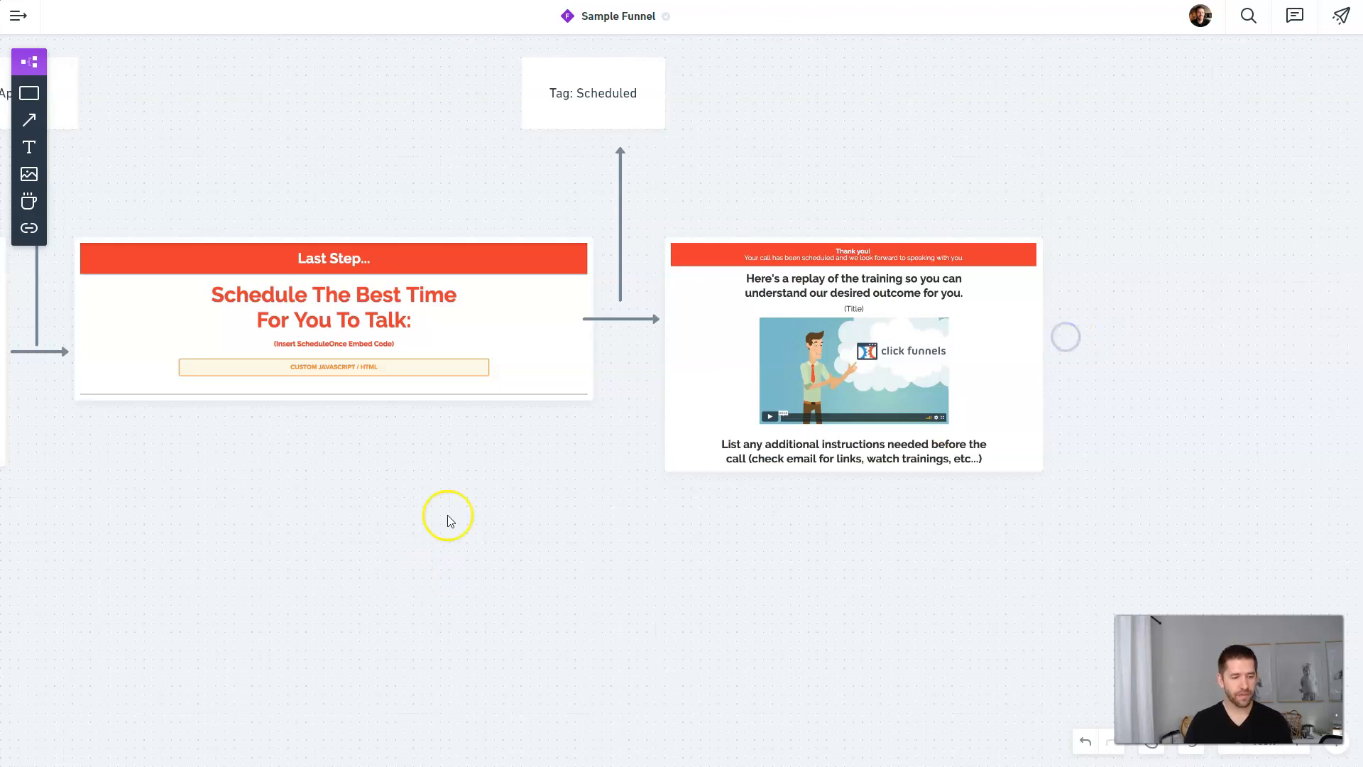
Step: Pan the funnel map to inspect the thank-you, Last Step and One Step Away page mockups
left_click_drag(472, 516, 653, 523)
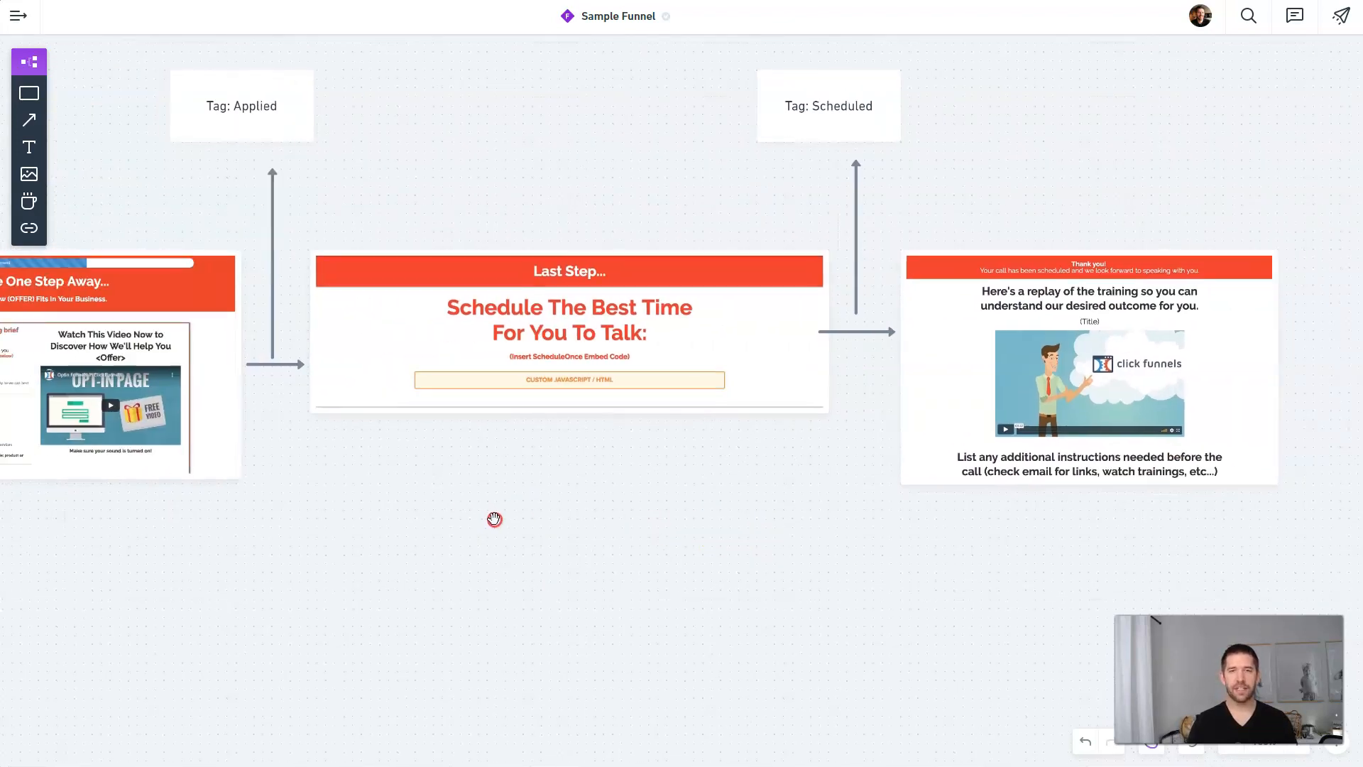
left_click_drag(496, 517, 609, 521)
left_click(1231, 384)
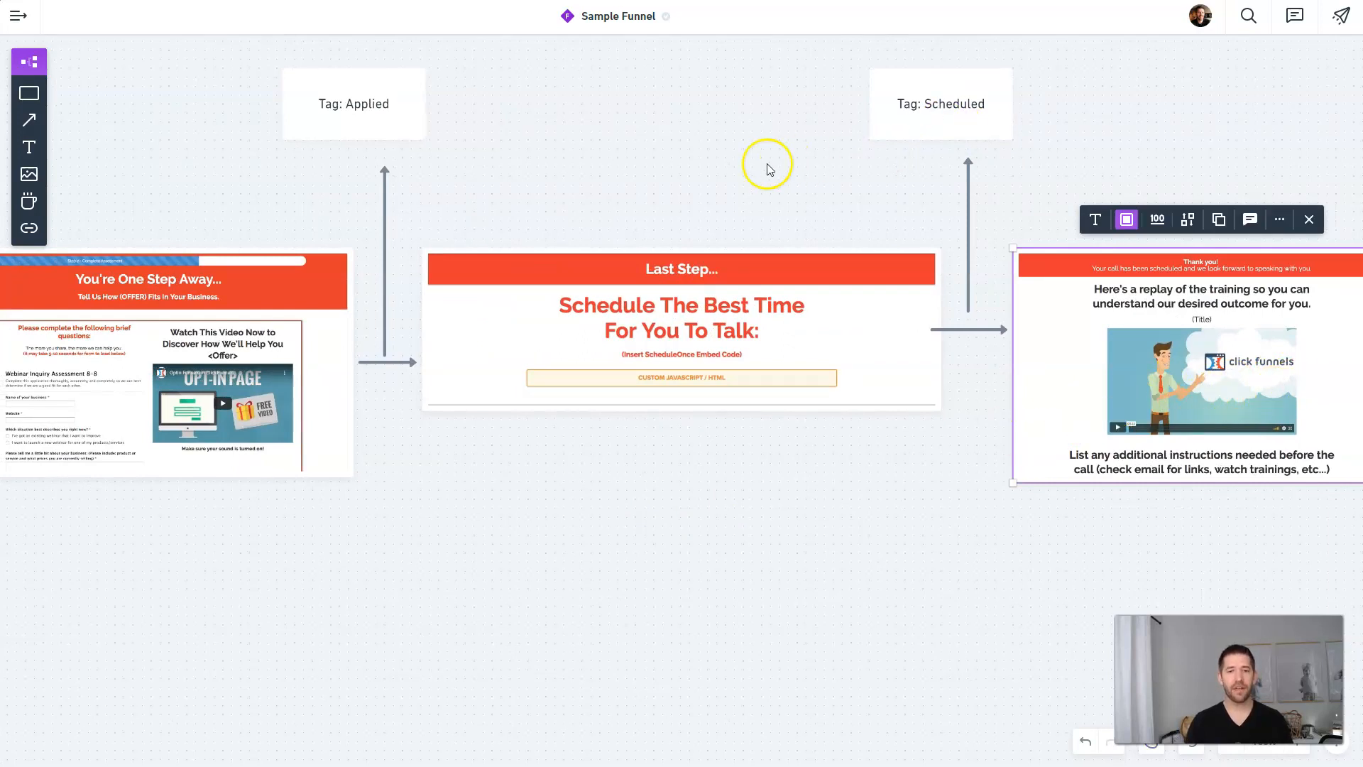
left_click(705, 381)
left_click_drag(624, 465, 835, 457)
left_click(760, 340)
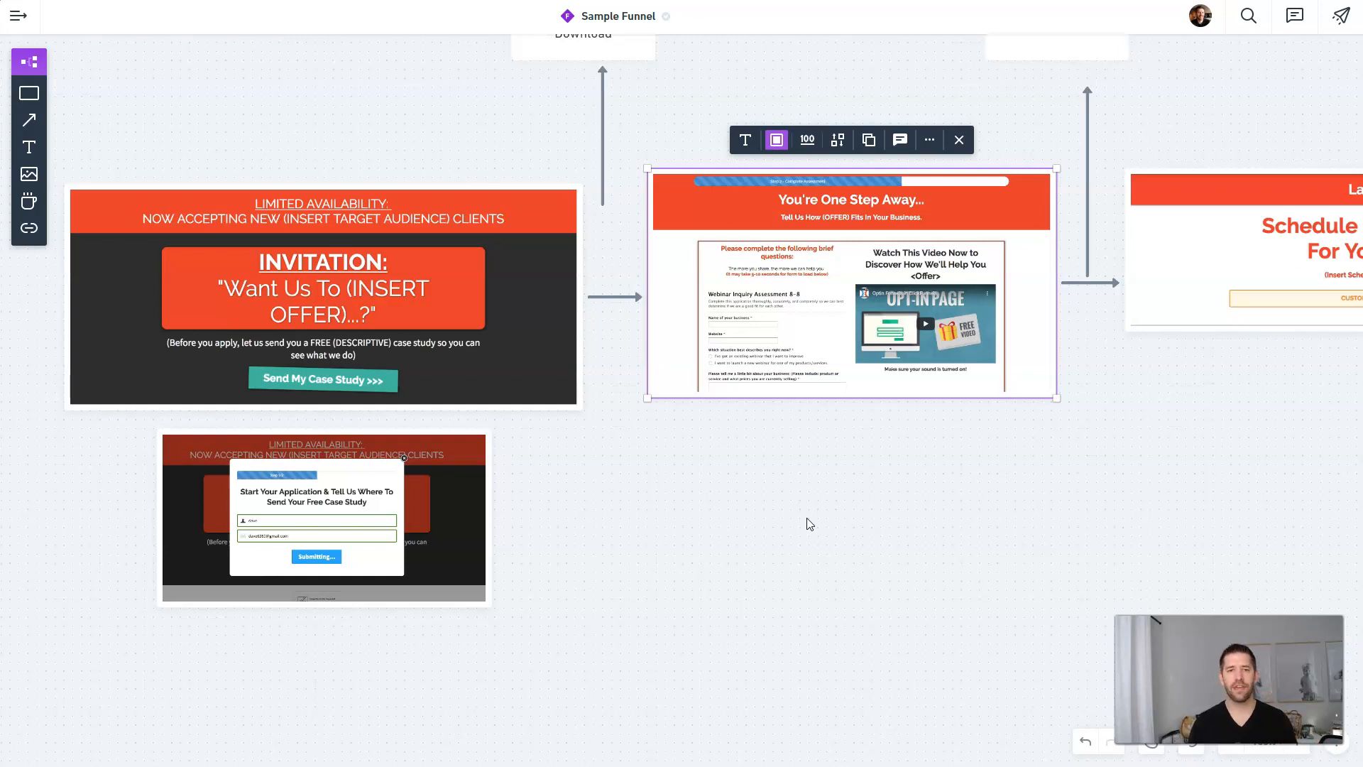
left_click(813, 531)
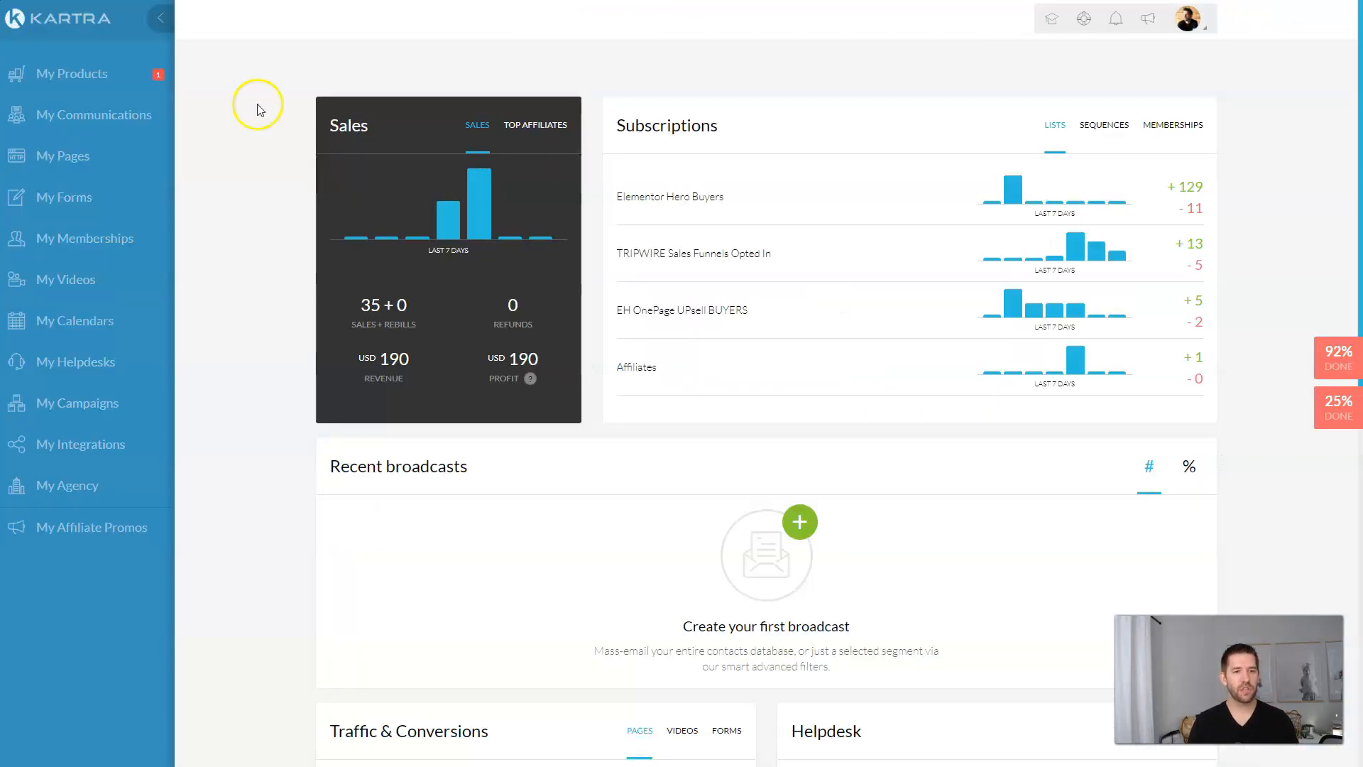
Step: Bring the thank-you training page mockup fully into view, then go to Kartra's My Pages list
left_click(236, 193)
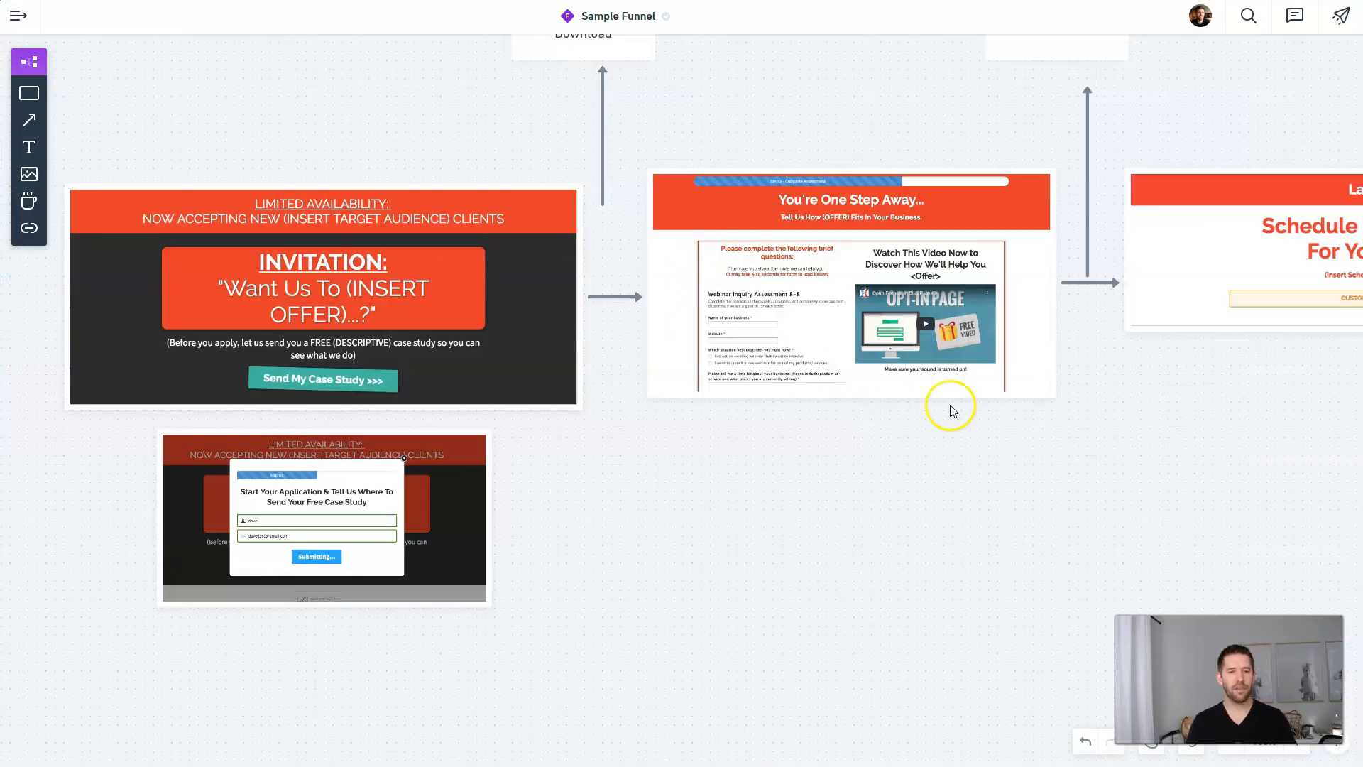
left_click_drag(952, 405, 762, 472)
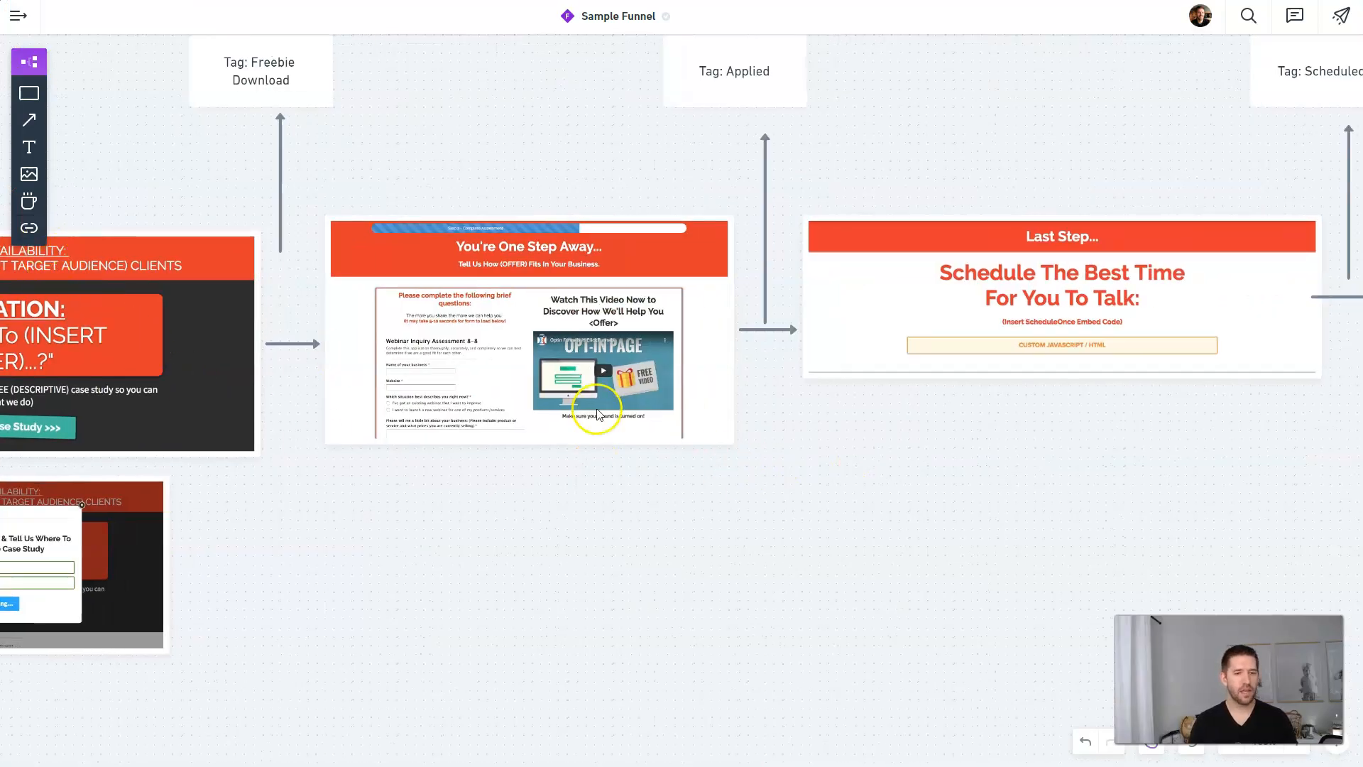
scroll(597, 409, "down", 2)
scroll(823, 476, "down", 1)
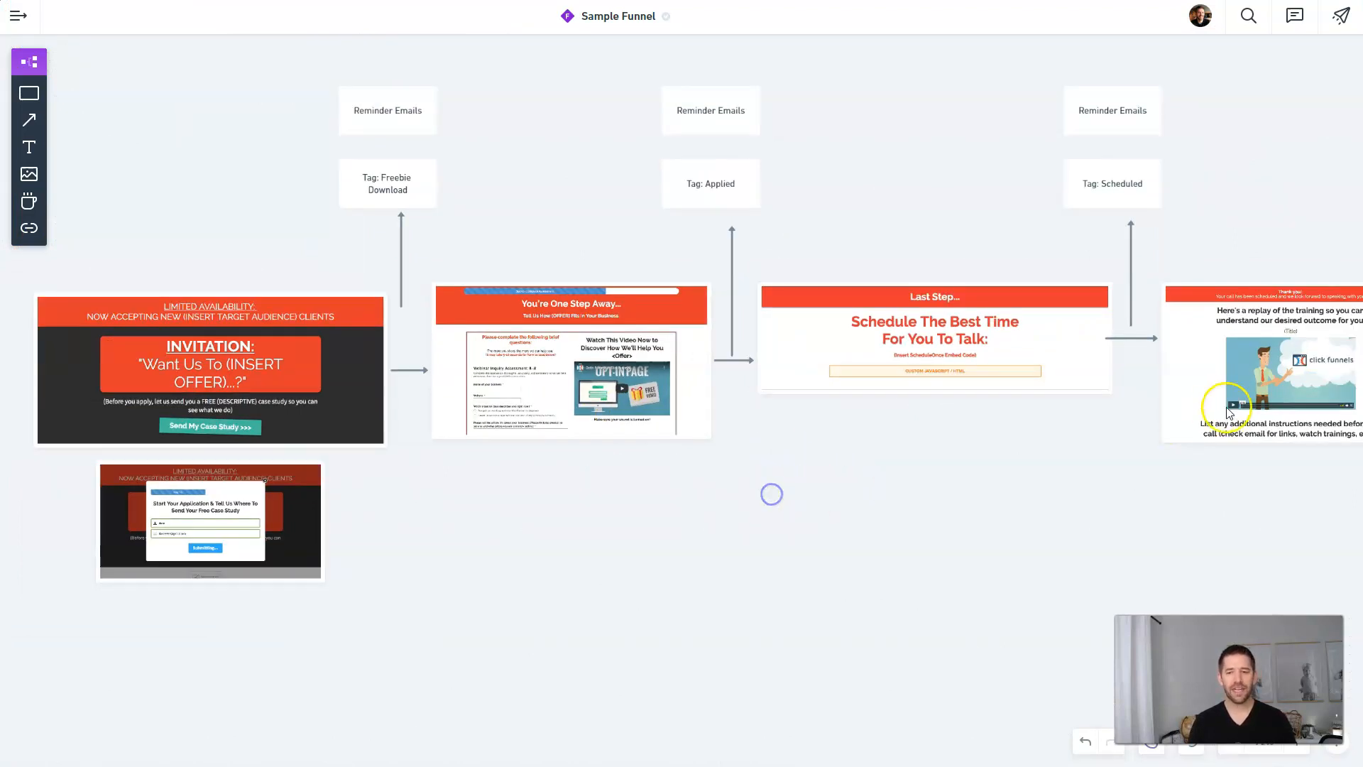
left_click(1232, 353)
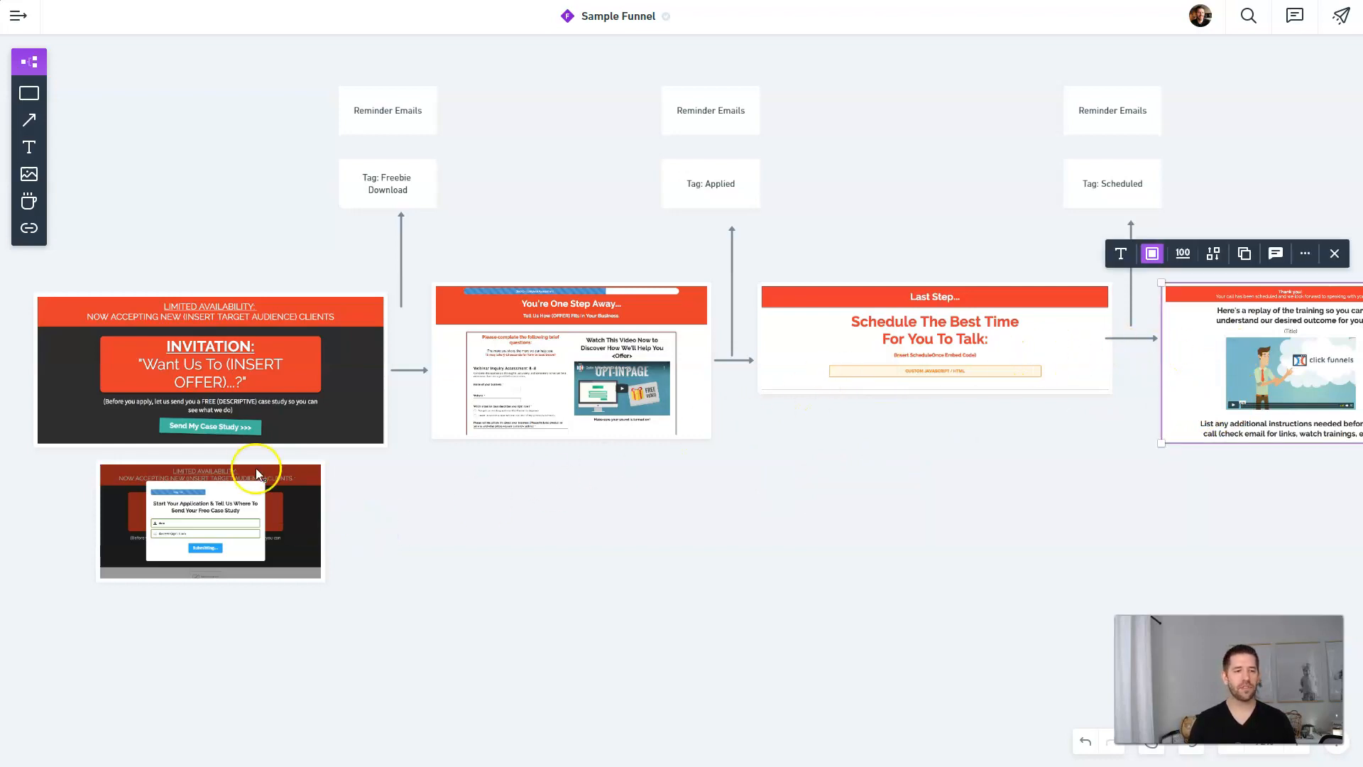
left_click(857, 554)
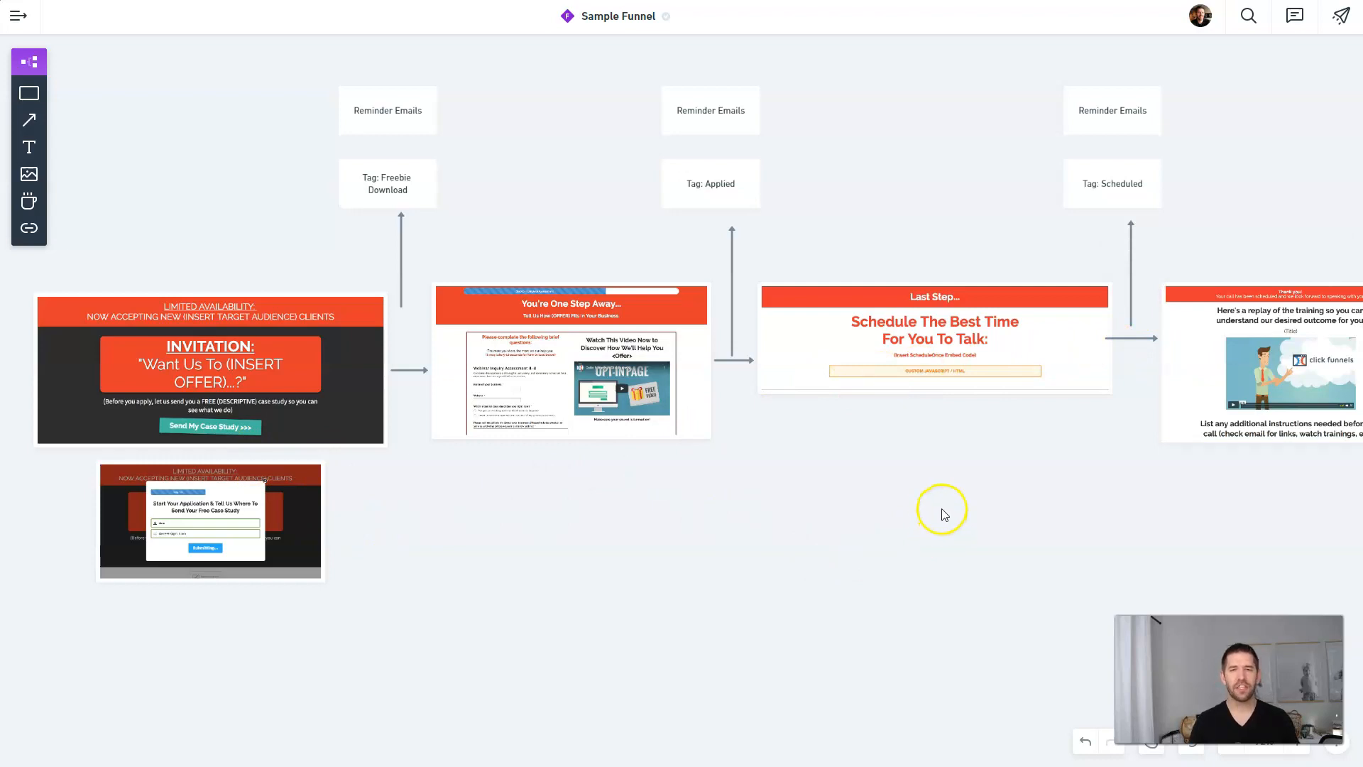
left_click_drag(991, 504, 862, 499)
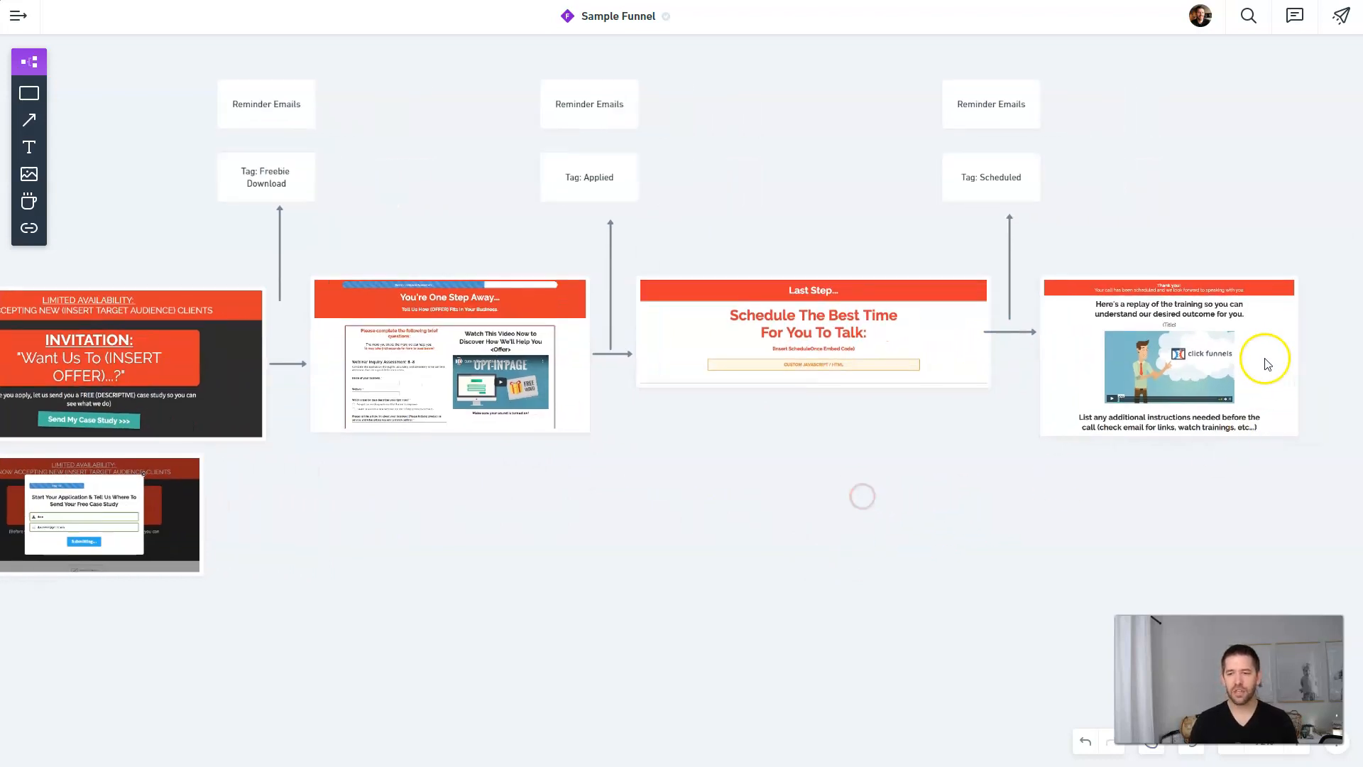
left_click(1253, 355)
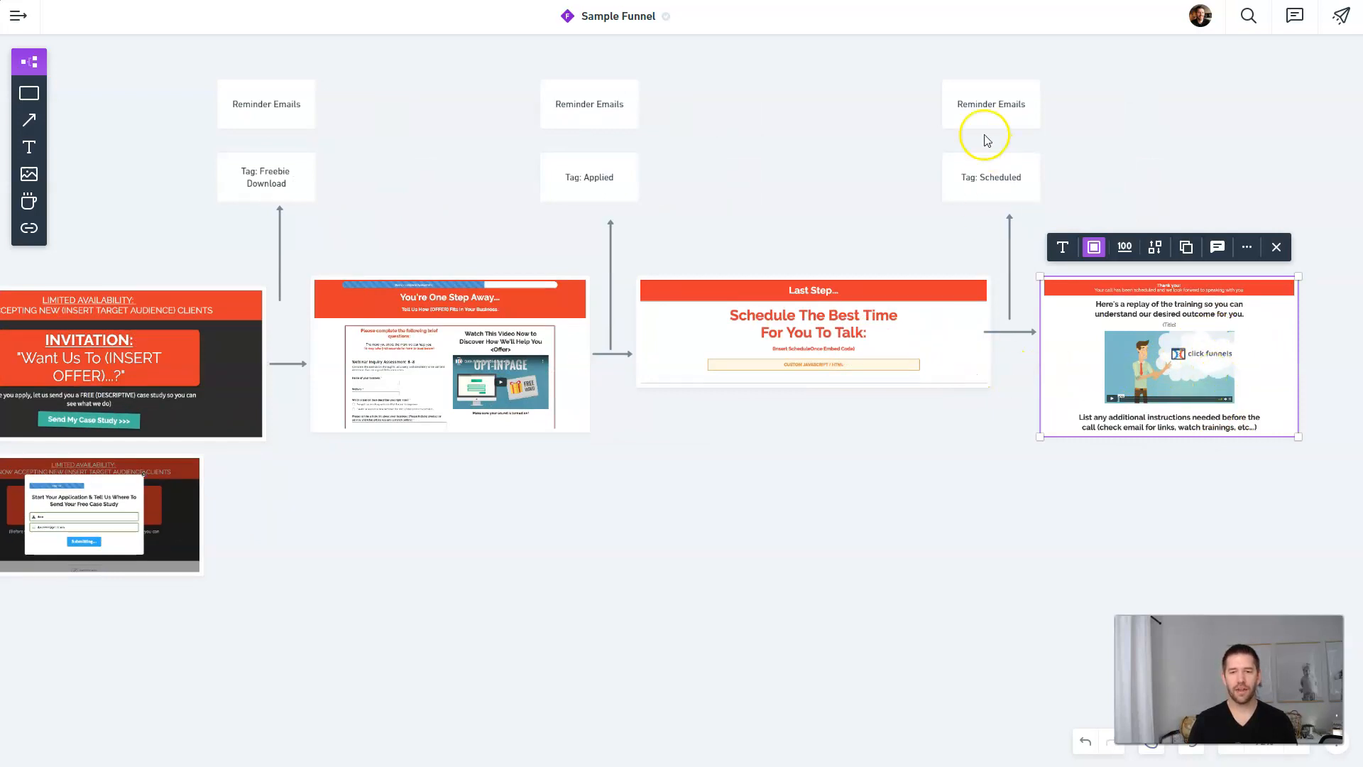
left_click(864, 641)
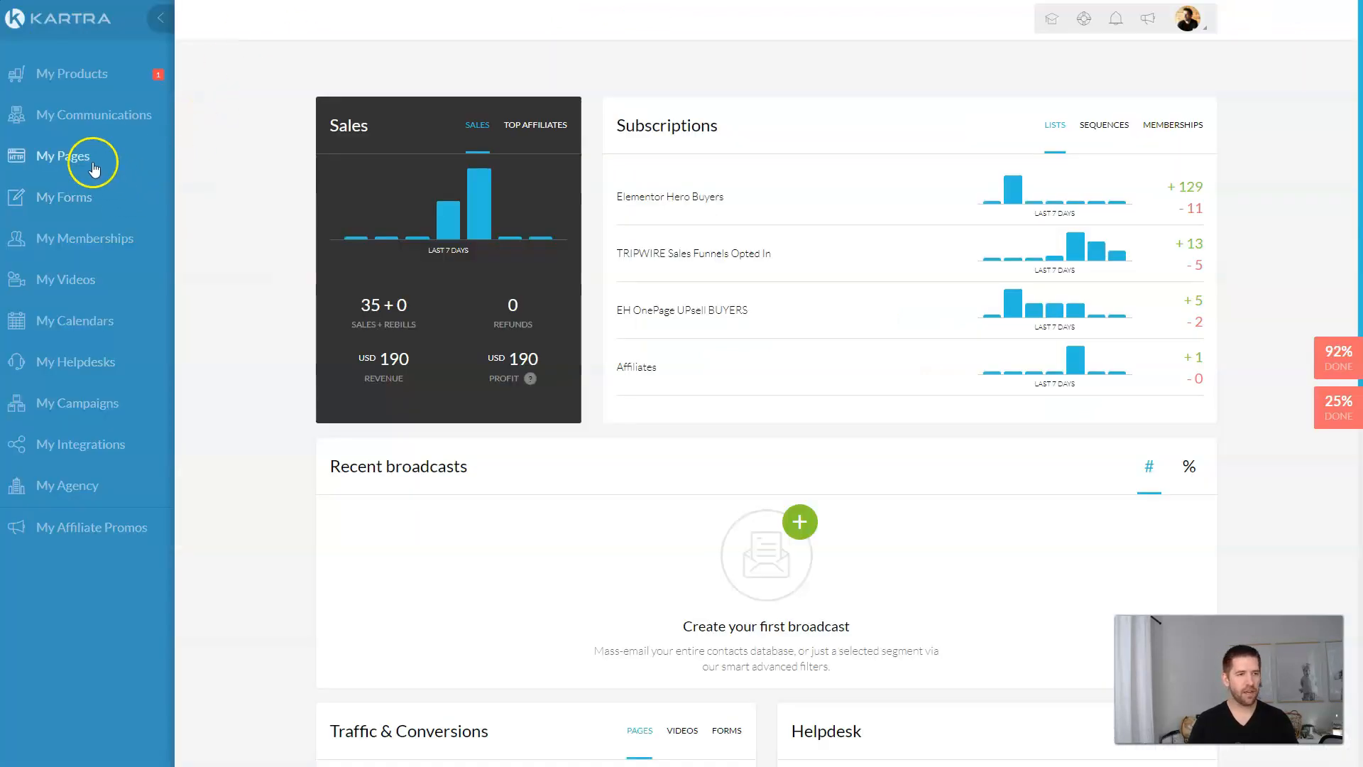
left_click(93, 161)
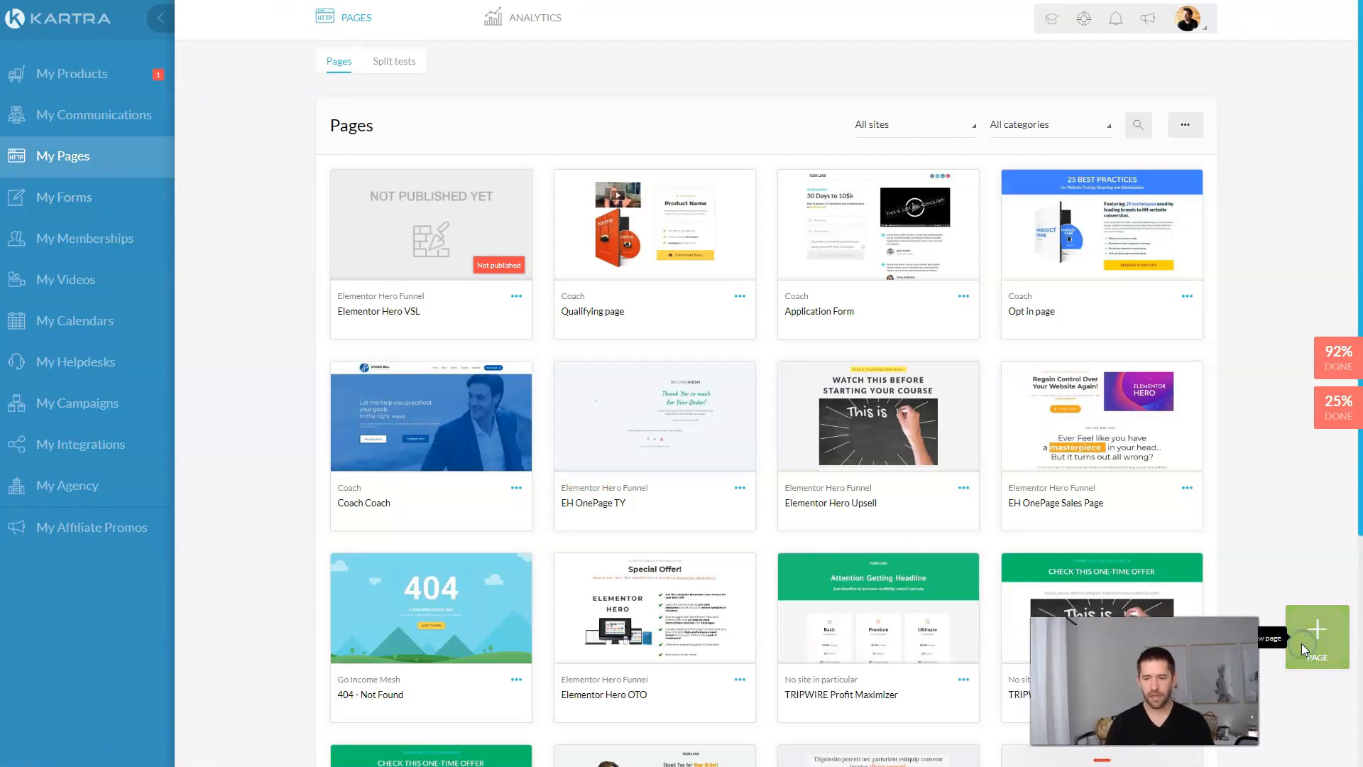
Step: Start a new blank-canvas page named 'Thank You and Training'
left_click(1301, 644)
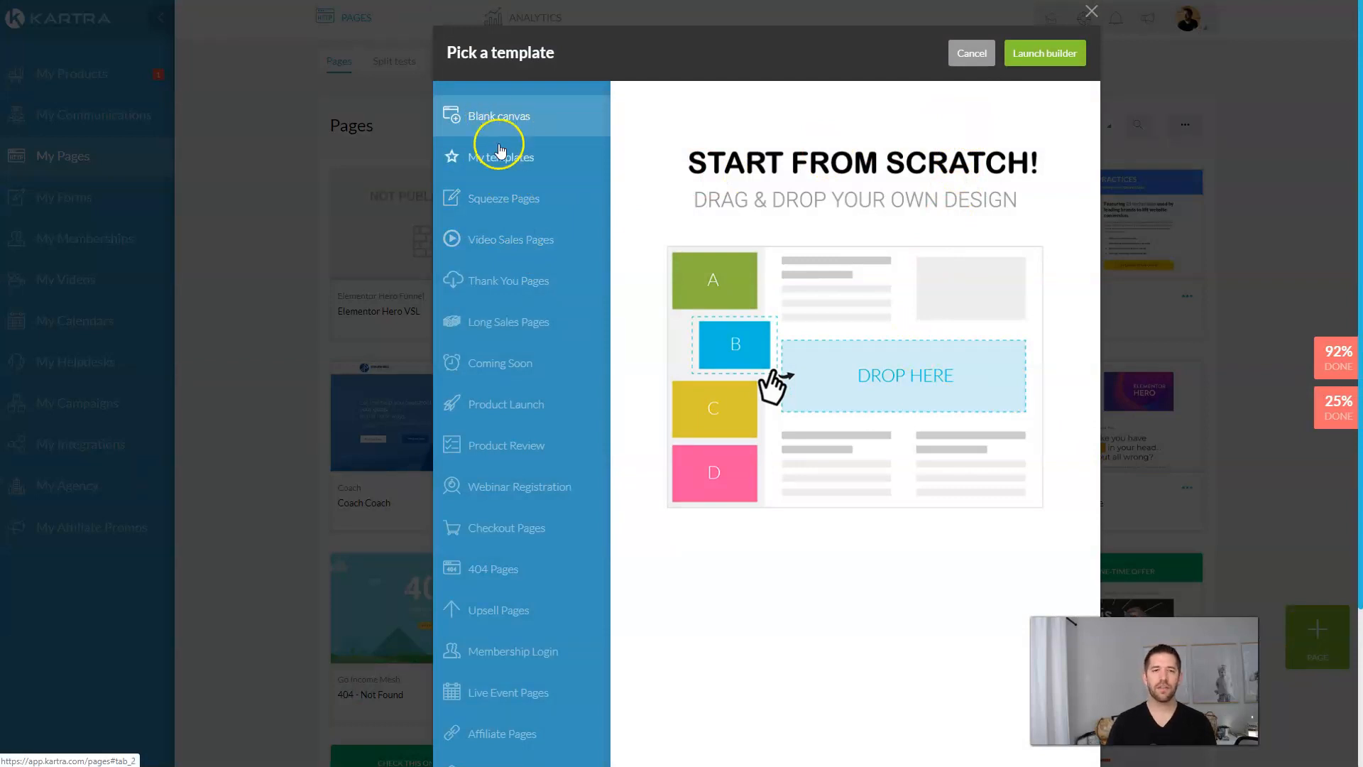
left_click(1047, 58)
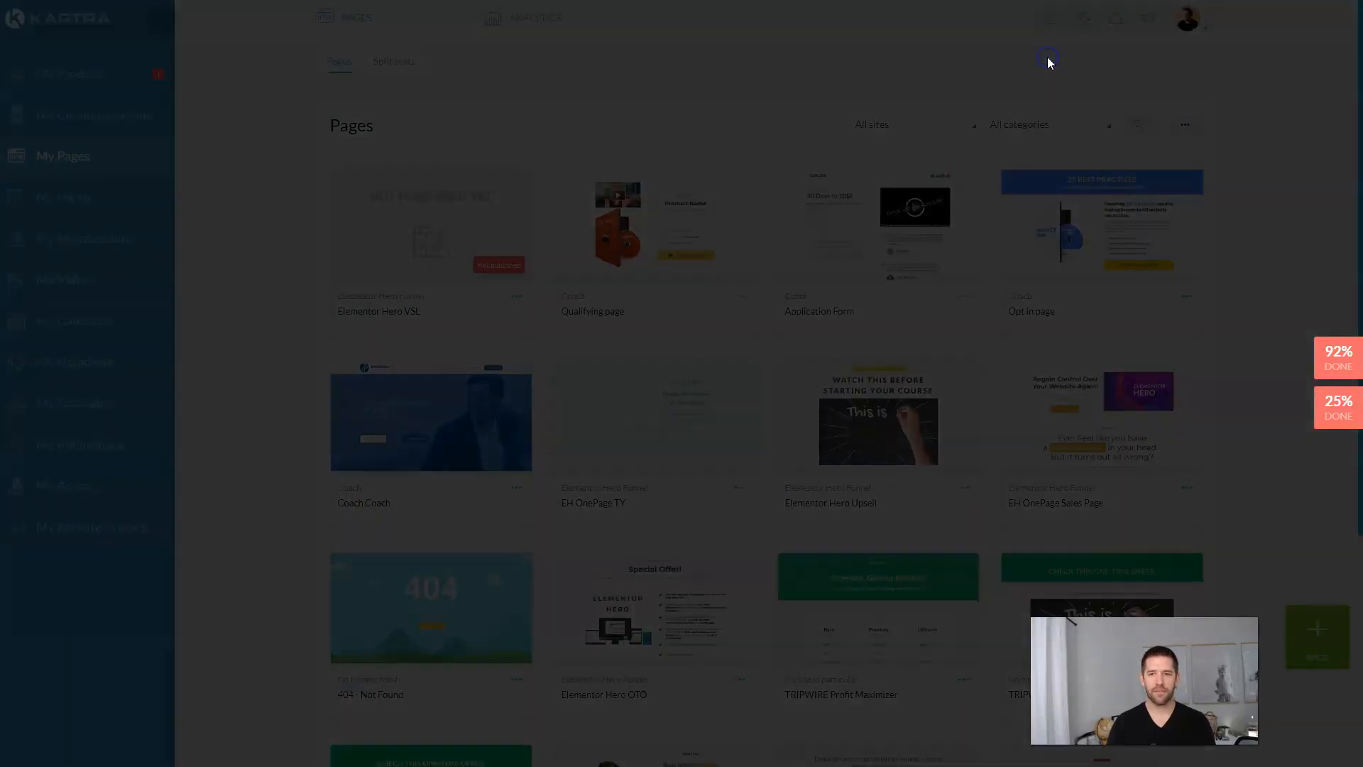
left_click(728, 132)
type("T")
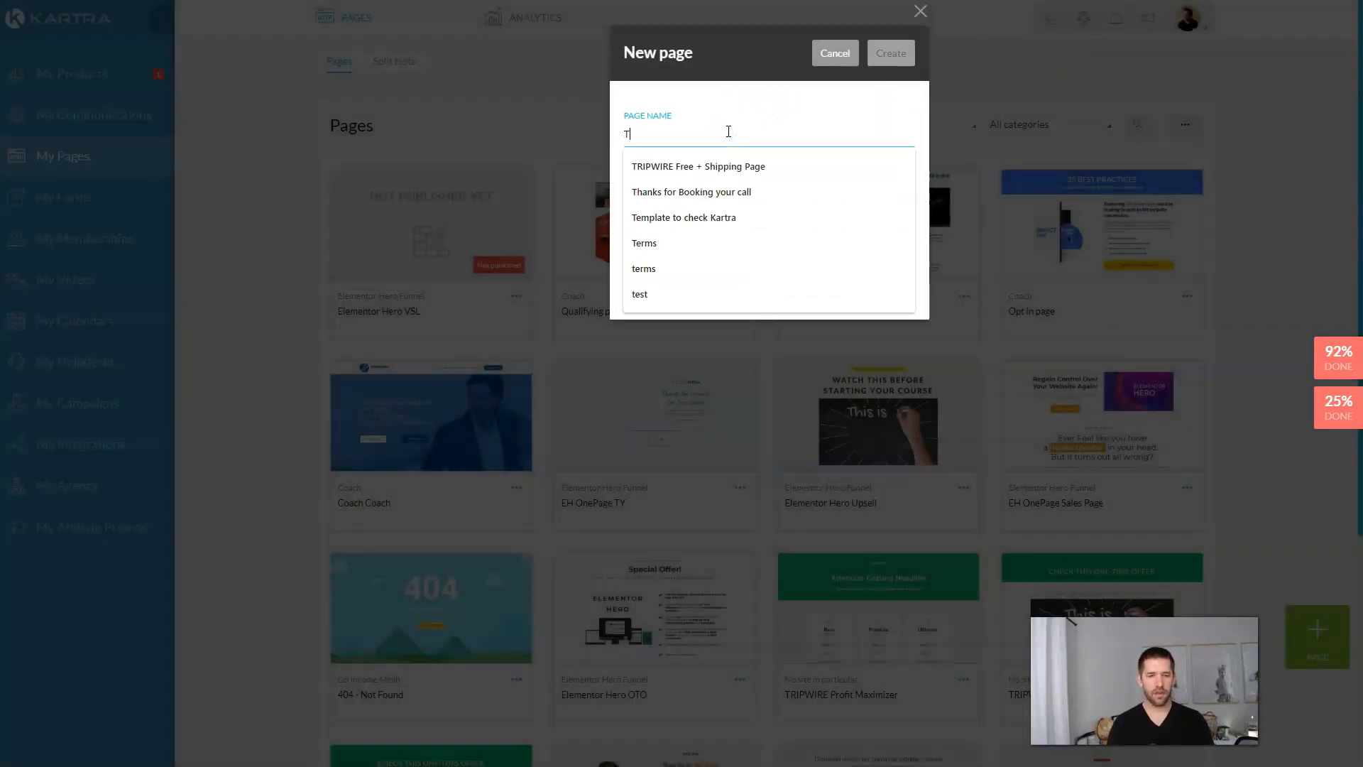
type("hank You and Training")
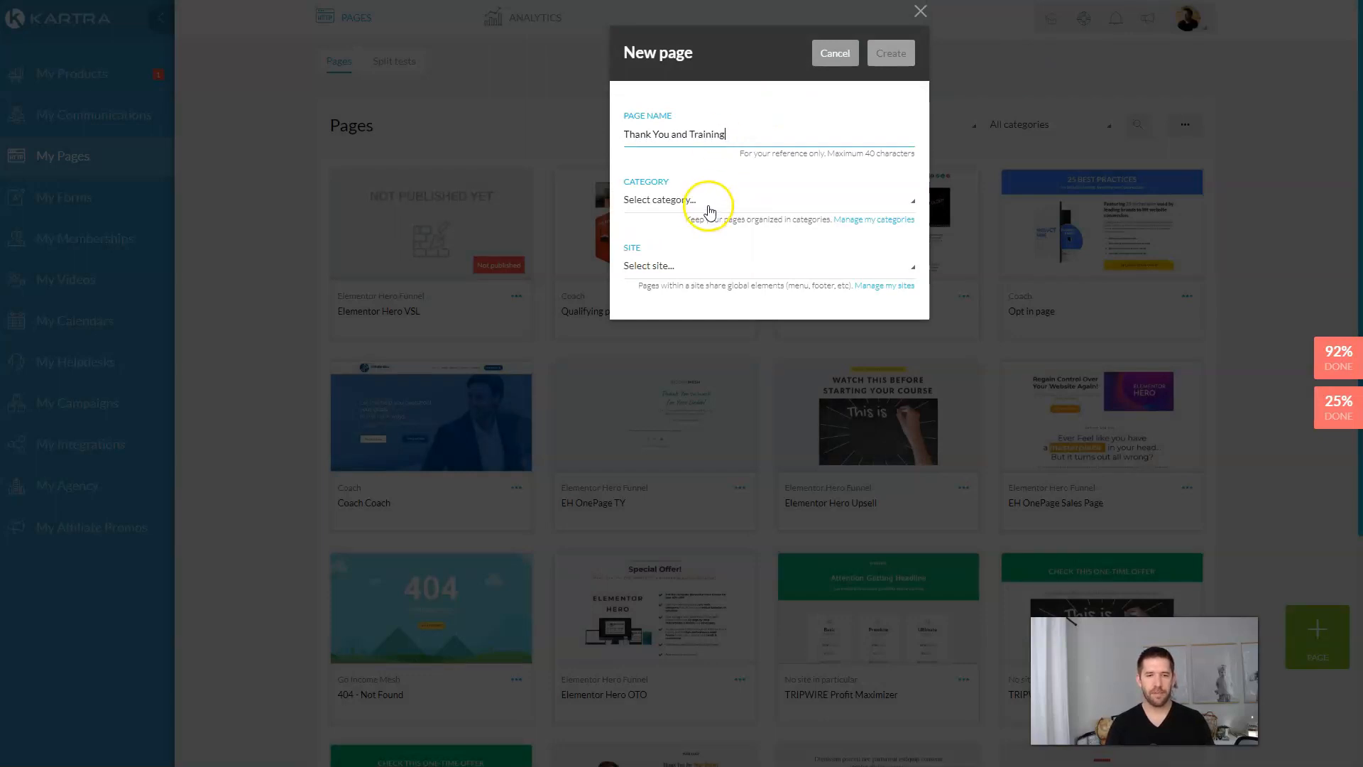
Step: Create a 'High Ticket Application' page category and assign it to the new page
left_click(847, 221)
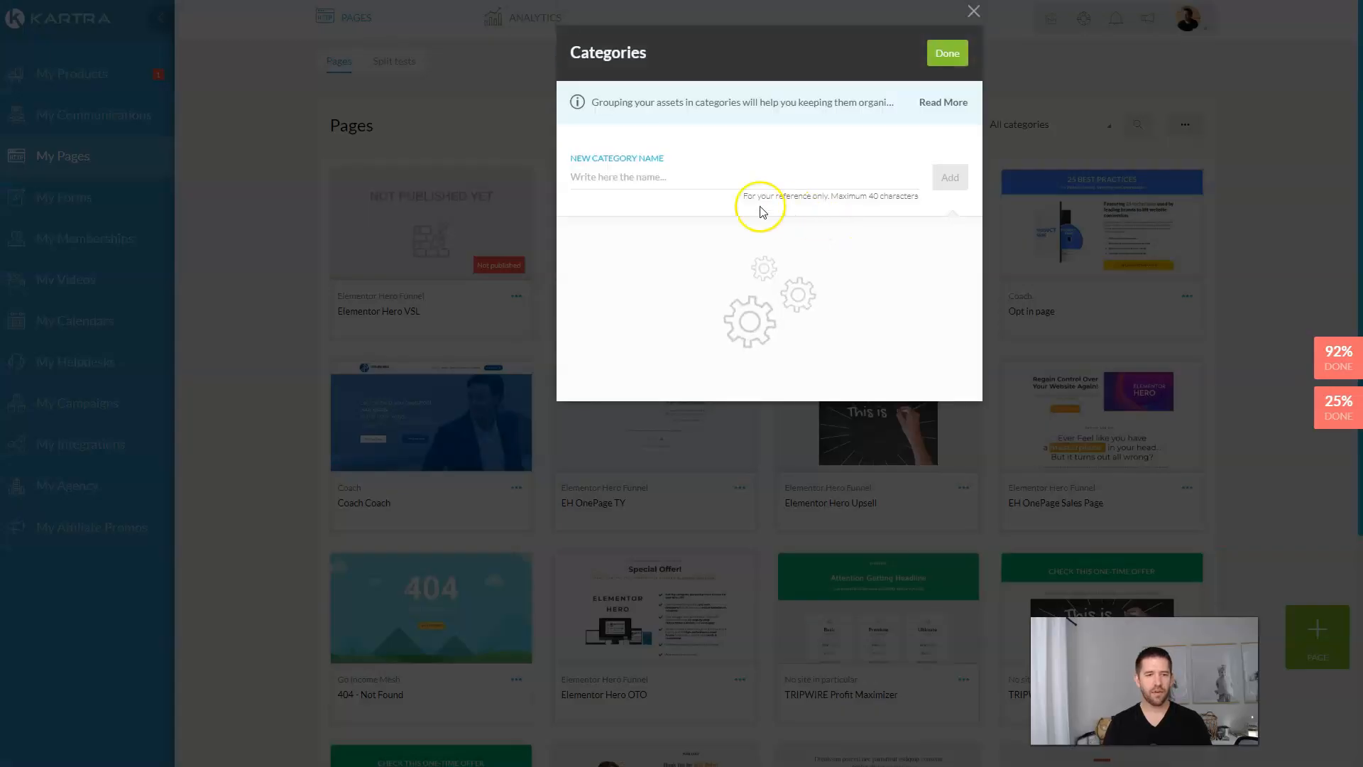
left_click(671, 182)
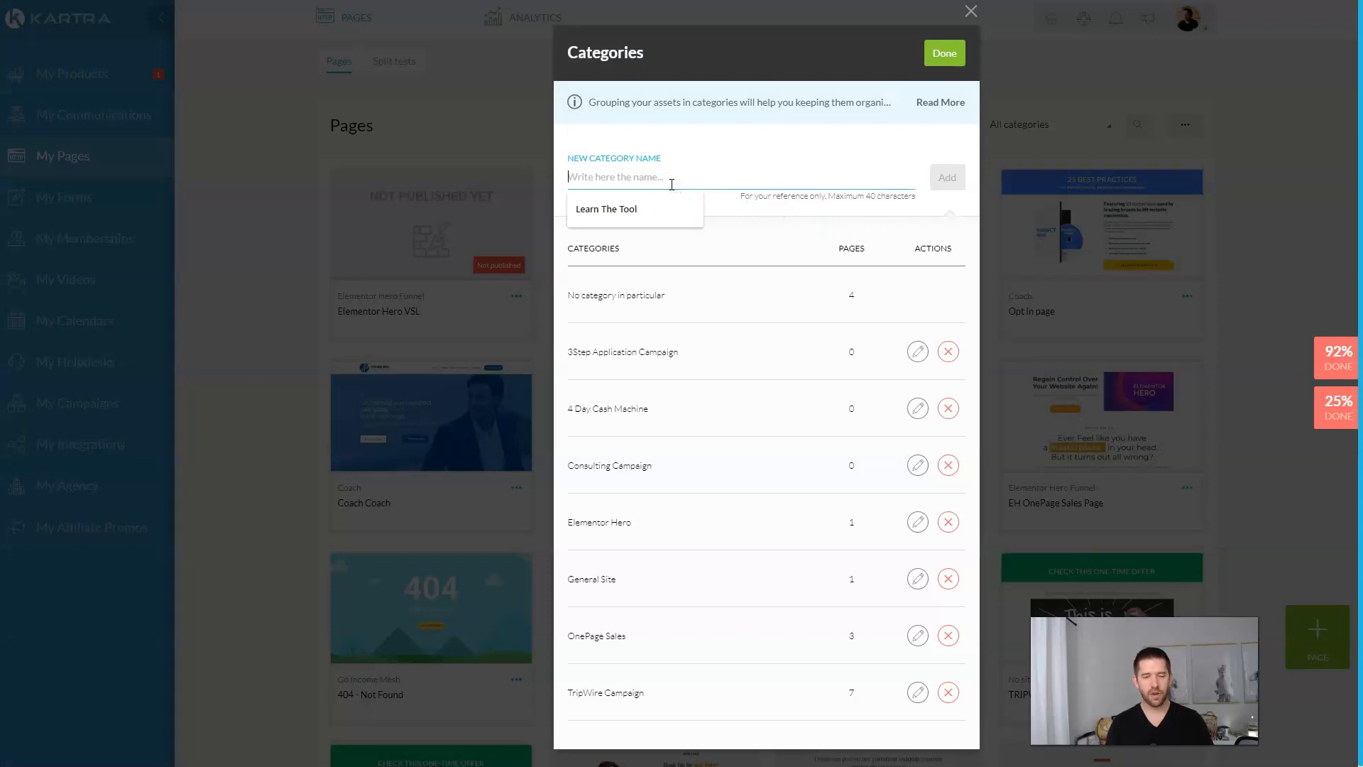
type("High Ticket Application")
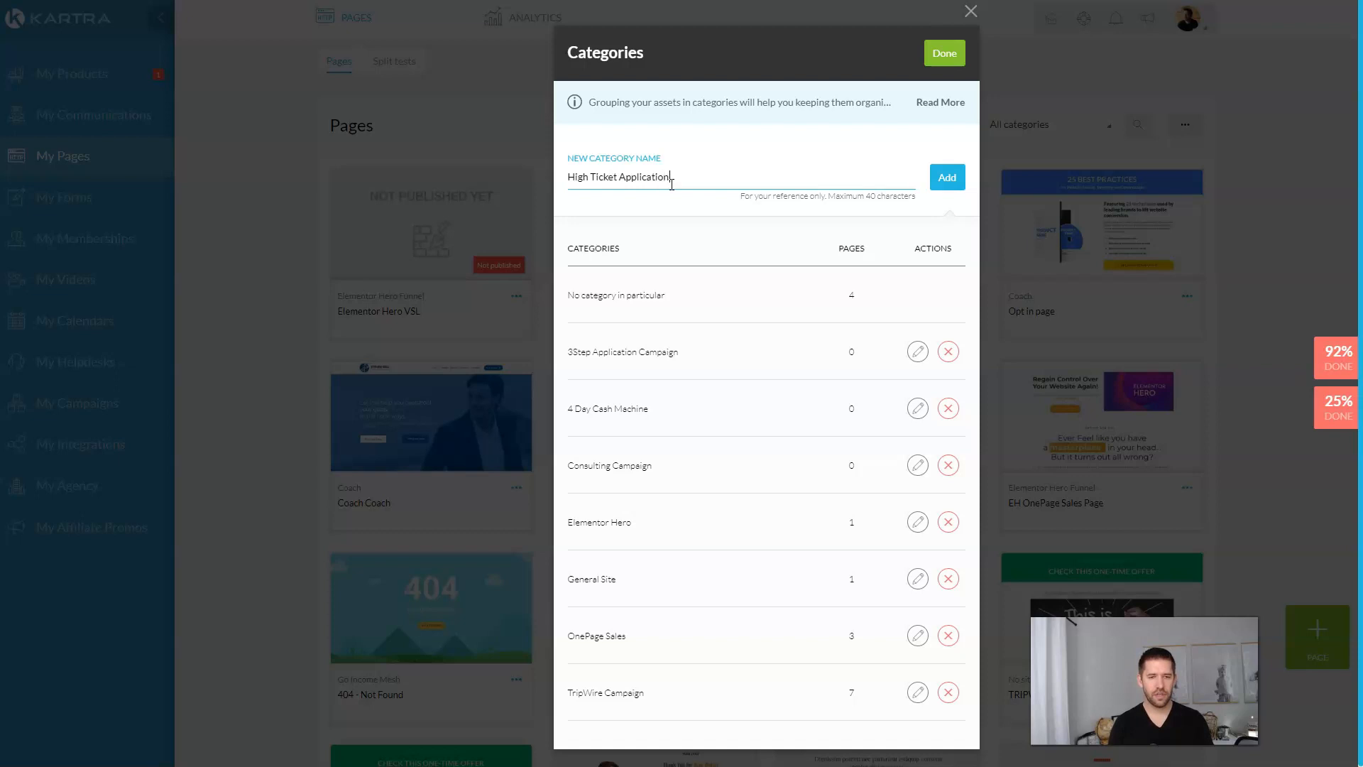
left_click(955, 176)
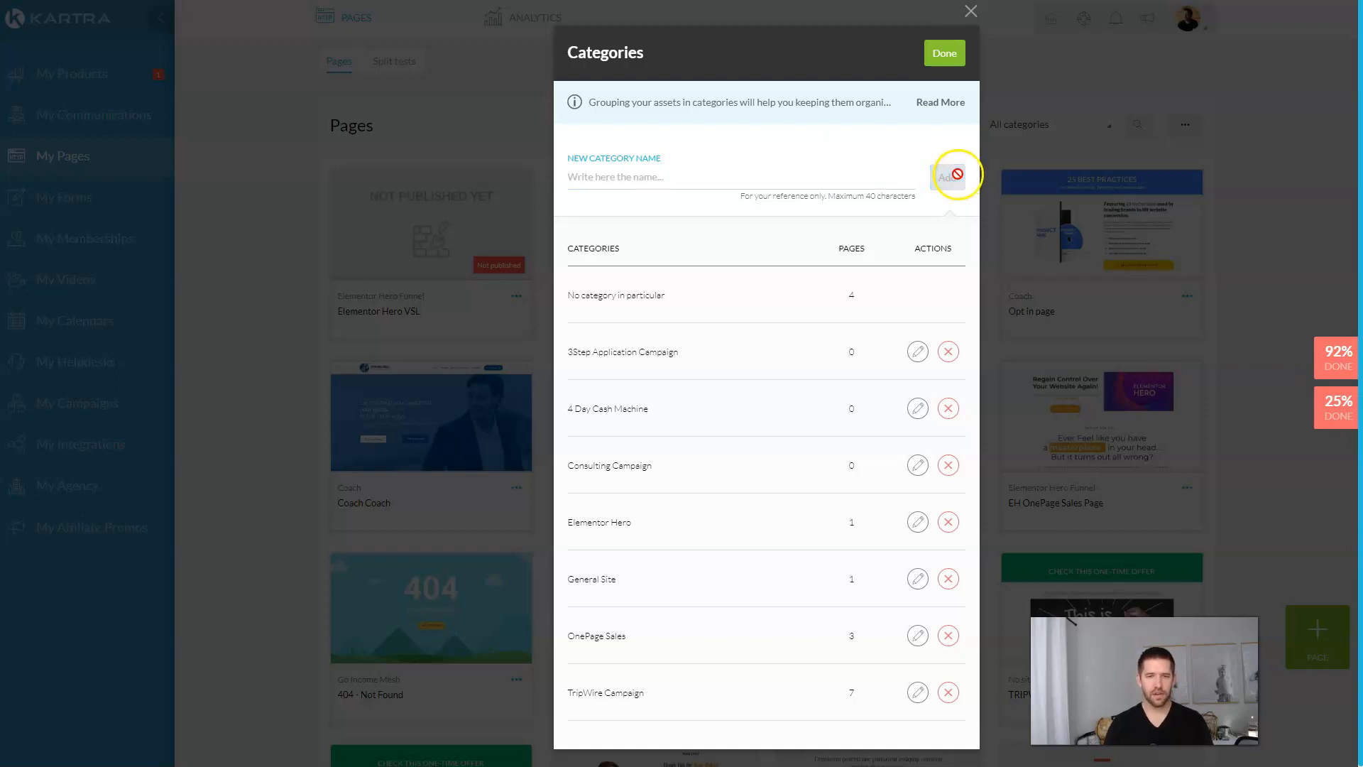
left_click(944, 53)
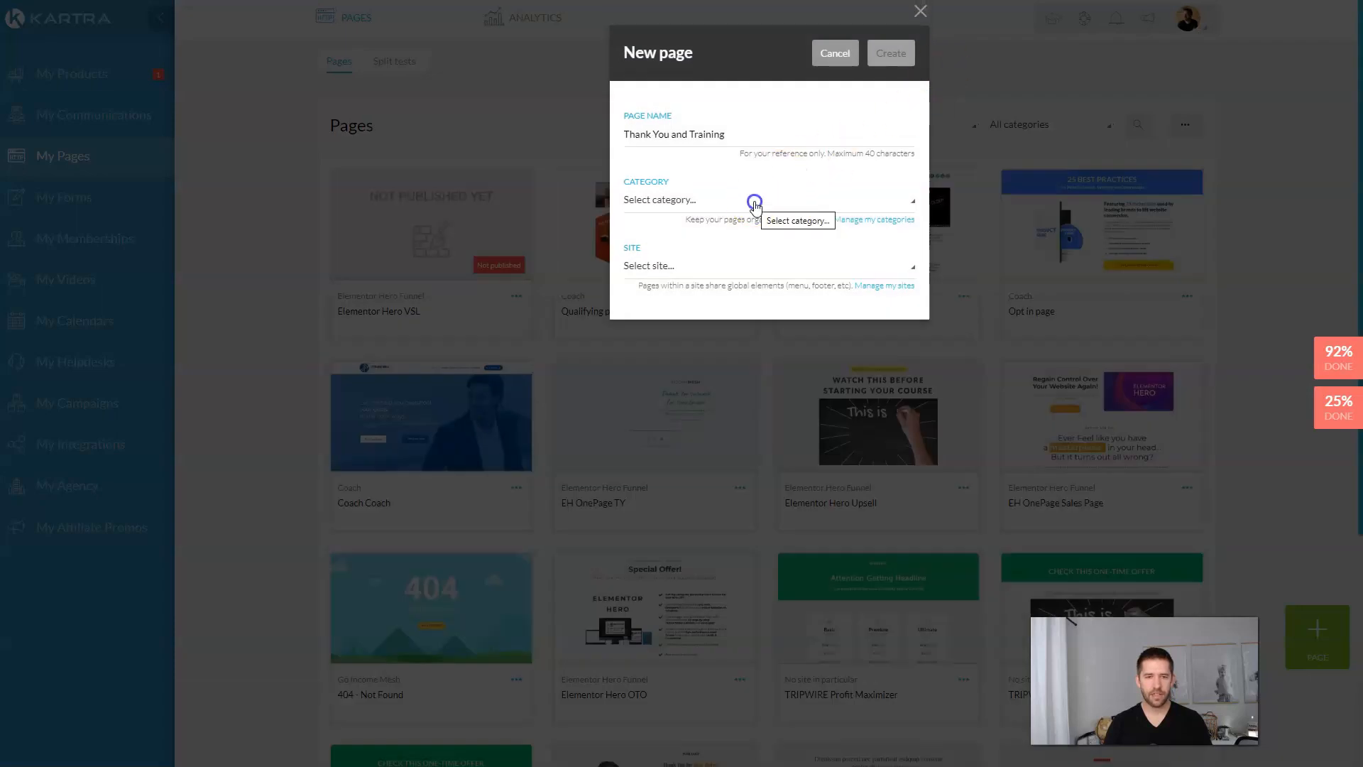
left_click(752, 197)
scroll(754, 277, "down", 2)
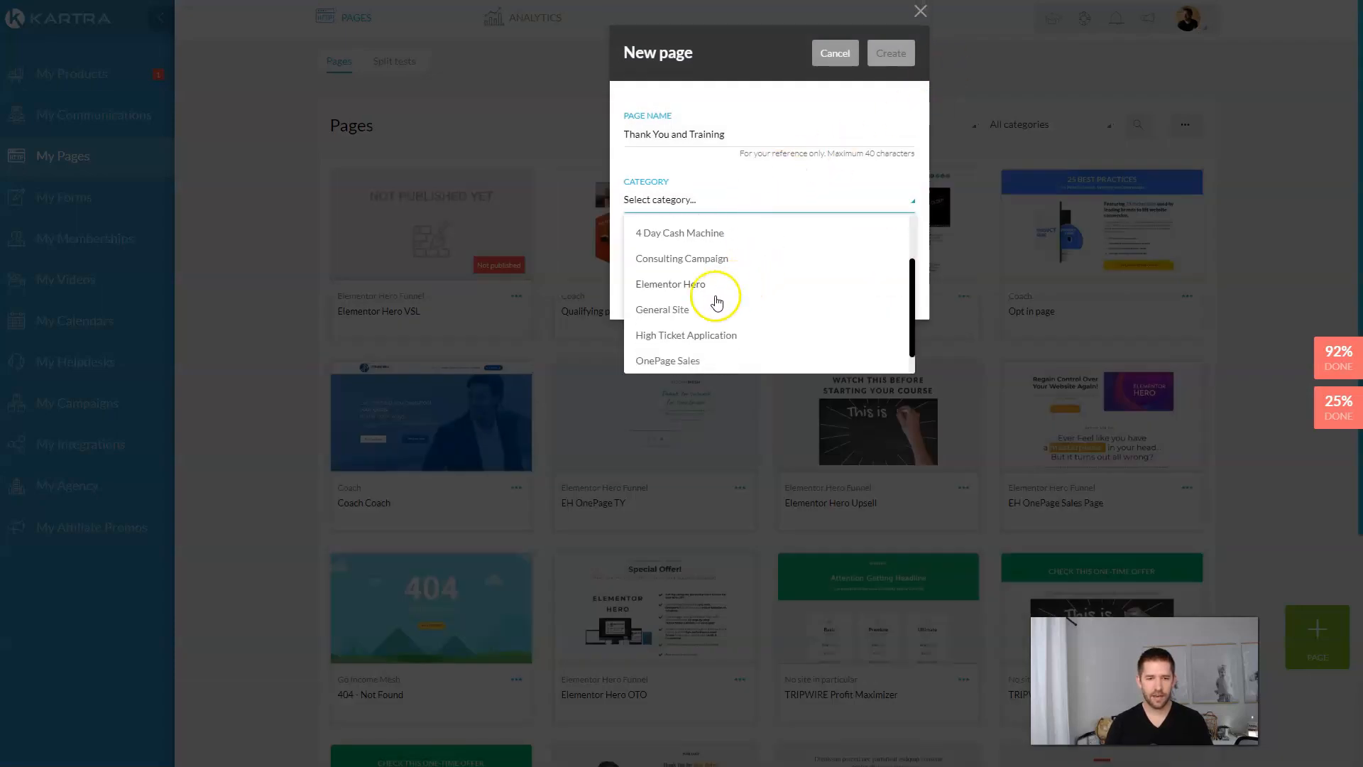
left_click(681, 336)
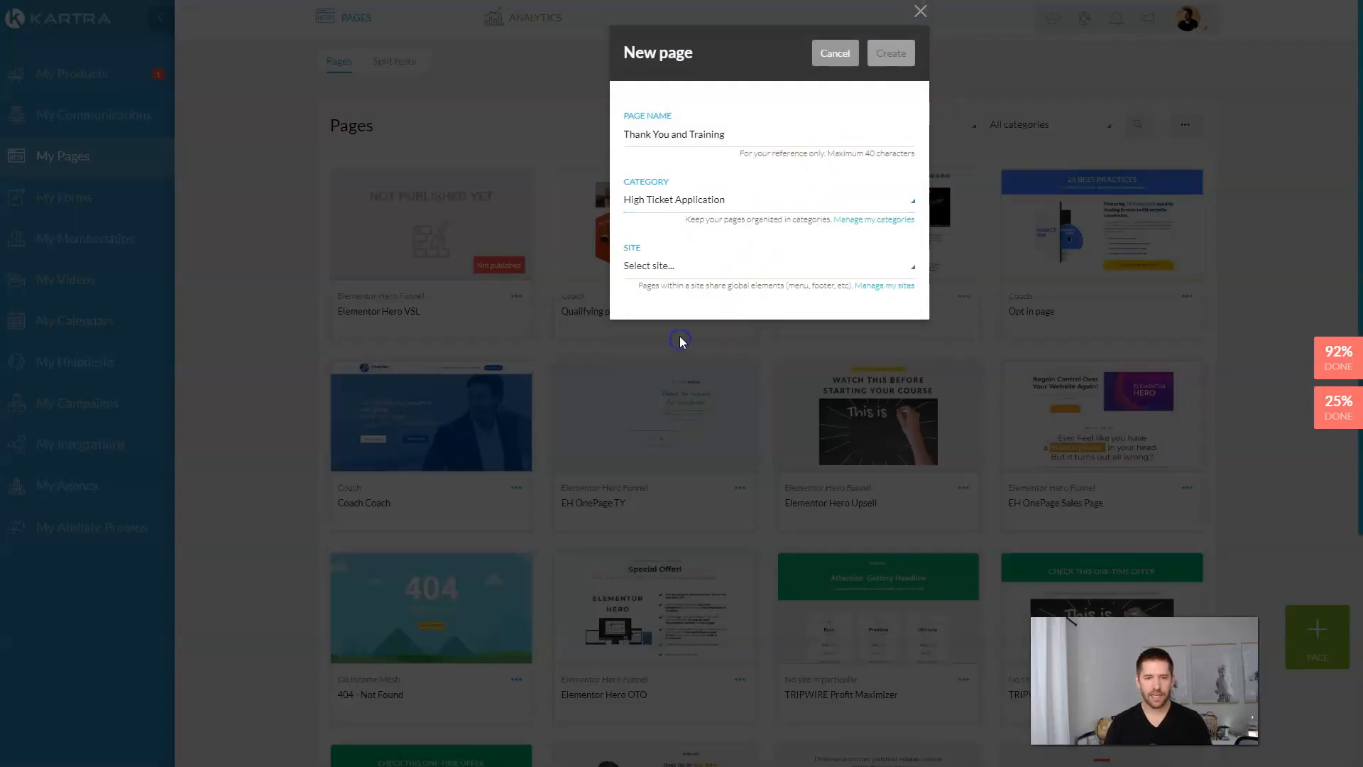
left_click(885, 285)
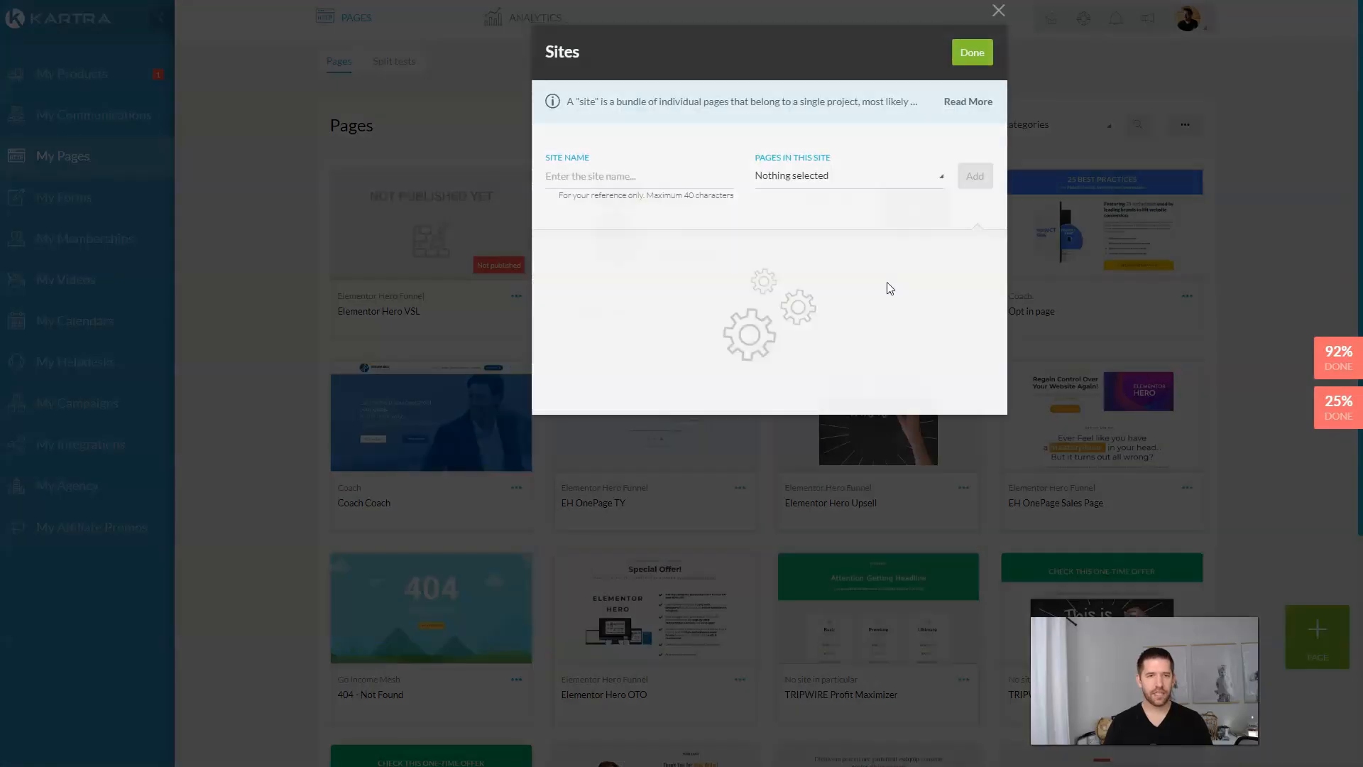
Step: Add a 'High Ticket Coaching' site, assign the page to it, and create the page
left_click(664, 179)
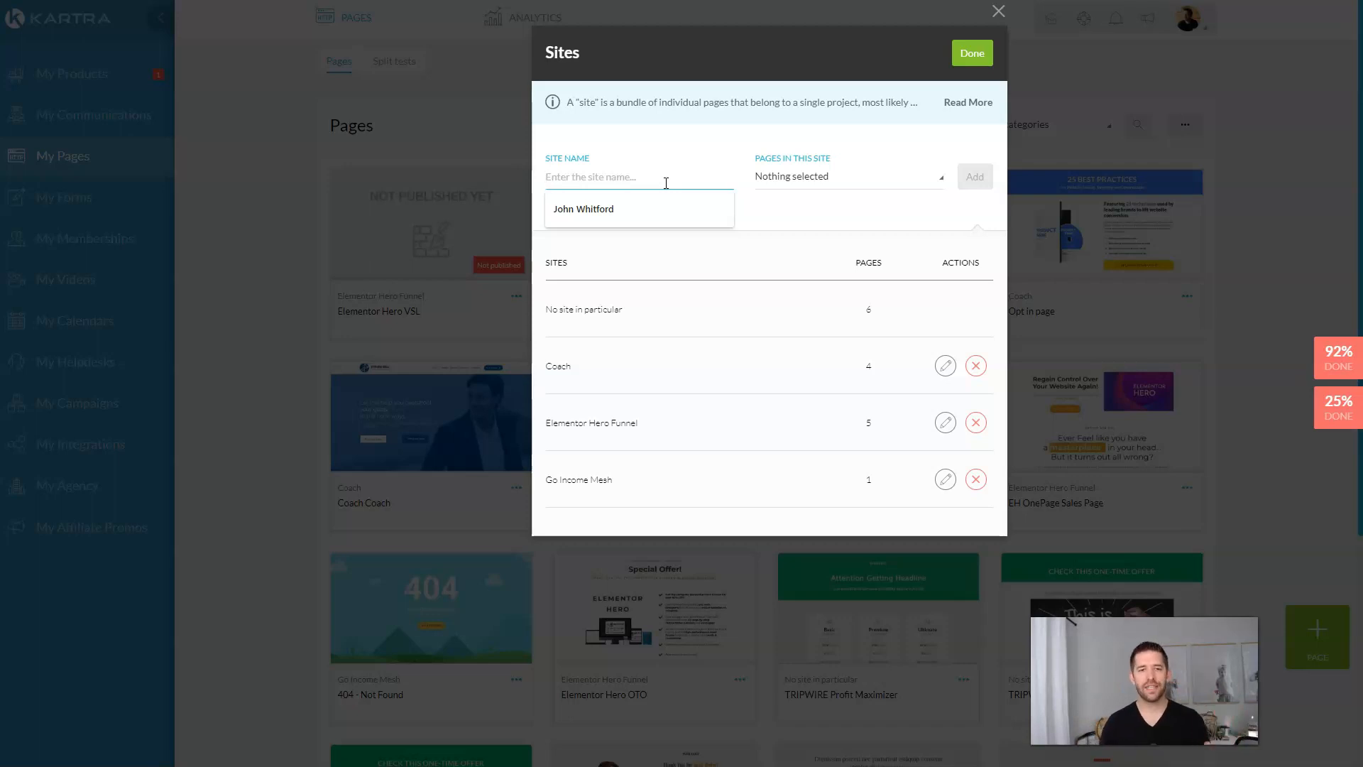
type("High Ticket Coaching")
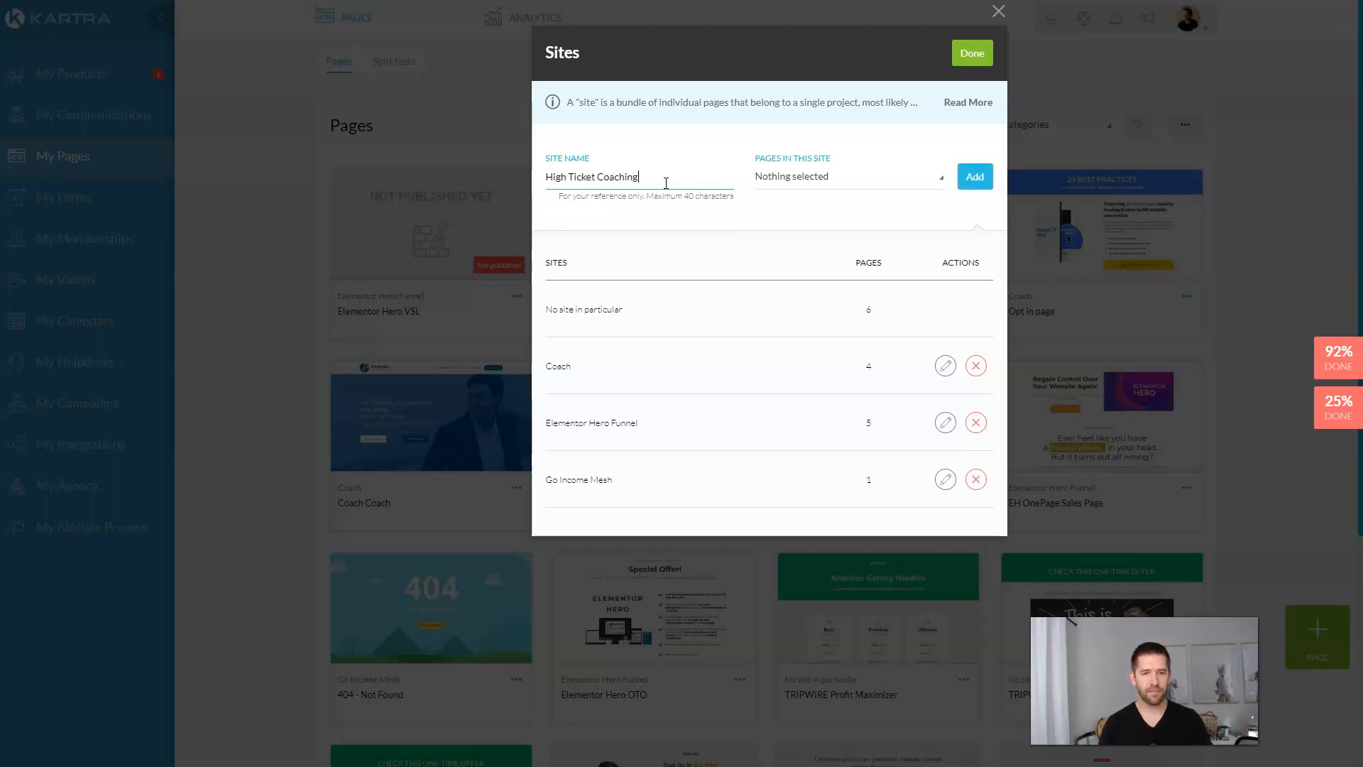
left_click(805, 191)
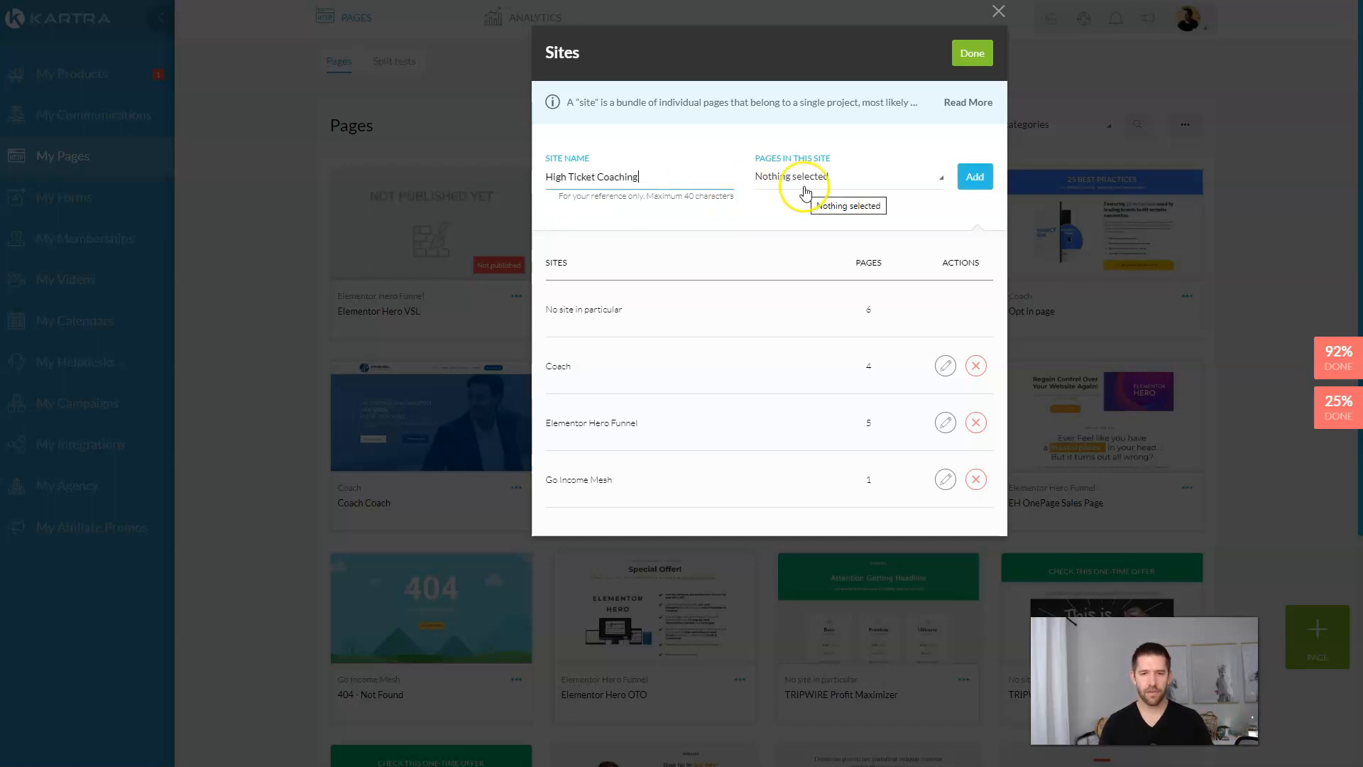
left_click(967, 178)
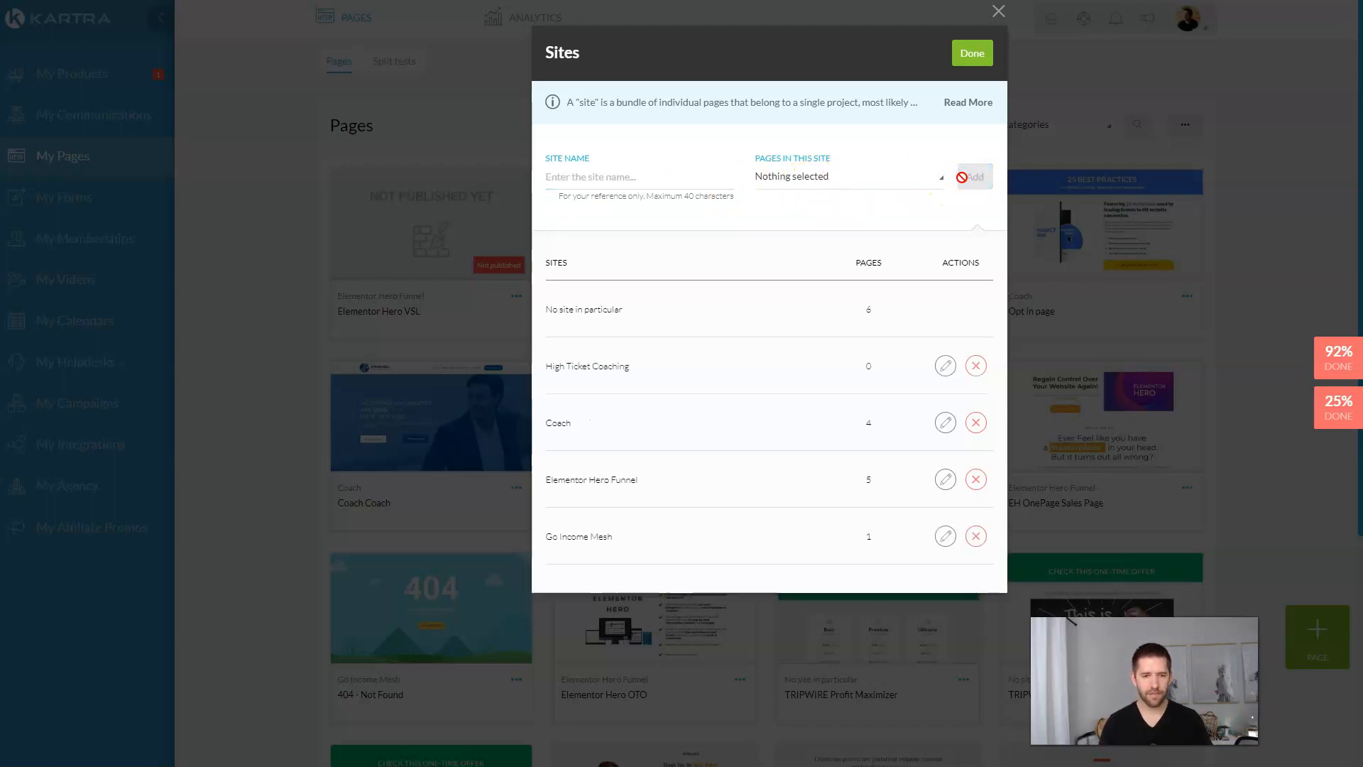
left_click(969, 54)
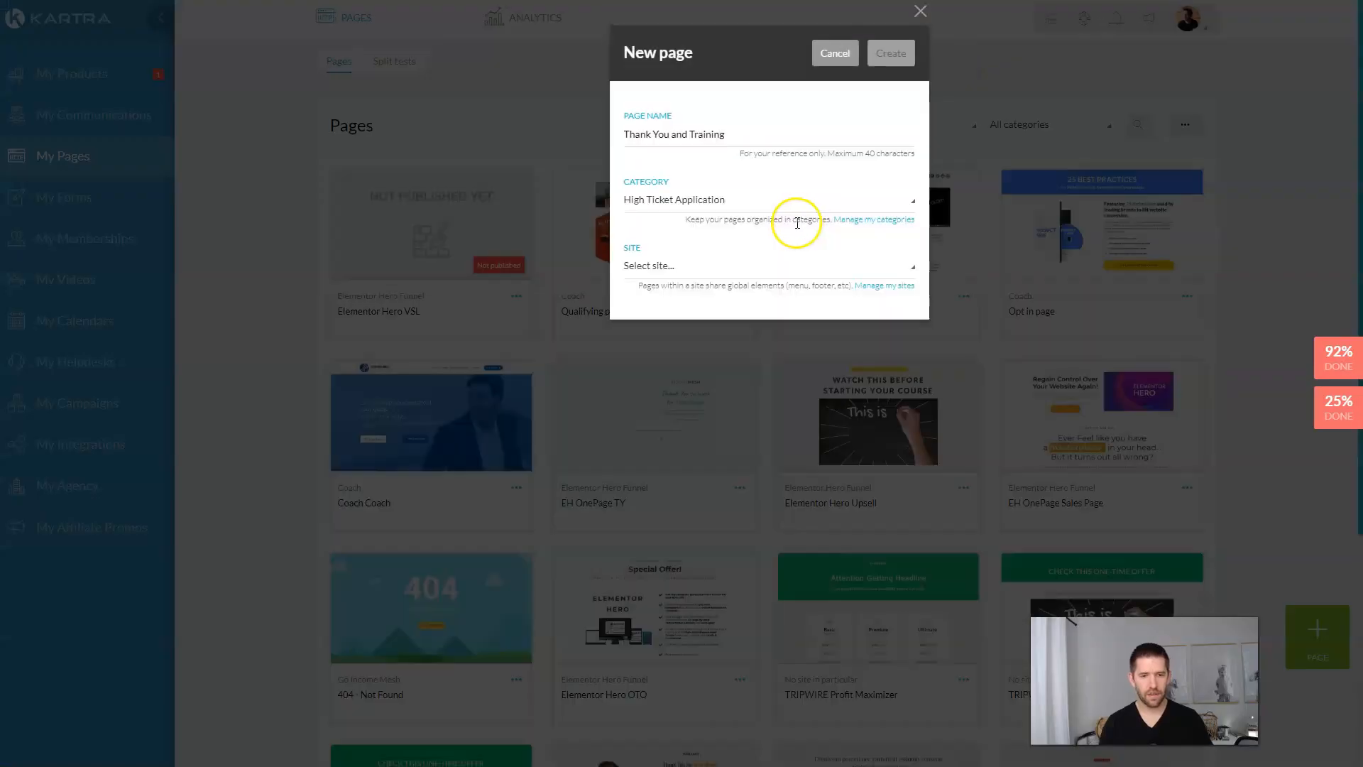
left_click(720, 270)
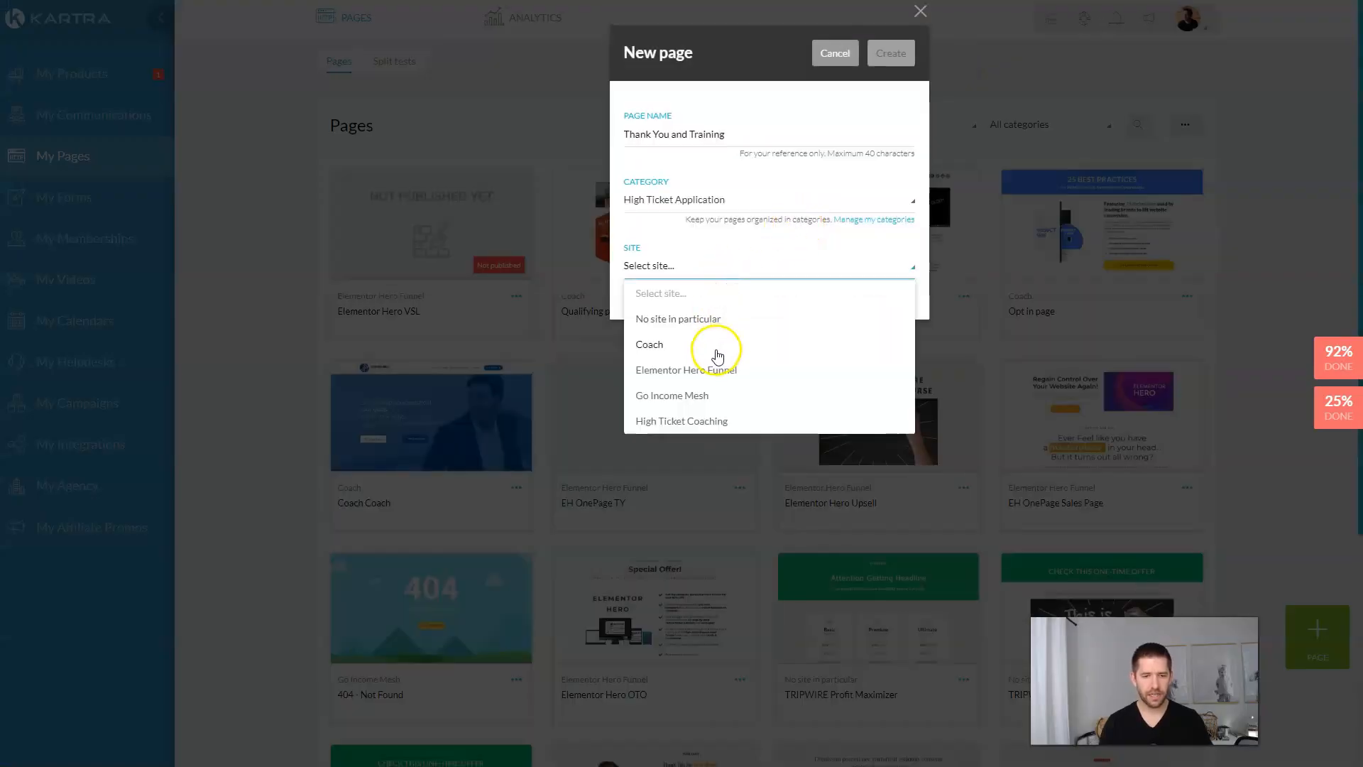
left_click(702, 420)
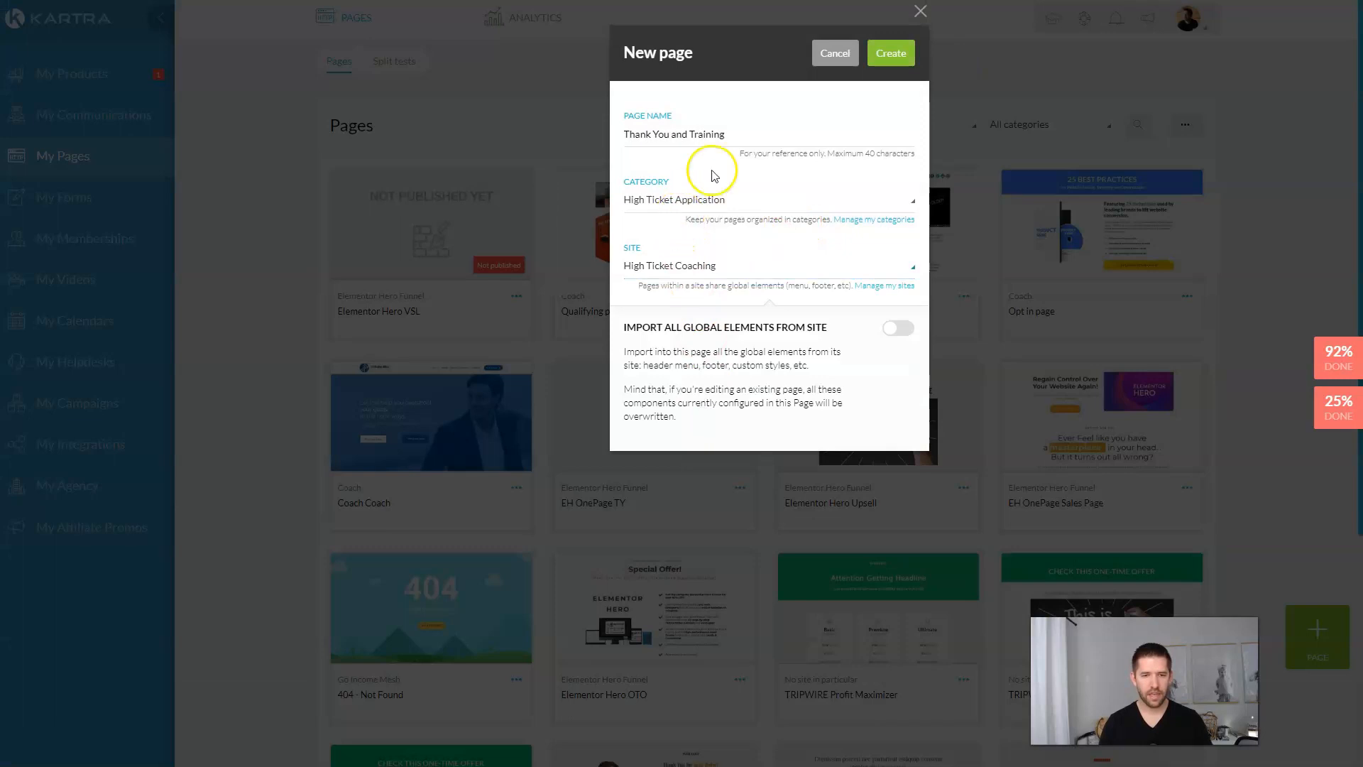
left_click(887, 53)
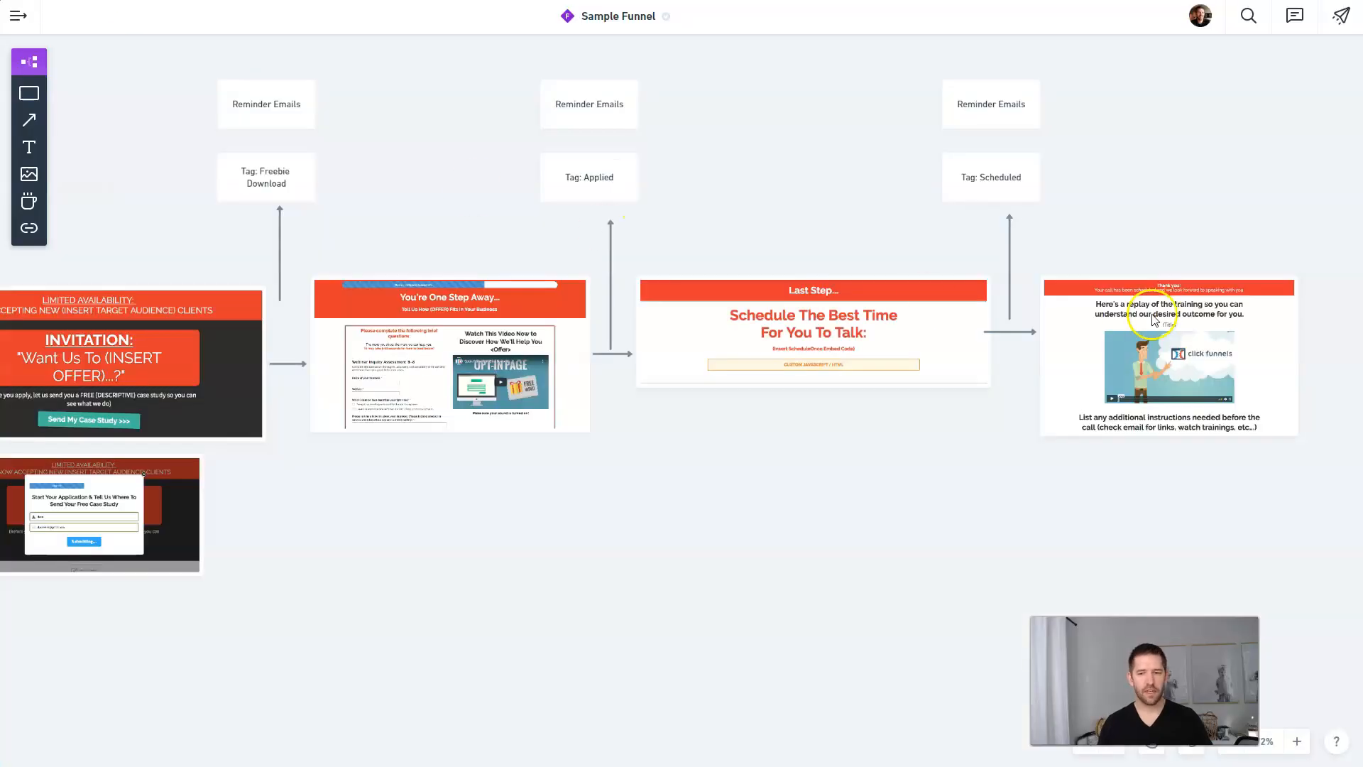
Step: Add an empty block with a full-width 100% column to the page
left_click(1153, 323)
scroll(1329, 374, "up", 2)
scroll(1330, 374, "up", 4)
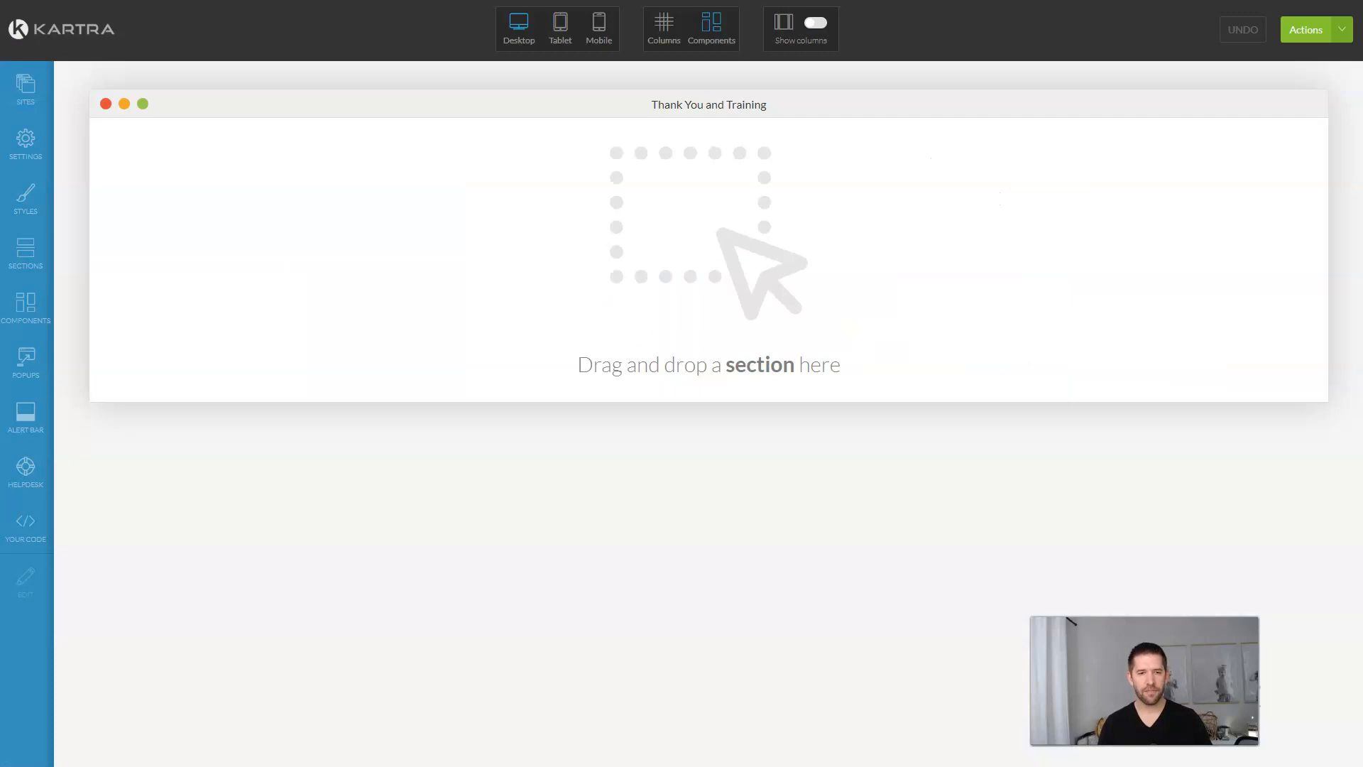
left_click(26, 252)
left_click(223, 212)
left_click_drag(191, 193, 751, 184)
left_click(35, 307)
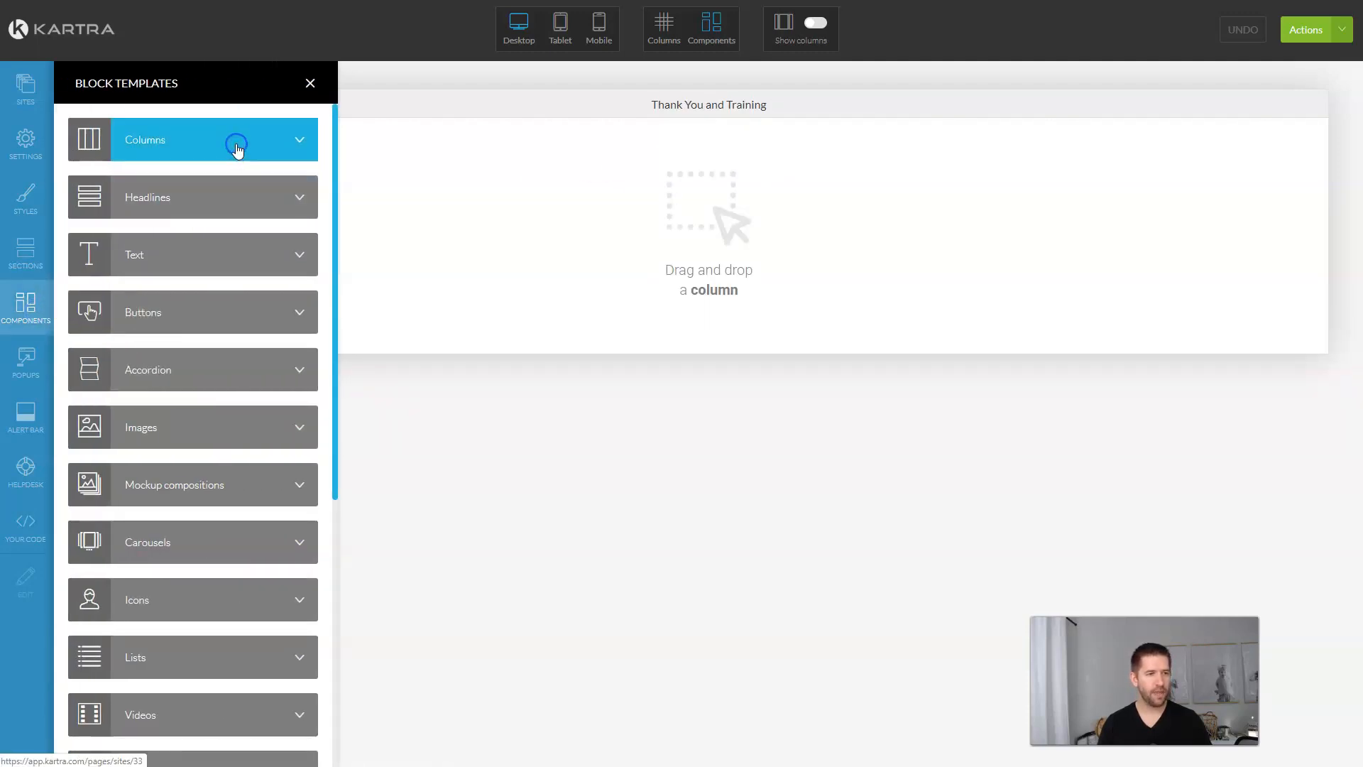
left_click(152, 160)
left_click_drag(161, 149, 710, 150)
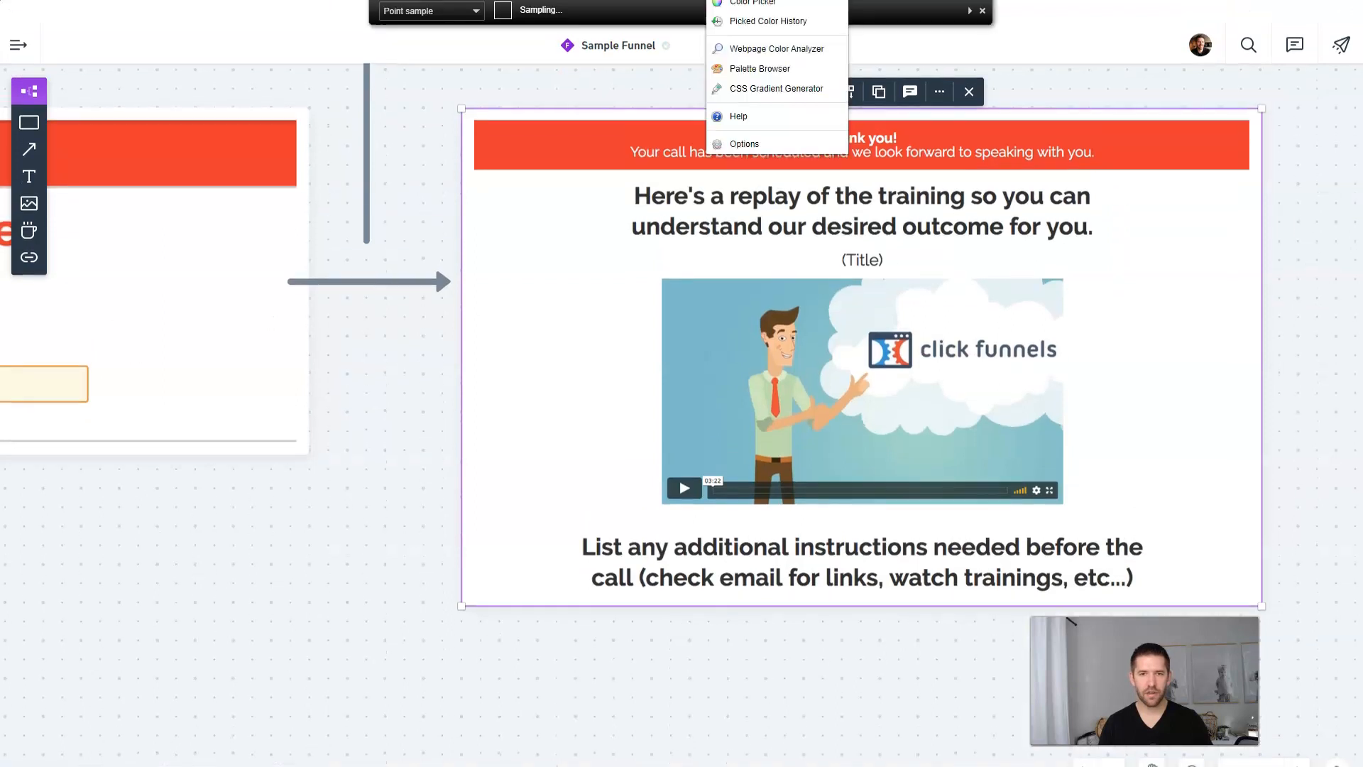
Step: Give the section a red rgb(234, 57, 48) background and drop a text block into it
left_click(1185, 150)
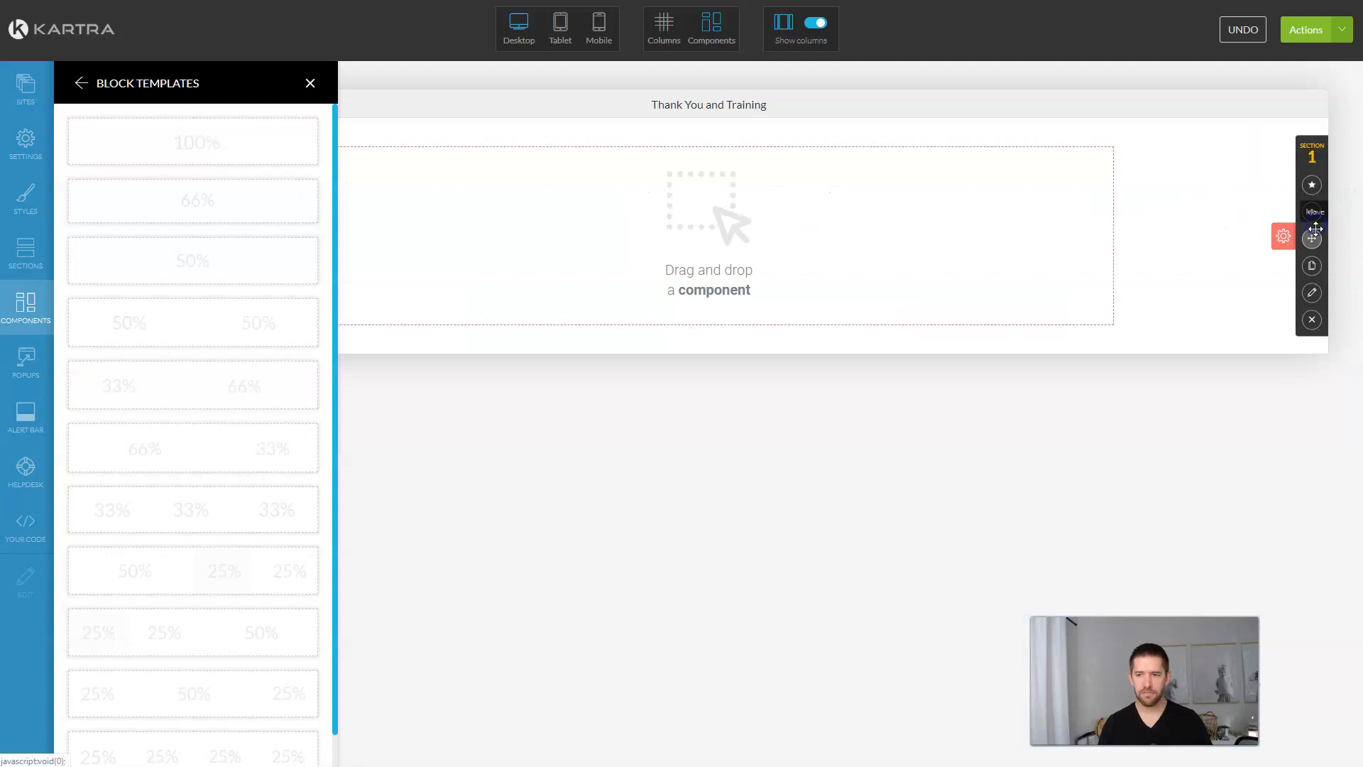
left_click(1311, 293)
left_click(130, 254)
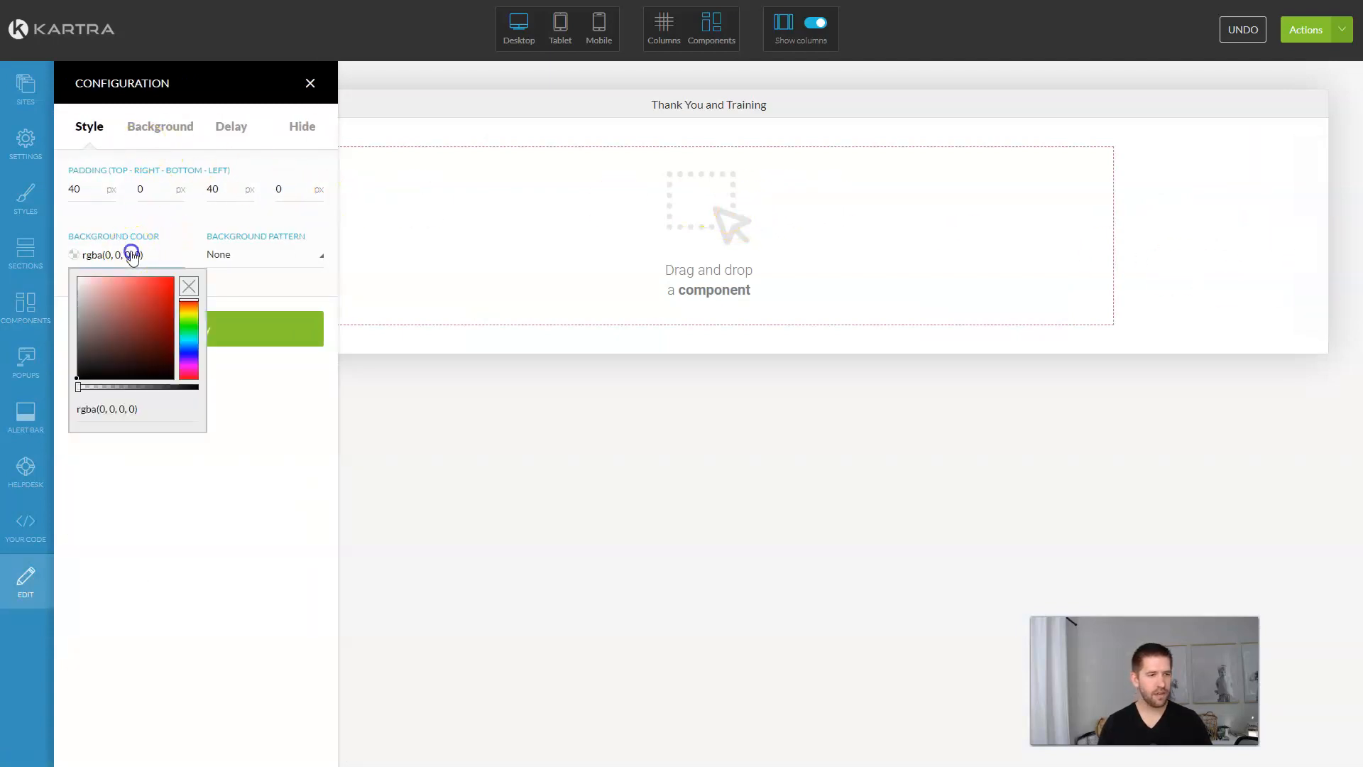
key("ctrl+a")
key("ctrl+v")
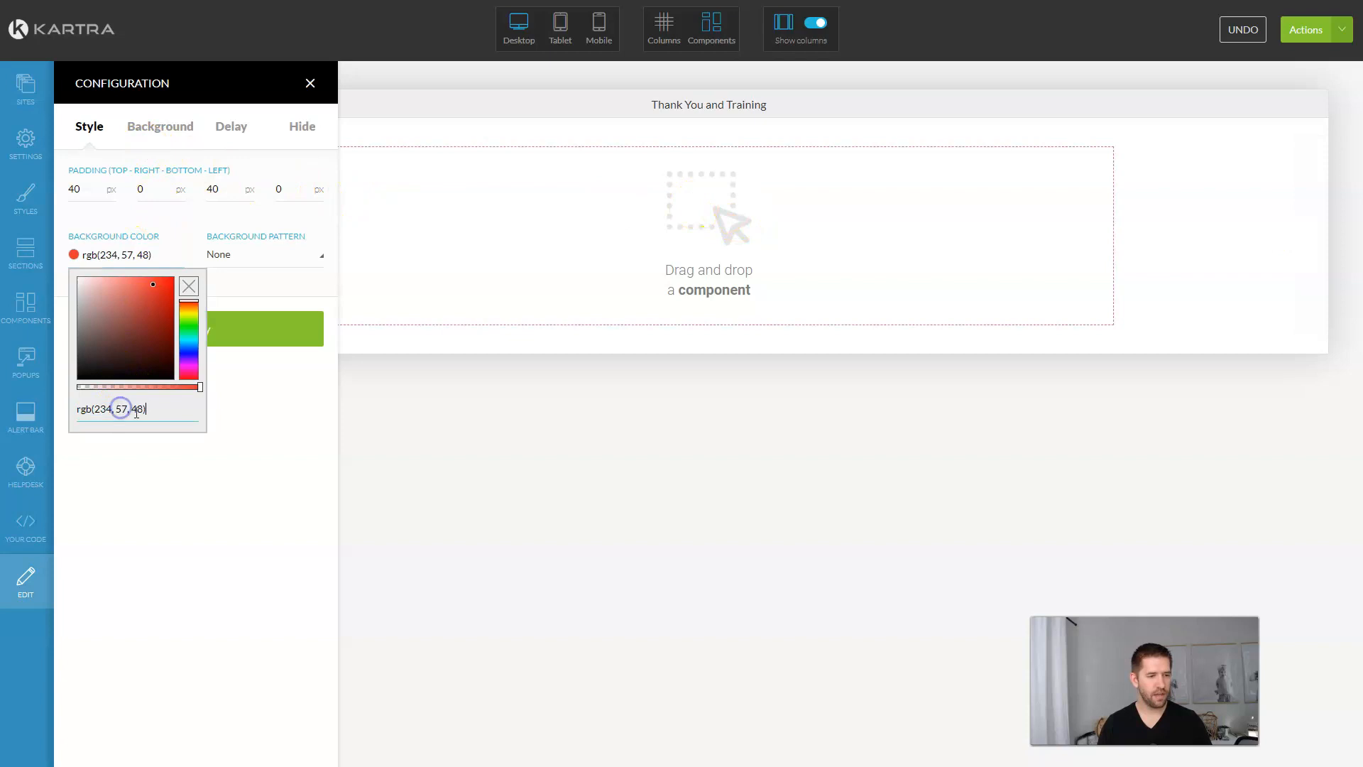
left_click(249, 431)
left_click(301, 326)
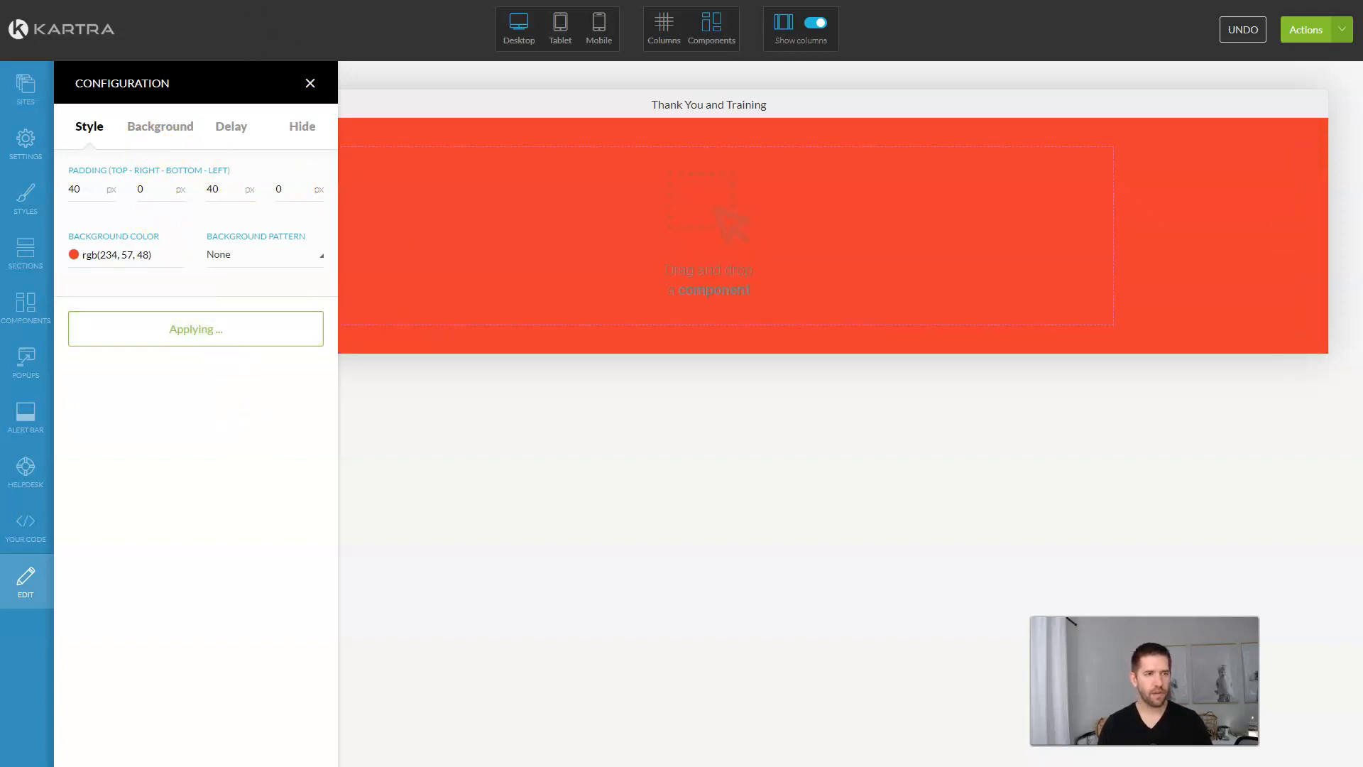
left_click(24, 302)
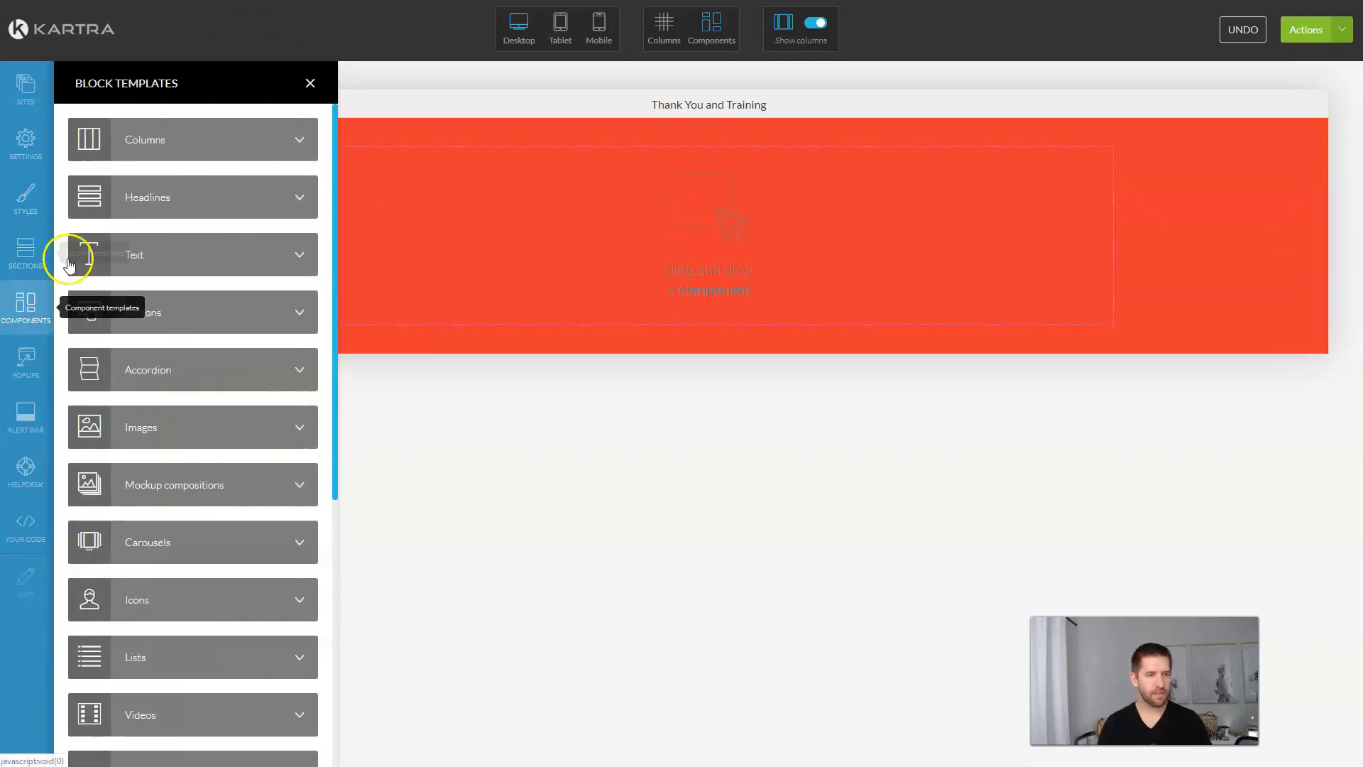
left_click_drag(201, 255, 693, 146)
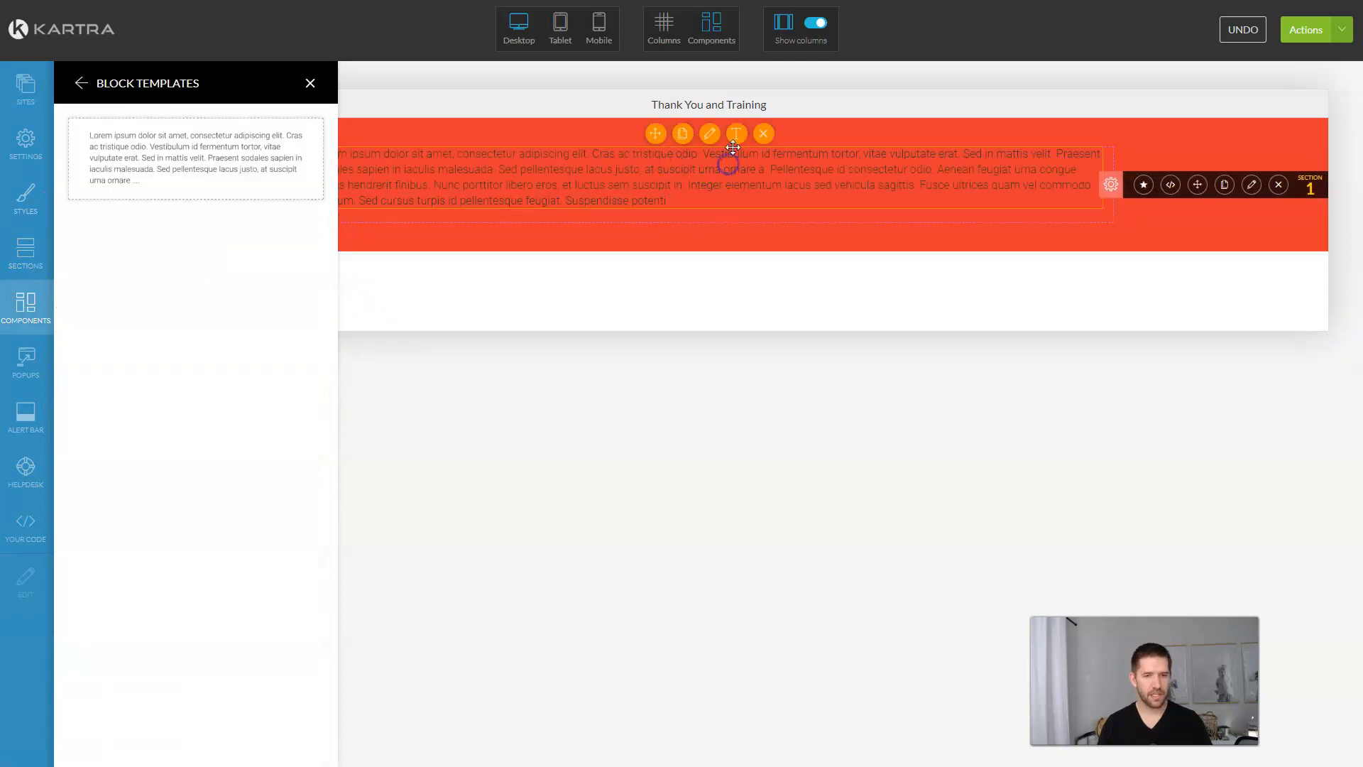
Step: Turn the text block into a large, centred, white 'THANK YOU!' heading
left_click(731, 170)
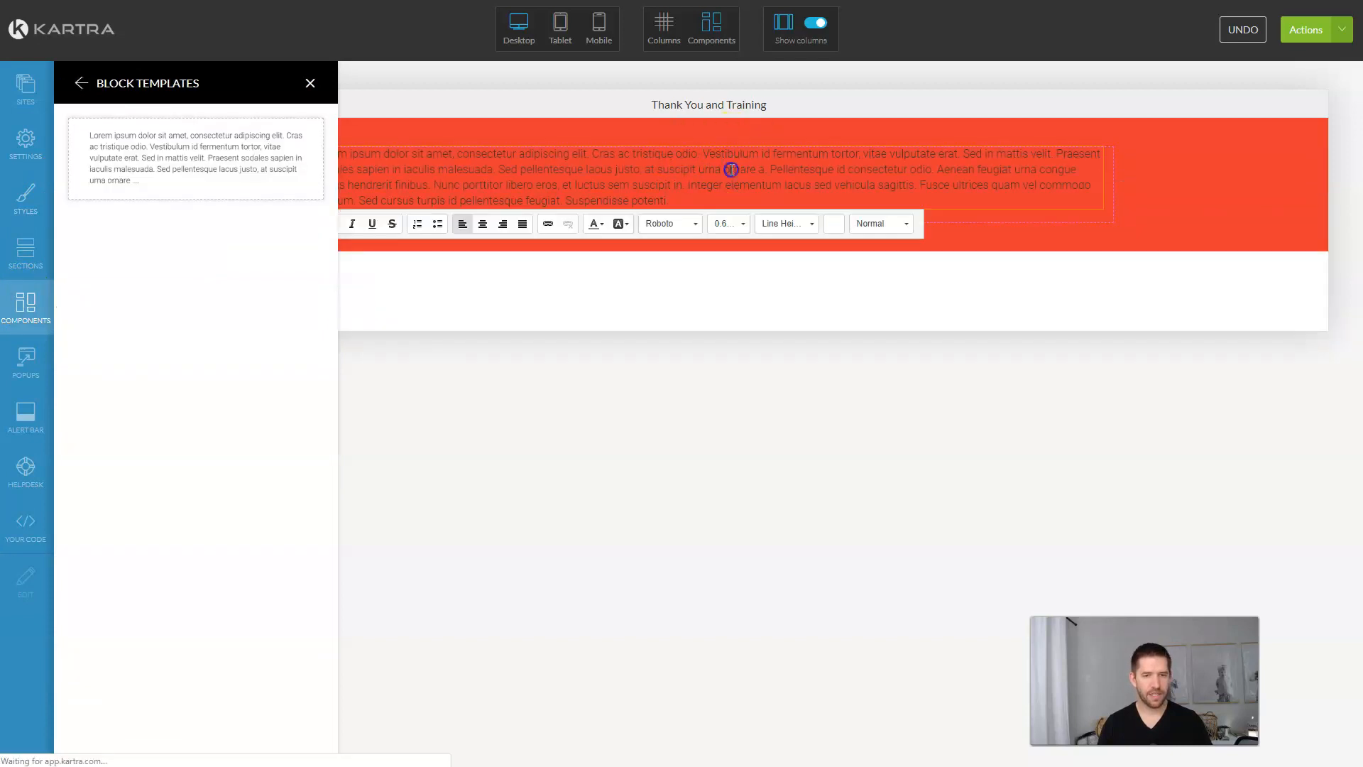
key("ctrl+a")
left_click(600, 227)
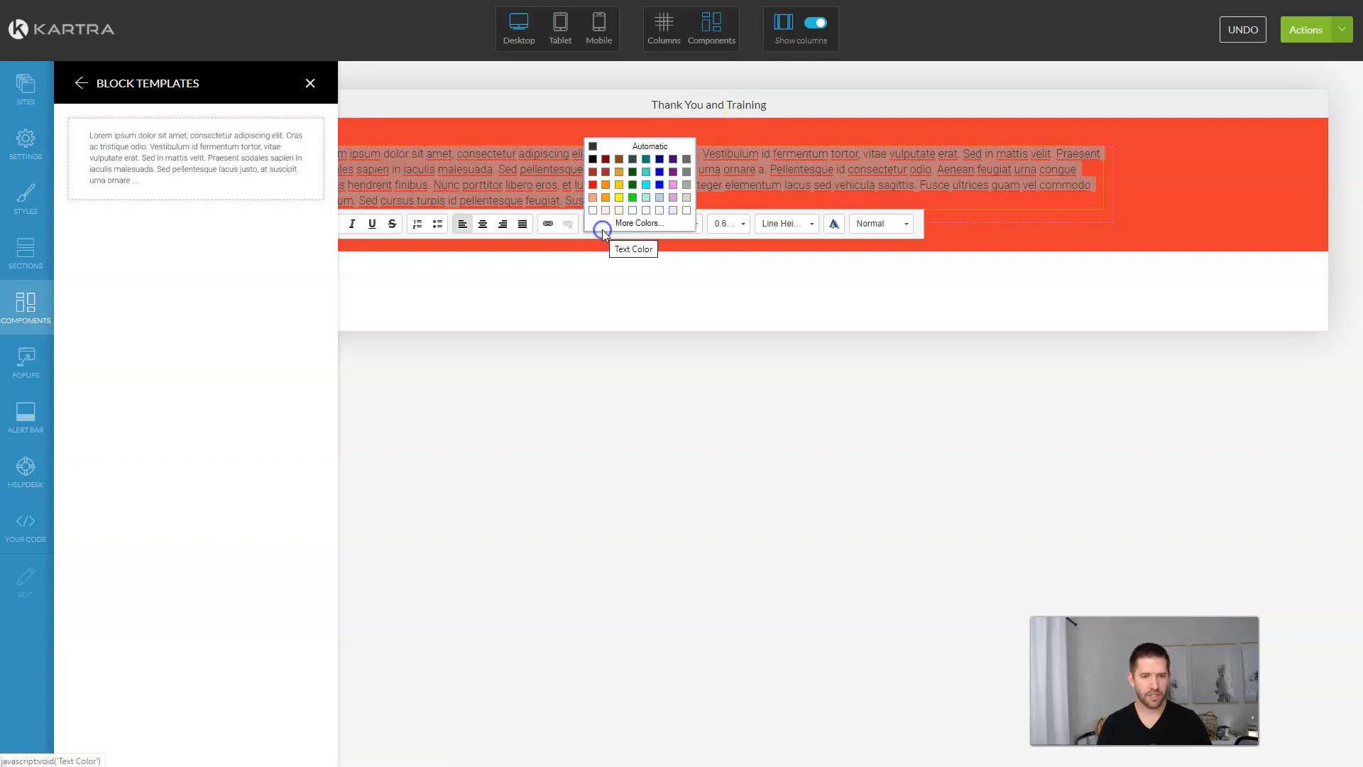
left_click(685, 210)
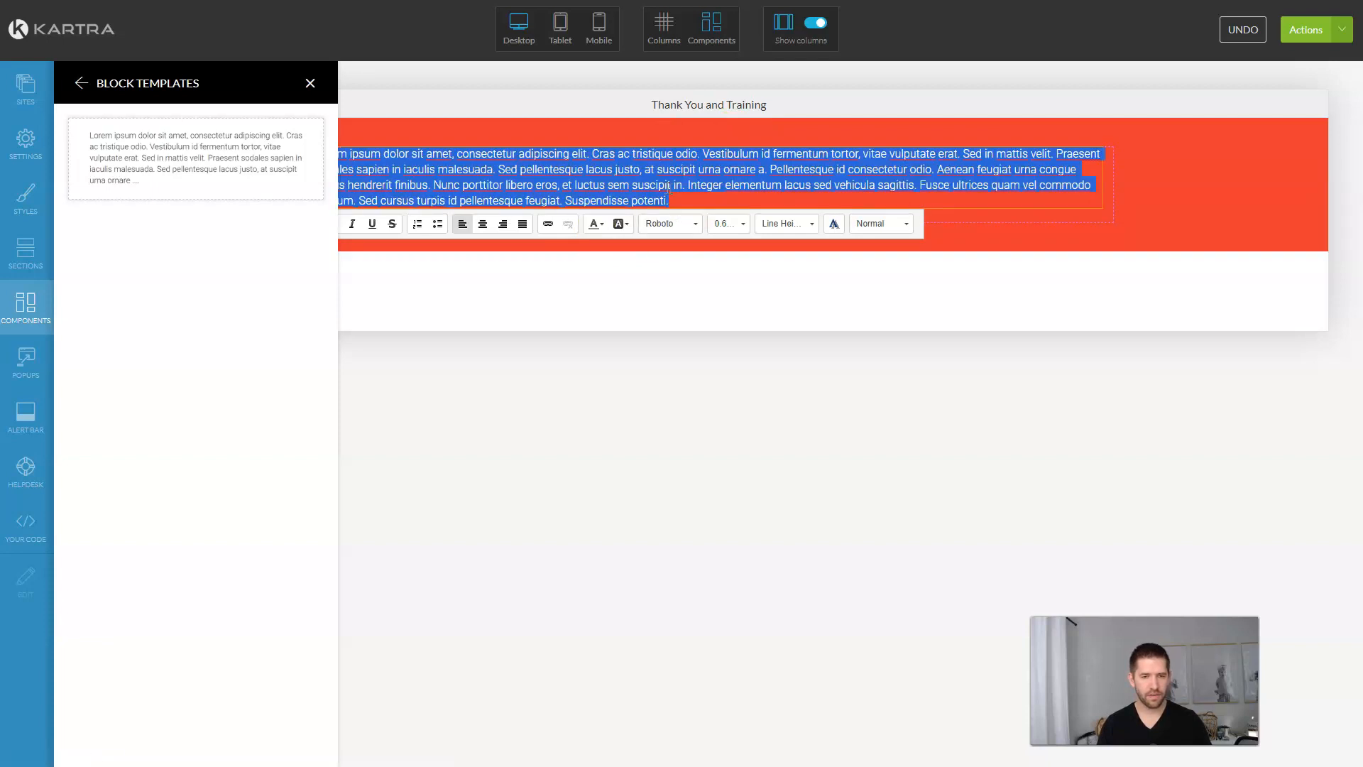
type("THANK")
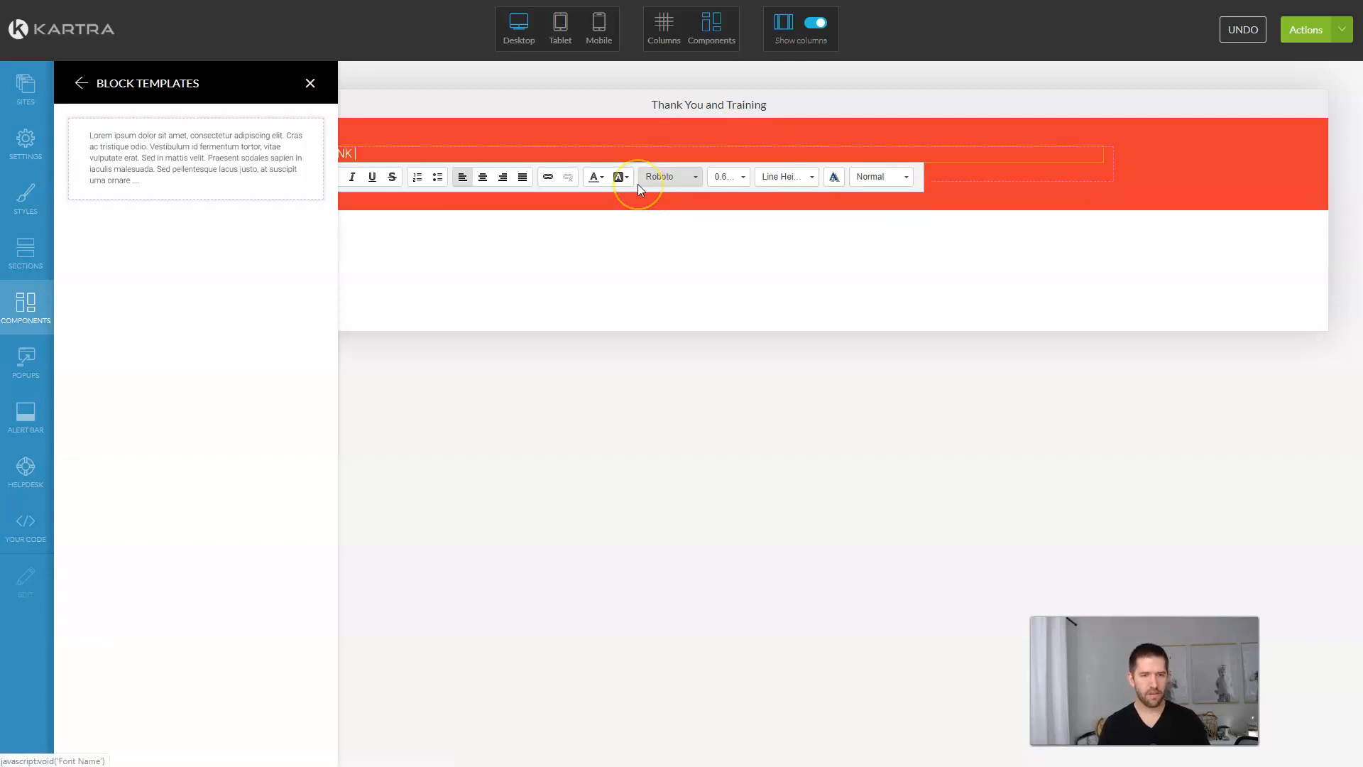
type(" YOU!")
left_click(482, 177)
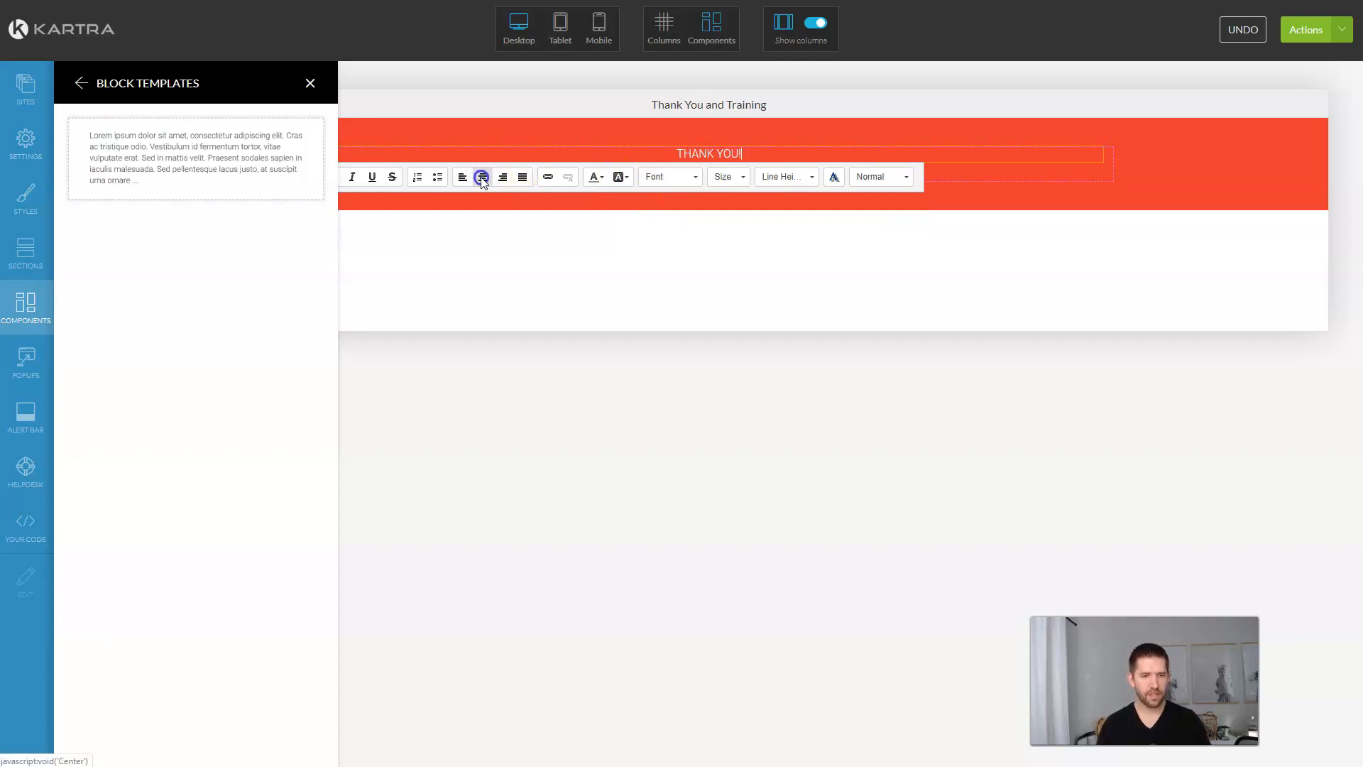
triple_click(722, 151)
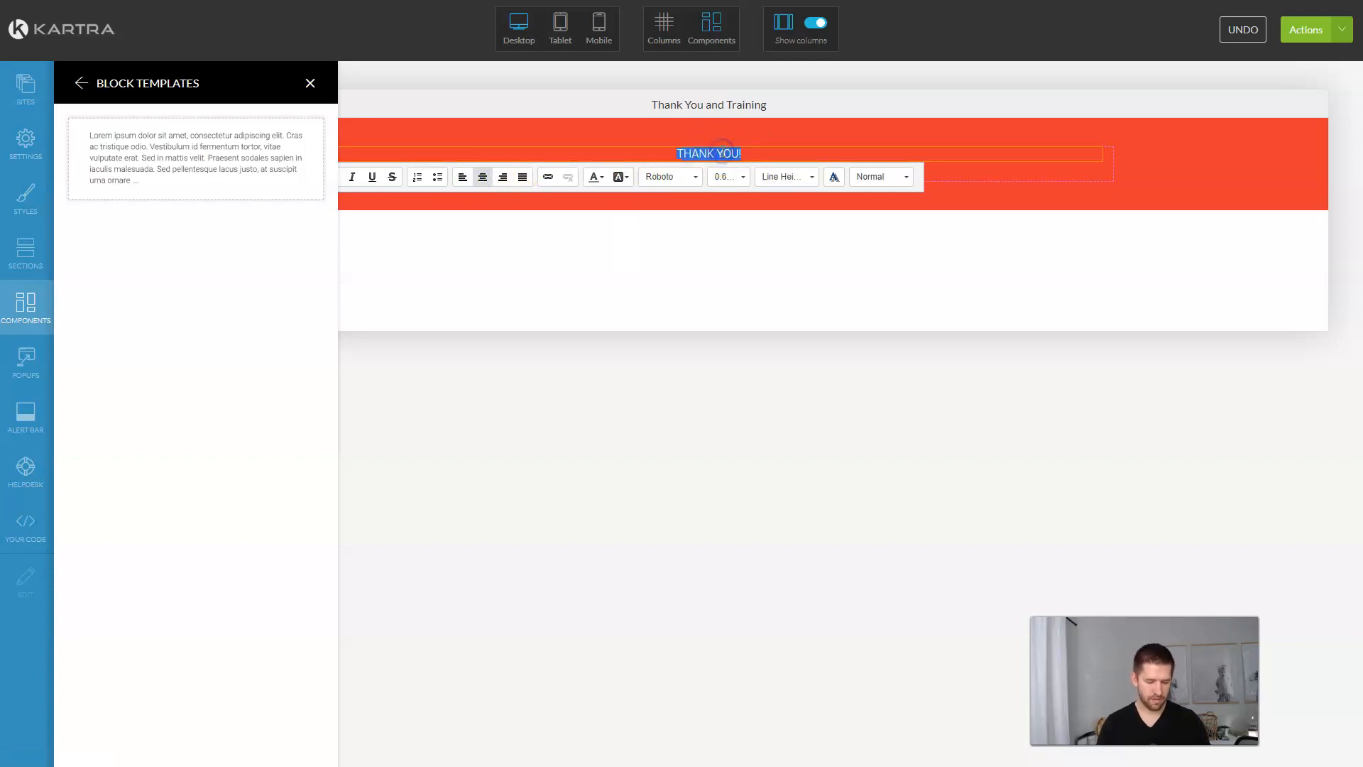
left_click(732, 176)
scroll(744, 185, "down", 3)
scroll(745, 186, "down", 3)
left_click(739, 183)
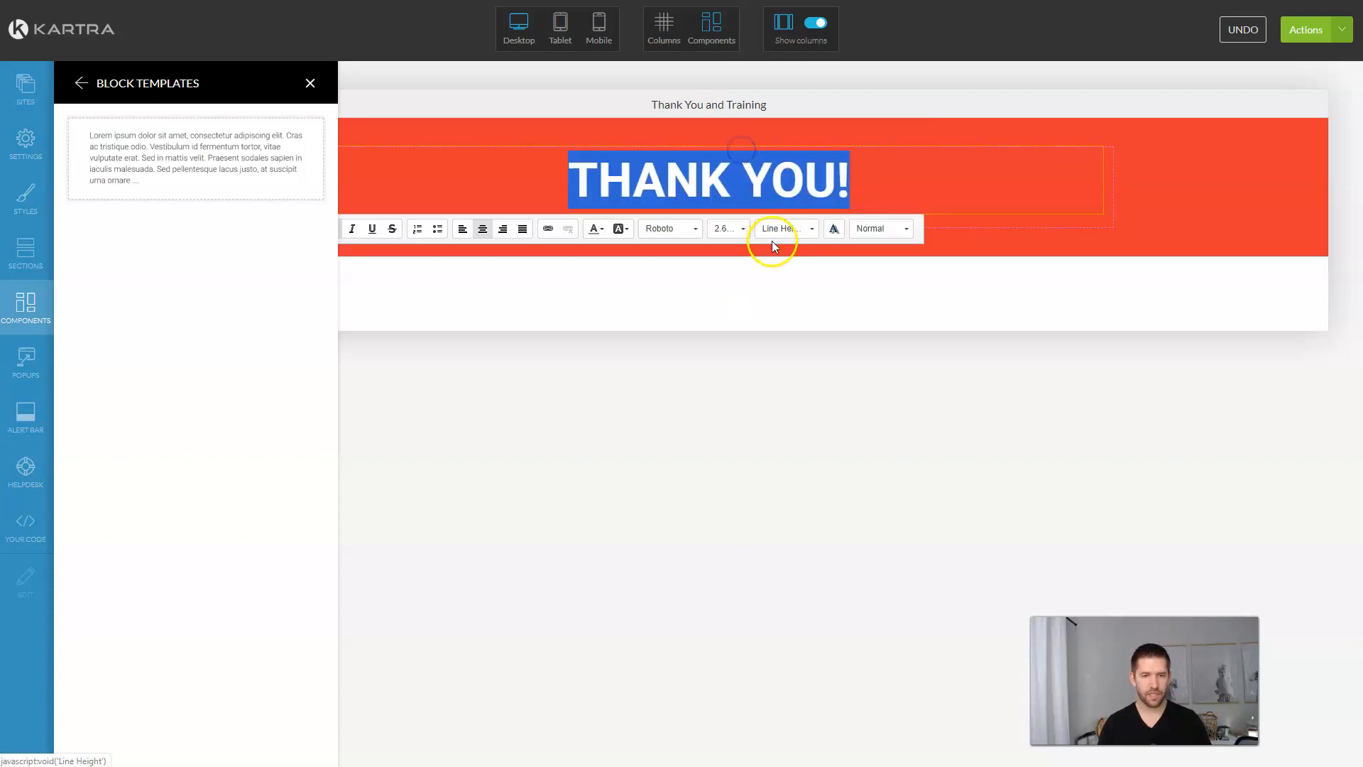
left_click(807, 241)
Step: Check the mockup, then add a second text block beneath THANK YOU!
key("alt+Tab")
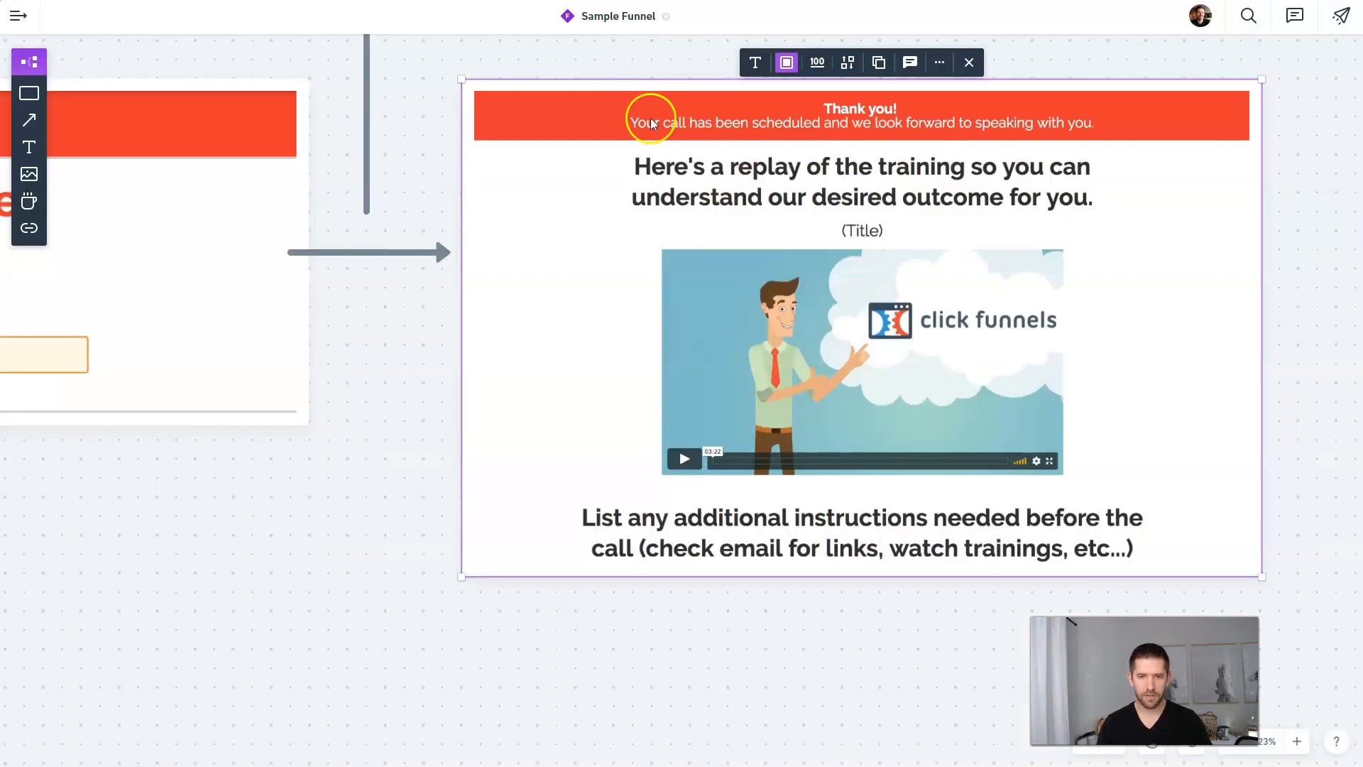
left_click(352, 2)
left_click(687, 188)
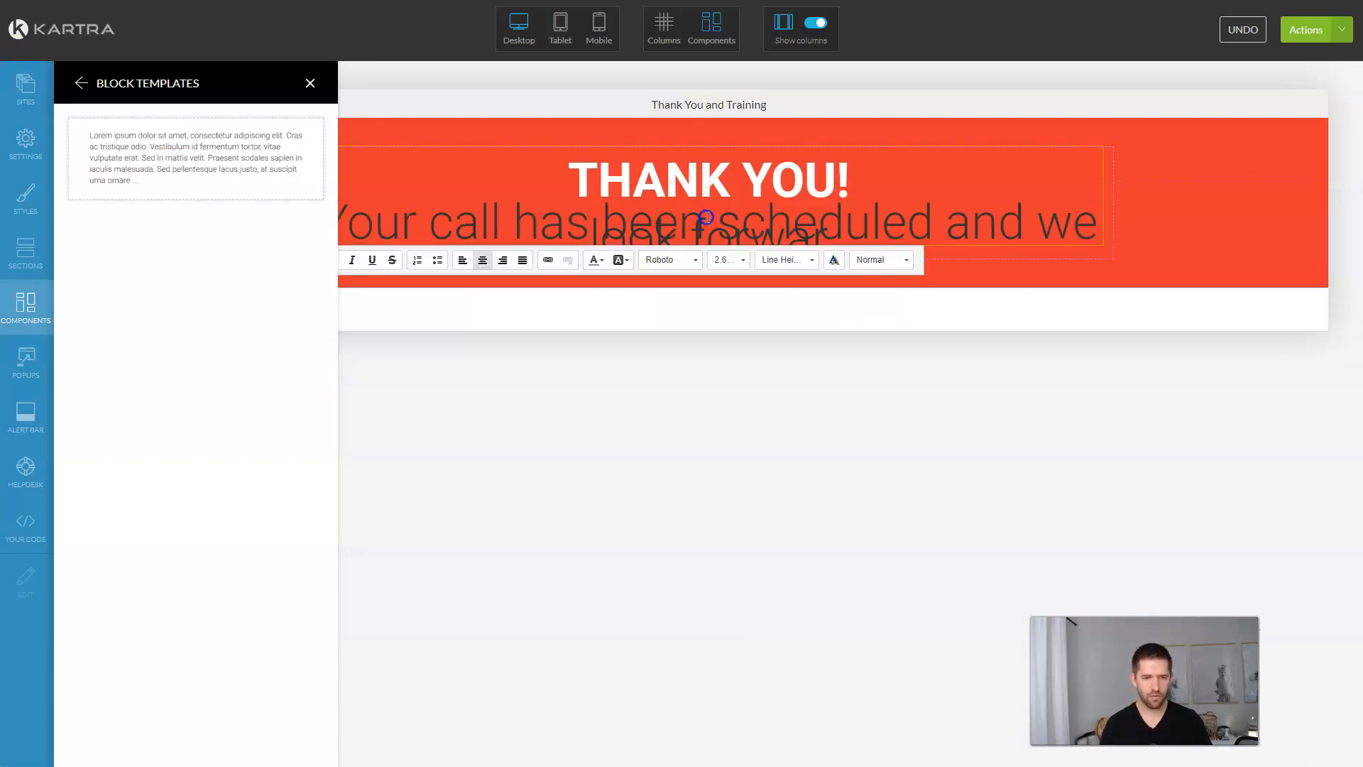
double_click(707, 217)
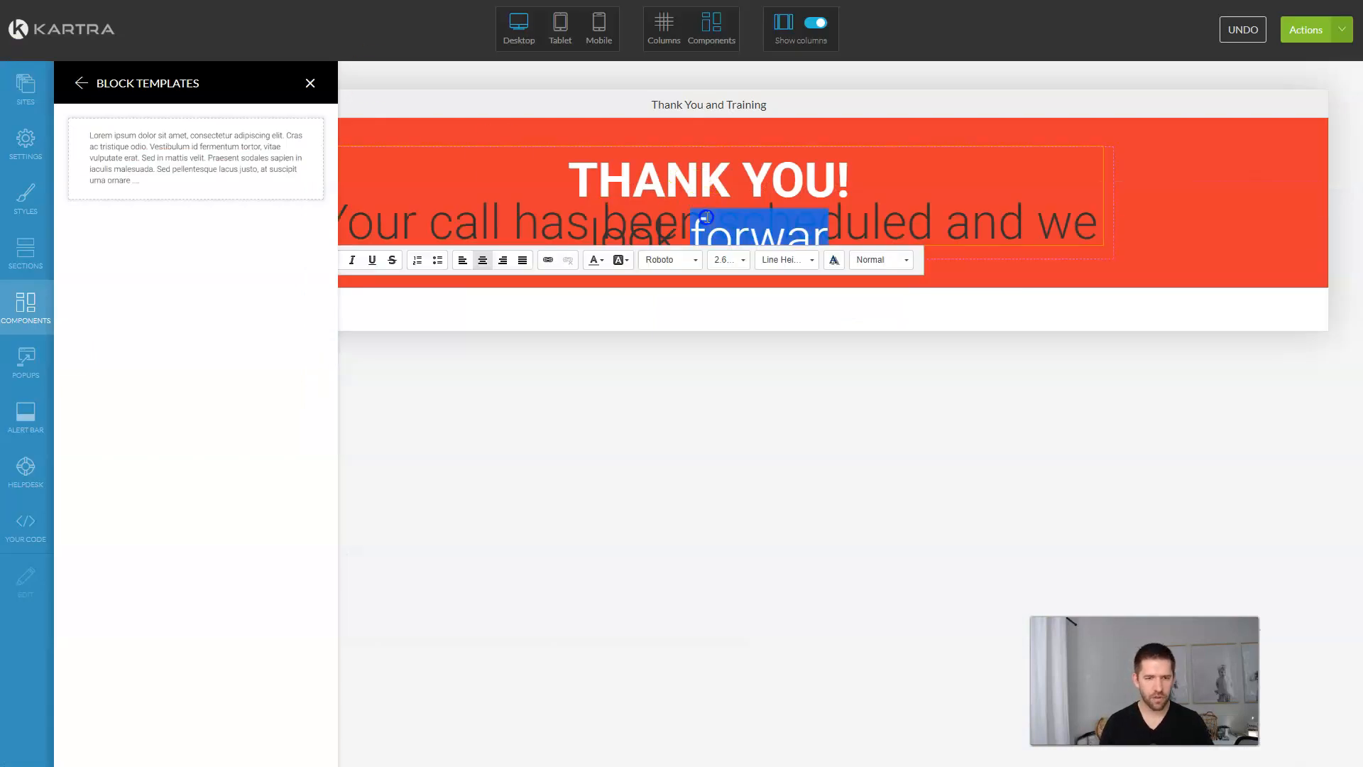
left_click(771, 226)
key("ctrl+a")
left_click(925, 220)
triple_click(814, 225)
left_click_drag(196, 158, 676, 229)
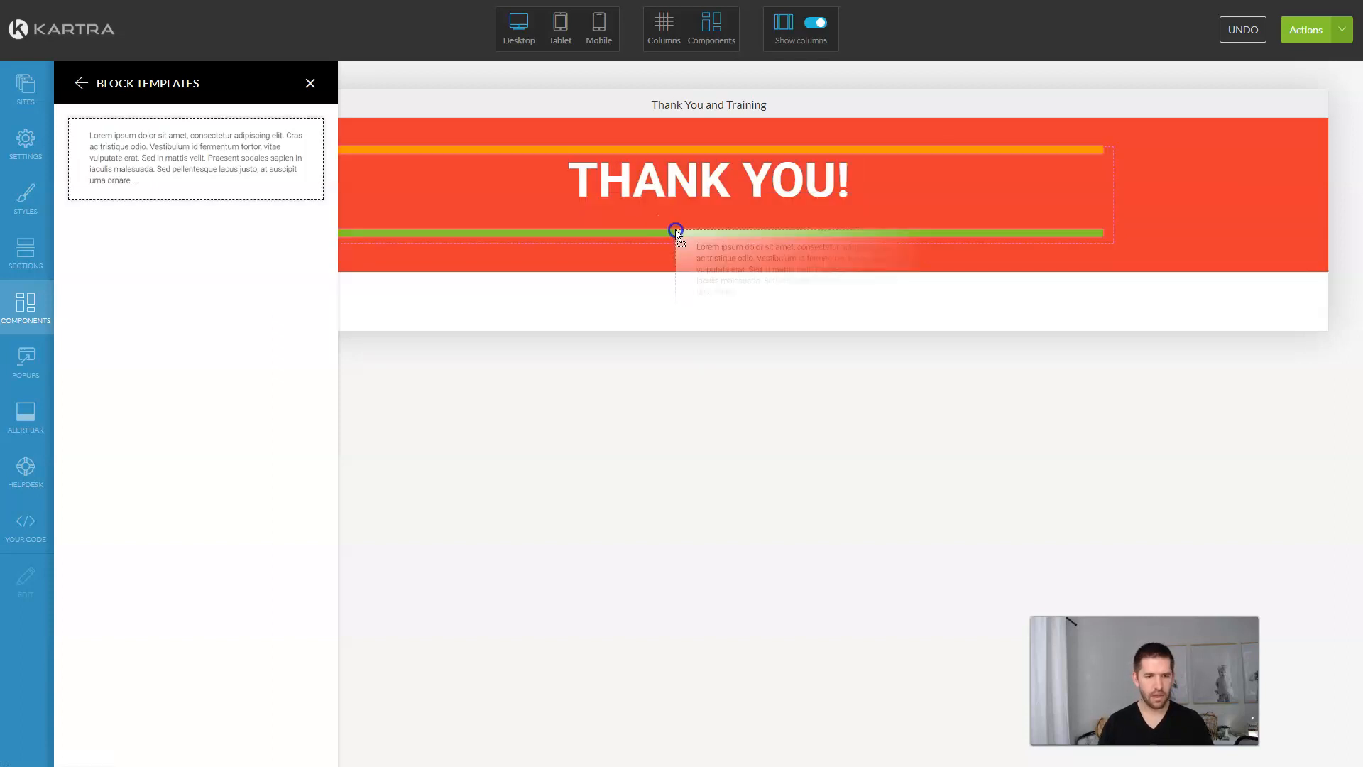
left_click(736, 236)
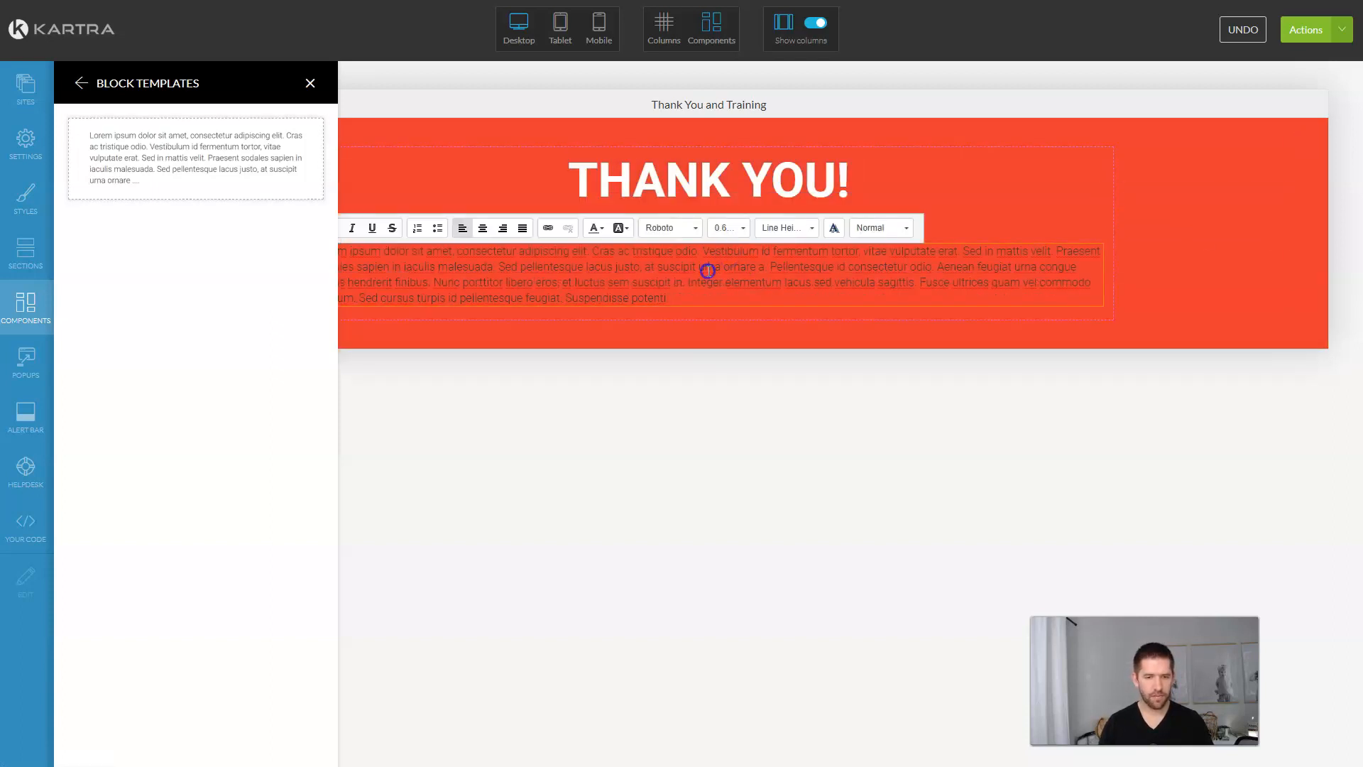
Step: Enter the subtitle 'Your call has been scheduled and we look forward to speaking with you!' and set the headline line height to 1.0em
type("Your cal")
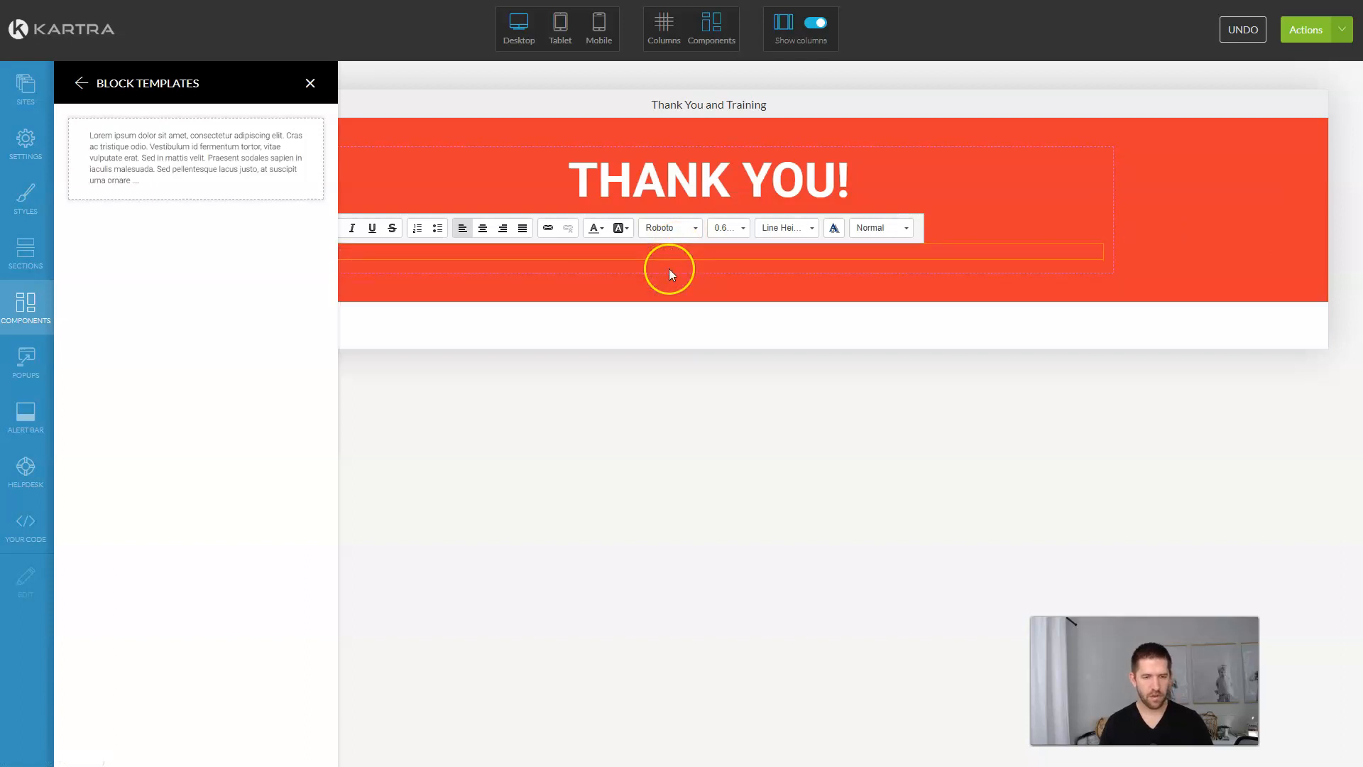
type("l has been scheduled and we look forward to speaki")
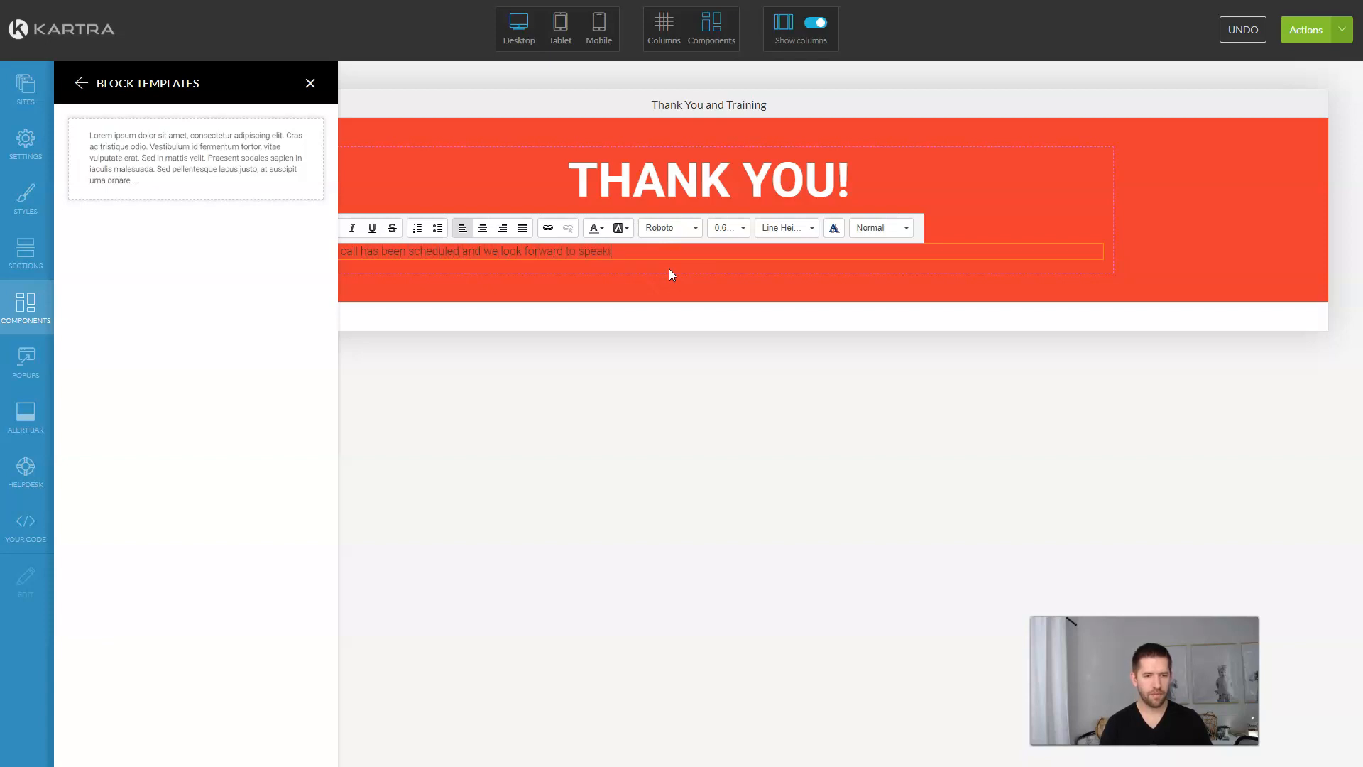
type("ng with you!")
left_click(747, 195)
left_click(747, 138)
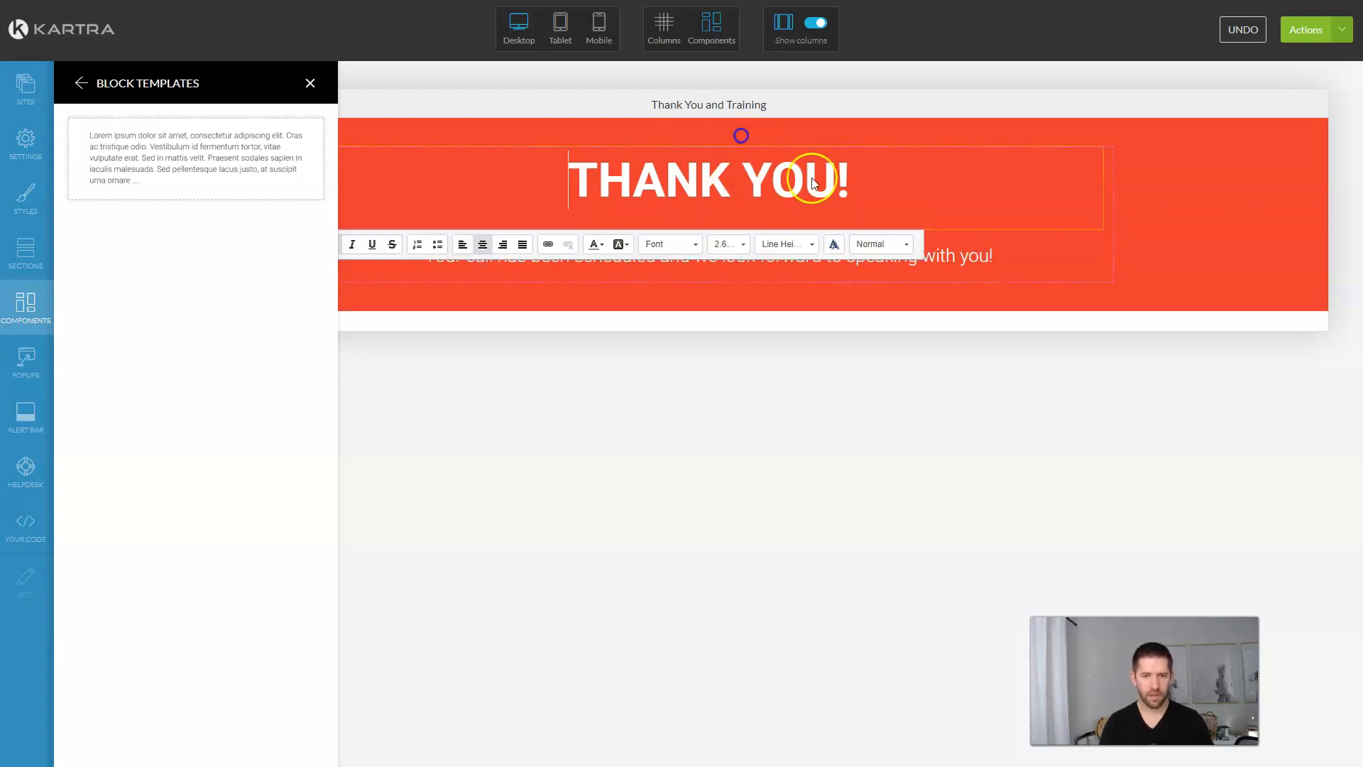
left_click(805, 245)
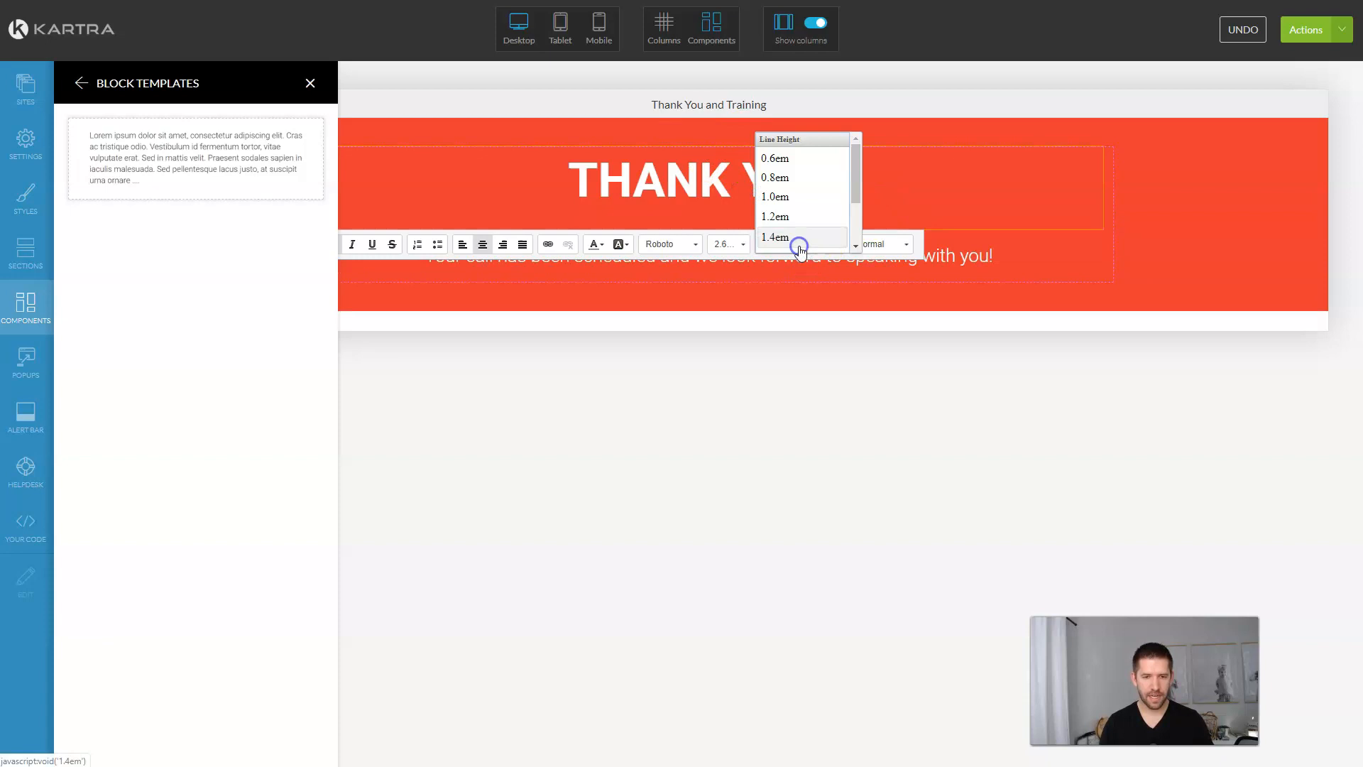
left_click(795, 197)
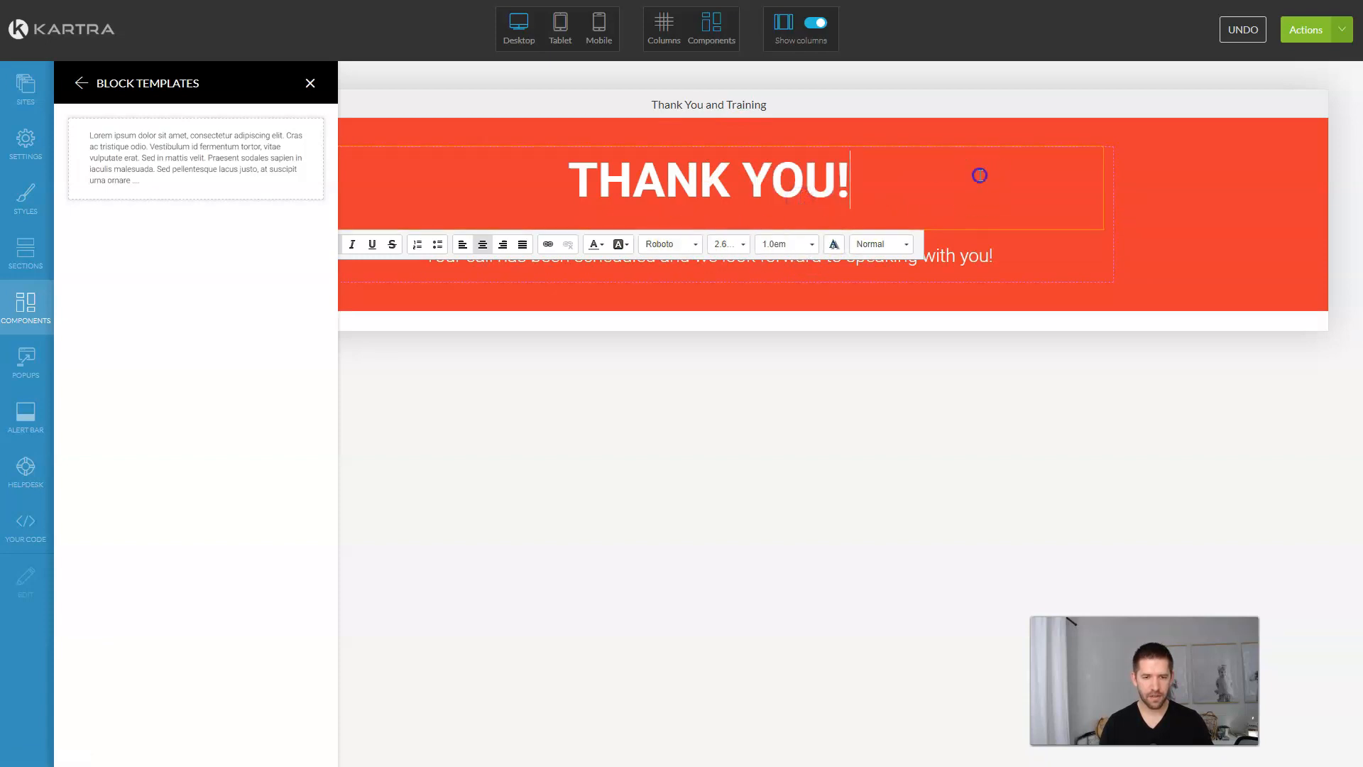
left_click(968, 321)
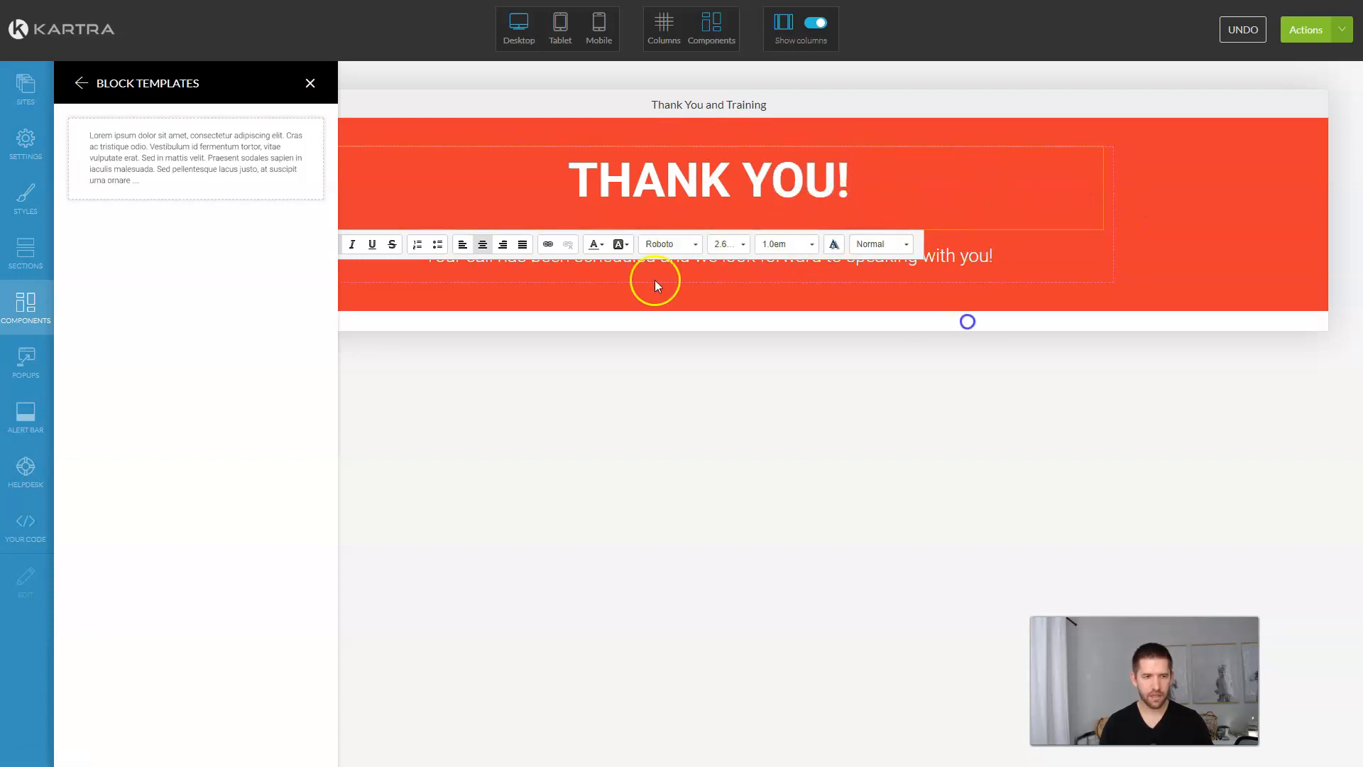
Step: Set the THANK YOU! headline's bottom margin to 0
left_click(308, 84)
left_click(704, 184)
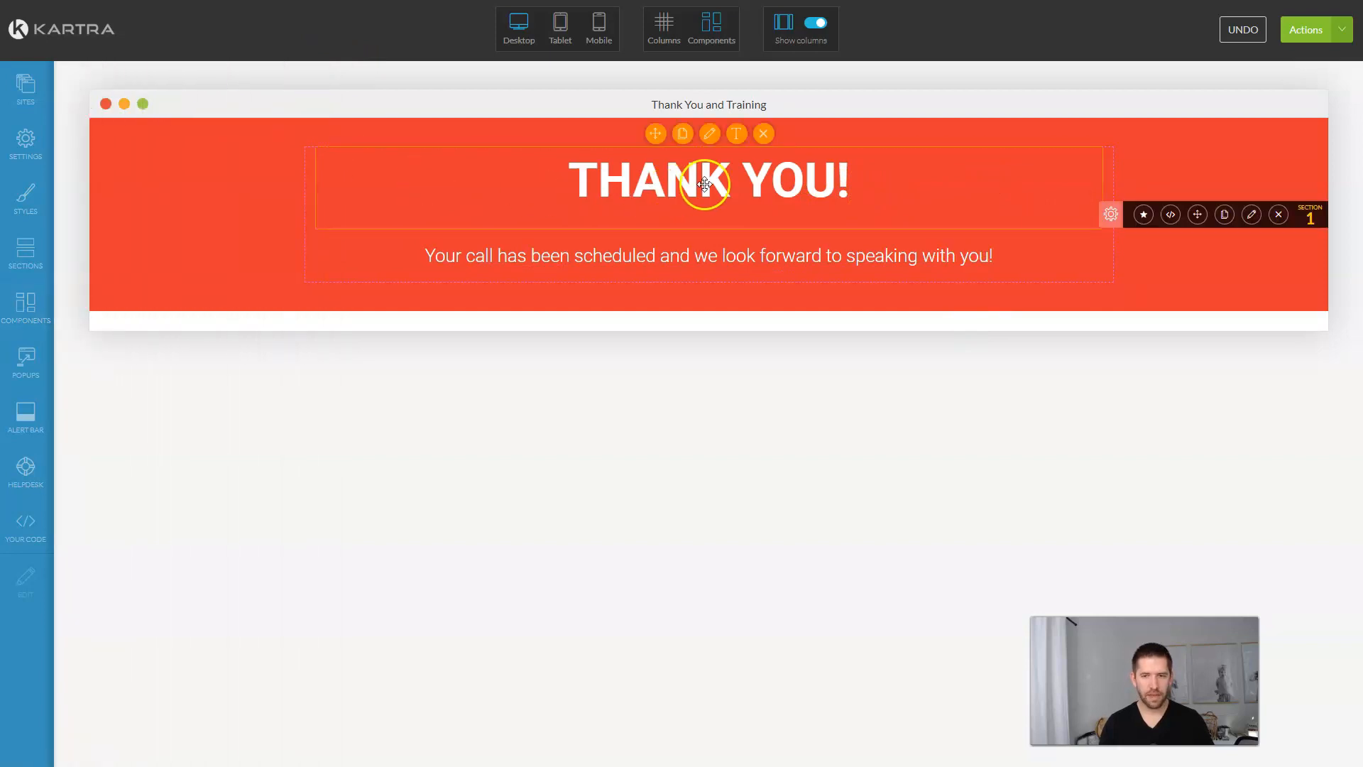
left_click(709, 133)
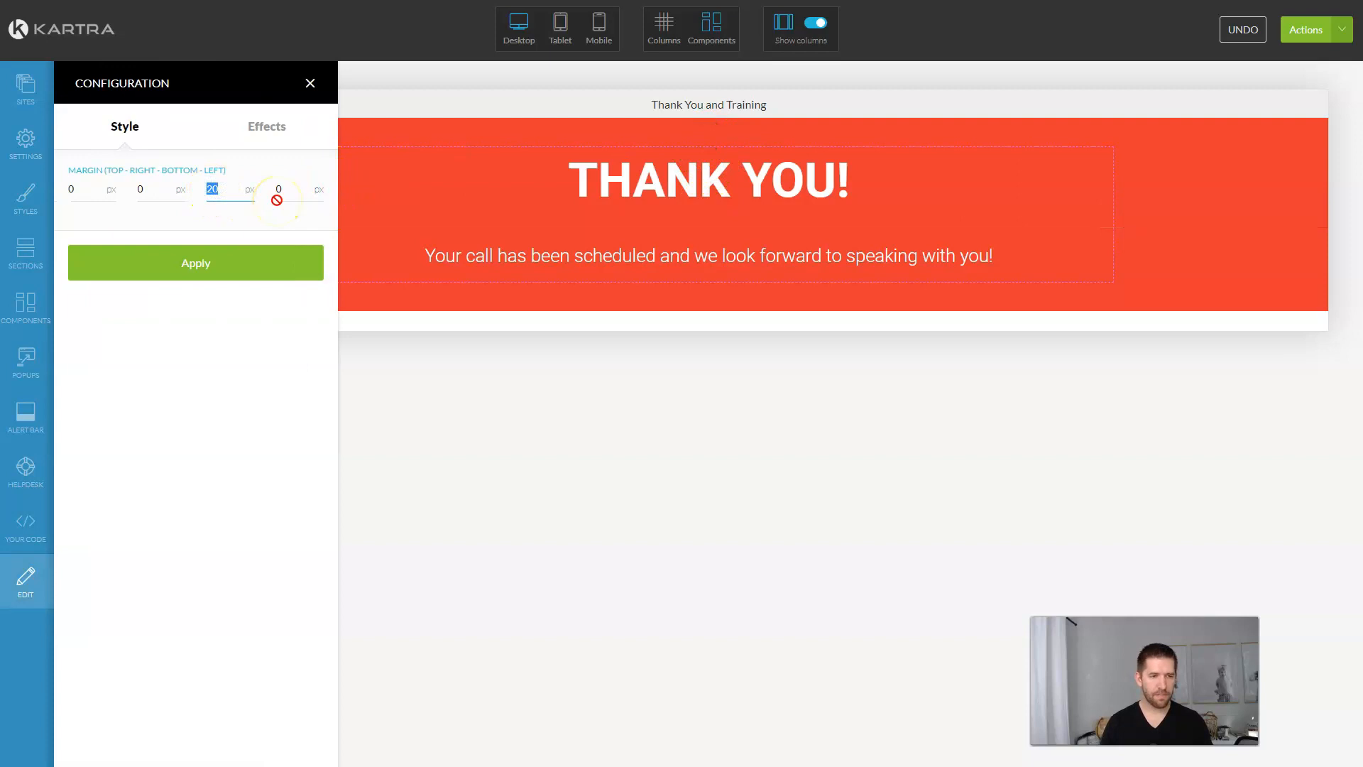
left_click(242, 257)
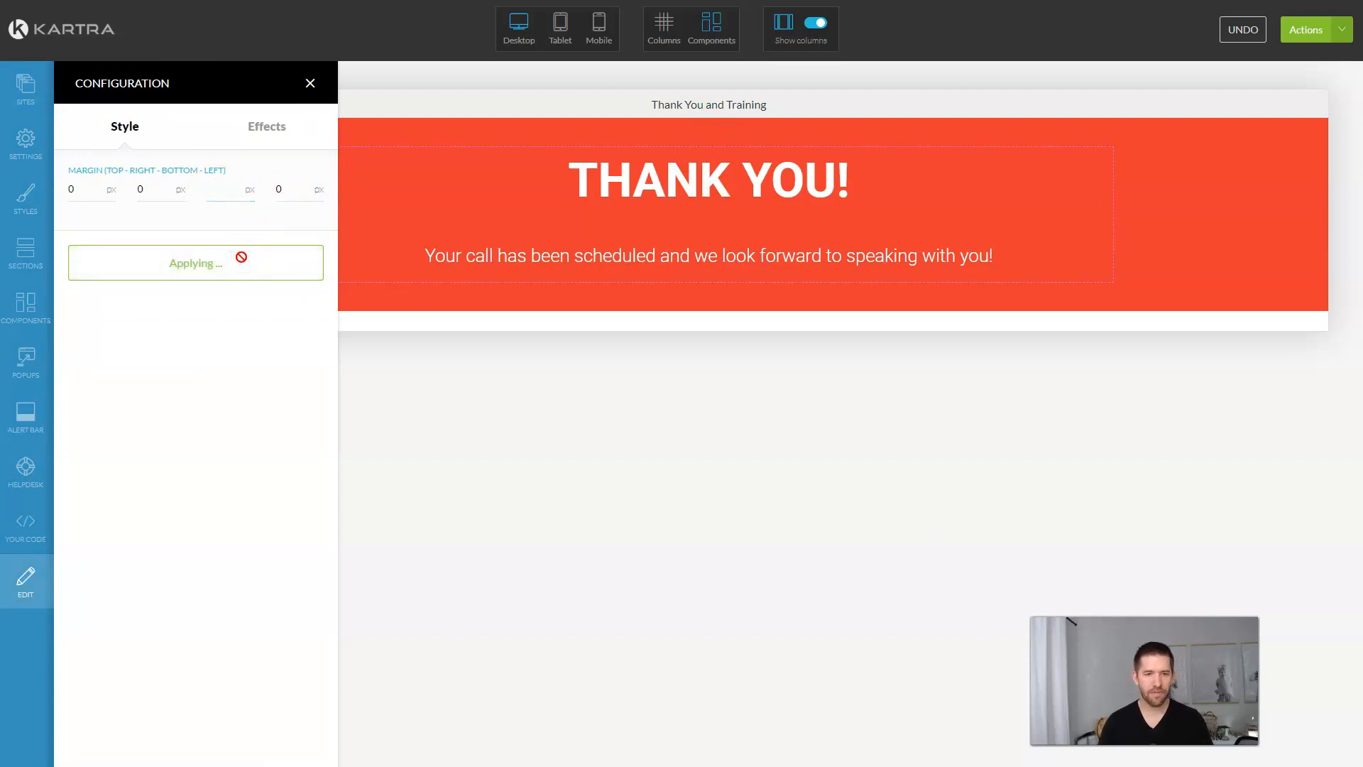
left_click(719, 183)
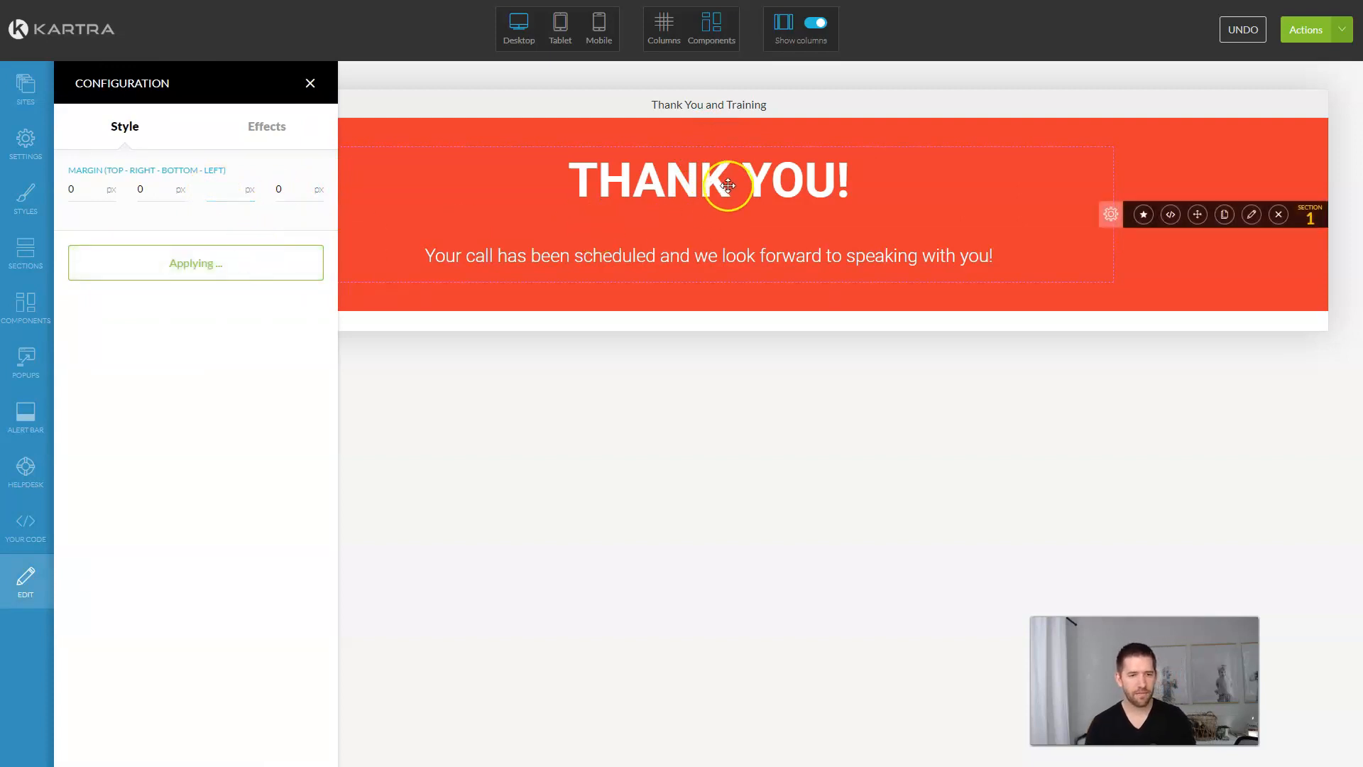
left_click(710, 231)
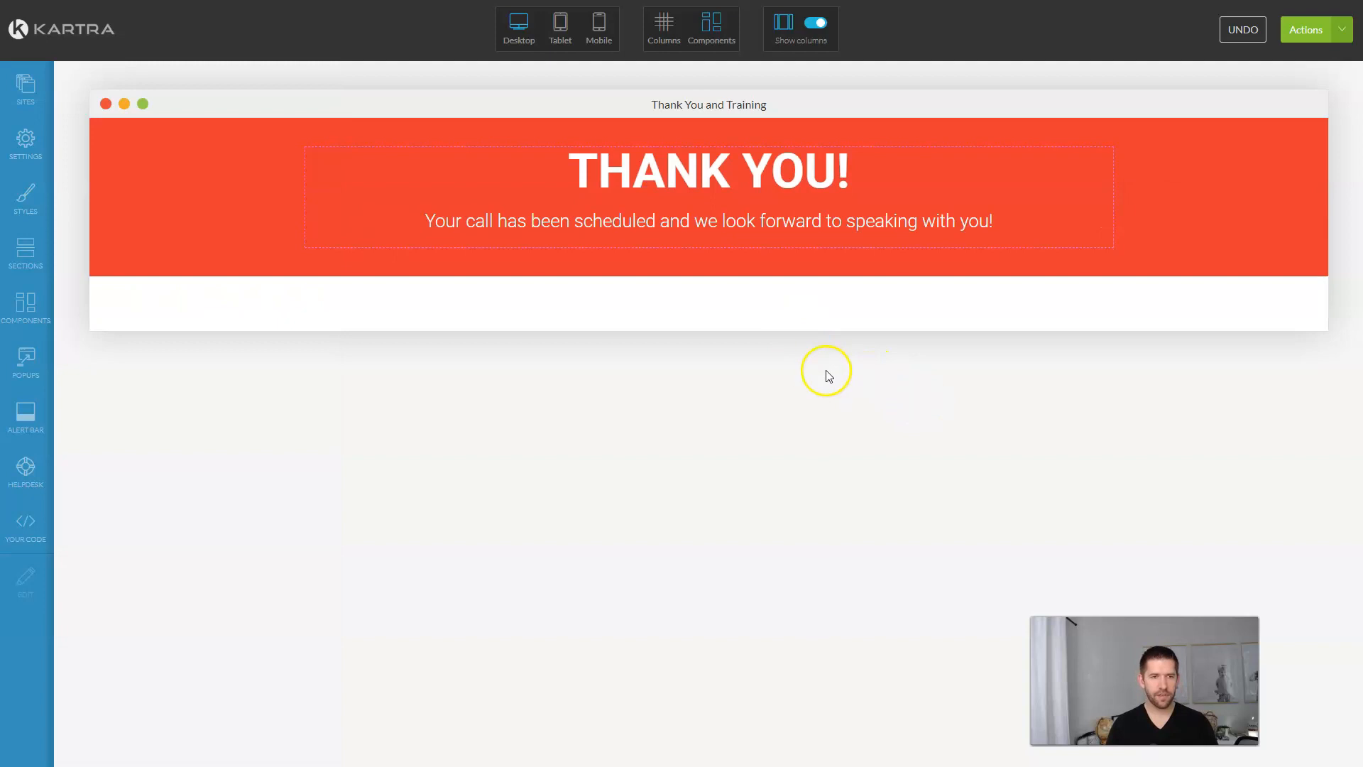
Step: View the confirmation-page mockup in Photos and return to the Kartra editor
key("alt+Tab")
left_click(1259, 386)
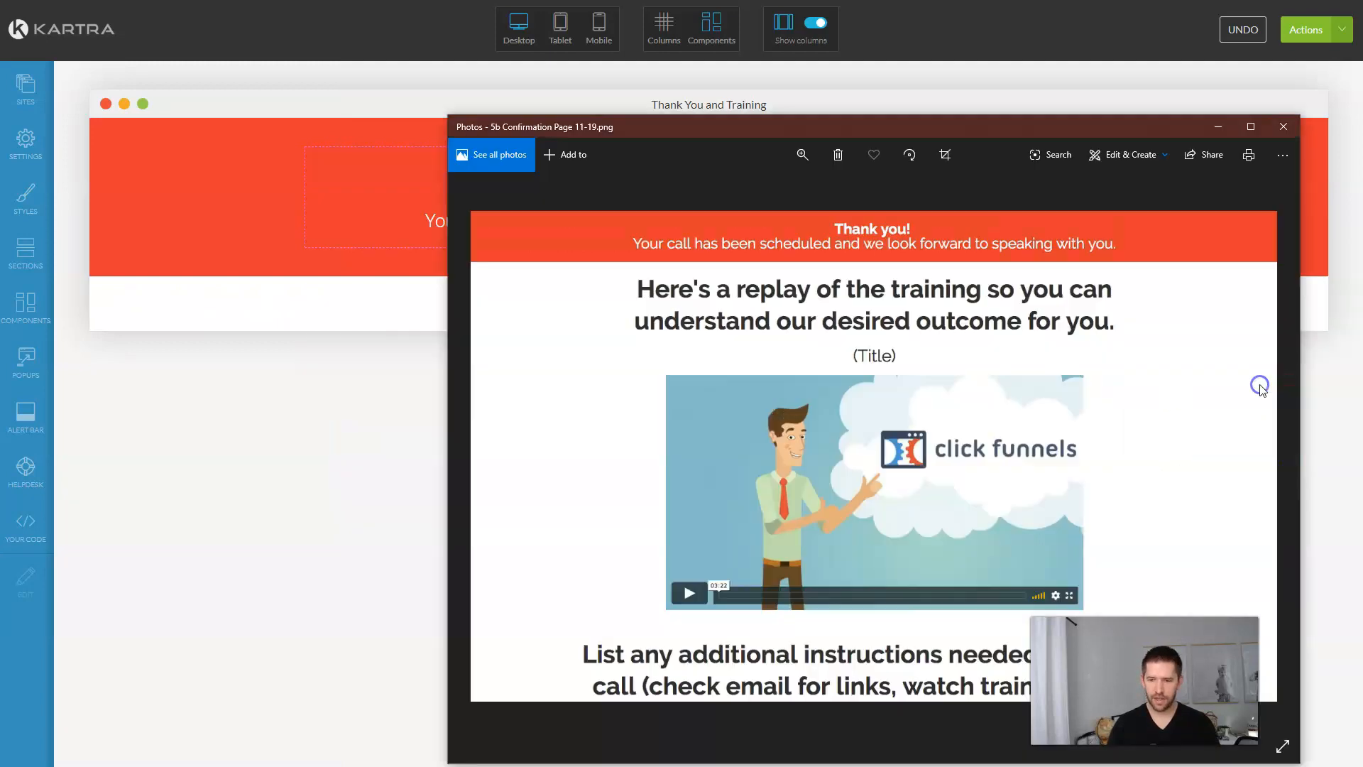
key("alt+Tab")
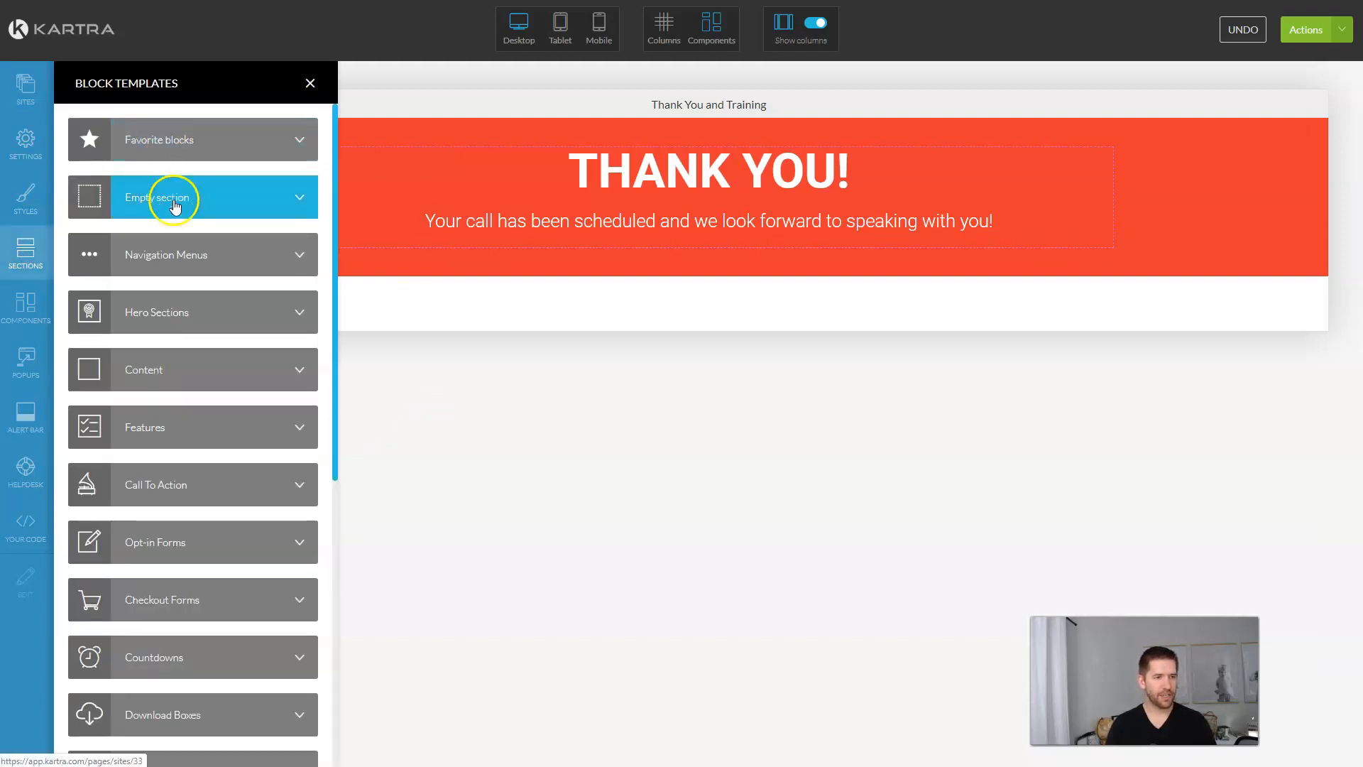
Step: Add an empty section below the red banner with a full-width column and a text block holding the training headline
left_click(173, 201)
left_click(37, 319)
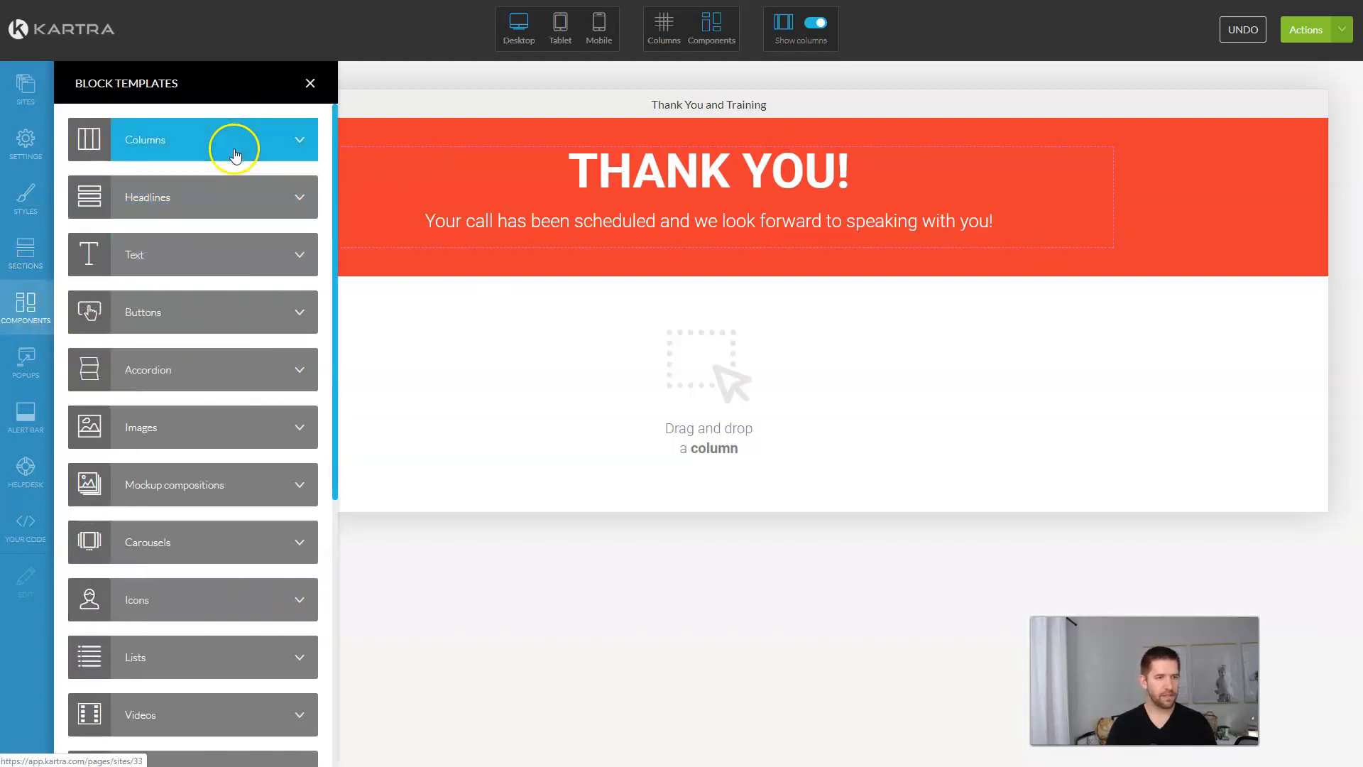
left_click_drag(173, 149, 702, 308)
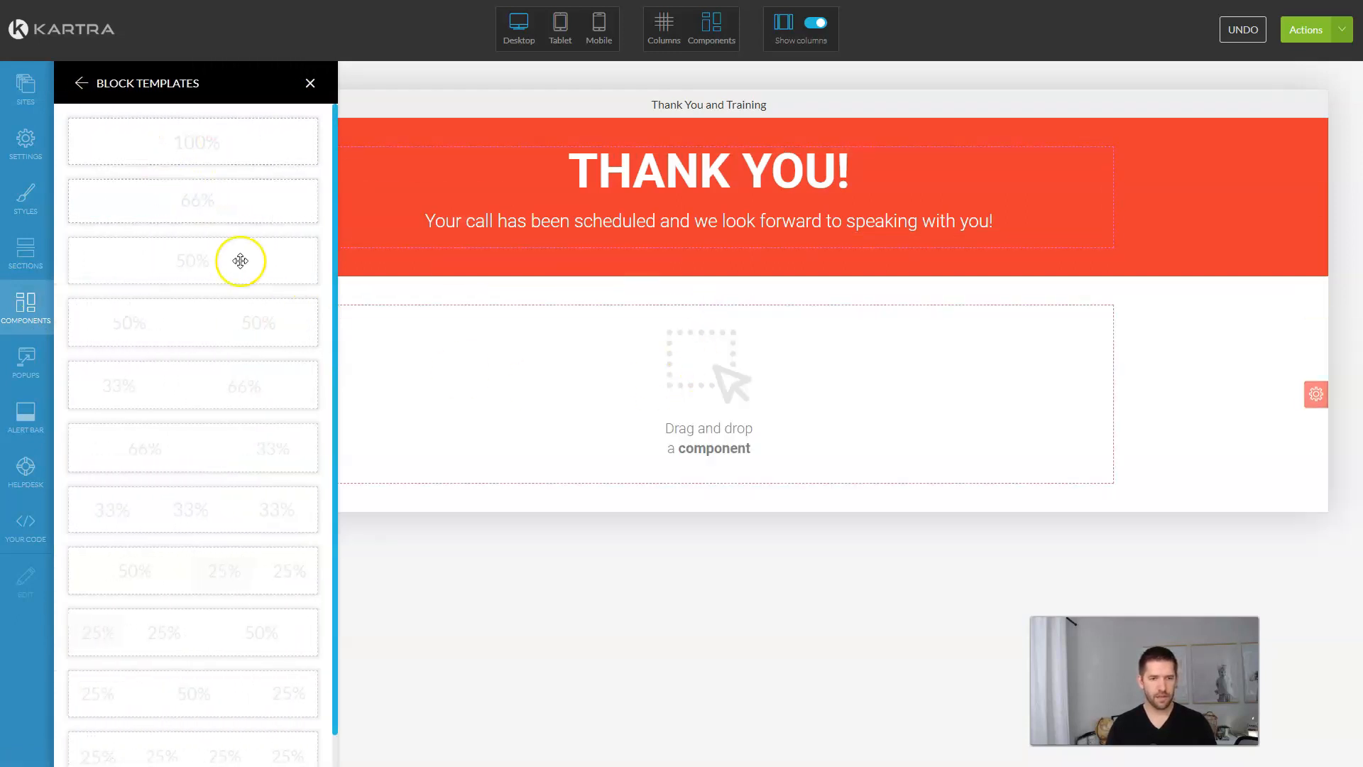
left_click(25, 304)
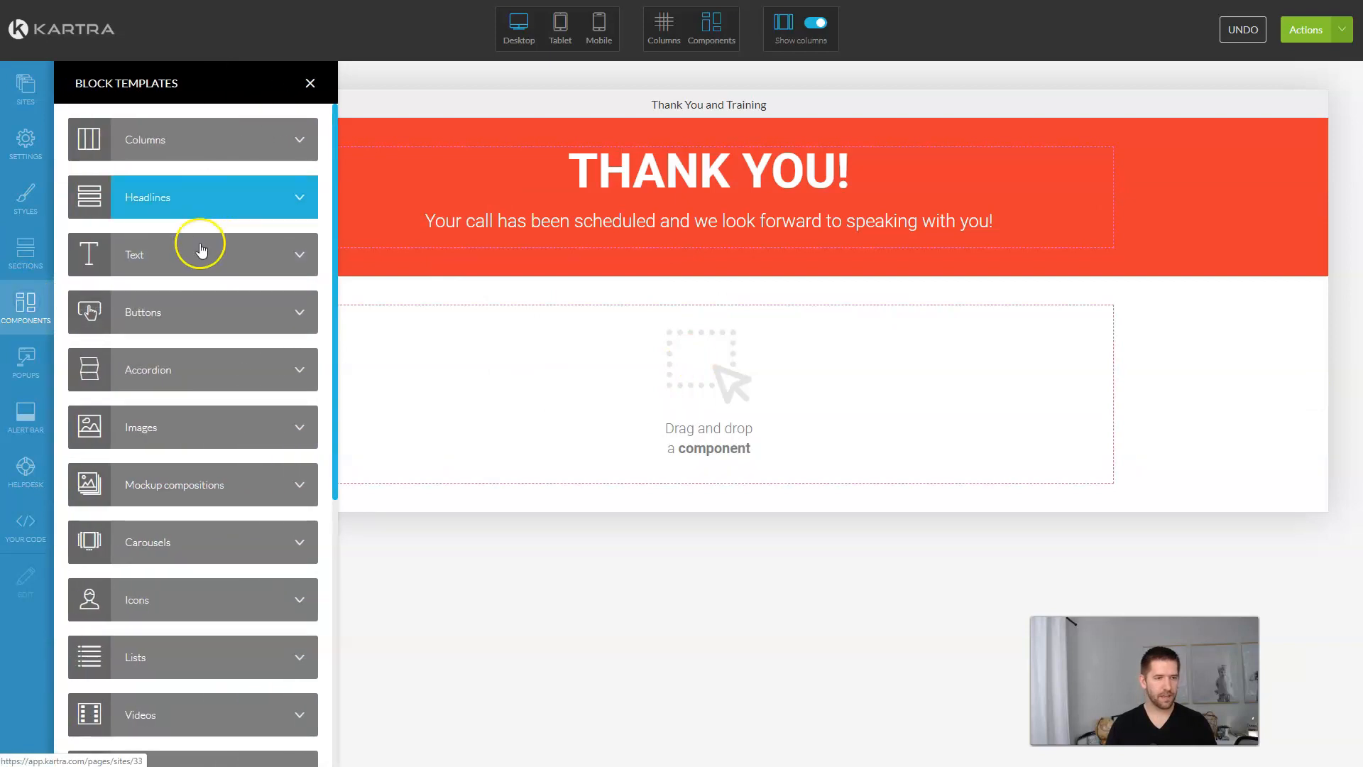
left_click(201, 255)
left_click_drag(196, 157, 713, 332)
triple_click(712, 333)
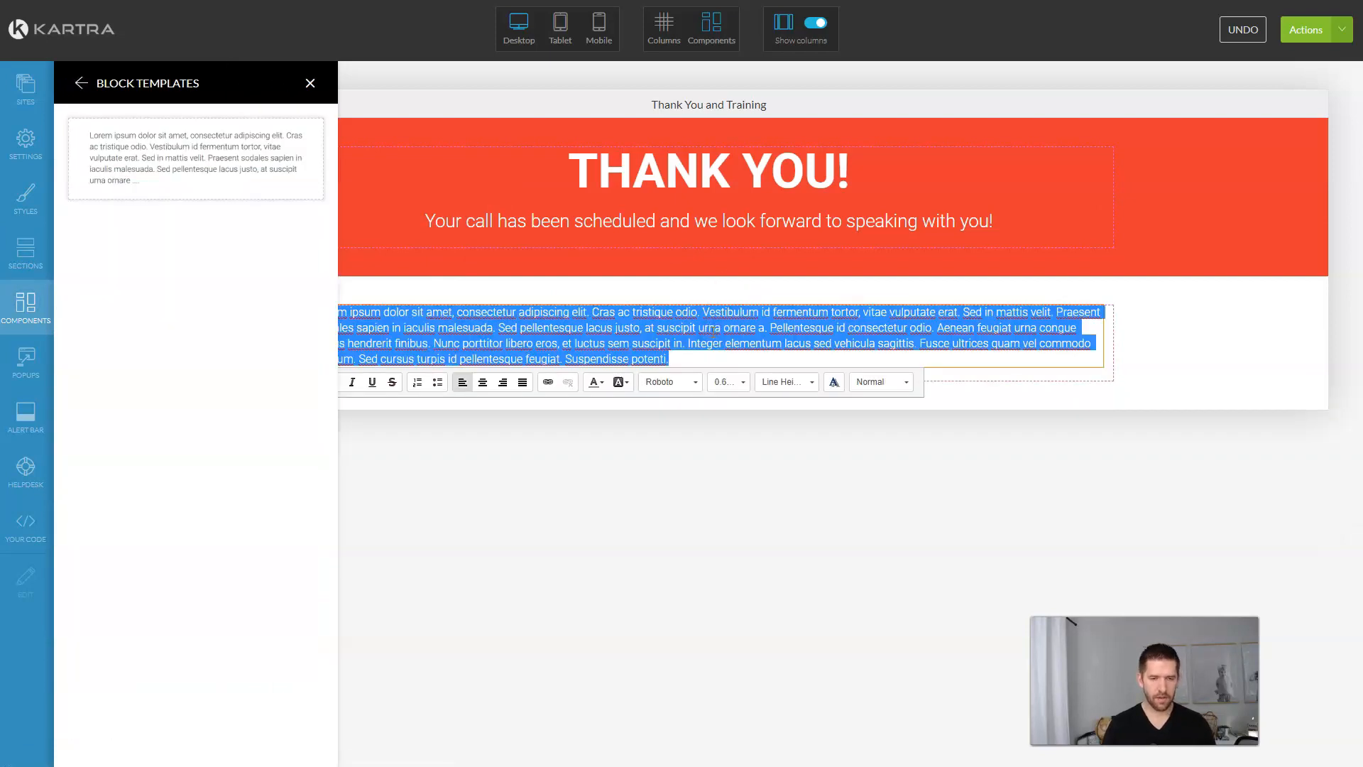
type("Pleas")
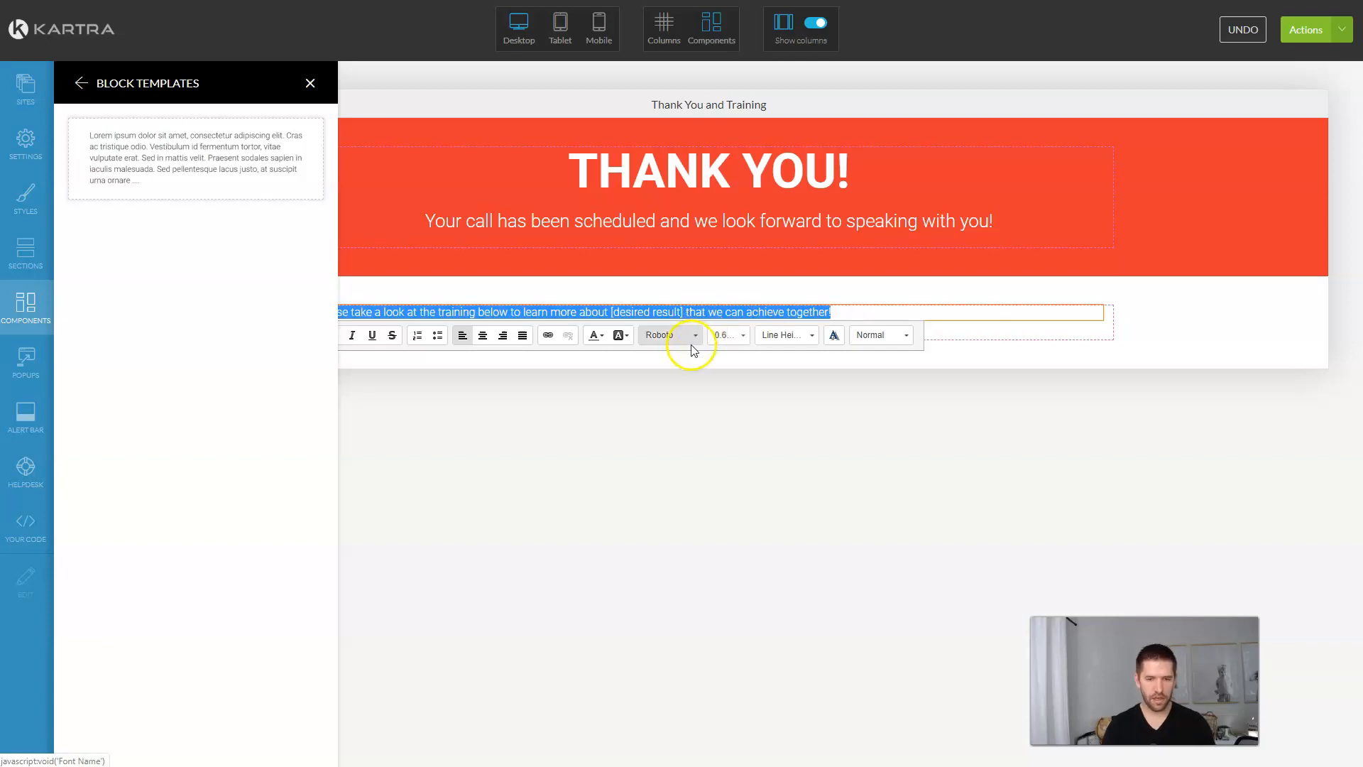
Step: Make the training headline 1.60rem, bold and centre-aligned
left_click(732, 335)
scroll(753, 360, "down", 1)
scroll(743, 350, "down", 2)
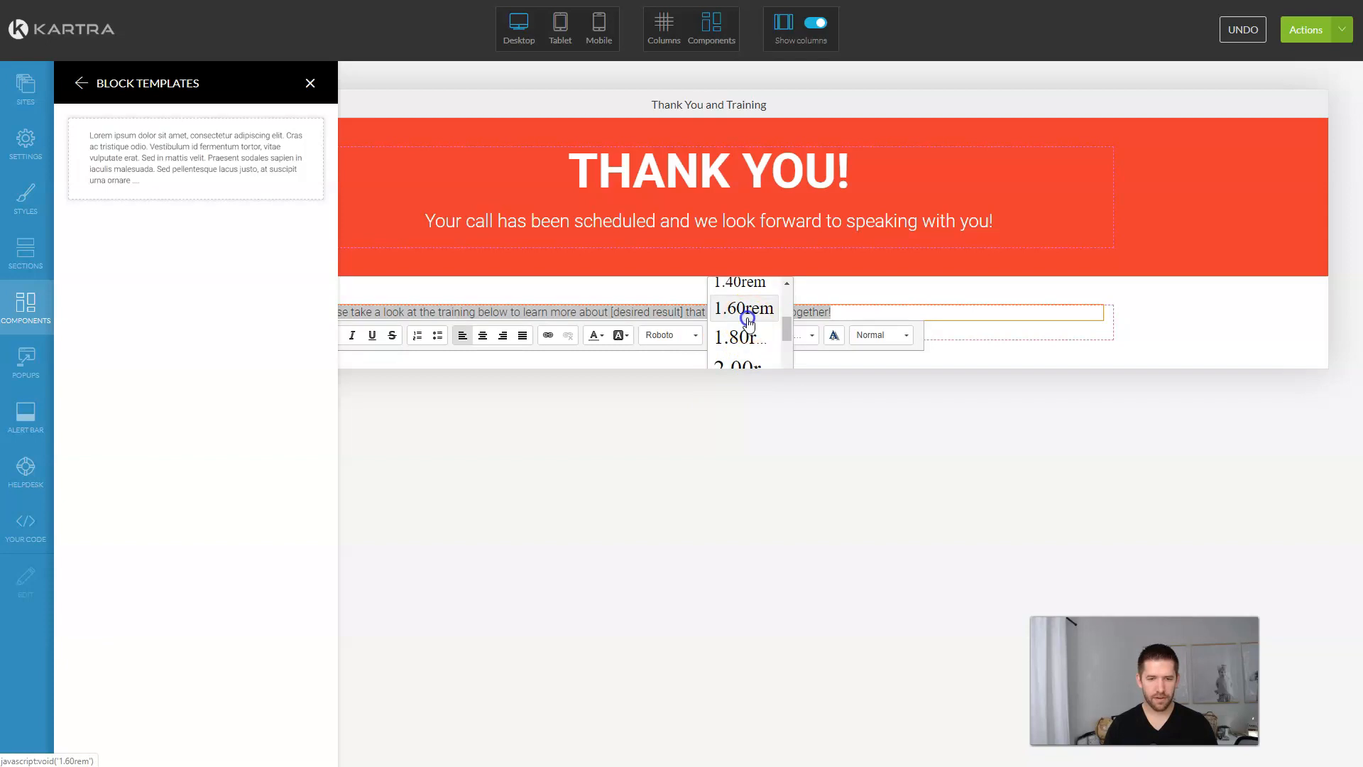
left_click(743, 308)
key("ctrl+b")
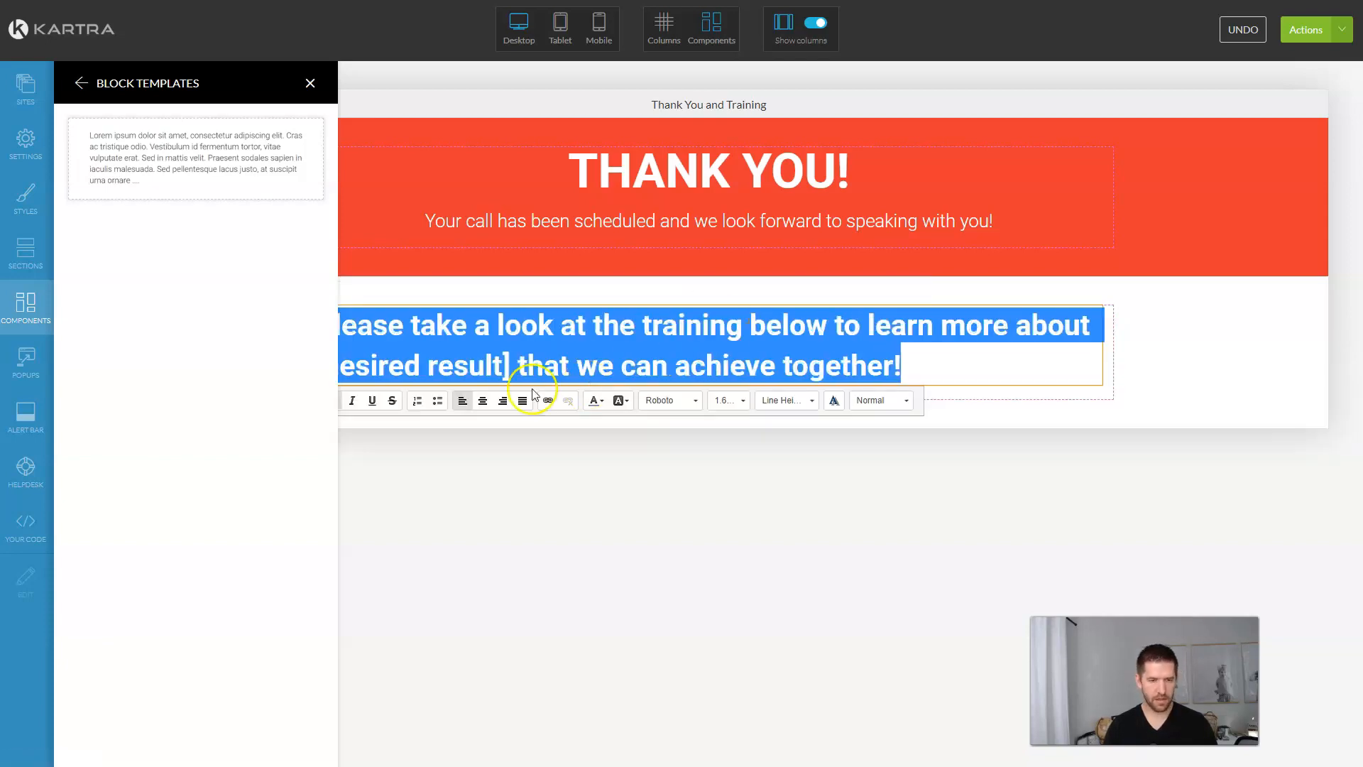
left_click(482, 401)
left_click(602, 435)
left_click(308, 84)
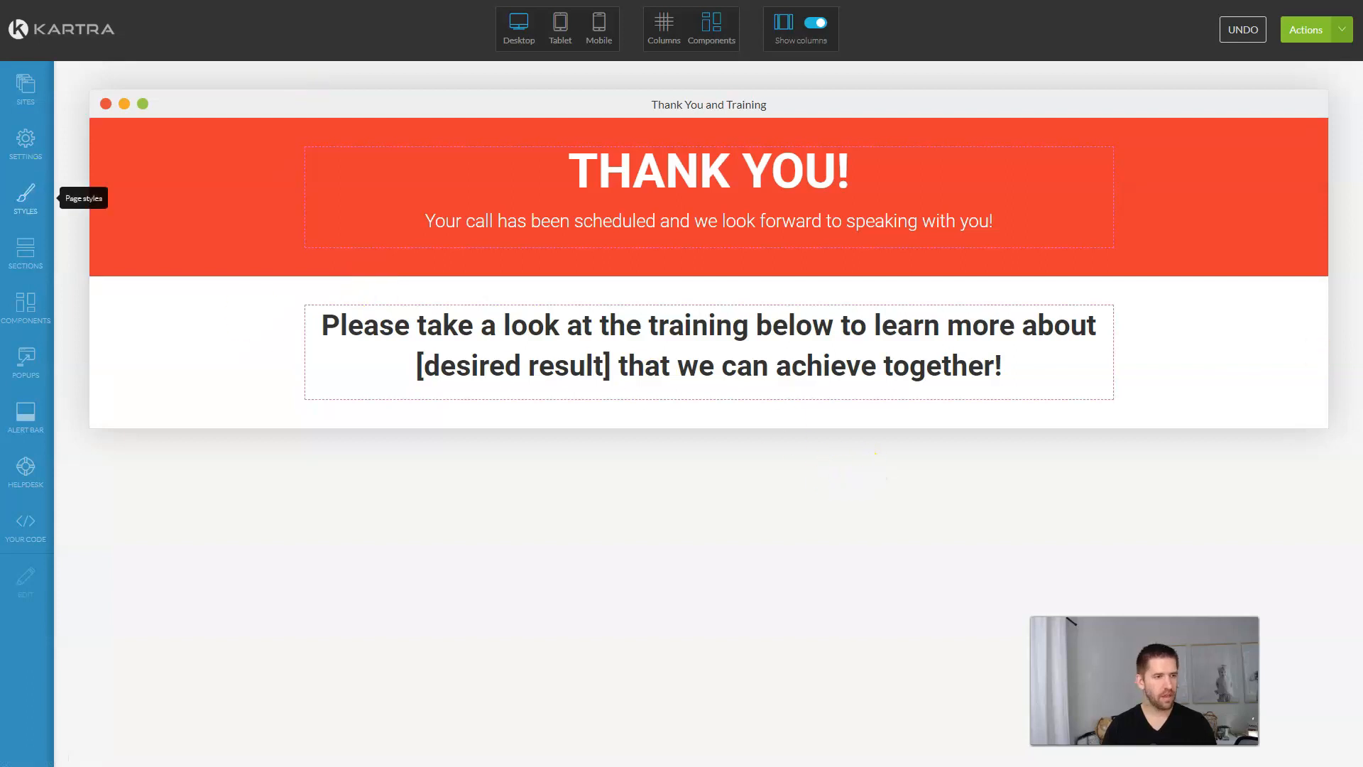
Step: Drop the second video template beneath the training headline
left_click(26, 302)
left_click_drag(167, 213, 179, 209)
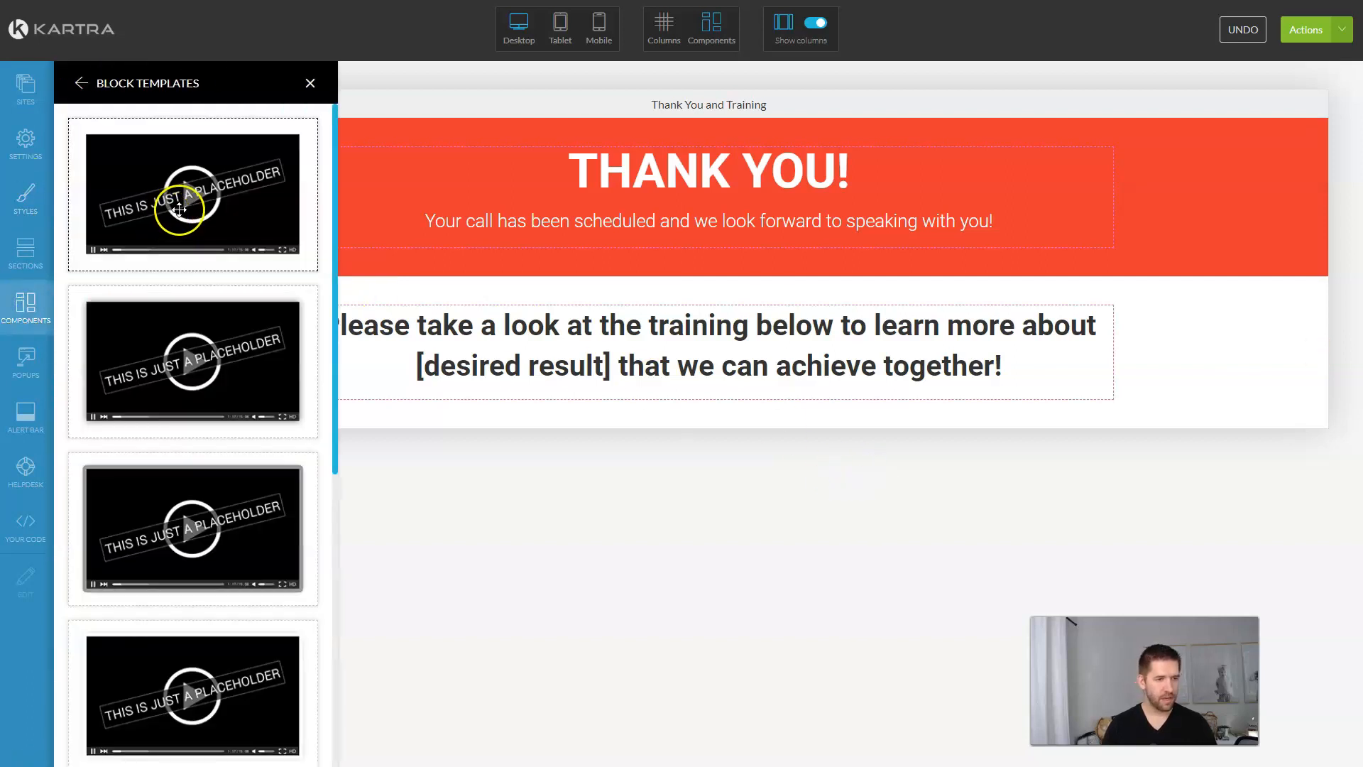
mouse_move(186, 364)
left_mouse_down()
mouse_move(883, 368)
mouse_move(873, 384)
left_mouse_up()
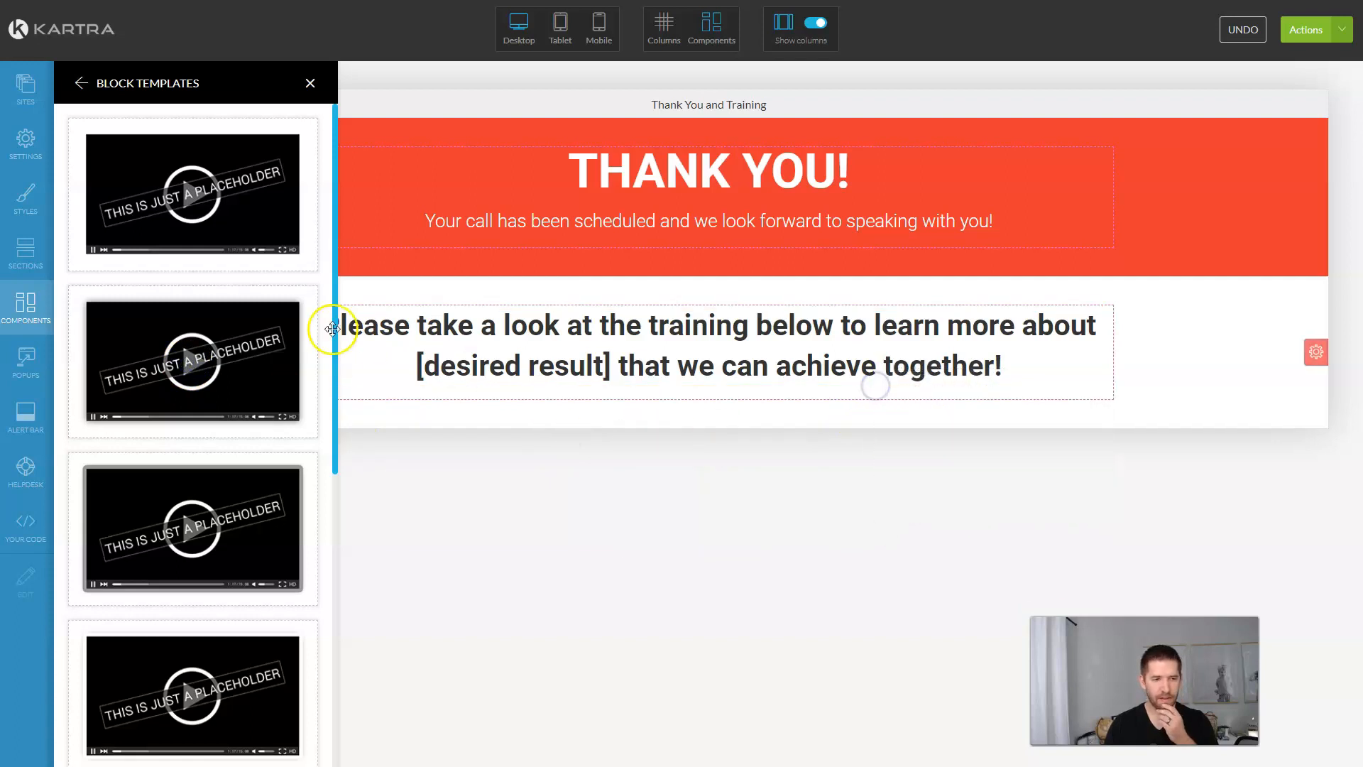
left_click_drag(206, 371, 753, 390)
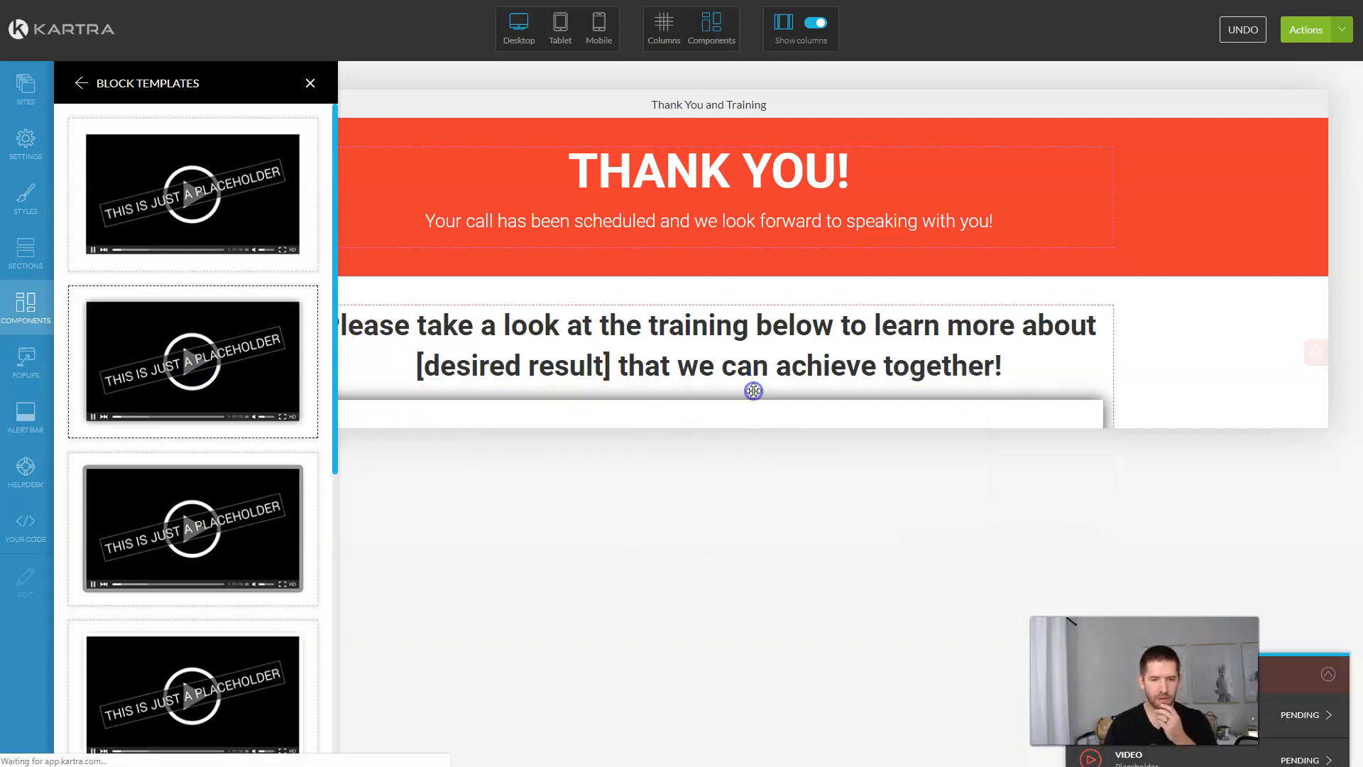
scroll(1136, 396, "down", 2)
left_click(763, 405)
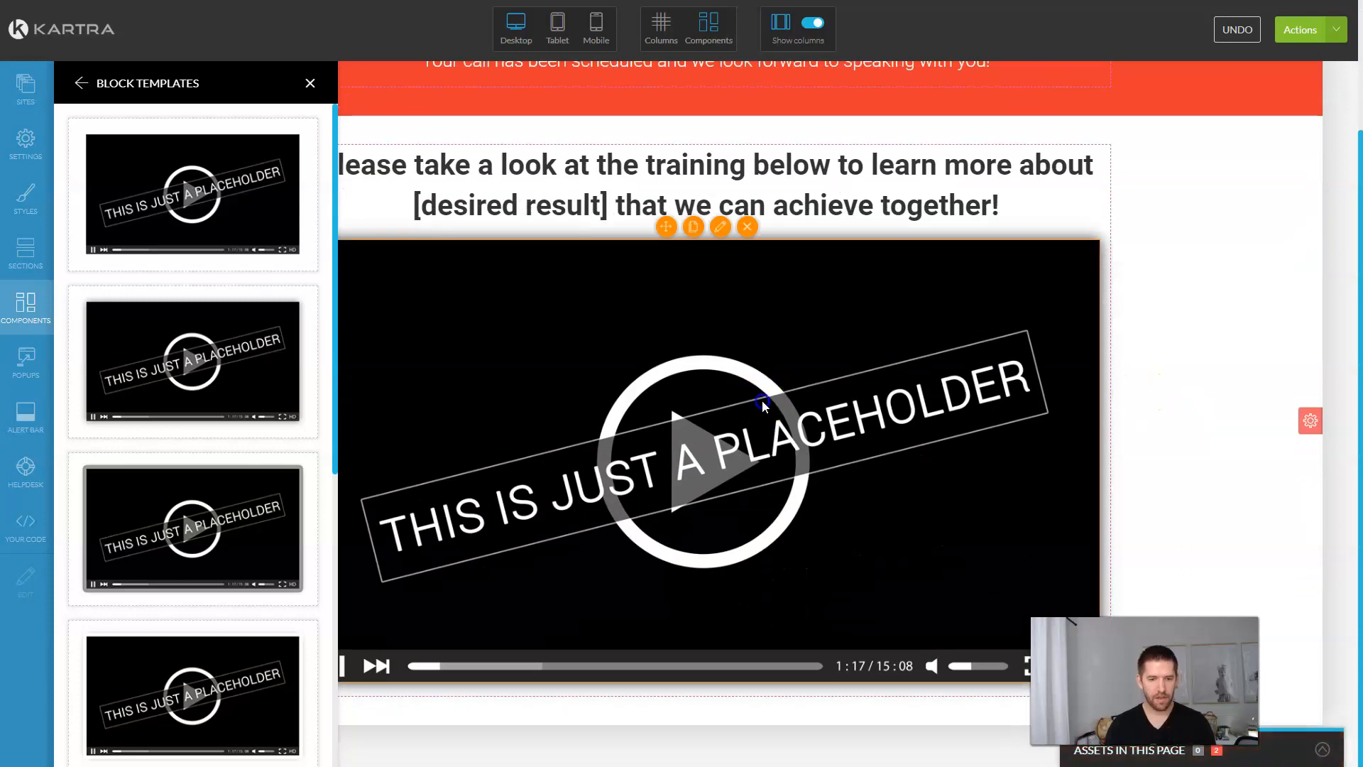
left_click(310, 83)
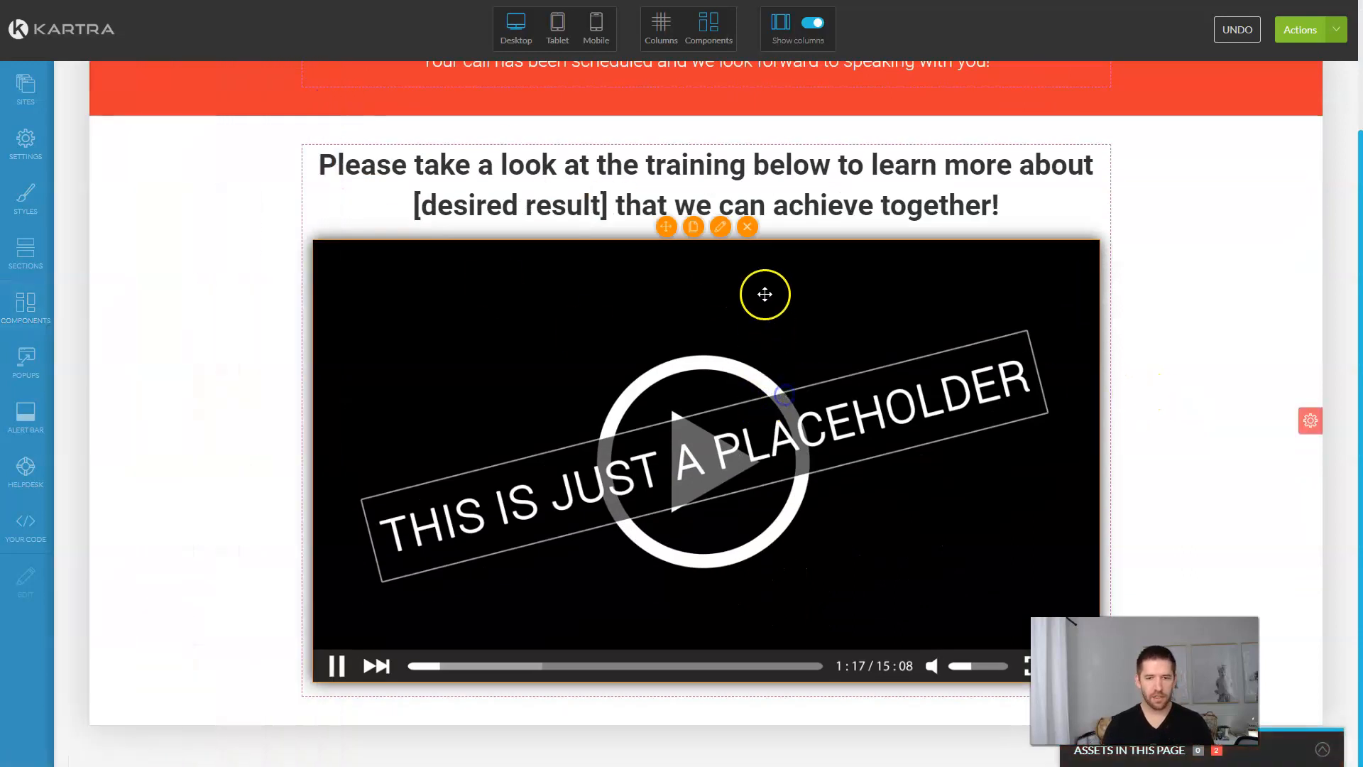
Step: Look through the video's settings and category options, closing them unchanged
left_click(720, 228)
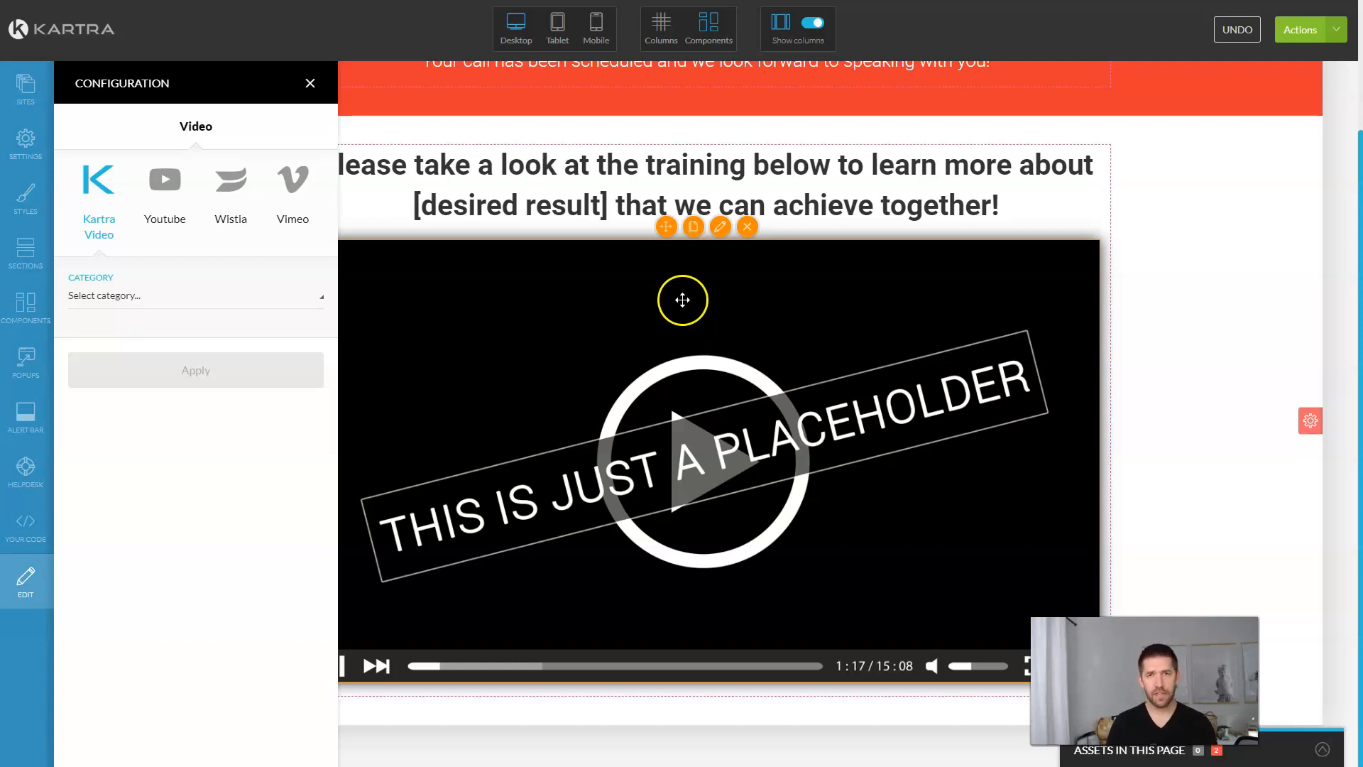
left_click(158, 304)
left_click(156, 298)
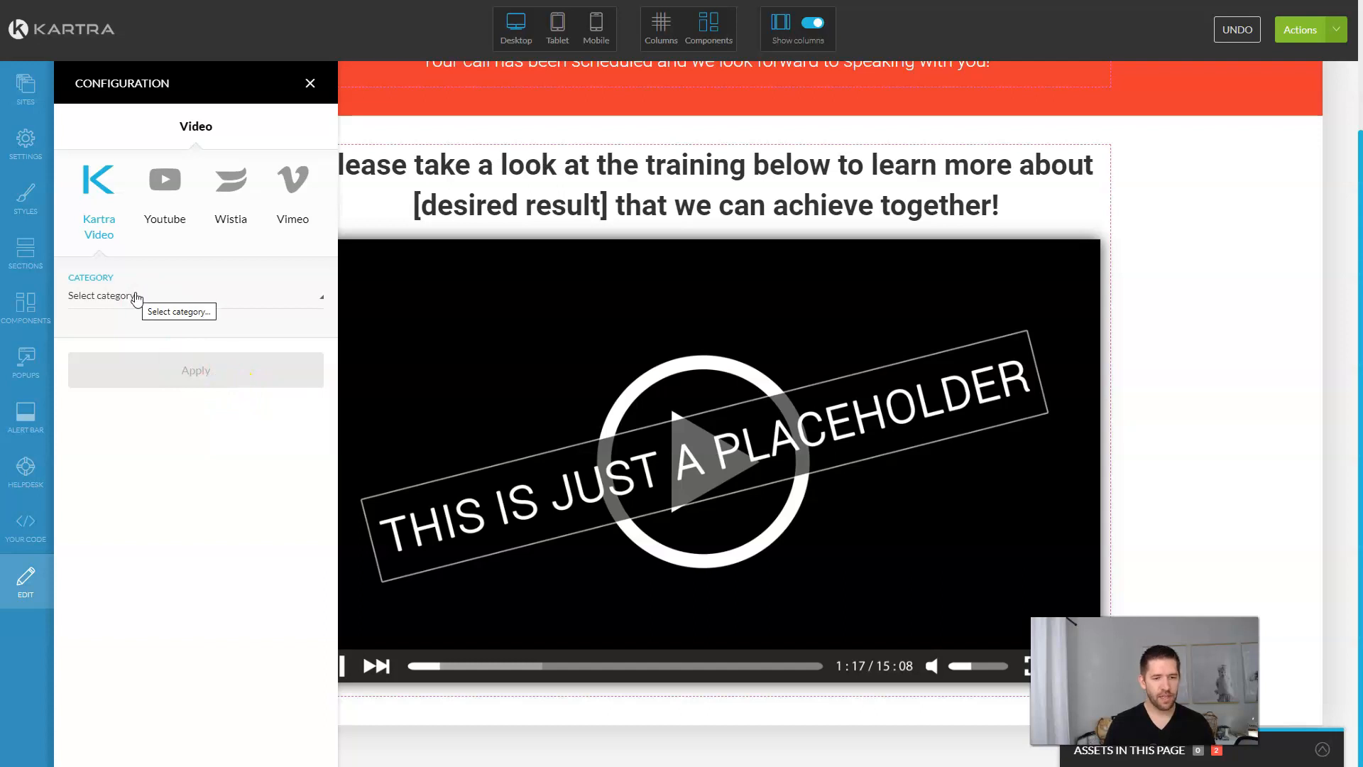
left_click(231, 304)
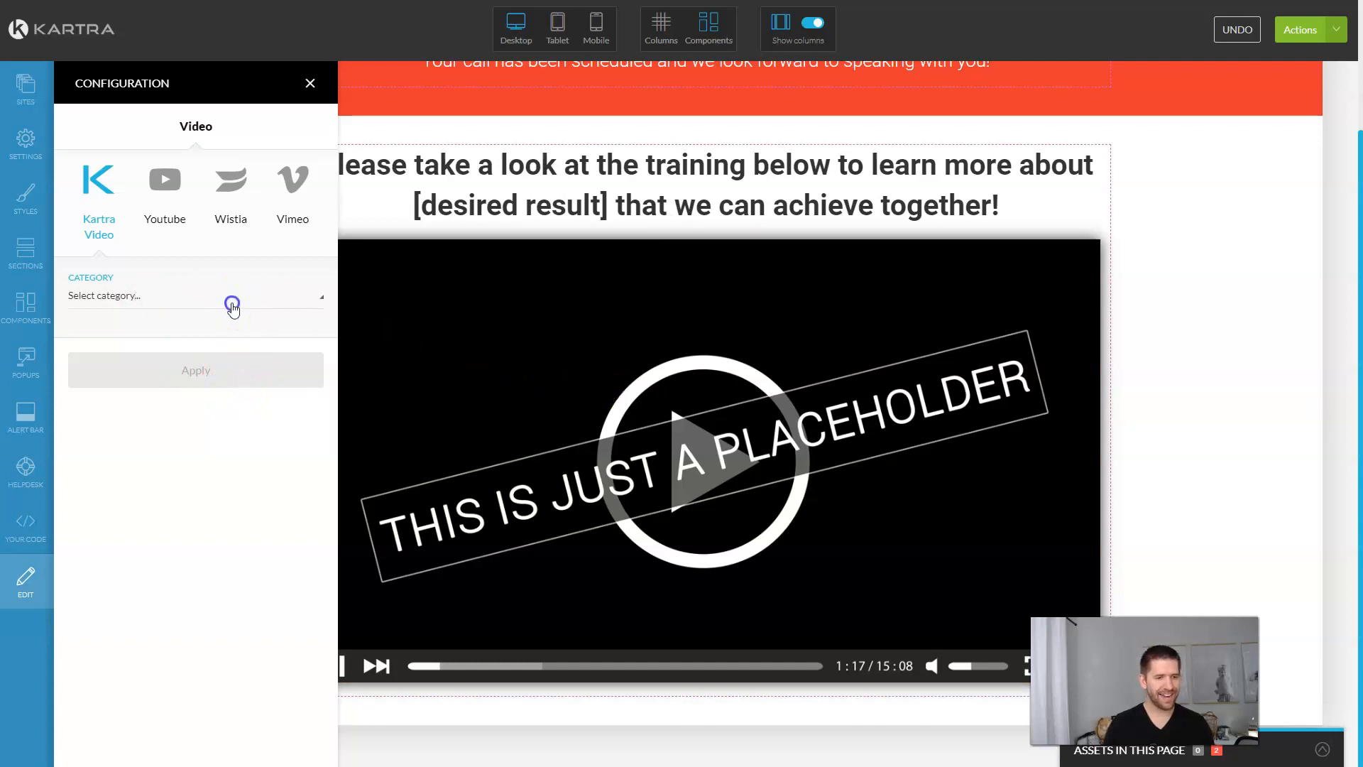
left_click(233, 304)
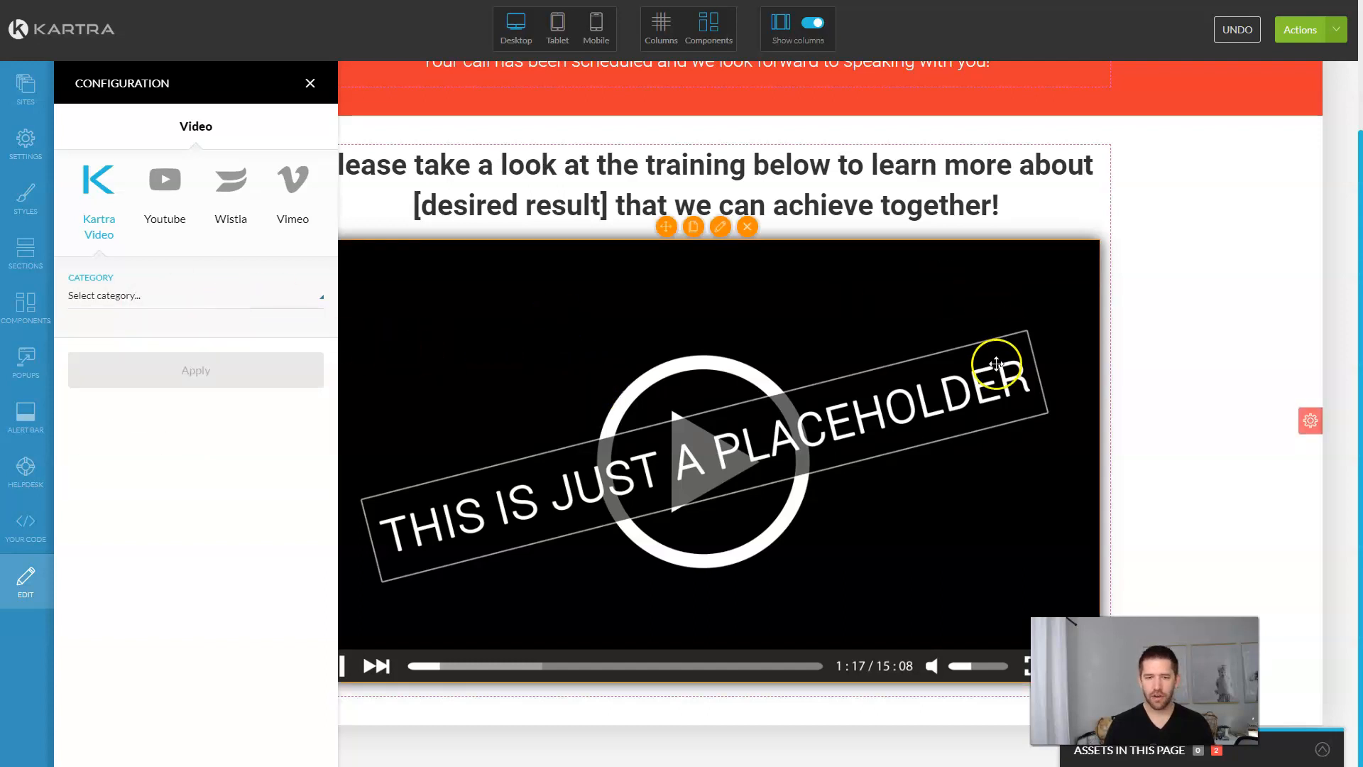
left_click(310, 83)
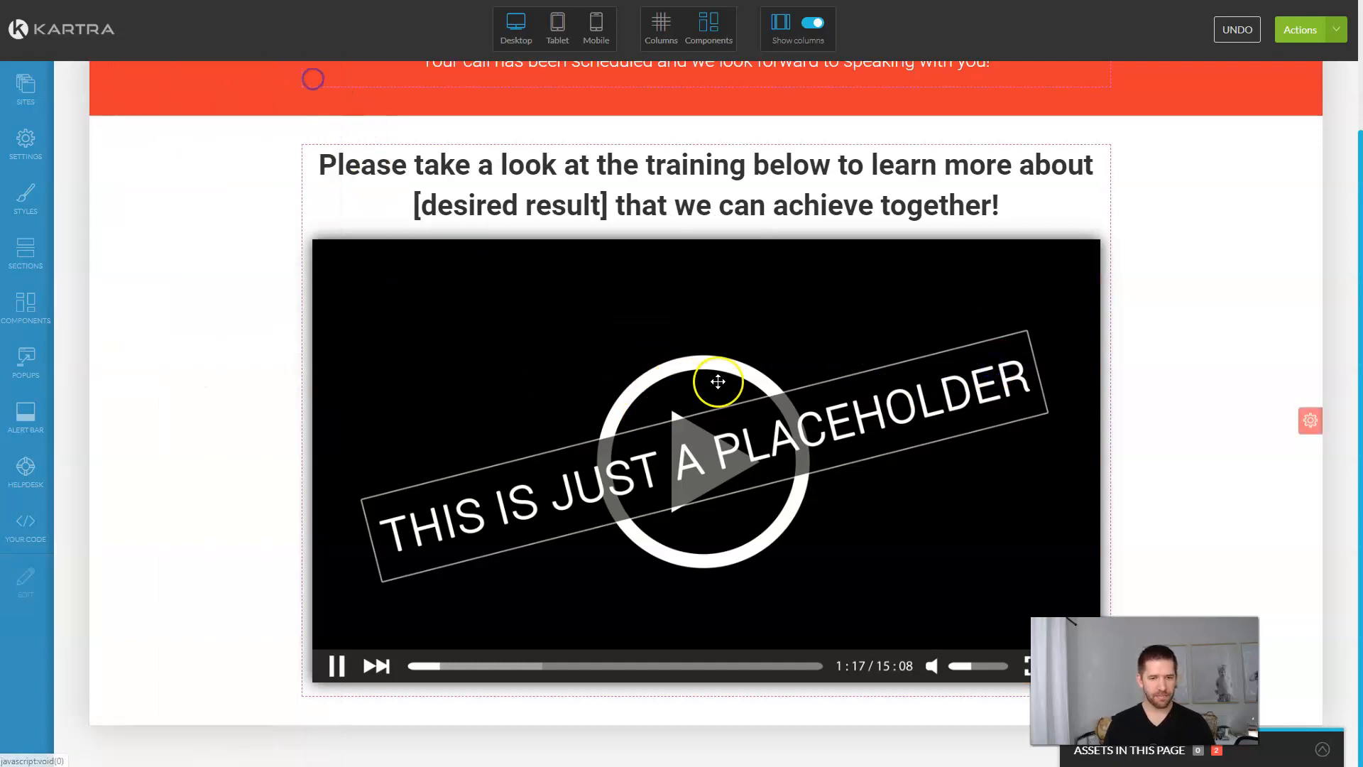
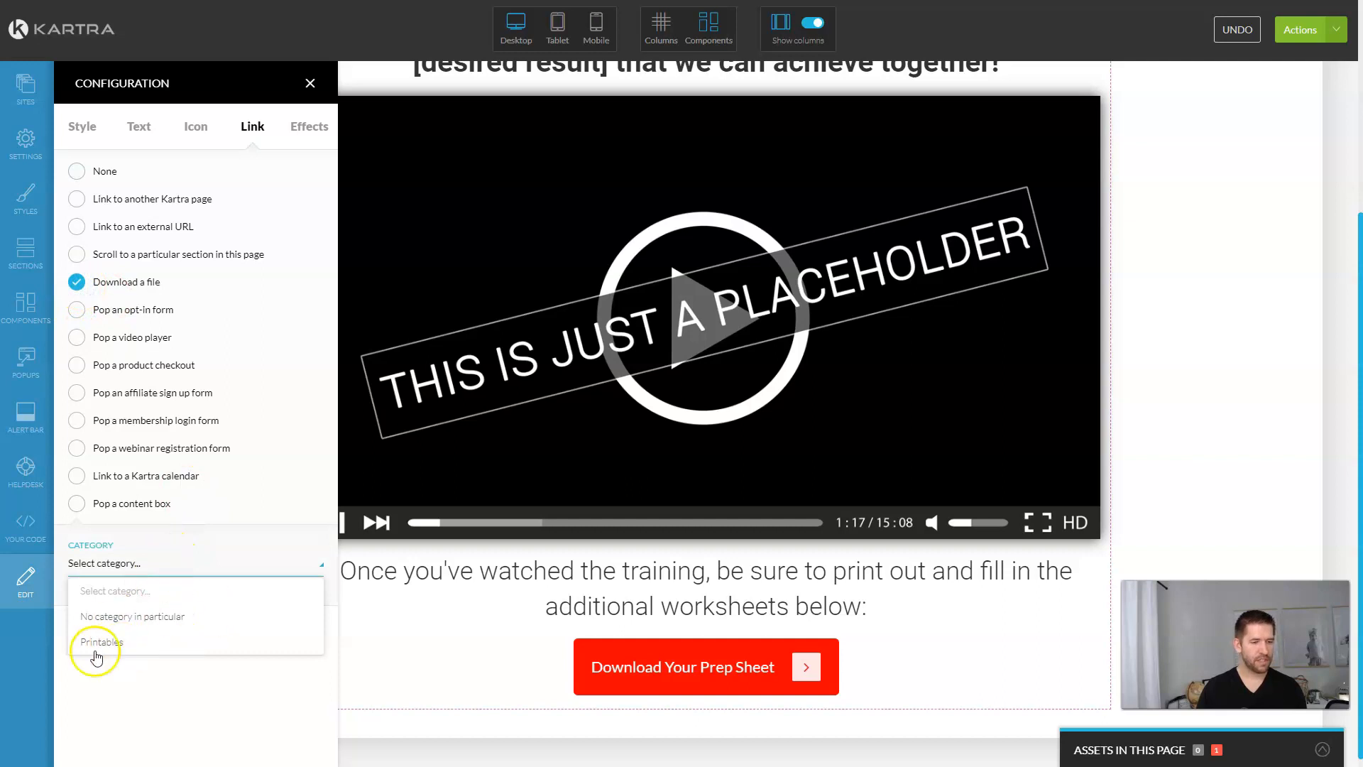
Step: Close the Category dropdown without choosing, and scroll down to the bottom of the page
left_click(154, 685)
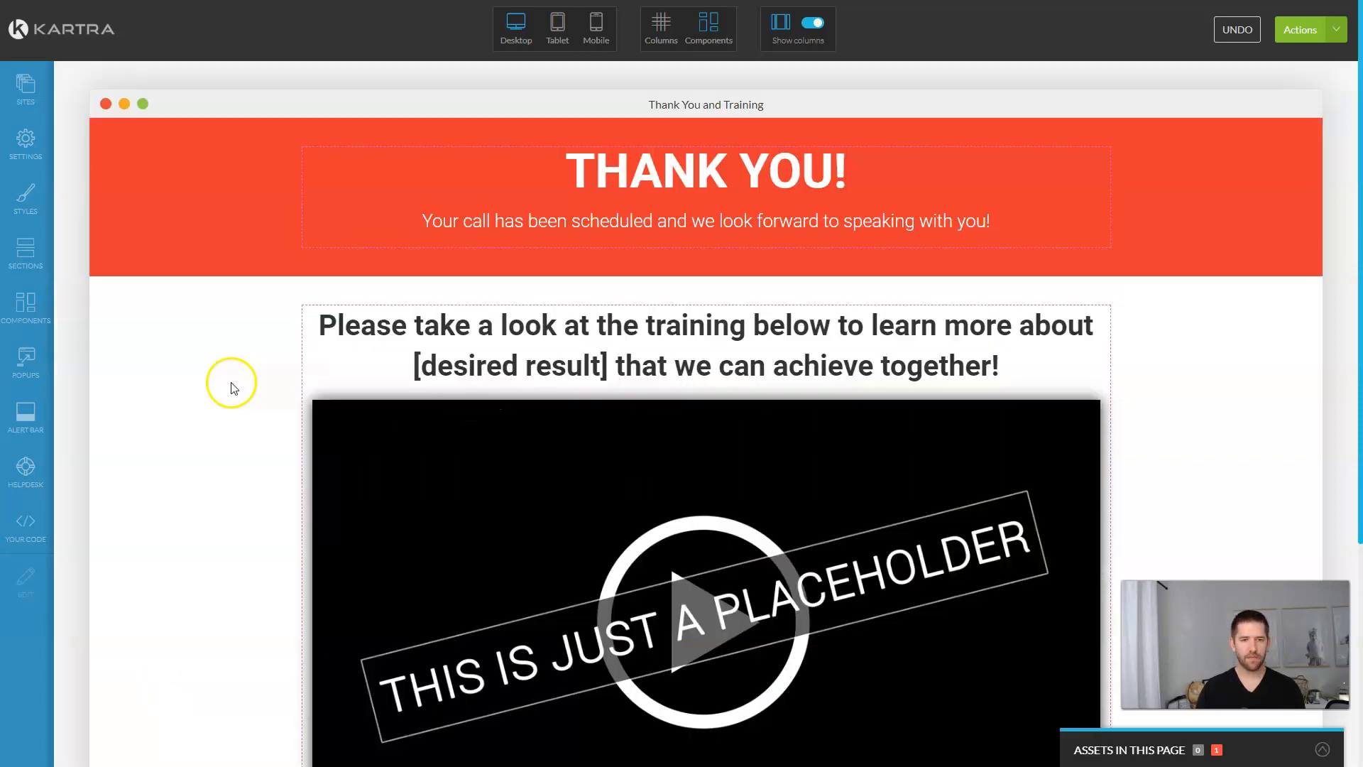
scroll(235, 388, "down", 3)
scroll(236, 387, "down", 2)
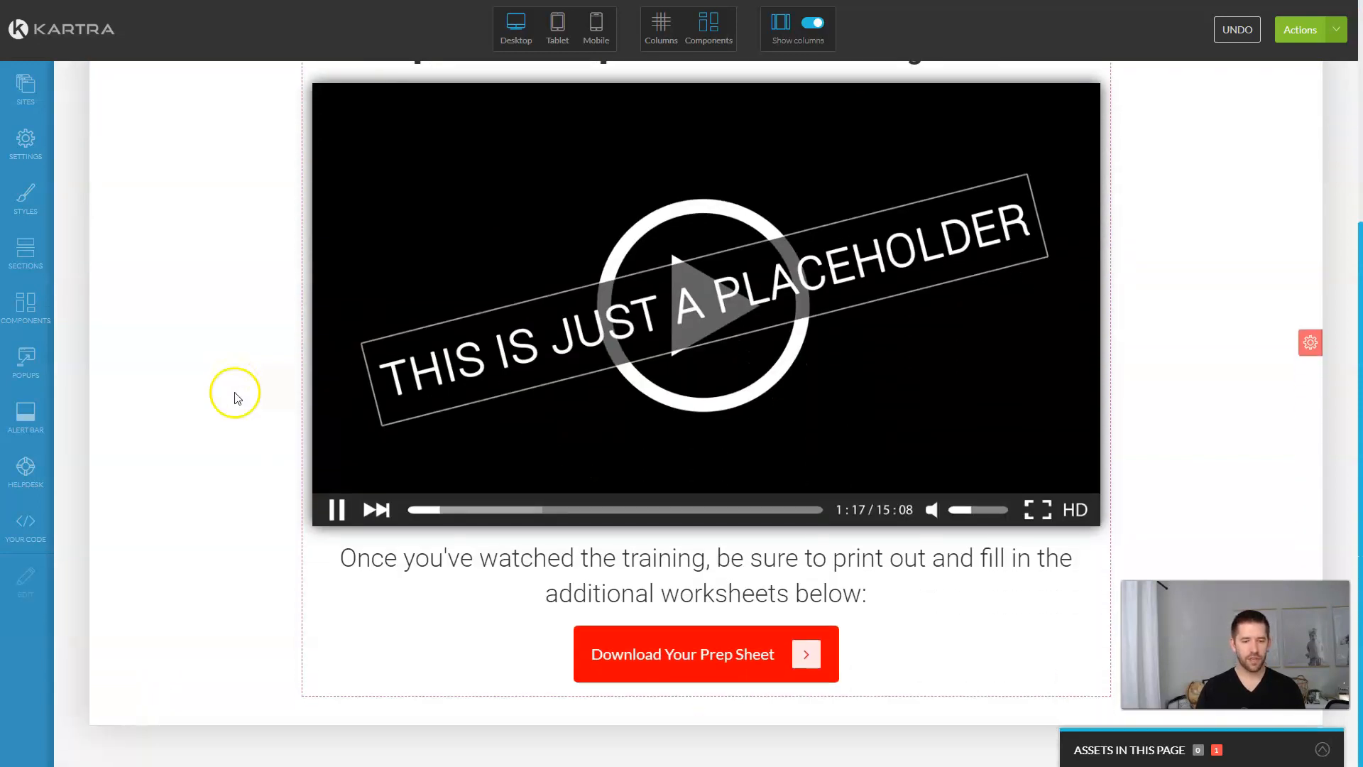
Step: Add the second Footers section template beneath the Download Your Prep Sheet button
left_click(37, 254)
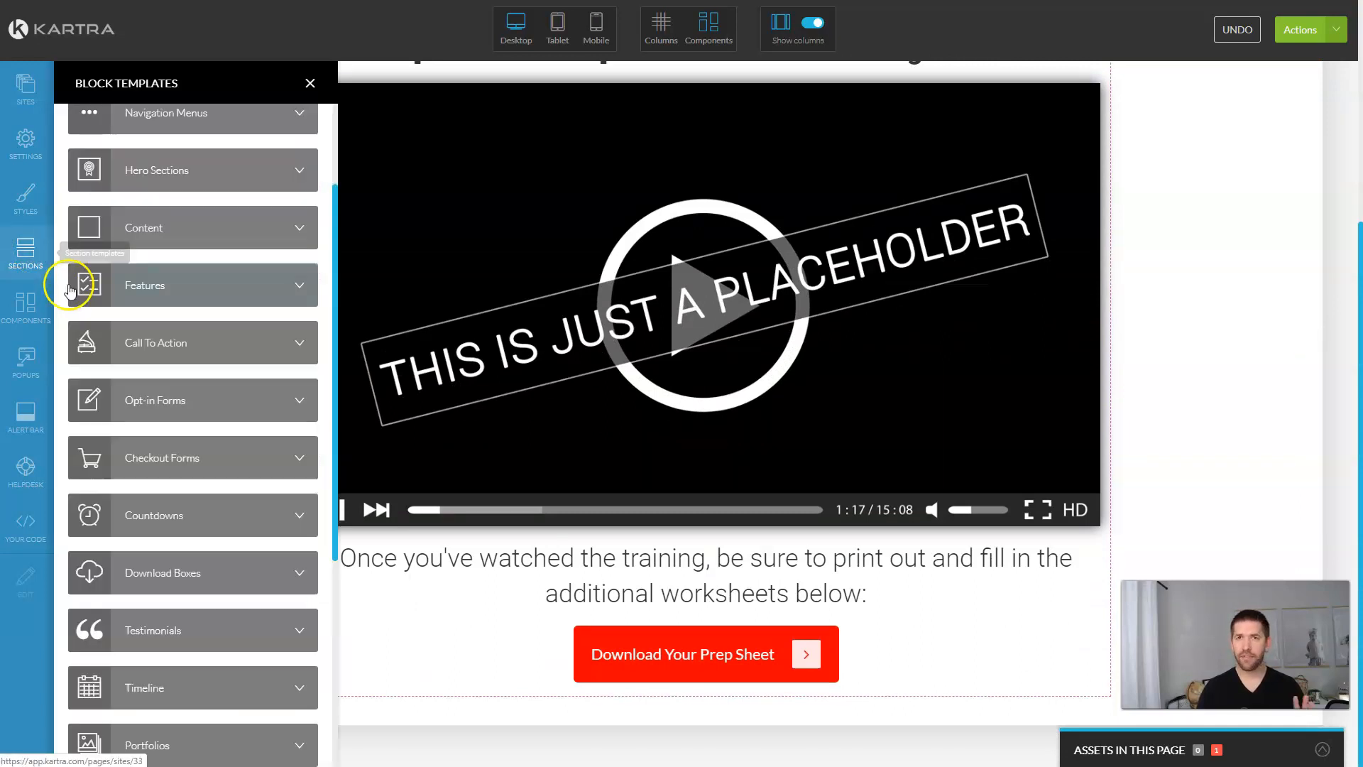
scroll(231, 276, "up", 3)
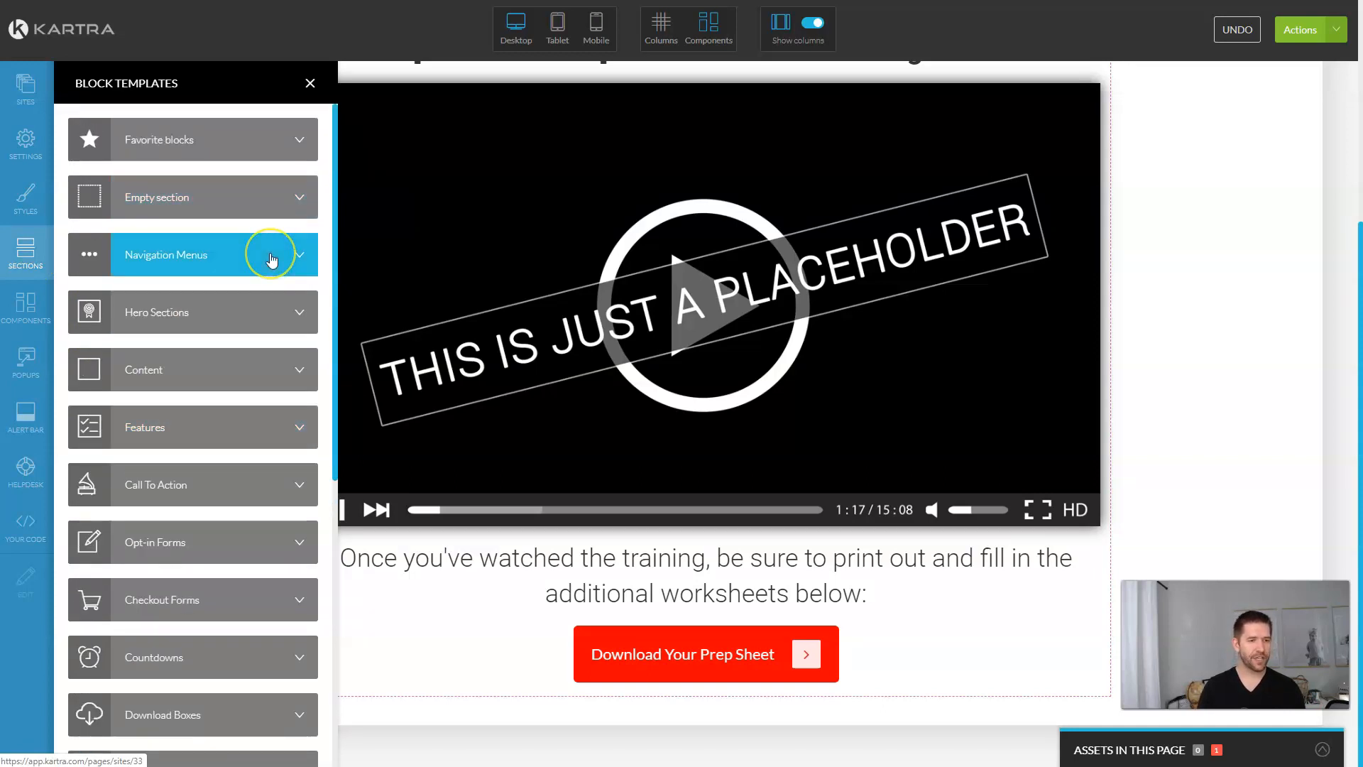
scroll(142, 277, "down", 3)
scroll(157, 291, "down", 4)
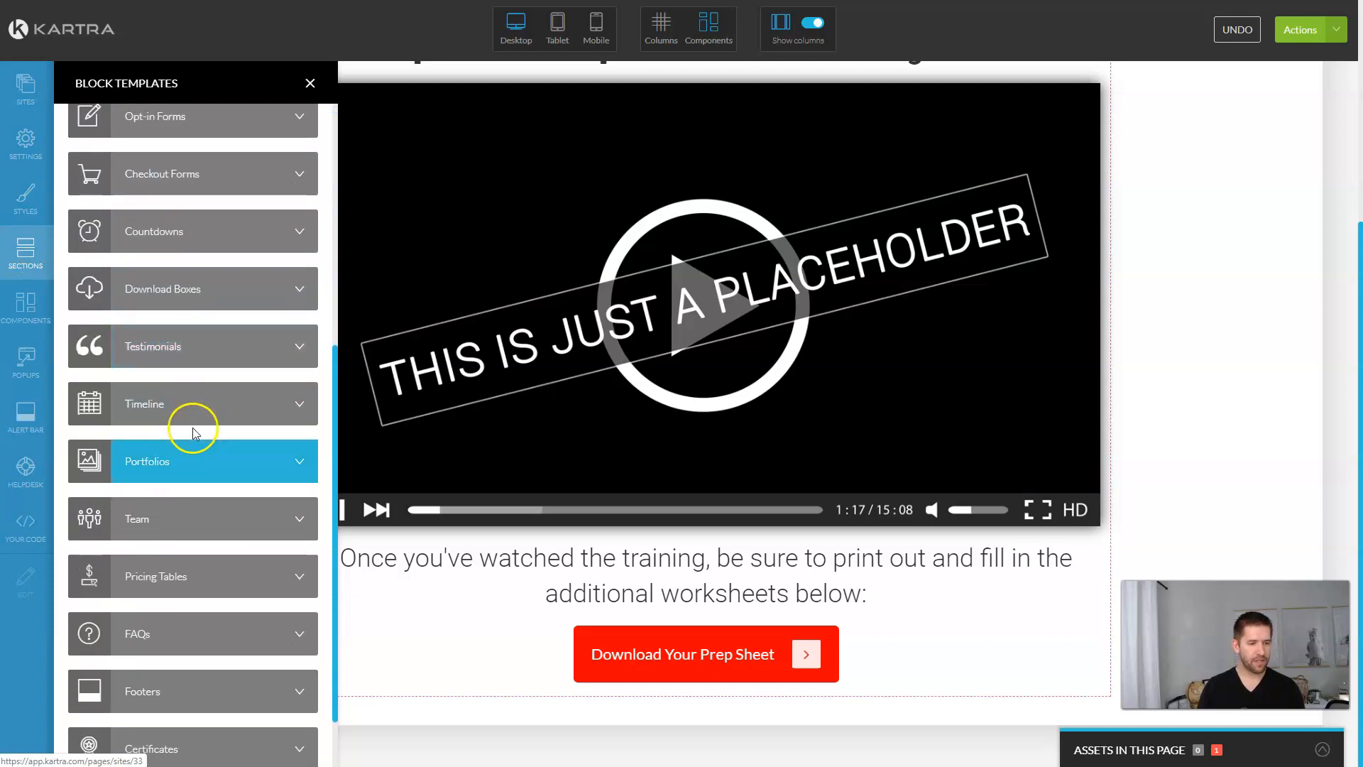
left_click(170, 611)
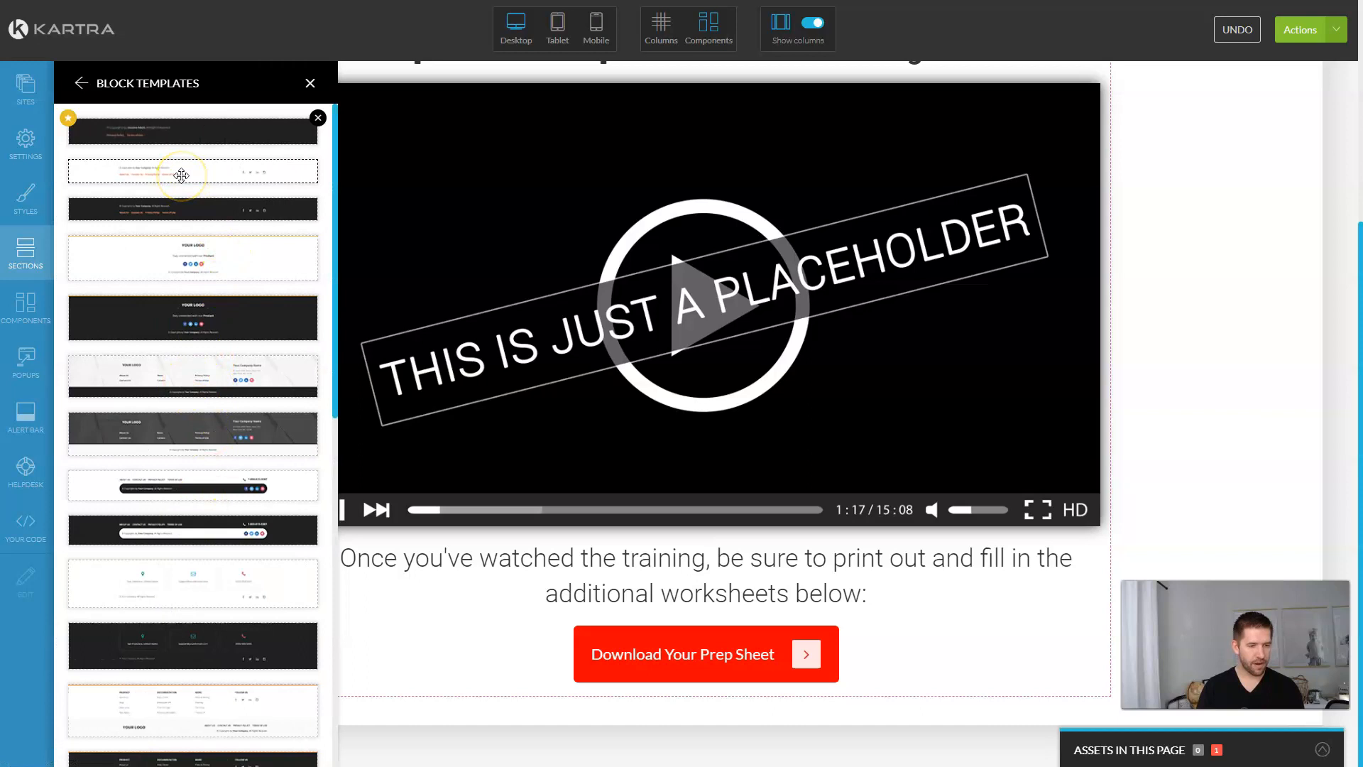
left_click_drag(181, 175, 715, 660)
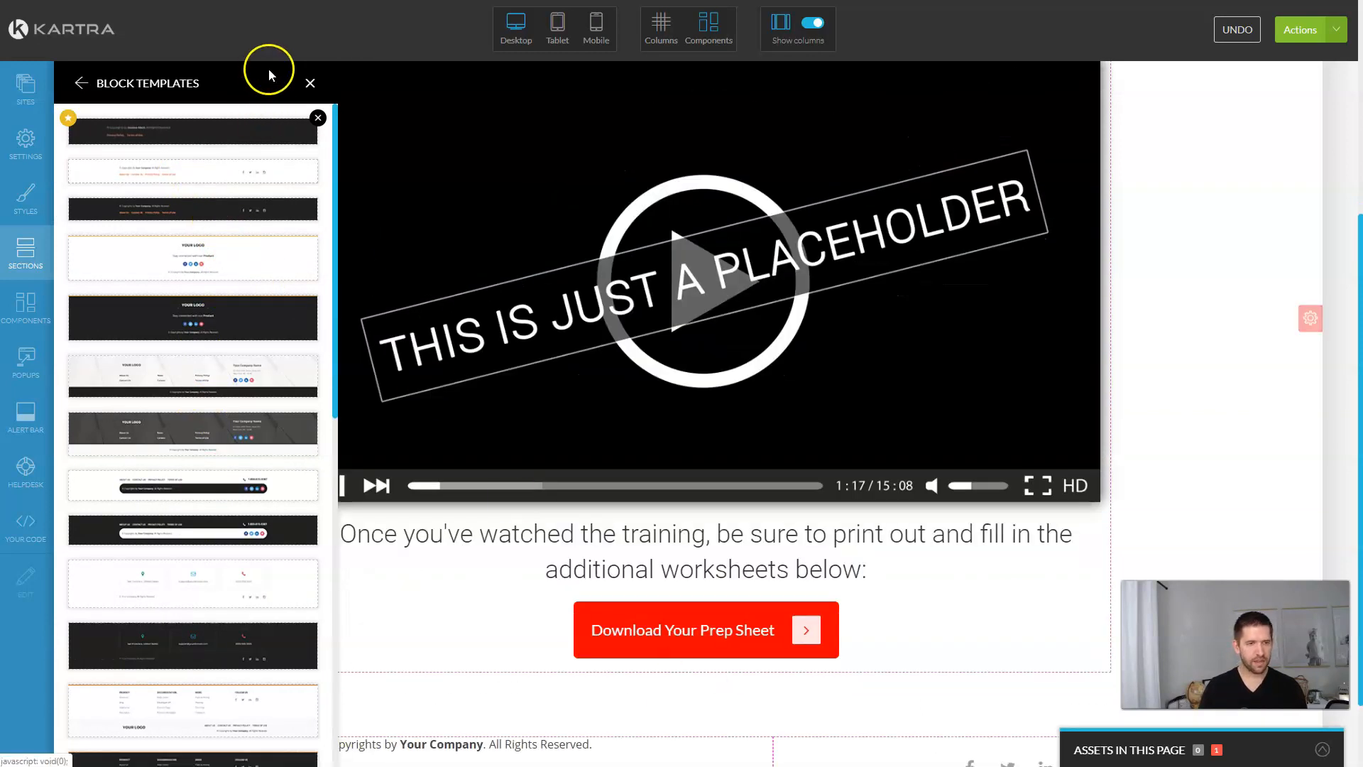
left_click(310, 84)
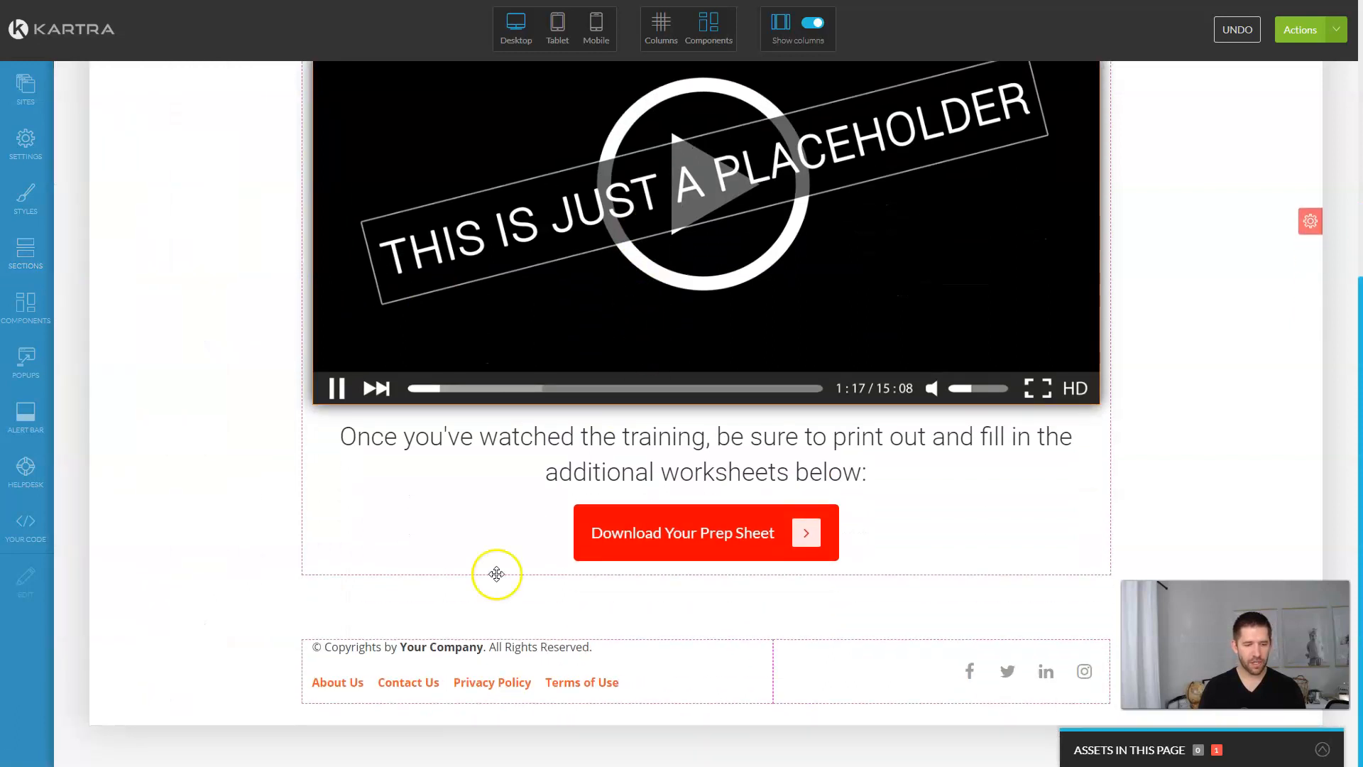
Step: Recolour the About Us and Contact Us footer links to red rgb(255, 0, 0)
mouse_move(974, 674)
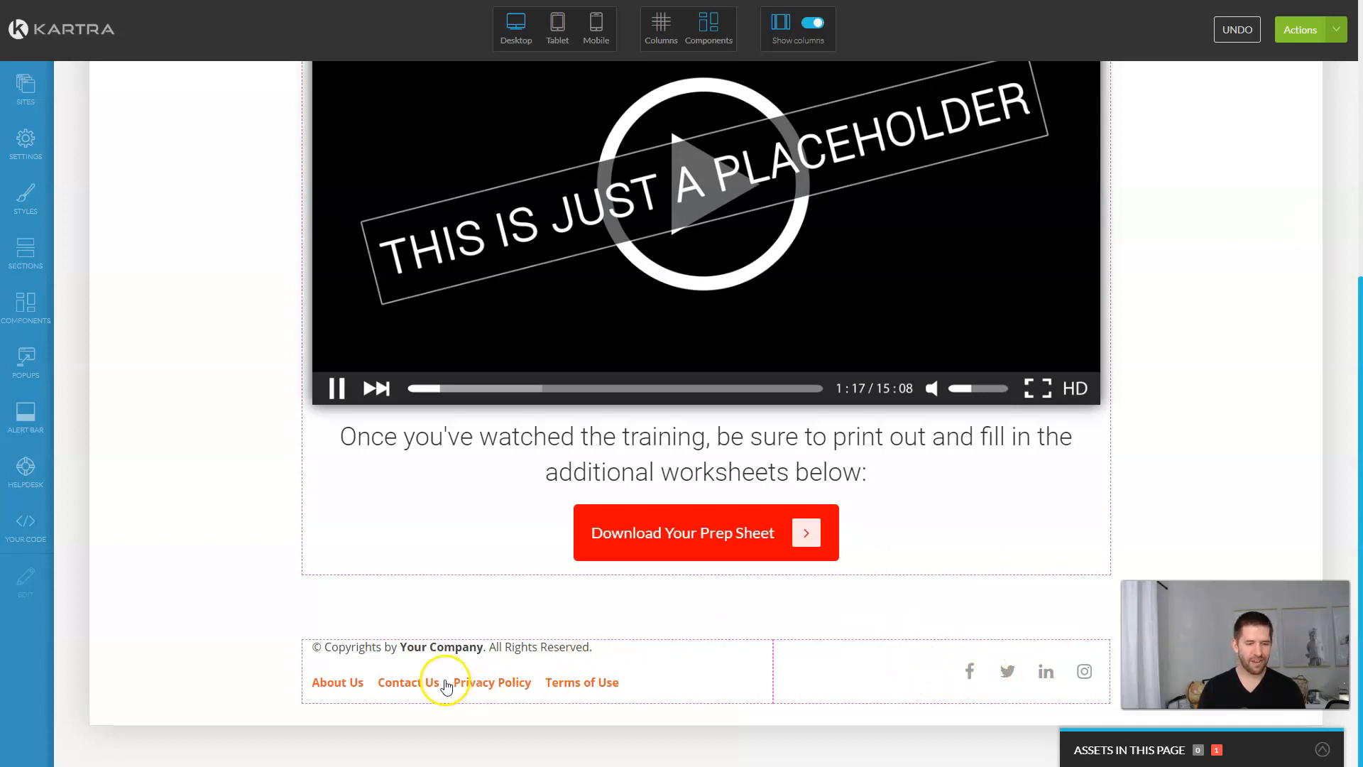
mouse_move(342, 694)
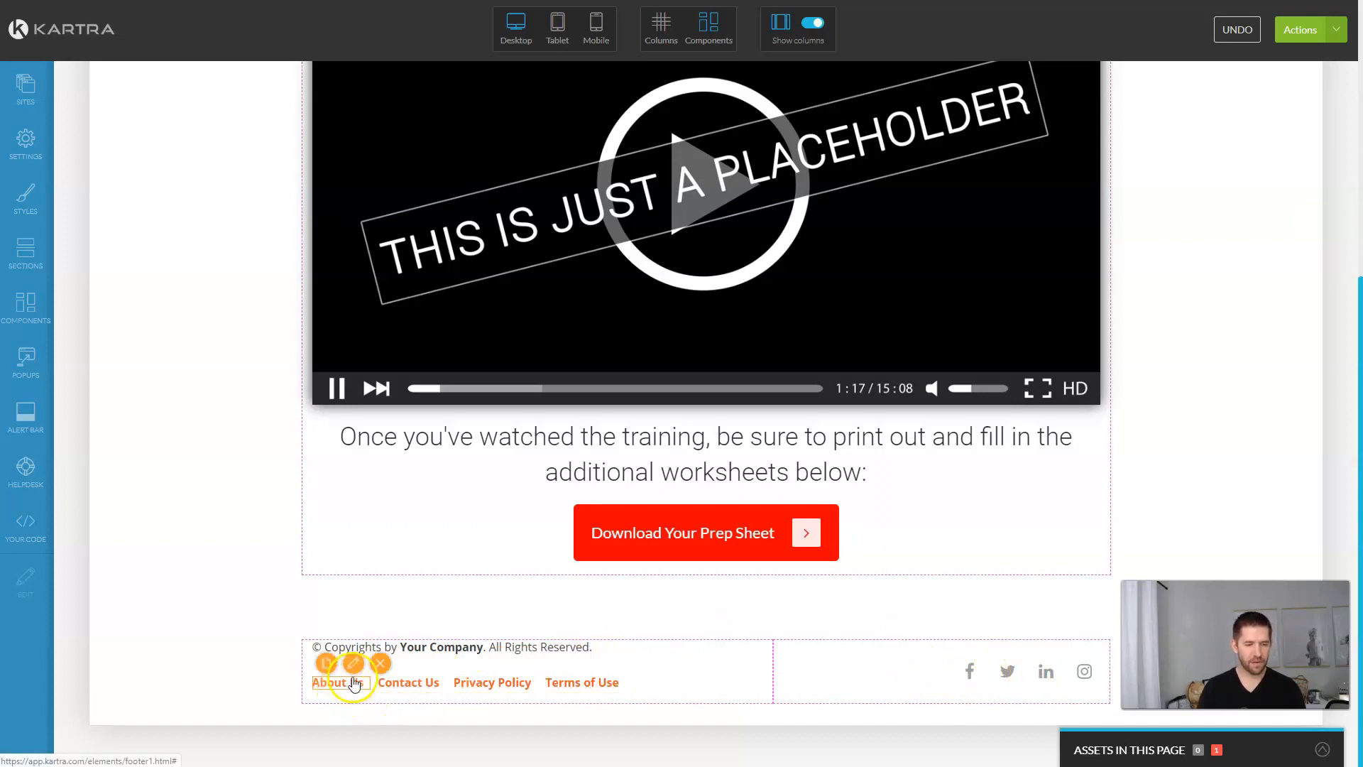
left_click(356, 666)
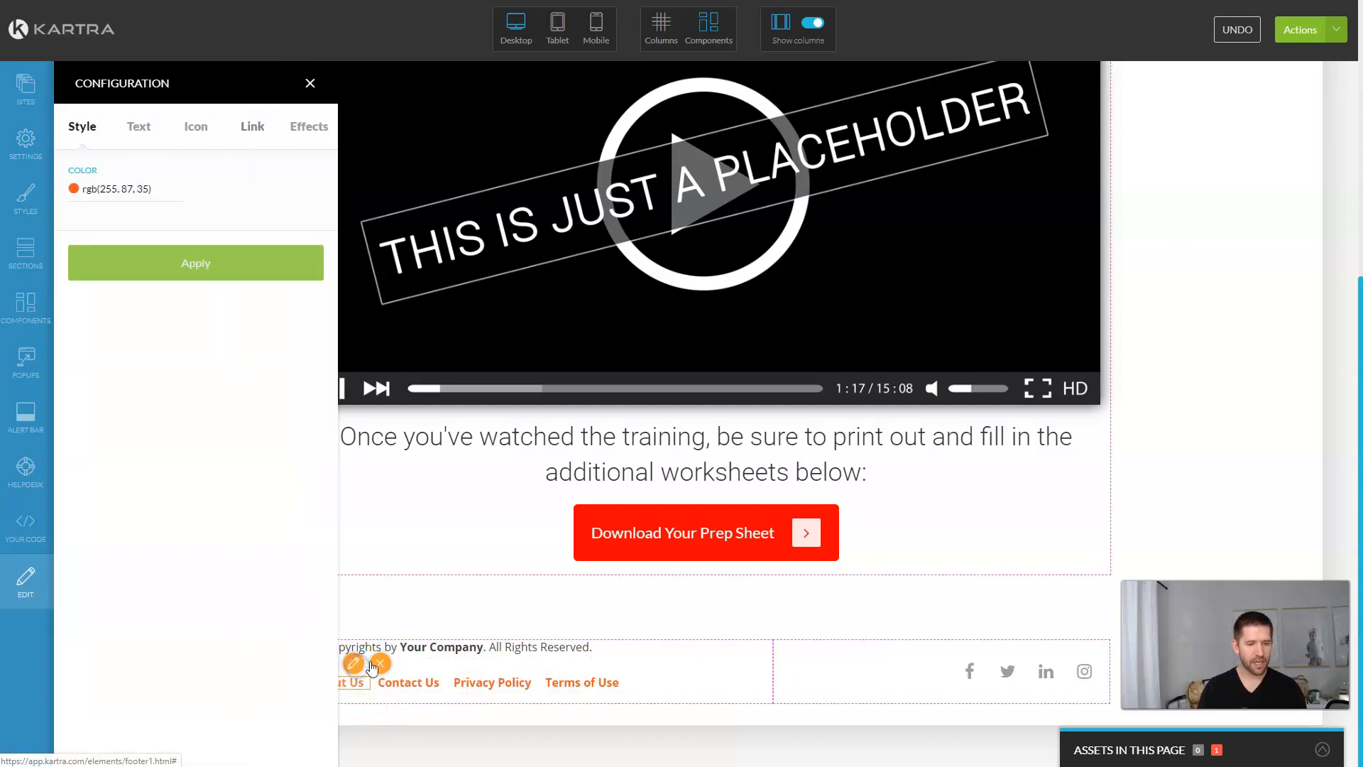
left_click(118, 189)
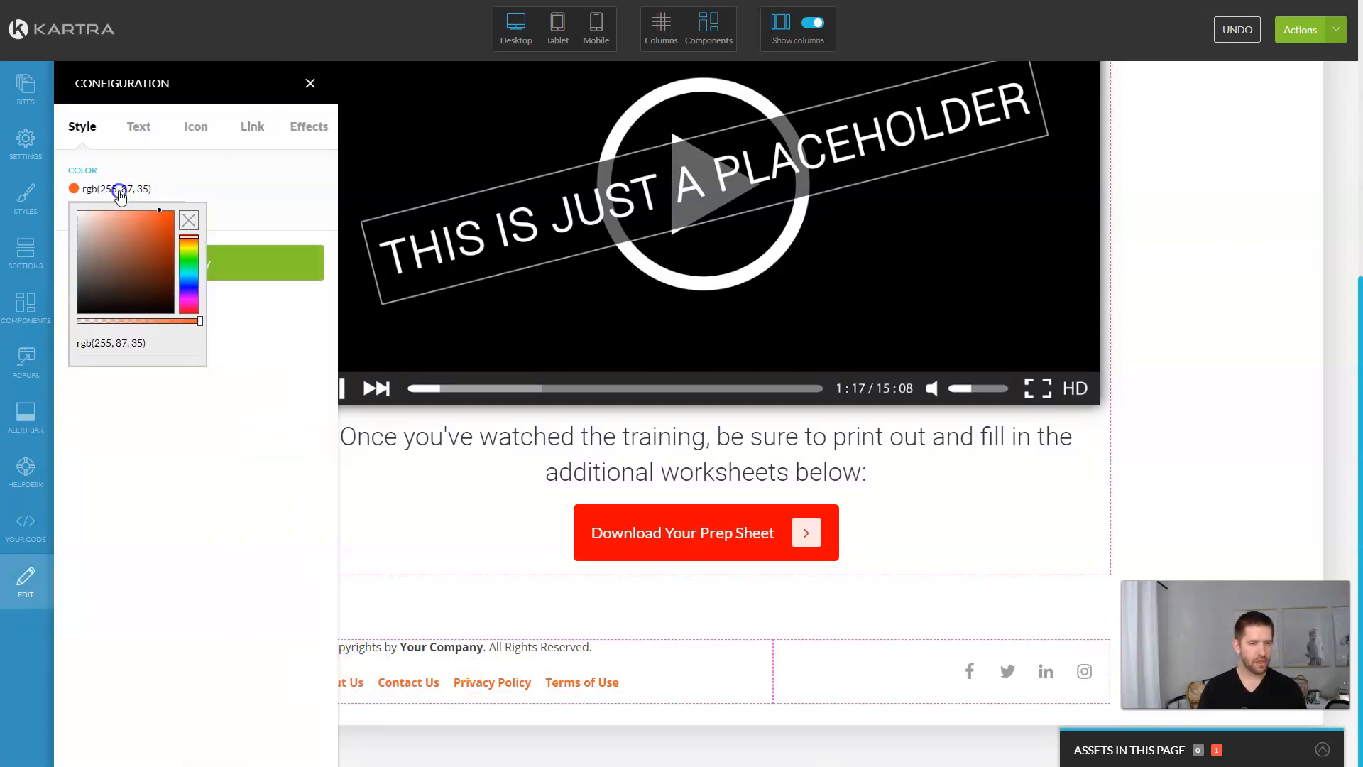
type("rgb(255, 0, 0)")
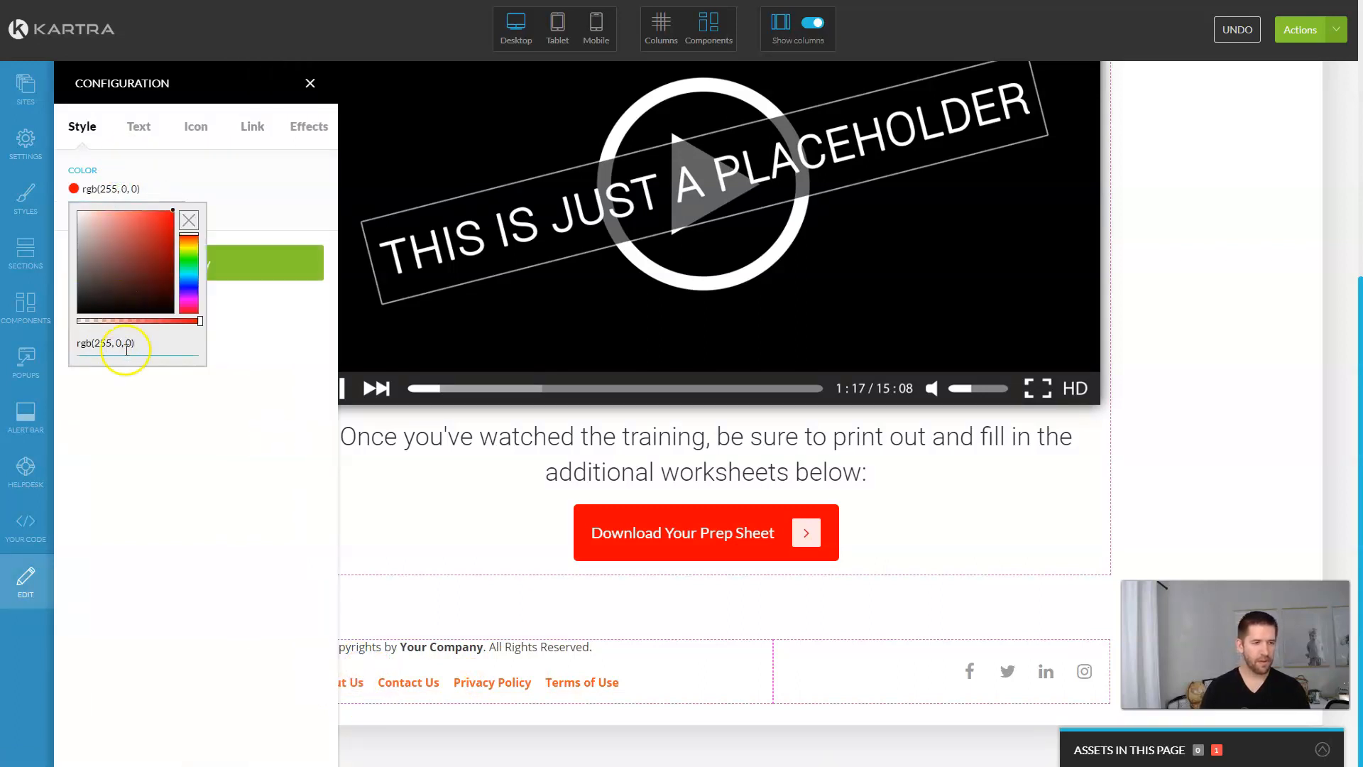
left_click(237, 262)
mouse_move(415, 690)
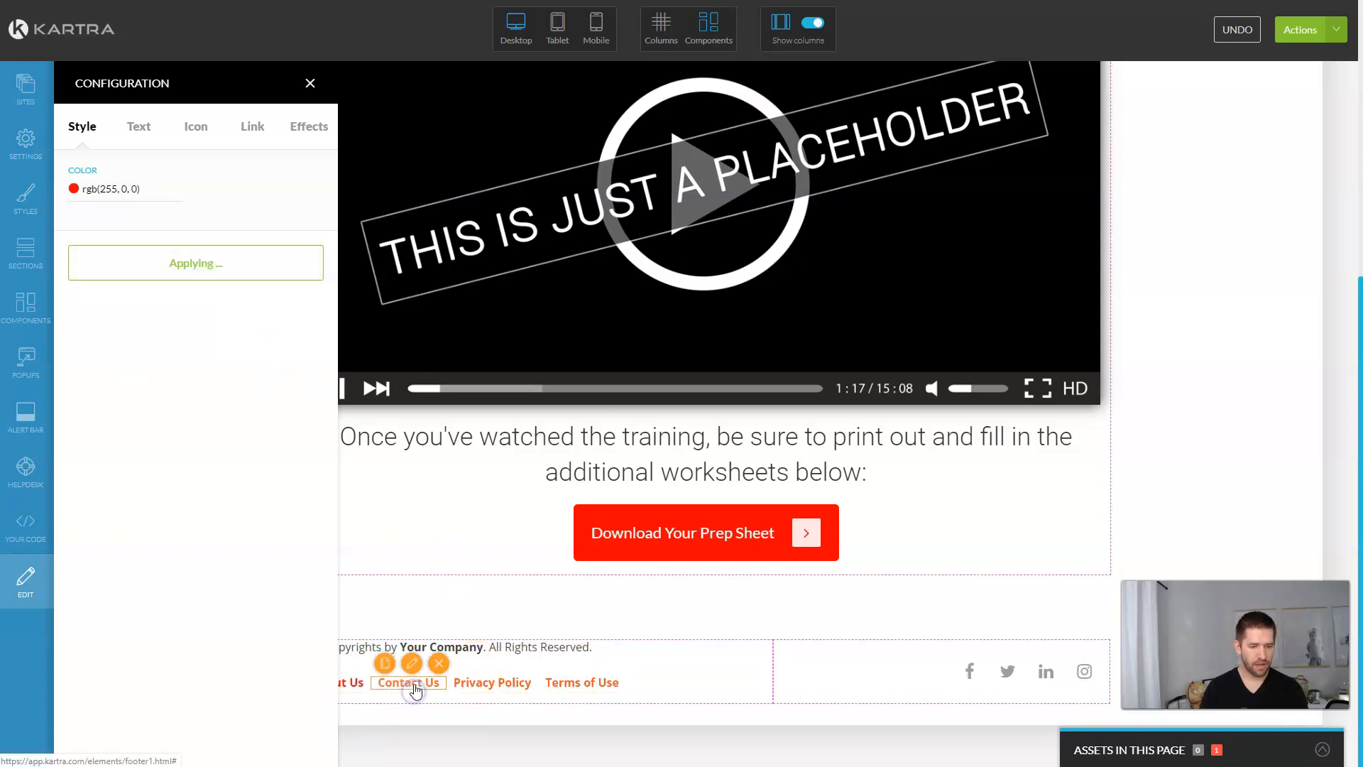
left_click(411, 663)
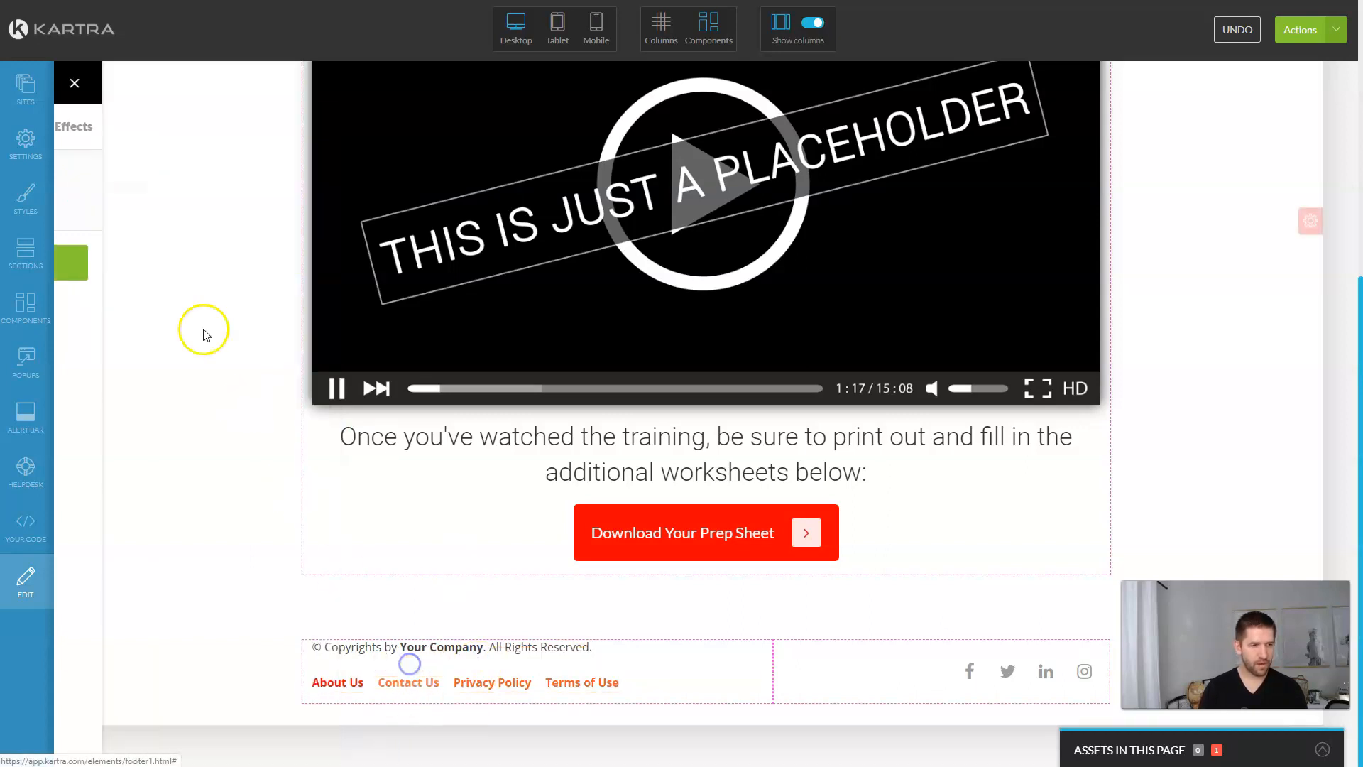
left_click(103, 188)
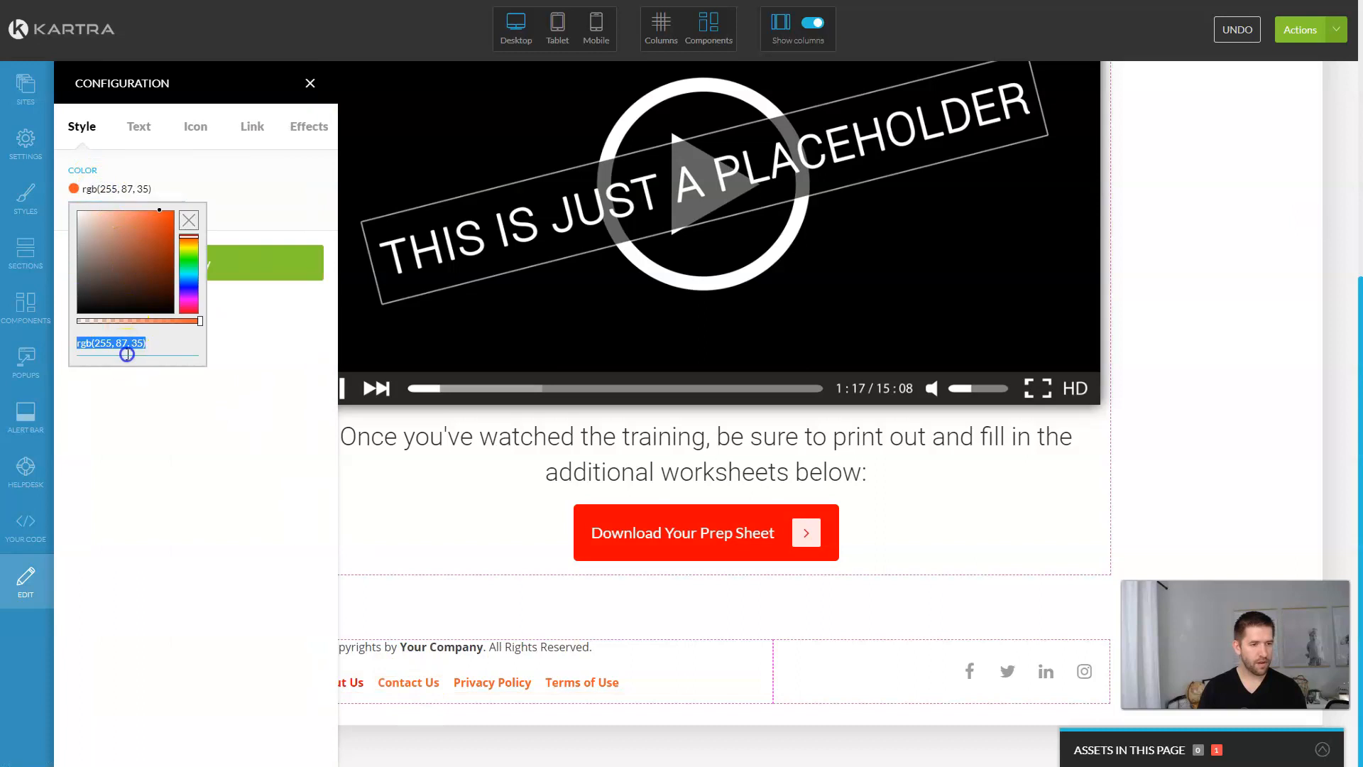
left_click(220, 345)
left_click(217, 268)
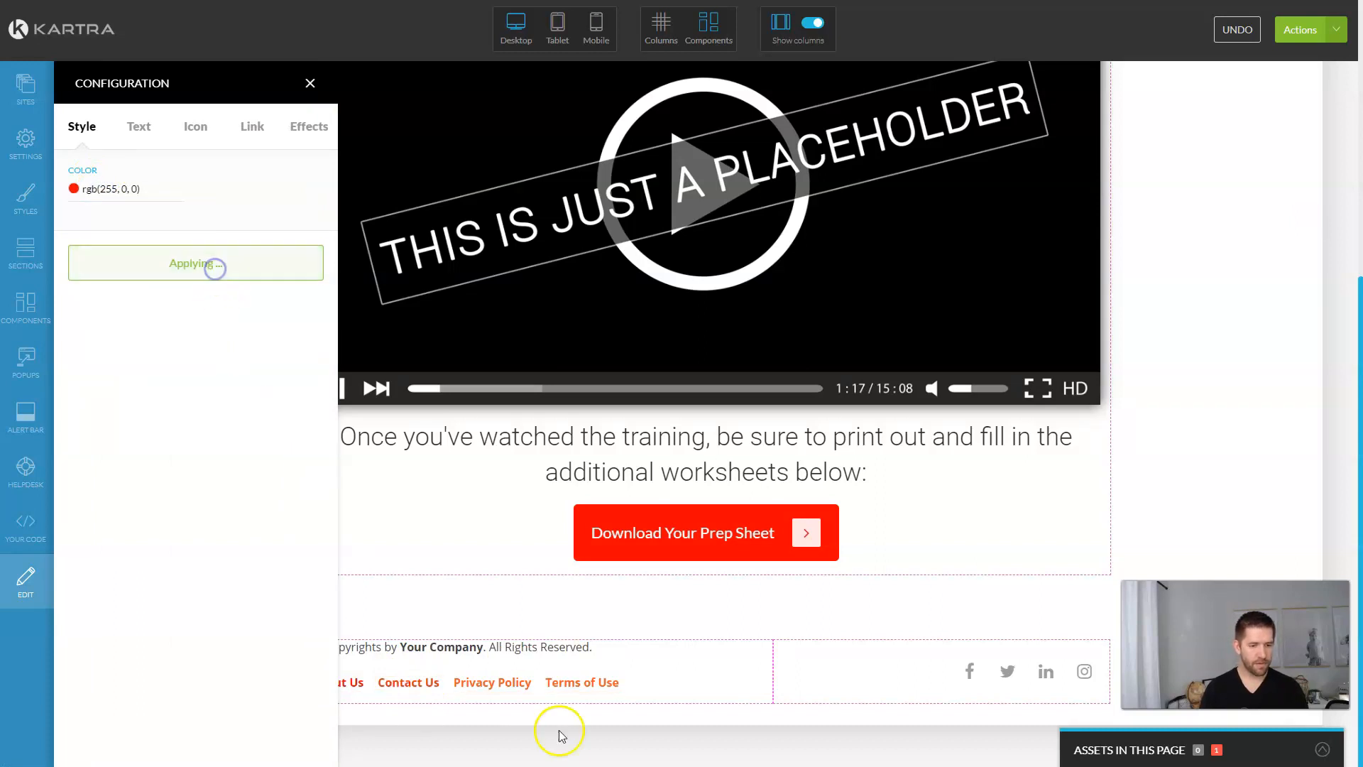
Step: Set the Privacy Policy footer link colour to red
left_click(497, 680)
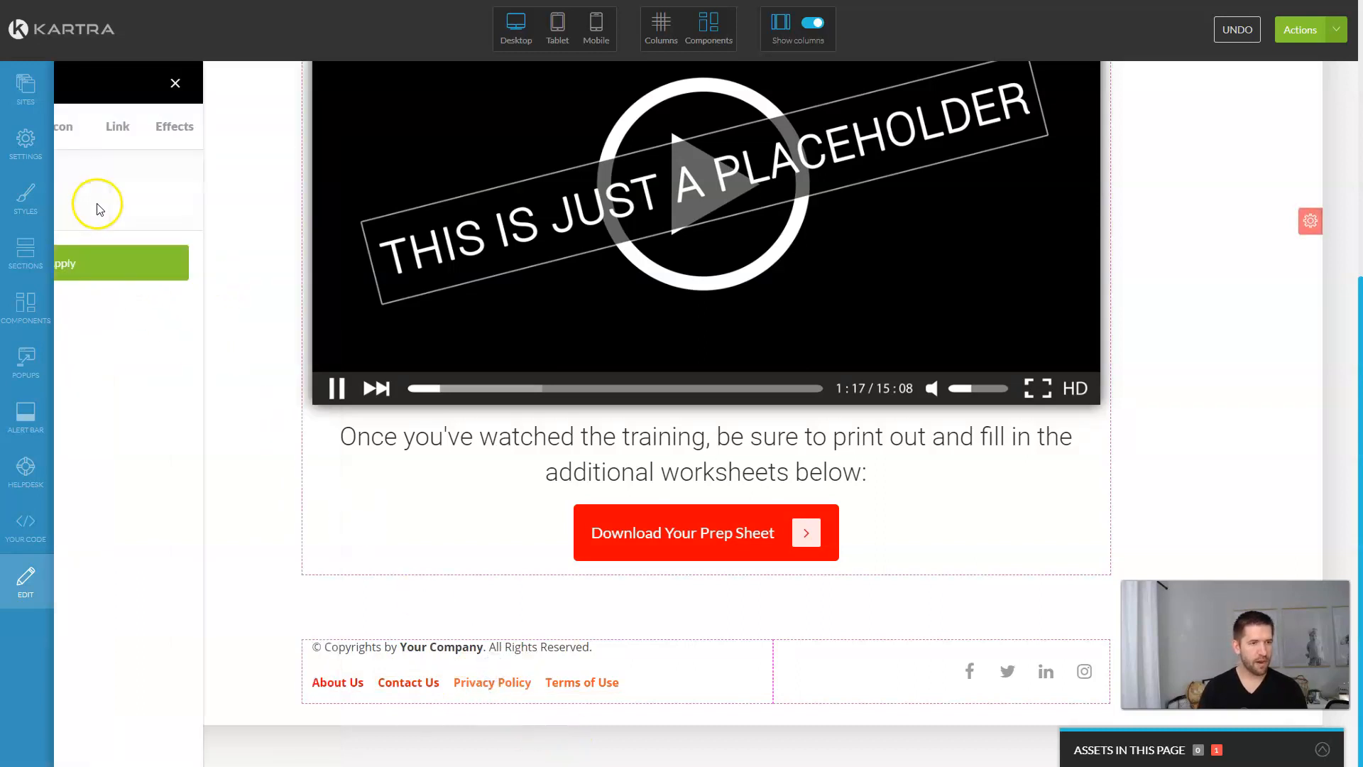
left_click(103, 188)
triple_click(104, 190)
double_click(120, 343)
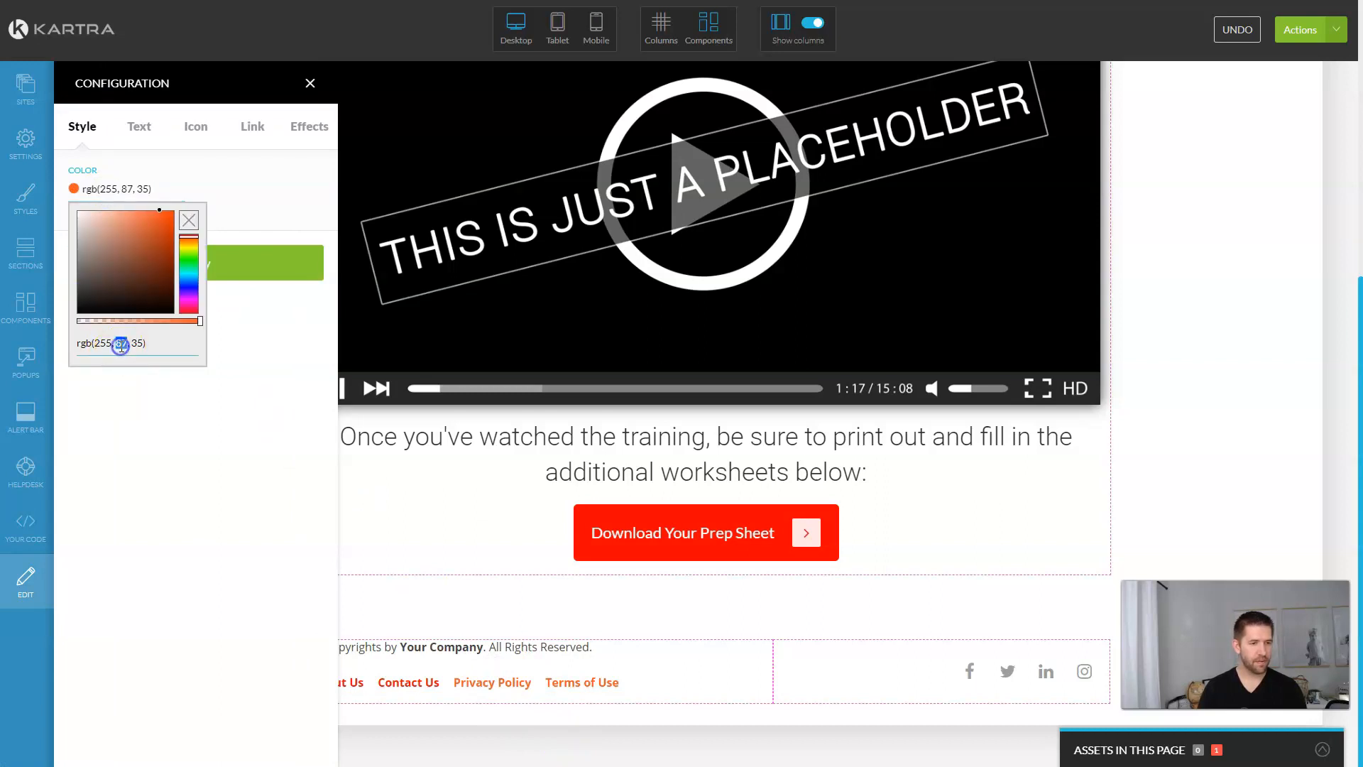
type("red")
left_click(296, 401)
left_click(244, 265)
Step: Make the Terms of Use footer link red as well
left_click(589, 686)
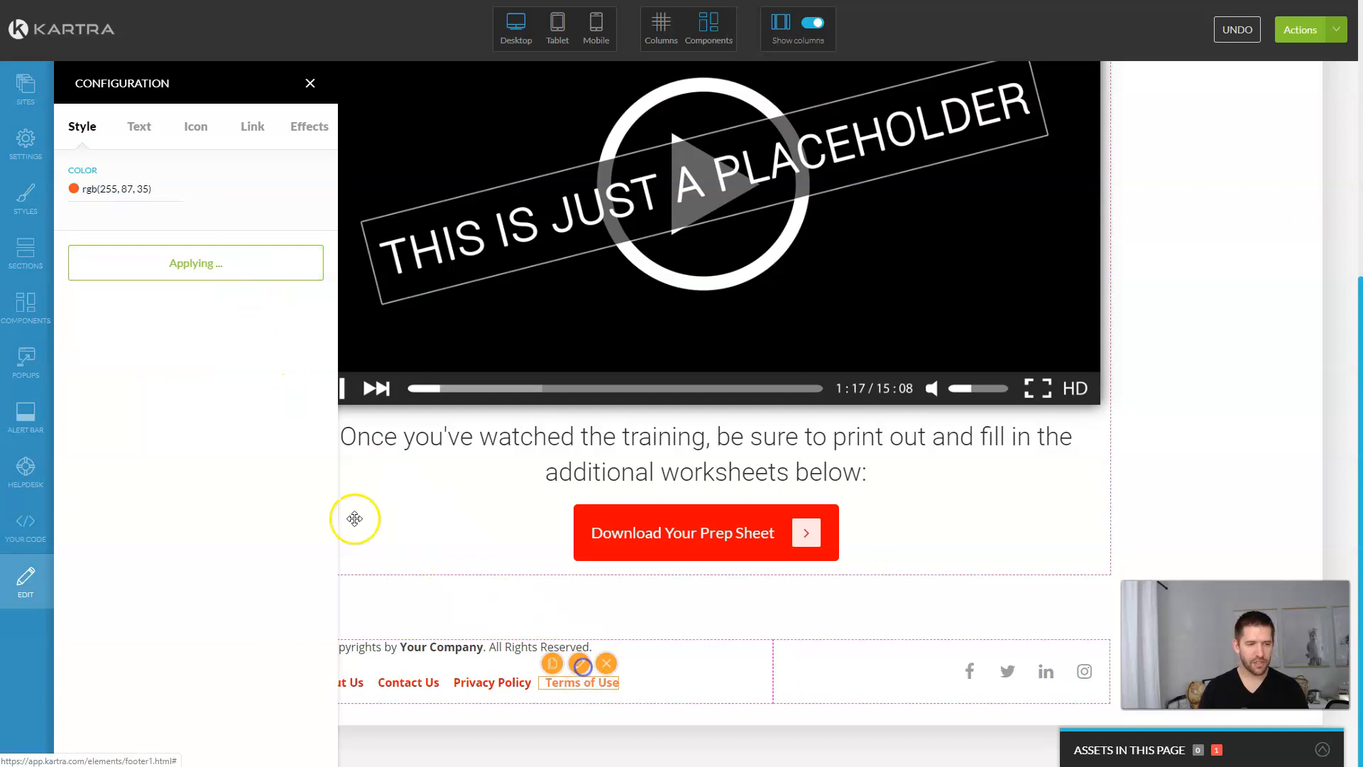
left_click(97, 188)
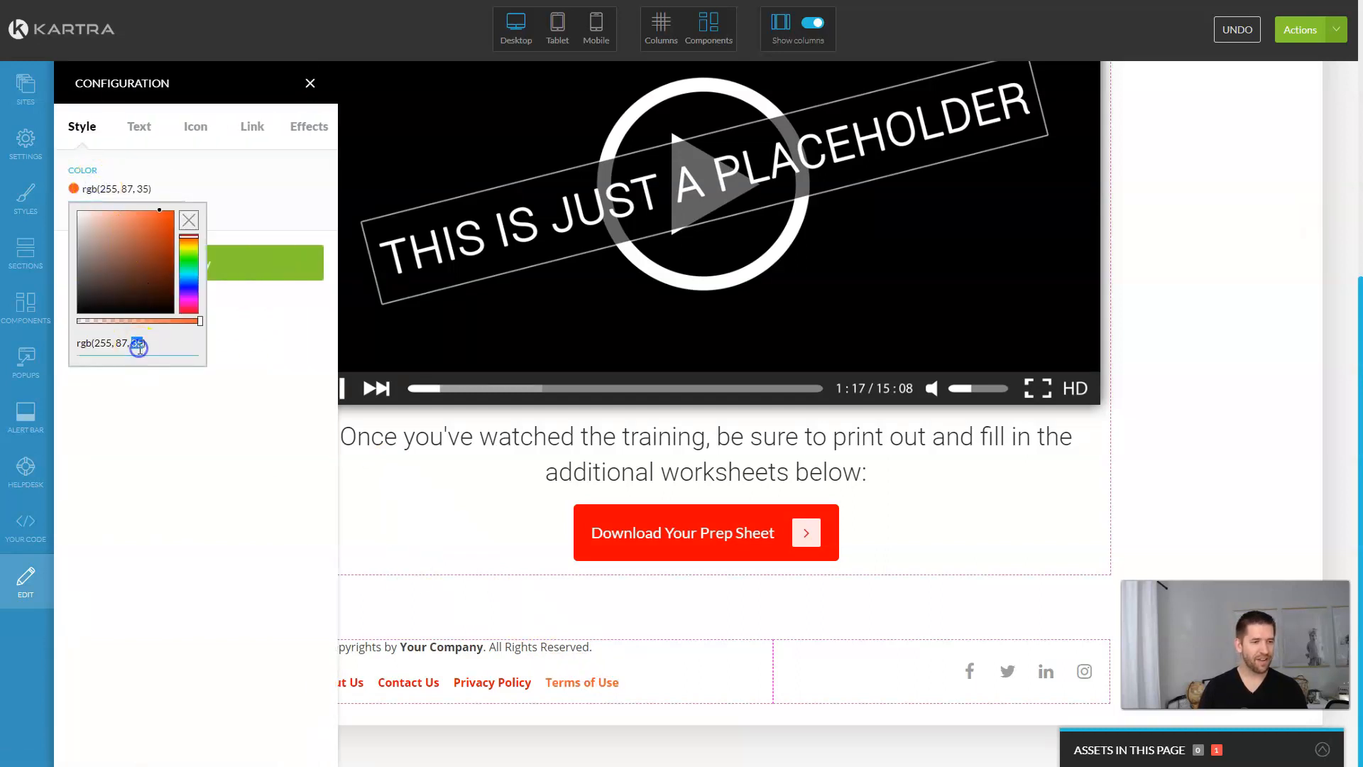
left_click(307, 358)
left_click(270, 253)
left_click(310, 83)
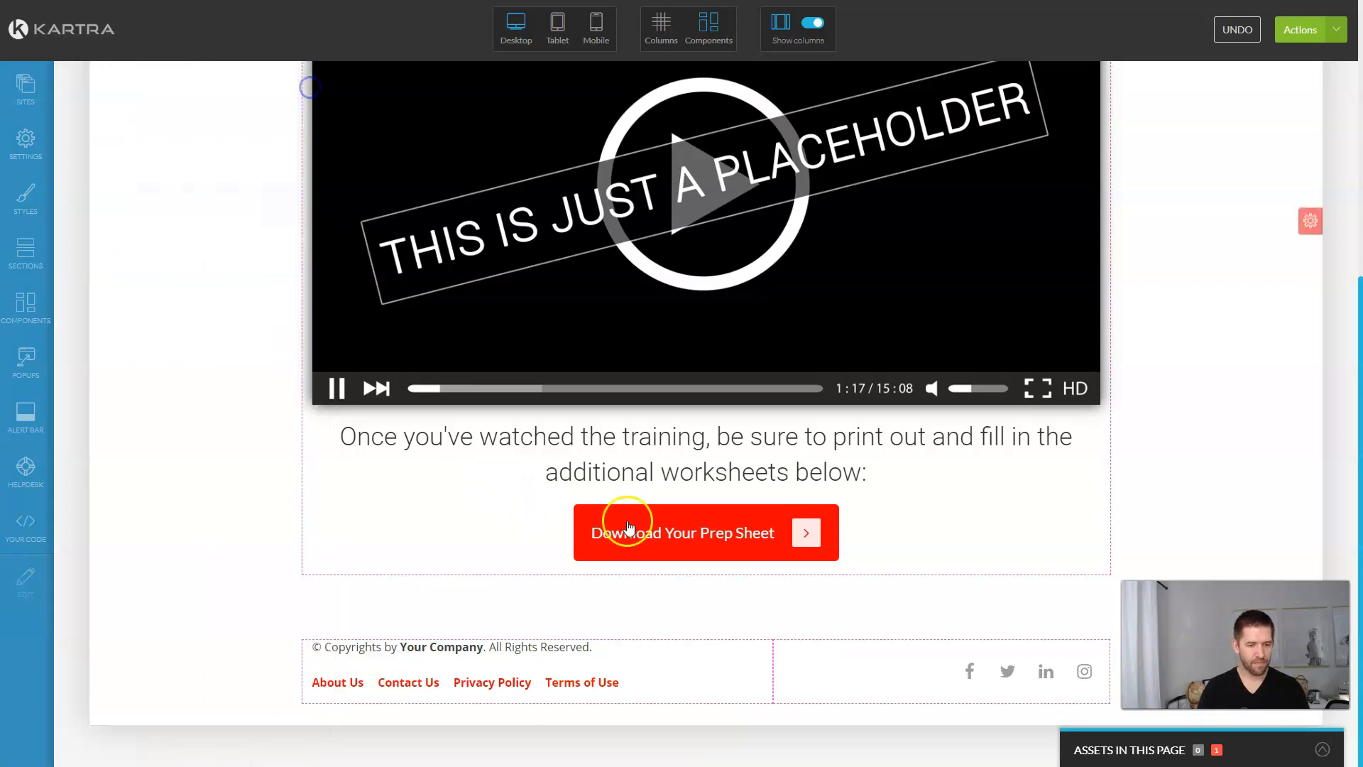
scroll(954, 566, "up", 4)
scroll(953, 561, "down", 4)
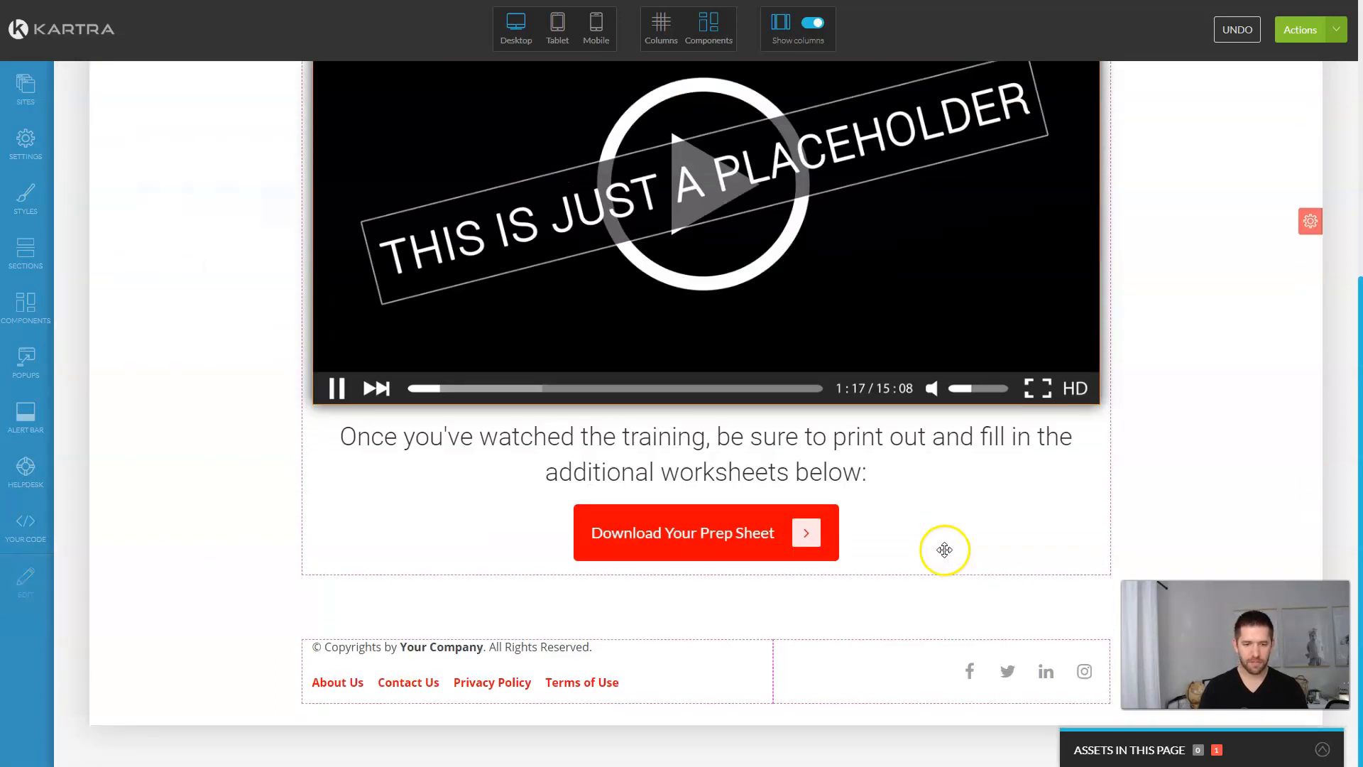
left_click(766, 616)
scroll(766, 617, "up", 5)
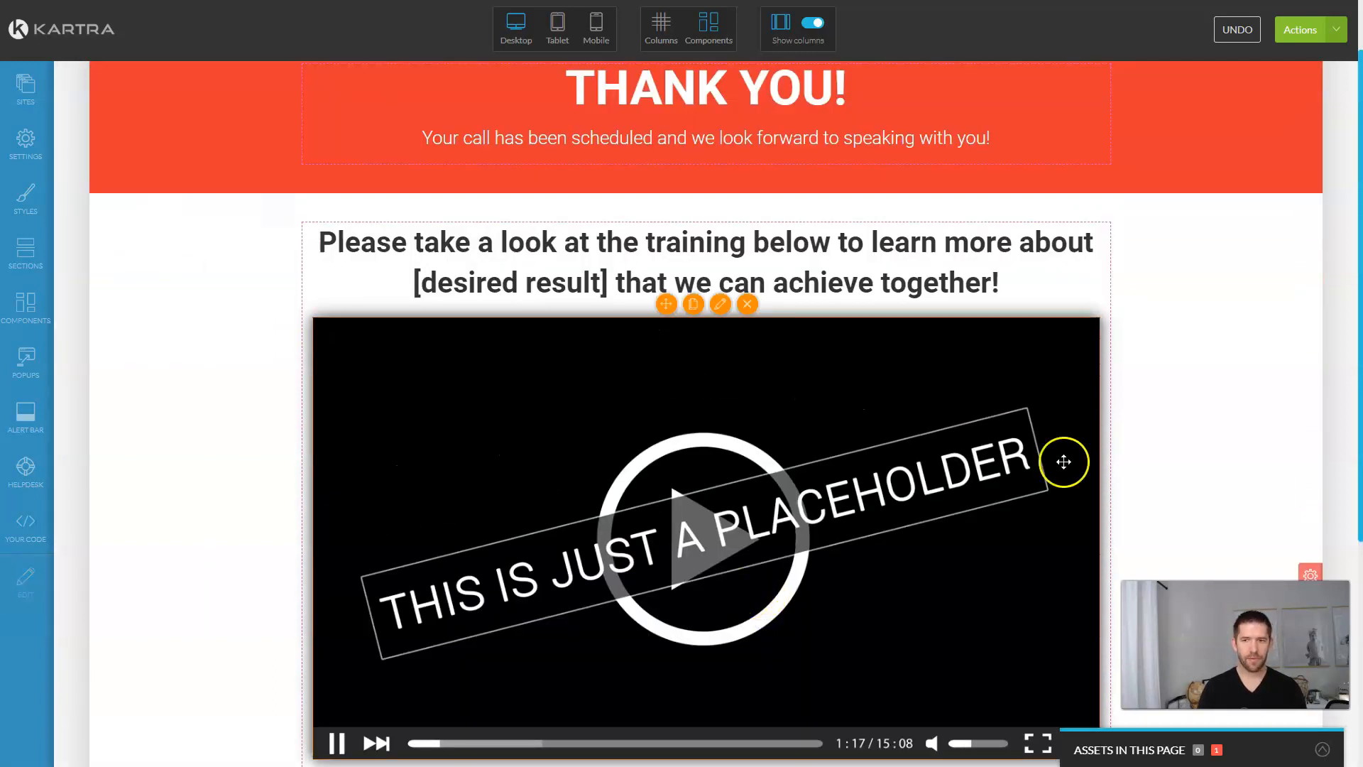
Step: Give the THANK YOU header section a pure red rgb(255, 0, 0) background
mouse_move(1189, 128)
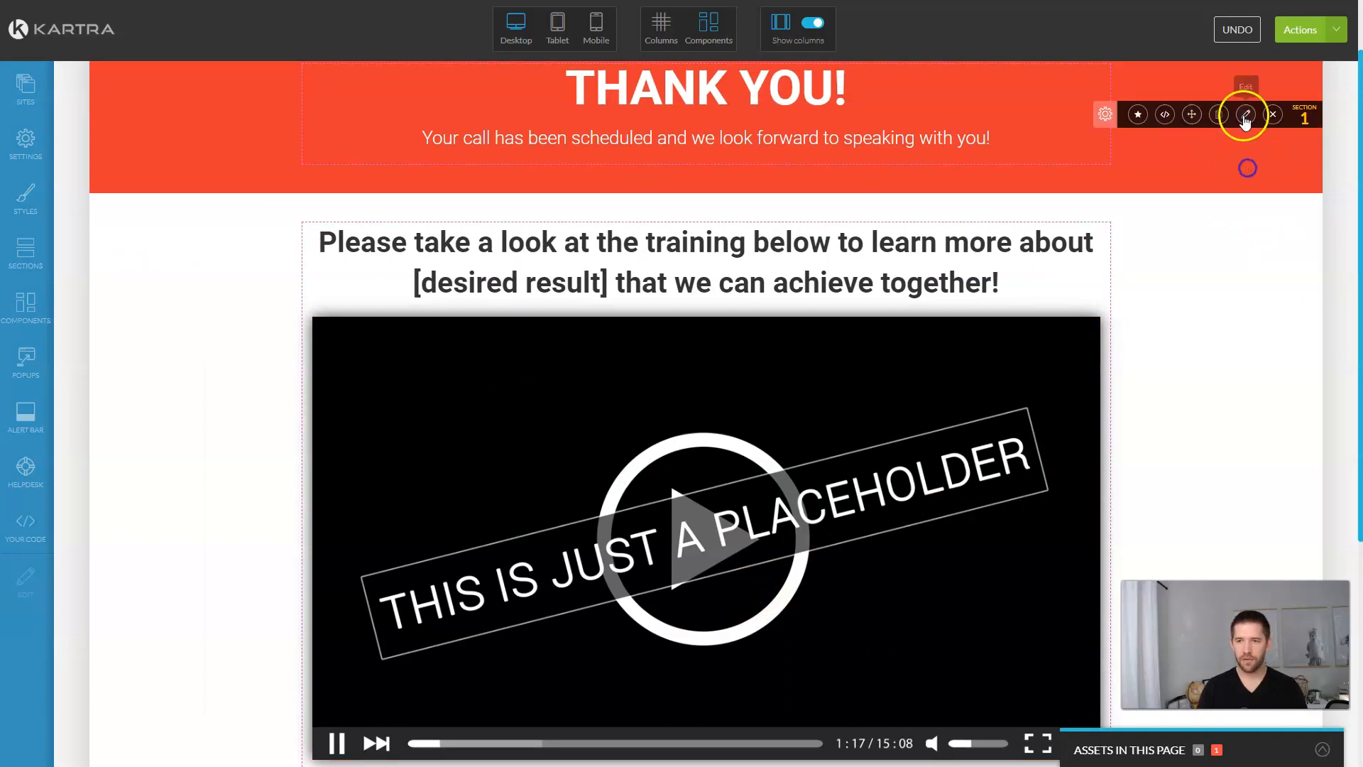
left_click(1245, 115)
left_click(133, 261)
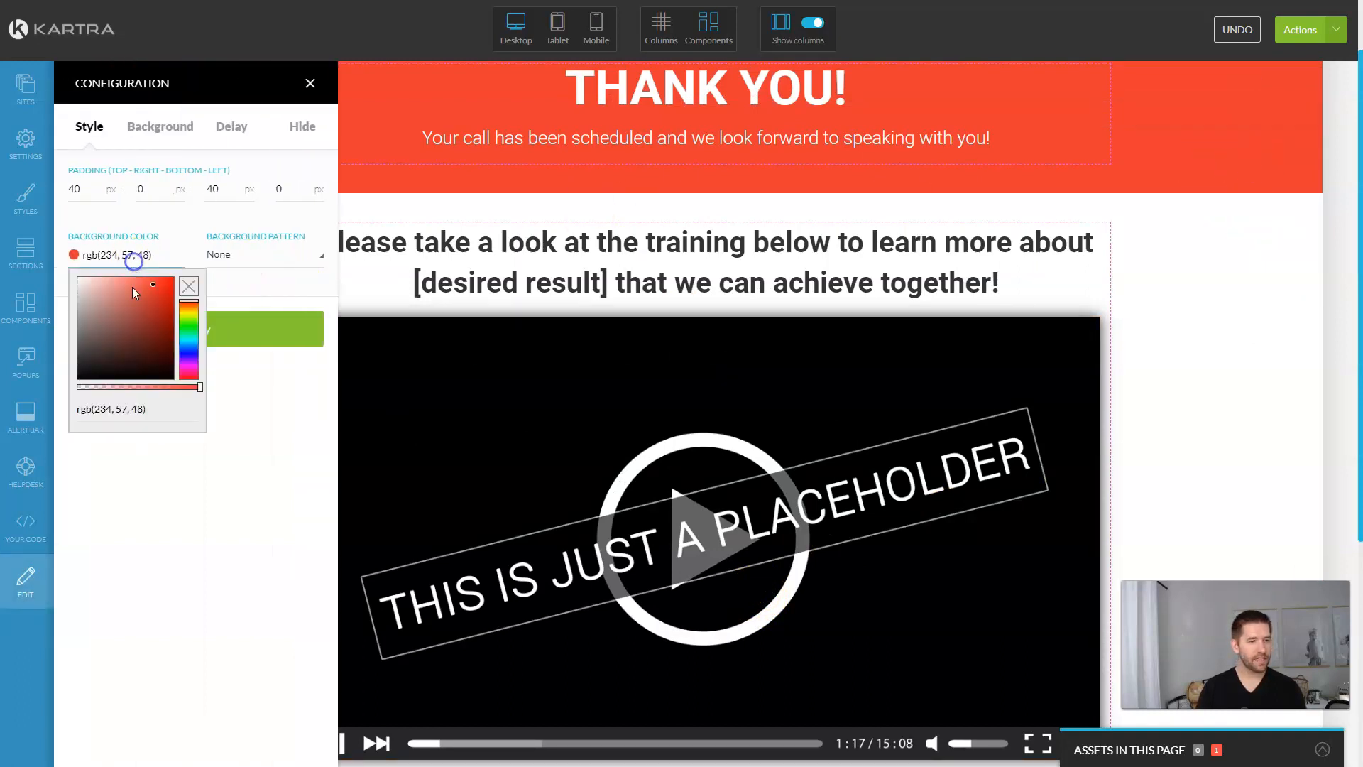
type("rgb(255, 0, 0)")
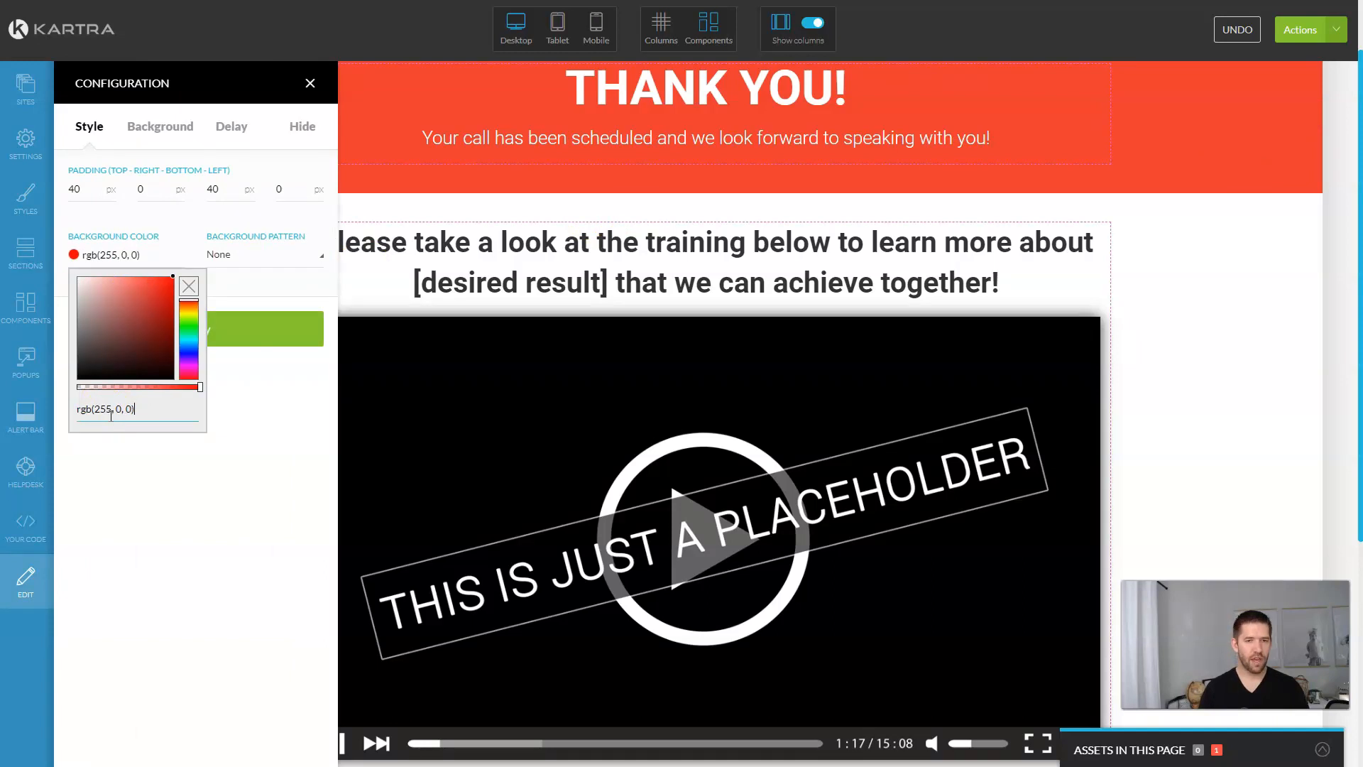
left_click(206, 504)
left_click(203, 325)
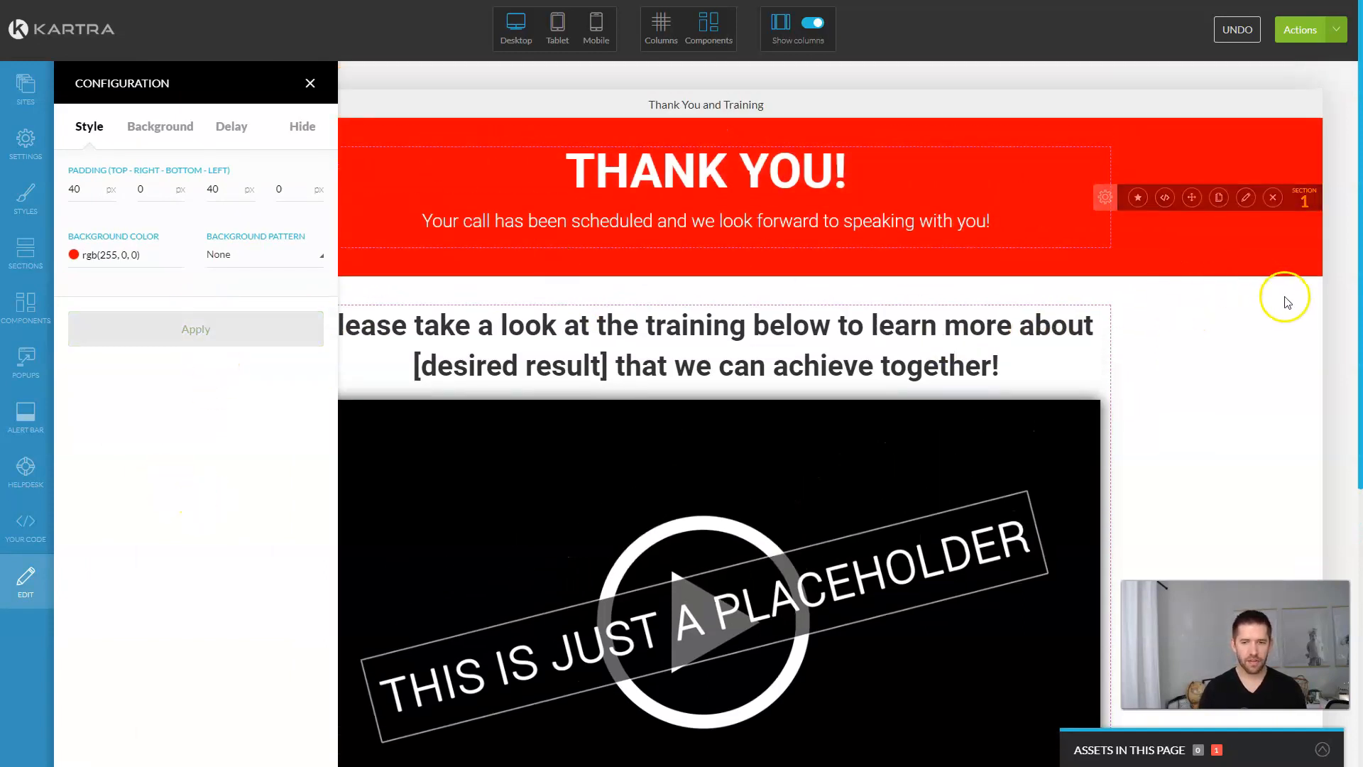
scroll(1267, 295, "down", 5)
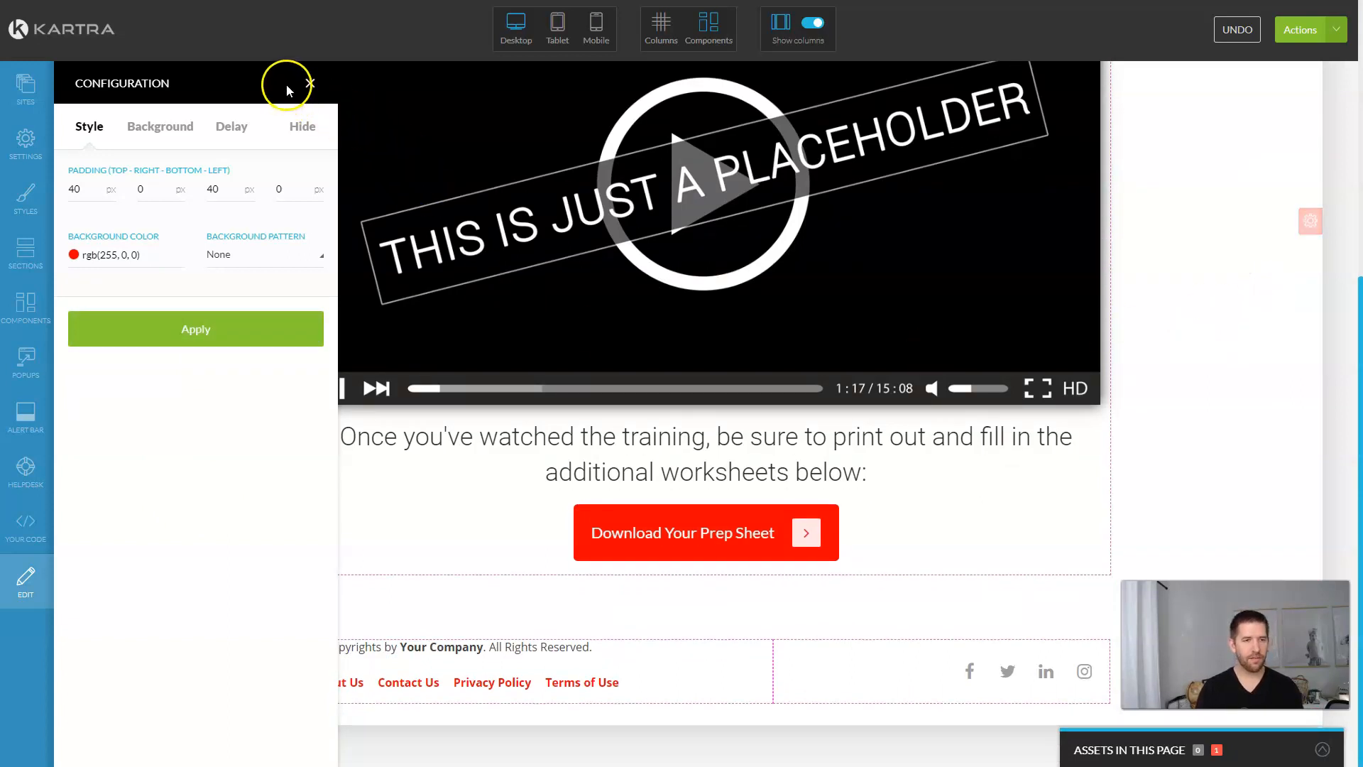
left_click(309, 84)
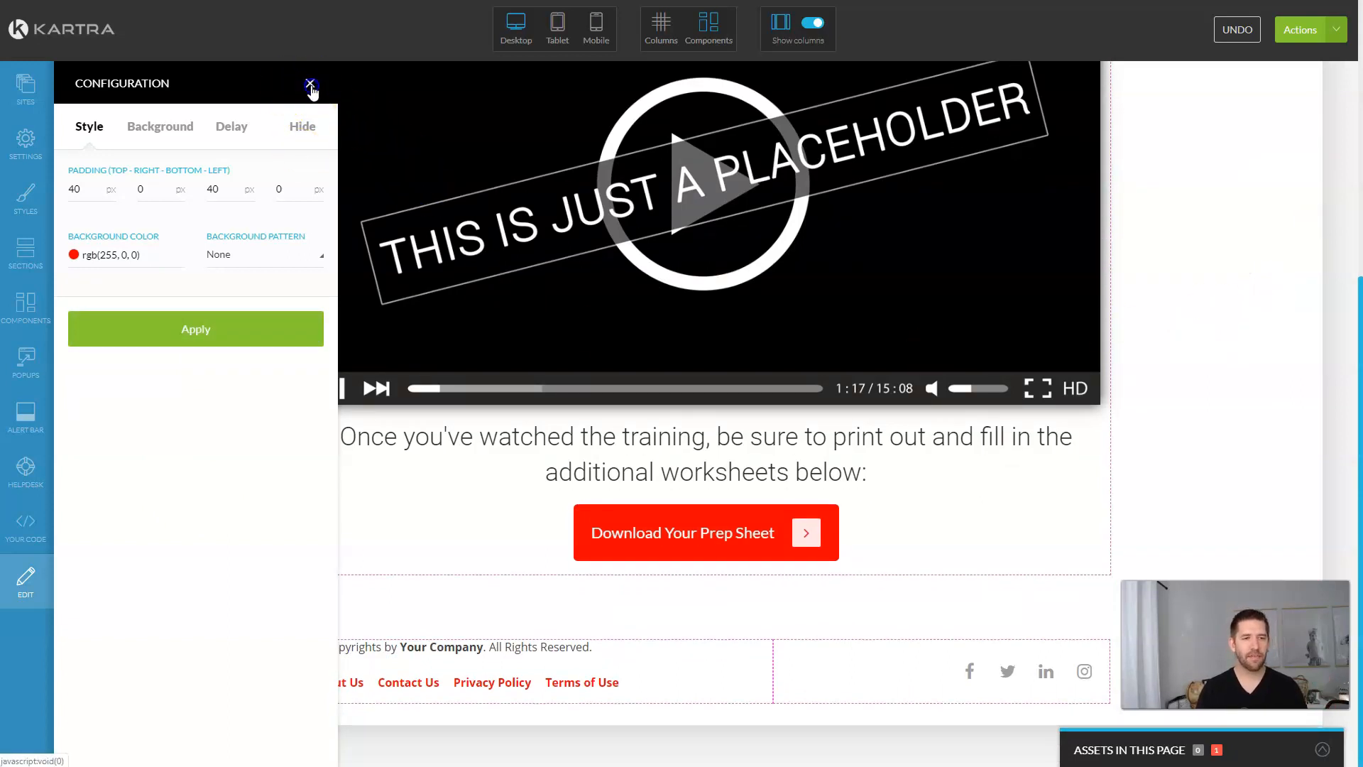
left_click(1311, 34)
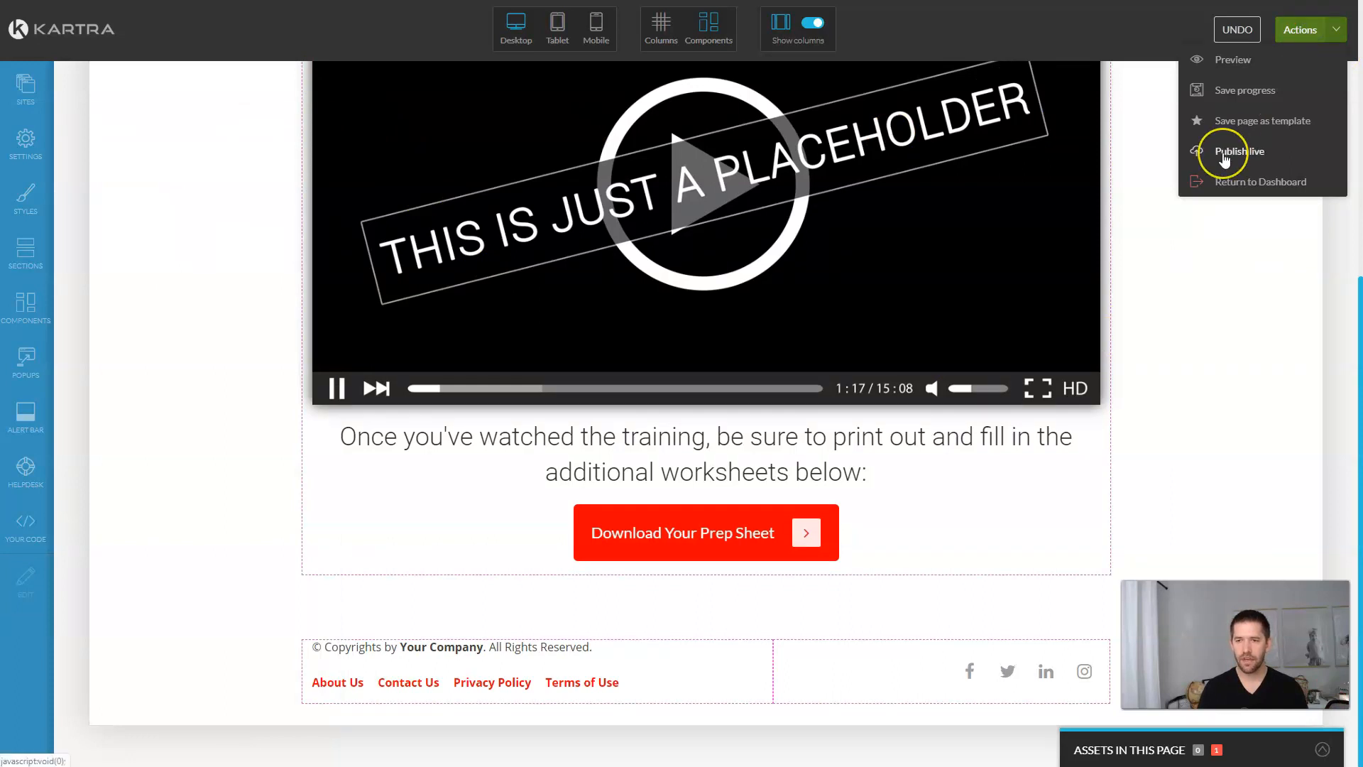
Step: Publish the thank-you page live and open its public page link in a new tab
left_click(1223, 156)
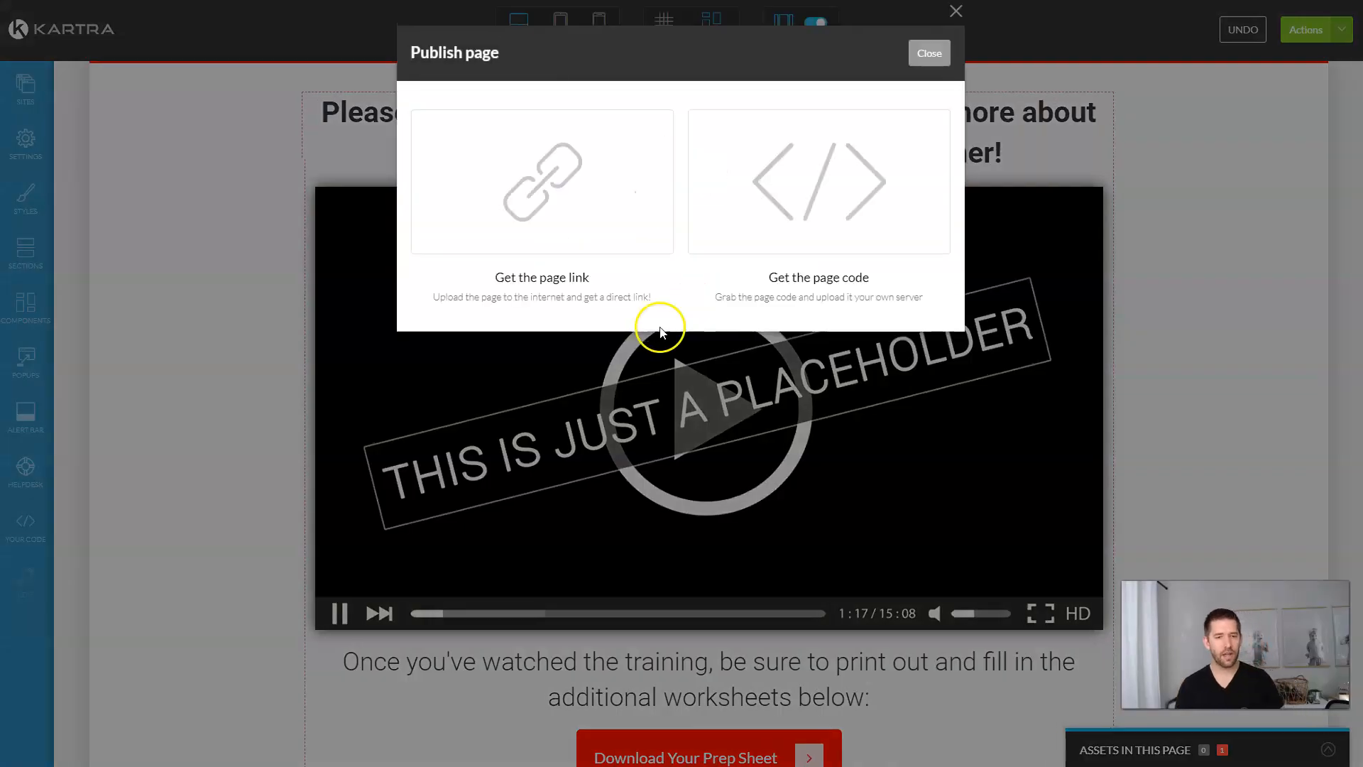
left_click(576, 302)
triple_click(550, 379)
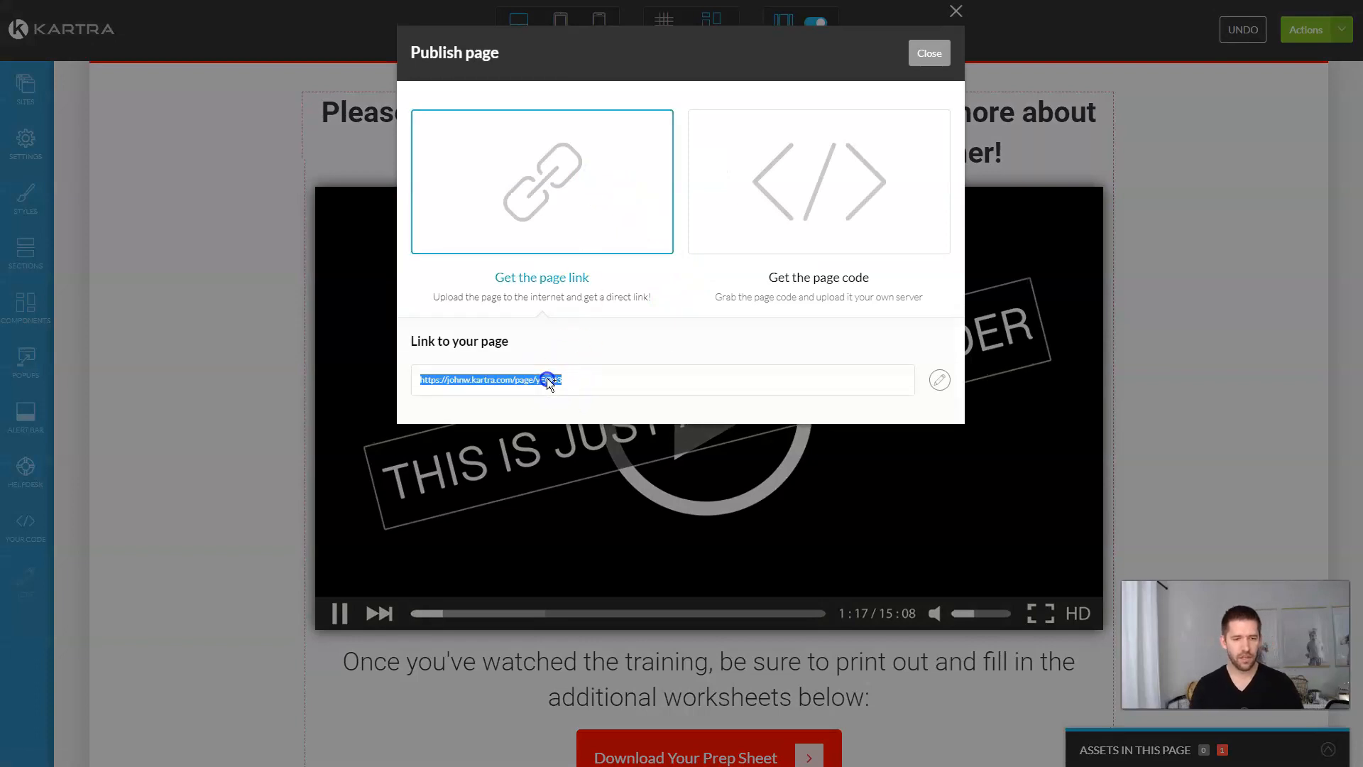
right_click(548, 381)
left_click(581, 410)
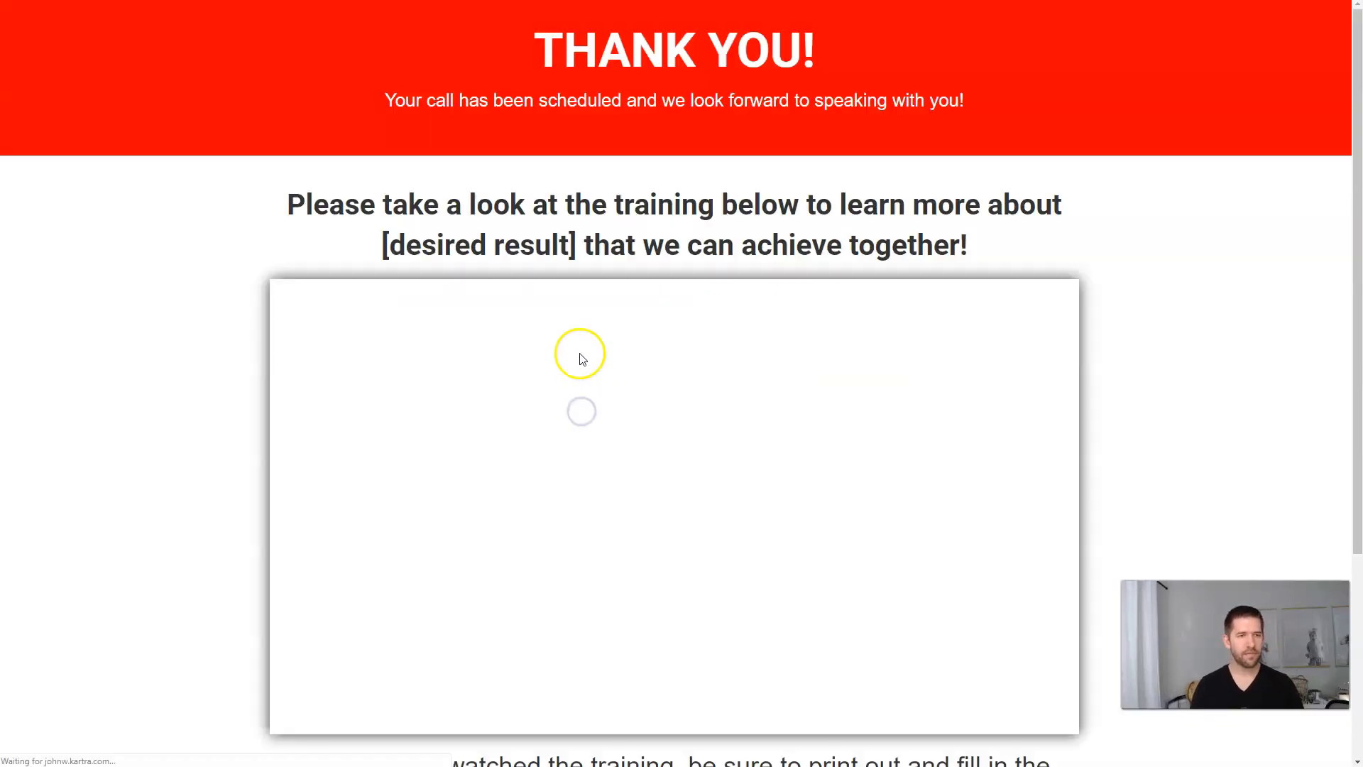
Step: Review the live page, then return to the editor and dismiss the publish dialog
scroll(1251, 193, "down", 3)
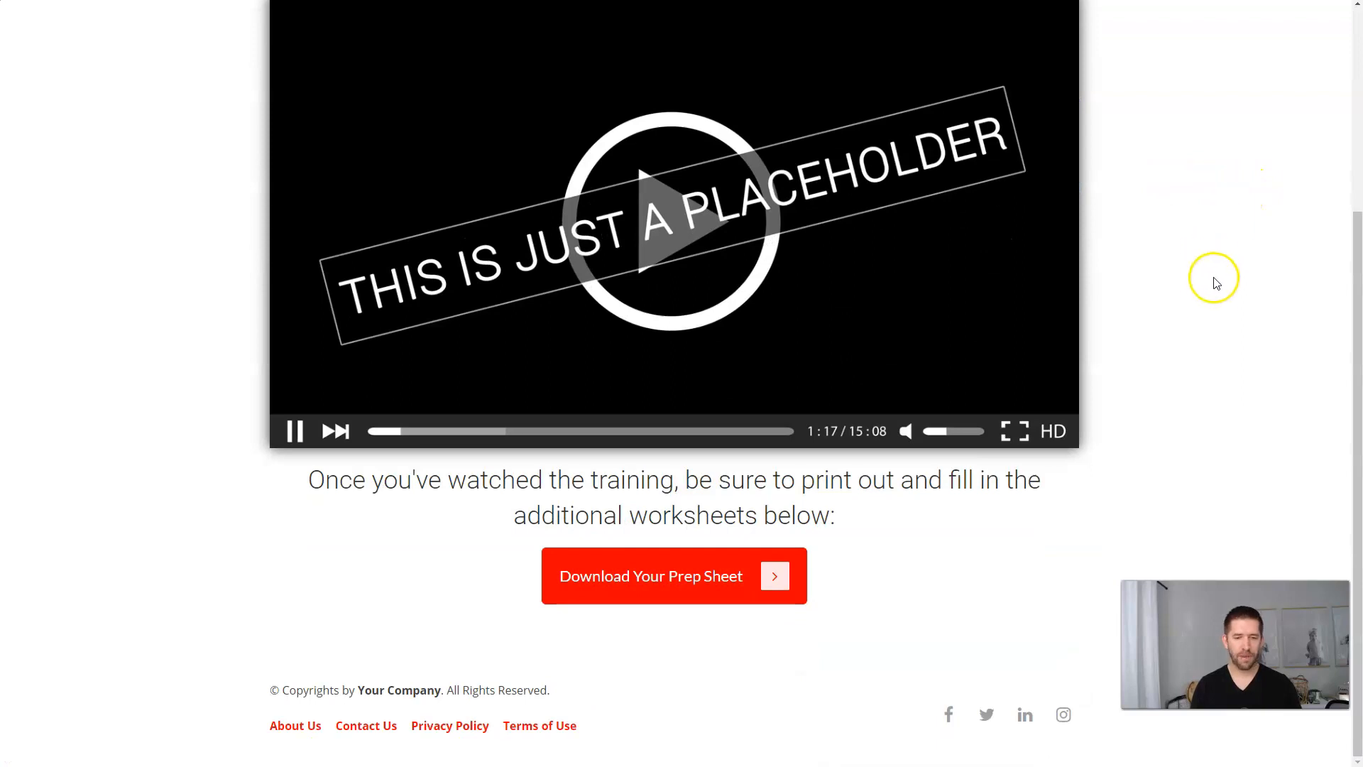
scroll(1217, 282, "up", 5)
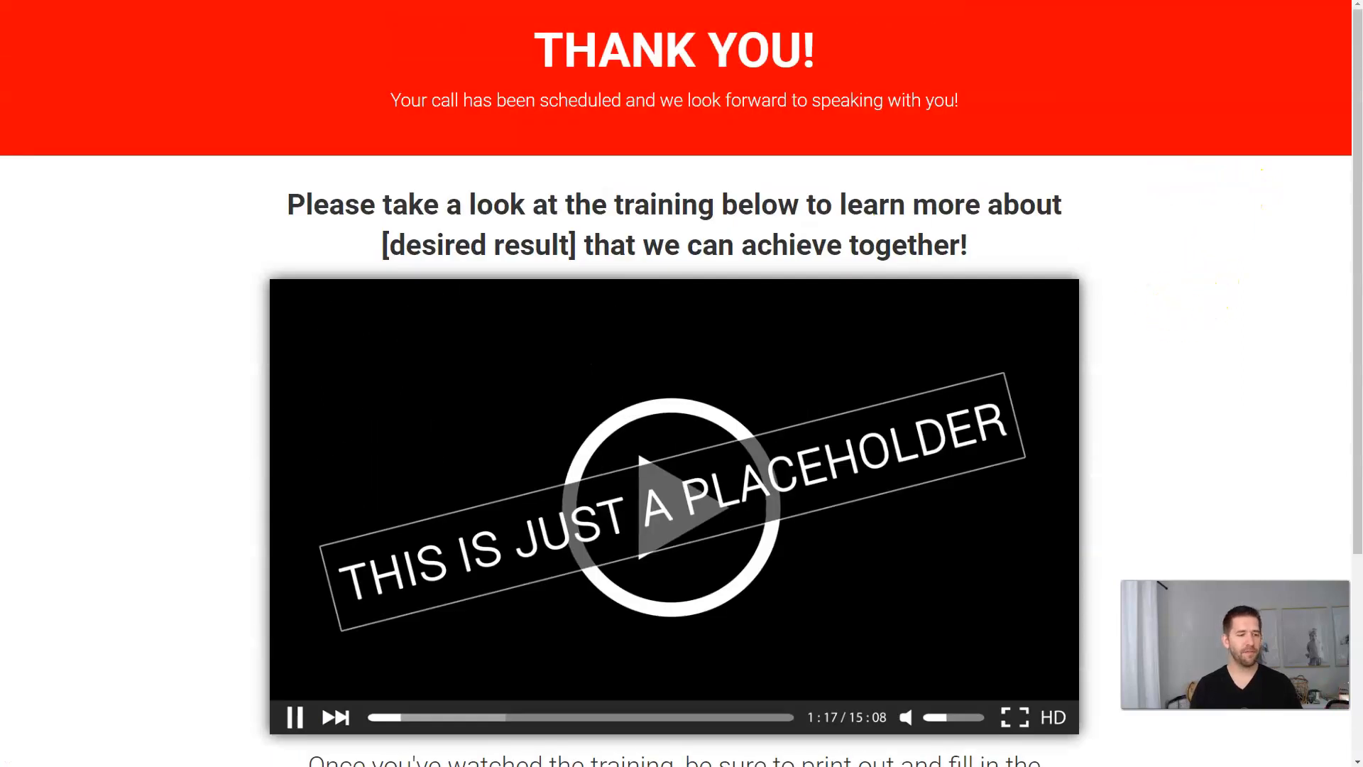
key("ctrl+w")
left_click(930, 51)
left_click(1335, 44)
Step: Exit the page editor to the dashboard, go to My Videos, and select the thank-you mockup
left_click(1243, 176)
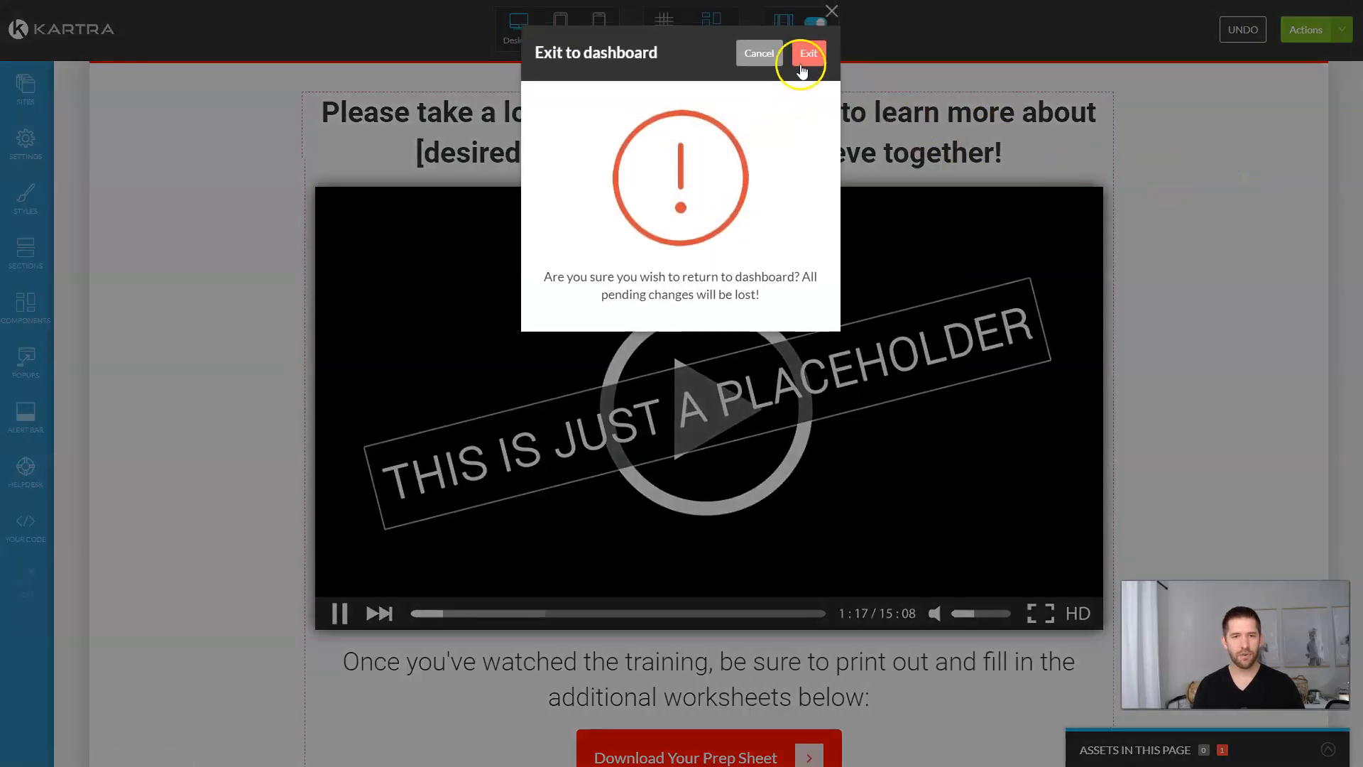
left_click(803, 66)
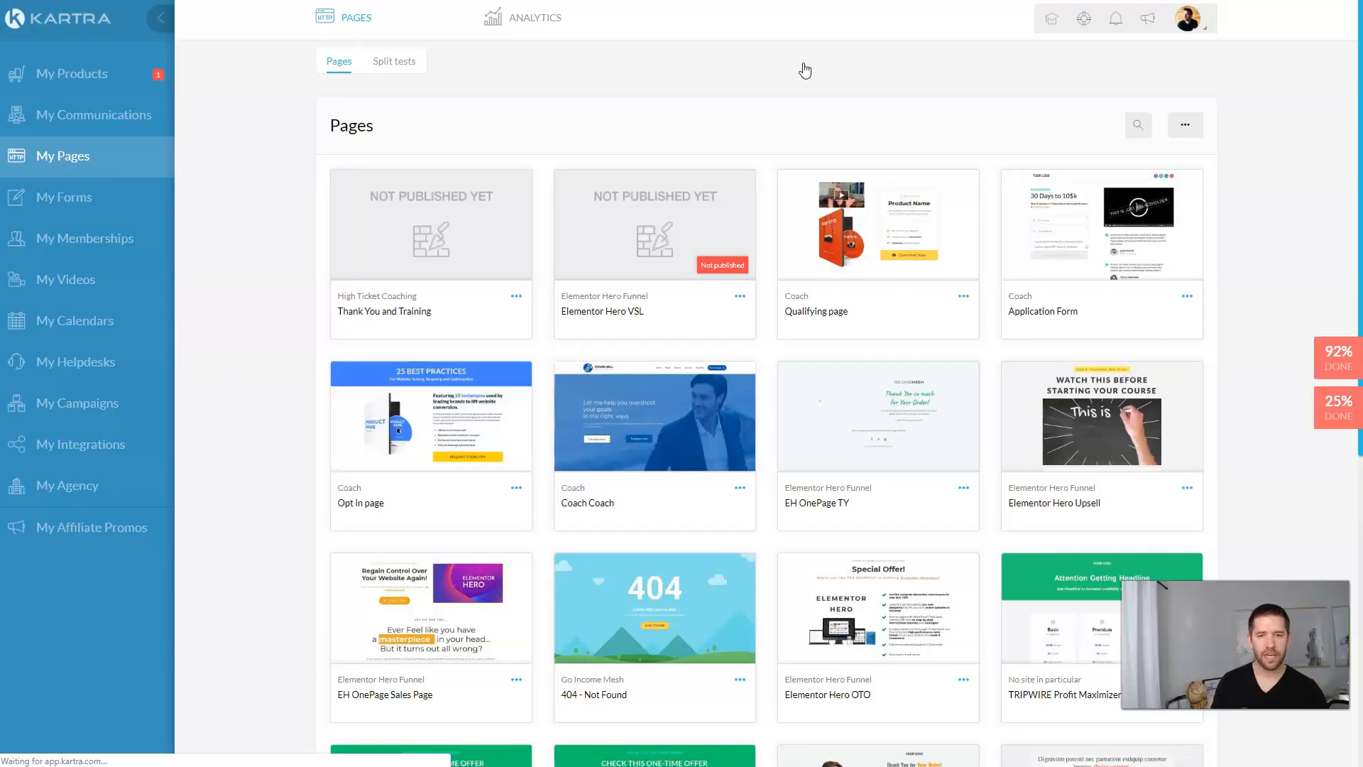
left_click(679, 78)
left_click(84, 284)
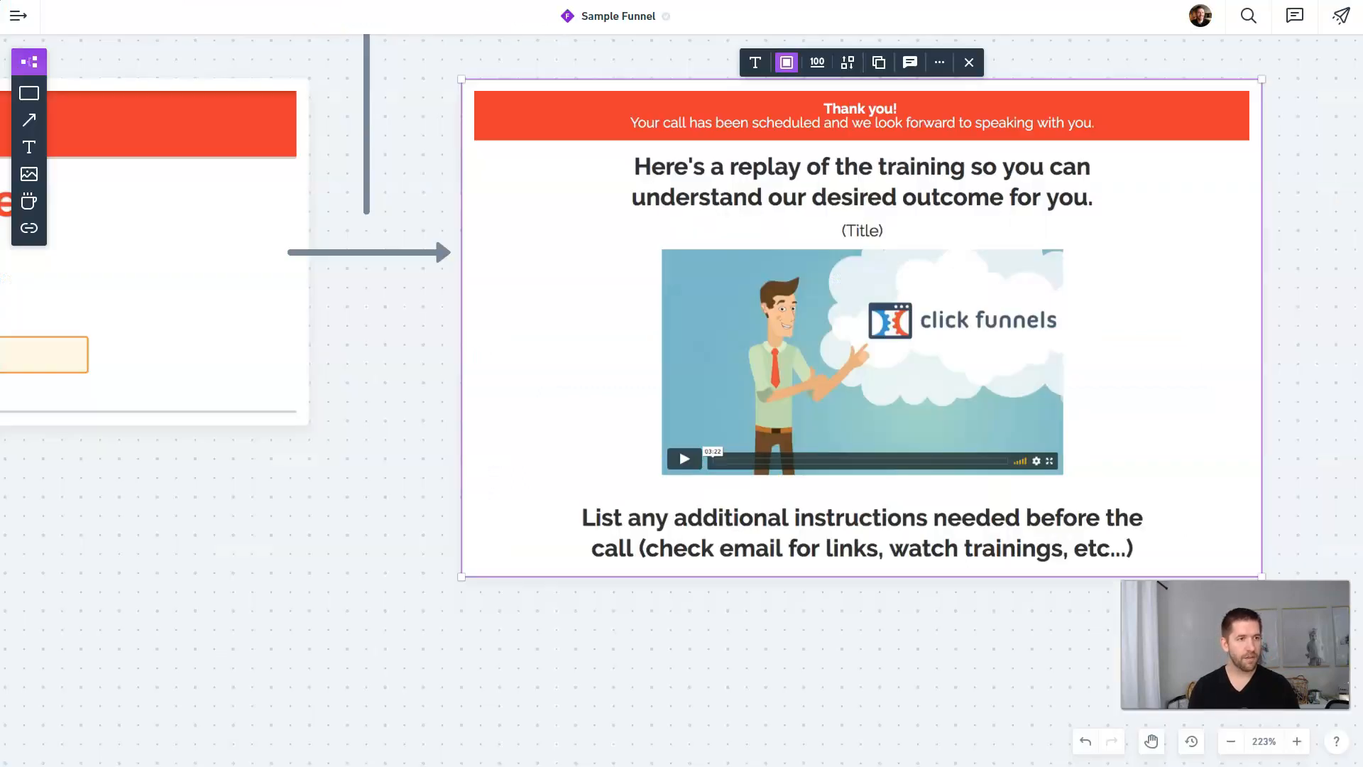
left_click(999, 434)
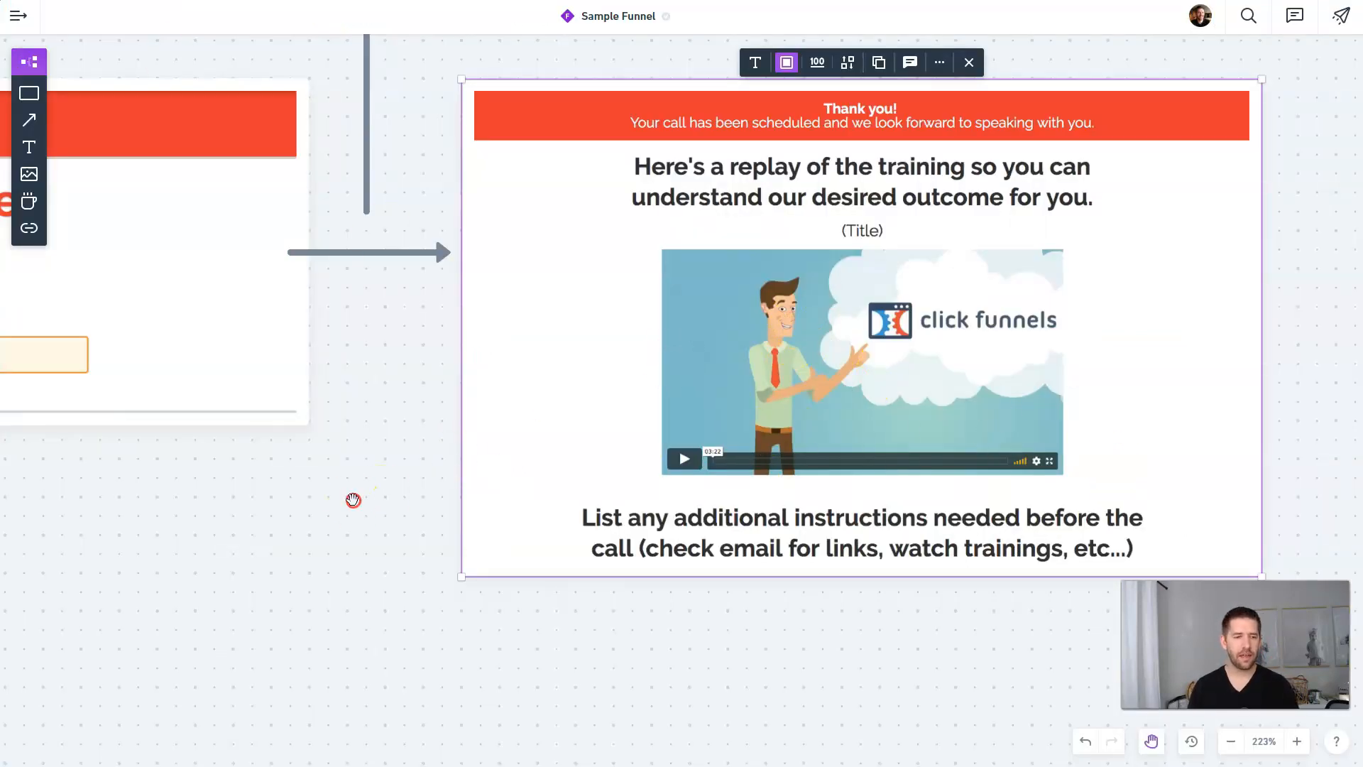
Step: Pan the Whimsical Sample Funnel board across its pages, ending on the thank-you replay page, then return to Chrome
left_click_drag(353, 499, 879, 499)
left_click_drag(253, 588, 637, 577)
left_click_drag(392, 558, 502, 556)
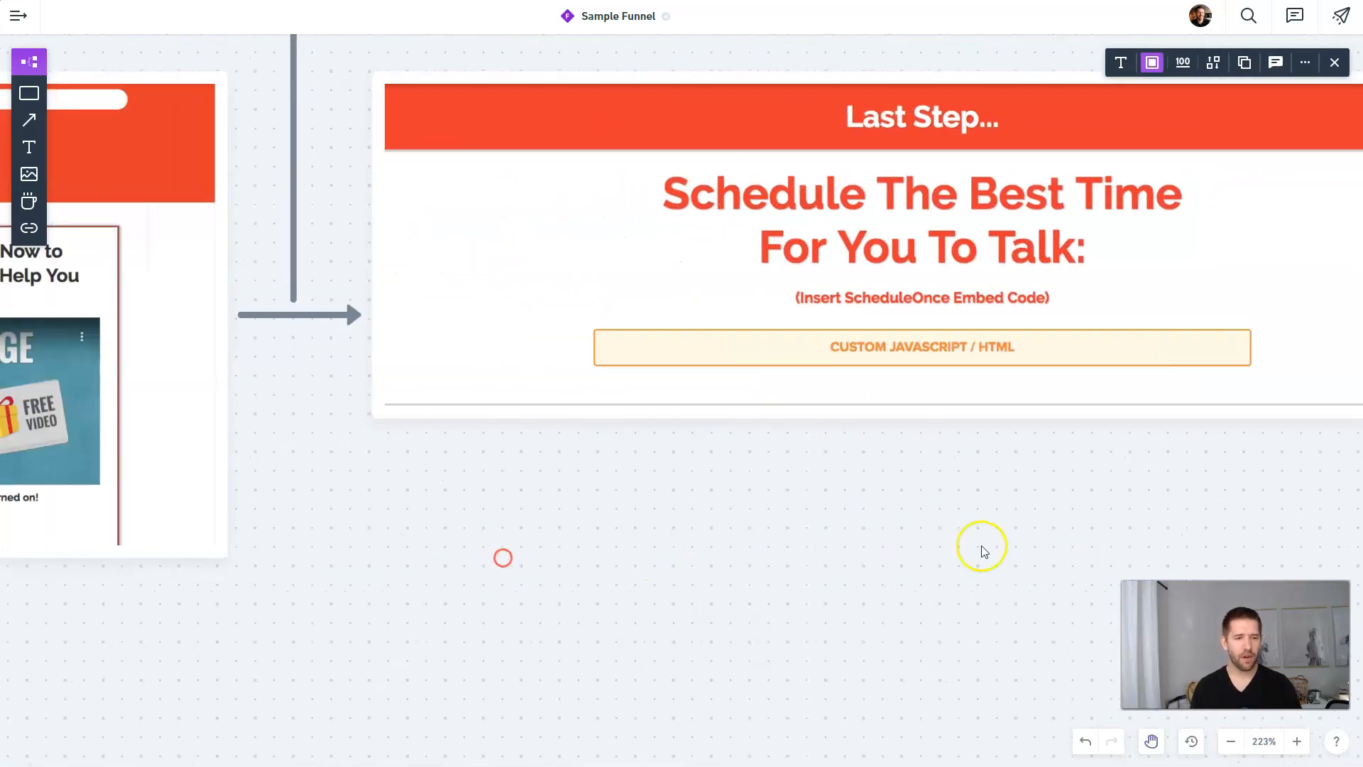
left_click_drag(358, 568, 921, 535)
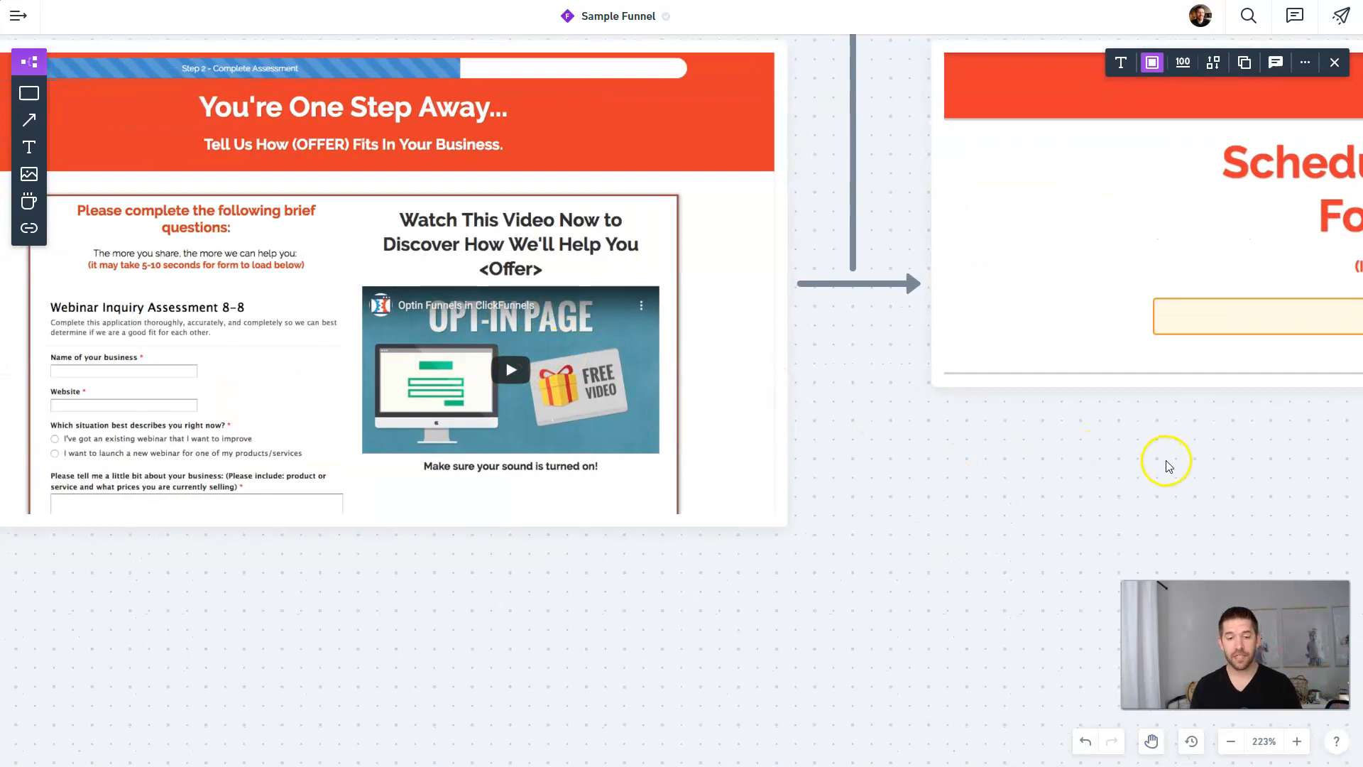
left_click_drag(1147, 459, 497, 478)
left_click_drag(1020, 507, 243, 456)
left_click_drag(882, 563, 550, 596)
key("alt+Tab")
key("alt+shift+Tab")
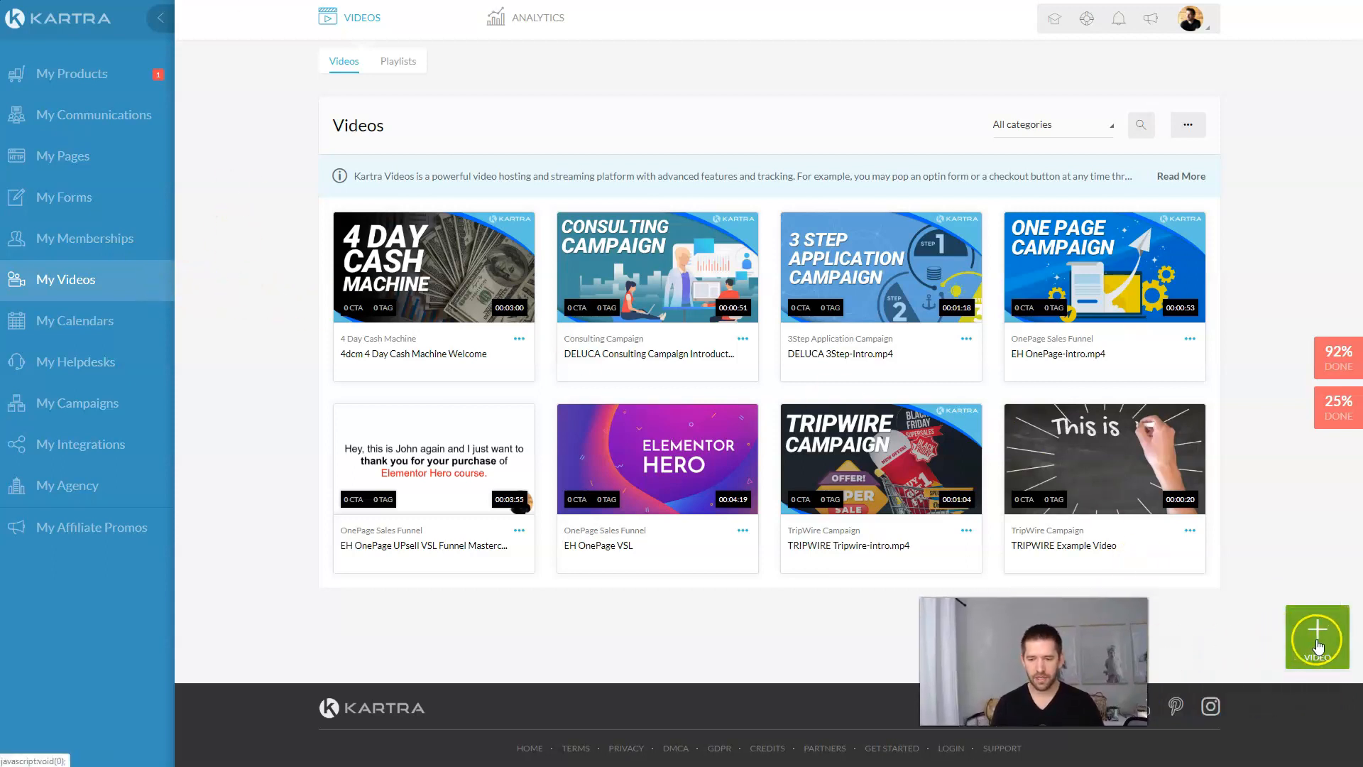
Step: Start a multiple-video upload and create and select a High Ticket Application Funnel category
left_click(1310, 634)
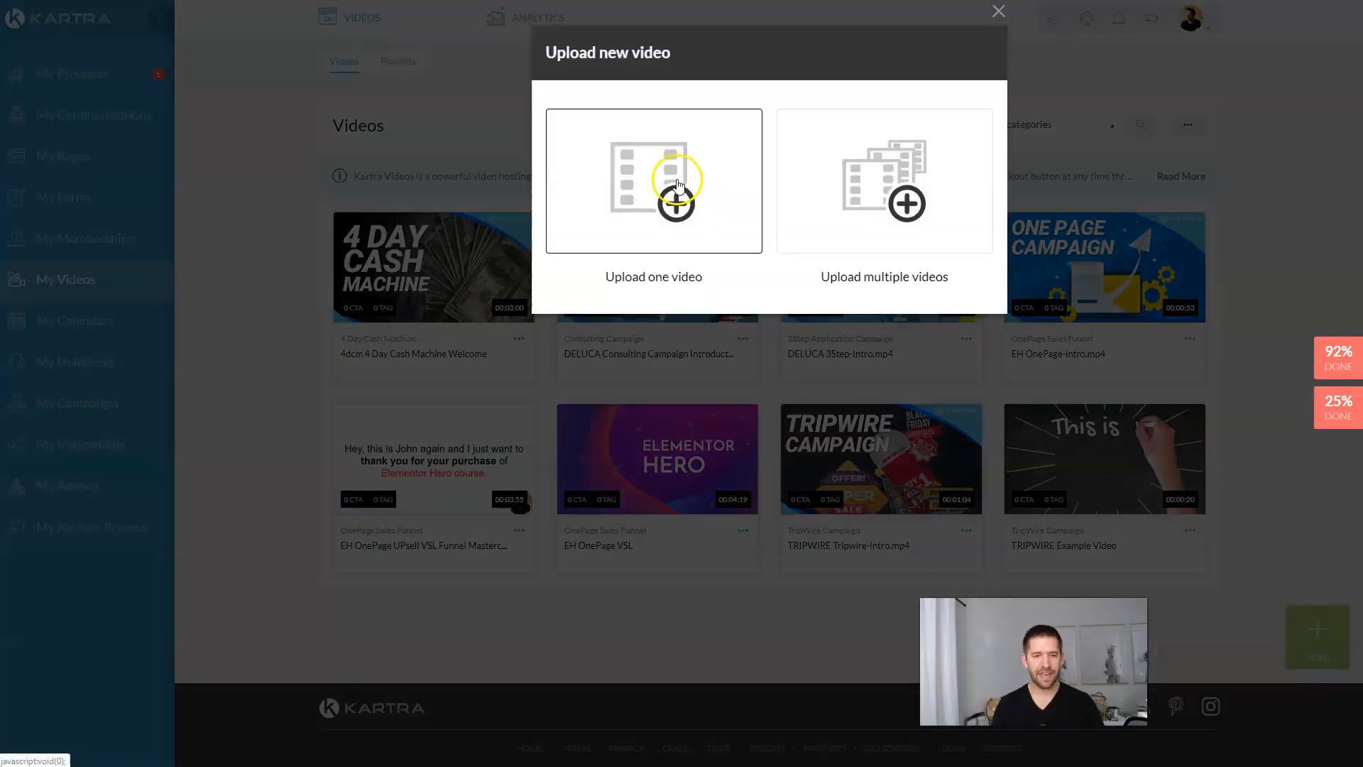
left_click(901, 186)
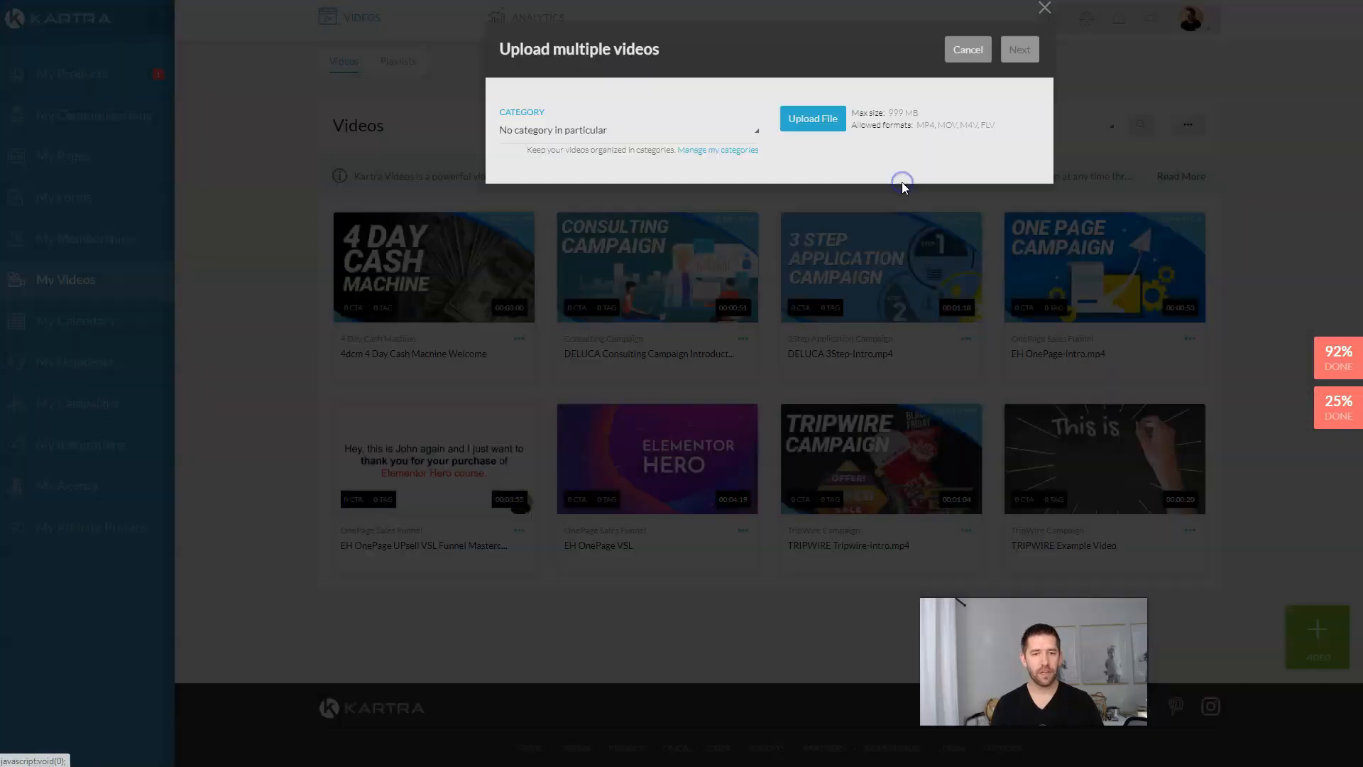
left_click(654, 136)
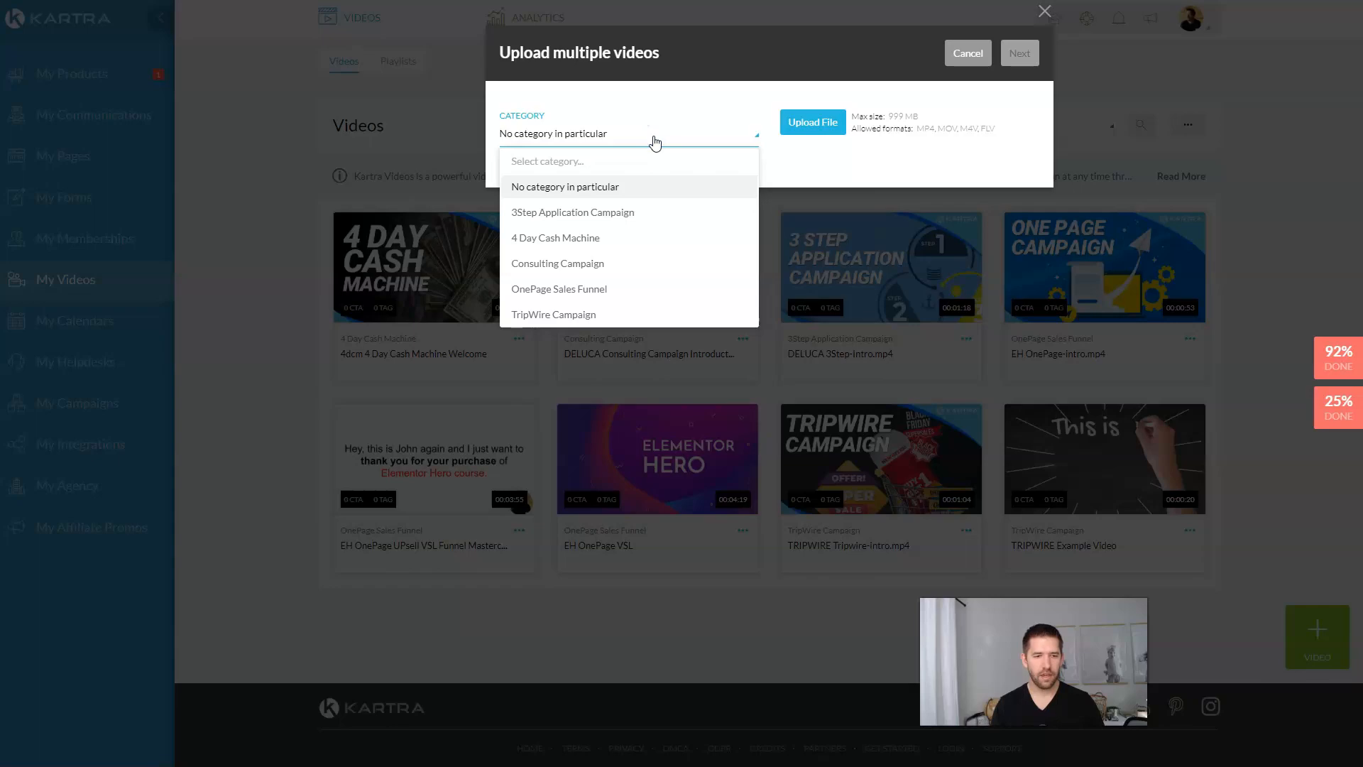
left_click(655, 139)
left_click(708, 156)
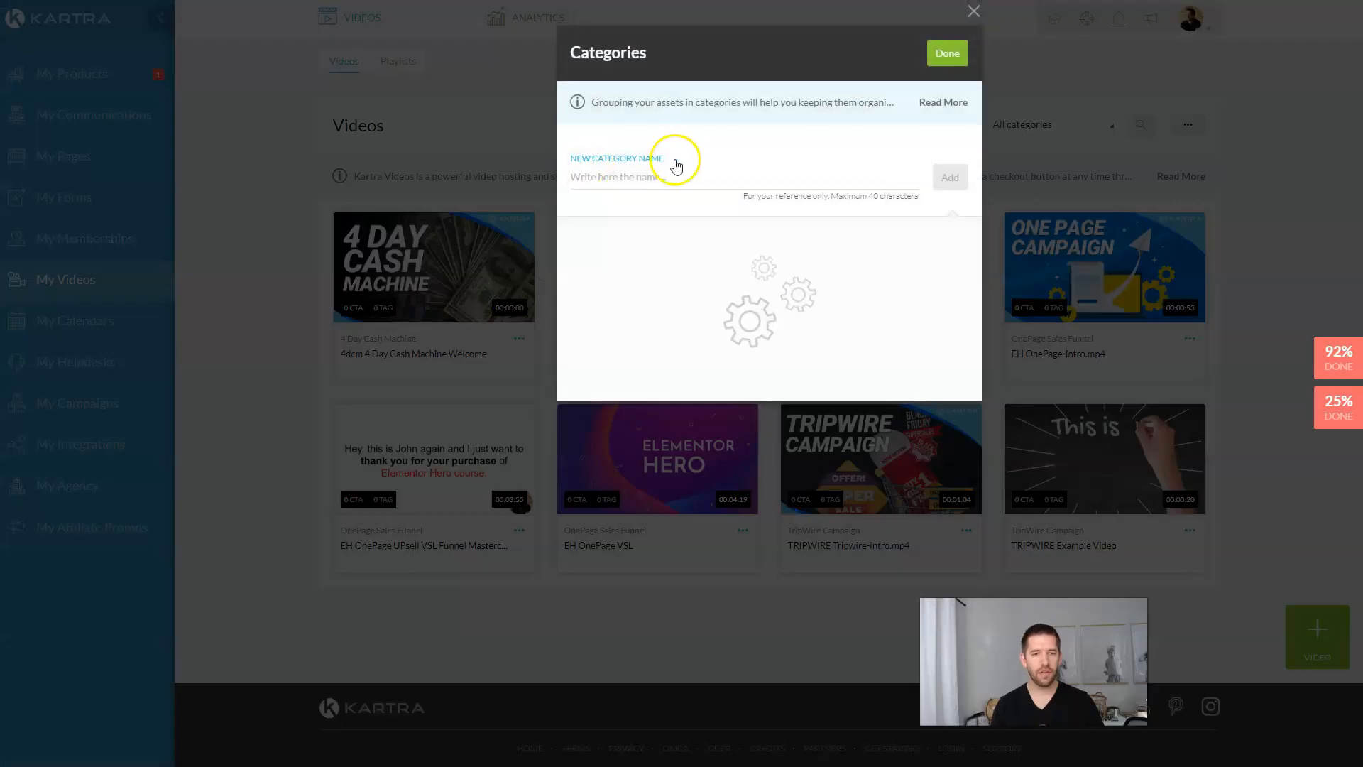
left_click(668, 179)
type("High Ticket Application Funnel")
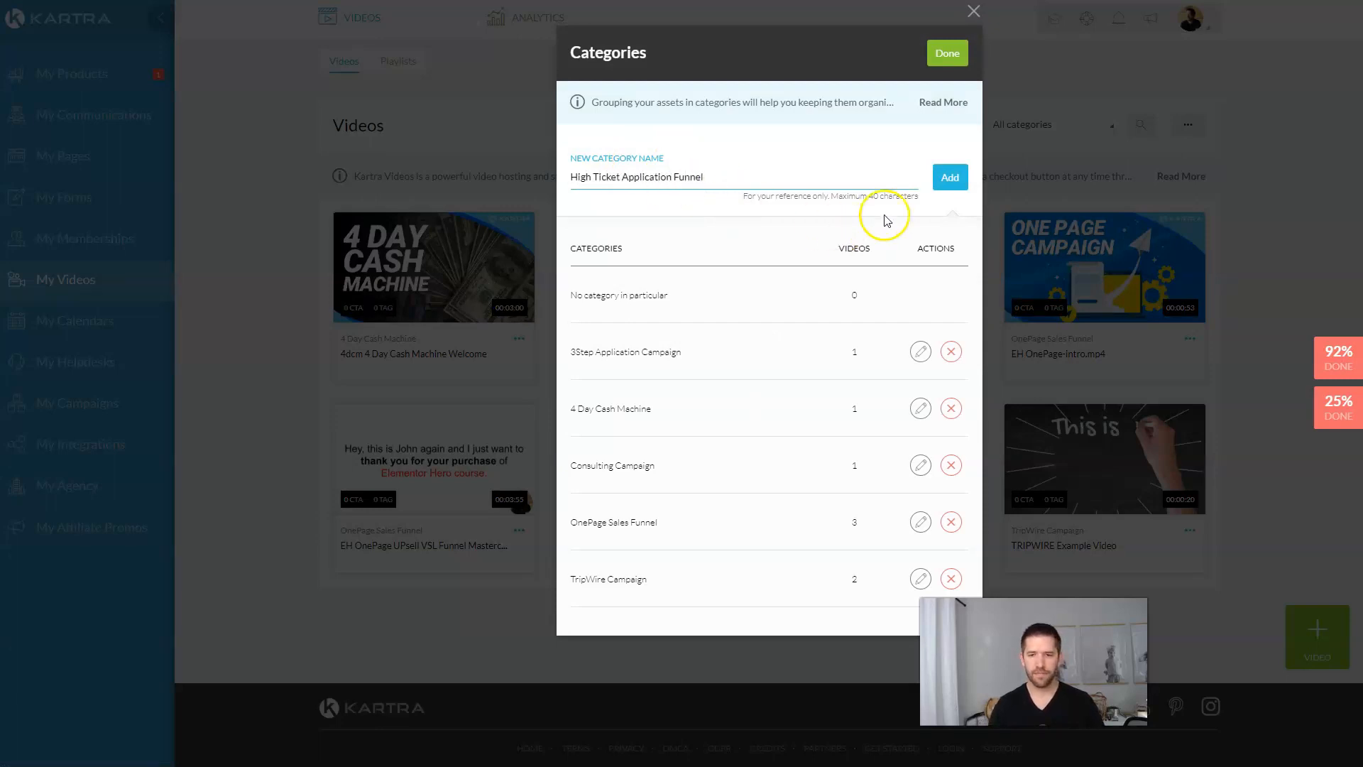
left_click(950, 178)
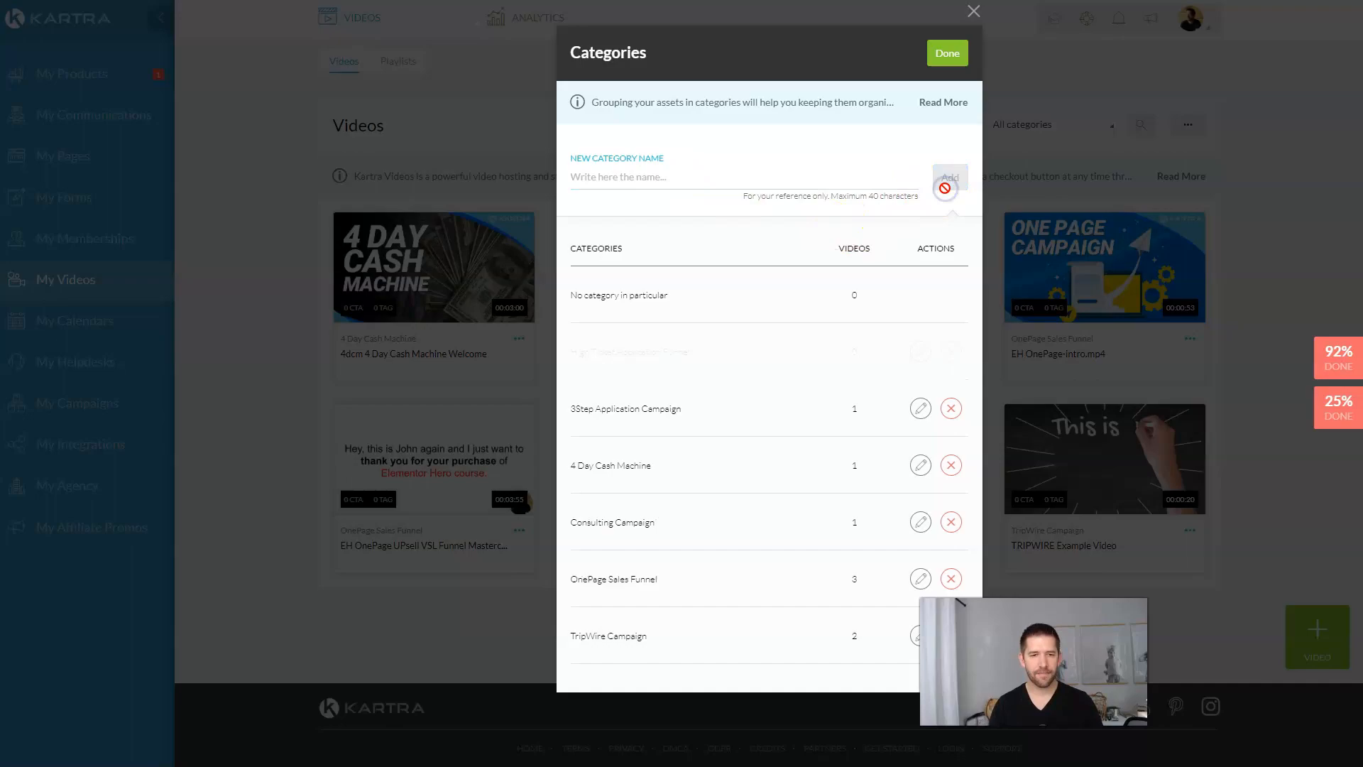
left_click(952, 54)
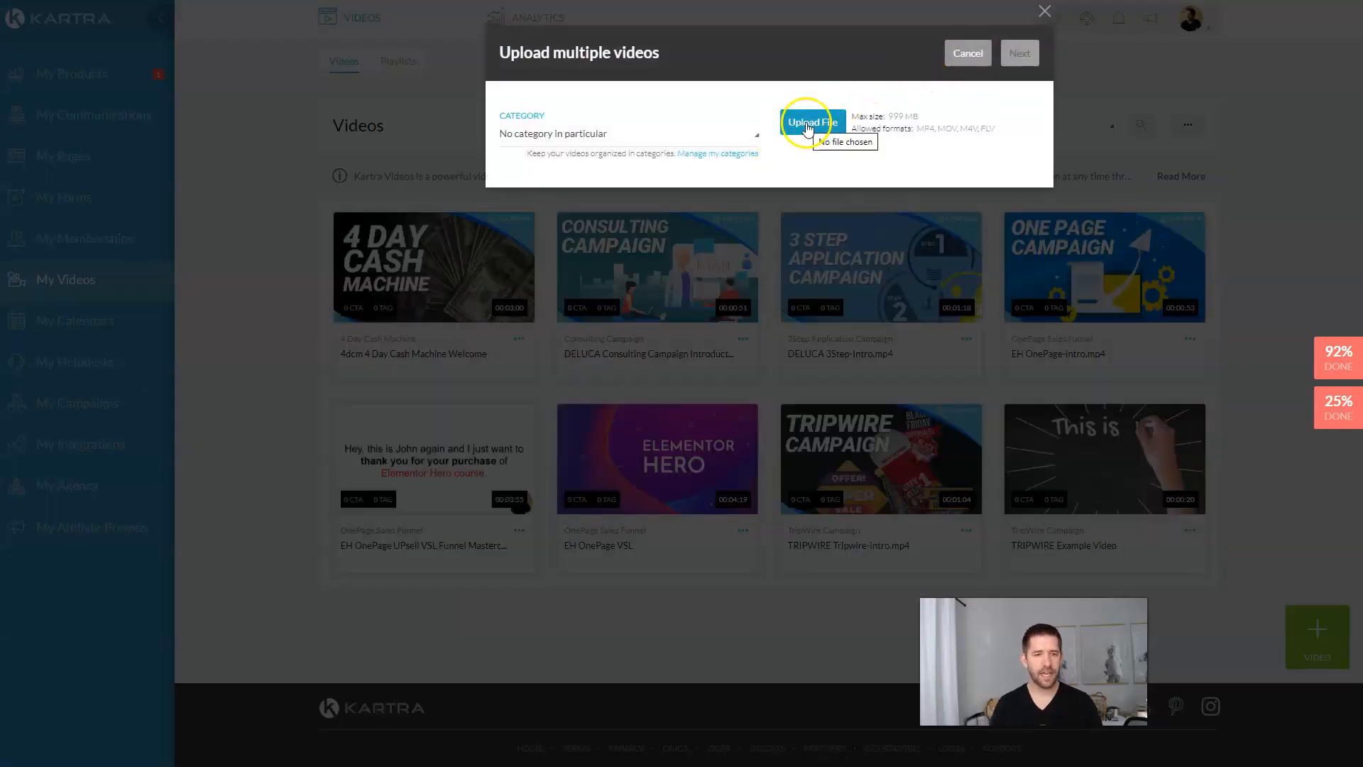
left_click(706, 139)
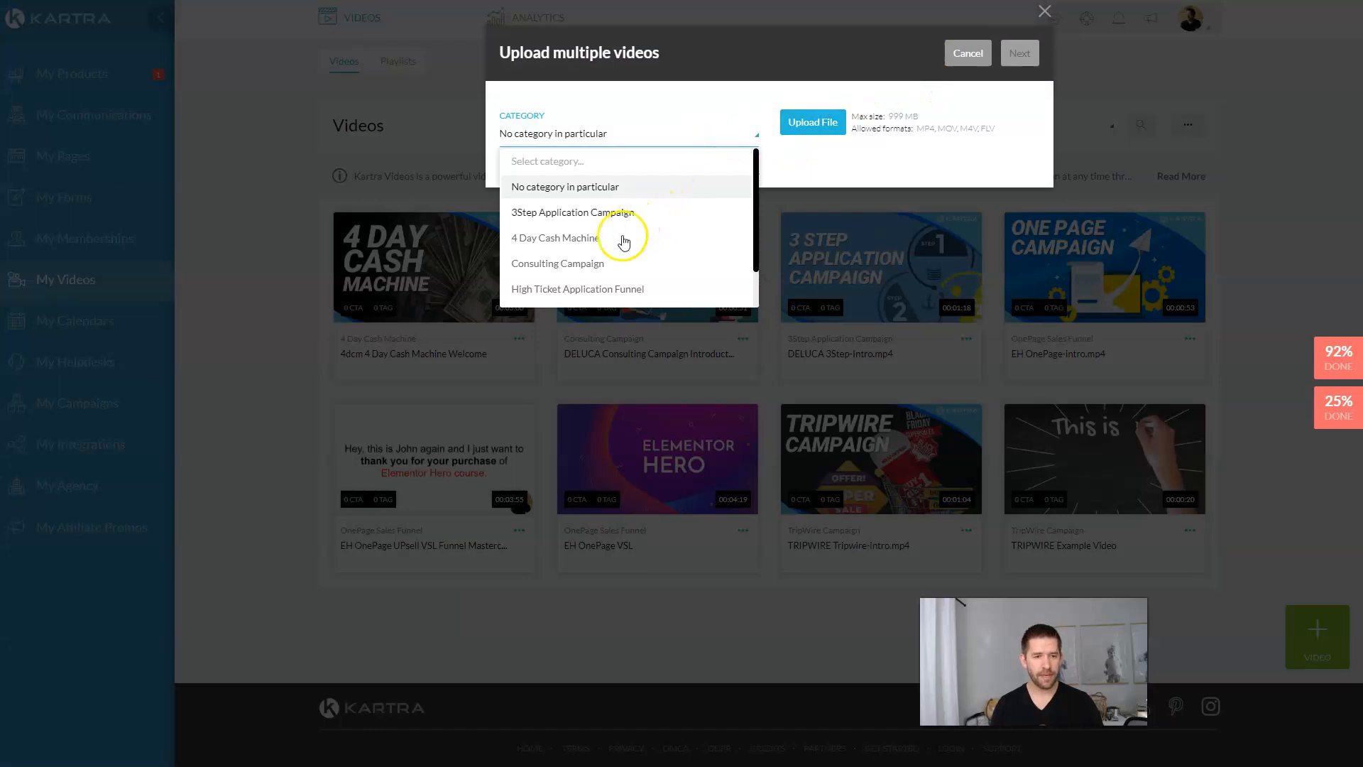
left_click(599, 290)
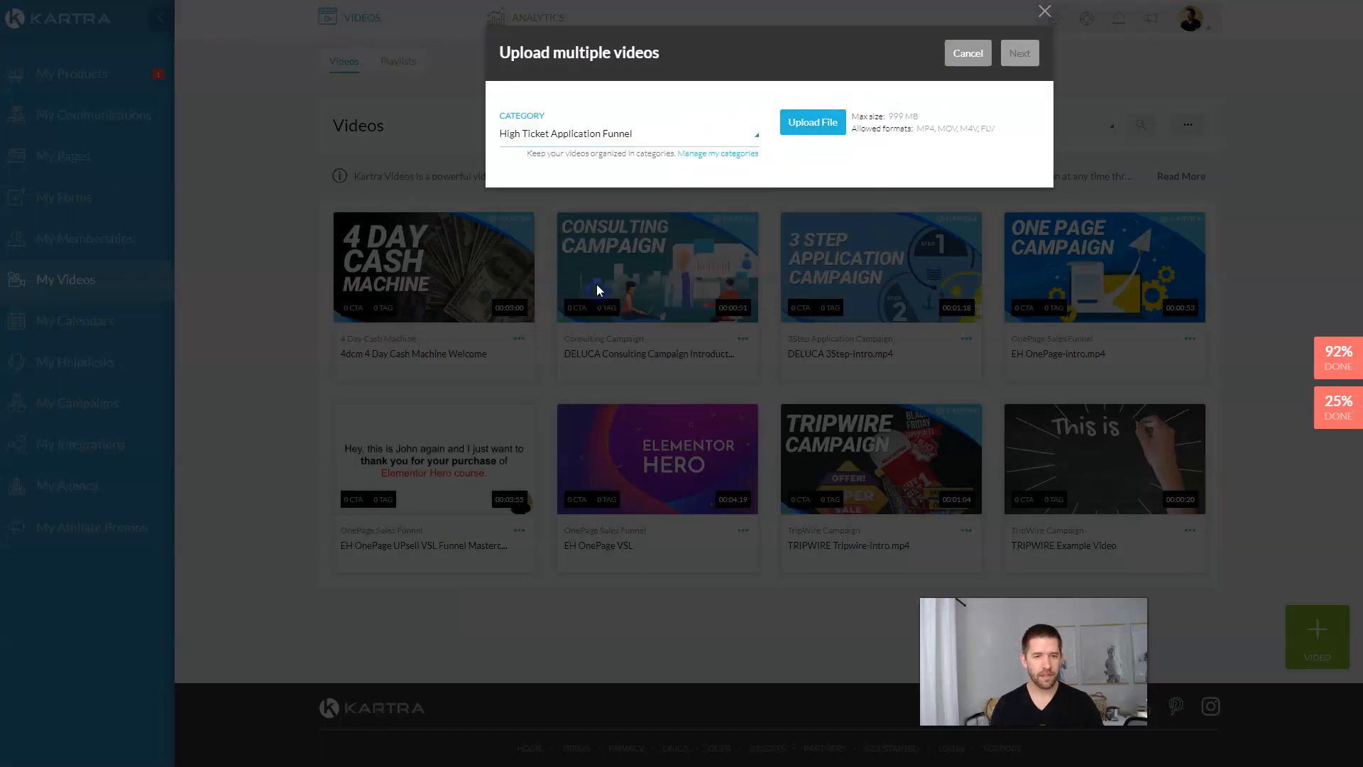
Step: Upload Thank You Page Video.mp4 and Application Page Video Example.mp4 into that category
left_click(807, 128)
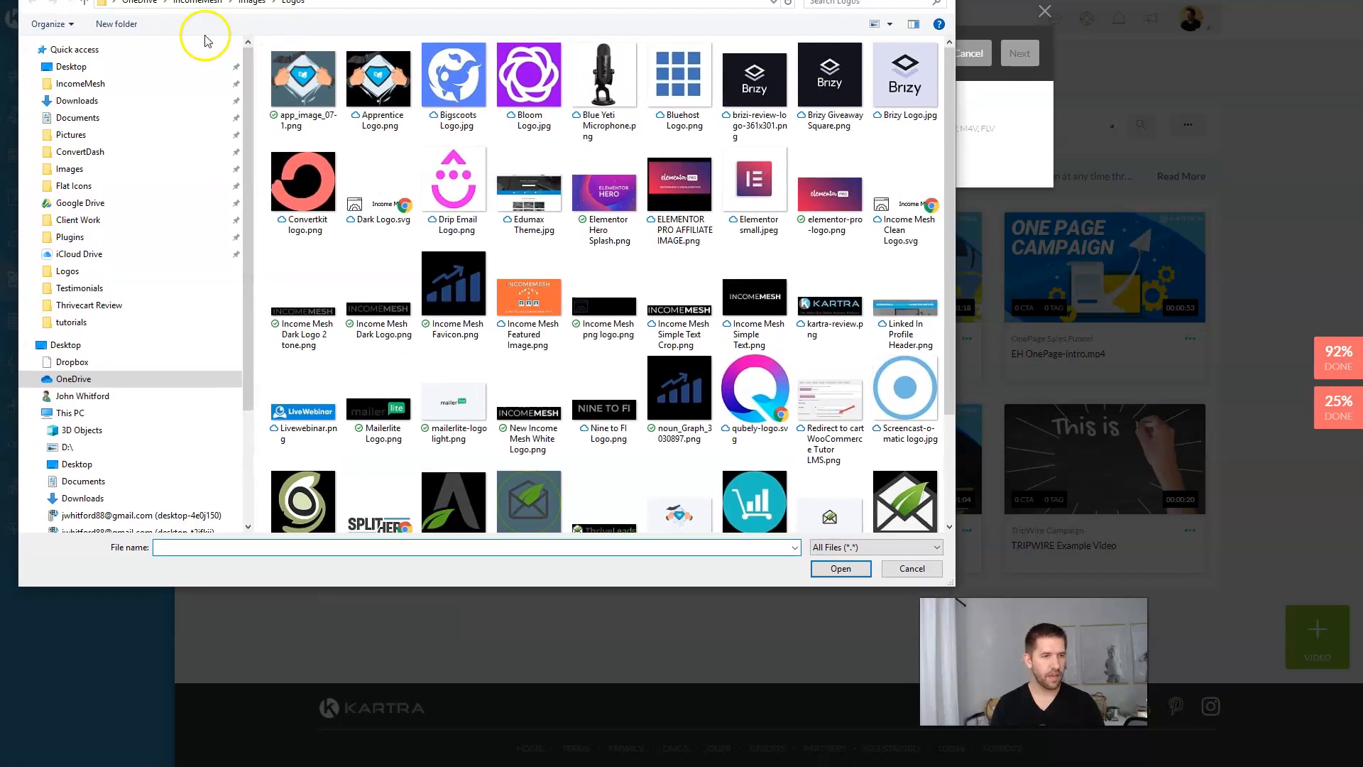
left_click(74, 49)
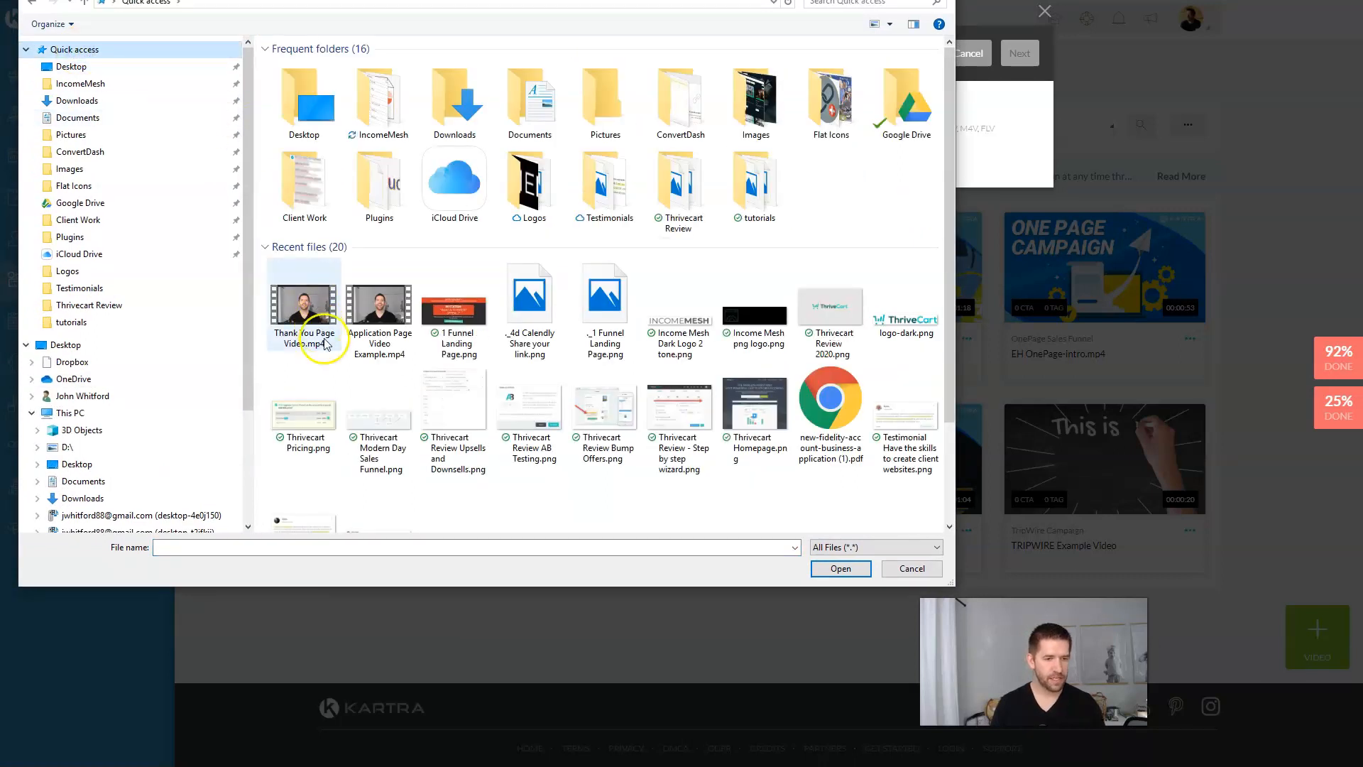
left_click(324, 343)
left_click(379, 320, "shift")
left_click(840, 568)
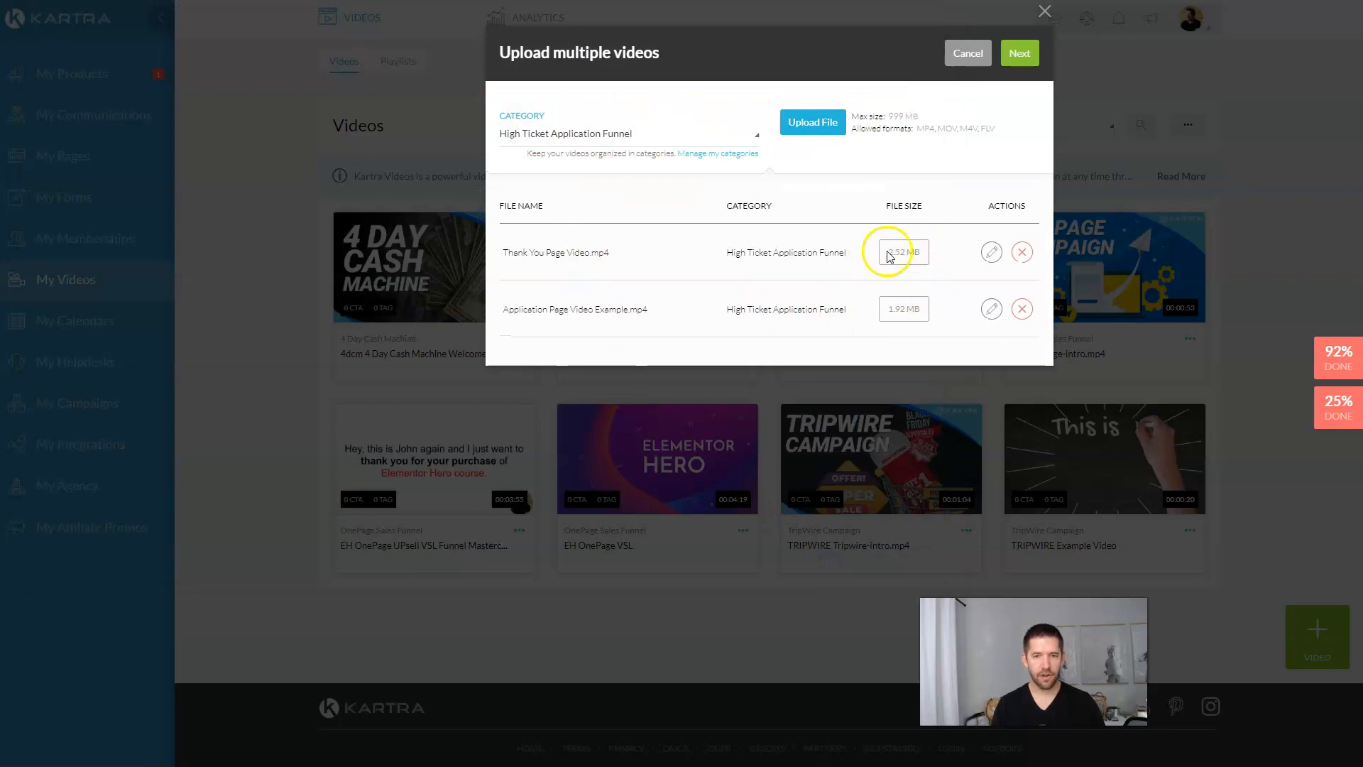
left_click(1020, 57)
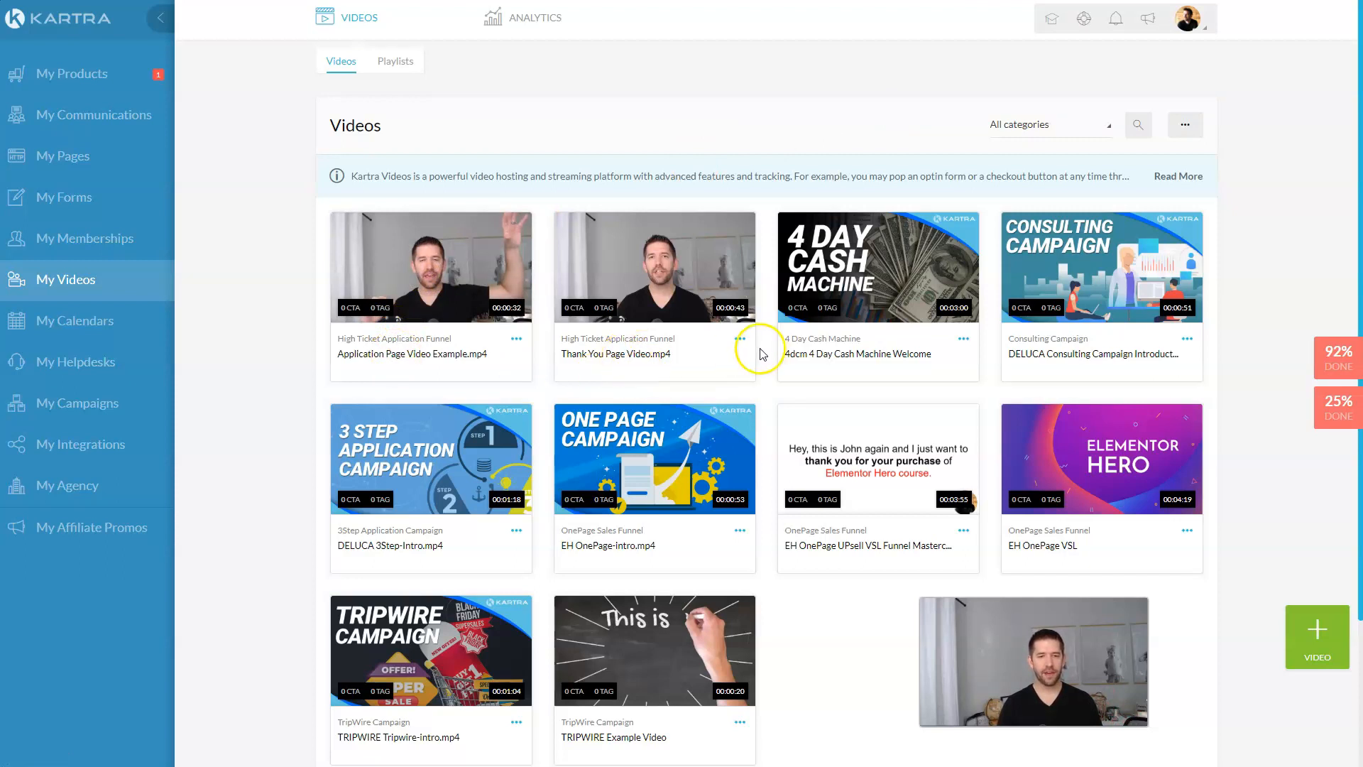
Step: Open the Thank You Page Video's configuration and look through its display and player settings
left_click(740, 338)
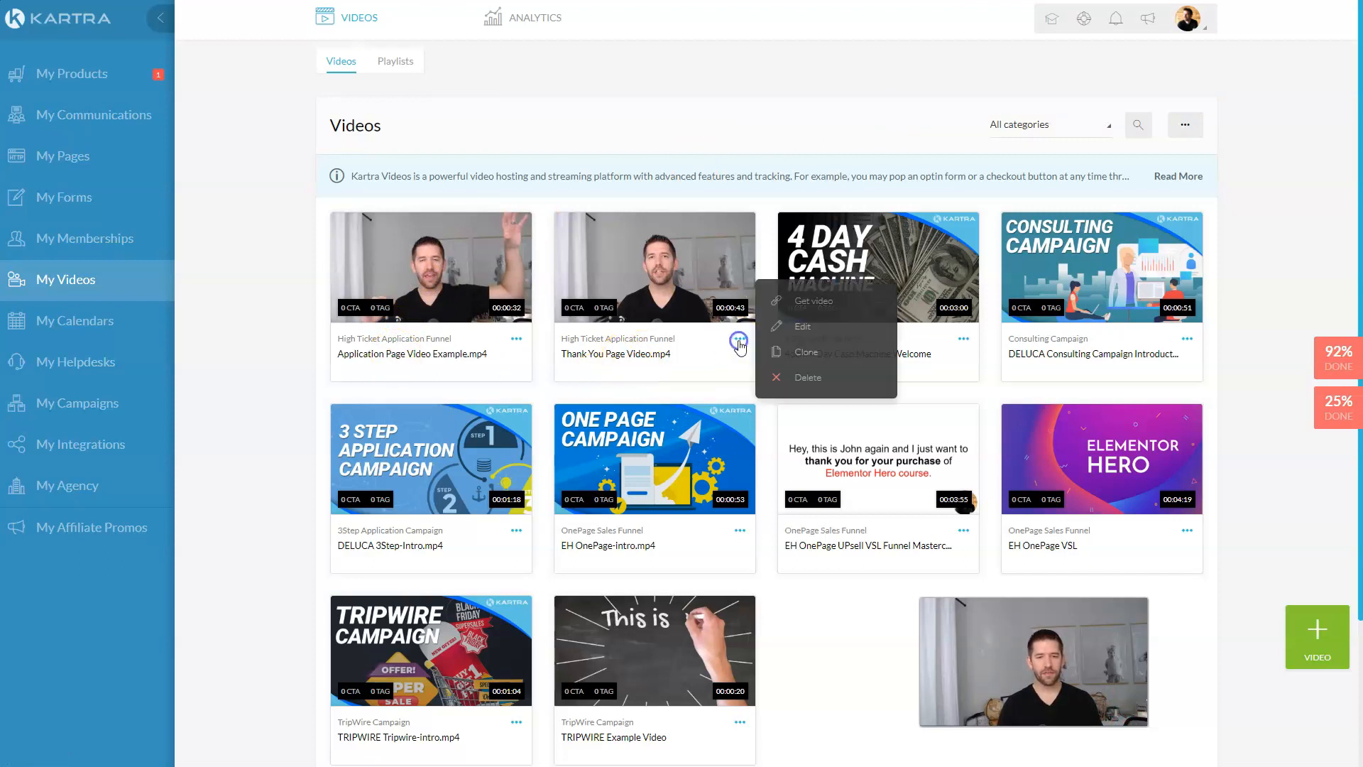
left_click(795, 333)
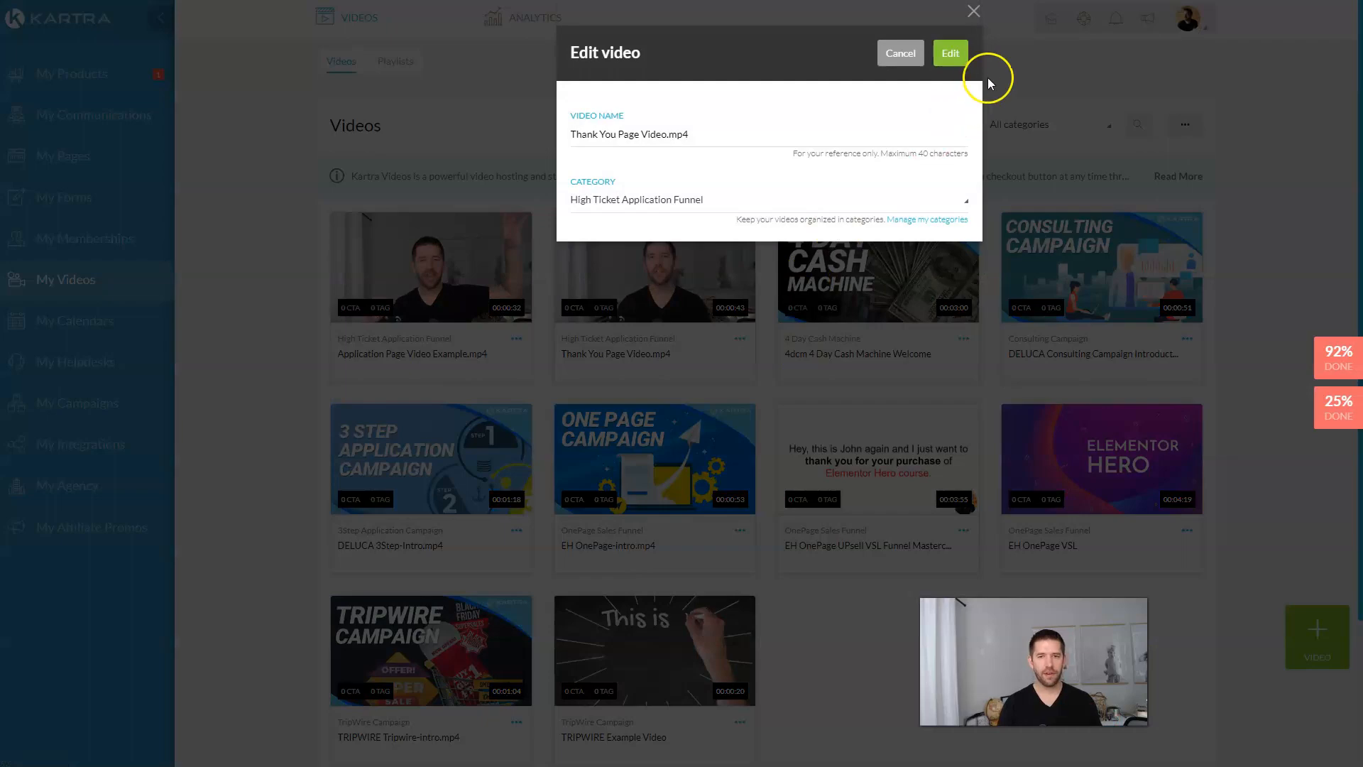
left_click(950, 54)
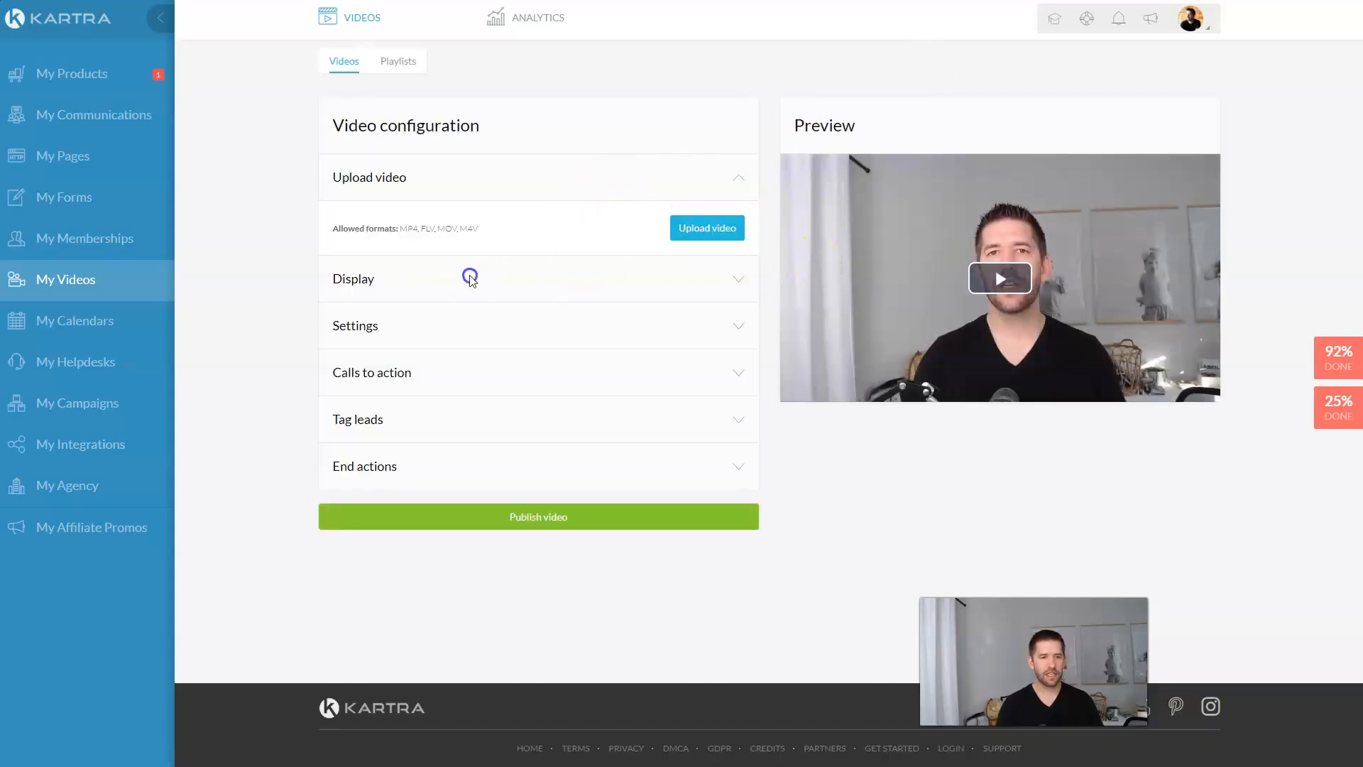
left_click(728, 287)
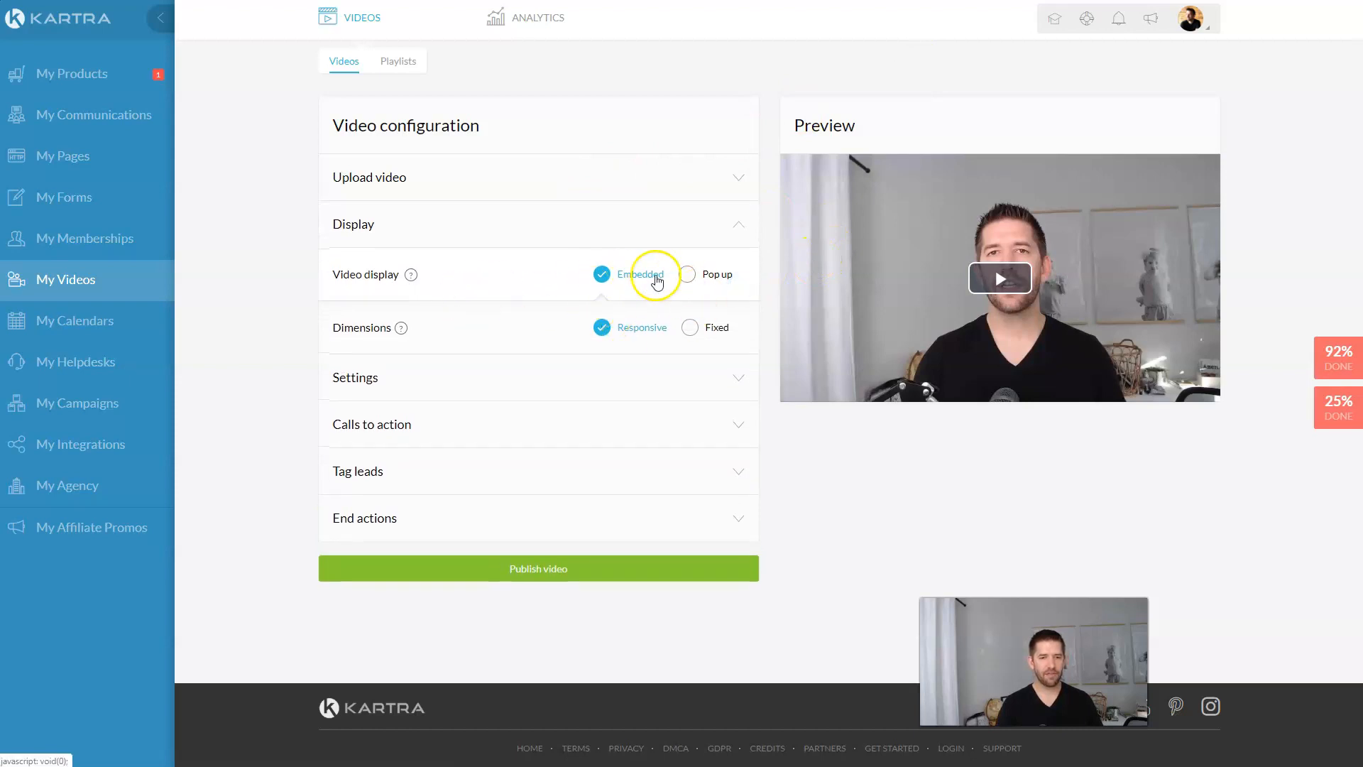
left_click(741, 372)
scroll(616, 337, "down", 3)
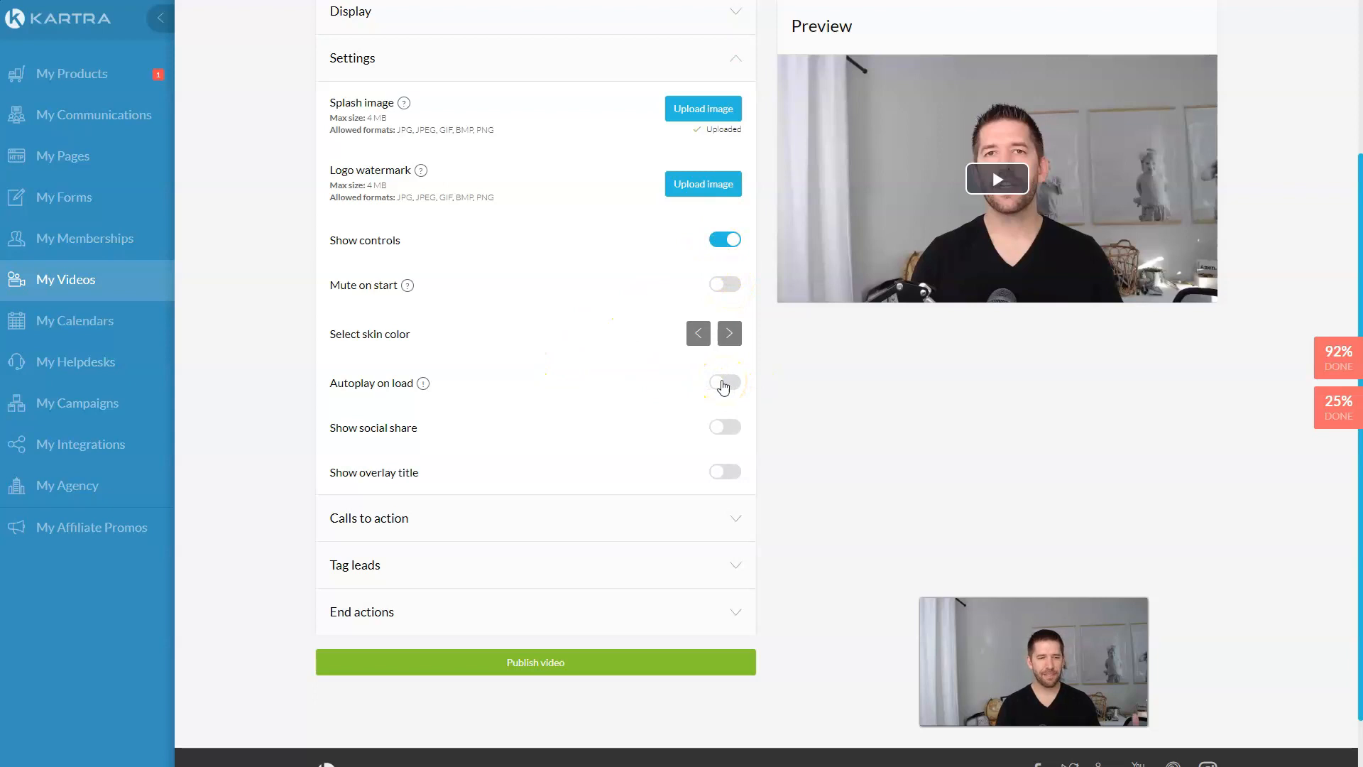
Step: Start a new call to action but cancel it, then expand the Tag leads section
left_click(736, 519)
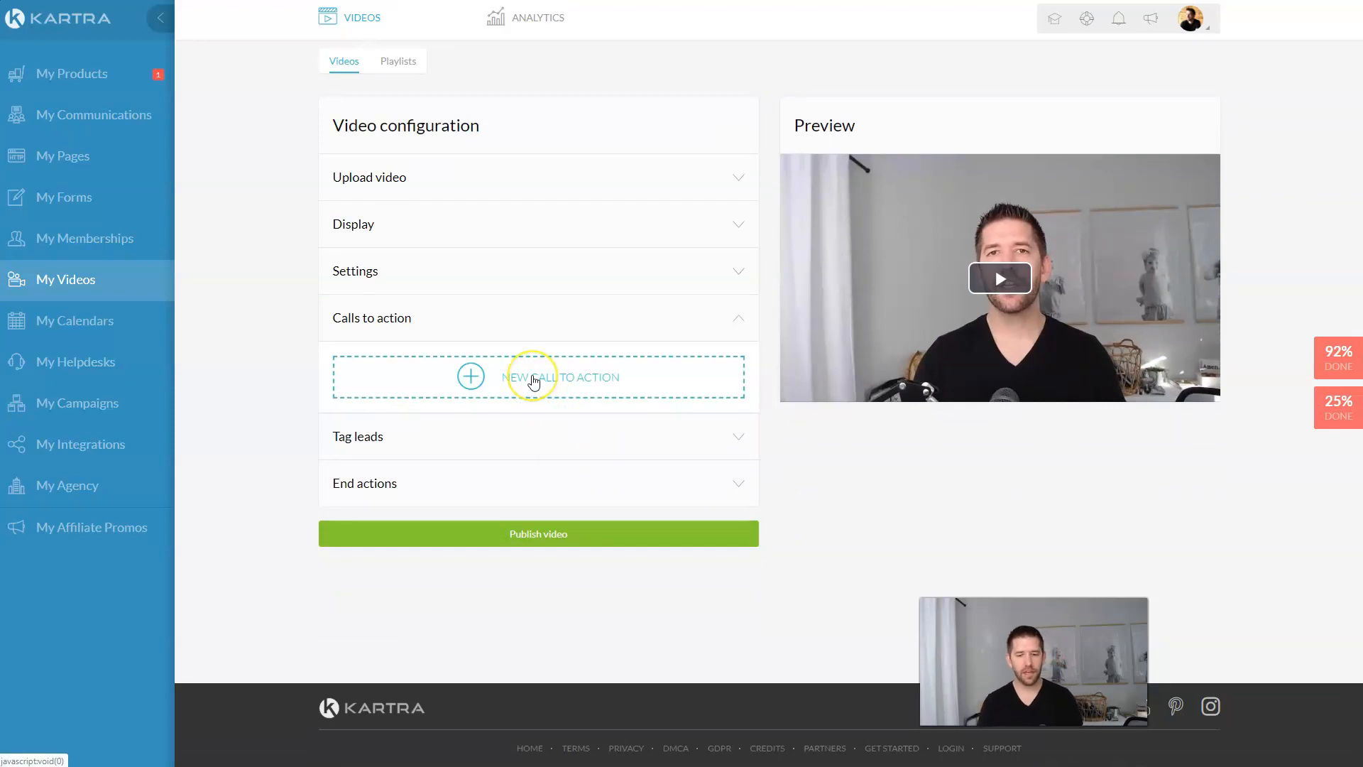
left_click(527, 378)
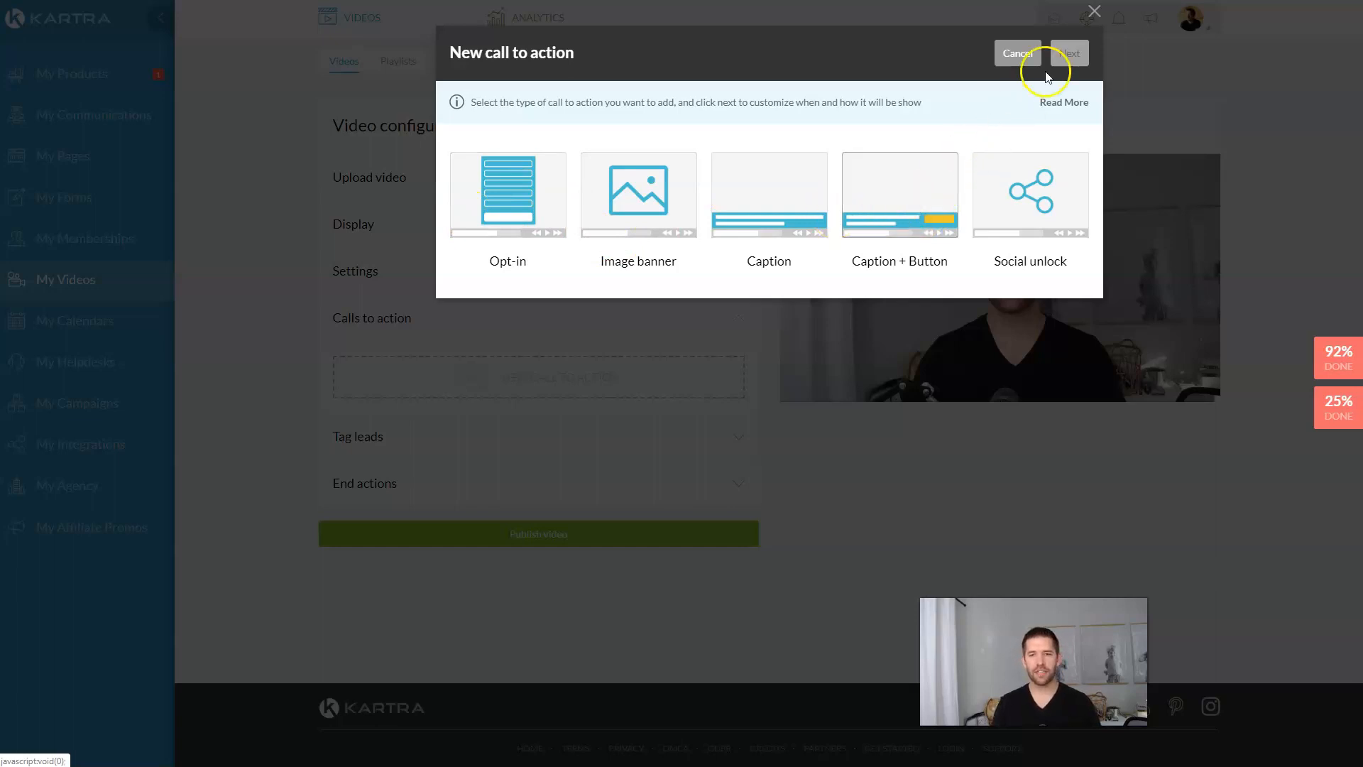
left_click(1097, 13)
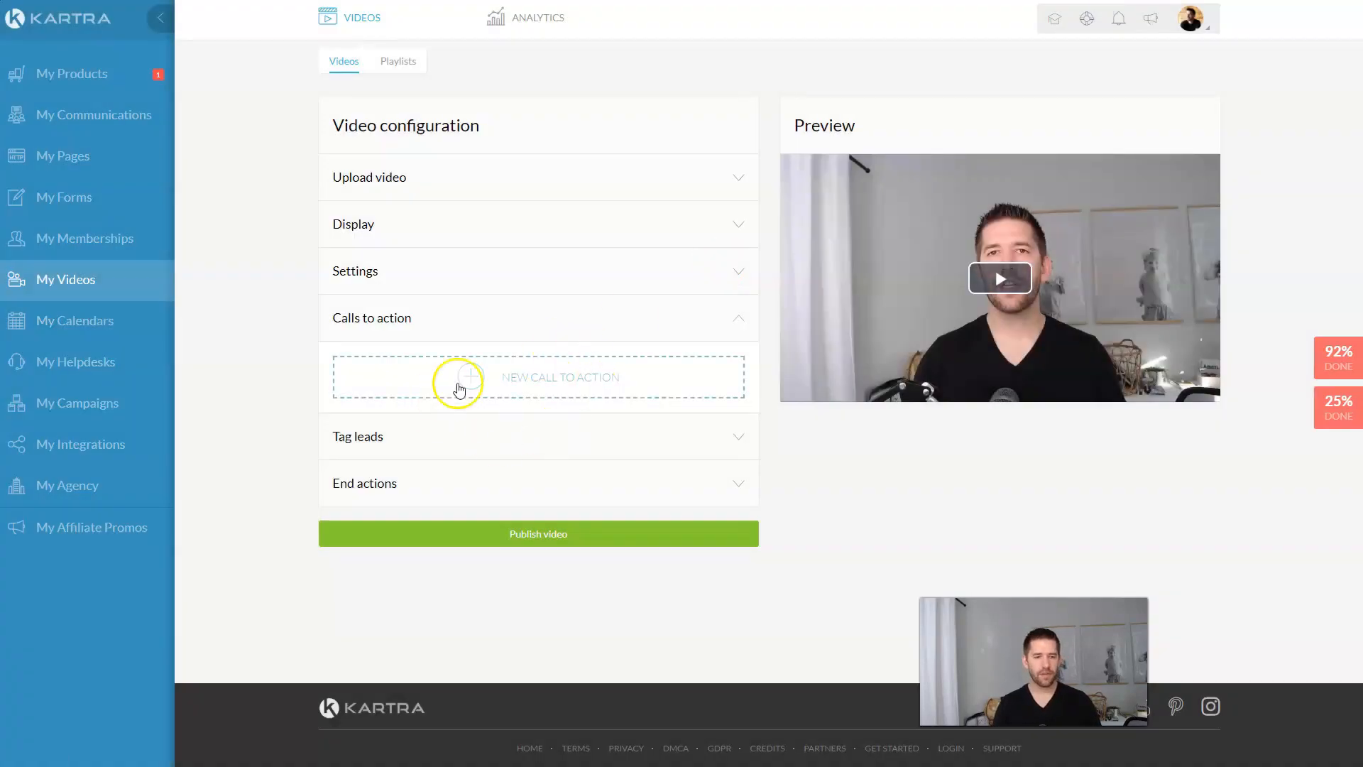
left_click(714, 434)
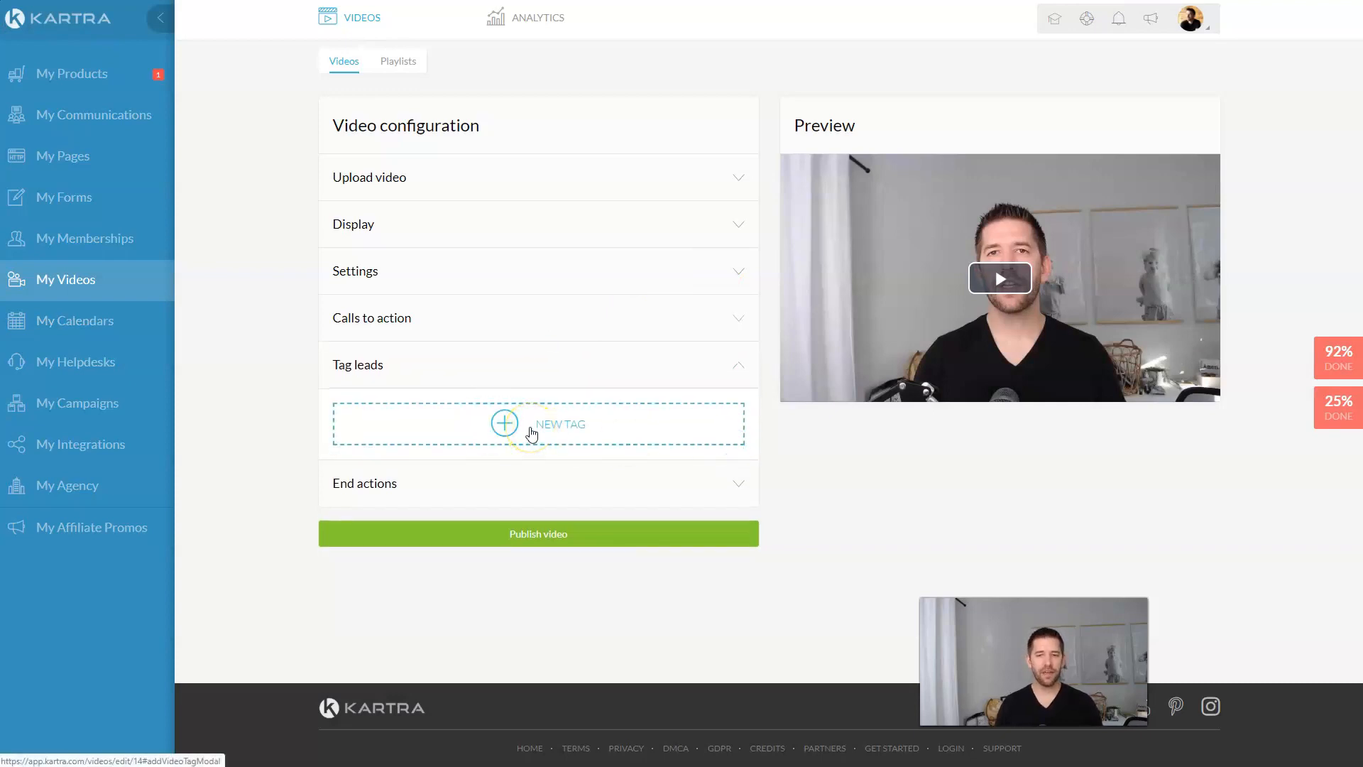
Step: Set a 15-second tag trigger and create the Viewed 15s TY Video tag in a new category
left_click(531, 430)
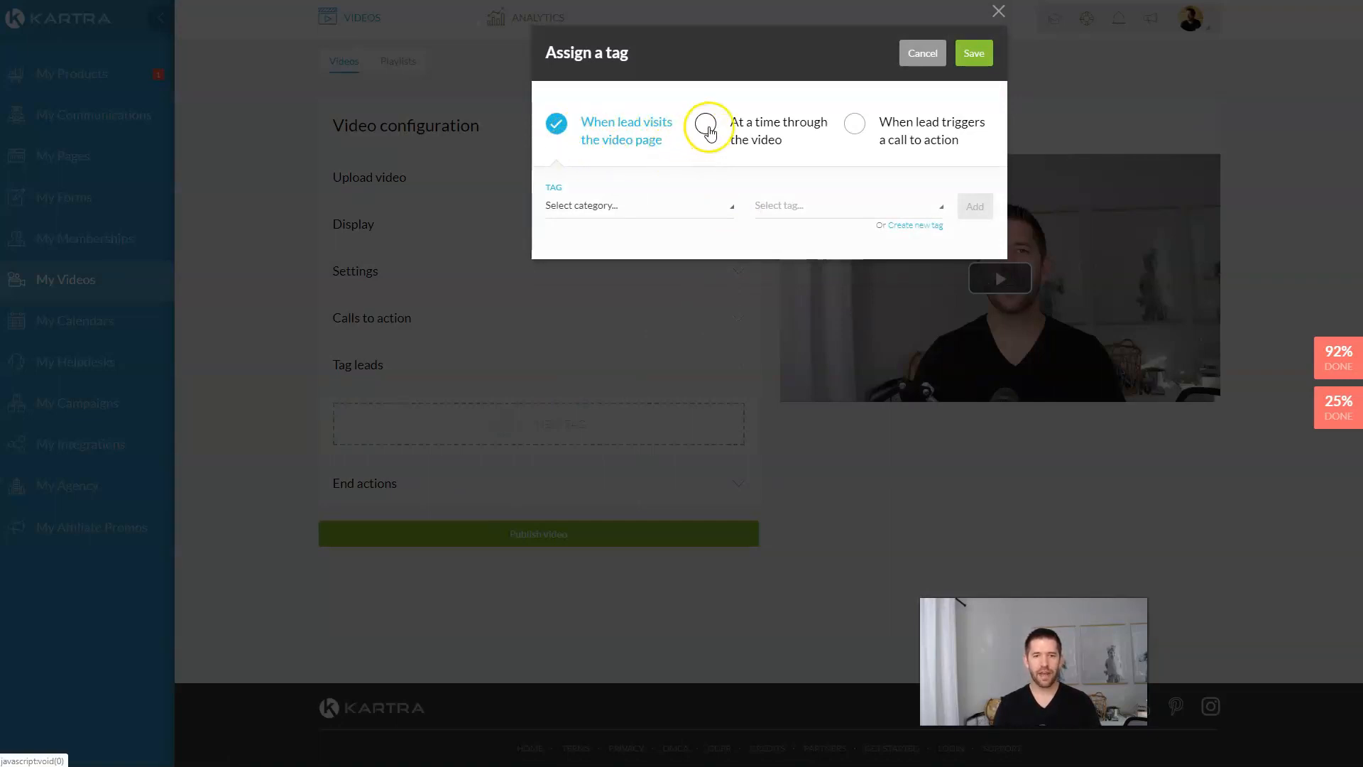
left_click(705, 125)
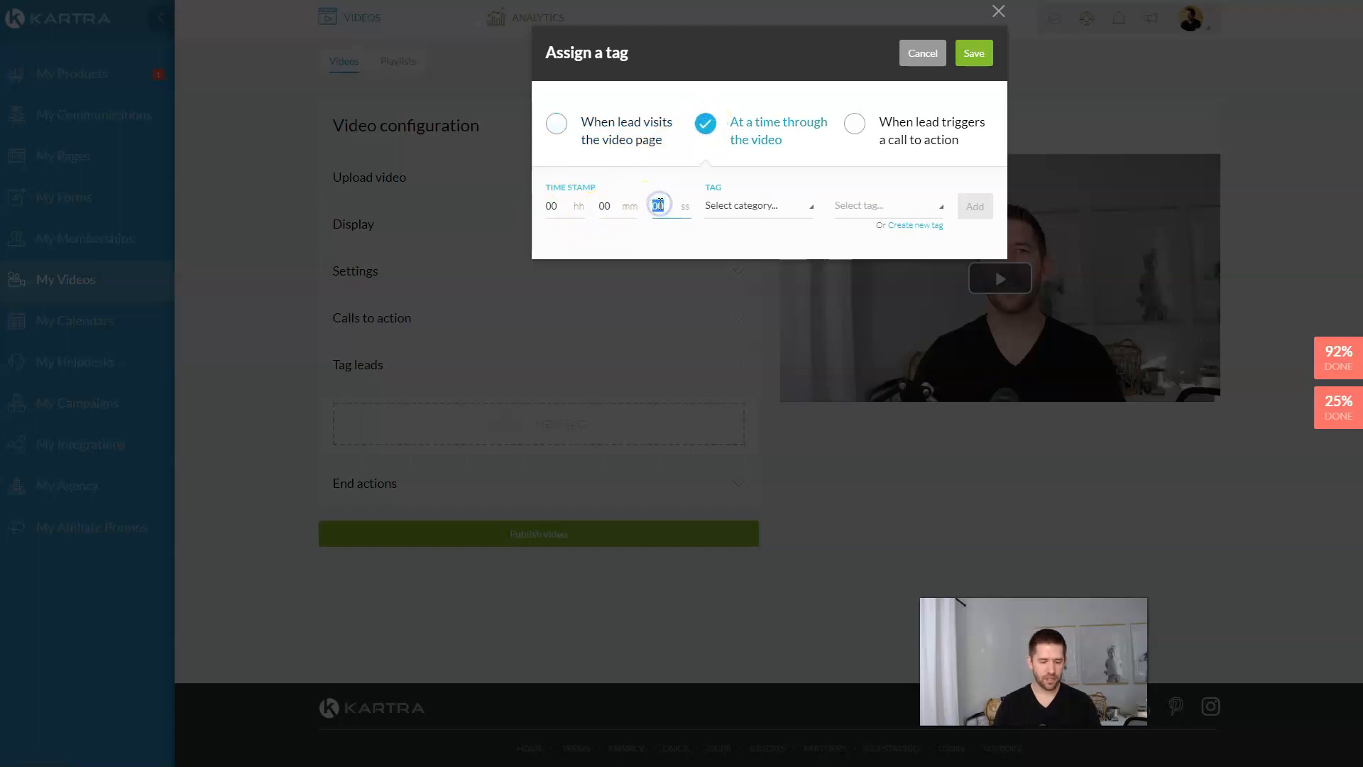
left_click(665, 232)
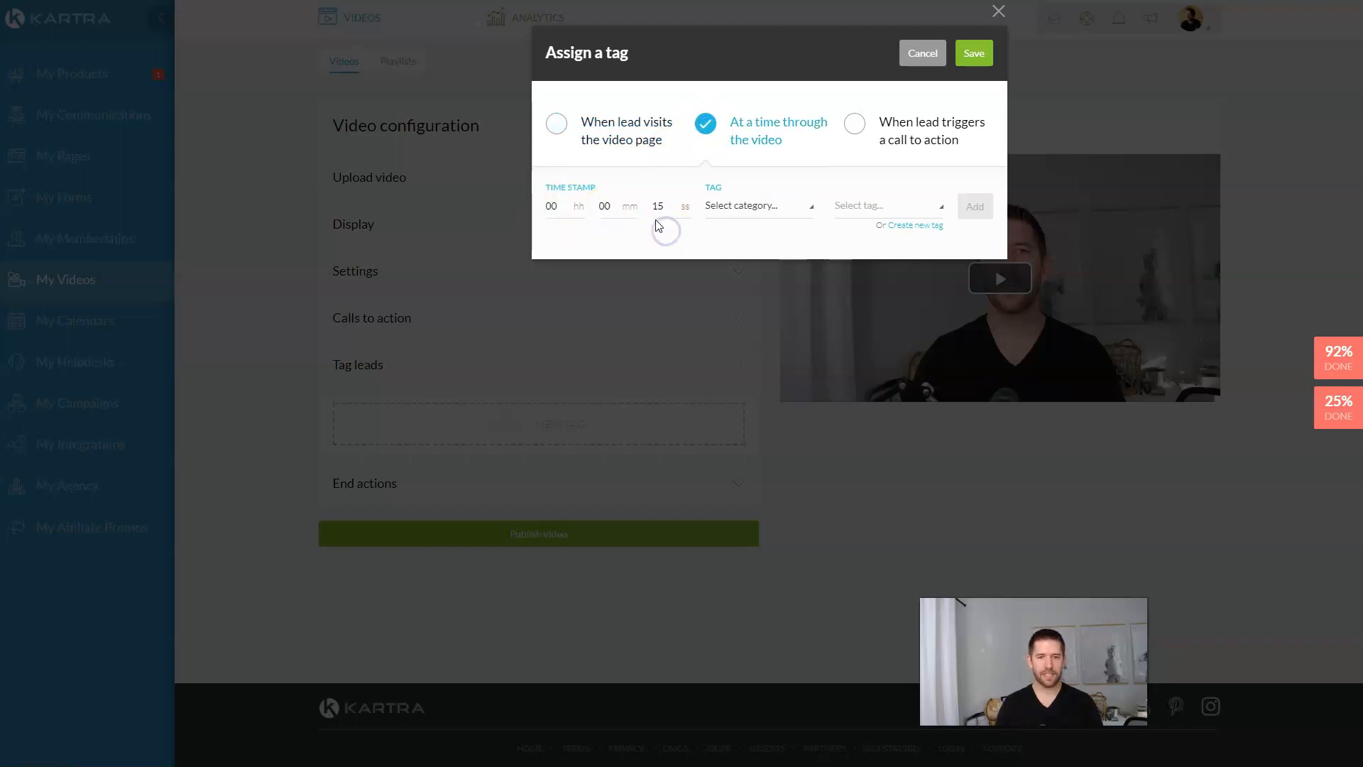
left_click(919, 227)
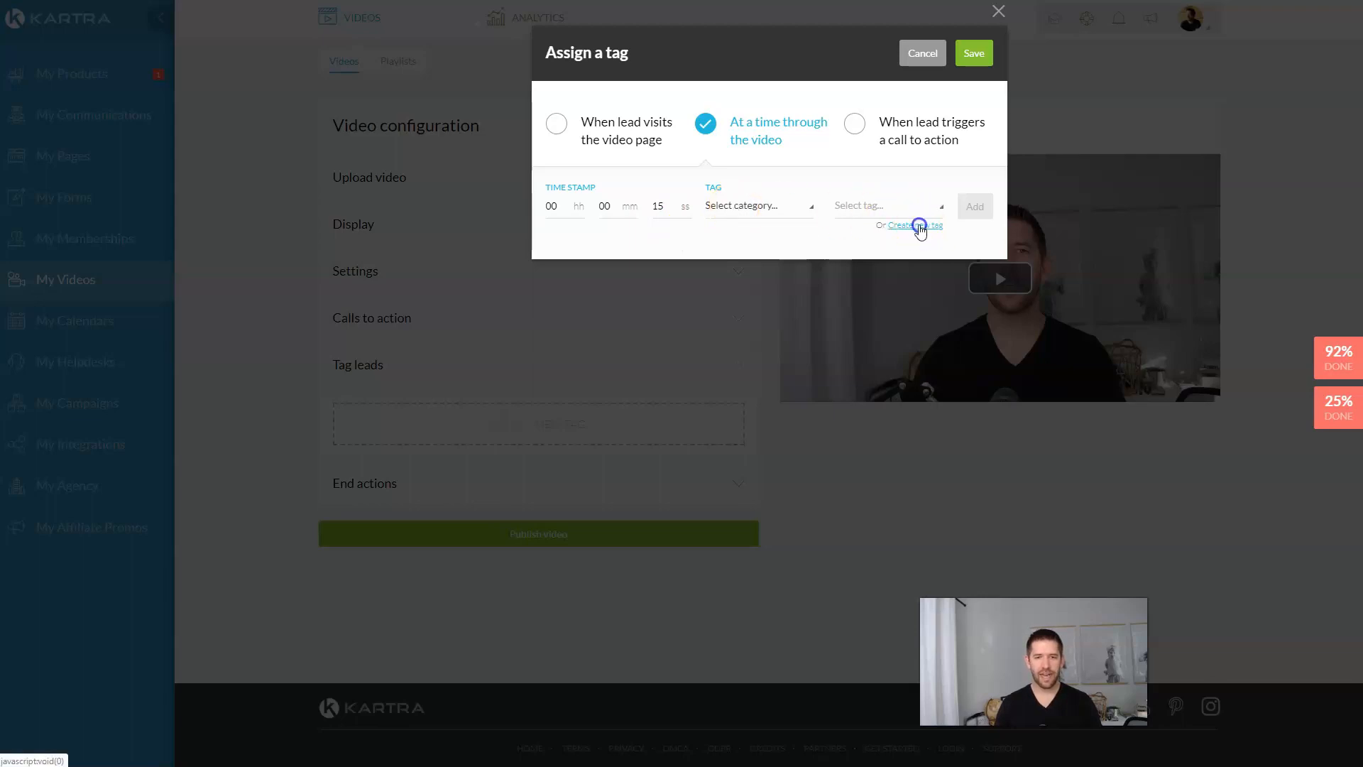
left_click(639, 140)
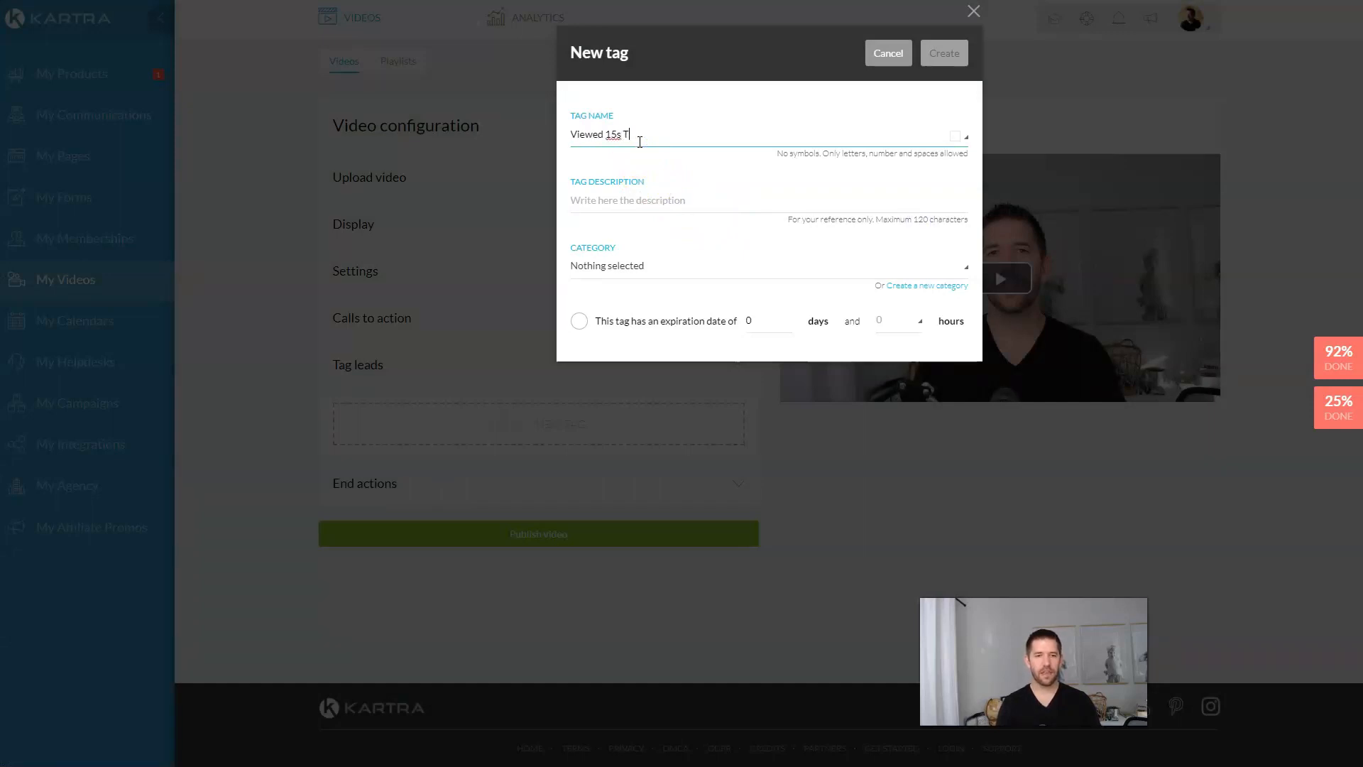
left_click(615, 200)
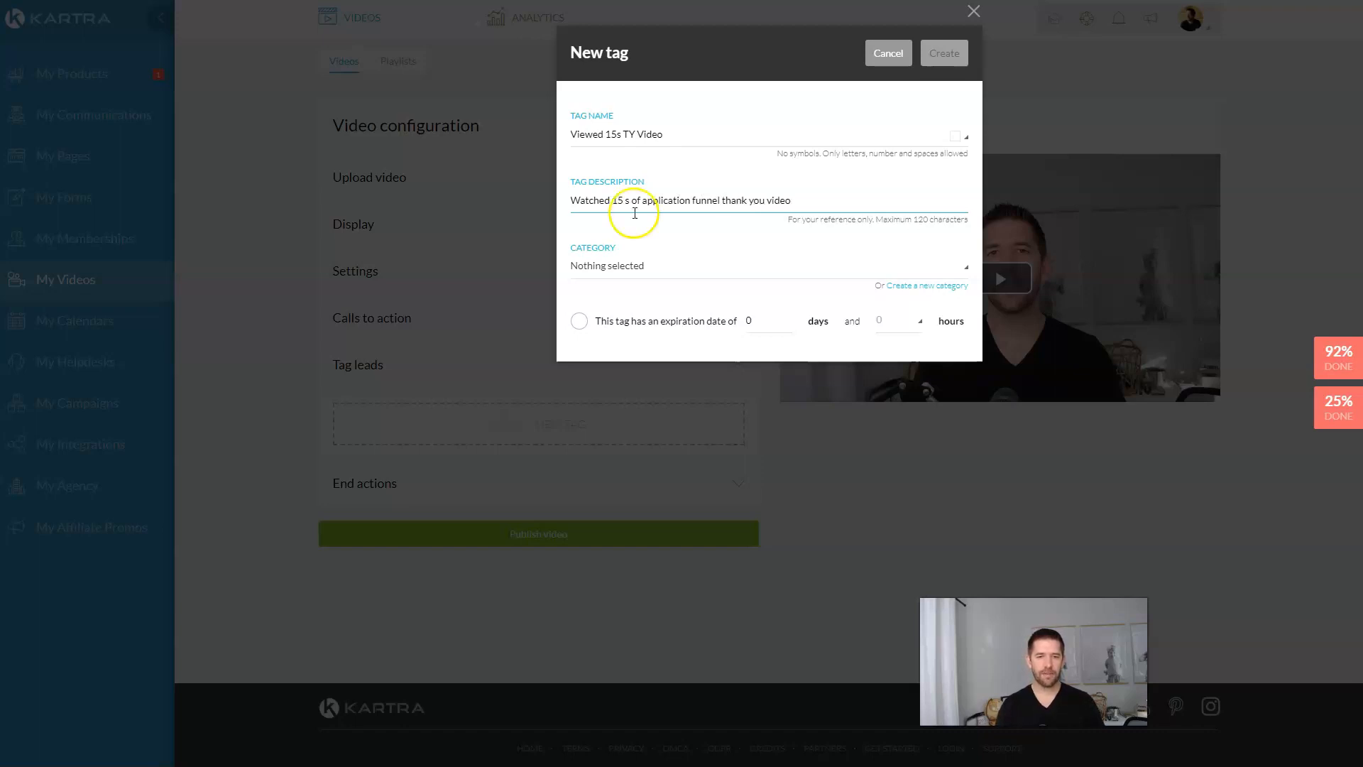
left_click(913, 286)
left_click(773, 334)
type("High Ticket Application Funnel")
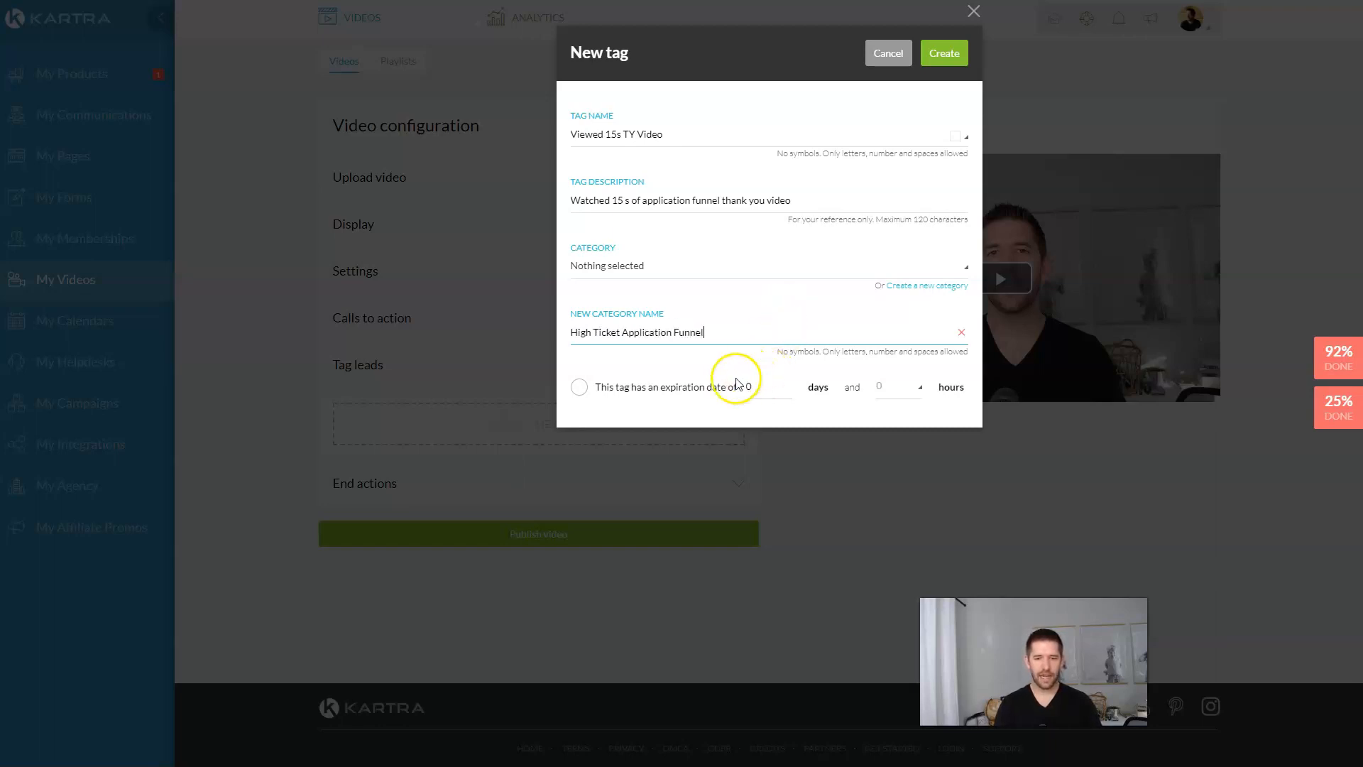
left_click(948, 56)
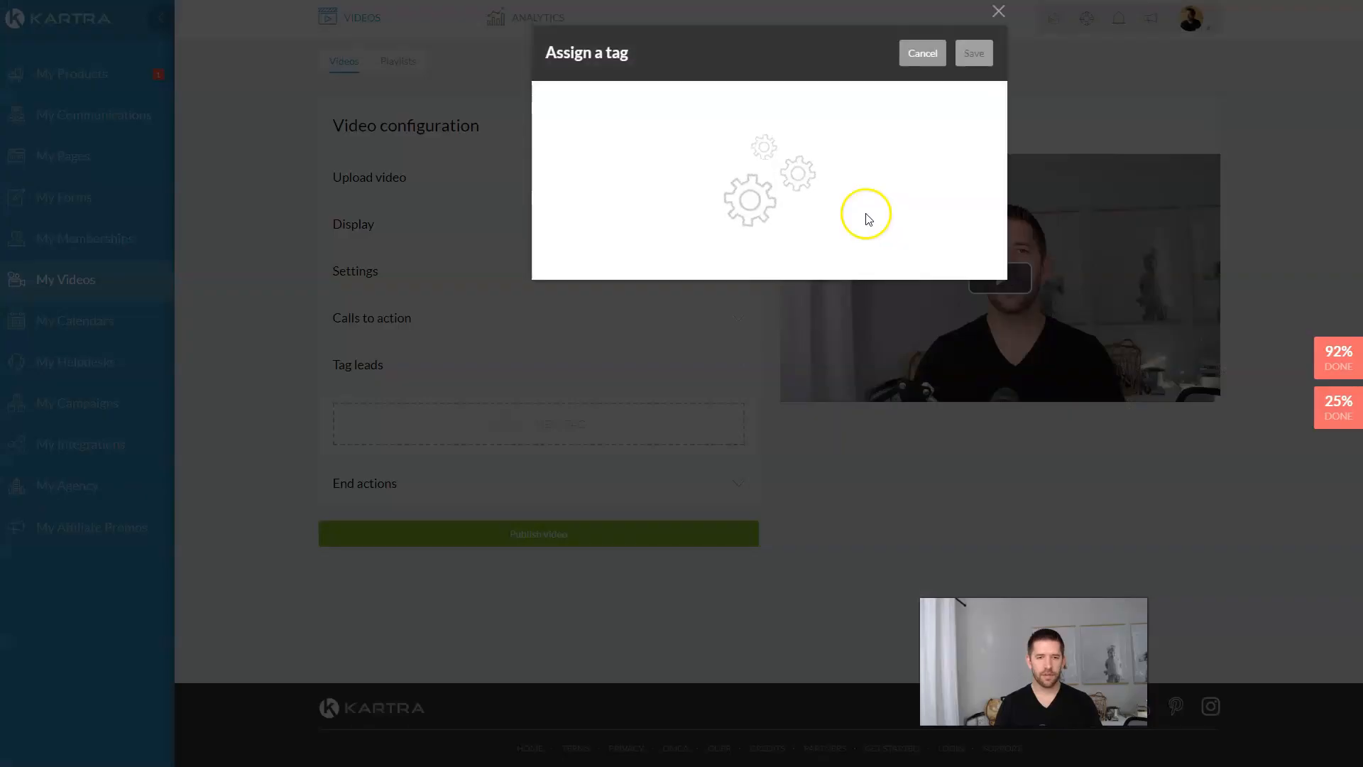
Step: Add the 00:00:15 tag, save it, and publish the Thank You Page Video
left_click(967, 207)
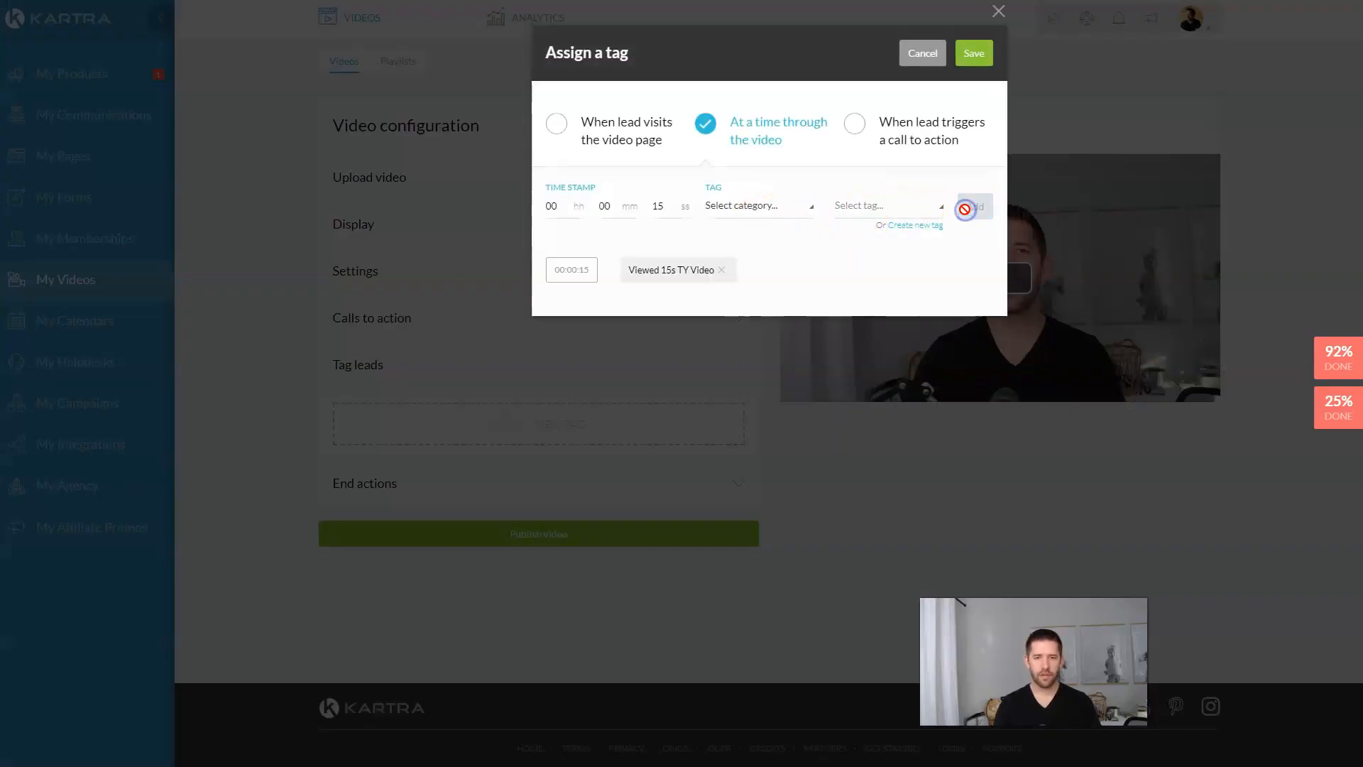
left_click(967, 60)
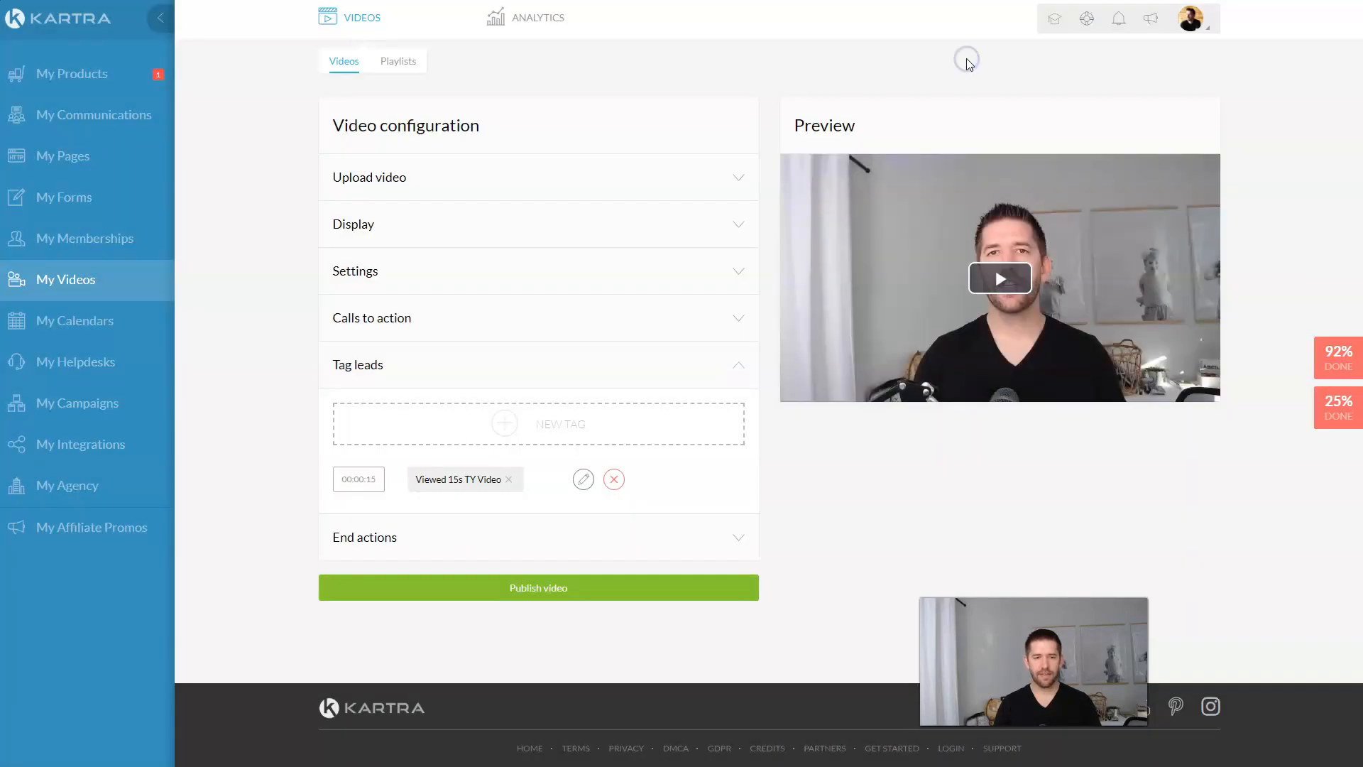
left_click(738, 543)
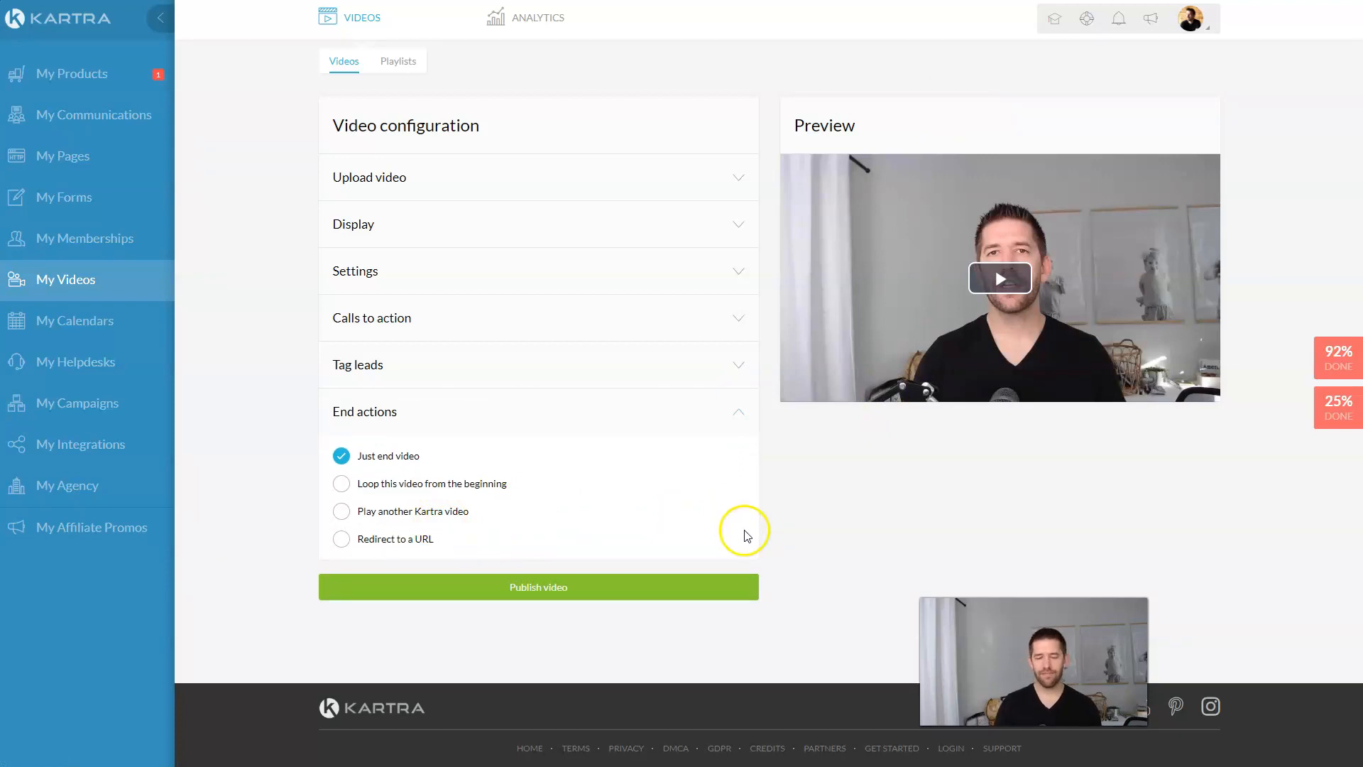
left_click(538, 589)
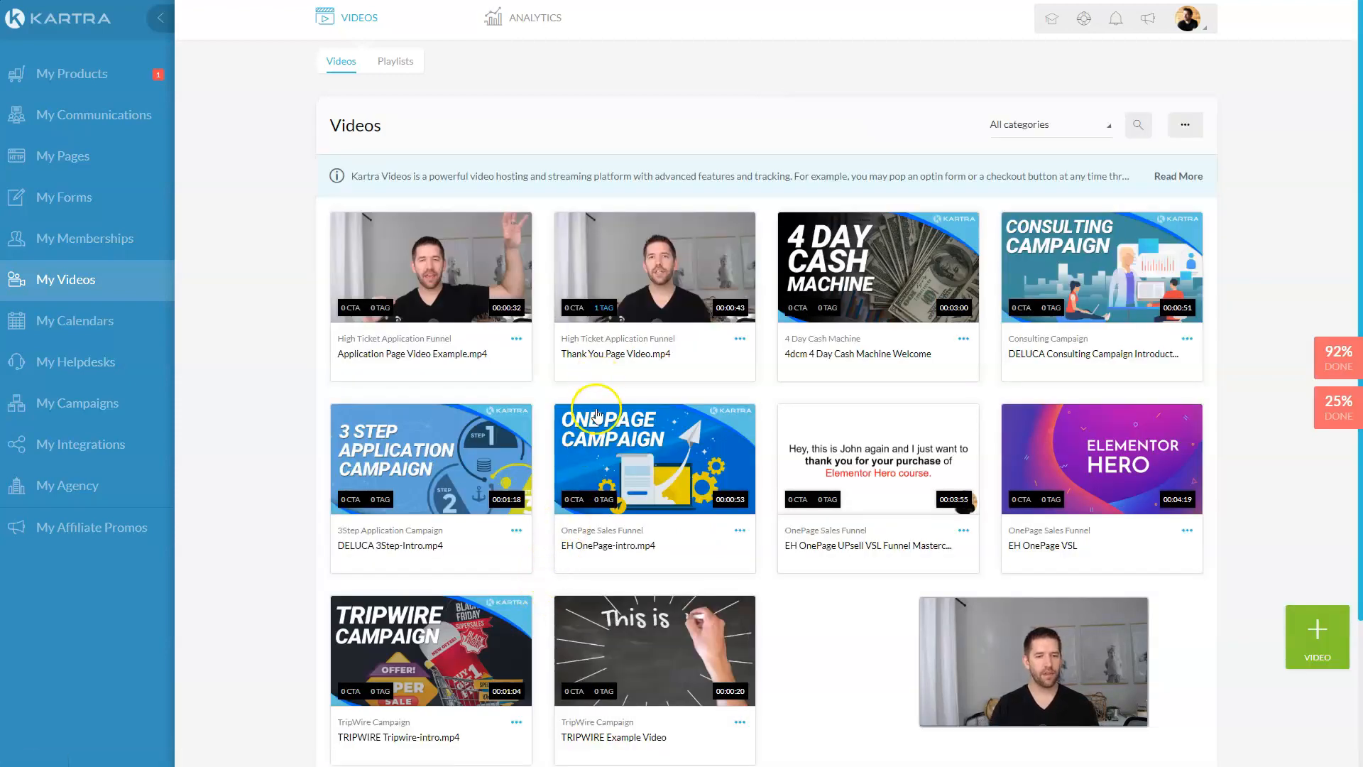
Step: Open the Thank You and Training page editor, cancel it, and go to My Products > My Memberships
left_click(73, 169)
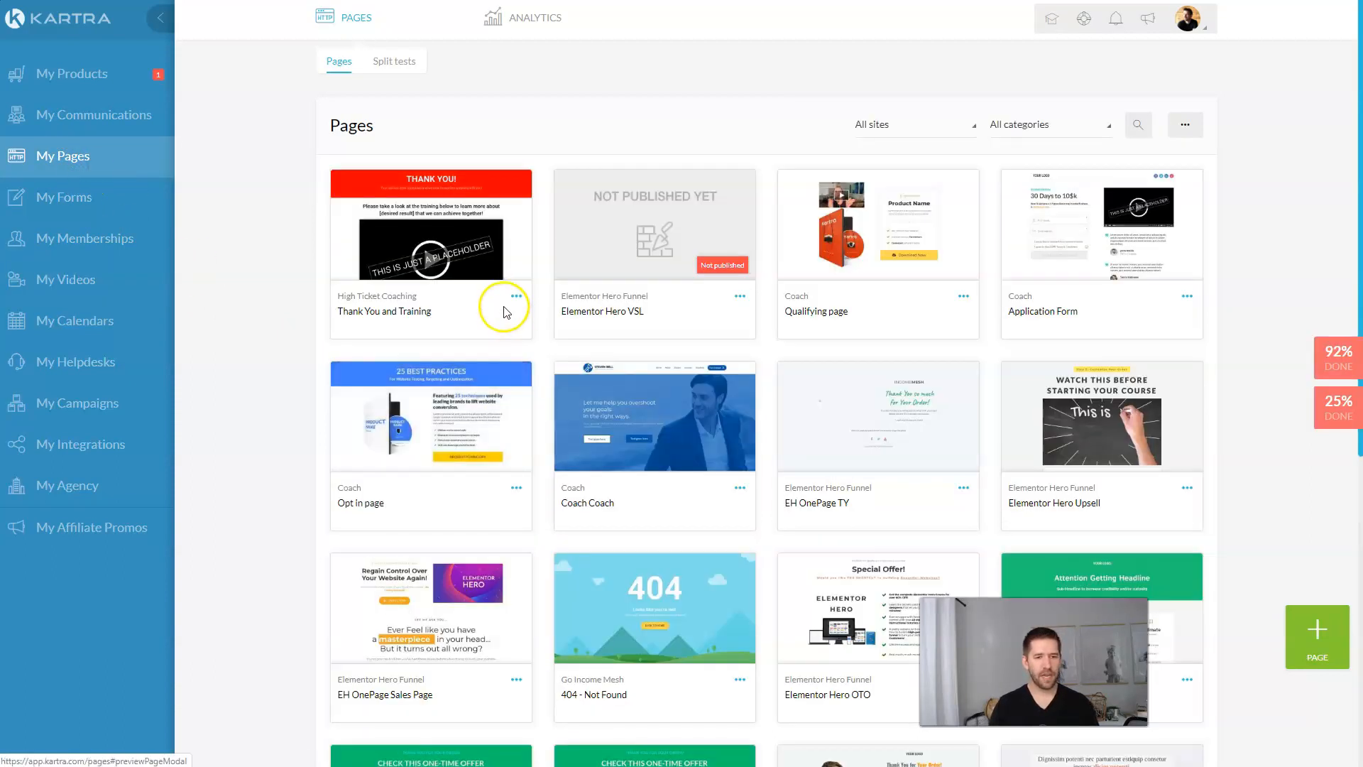
left_click(506, 309)
left_click(592, 290)
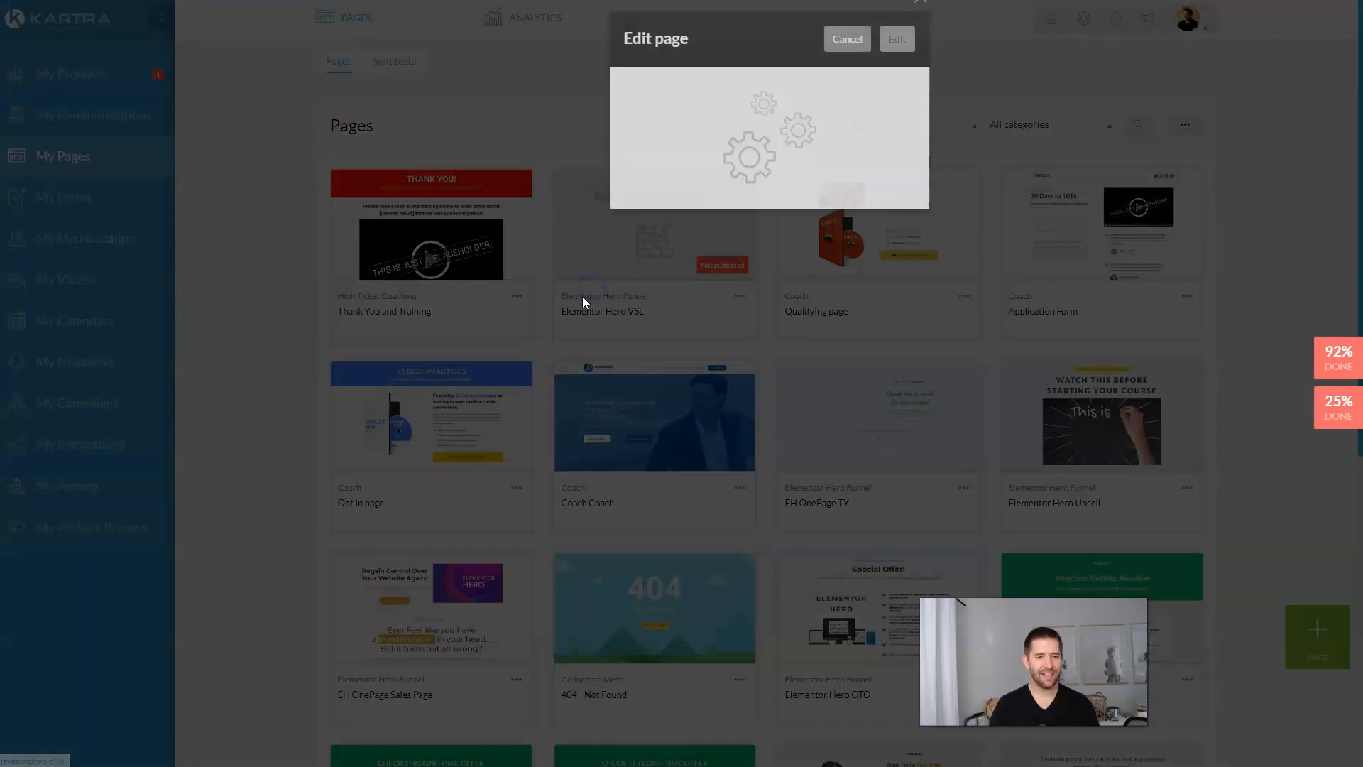
left_click(843, 59)
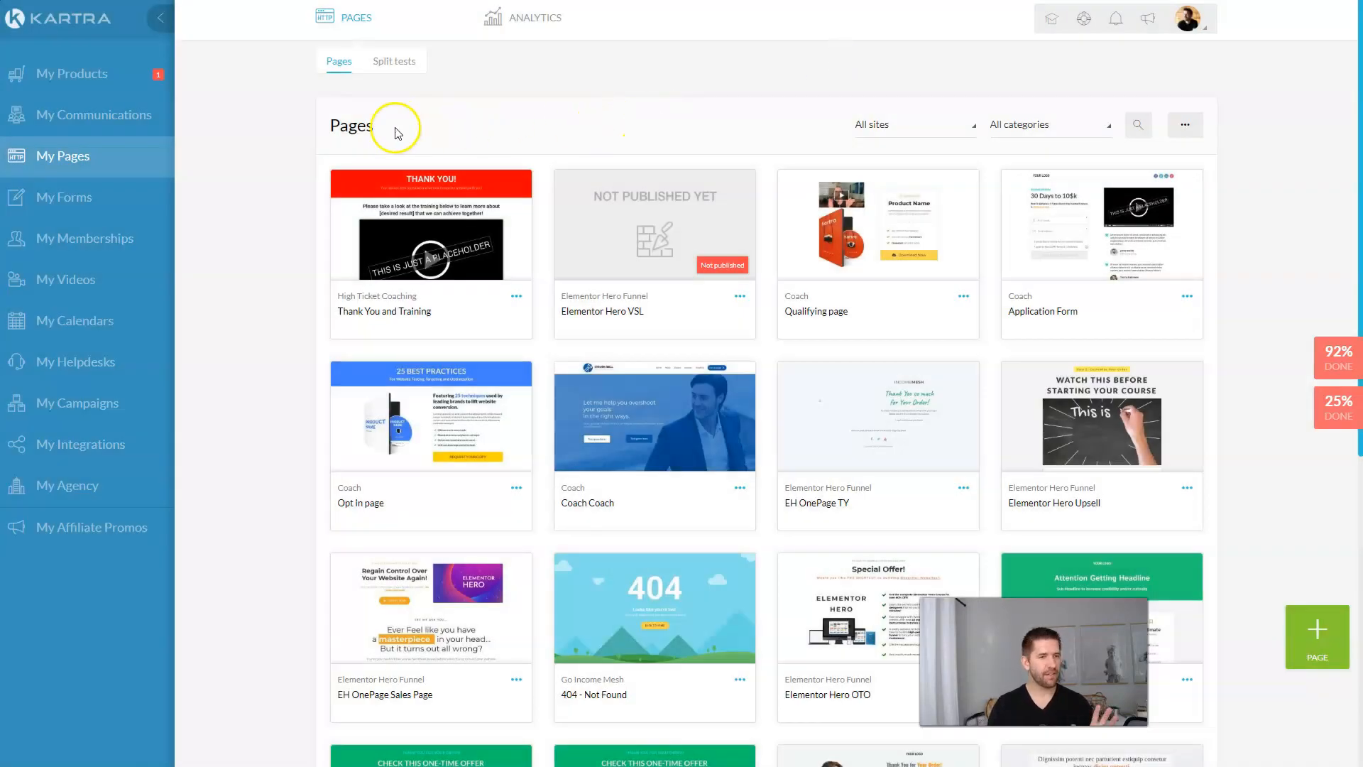
left_click(119, 86)
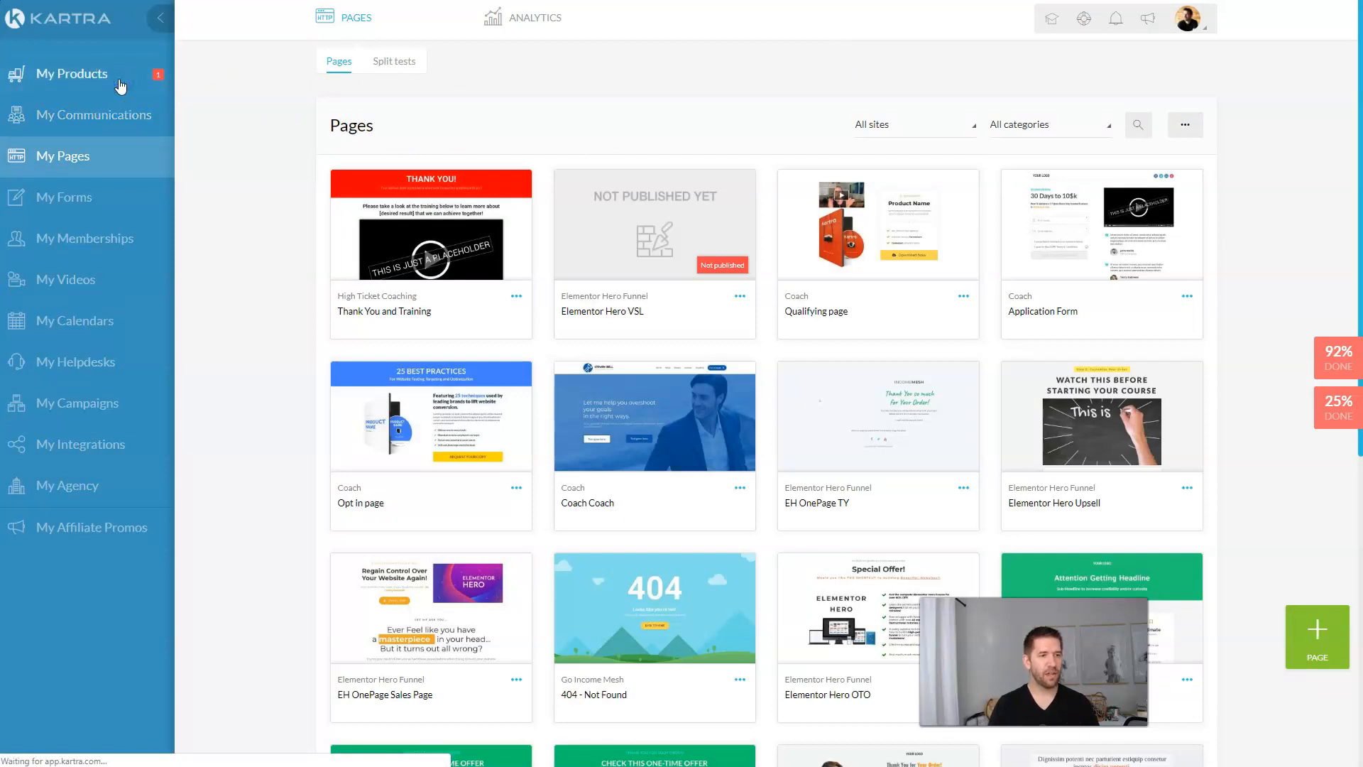
left_click(103, 236)
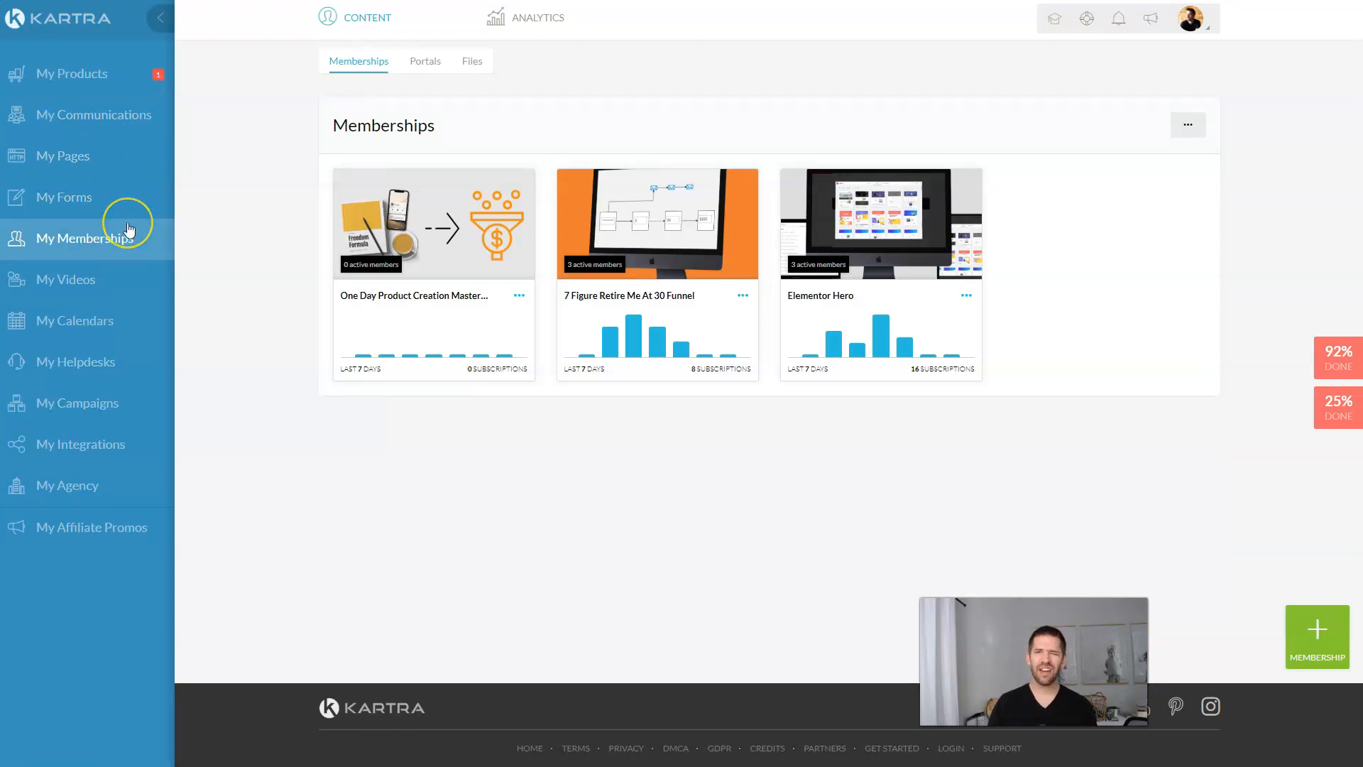
Step: Add a hosted-file category named 'High Ticket Application Funnel'
left_click(472, 64)
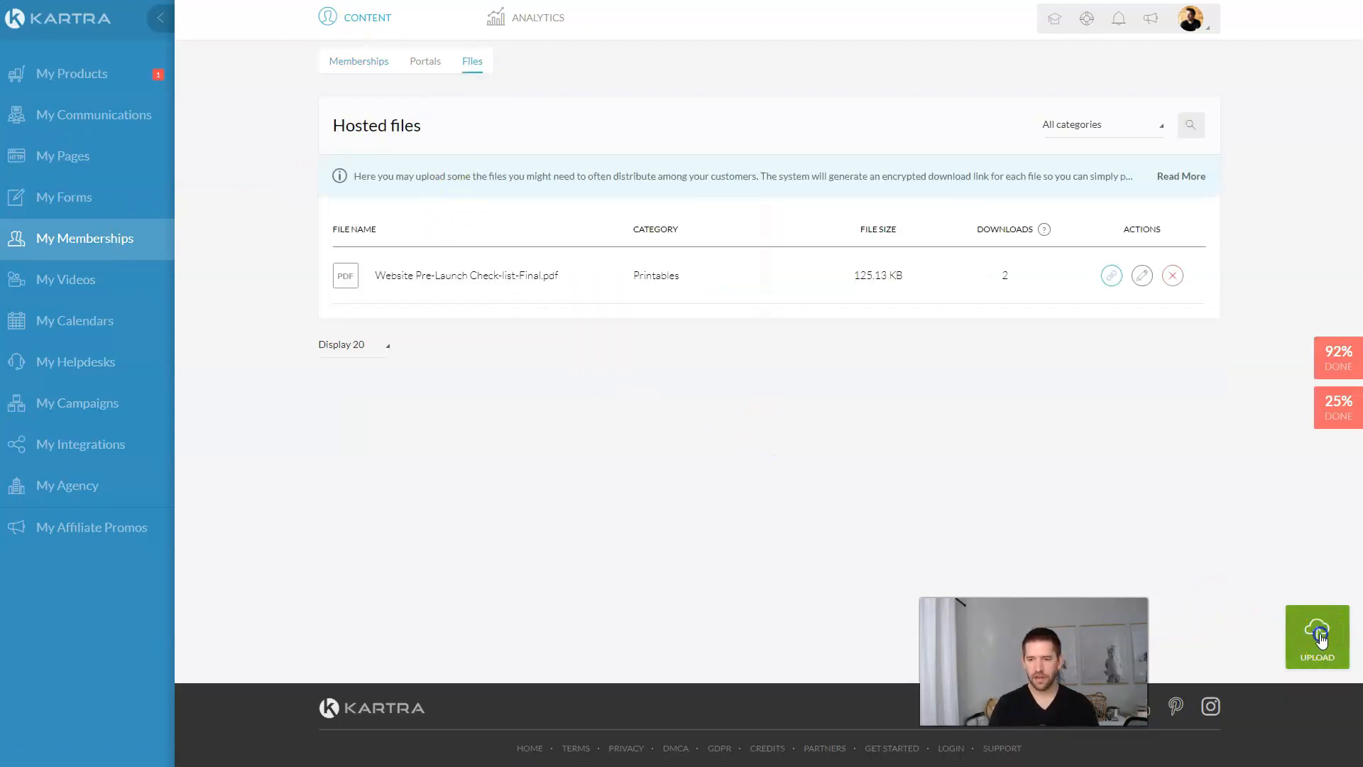
left_click(1319, 637)
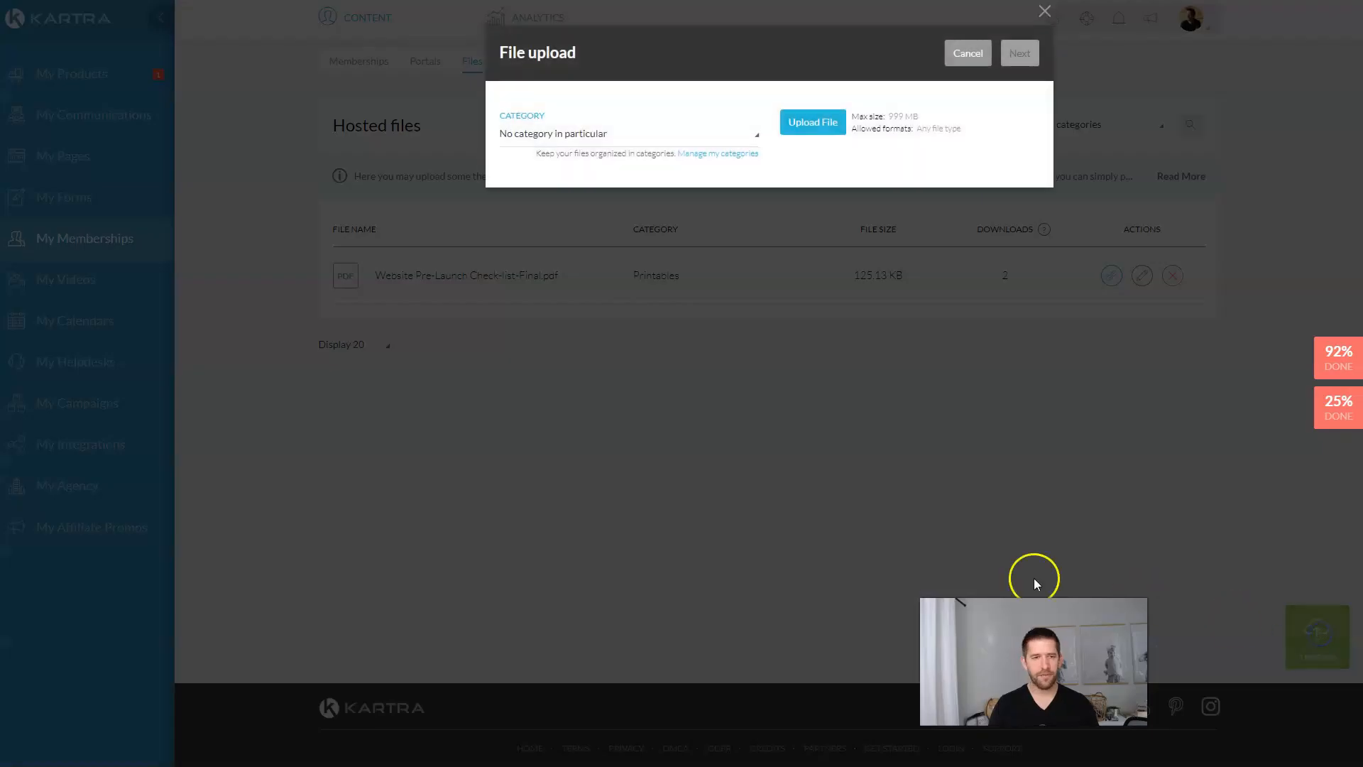
left_click(705, 154)
left_click(690, 177)
type("High Ticket Co")
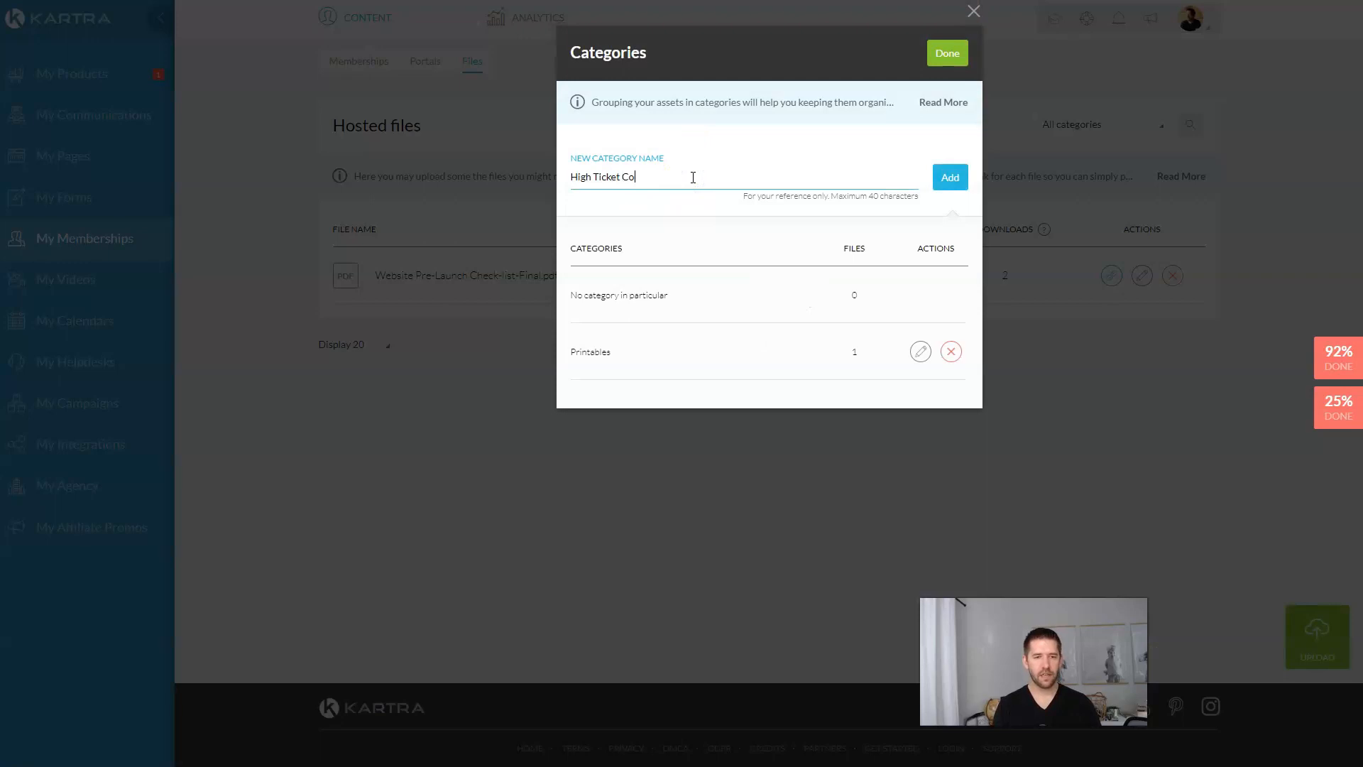
key("BackSpace")
type("Application Funnel")
left_click(948, 177)
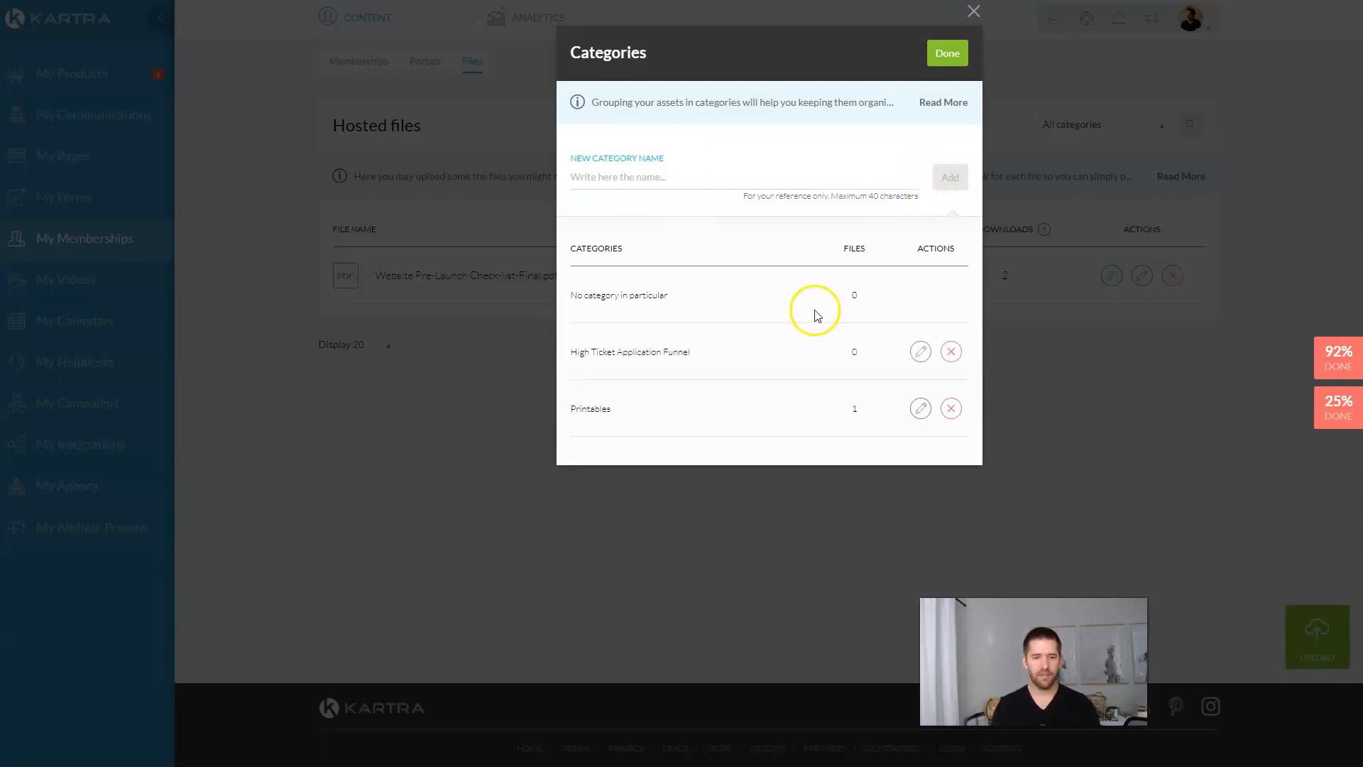
left_click(936, 57)
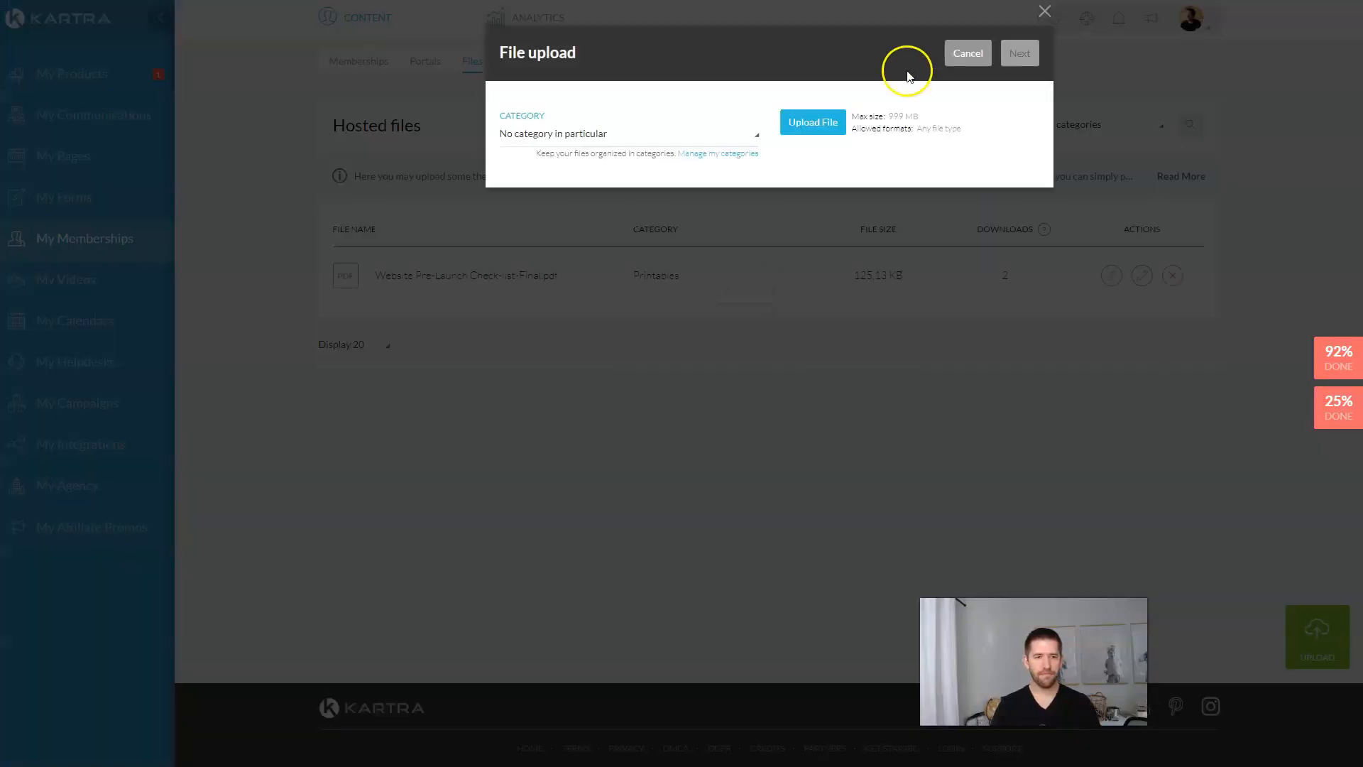
Step: Upload Thrivecart Homepage.png to Hosted files
left_click(806, 121)
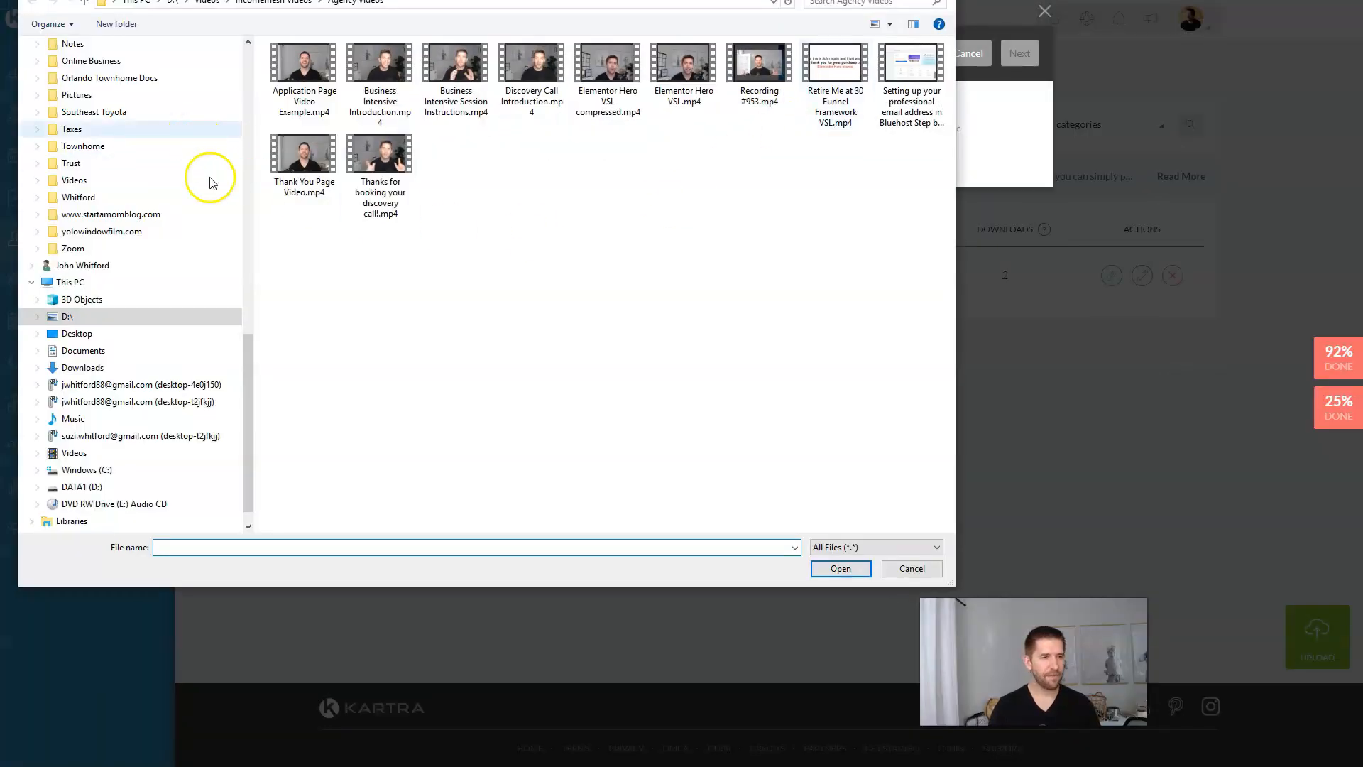
left_click_drag(248, 395, 245, 94)
left_click(111, 51)
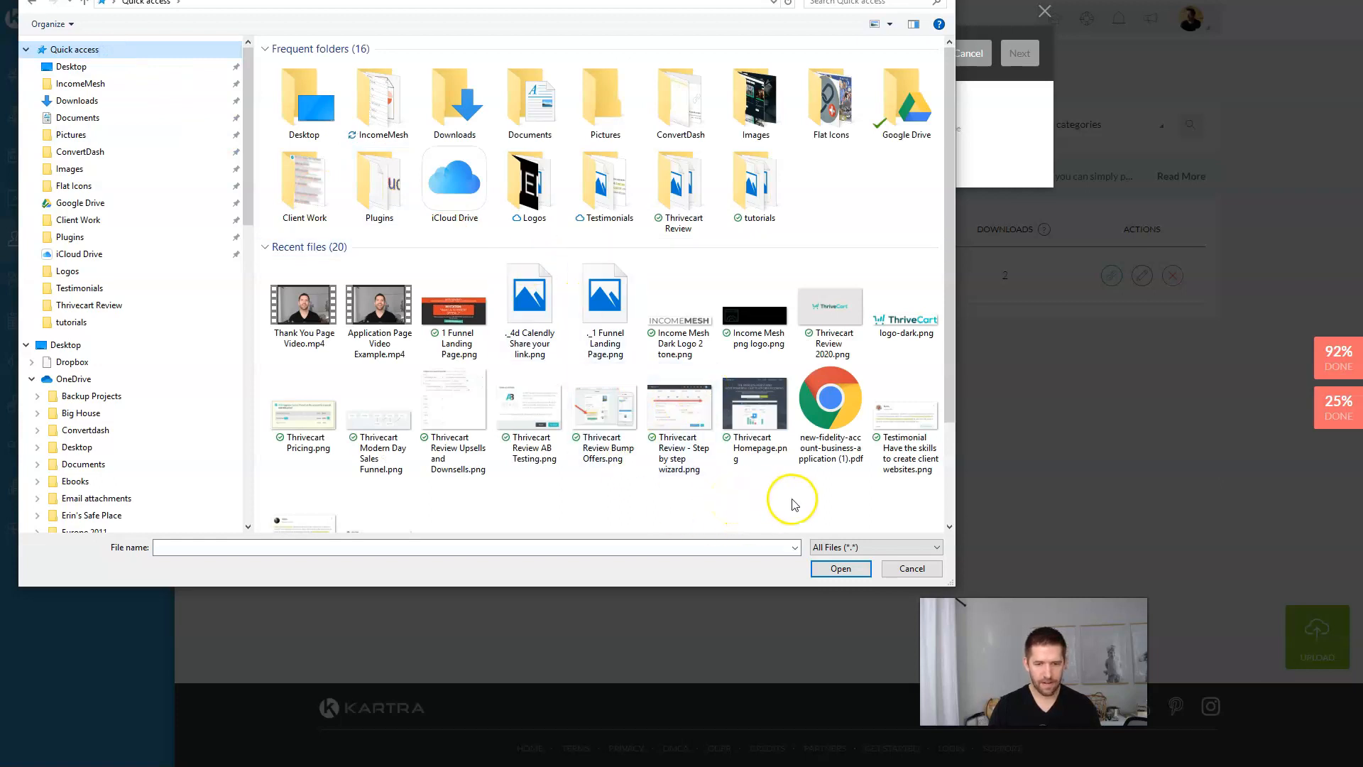
left_click(756, 416)
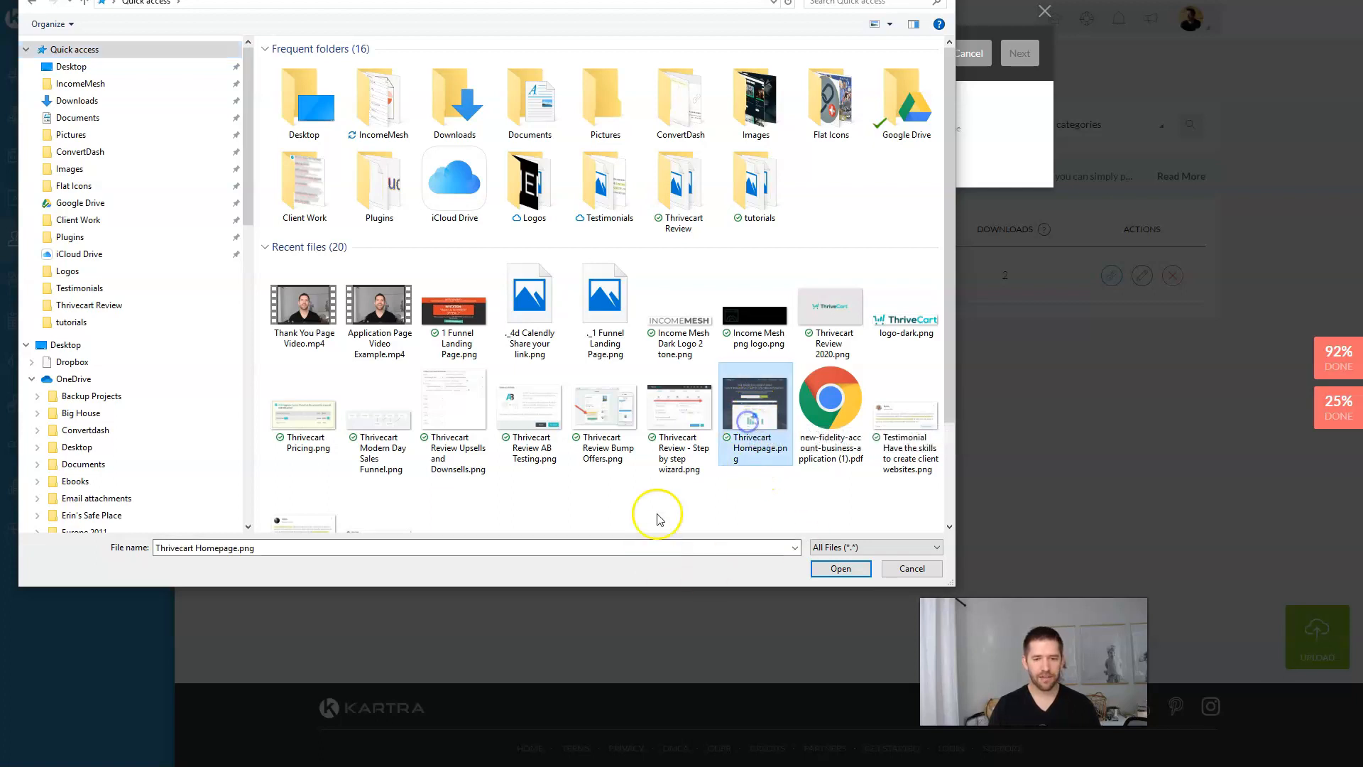
left_click(841, 570)
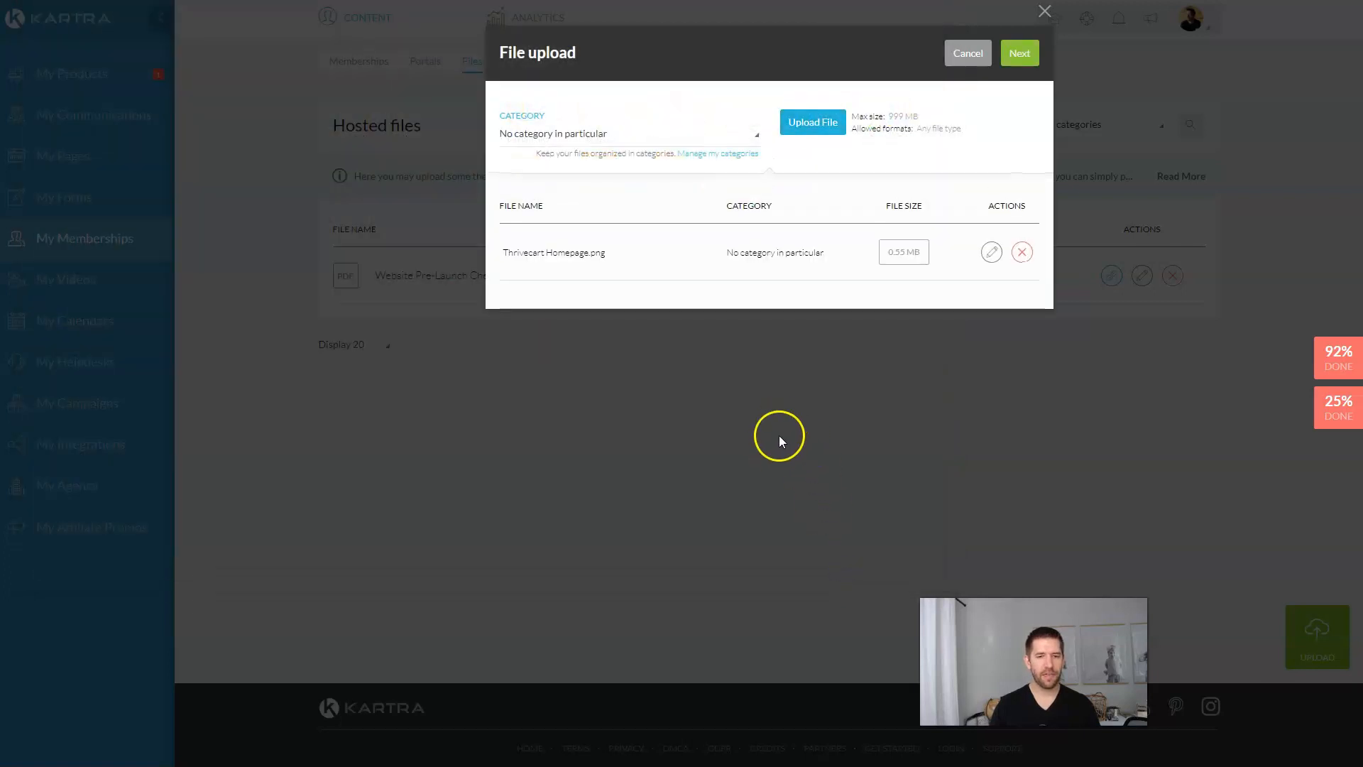
left_click(1024, 55)
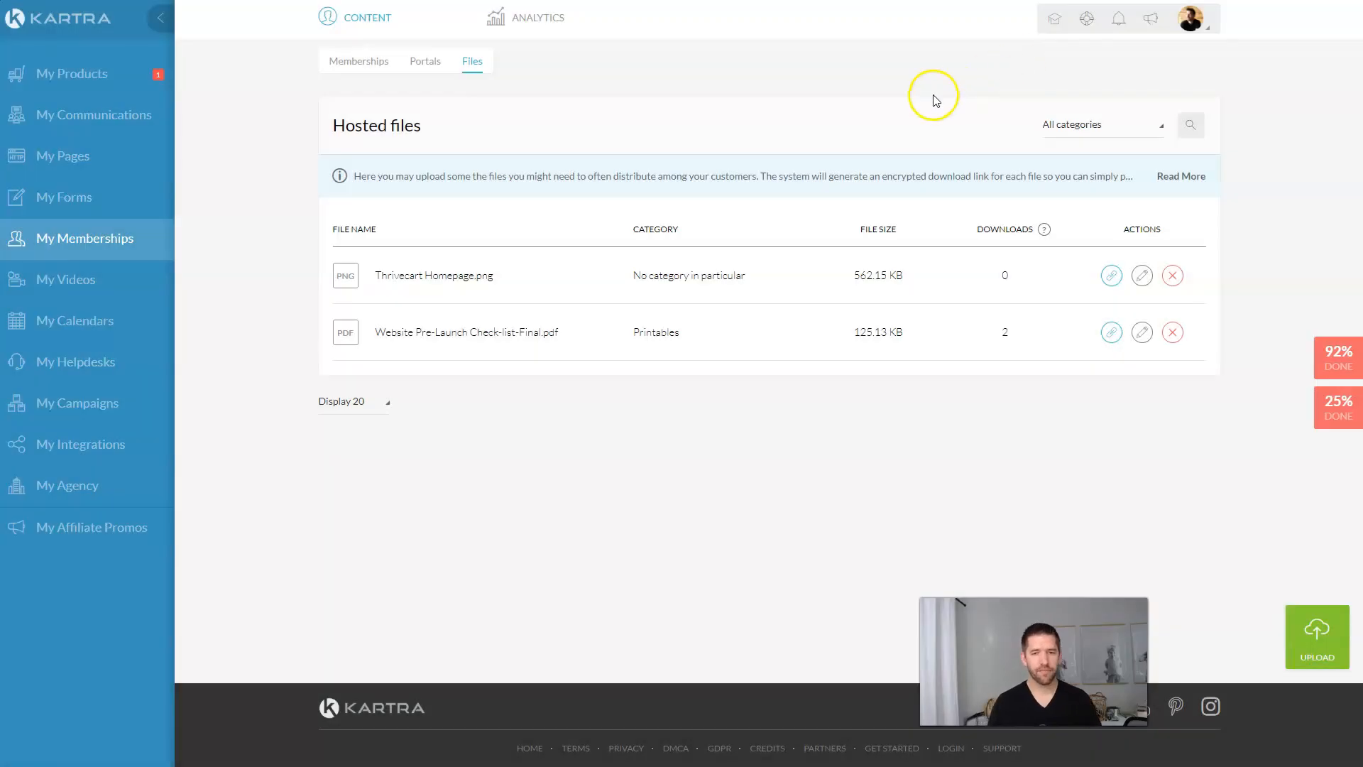
left_click(932, 95)
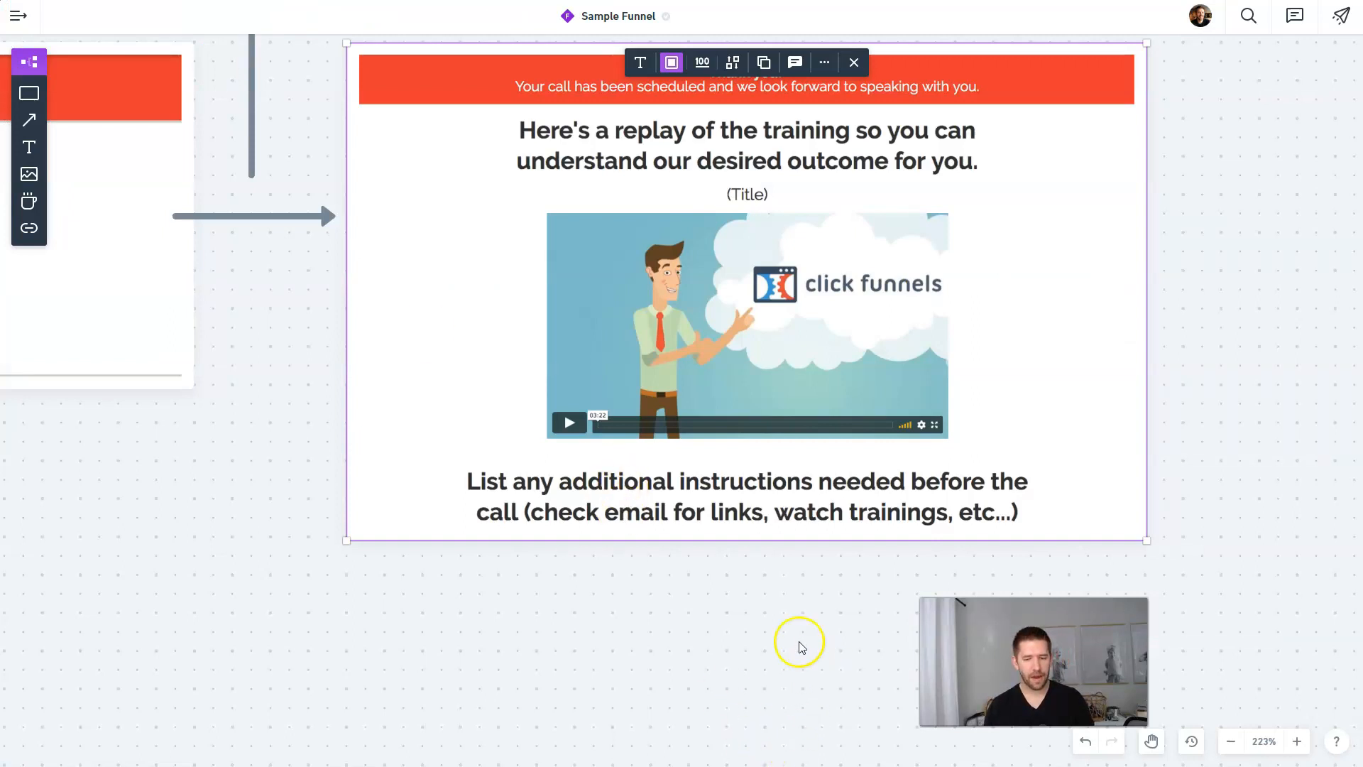
Step: Pan the Funnelytics map from the Last Step scheduling page toward the Invitation opt-in pages
left_click_drag(280, 586, 852, 559)
left_click_drag(146, 584, 597, 593)
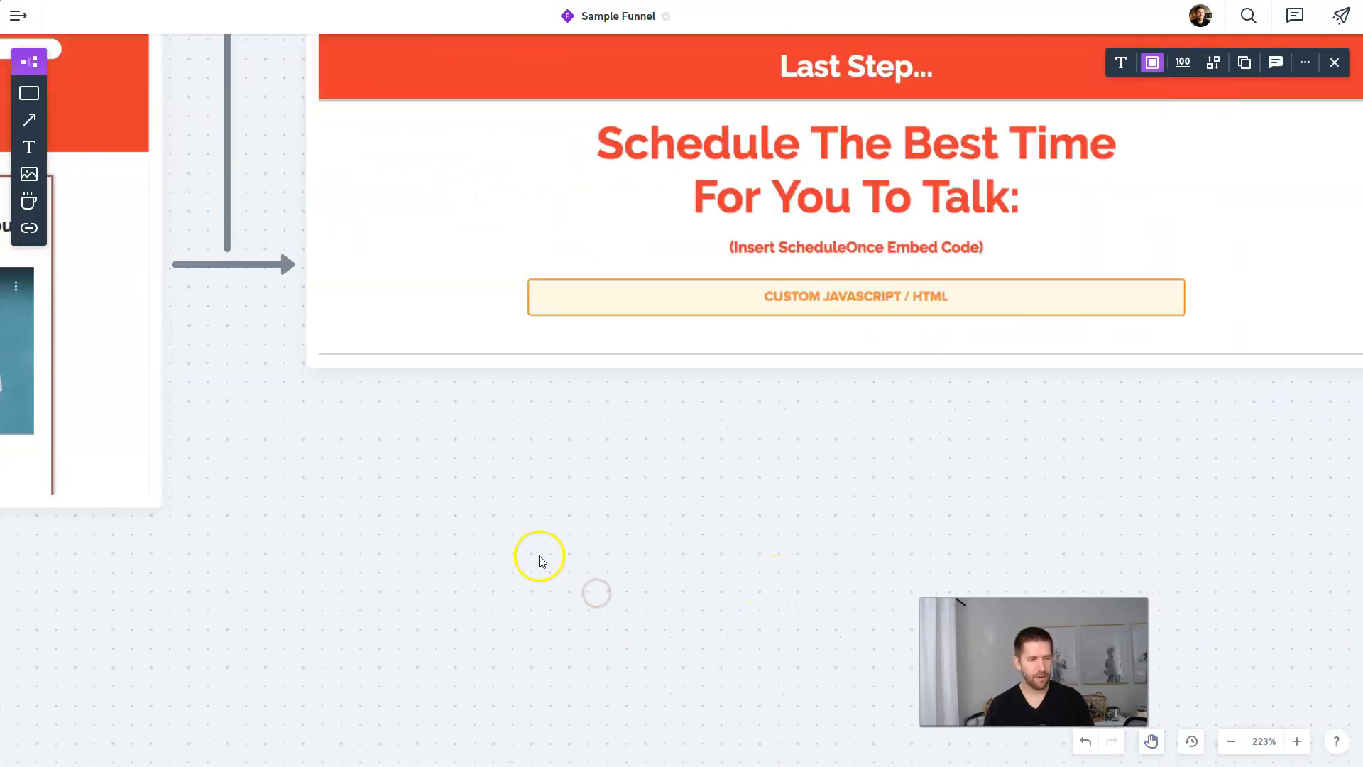
scroll(539, 555, "down", 2)
left_click_drag(343, 591, 867, 529)
left_click_drag(435, 587, 1022, 560)
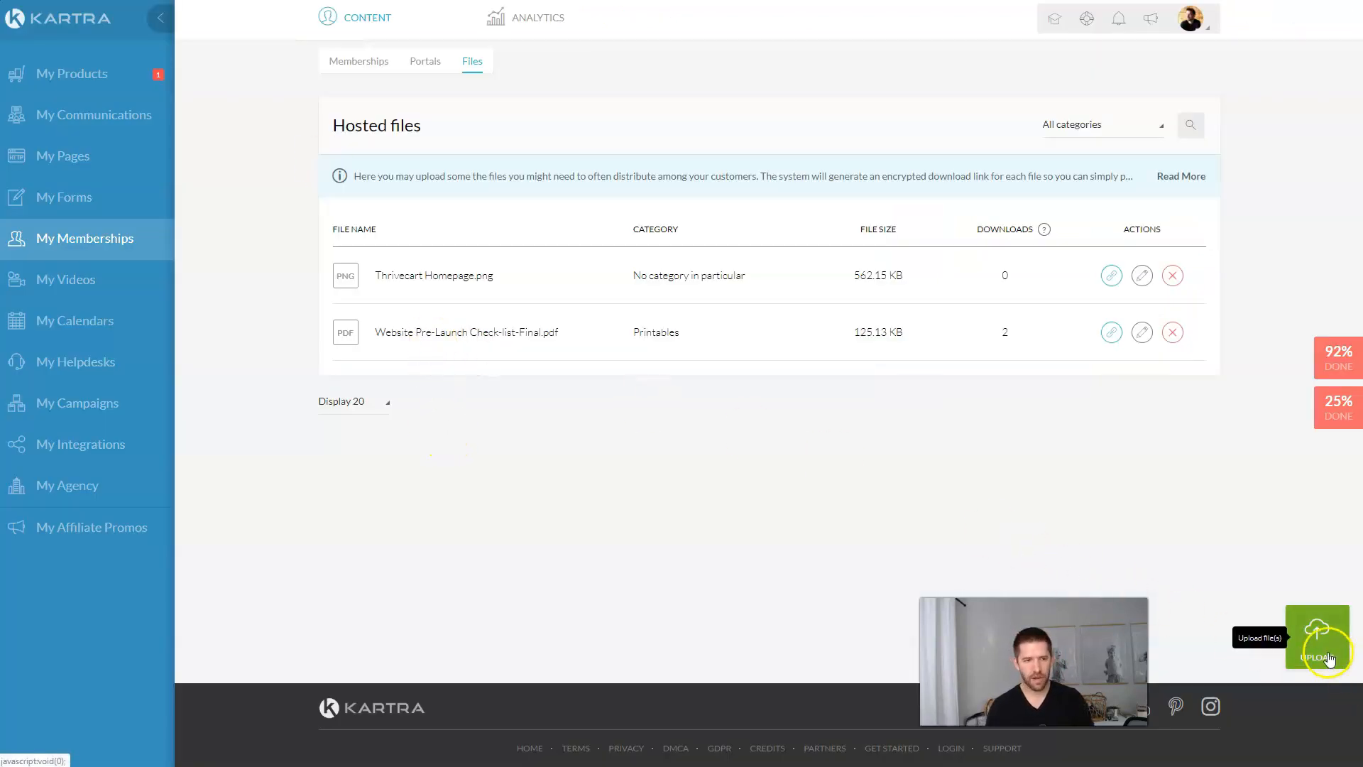
Step: Upload Little-Blue-Book-of-Sales-Funnels (1).pdf from Downloads under High Ticket Application Funnel
left_click(1311, 645)
left_click(744, 135)
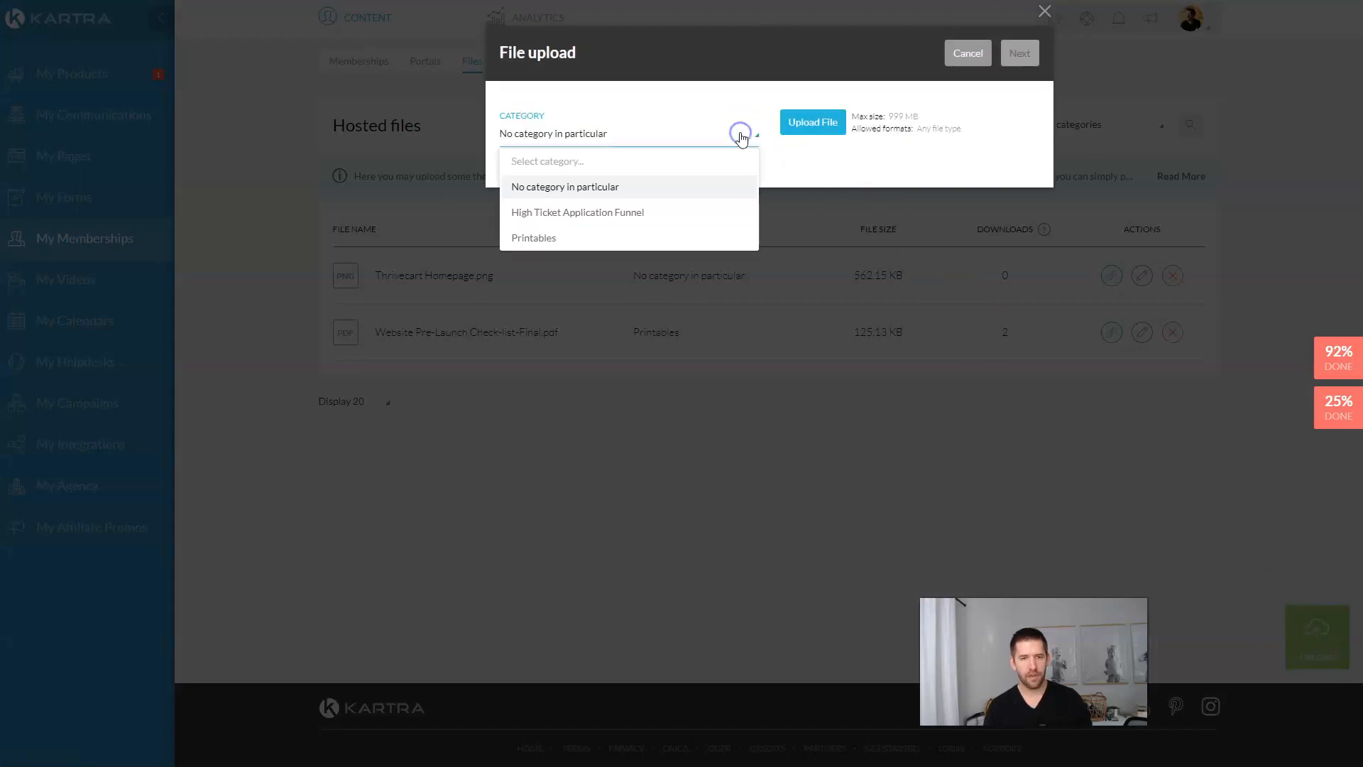
left_click(618, 213)
left_click(799, 129)
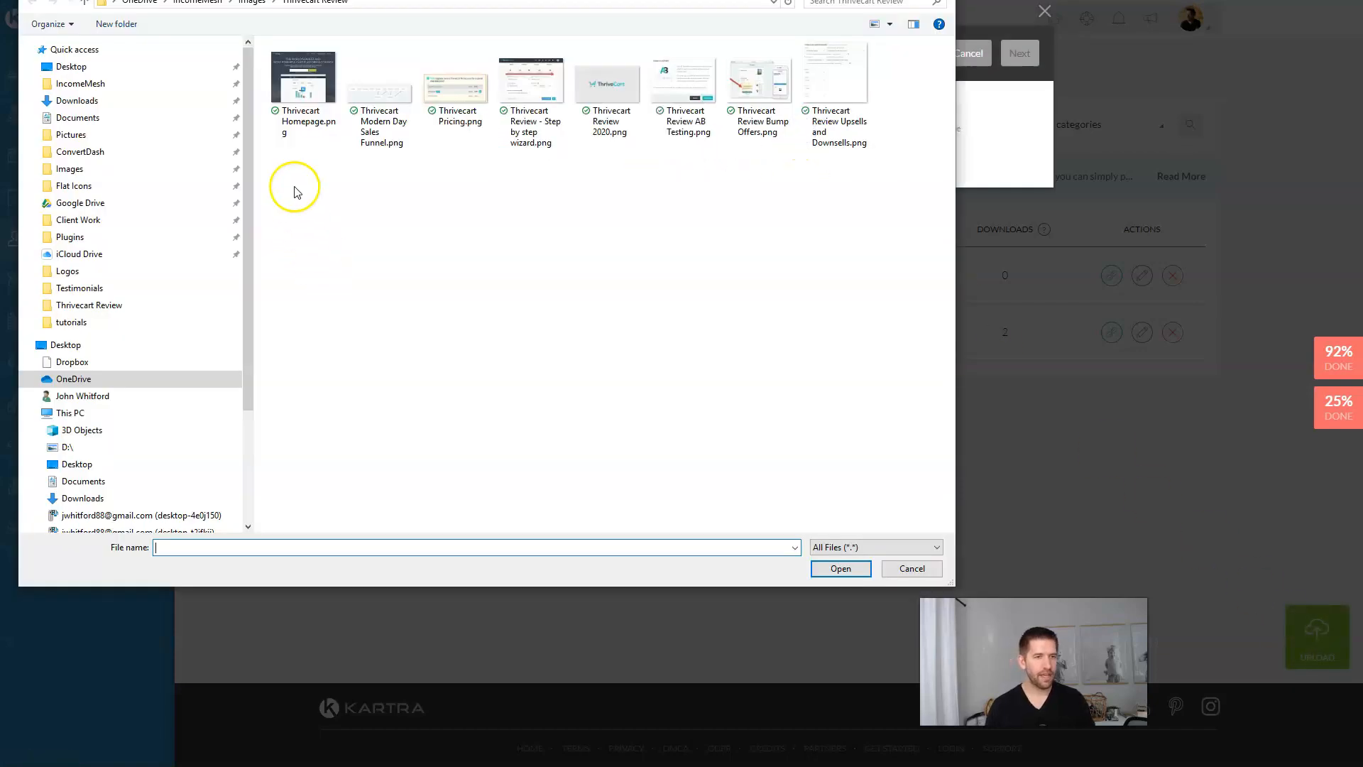
left_click(79, 101)
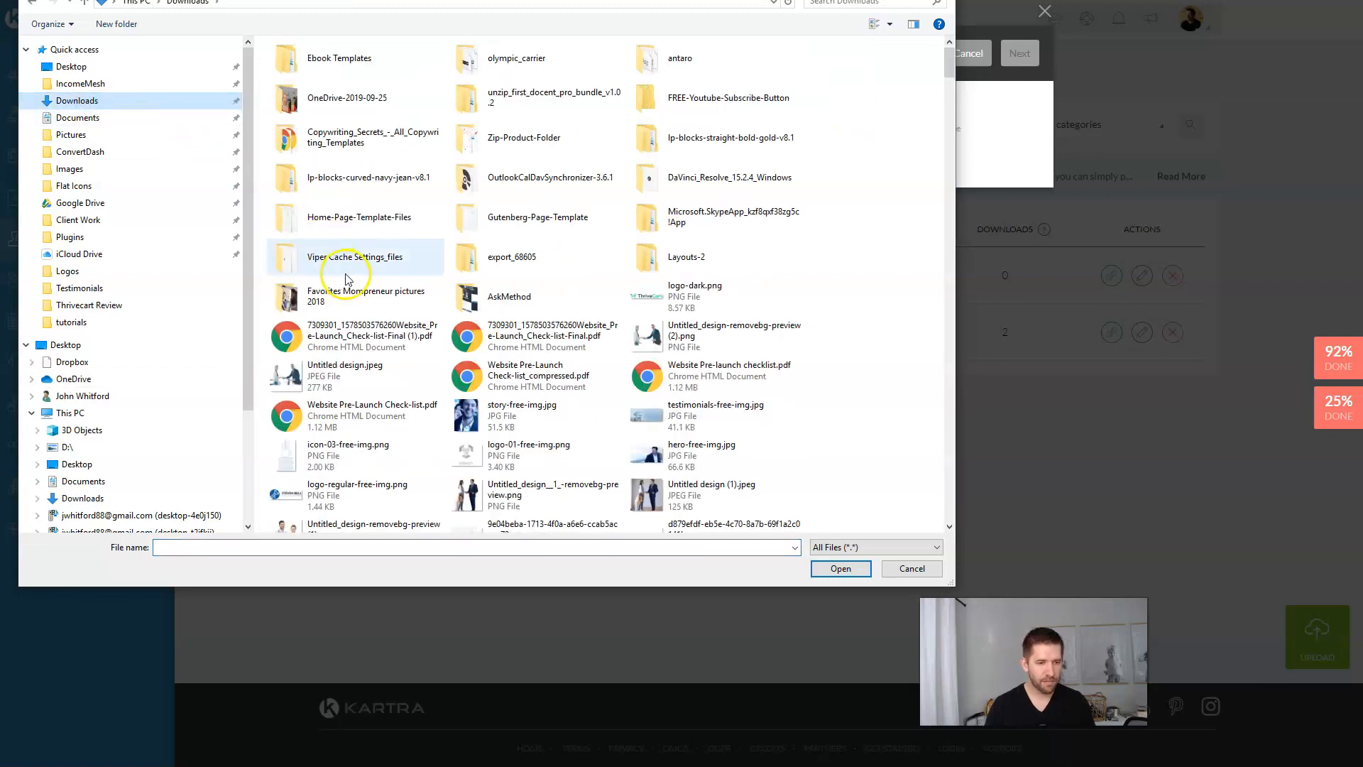
scroll(345, 279, "down", 4)
left_click(675, 389)
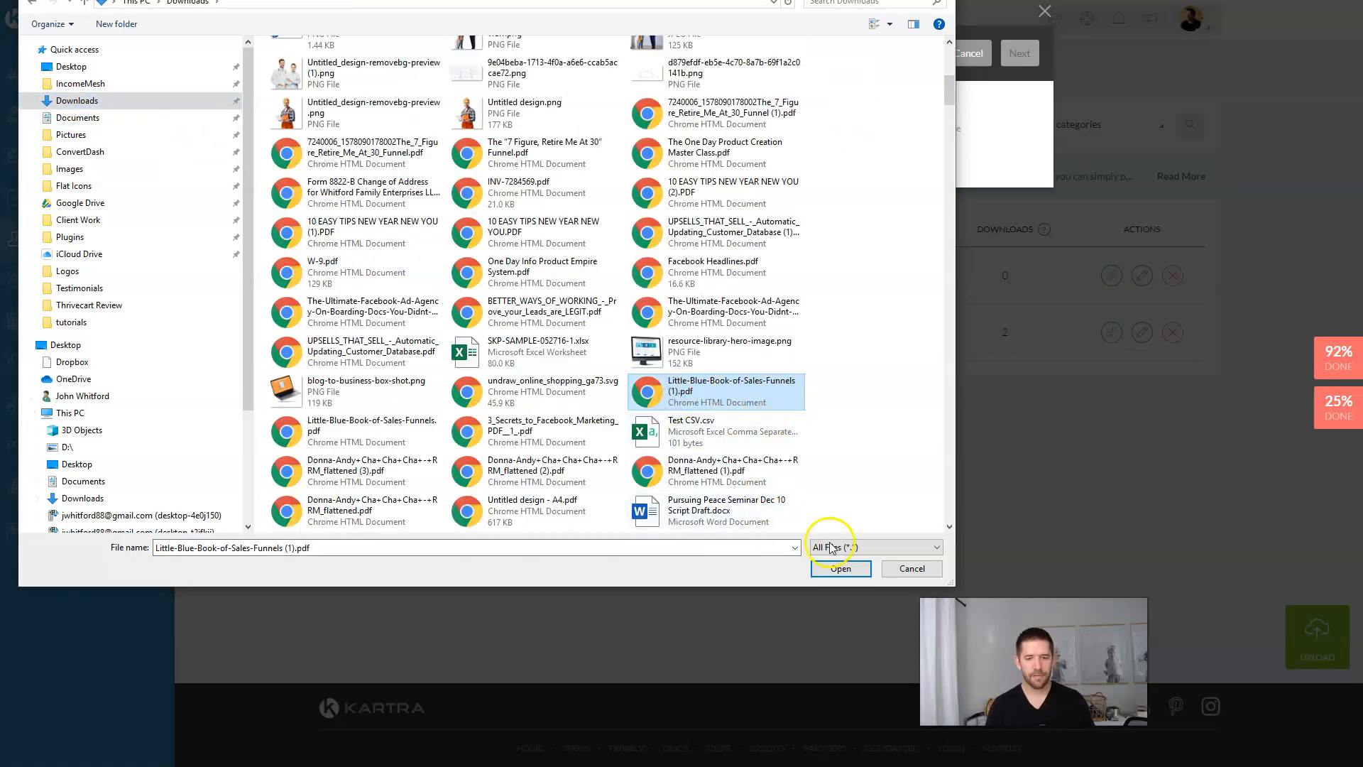
left_click(841, 568)
Step: Rename the uploaded PDF to 'Example Case Study' and save it into Hosted files
triple_click(579, 253)
type("Example Case Study")
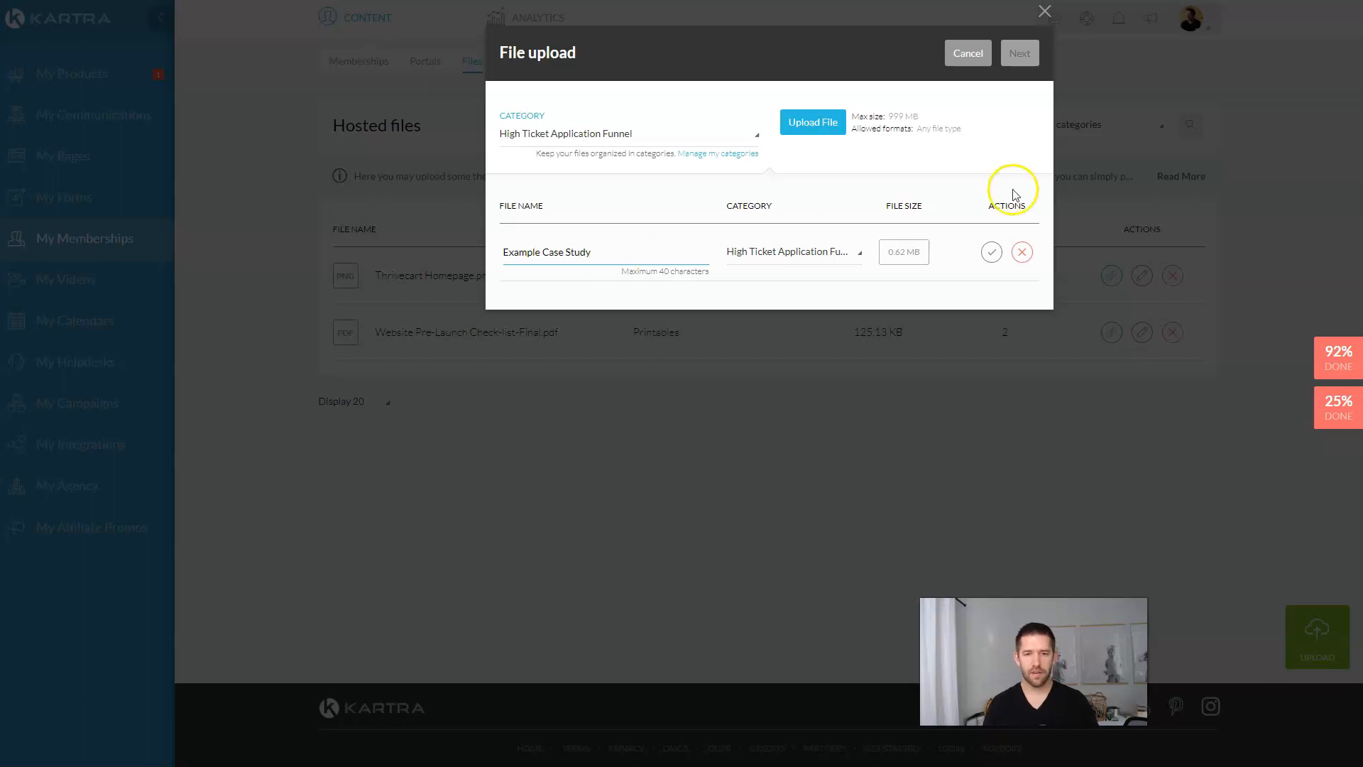
left_click(991, 252)
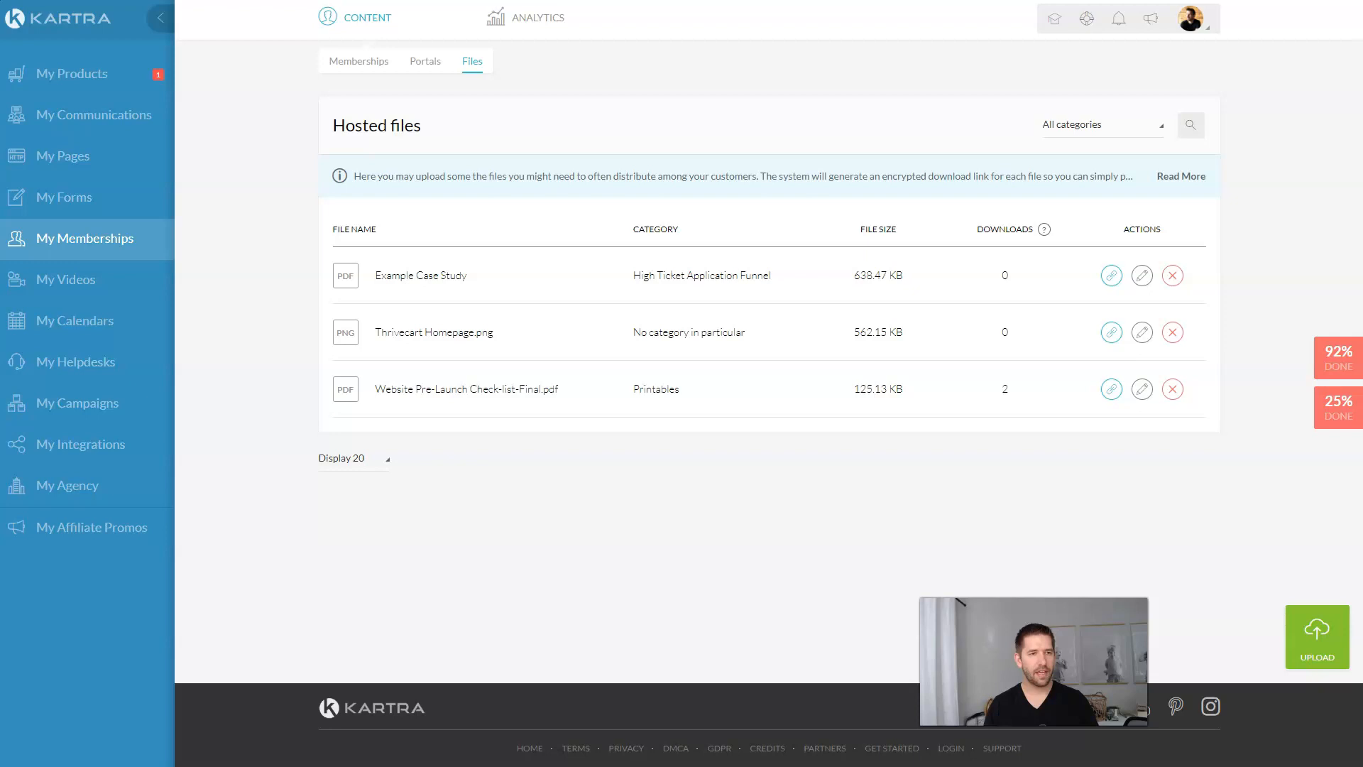
left_click(69, 156)
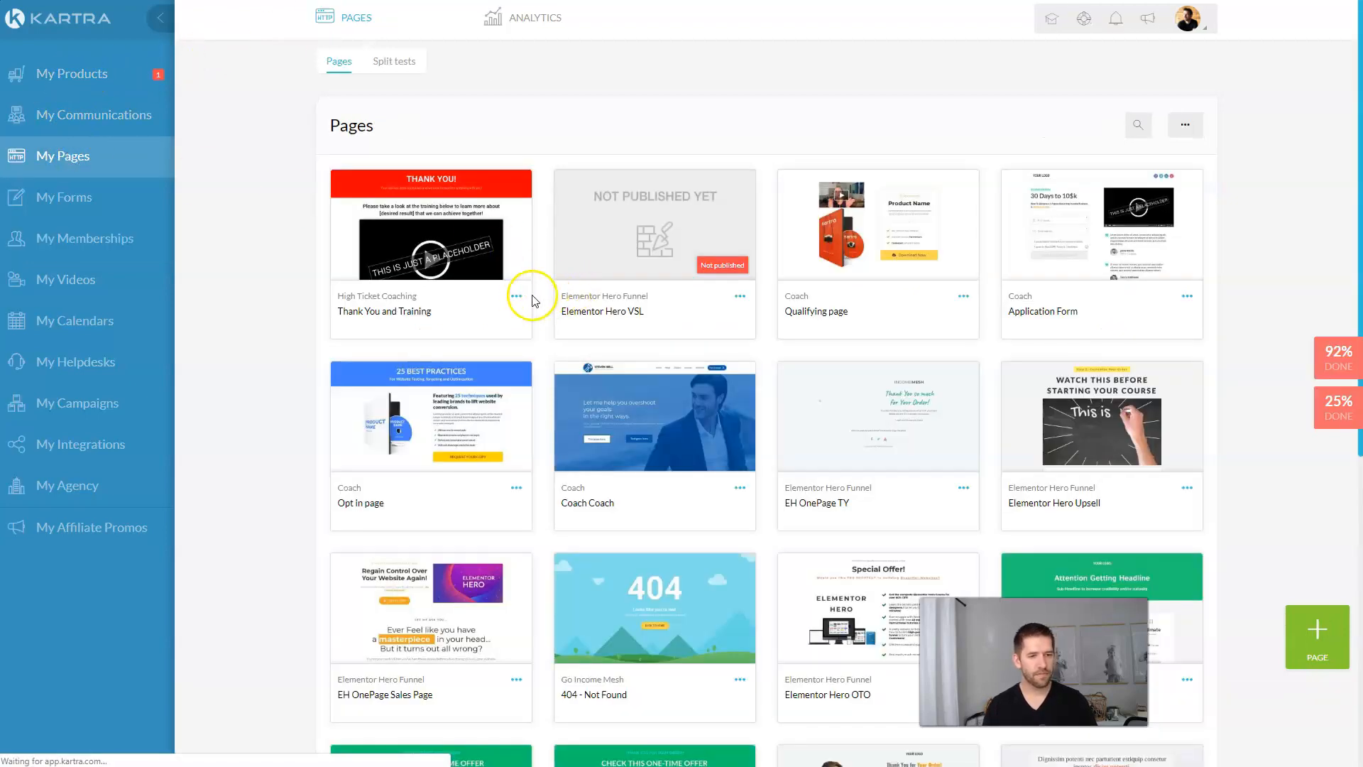
Step: Open the Thank You and Training page in the page editor
left_click(516, 296)
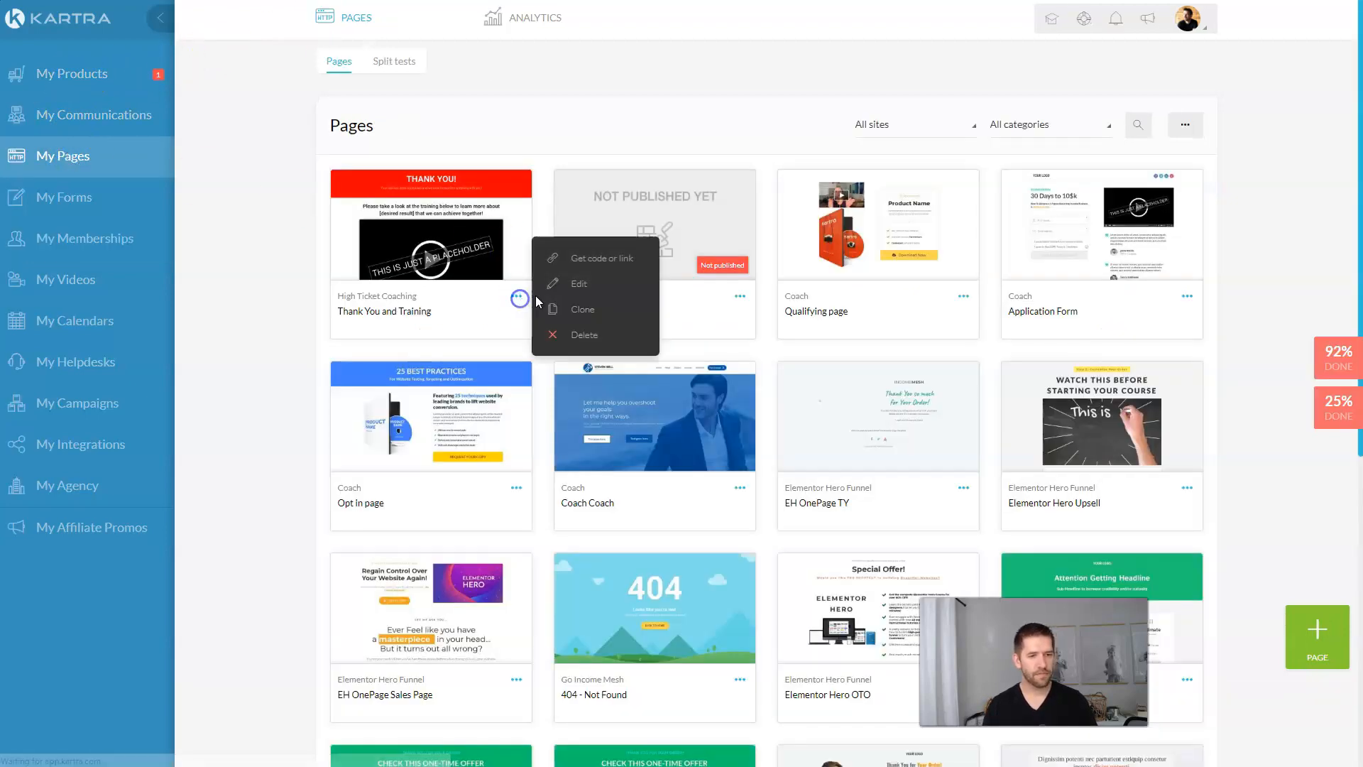
left_click(596, 291)
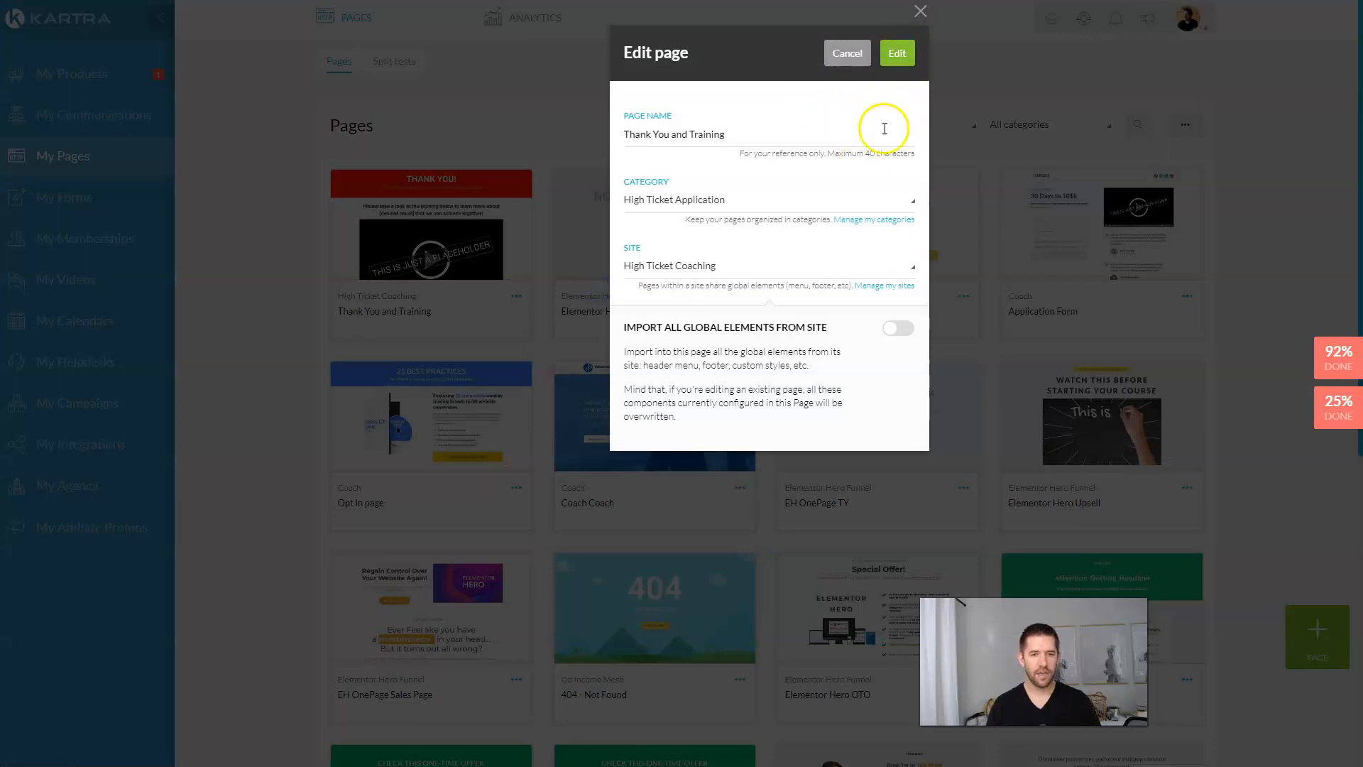
left_click(894, 57)
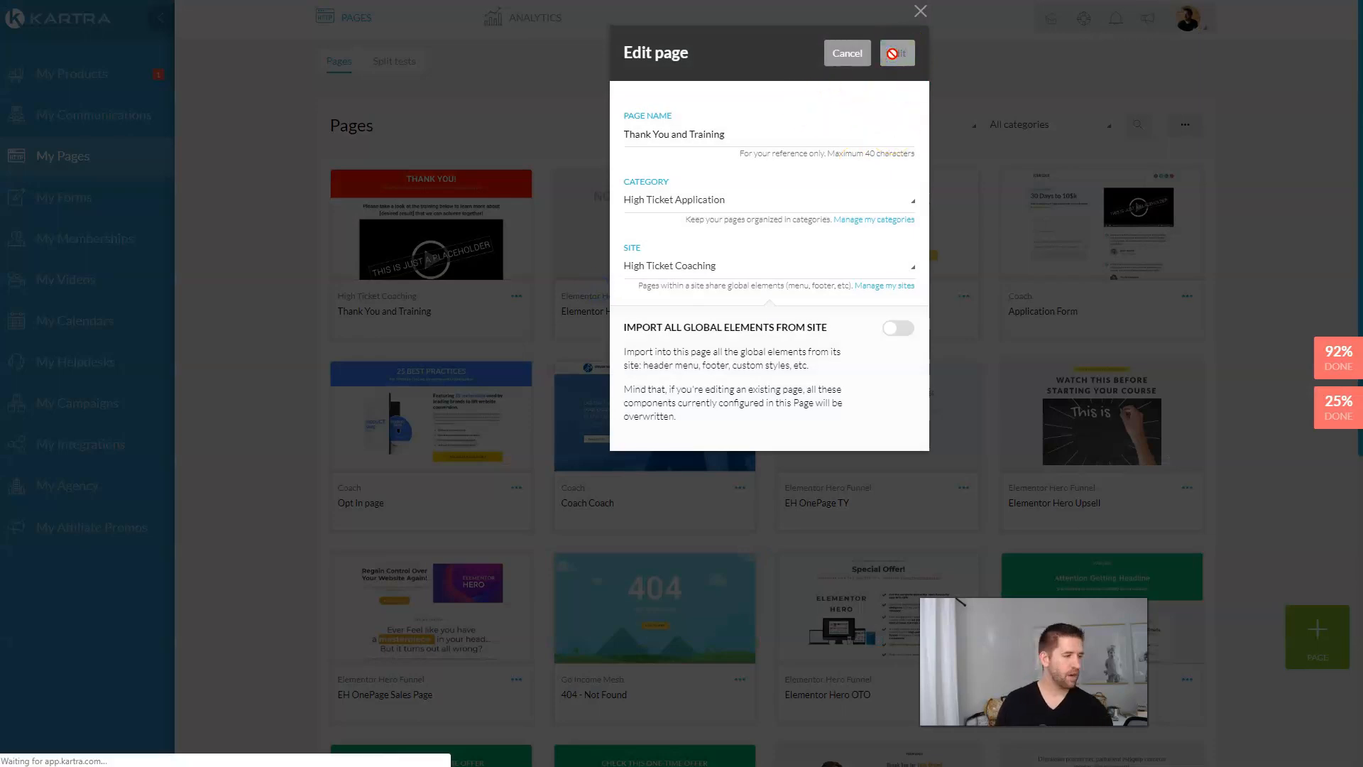
scroll(1053, 222, "down", 3)
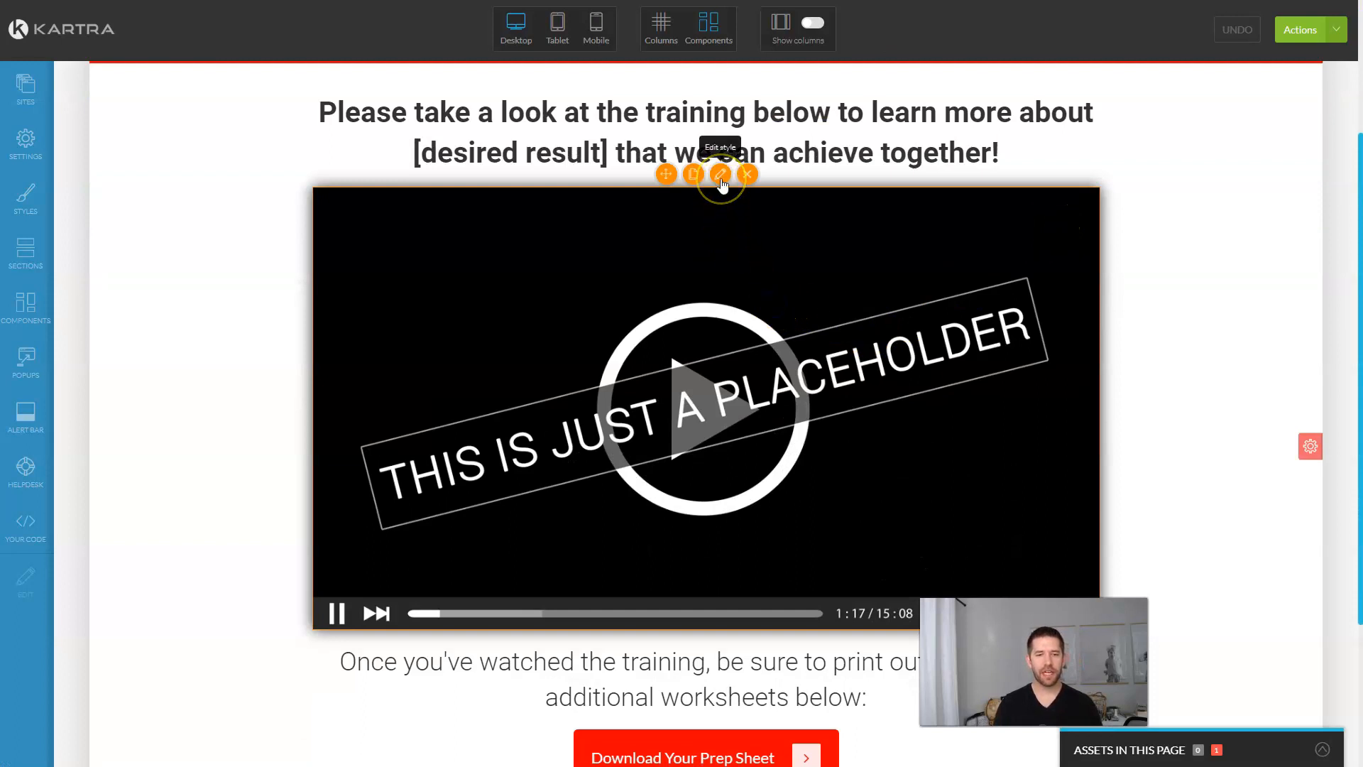
Step: Set the training video to Thank You Page Video.mp4 from High Ticket Application Funnel, muted on start
left_click(721, 183)
left_click(426, 200)
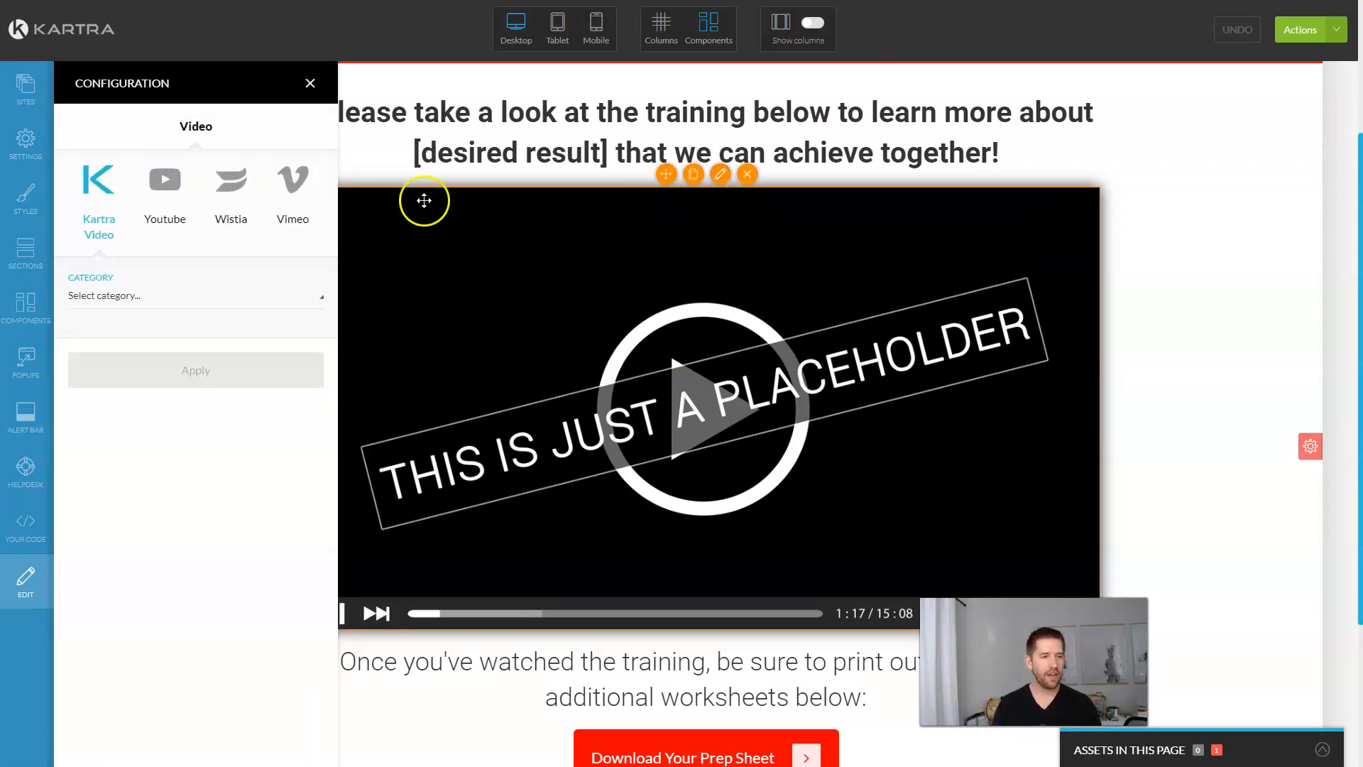
left_click(183, 298)
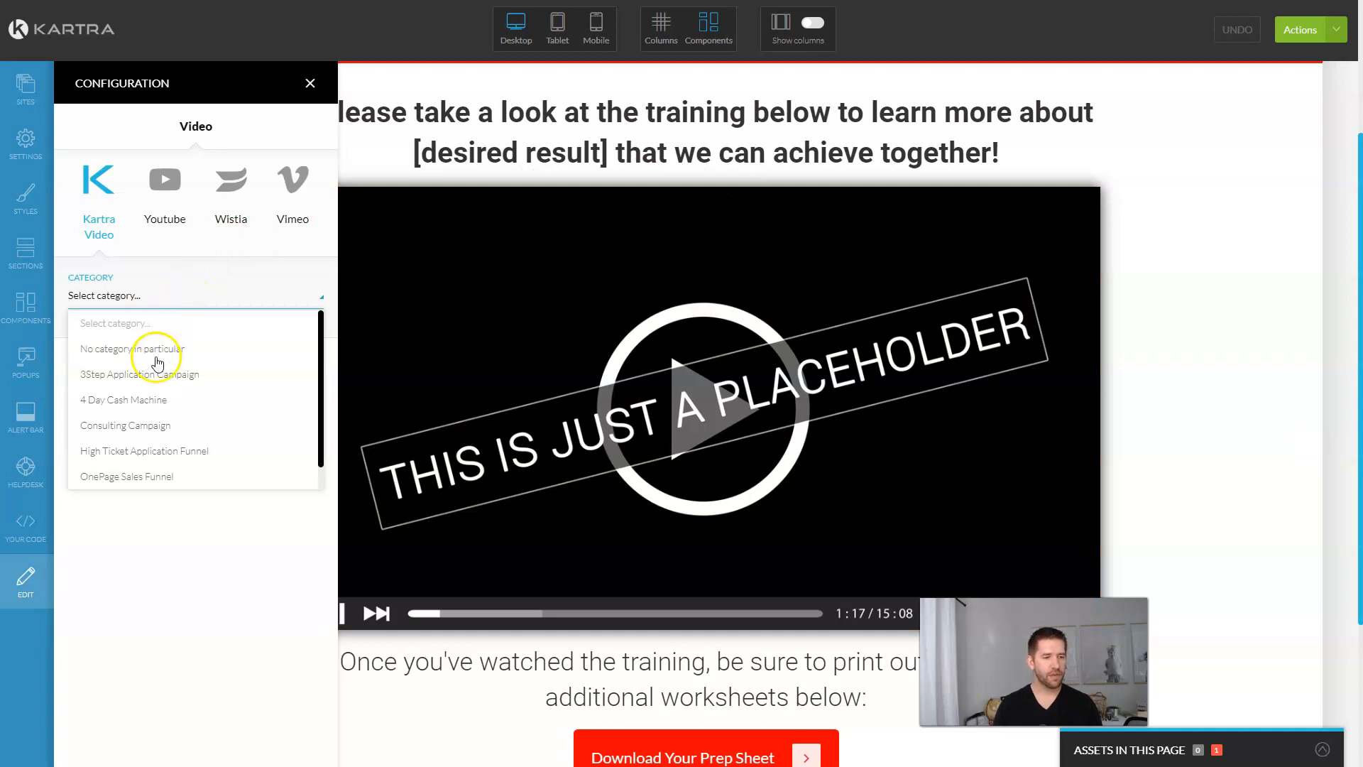
left_click(135, 452)
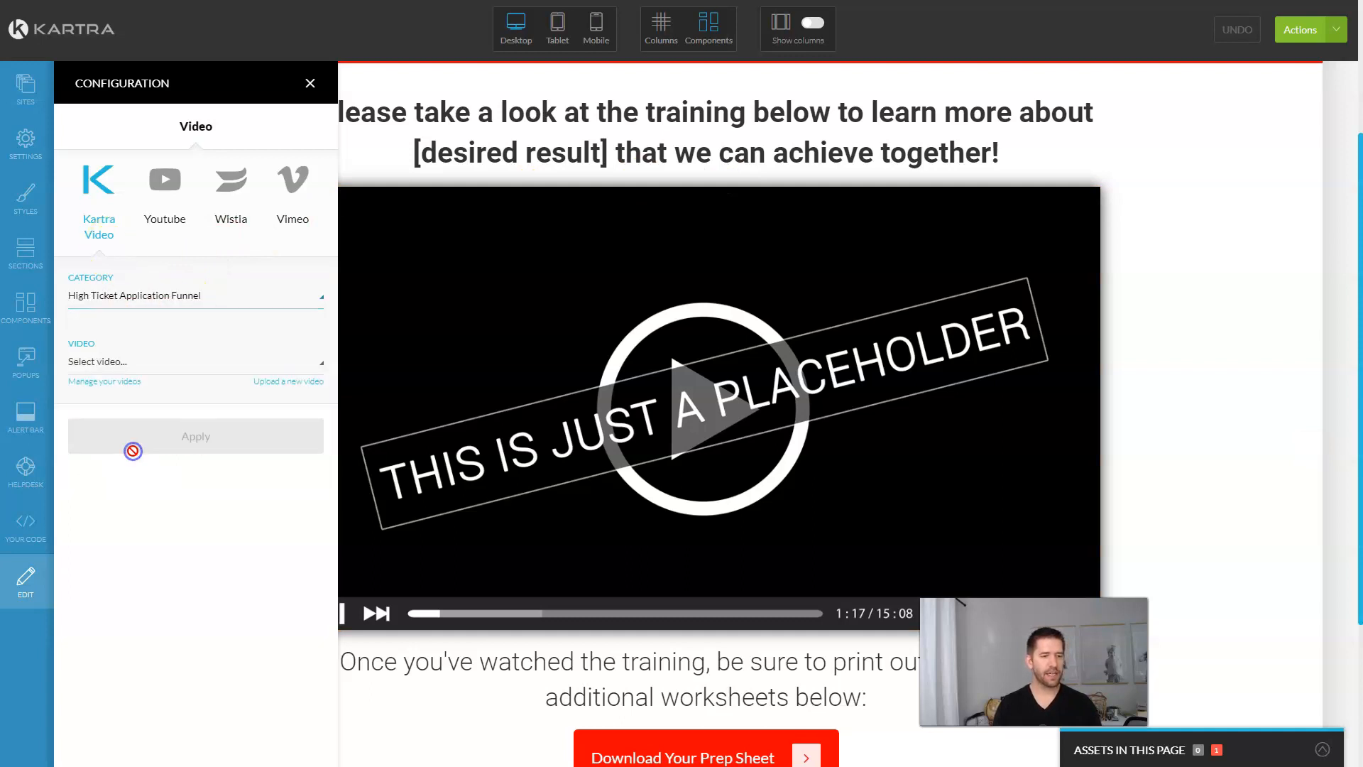
left_click(160, 364)
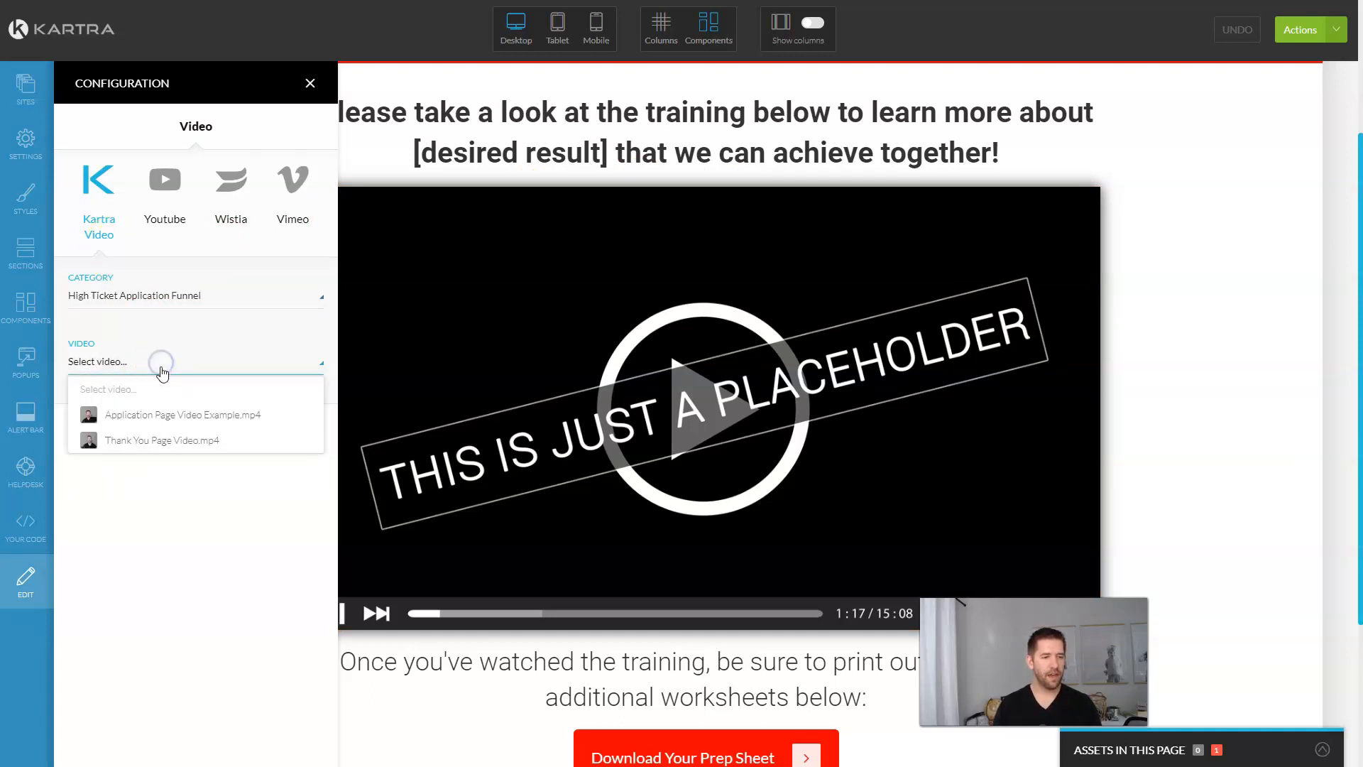
left_click(163, 441)
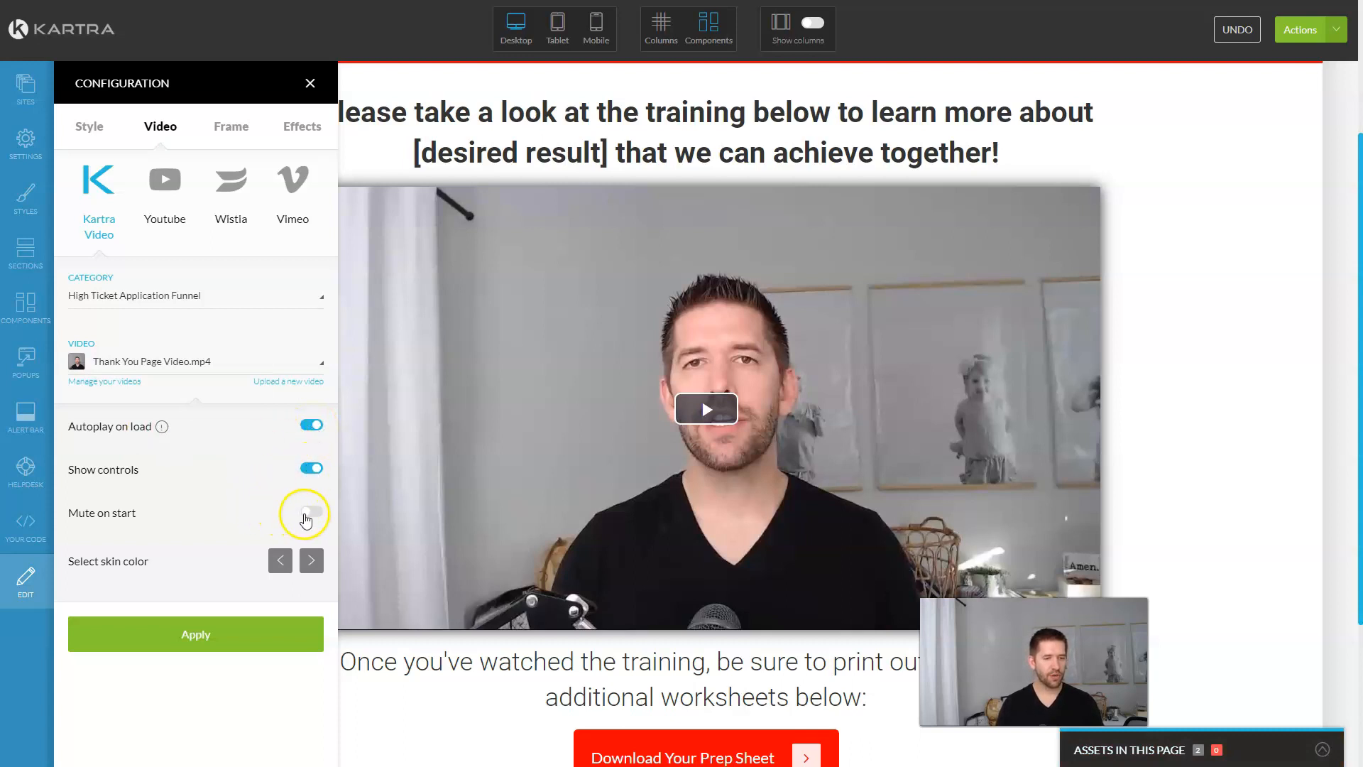
left_click(310, 512)
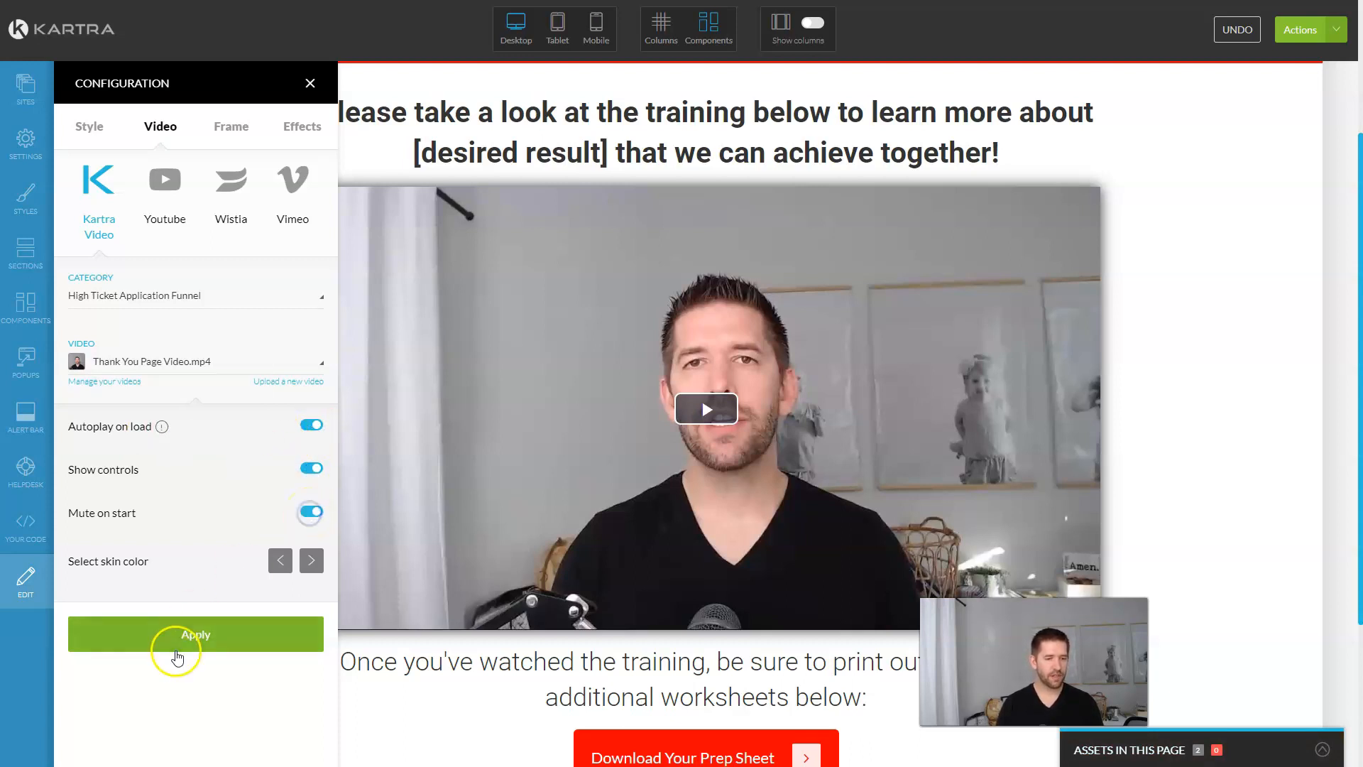
left_click(177, 639)
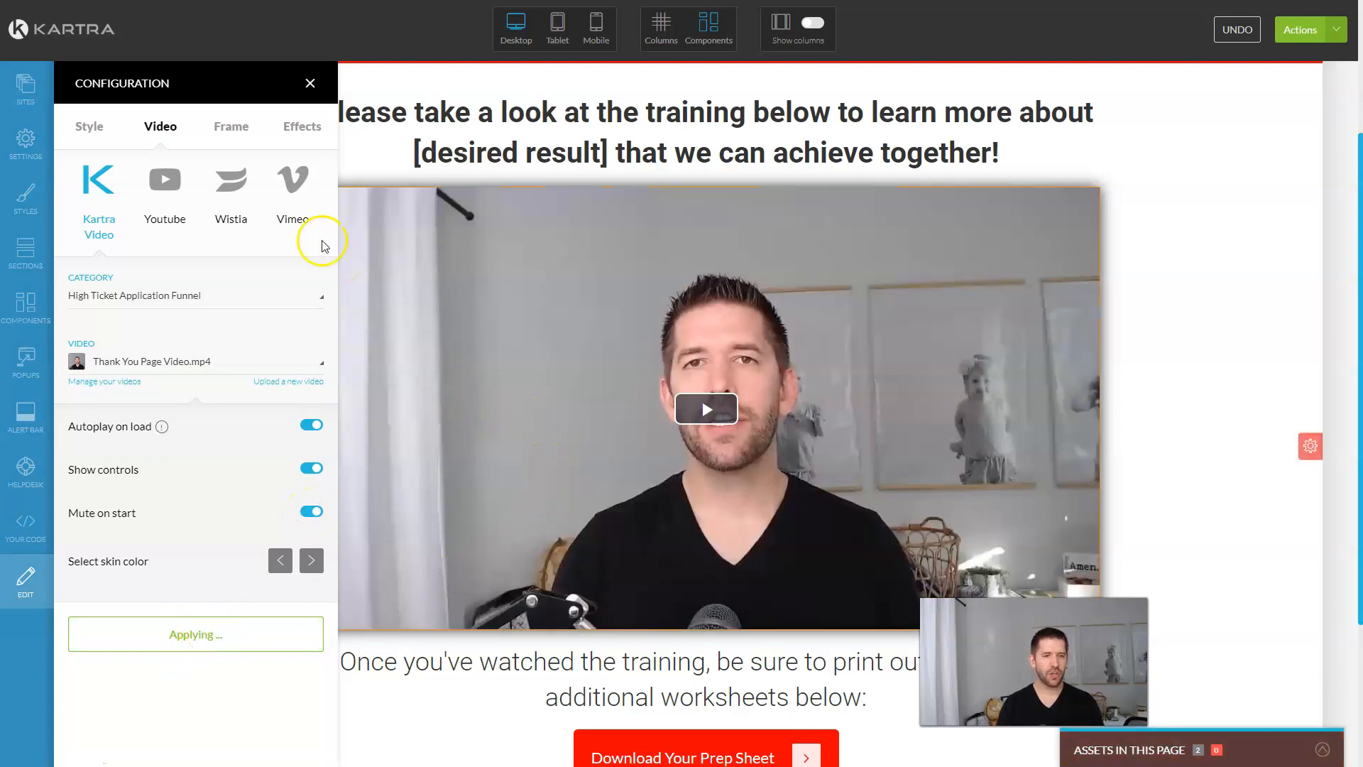
scroll(568, 320, "down", 3)
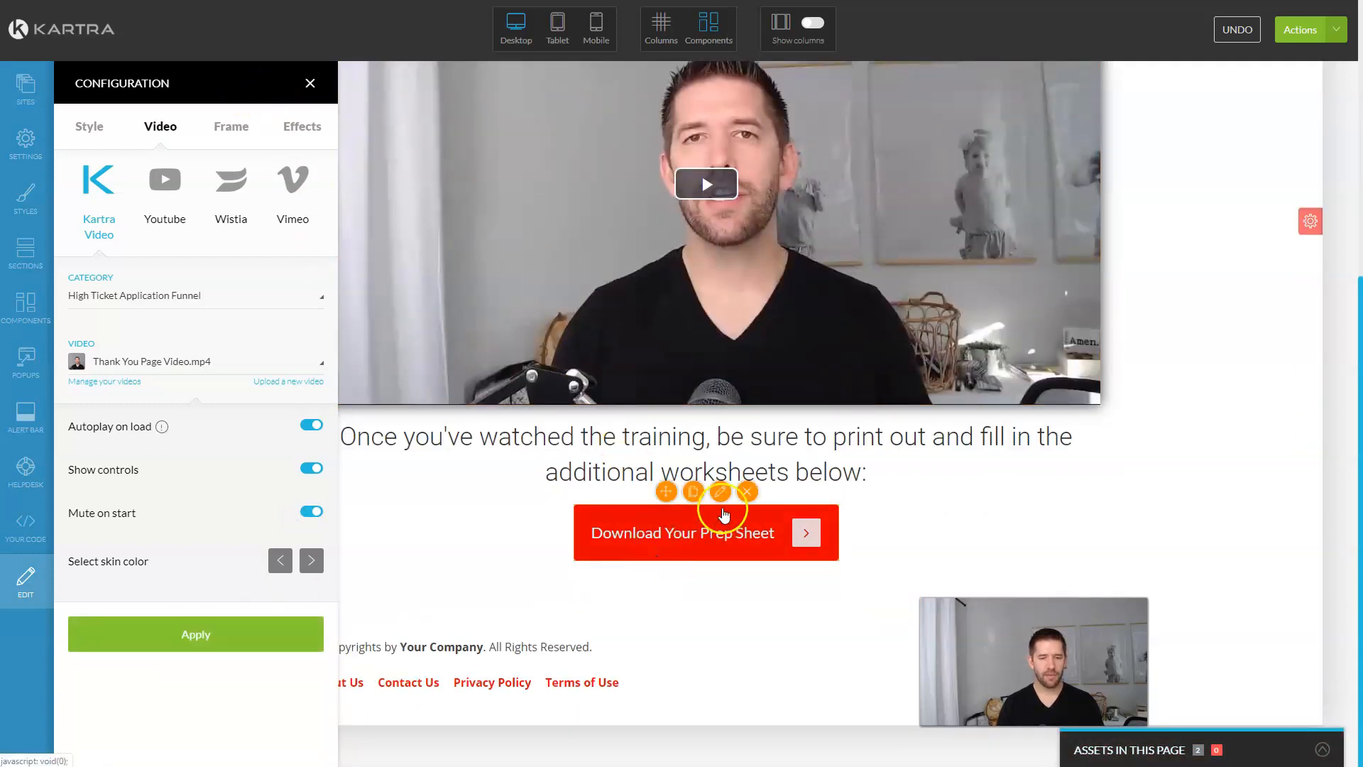
Step: Make the Download Your Prep Sheet button download Example Case Study from High Ticket Application Funnel
left_click(721, 492)
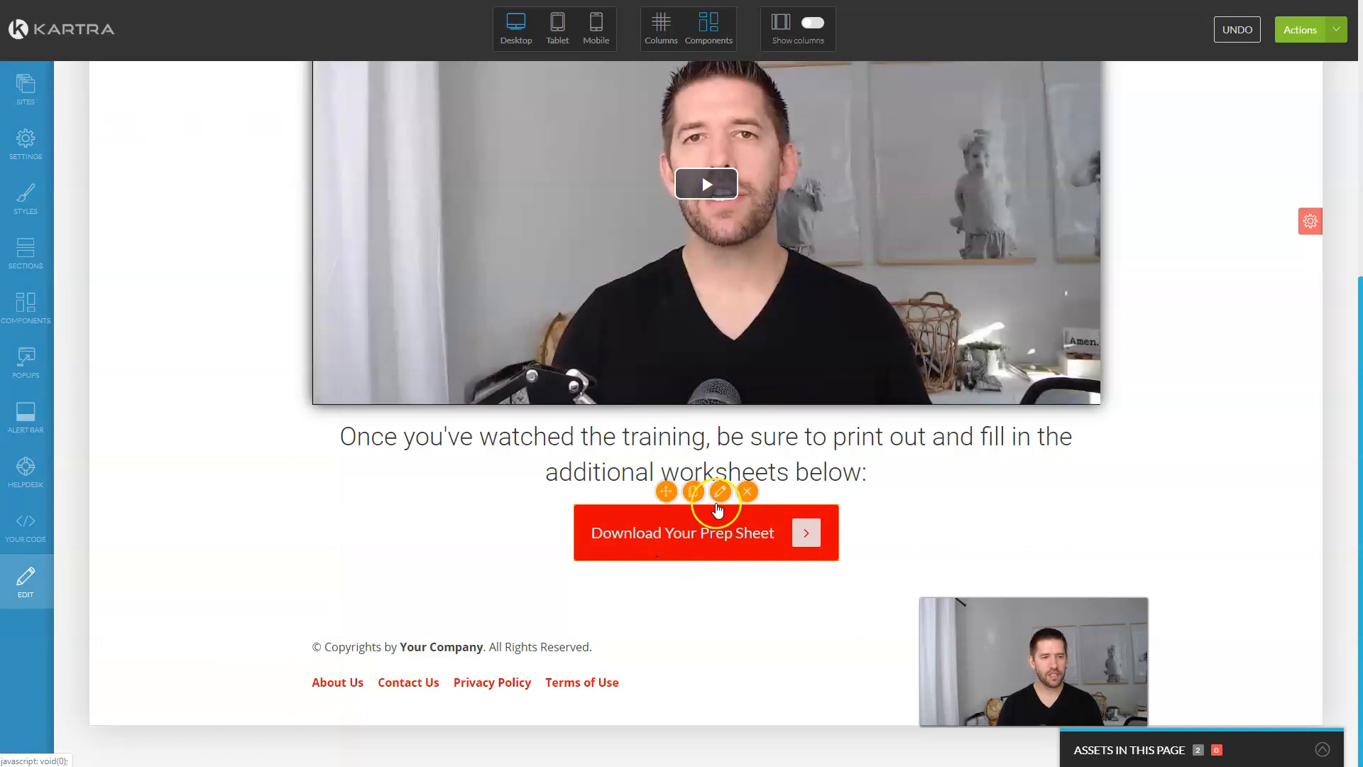
left_click(252, 125)
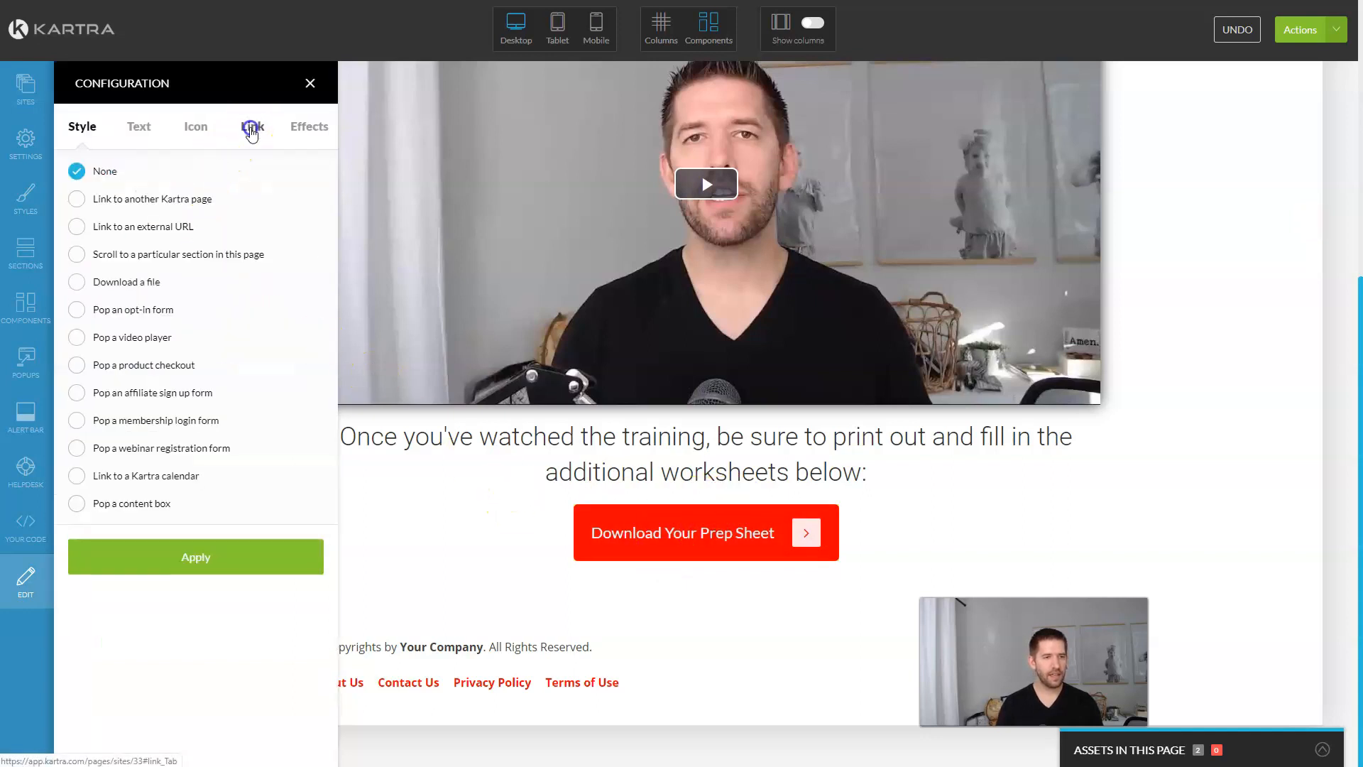
left_click(75, 284)
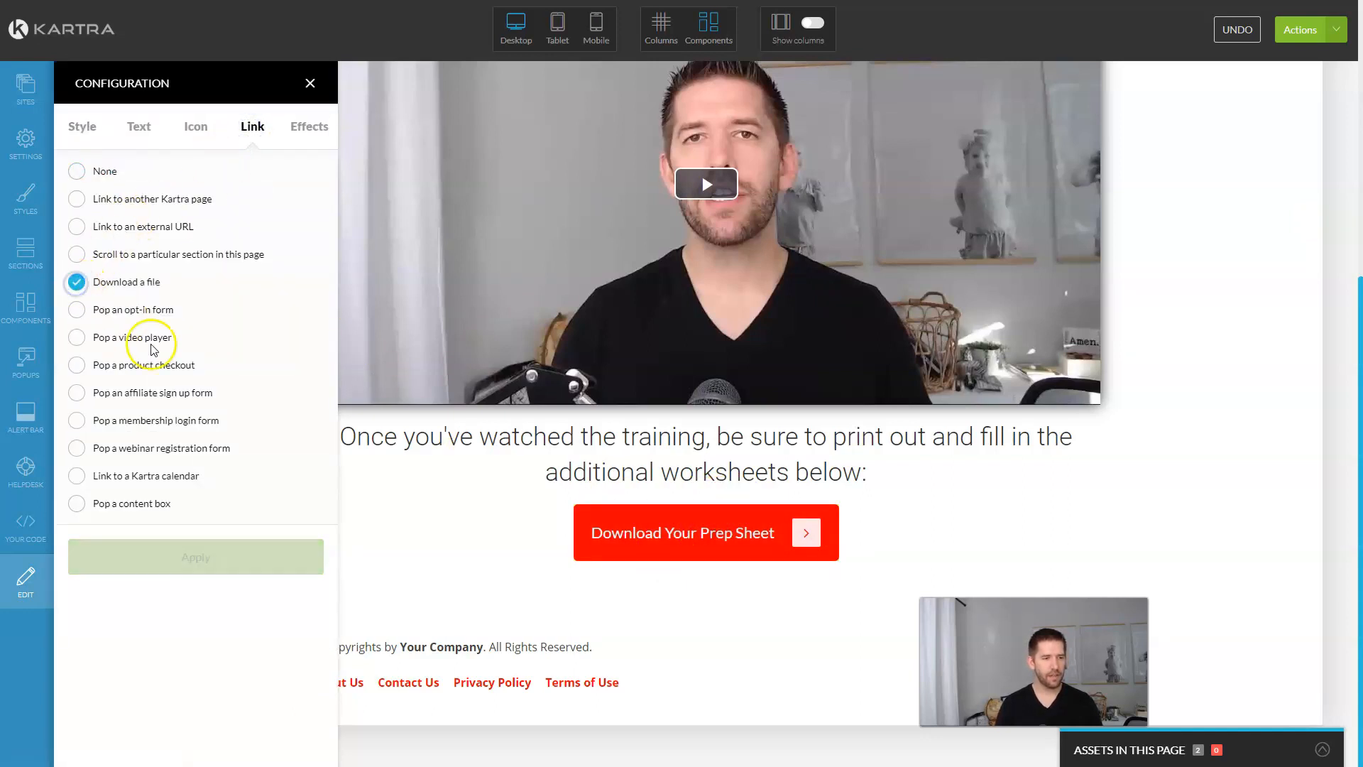
left_click(191, 560)
left_click(164, 643)
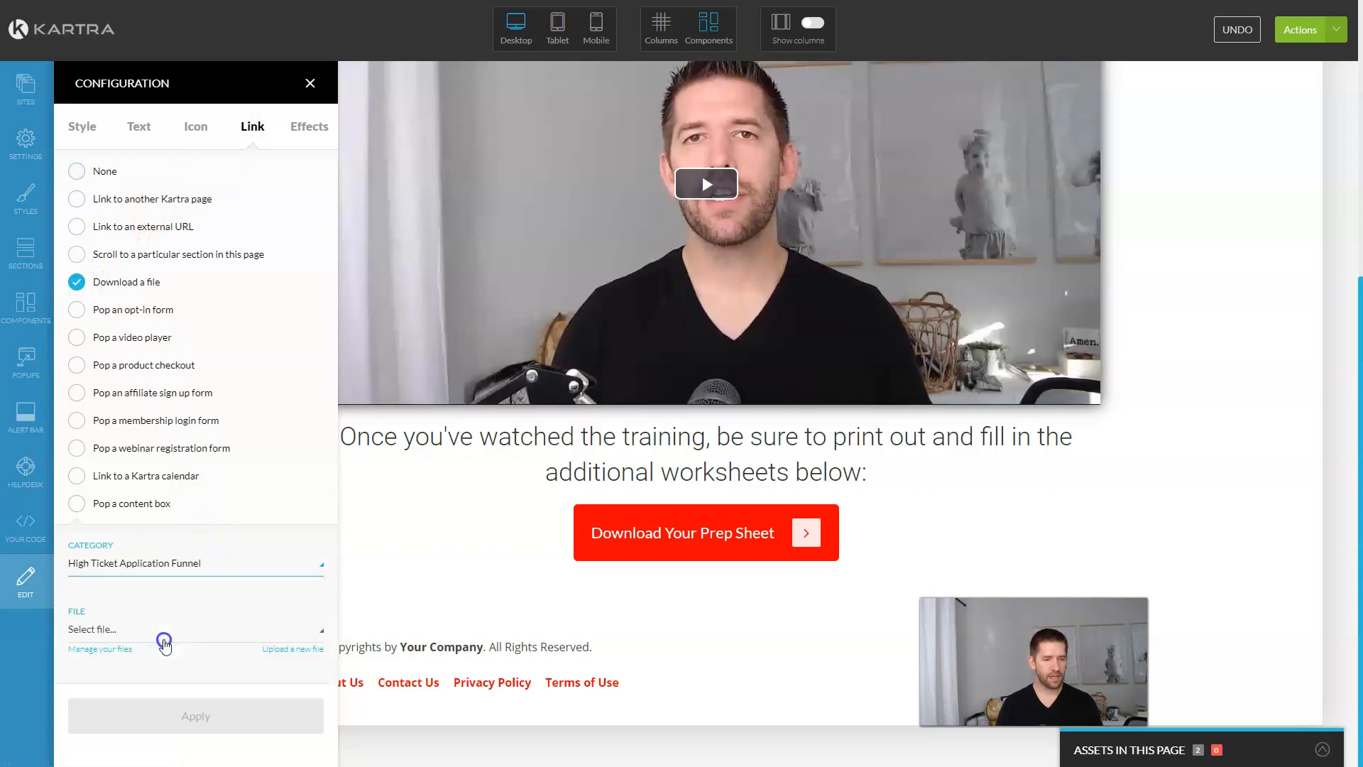
left_click(183, 635)
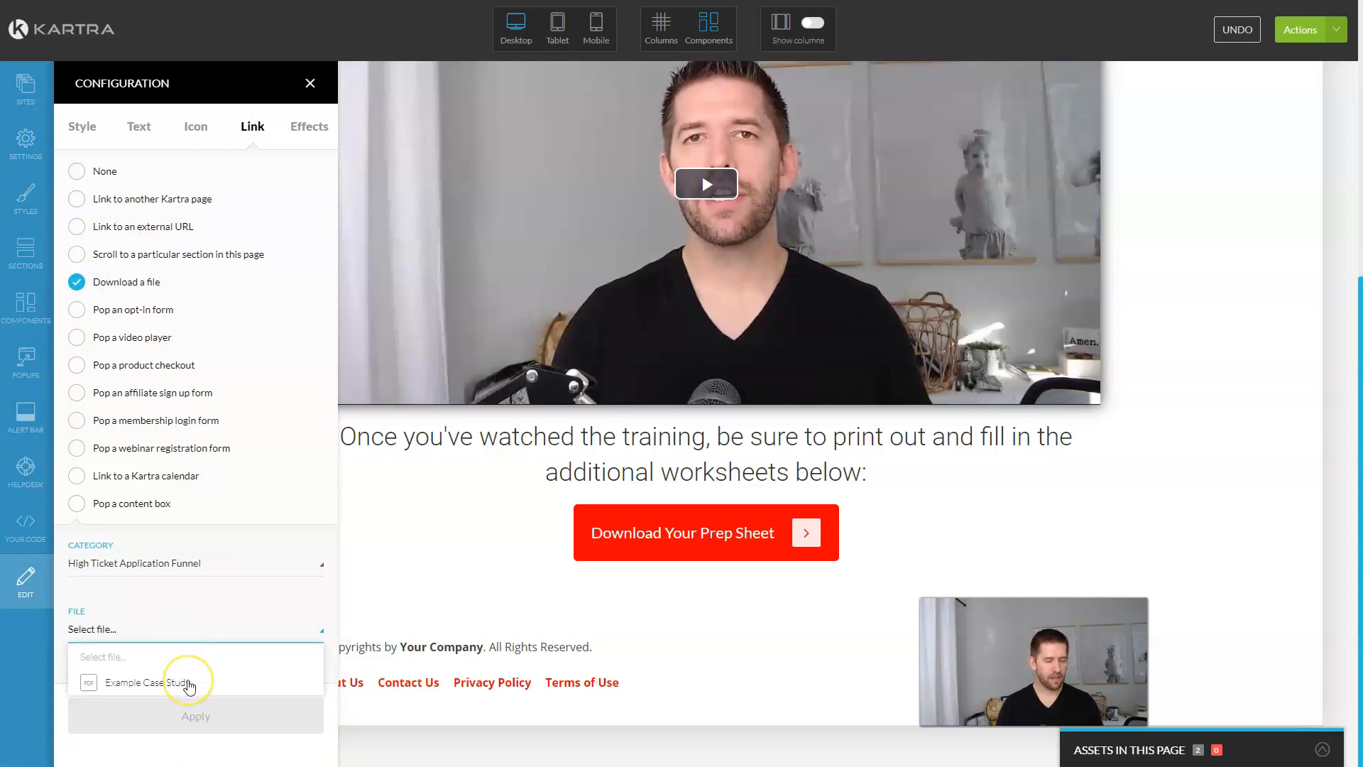
left_click(186, 683)
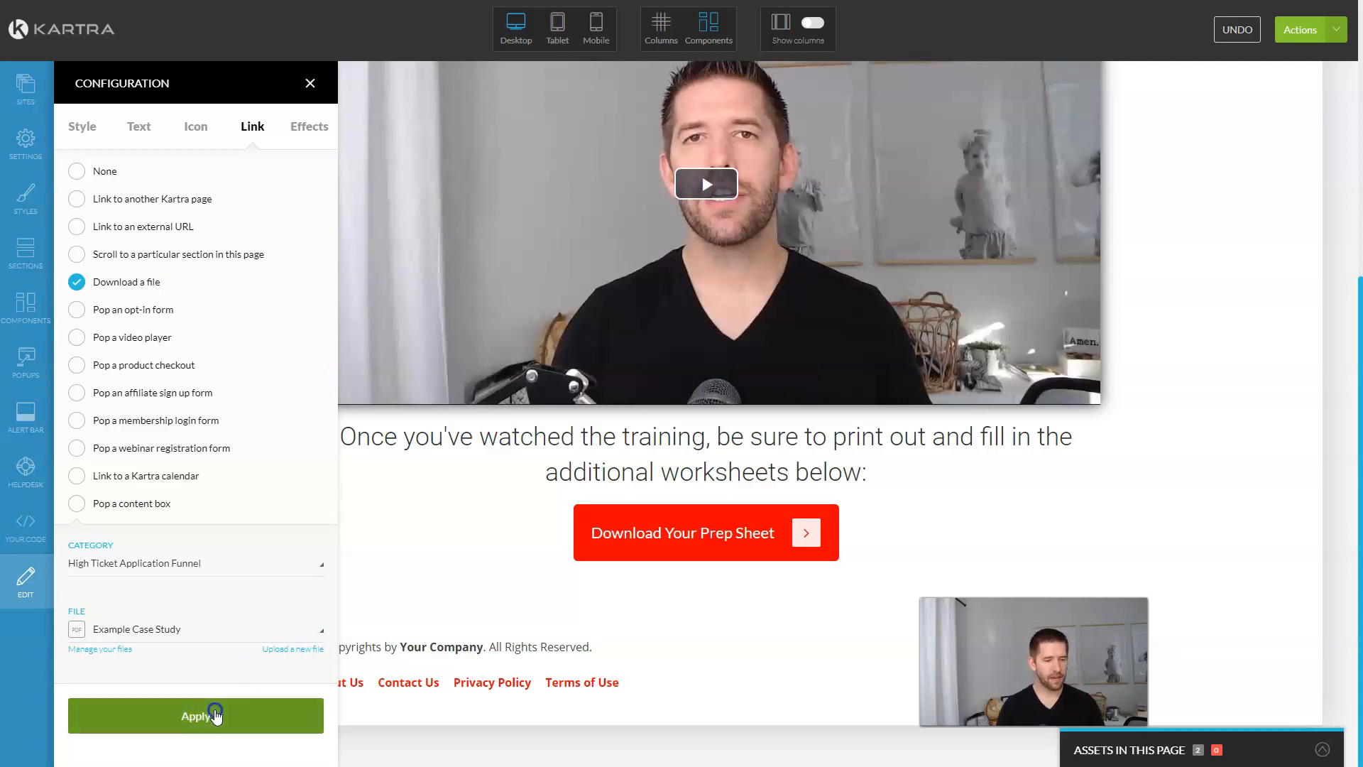
left_click(215, 714)
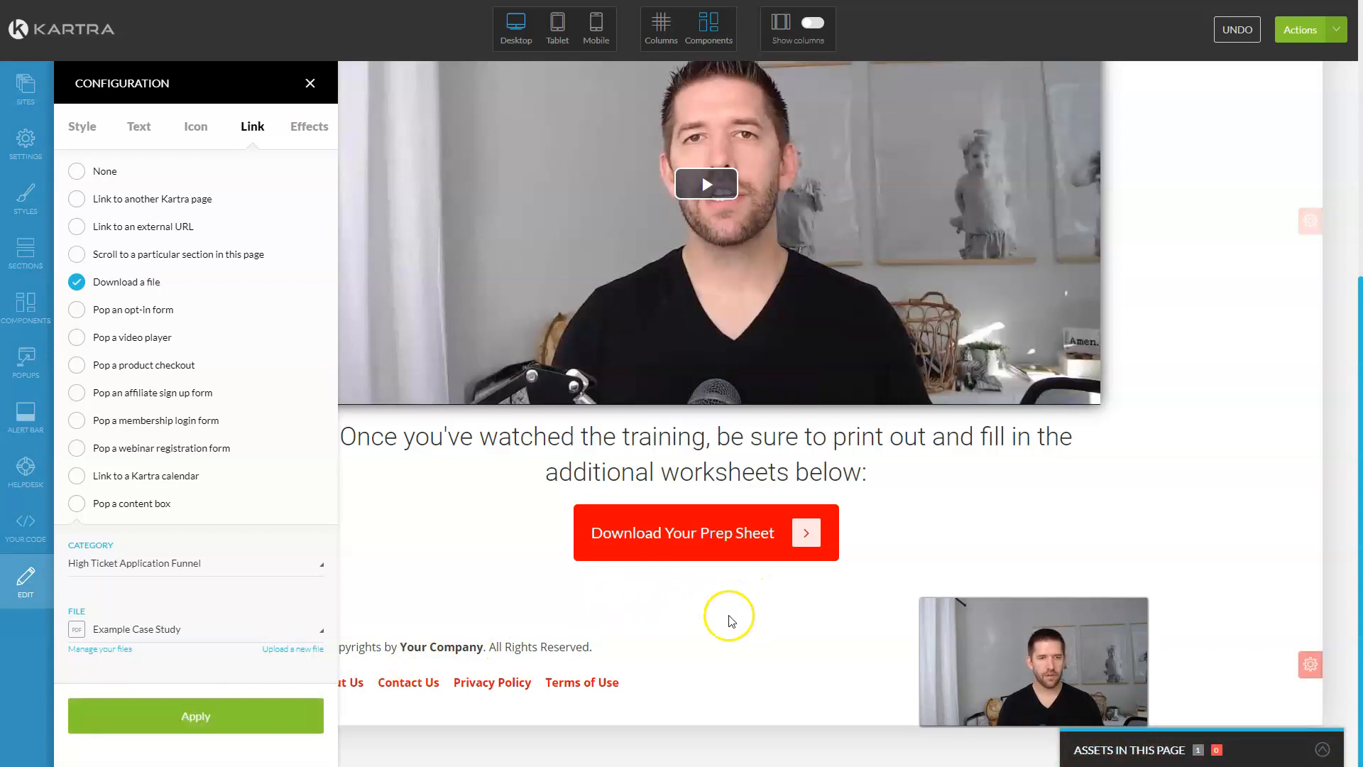
scroll(731, 618, "up", 6)
left_click(1335, 30)
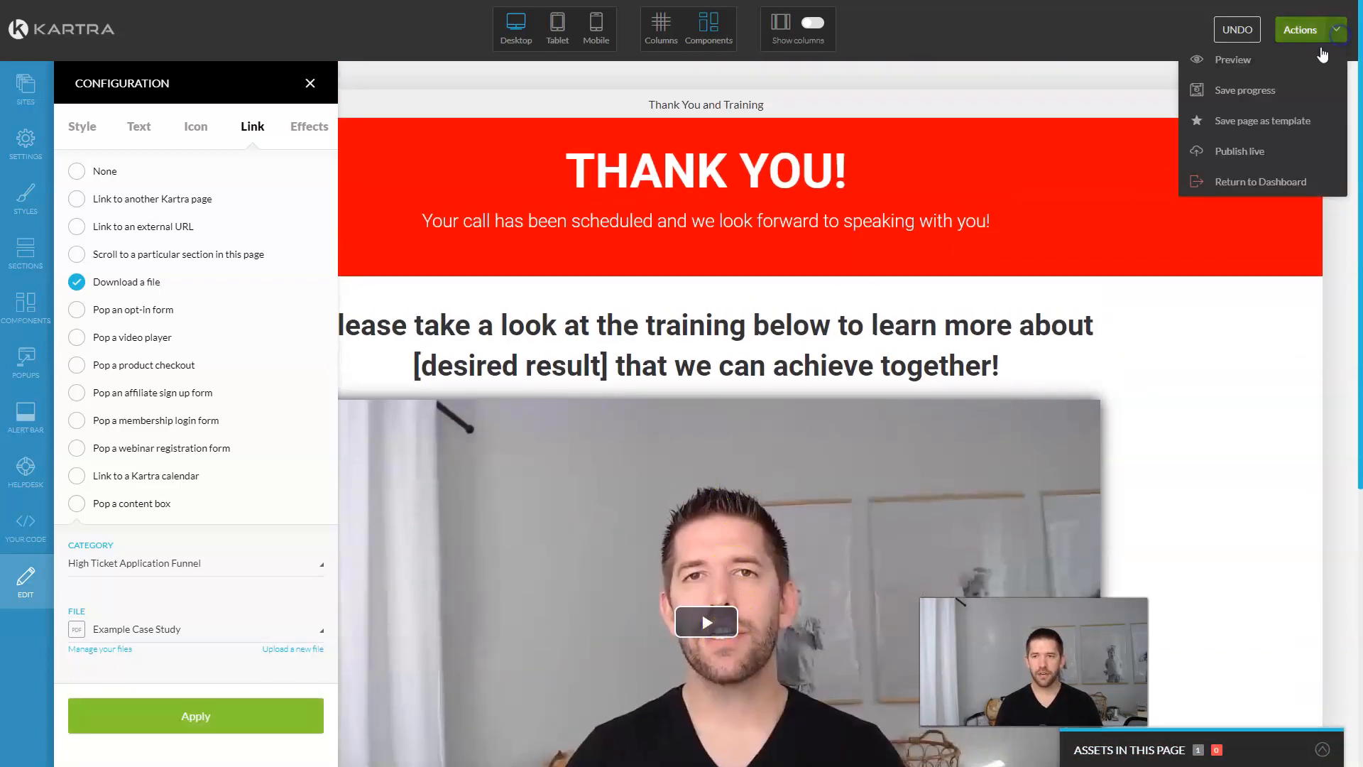
Step: Publish the page on the kartra domain with the slug thank-you-next-steps
left_click(1242, 148)
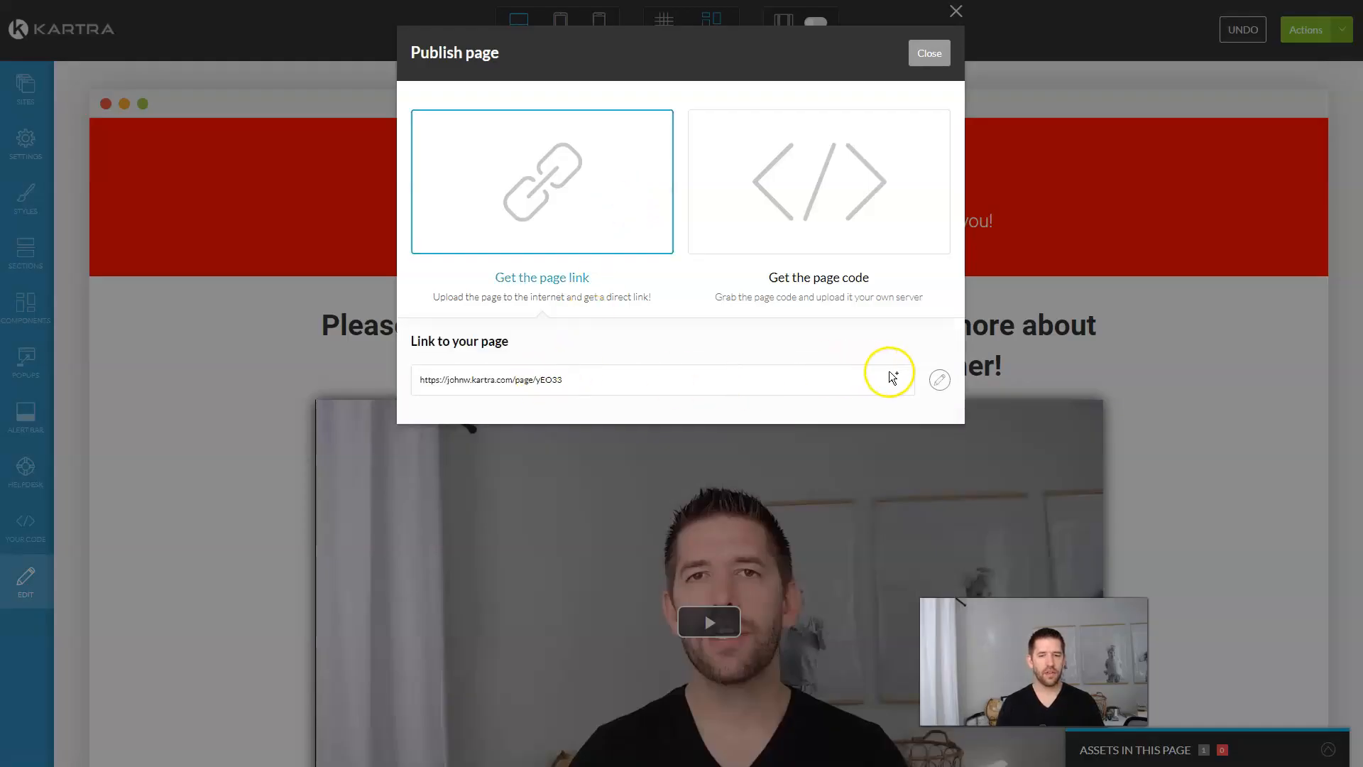
left_click(932, 382)
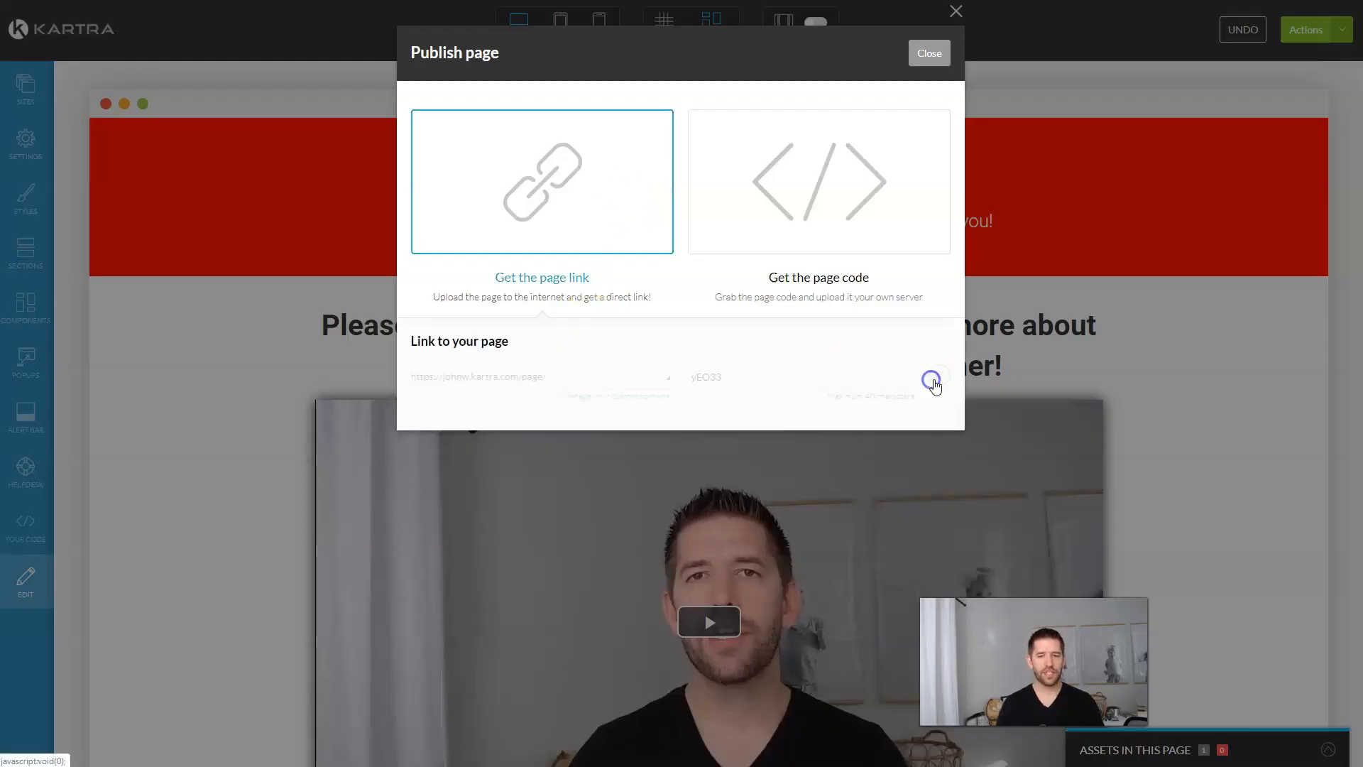
left_click(600, 378)
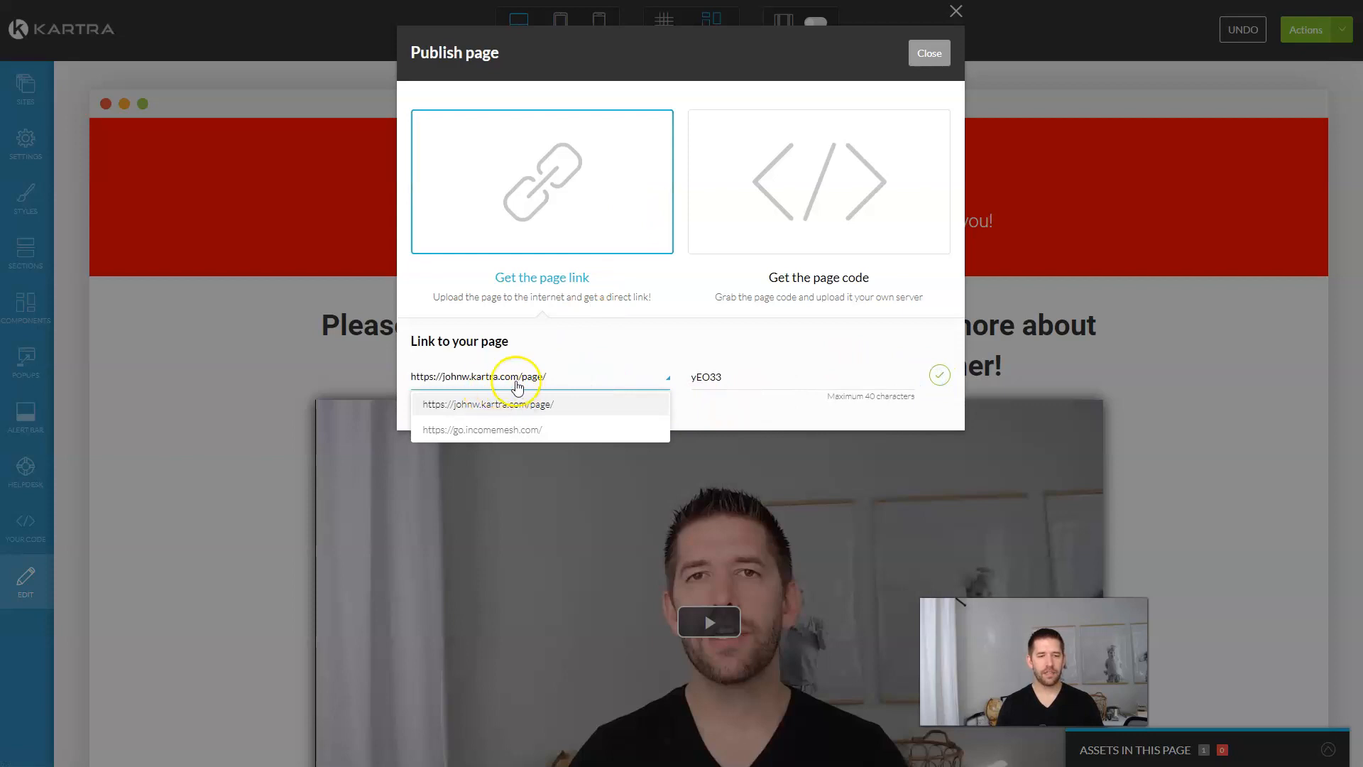
left_click(573, 377)
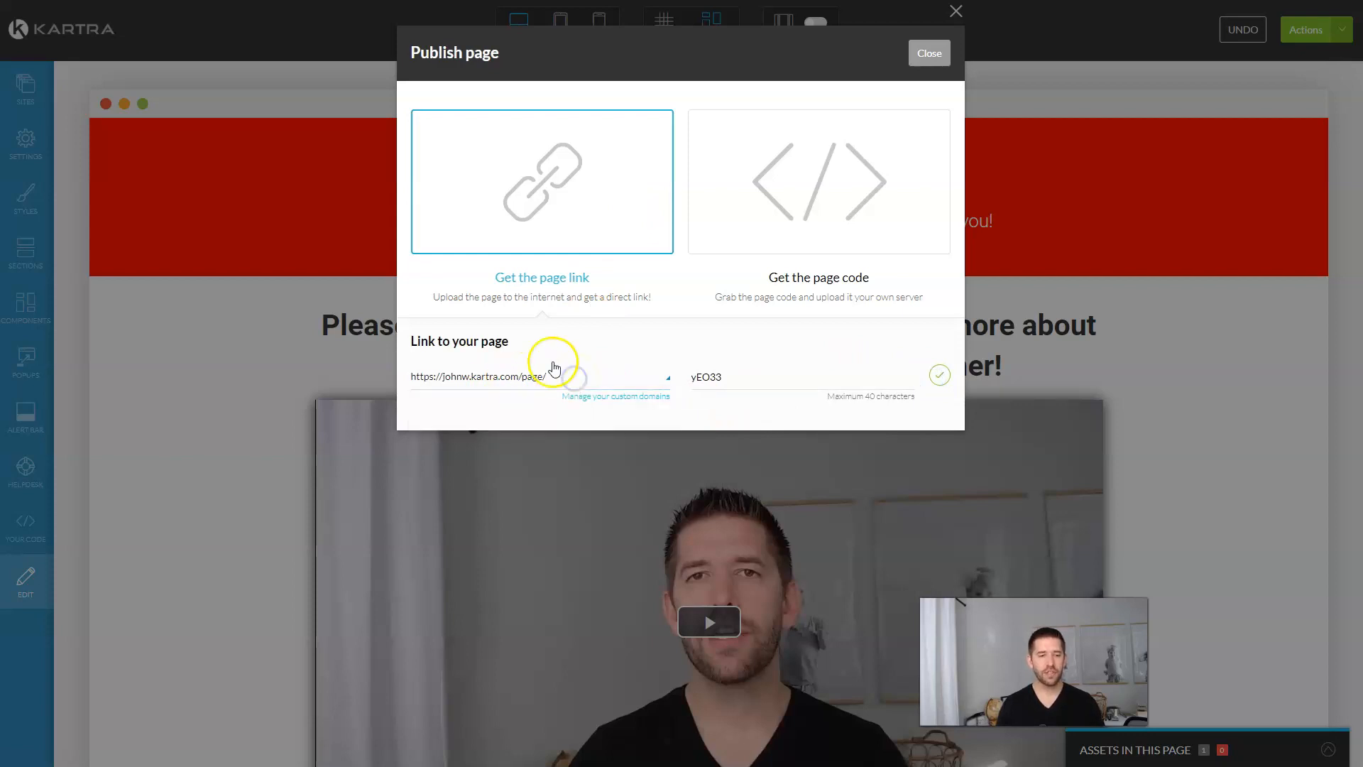
double_click(736, 379)
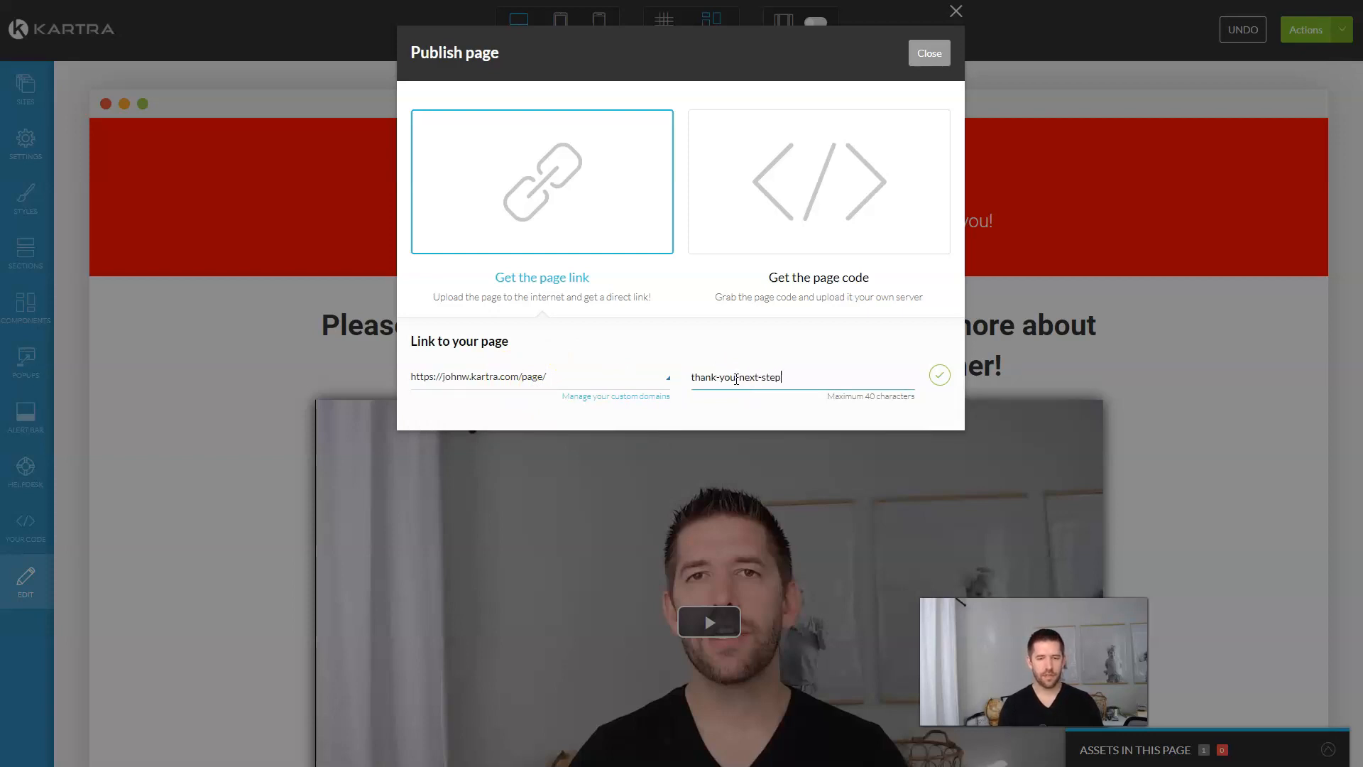
type("thank-you-next-steps")
left_click(939, 375)
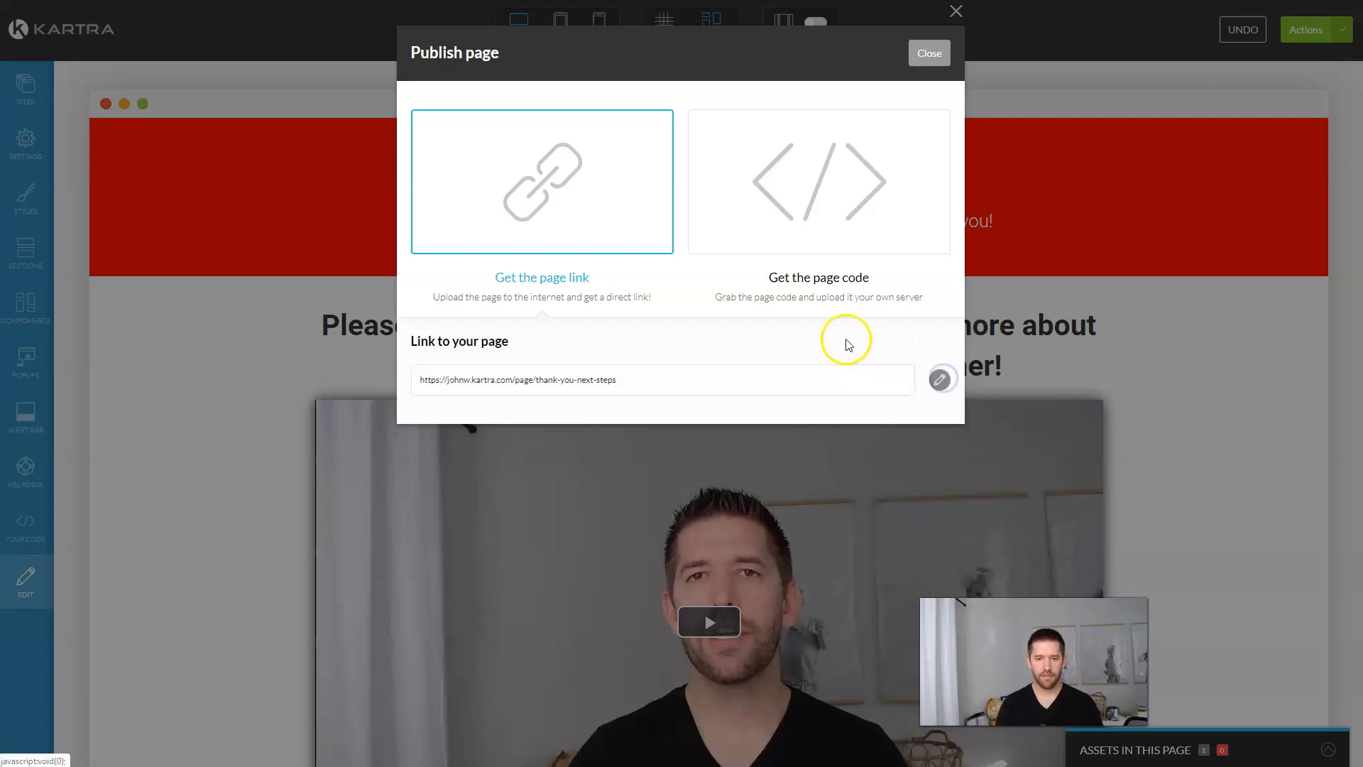
Step: Open the live thank-you-next-steps page in the browser
triple_click(577, 379)
right_click(577, 379)
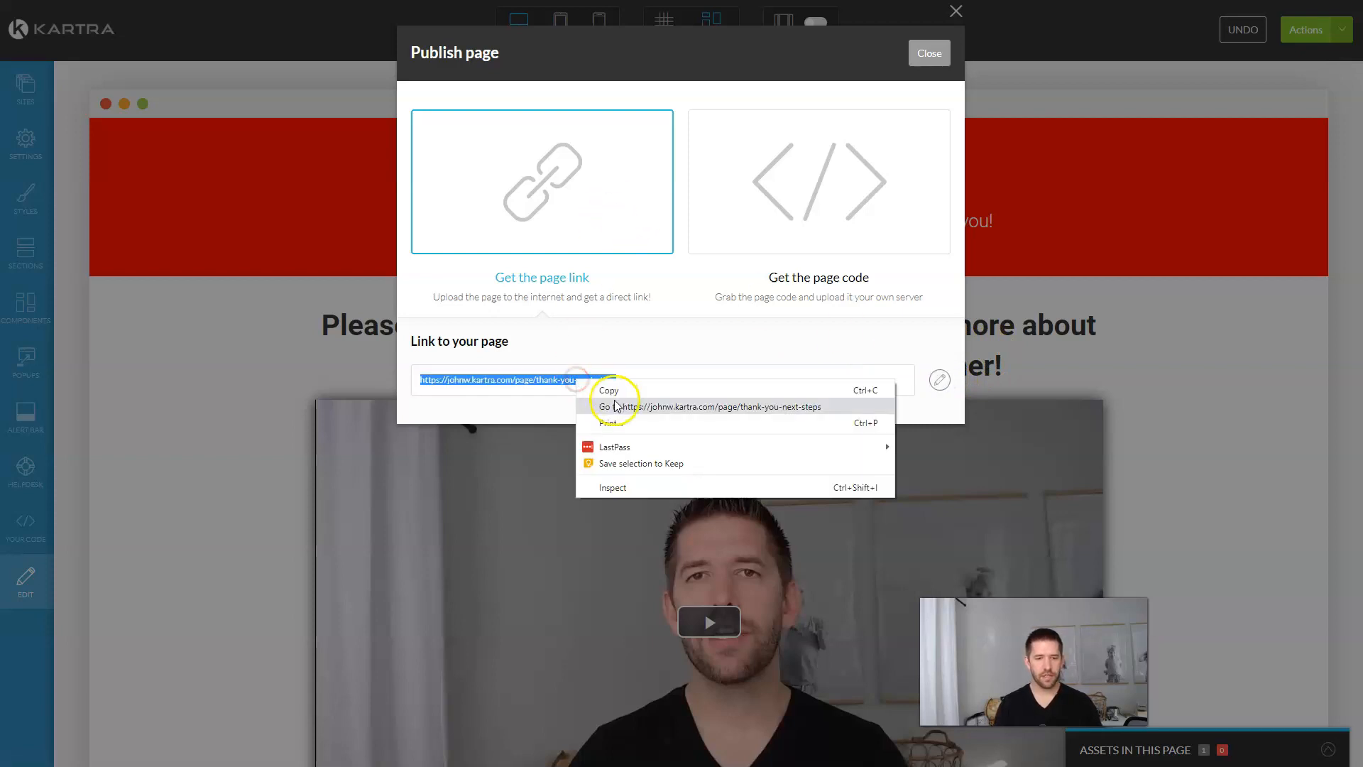
left_click(615, 403)
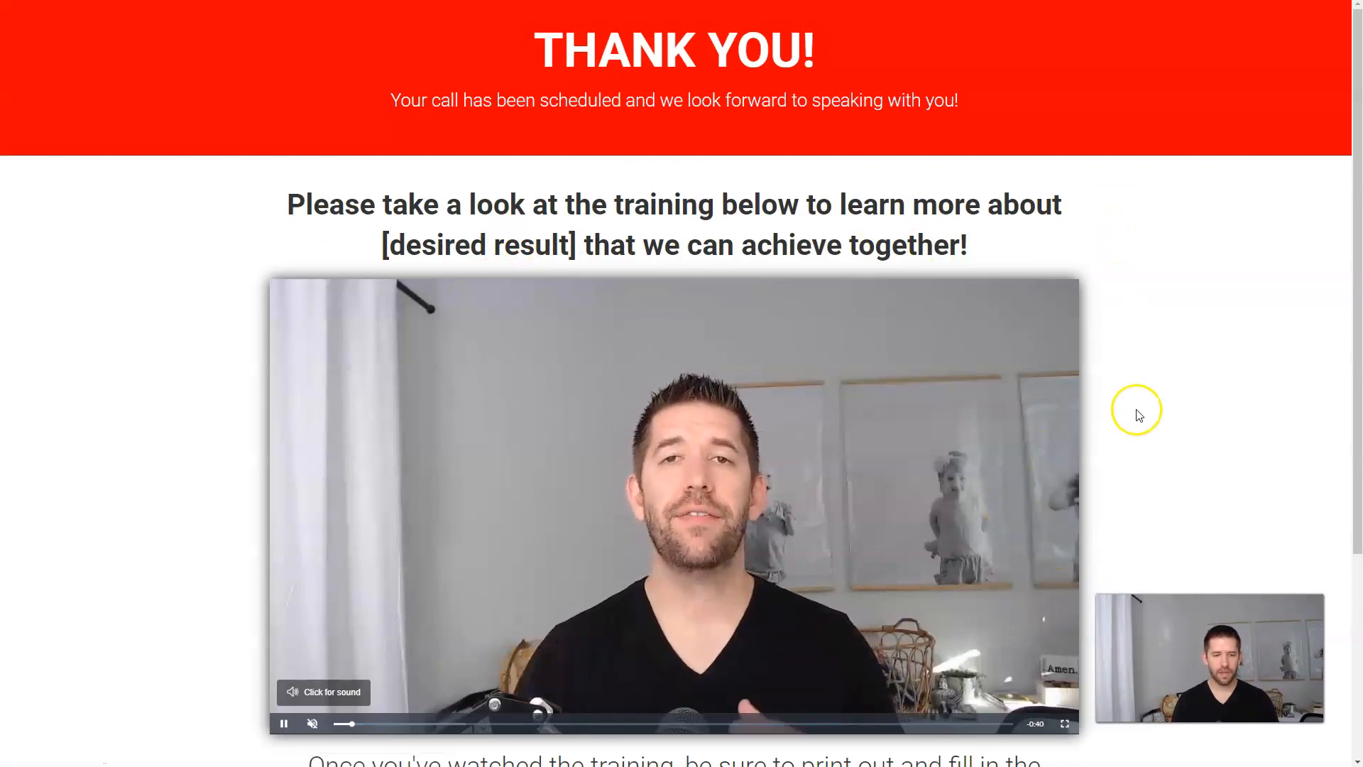
scroll(403, 632, "down", 1)
left_click(332, 621)
left_click(352, 618)
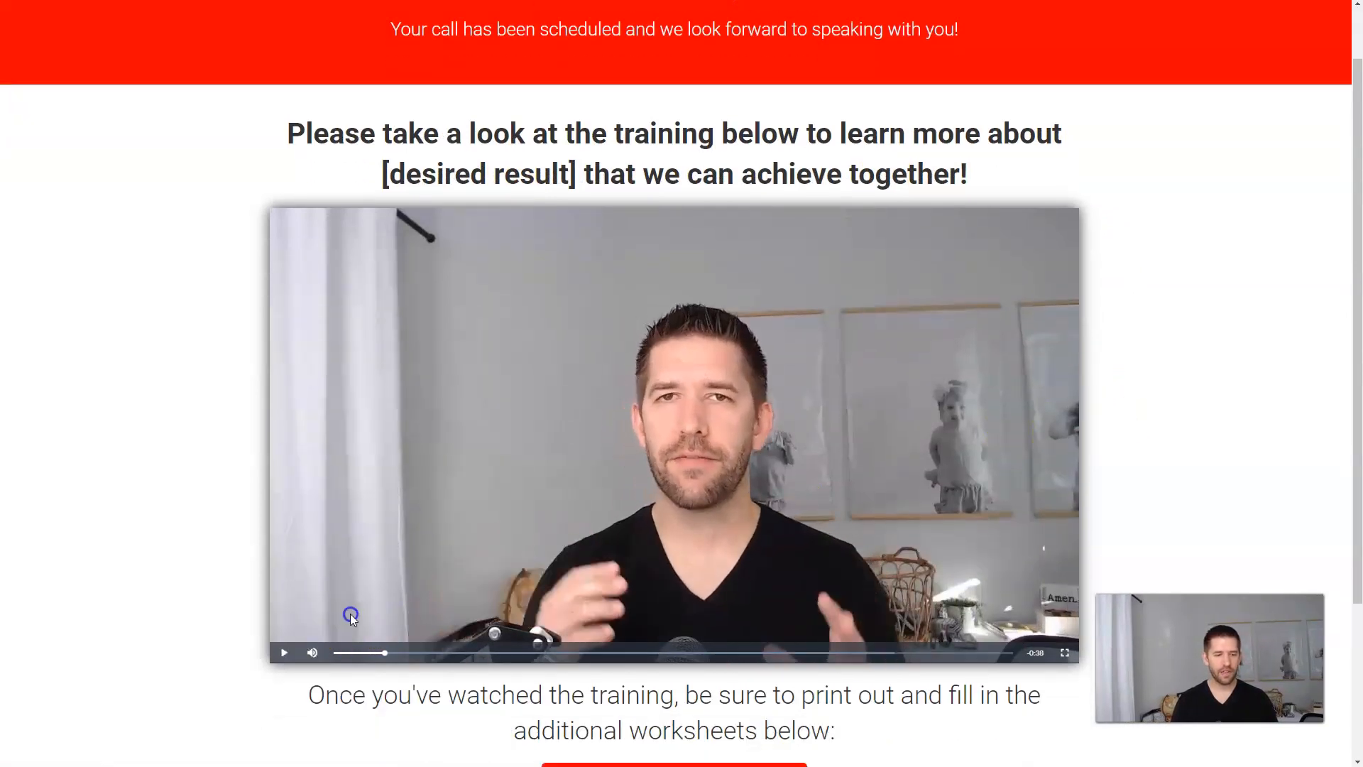
left_click(719, 411)
left_click(661, 430)
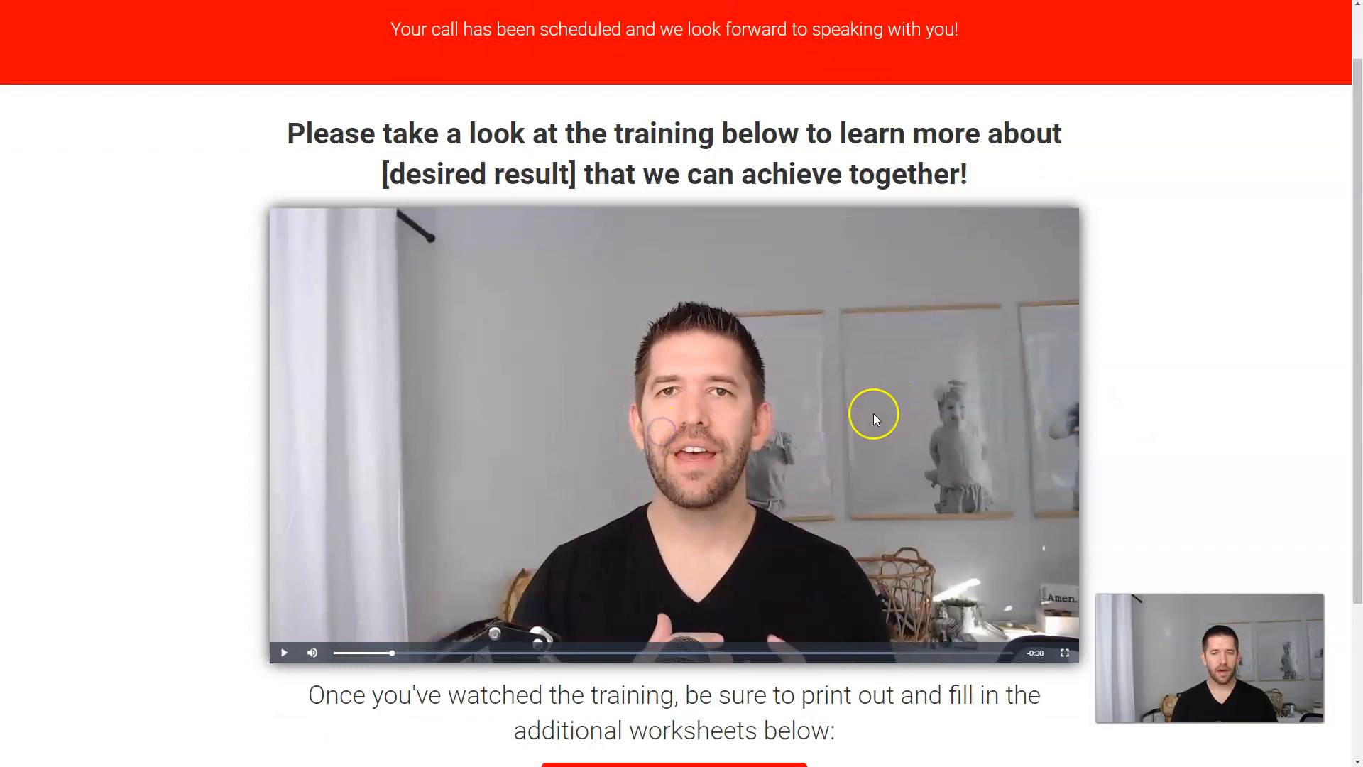
scroll(1140, 384, "down", 3)
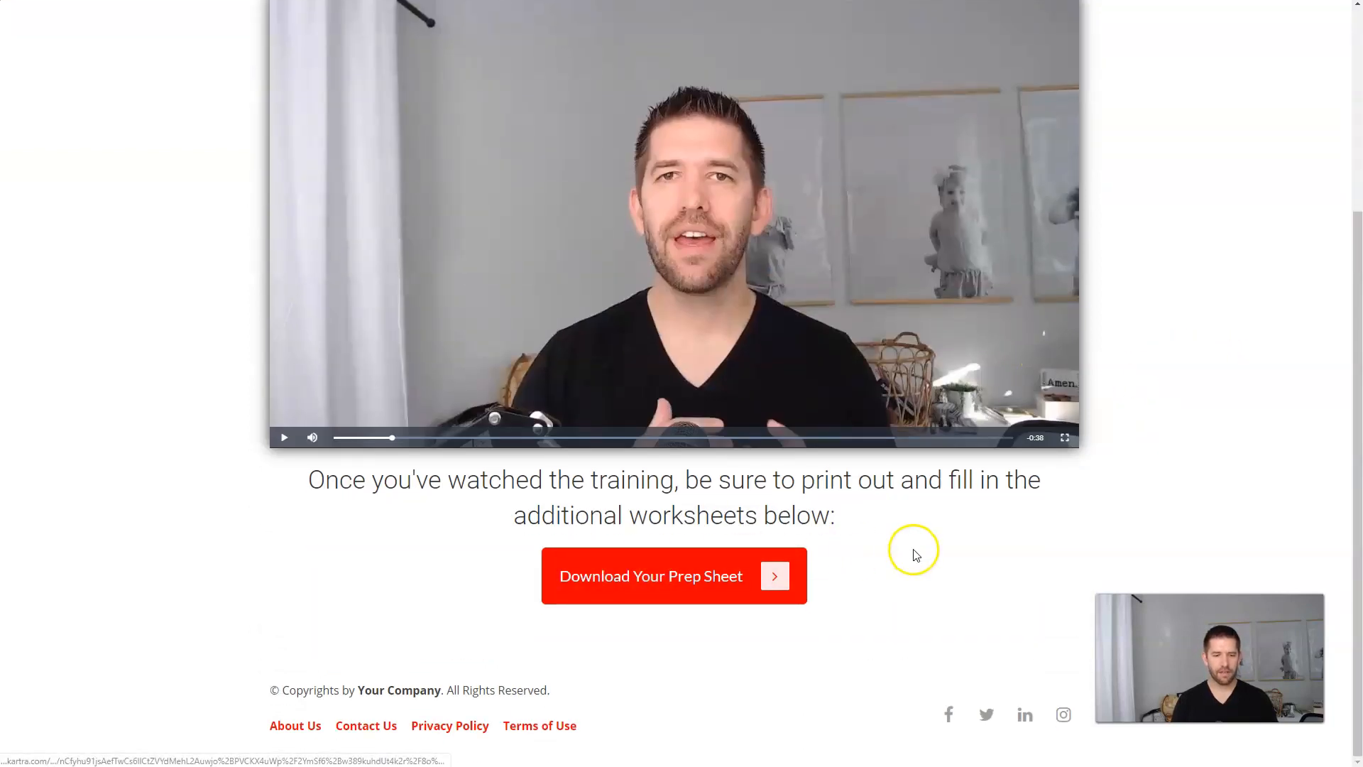
left_click(671, 600)
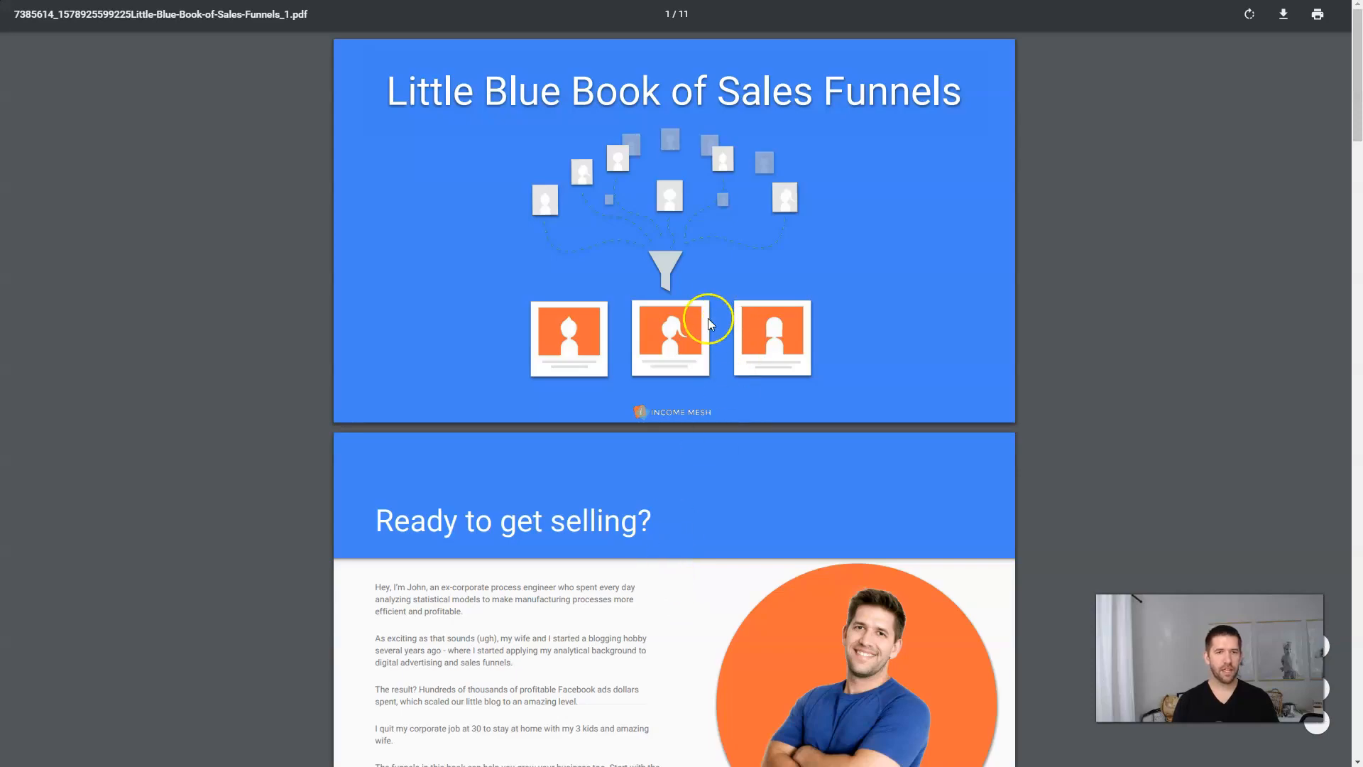
key("ctrl+w")
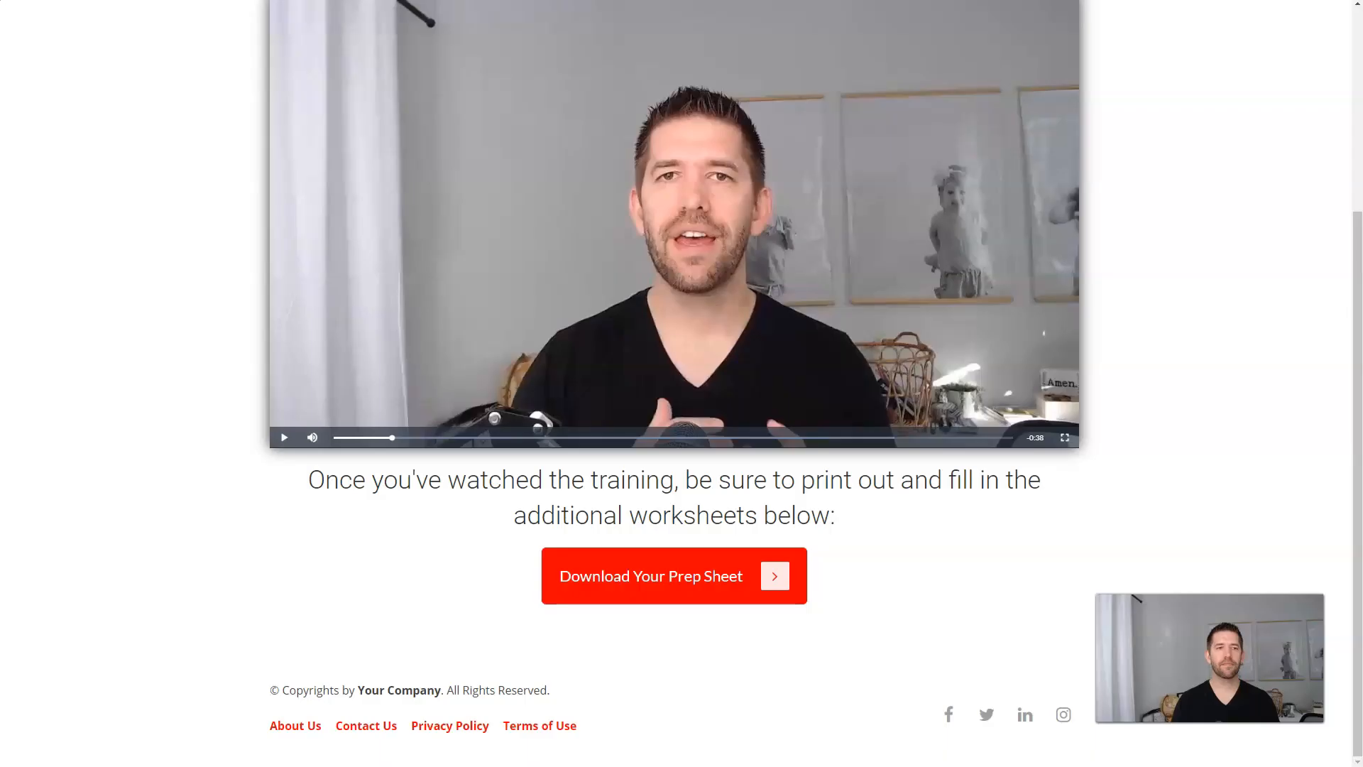
left_click(163, 381)
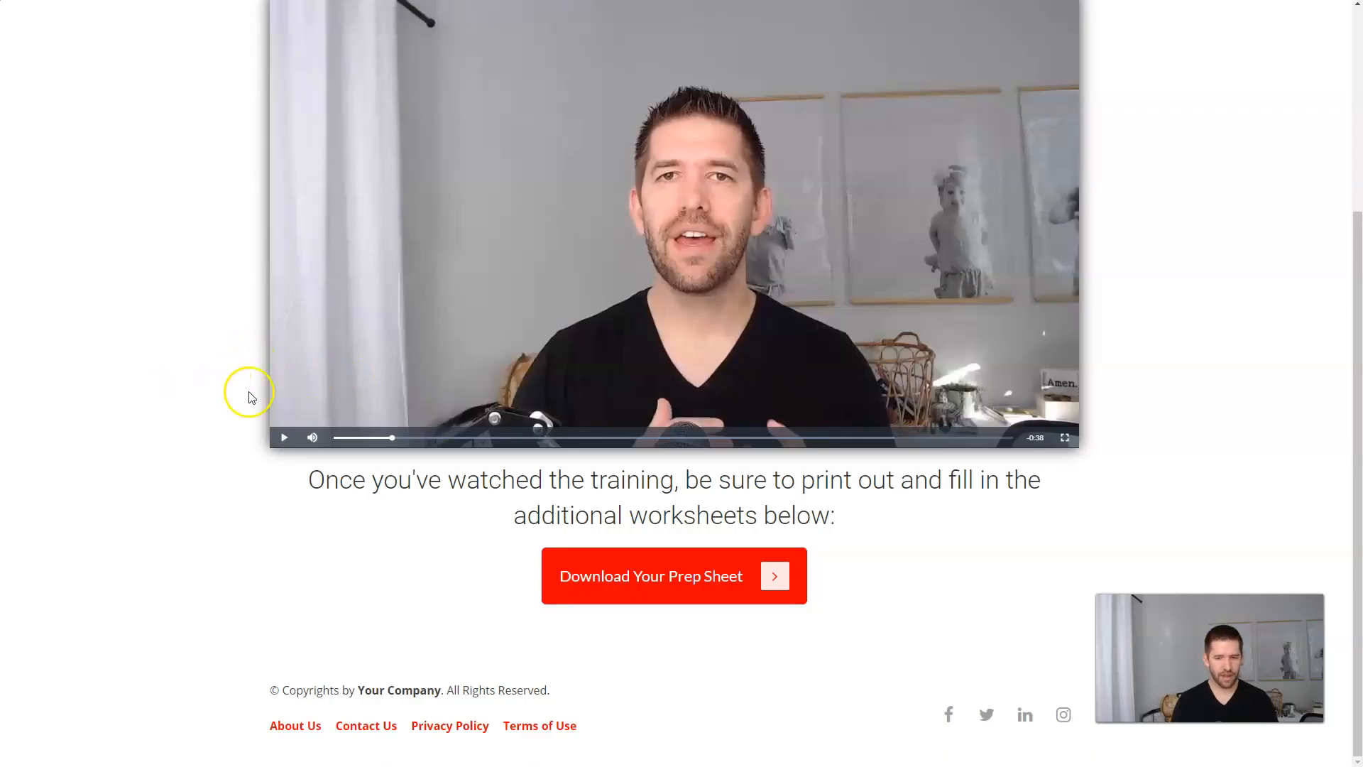
scroll(298, 405, "up", 4)
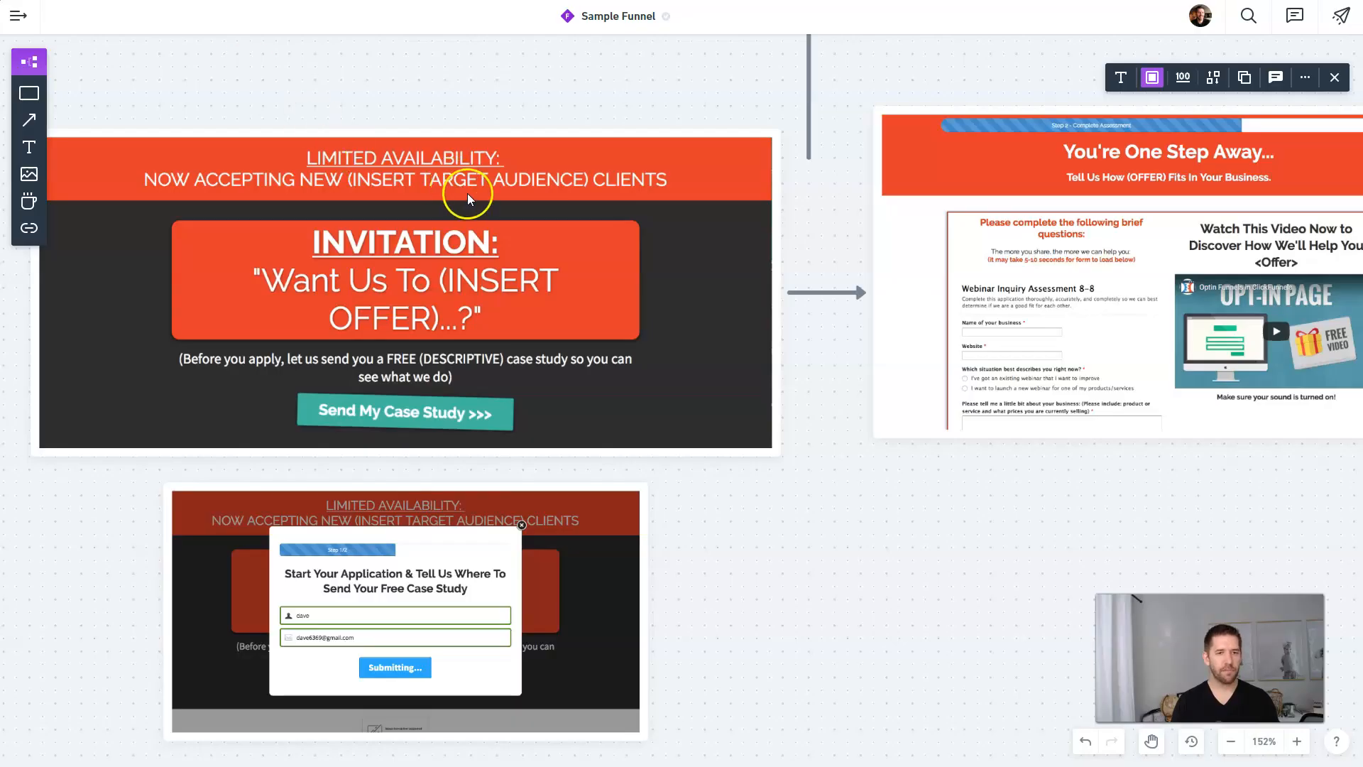
Step: Move the green checkmark onto the Thank-you page card's top-right corner
scroll(465, 195, "down", 3)
scroll(369, 135, "up", 5)
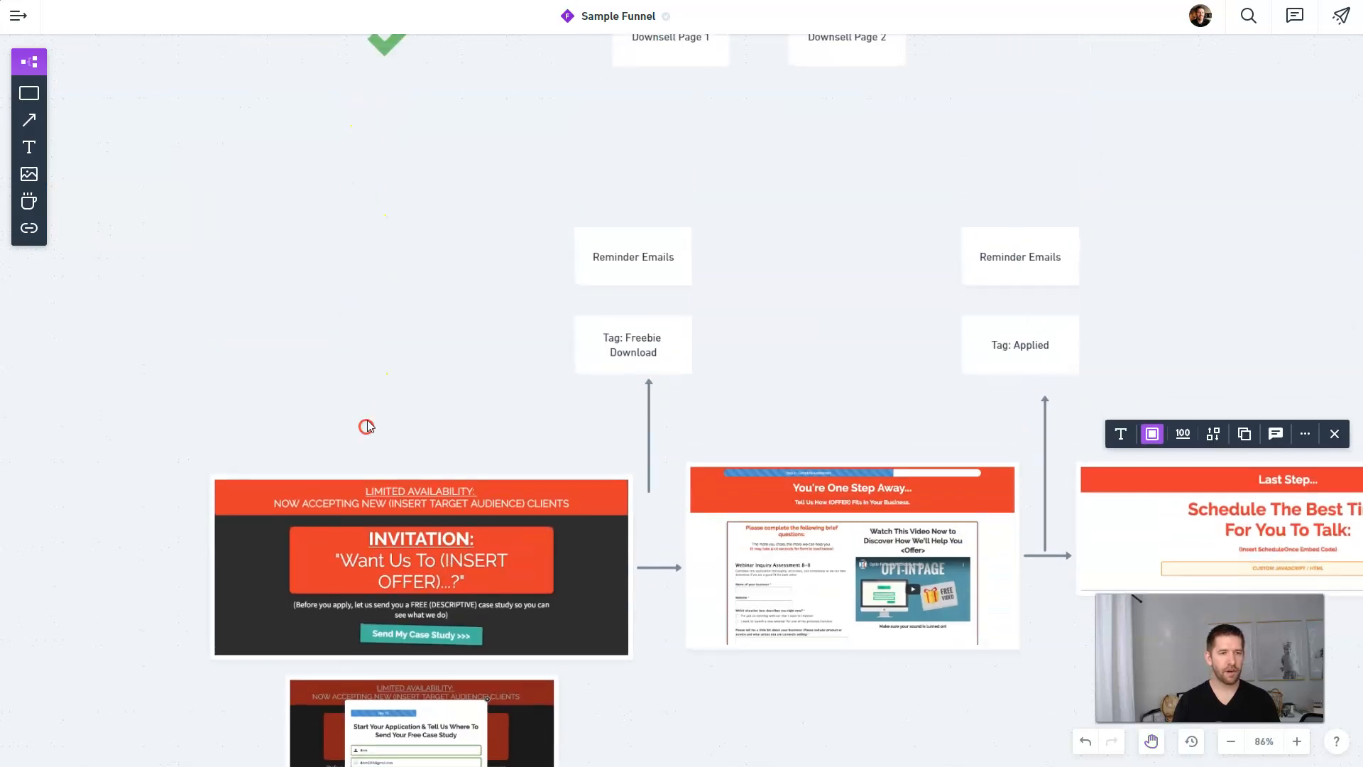
left_click(371, 106)
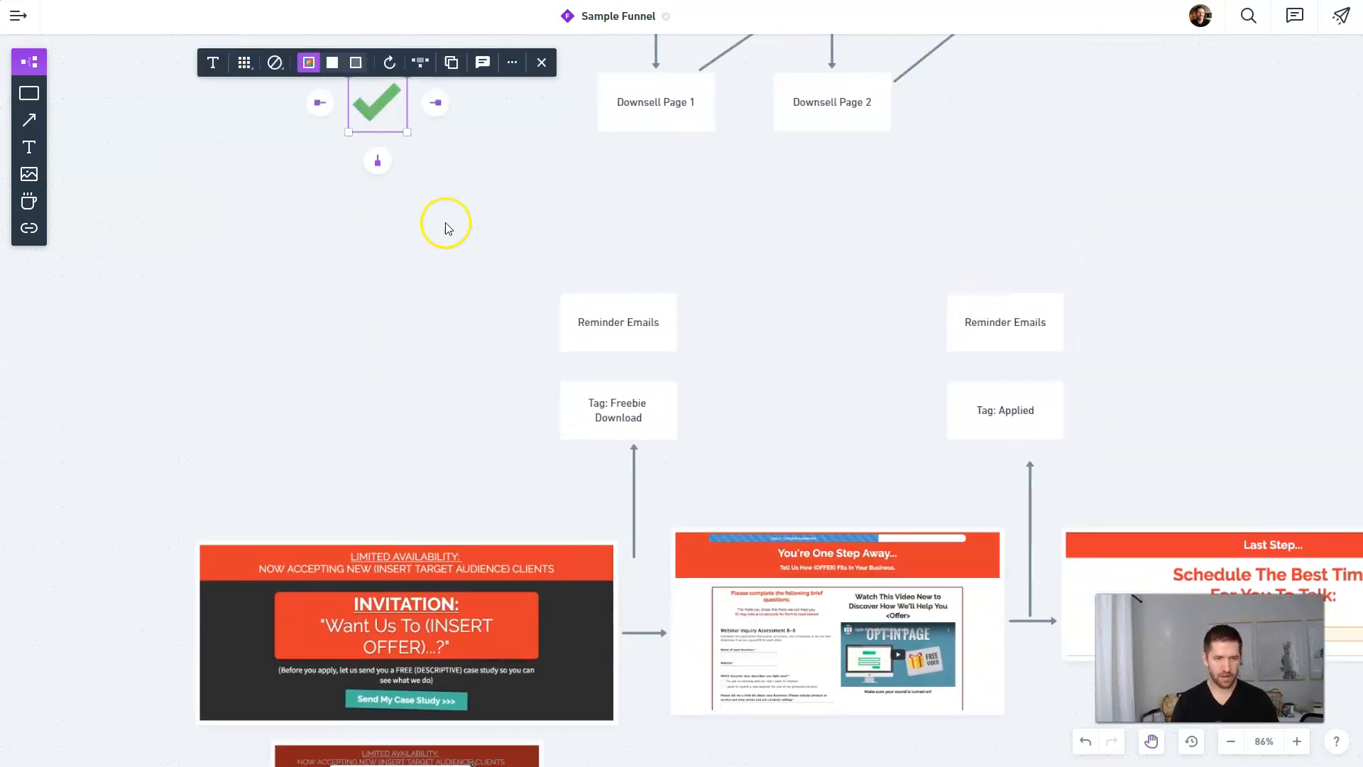
scroll(410, 168, "up", 1)
left_click_drag(379, 120, 1243, 469)
left_click_drag(1126, 504, 264, 360)
left_click_drag(381, 338, 974, 410)
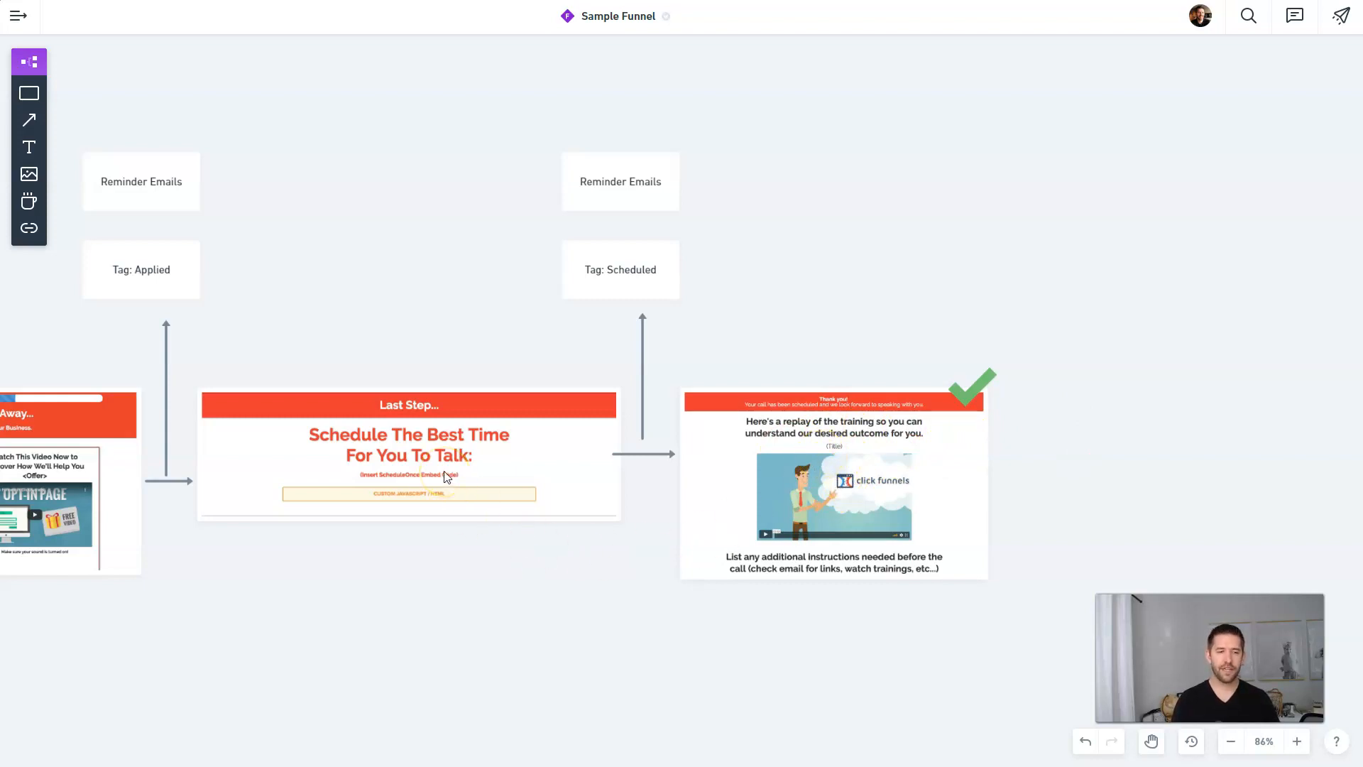
Step: Point out the Reminder Emails step and the Last Step scheduling page on the map
left_click(645, 188)
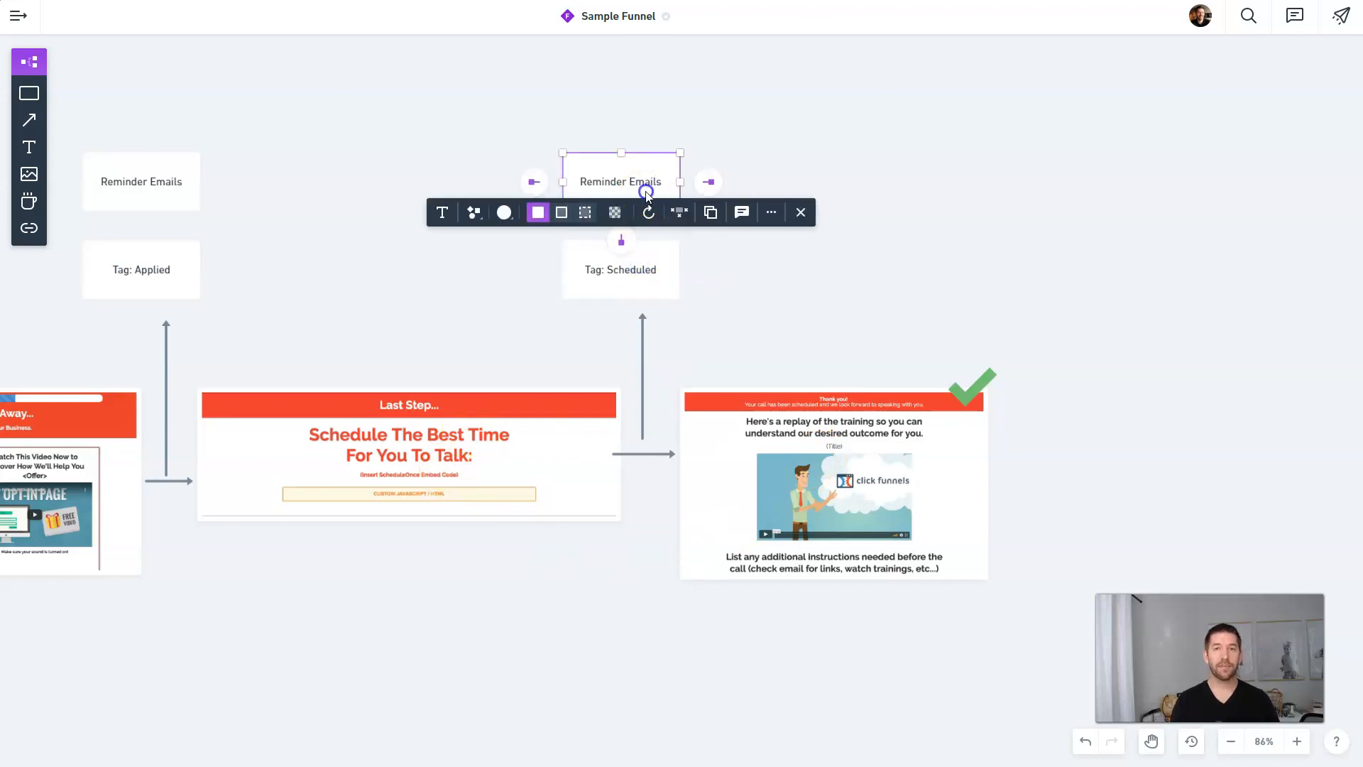
left_click(827, 228)
left_click(494, 479)
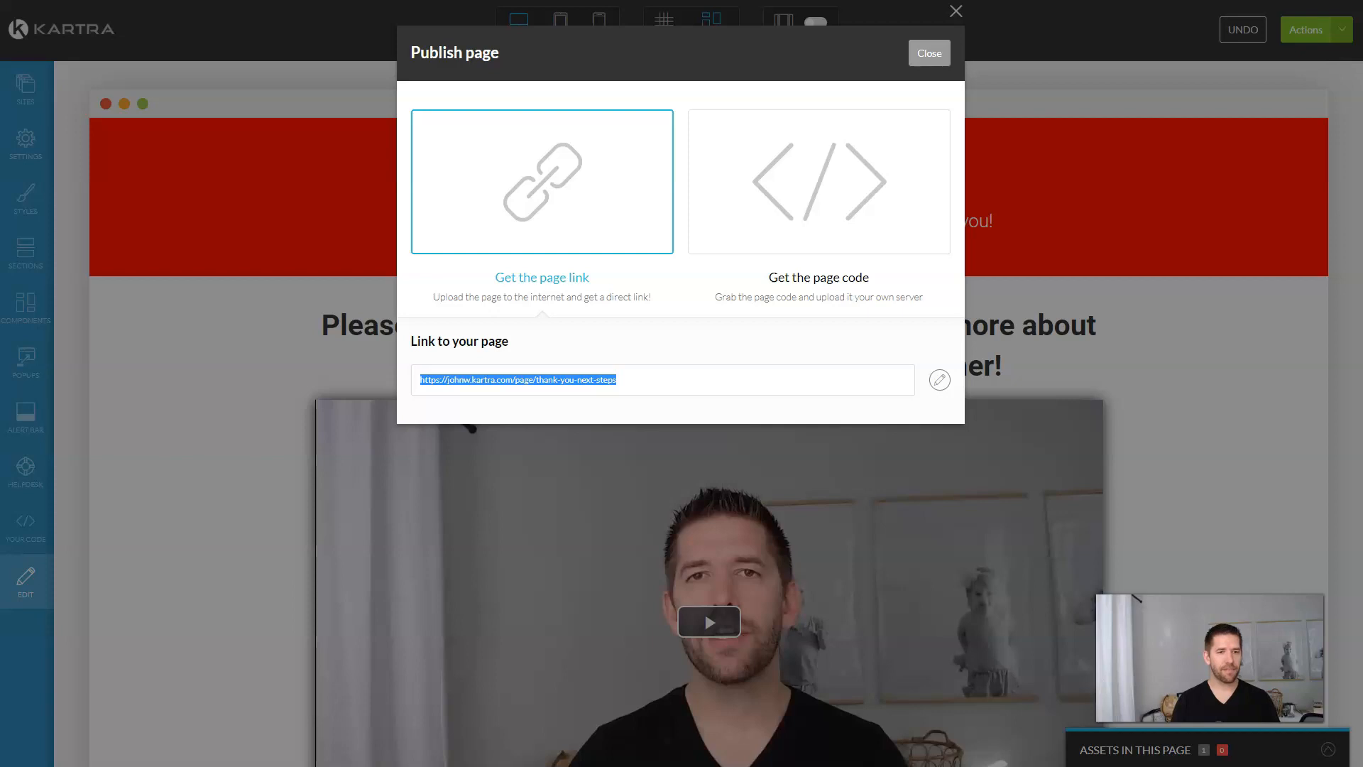
Step: Close the Publish dialog and leave the page editor for the Kartra dashboard
left_click(928, 52)
left_click(1321, 32)
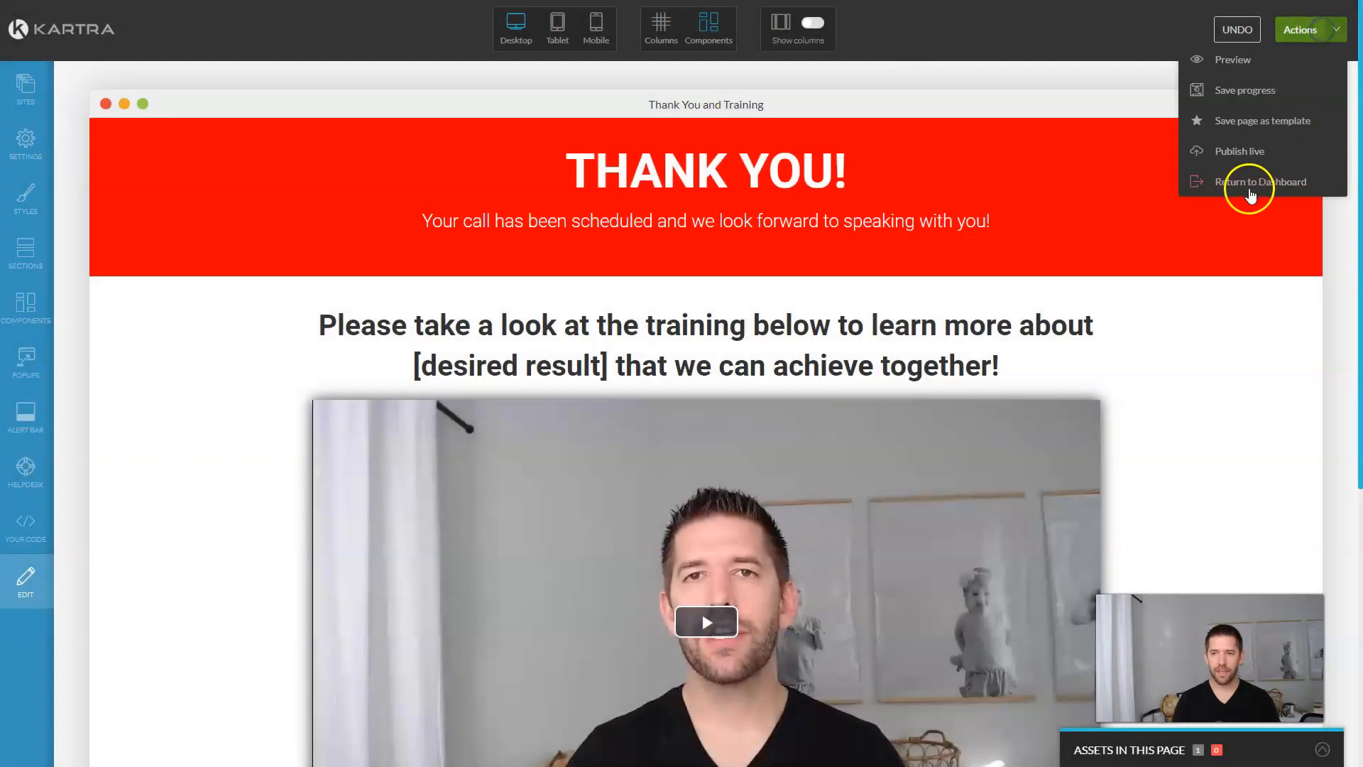
left_click(1247, 185)
left_click(813, 54)
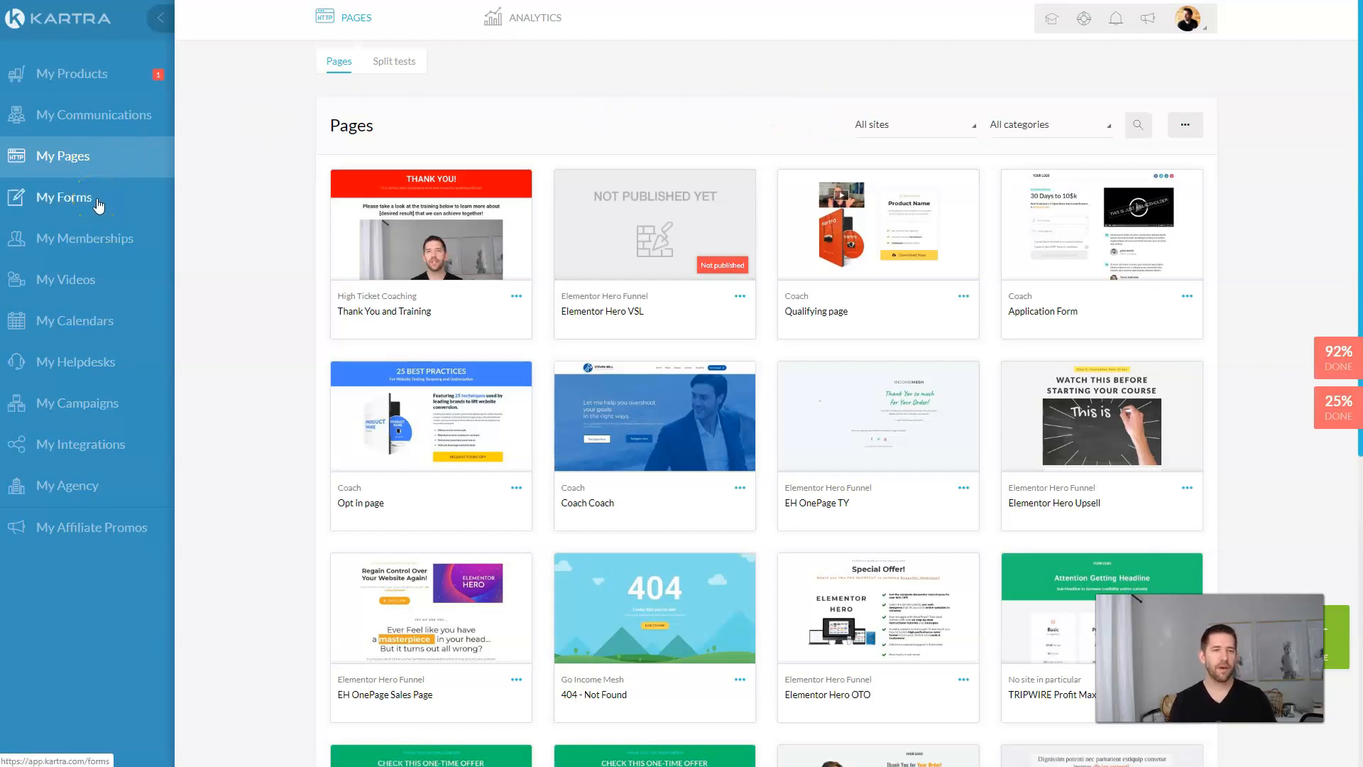
Step: Start a new opt-in form in My Forms and begin entering its name
left_click(84, 202)
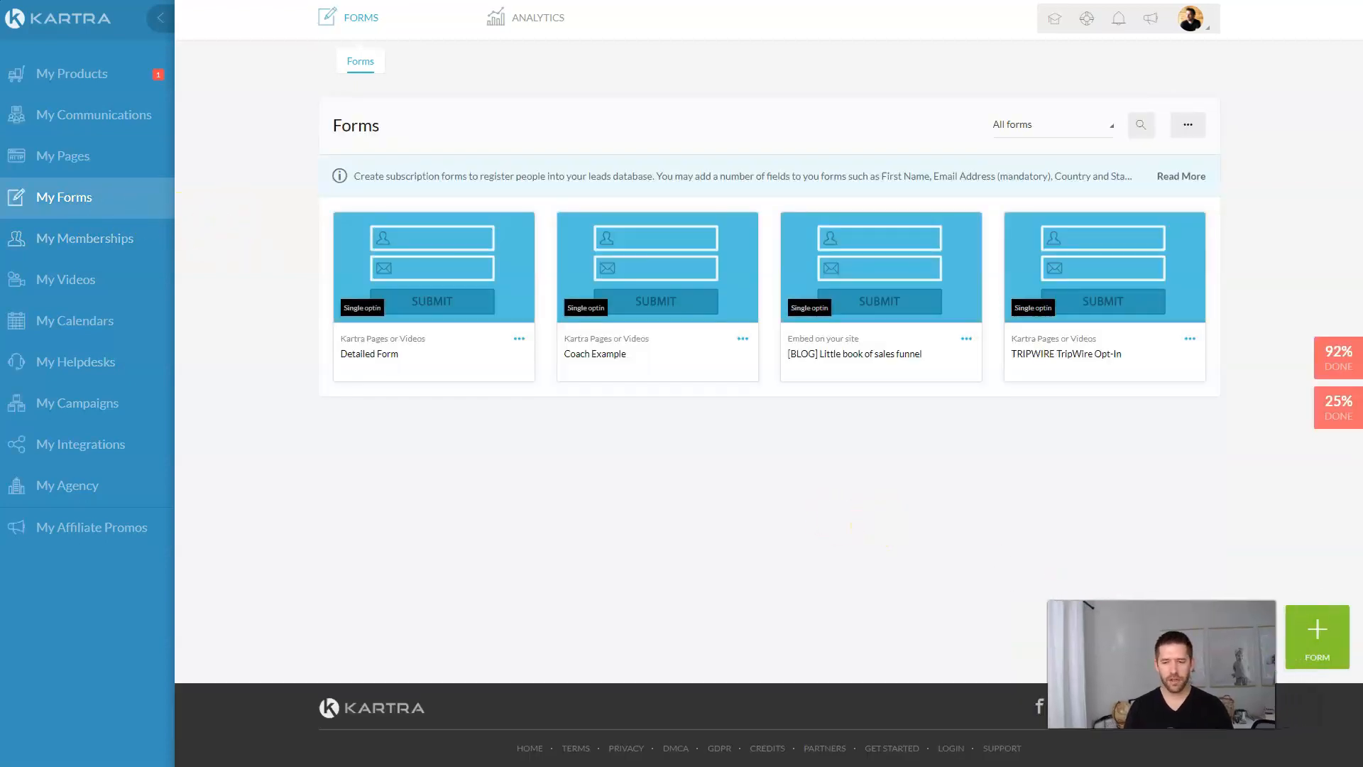
left_click(1314, 633)
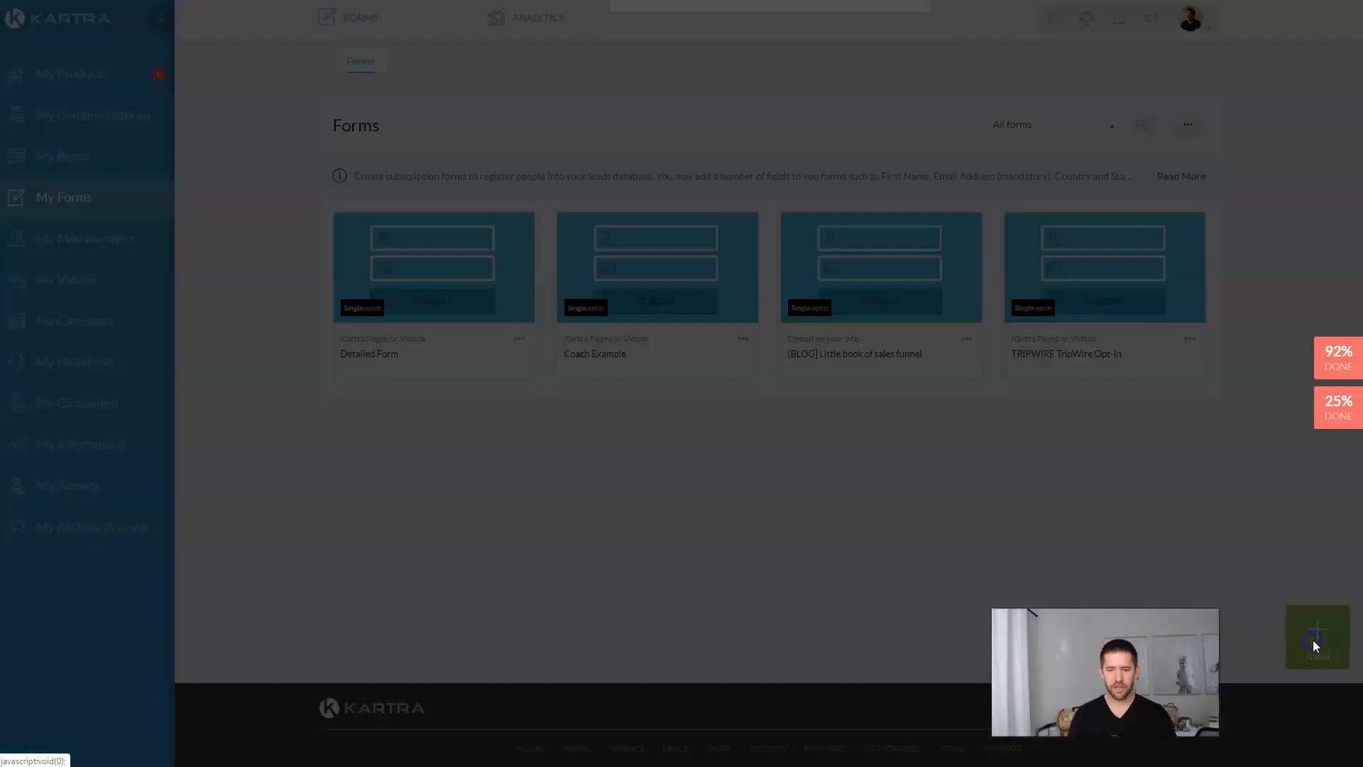
left_click(704, 141)
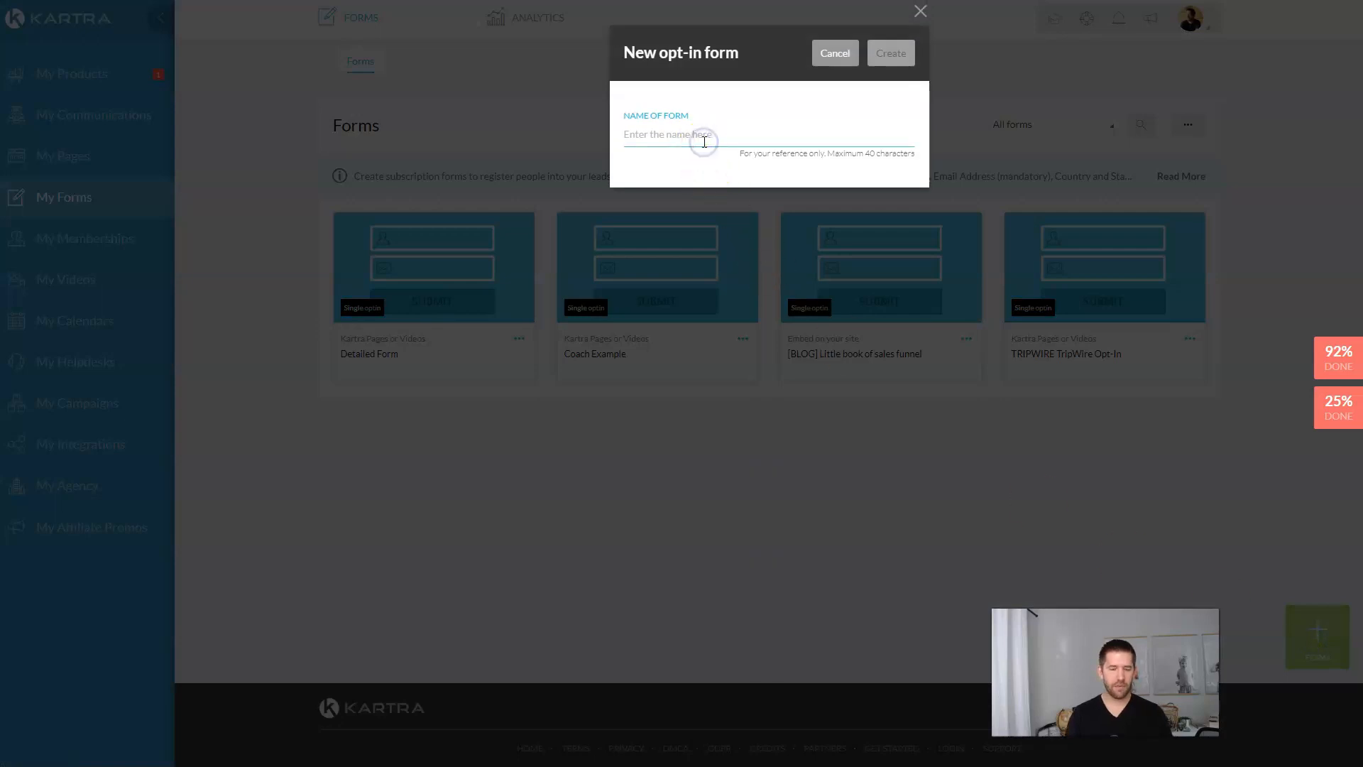
type("Ca")
key("BackSpace")
key("BackSpace")
type("Hig")
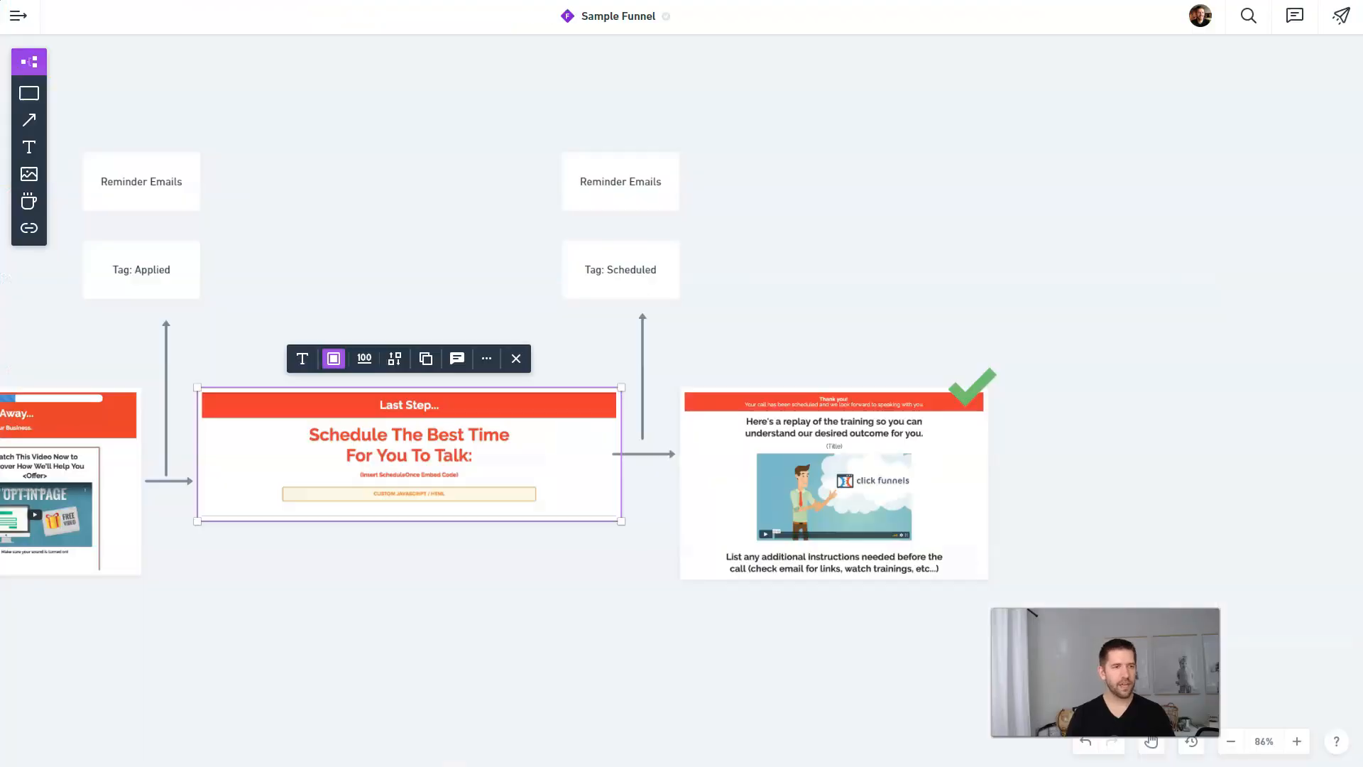
left_click_drag(438, 215, 742, 206)
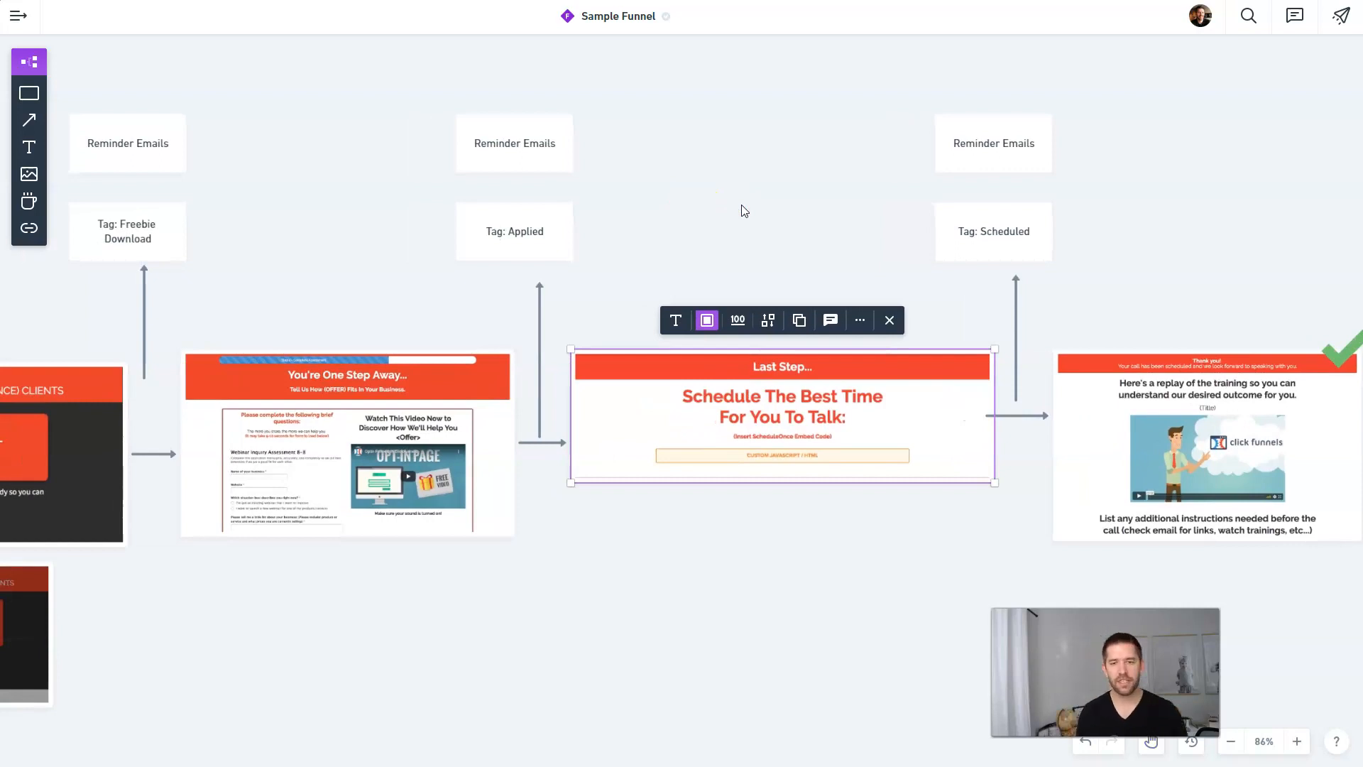
left_click_drag(741, 205, 803, 158)
left_click(804, 357)
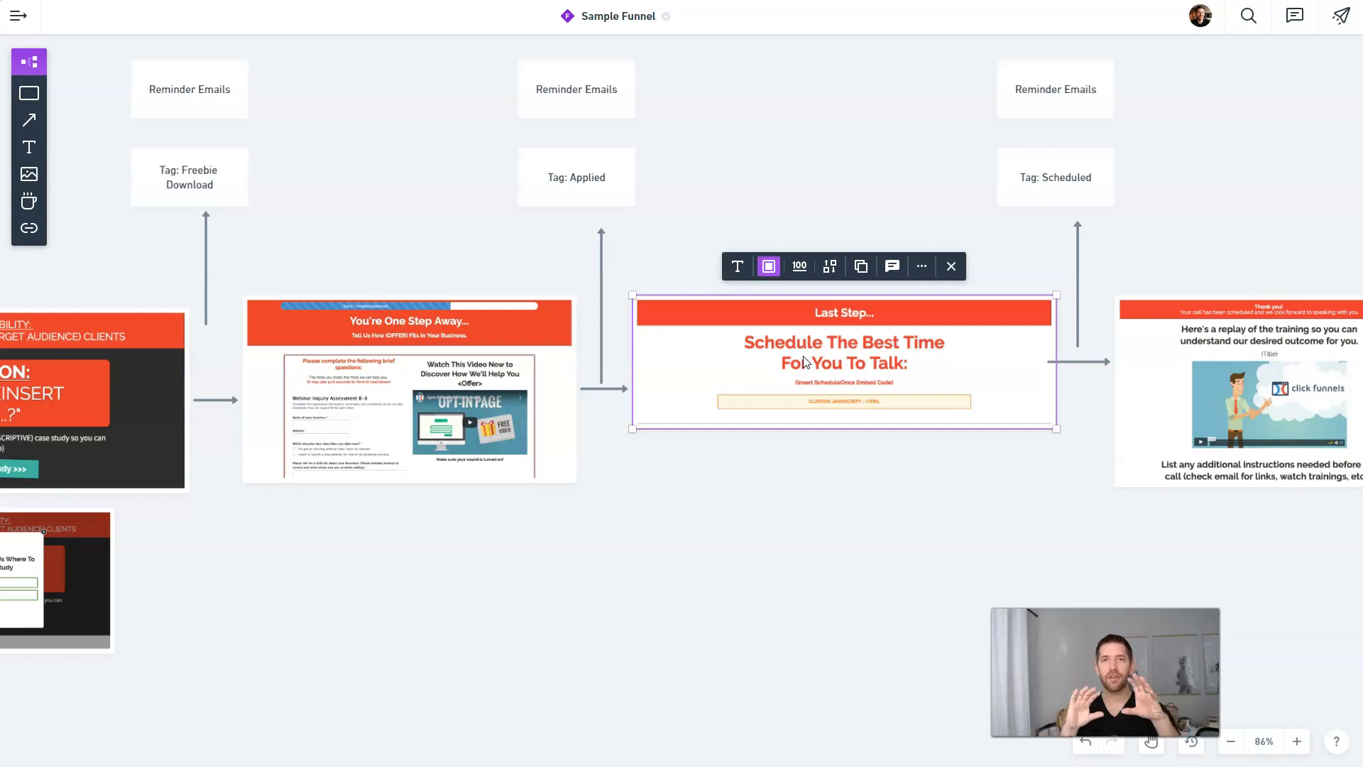
left_click_drag(826, 477, 922, 421)
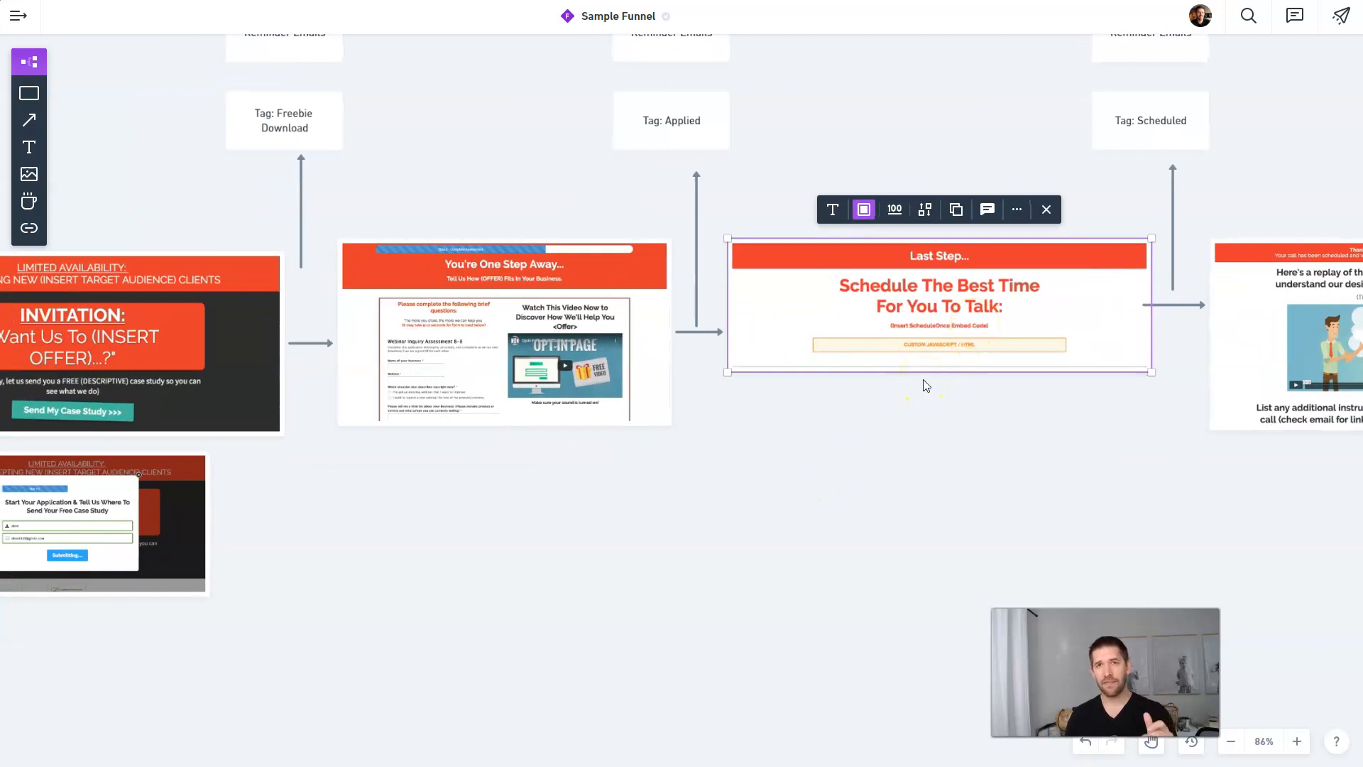
left_click(879, 432)
left_click_drag(830, 450, 1071, 390)
left_click(892, 355)
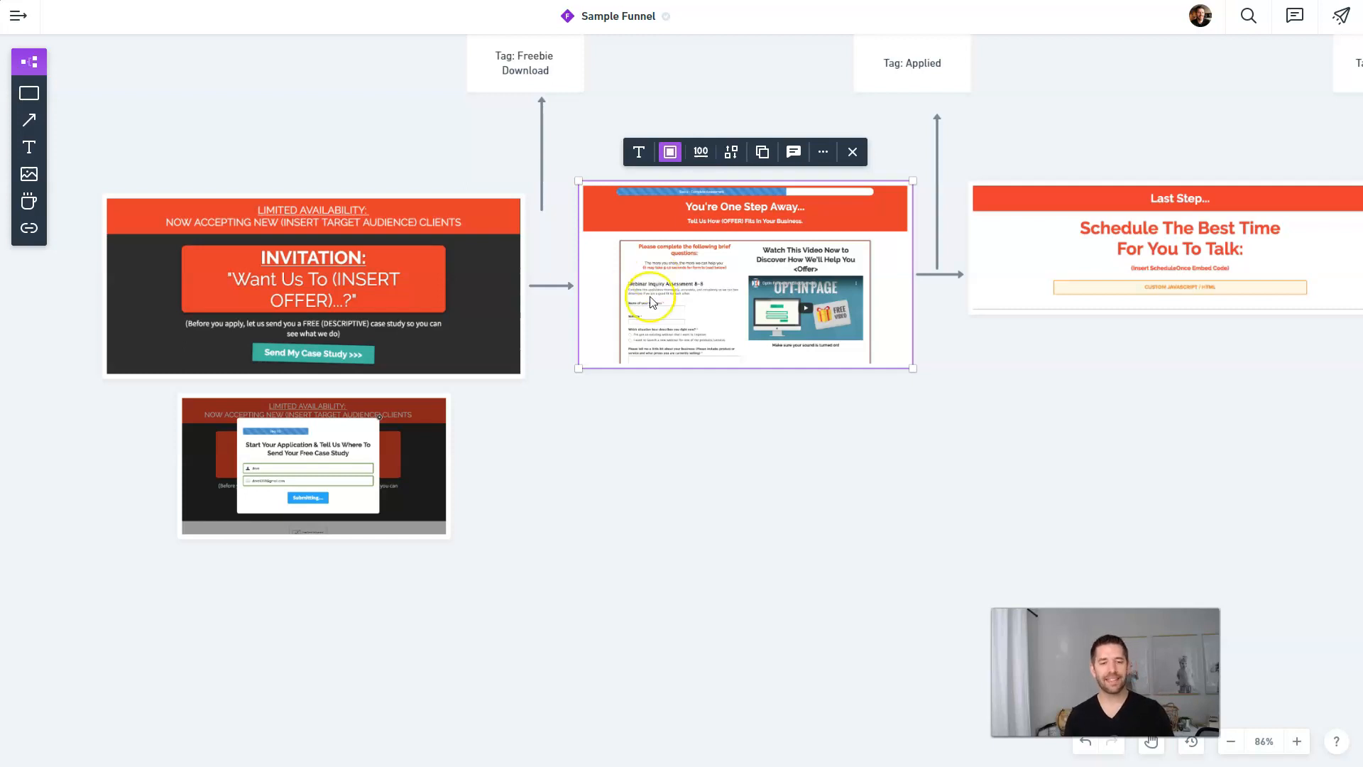
left_click_drag(581, 449, 812, 425)
left_click(548, 271)
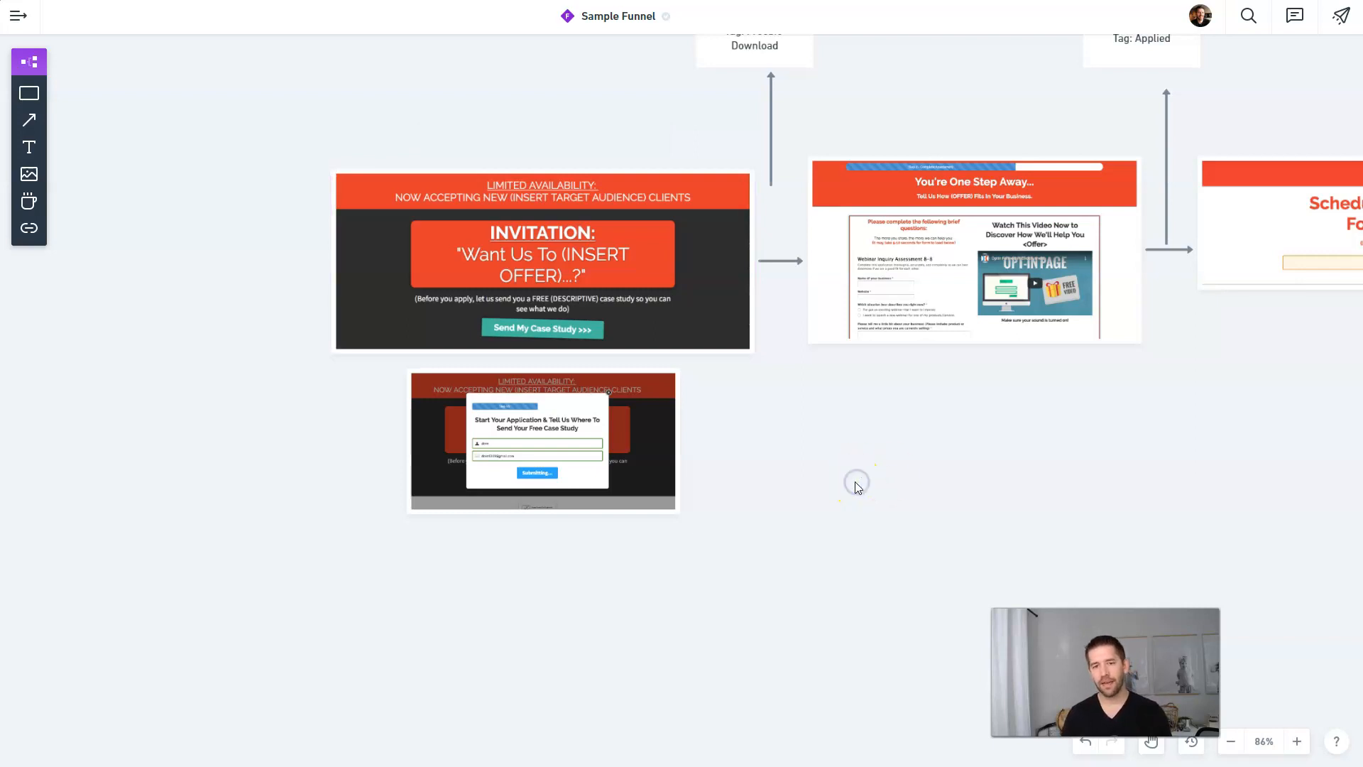
left_click_drag(1180, 465, 903, 462)
left_click(278, 468)
left_click(714, 286)
left_click(1226, 265)
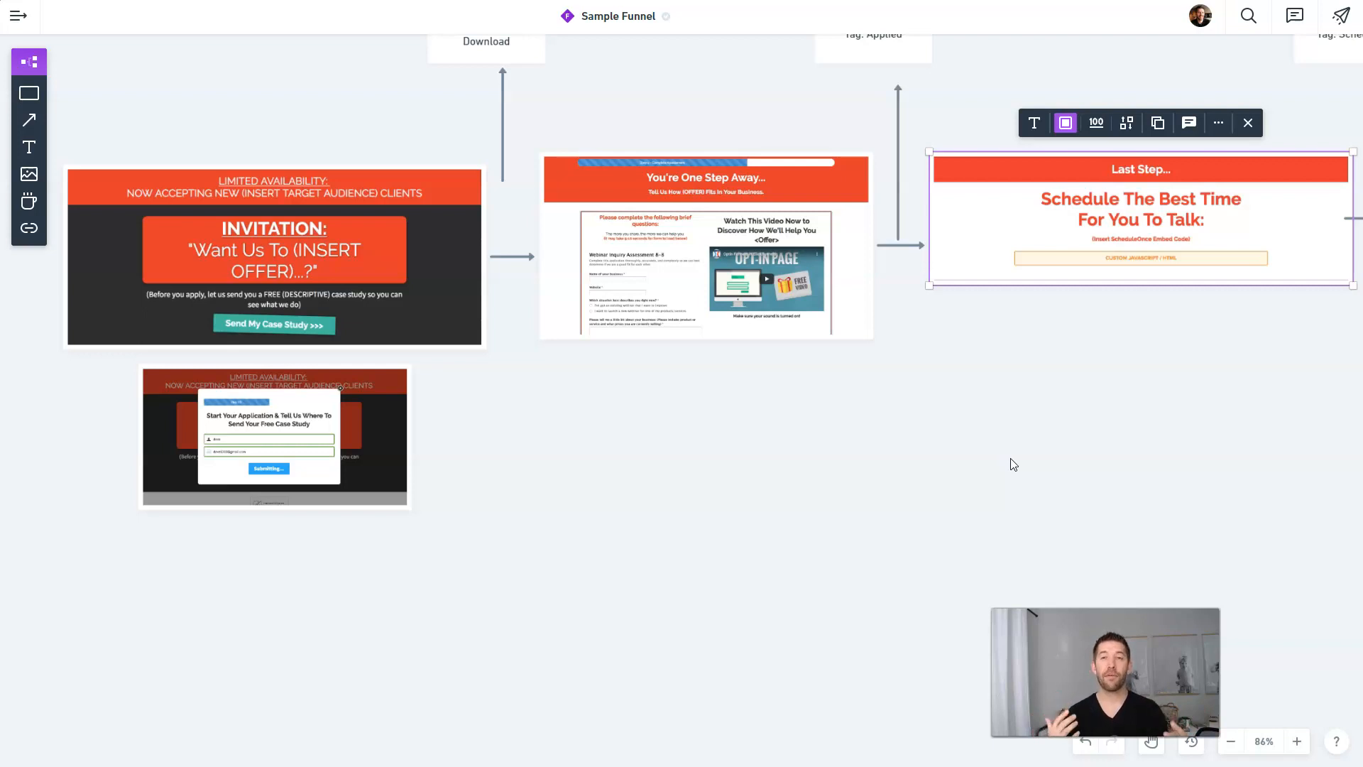
left_click(1013, 465)
left_click_drag(1147, 362, 861, 364)
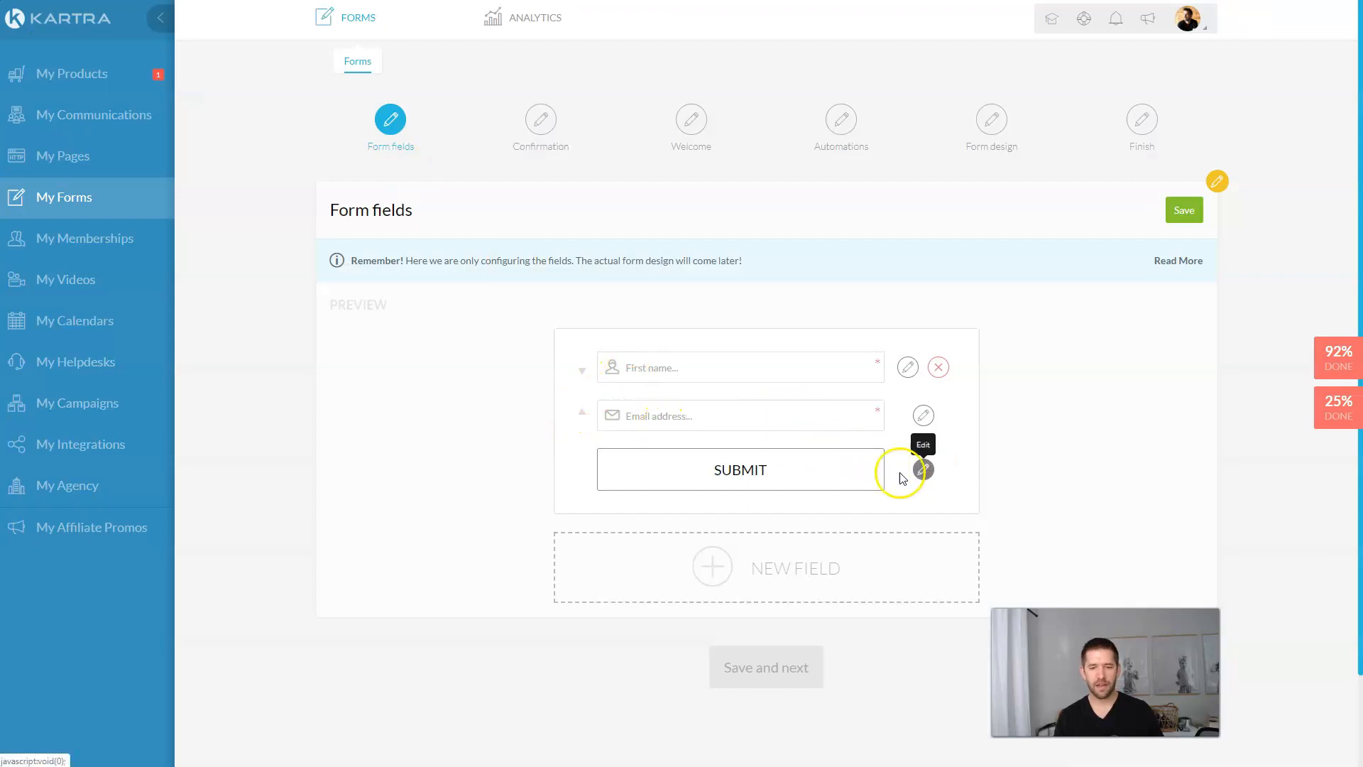
Step: Add a mandatory Best Phone Number field defaulting to United States (+1), then save the field list
left_click(866, 572)
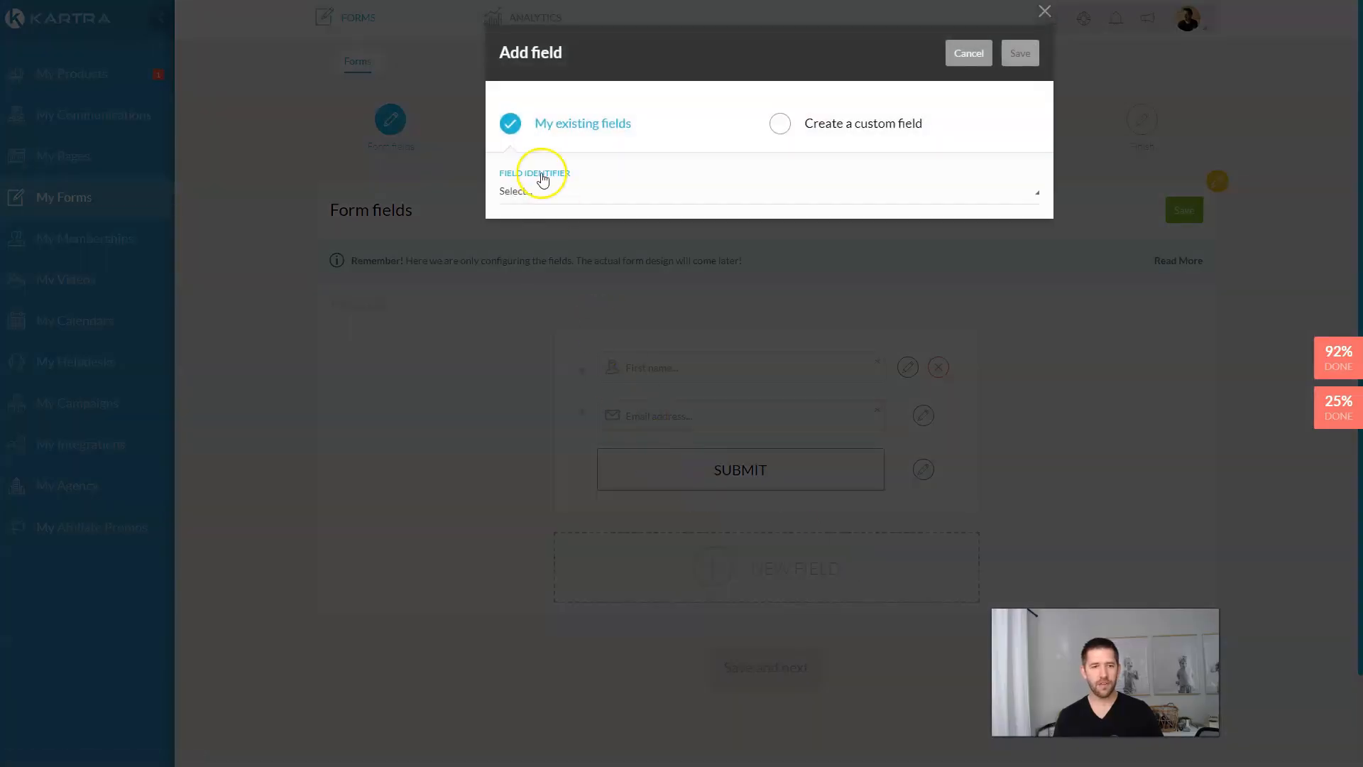
left_click(593, 197)
scroll(589, 275, "down", 3)
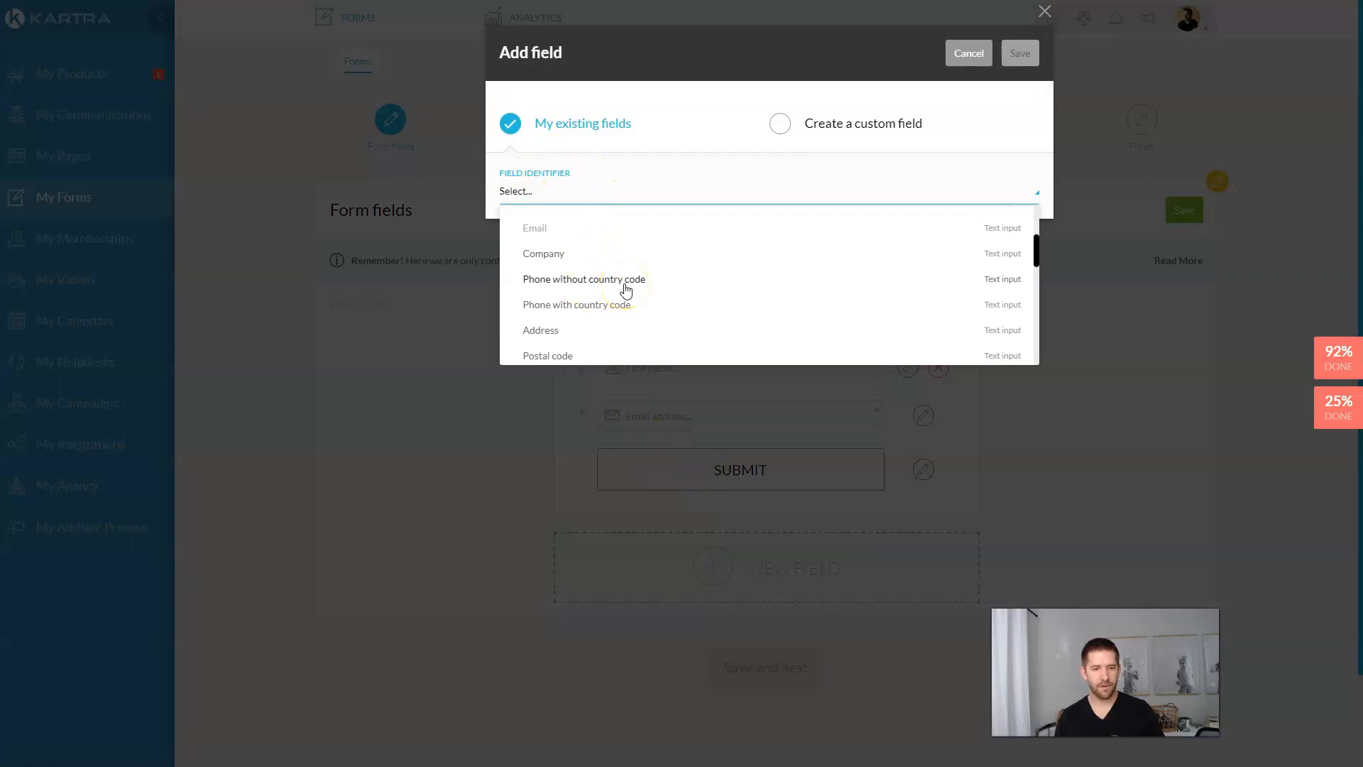
left_click(627, 280)
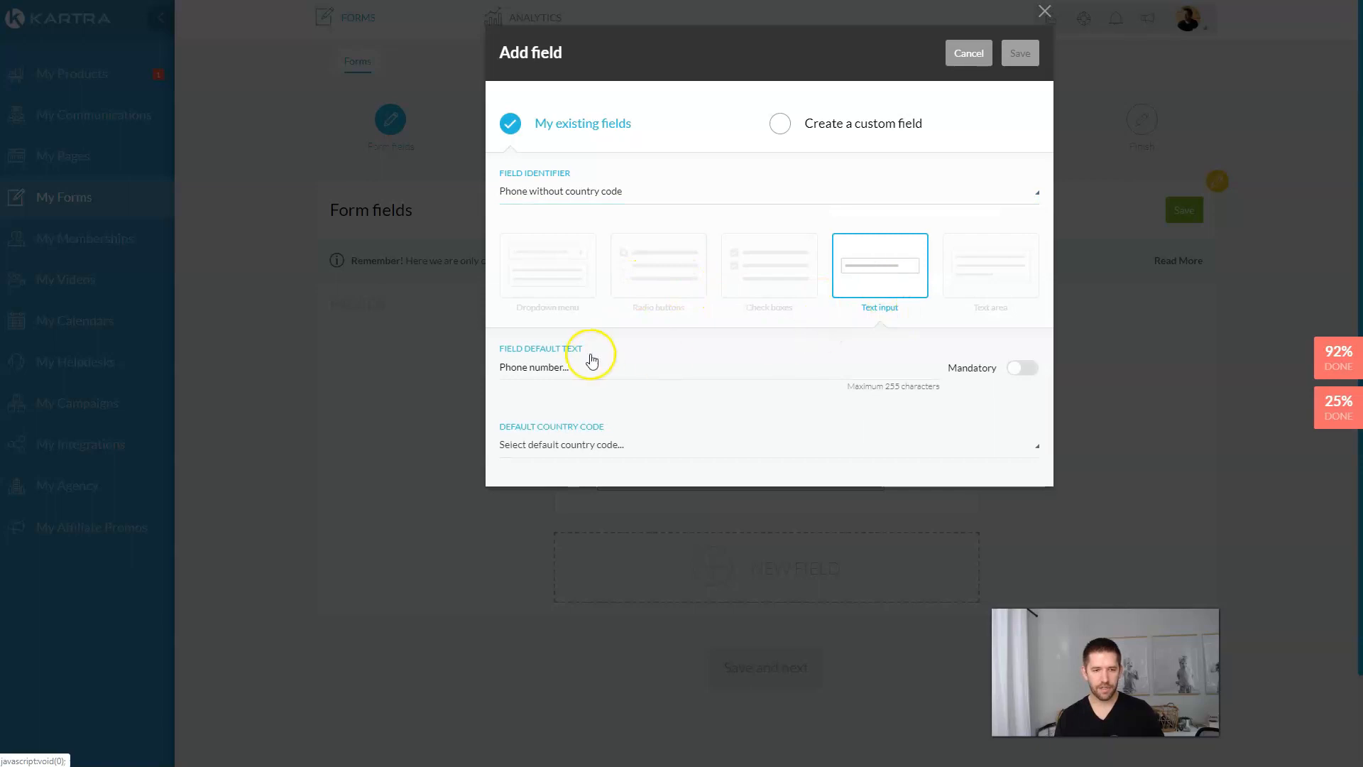
double_click(514, 366)
type("Best Phone")
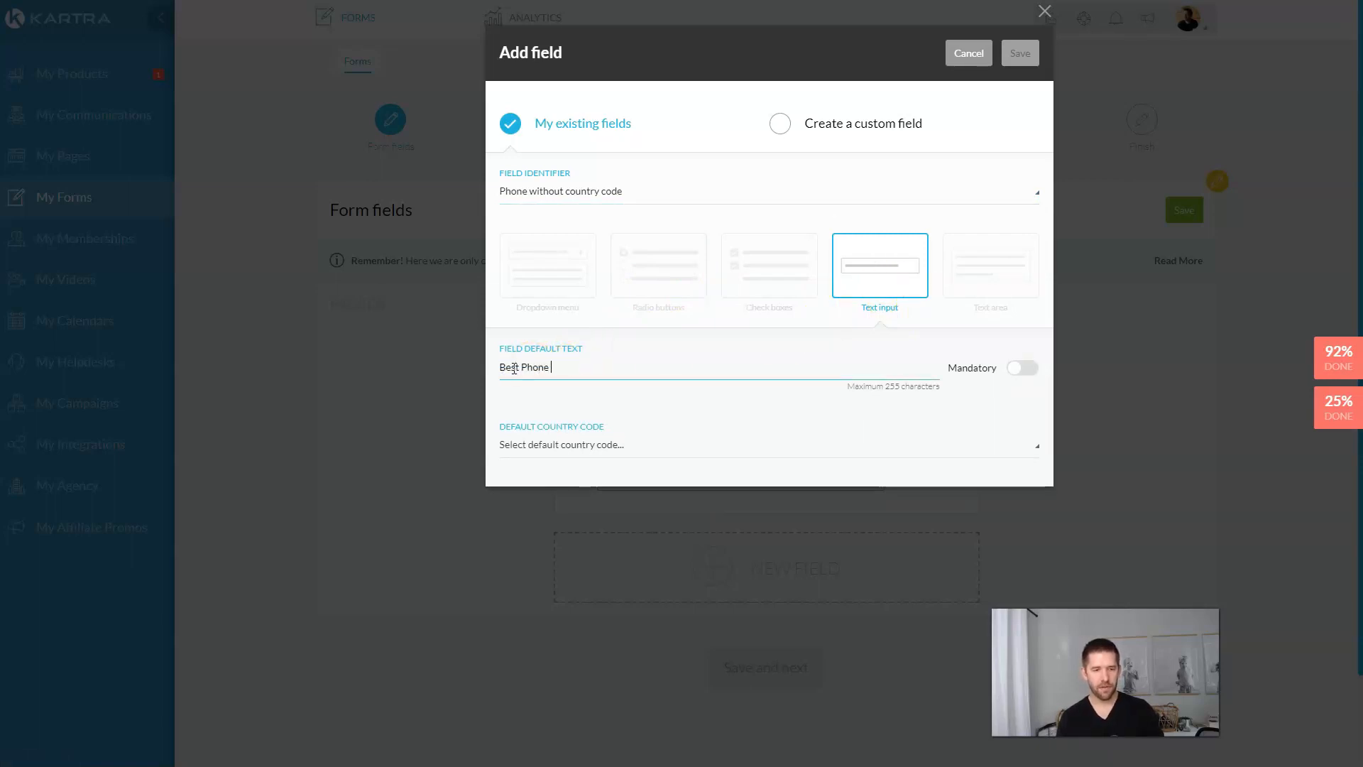
left_click(1022, 368)
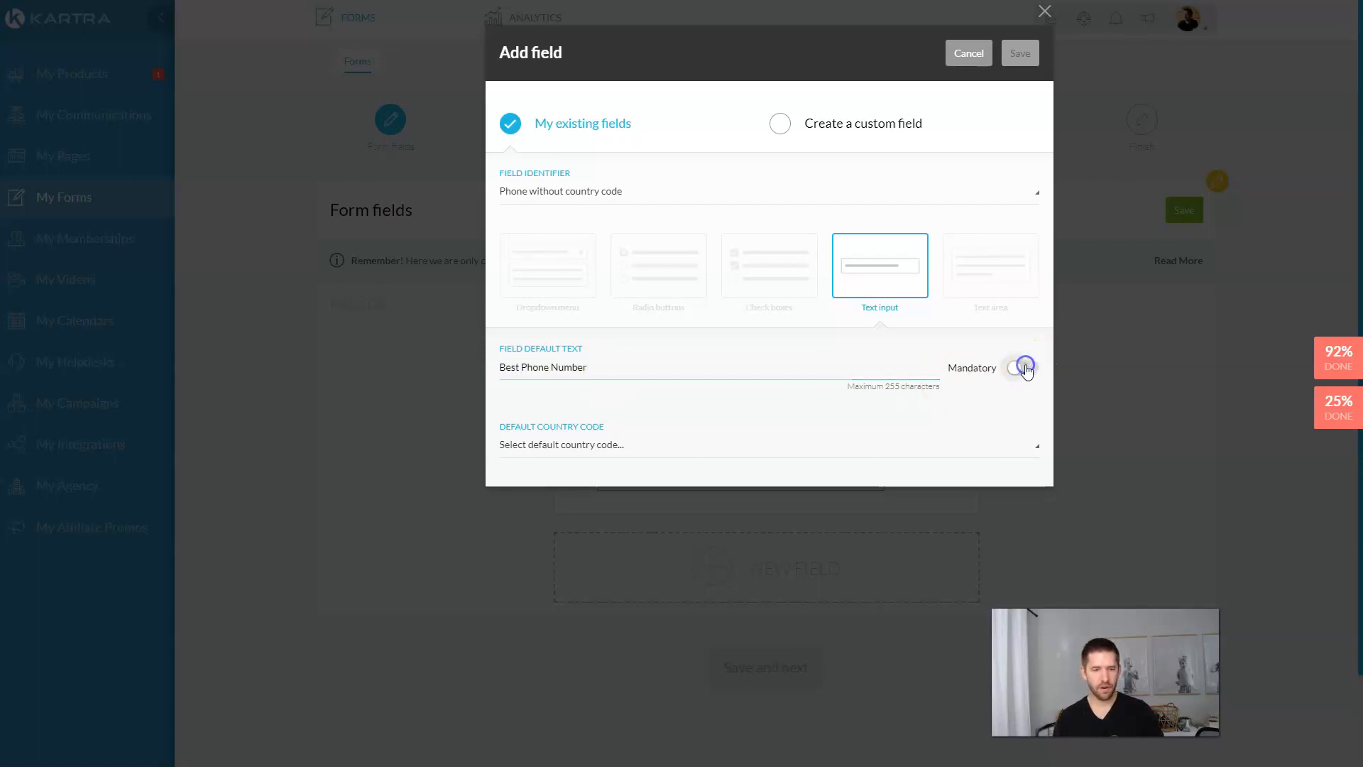
left_click(650, 451)
left_click(579, 310)
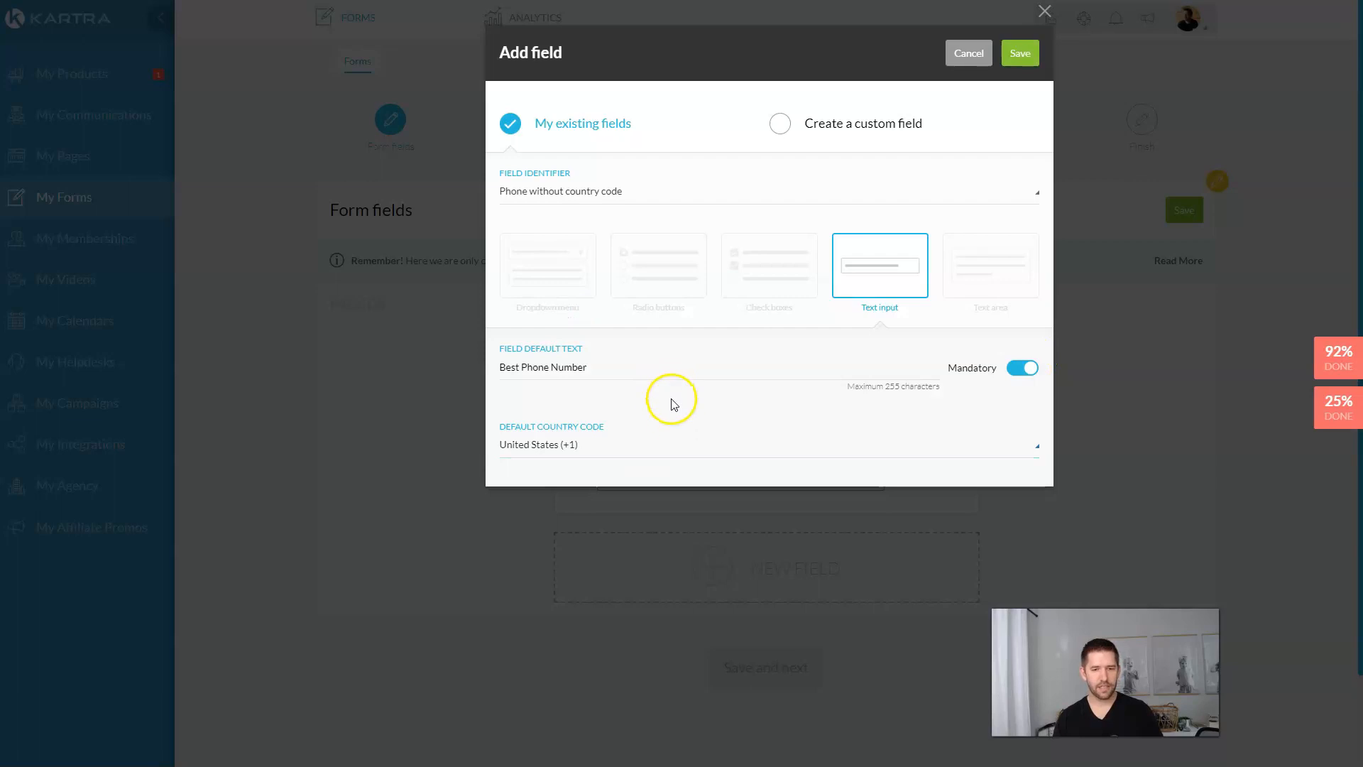
left_click(1020, 55)
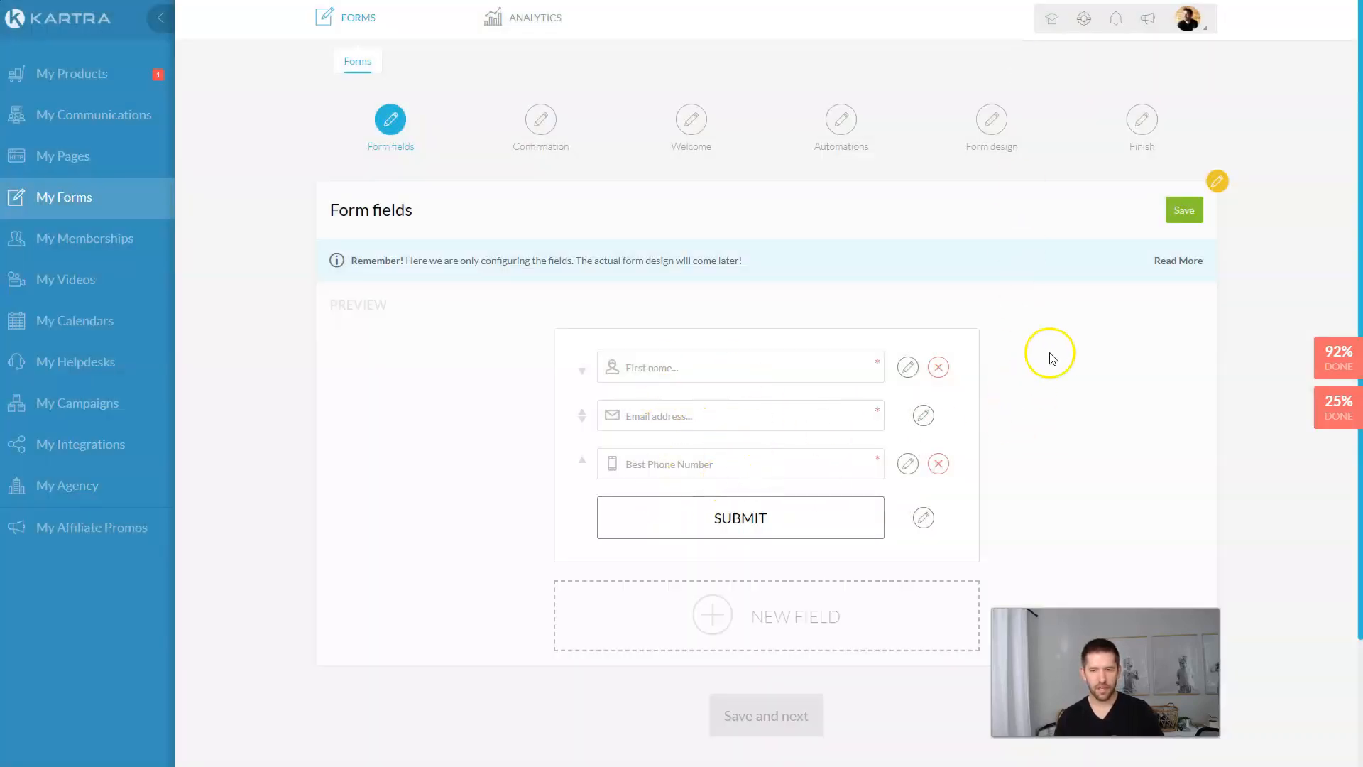
left_click(1182, 212)
left_click(764, 363)
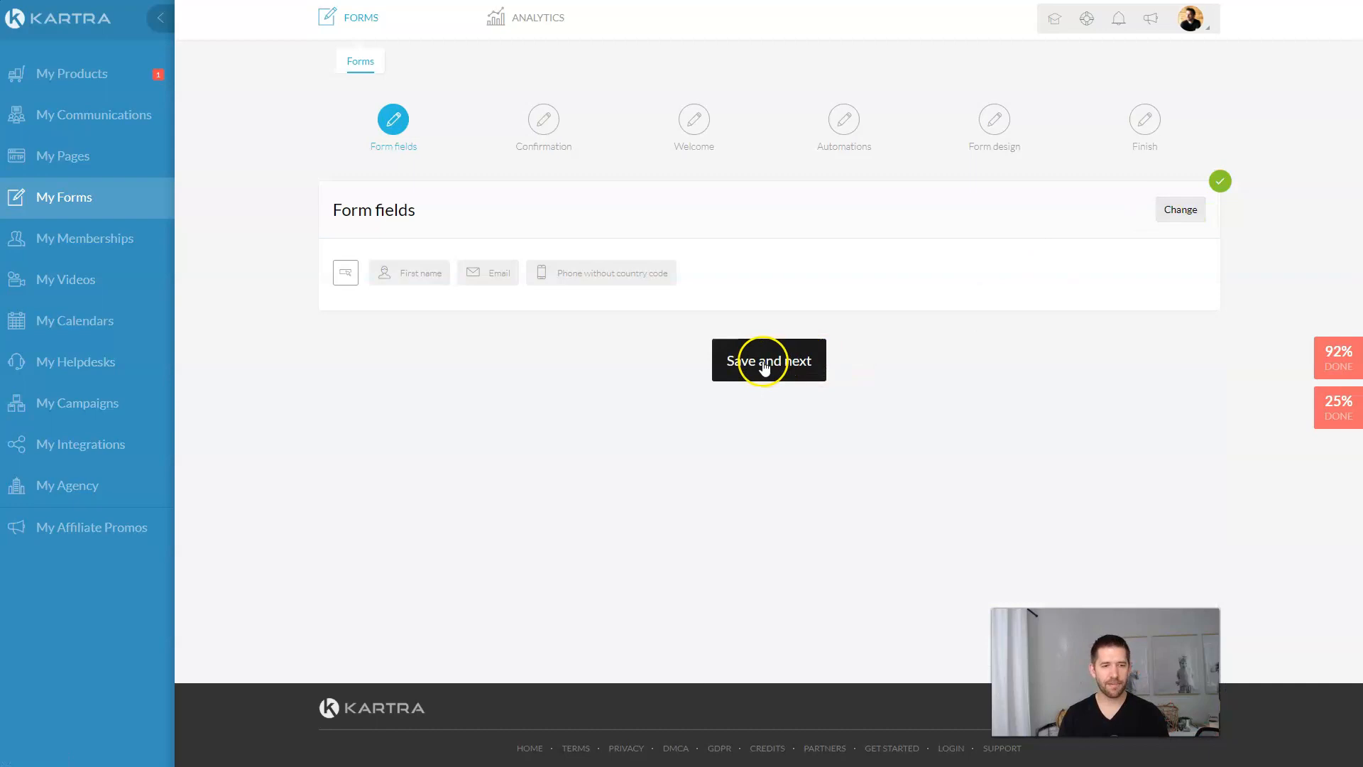
Step: Keep the form as single opt-in and save that choice
left_click(383, 289)
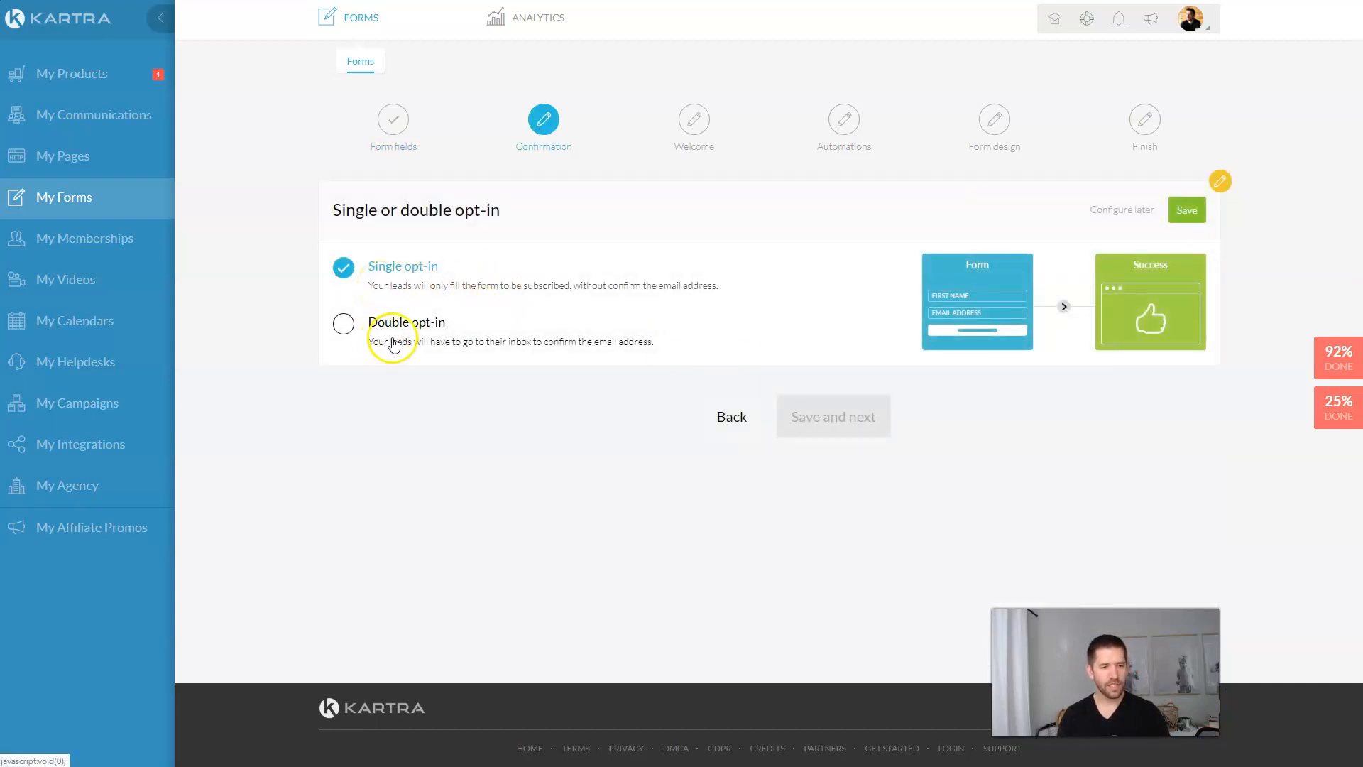
left_click(1188, 211)
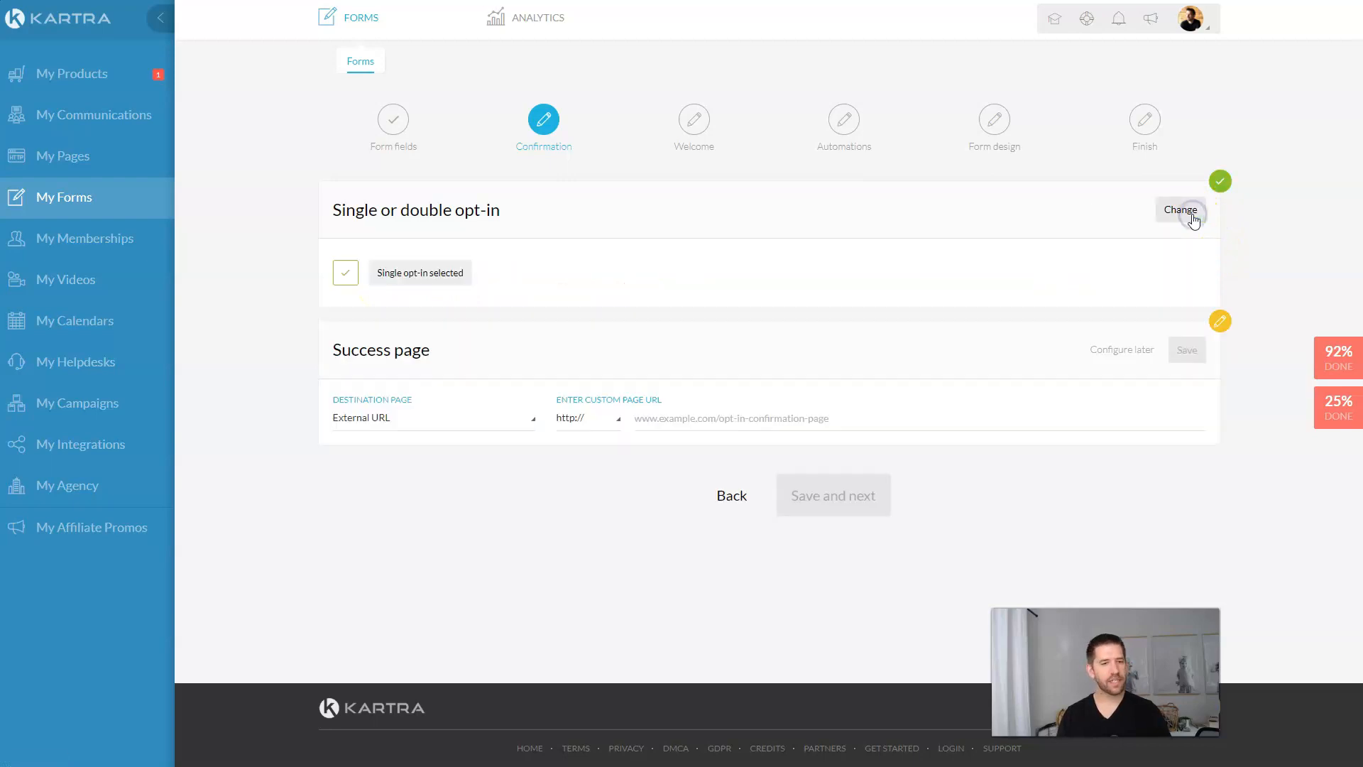
left_click(386, 419)
left_click(385, 419)
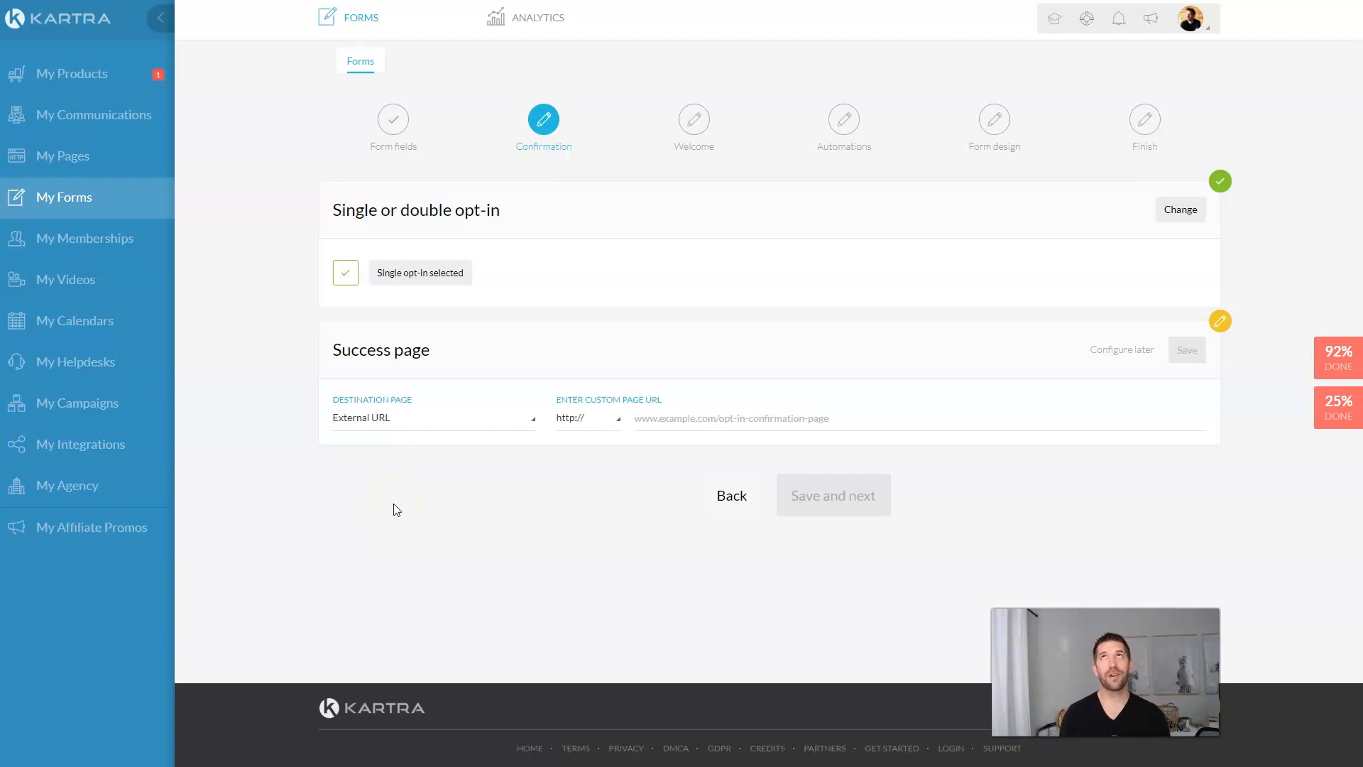
Step: Redirect sign-ups to the High Ticket Coaching site's Thank You and Training page, skipping the welcome message
left_click(425, 420)
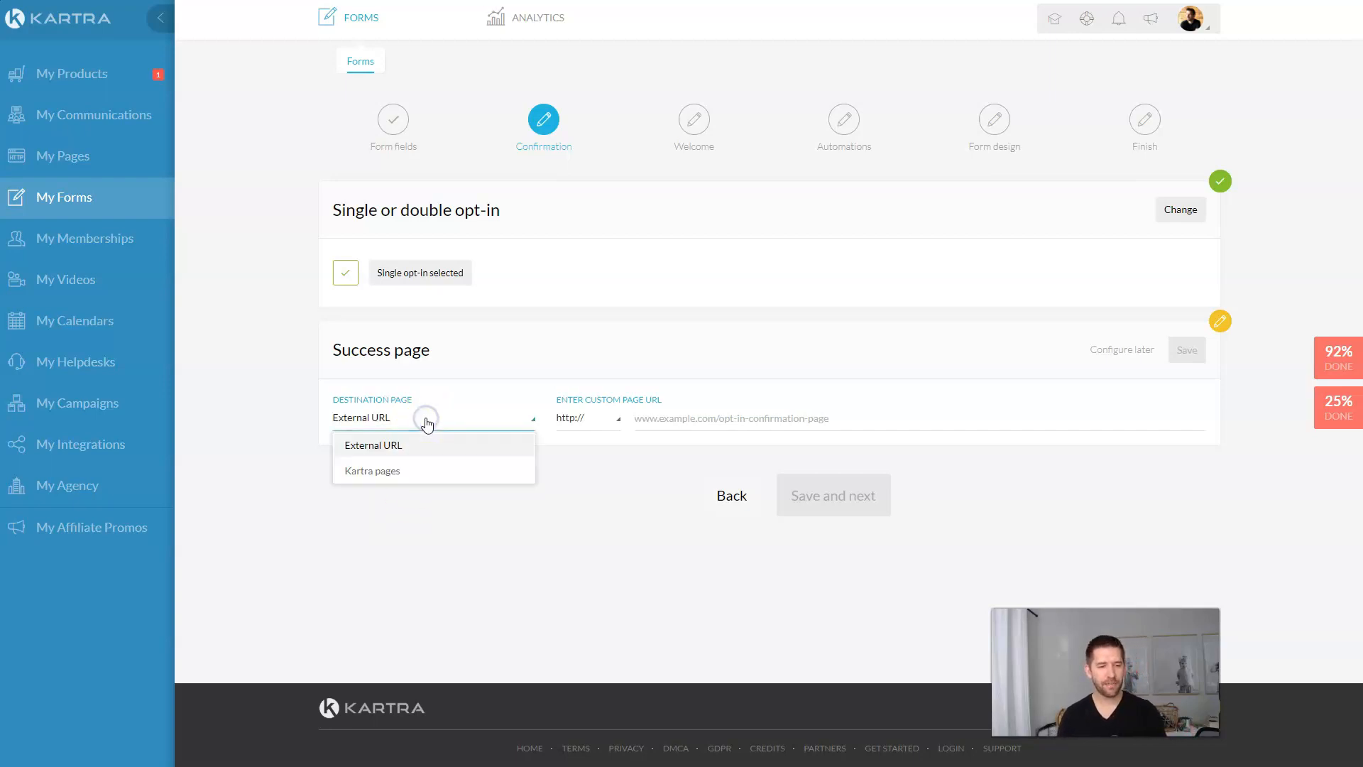
left_click(386, 472)
left_click(643, 424)
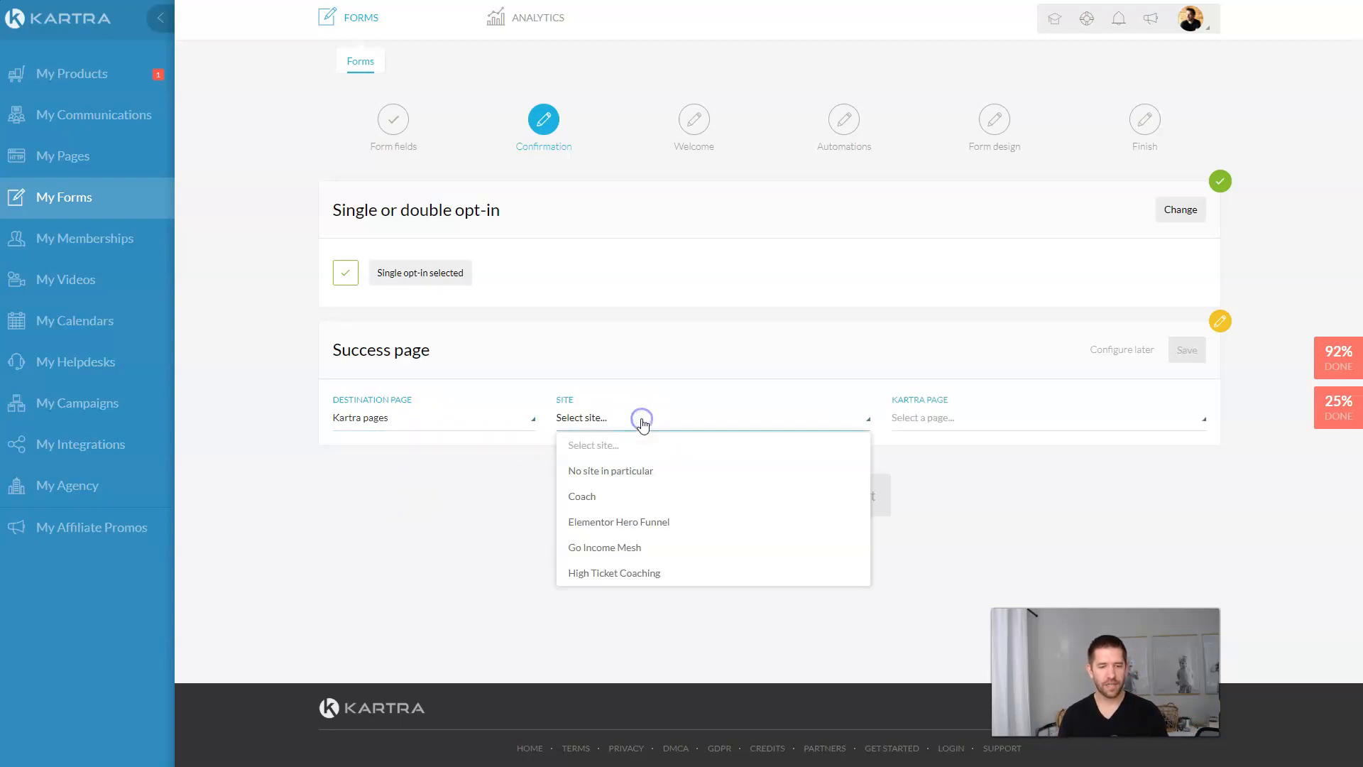
left_click(612, 572)
left_click(1003, 421)
left_click(960, 469)
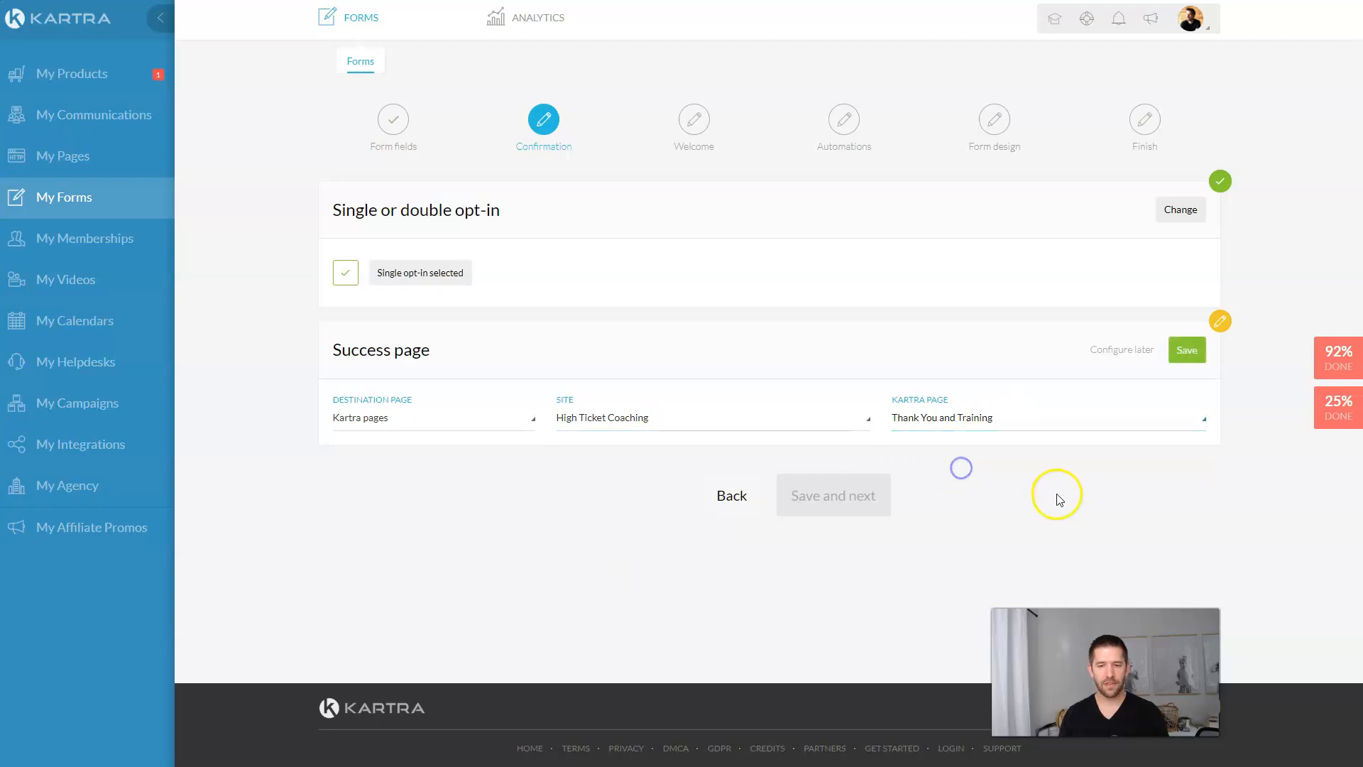
left_click(1175, 361)
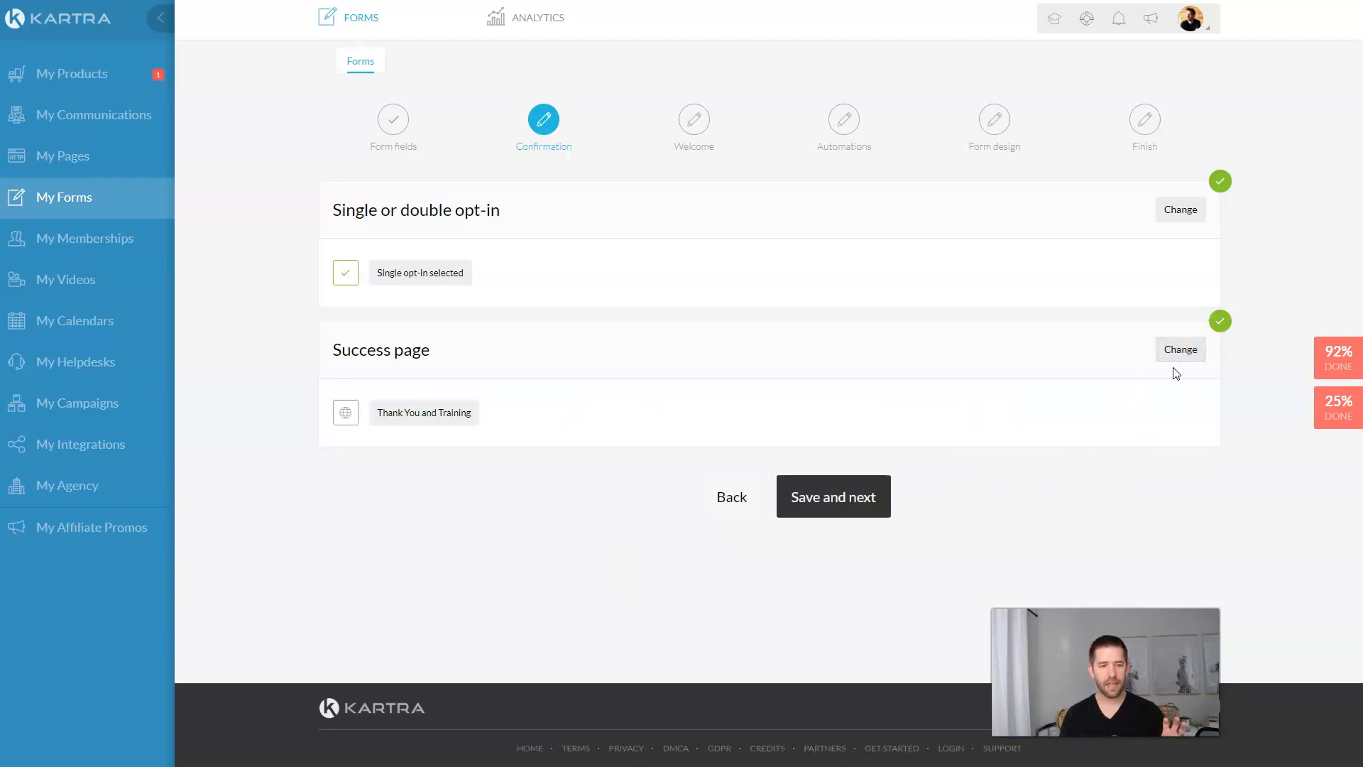
left_click(845, 503)
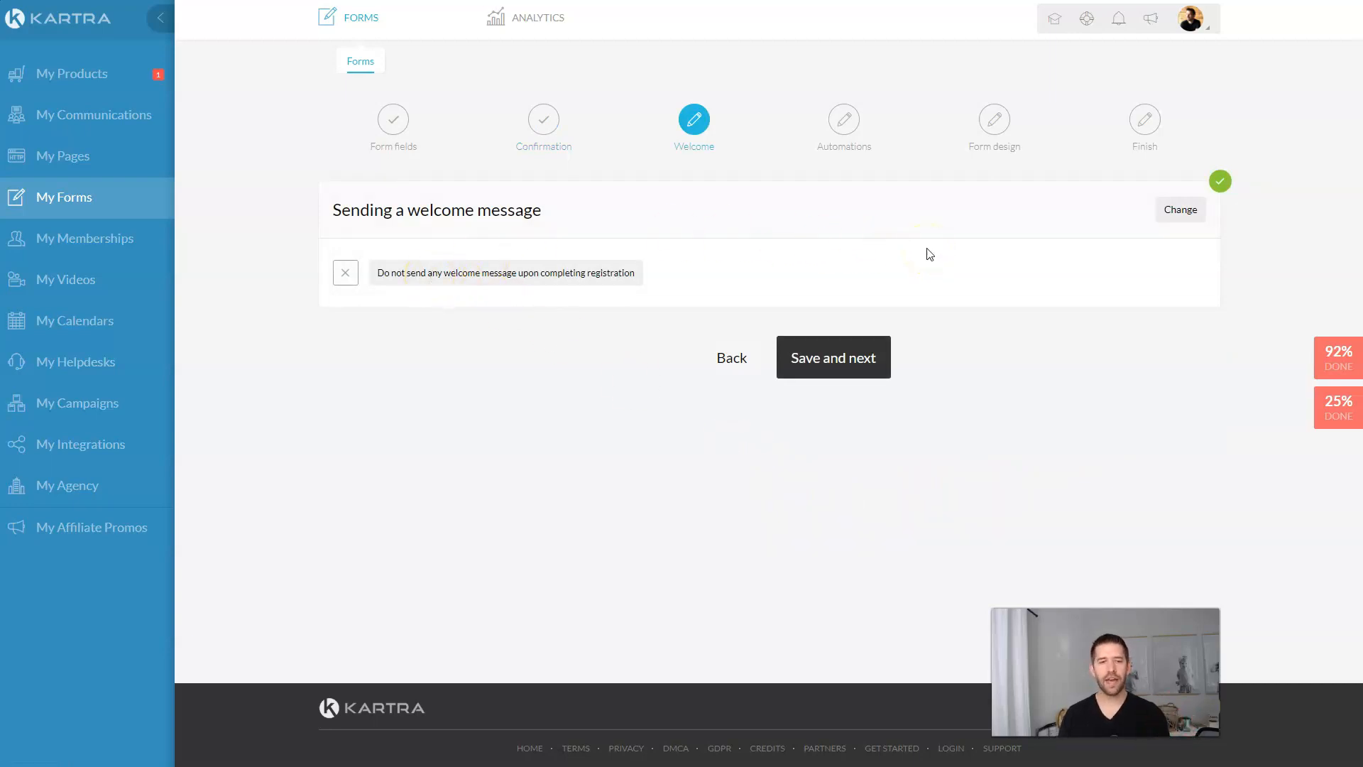
left_click(832, 359)
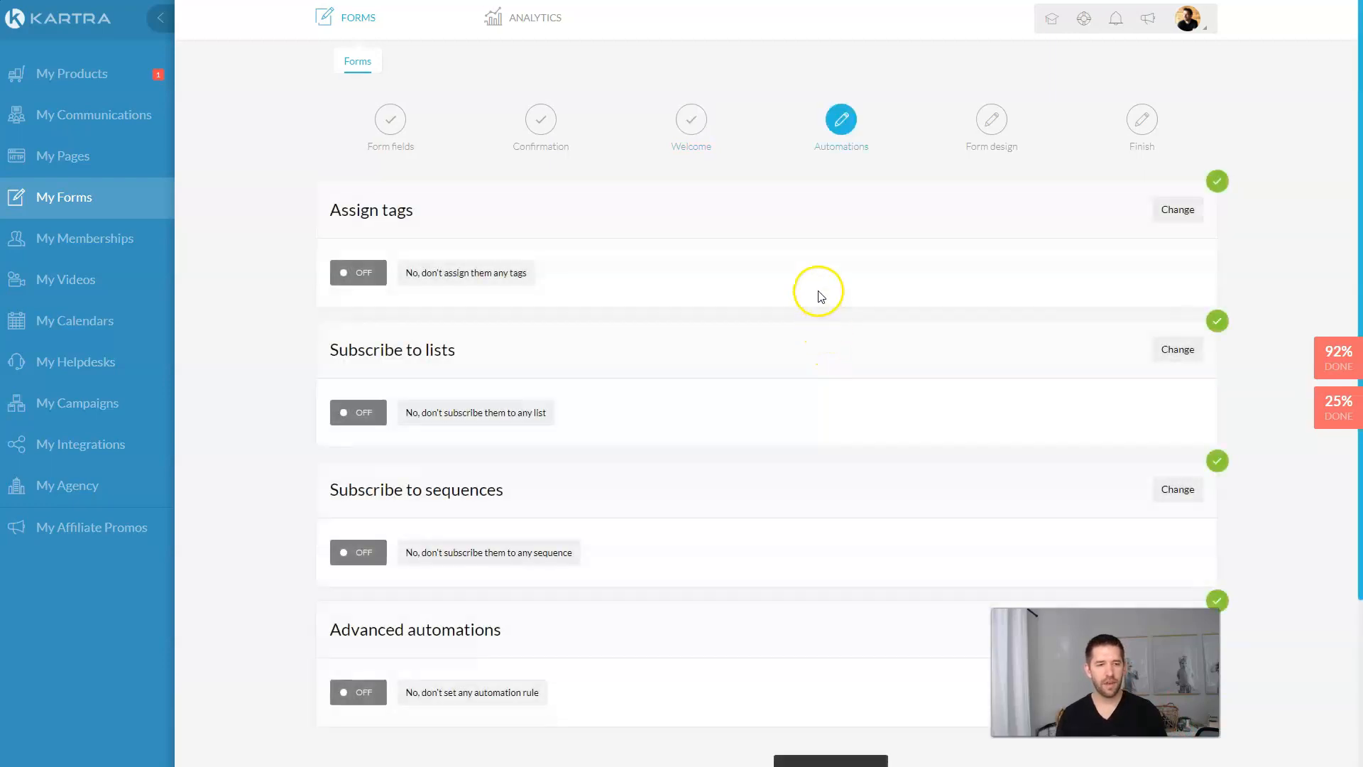
Step: Switch tag assignment to Yes and start a new tag, ready to enter its name
left_click(1178, 211)
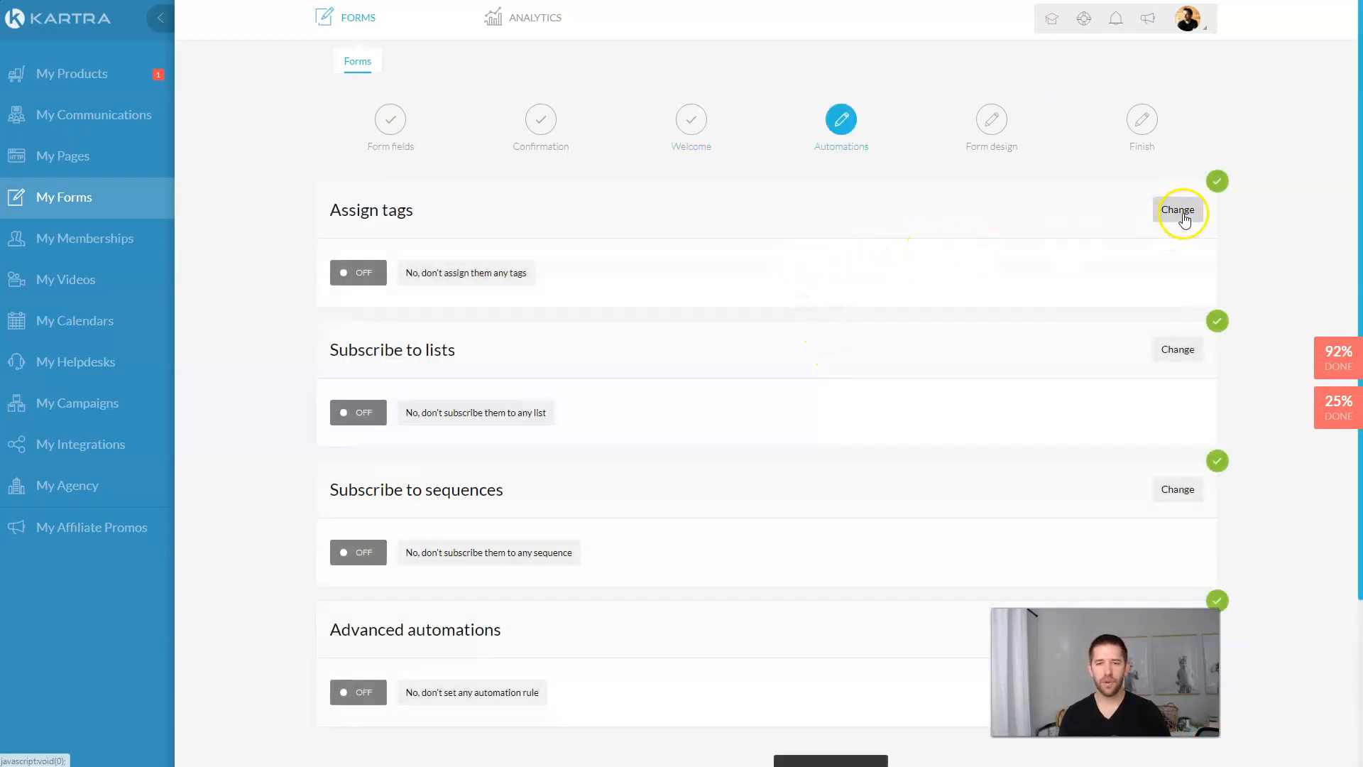
left_click(777, 267)
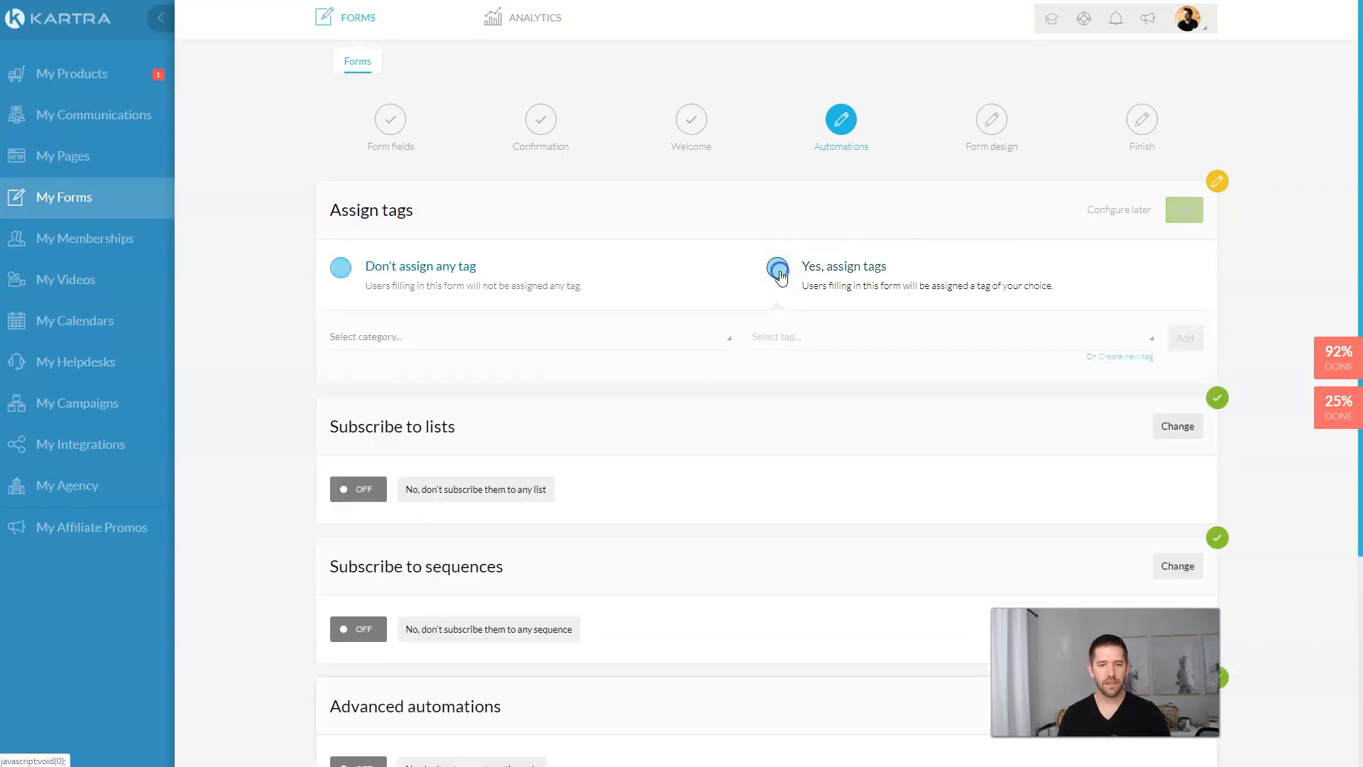
left_click(590, 336)
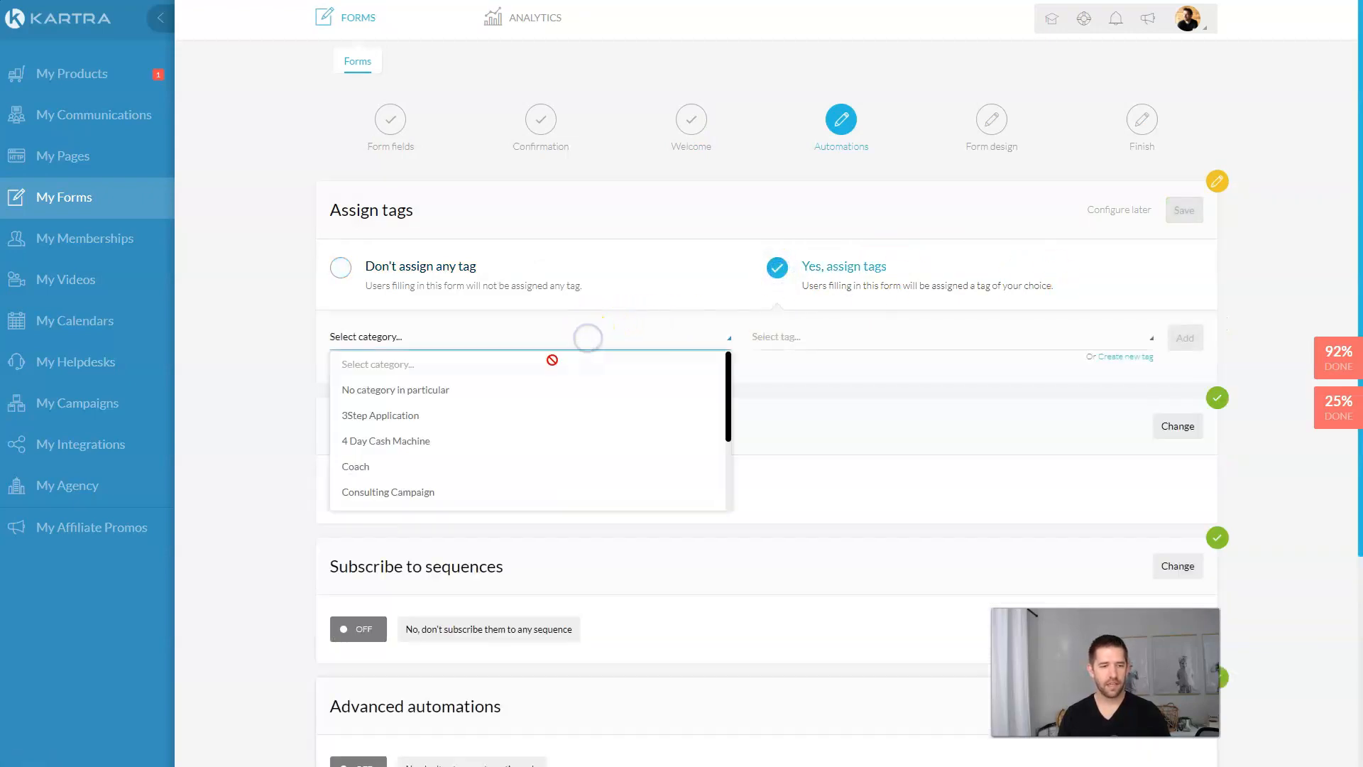
scroll(527, 388, "down", 3)
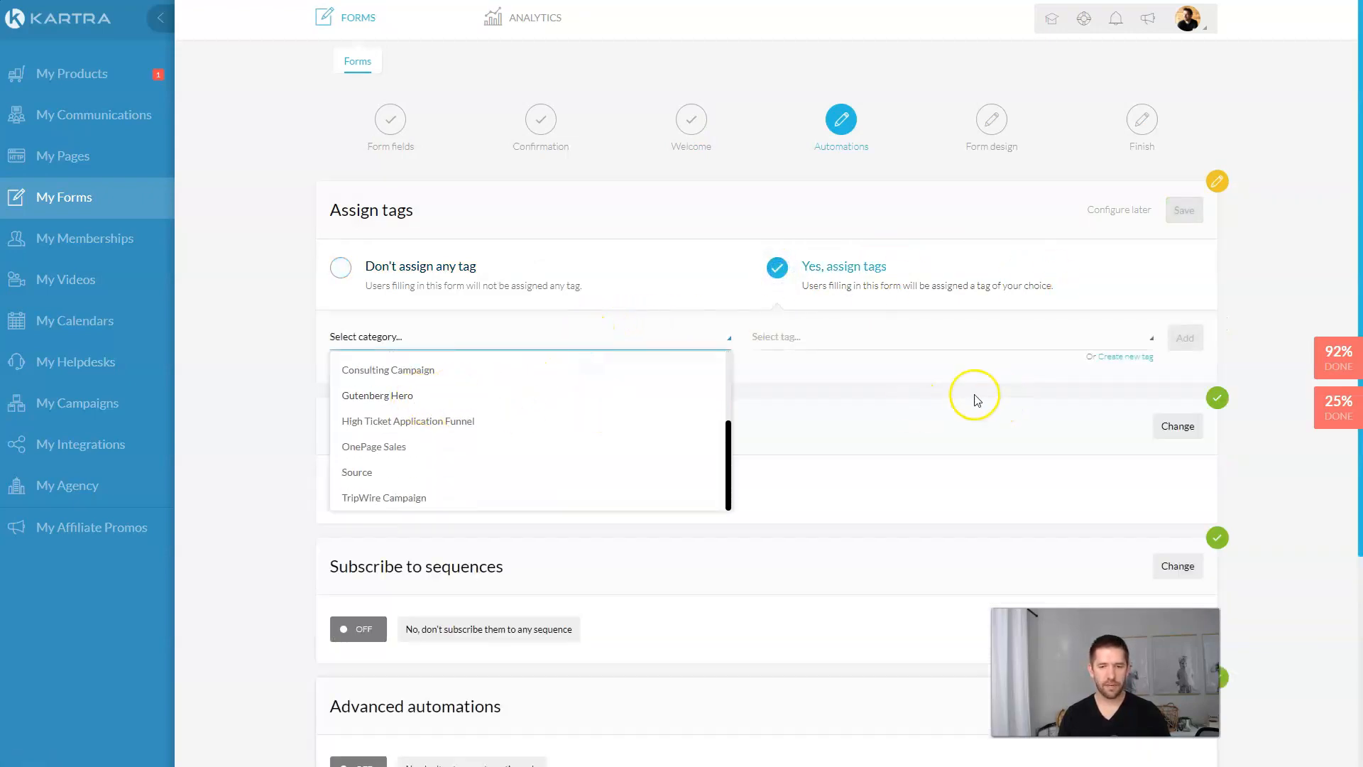
left_click(963, 371)
left_click(1113, 357)
left_click(689, 137)
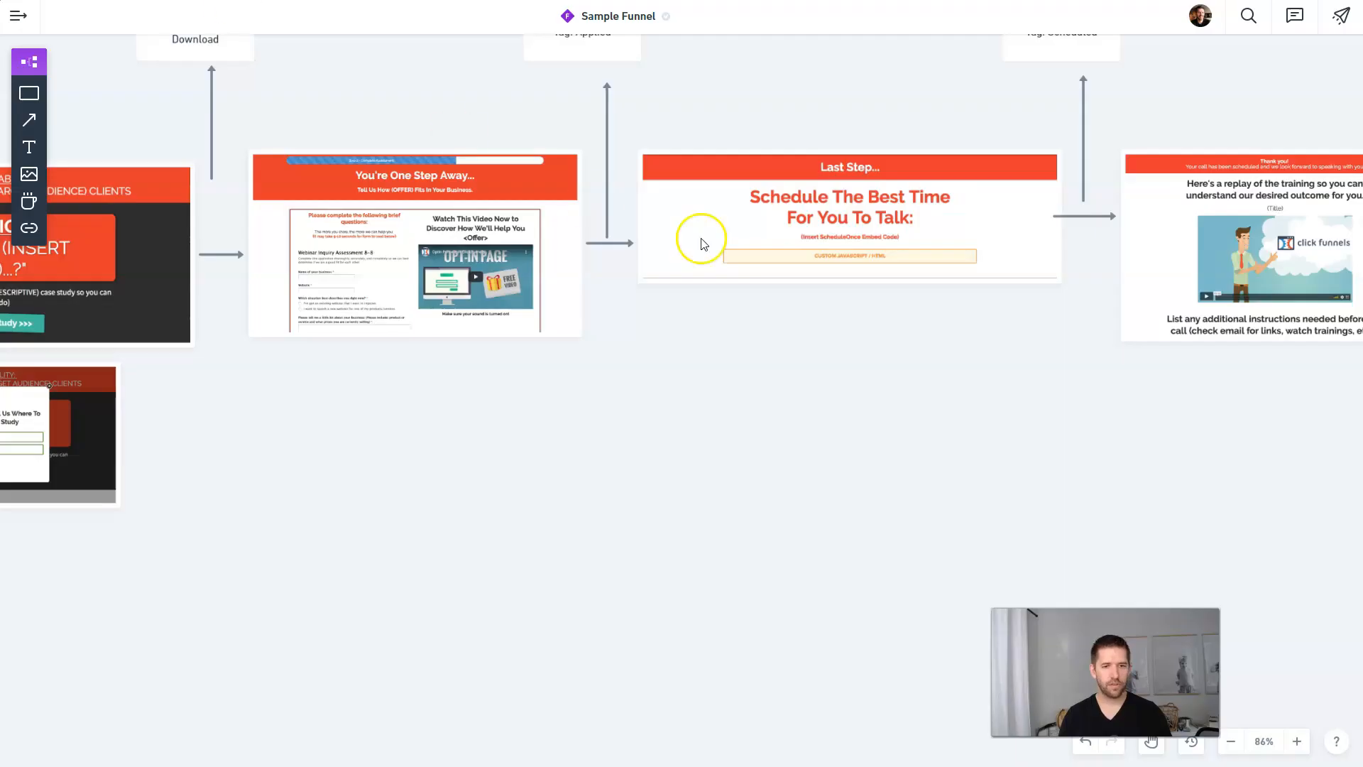
left_click_drag(958, 286, 822, 474)
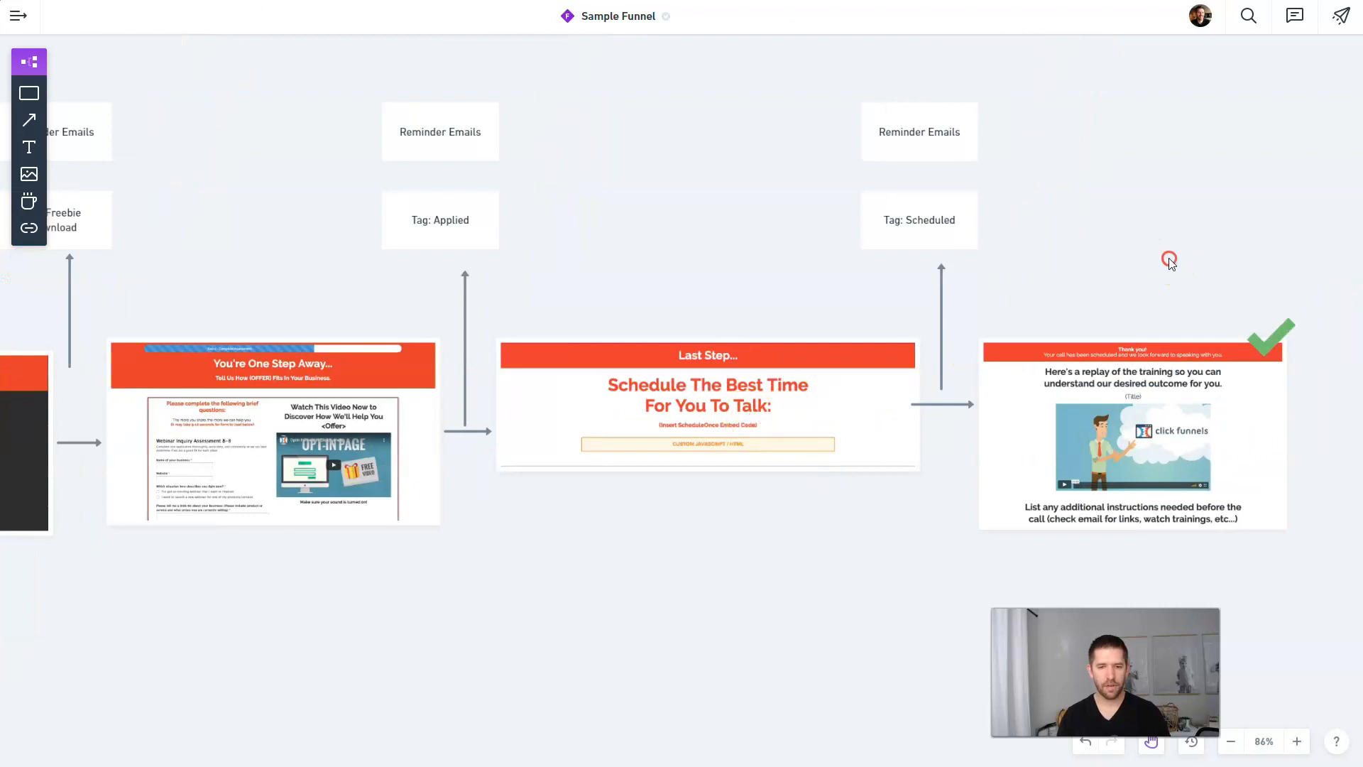
left_click_drag(1168, 262, 1078, 298)
left_click(844, 263)
left_click(1207, 243)
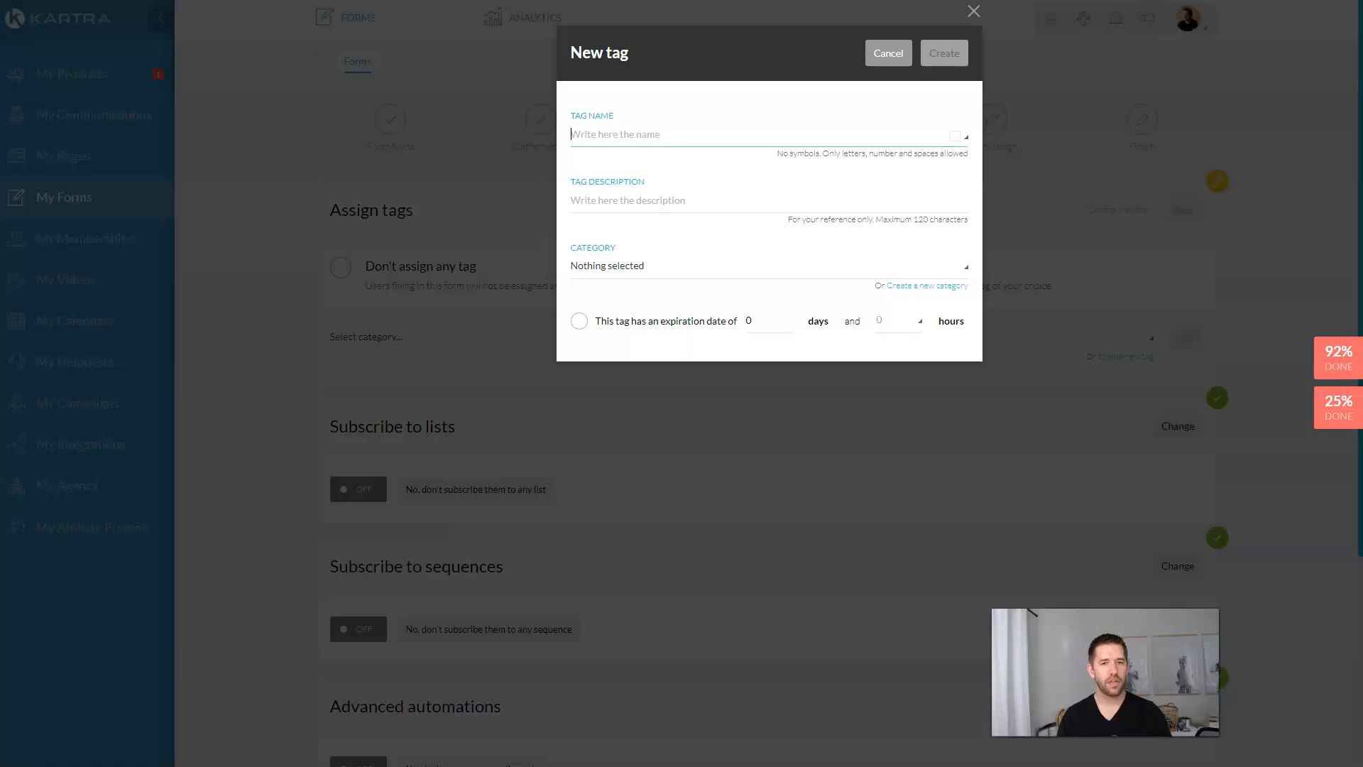
left_click(680, 93)
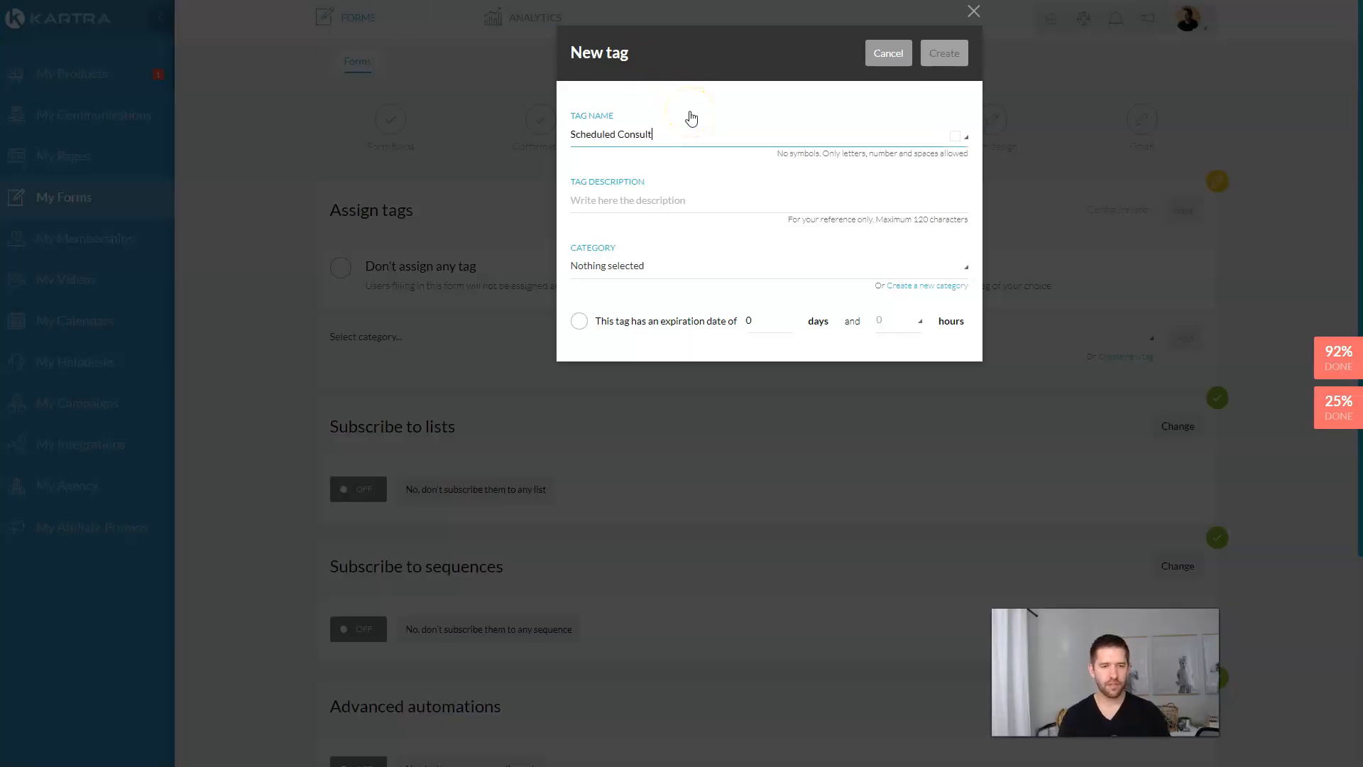
Step: Create the Scheduled Consult tag, described 'Calendar meeting set', under High Ticket Application Funnel
left_click(682, 199)
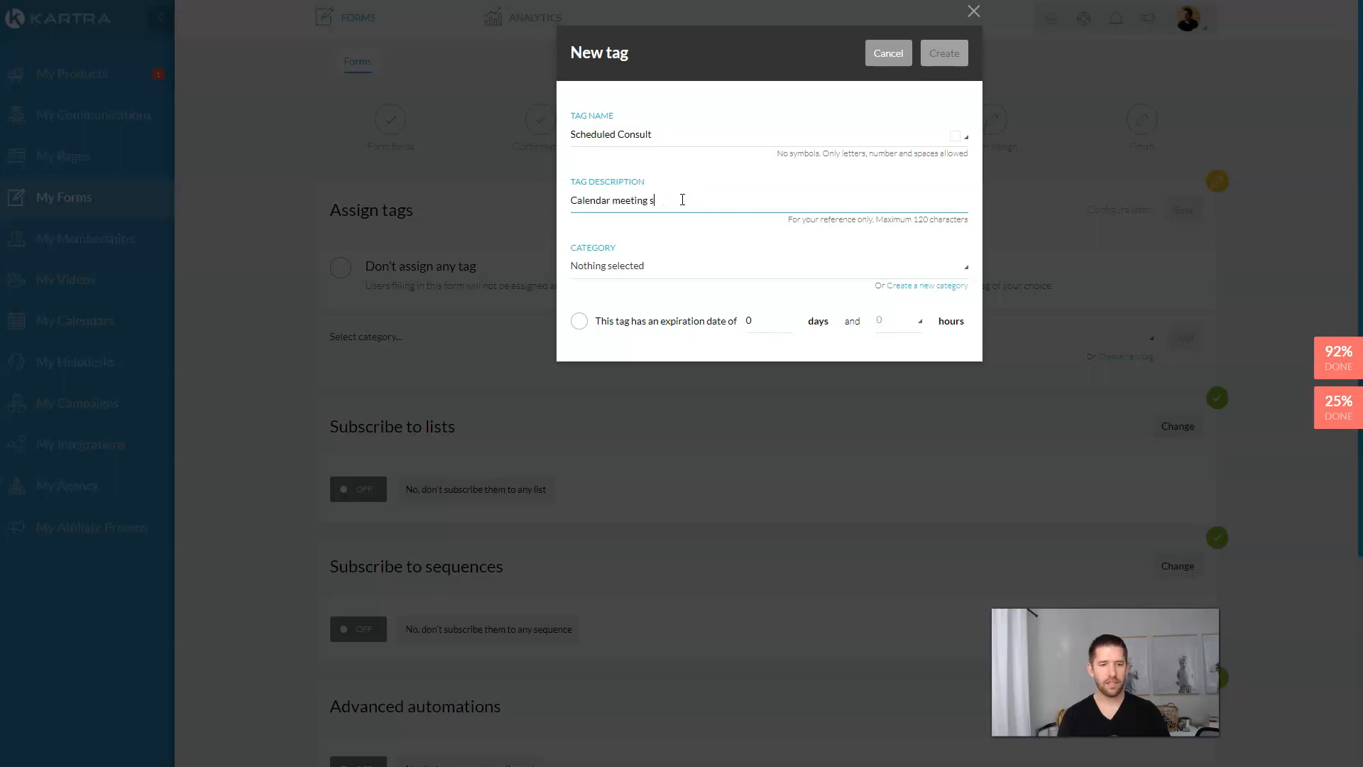
left_click(686, 275)
left_click(687, 270)
scroll(674, 386, "down", 3)
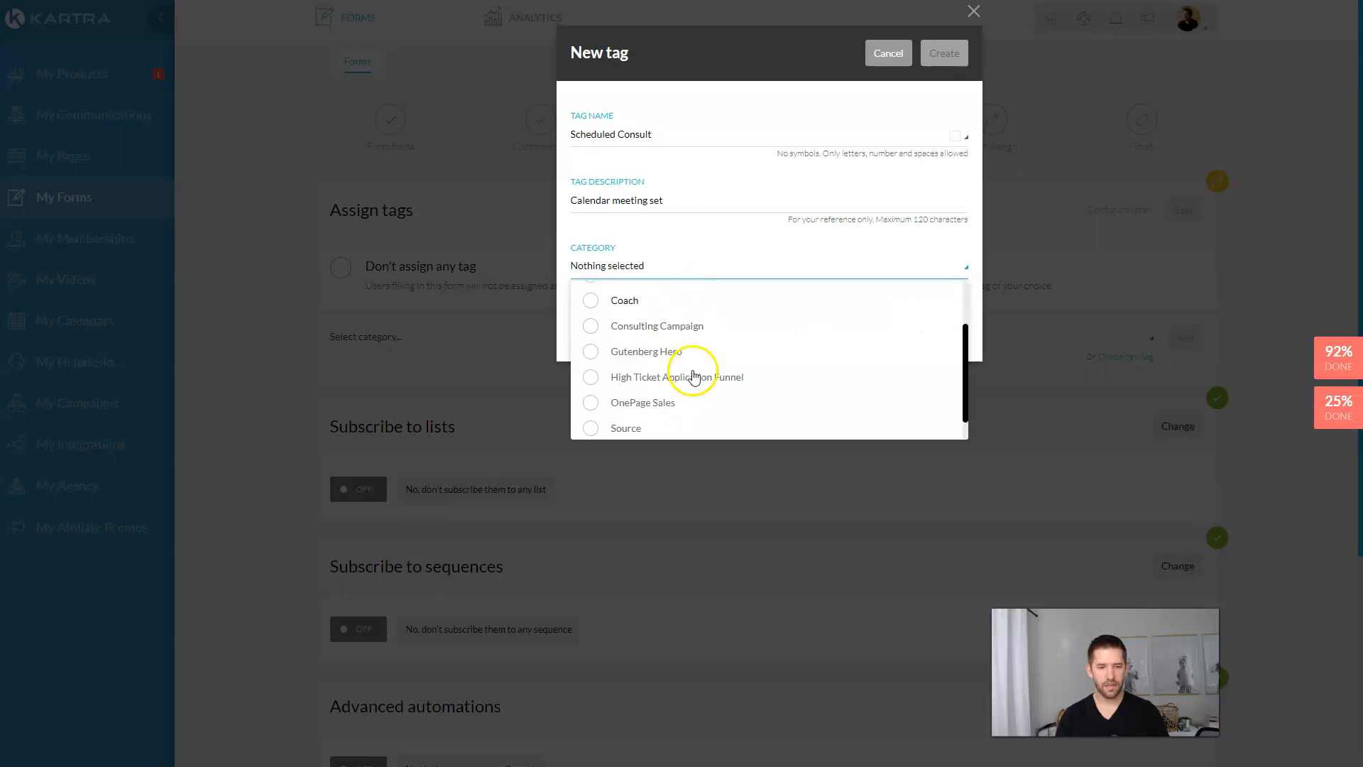
left_click(602, 377)
left_click(778, 240)
left_click(944, 54)
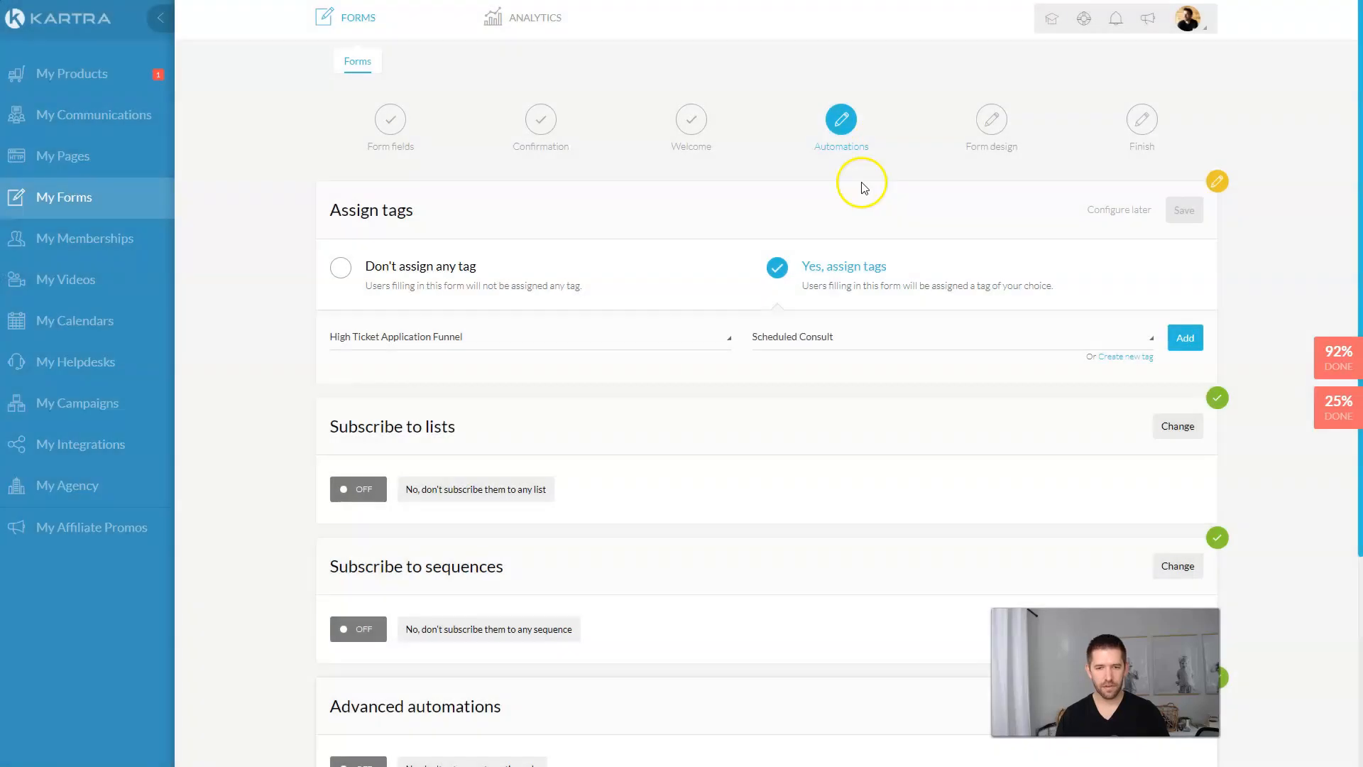
Step: Add Scheduled Consult to the form's assigned tags and save the tag settings
left_click(1186, 338)
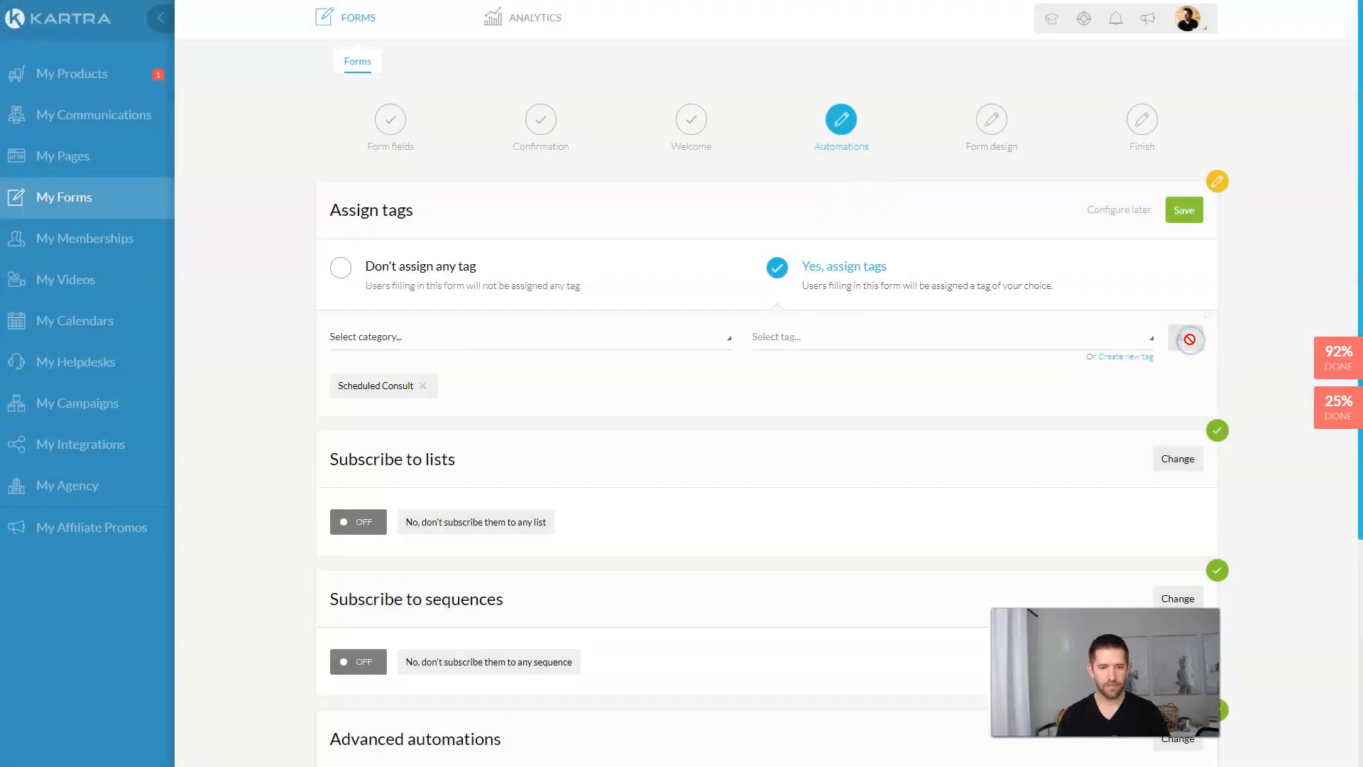
left_click(1183, 211)
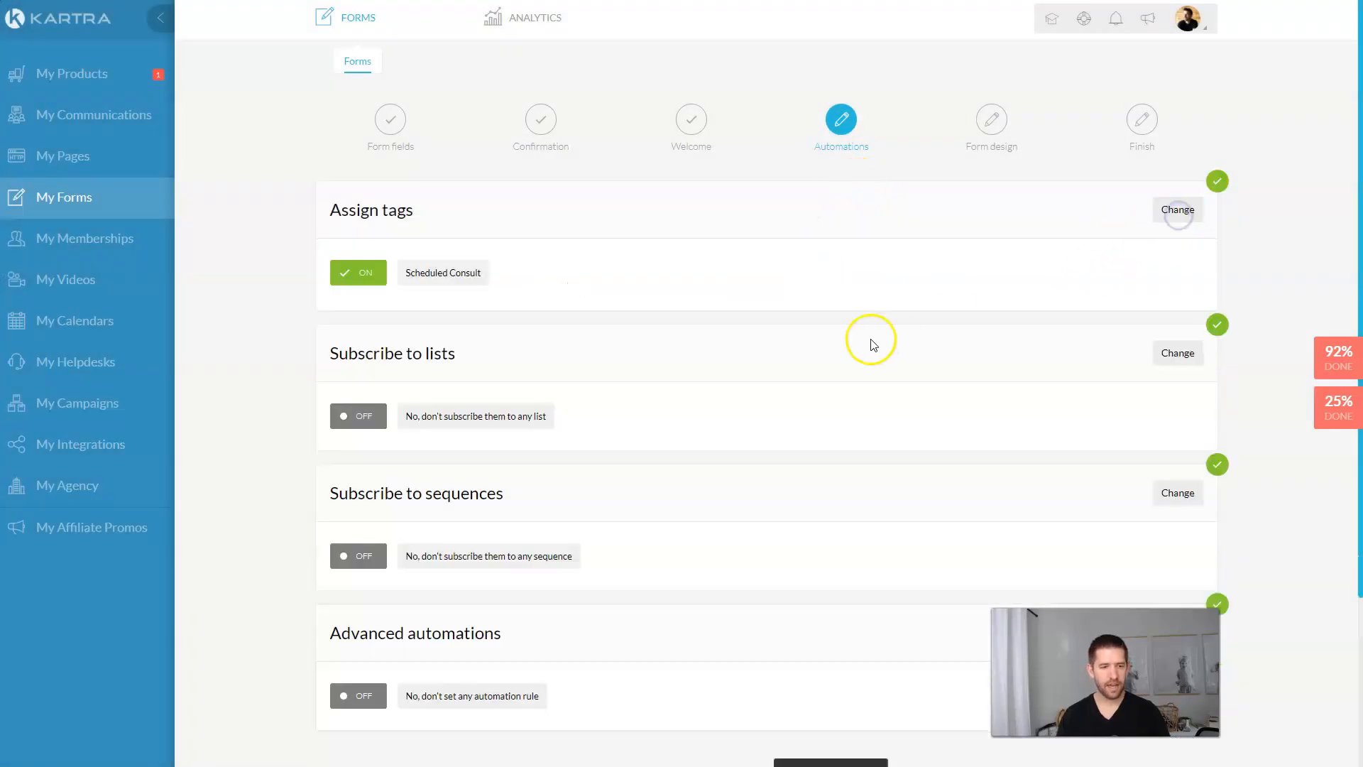
scroll(603, 366, "down", 1)
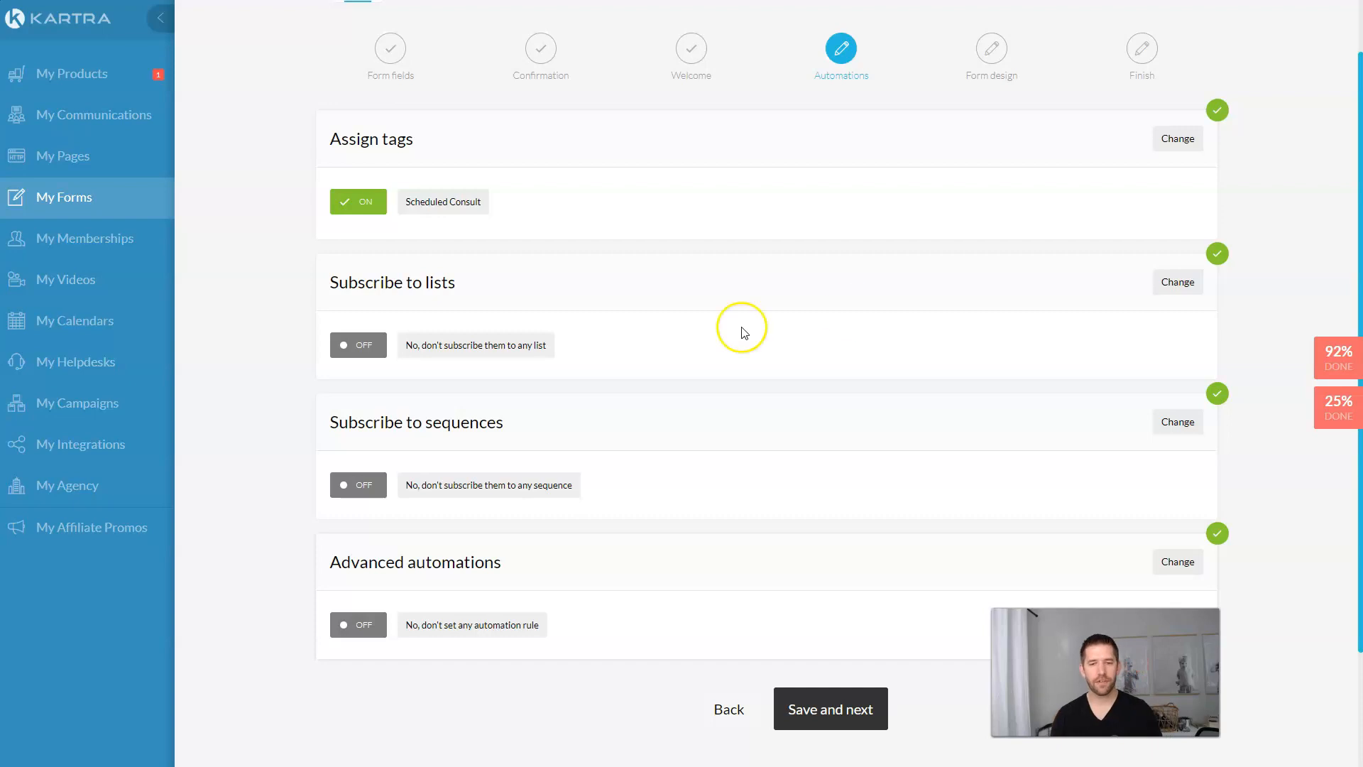
left_click(1159, 287)
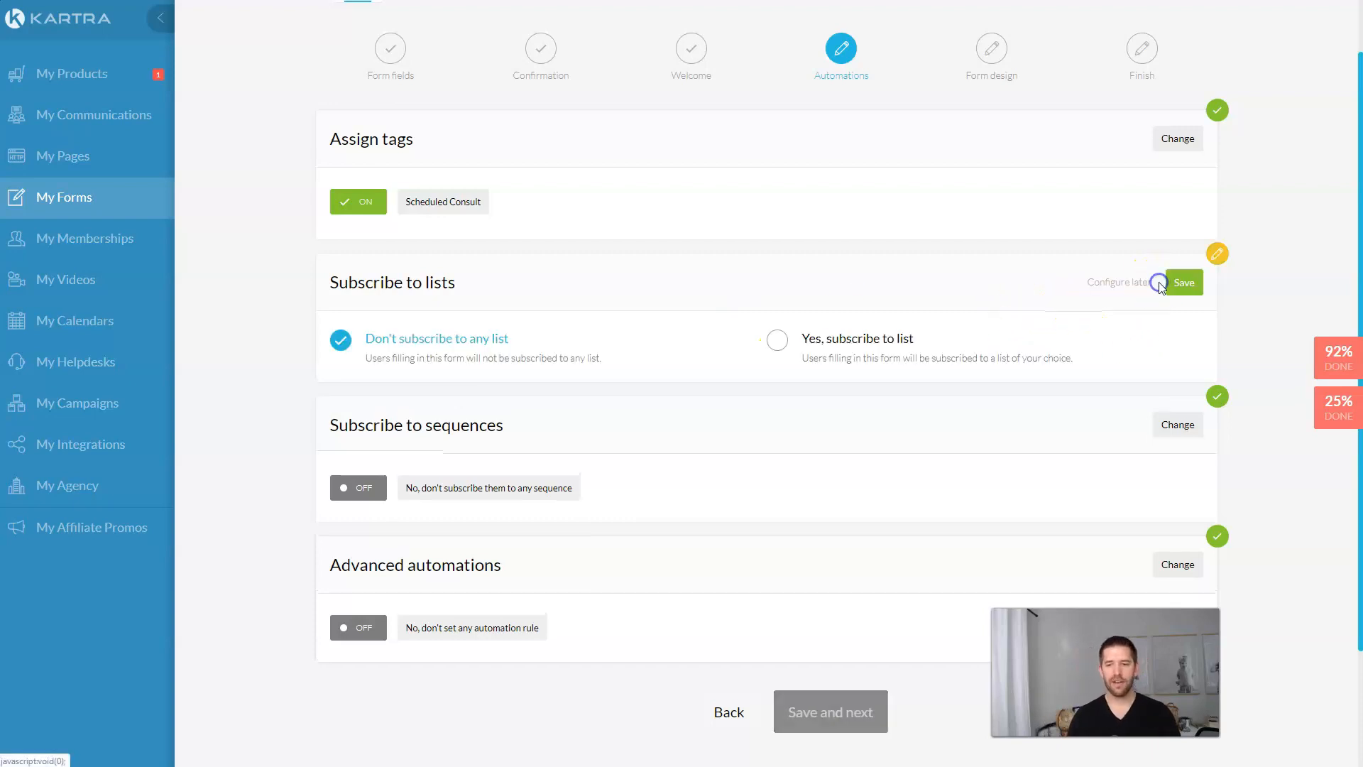
Step: Create a new Calendar Bookings list described as 'You signed up for a free consult'
left_click(777, 340)
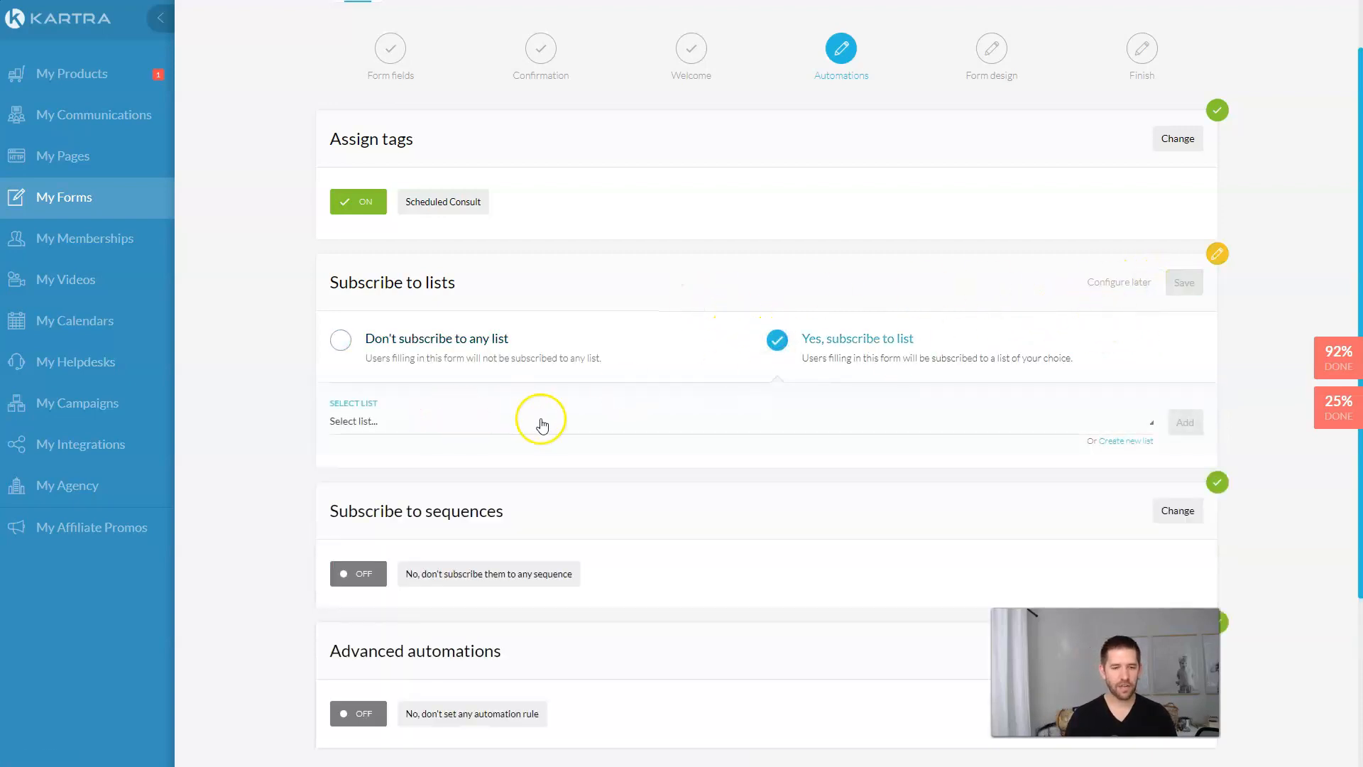
left_click(1116, 441)
left_click(653, 139)
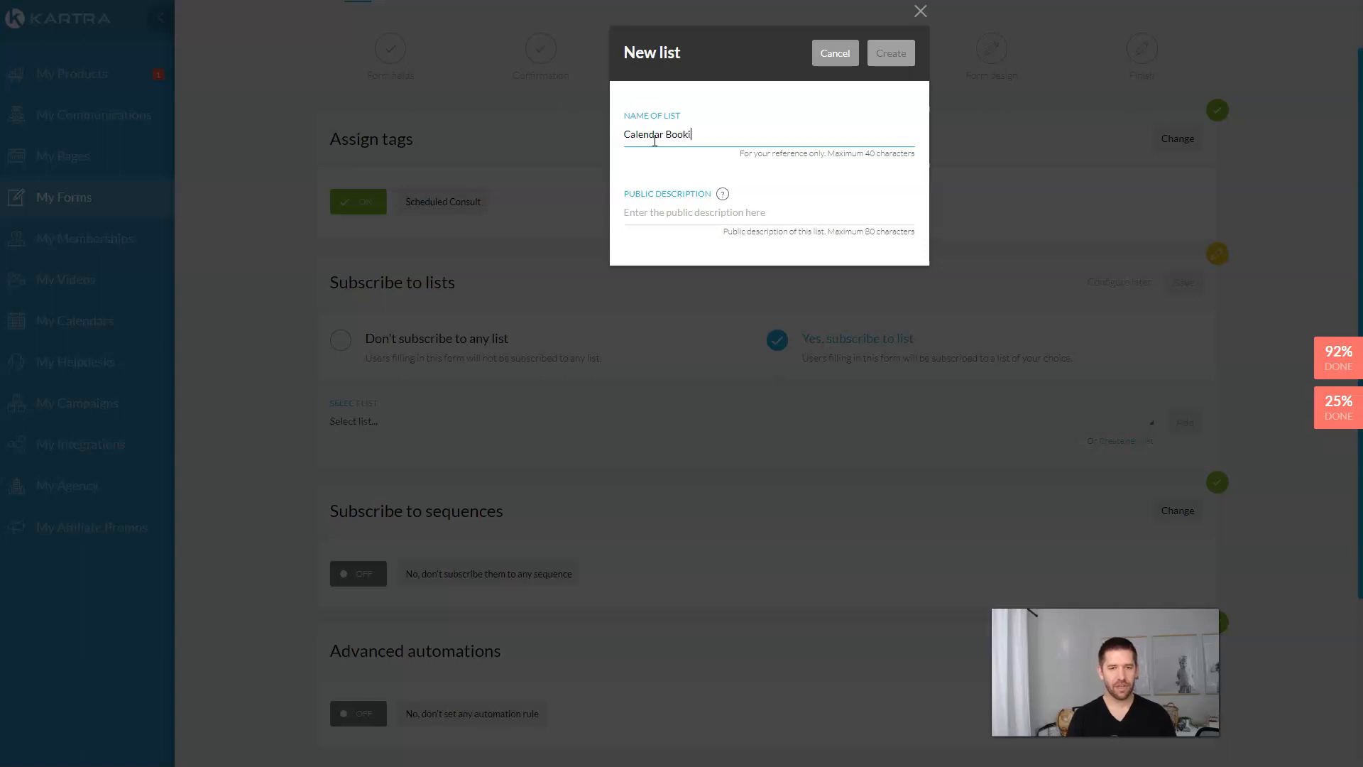
left_click(656, 214)
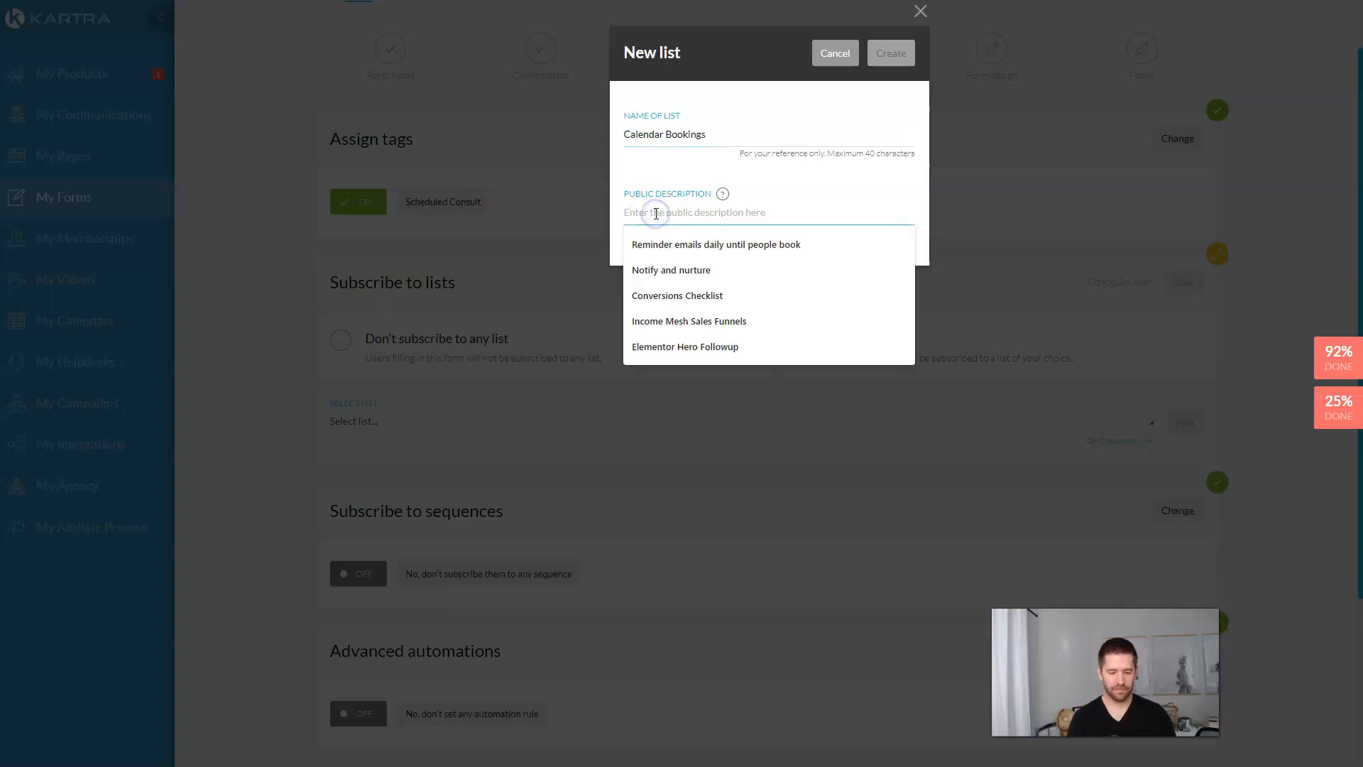
type("You signed up for a f")
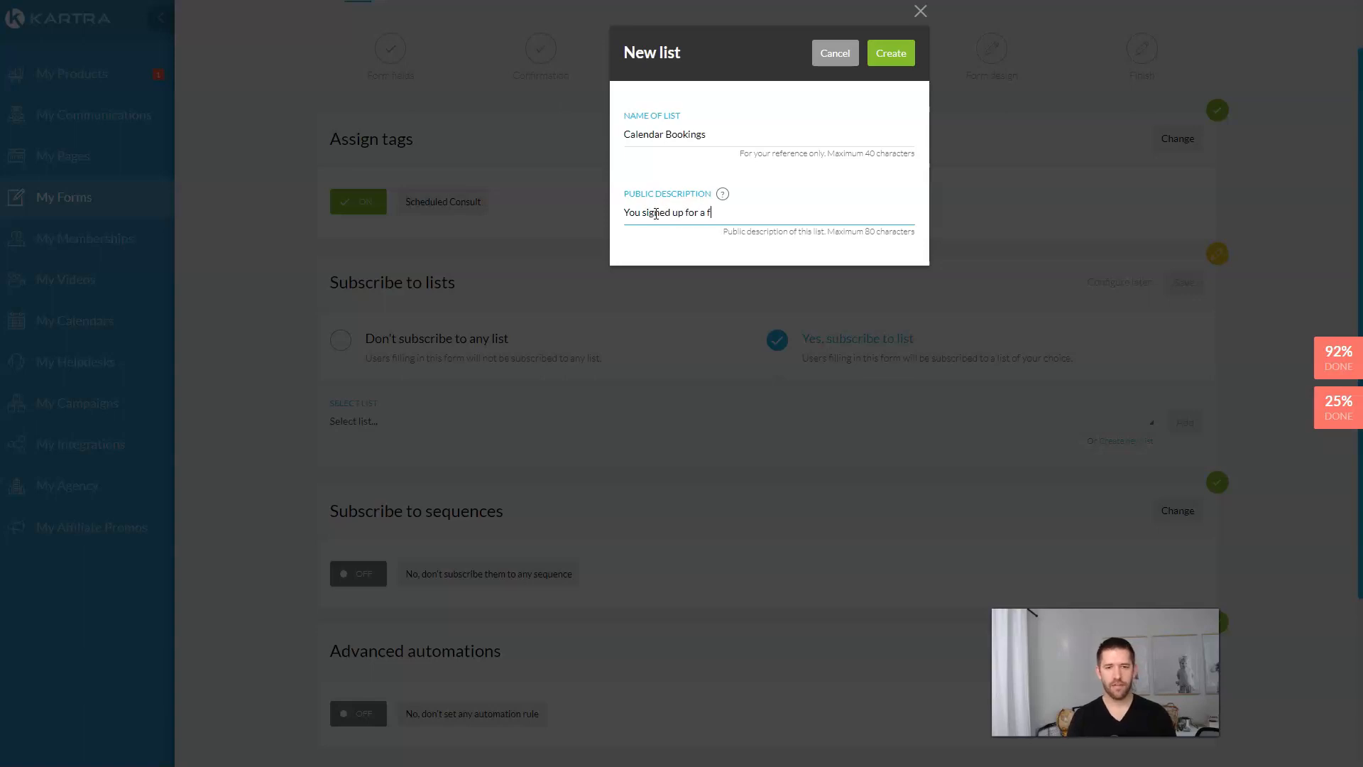
type("ree consult")
left_click(891, 54)
Step: Attach Calendar Bookings as the form's list, save it, and save the automations
left_click(1182, 422)
scroll(993, 411, "down", 3)
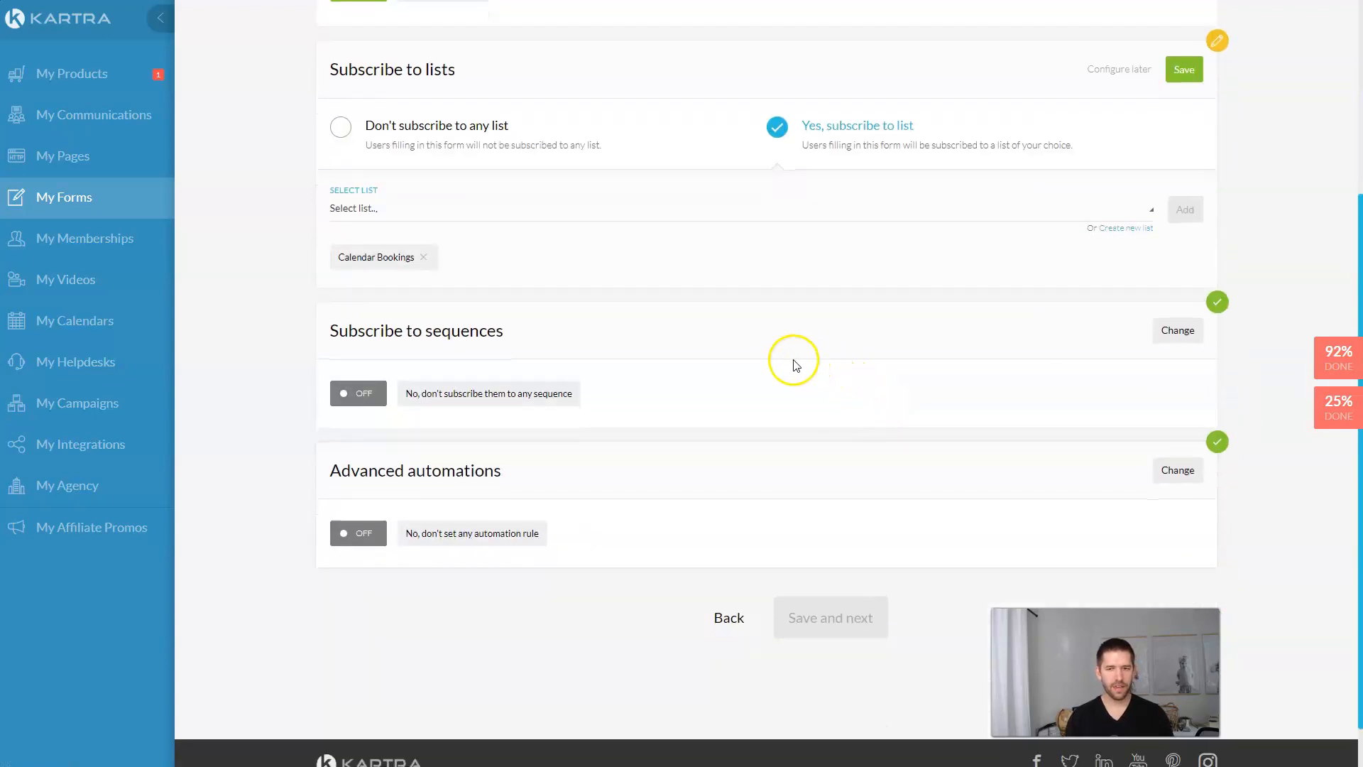
left_click(1182, 71)
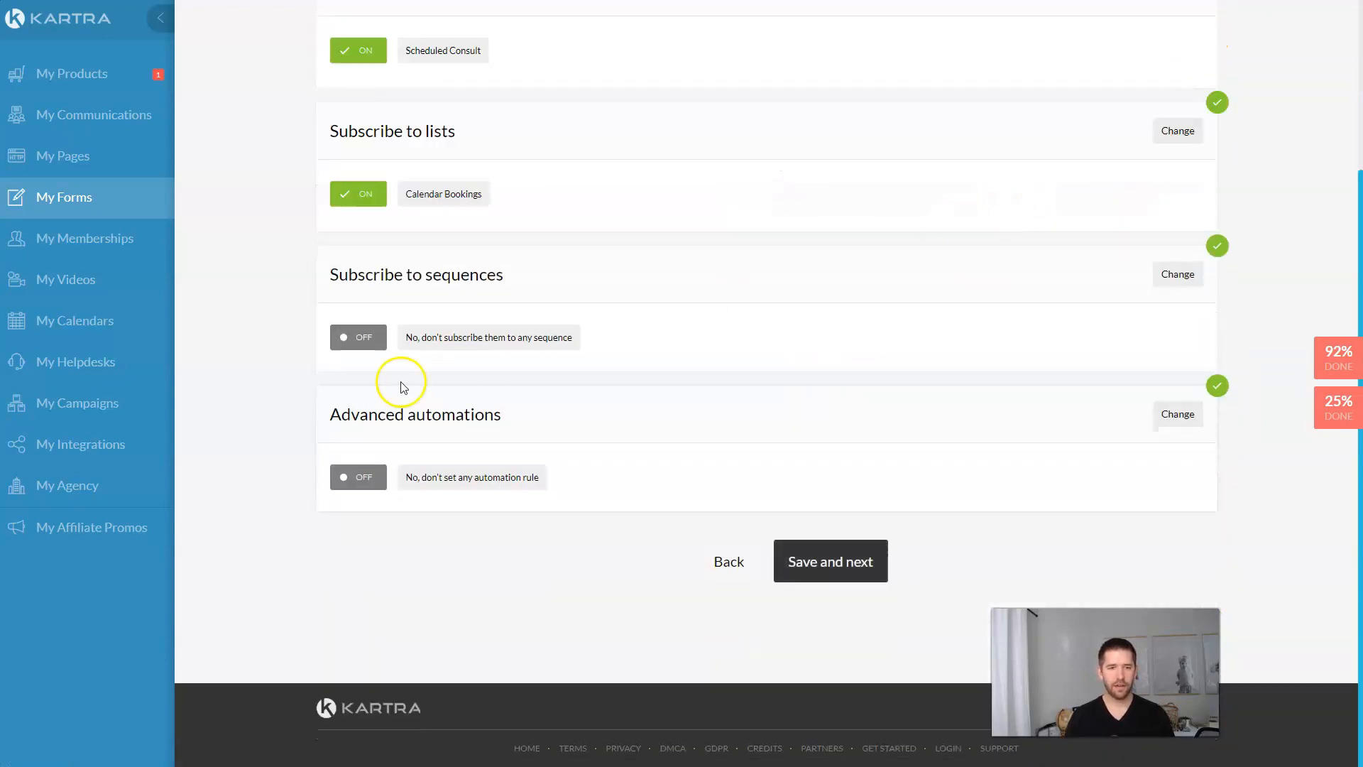
scroll(572, 317, "up", 3)
scroll(648, 265, "down", 2)
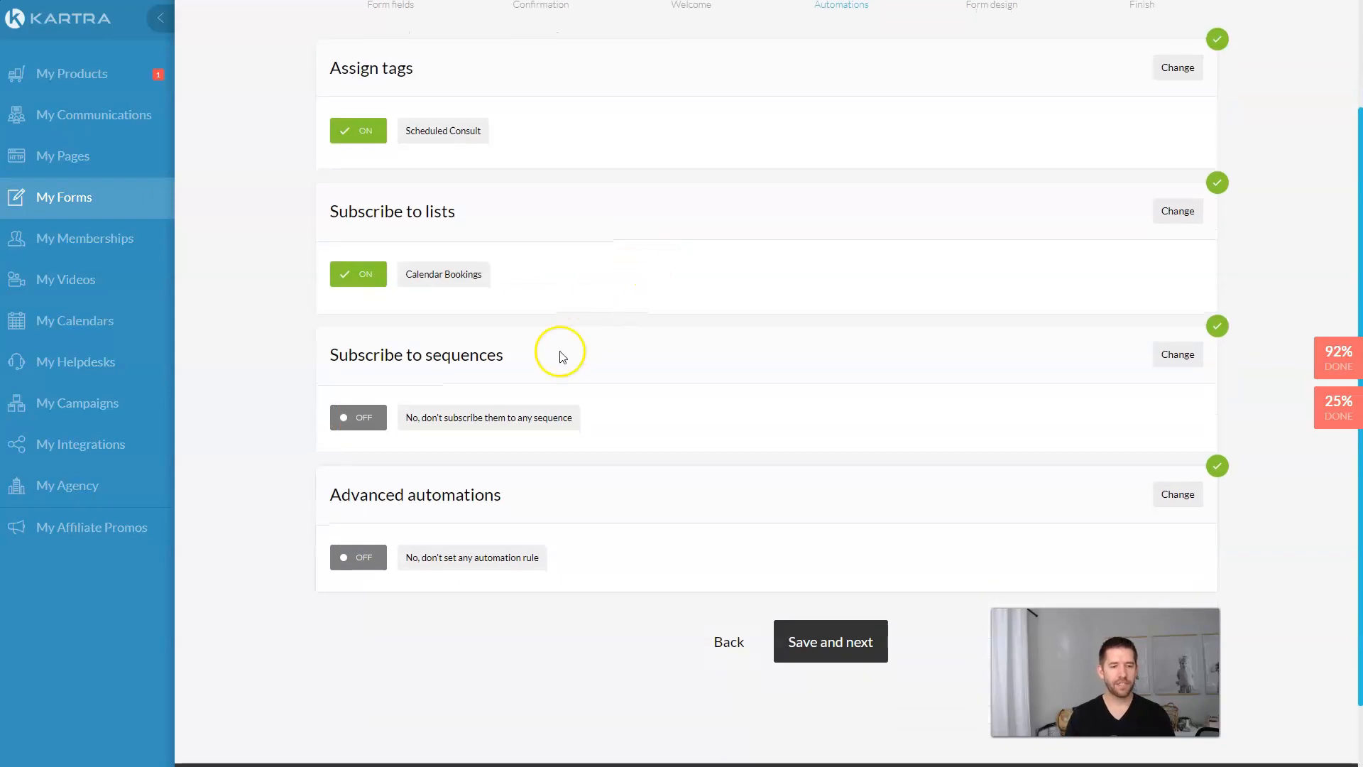
scroll(709, 455, "down", 2)
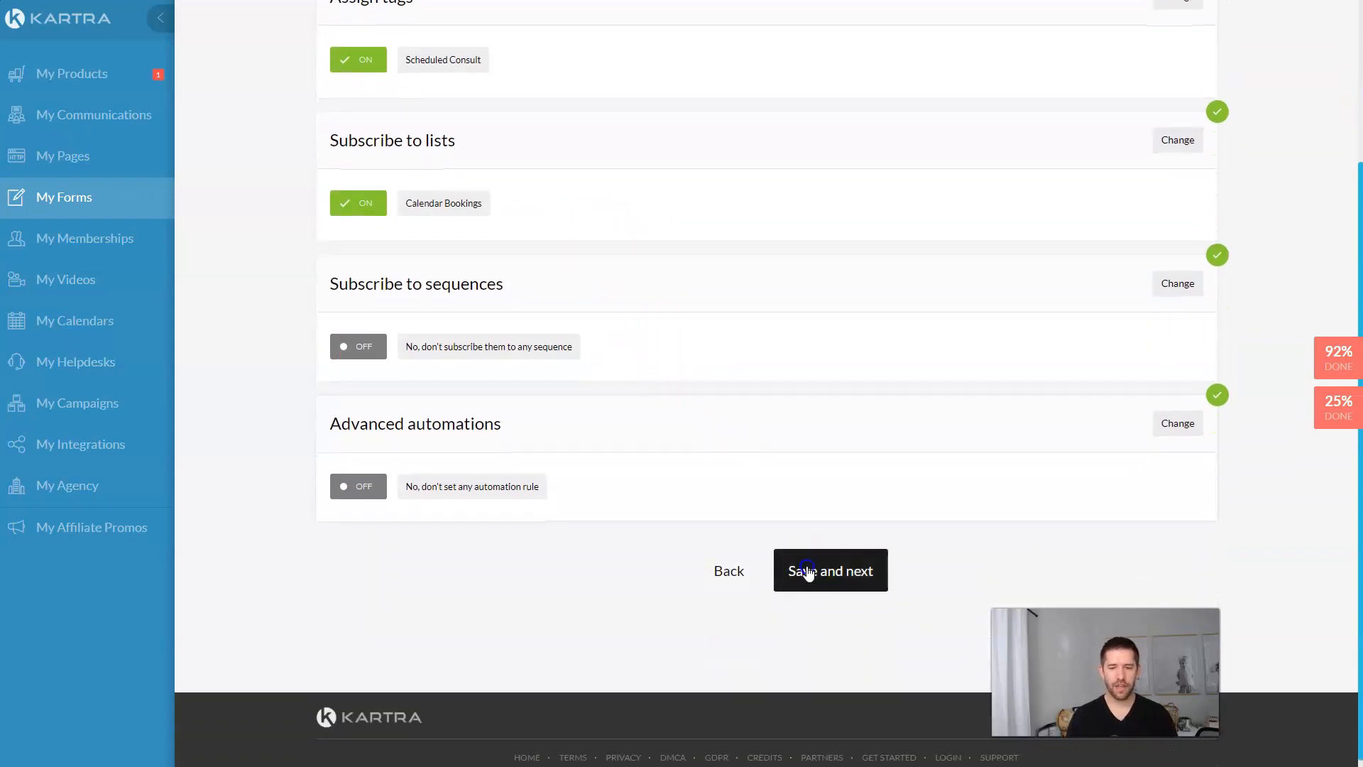
left_click(804, 568)
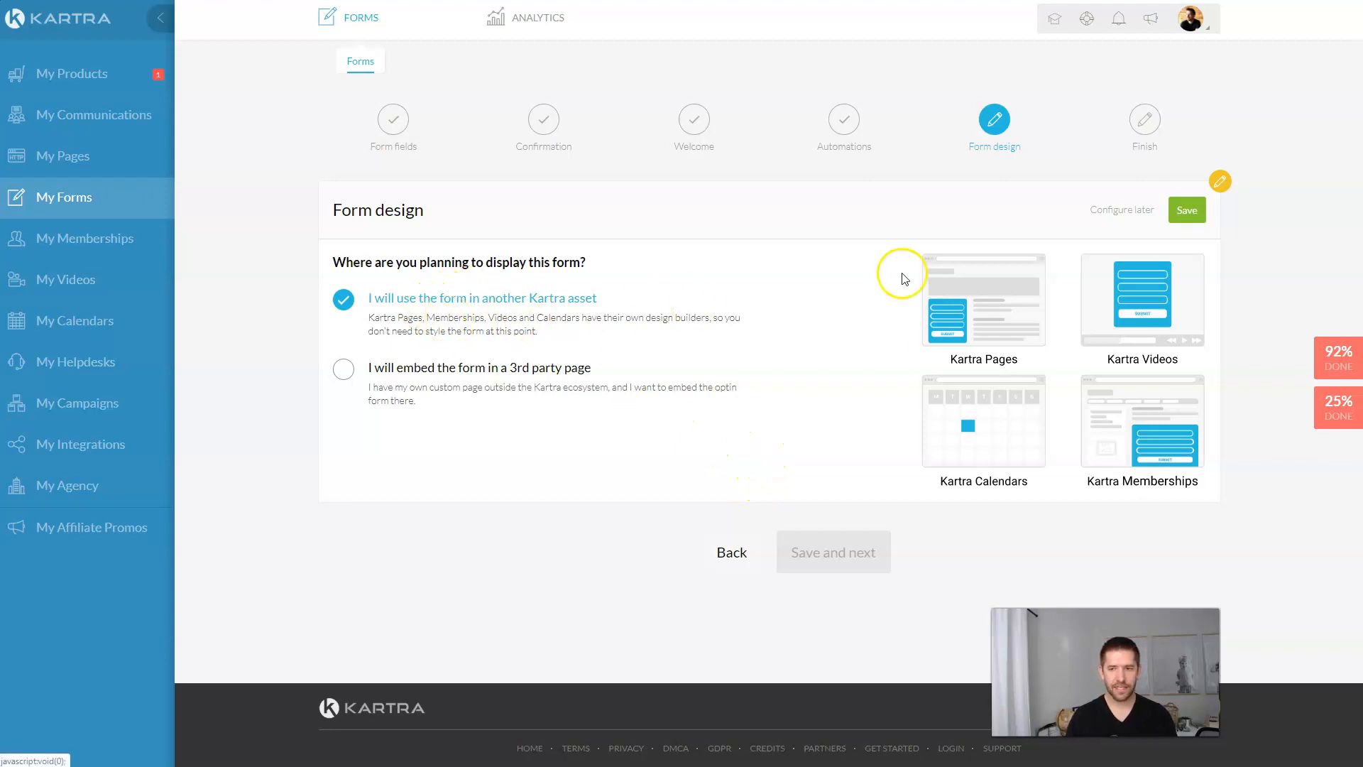
Step: Save the form design, finish the form setup, and go to My Calendars
left_click(1188, 220)
left_click(815, 359)
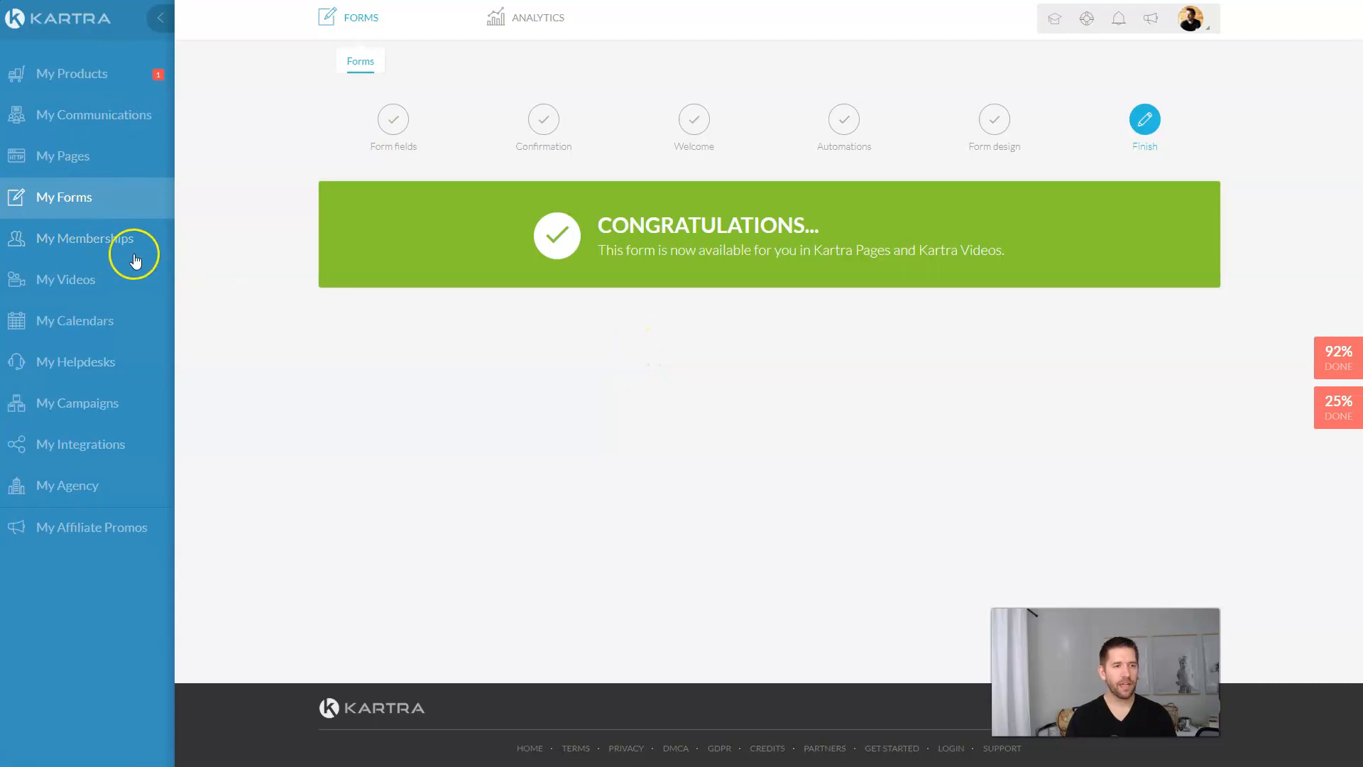
left_click(103, 323)
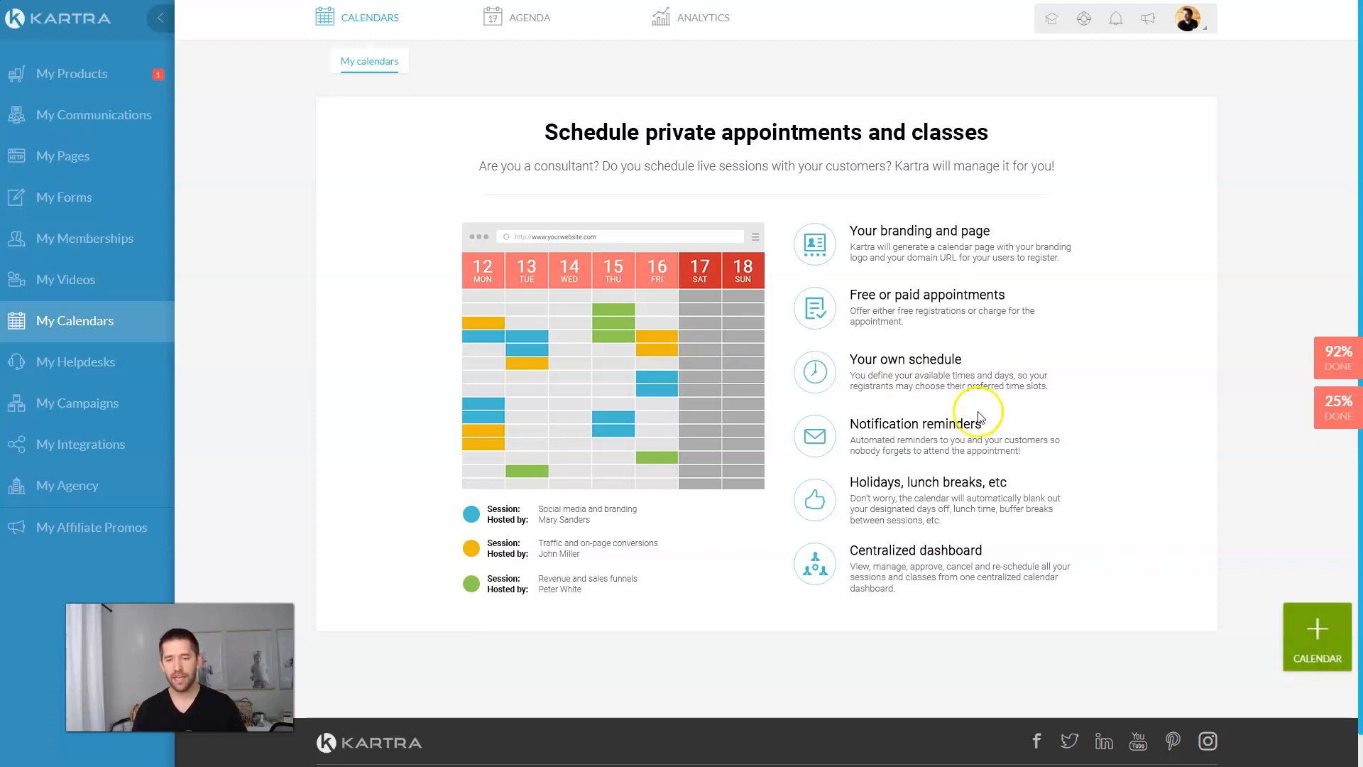
Step: Create a Consultant-model calendar named High Ticket Consulting Strategy
left_click(1300, 636)
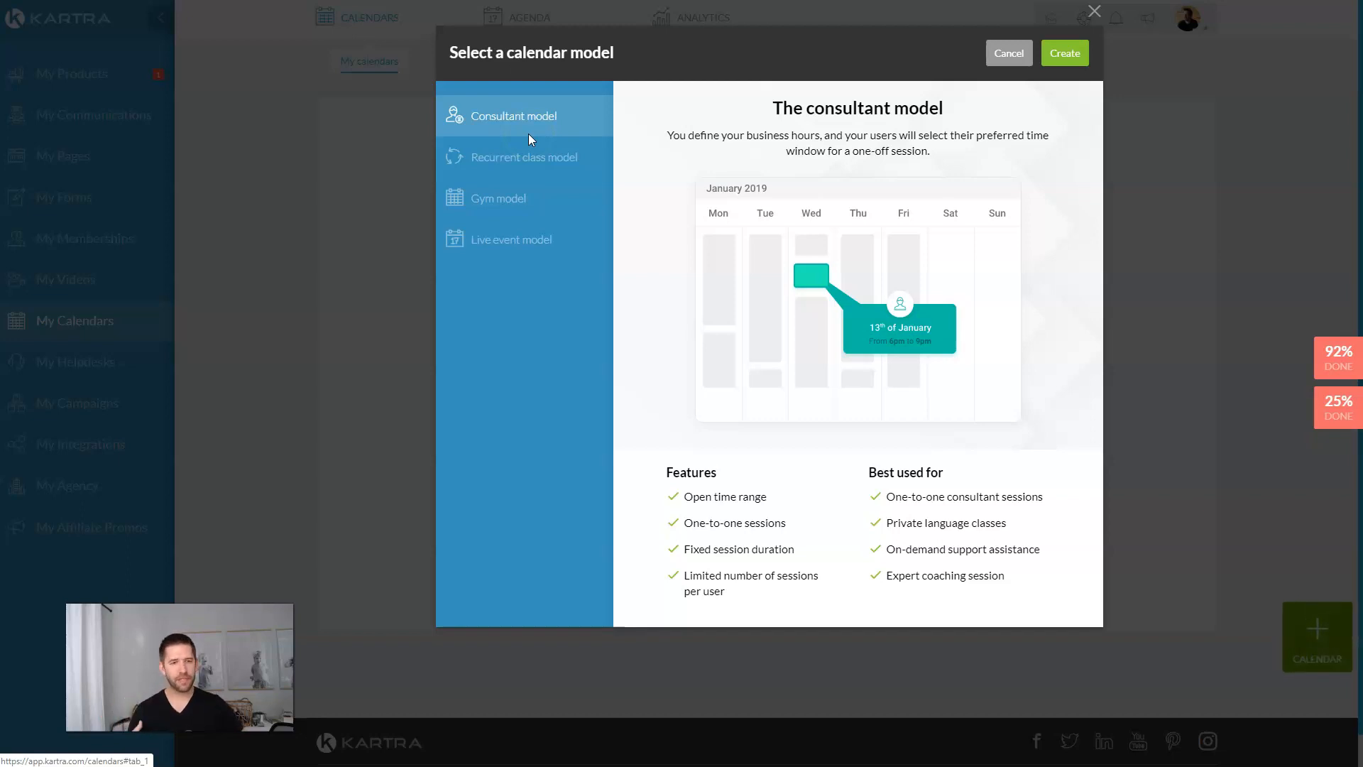
left_click(526, 156)
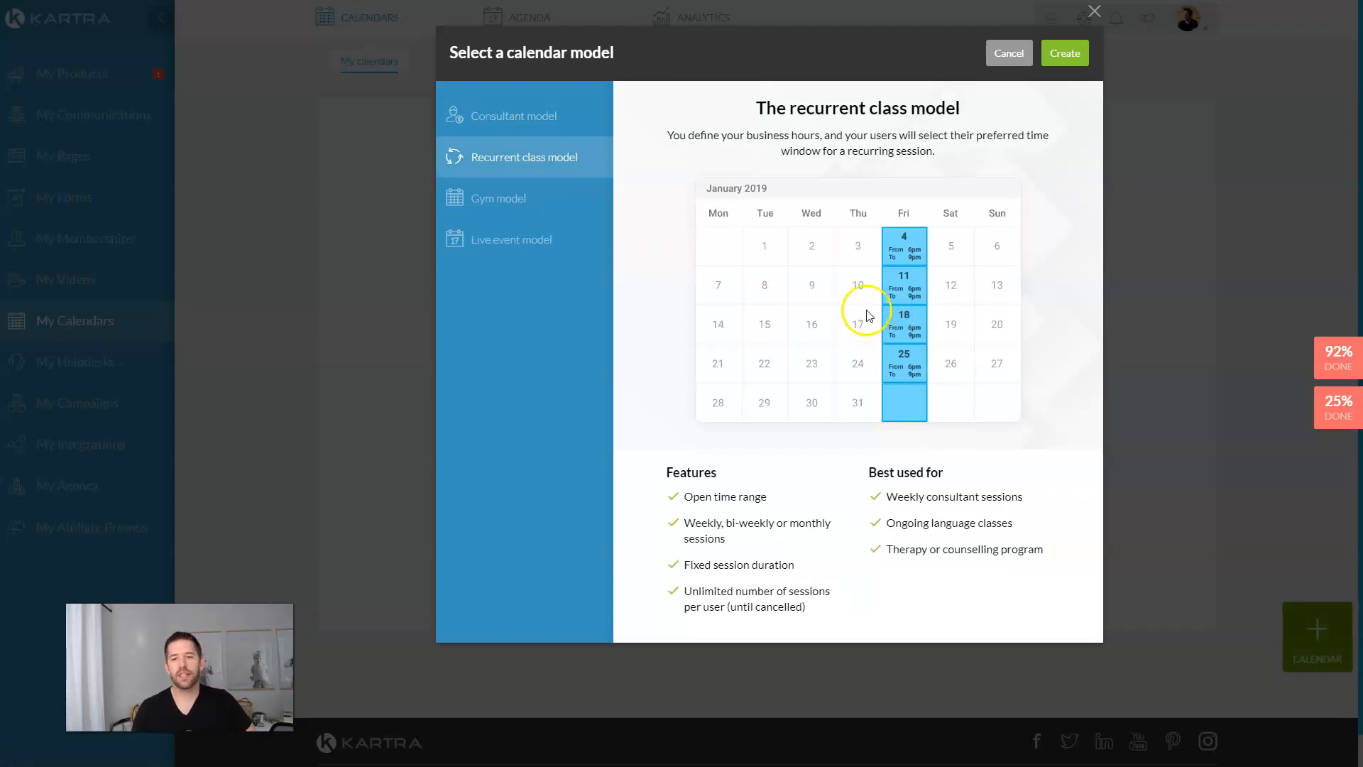
left_click(475, 202)
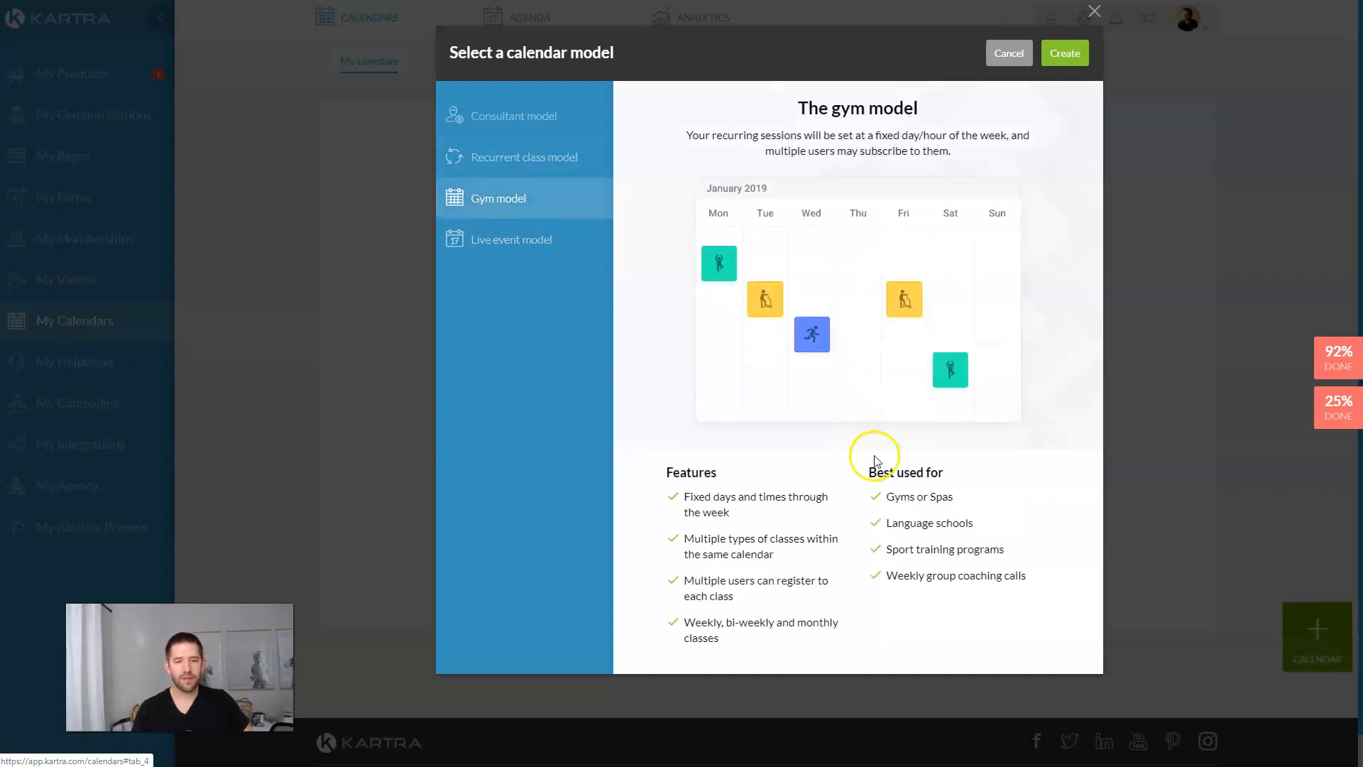
left_click(511, 244)
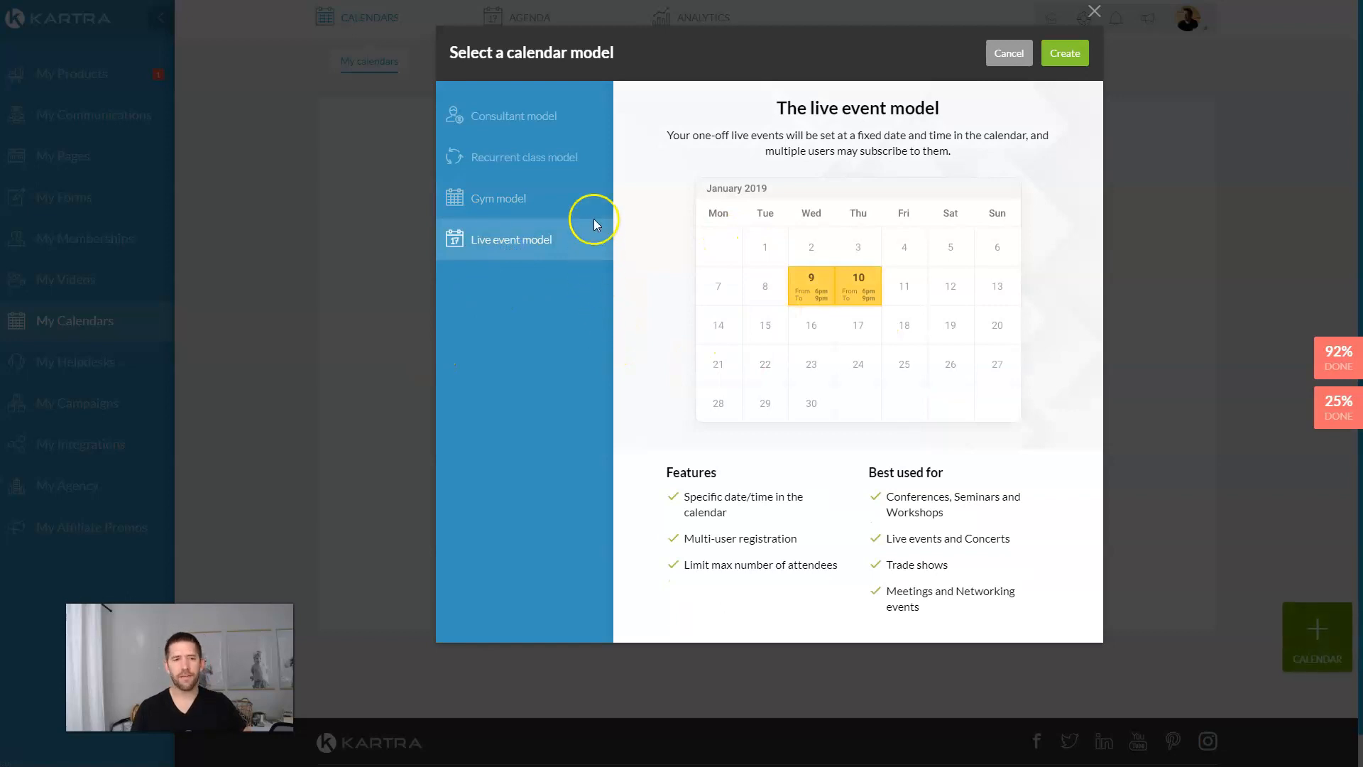
left_click(487, 122)
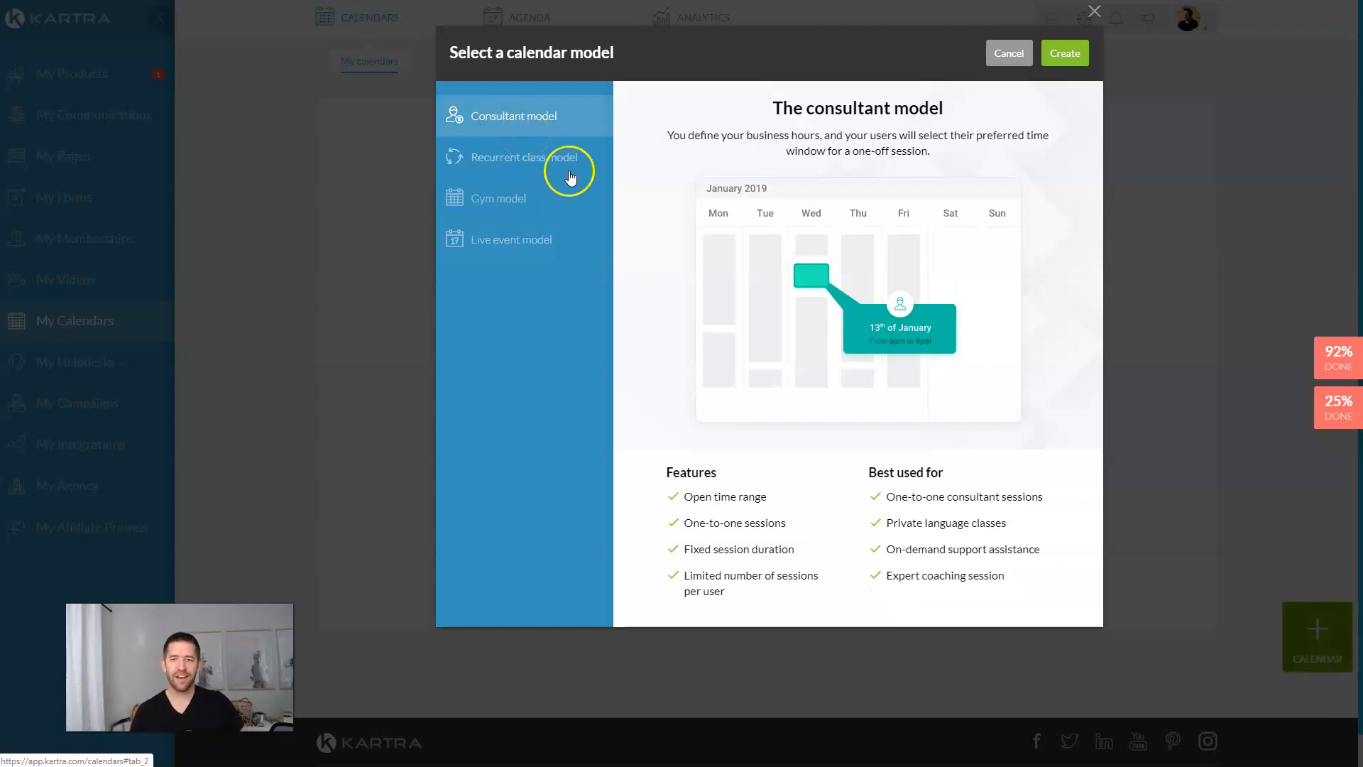
left_click(1052, 55)
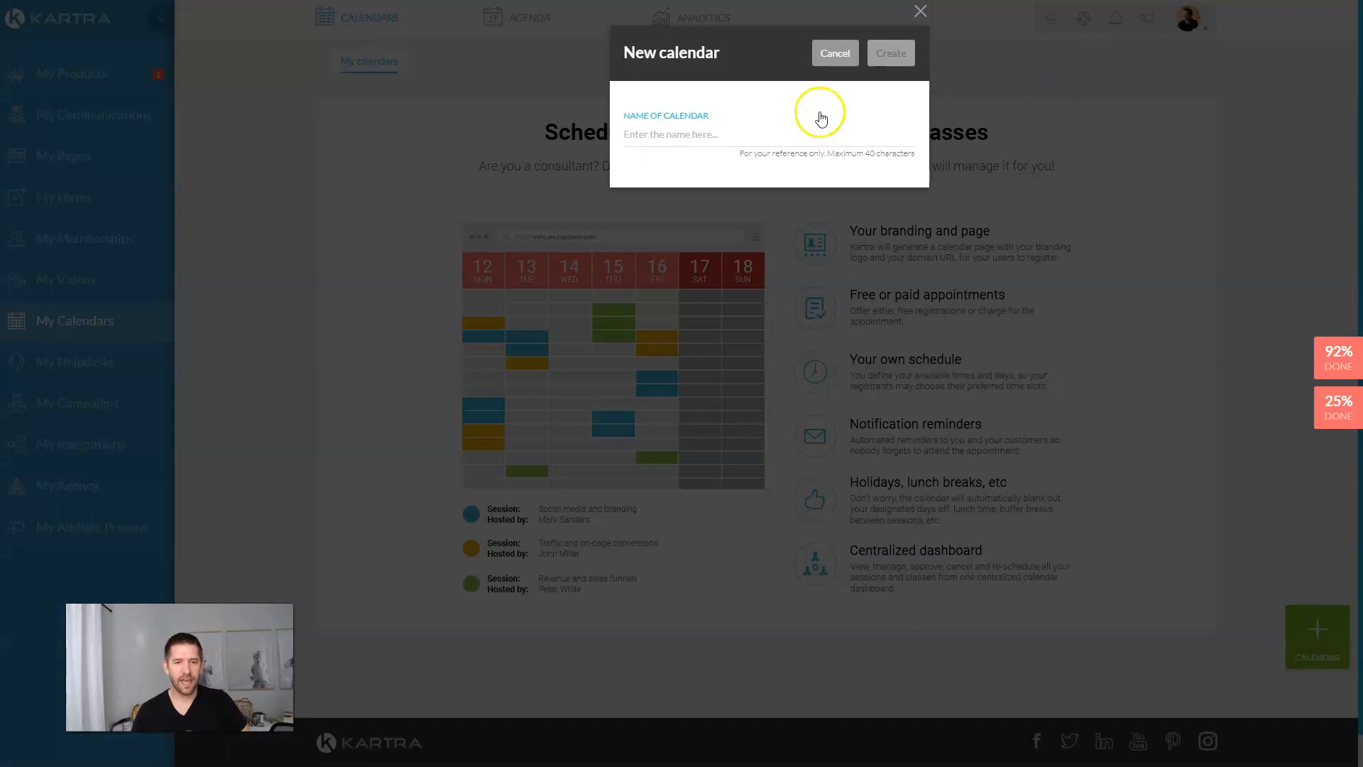
left_click(755, 139)
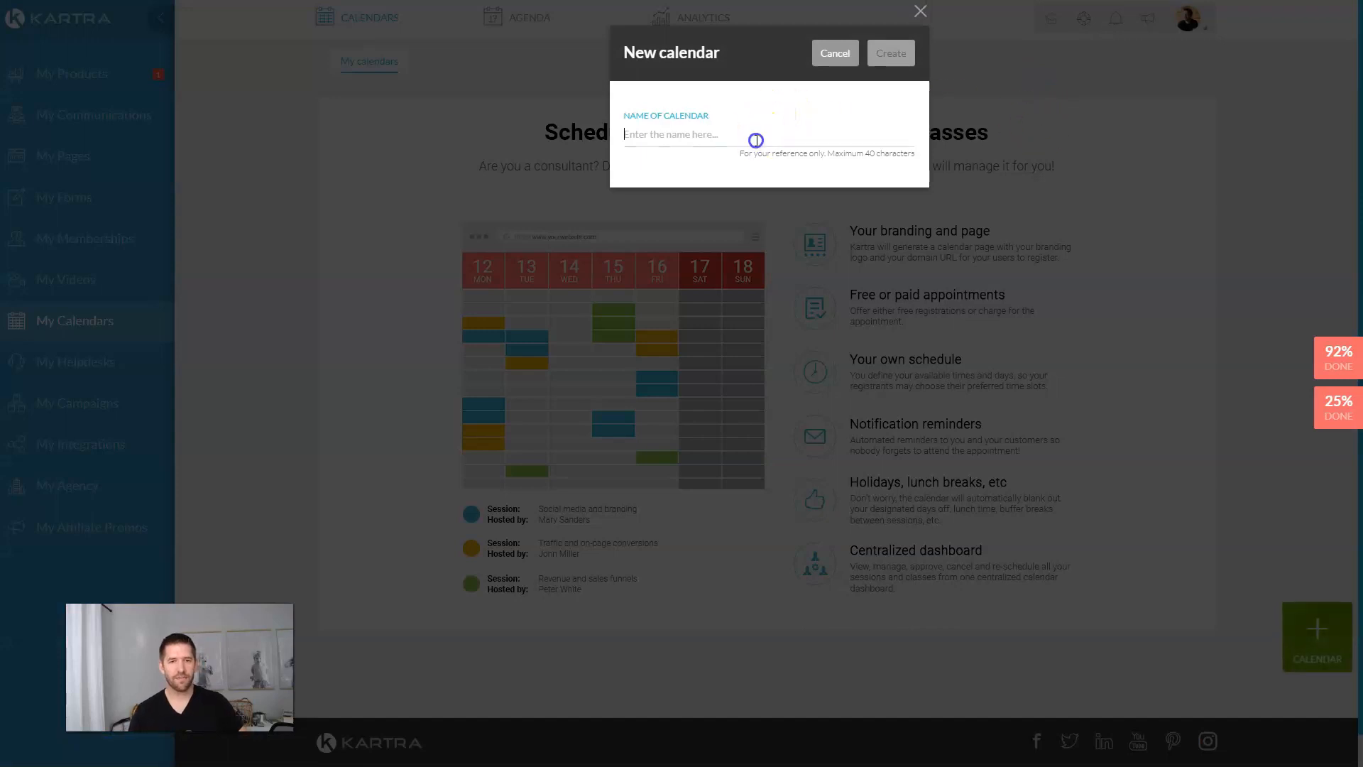
type("High Ticket Consulting Strategy")
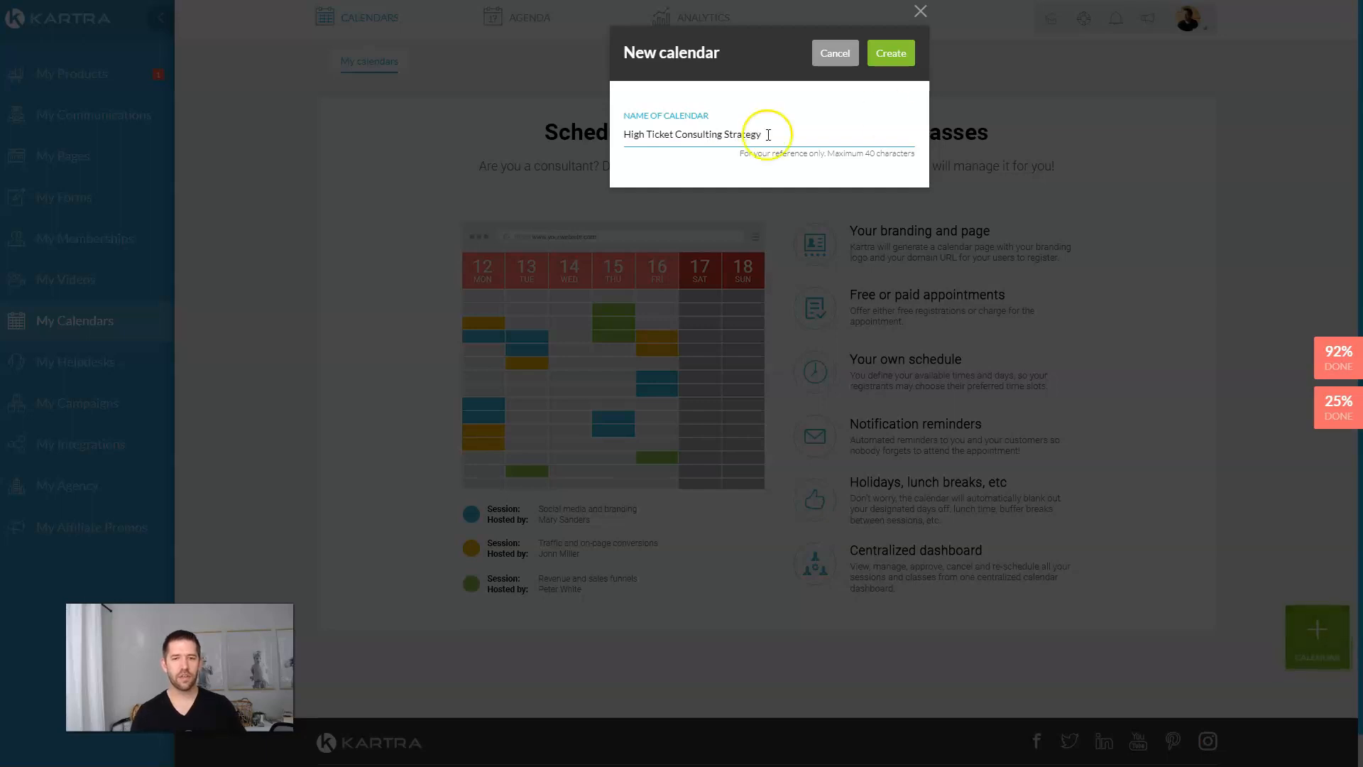
left_click(891, 52)
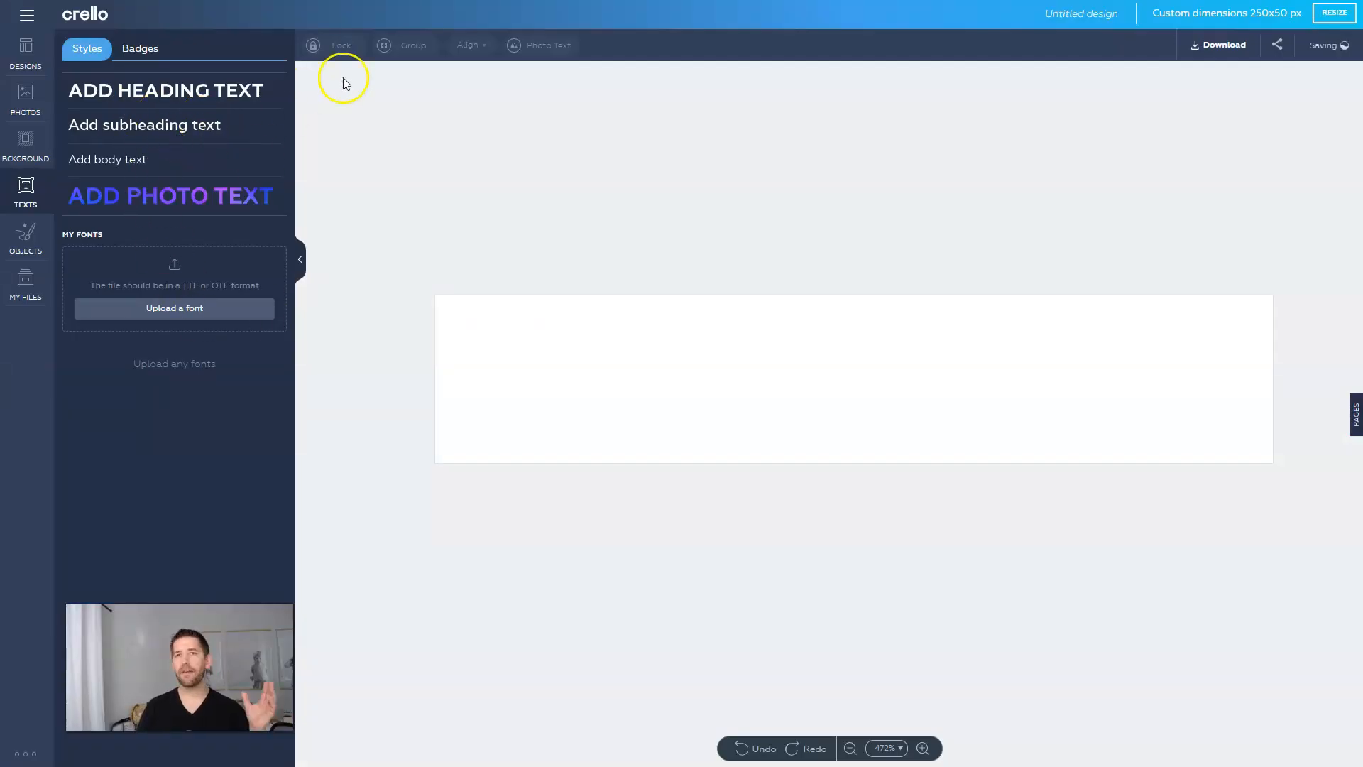
Step: Add a HIGH TICKET heading to the banner, shifted left and enlarged
left_click_drag(141, 90, 717, 231)
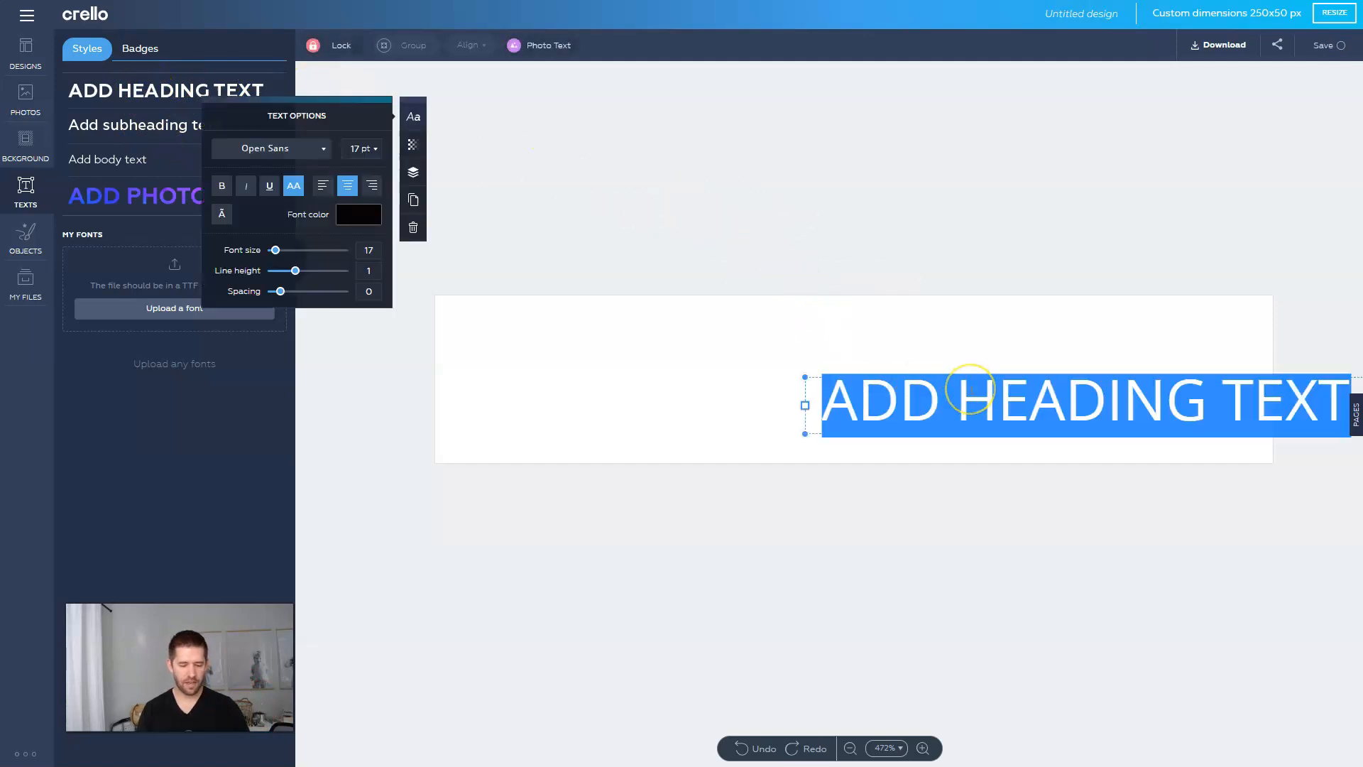
type("HIGH TICKET")
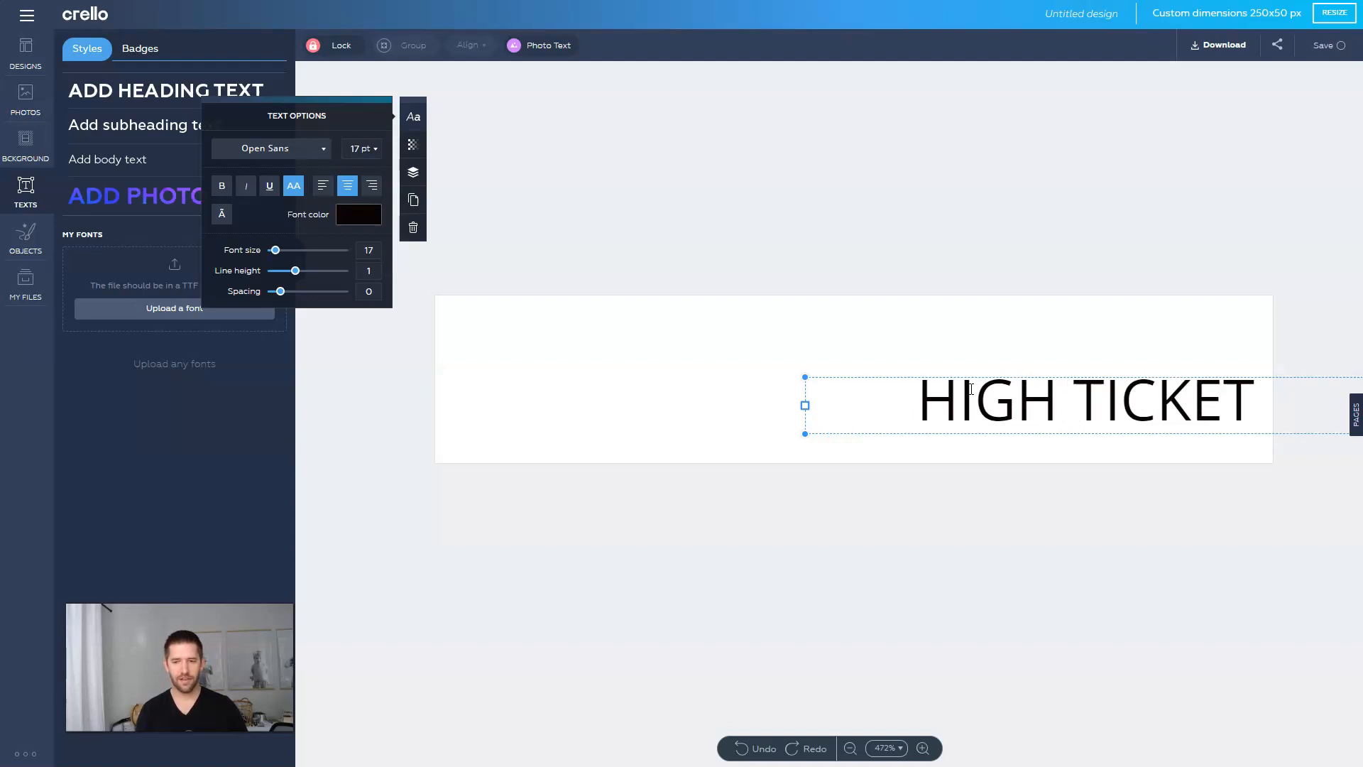
left_click_drag(1065, 432, 915, 396)
left_click_drag(275, 250, 279, 254)
left_click(861, 457)
Step: Place an enlarged flipchart presenter icon from a 'coach' search at the banner's left
left_click(28, 241)
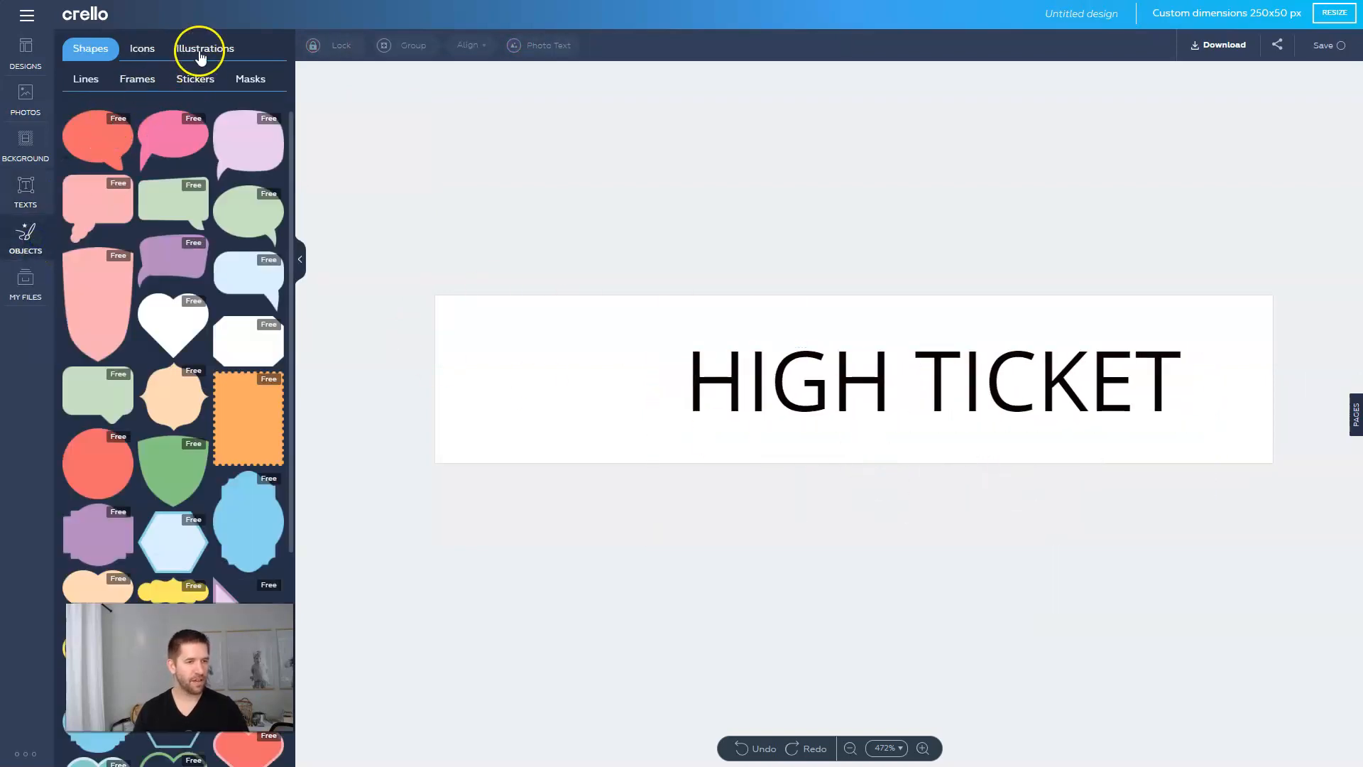
left_click(145, 49)
left_click(174, 110)
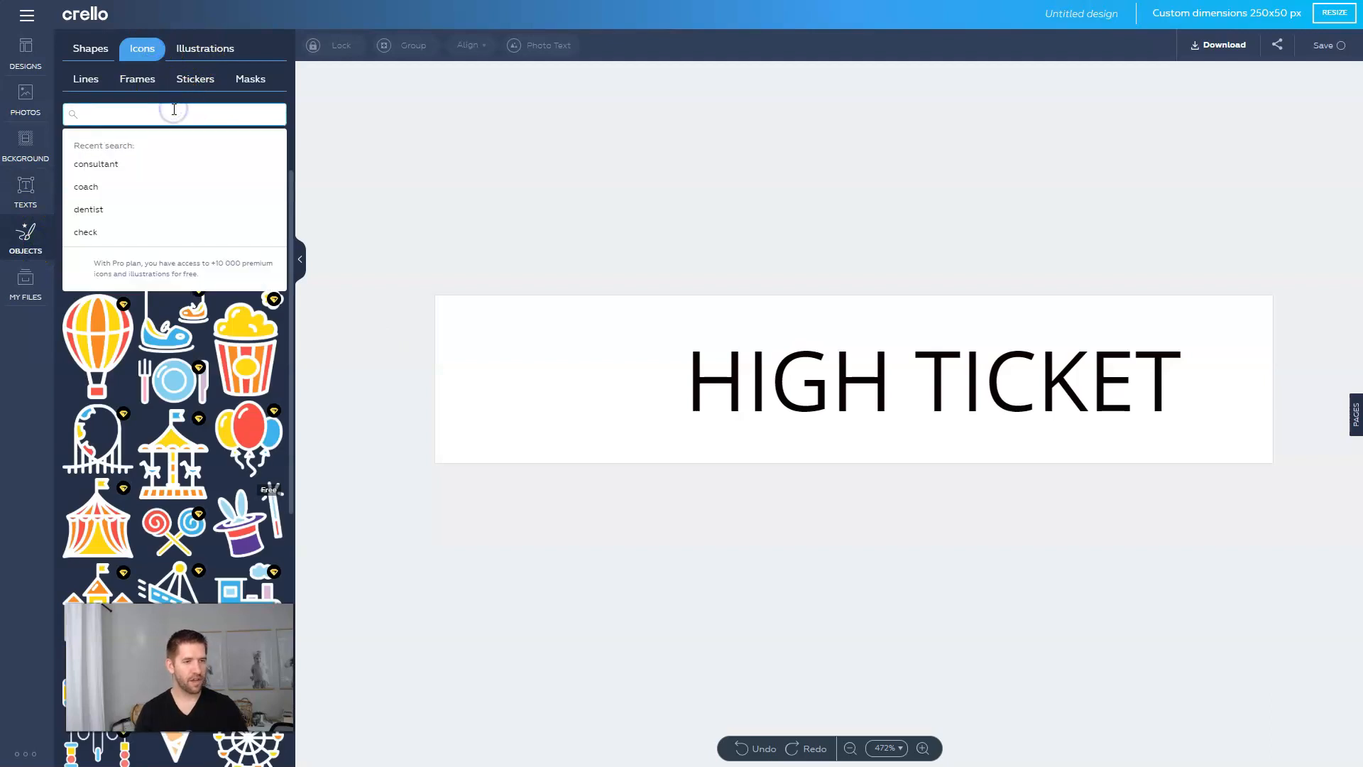
key("Return")
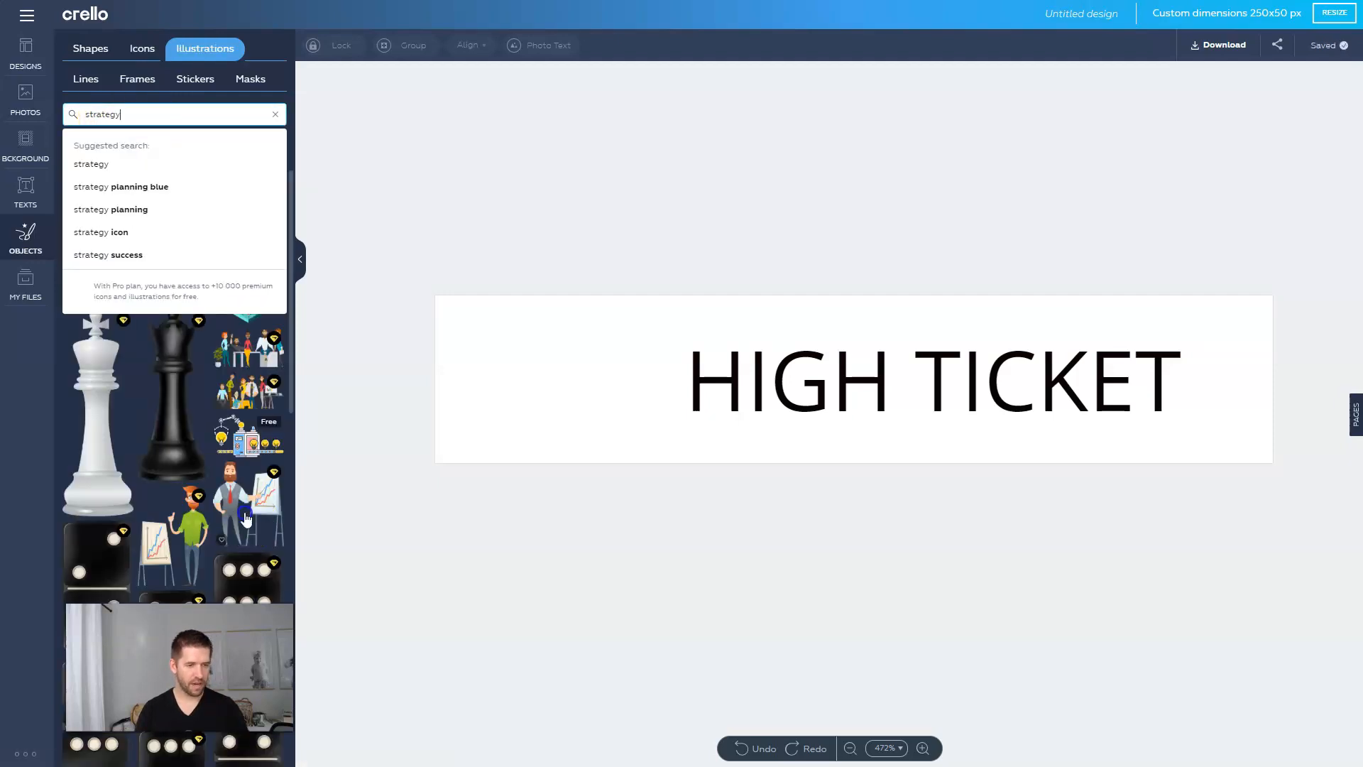
left_click_drag(250, 517, 597, 438)
left_click_drag(514, 411, 518, 410)
Step: Set HIGH TICKET to Nunito in dark grey, positioned beside the illustration
left_click(709, 404)
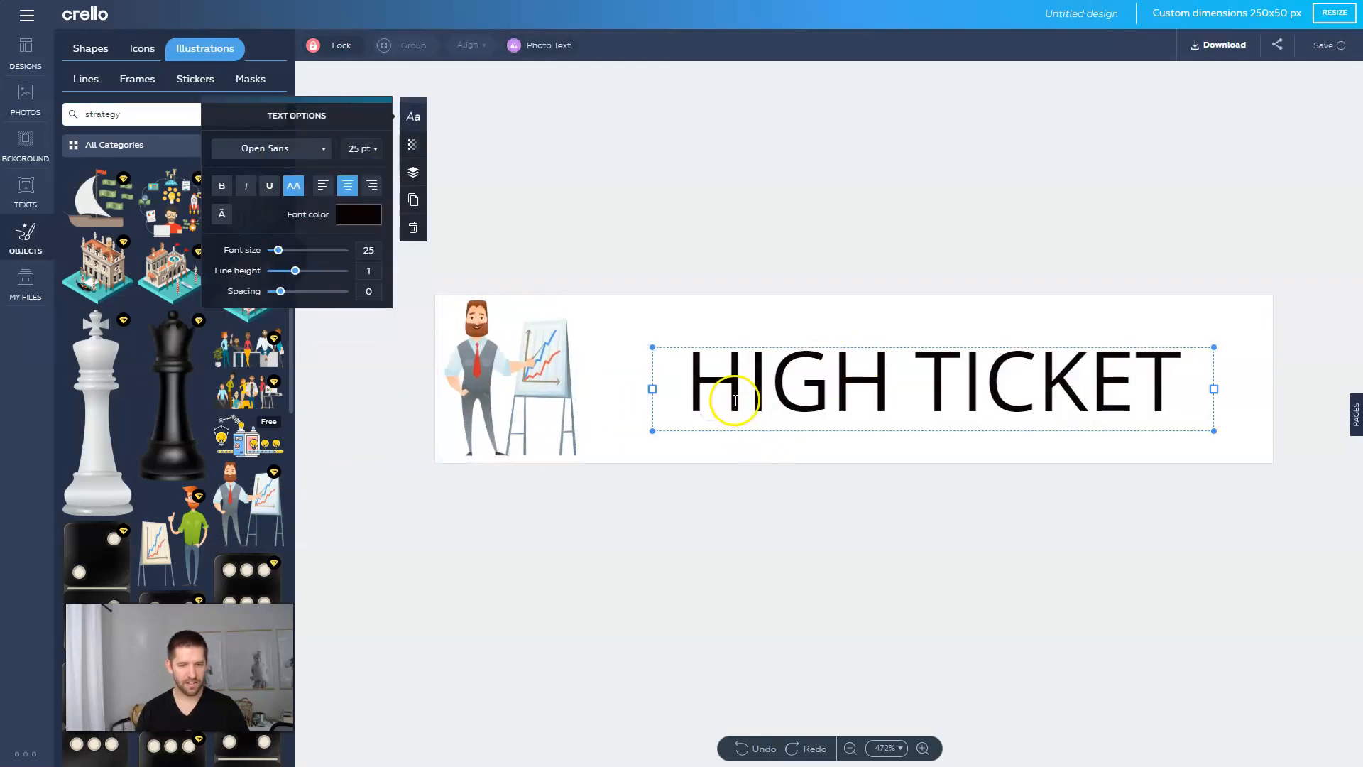
triple_click(731, 397)
left_click(273, 149)
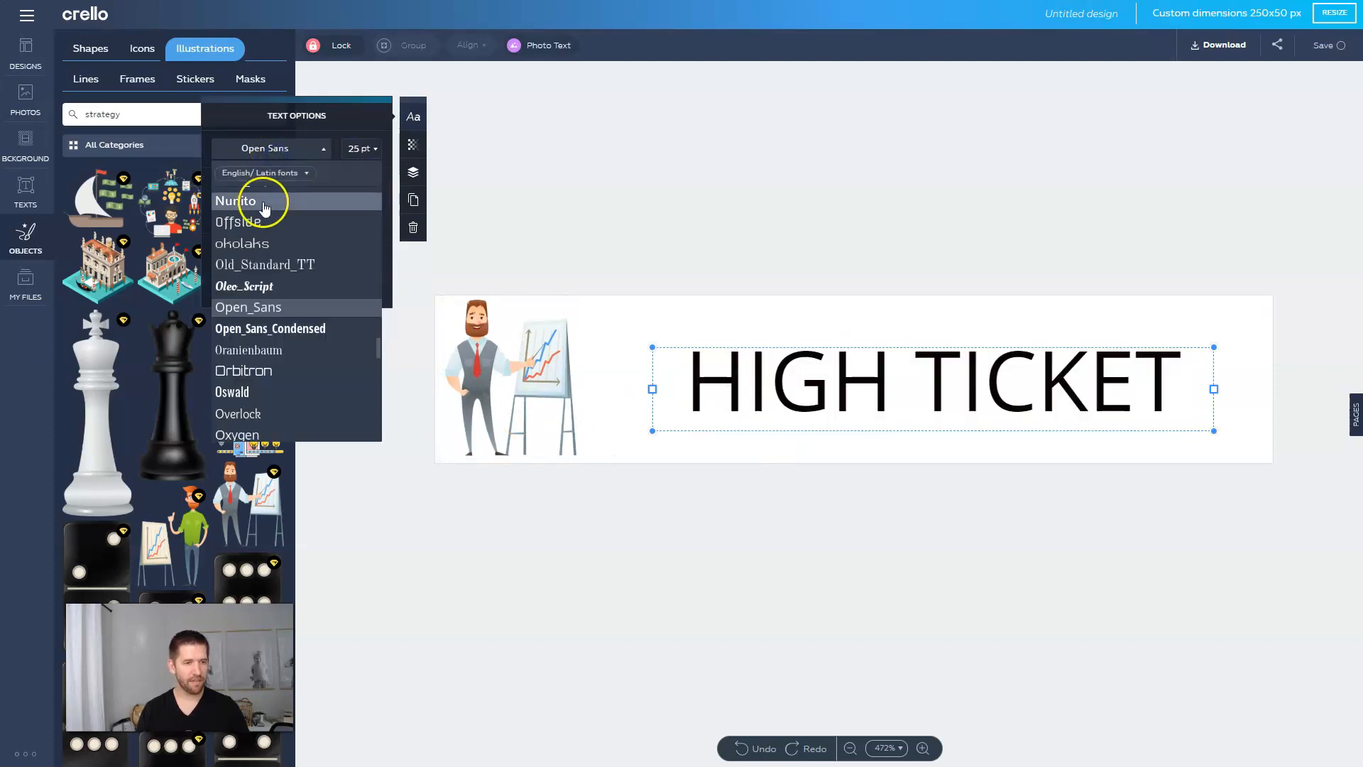
scroll(259, 305, "up", 2)
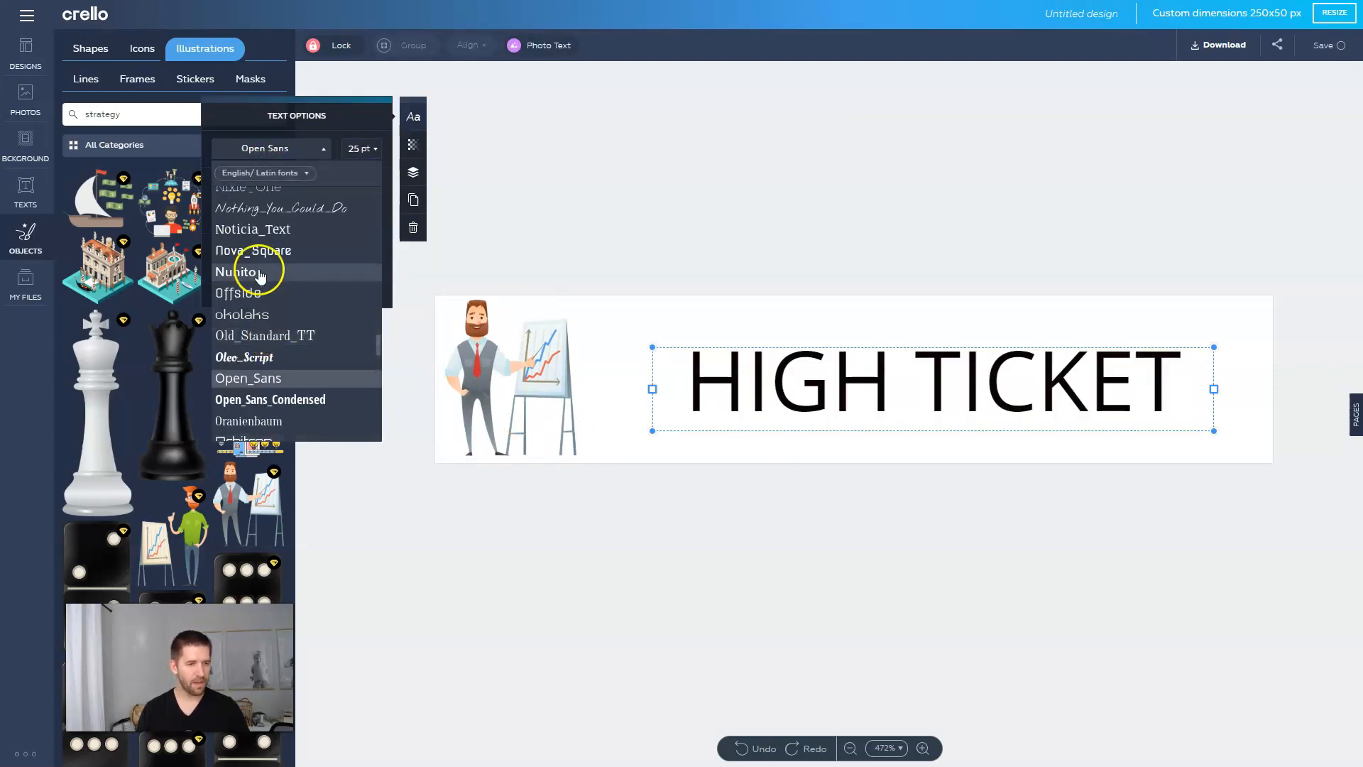
left_click(252, 269)
left_click(728, 541)
left_click_drag(920, 408, 869, 399)
triple_click(643, 381)
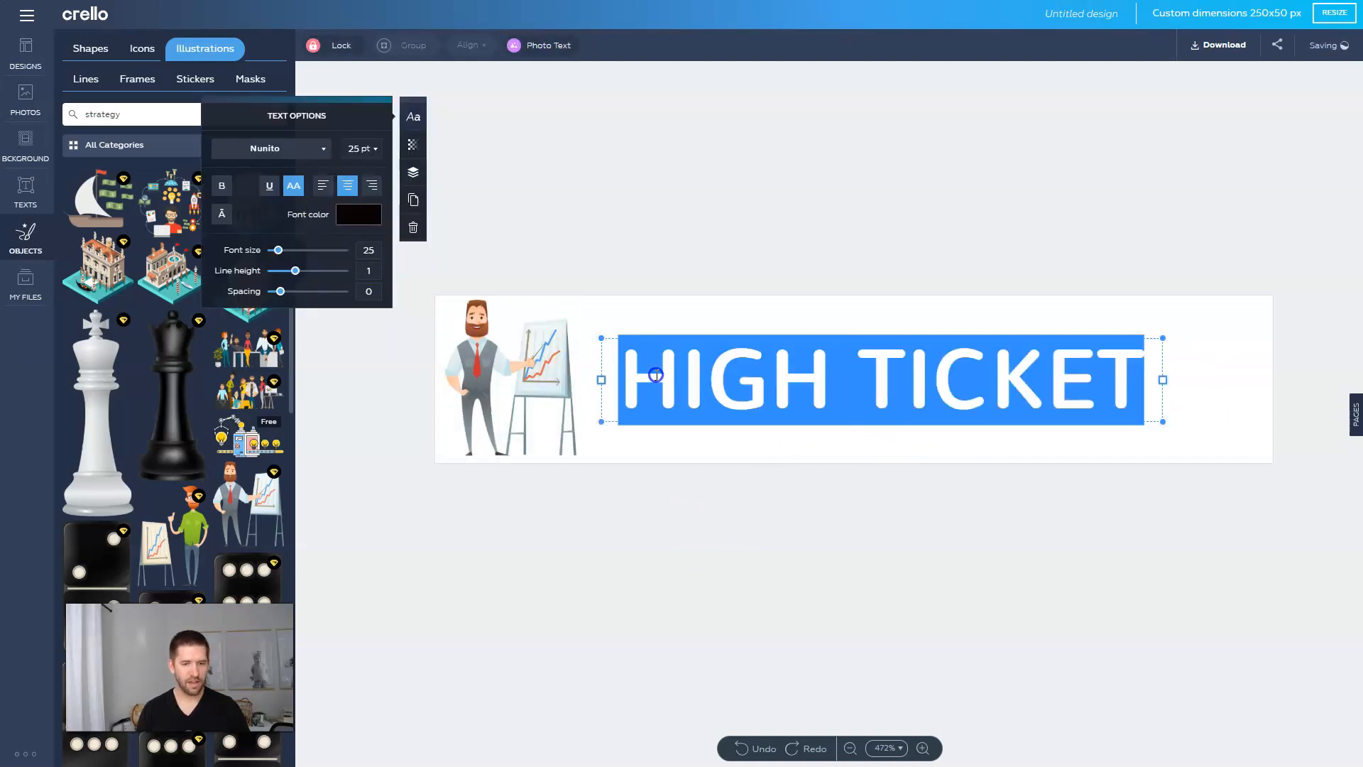
left_click(349, 215)
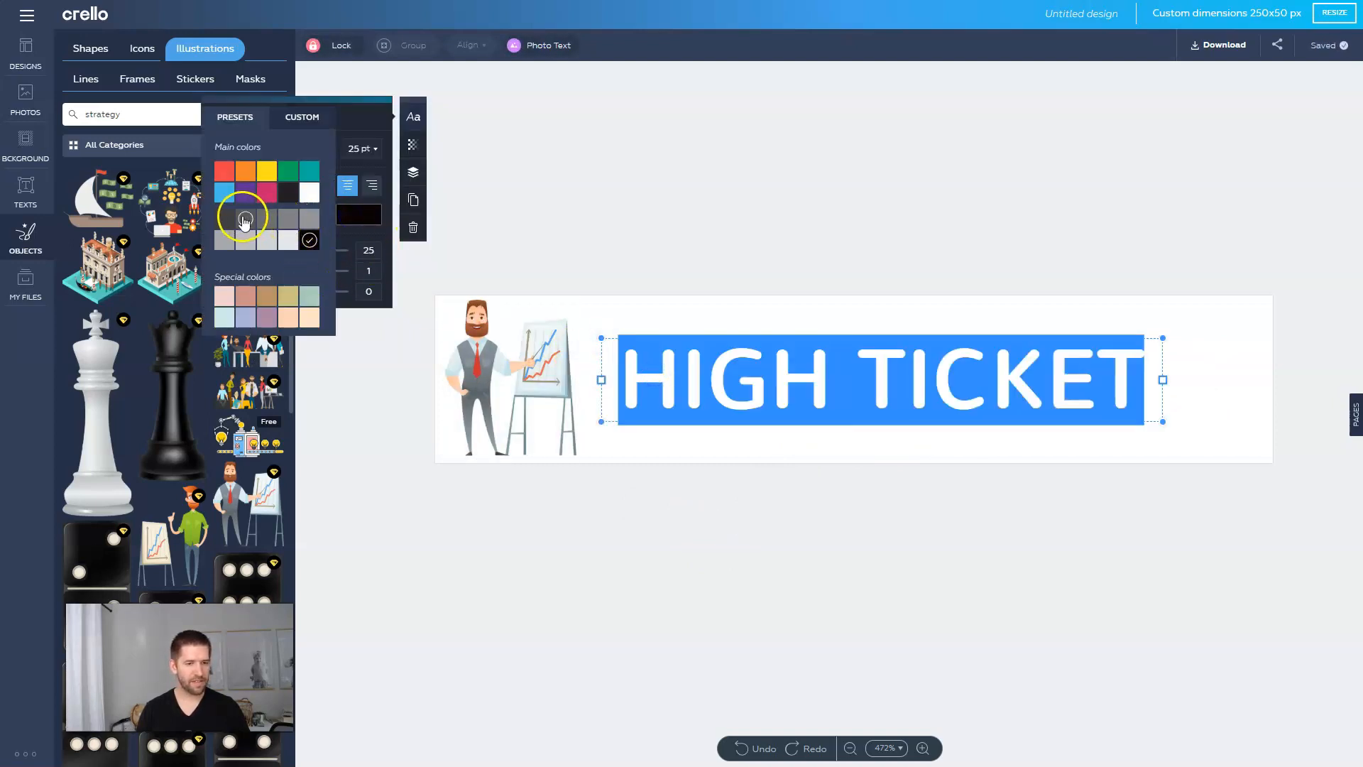
left_click(244, 219)
left_click(690, 474)
Step: Set HIGH TICKET to size 32 and widen its box to fit one line
left_click(776, 398)
left_click(369, 253)
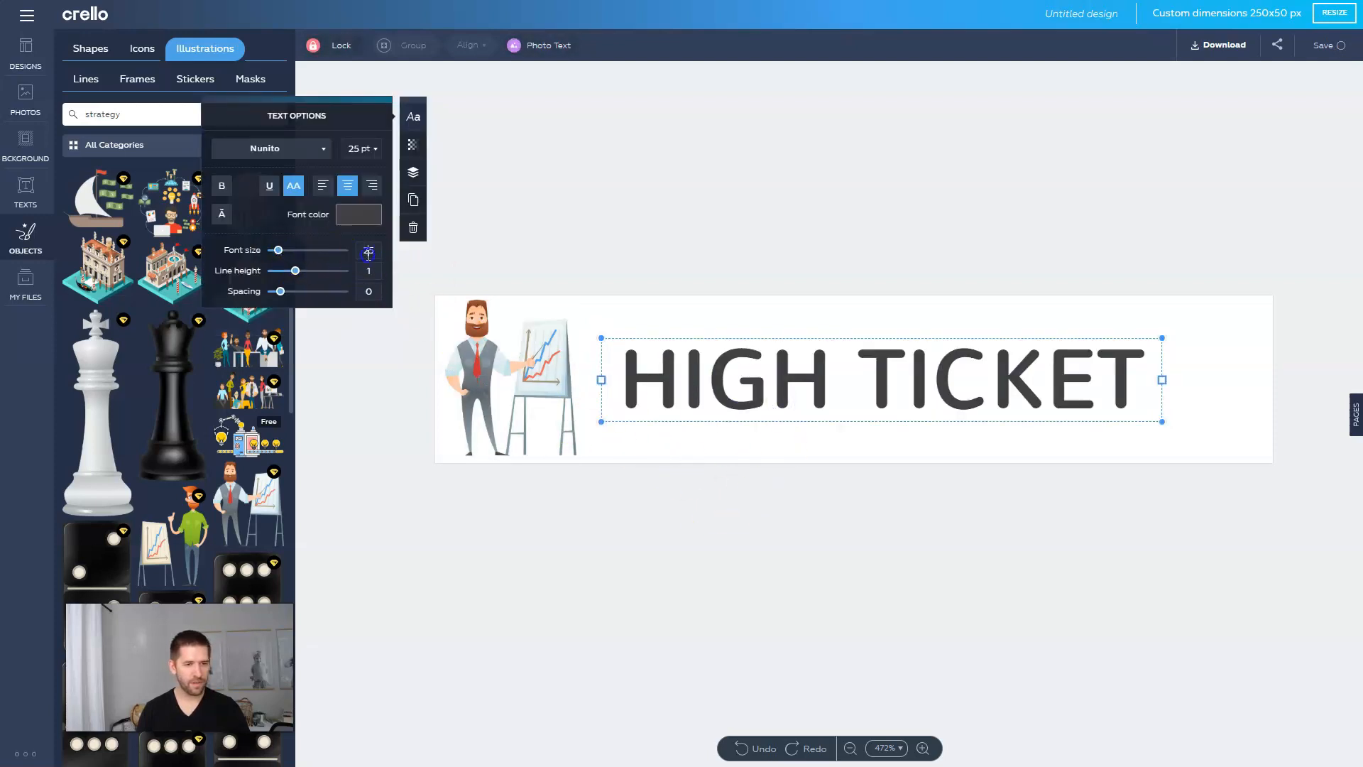
type("32")
left_click_drag(1164, 442, 1292, 434)
left_click_drag(1141, 436, 1135, 429)
left_click(1135, 532)
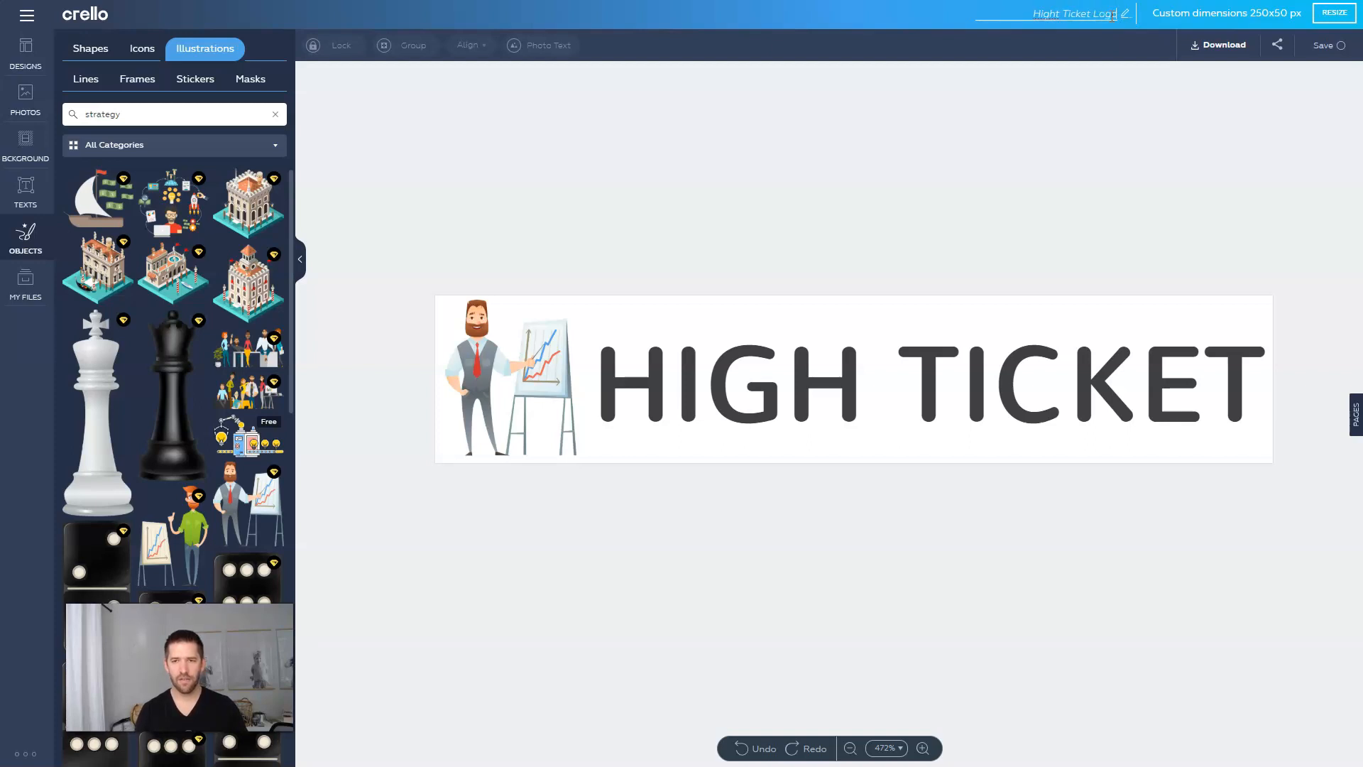
Step: Download the design as a transparent PNG named High Ticket Logo.png
left_click(1222, 45)
left_click(809, 376)
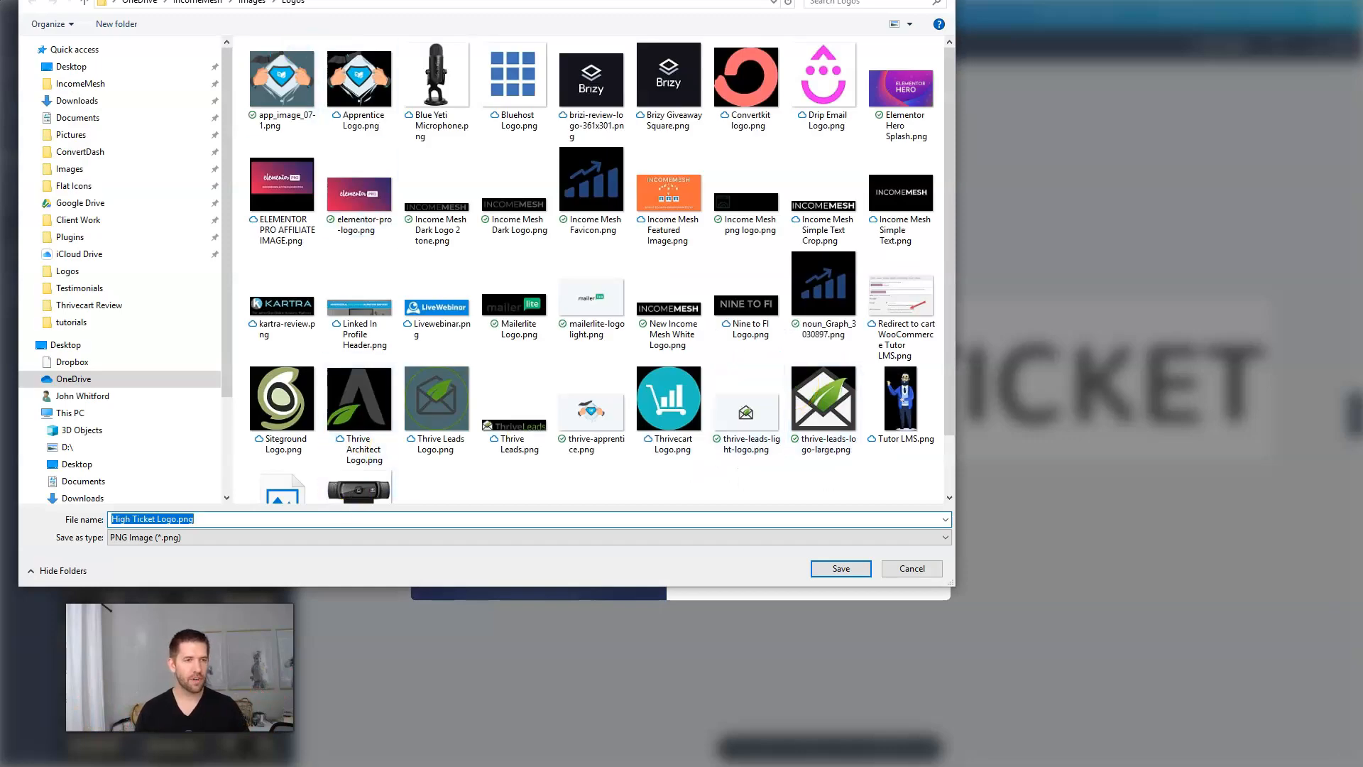
key("Return")
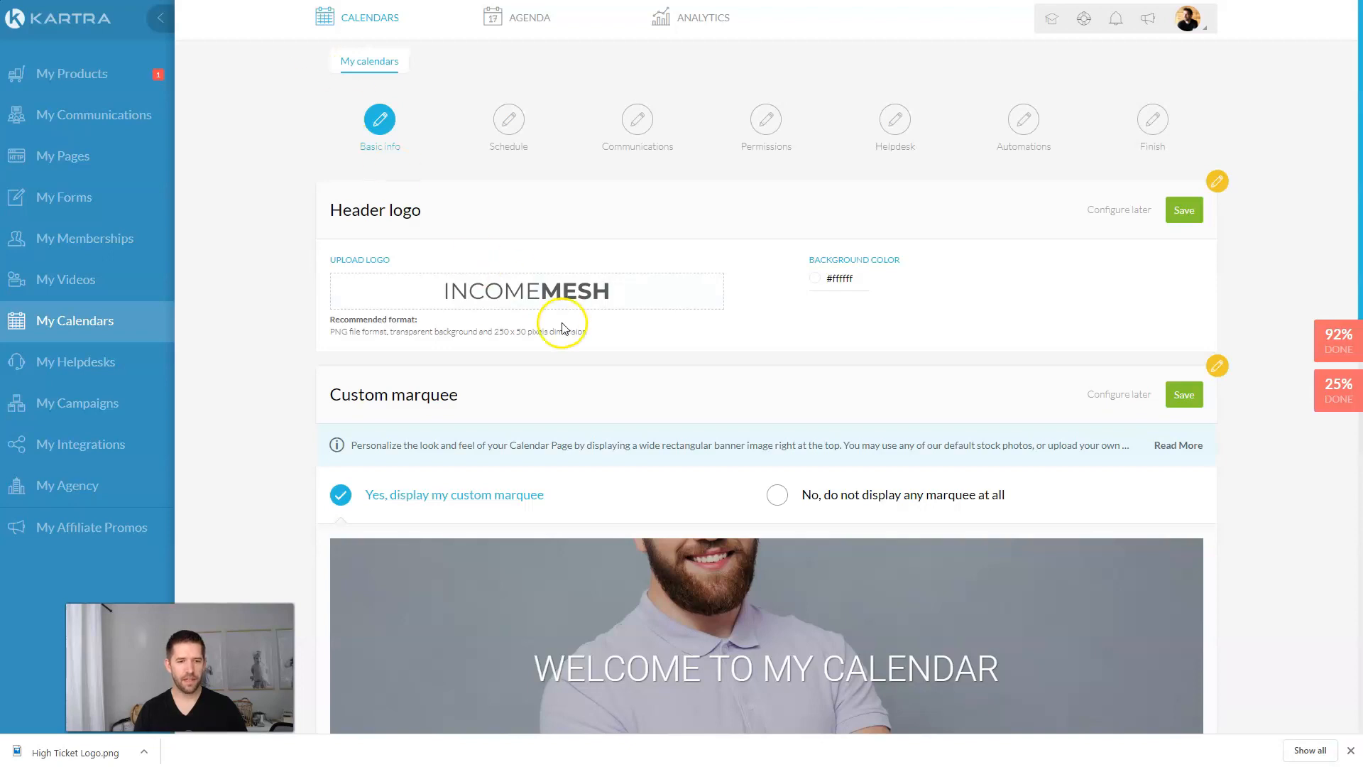
Step: Upload the HIGH TICKET logo as the calendar header logo and save it
left_click(519, 299)
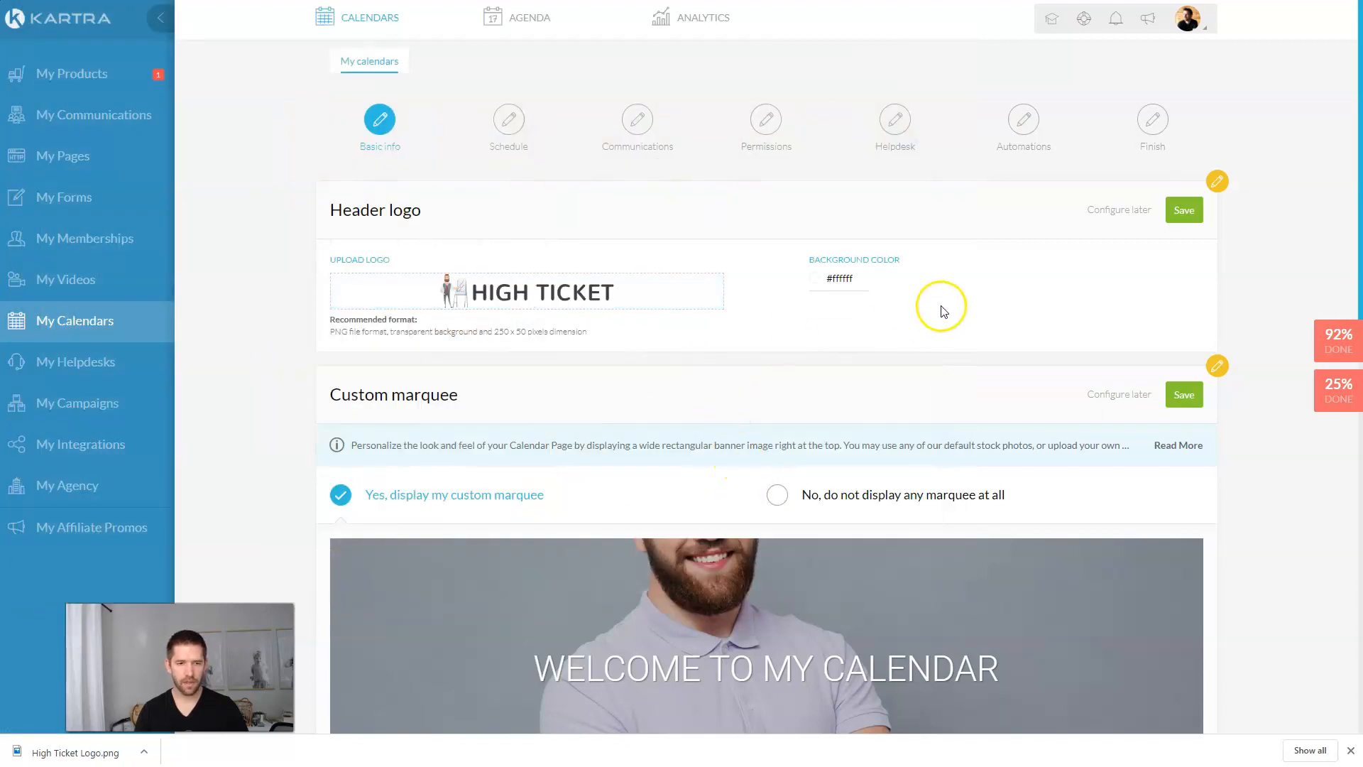
left_click(1184, 211)
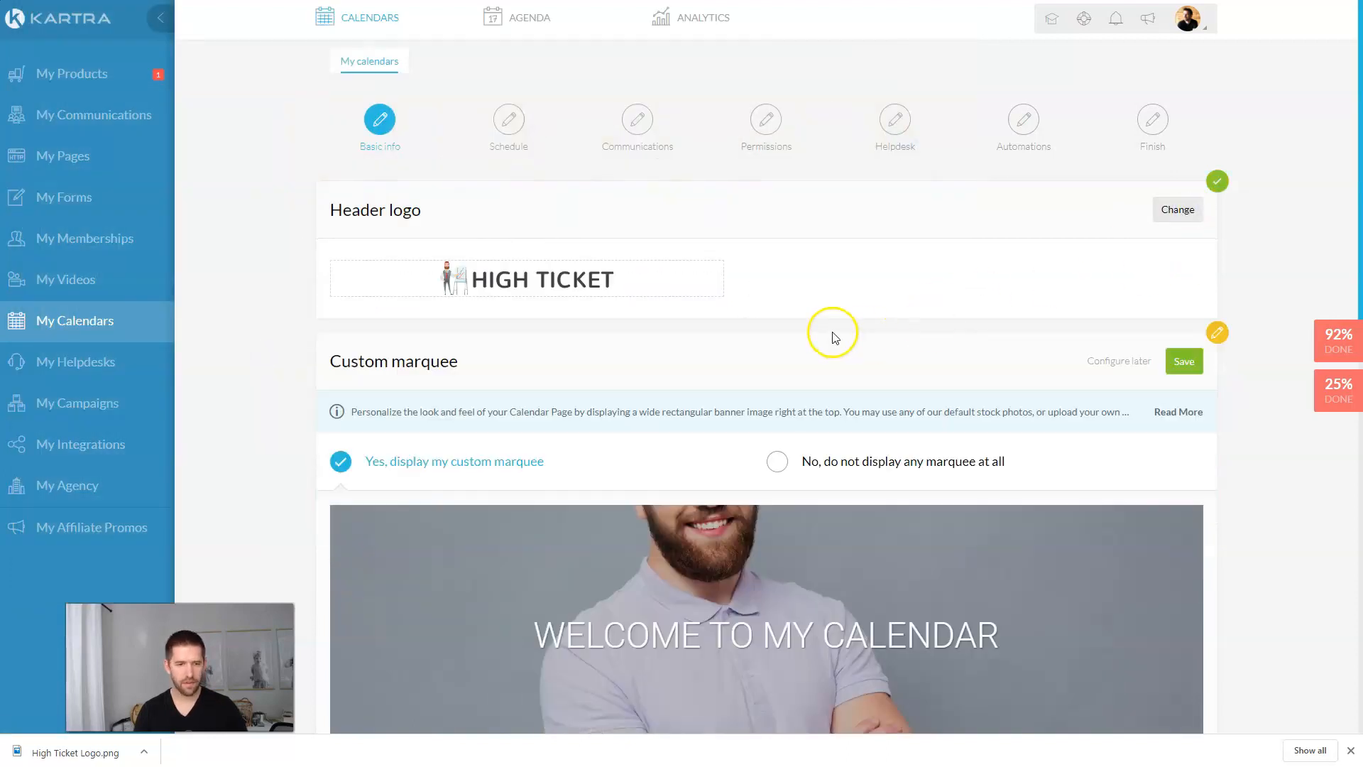
scroll(823, 329, "down", 2)
scroll(809, 330, "down", 2)
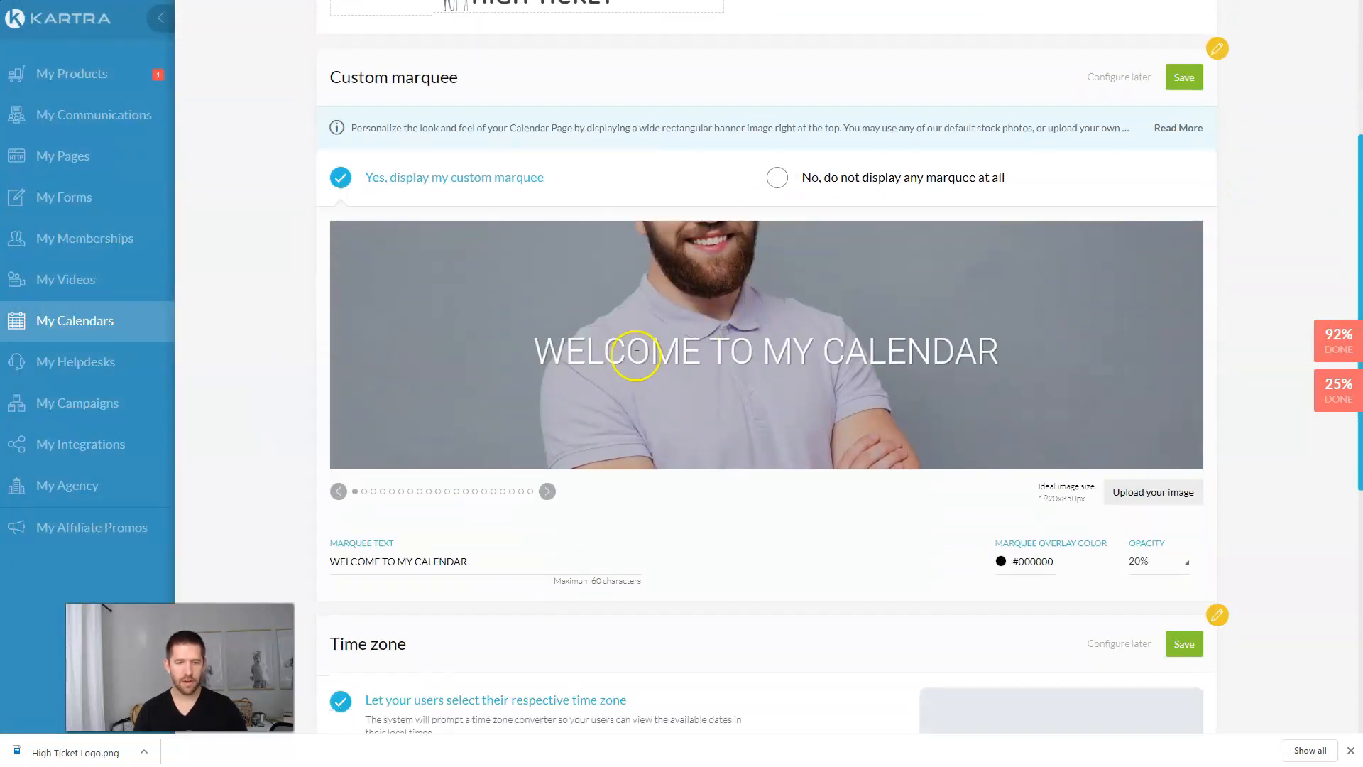
Step: Use the business-team marquee image with text 'Let's Find the Right Time To Talk' at 40% opacity
left_click(548, 493)
left_click(548, 493)
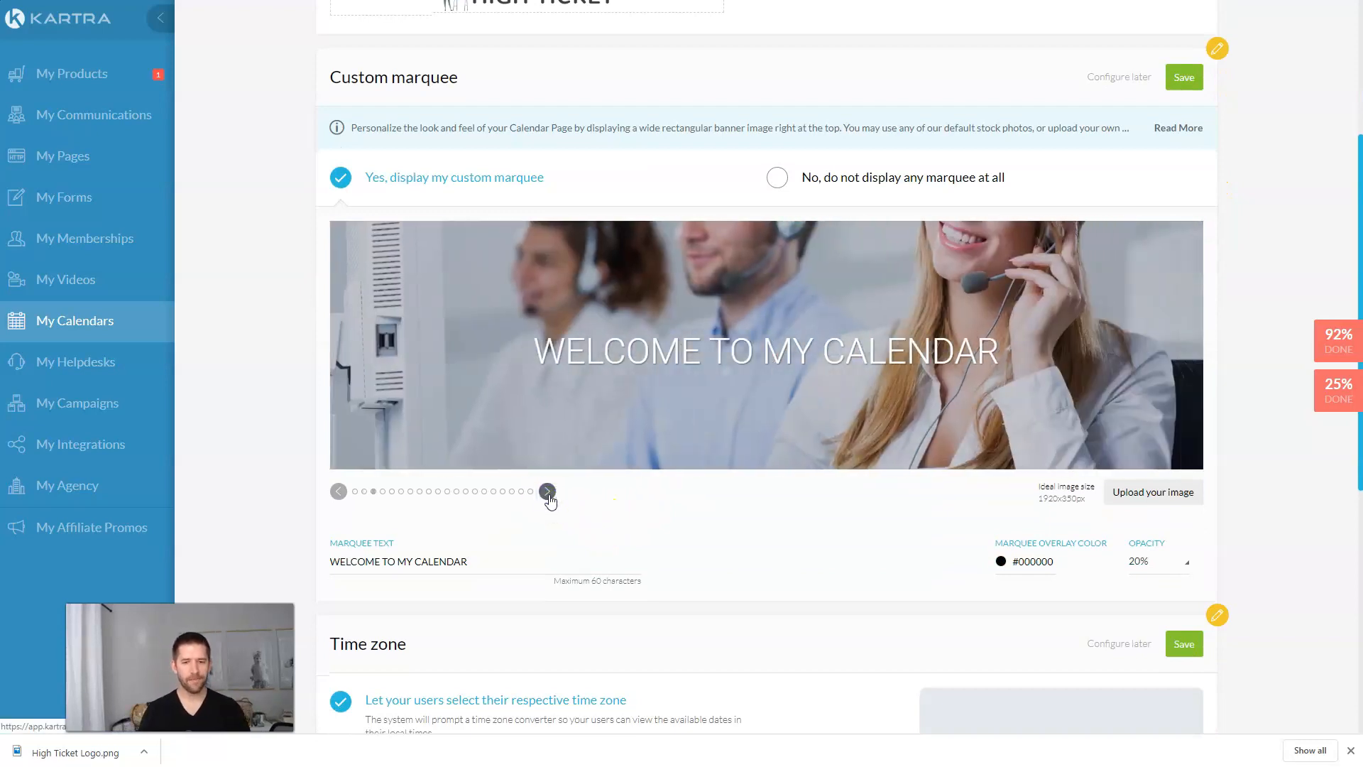
left_click(548, 492)
left_click(548, 492)
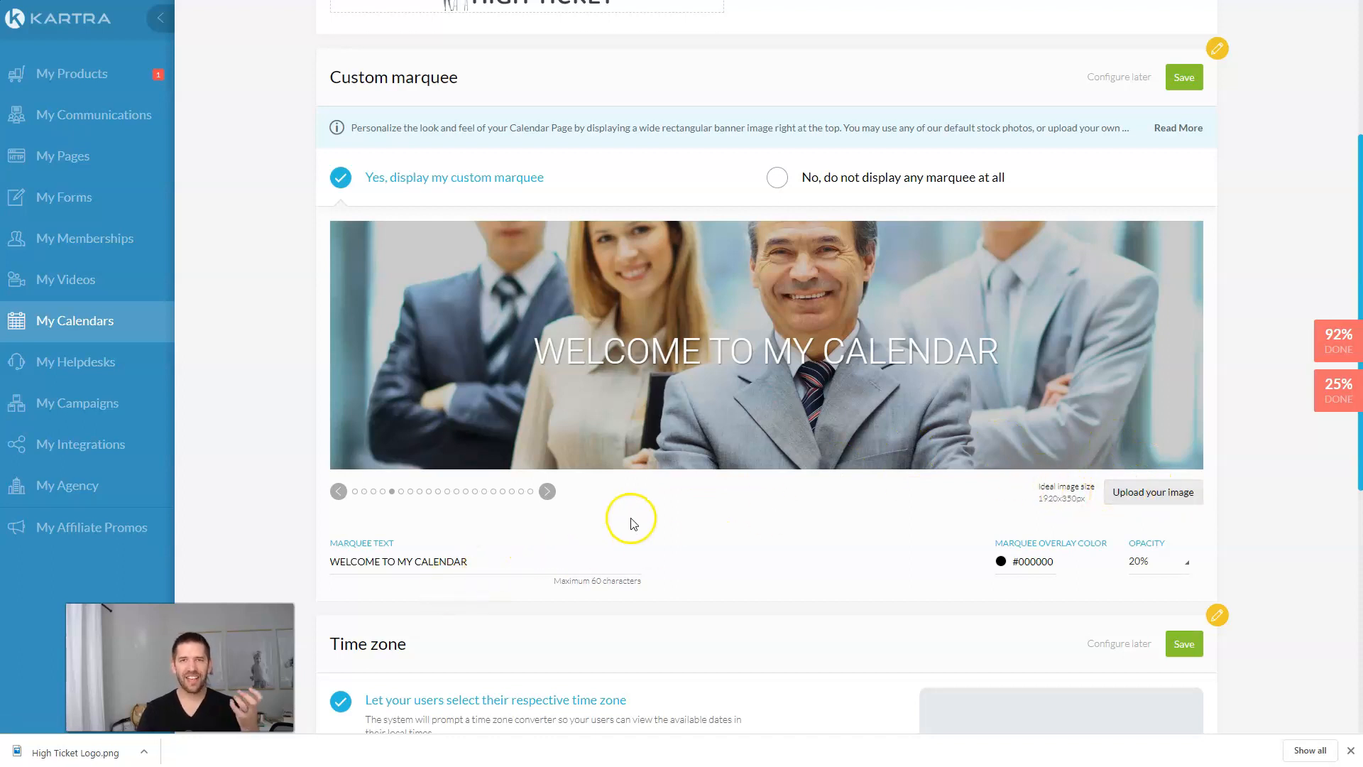
triple_click(484, 561)
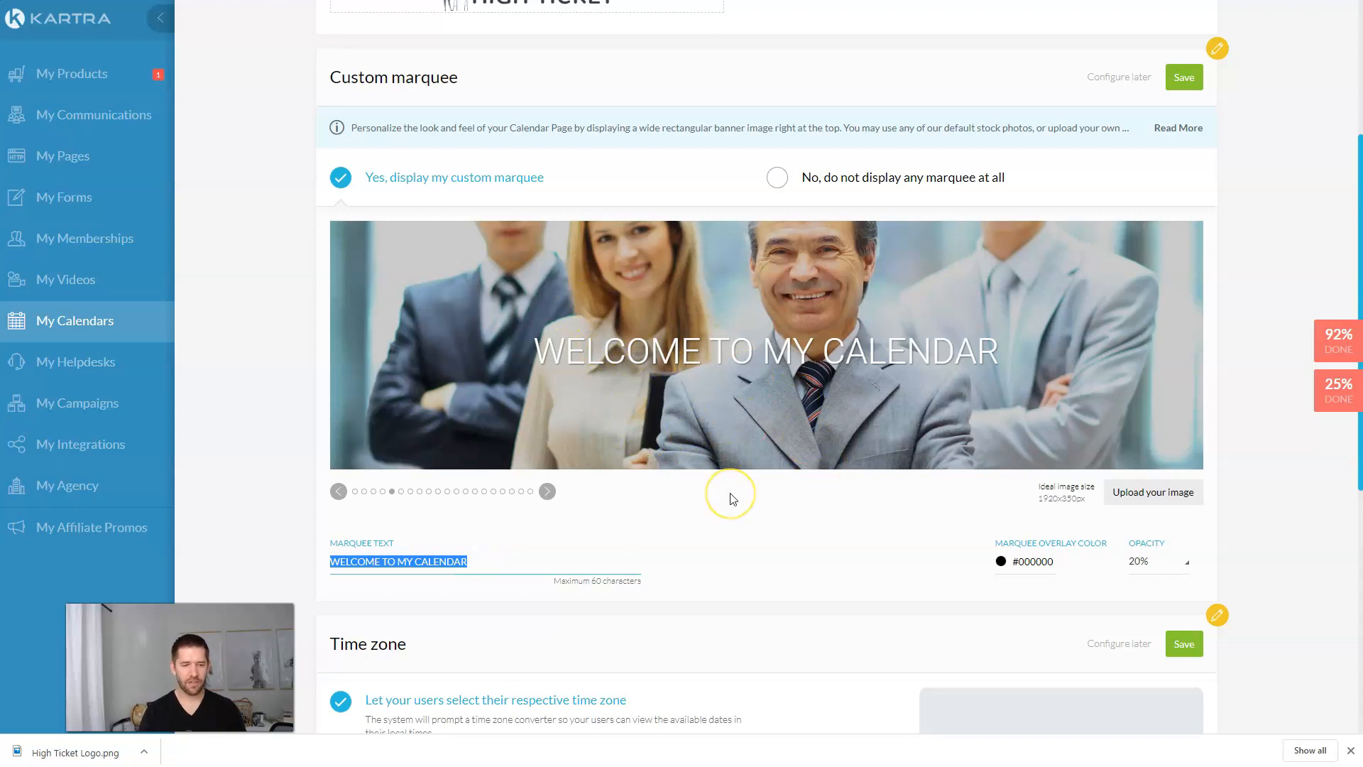
type("Let's Find the Right ")
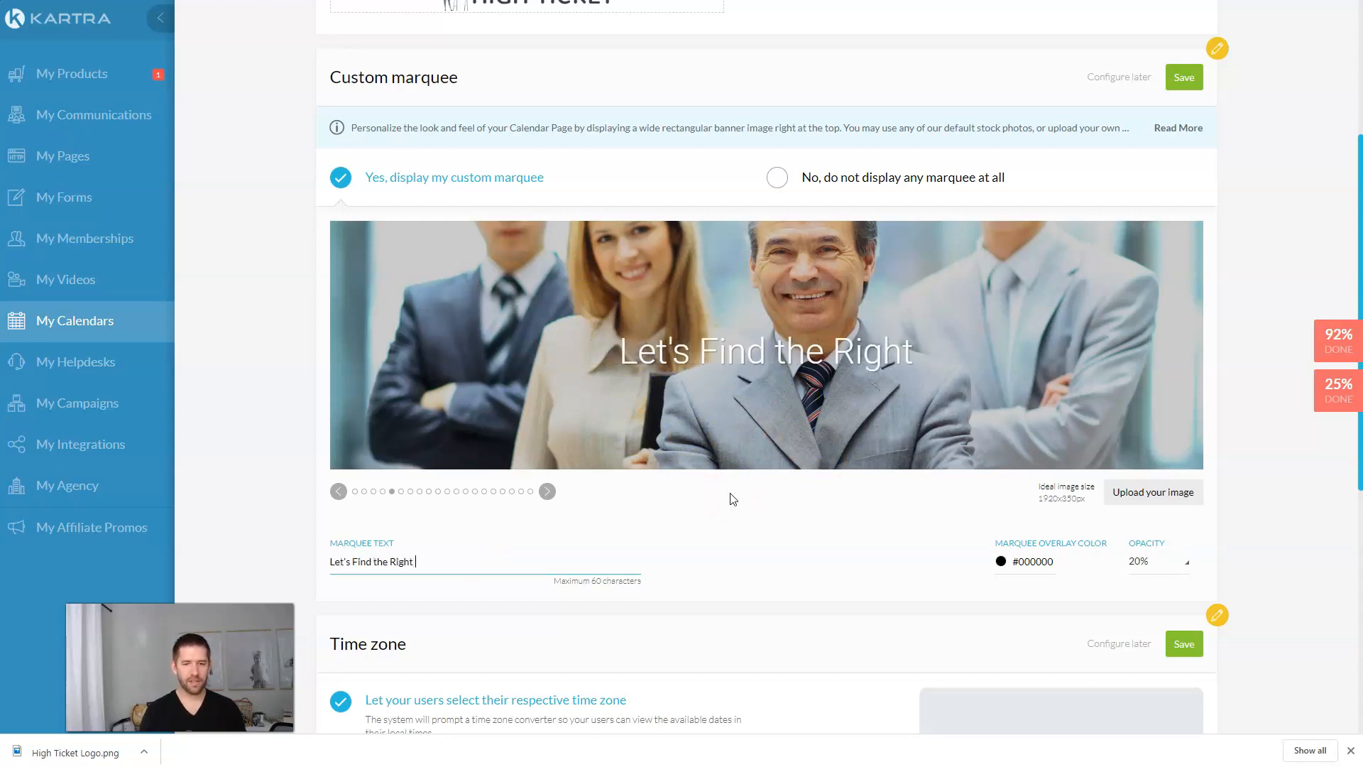
type("Time To Talk")
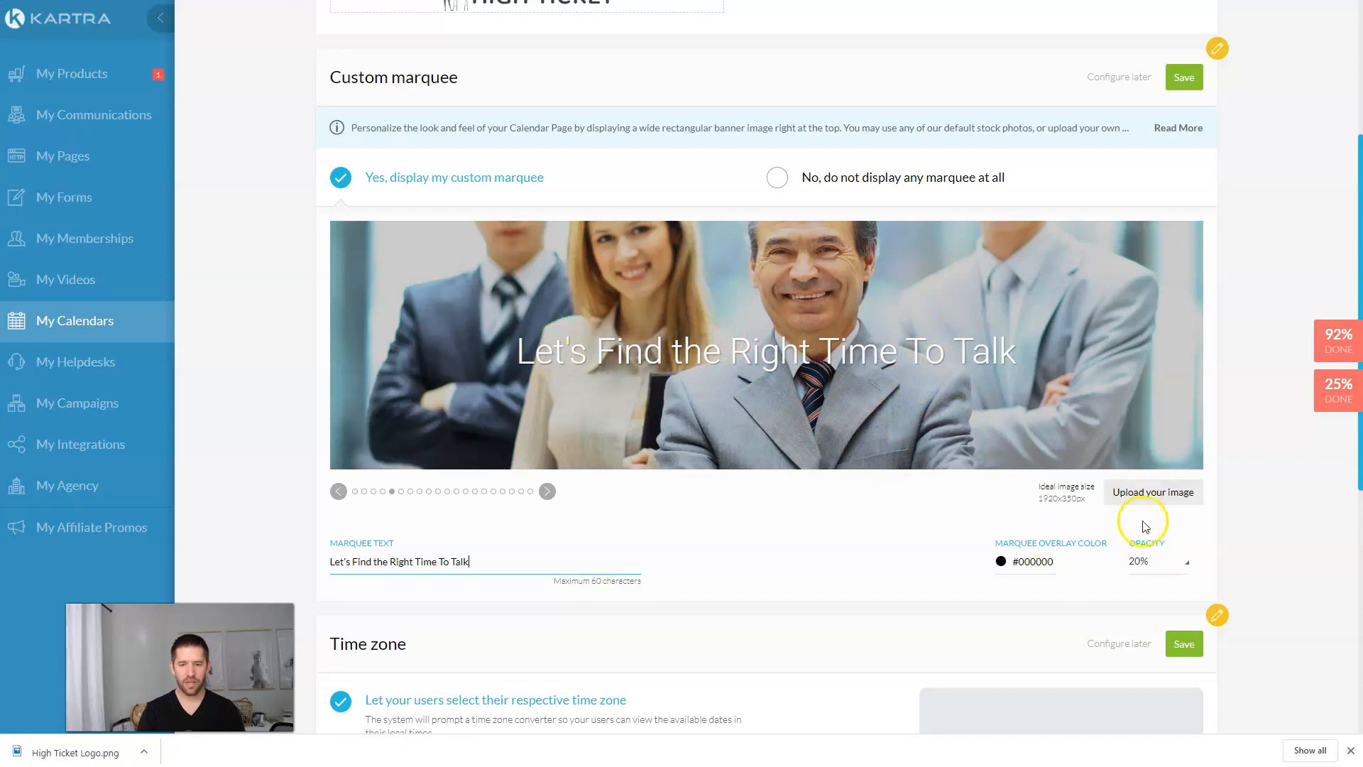
left_click(1152, 563)
left_click(1155, 507)
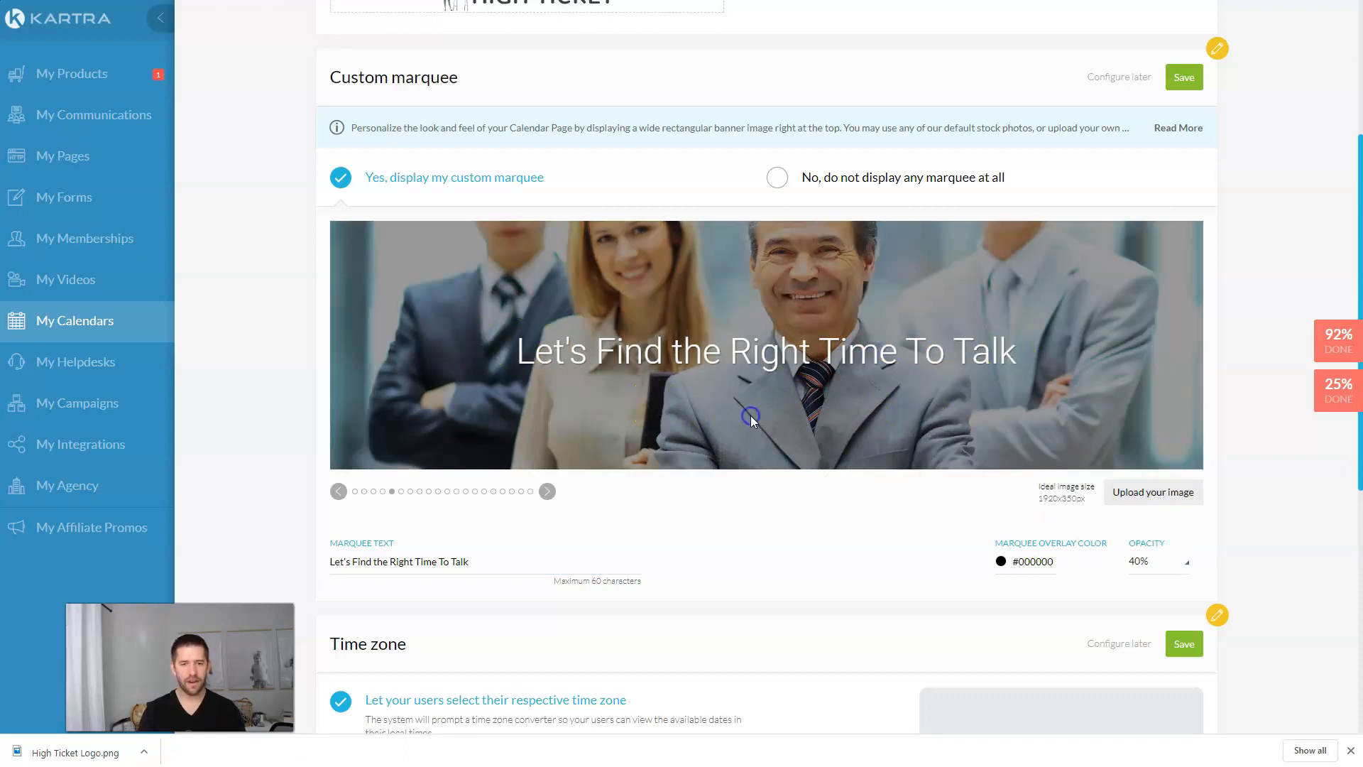
Step: Save the time zone and marquee settings, then save the basic info
scroll(876, 526, "down", 3)
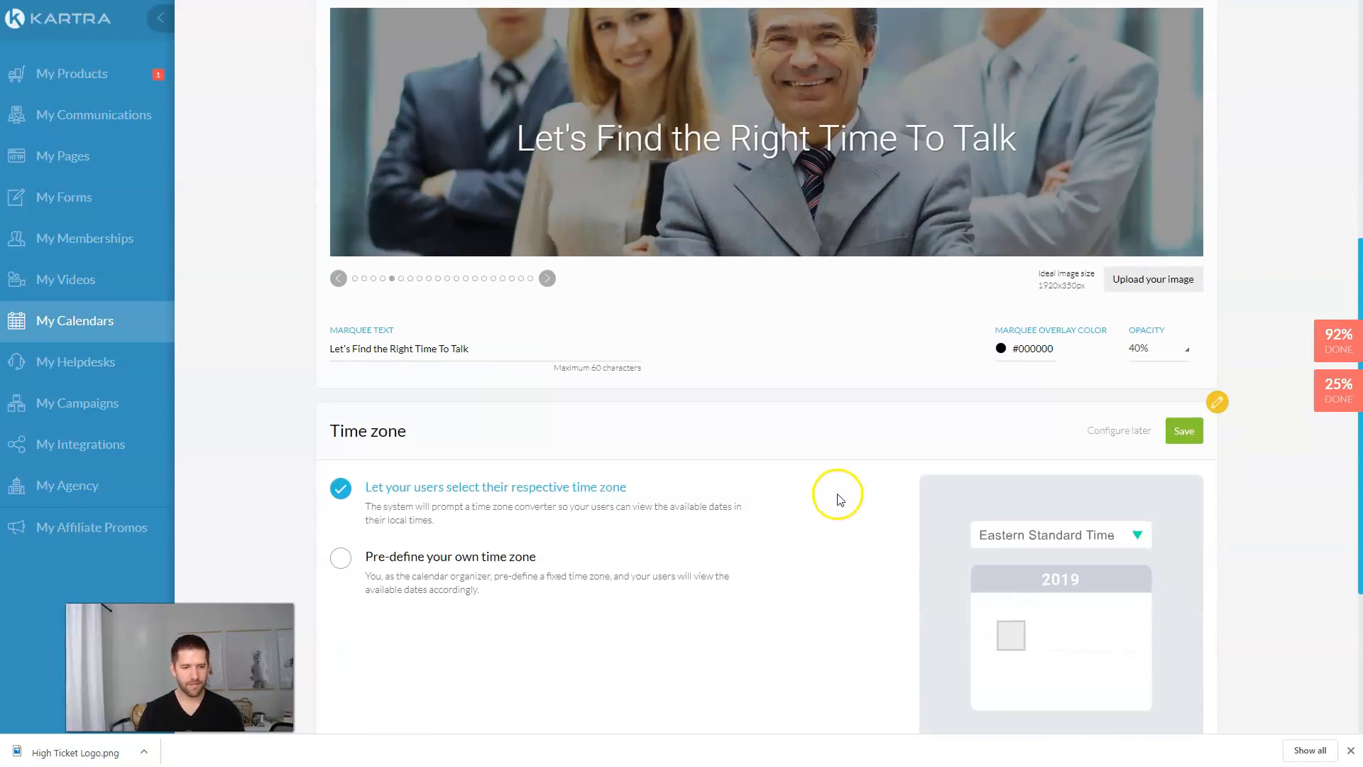
scroll(830, 495, "down", 2)
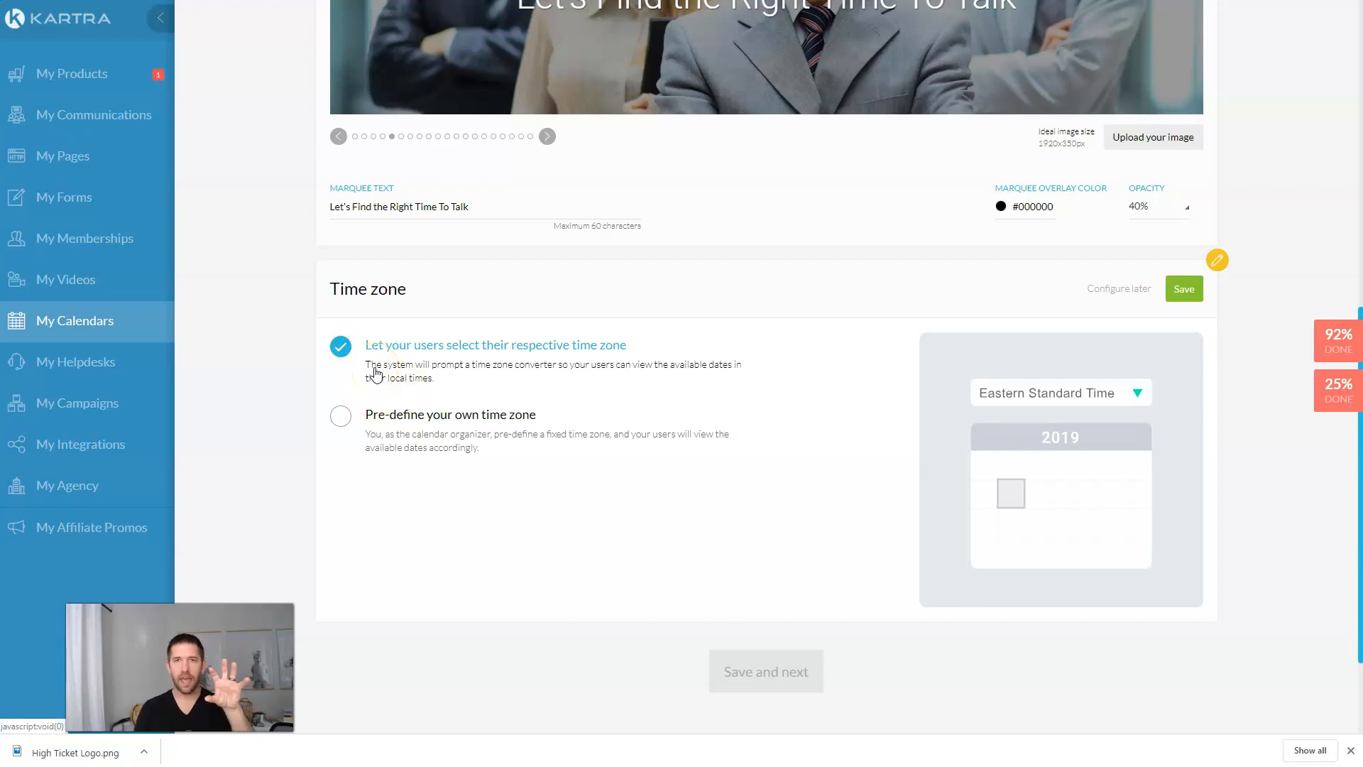
left_click(1184, 289)
scroll(1107, 178, "up", 4)
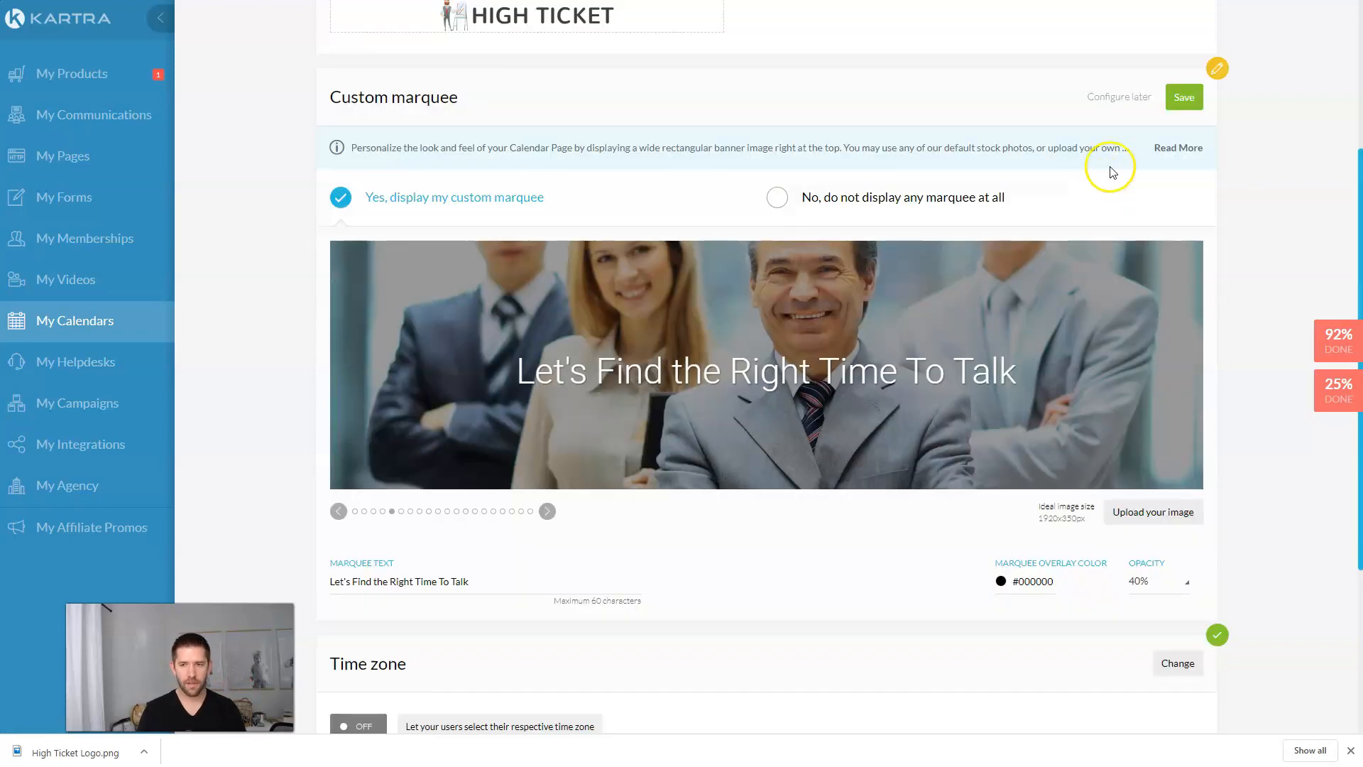
left_click(1183, 94)
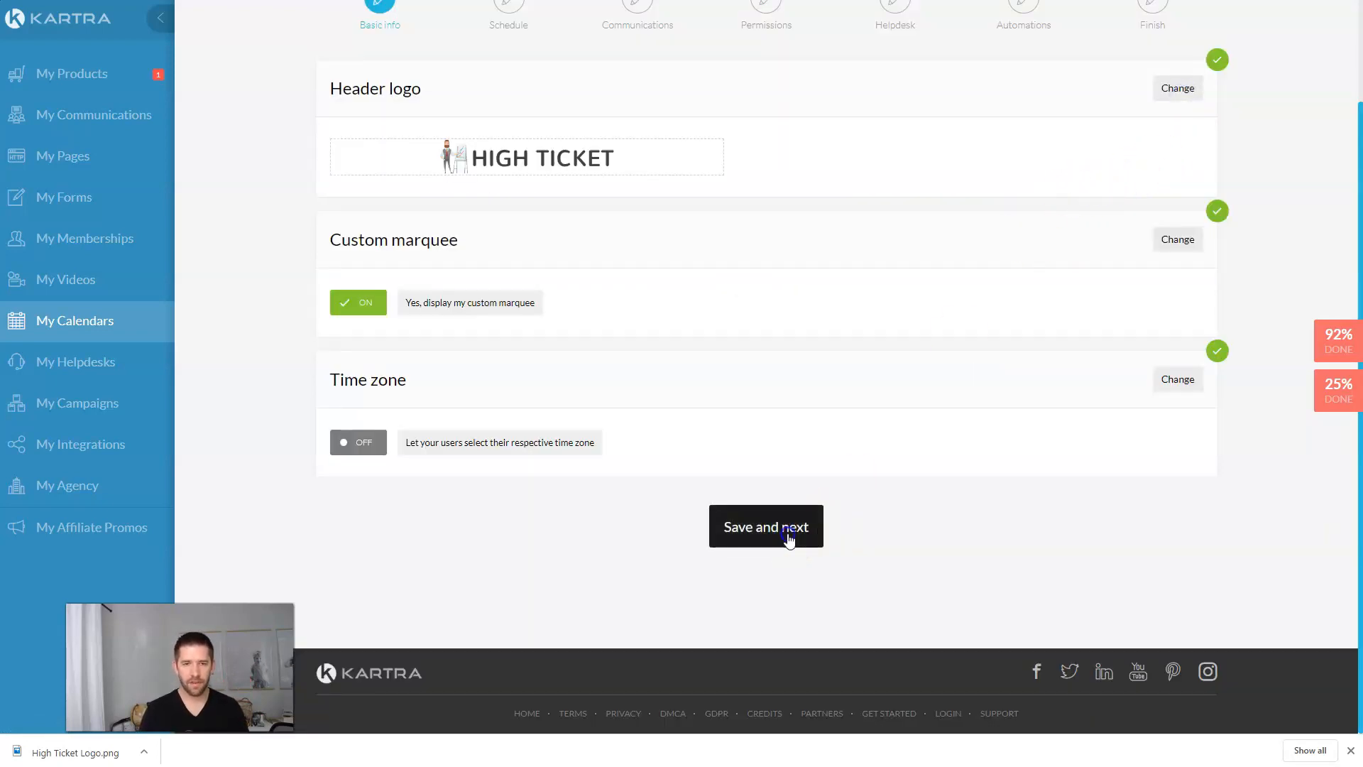
left_click(790, 538)
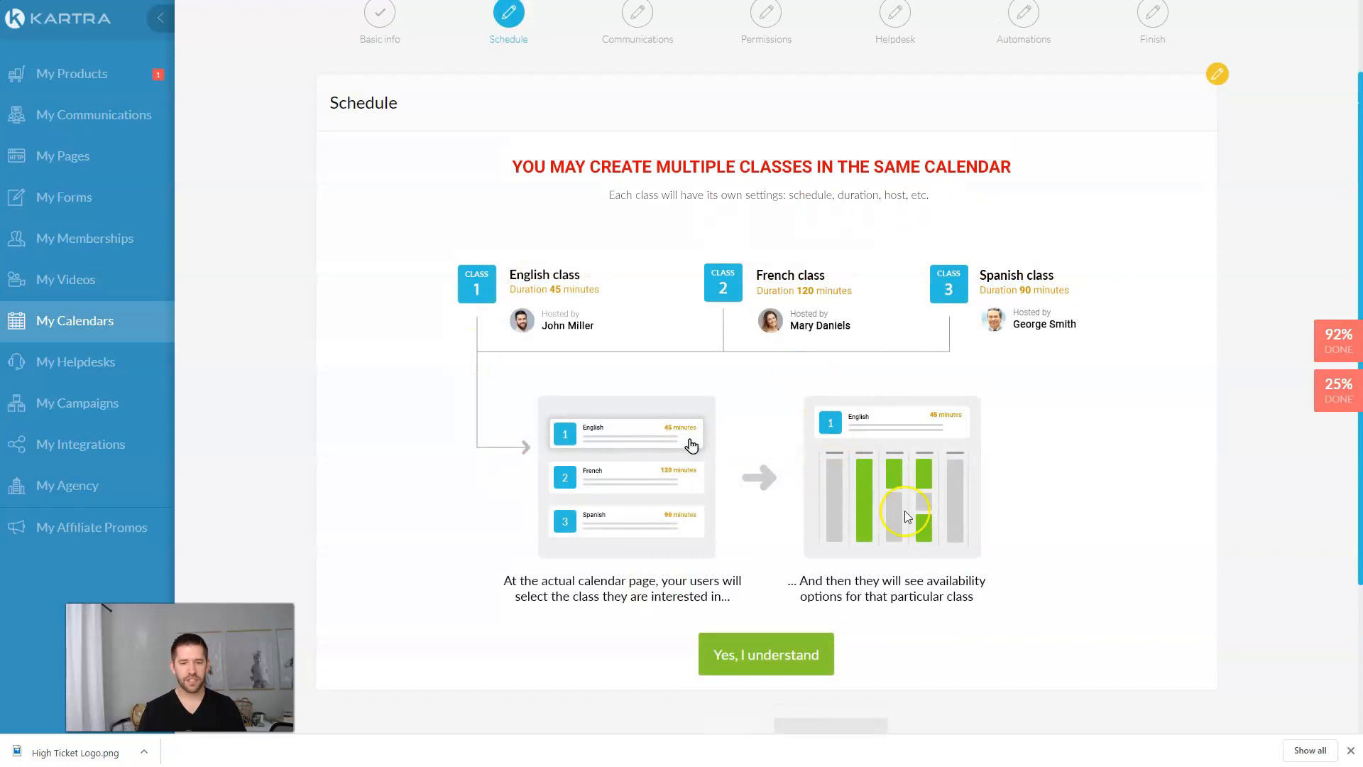
Step: Title the class 'Discovery Strategy Call' with description '4 no-risk 40 minute deep dive into your business and path forward'
left_click(788, 652)
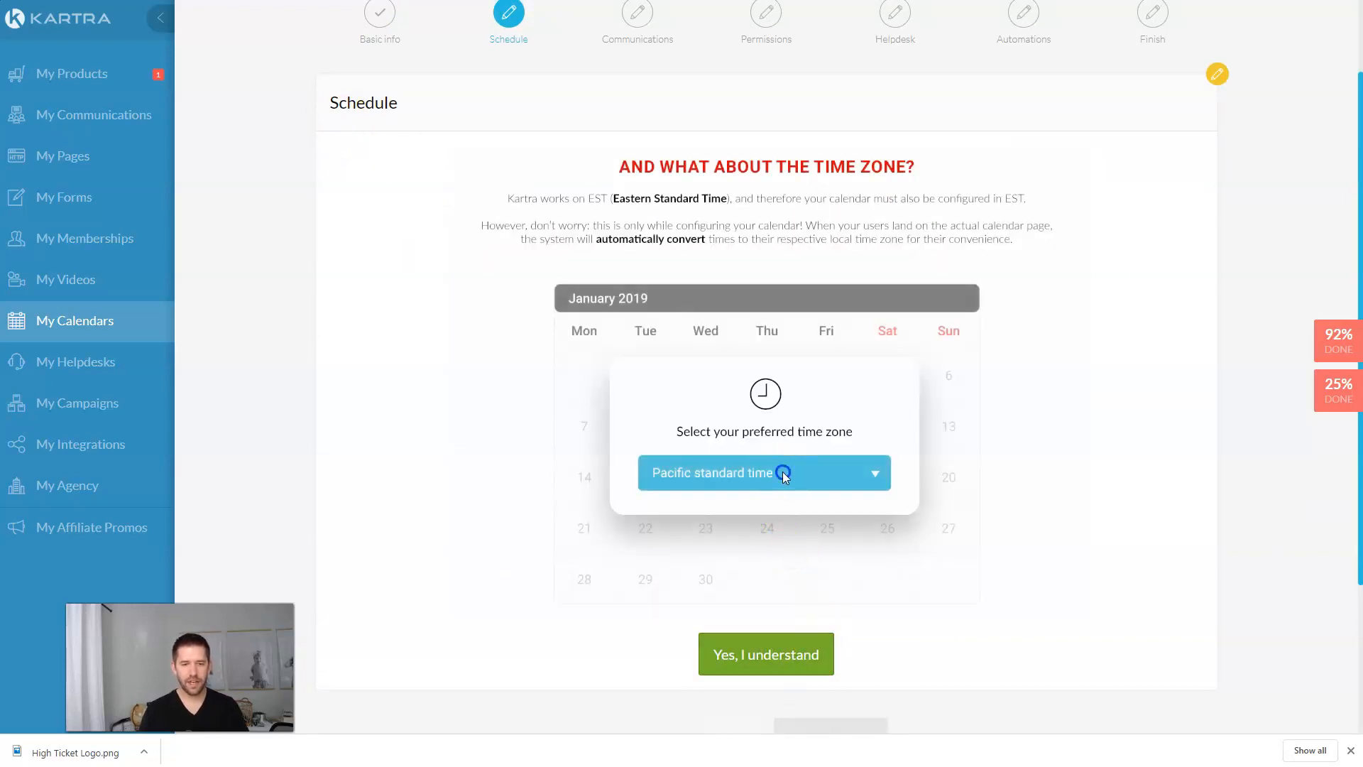
left_click(792, 655)
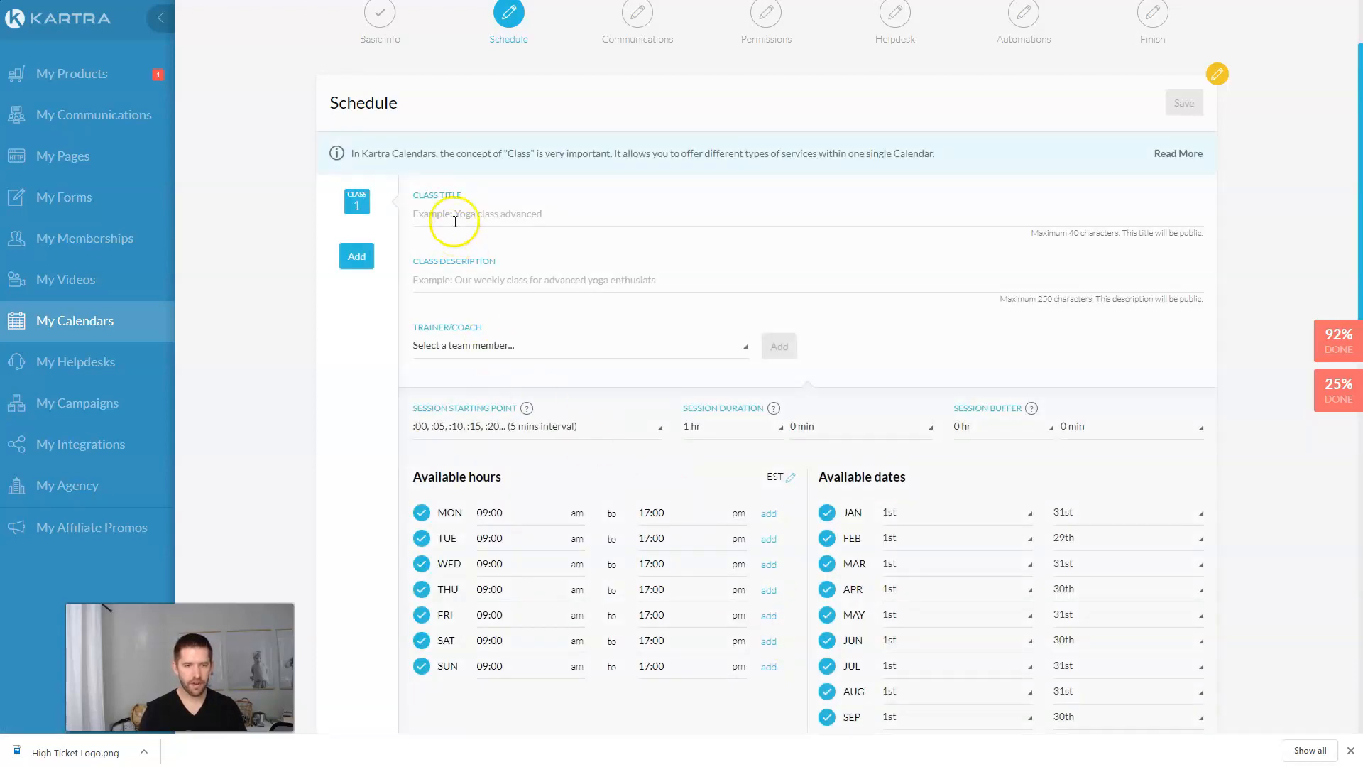
left_click(467, 218)
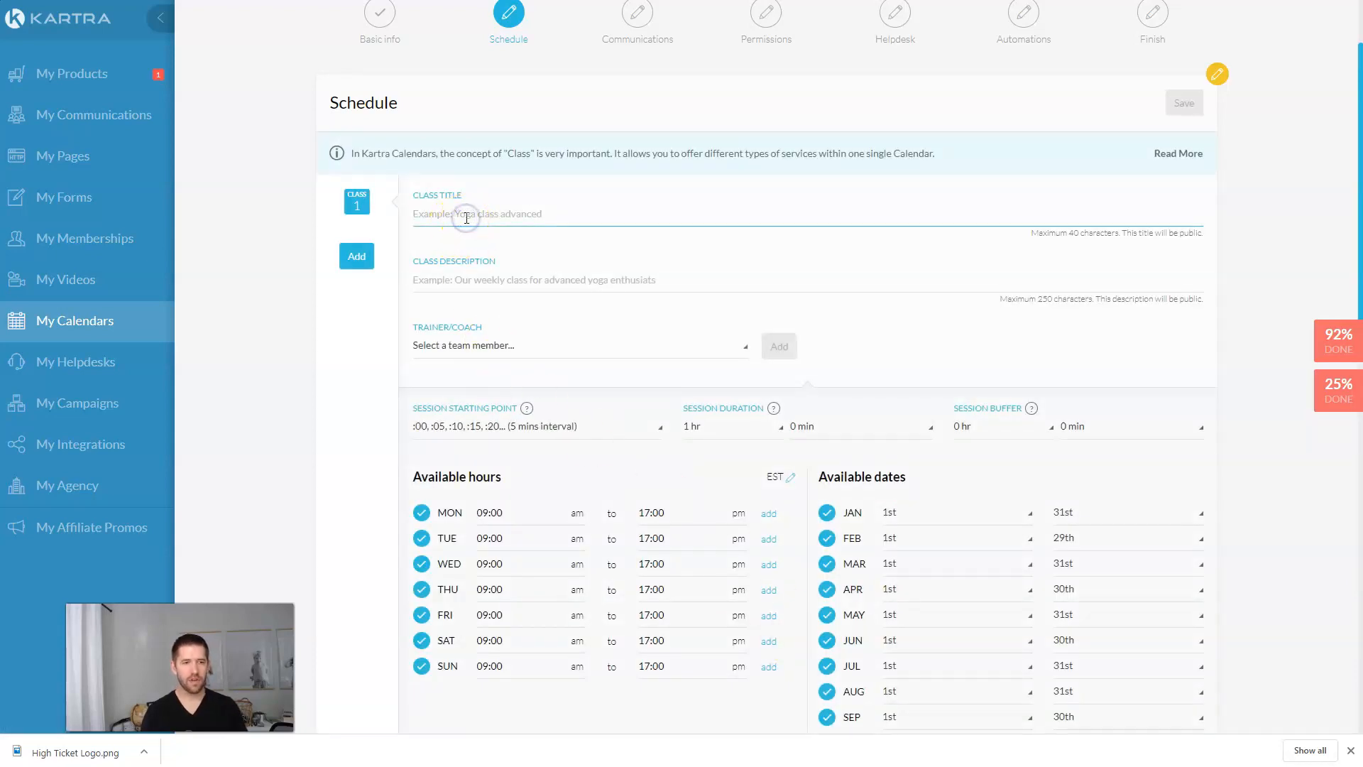
type("Disc")
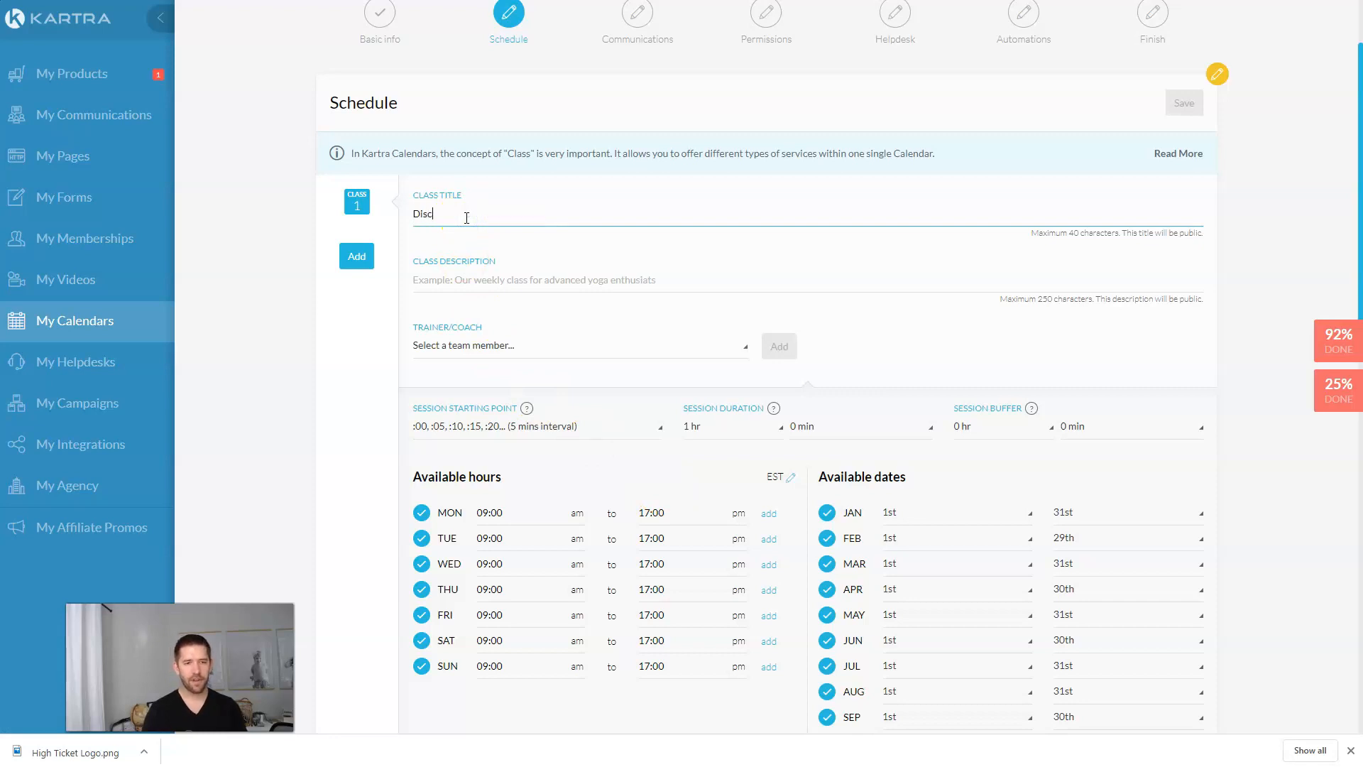
type("overy Strate")
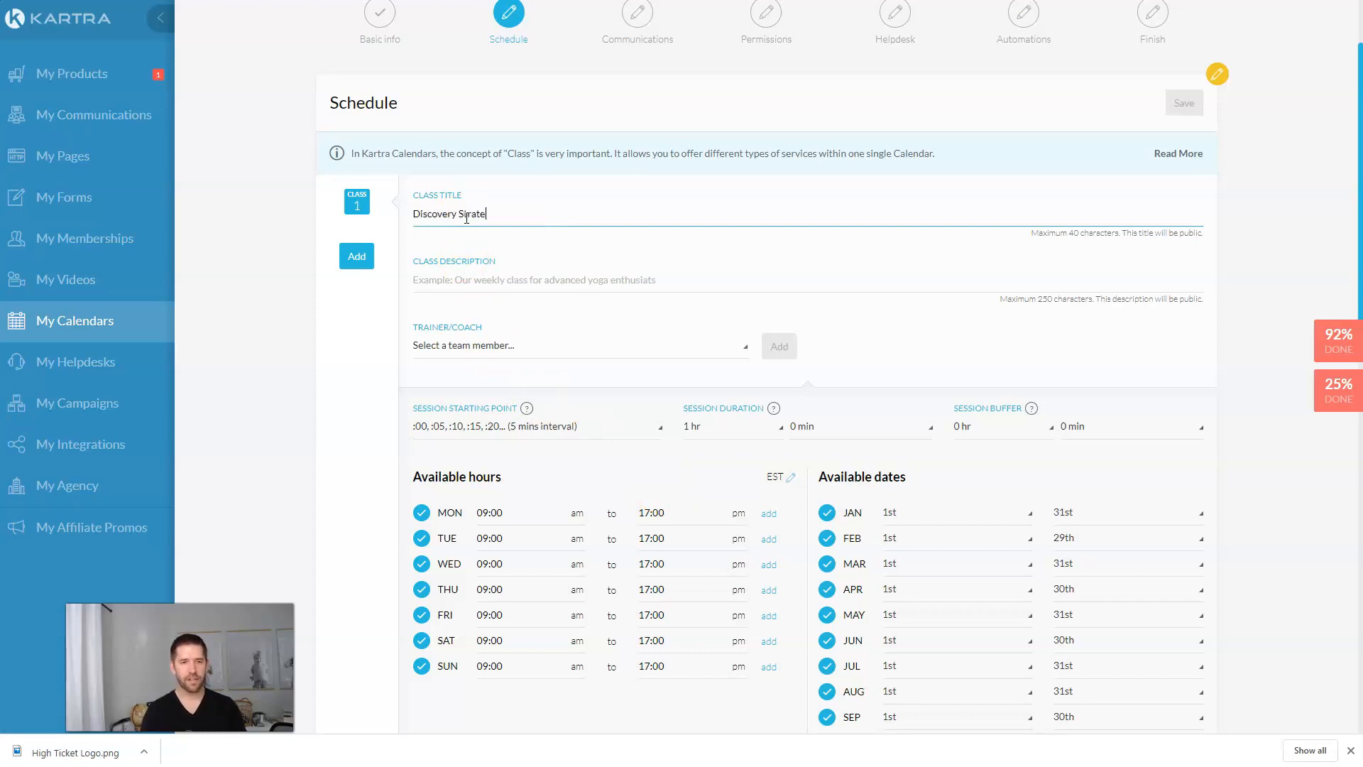
type("gy Call")
left_click(482, 280)
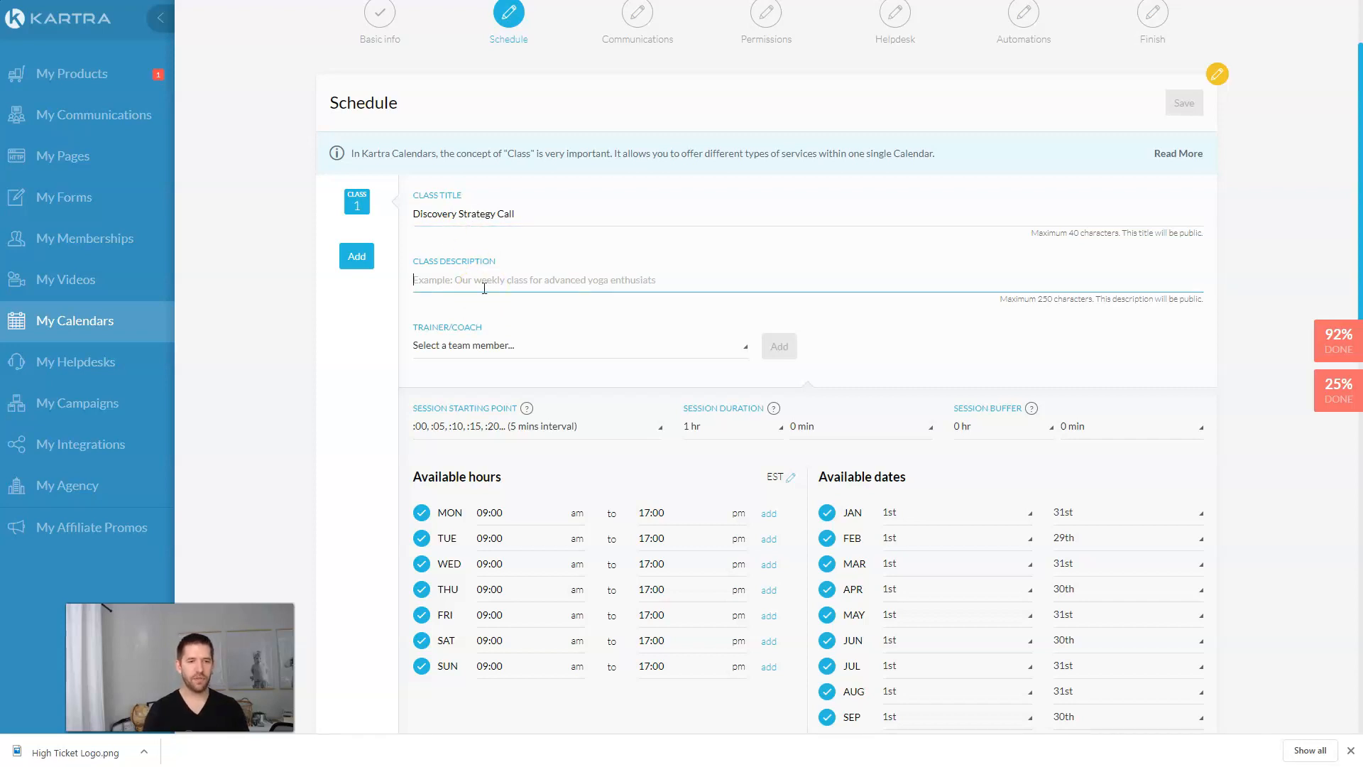
type("4")
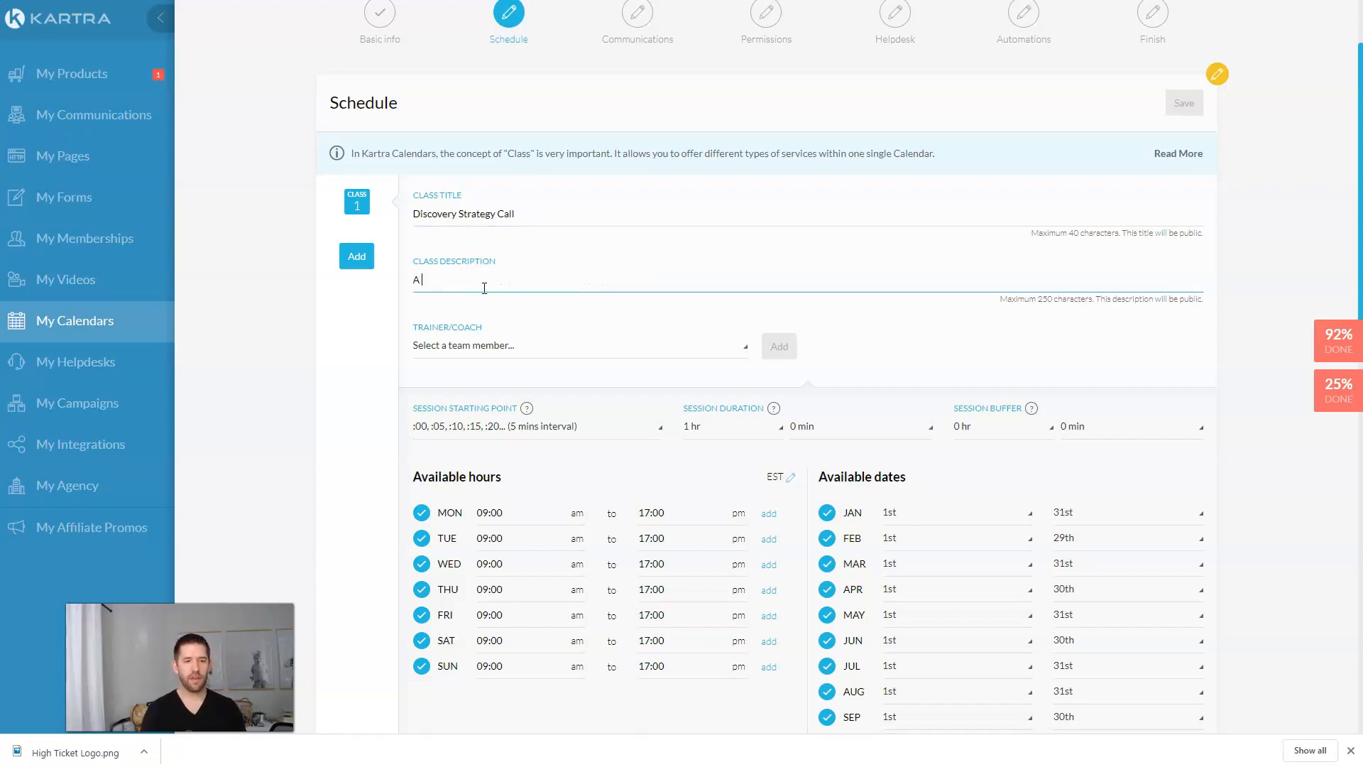
type(" no-risk 4")
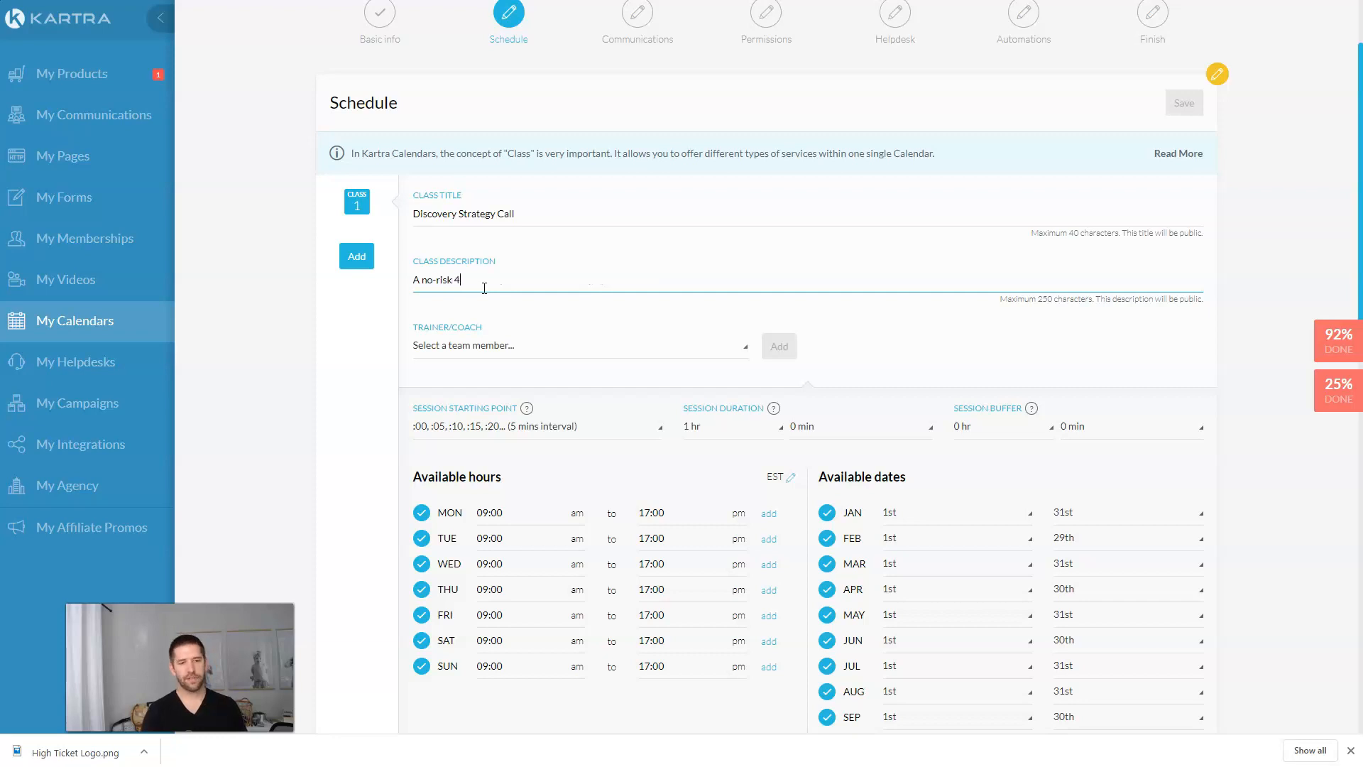
type("0 minute deep ")
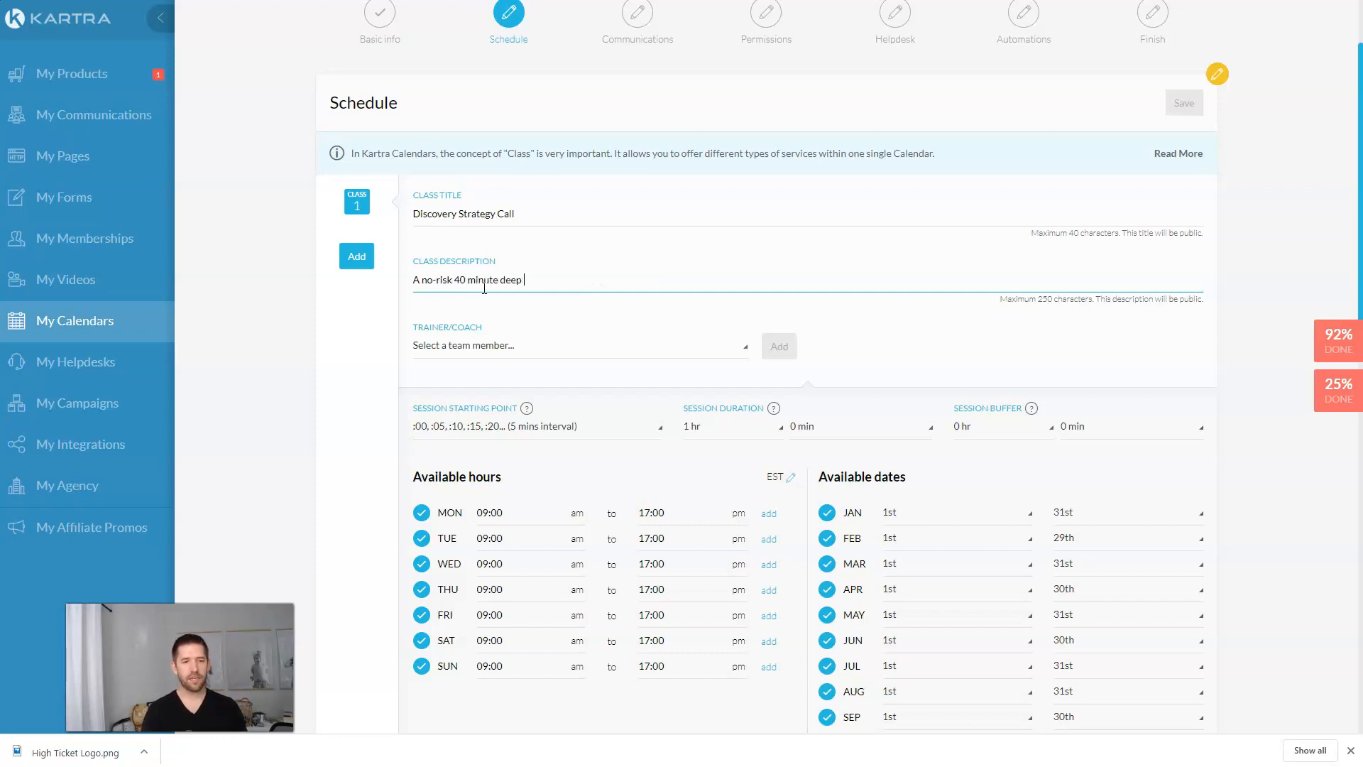
type("dive into your busi")
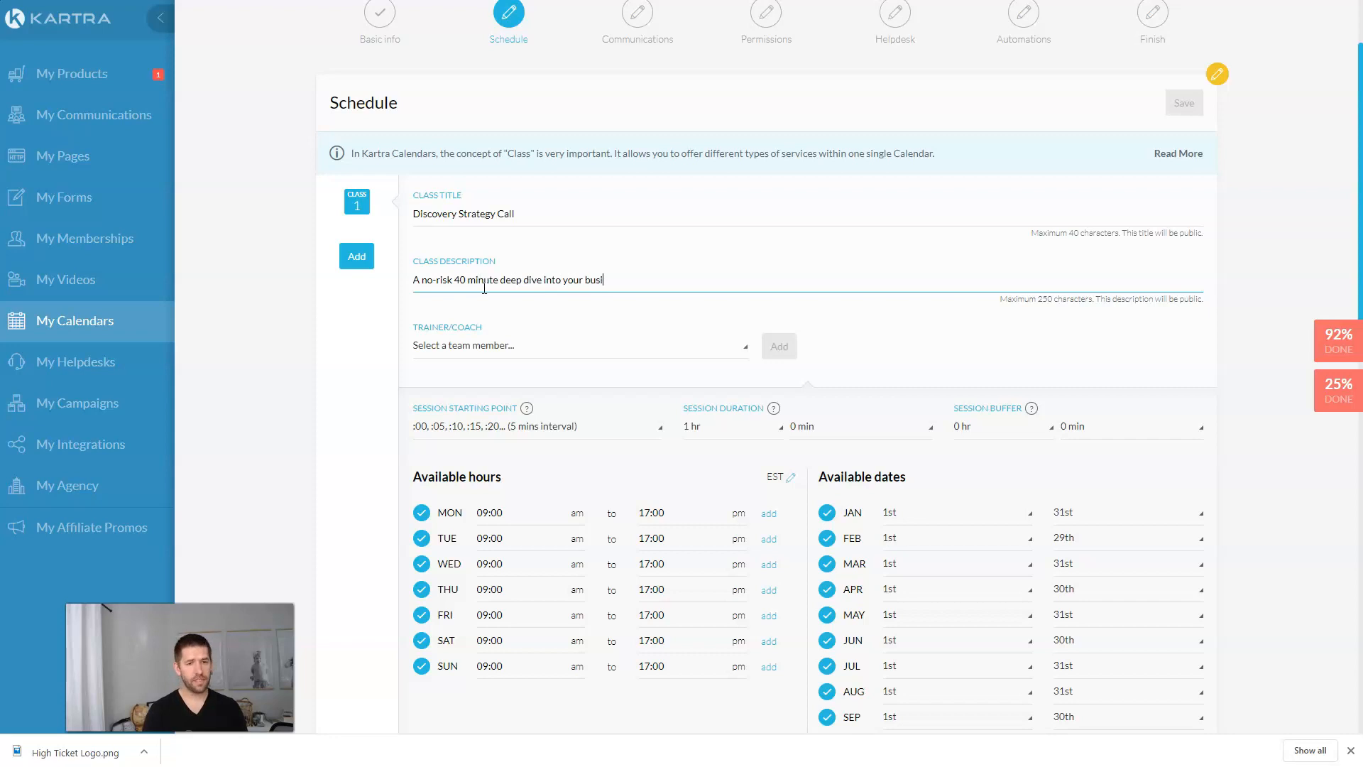
type("ness and path forward")
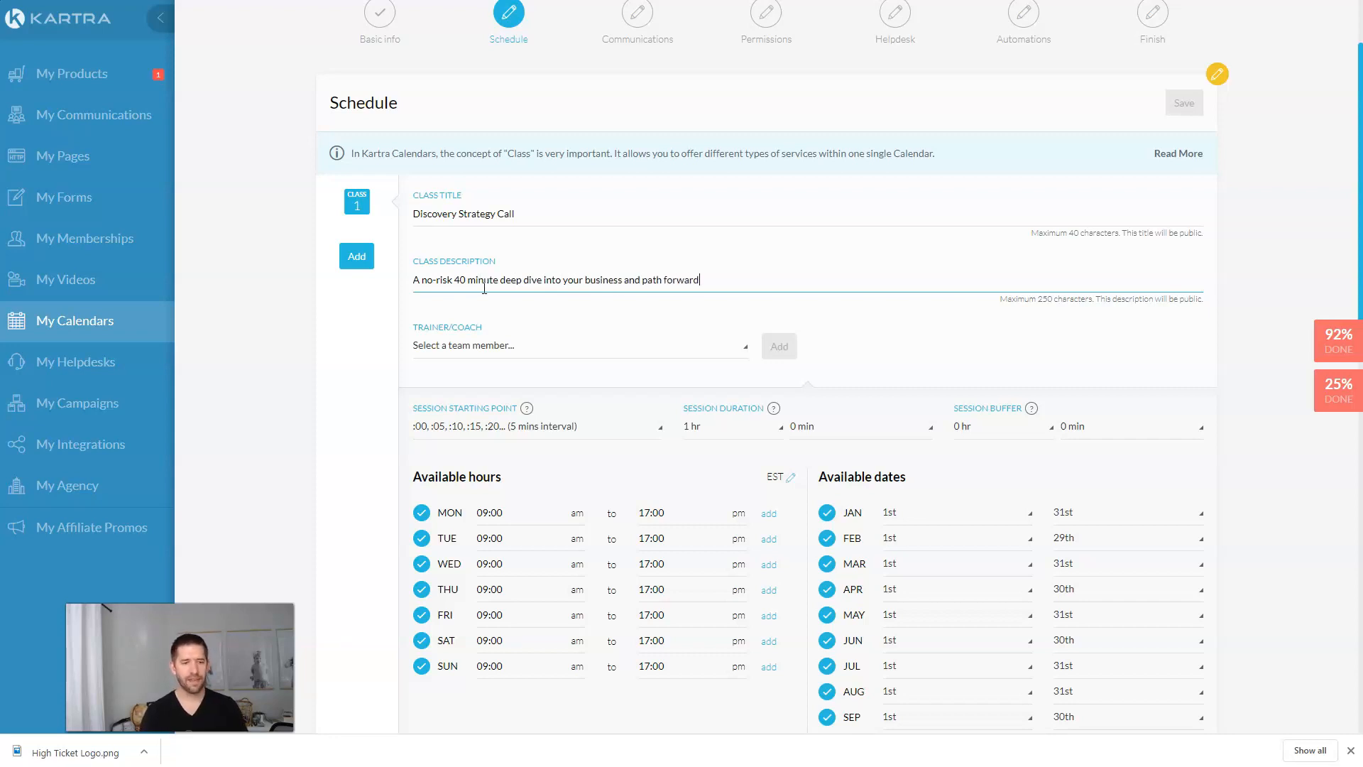
Step: Add the only team member as the class's Trainer/Coach
right_click(488, 345)
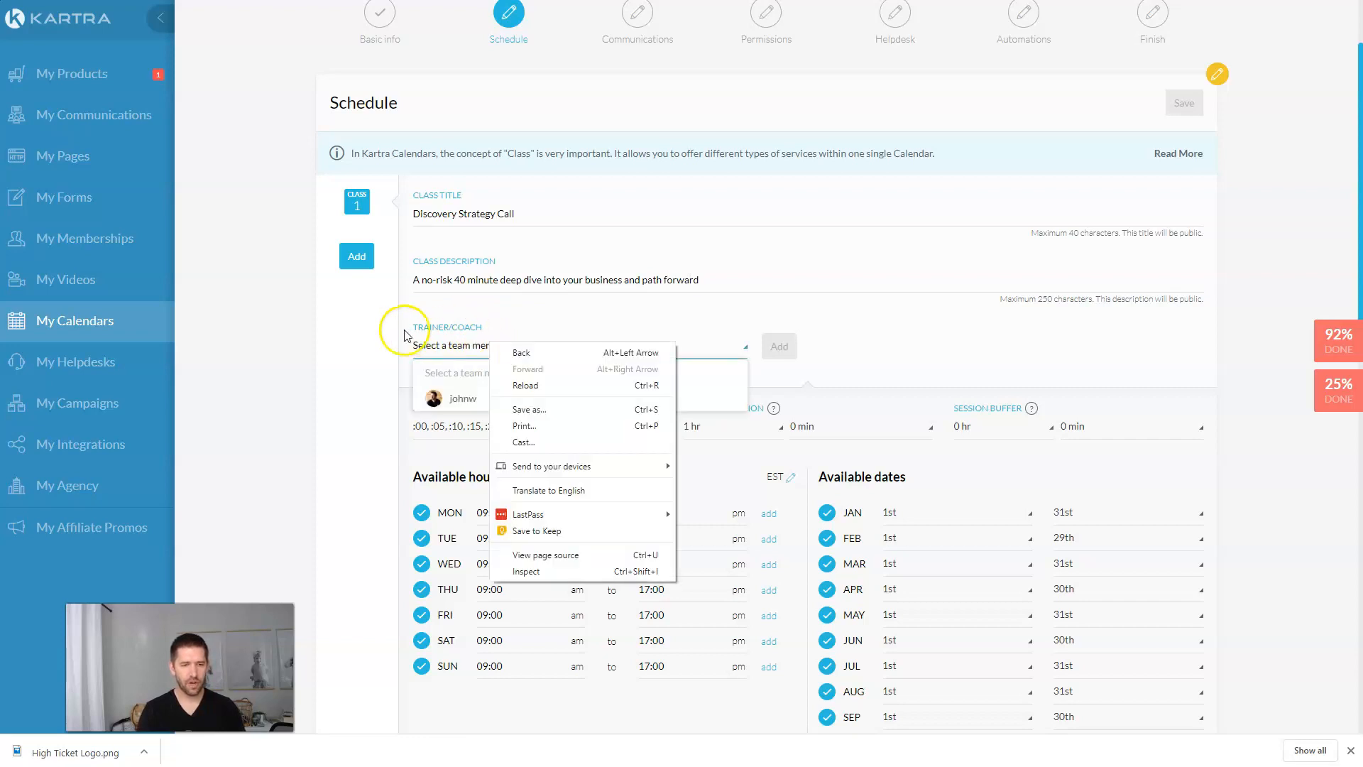
left_click(487, 343)
left_click(496, 343)
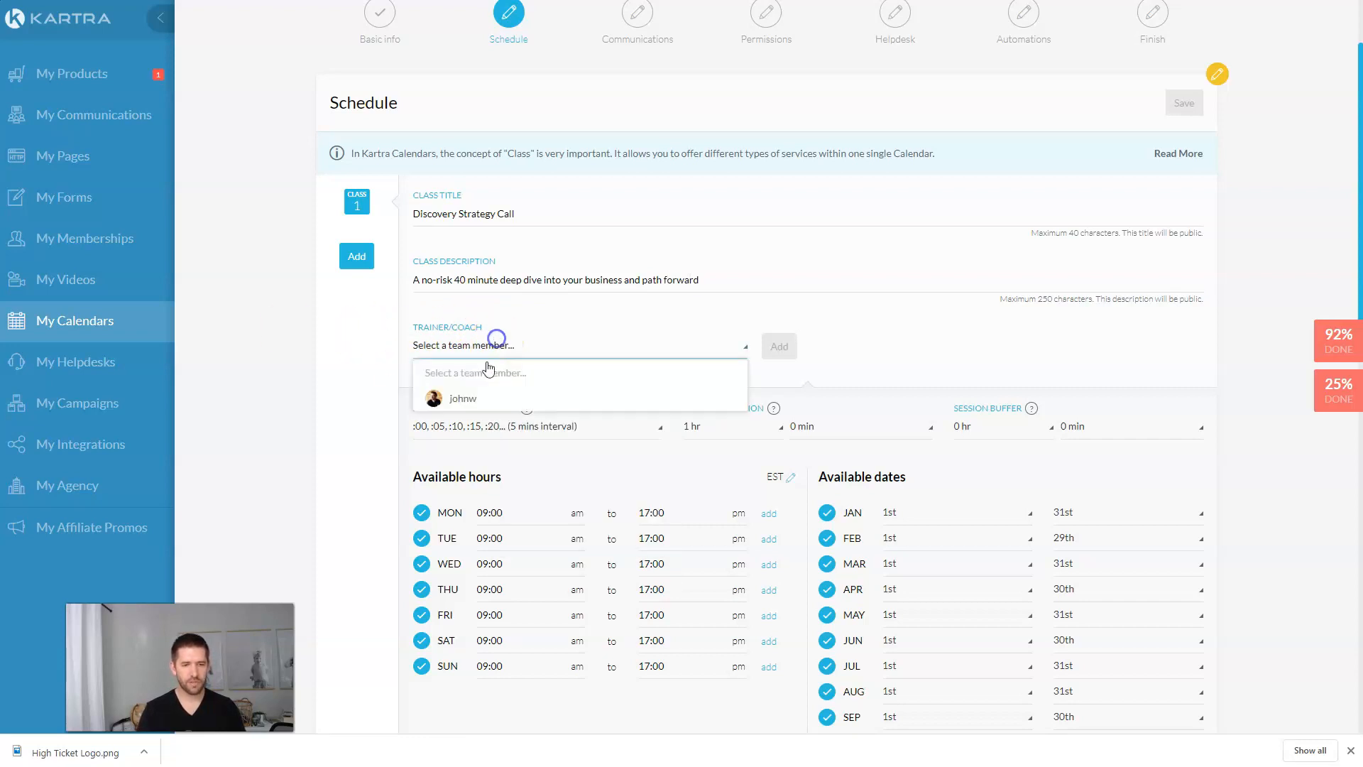
left_click(478, 402)
left_click(779, 346)
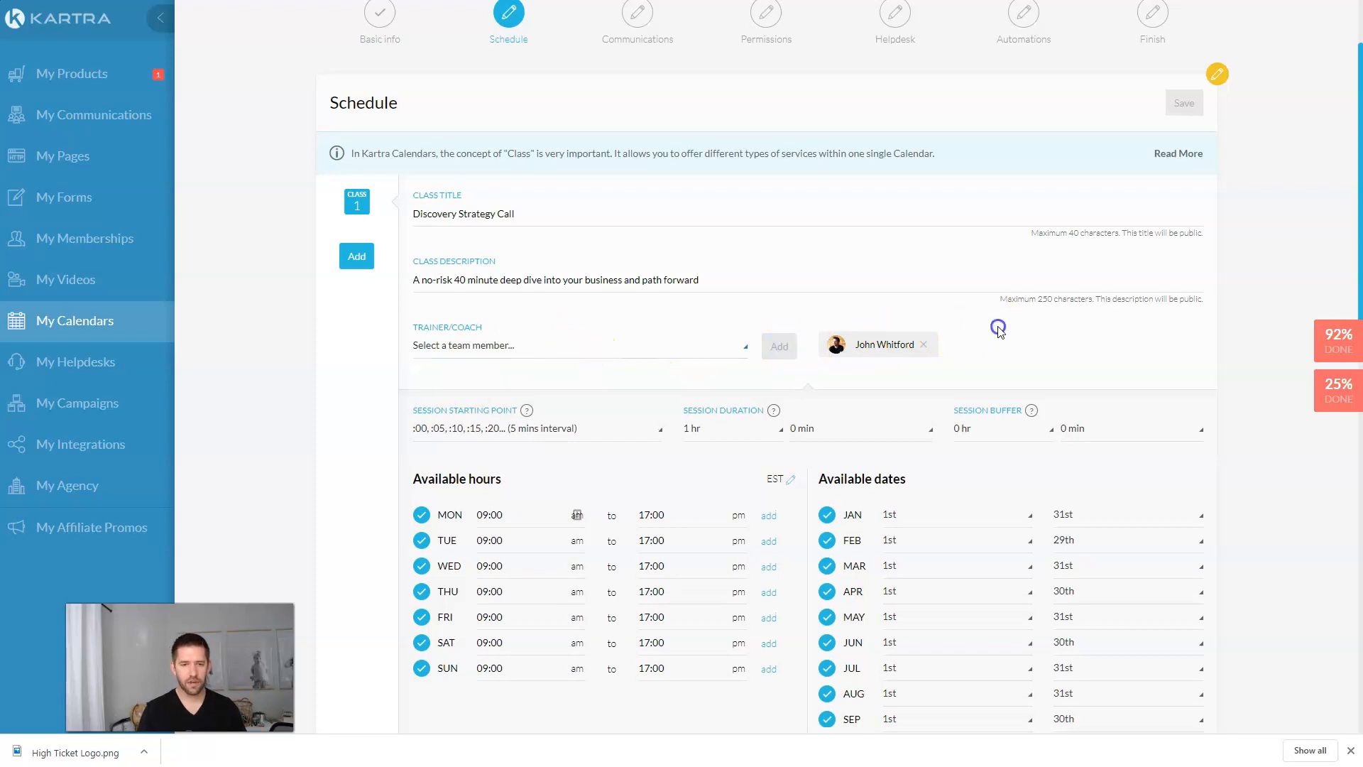
Step: Start sessions at :00, :15, :30, :45, each lasting 0 hr 40 min with 5 min buffer
scroll(997, 341, "down", 2)
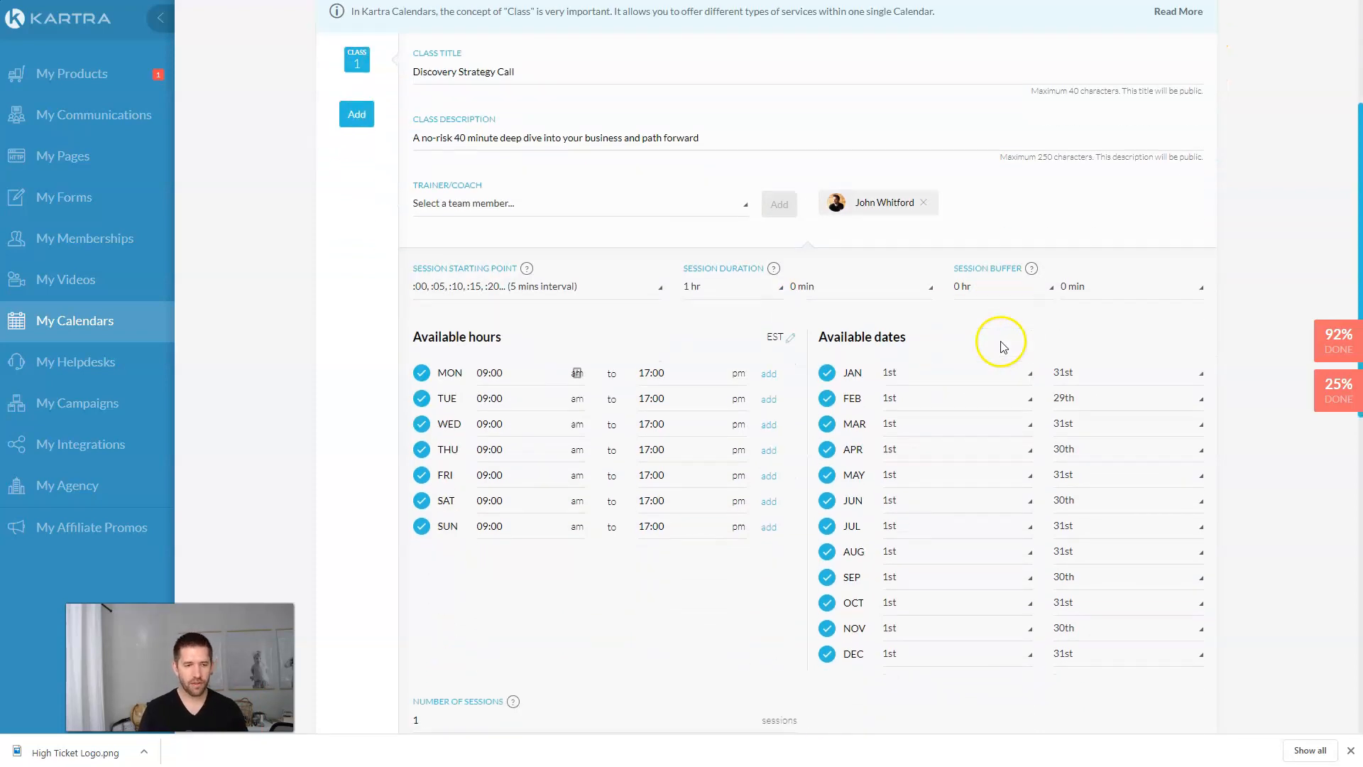
left_click(615, 285)
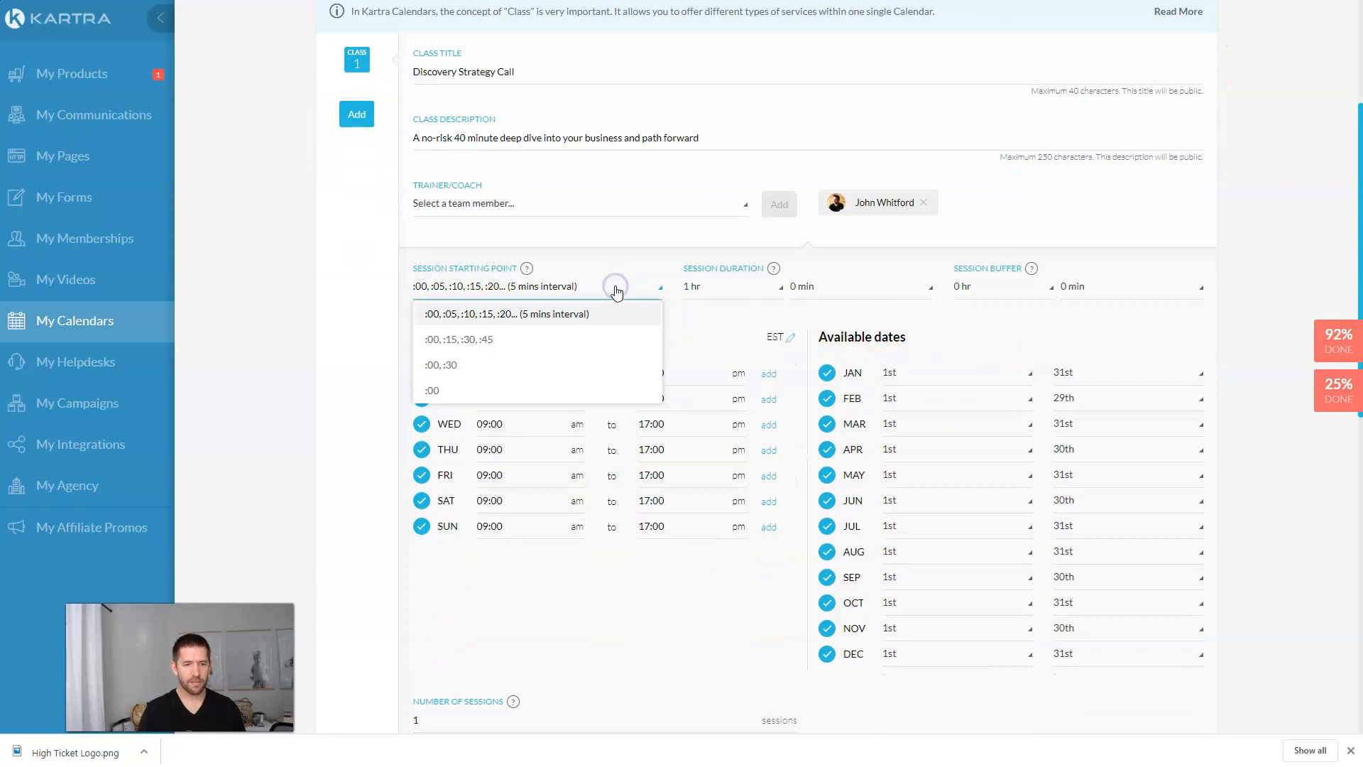
left_click(480, 345)
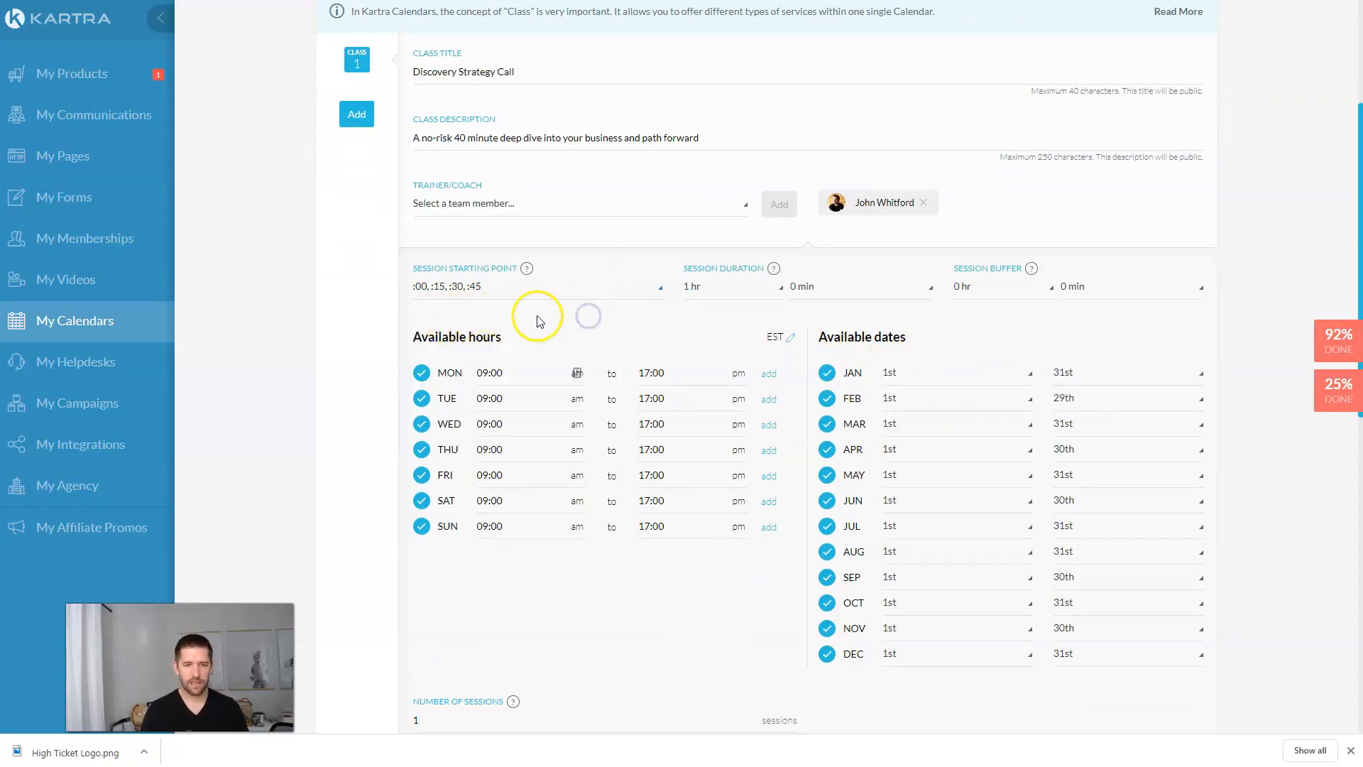
left_click(709, 291)
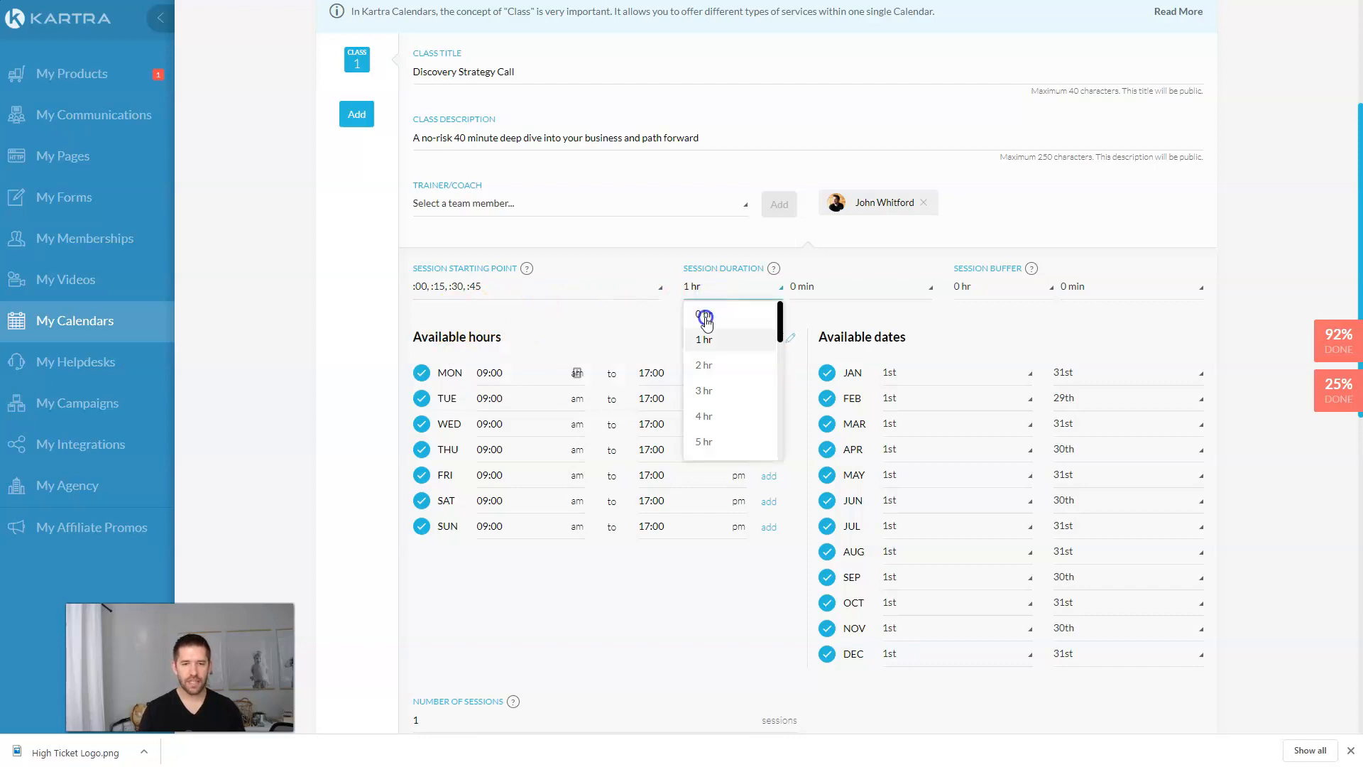
left_click(704, 312)
left_click(842, 286)
scroll(844, 401, "down", 2)
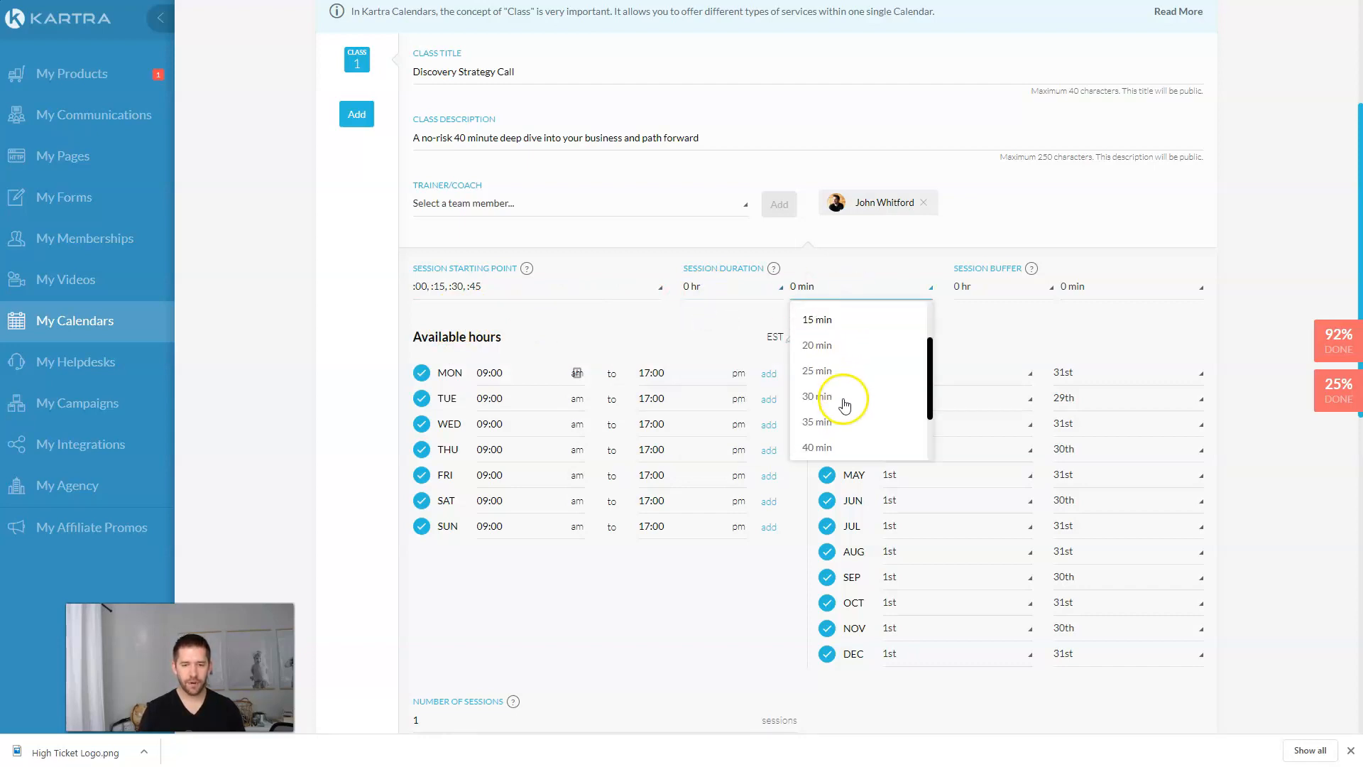
left_click(817, 446)
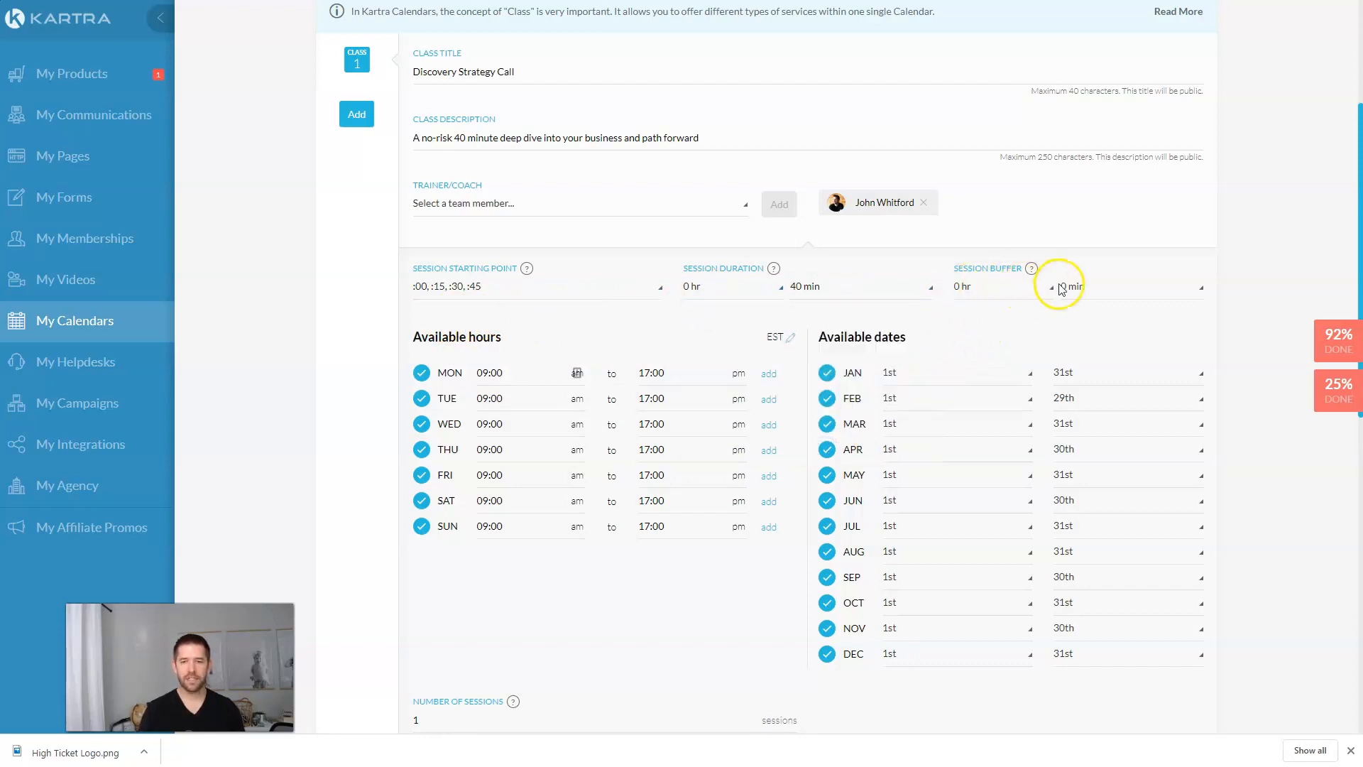
left_click(1090, 288)
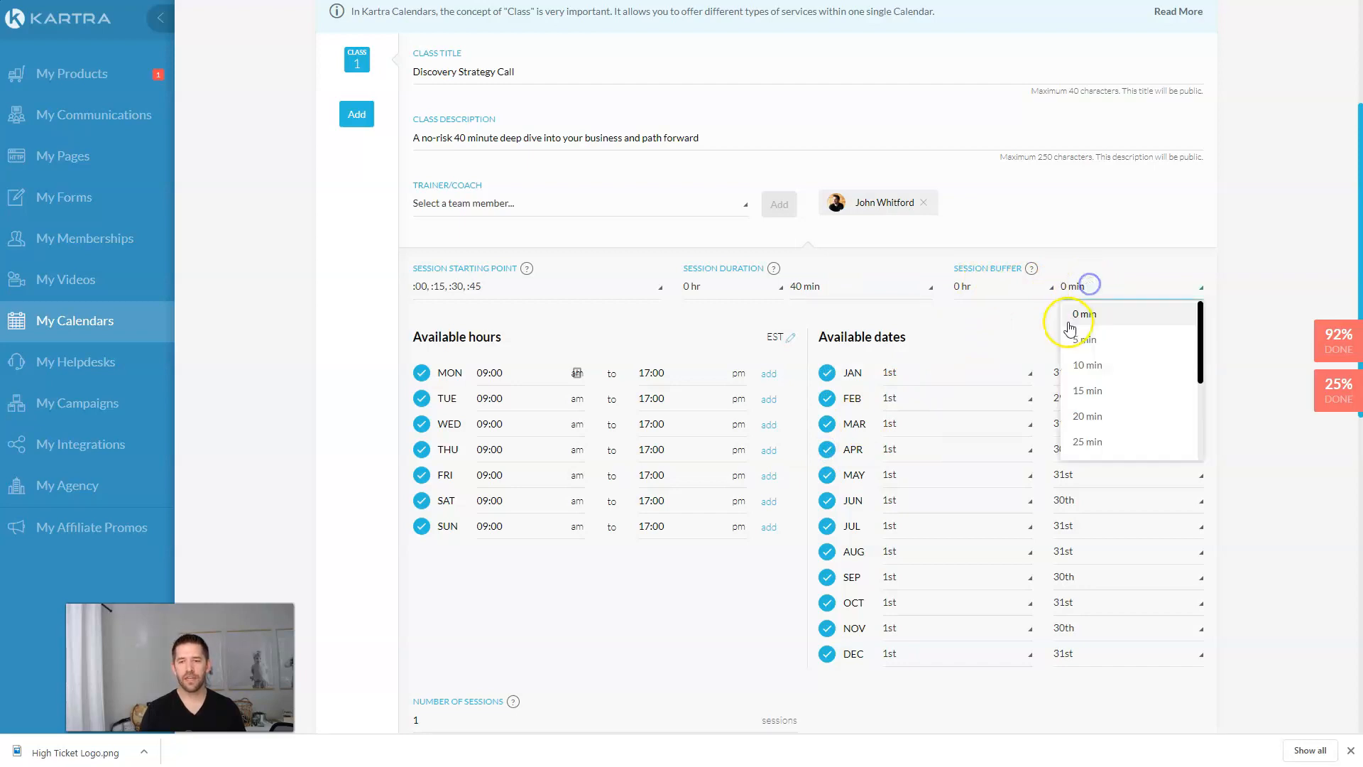
left_click(1067, 337)
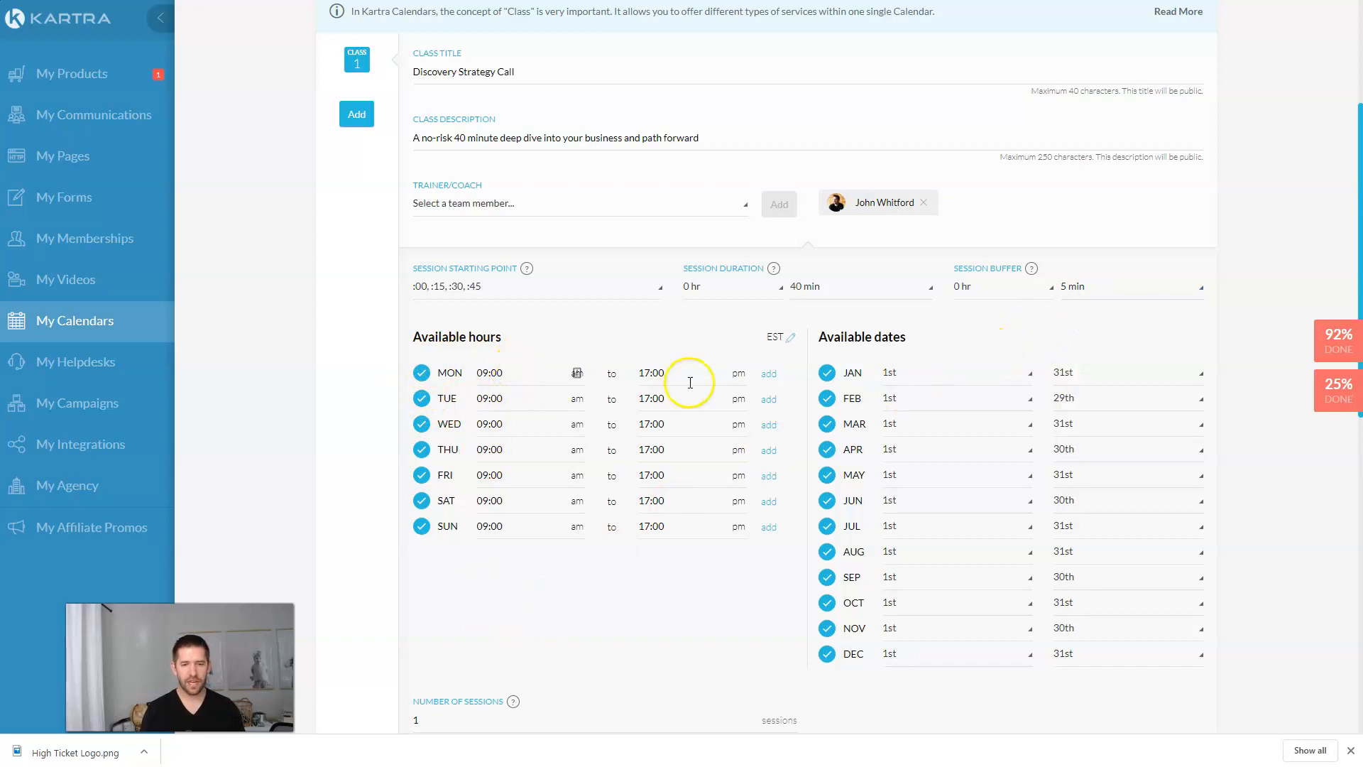
scroll(724, 604, "down", 1)
scroll(724, 604, "down", 2)
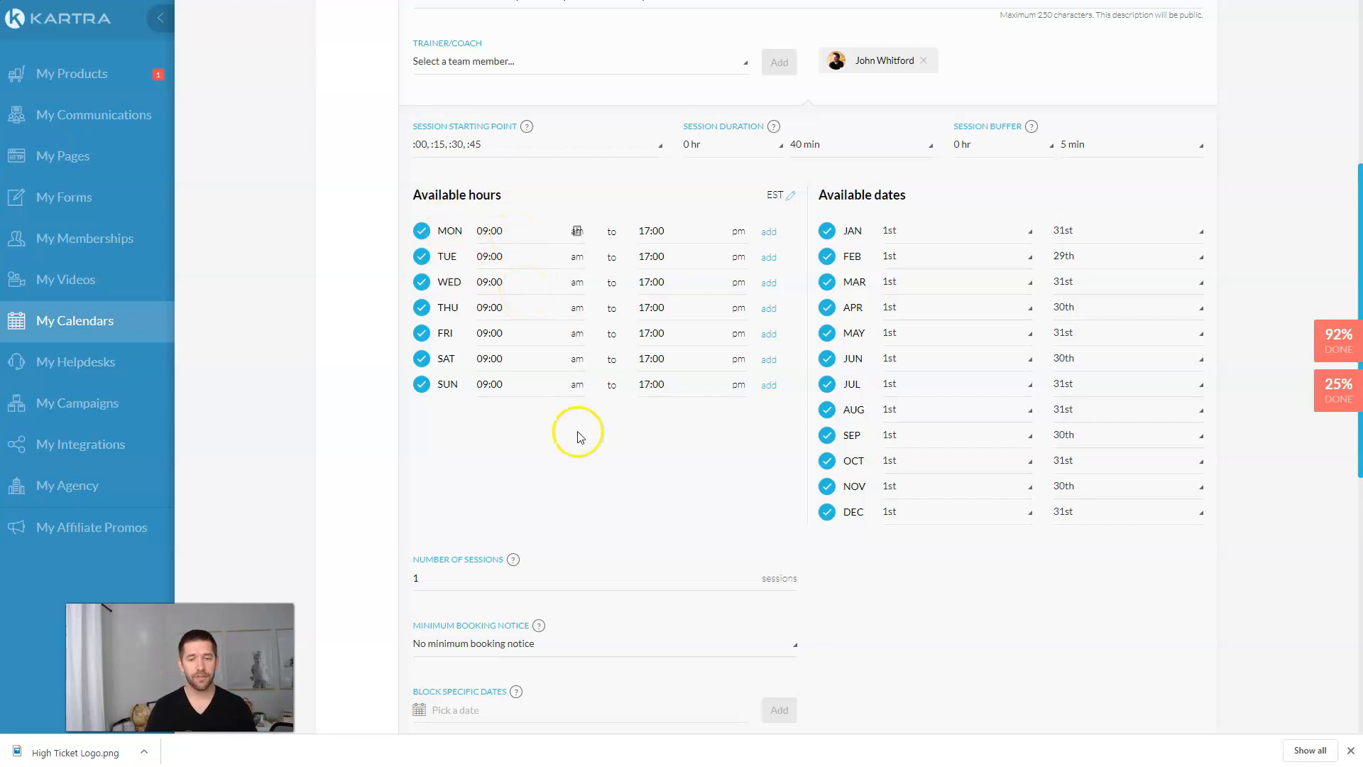
Step: Set Minimum Booking Notice to Don't allow same-day booking
scroll(584, 426, "down", 2)
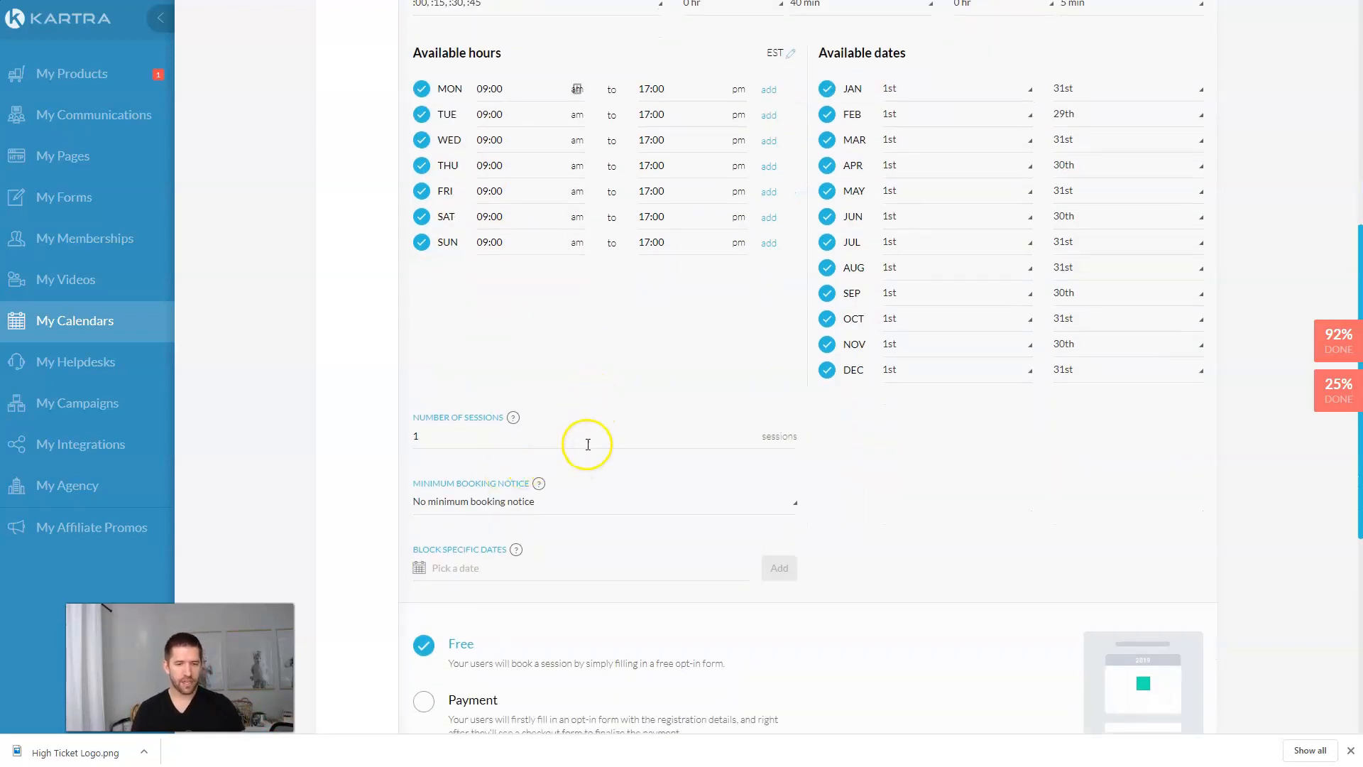
scroll(508, 461, "down", 1)
left_click(502, 438)
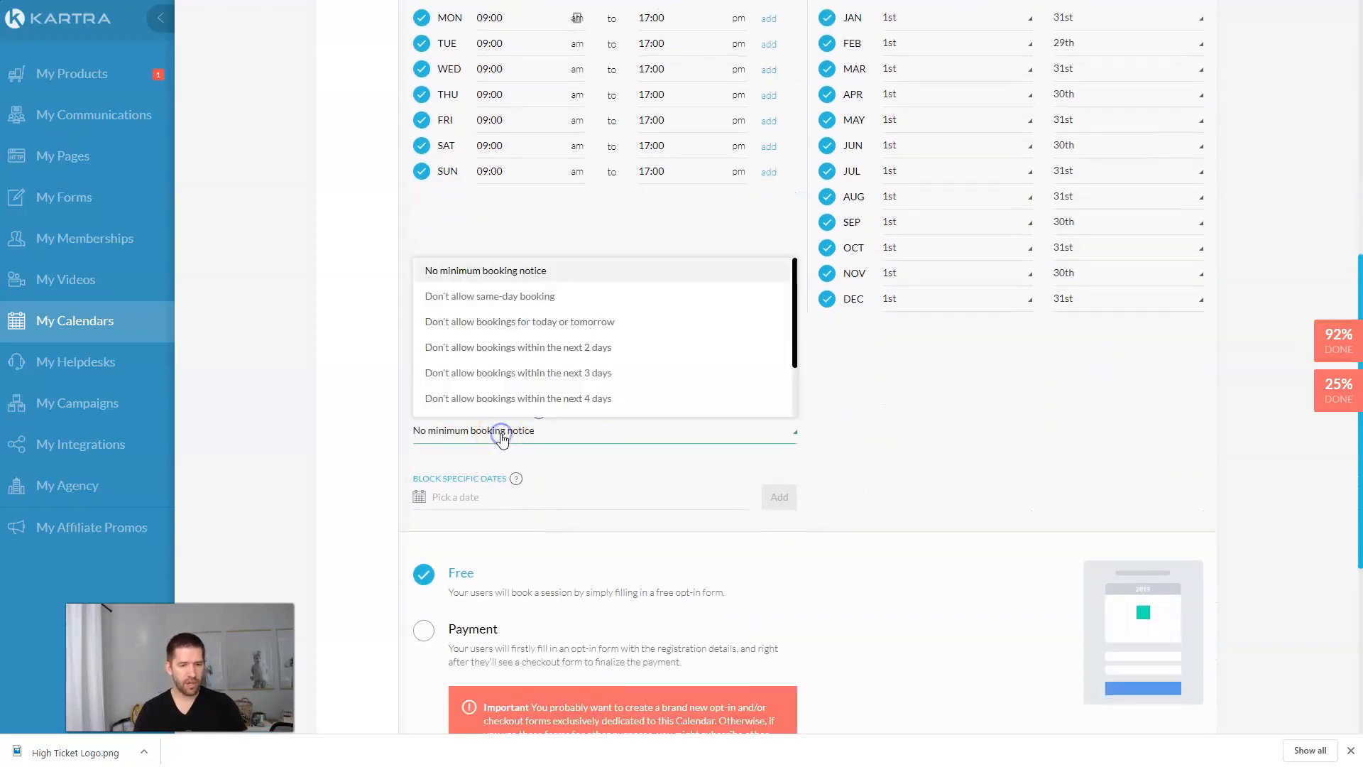
left_click(496, 303)
Step: Choose High Ticket Calendar Form as the opt-in form and save the class schedule
scroll(964, 441, "down", 4)
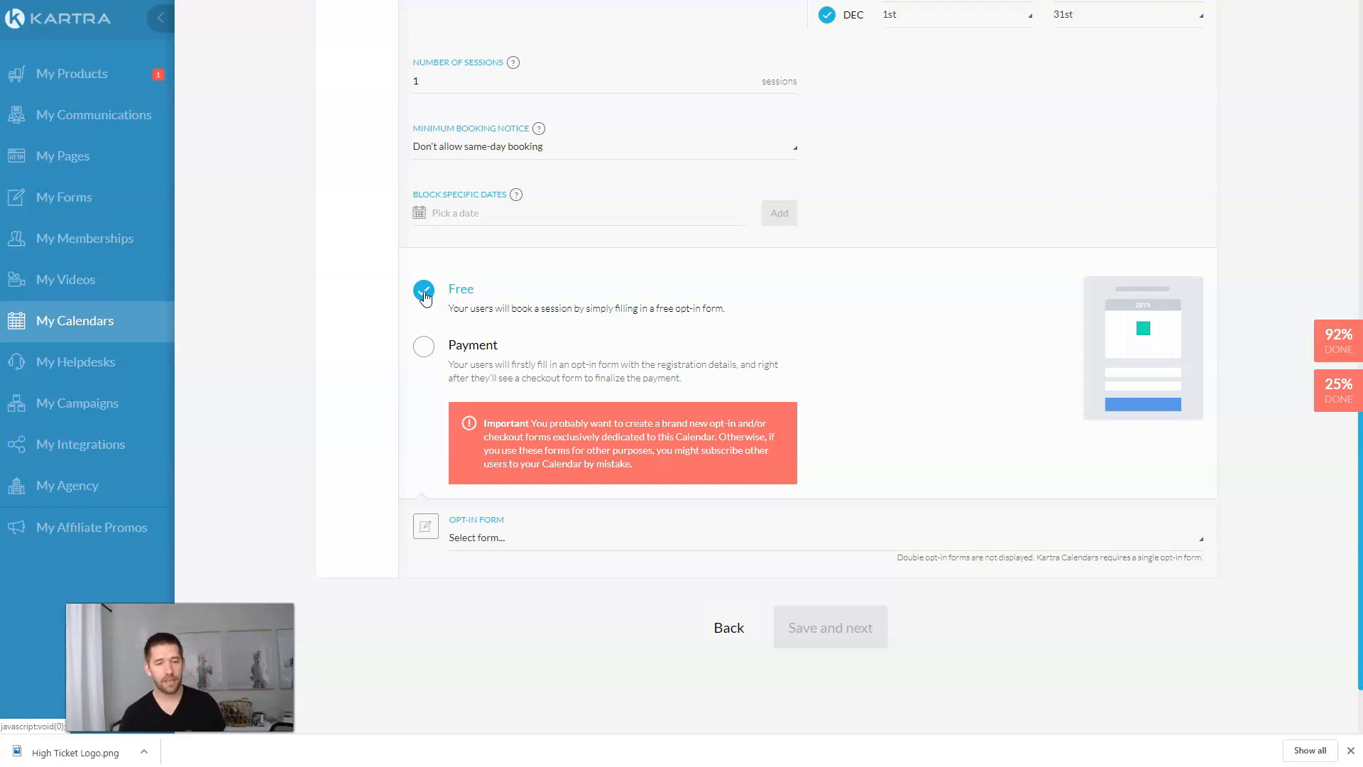
scroll(581, 568, "down", 2)
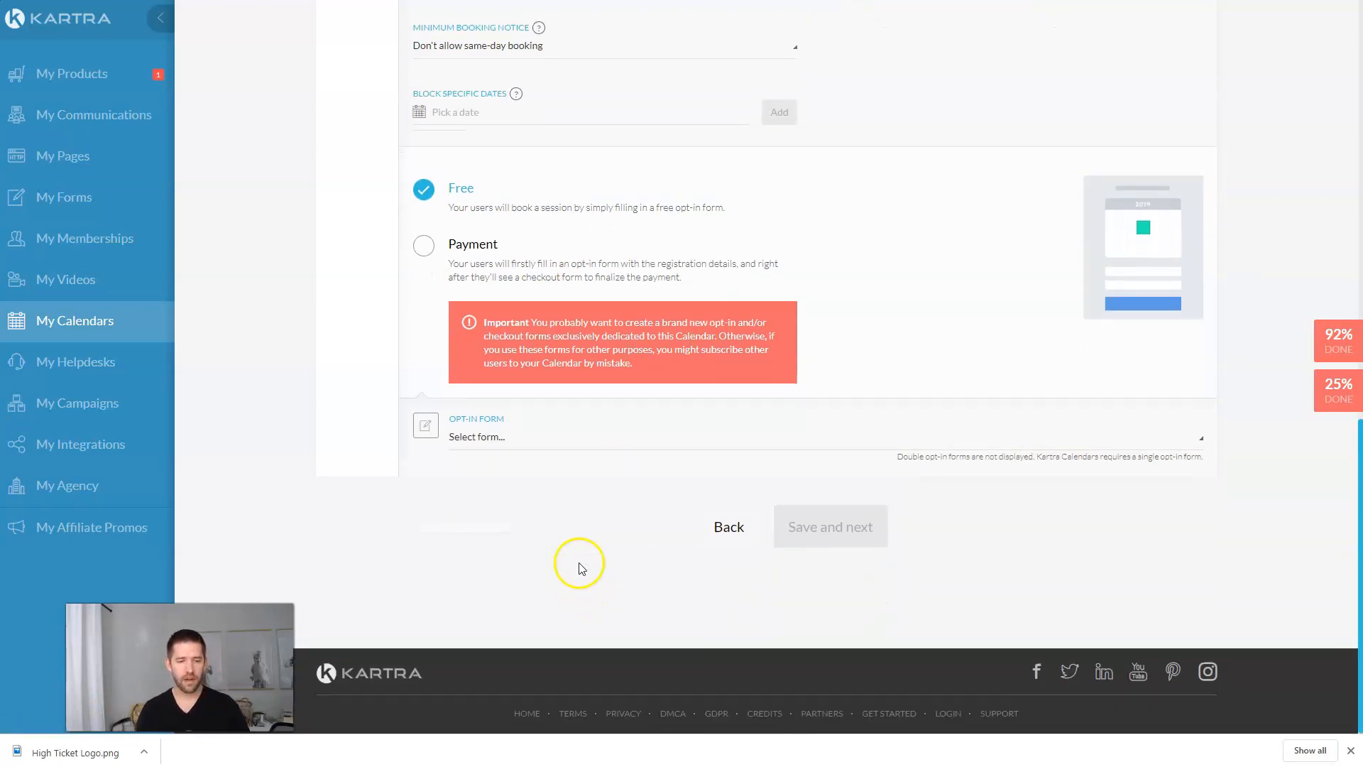
left_click(548, 441)
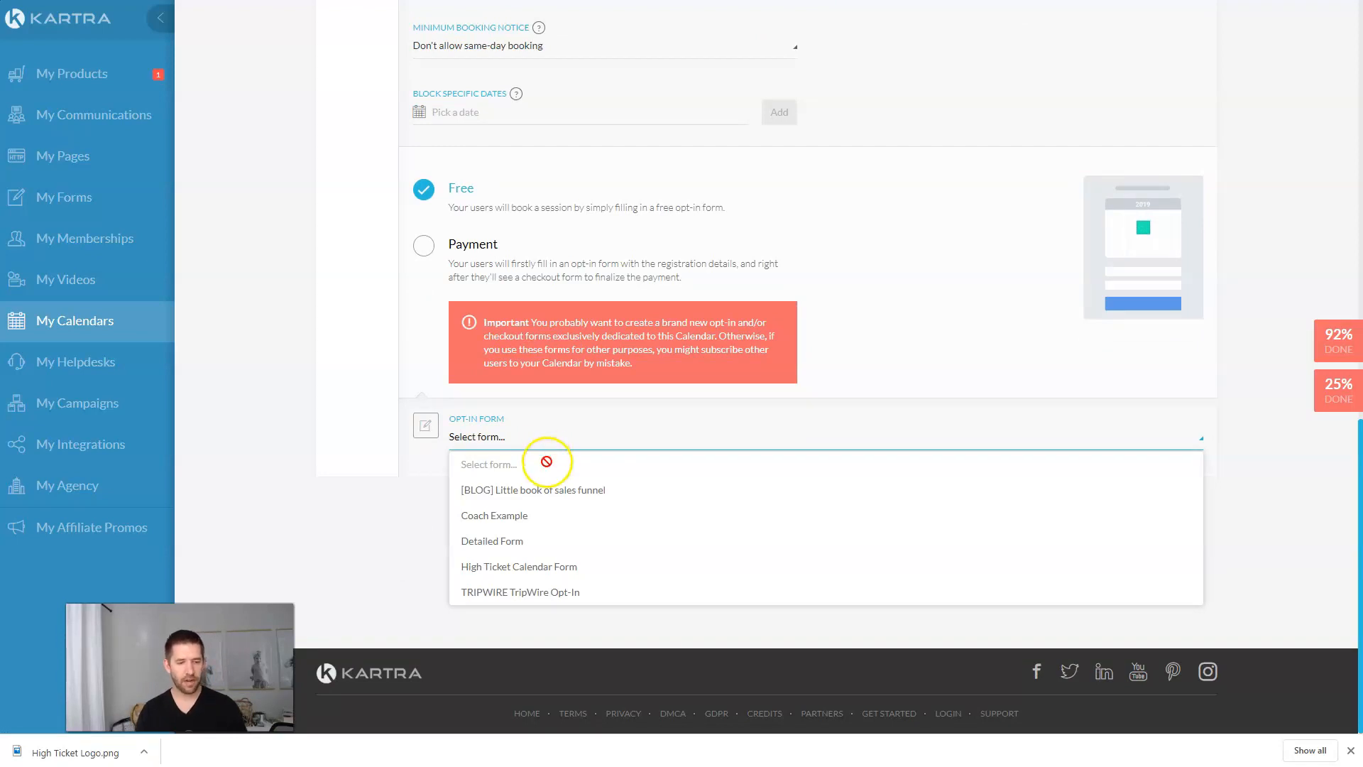
left_click(541, 568)
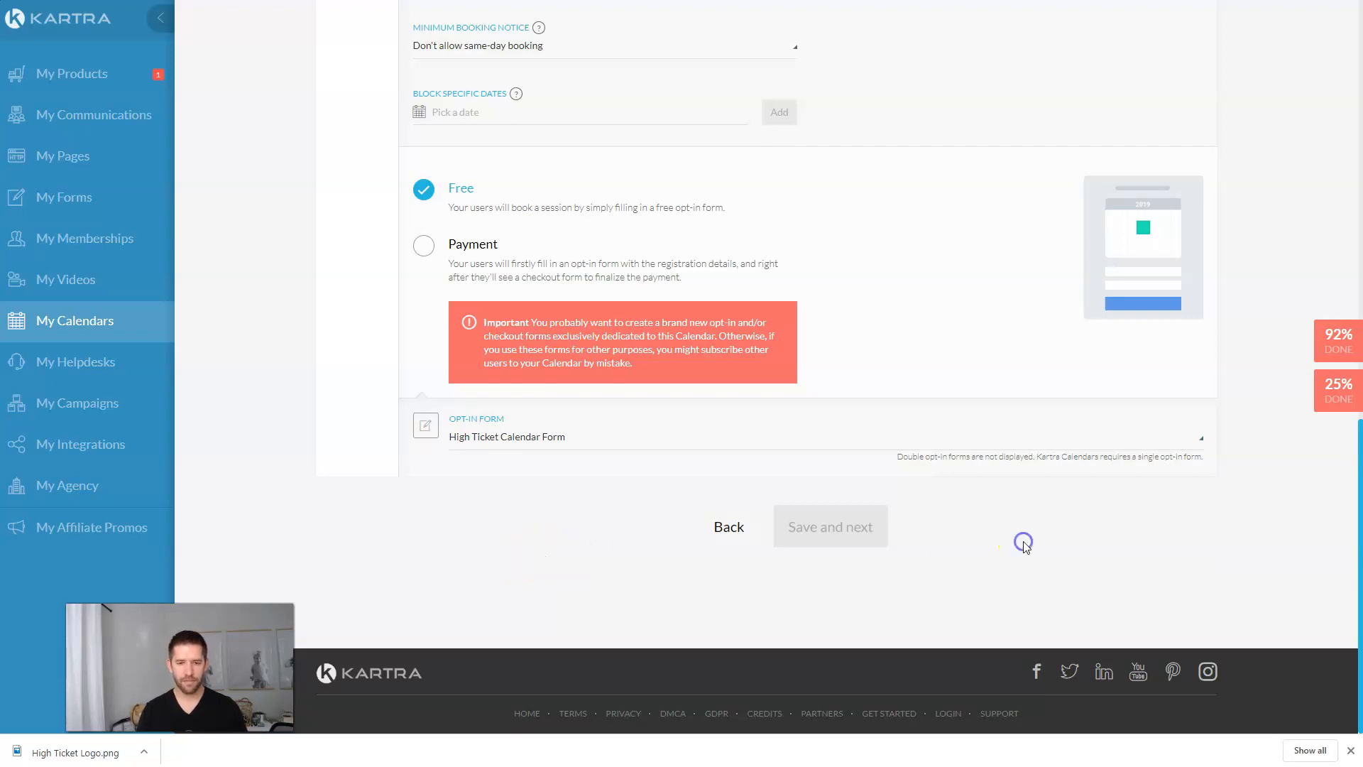
scroll(1026, 543, "up", 8)
scroll(1186, 237, "up", 6)
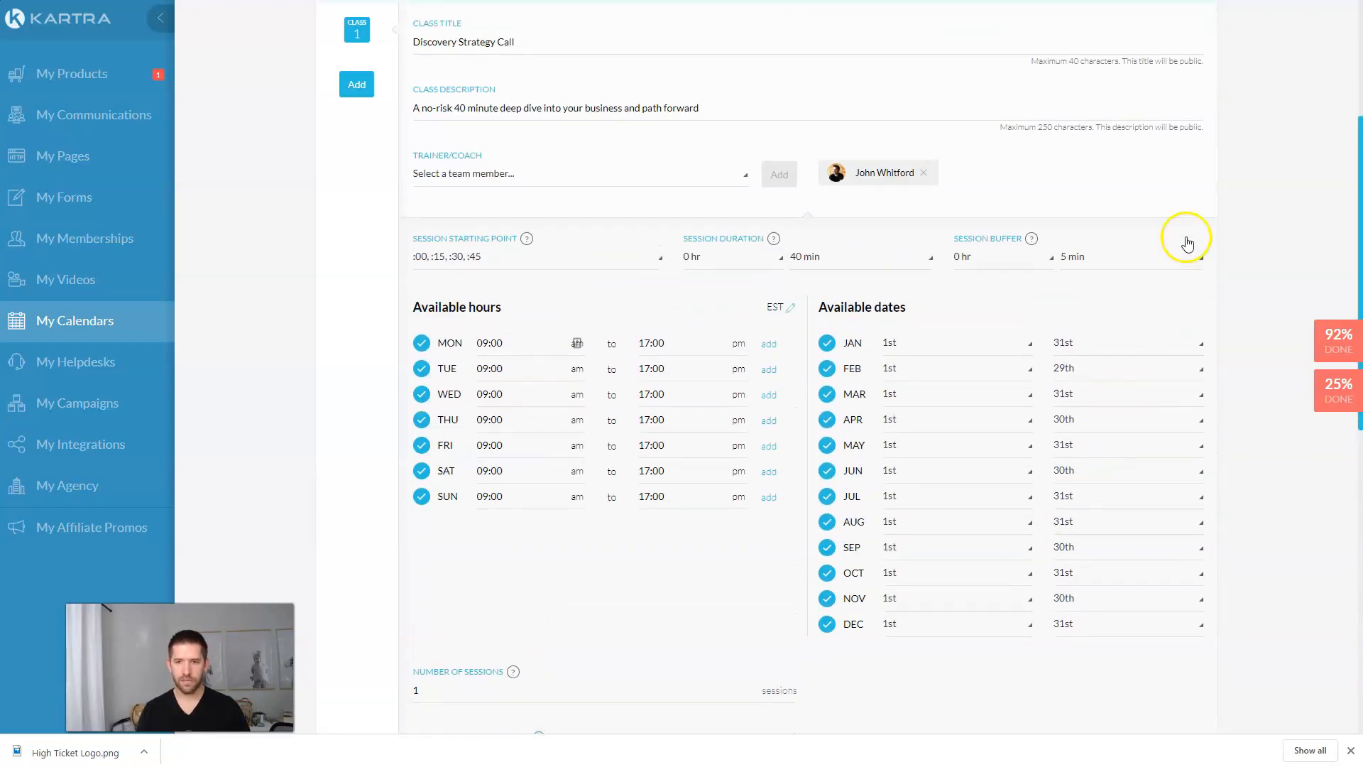
left_click(1183, 208)
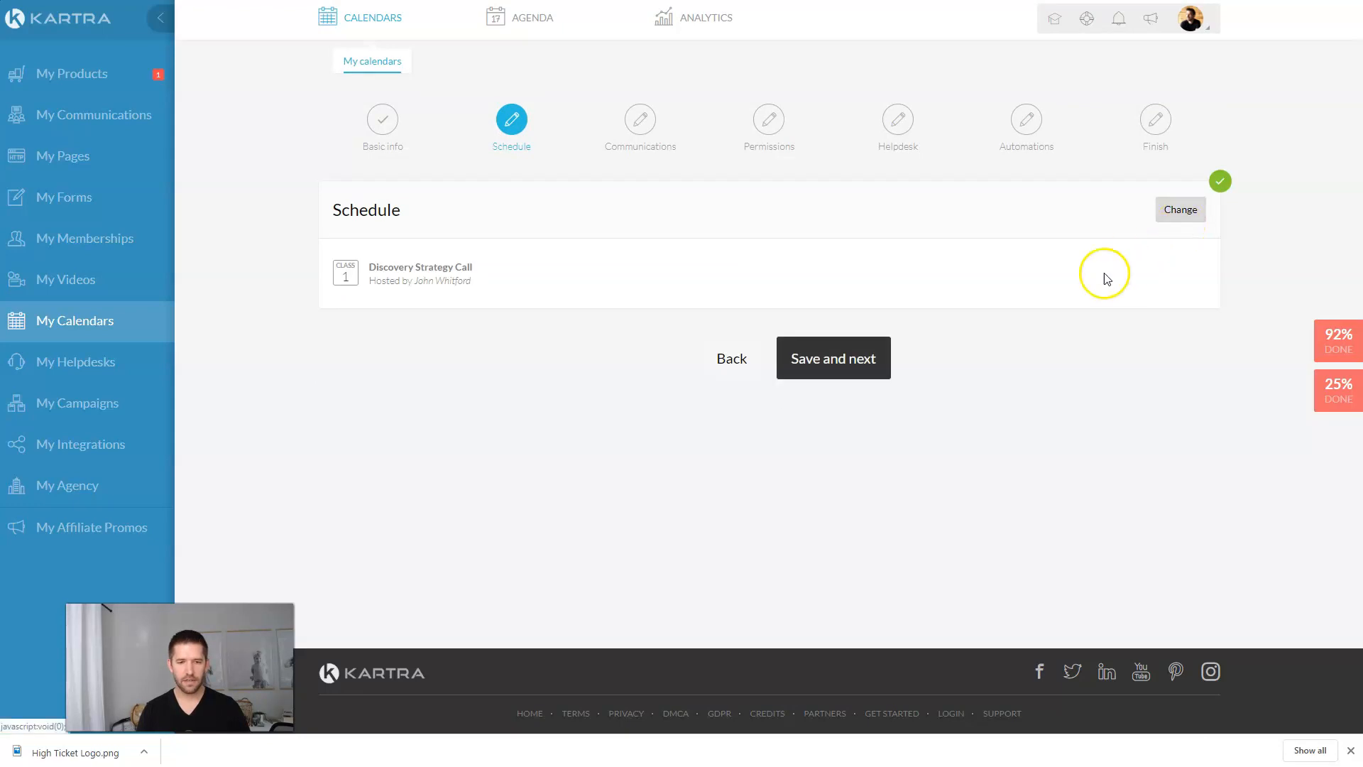
Step: On the Communications step, turn on user emails via KartraMail and save the sender settings
left_click(863, 359)
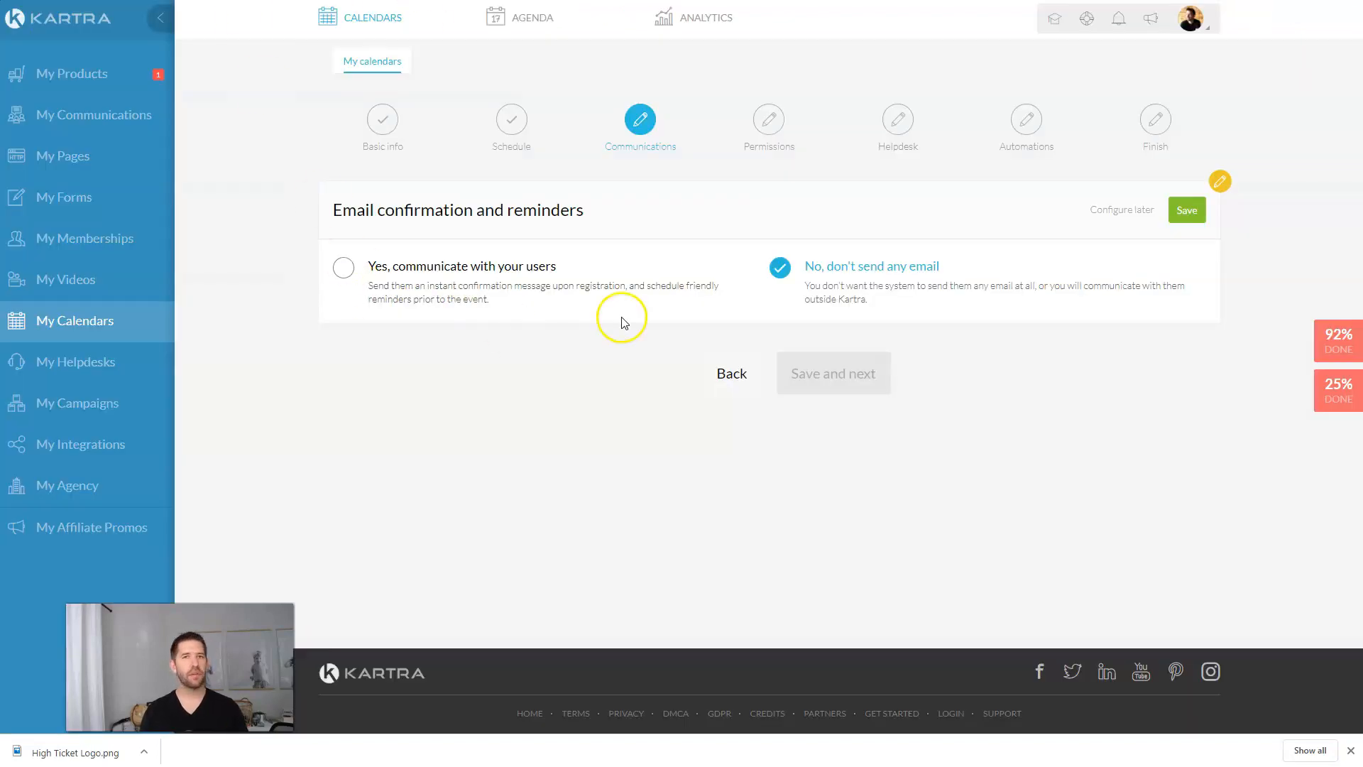
left_click(345, 270)
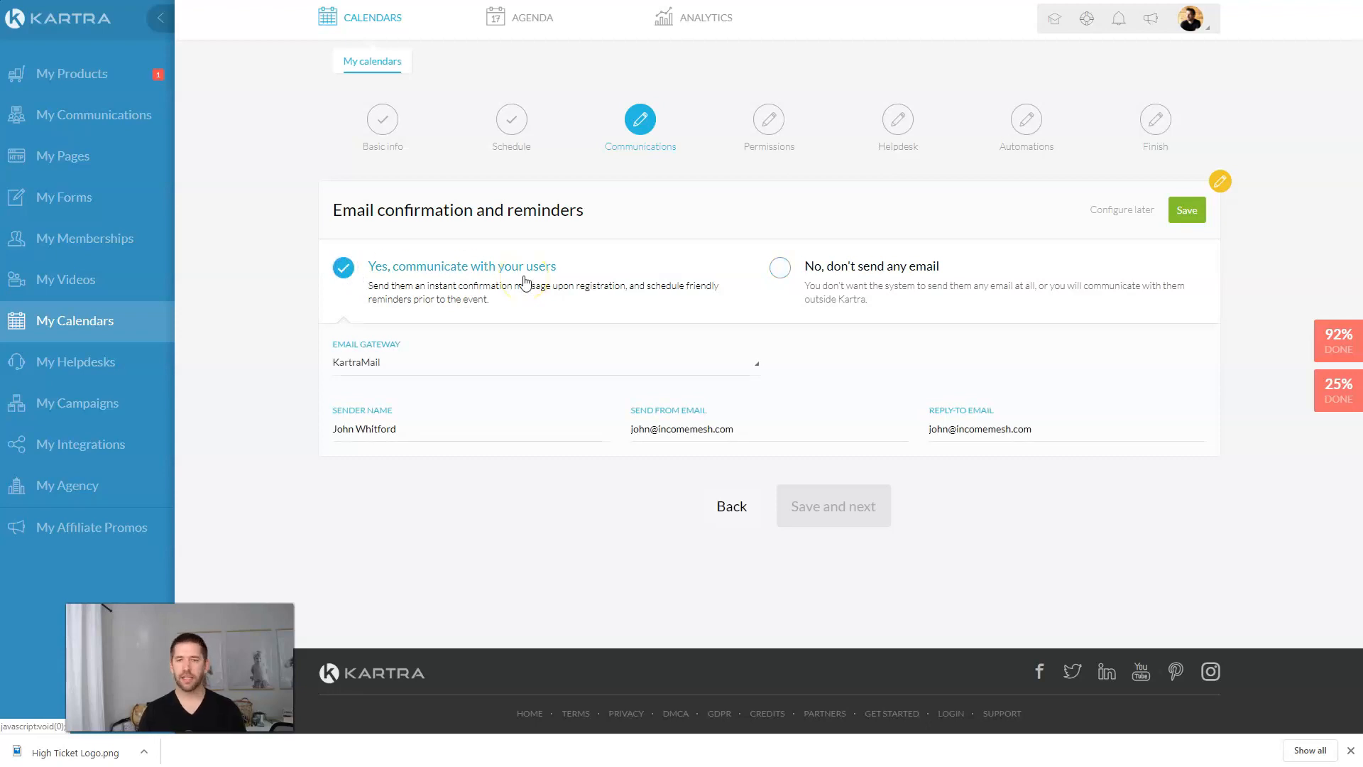
left_click(421, 370)
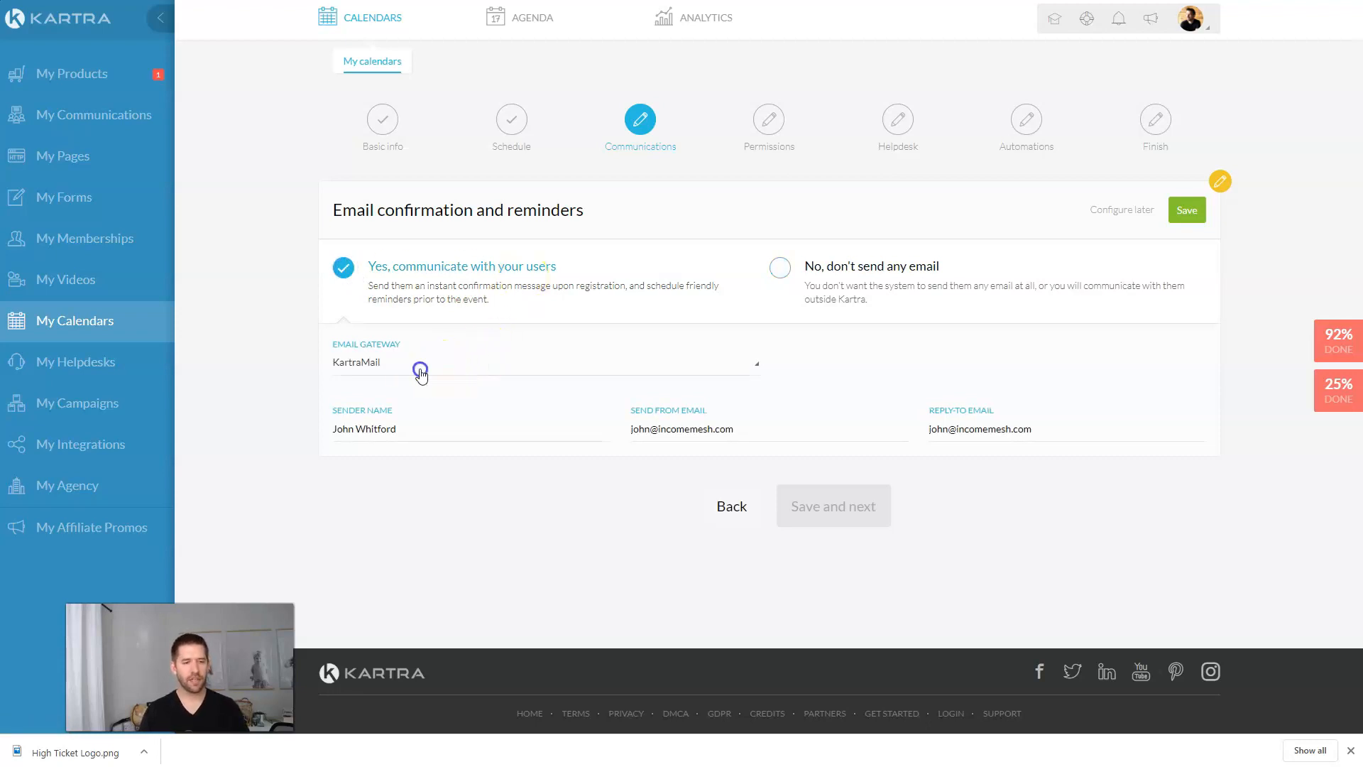
left_click(1196, 214)
scroll(635, 328, "down", 3)
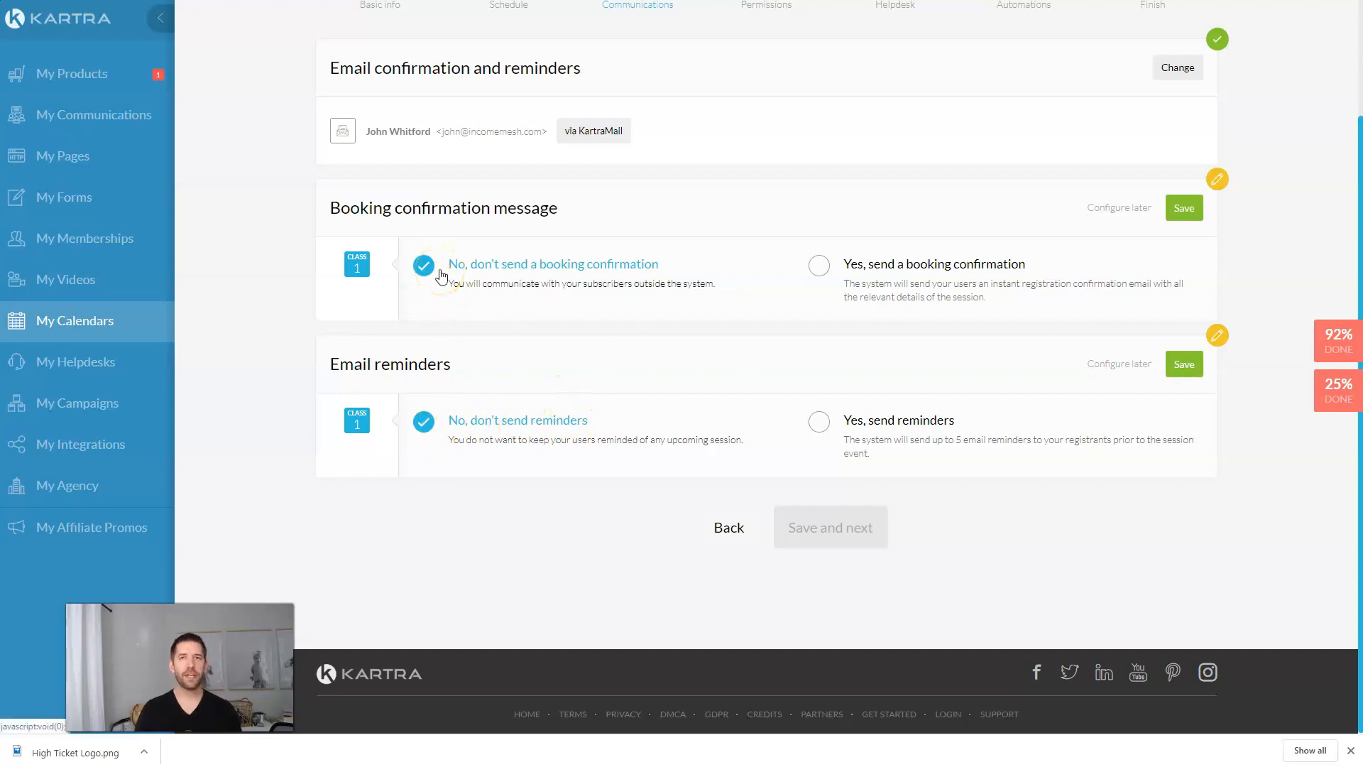
Step: Turn on the 'Your booking is confirmed!' email and open its body for editing
left_click(820, 267)
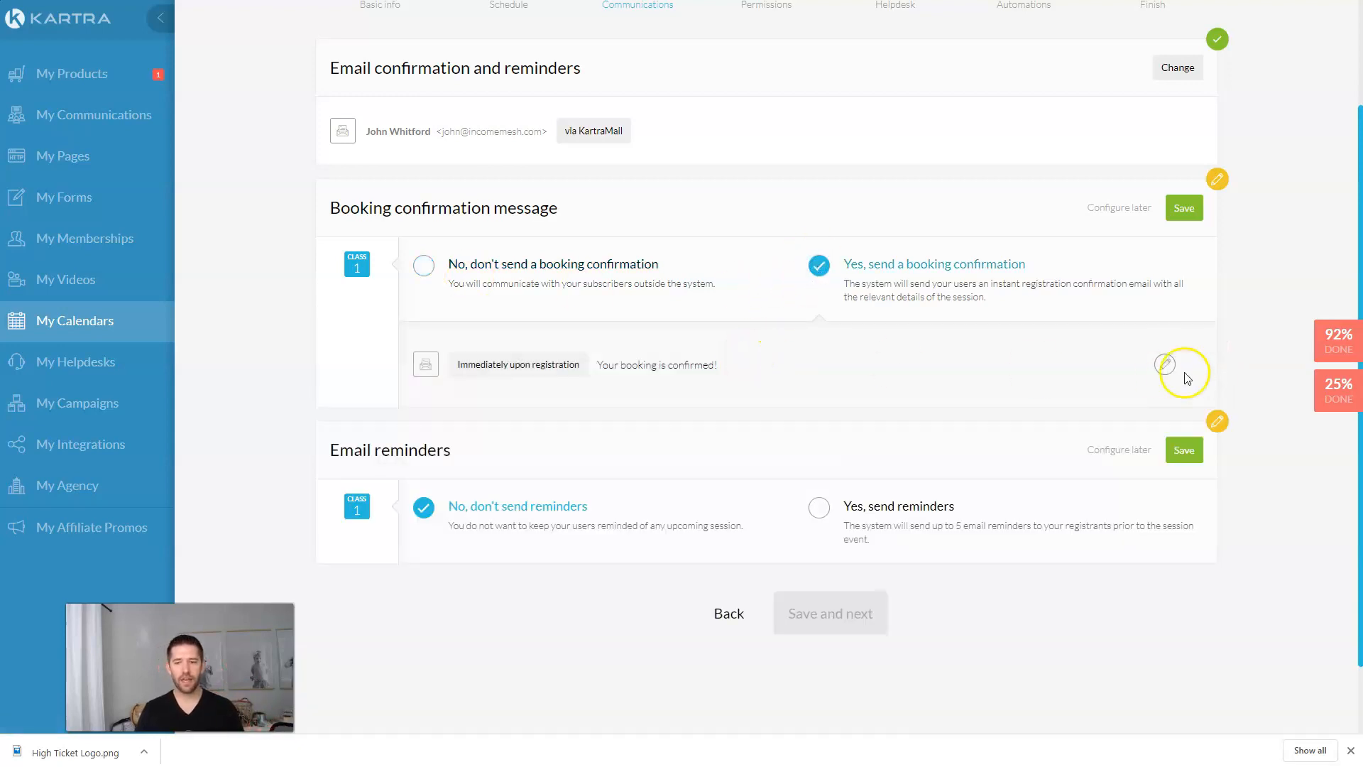
left_click(1161, 365)
left_click(618, 350)
left_click(798, 347)
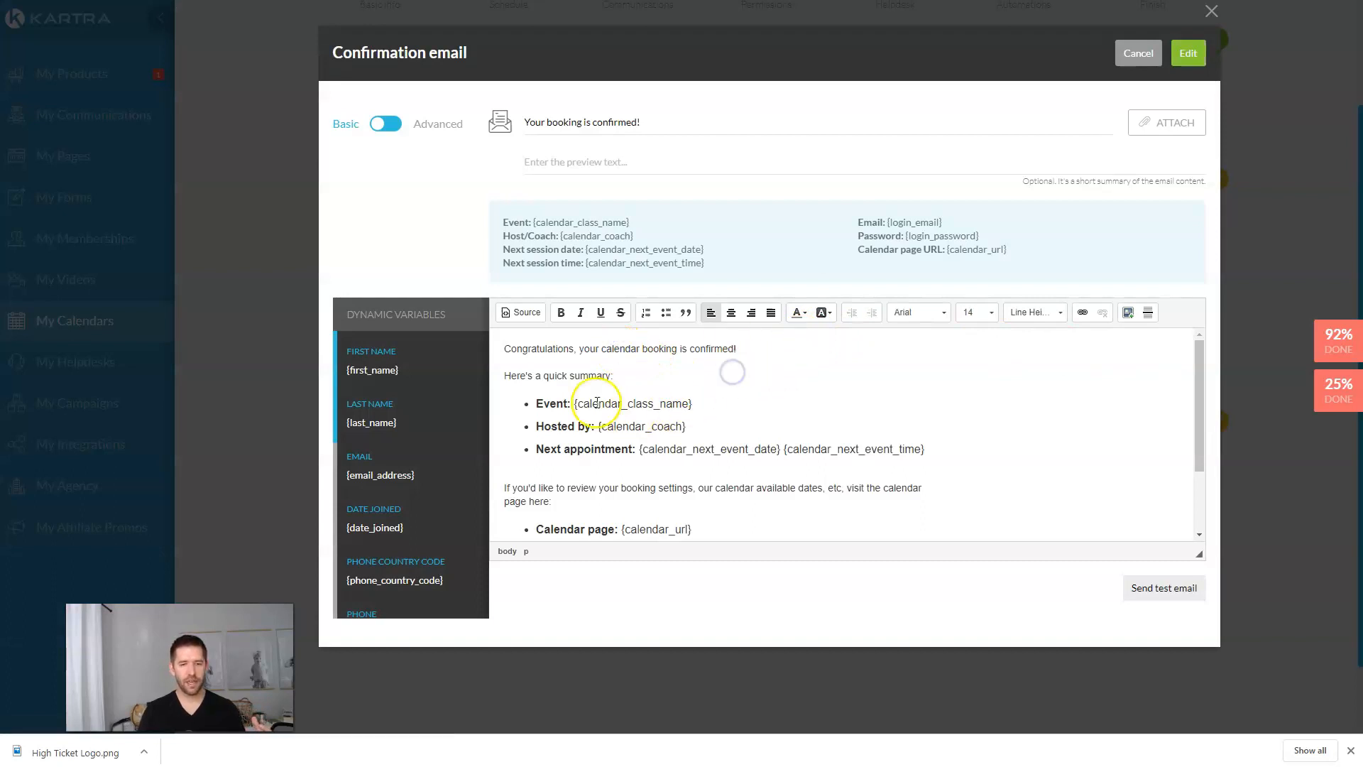
scroll(715, 399, "down", 1)
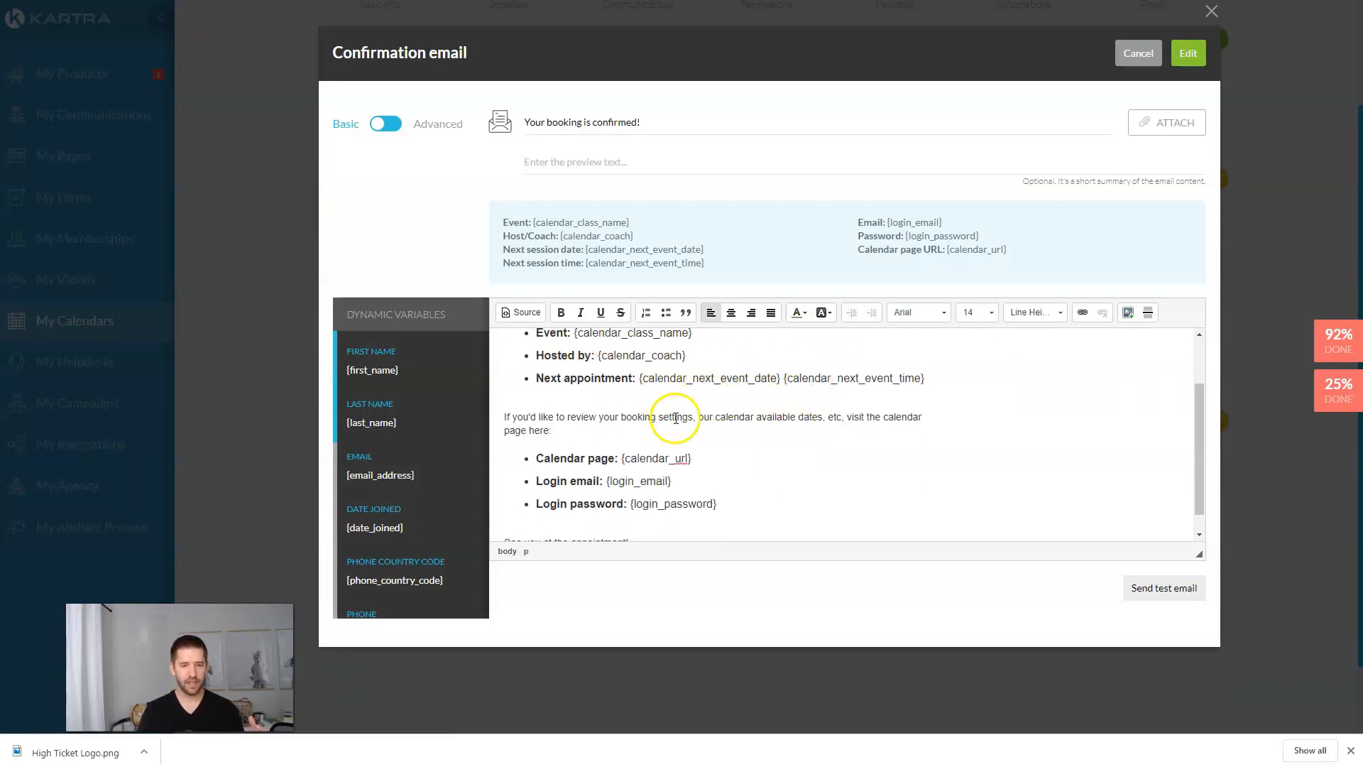
scroll(656, 410, "down", 1)
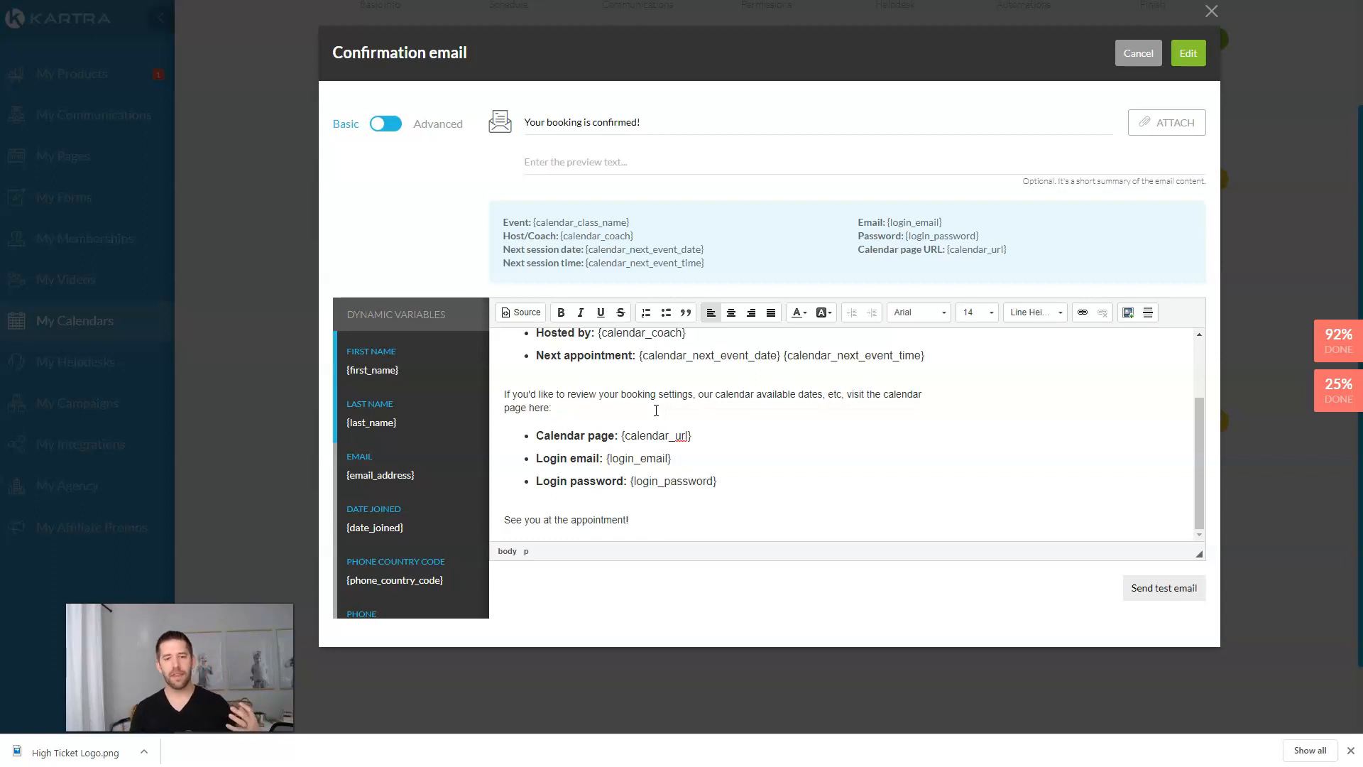
left_click(656, 410)
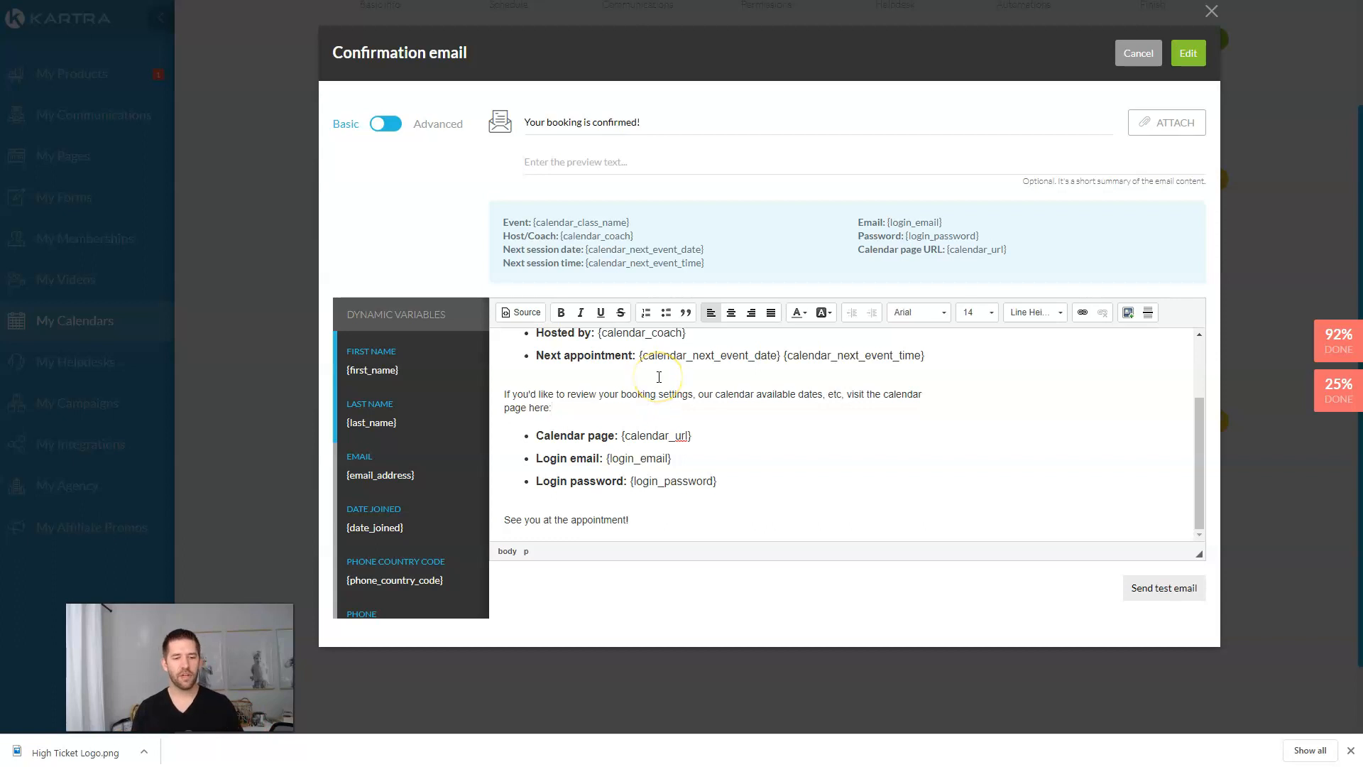
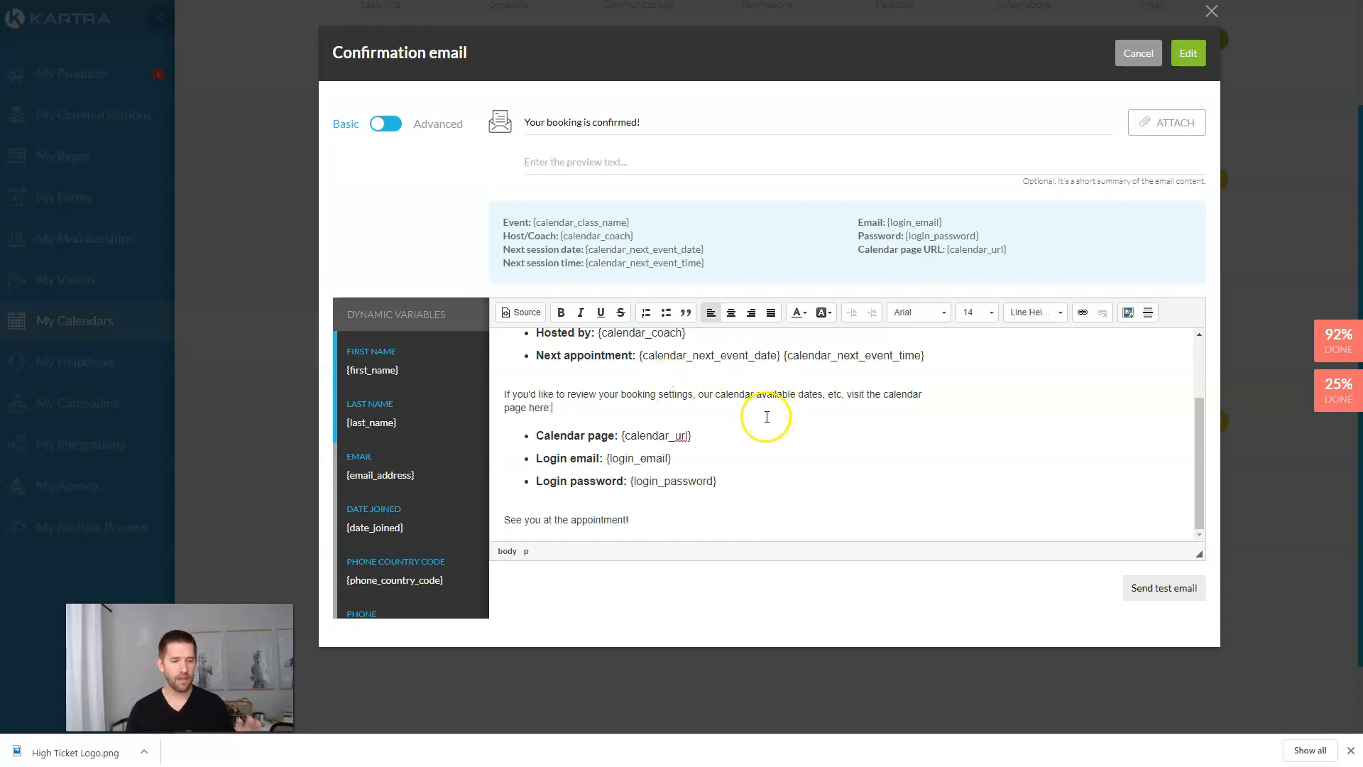
Step: Accept the 'Your booking is confirmed!' email and save the booking confirmation message as on
scroll(999, 391, "up", 1)
scroll(999, 387, "up", 3)
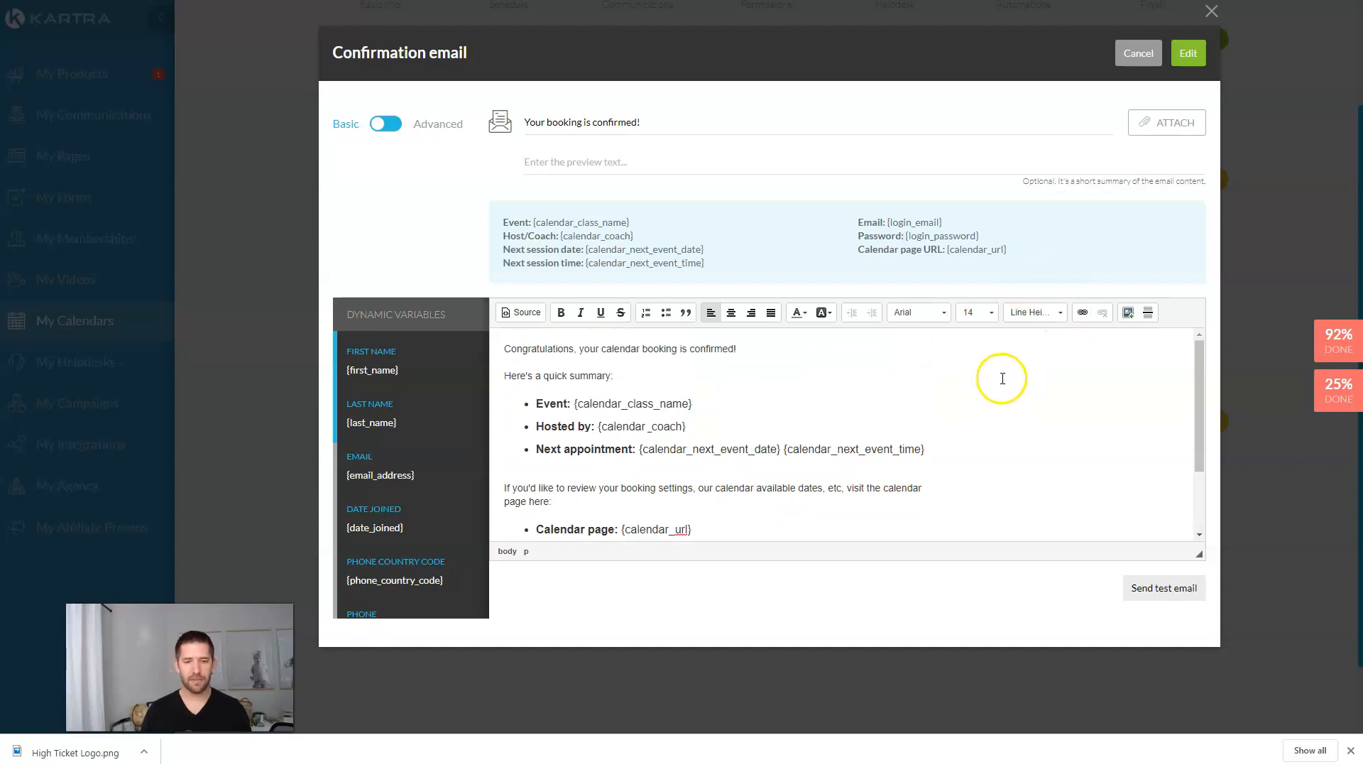
left_click(1195, 53)
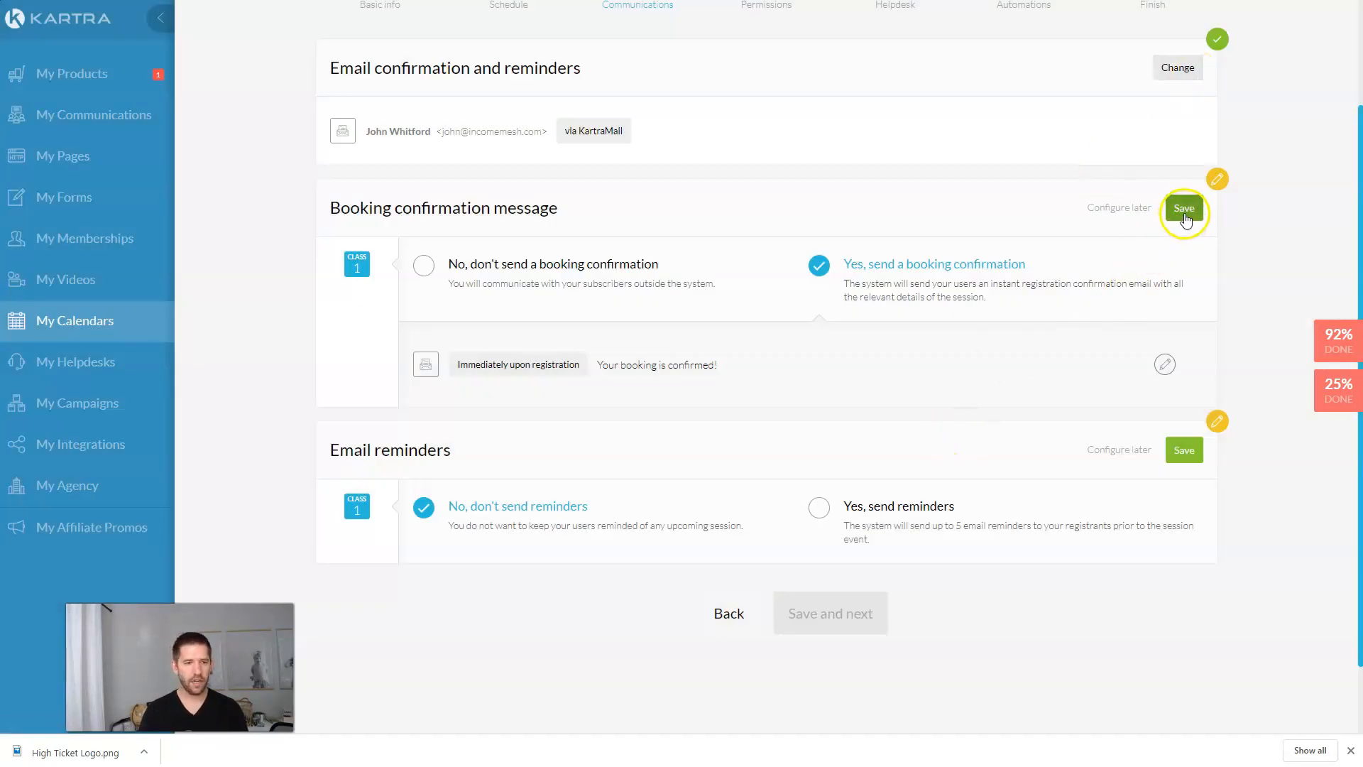
left_click(1184, 208)
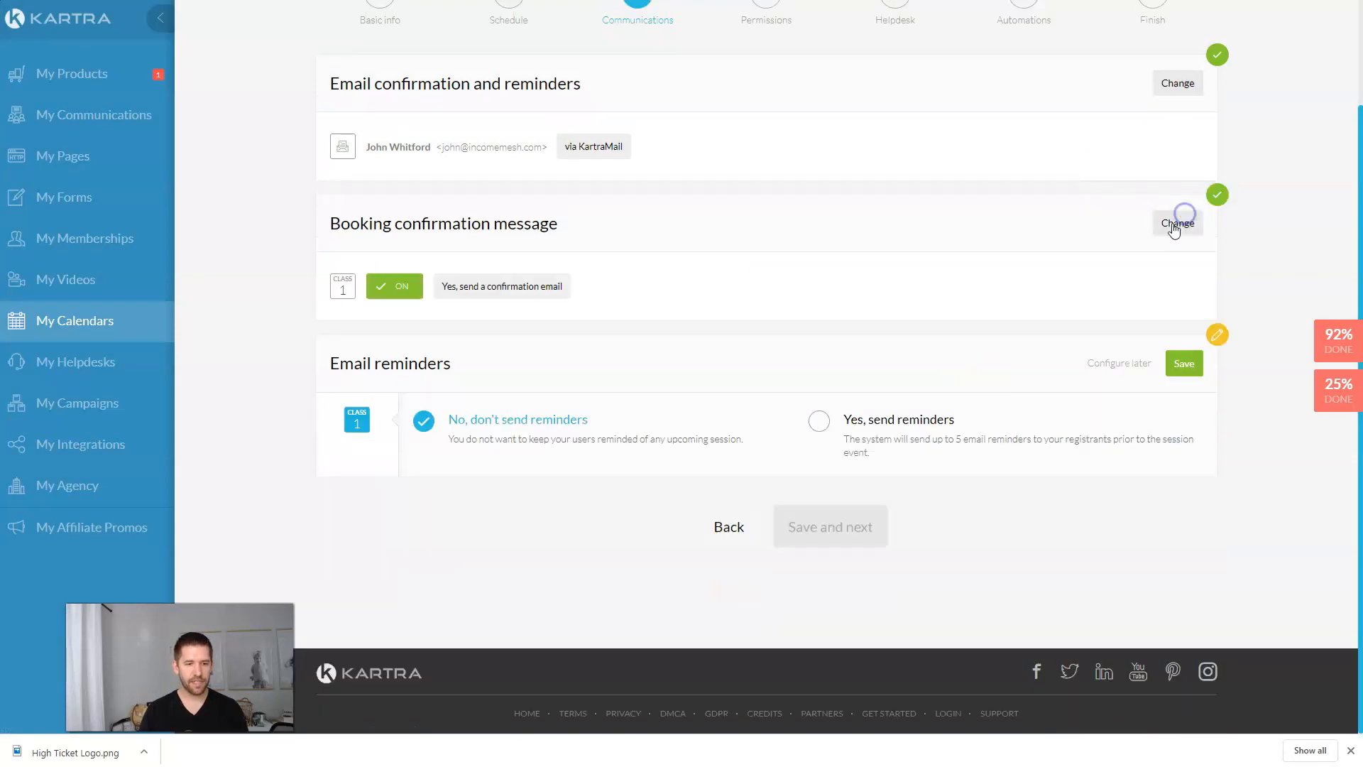
Step: Turn on email reminders and add one titled 'Your meeting is coming up in 1 hour!'
left_click(822, 413)
left_click(734, 509)
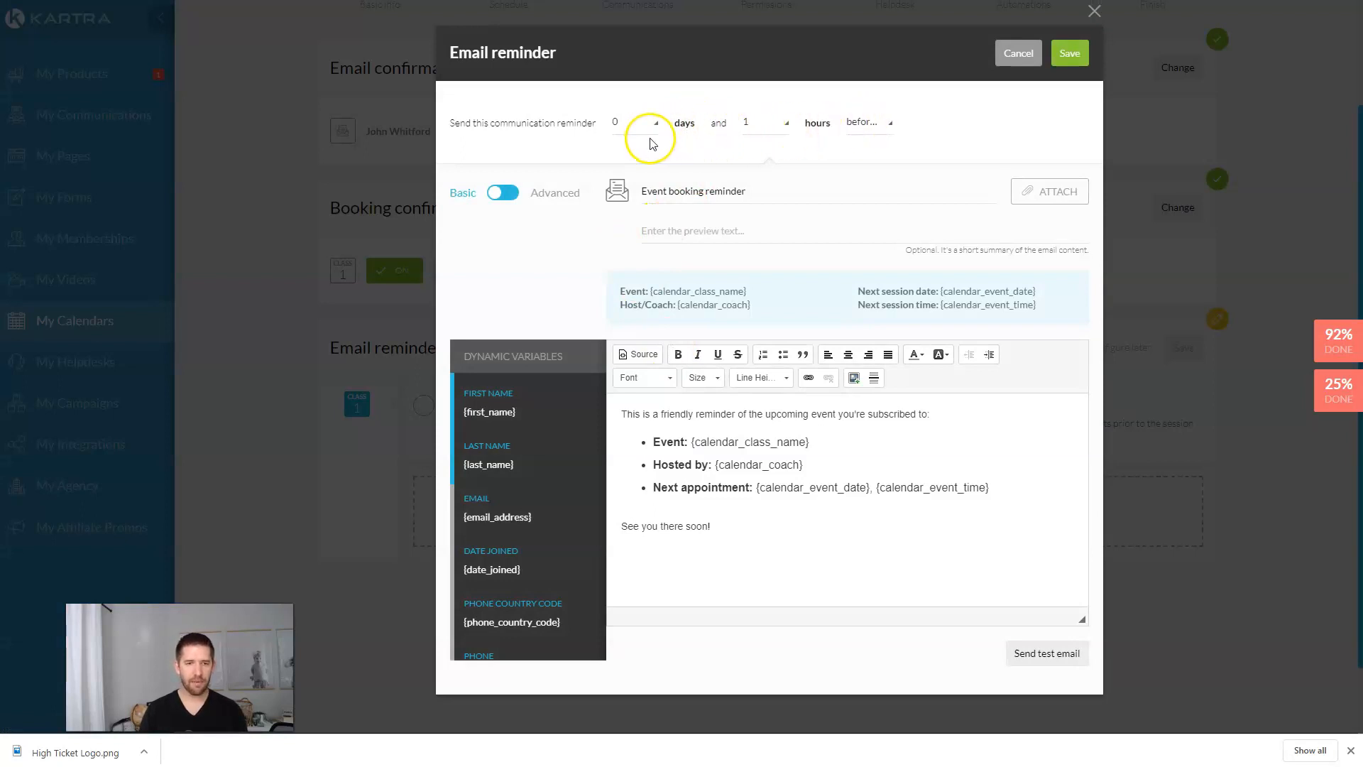
left_click_drag(757, 188, 558, 200)
type("Yo")
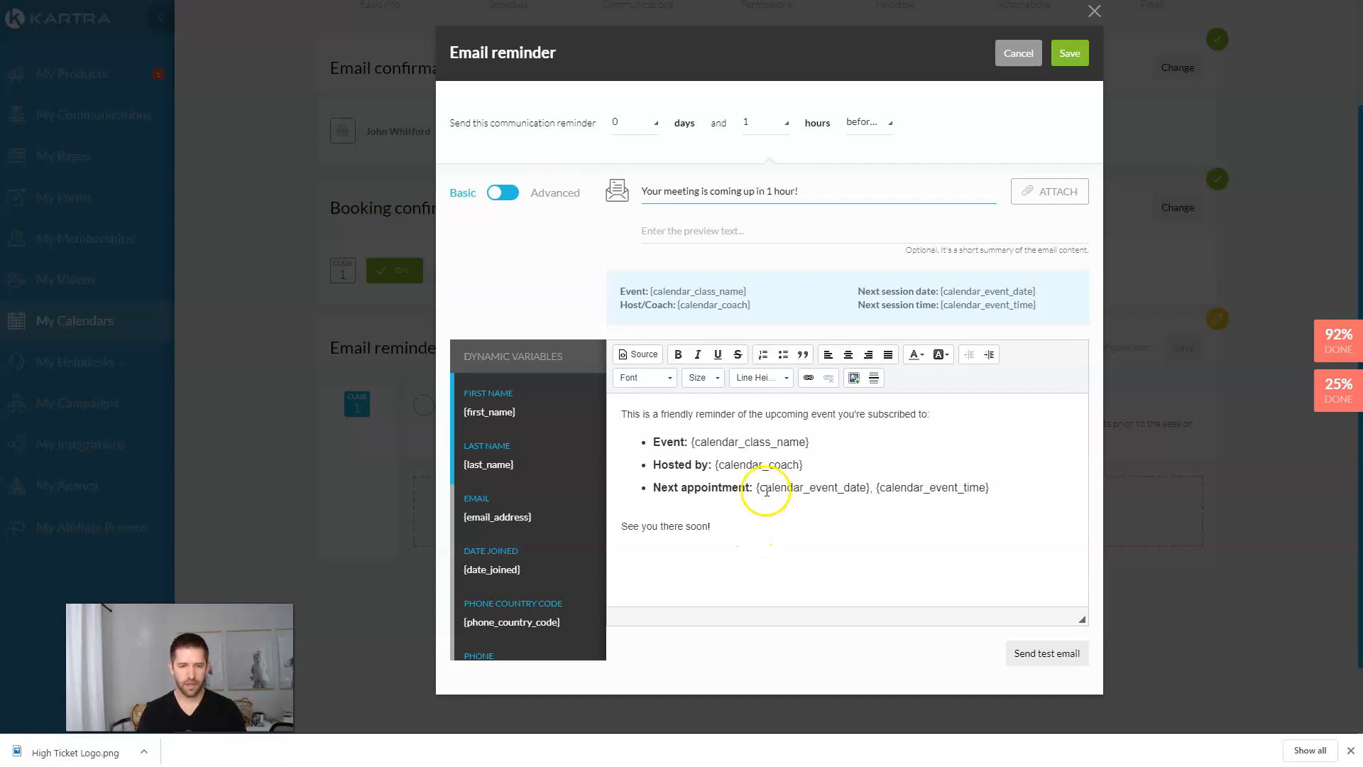
left_click(767, 516)
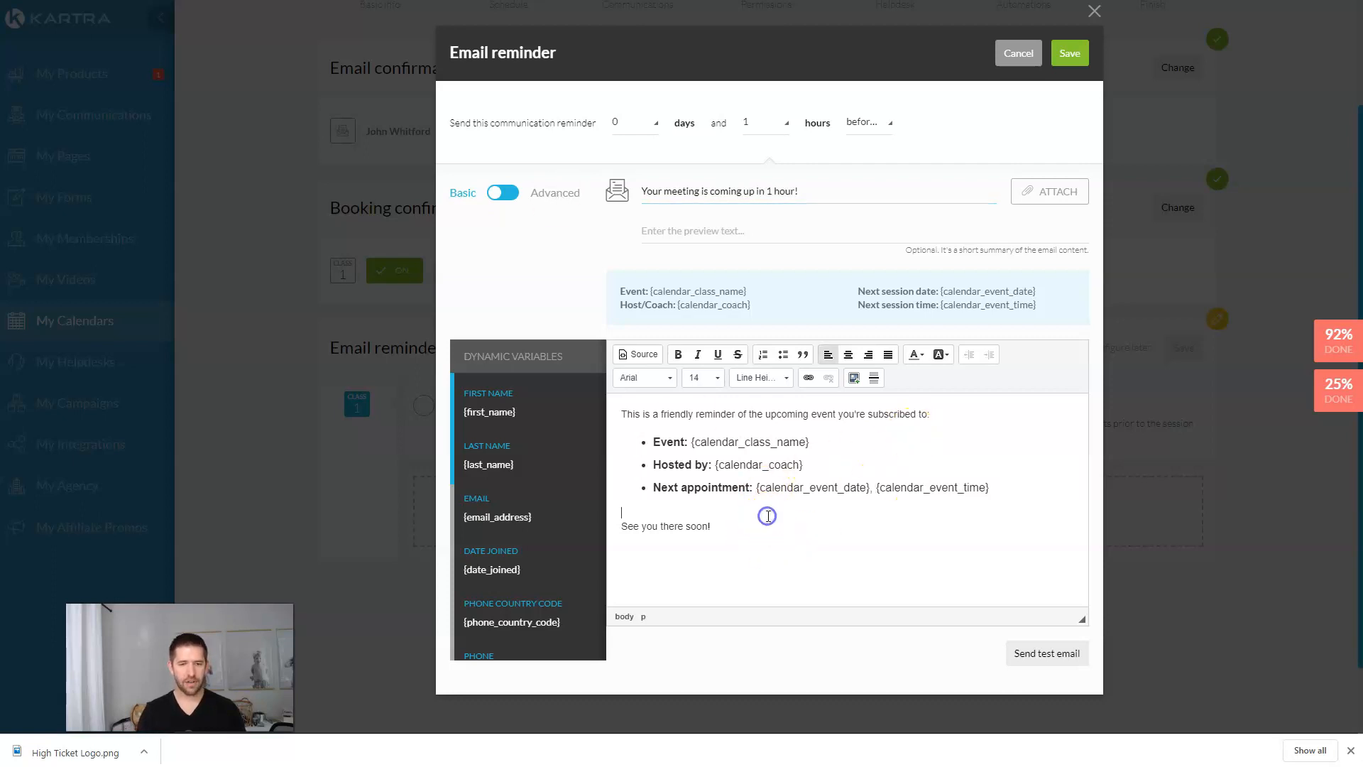
left_click(1084, 64)
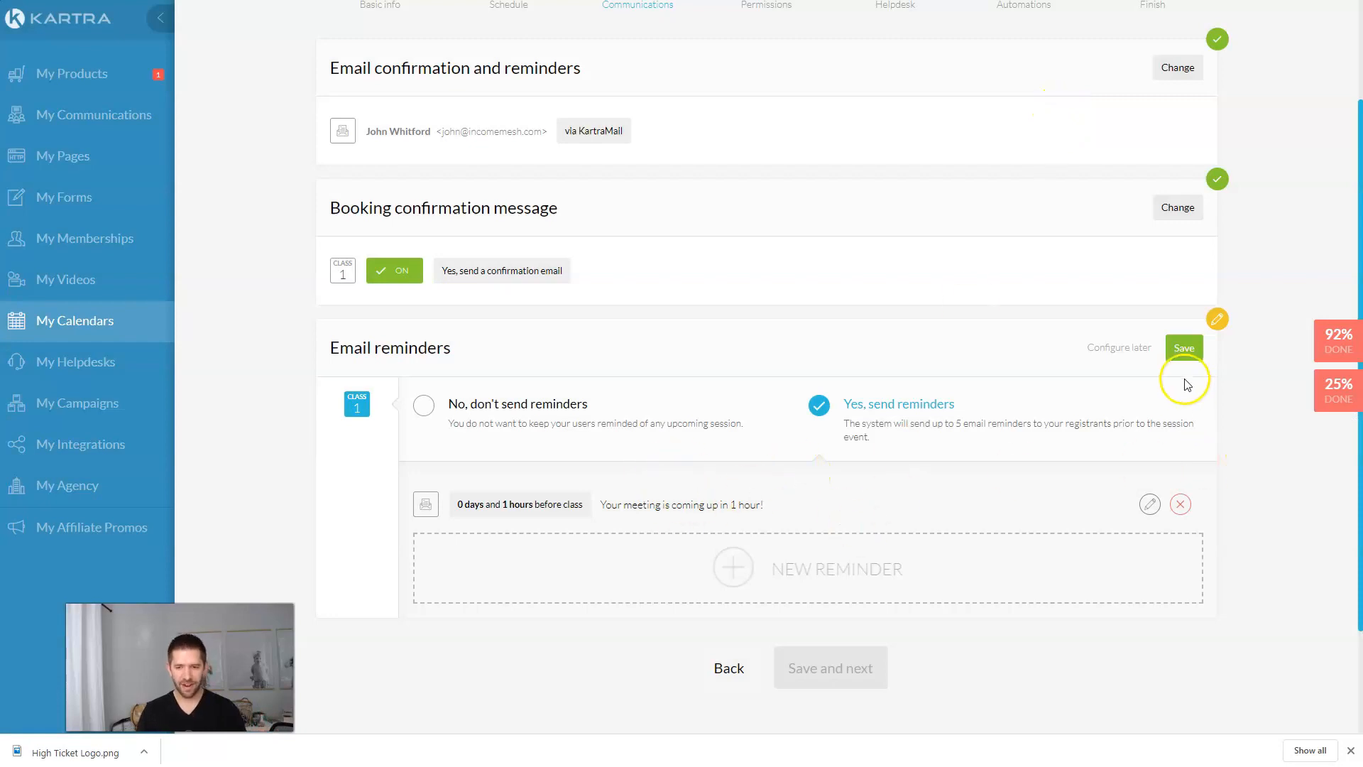
left_click(1183, 347)
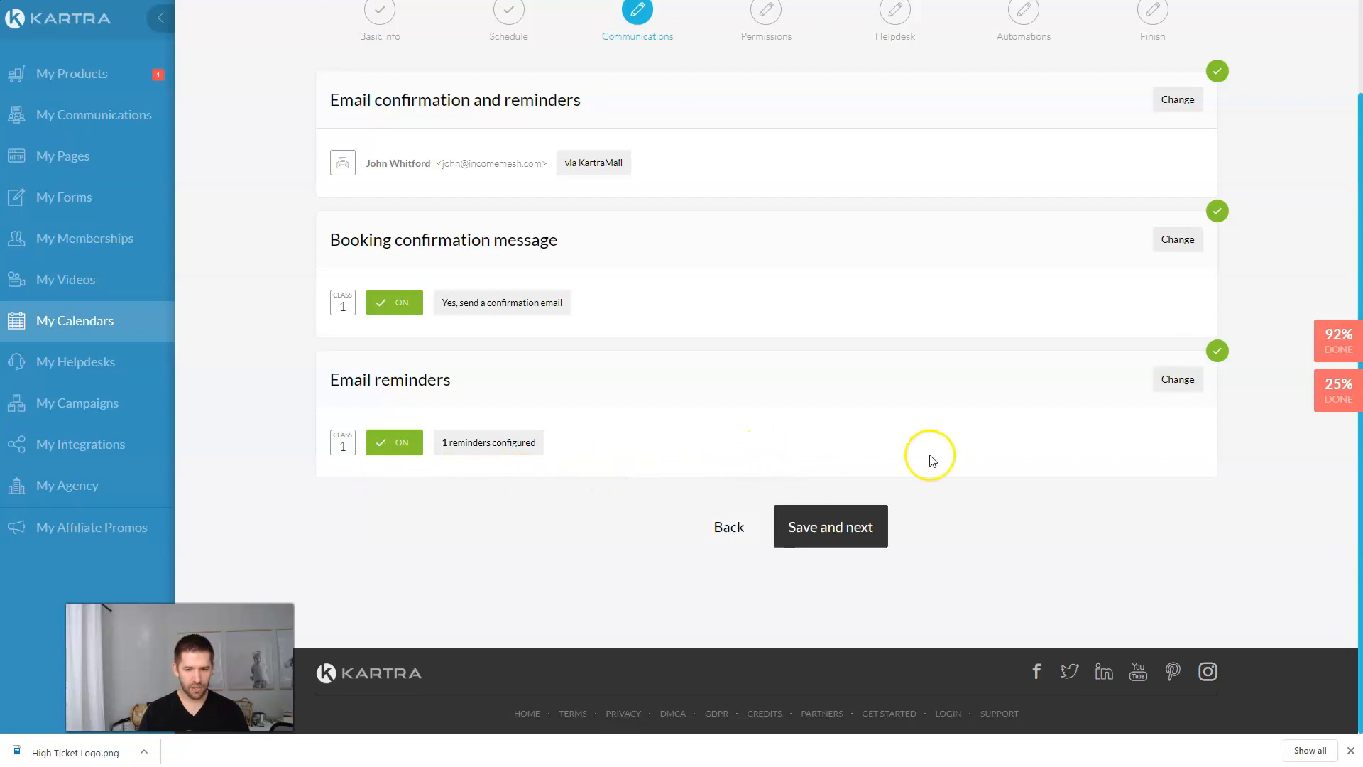
Step: Add a second email reminder timed 1 day and 0 hours before the session
left_click(1178, 378)
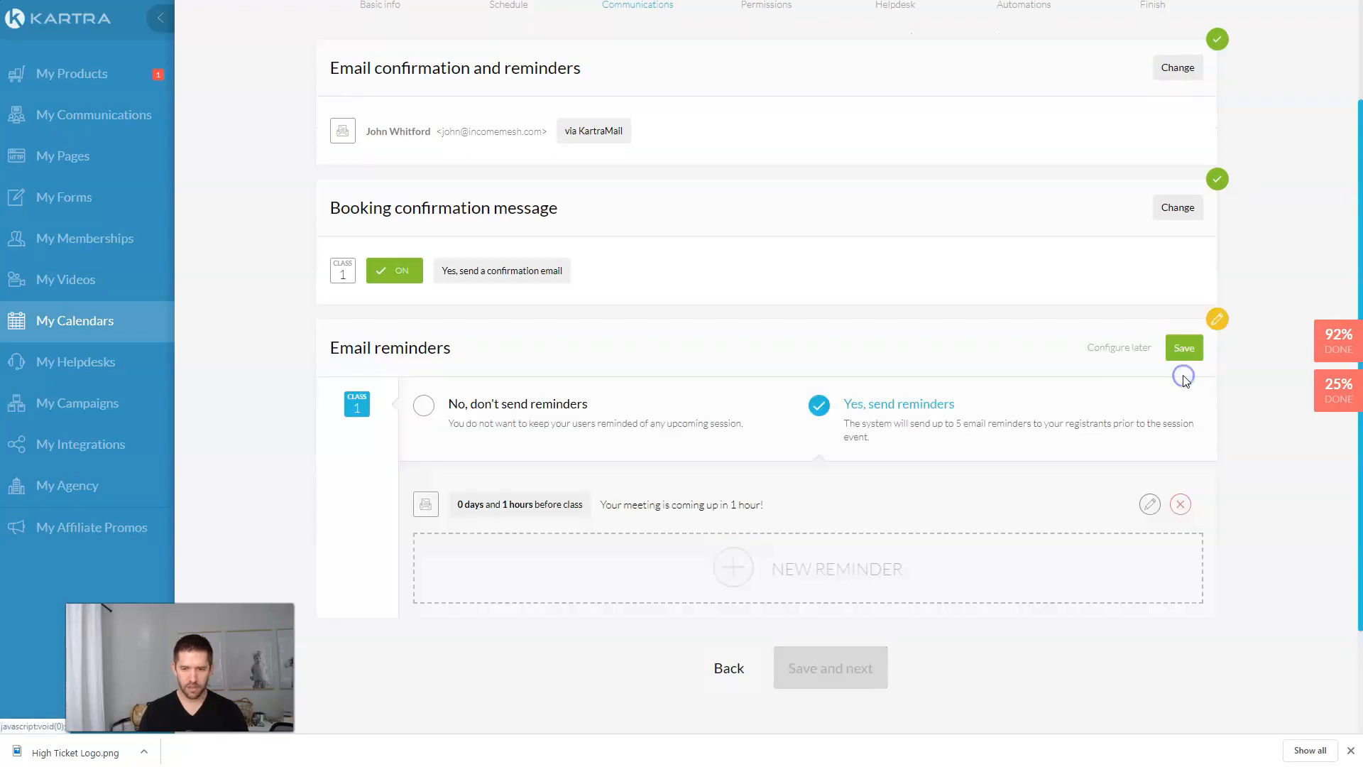
left_click(745, 568)
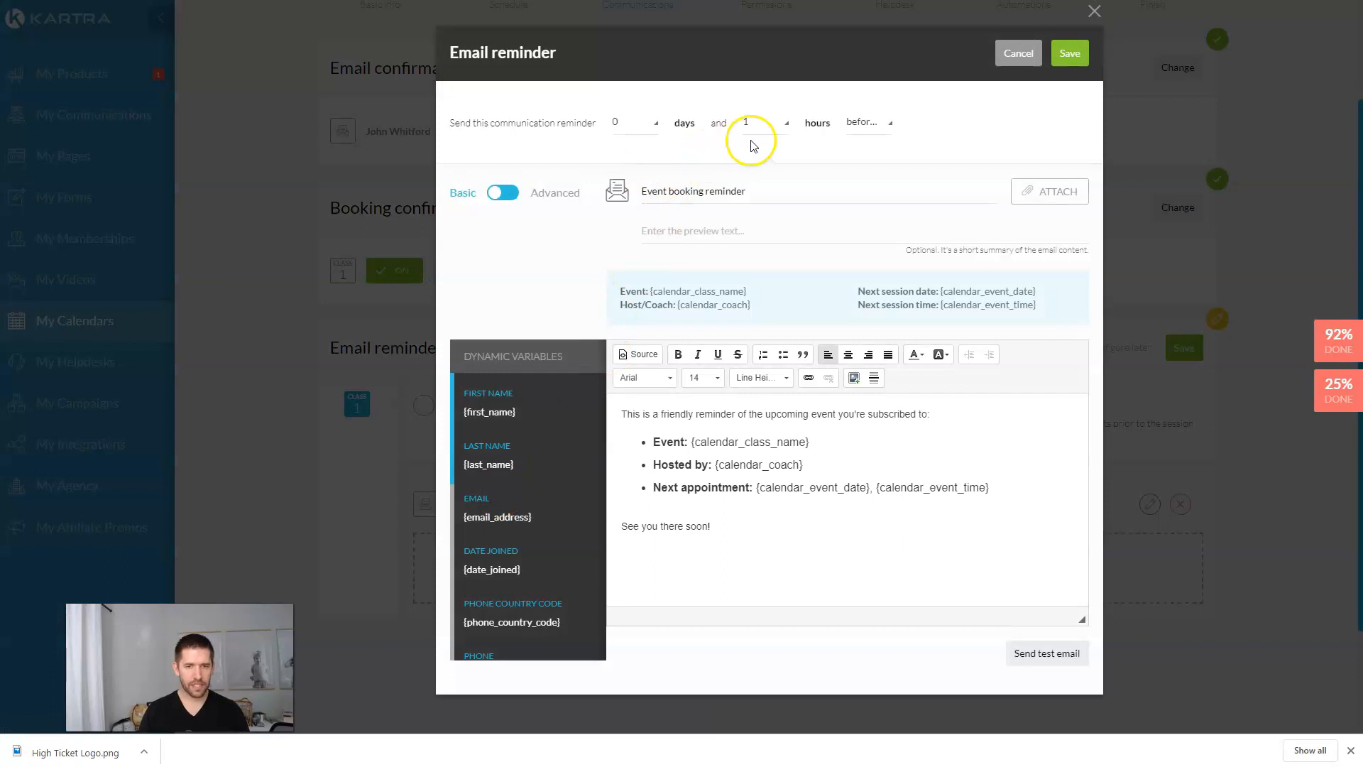
left_click(638, 128)
left_click(637, 160)
left_click(765, 124)
left_click(760, 146)
Step: Title it 'Your Strategy session is coming up tomorrow!' and save the reminders section
triple_click(702, 180)
type("Y")
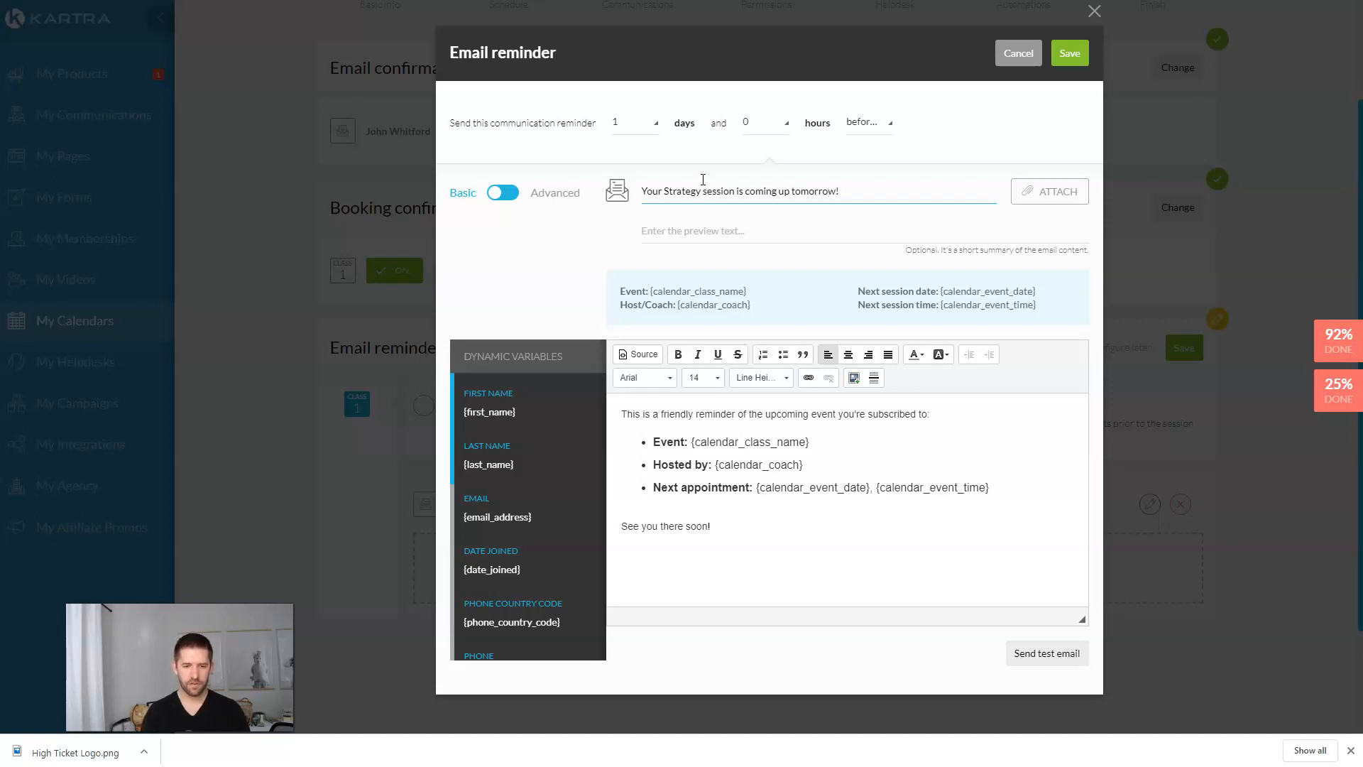
left_click(903, 412)
left_click(1064, 64)
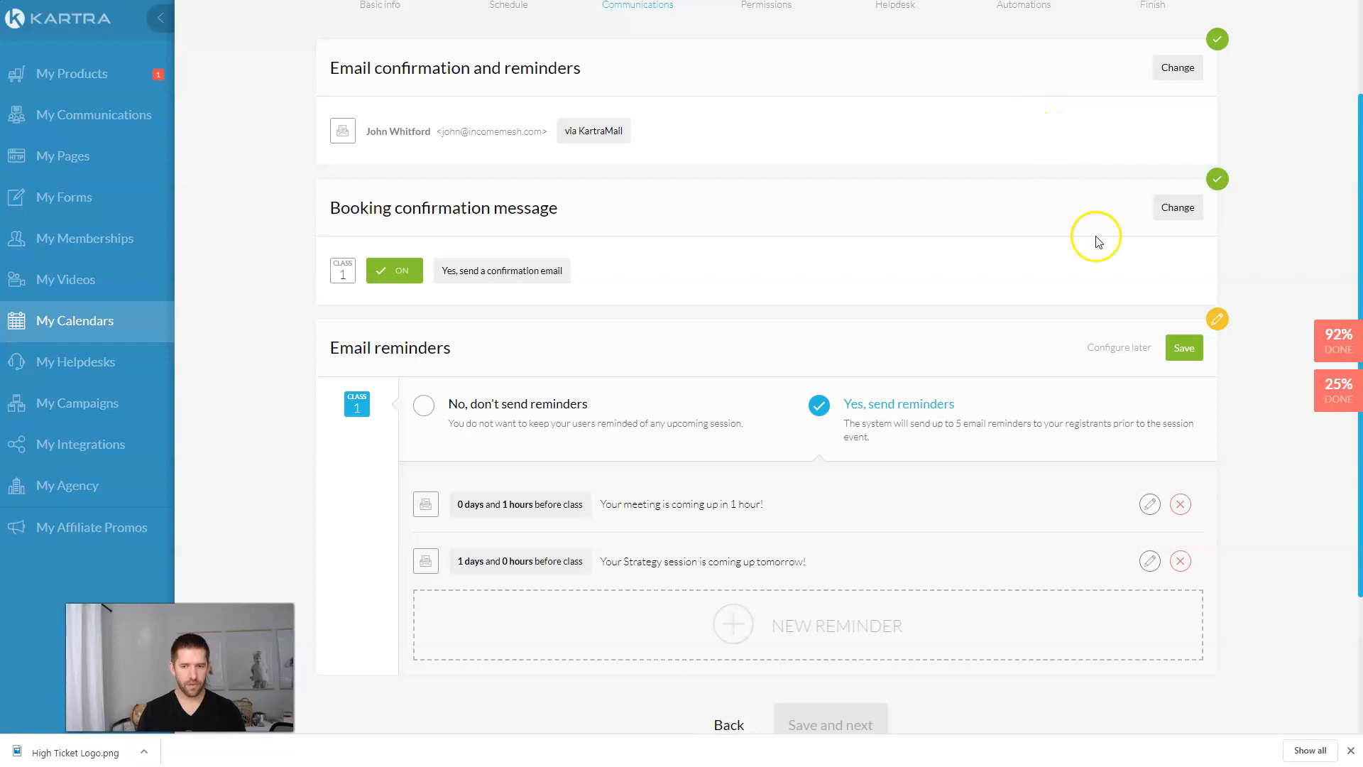
left_click(1187, 348)
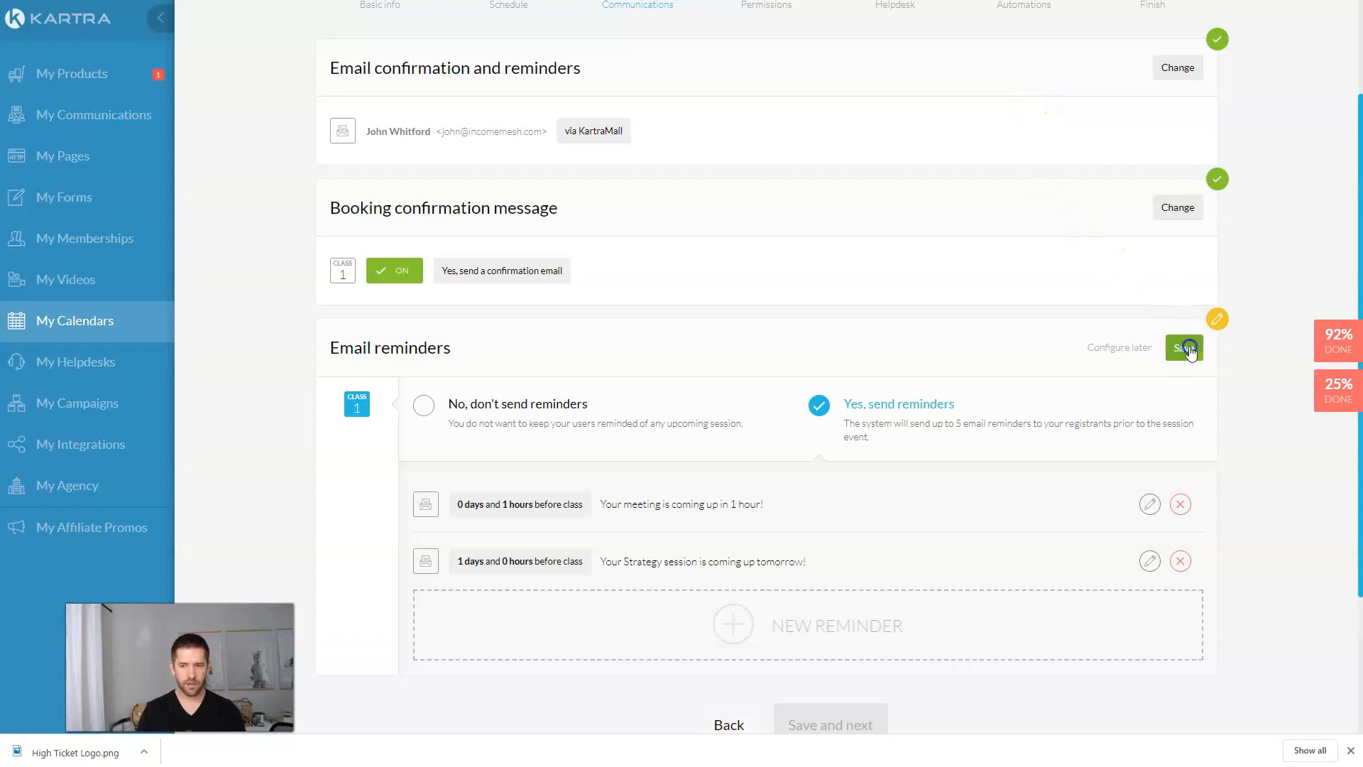
scroll(988, 500, "up", 1)
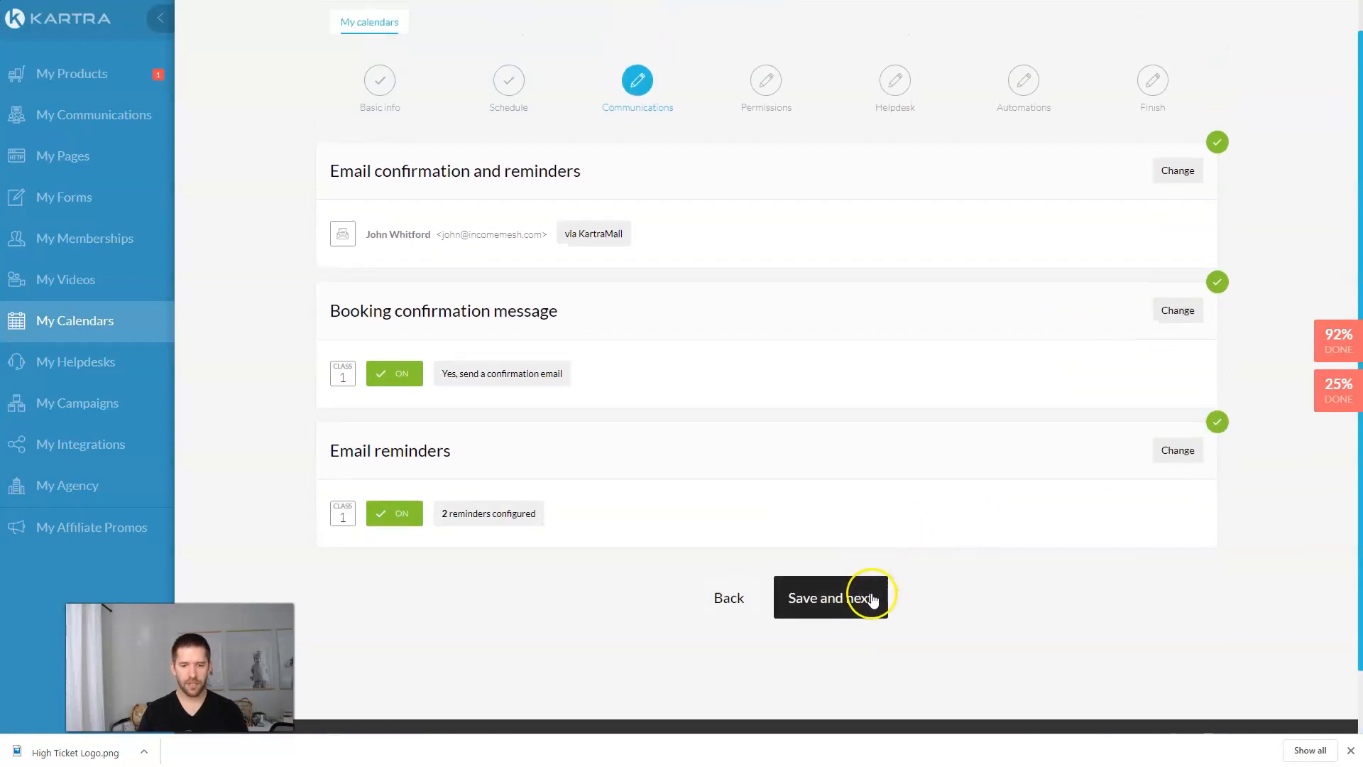
Step: Leave session cancellation and manual approval off, save both, and advance through Helpdesk to Automations
left_click(872, 600)
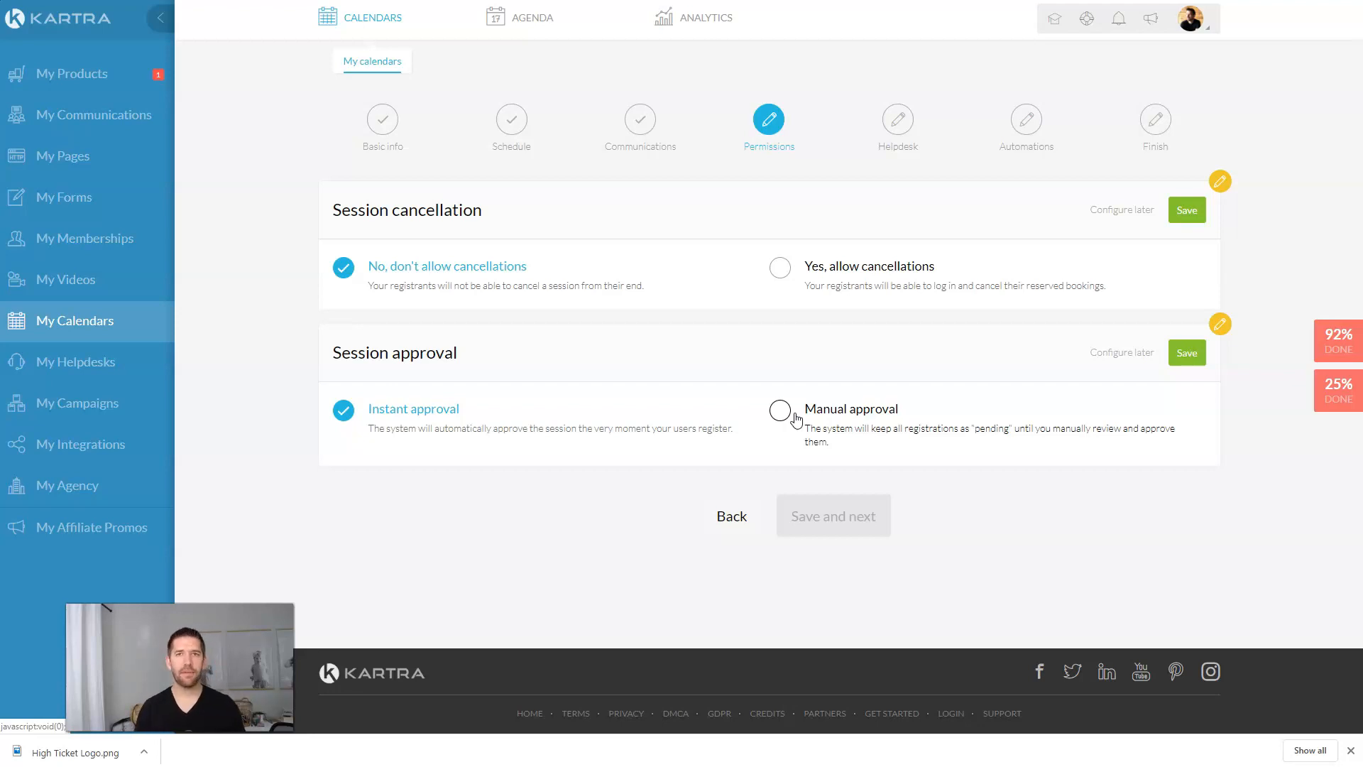
left_click(342, 417)
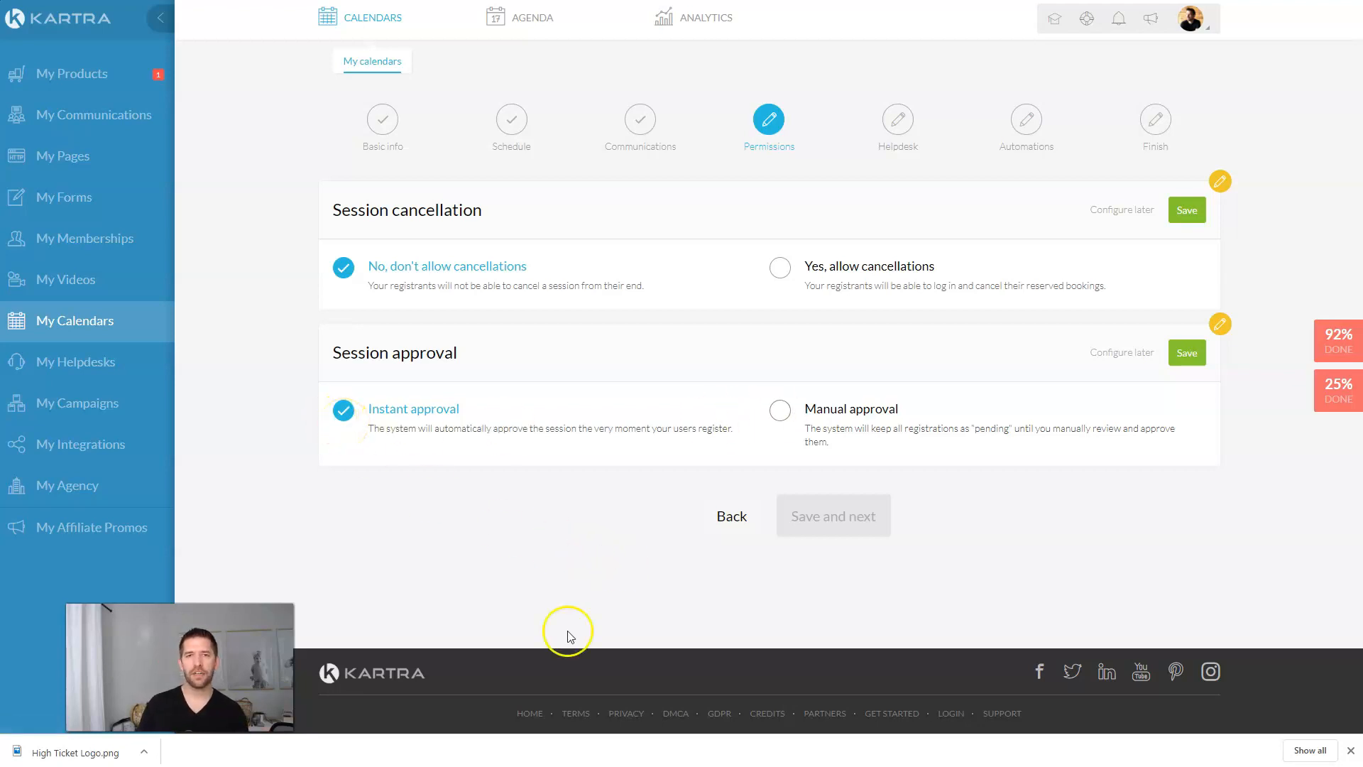
left_click(783, 413)
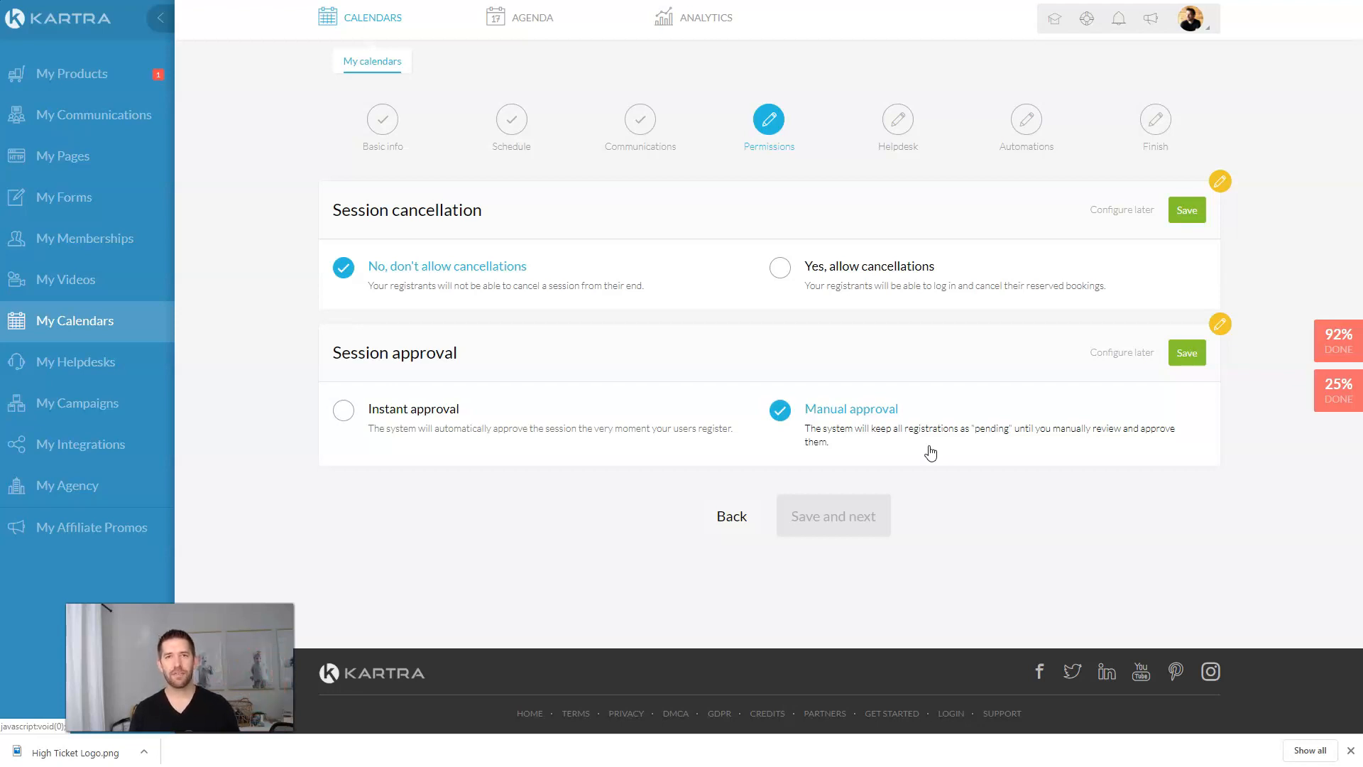
left_click(1192, 365)
left_click(1185, 211)
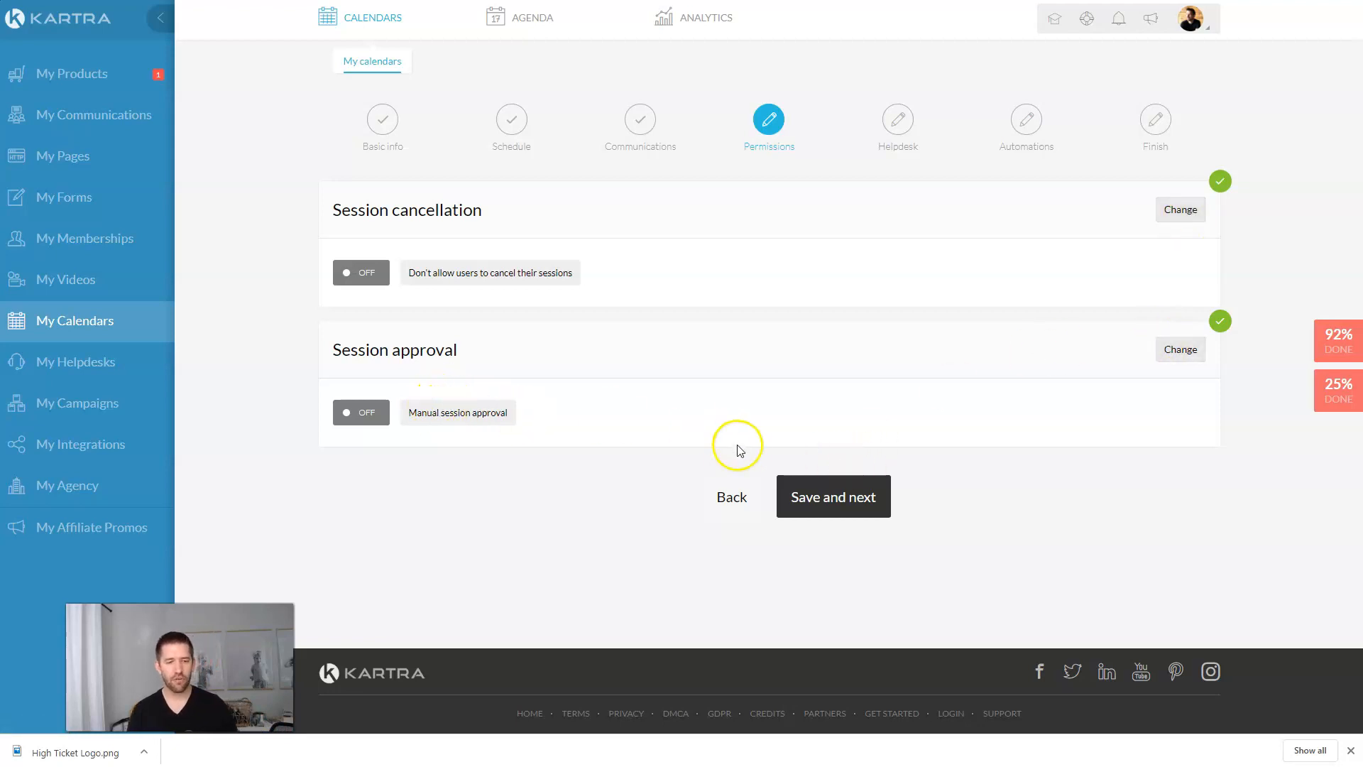
left_click(843, 507)
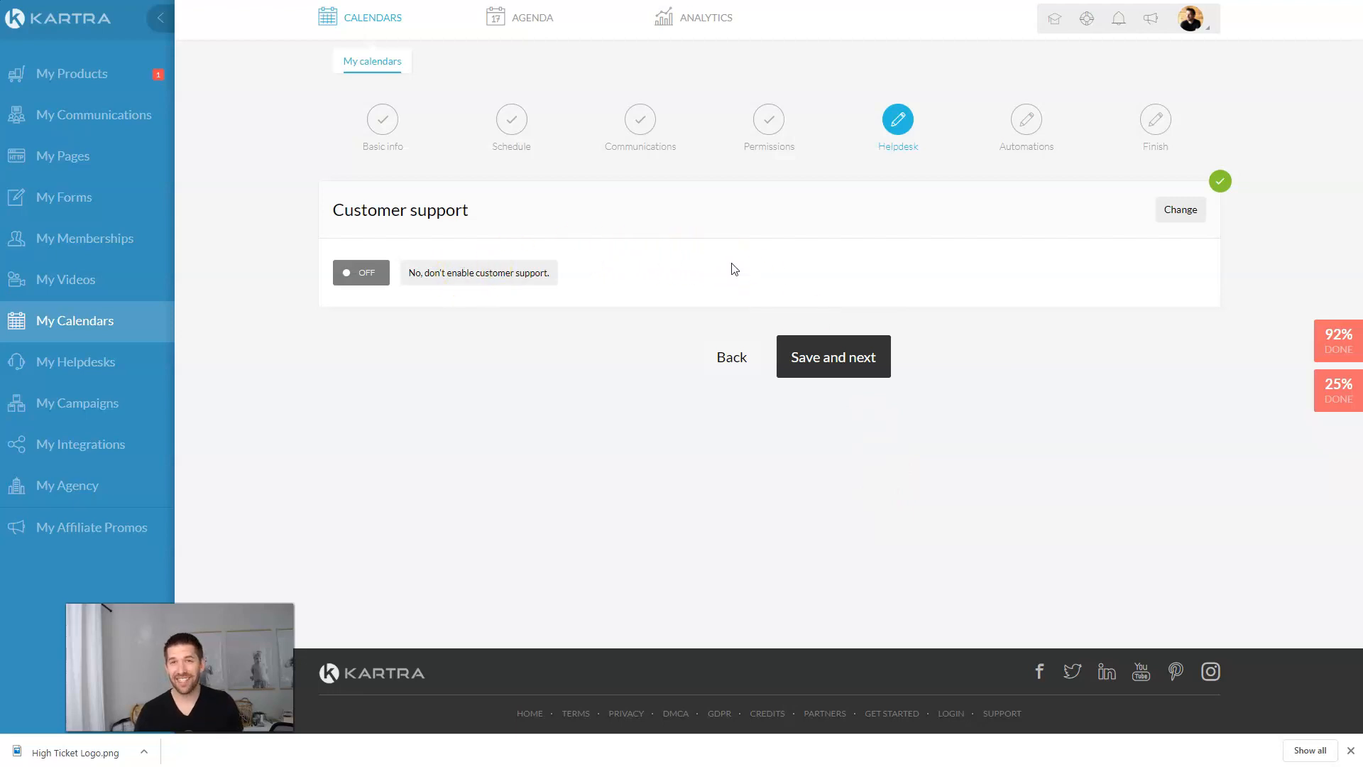
left_click(848, 366)
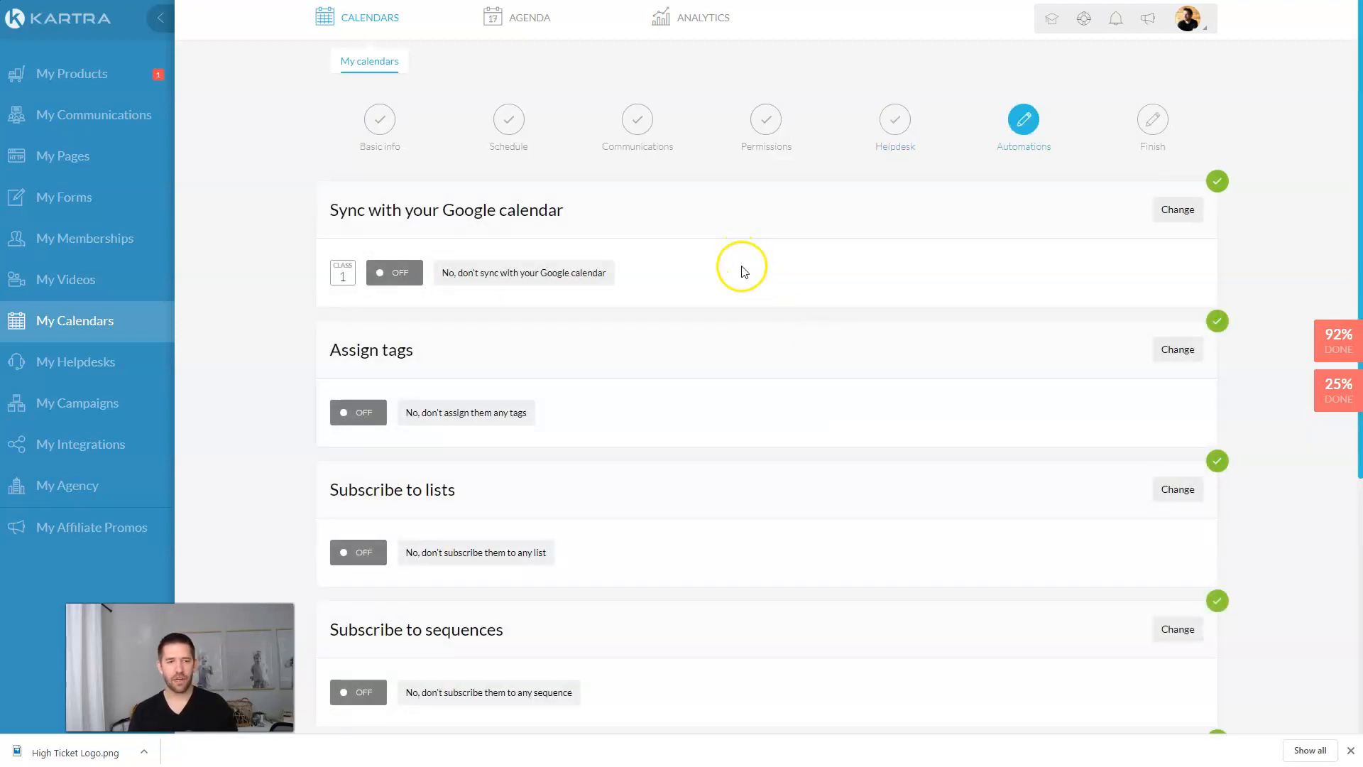
Step: Try syncing with the 1 Hour Consult Calendar, then set Google calendar sync back to No and save
left_click(1170, 212)
left_click(821, 312)
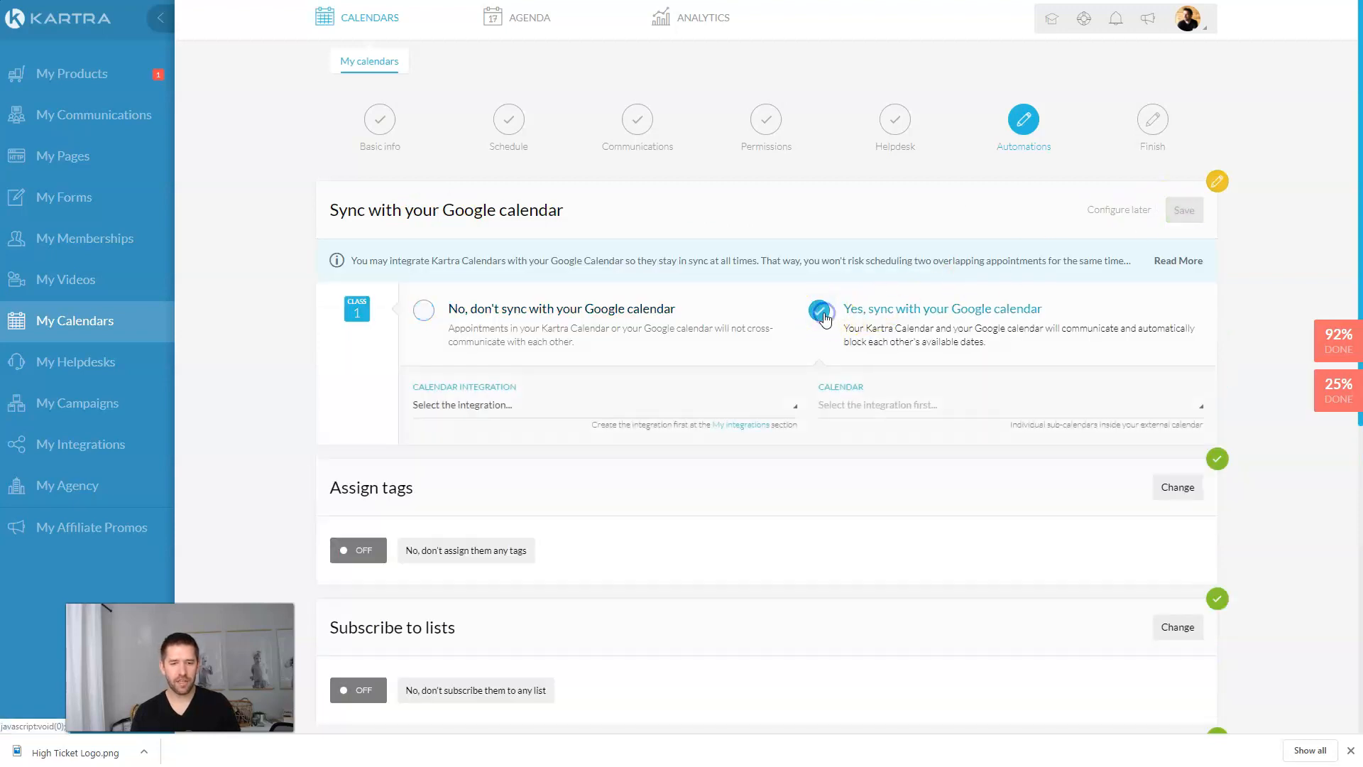
left_click(609, 404)
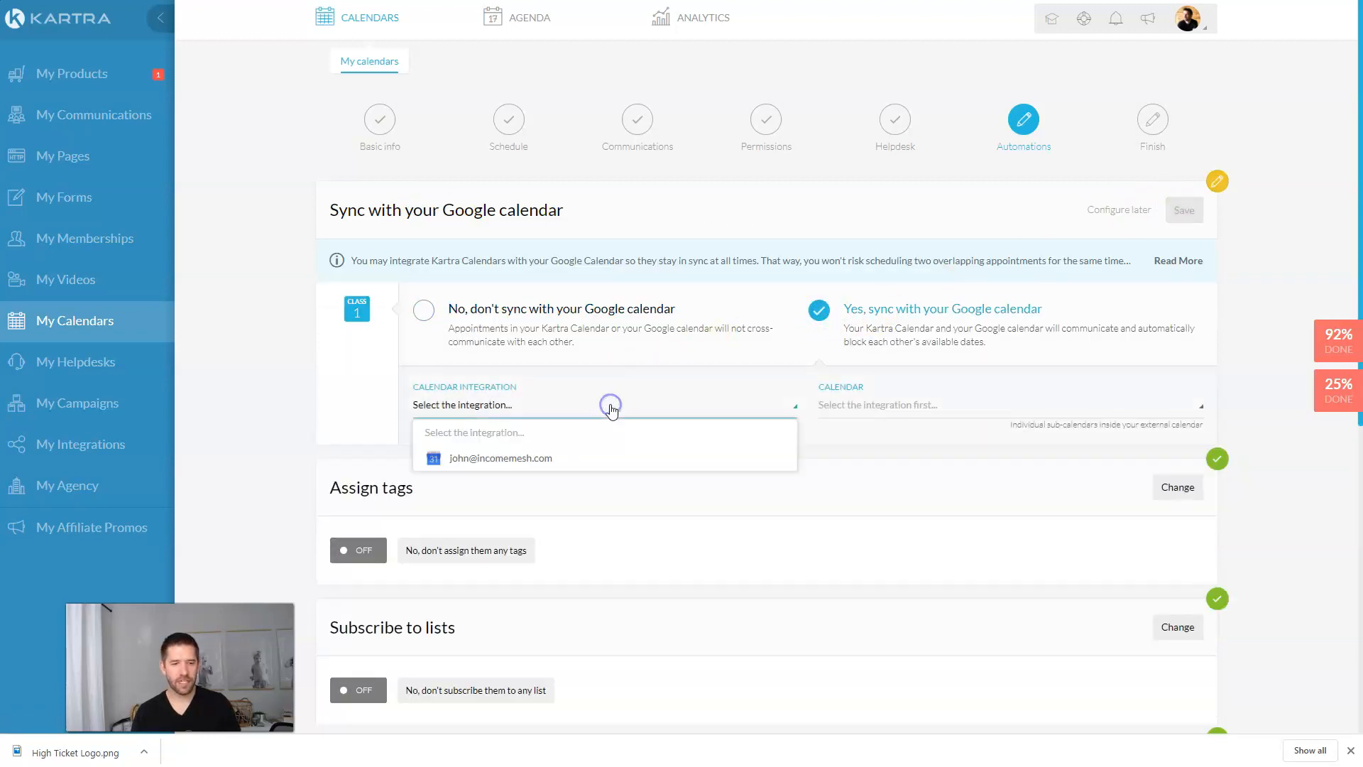
left_click(566, 460)
left_click(930, 405)
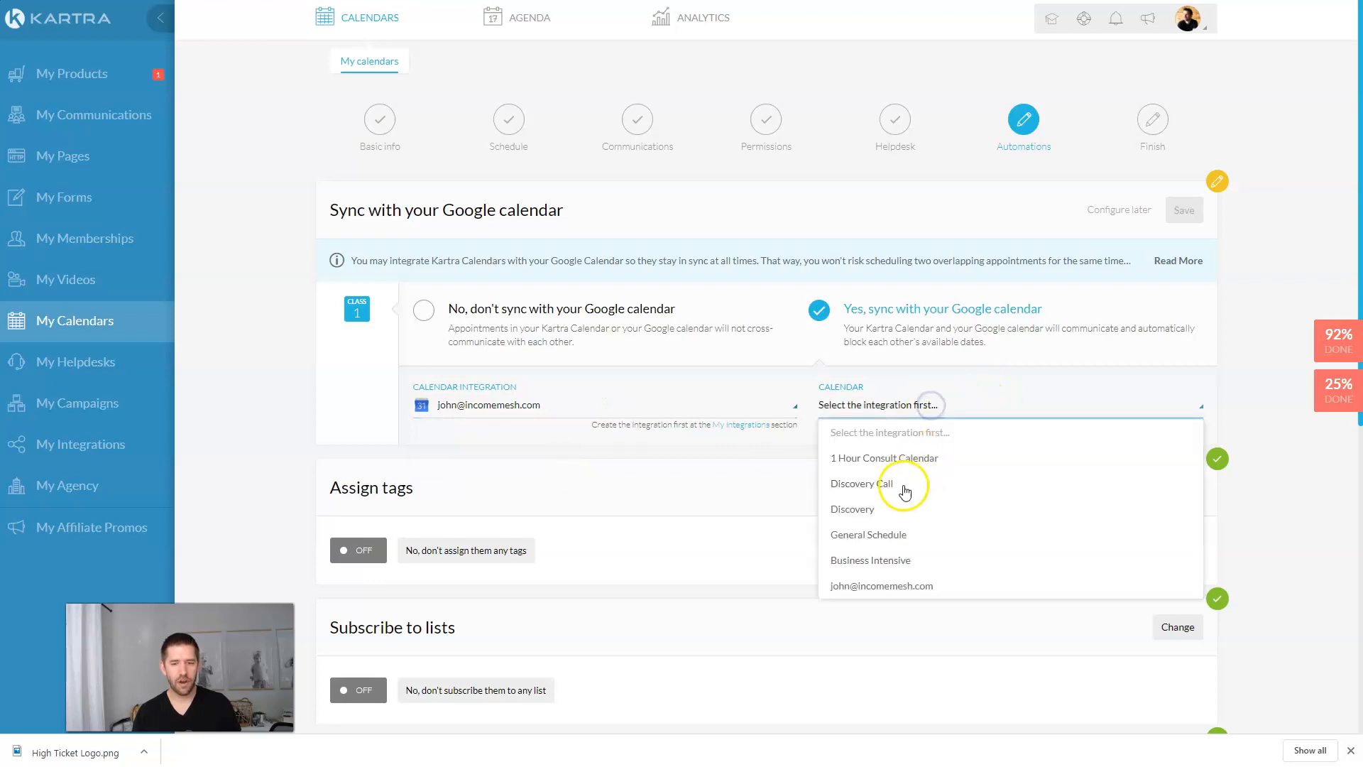
left_click(899, 458)
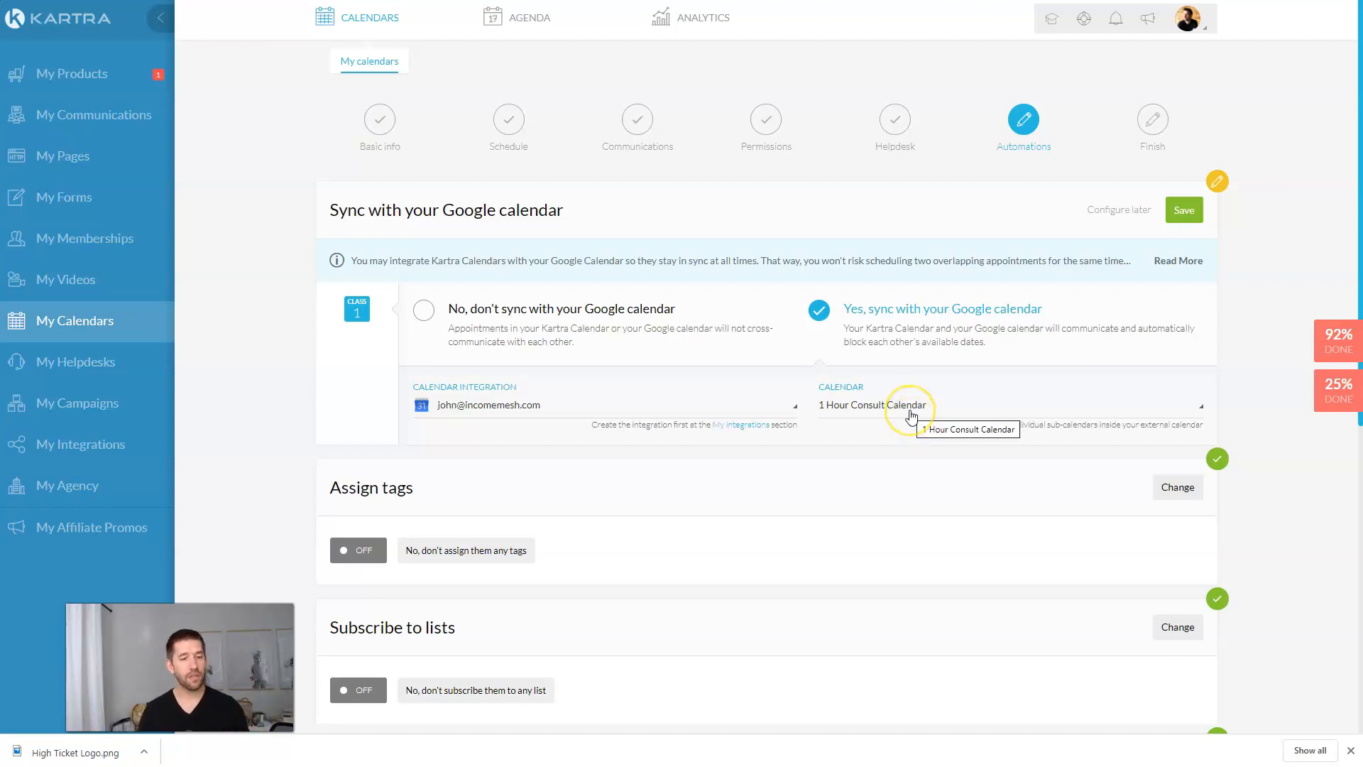
left_click(786, 405)
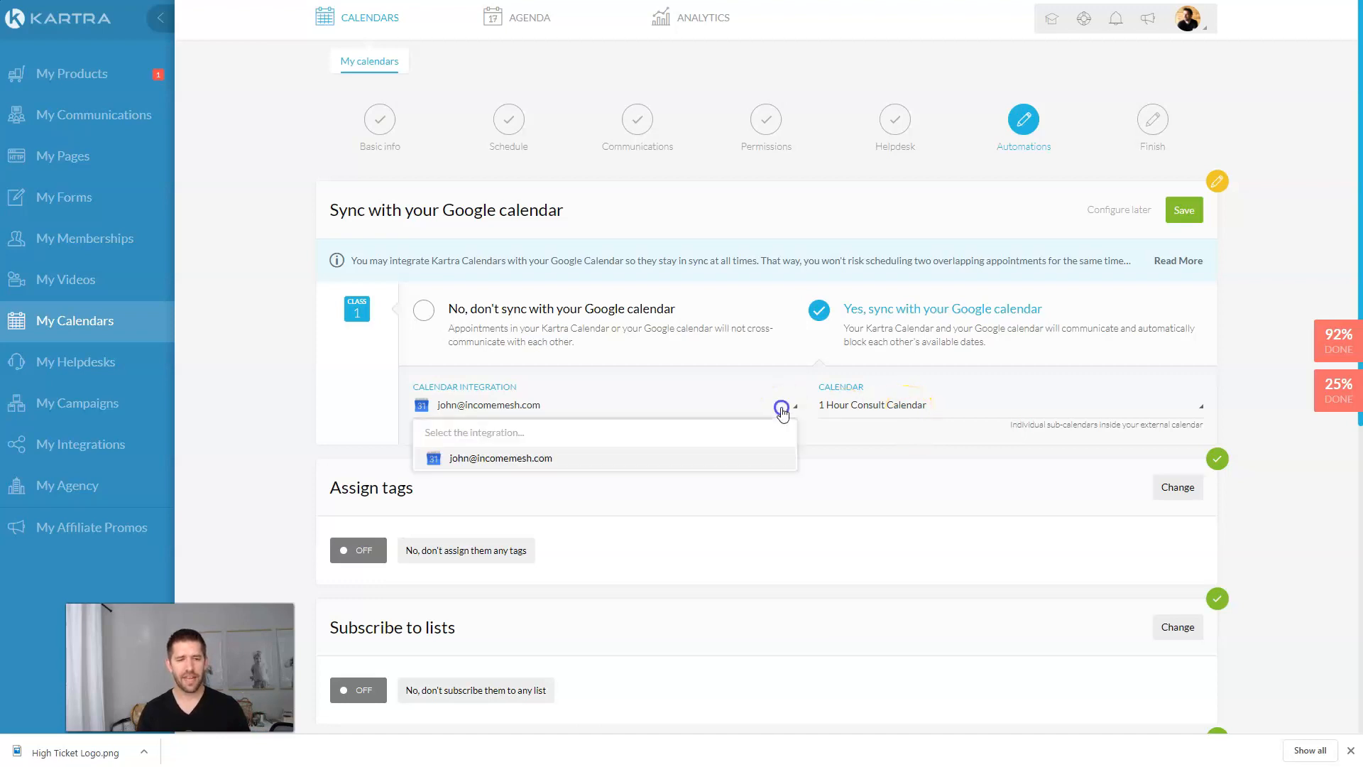
left_click(814, 459)
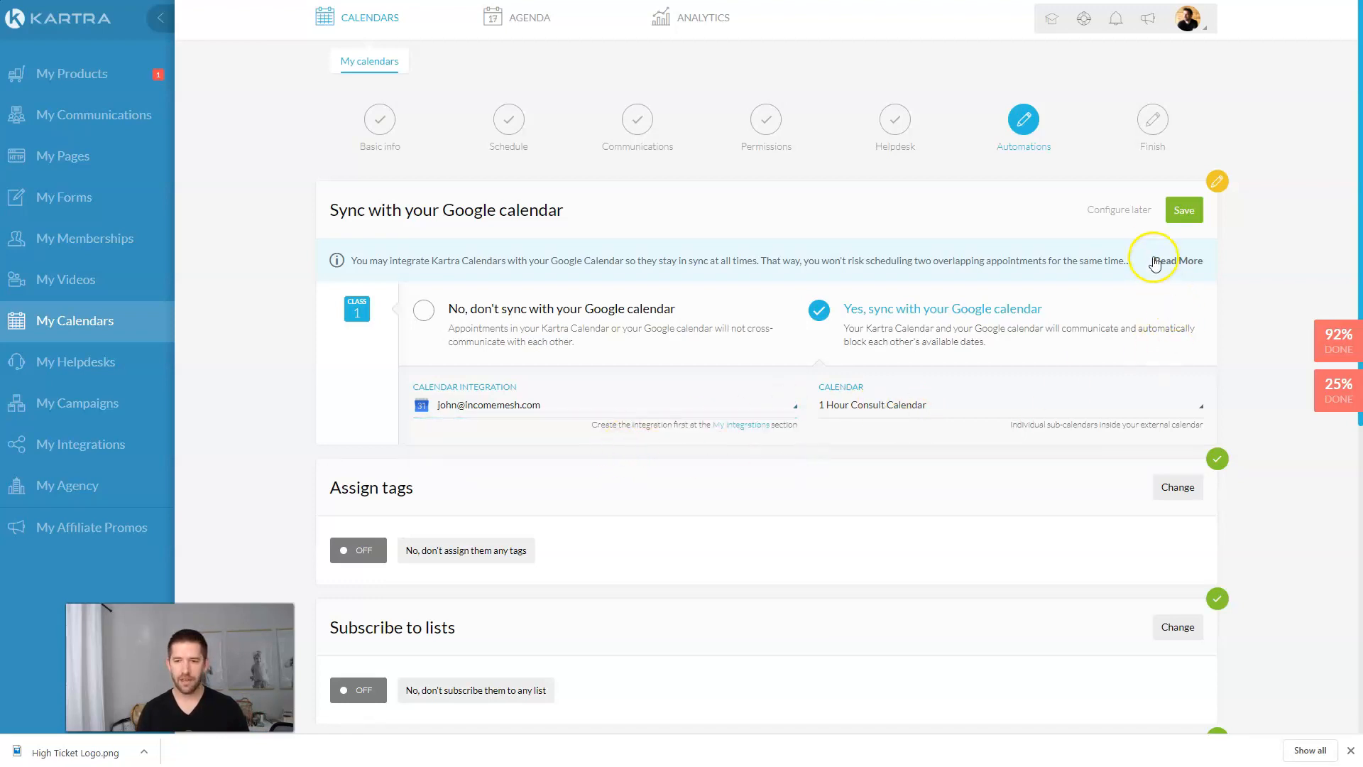
left_click(562, 308)
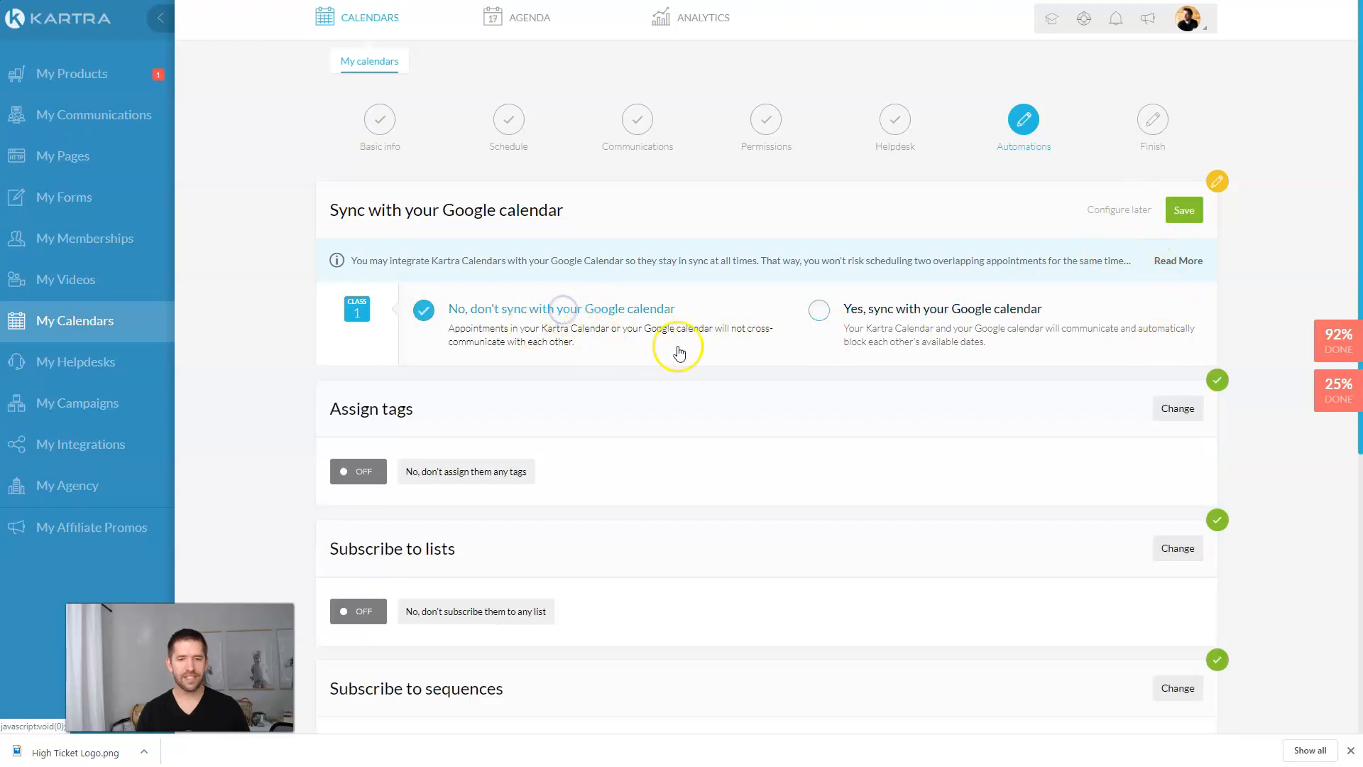
left_click(1183, 210)
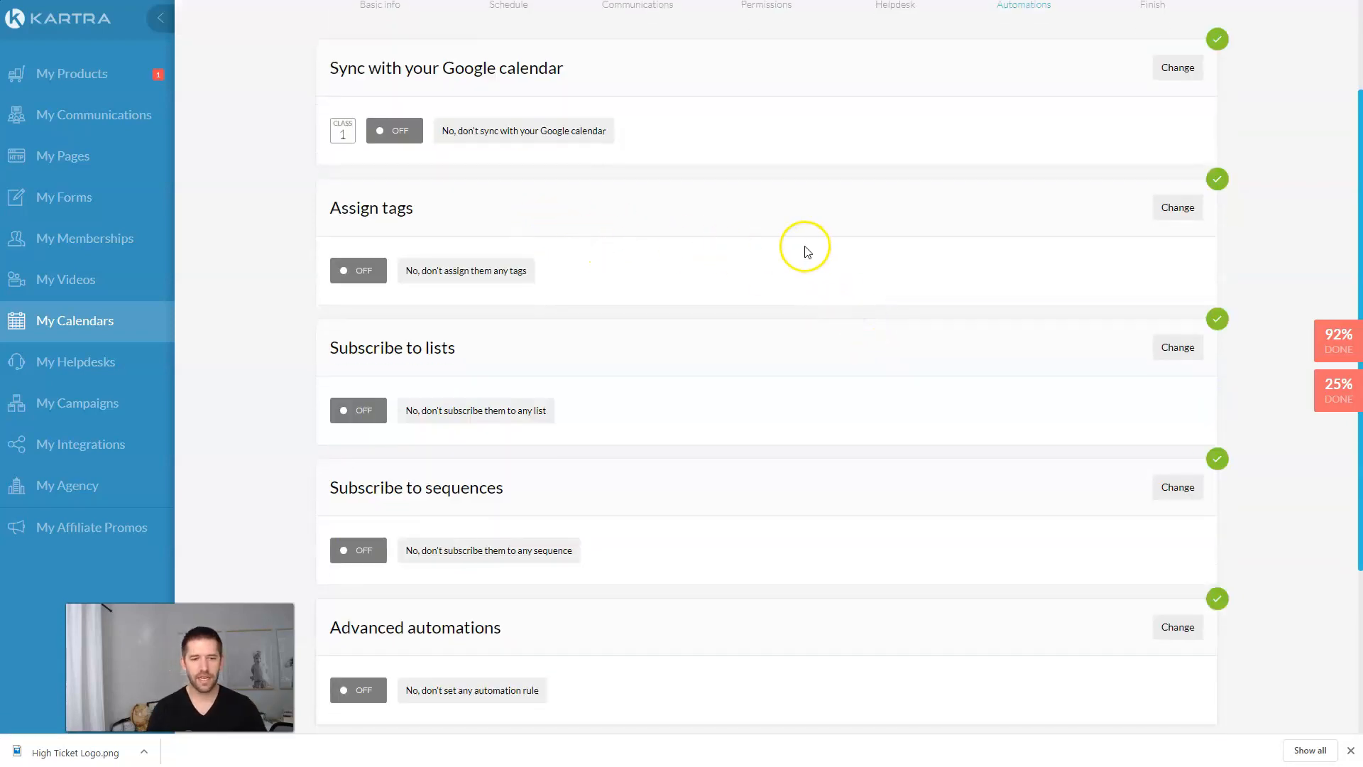
Step: Leave all automations off and finish creating the calendar
scroll(802, 245, "down", 1)
scroll(775, 229, "down", 3)
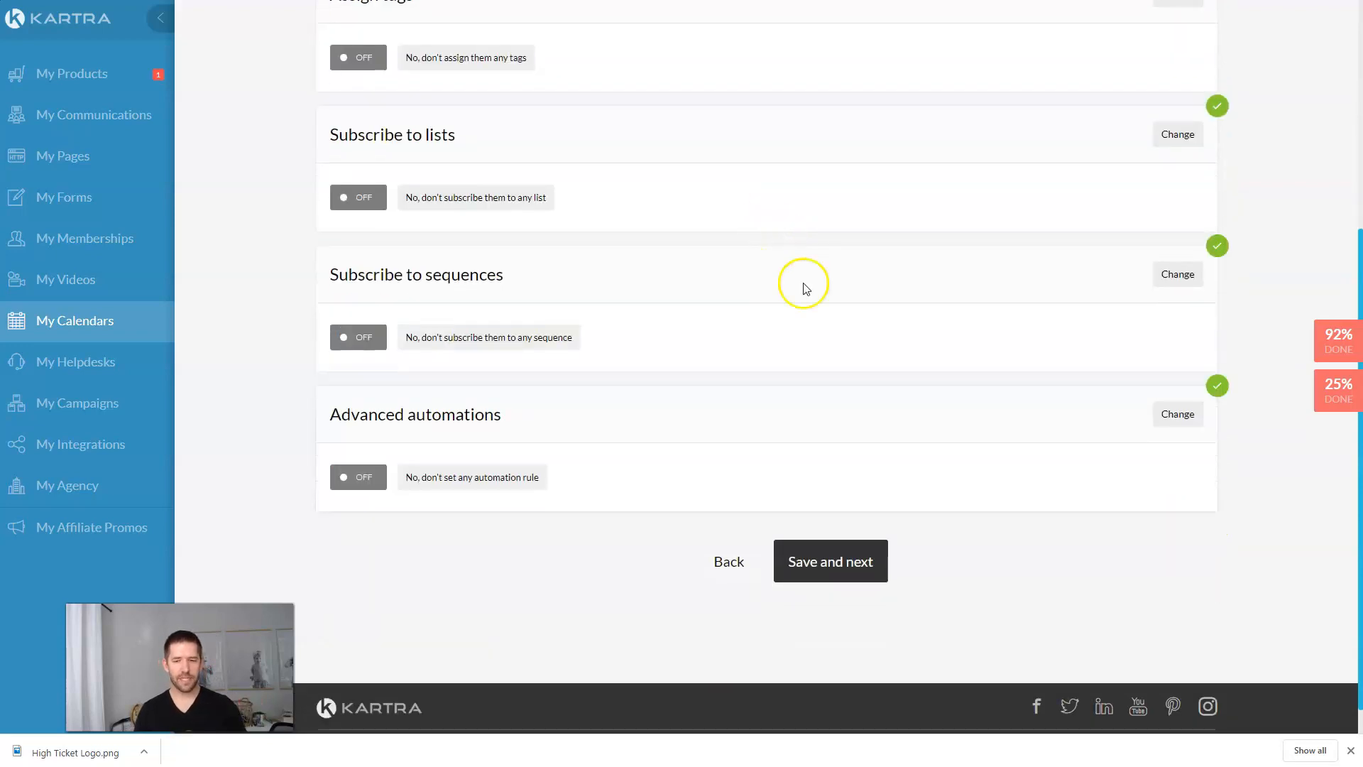
left_click(845, 557)
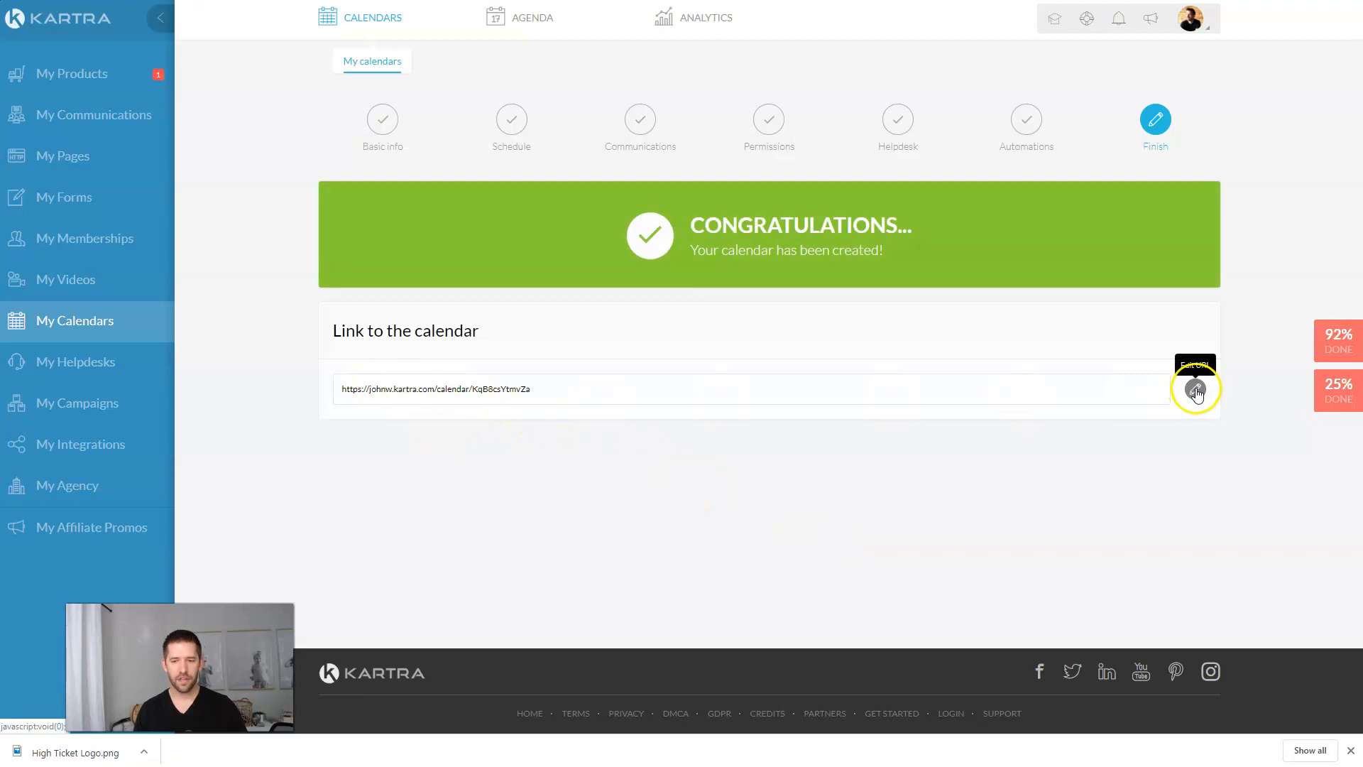
left_click(673, 434)
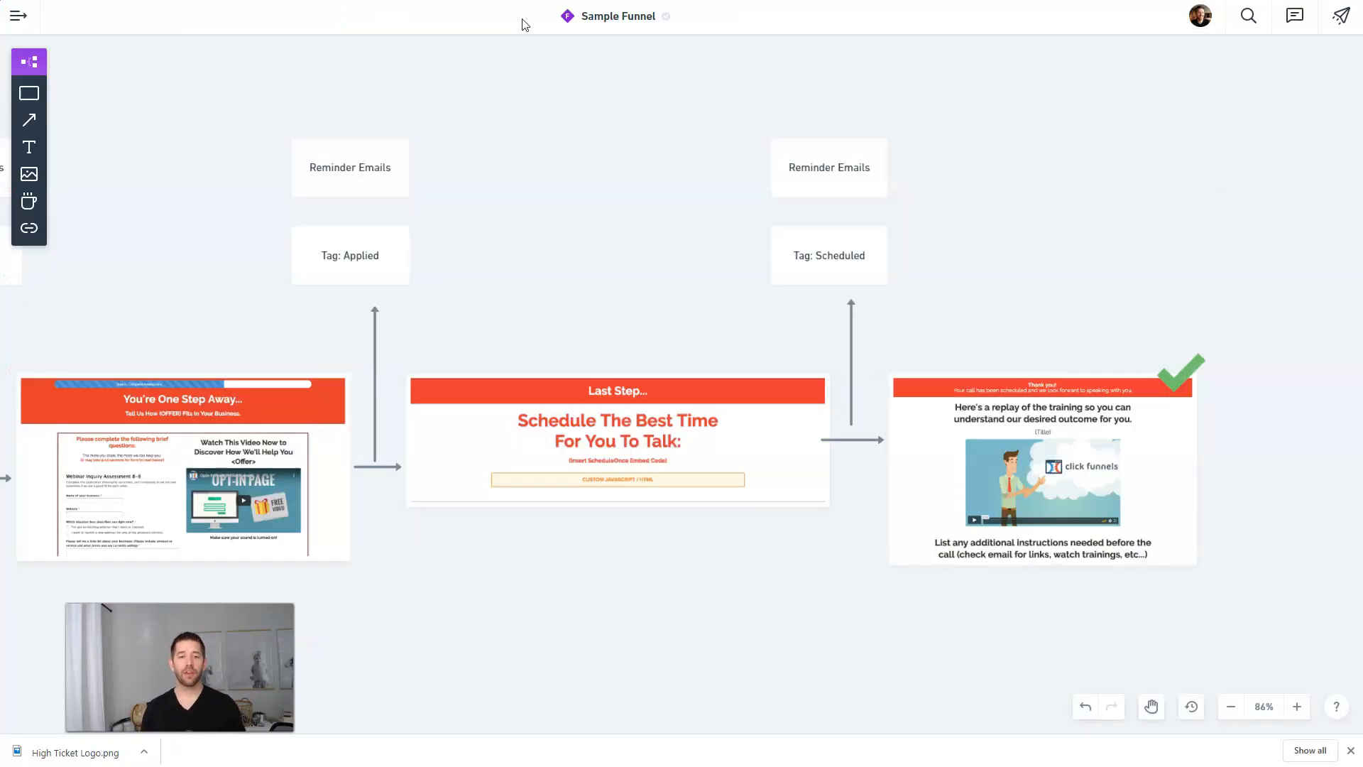
Step: Paste green check marks onto the right Reminder Emails box, Tag: Scheduled and the Last Step page
left_click_drag(575, 240, 551, 266)
left_click(1161, 373)
key("ctrl+c")
key("ctrl+v")
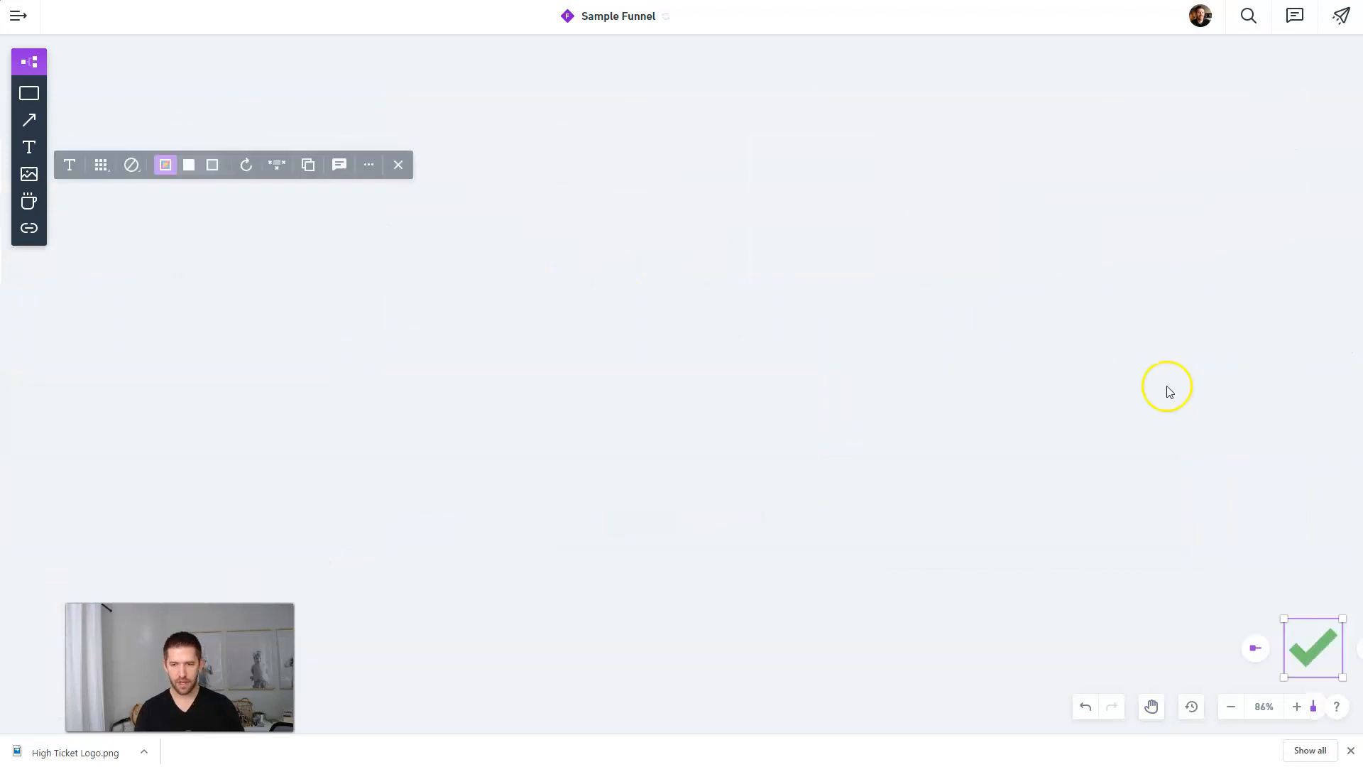
left_click(827, 279)
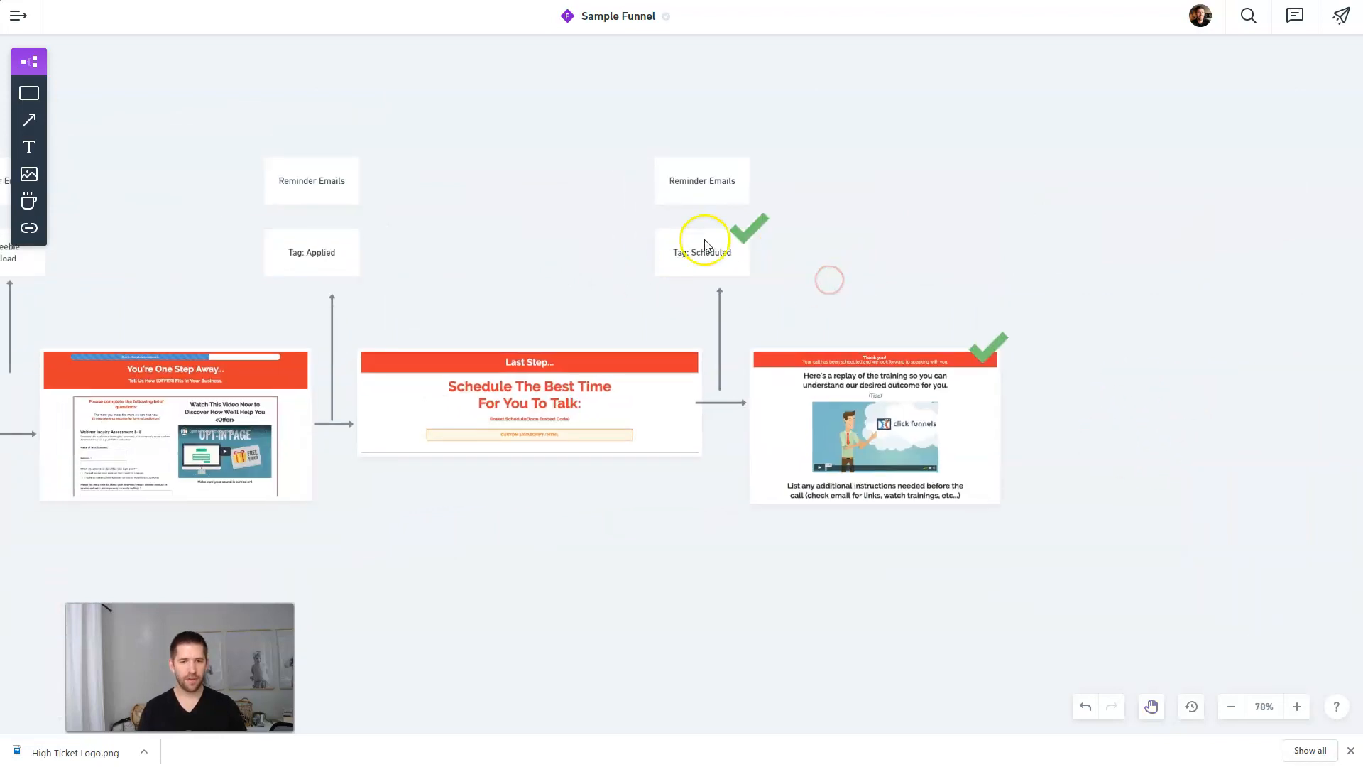
left_click(747, 232)
key("ctrl+v")
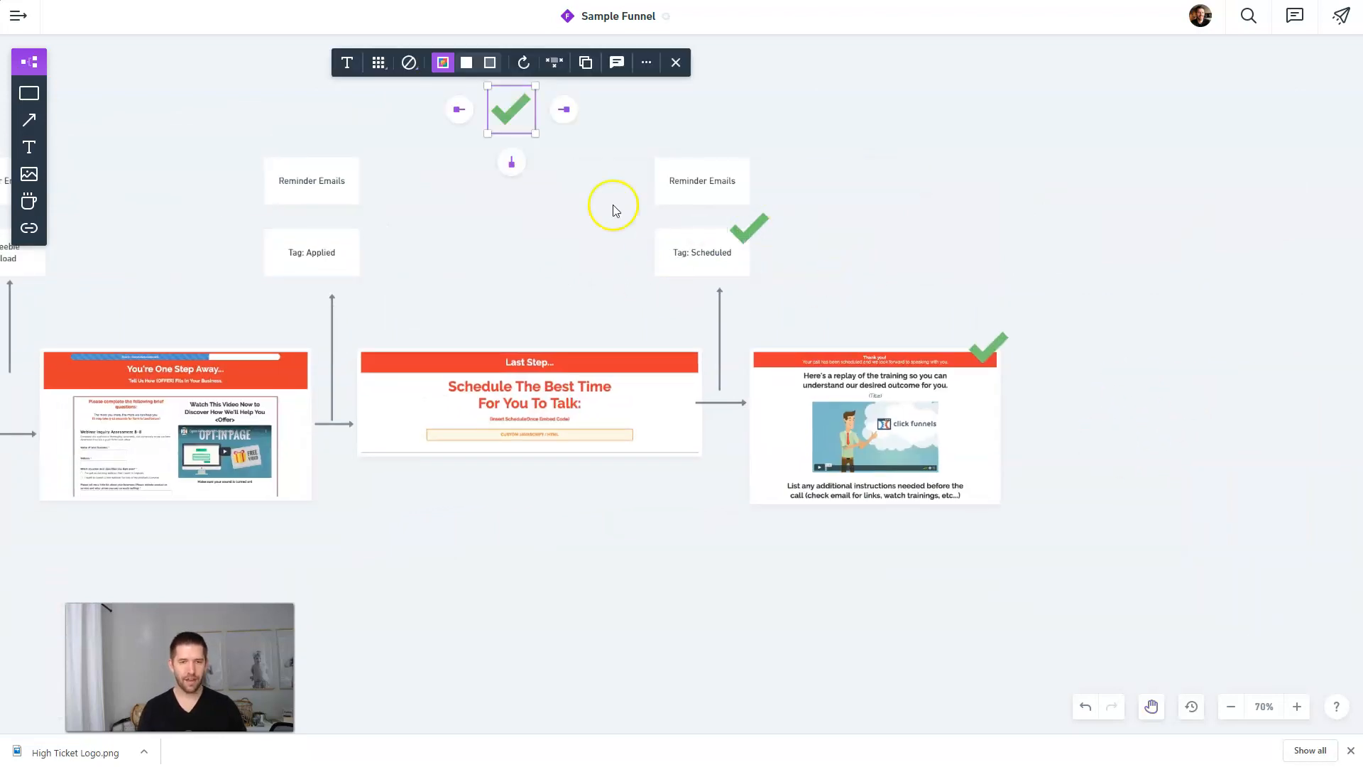
left_click_drag(516, 118, 767, 165)
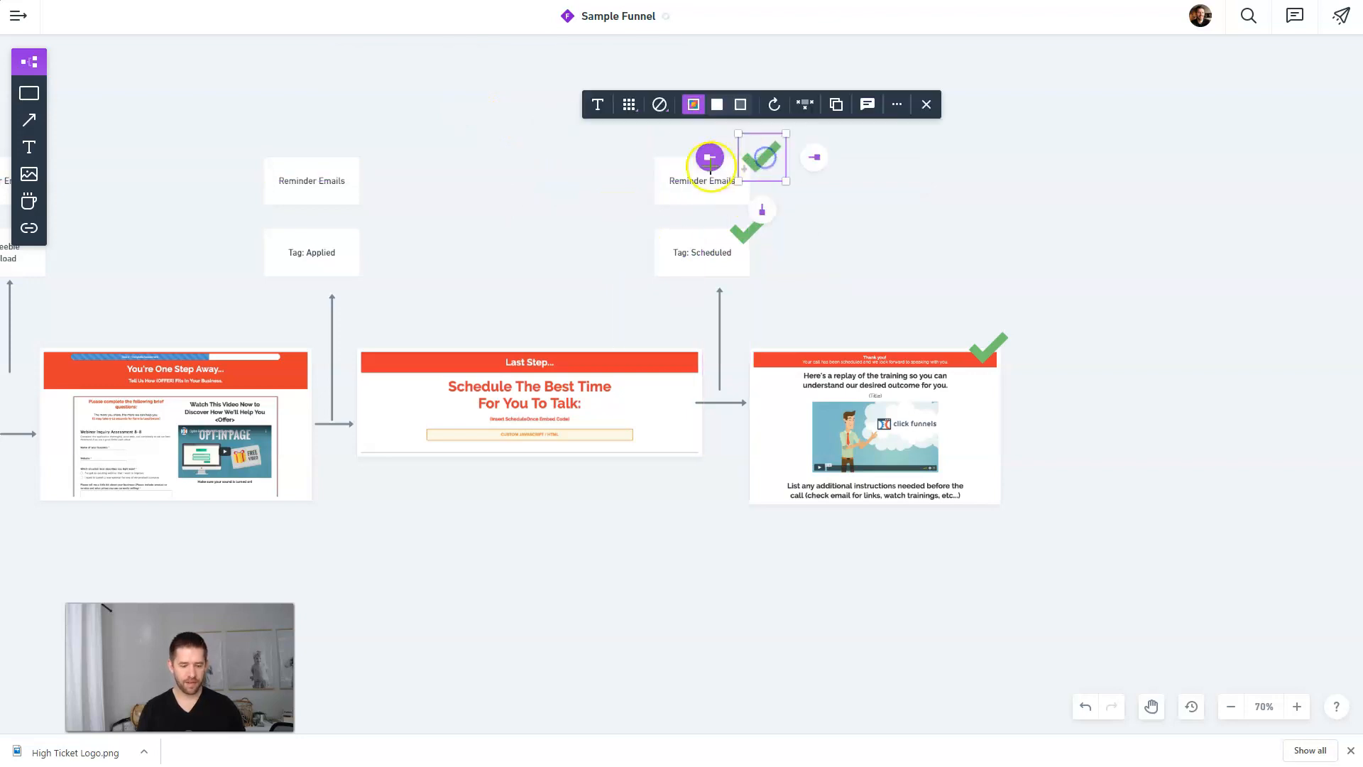
left_click(750, 226)
left_click_drag(752, 228, 657, 351)
left_click(614, 509)
Step: Select the You're One Step Away page image, then the calendar's public link address
left_click_drag(560, 504, 907, 465)
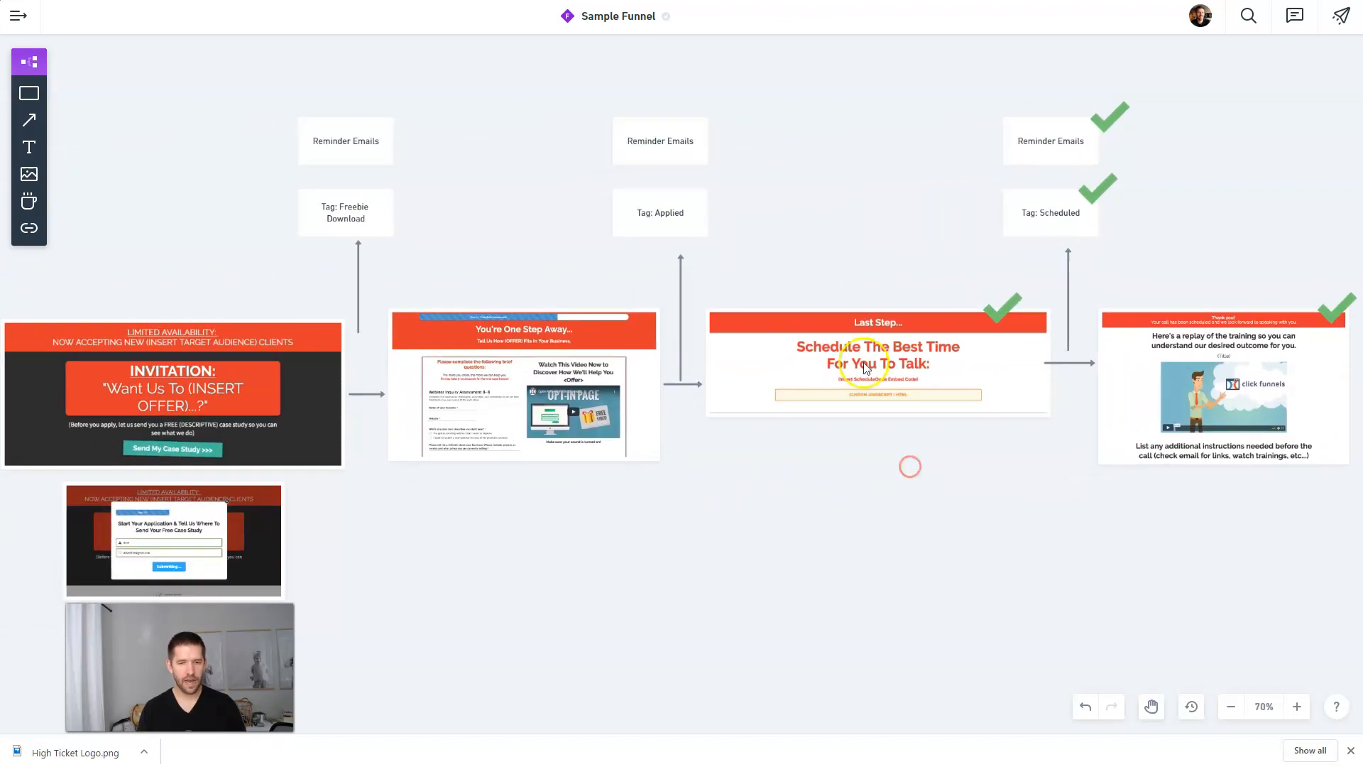
left_click(565, 376)
left_click(757, 448)
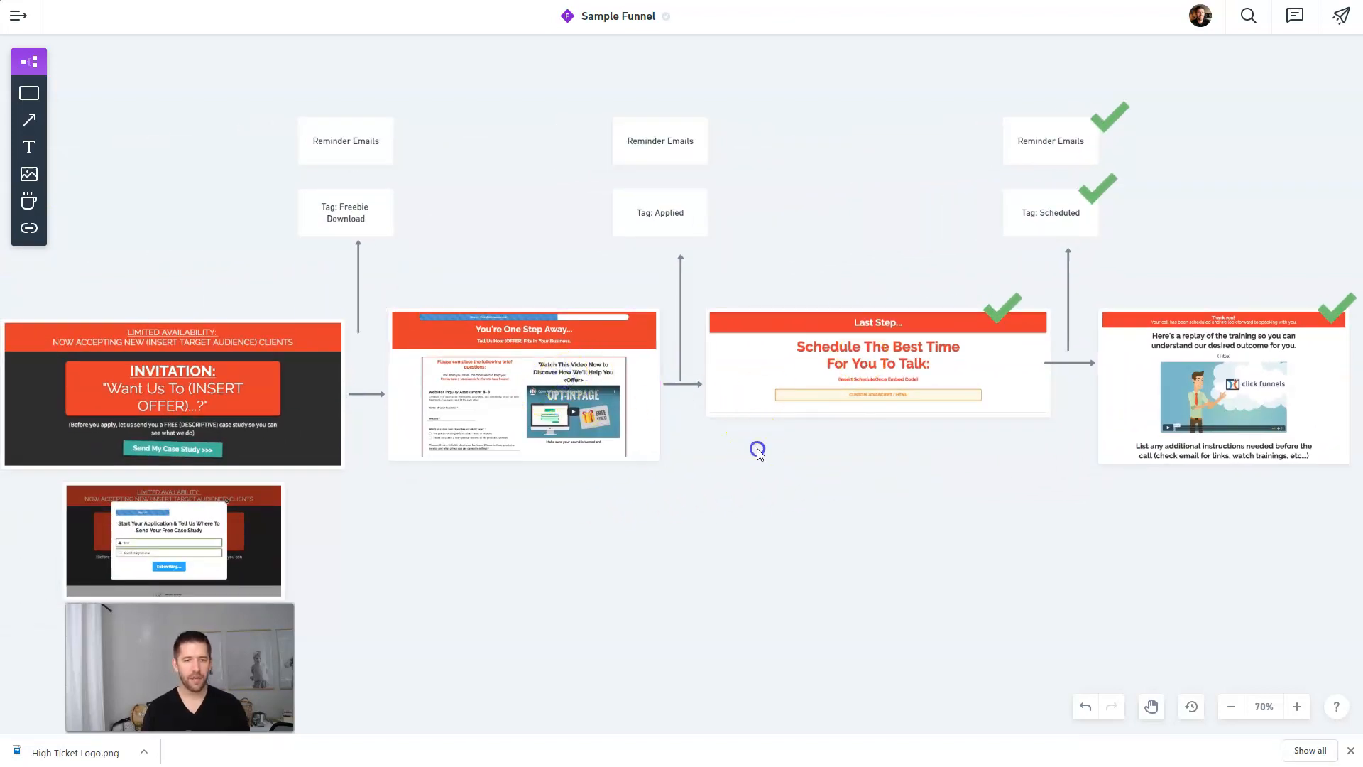
left_click(513, 410)
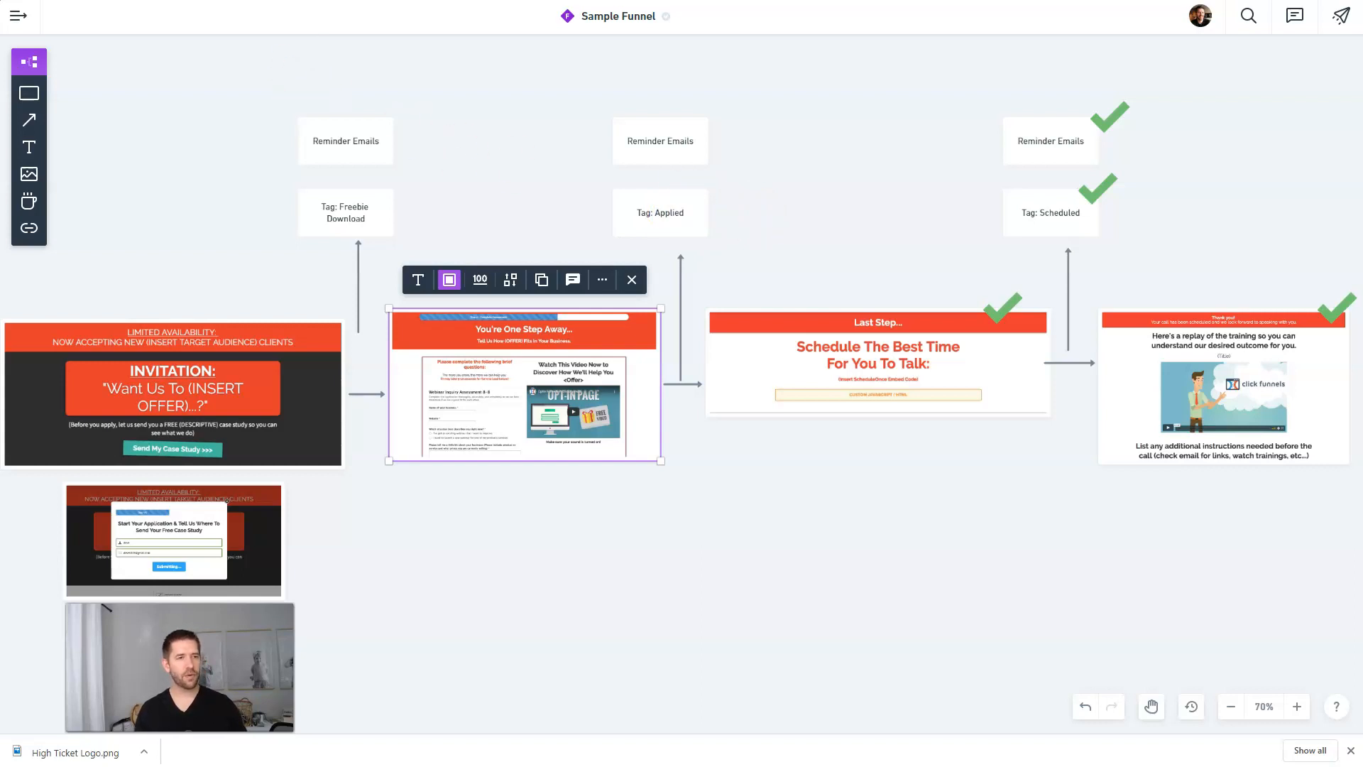
left_click(414, 390)
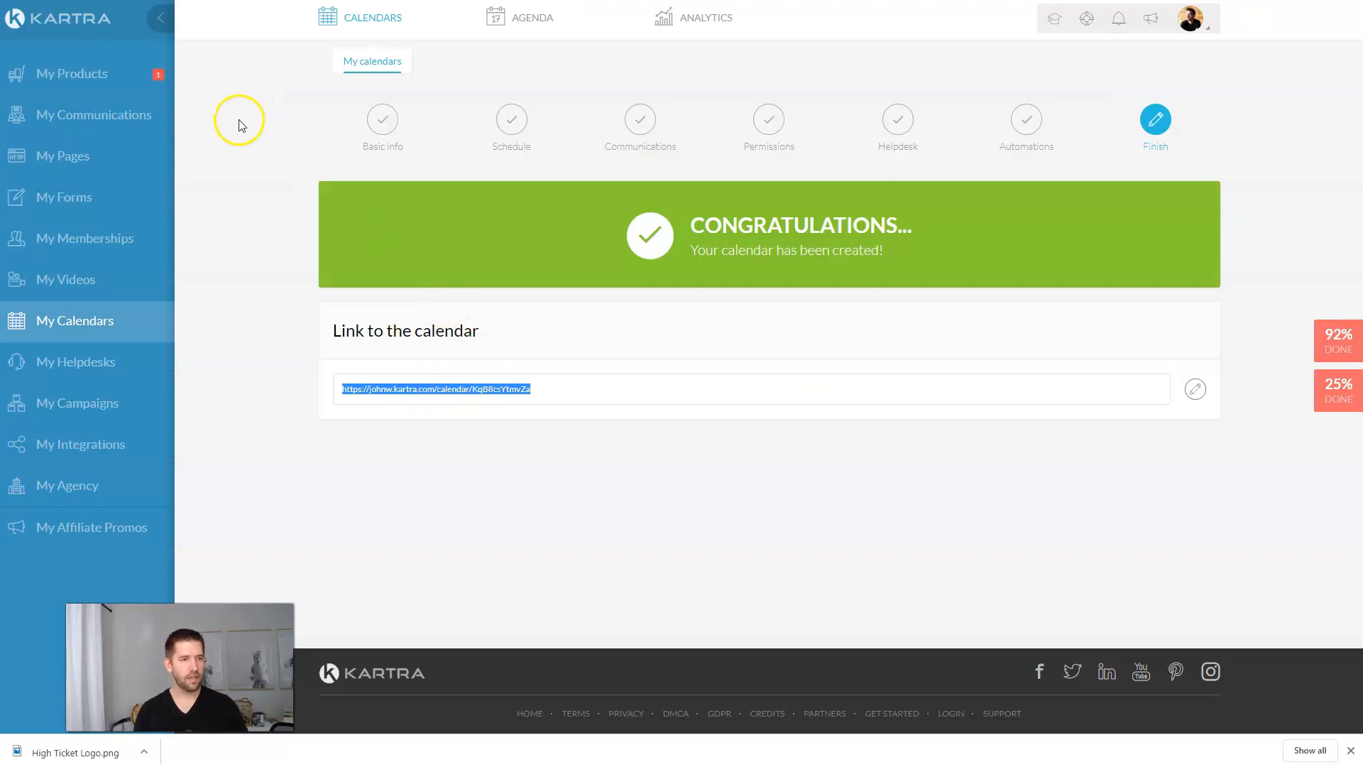
Step: From My Forms, create a new opt-in form named 'High Ticket Assessment Form'
left_click(88, 199)
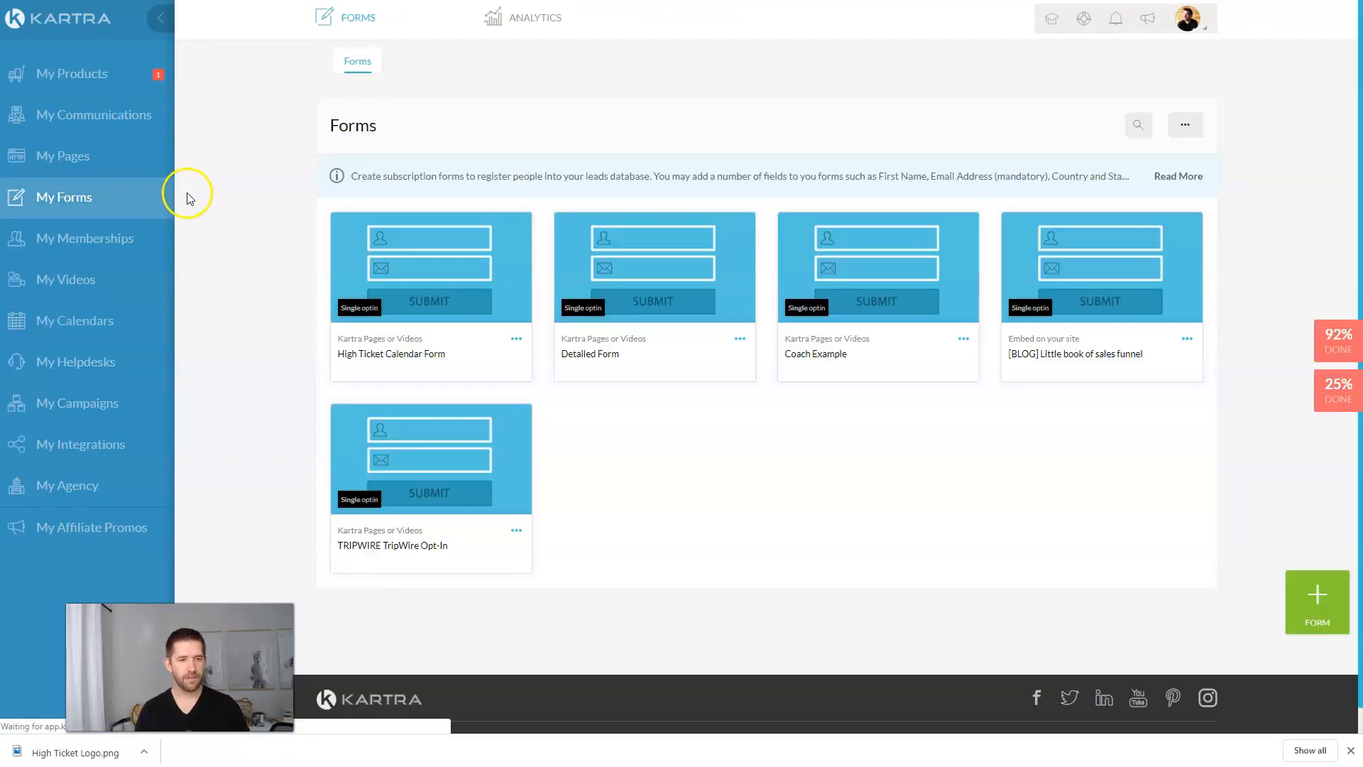
left_click(1316, 599)
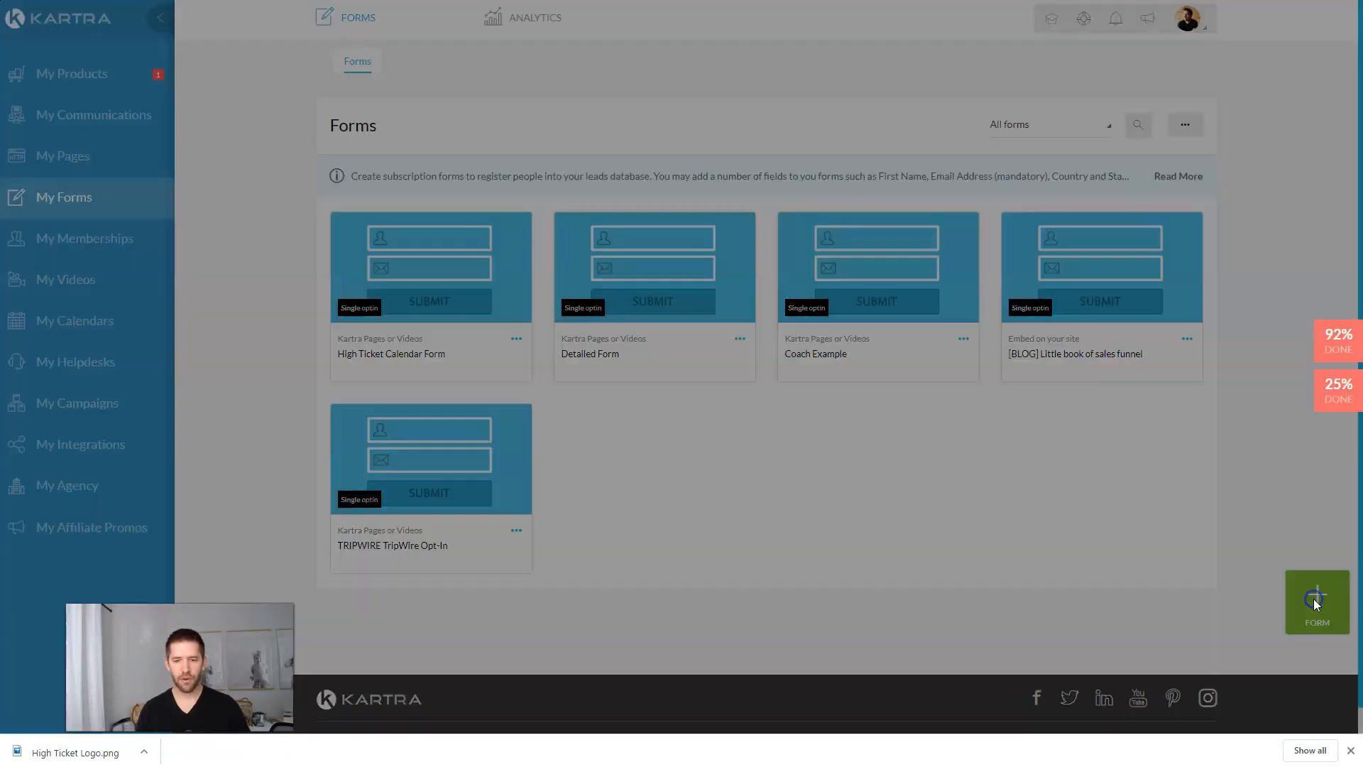
left_click(713, 139)
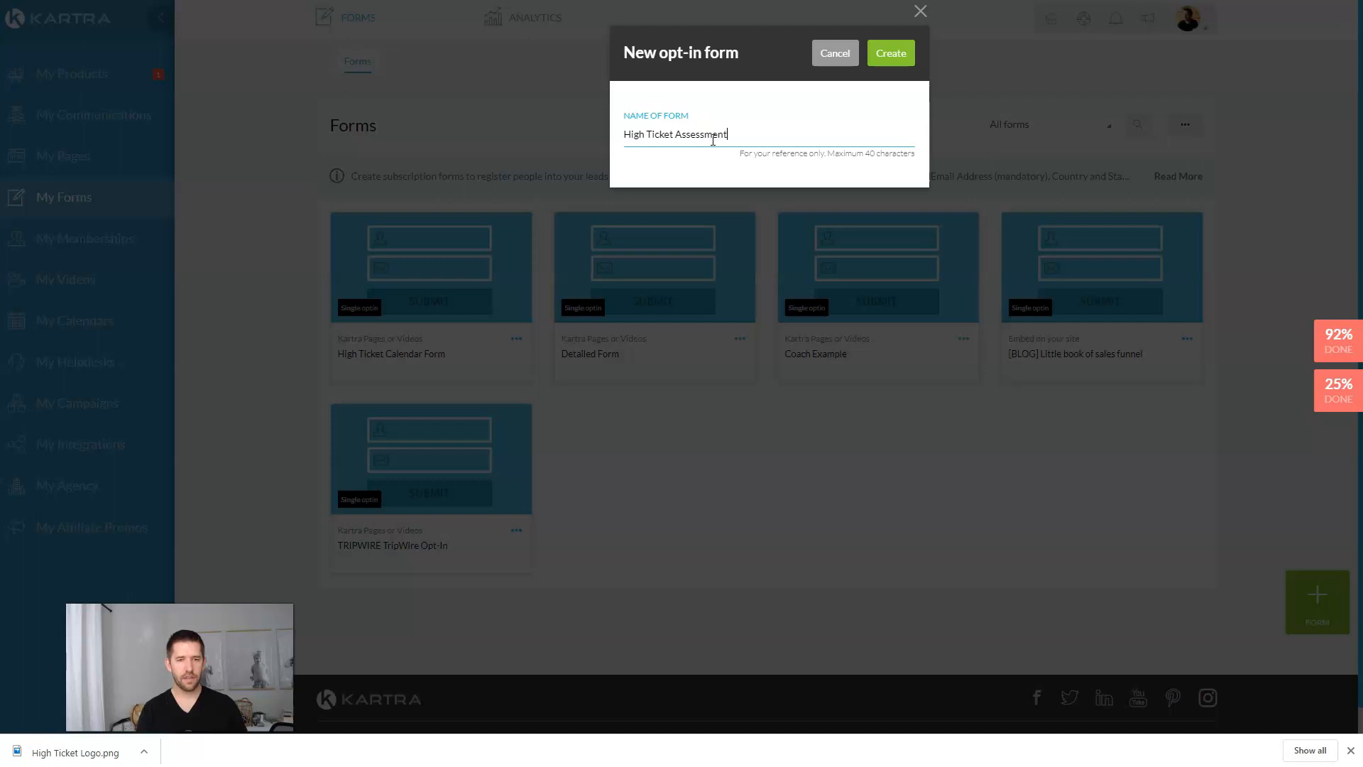
left_click(900, 54)
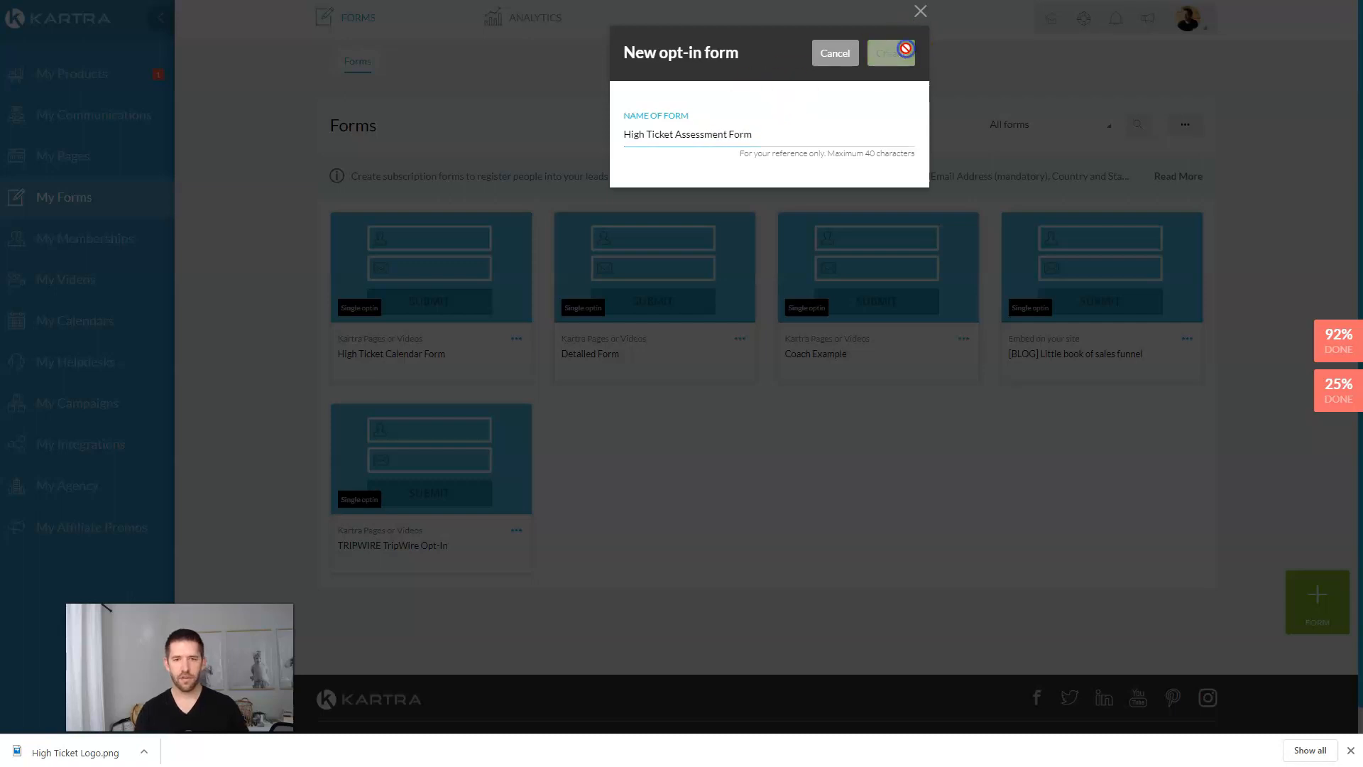
scroll(859, 220, "down", 2)
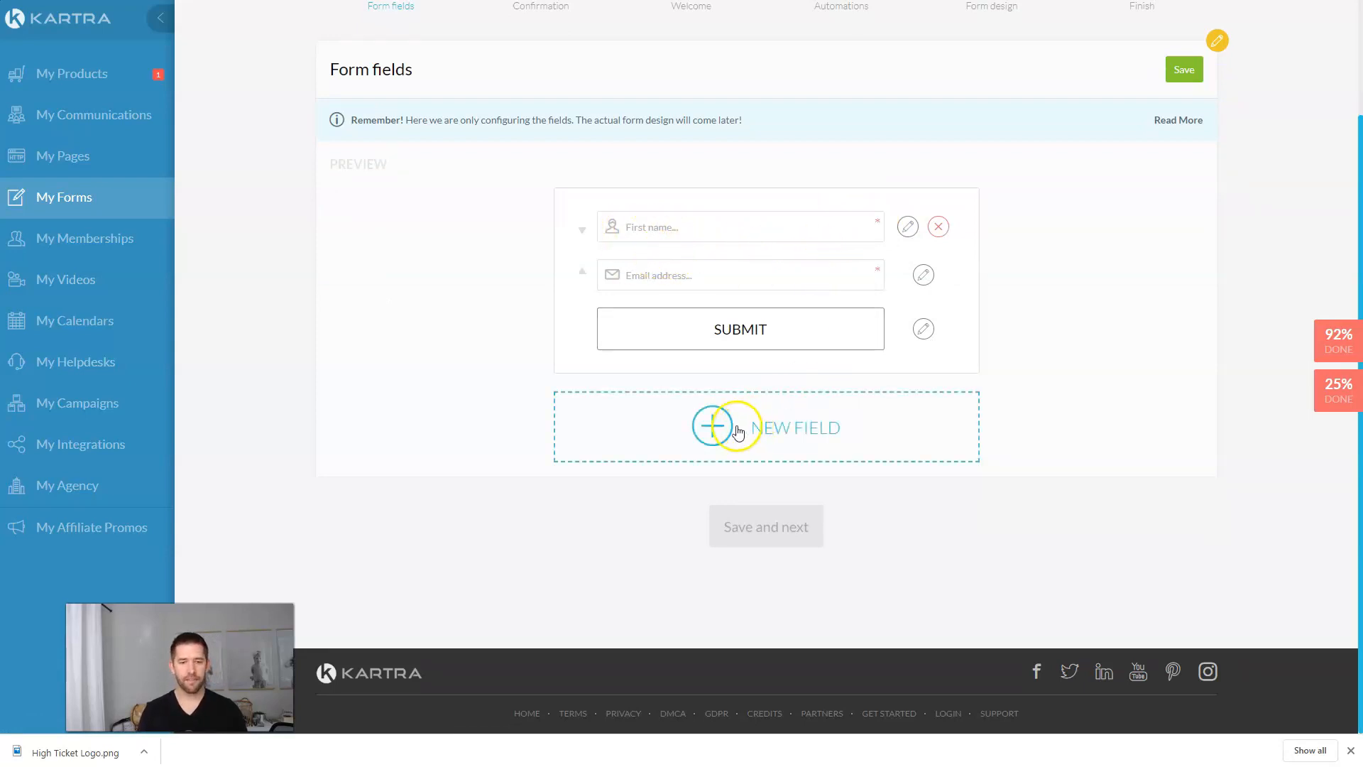
Step: Add a mandatory custom radio-button field labelled 'What are your business goals?'
left_click(766, 428)
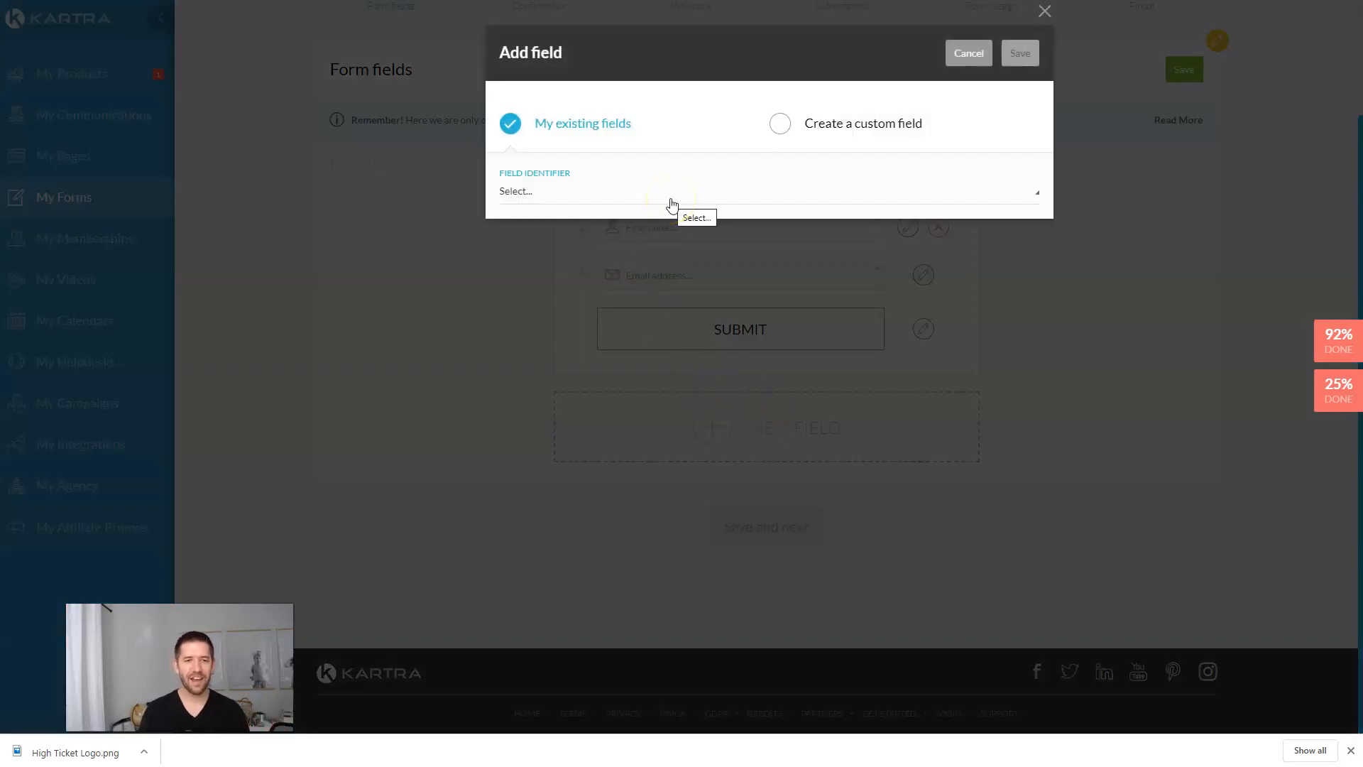
left_click(954, 53)
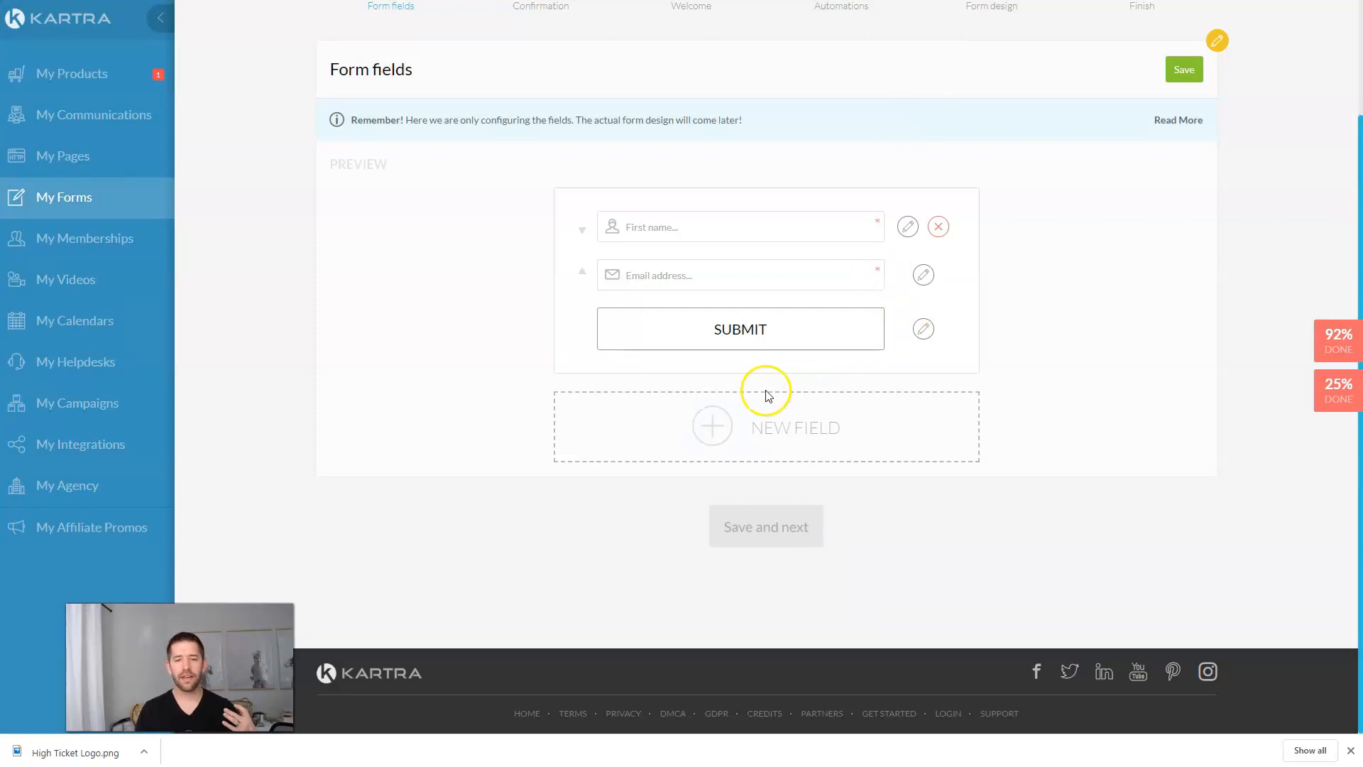
left_click(762, 445)
left_click(781, 126)
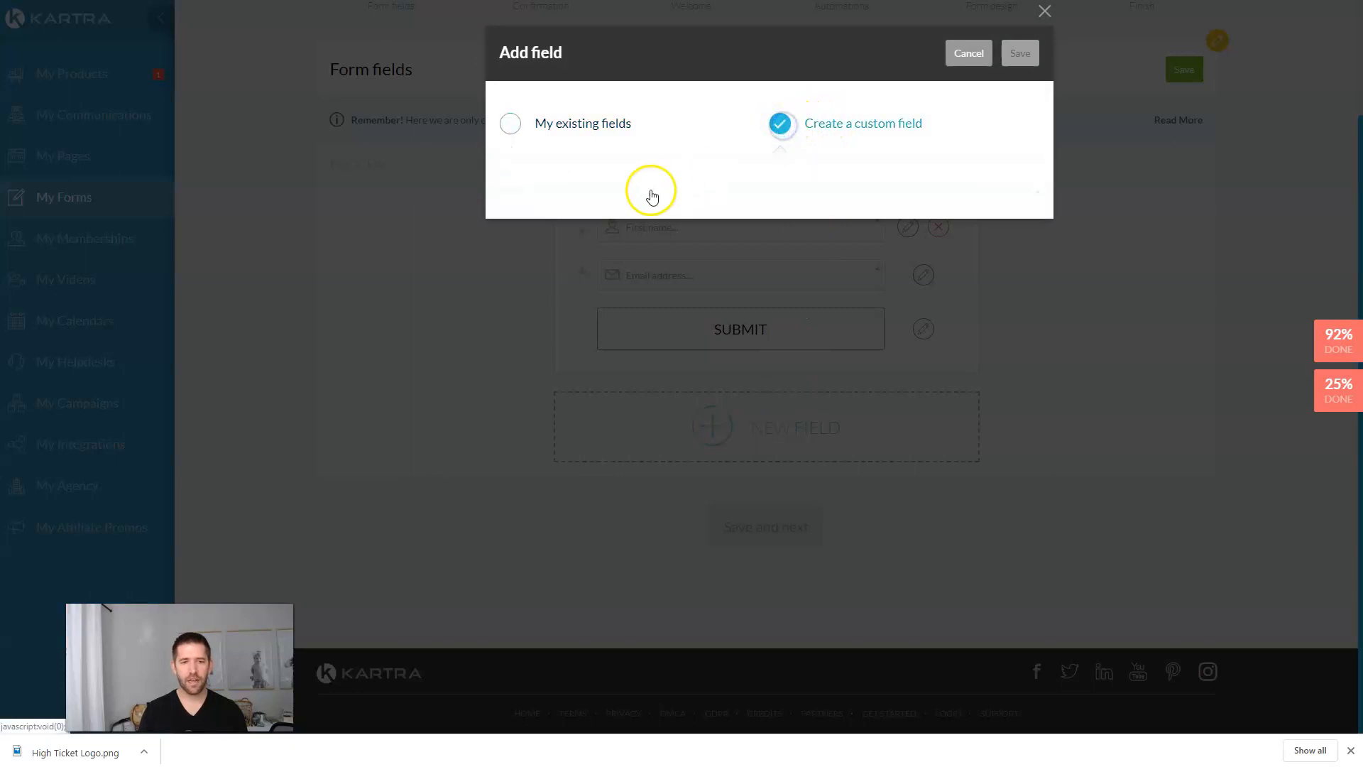
left_click(582, 196)
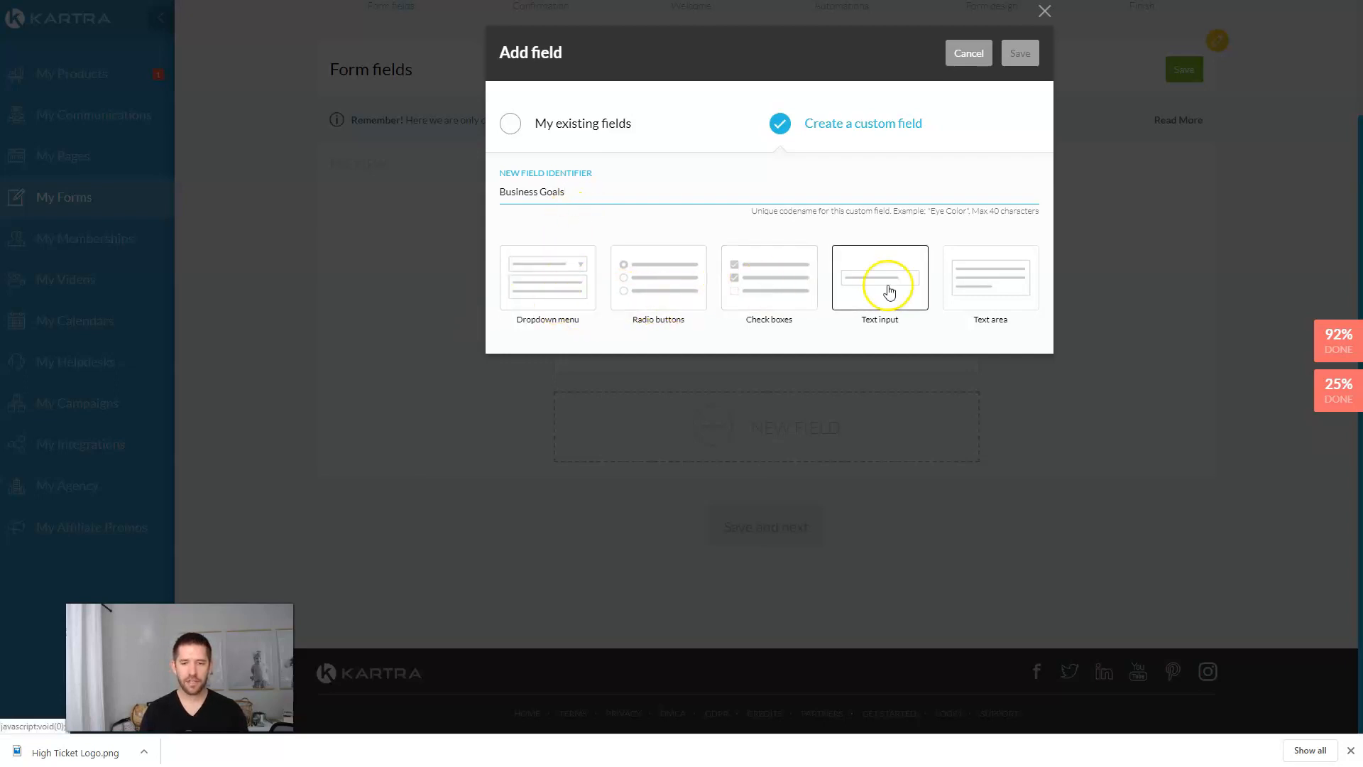
left_click(667, 289)
left_click(599, 384)
type("What ar")
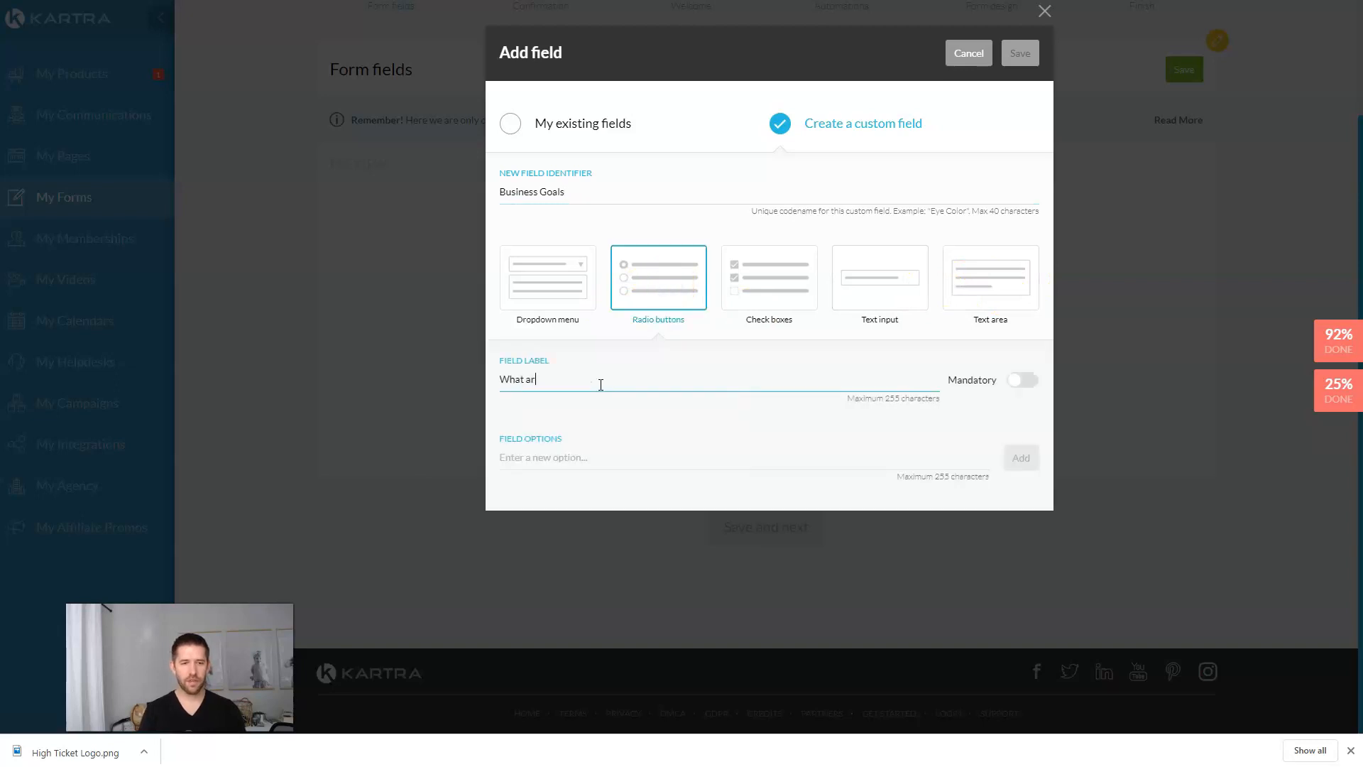
type("e your business goals?")
left_click(1022, 380)
Step: Give it the options Grow, Maintain and Simplify and save the field
left_click(538, 461)
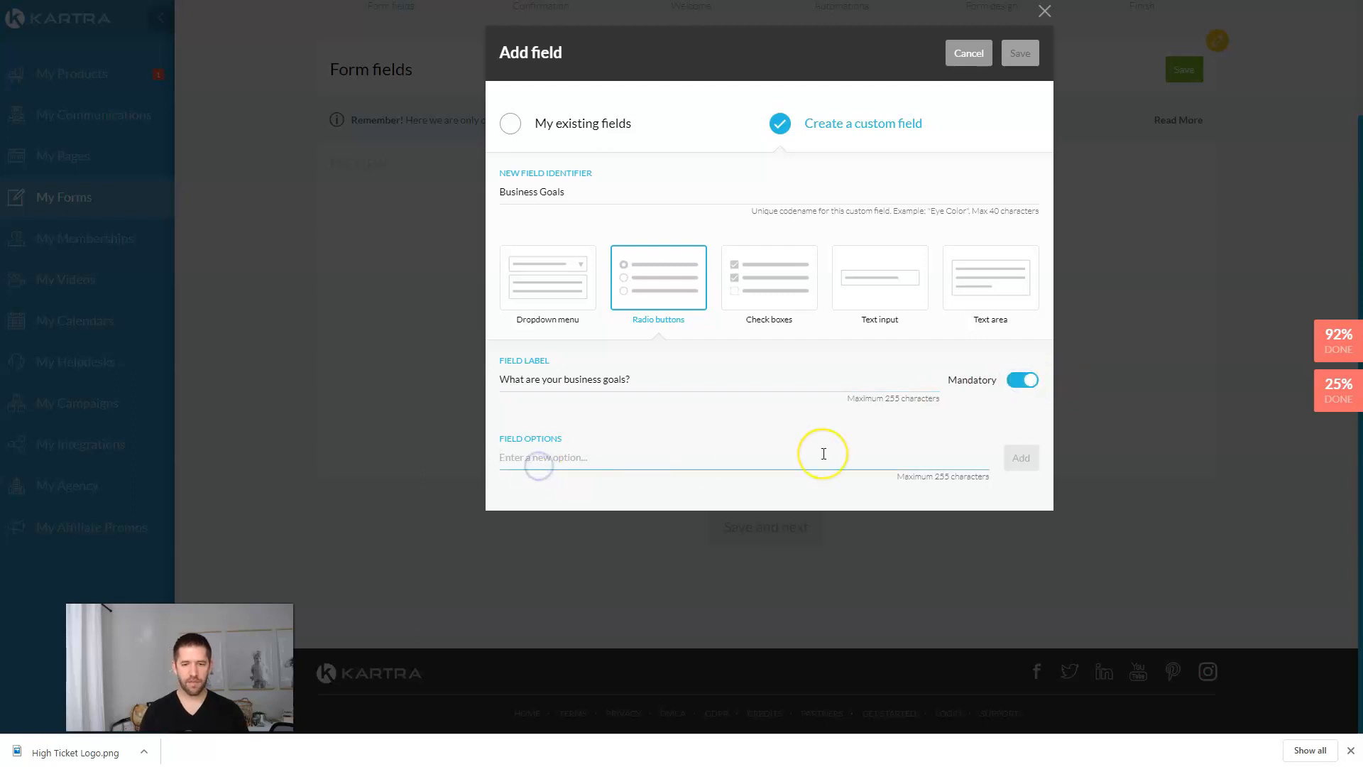
type("Grow")
left_click(1017, 458)
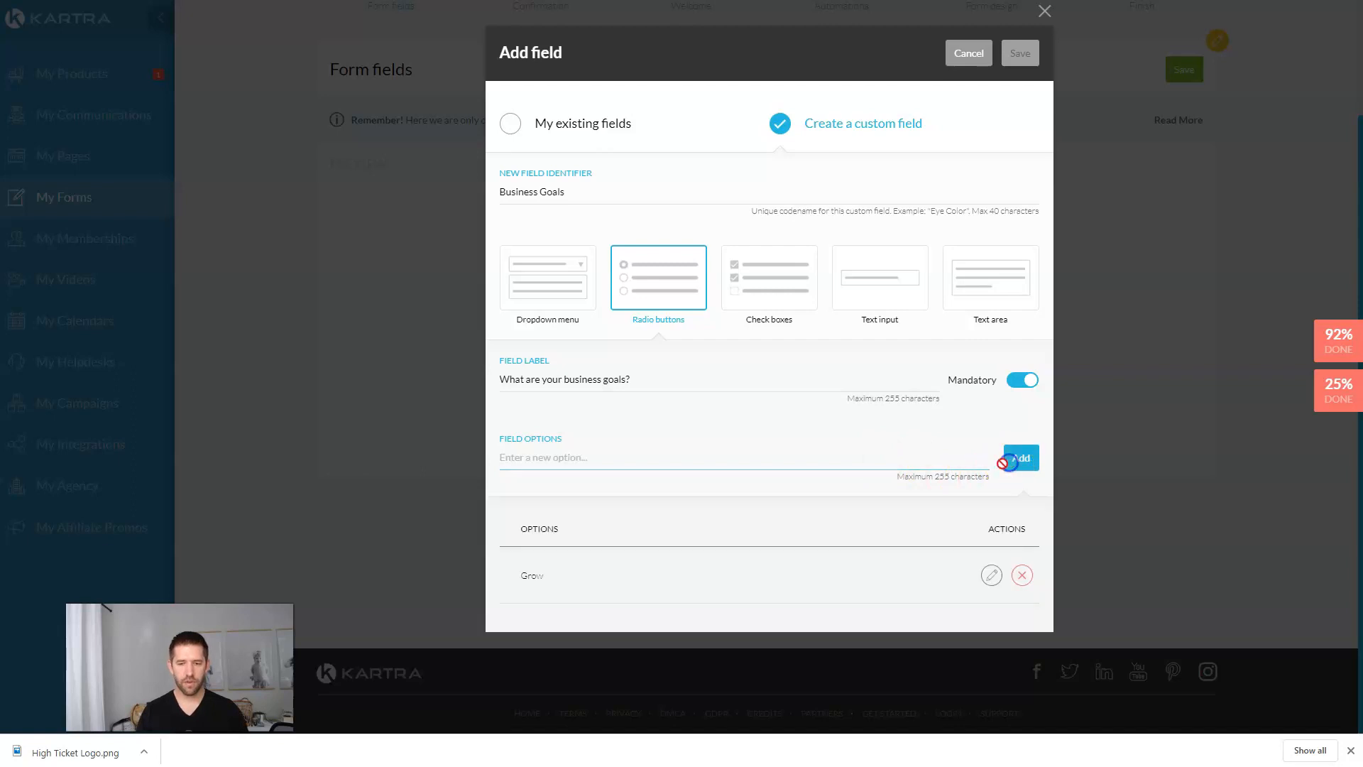
type("Maintain")
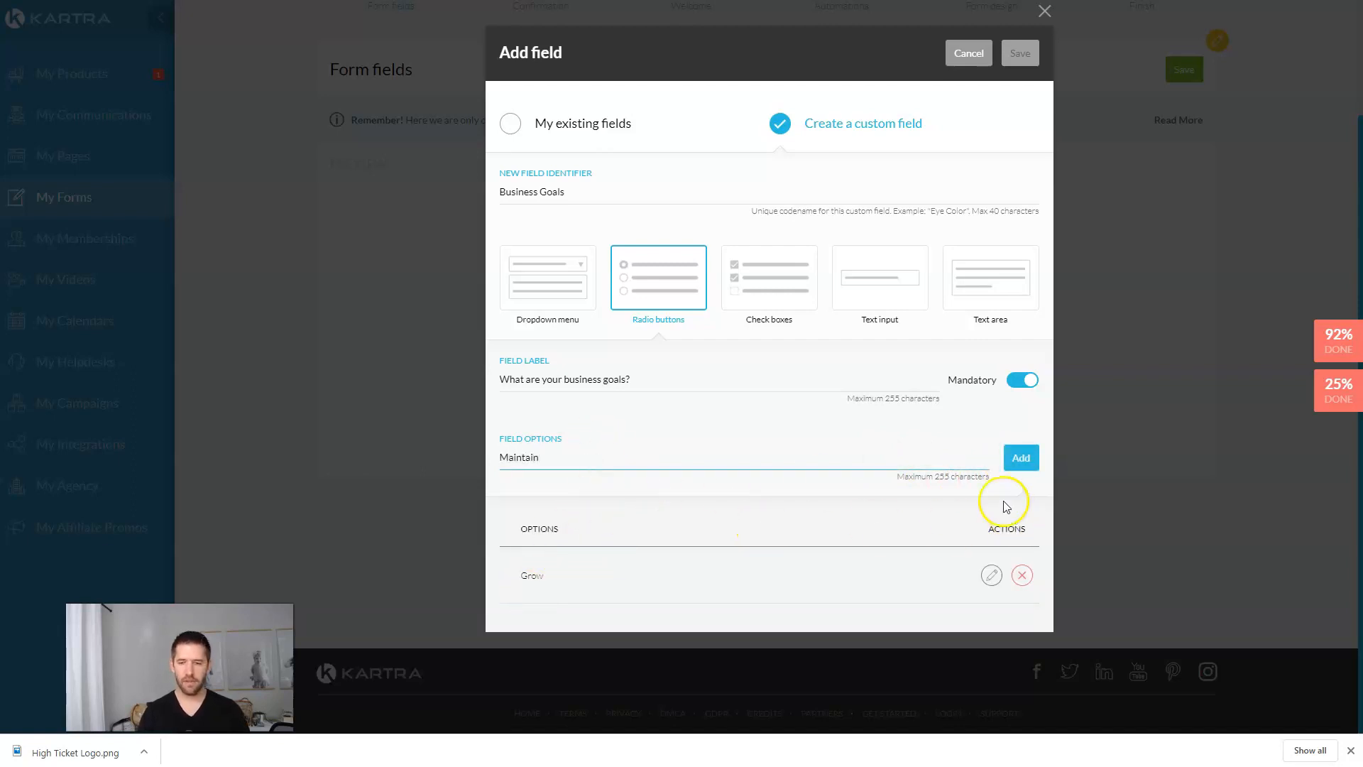
left_click(1021, 458)
left_click(640, 462)
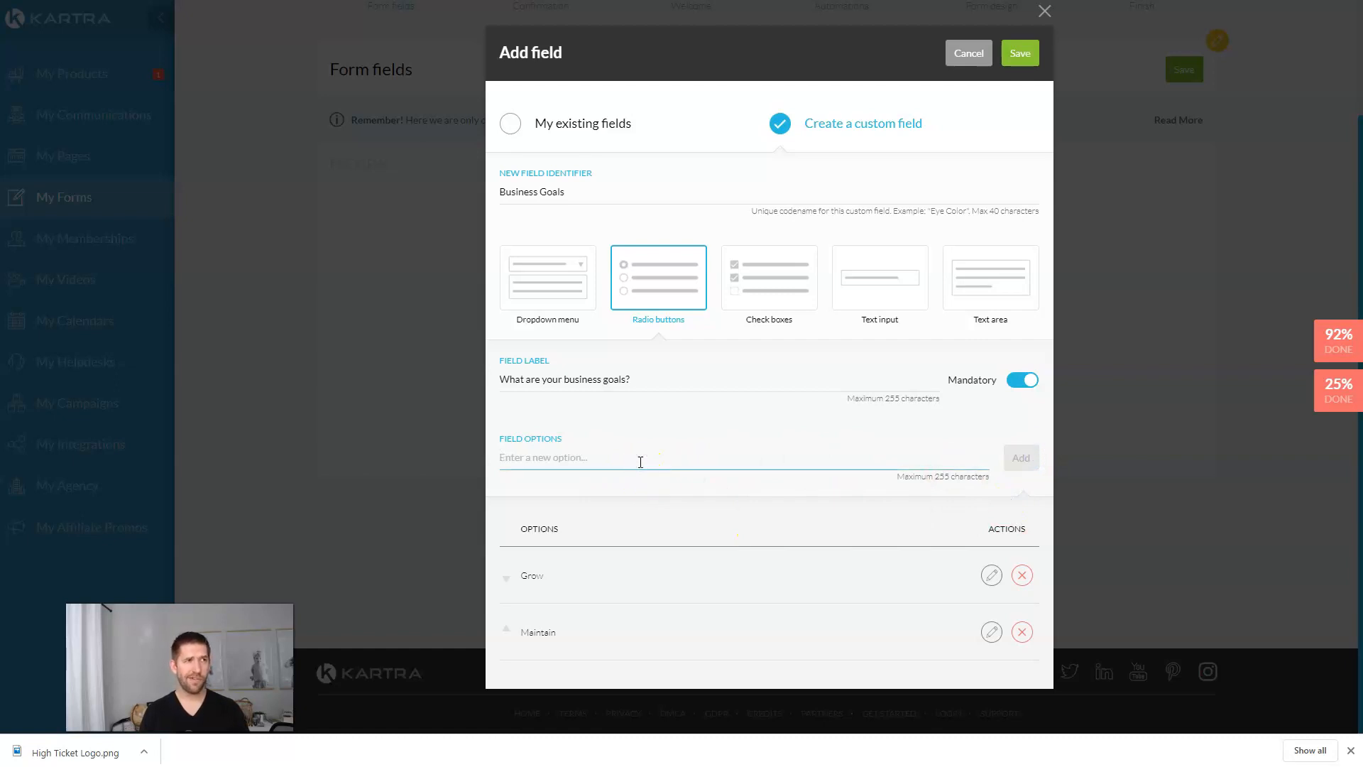
type("Simplify")
left_click(1021, 458)
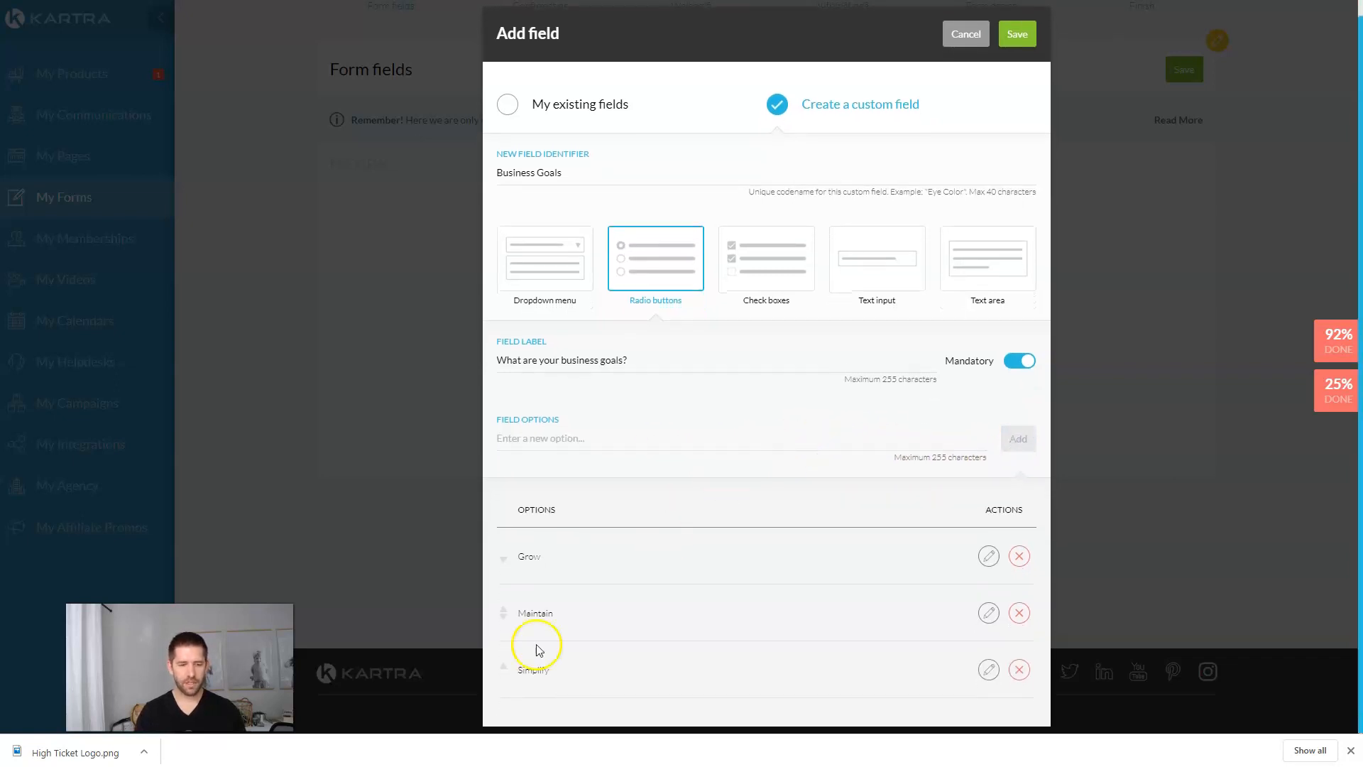
left_click(659, 408)
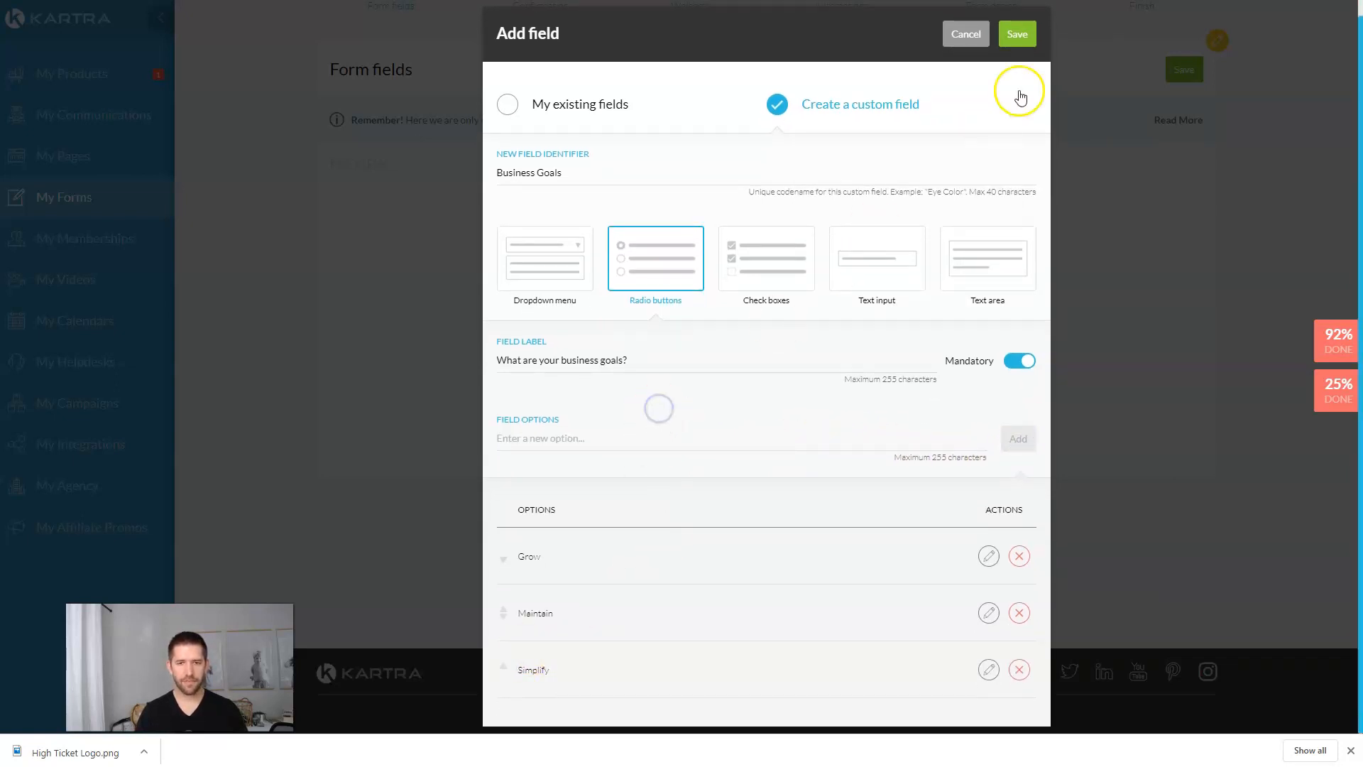
left_click(1015, 34)
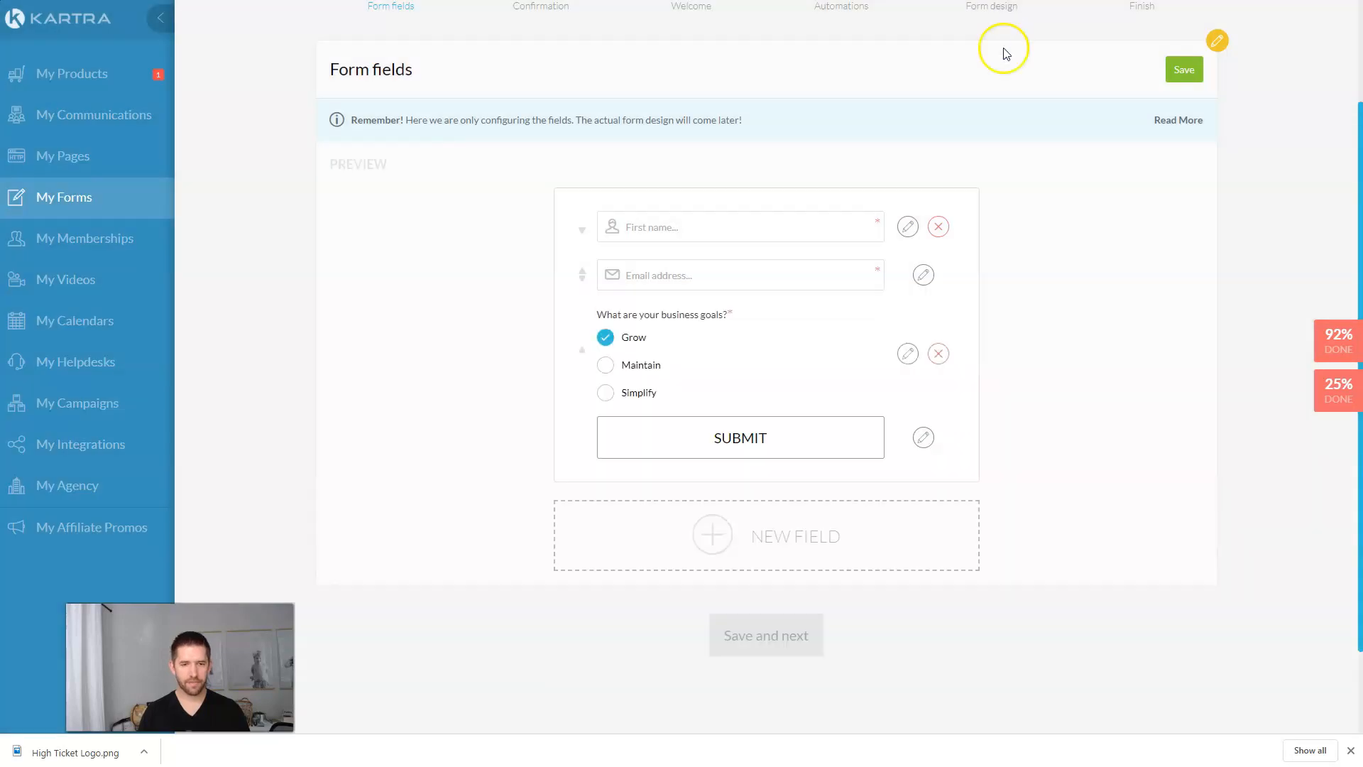
Step: Add a mandatory custom text-area field asking 'What is your biggest struggle currently?'
left_click(733, 531)
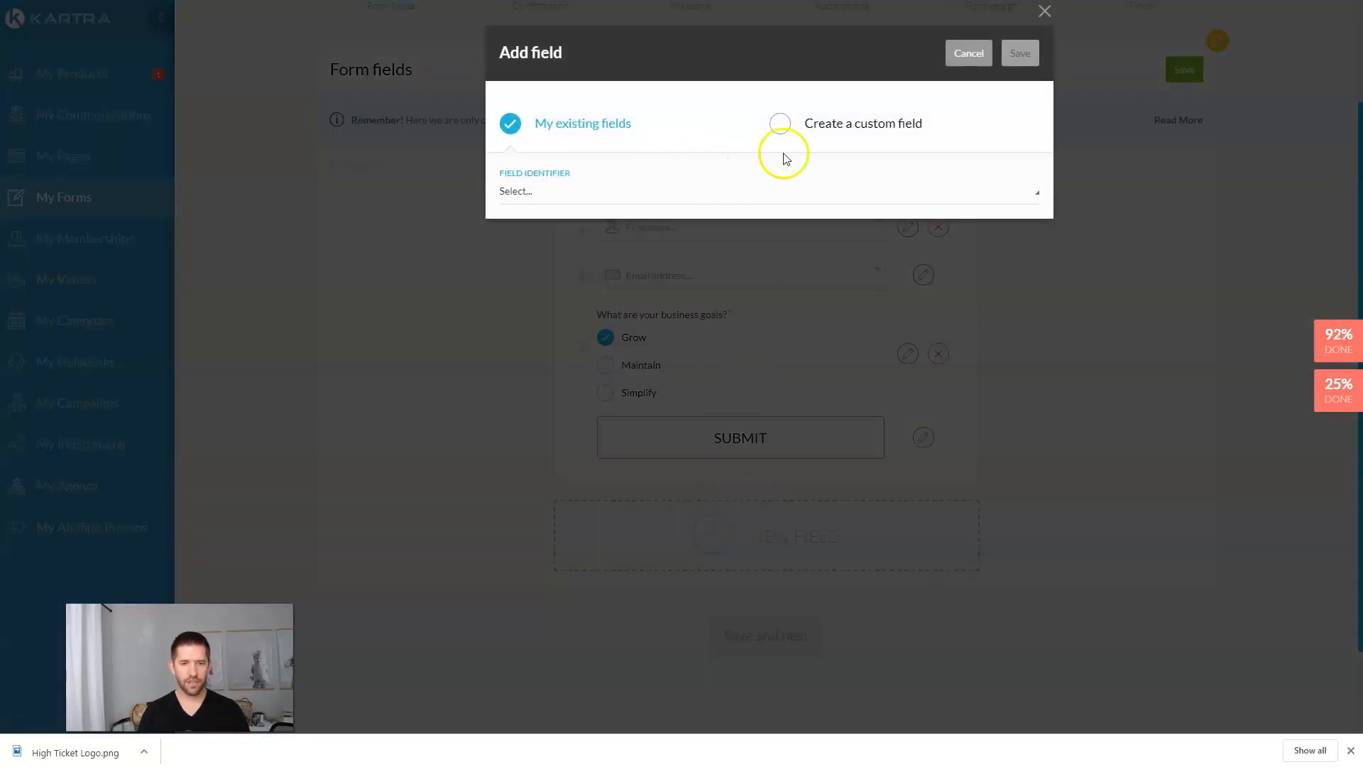
left_click(780, 124)
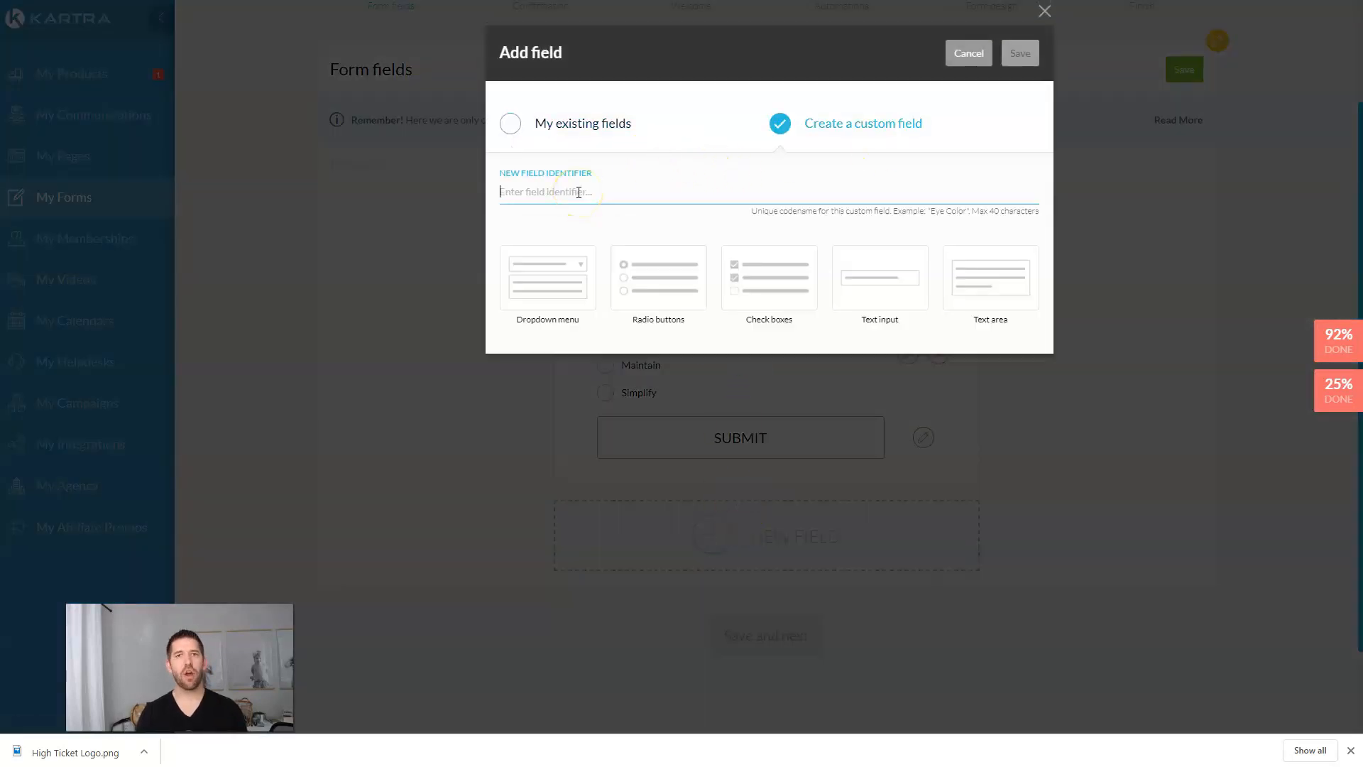
type("What is your biggest struggle currently")
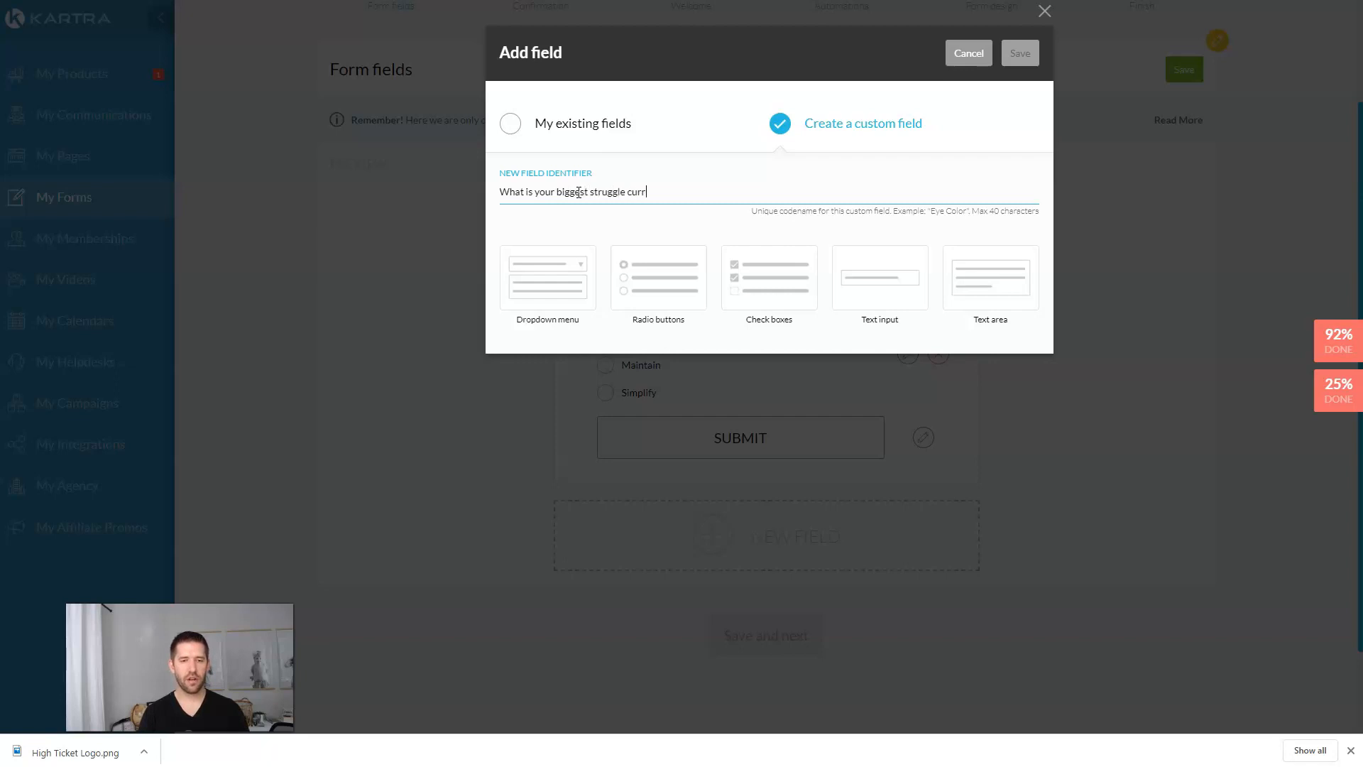
left_click(974, 278)
left_click(1015, 383)
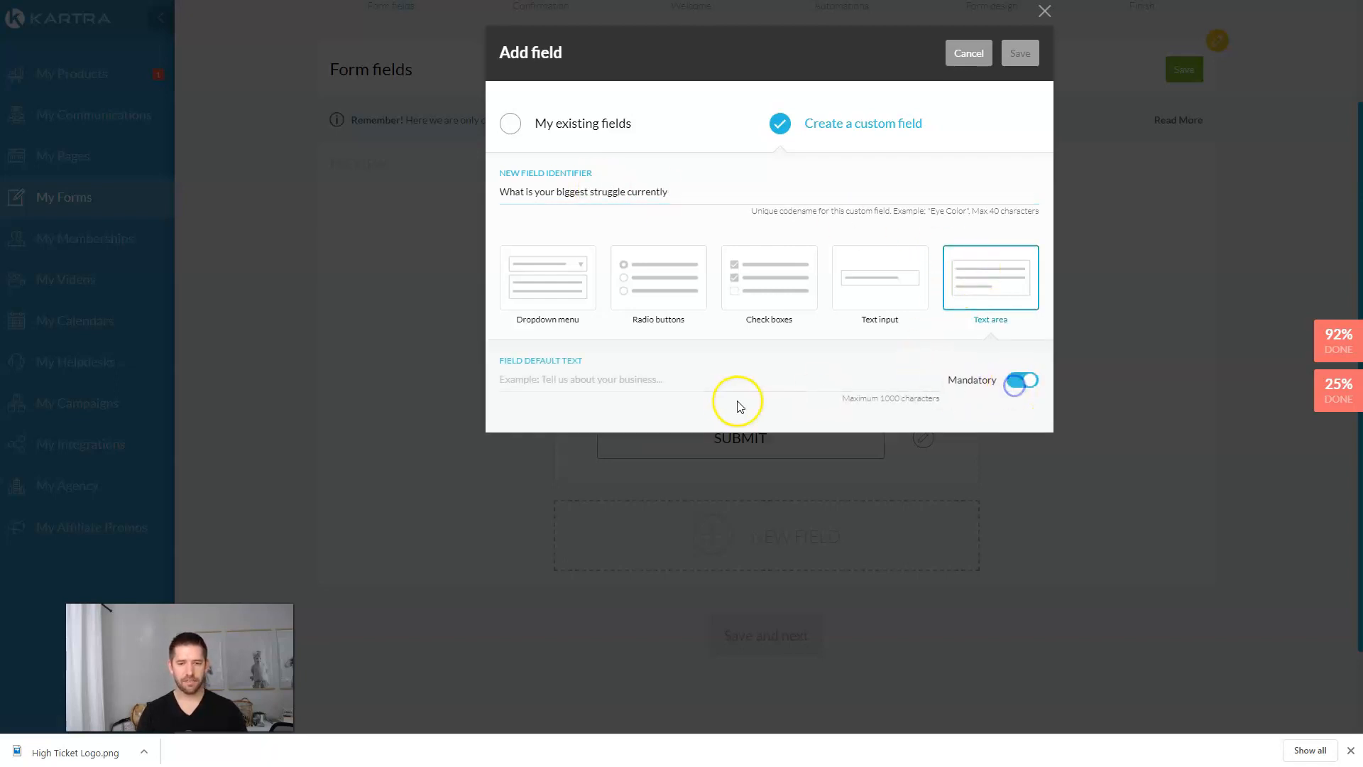
left_click(716, 386)
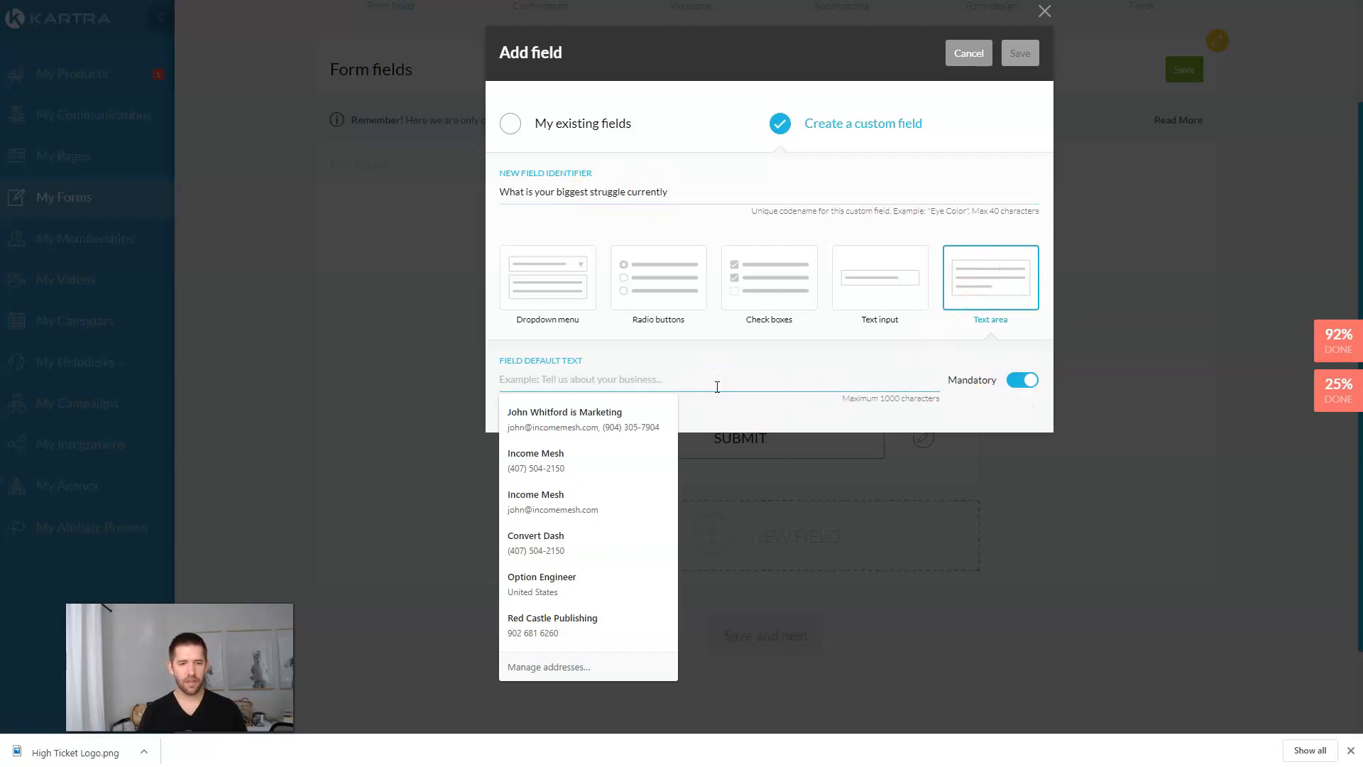
type("T")
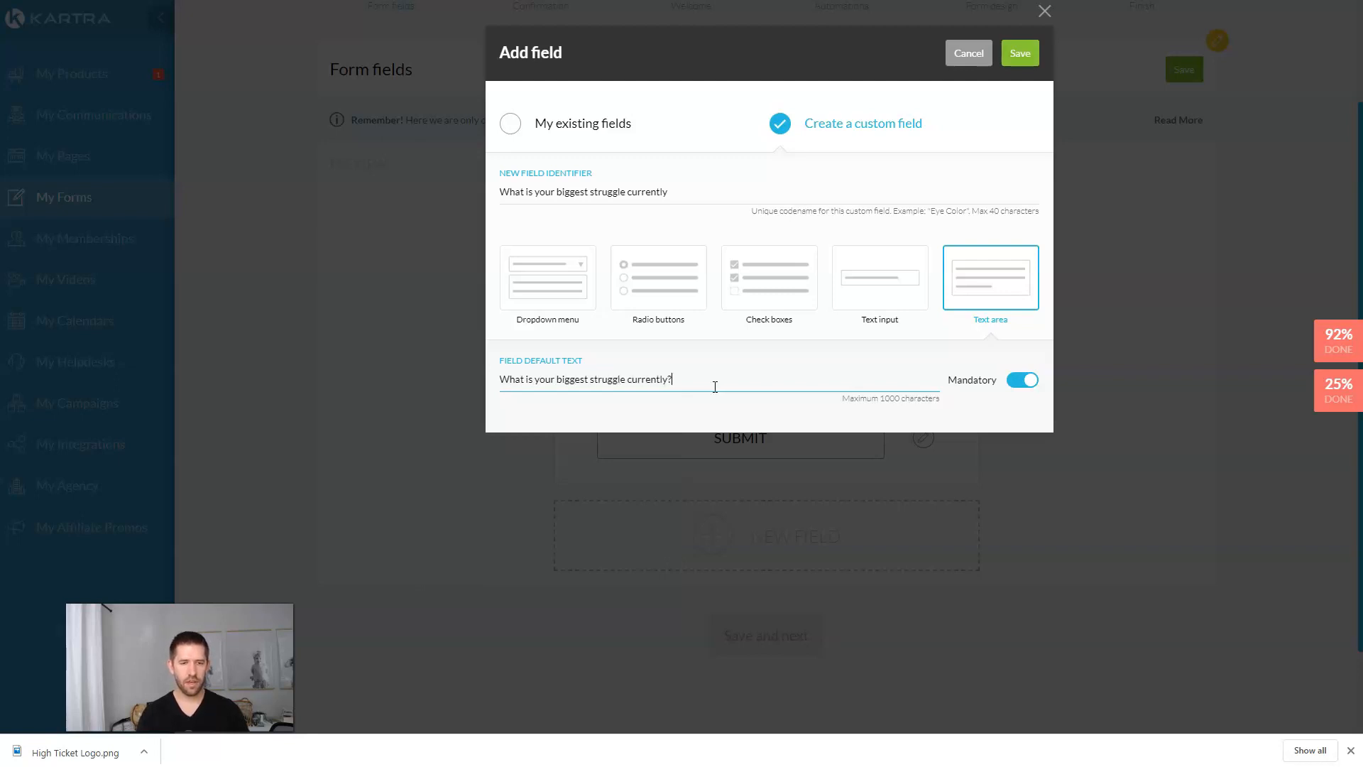
Step: Change its identifier to BStruggle and save the field
triple_click(674, 193)
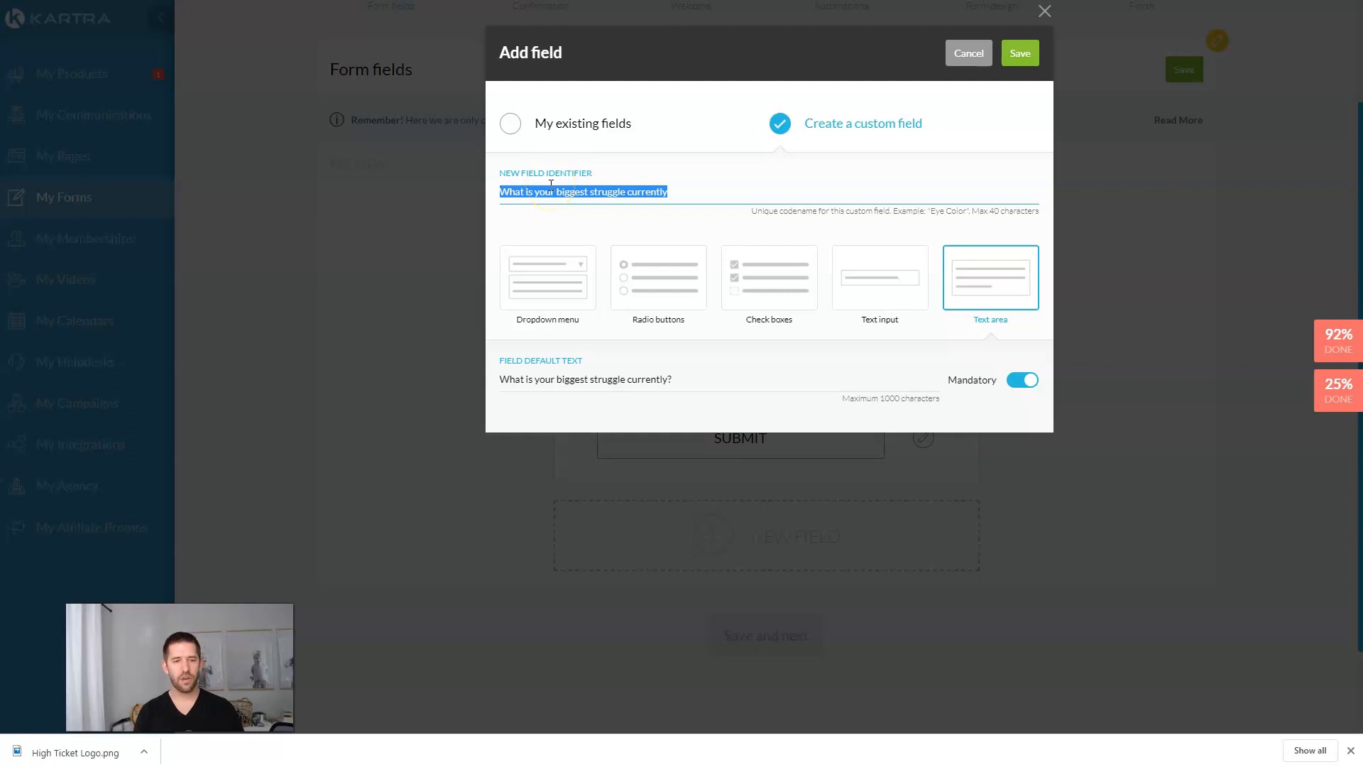
type("sBStruggle")
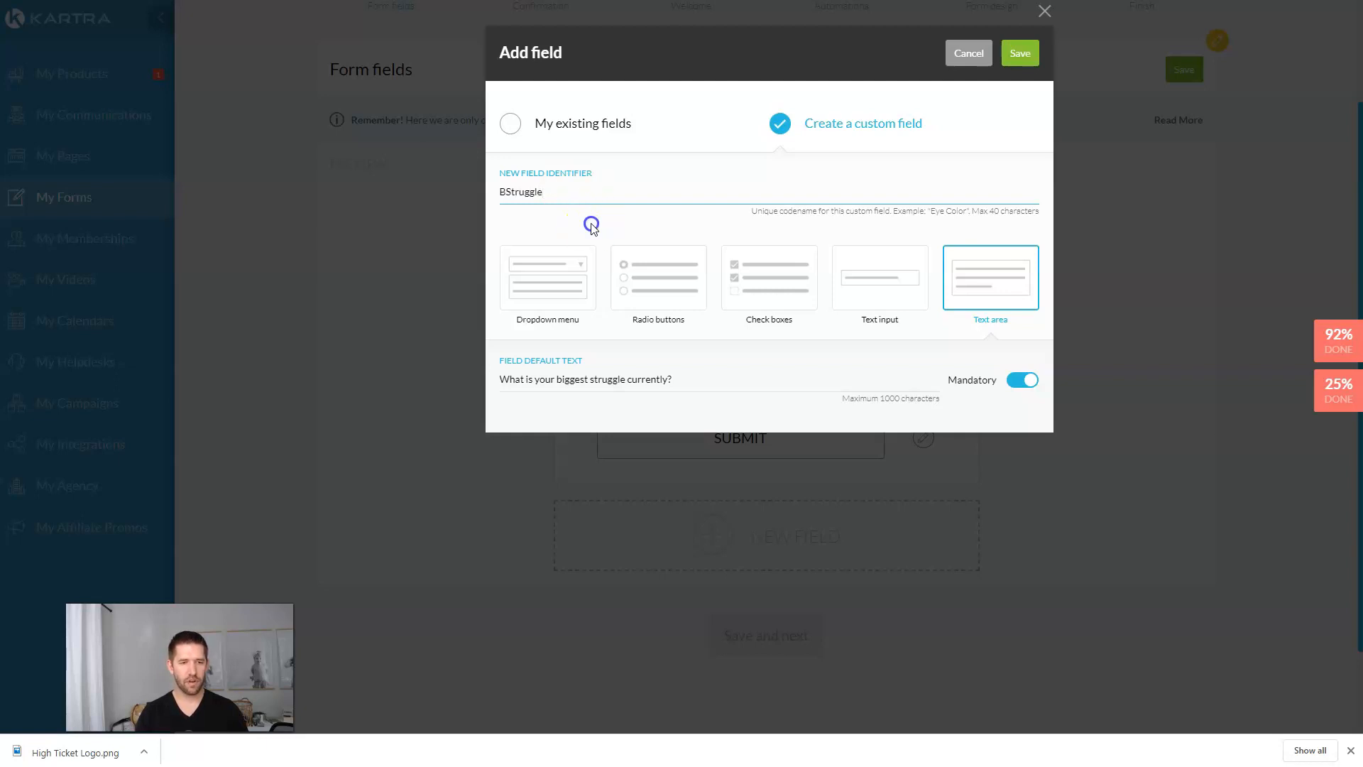
left_click(641, 384)
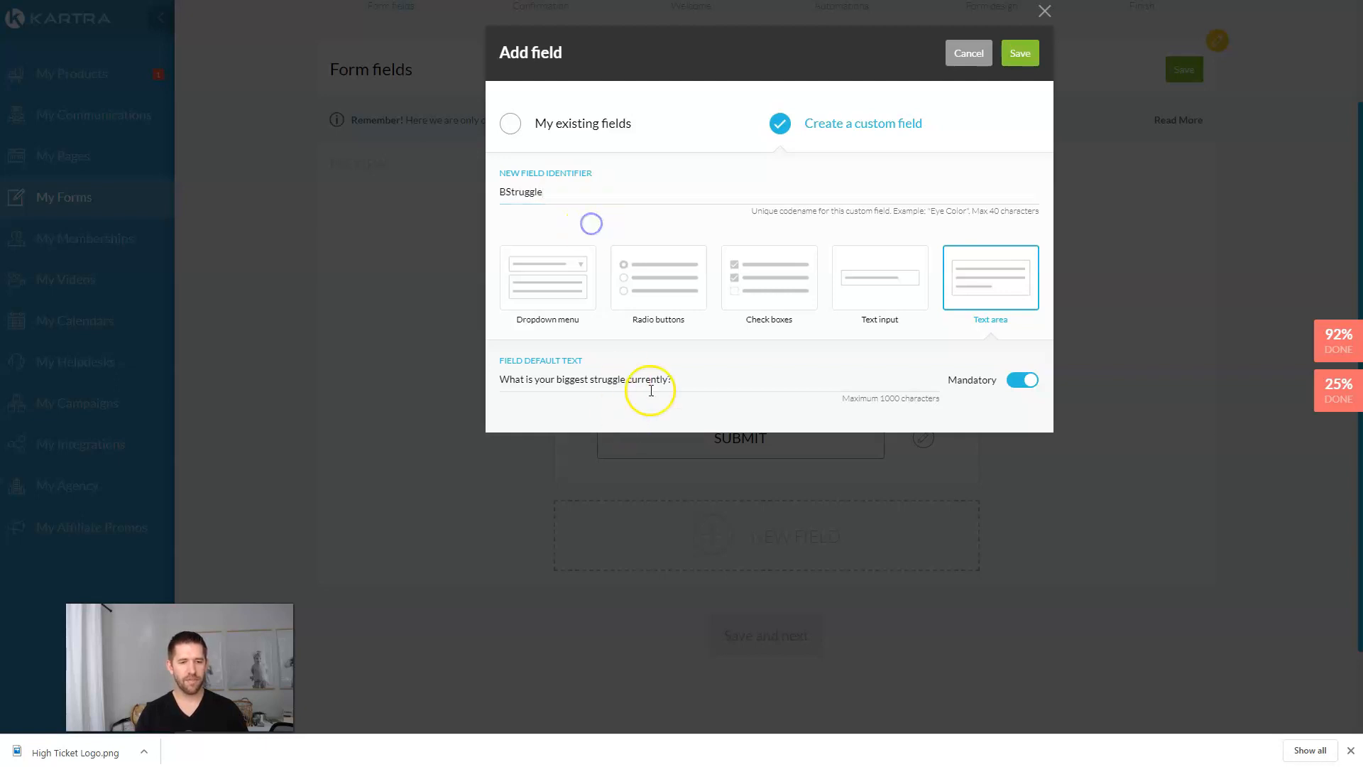
left_click(687, 384)
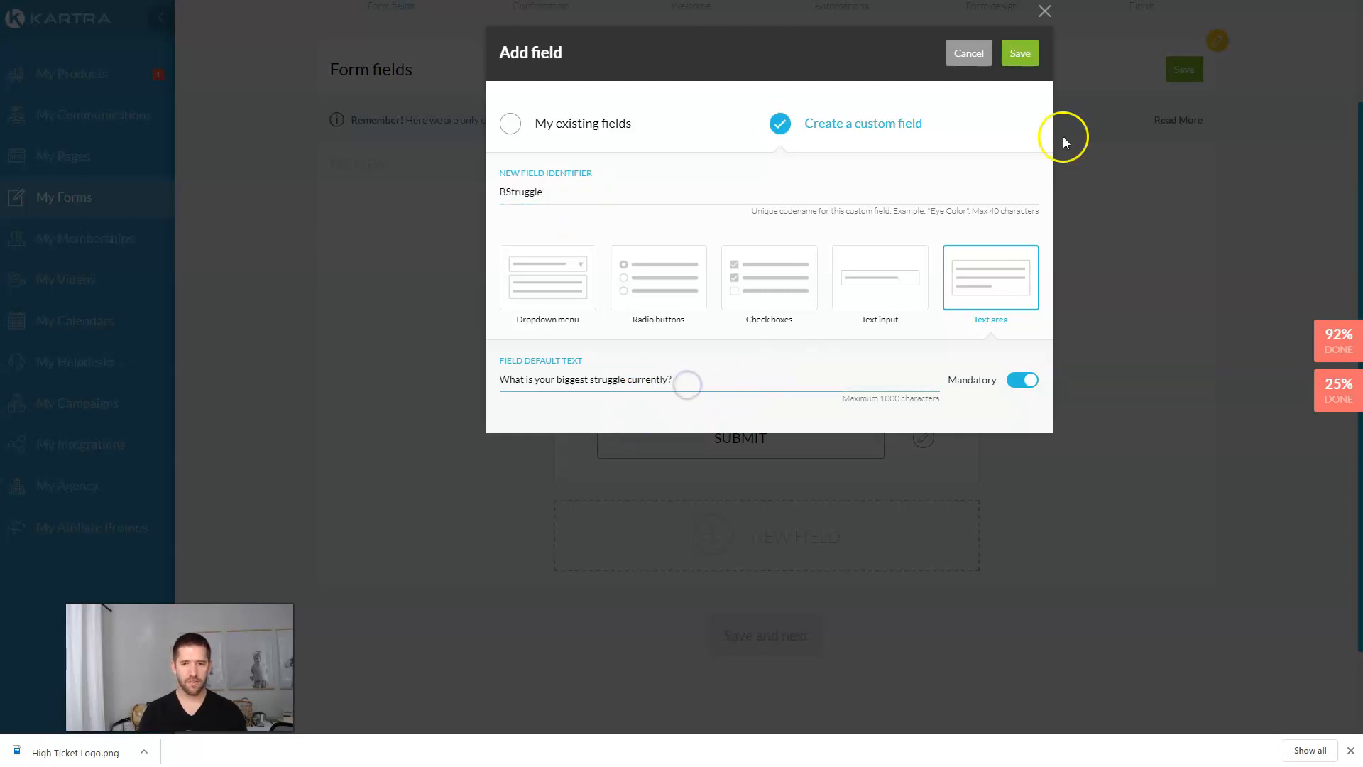
left_click(1029, 55)
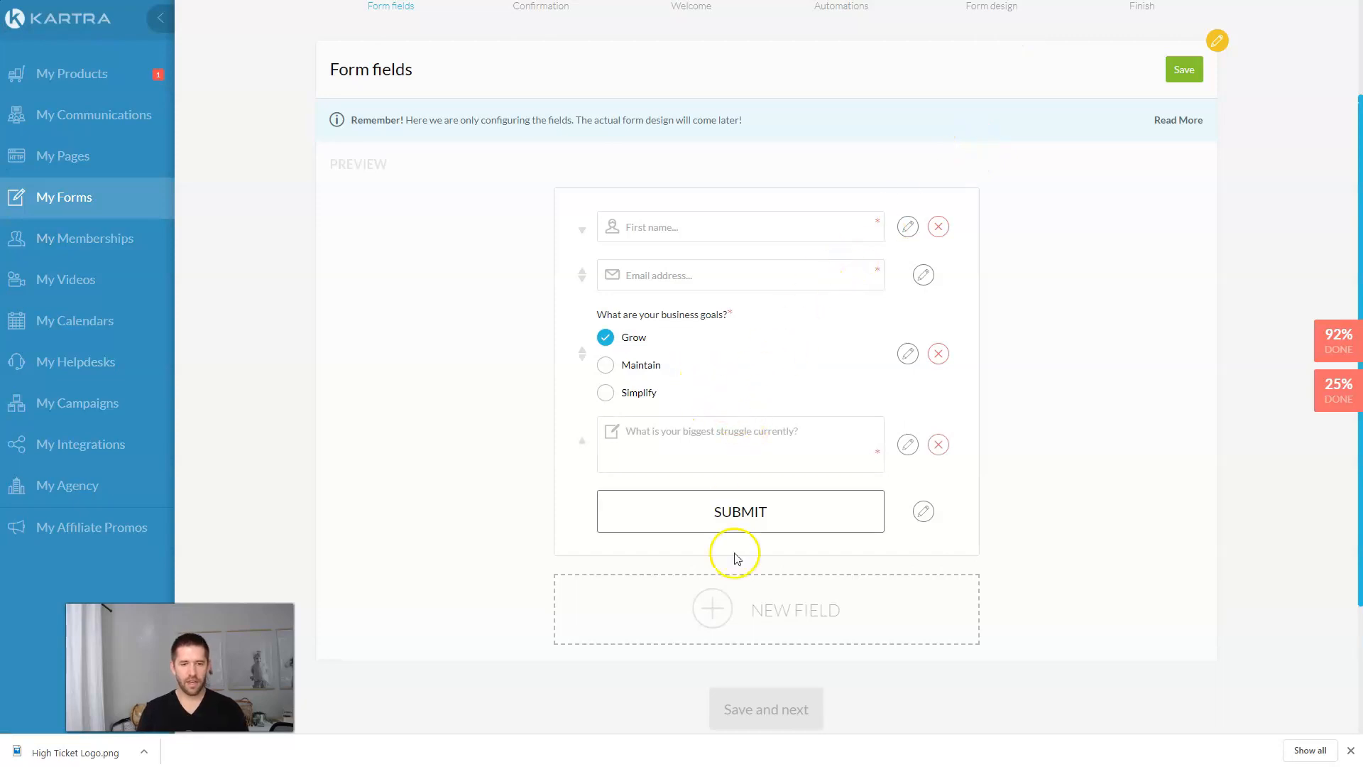
Step: Add a mandatory IncomeLevel dropdown labelled 'How much revenue are you producing Monthly'
left_click(741, 610)
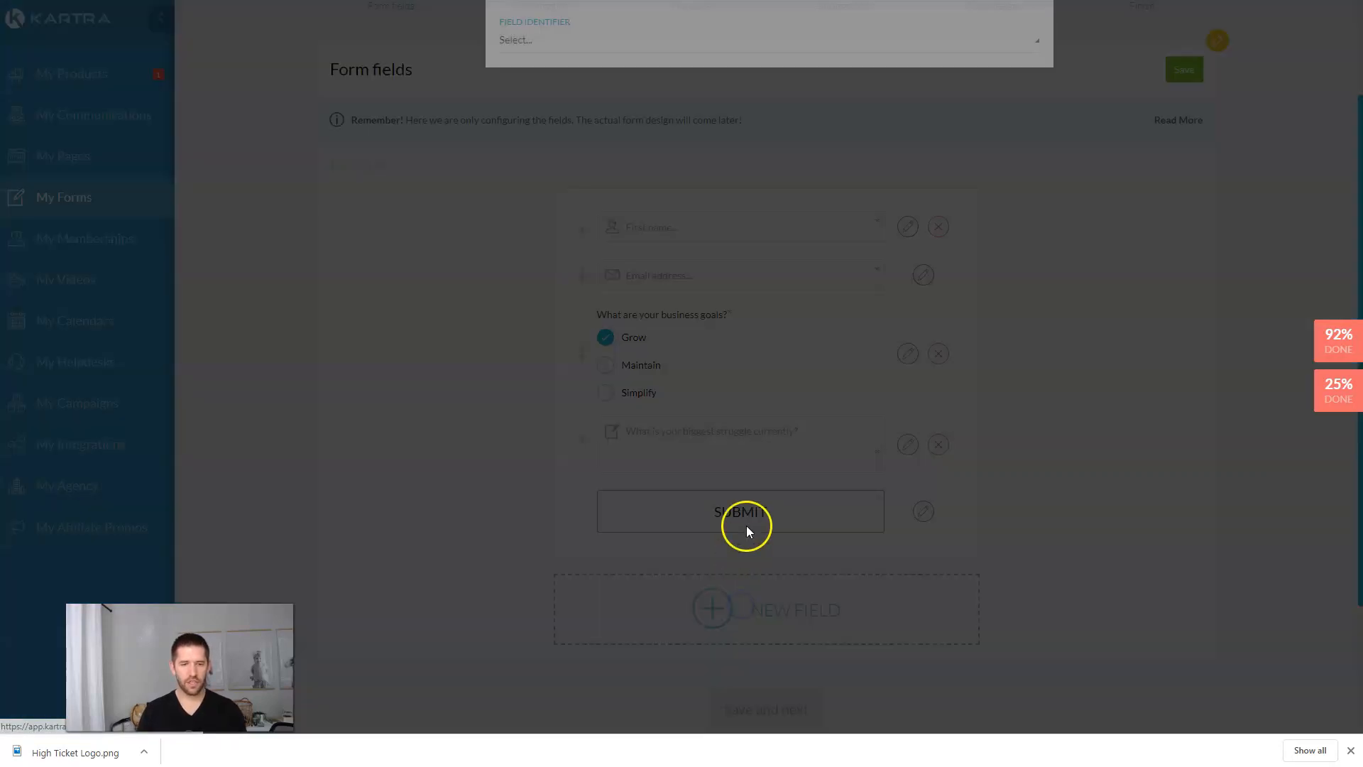
left_click(779, 123)
left_click(592, 194)
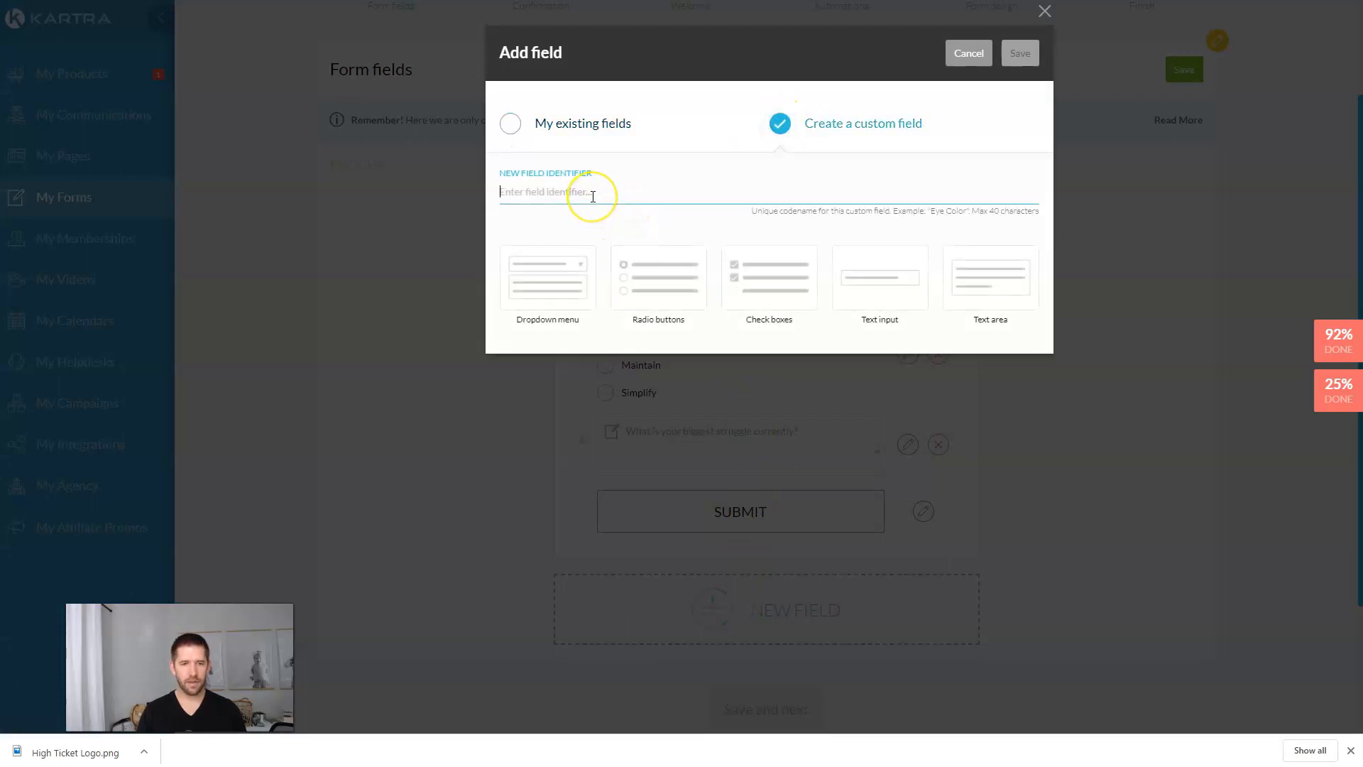
type("IncomeLevel")
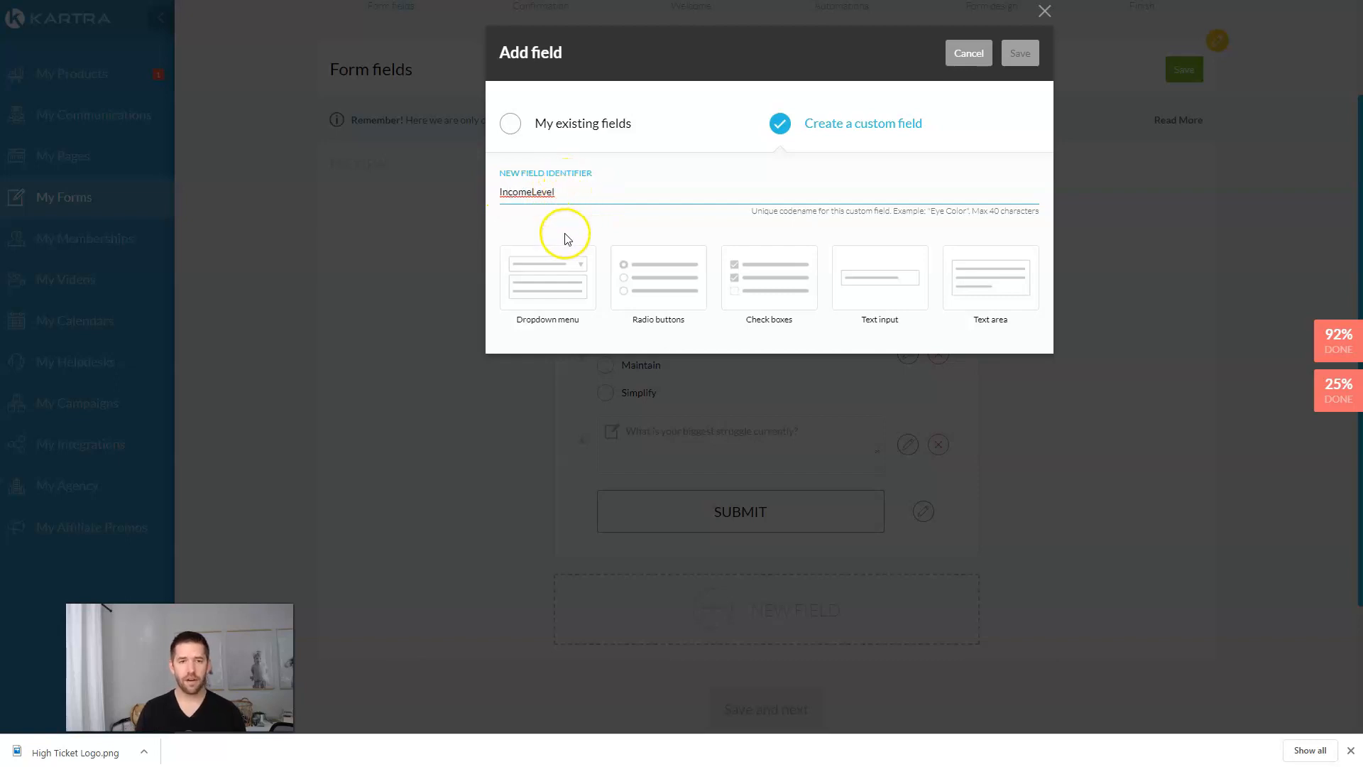
left_click(563, 275)
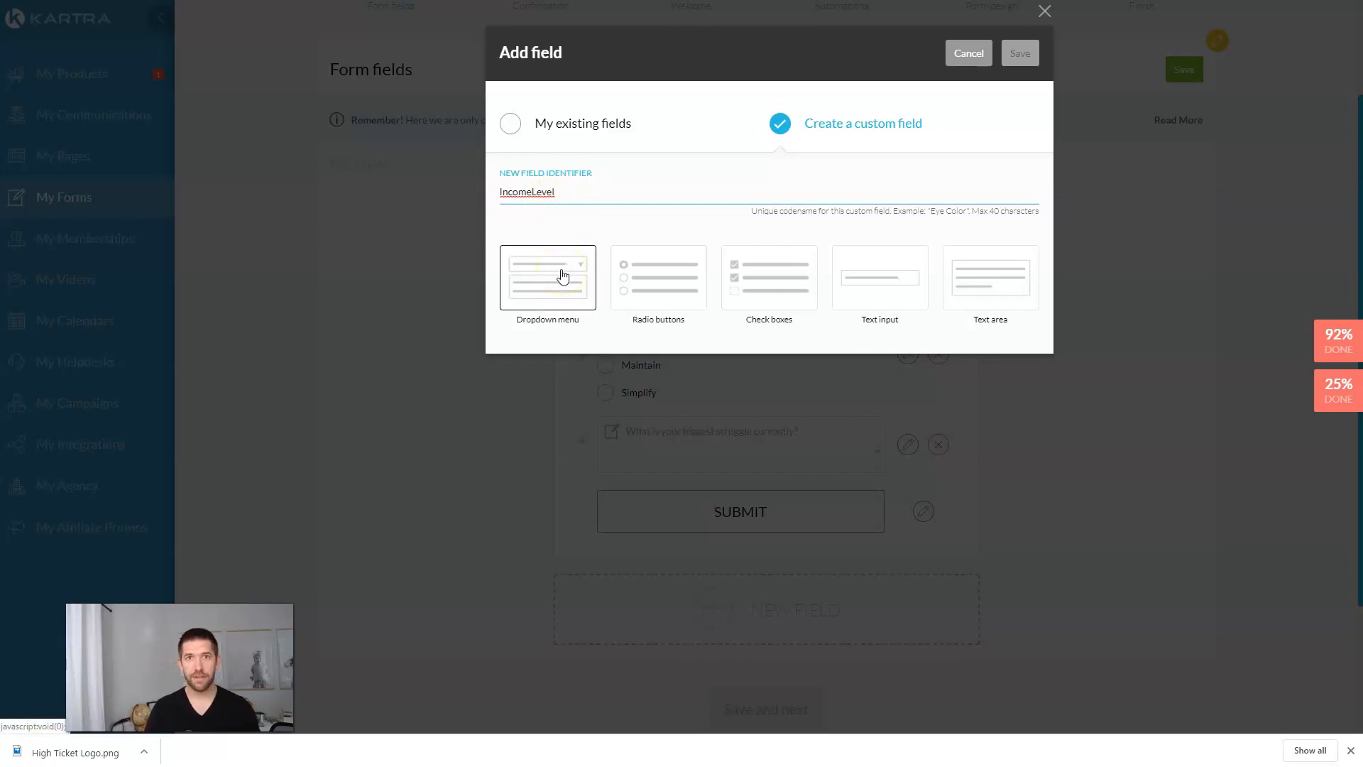
left_click(566, 377)
type("How much revenue are you producing Monthly")
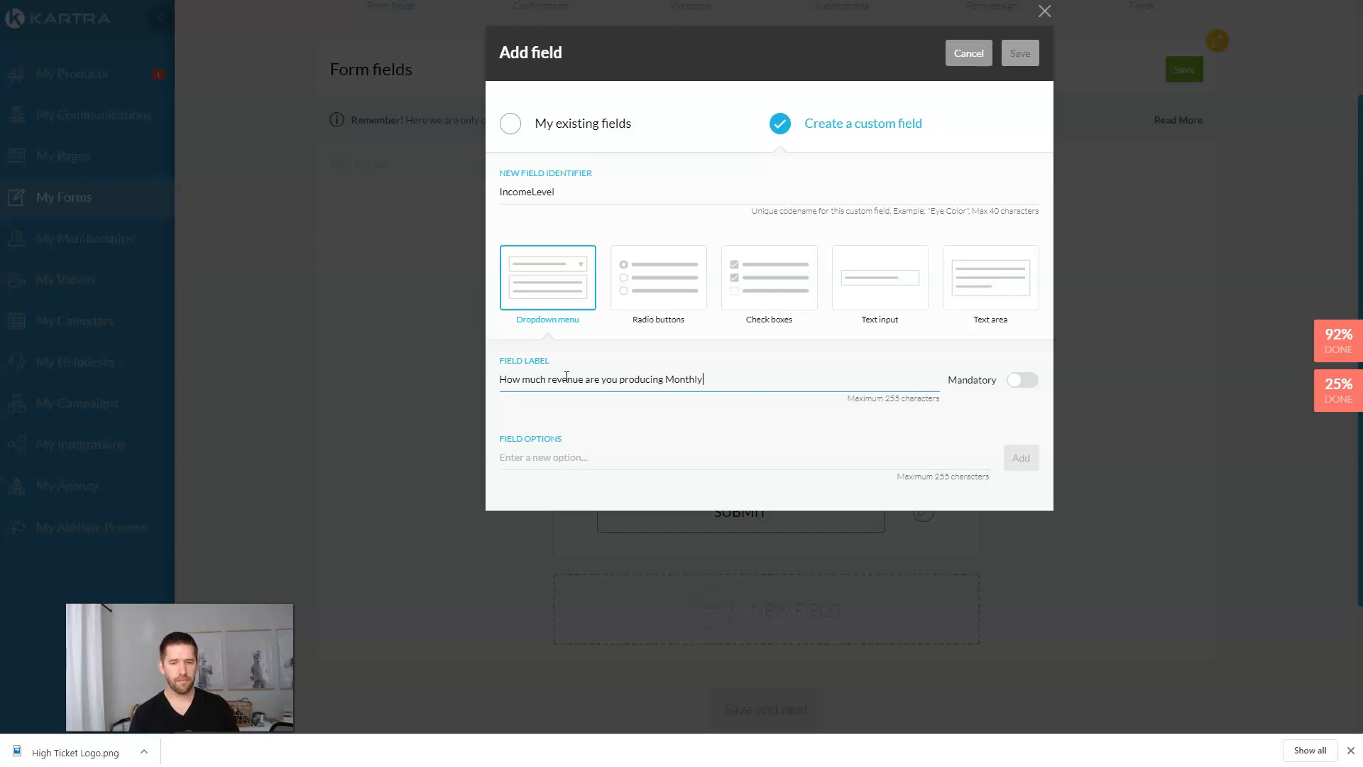
left_click(1021, 379)
Step: Add the options <1000, 1000-5000 and >5000, then save the field
left_click(615, 451)
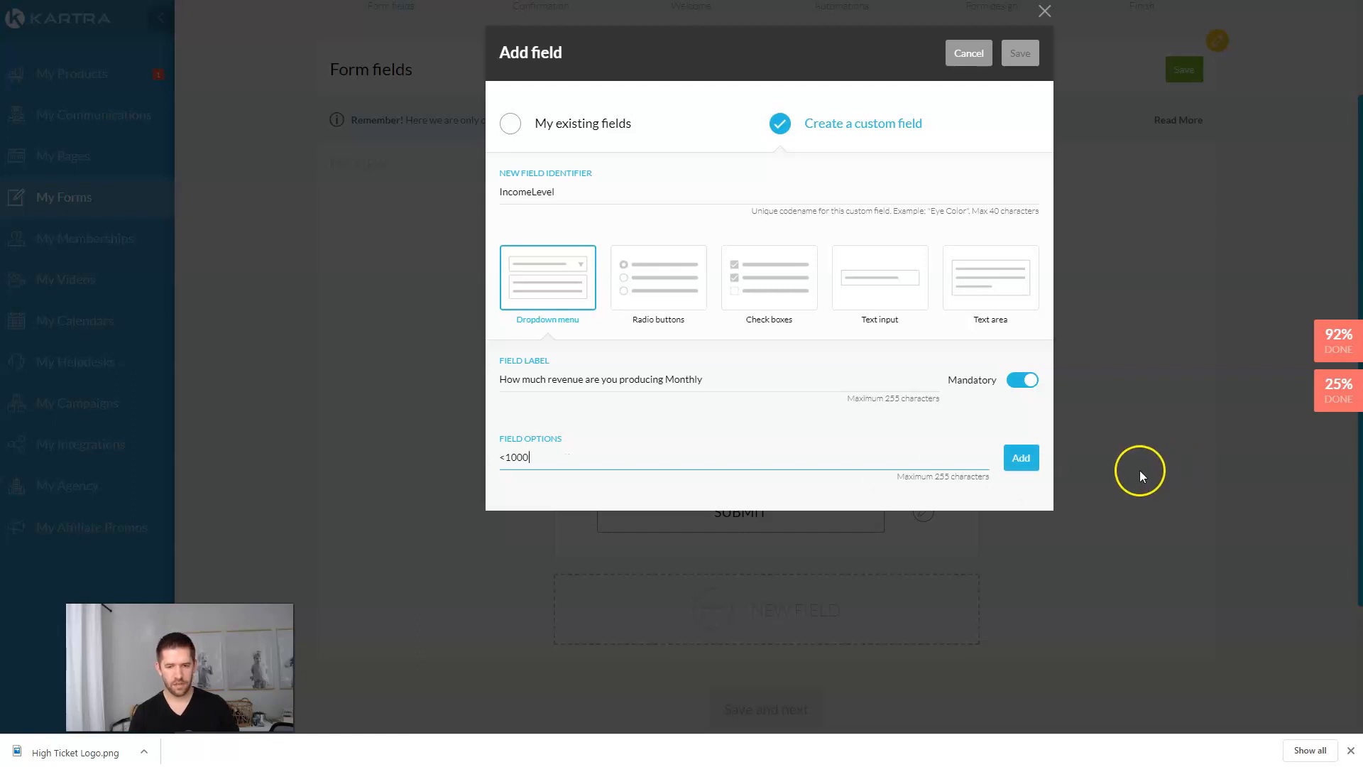
left_click(1028, 460)
left_click(553, 460)
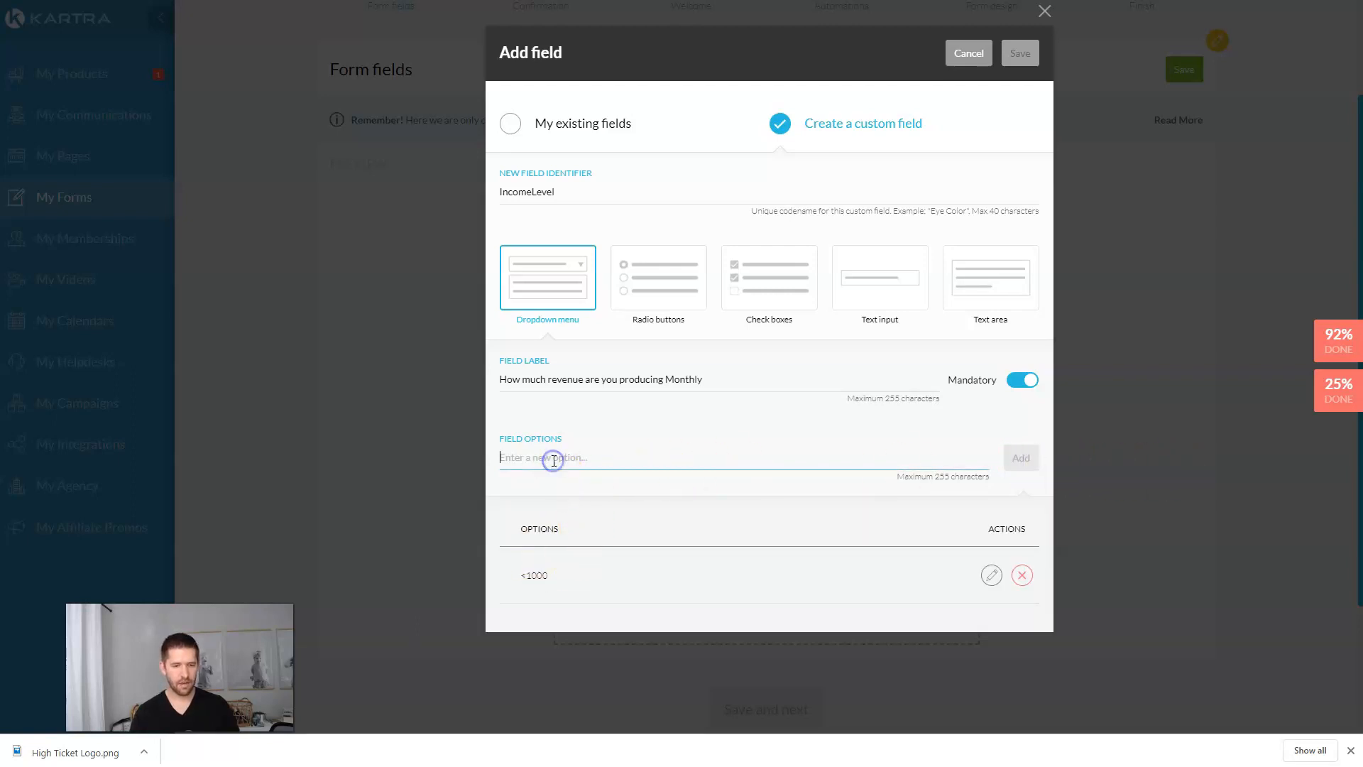
type("1000-5000")
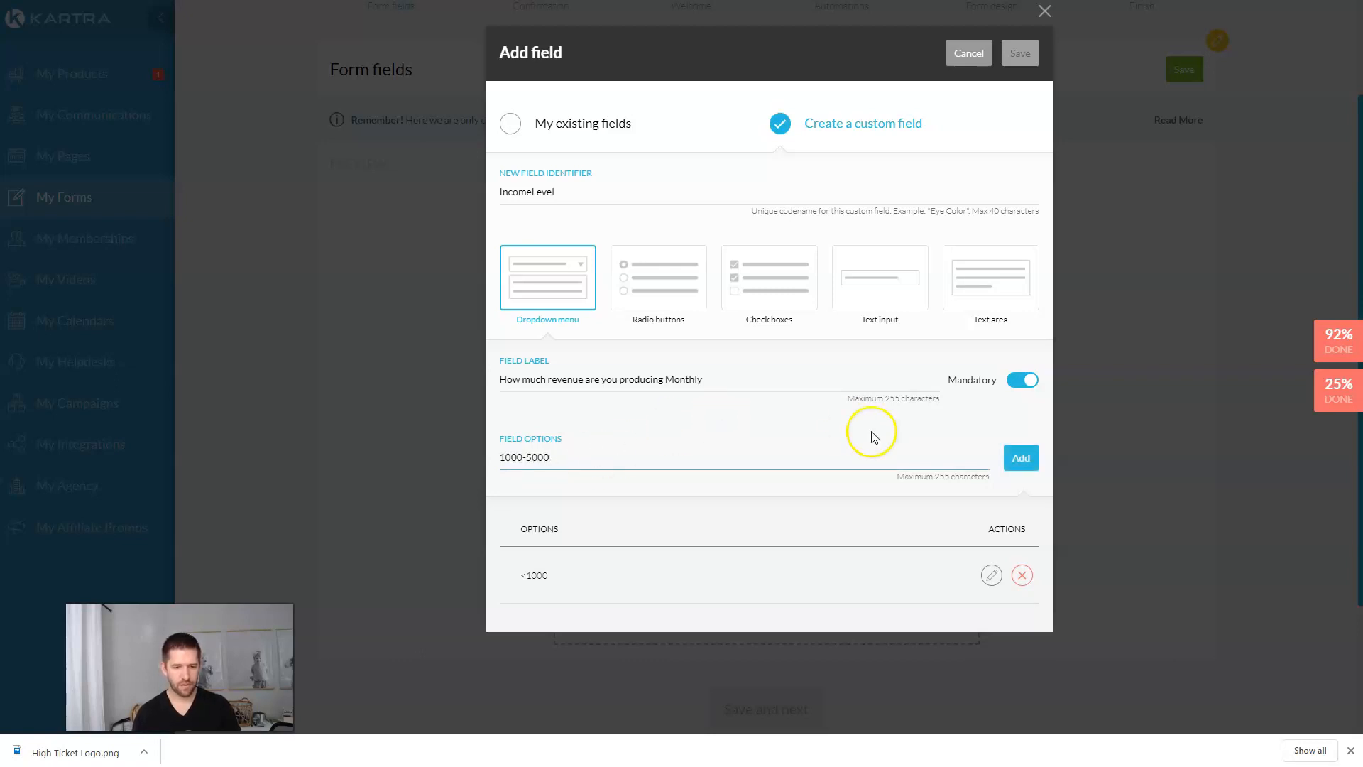
left_click(1029, 458)
left_click(561, 462)
type(">50")
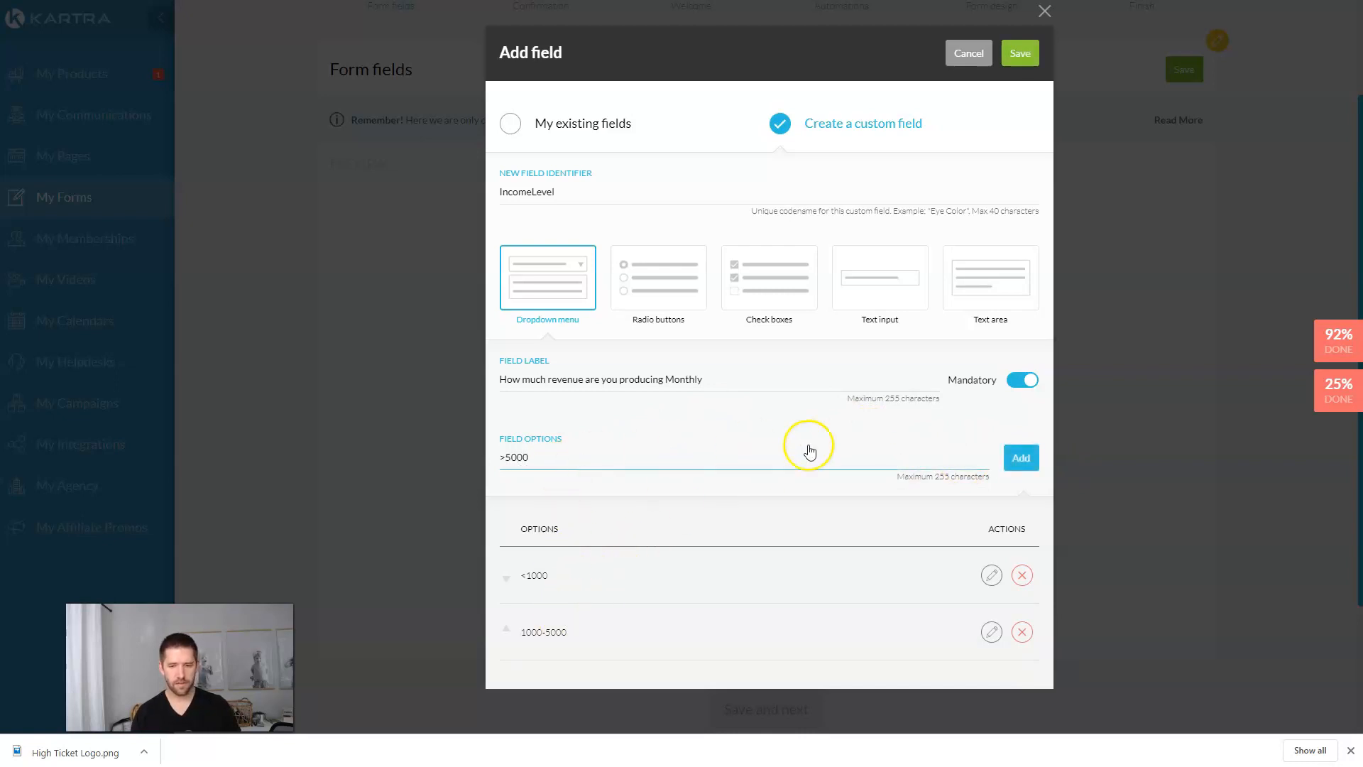
left_click(1022, 458)
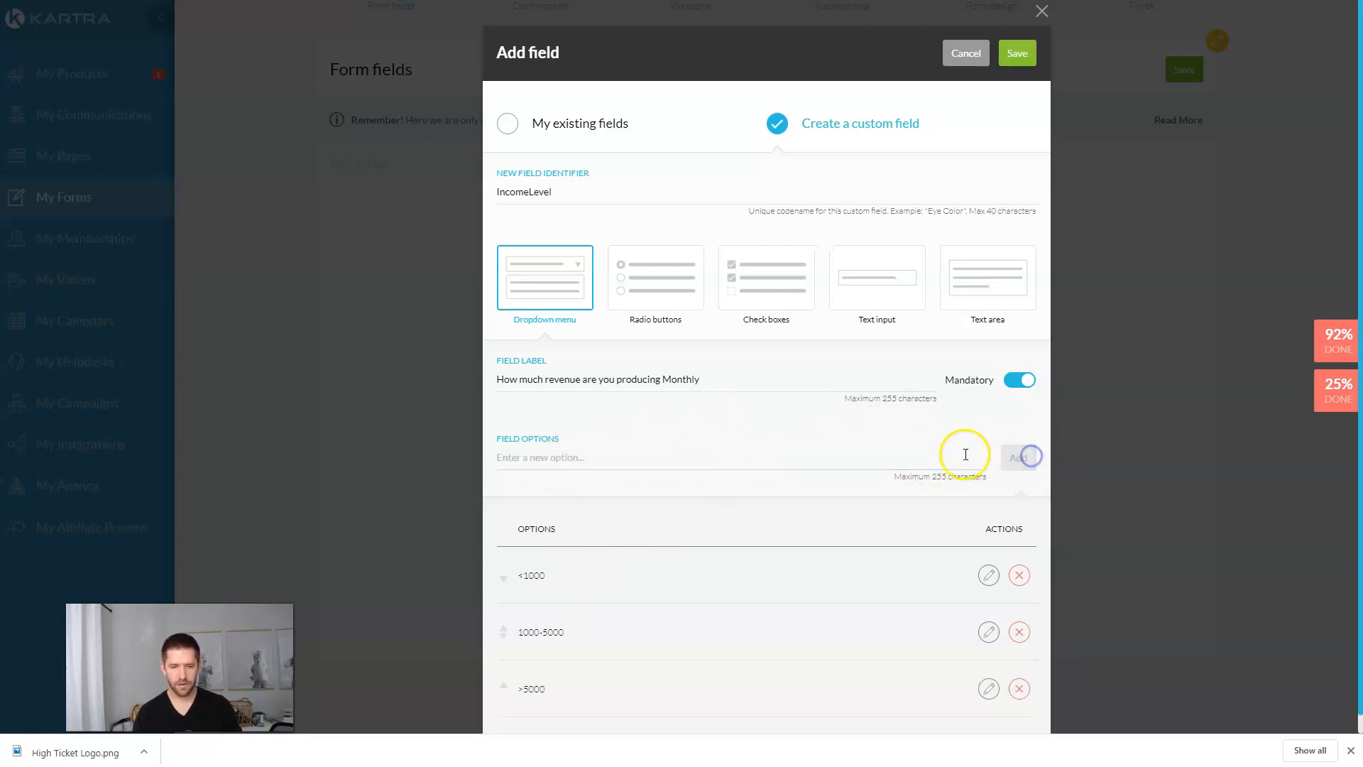
left_click(1012, 61)
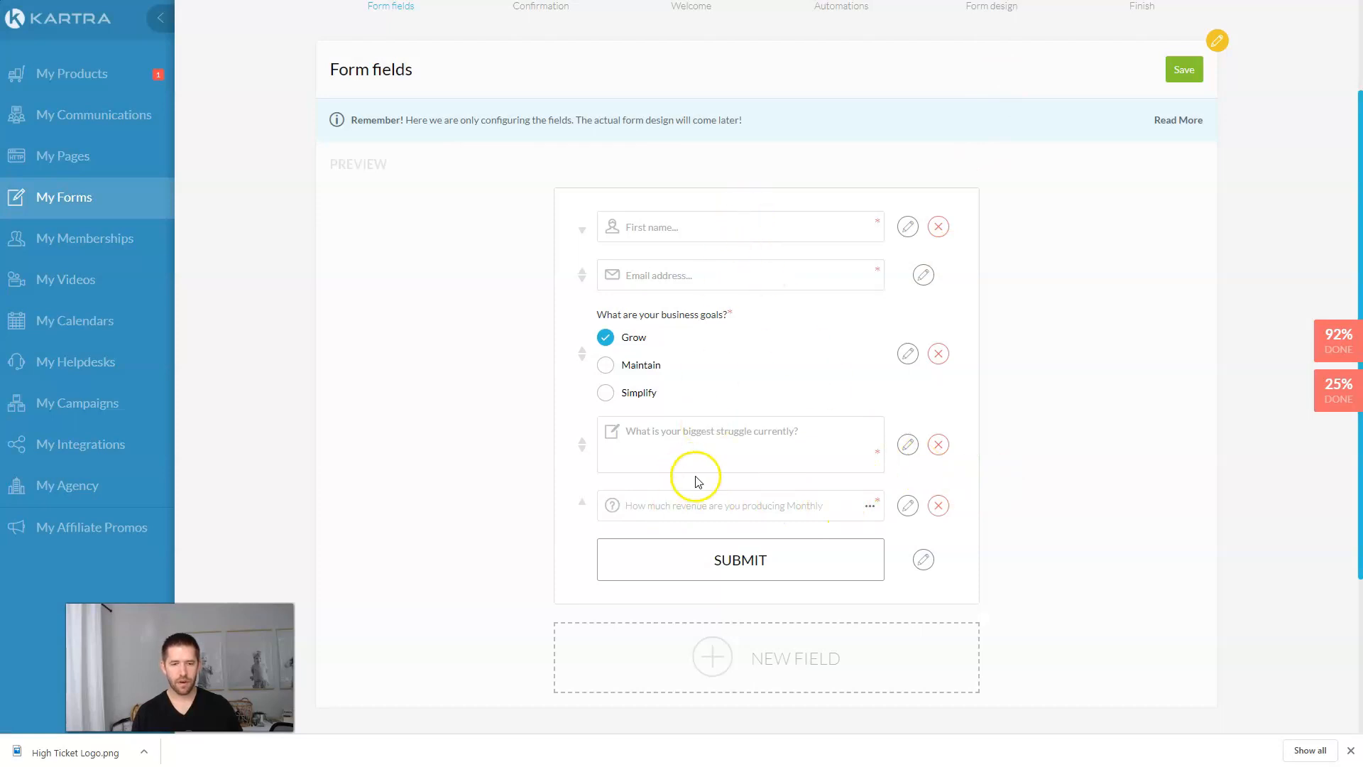
Step: Move the revenue question above the struggle question and save the five form fields
left_click(583, 502)
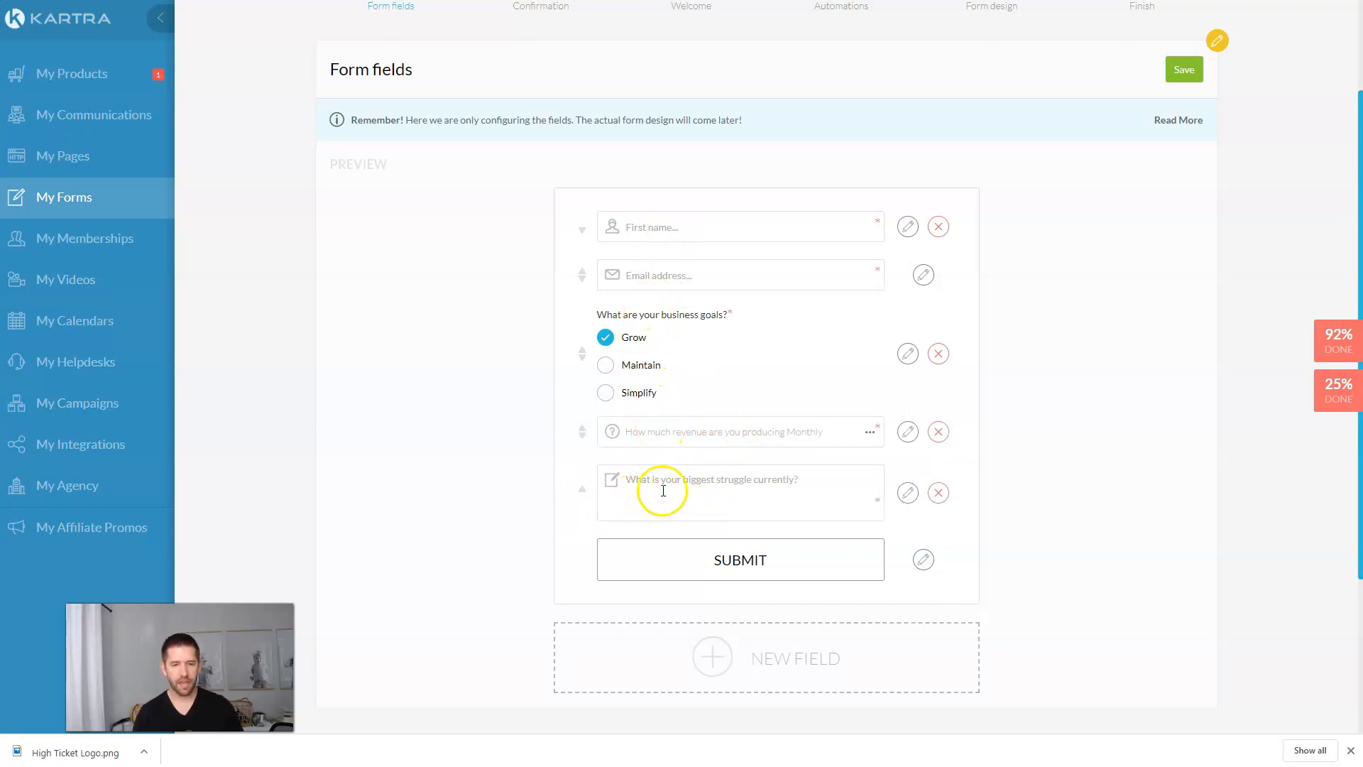
left_click(1184, 79)
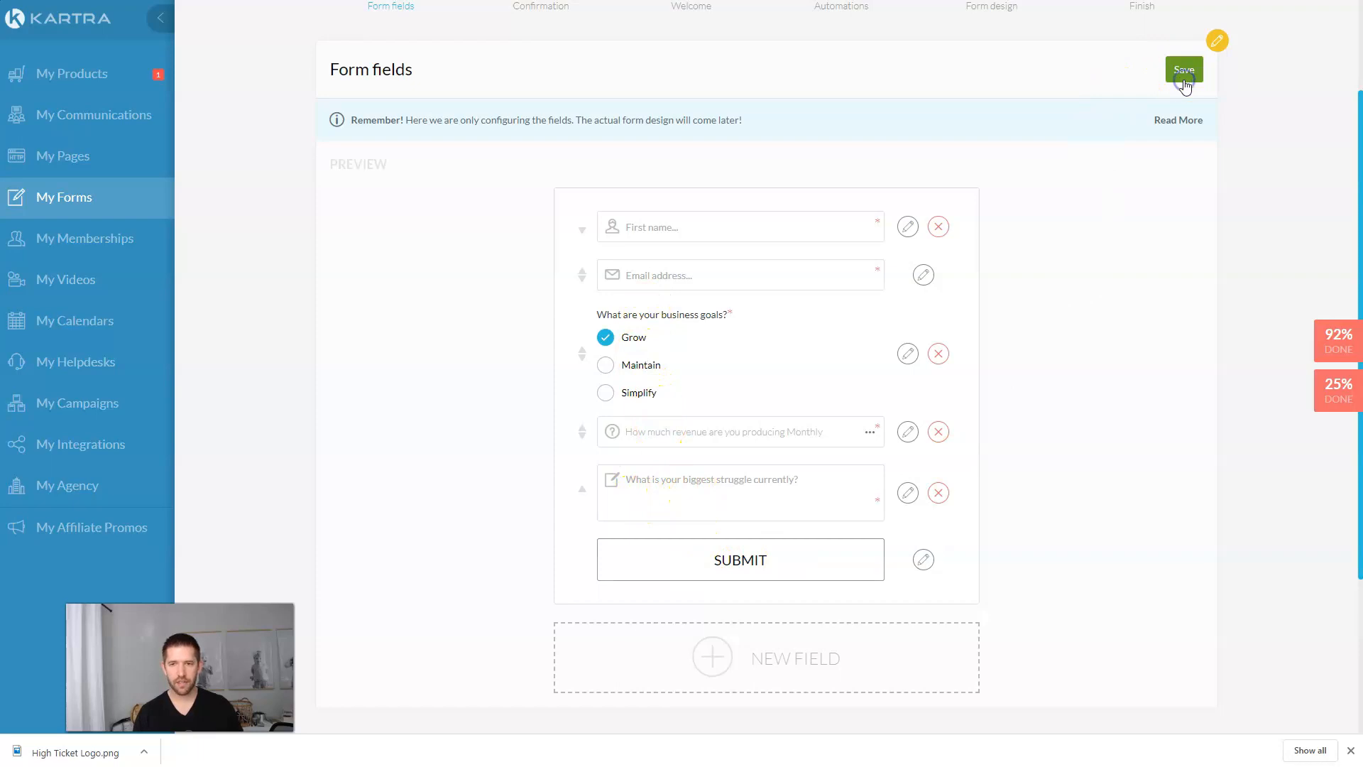
left_click(757, 368)
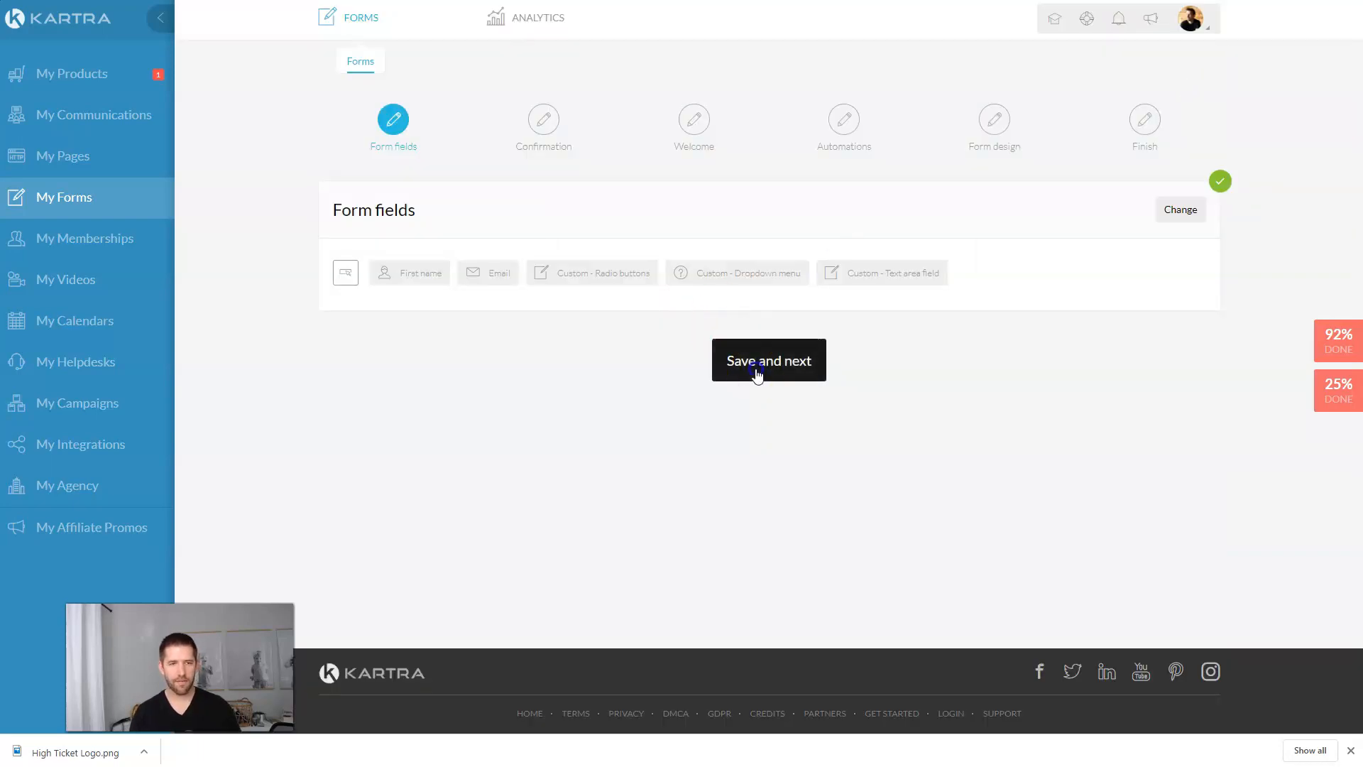
Step: Confirm single opt-in and set the success destination page to External URL
left_click(1189, 214)
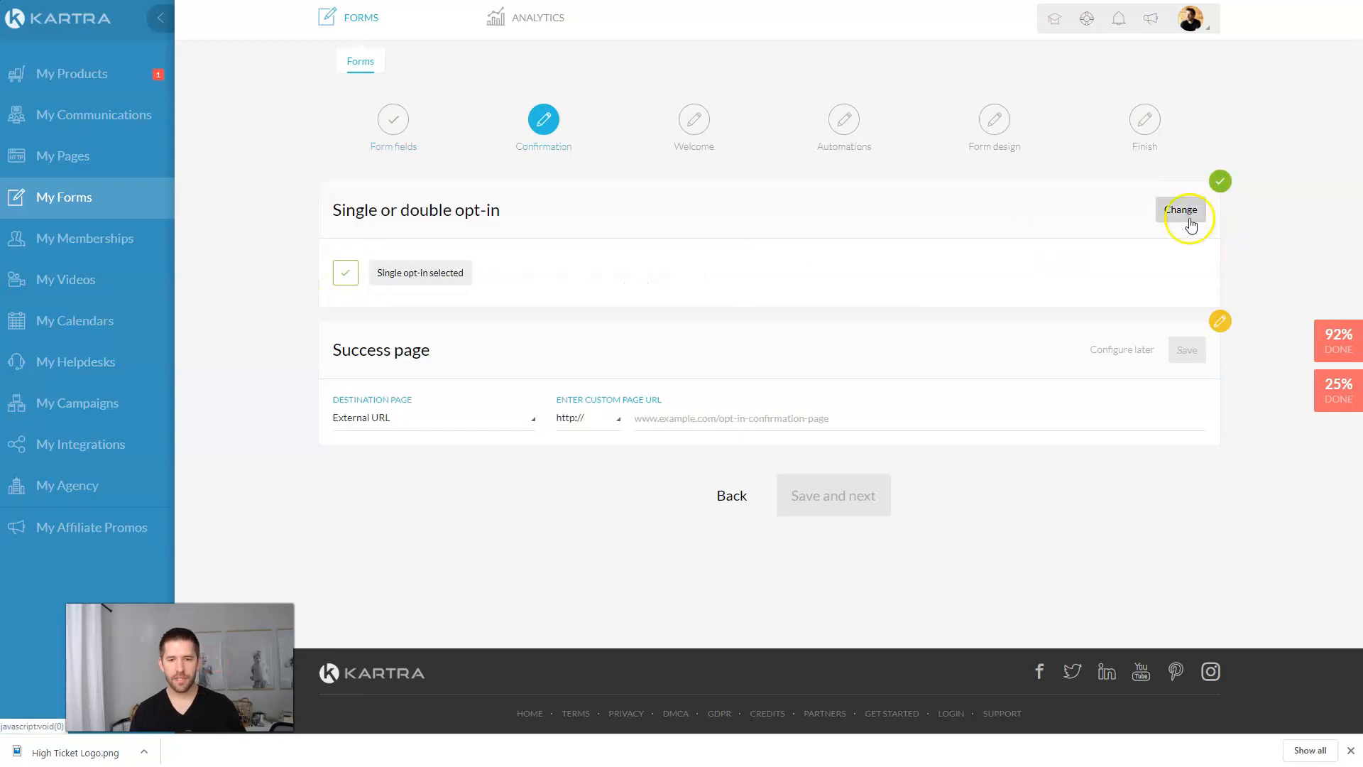
left_click(455, 419)
left_click(425, 477)
left_click(423, 423)
left_click(415, 474)
left_click(648, 422)
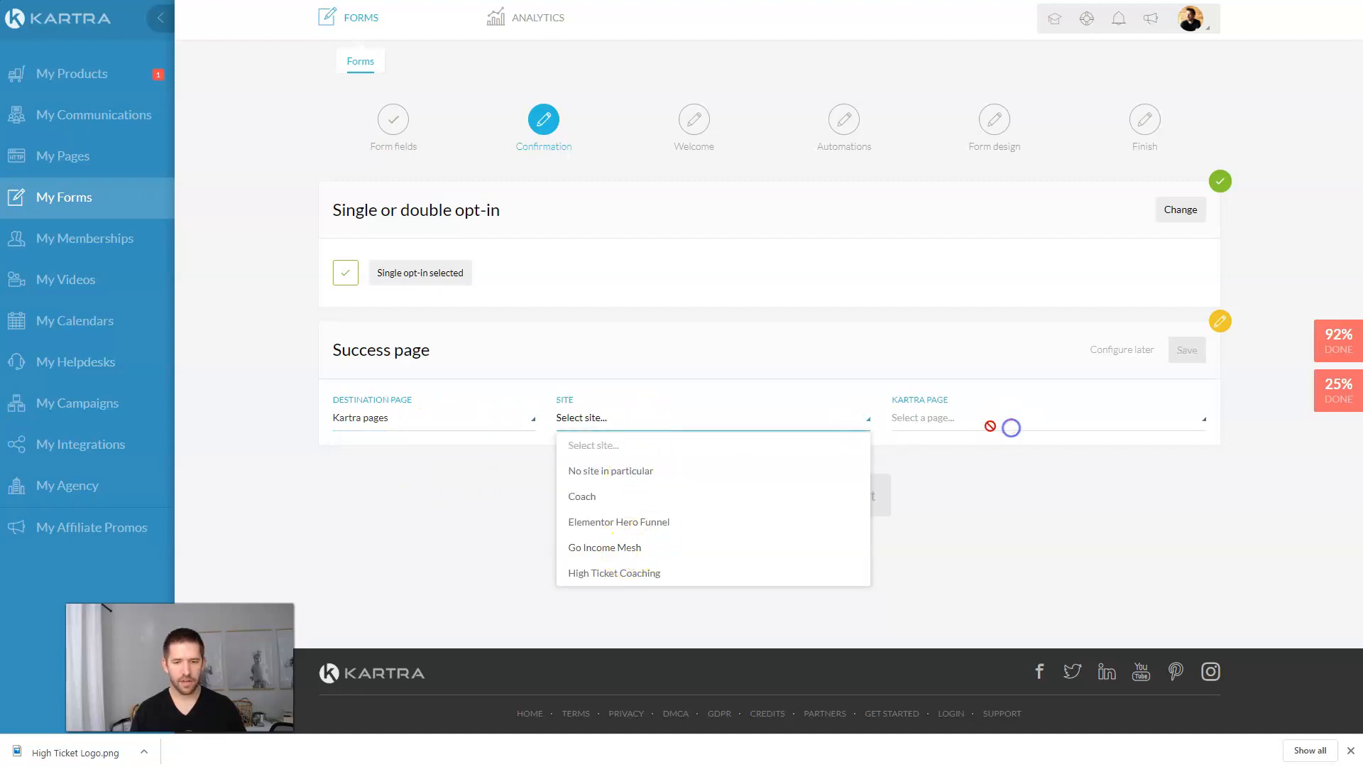
left_click(414, 418)
left_click(397, 445)
left_click(699, 425)
type("https://johnw.kartra.com/calendar/KqB8csYtmvZa")
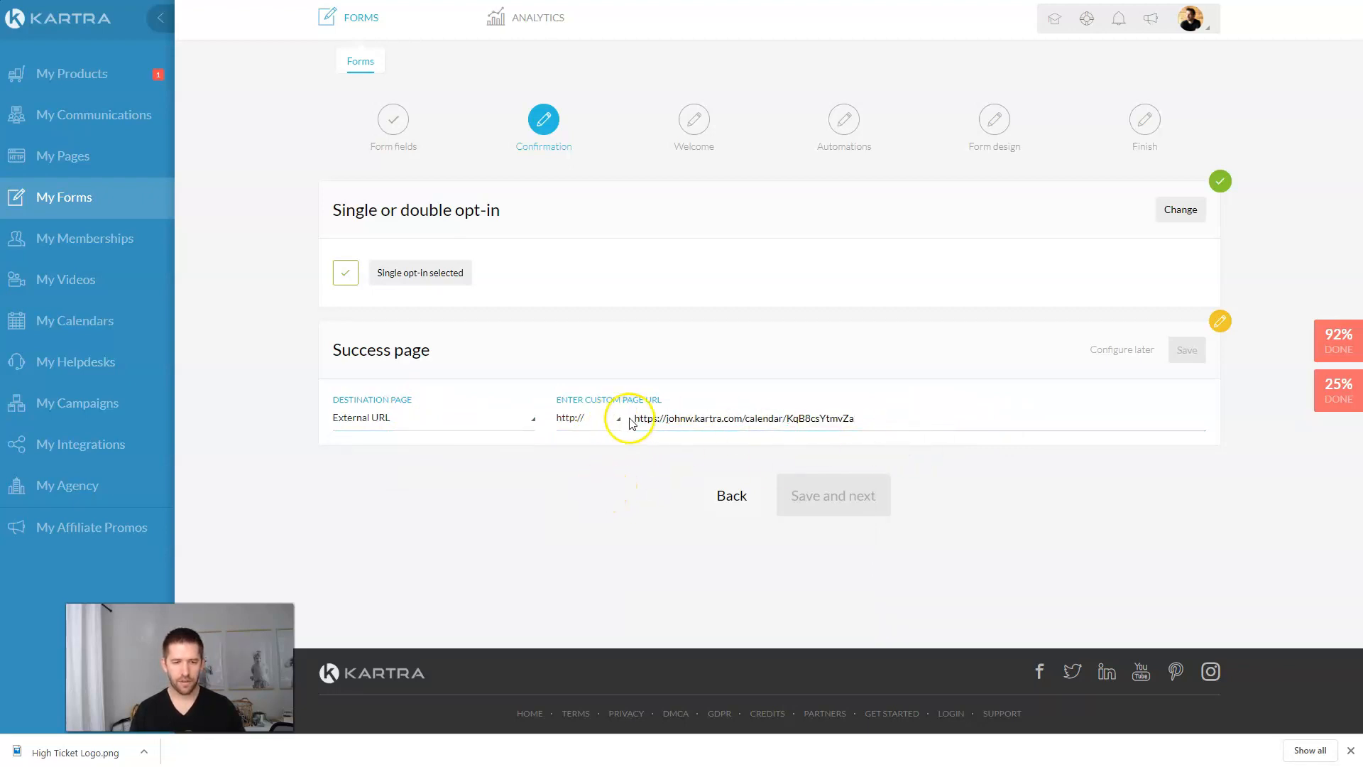
left_click(588, 425)
left_click(594, 470)
left_click_drag(666, 418, 622, 423)
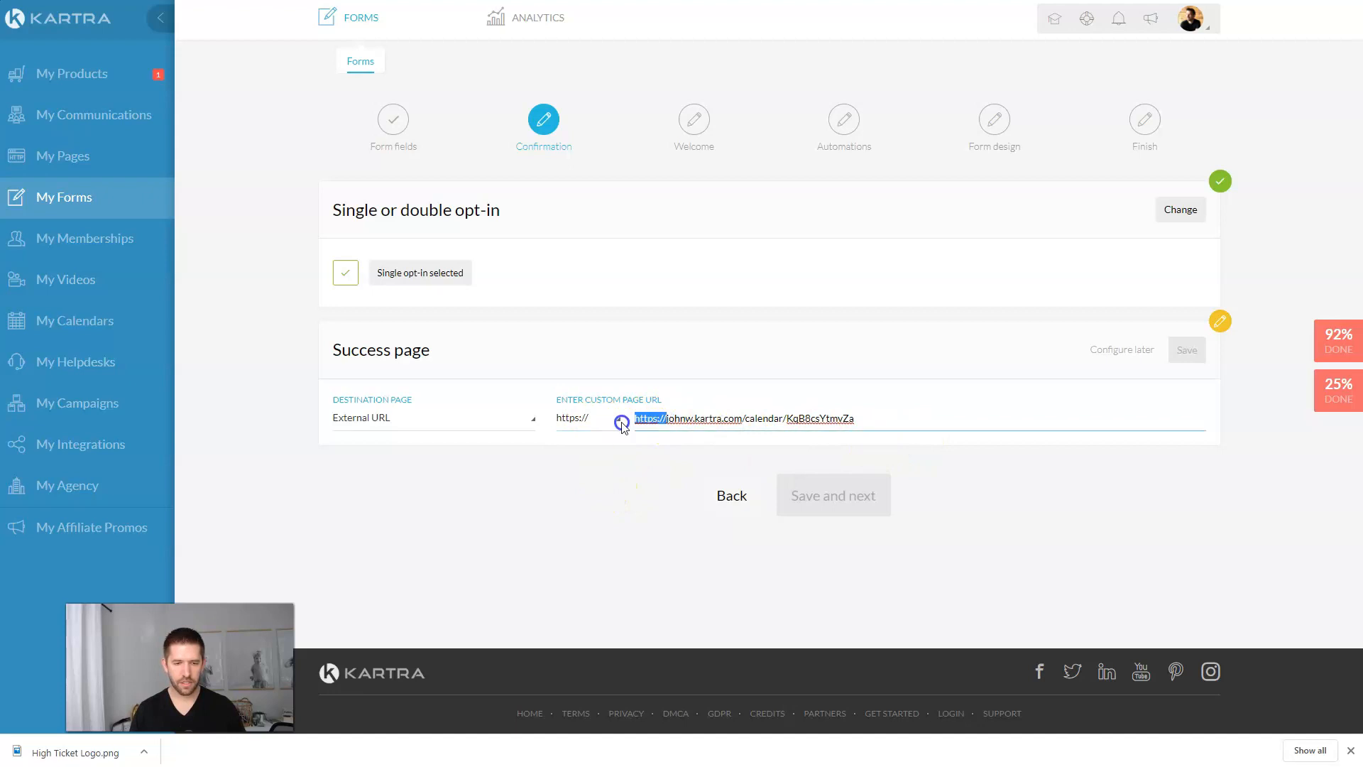
key("BackSpace")
Step: Save the success page, skip the welcome message, and tick Tag: Applied in the funnel diagram
left_click(1187, 358)
left_click(846, 504)
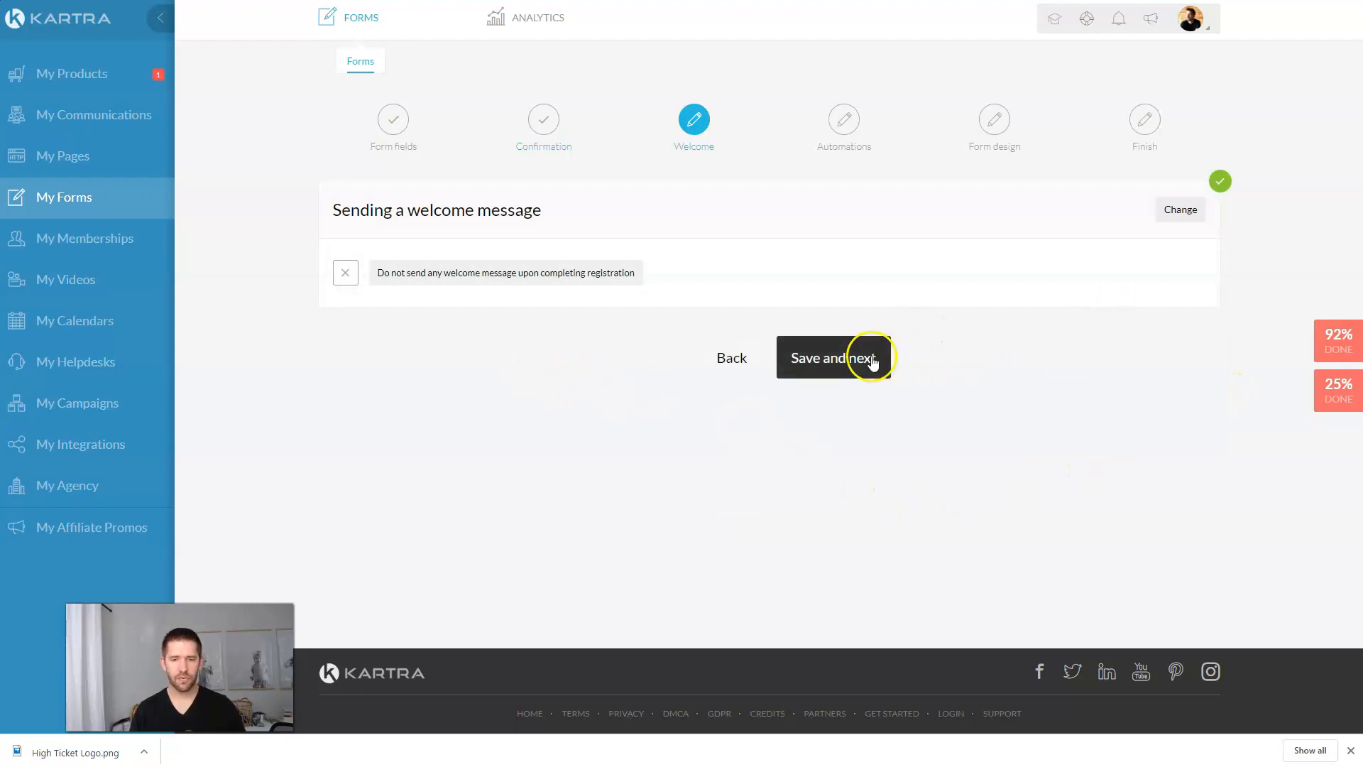
left_click(855, 364)
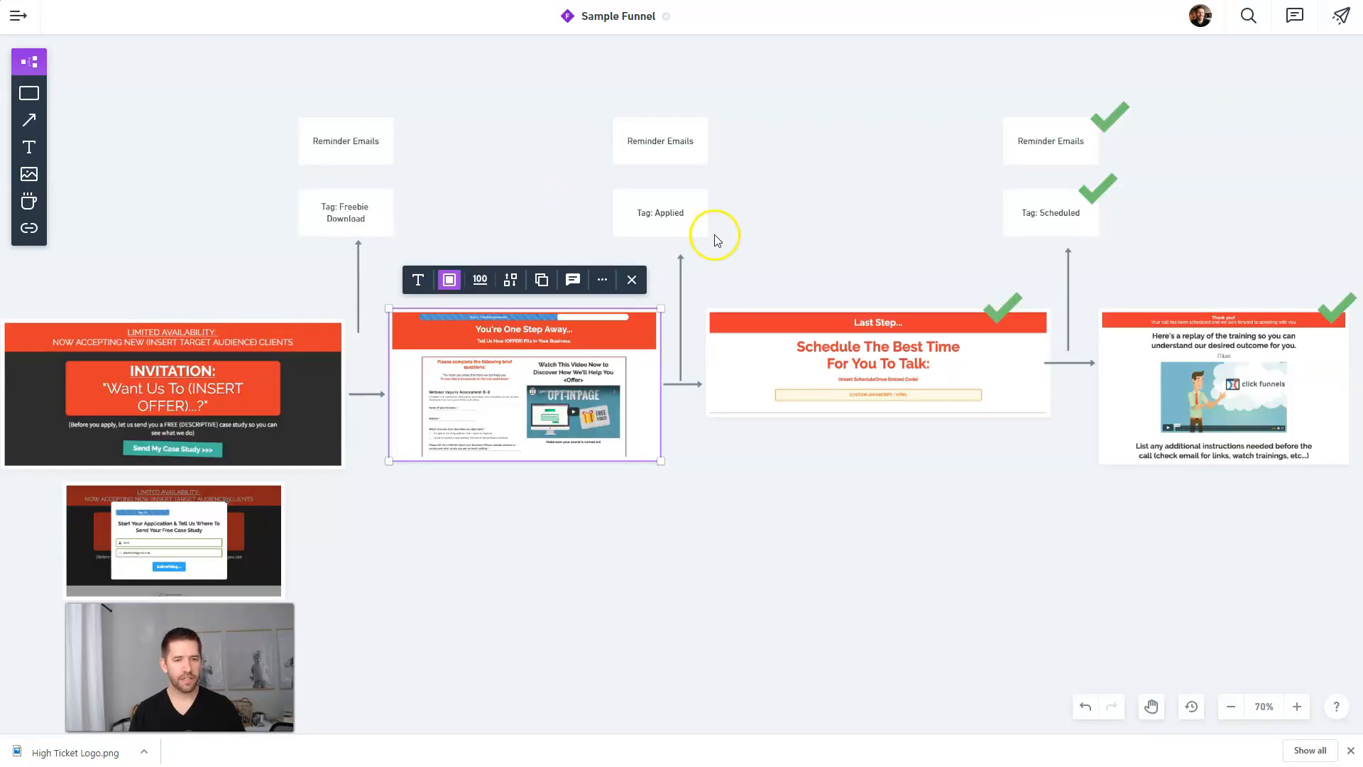
left_click(715, 240)
left_click(664, 213)
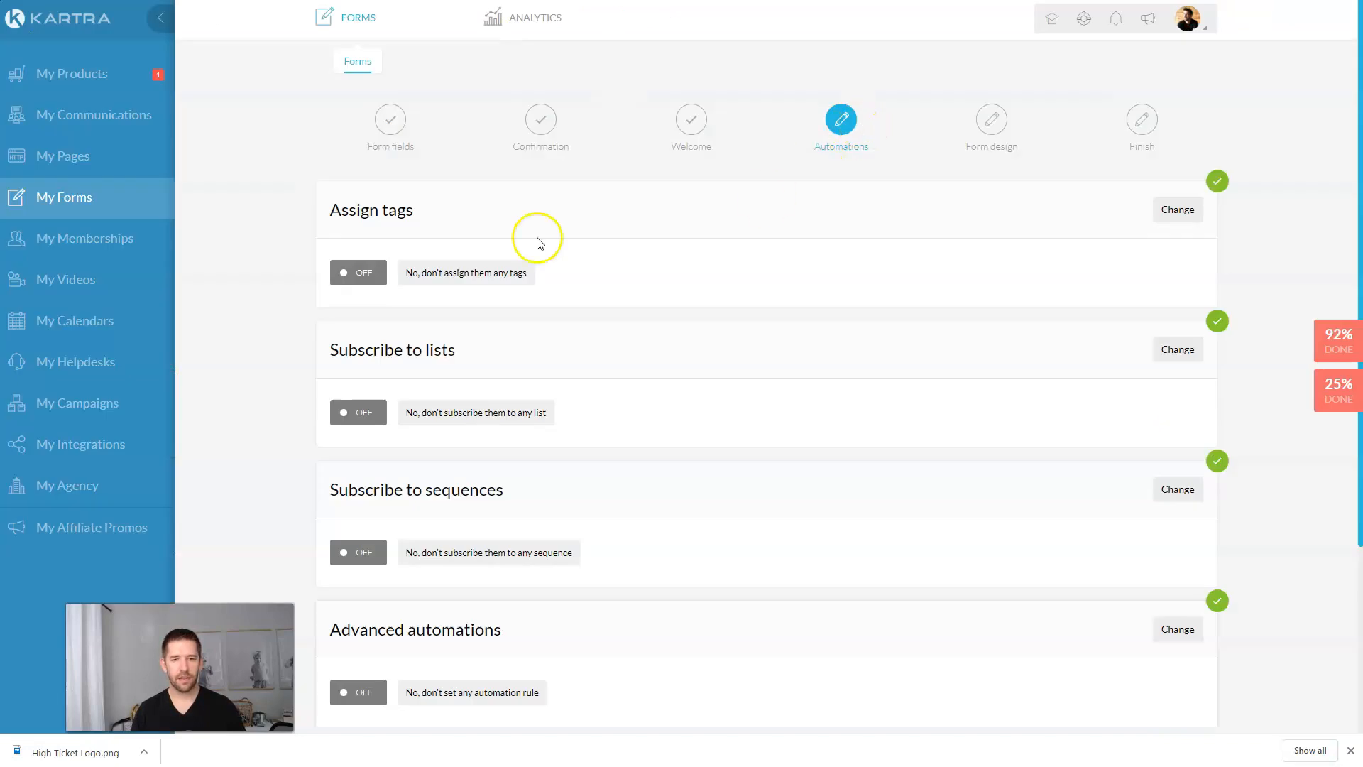
Step: Create a new 'Applied for Consulting' tag in the High Ticket Application Funnel category
left_click(1174, 209)
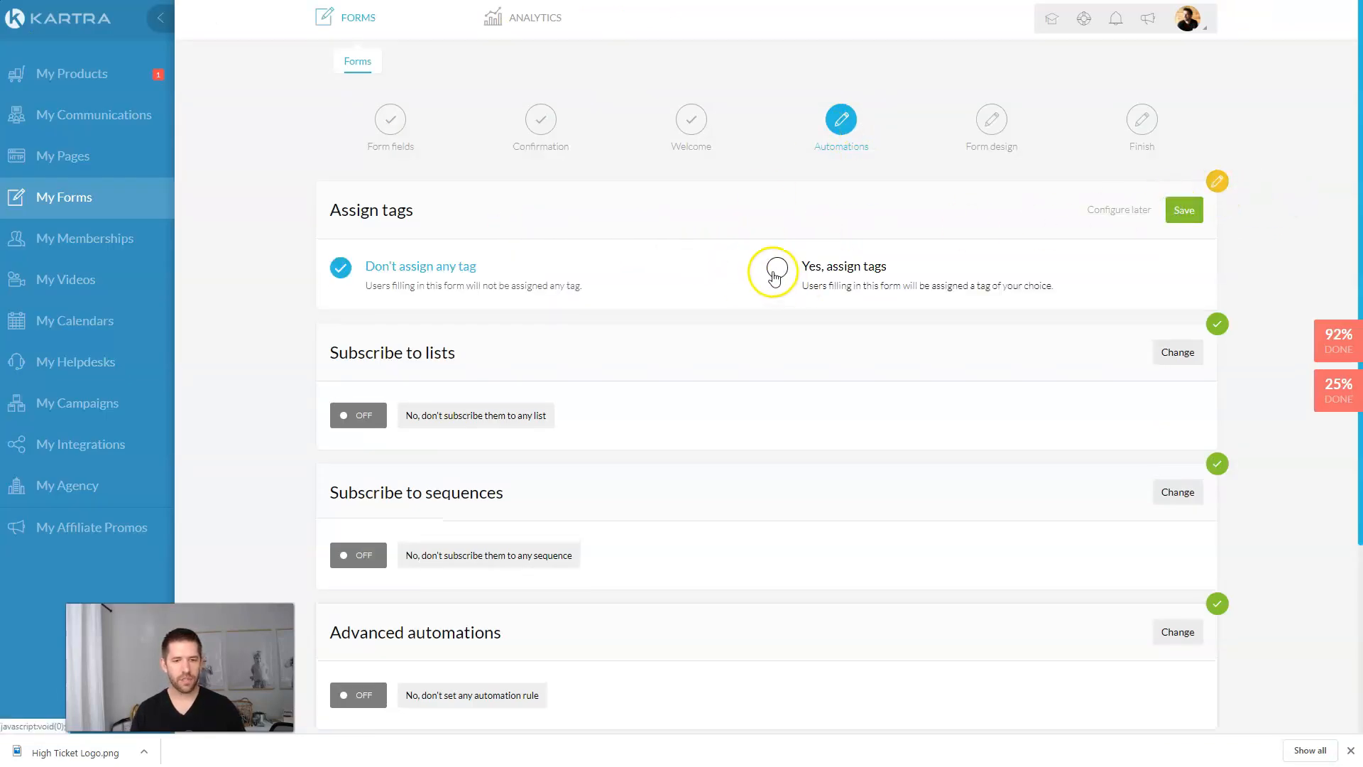
left_click(779, 269)
left_click(496, 339)
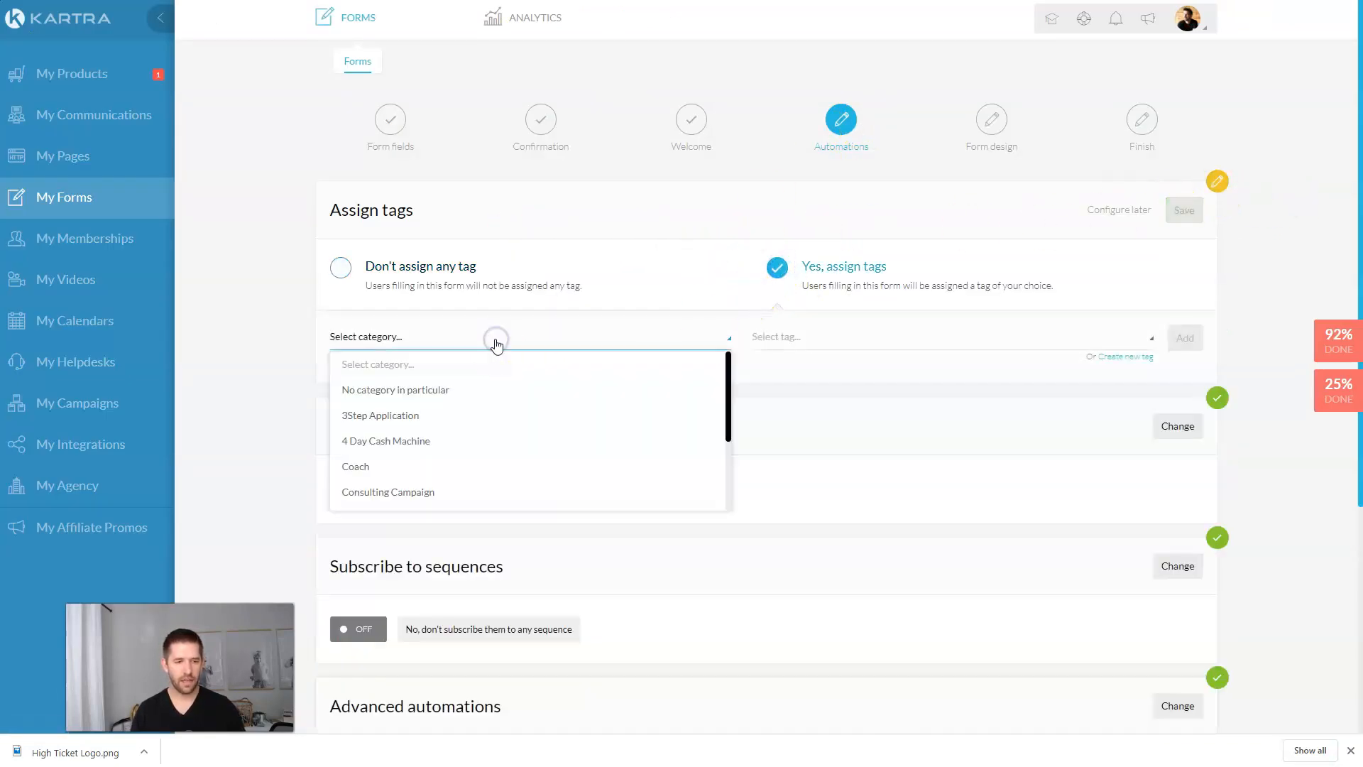
left_click(1109, 357)
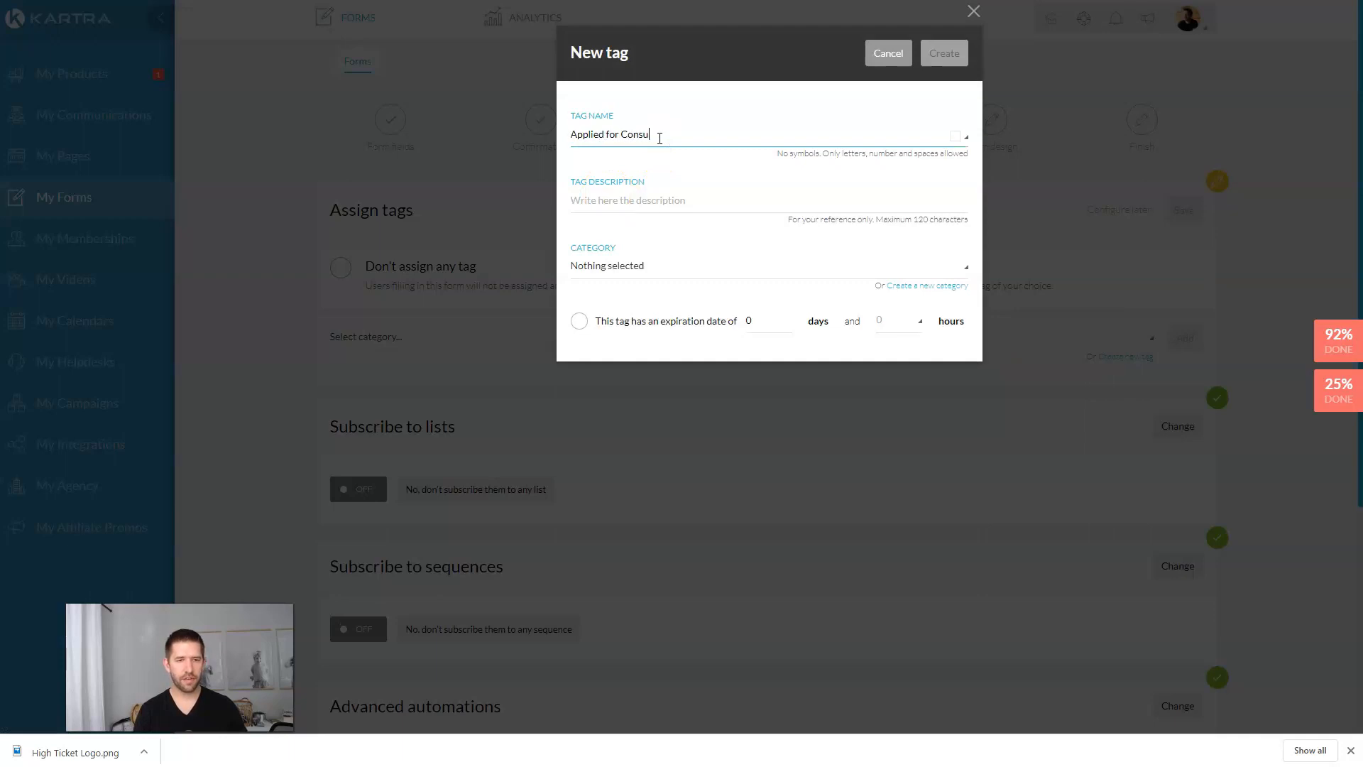
left_click(665, 205)
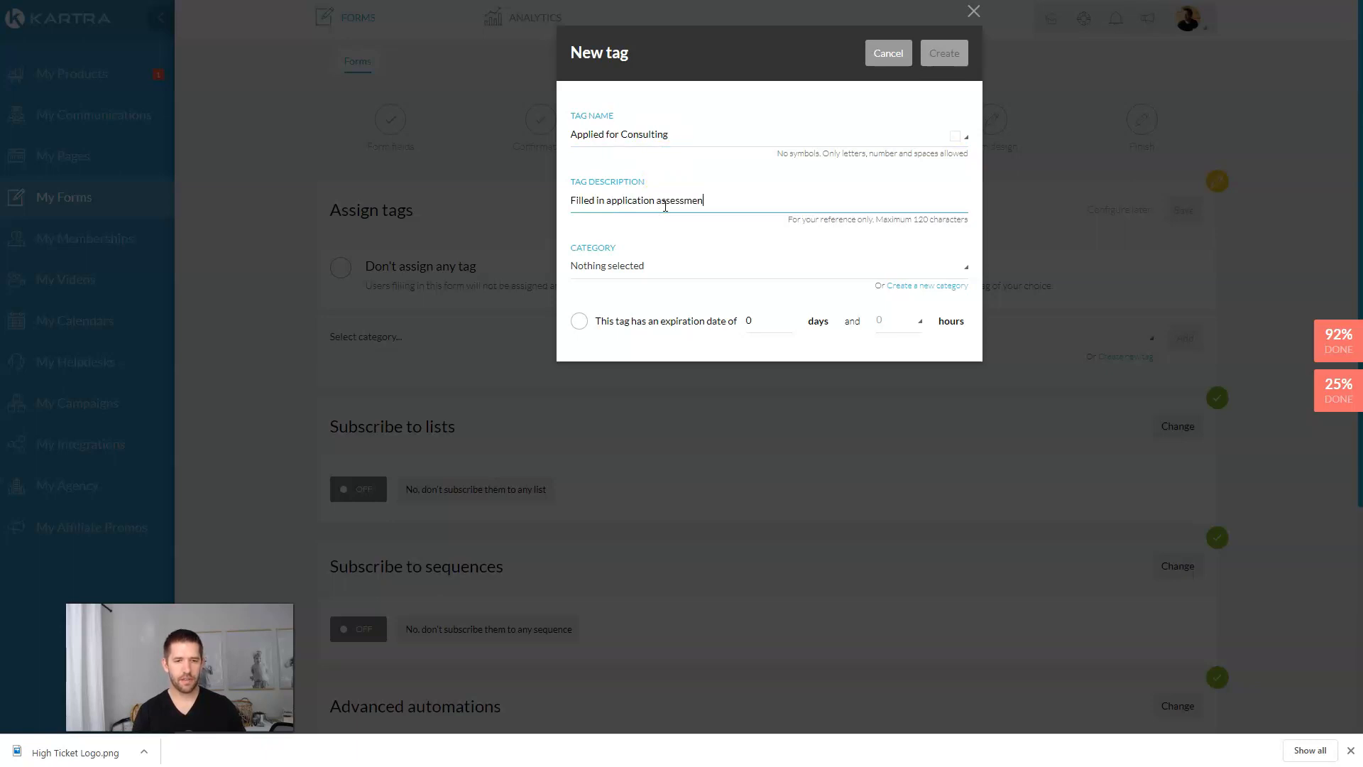
left_click(674, 271)
scroll(679, 328, "down", 2)
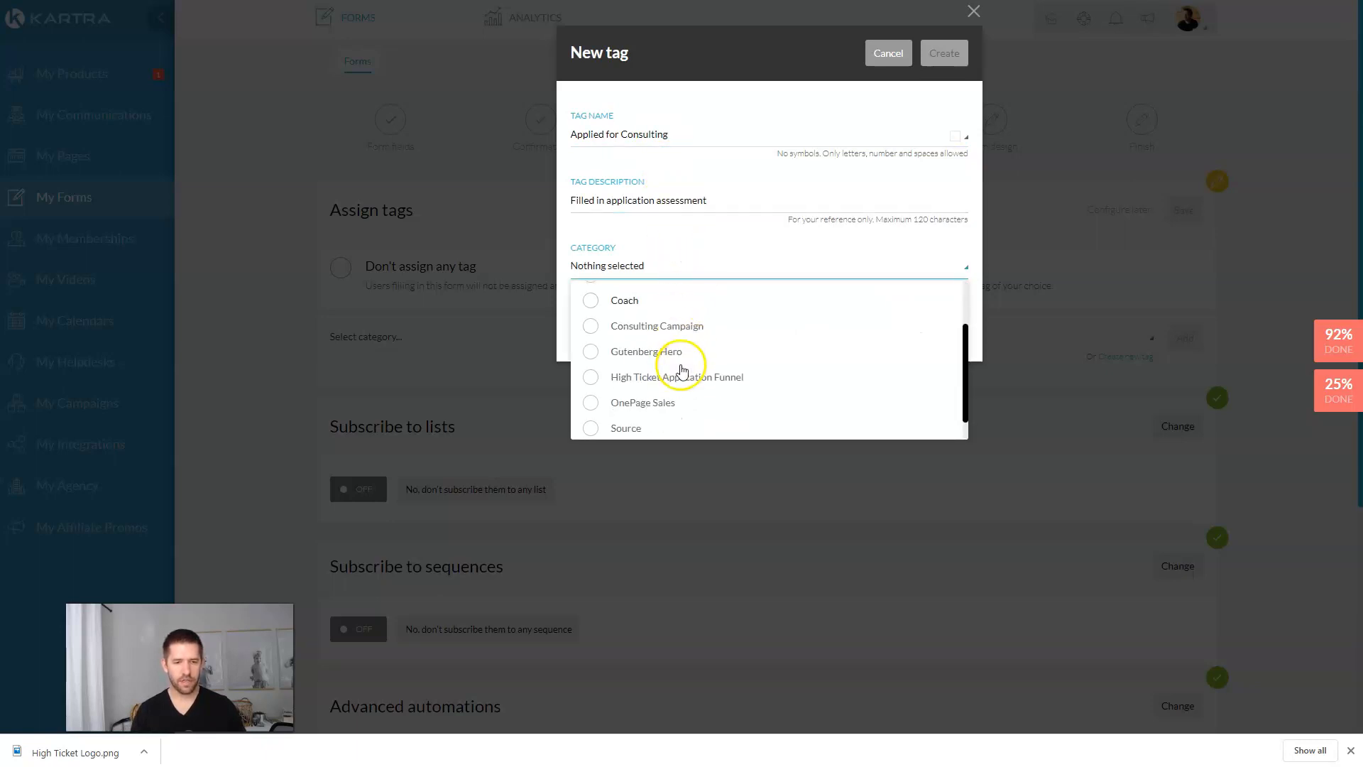
left_click(670, 376)
left_click(764, 232)
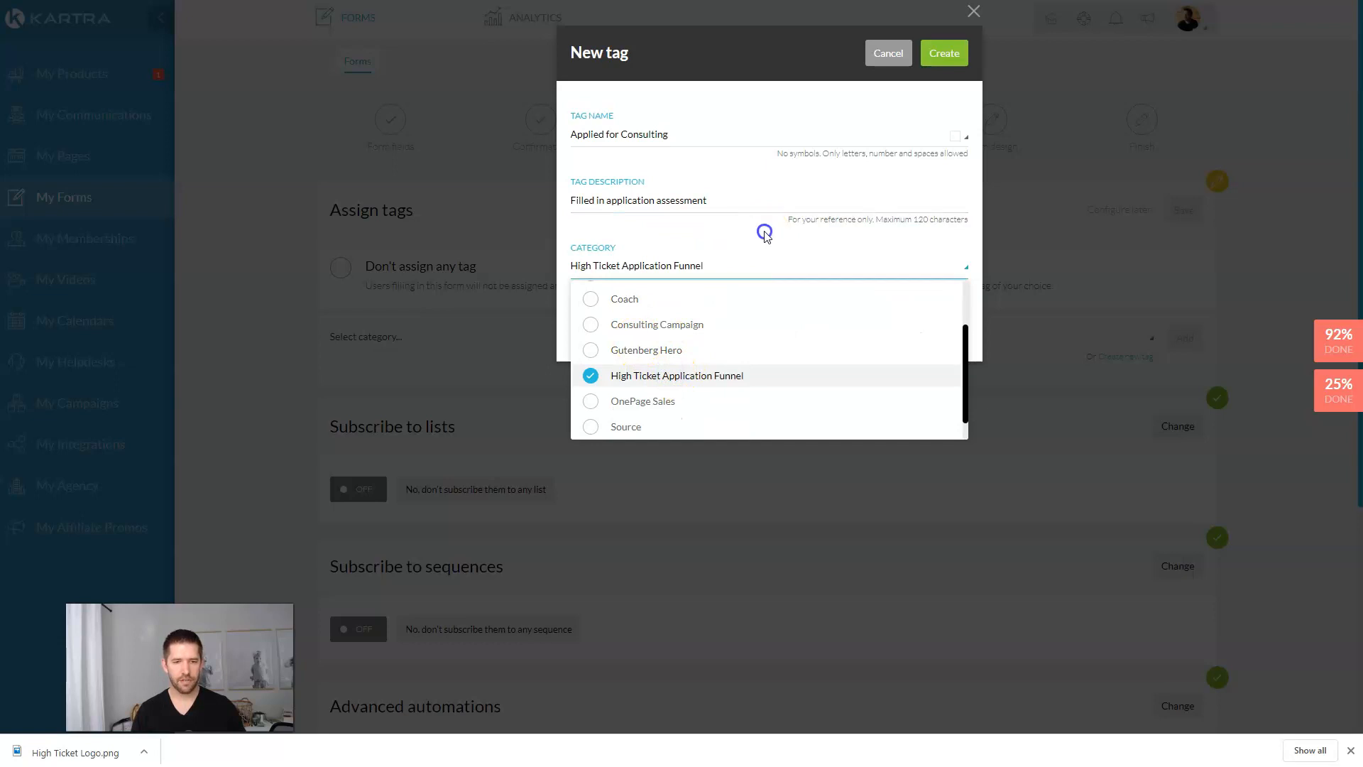
left_click(944, 53)
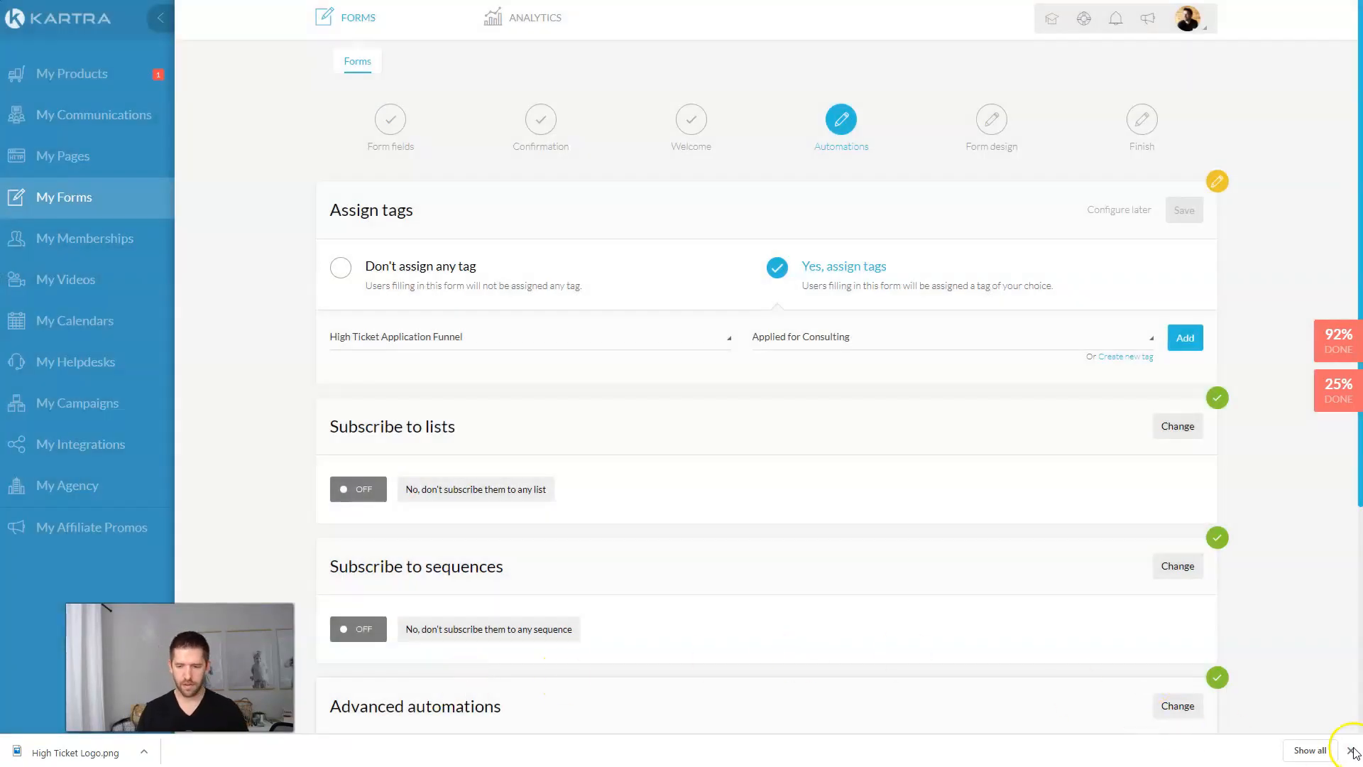
Step: Add the Applied for Consulting tag to the form, save it, keep the form design, and finish
left_click(1351, 751)
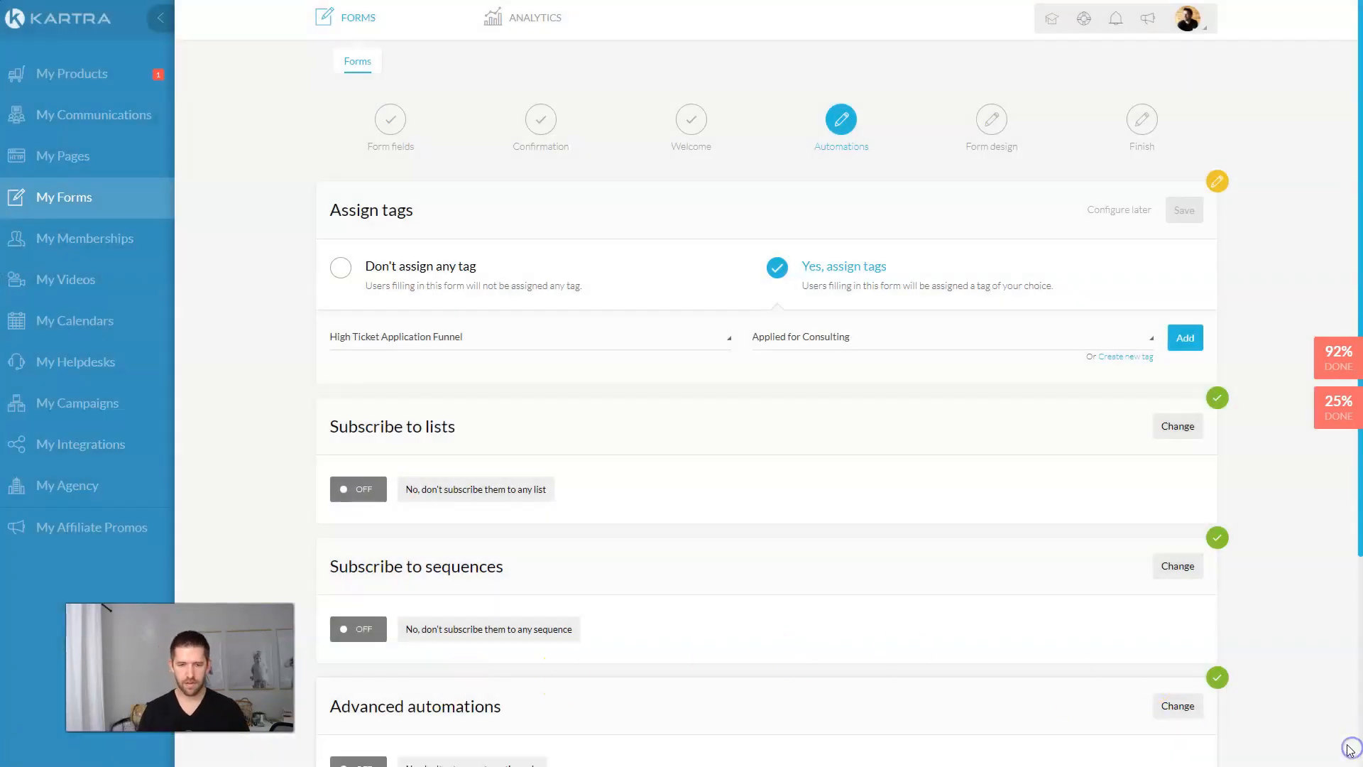
left_click(1185, 338)
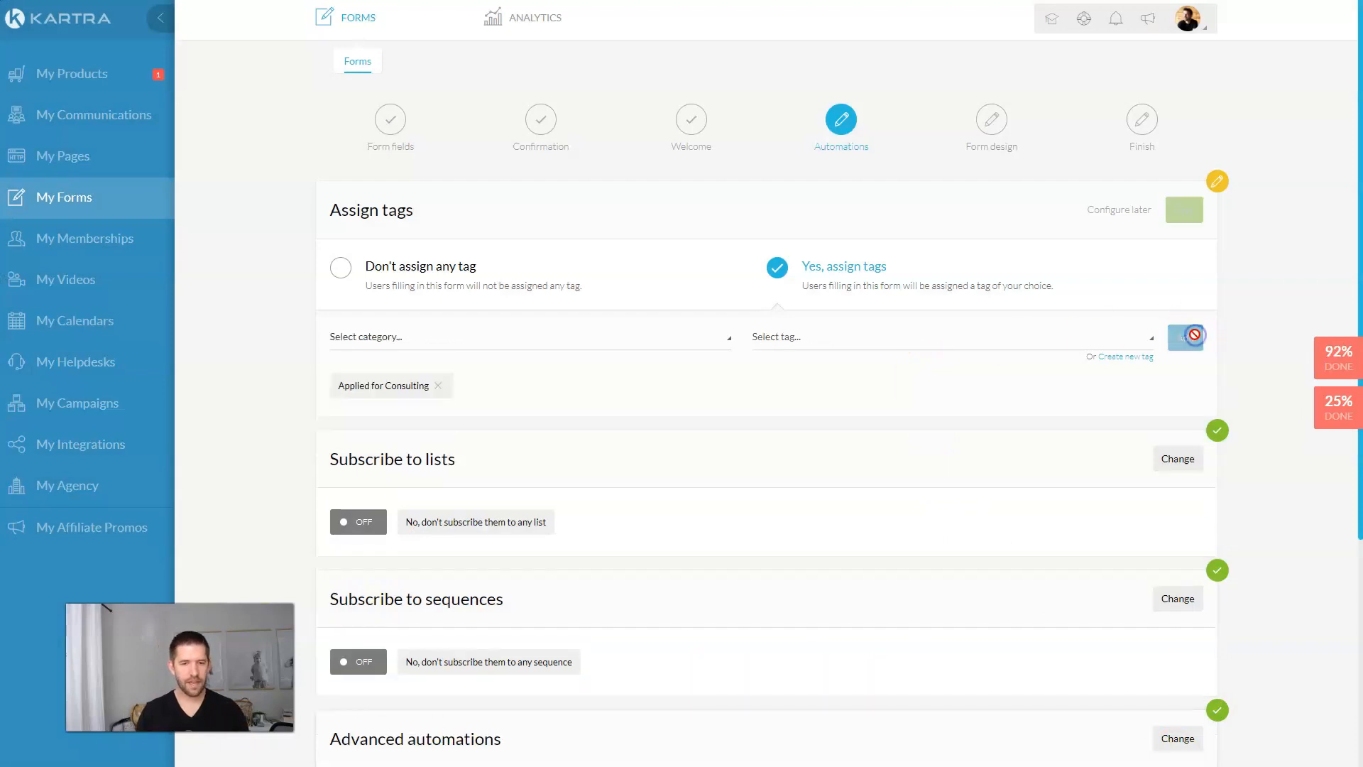
scroll(528, 390, "down", 5)
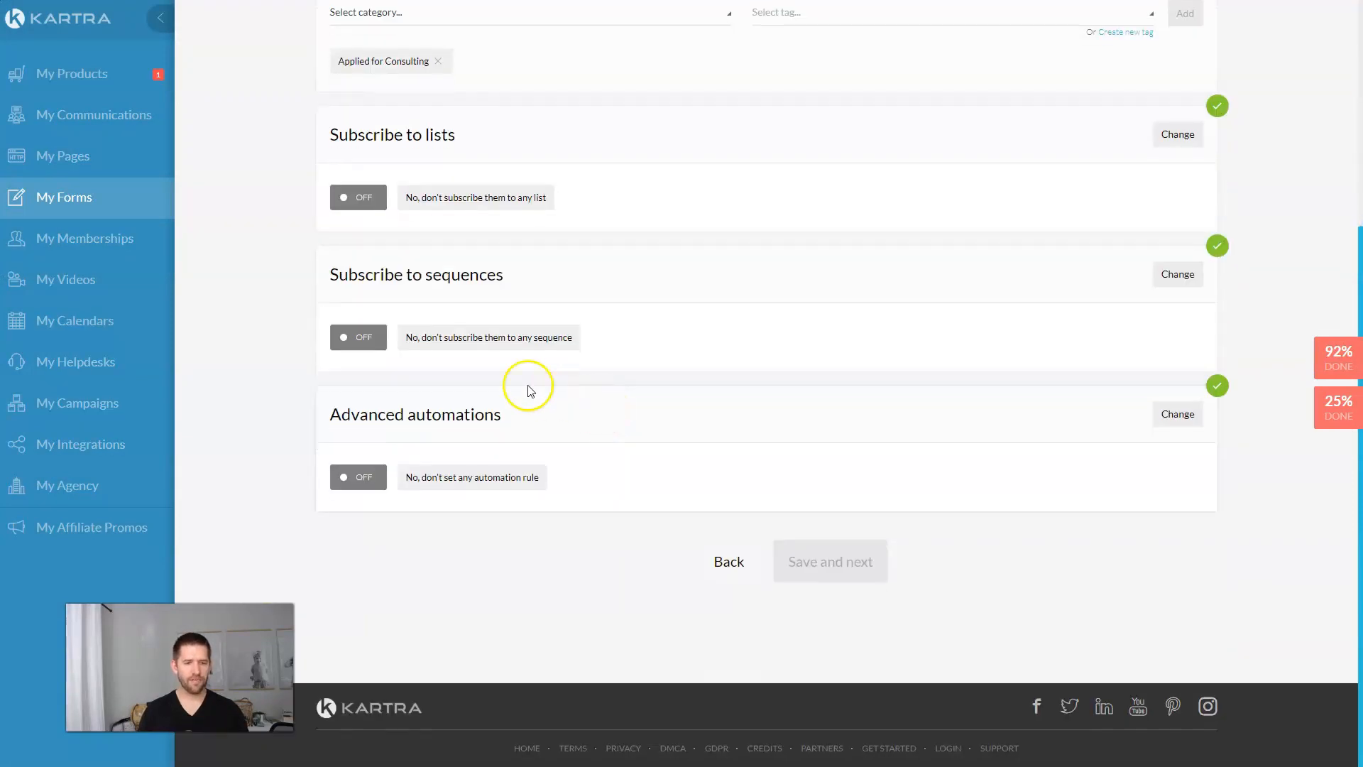
scroll(685, 422, "up", 5)
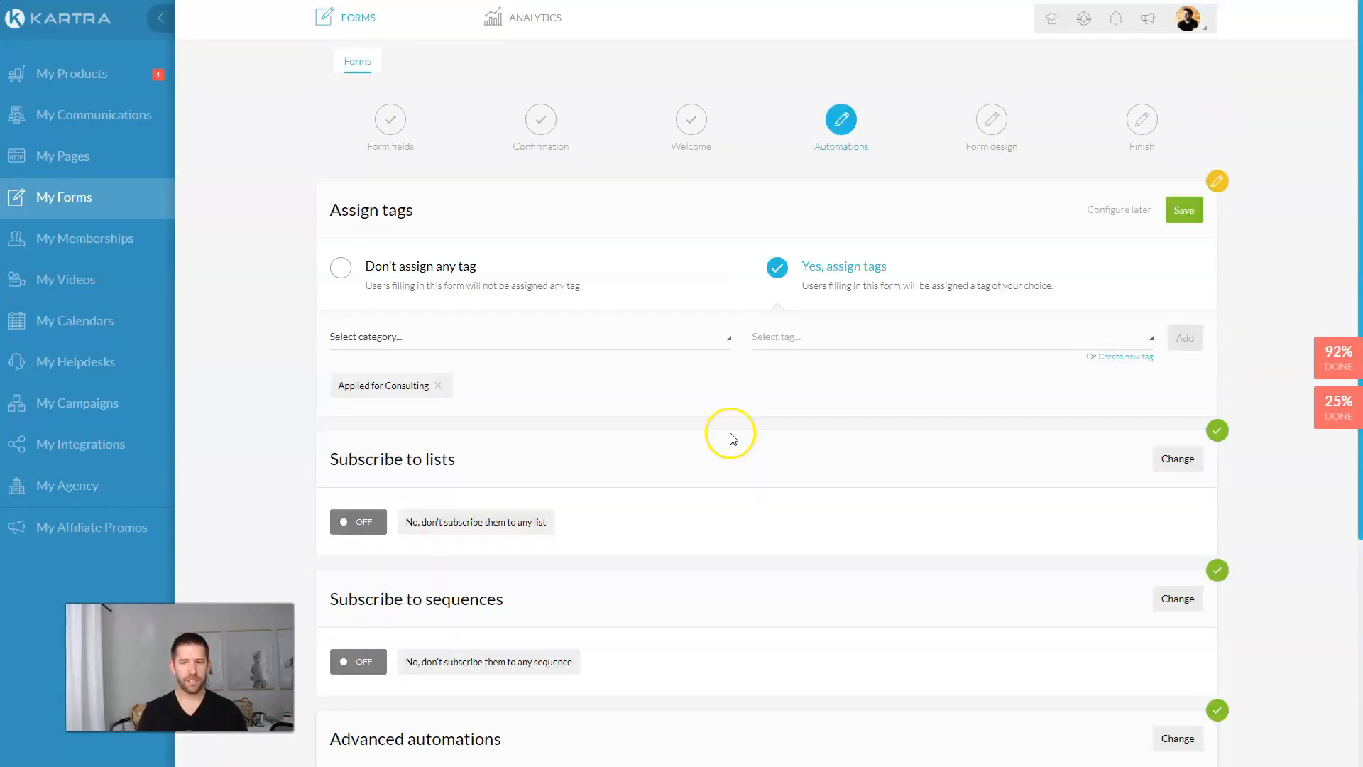
left_click(1186, 209)
scroll(952, 372, "down", 5)
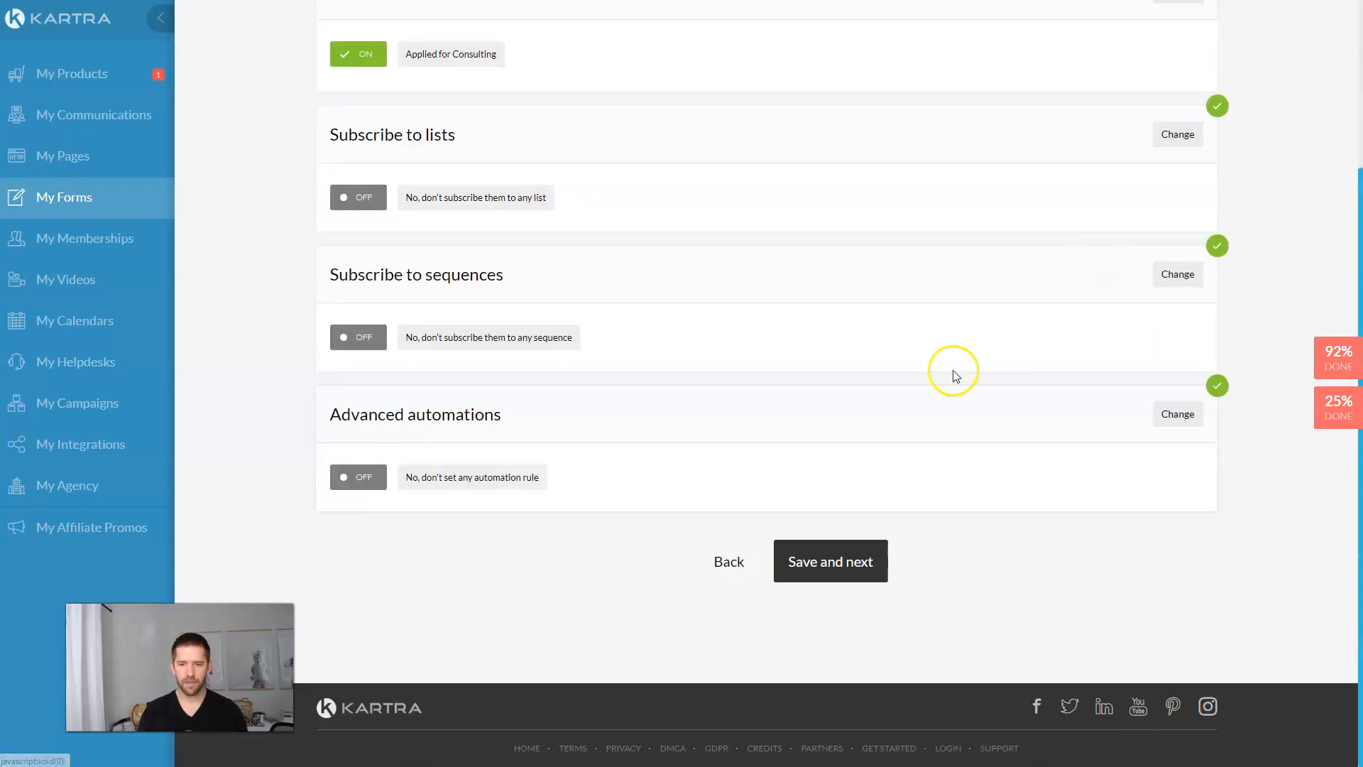
left_click(817, 555)
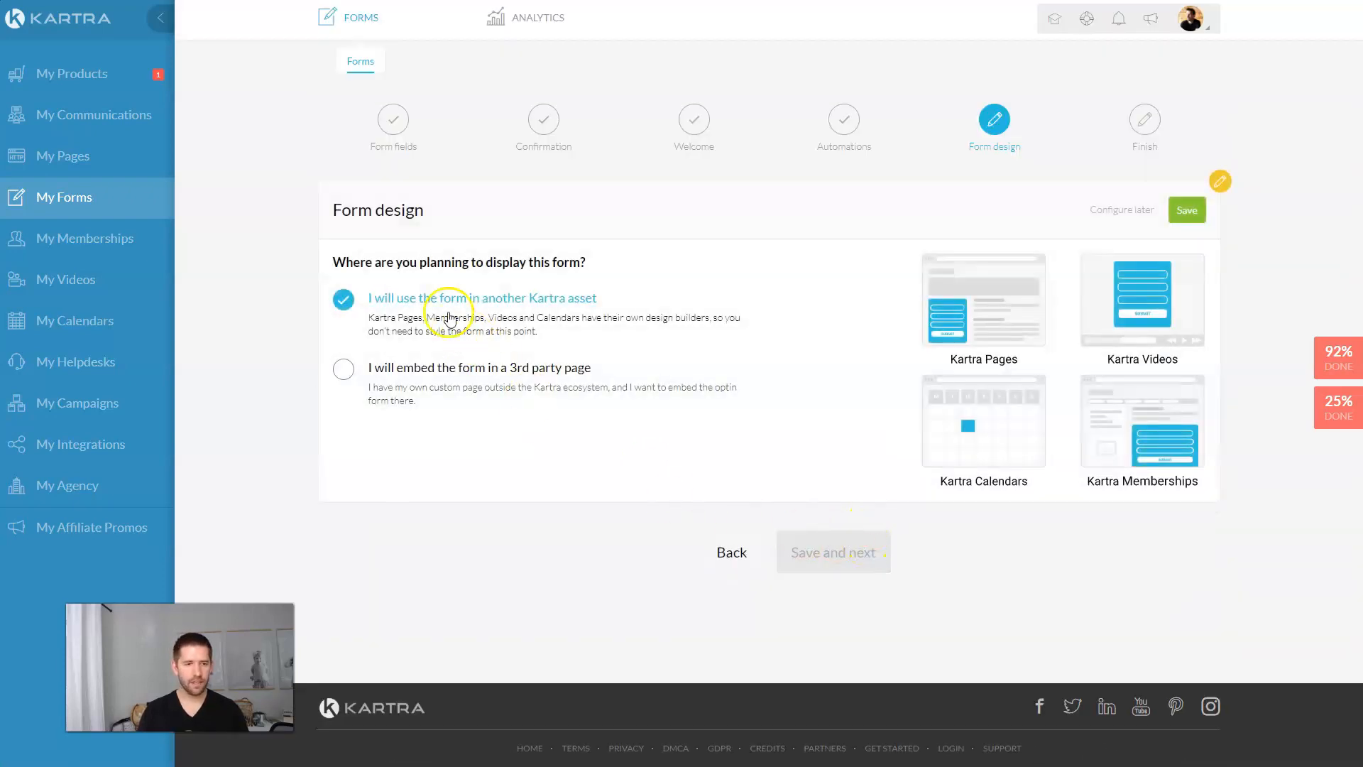
left_click(1184, 211)
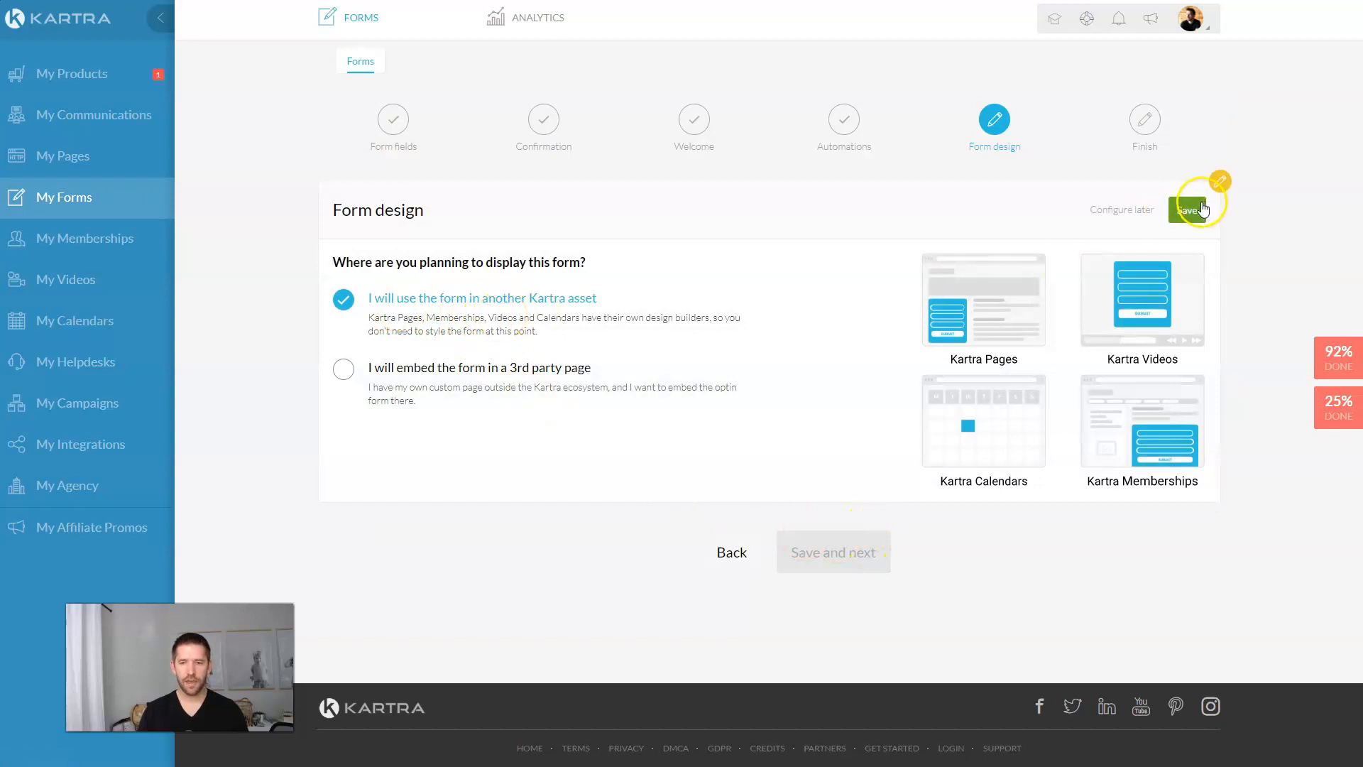
left_click(824, 362)
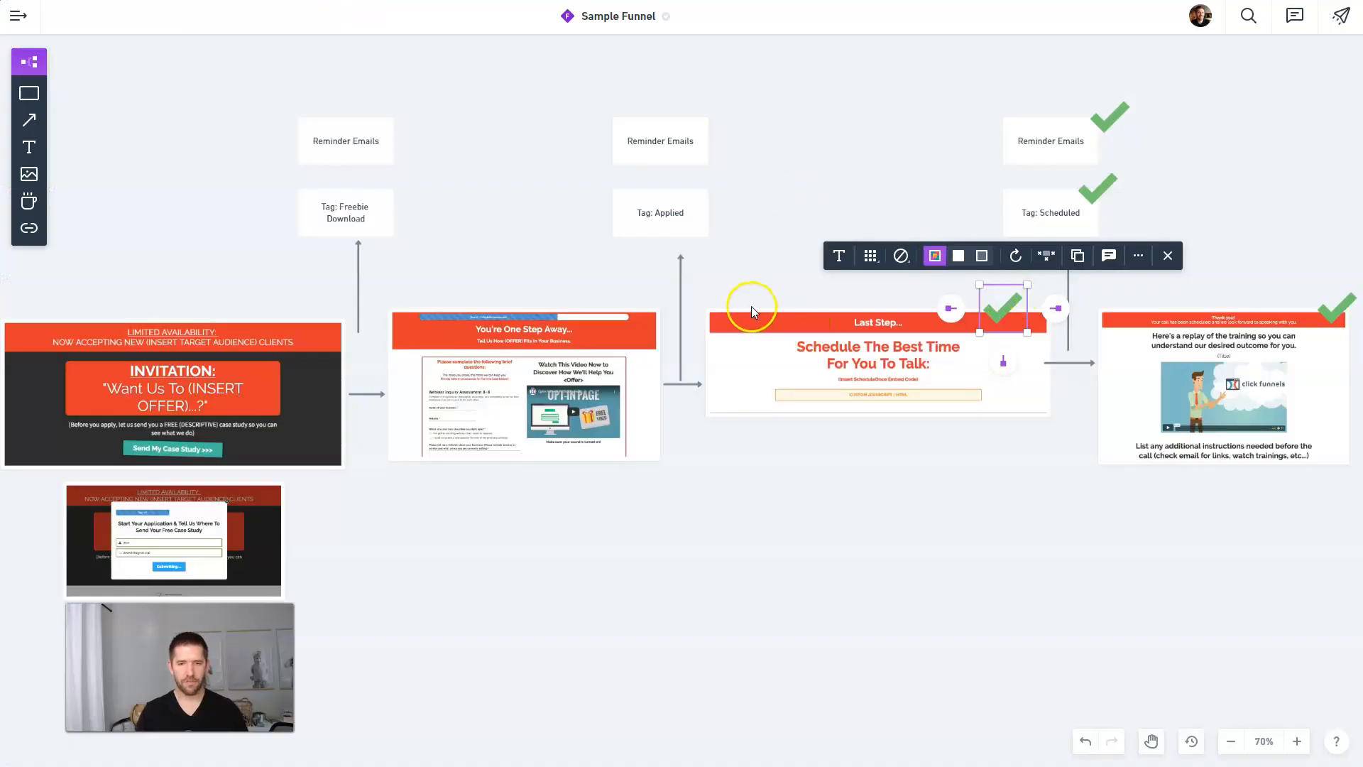
Step: Place a duplicated green checkmark beside the Tag: Applied box on the Whimsical board
key("ctrl+d")
left_click_drag(893, 422, 695, 184)
left_click(801, 222)
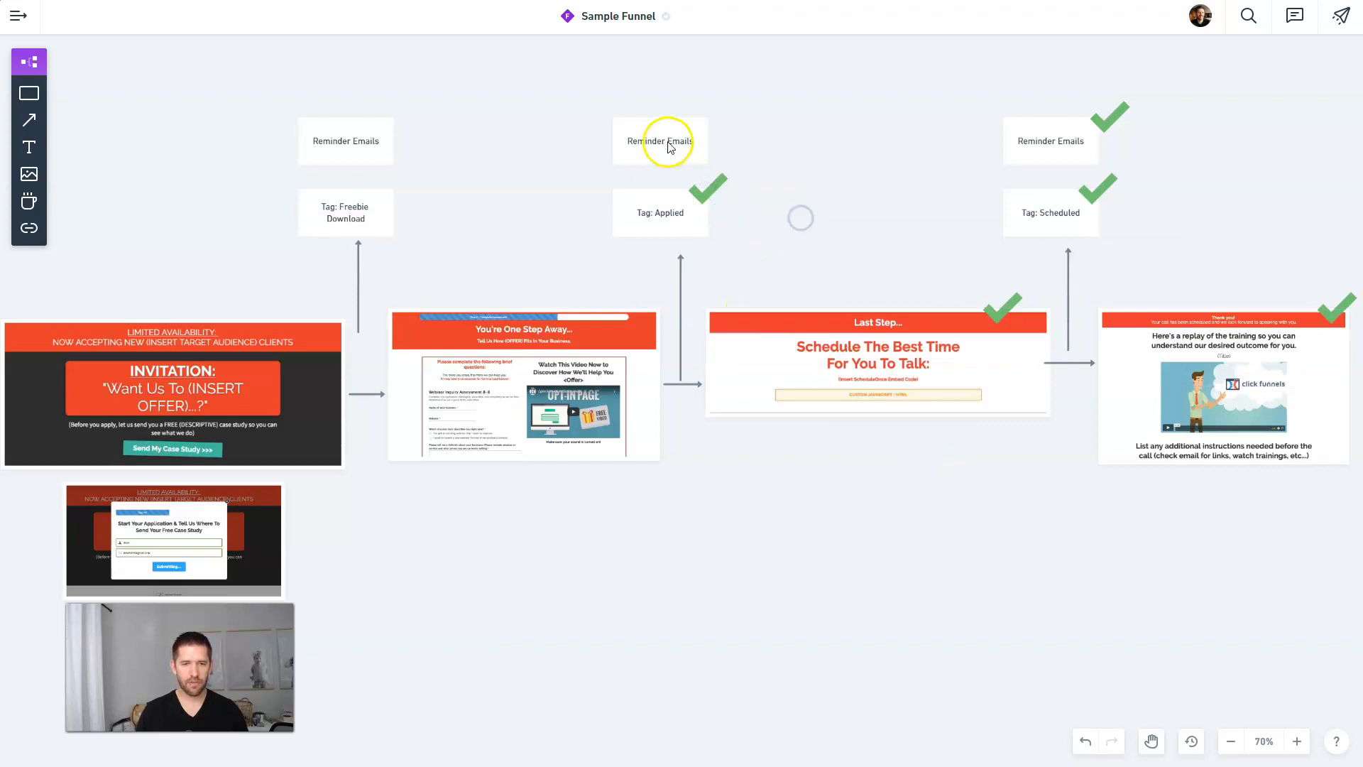
left_click(552, 357)
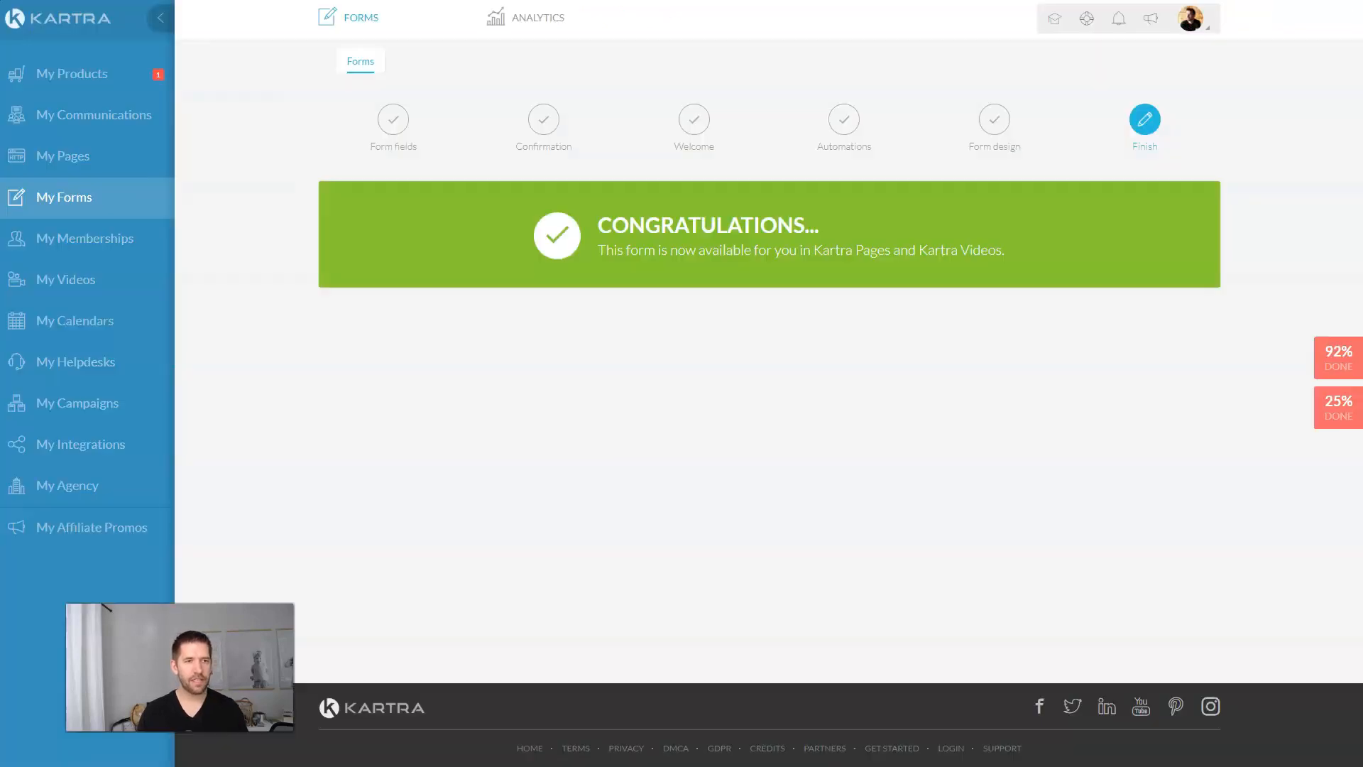
Step: Clone the Thank You and Training page as 'Assessment Page' and open it in the editor
left_click(68, 156)
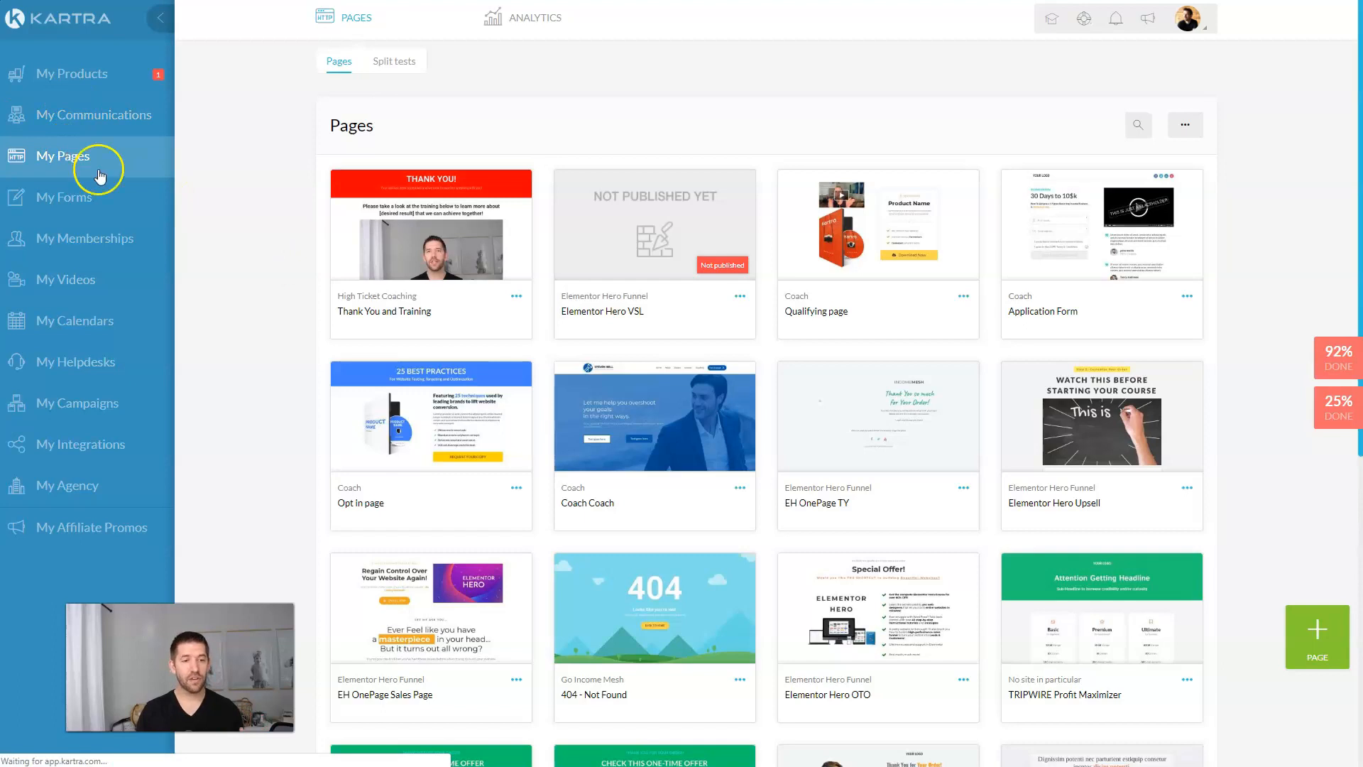
left_click(1341, 652)
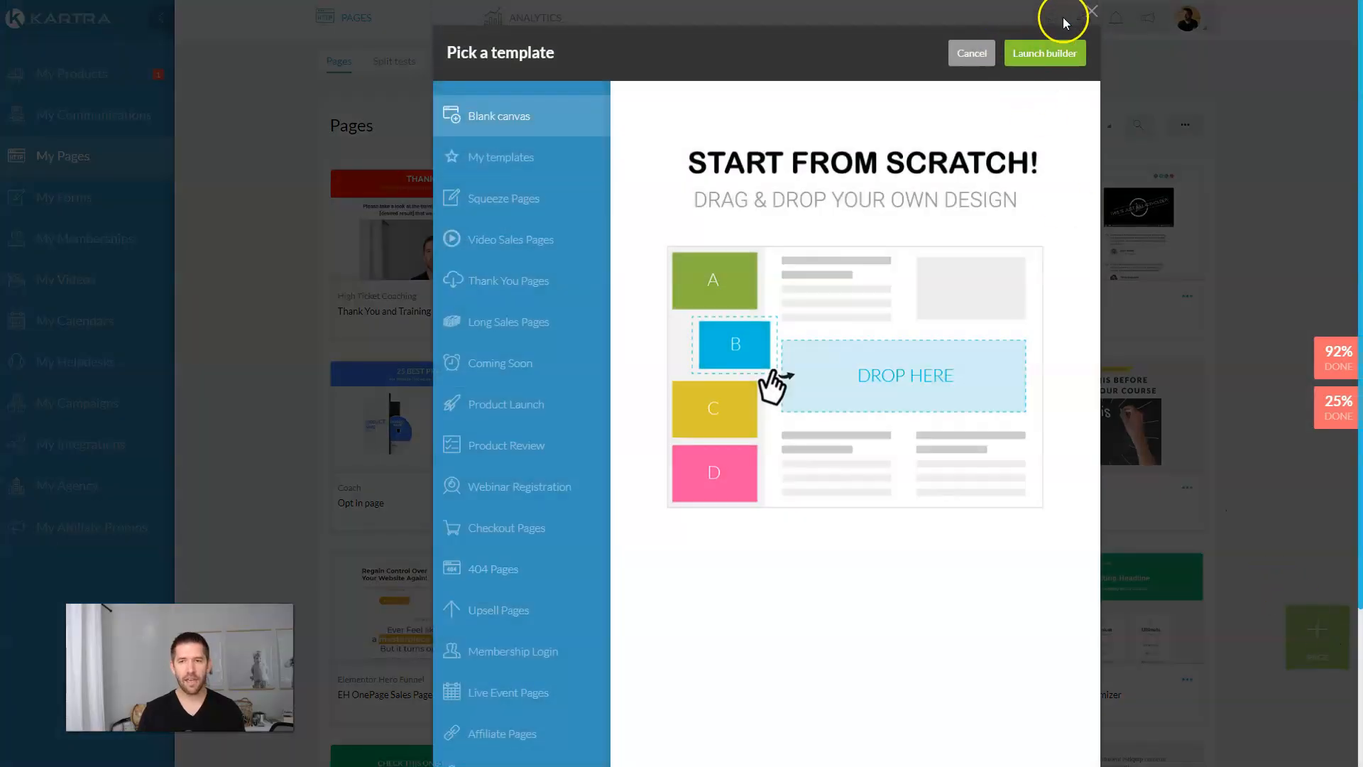
left_click(1088, 10)
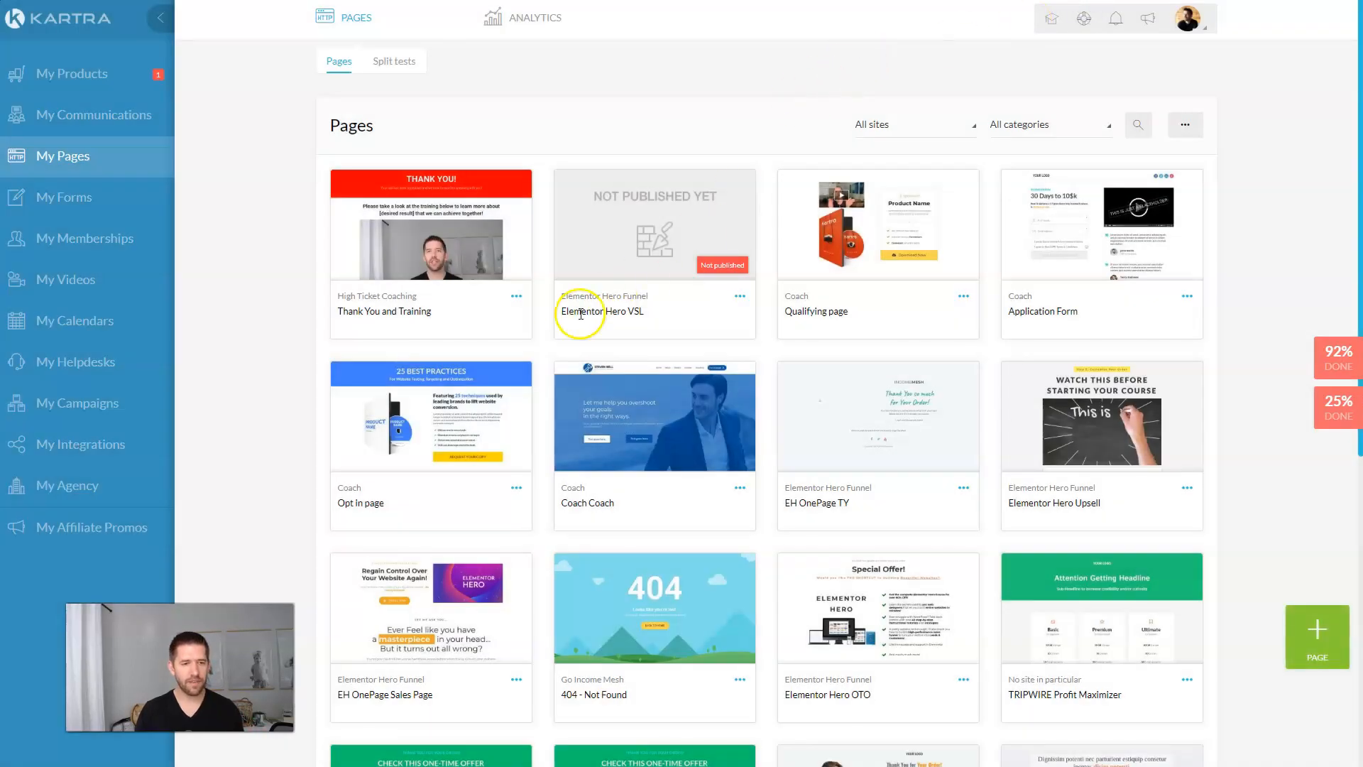
left_click(517, 299)
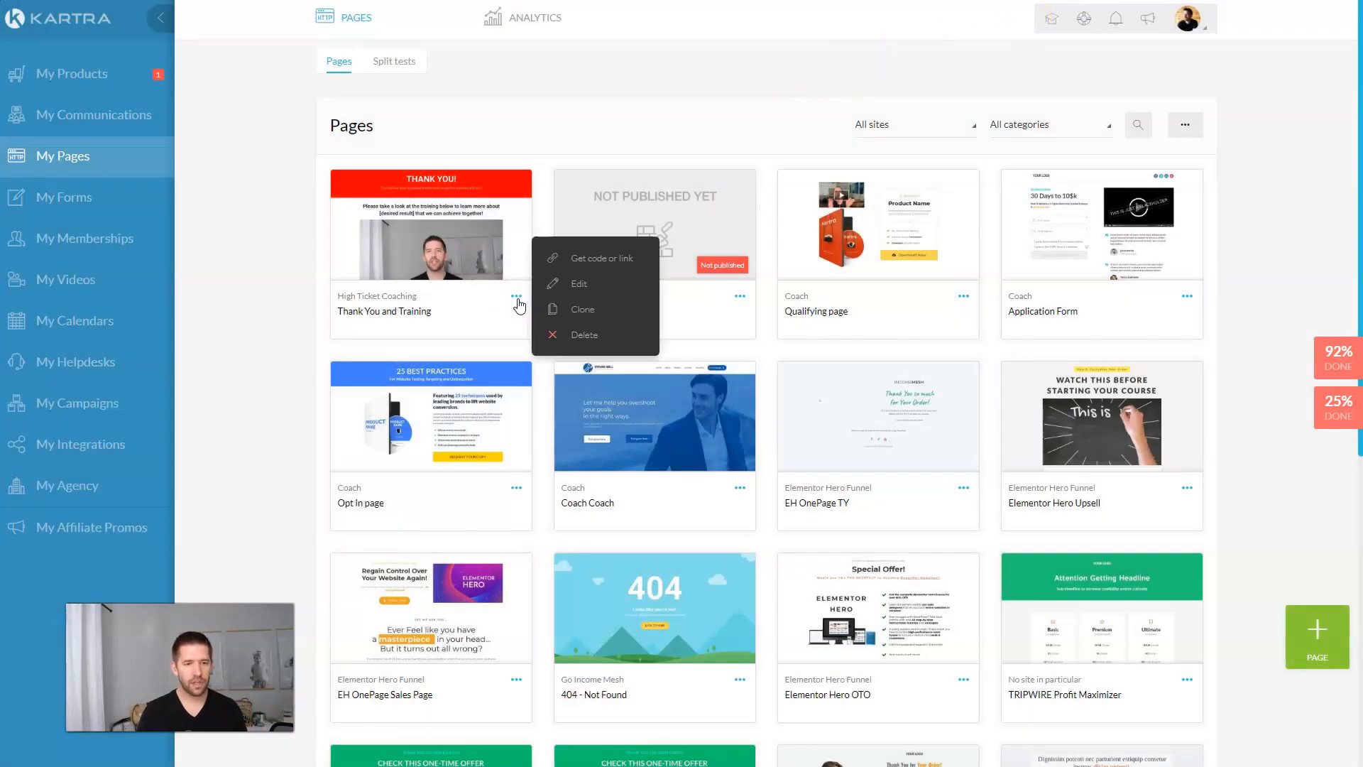
left_click(582, 313)
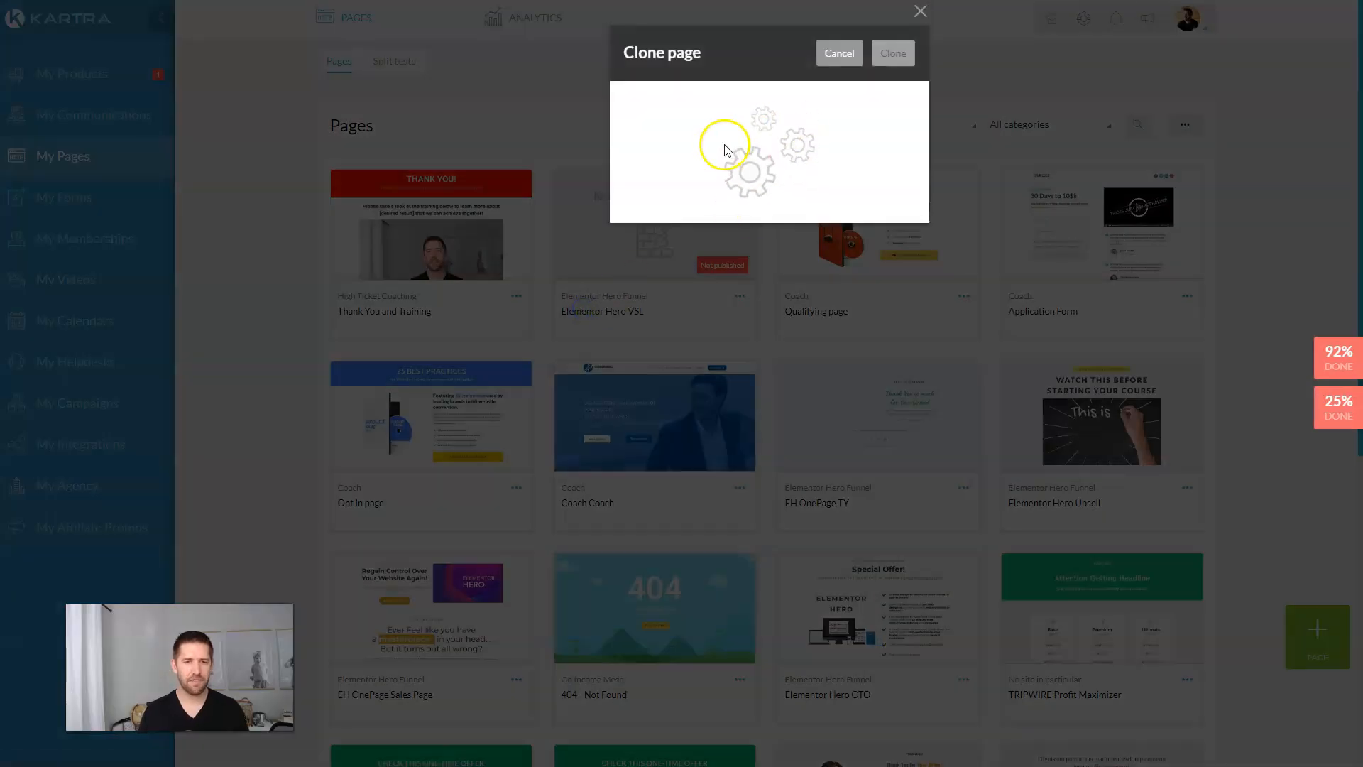
triple_click(679, 132)
type("Asse")
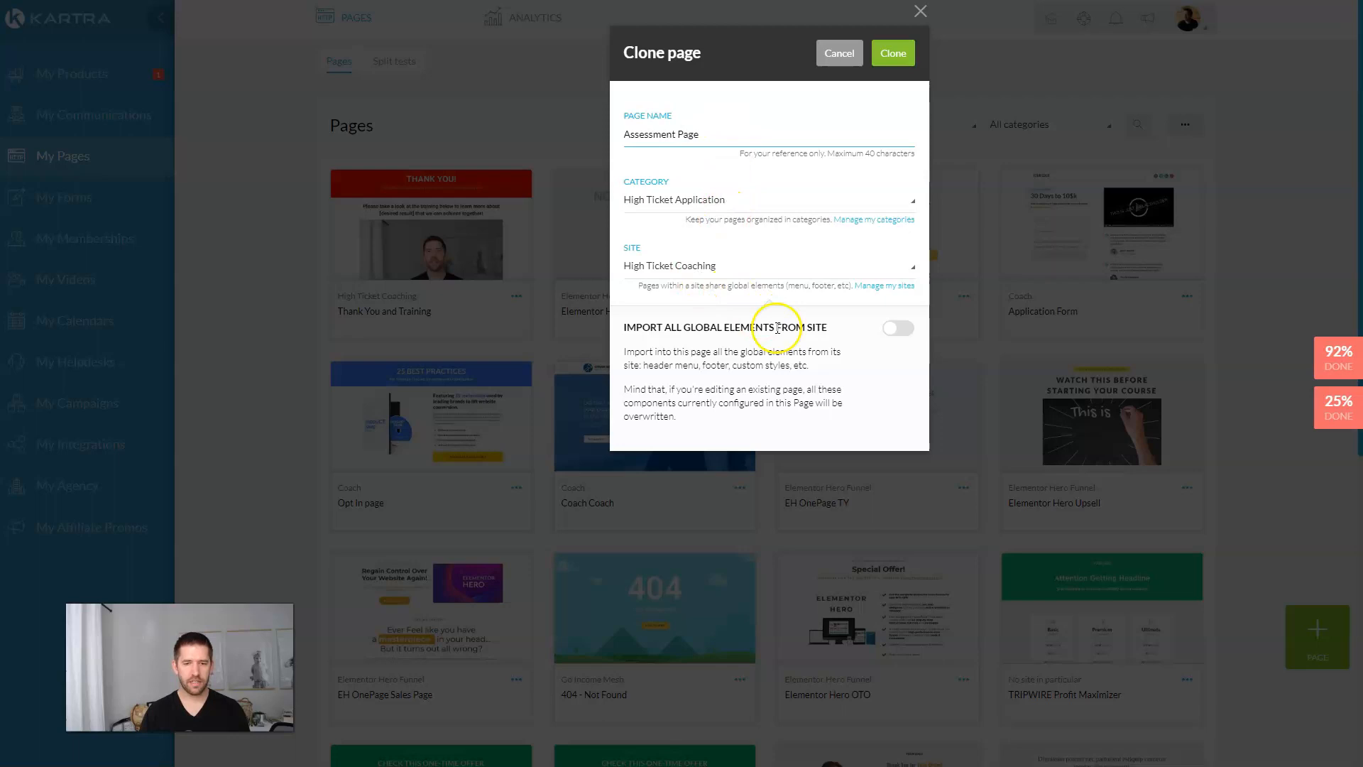
type("ssment Page")
left_click(893, 53)
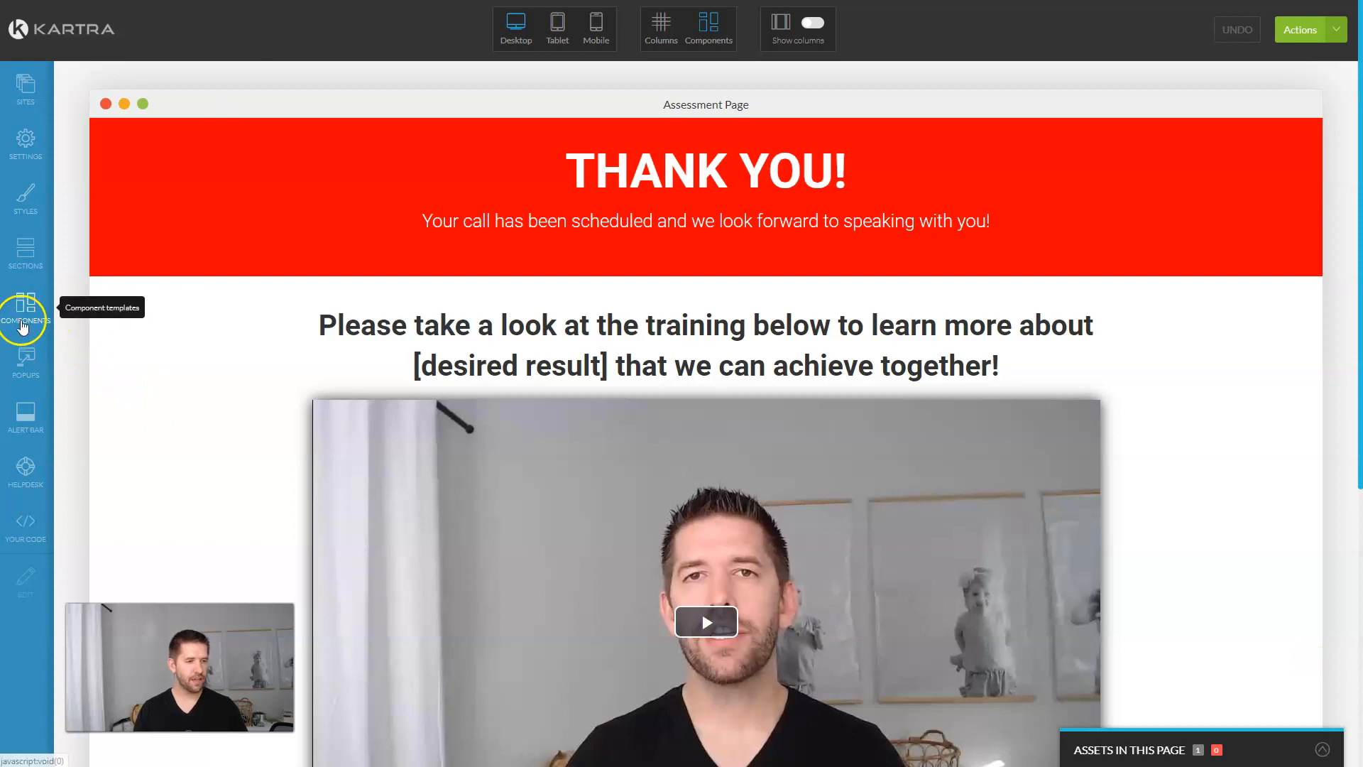
Step: Drag the striped blue Progress Bar template into the top of the red THANK YOU header
left_click(24, 321)
scroll(233, 318, "down", 3)
scroll(231, 317, "down", 4)
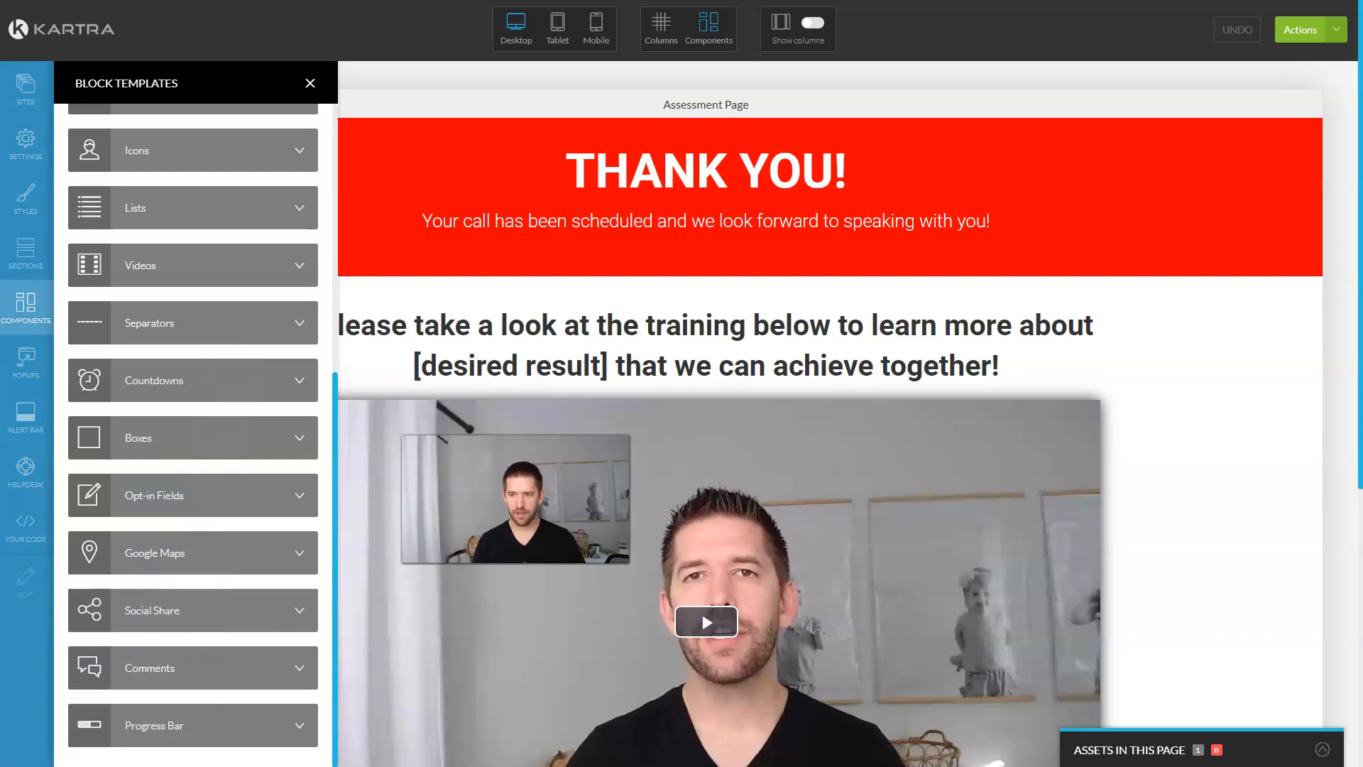
left_click(177, 736)
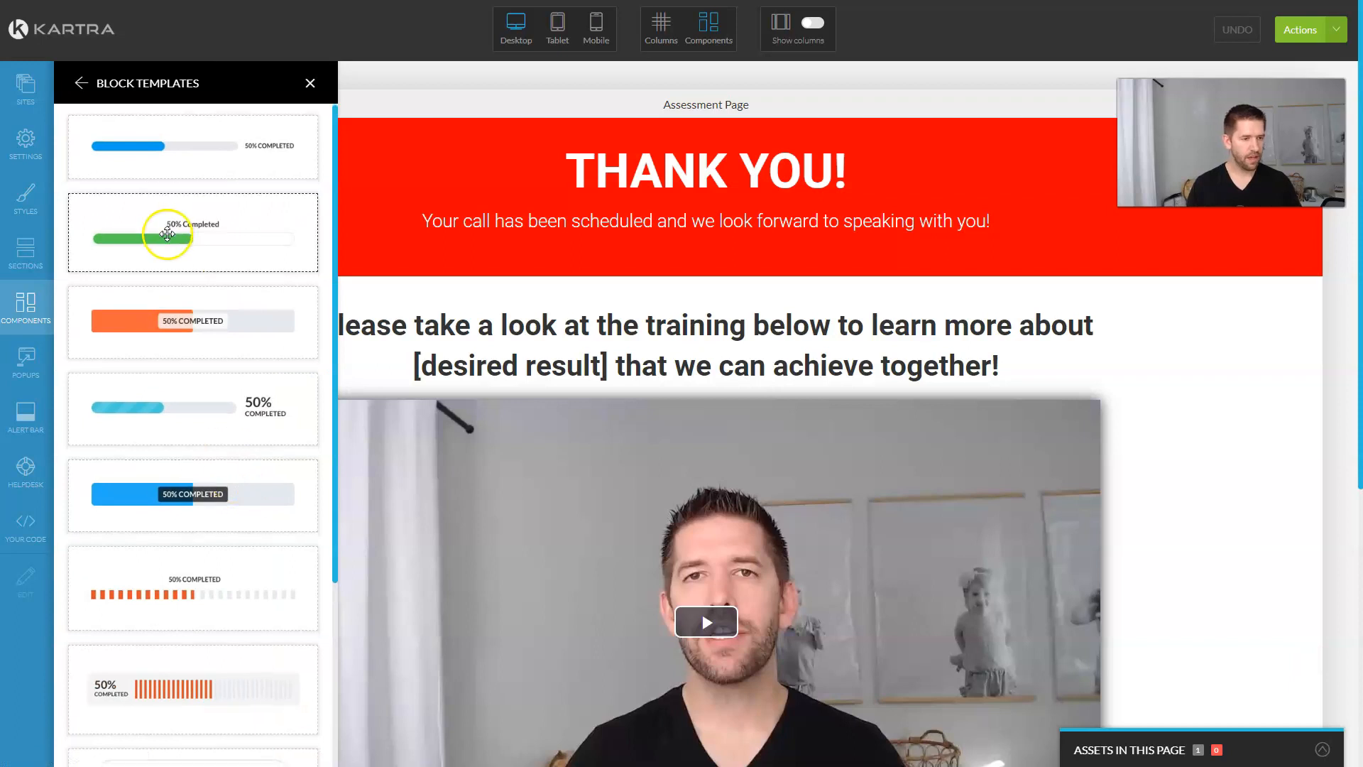
scroll(213, 277, "down", 3)
scroll(202, 249, "down", 1)
scroll(227, 529, "up", 1)
scroll(228, 528, "down", 1)
scroll(228, 528, "down", 3)
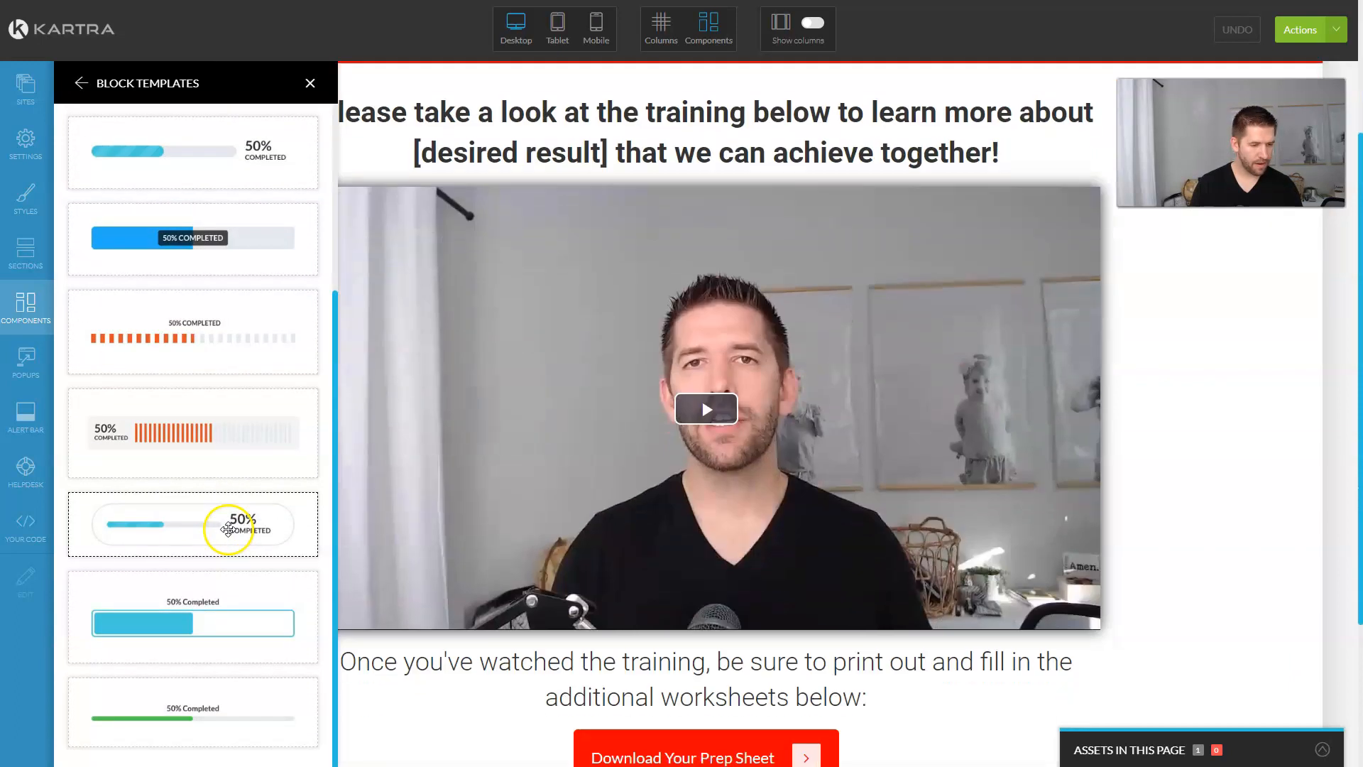
scroll(219, 584, "up", 2)
scroll(543, 529, "up", 1)
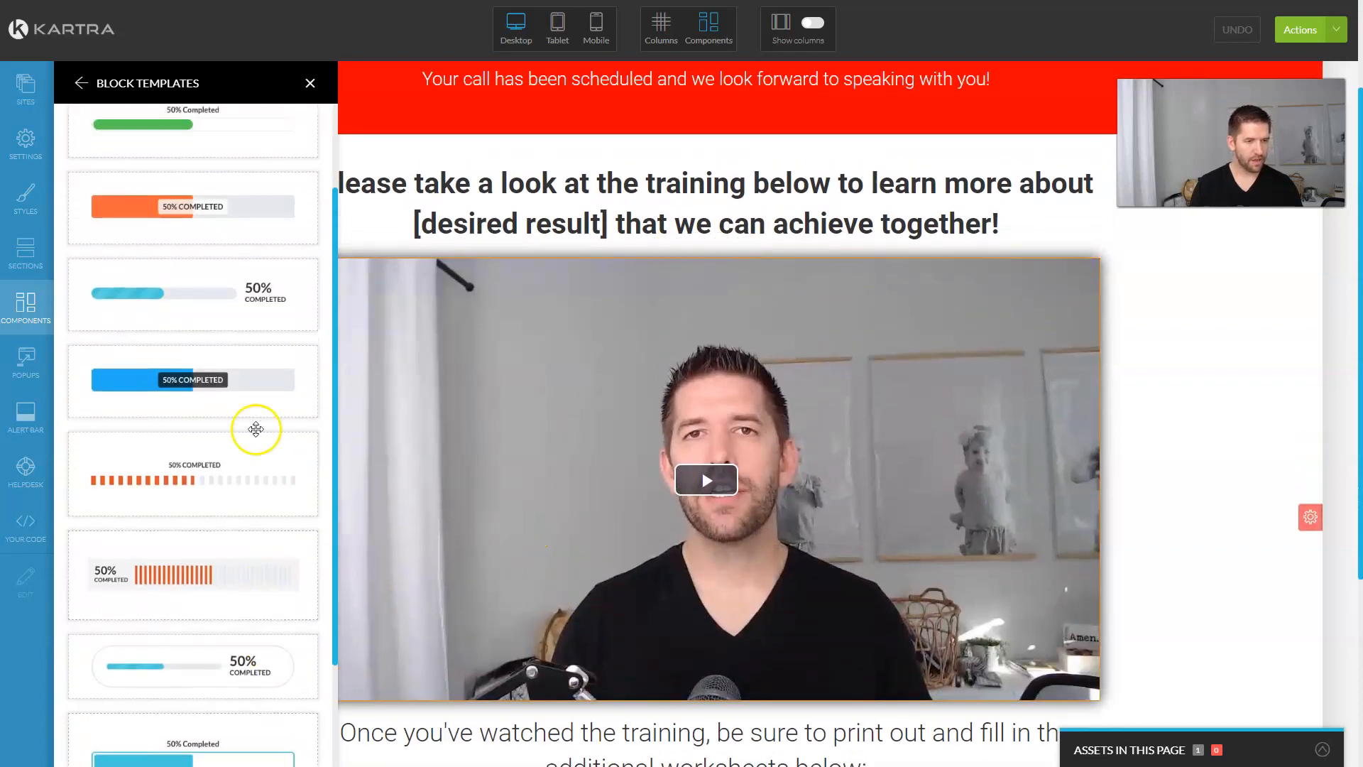
mouse_move(166, 306)
left_mouse_down()
mouse_move(684, 192)
mouse_move(692, 84)
left_mouse_up()
Step: Clear the progress bar's label text and apply it
left_click(720, 65)
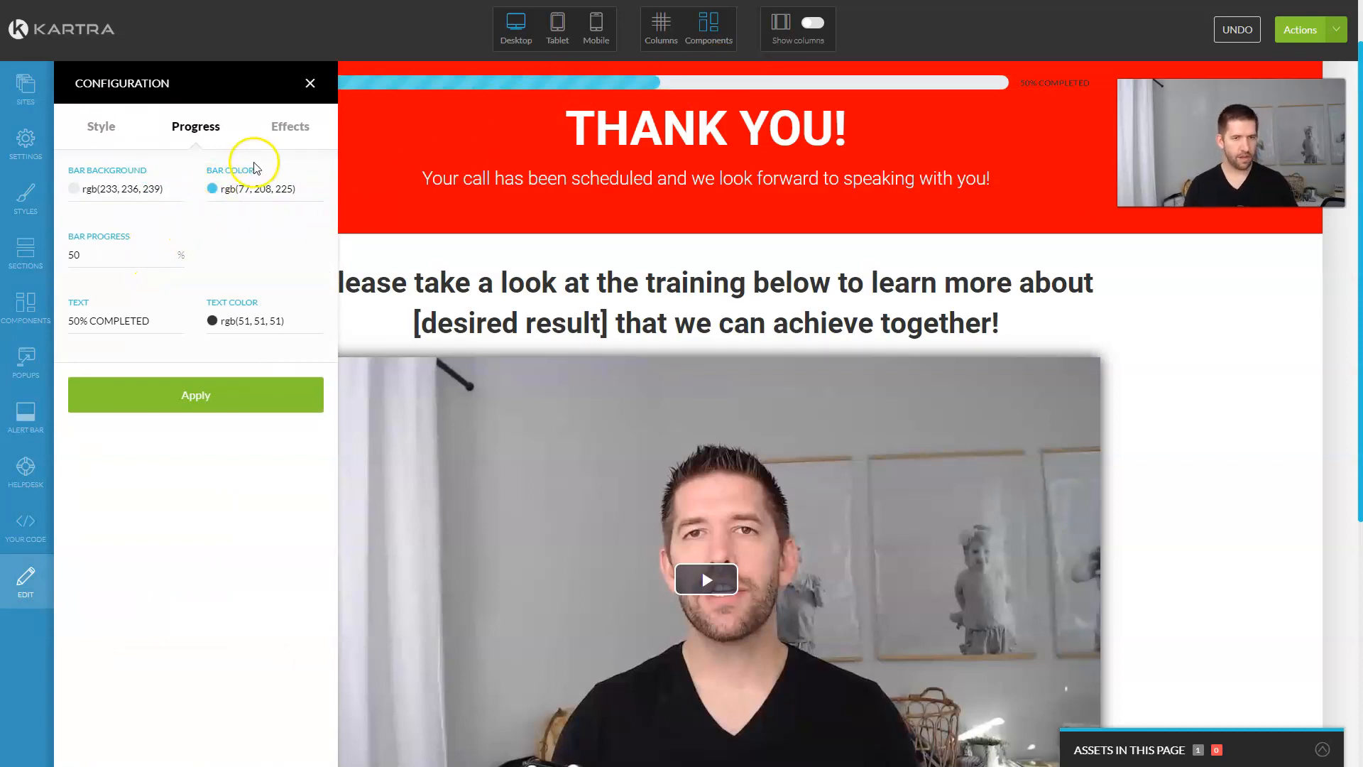
double_click(111, 321)
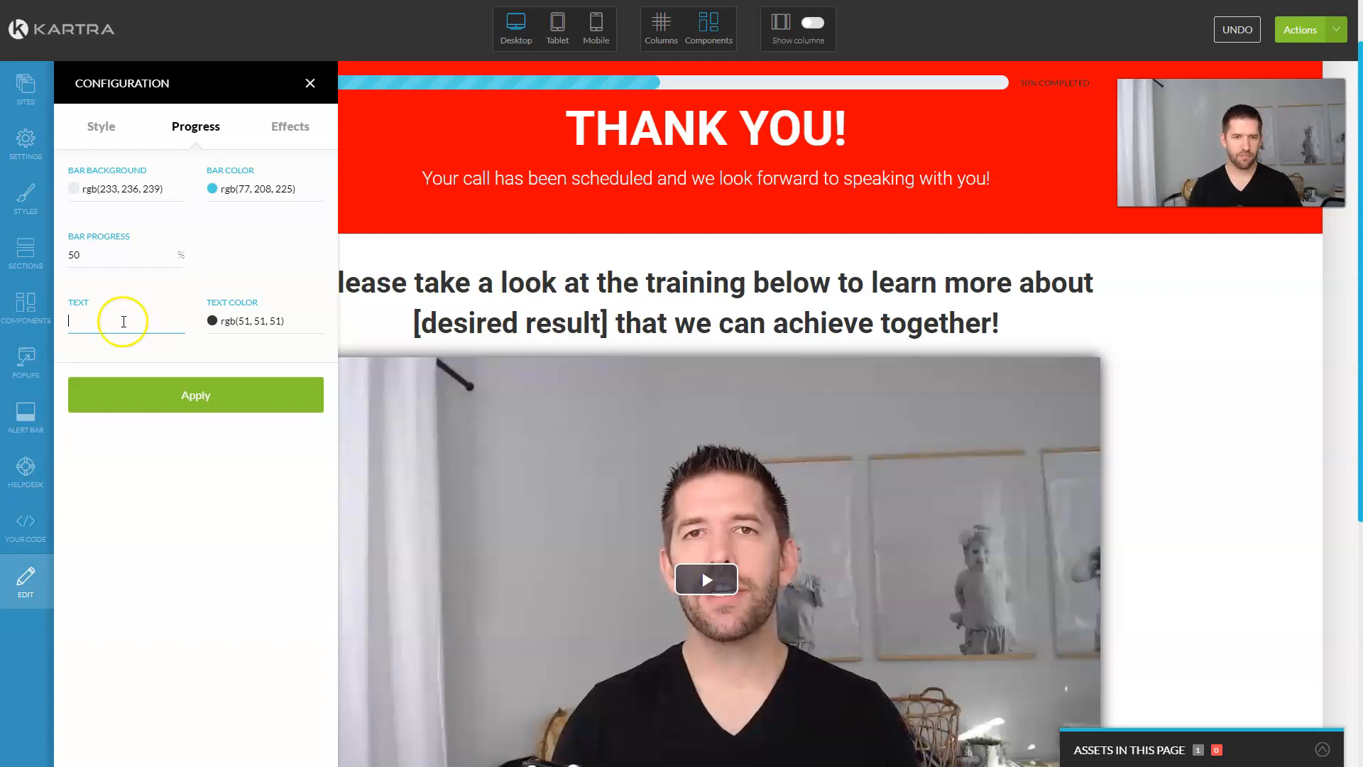
left_click(170, 398)
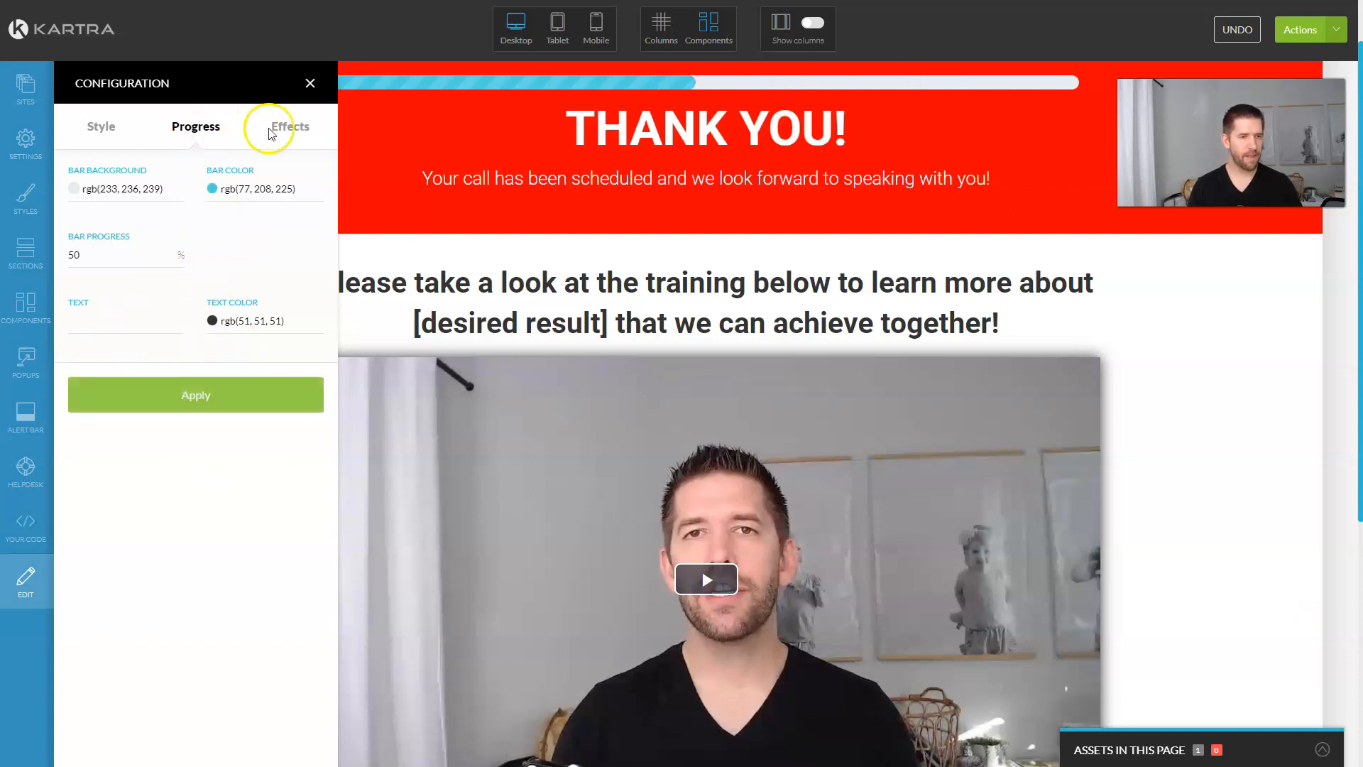
Step: Try the Zoom animation, apply a 20 px bottom margin, and close the configuration panel
left_click(290, 128)
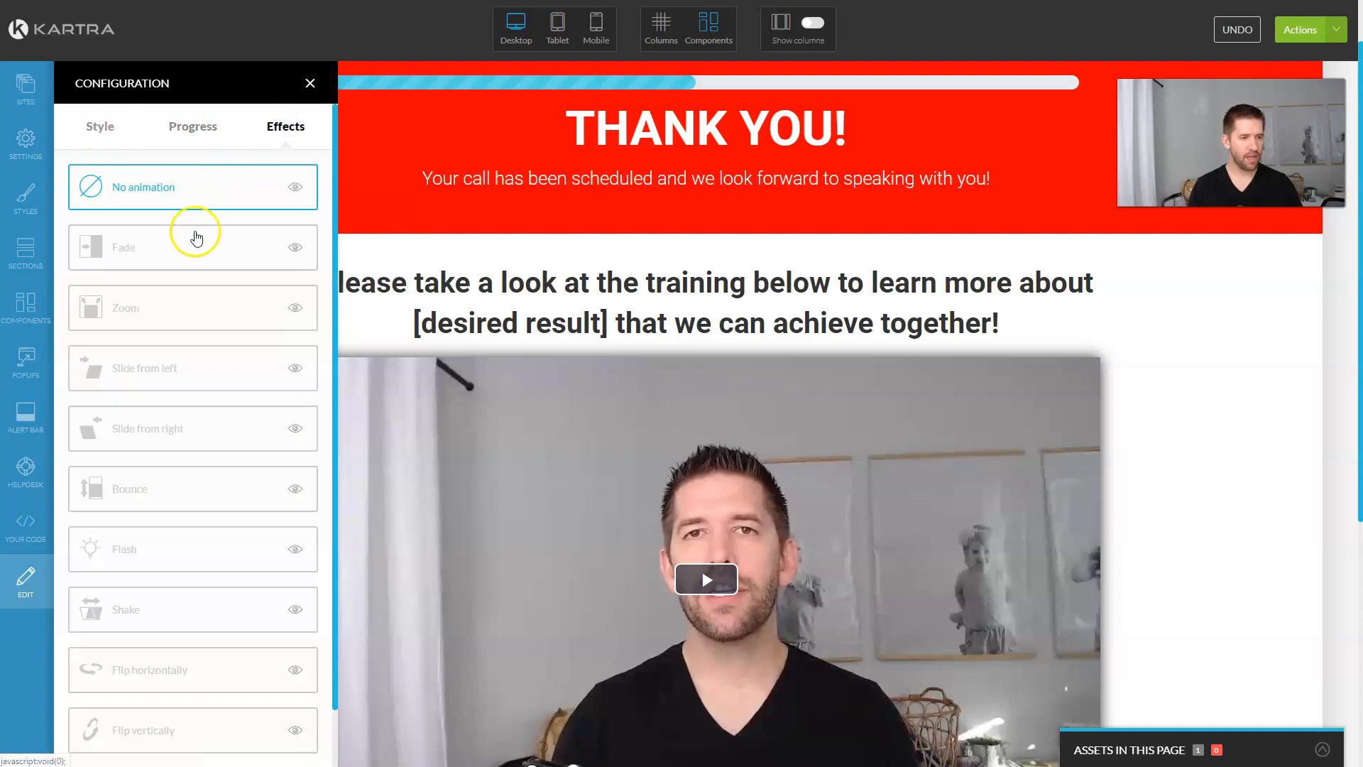
left_click(170, 307)
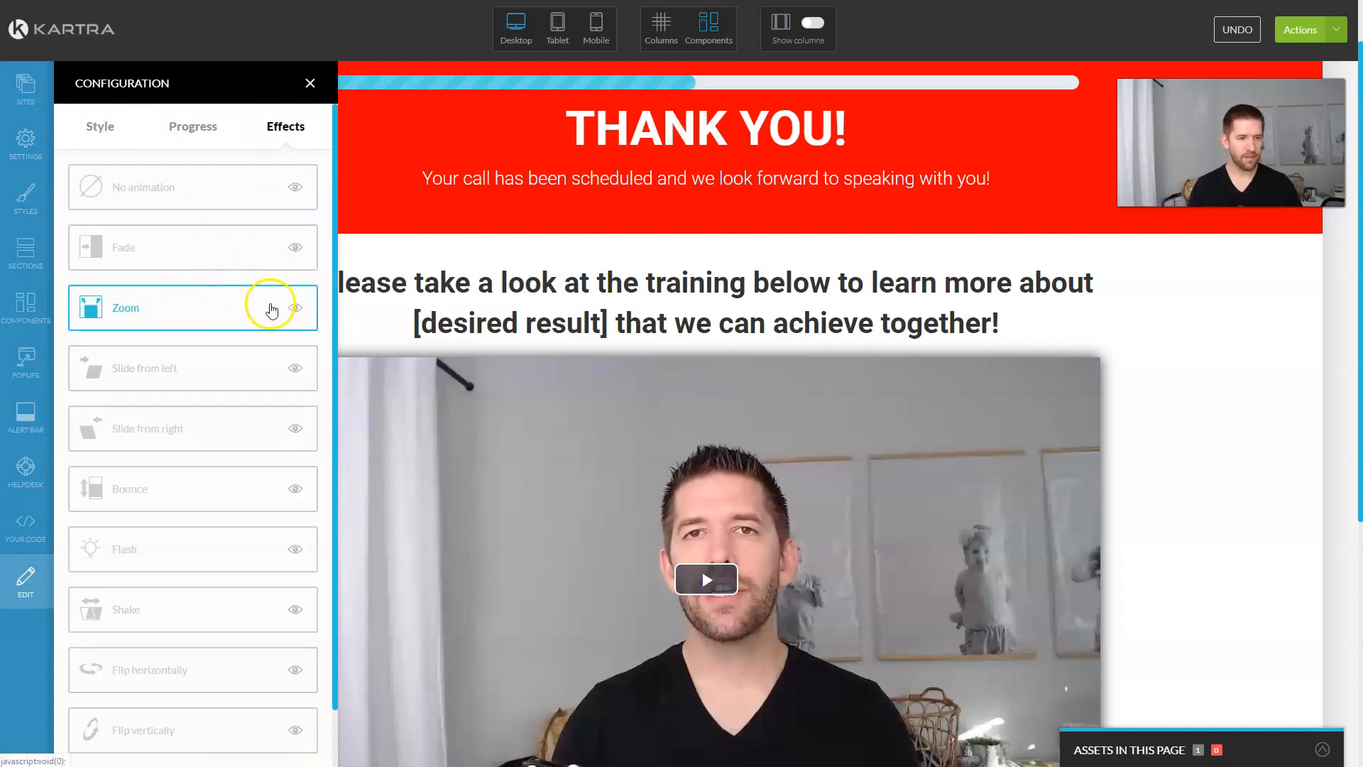
left_click(293, 310)
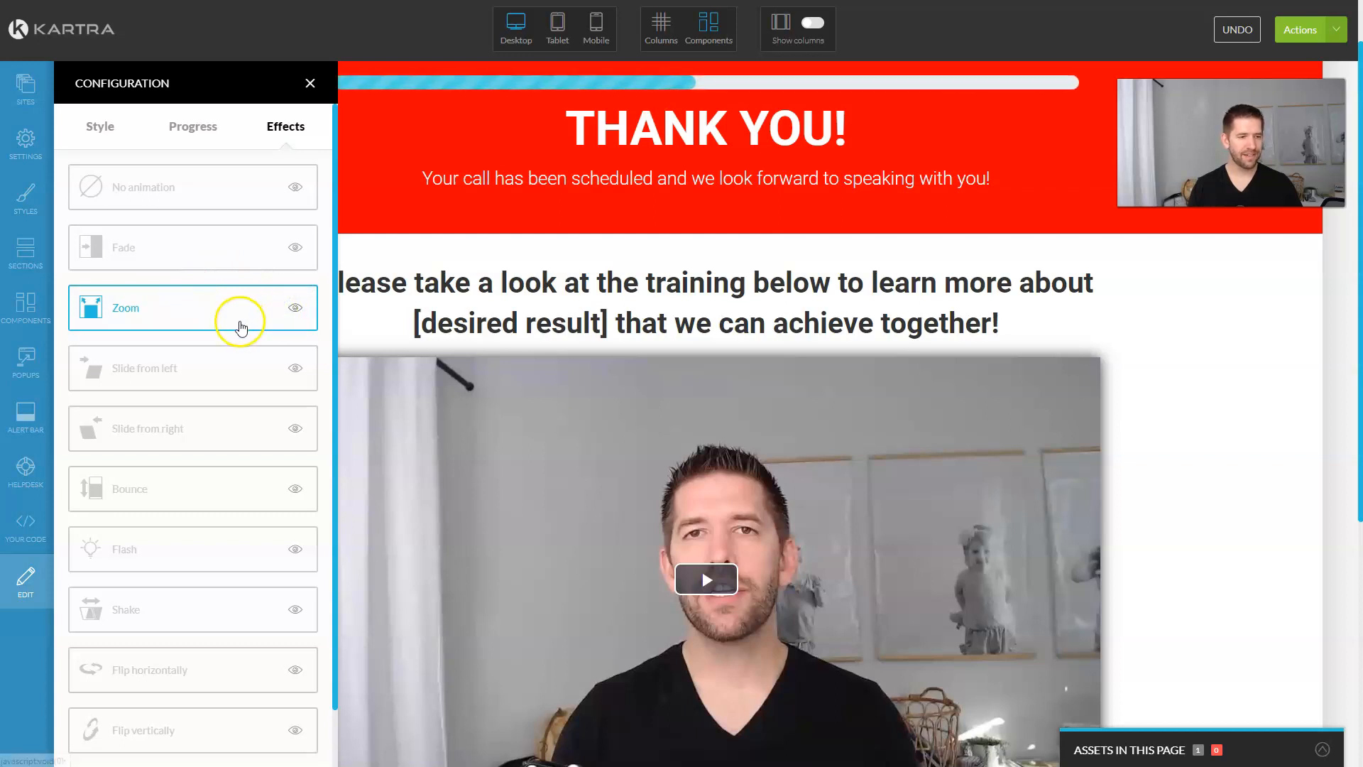
left_click(152, 188)
left_click(105, 127)
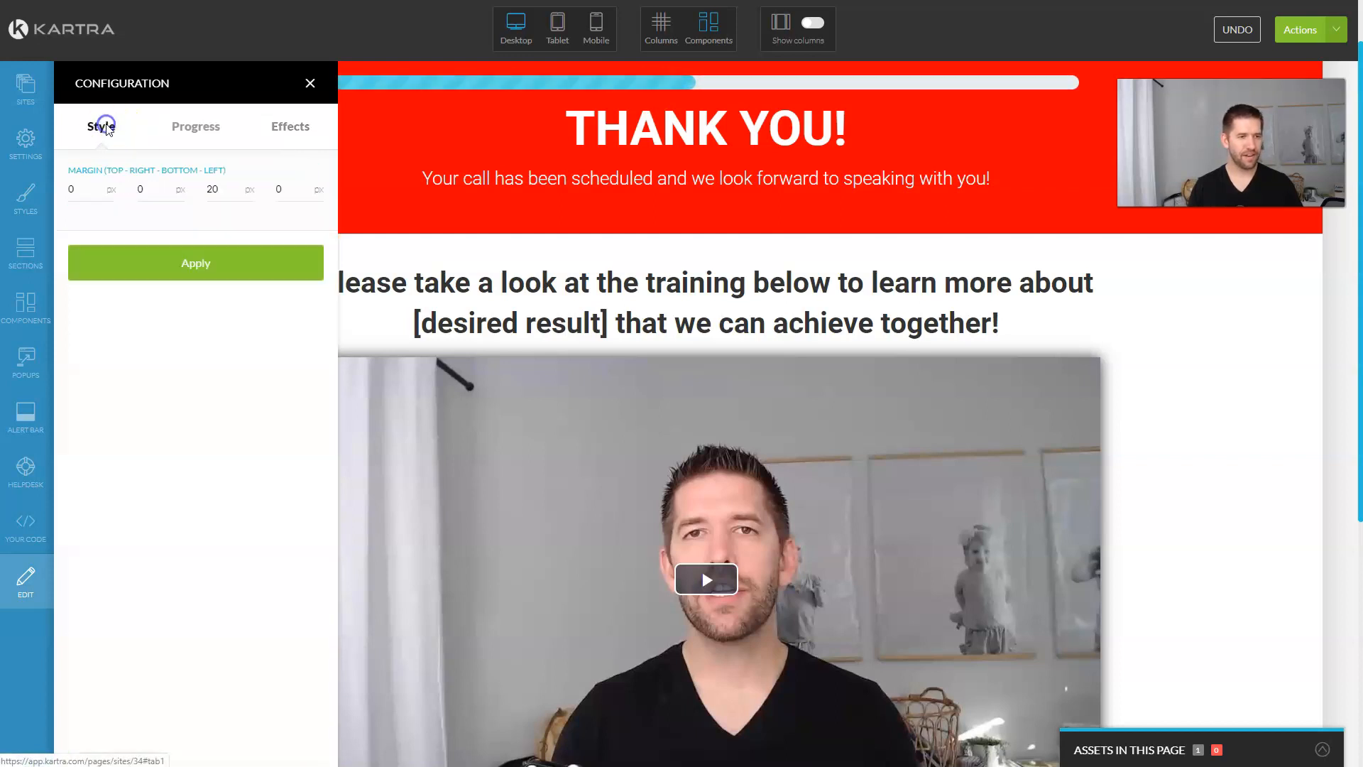
left_click(177, 262)
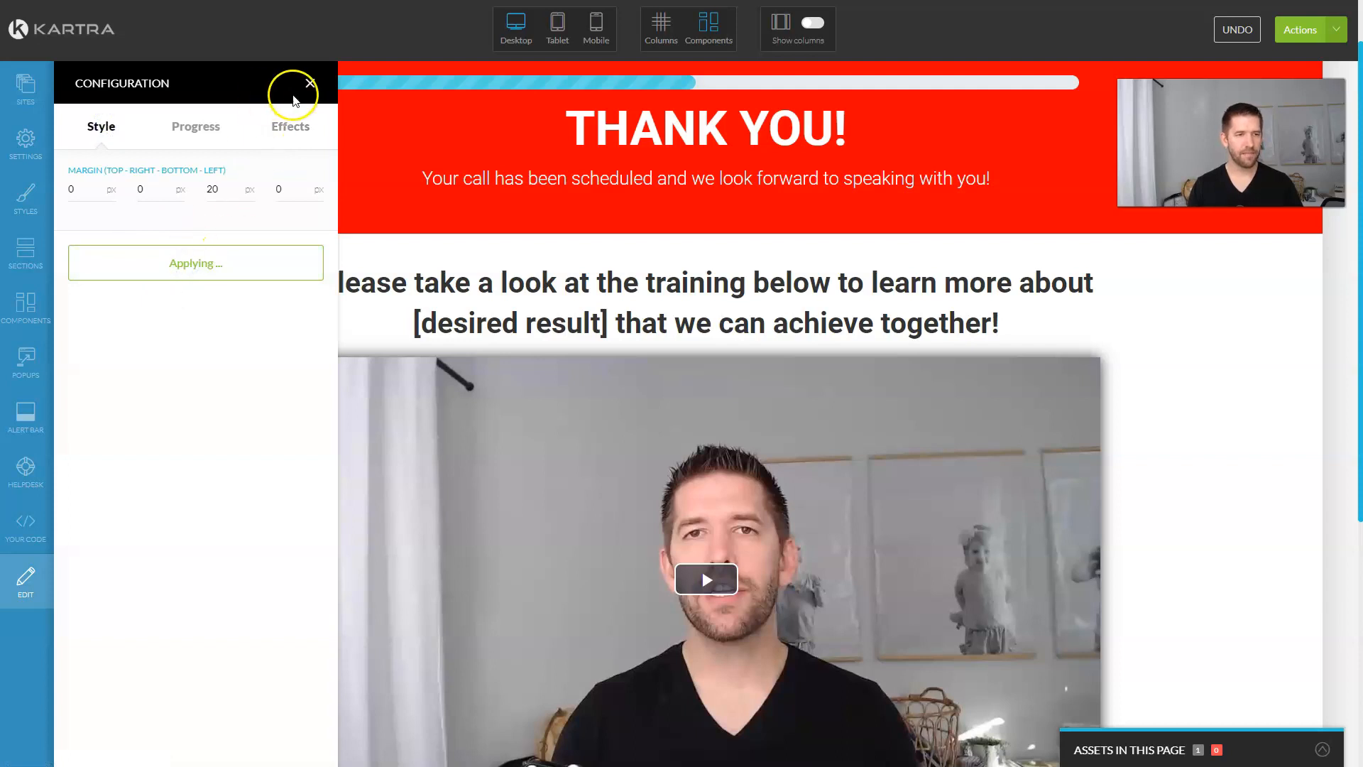
left_click(310, 86)
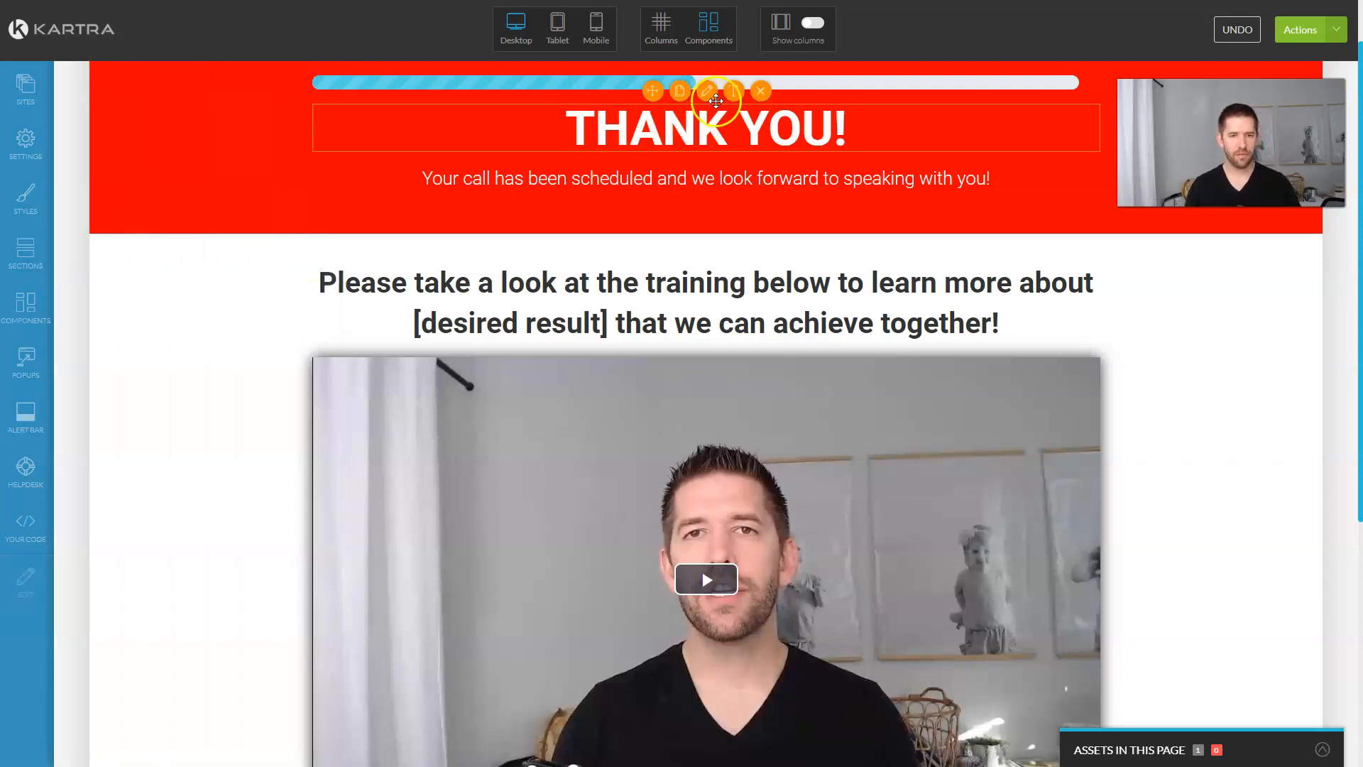
triple_click(711, 129)
Step: Change the headline to 'YOU'RE ALMOST THERE!' and rewrite the subtitle to 'Simply fill out the assessment below to book your time'
type("Y")
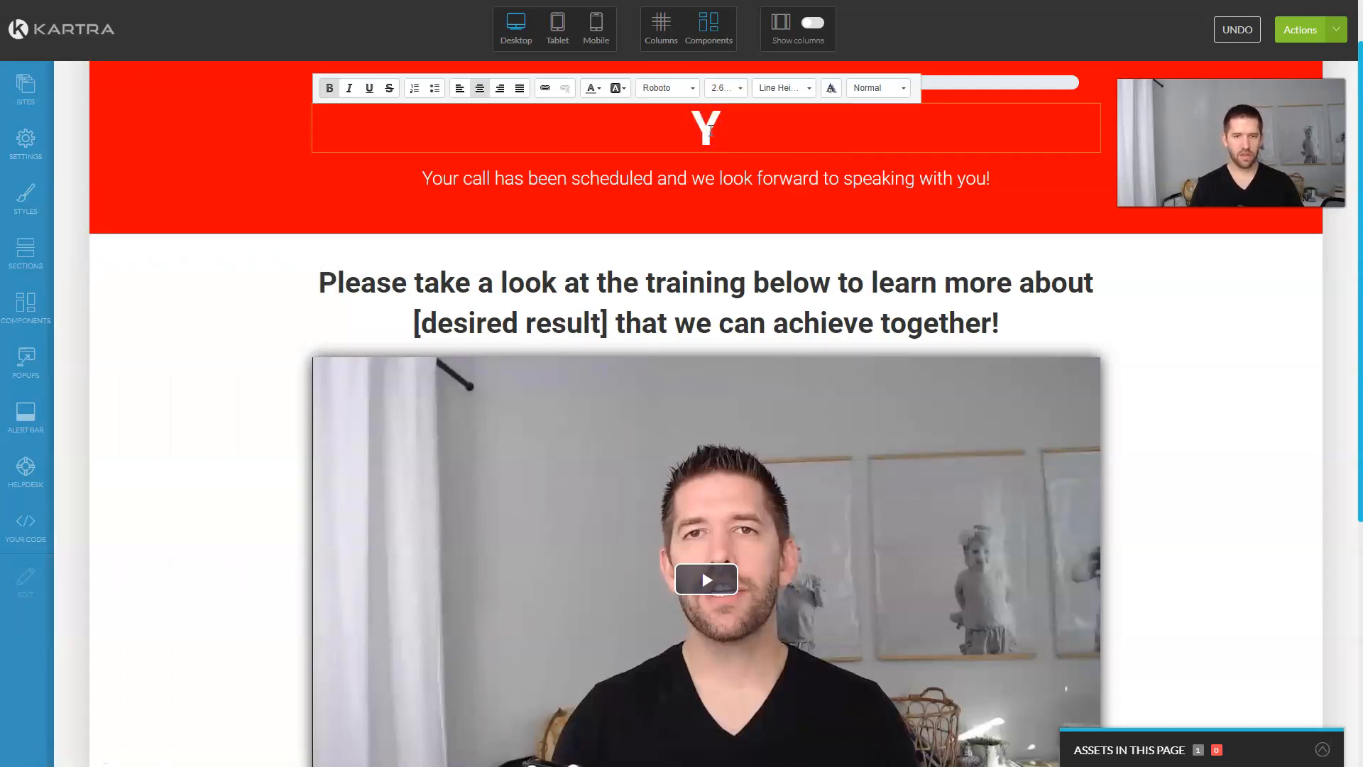
type("OU'RE ALMOST THERE!")
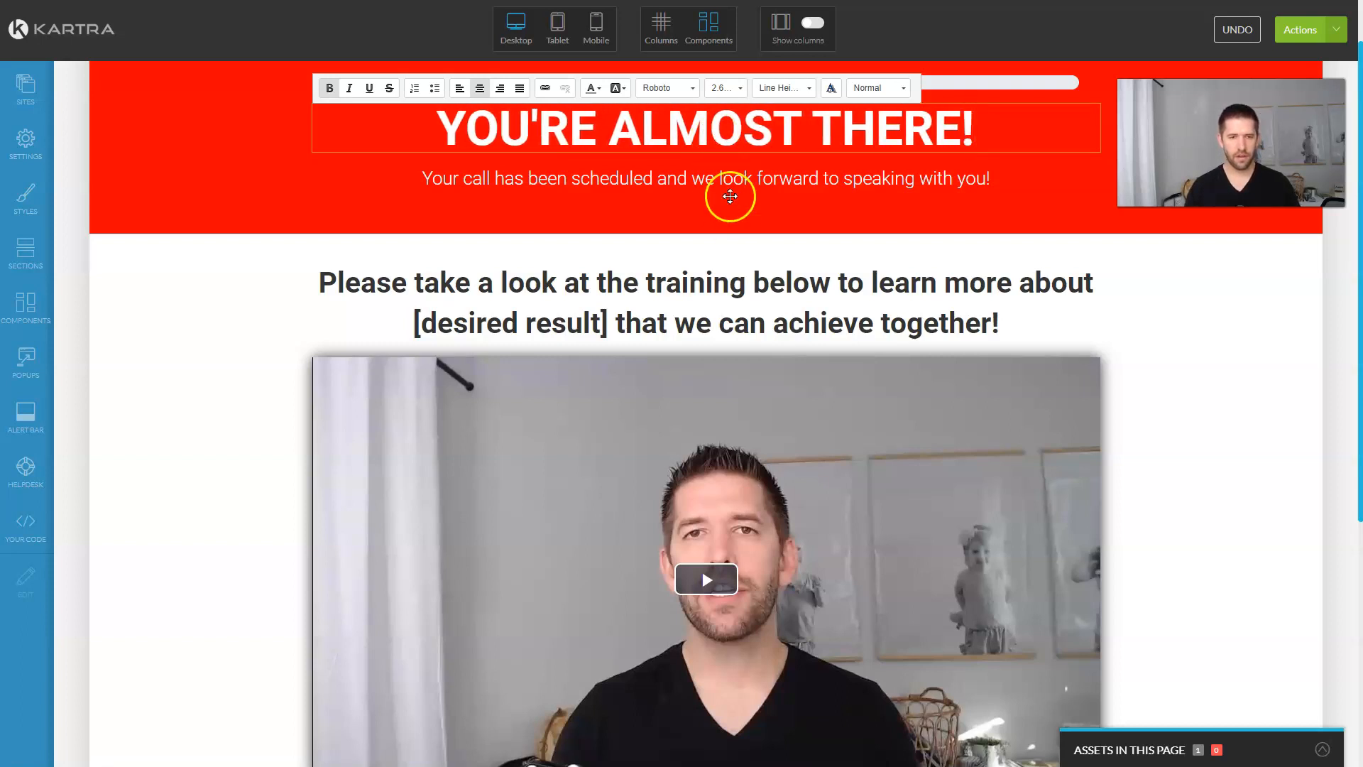
left_click(730, 197)
triple_click(729, 178)
type("S")
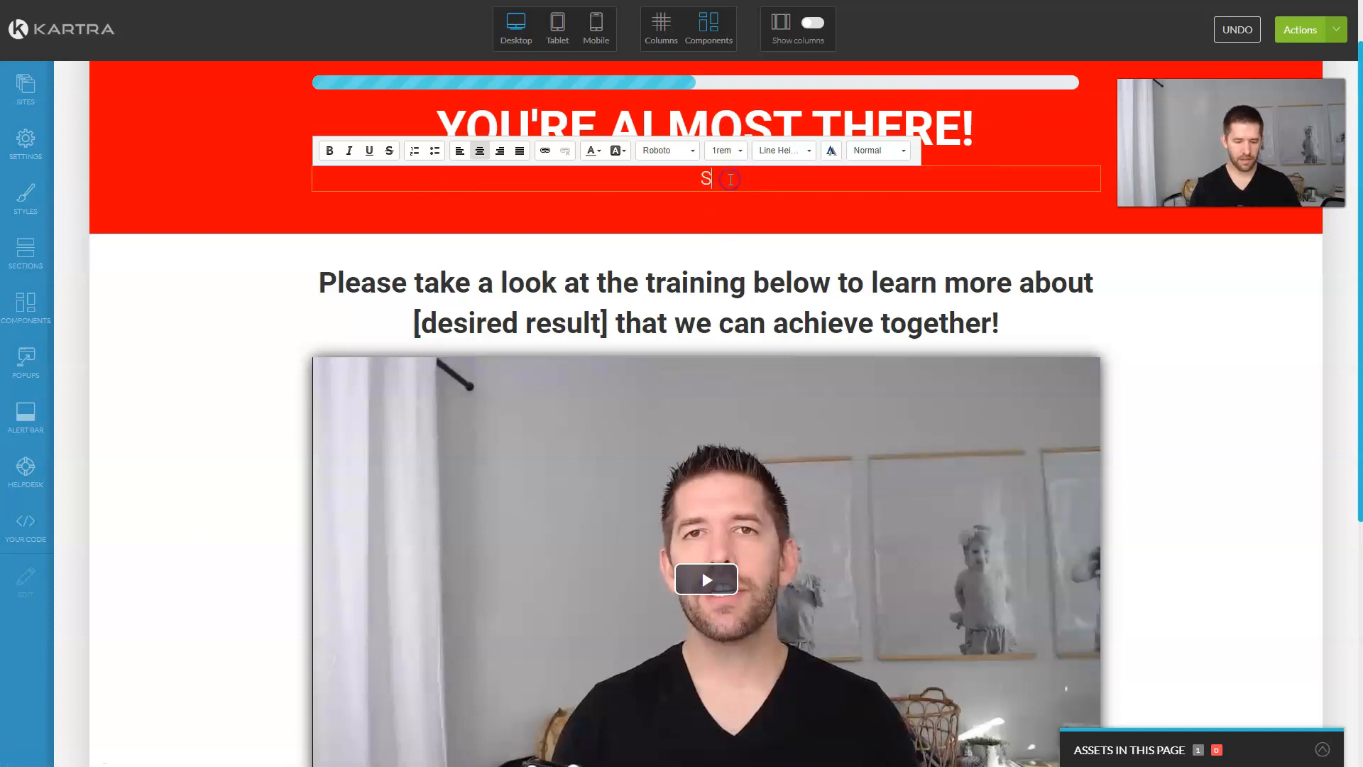
type("imply fill out the a")
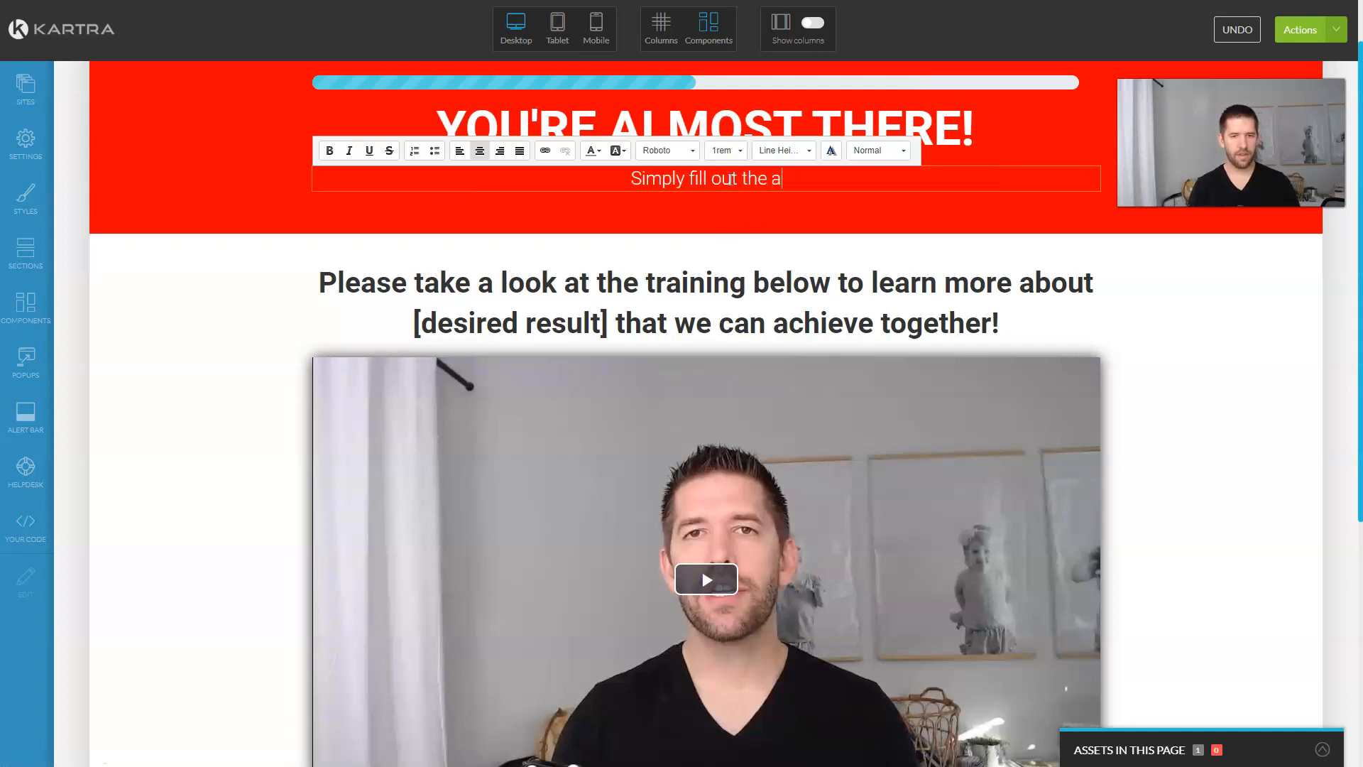
type("ssessme")
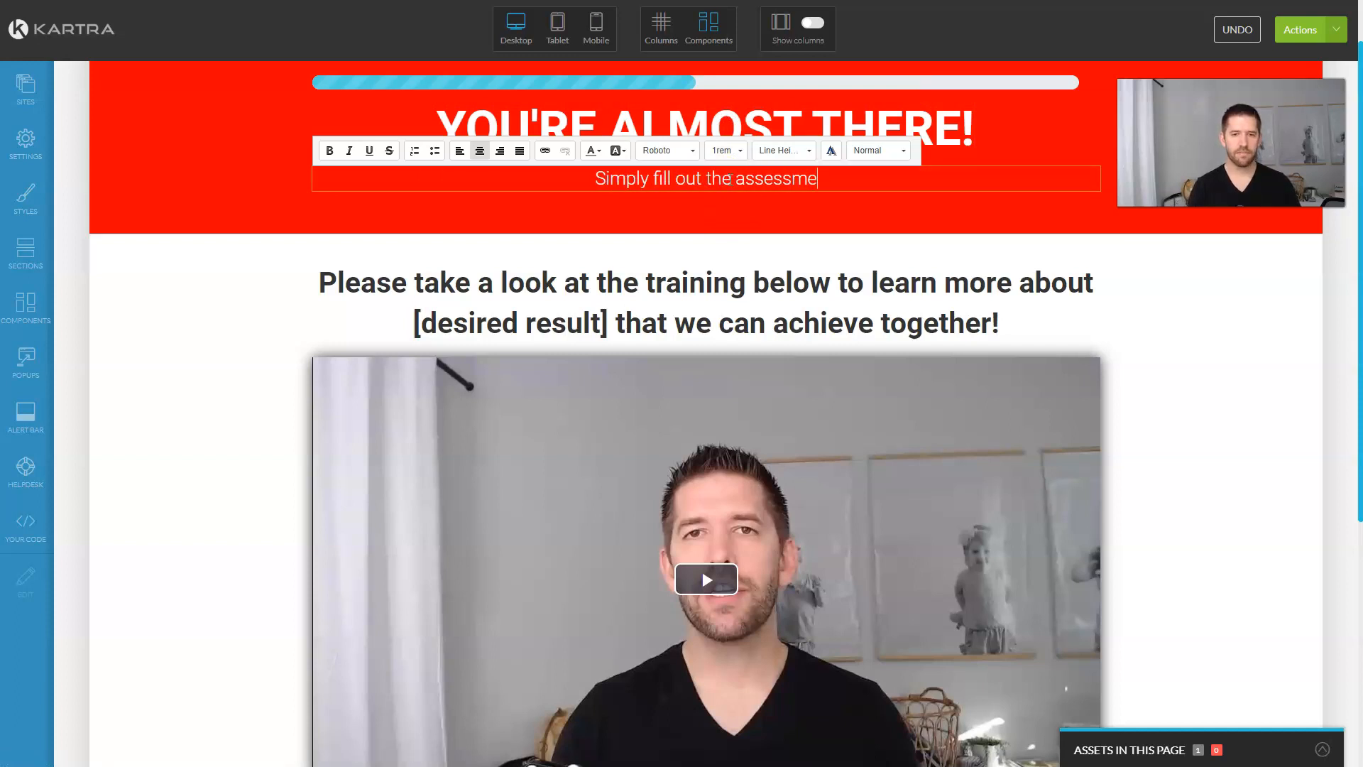
type("nt below to book y our tim")
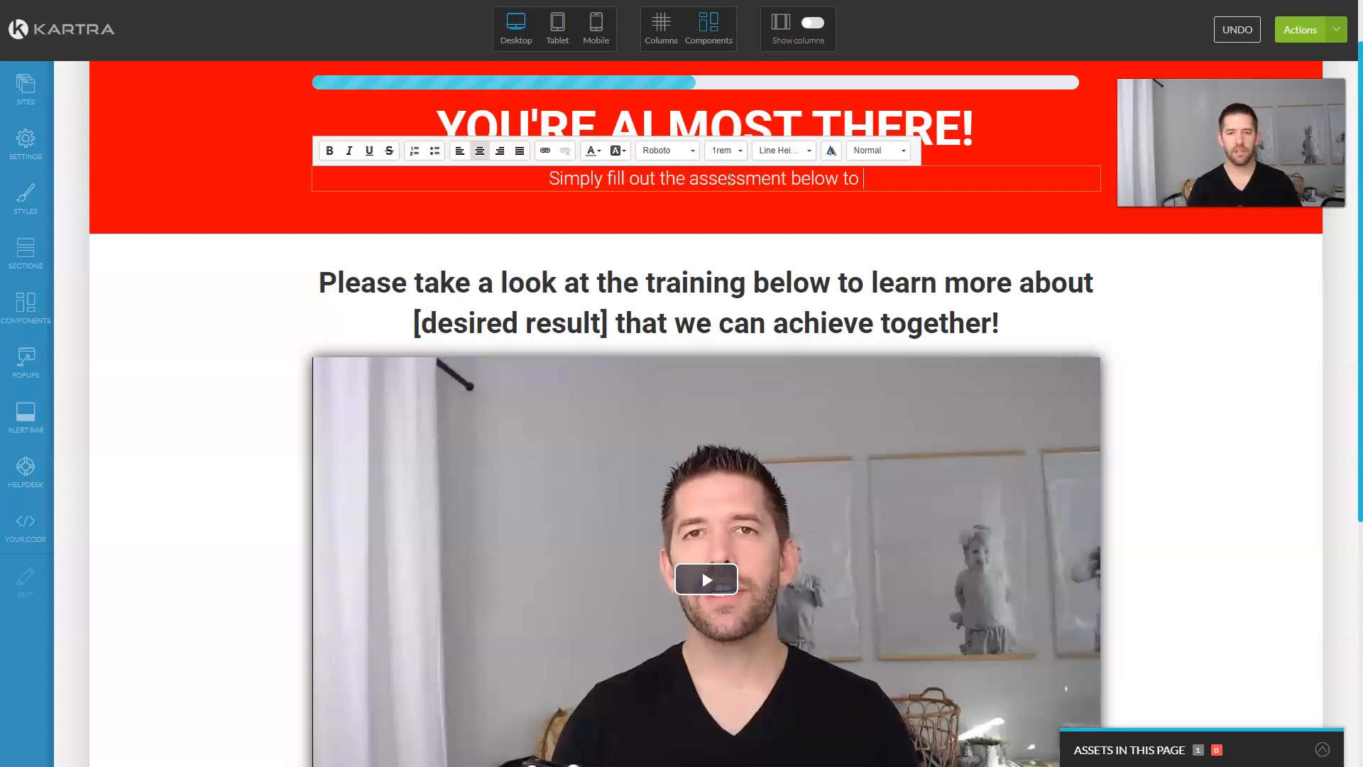
Step: Delete the training video section below the red banner
scroll(861, 355, "down", 6)
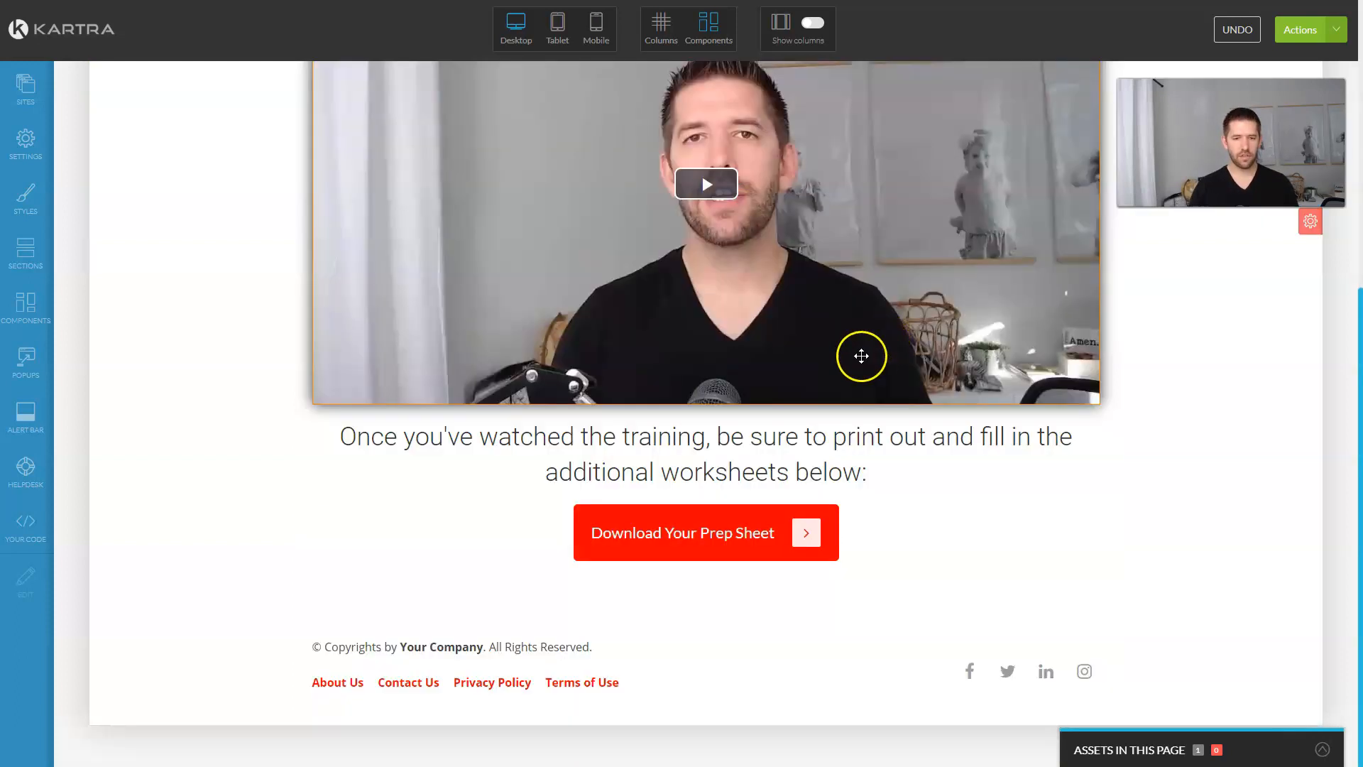
scroll(1037, 367, "up", 3)
scroll(831, 334, "up", 1)
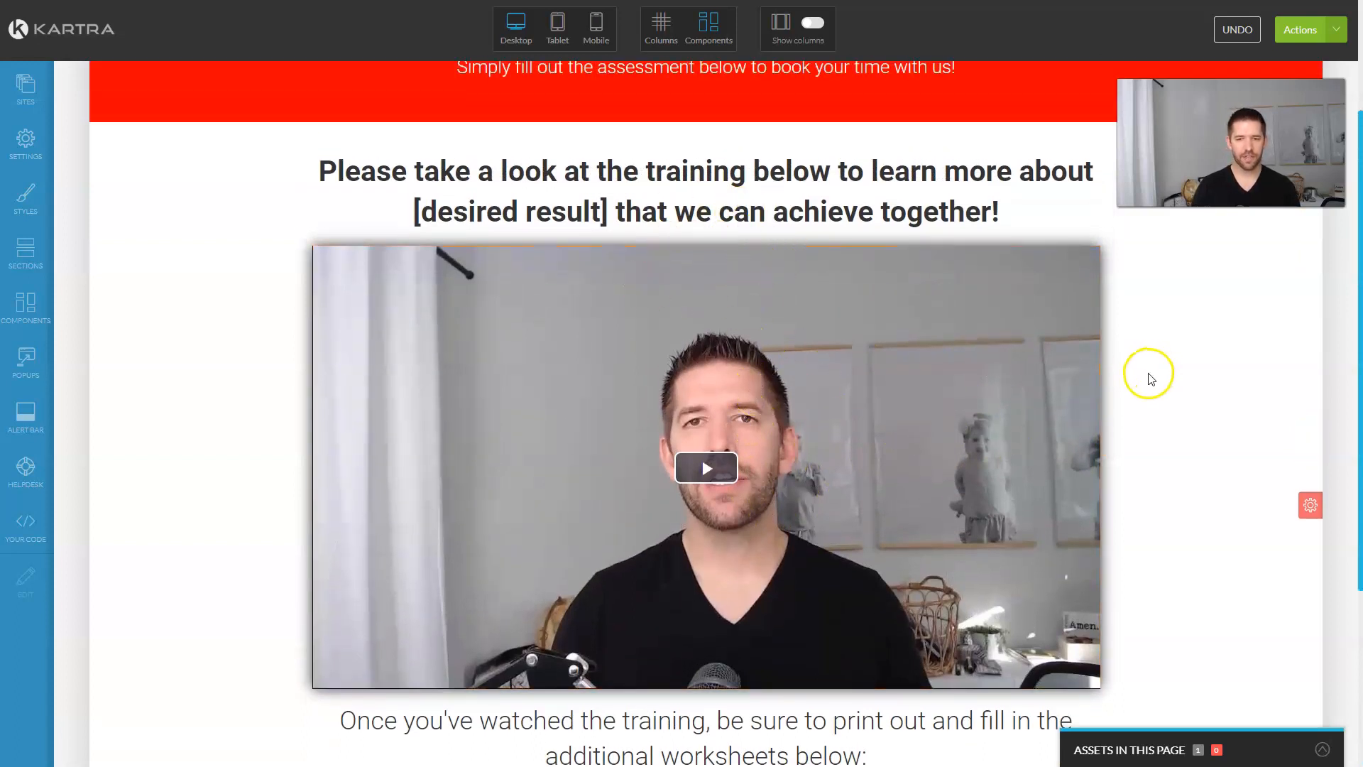
mouse_move(1310, 504)
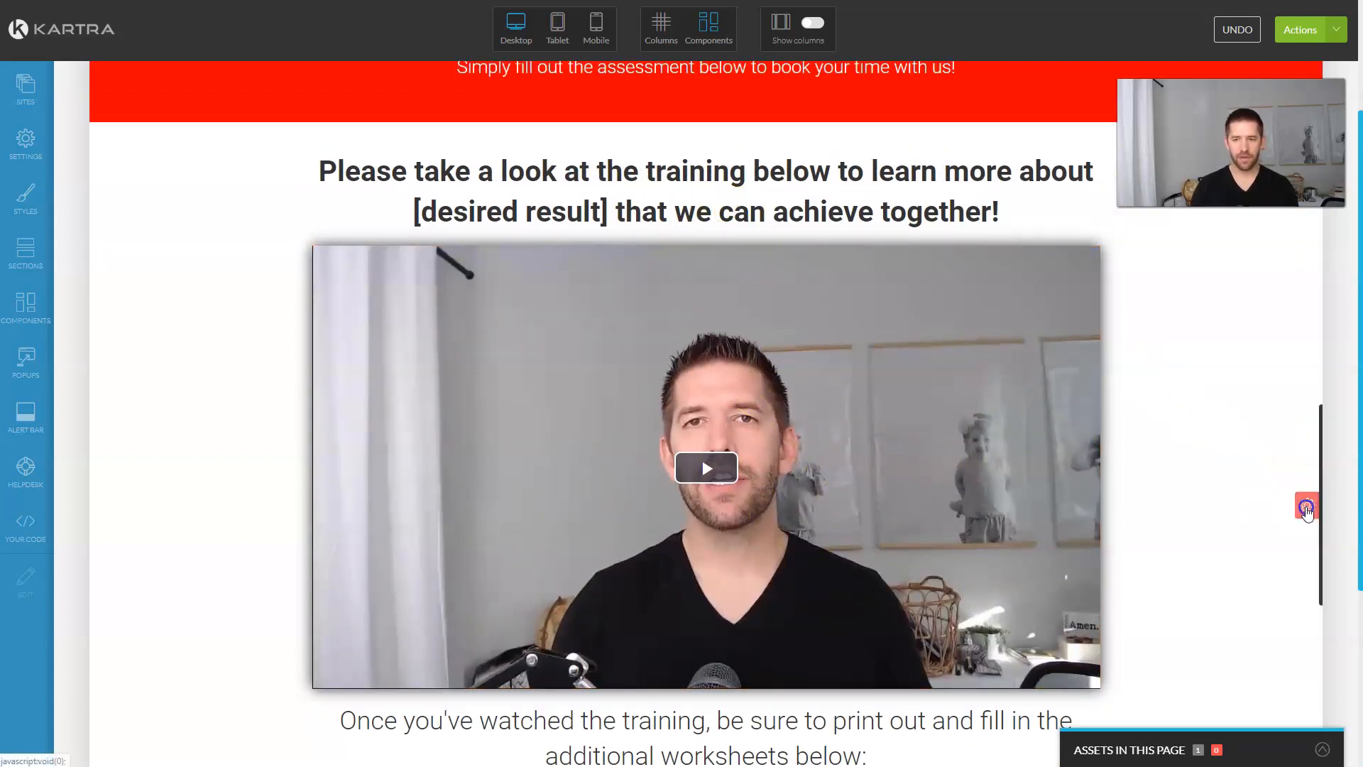
left_click(1307, 590)
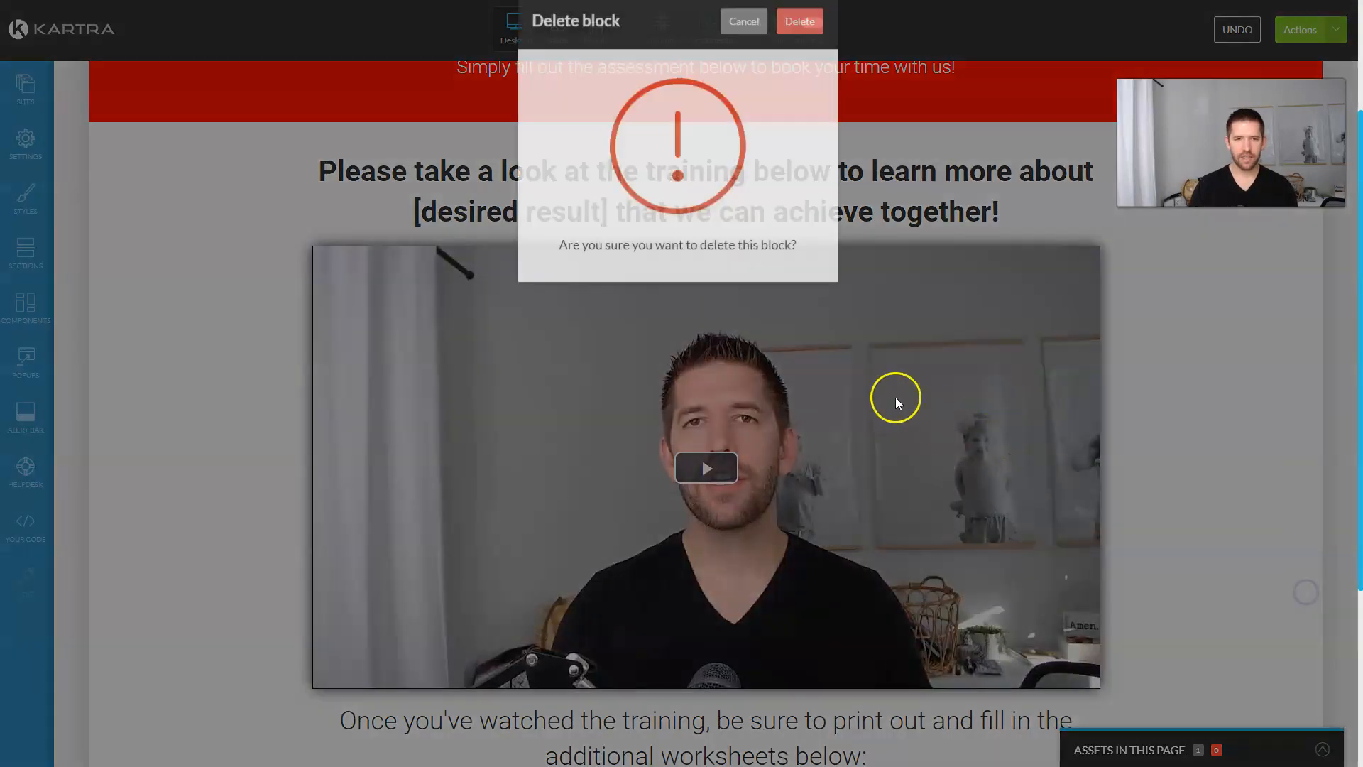
left_click(803, 52)
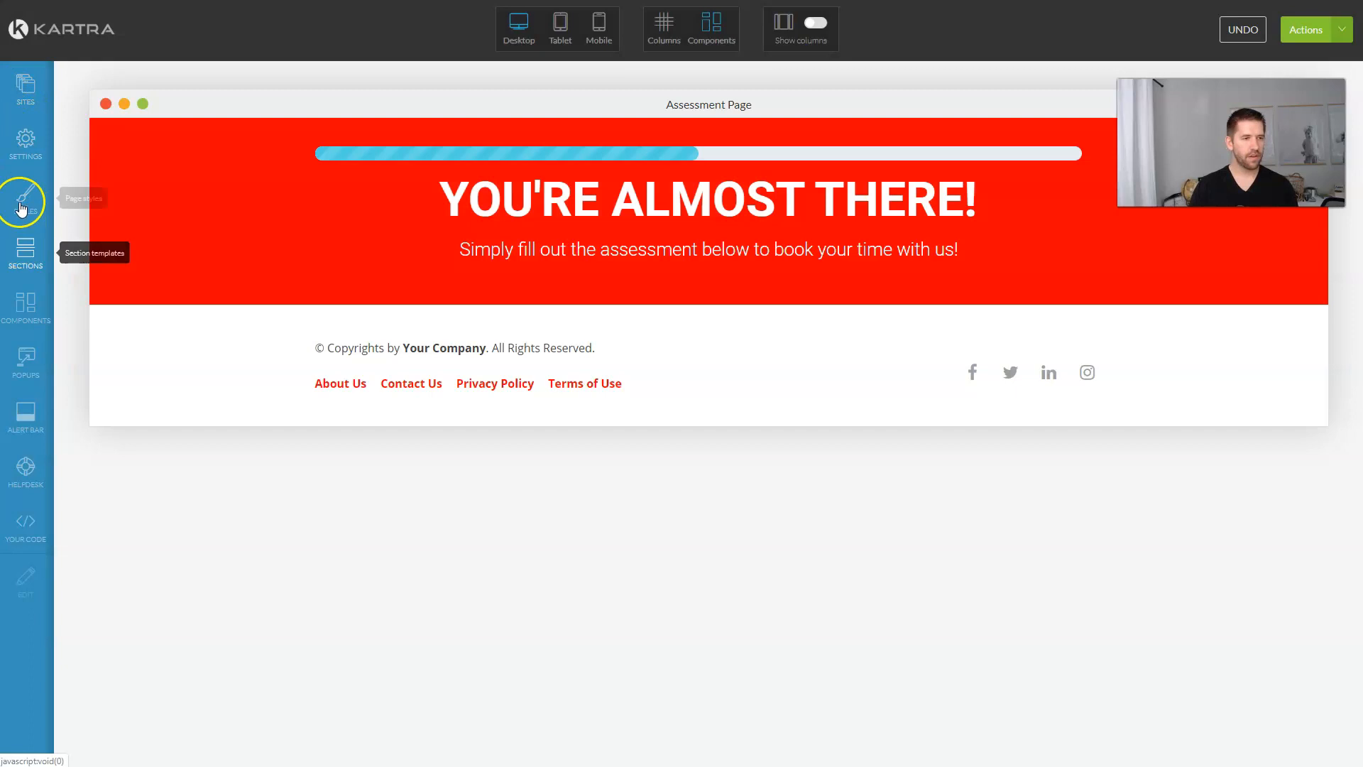
Step: Add an empty section below the banner and fill it with a 50%/50% two-column layout
left_click(26, 252)
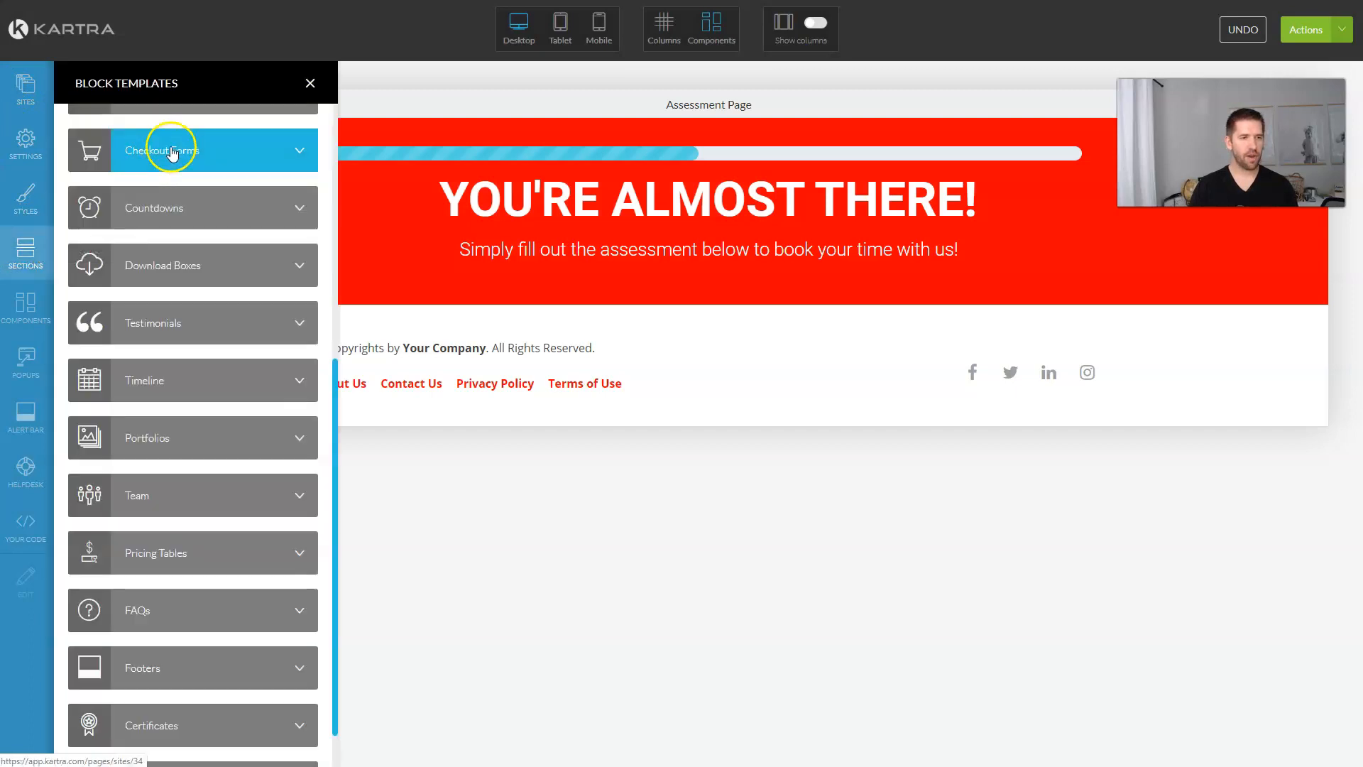
scroll(220, 184, "up", 7)
left_click(181, 190)
left_click(169, 195)
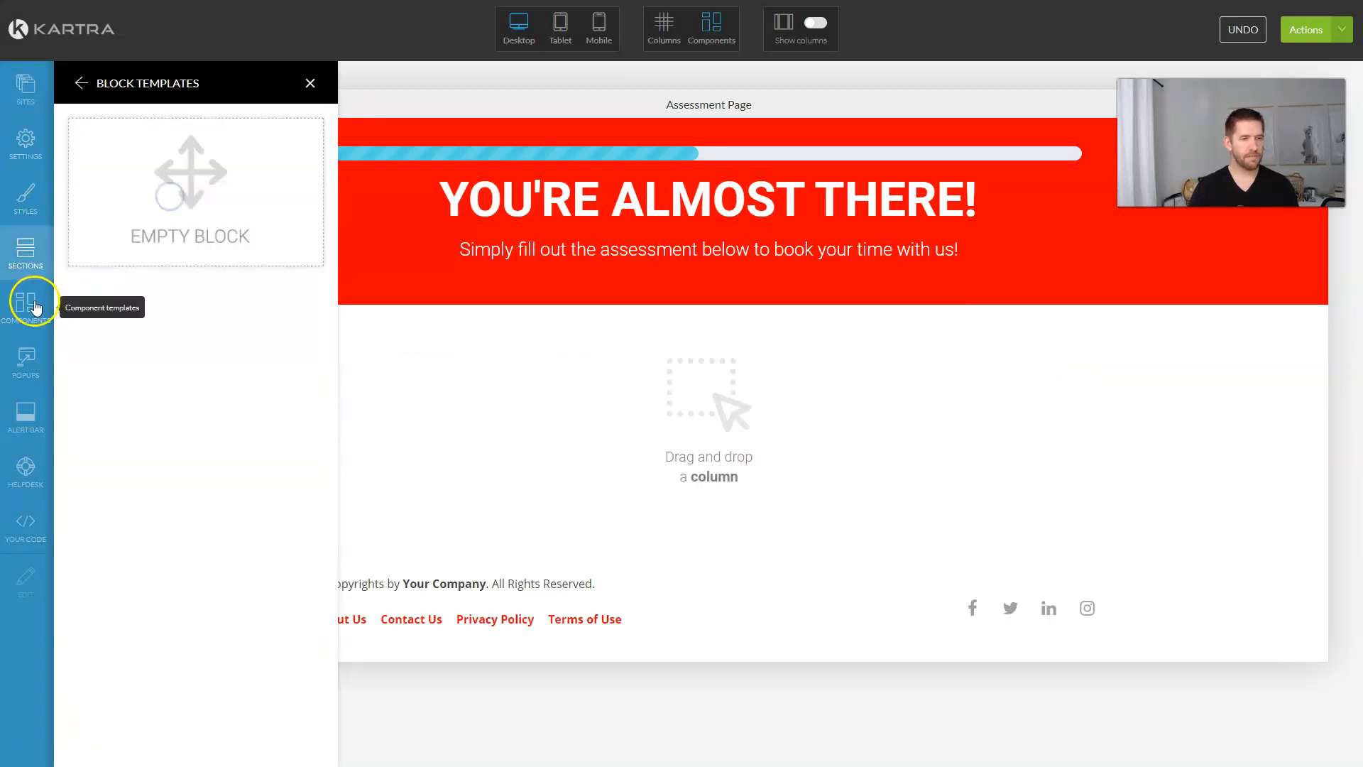
left_click(27, 303)
left_click(205, 150)
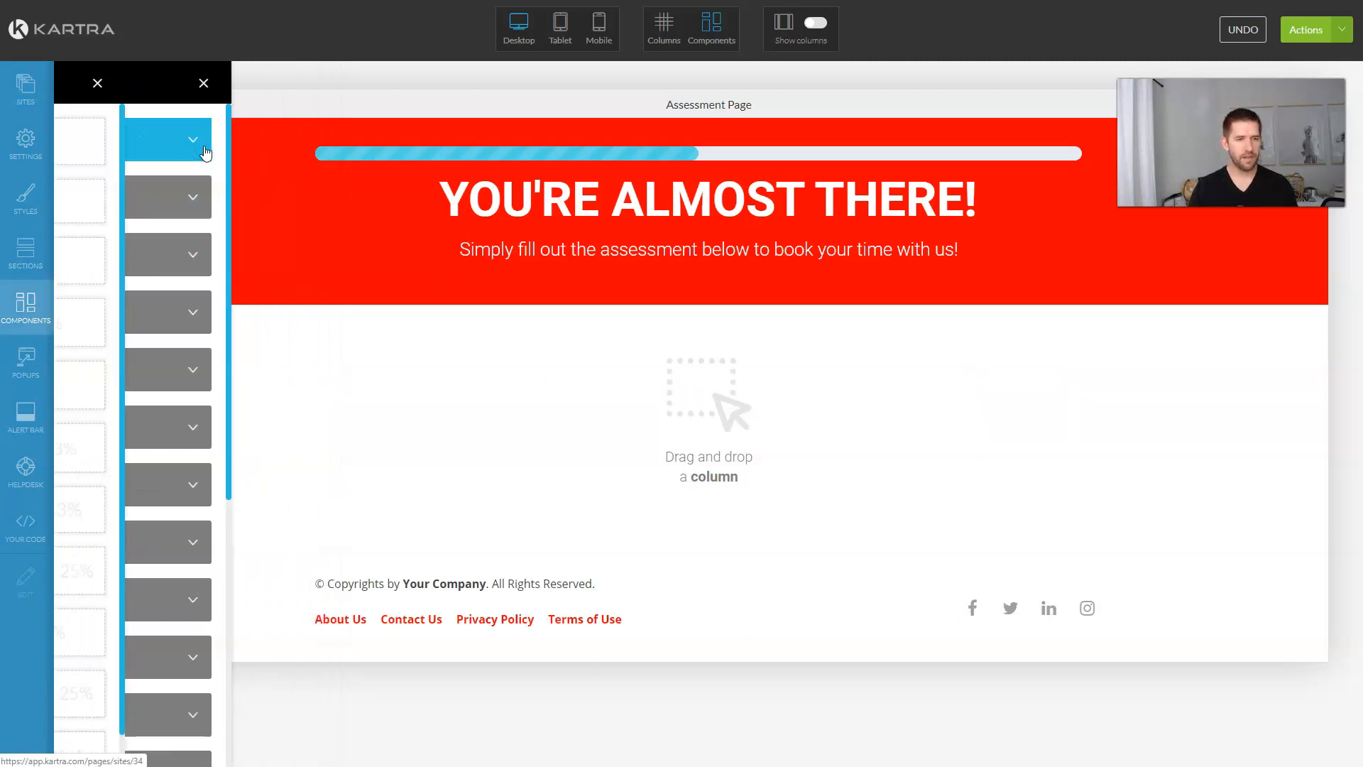
left_click_drag(158, 311, 687, 337)
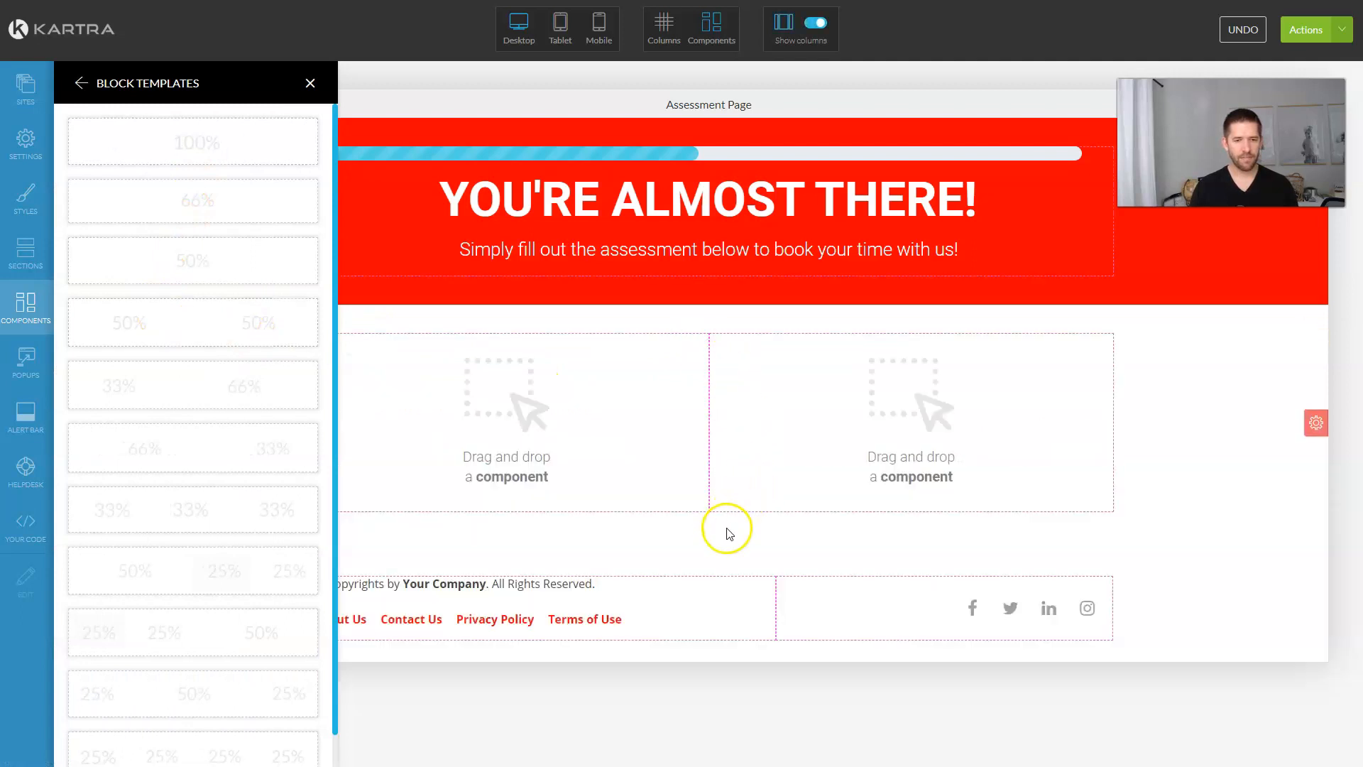
left_click(313, 81)
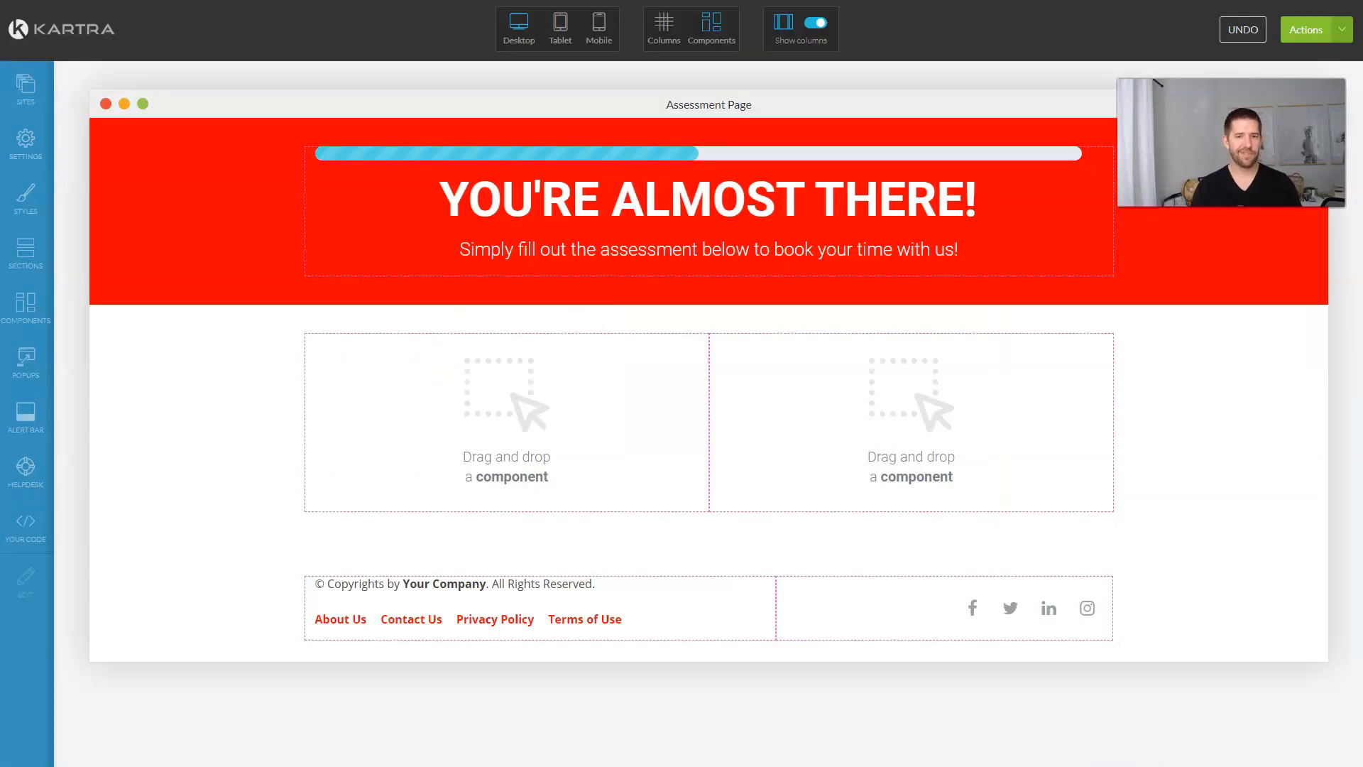
Step: Place a Text component and, below it, a Video component in the right column
left_click(26, 304)
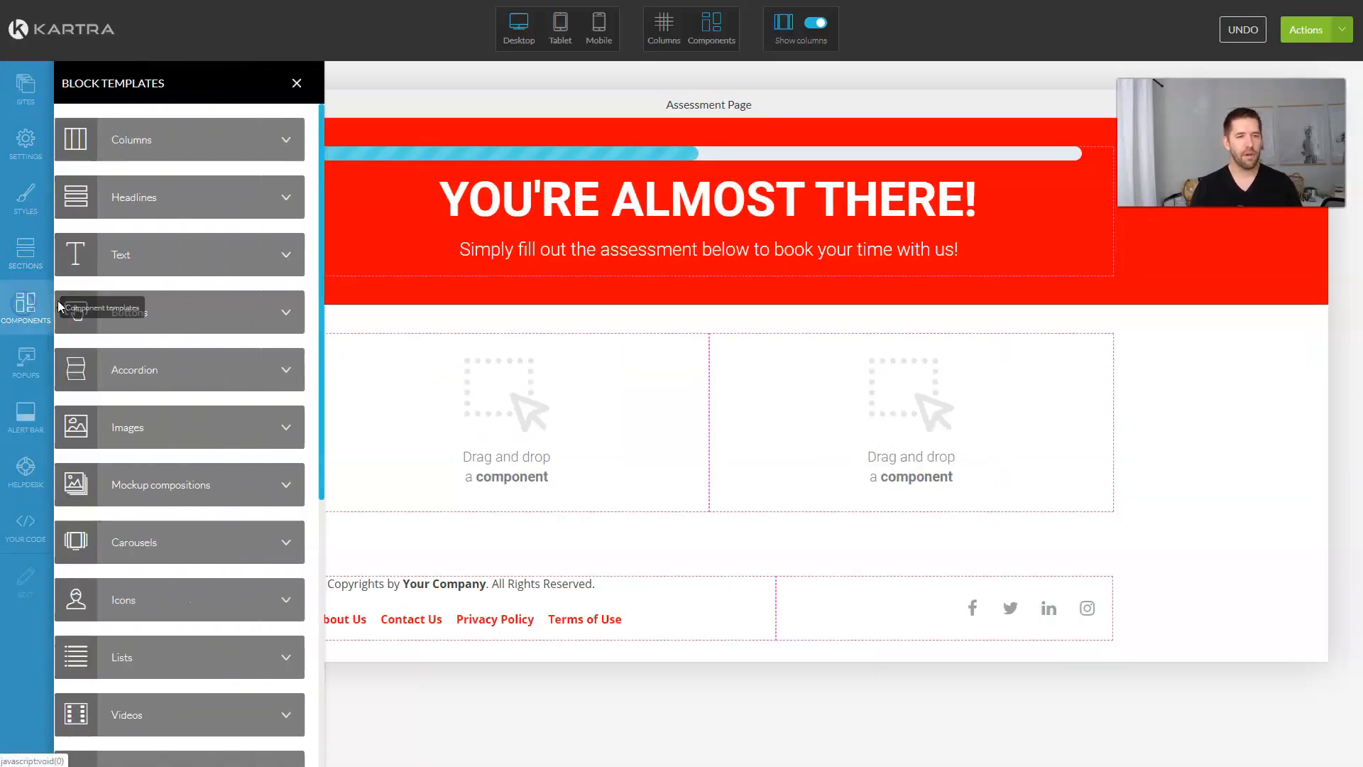
left_click(262, 241)
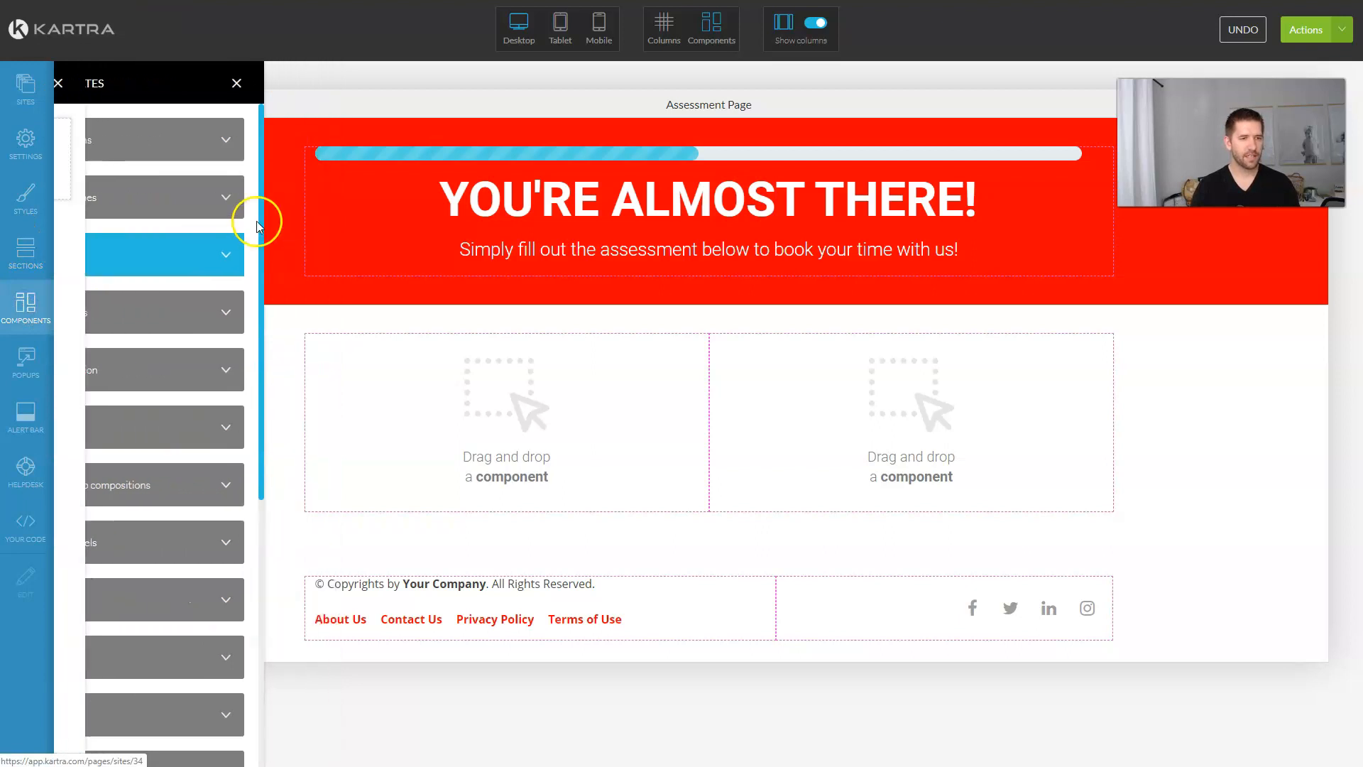
left_click_drag(199, 167, 887, 345)
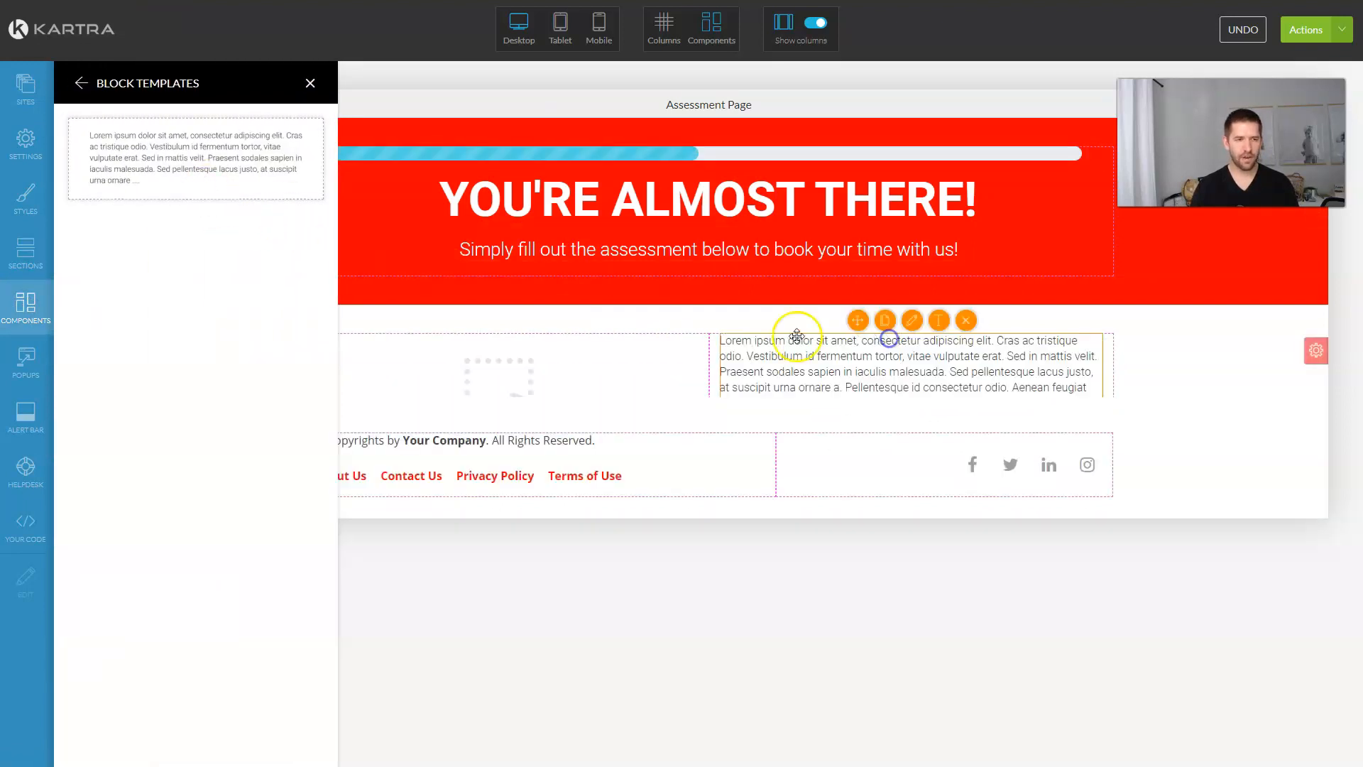
left_click(38, 325)
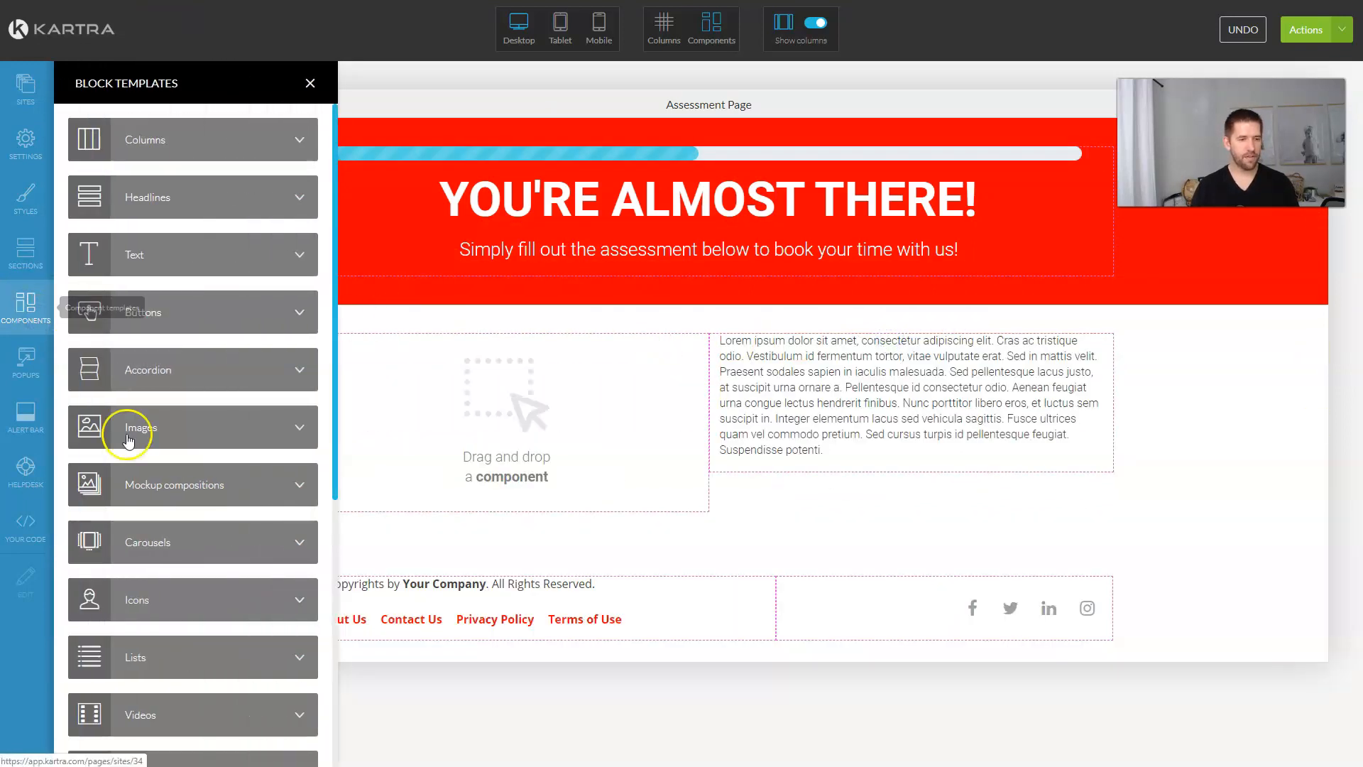
left_click(134, 440)
left_click_drag(177, 241, 859, 460)
left_click_drag(859, 460, 852, 474)
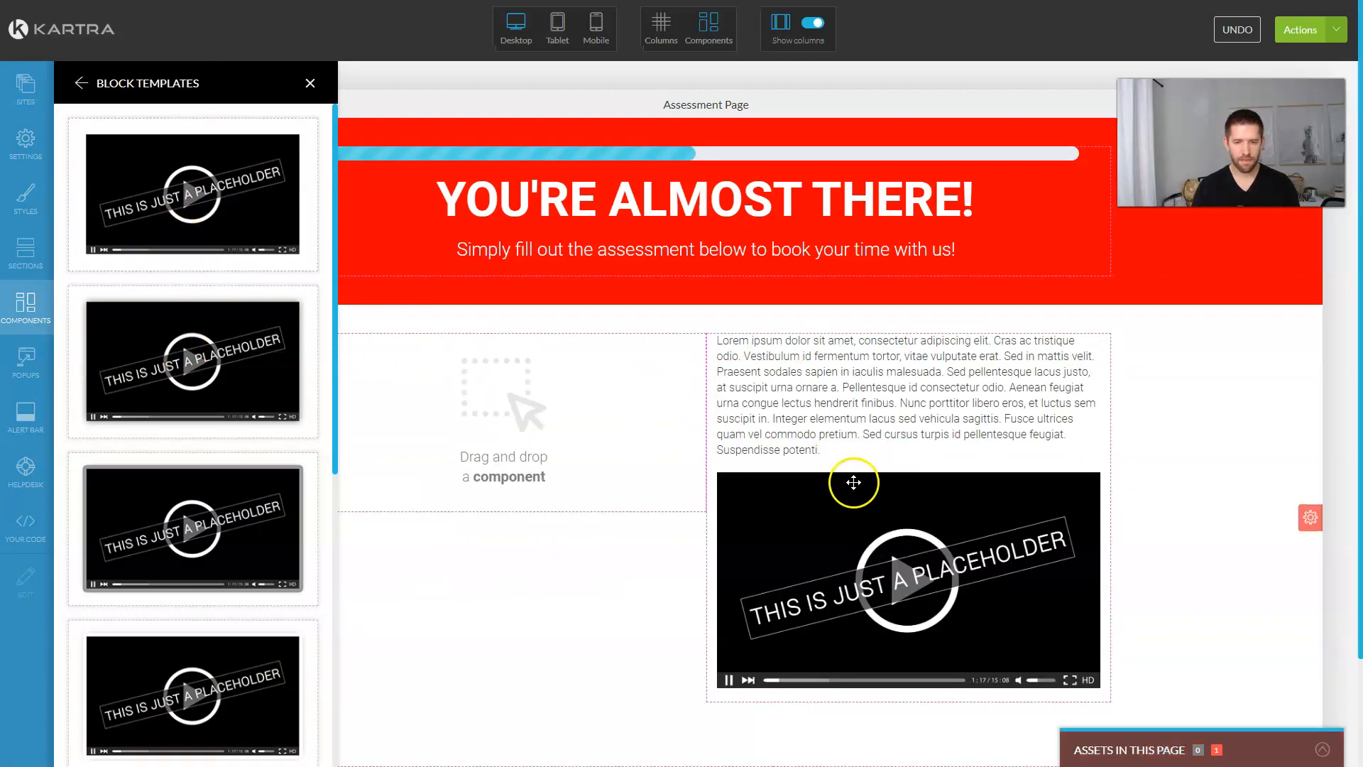
Step: Set the video to Application Page Video Example.mp4 from the High Ticket Application Funnel category
left_click(922, 458)
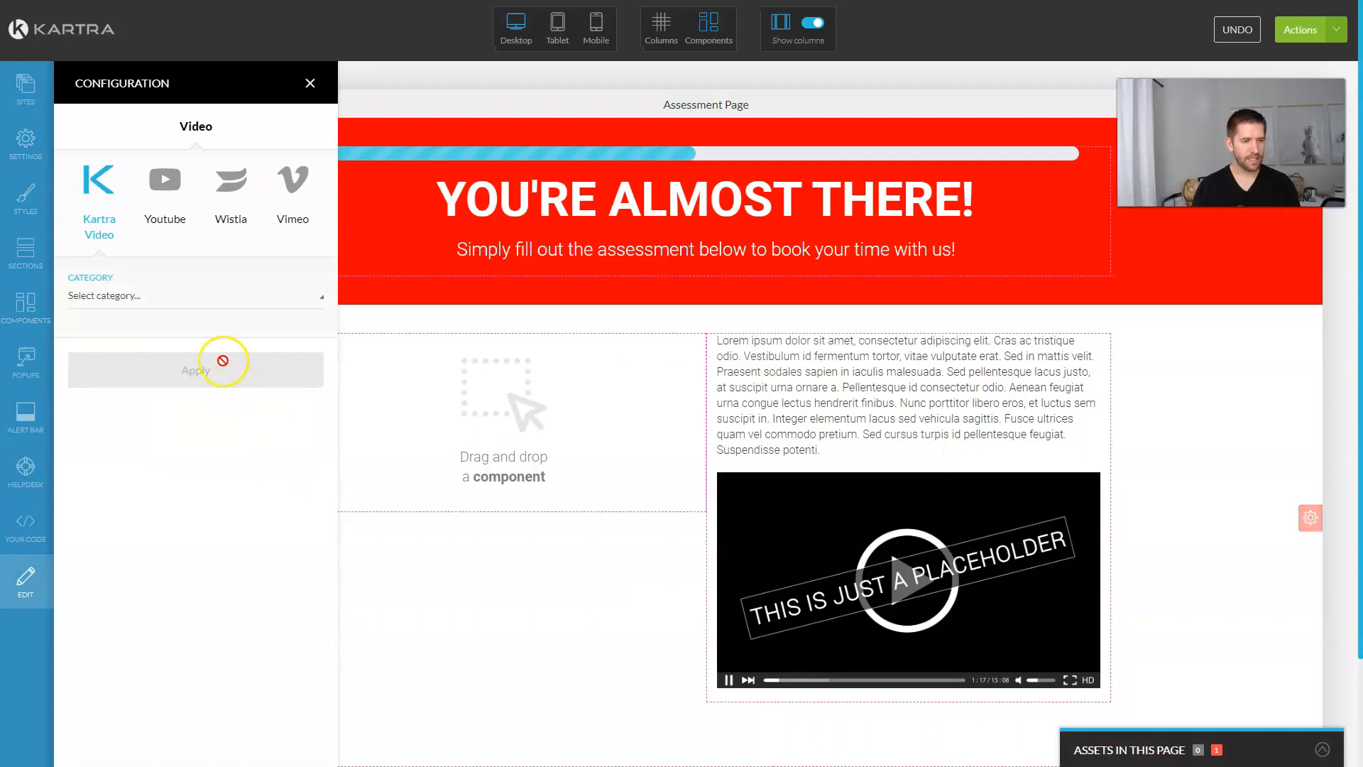
left_click(174, 297)
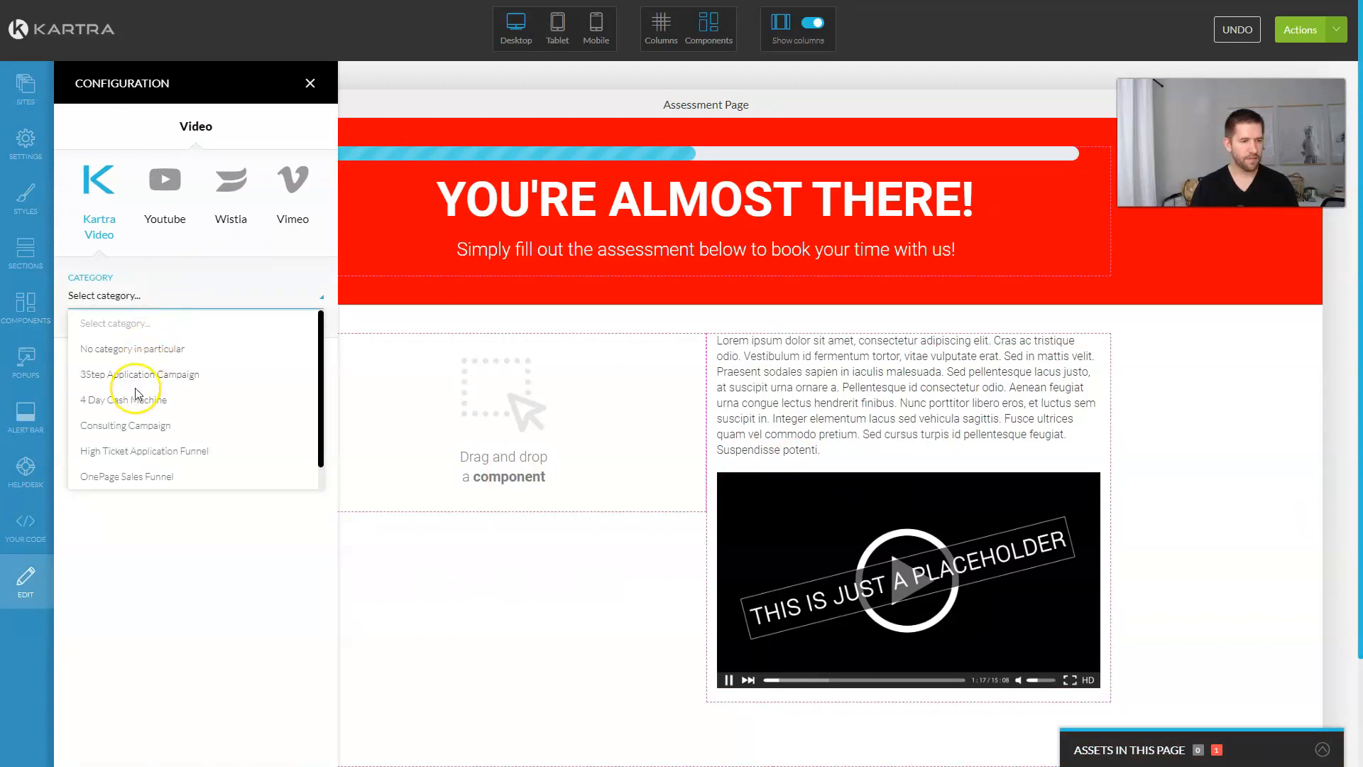
left_click(126, 456)
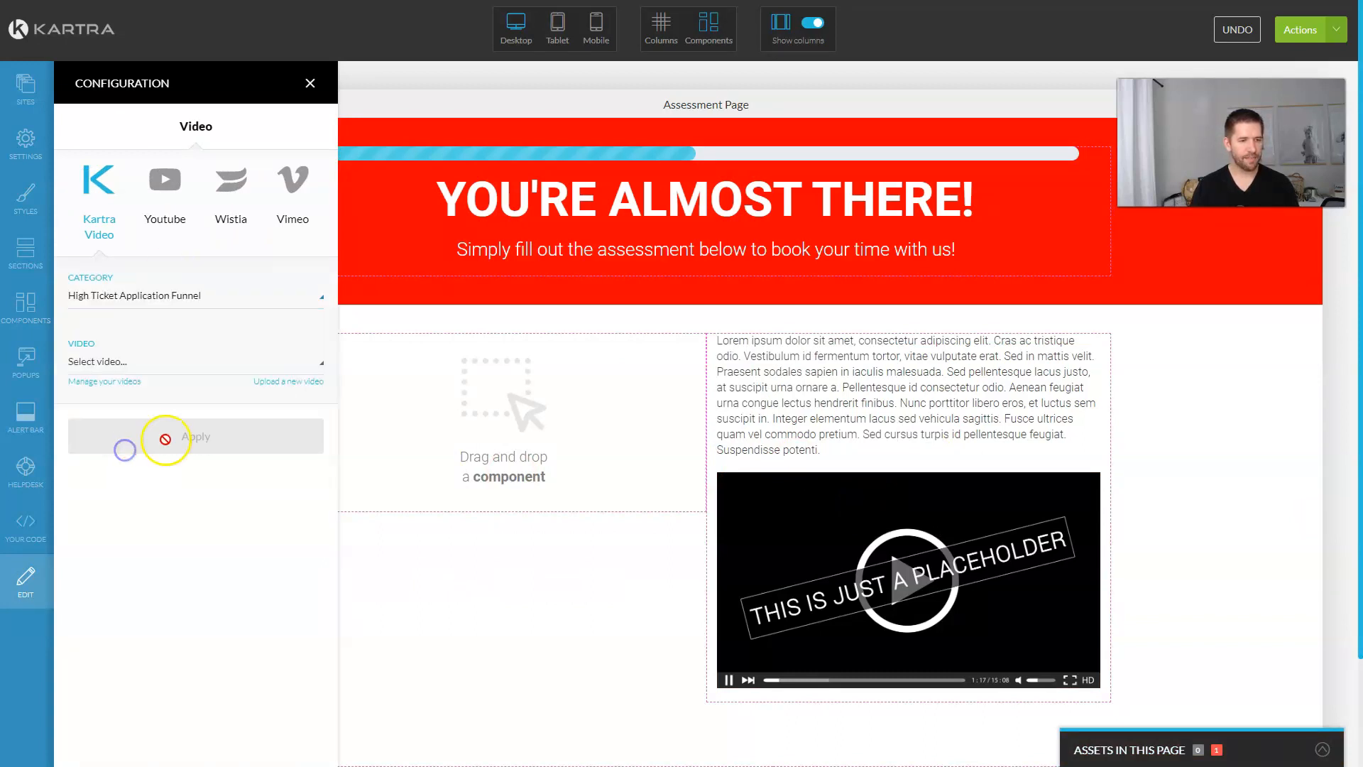
left_click(157, 362)
left_click(145, 416)
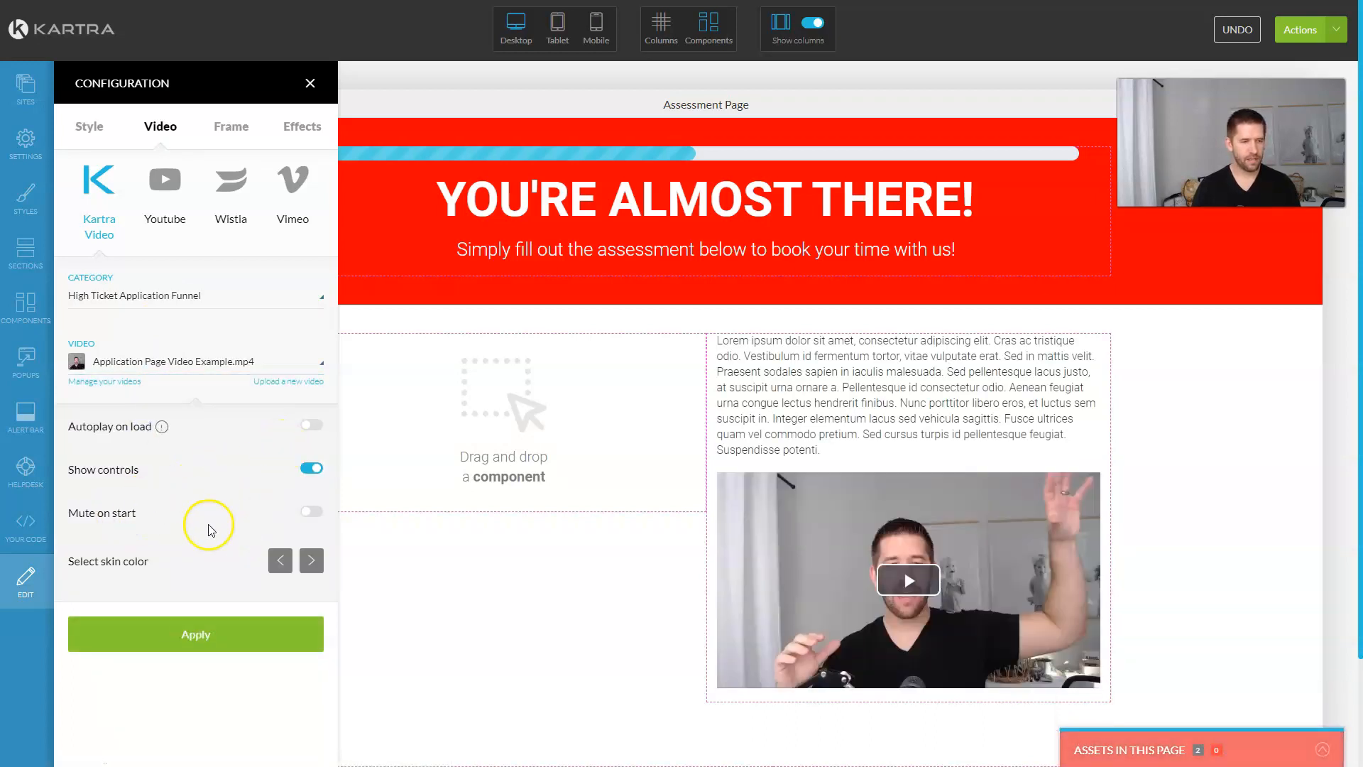
left_click(203, 640)
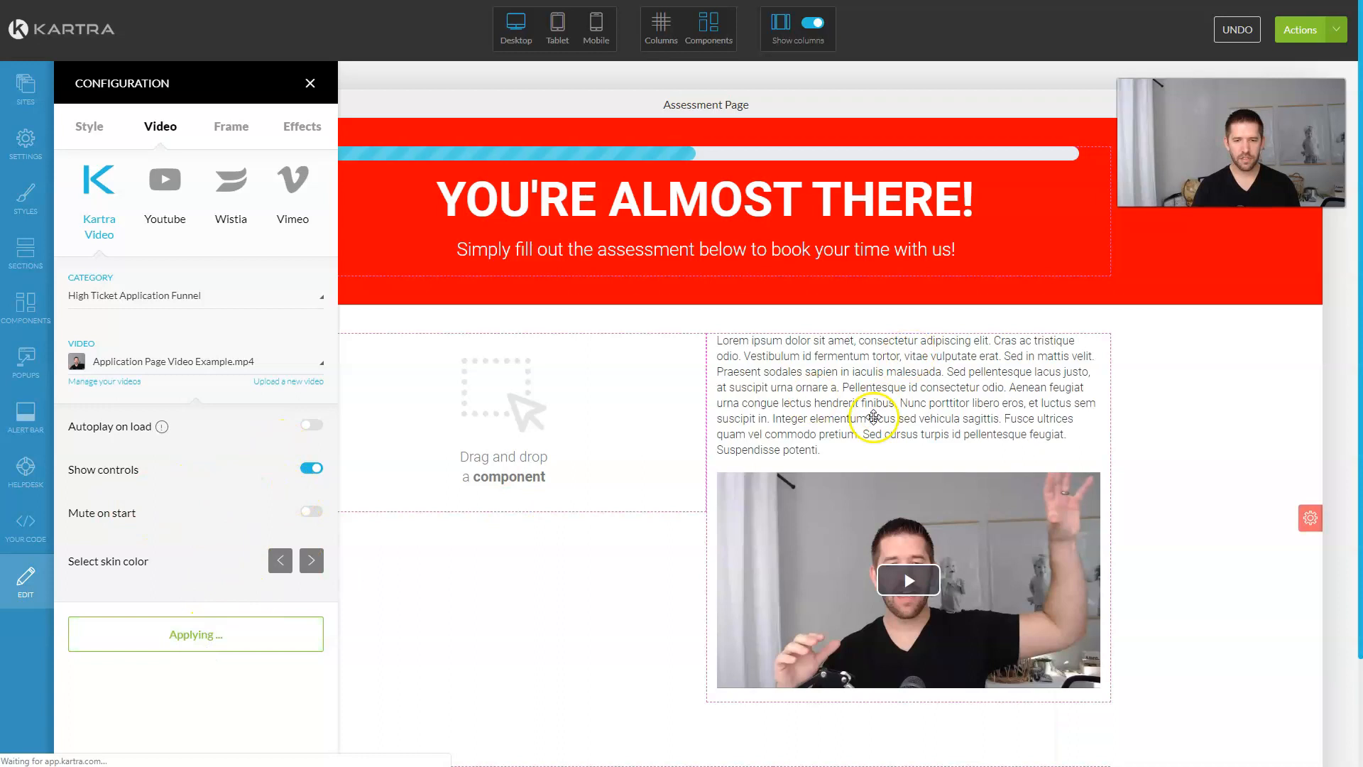
Step: Replace the lorem-ipsum paragraph with 'Watch the video below to see exactly how we can help you'
left_click(936, 327)
triple_click(873, 396)
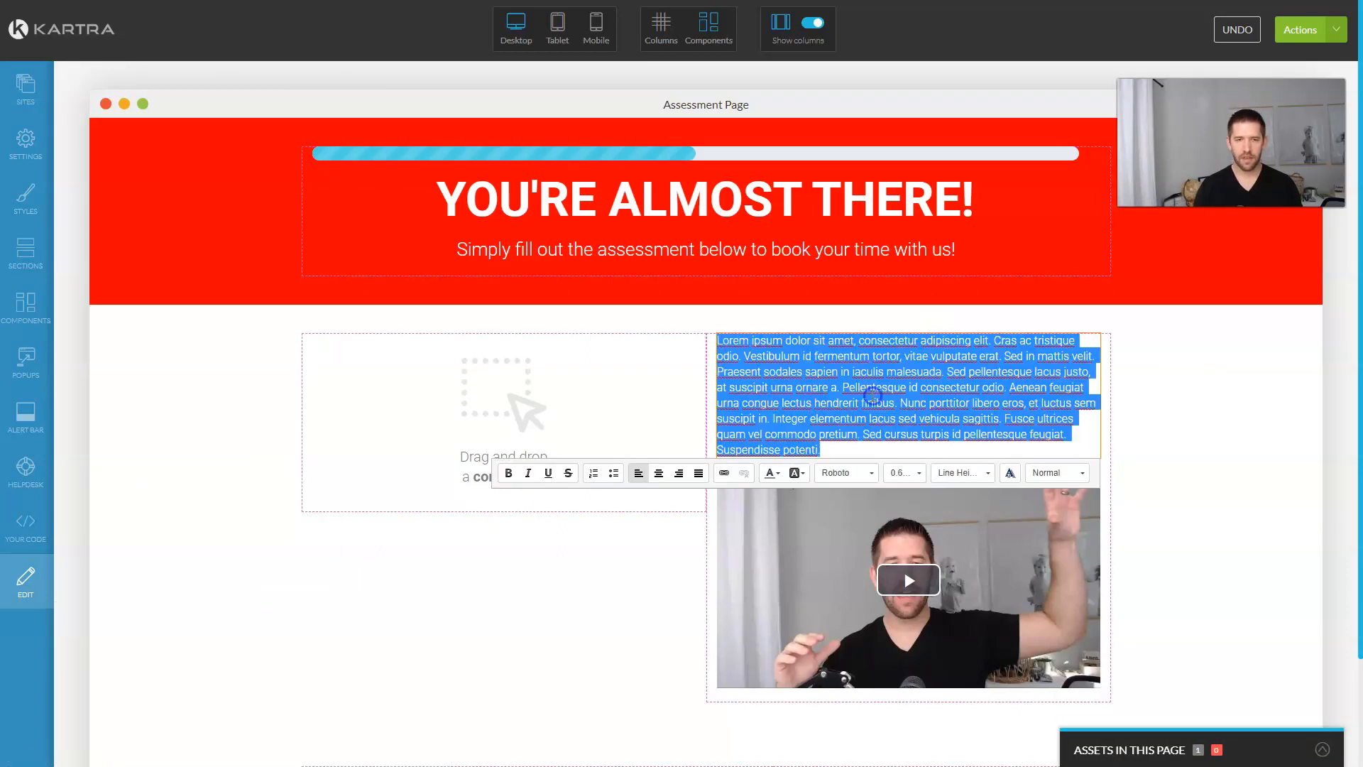
key("alt+Tab")
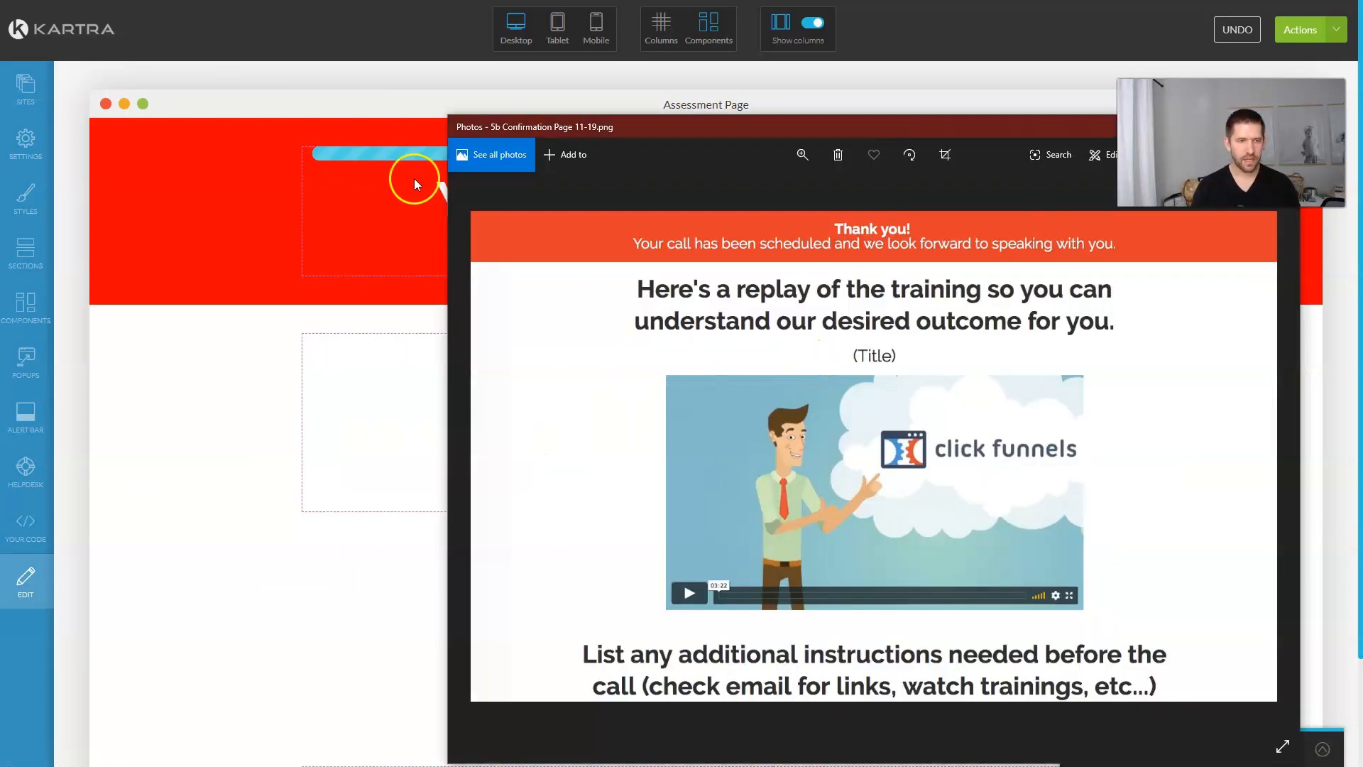
key("alt+Tab")
left_click(935, 320)
triple_click(888, 403)
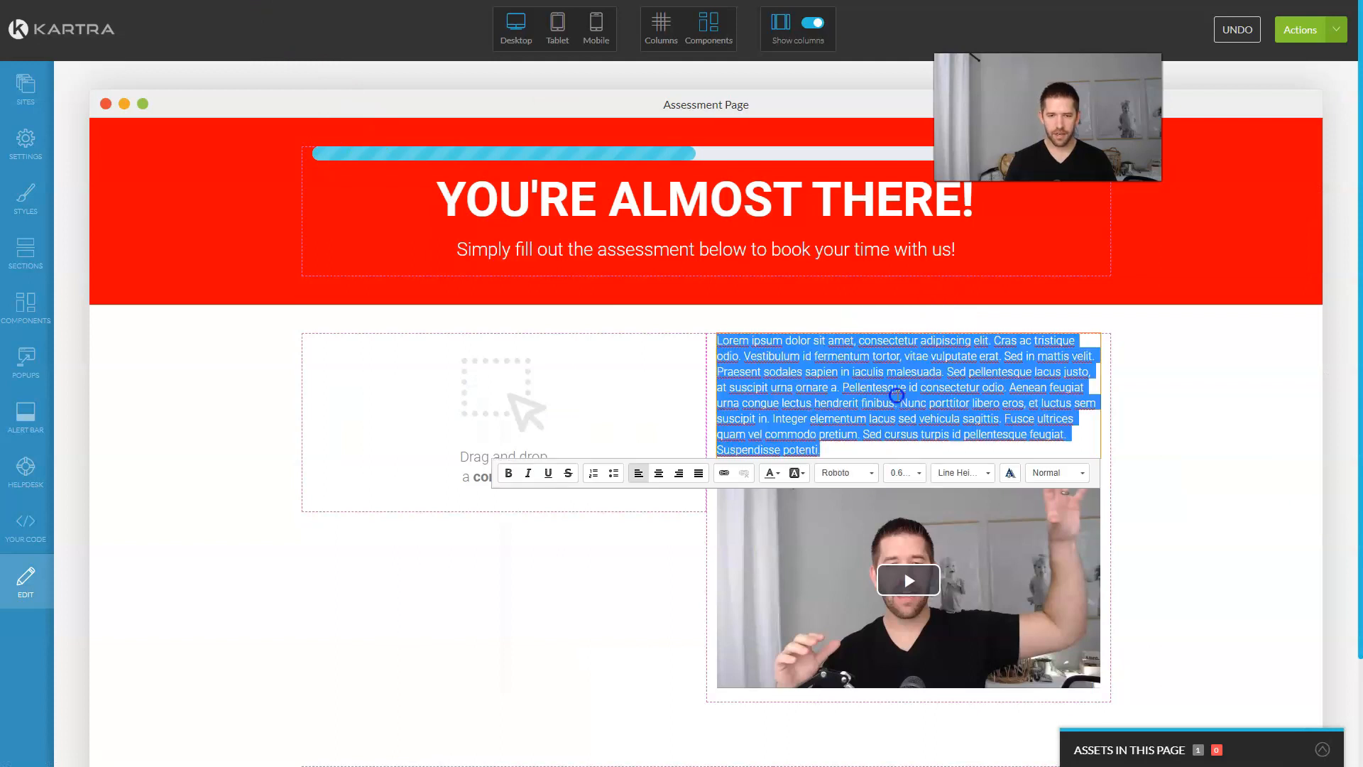
type("W")
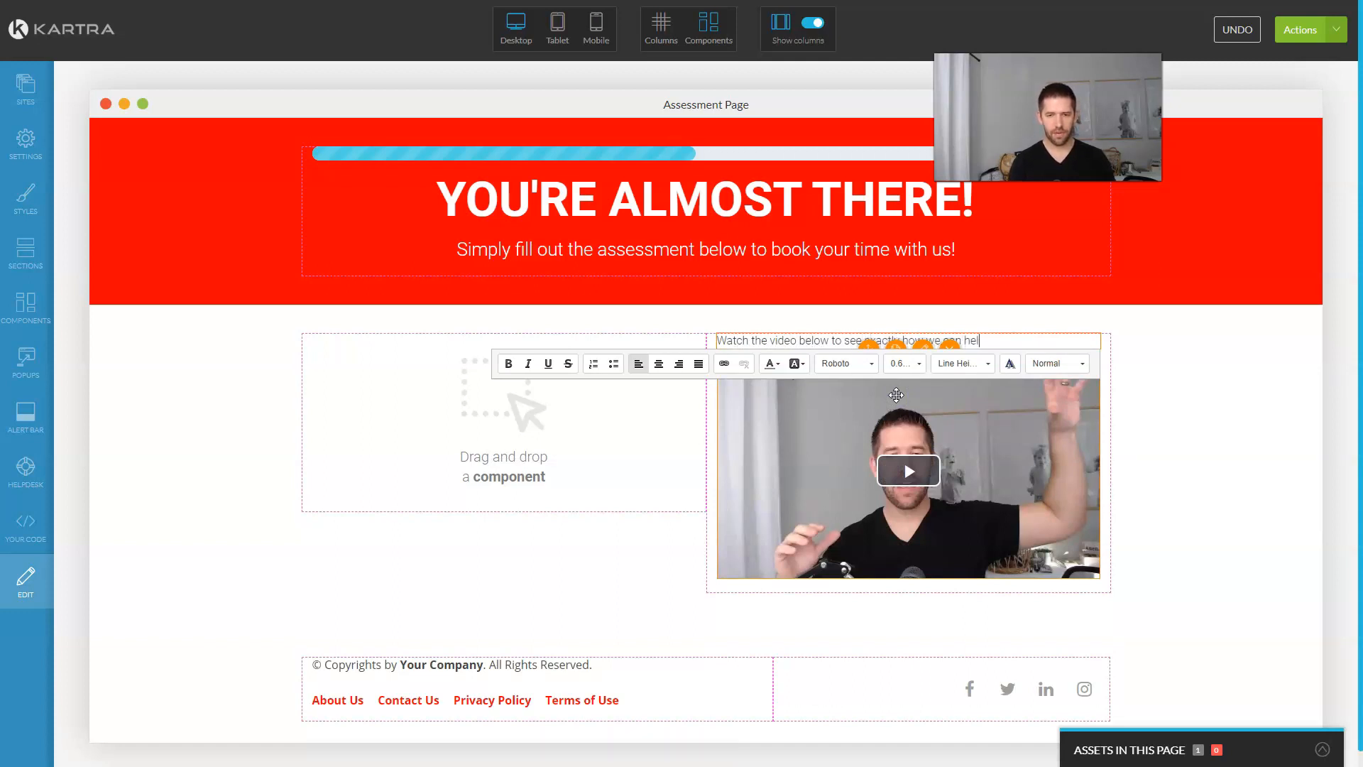
Step: Make the heading bold, 1.40rem in size, and centre-aligned
triple_click(835, 341)
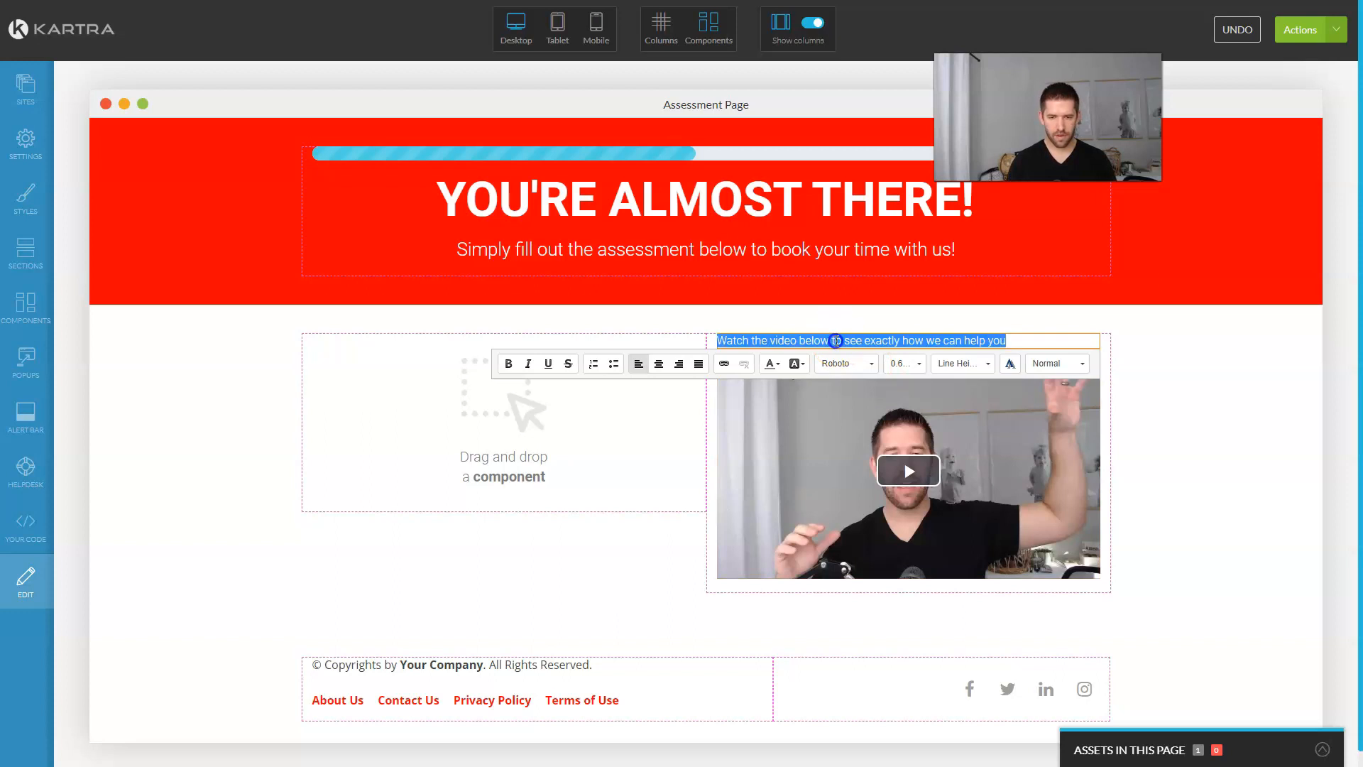
key("ctrl+b")
left_click(902, 364)
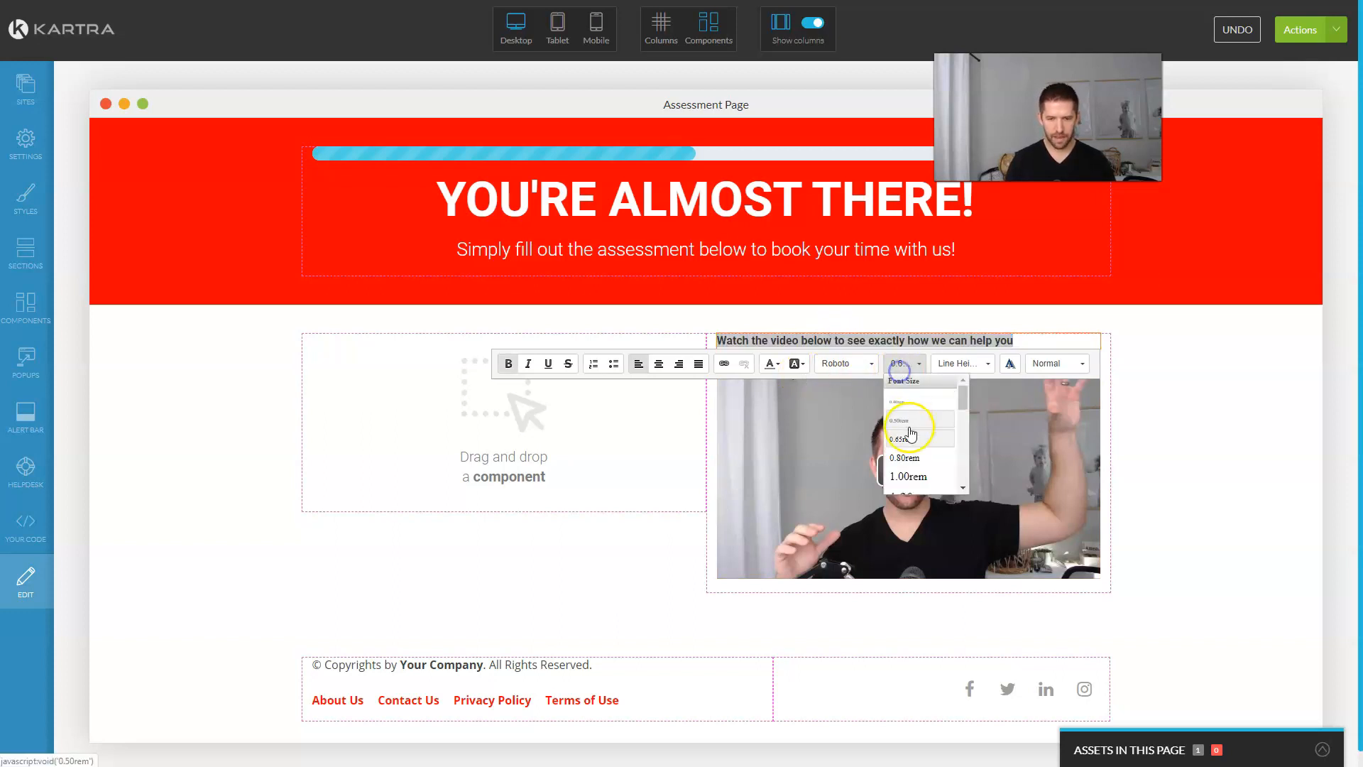
left_click(918, 476)
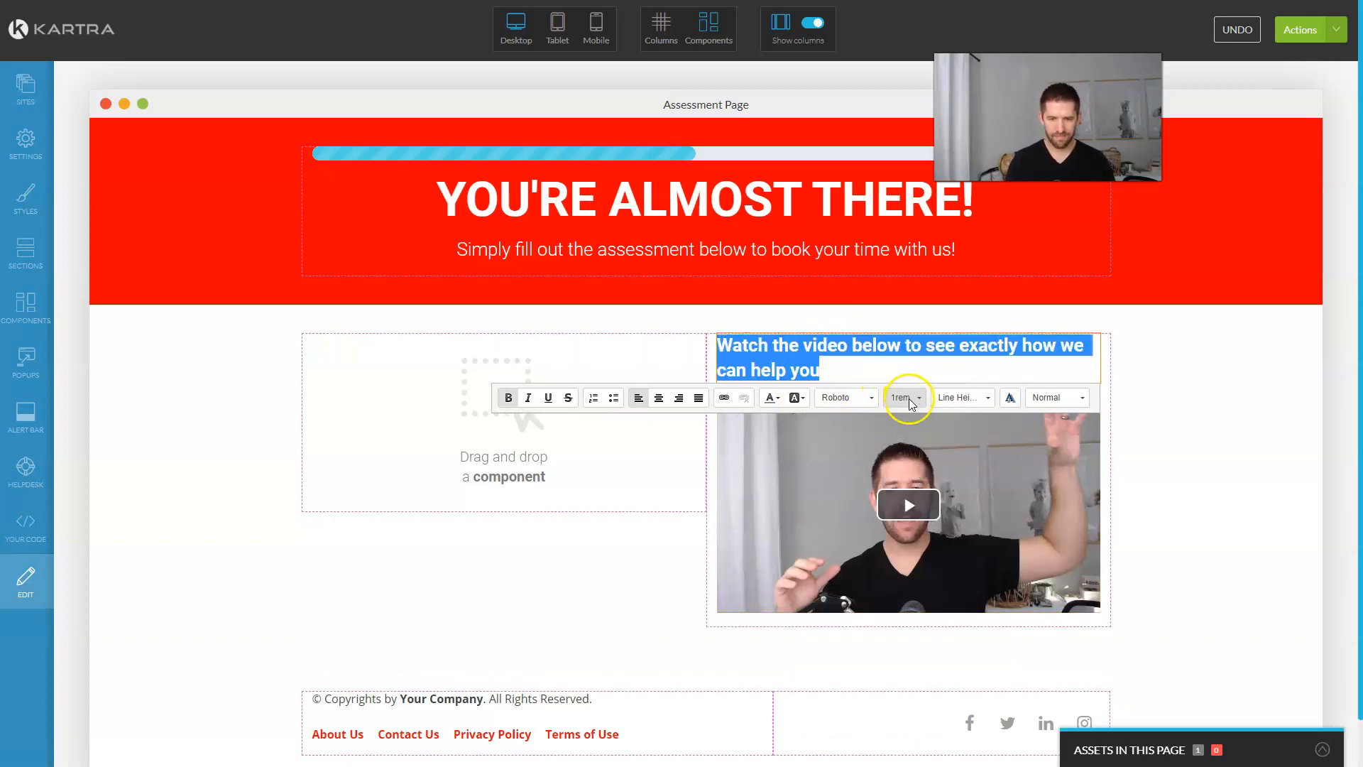
left_click(908, 398)
scroll(923, 490, "down", 2)
left_click(917, 482)
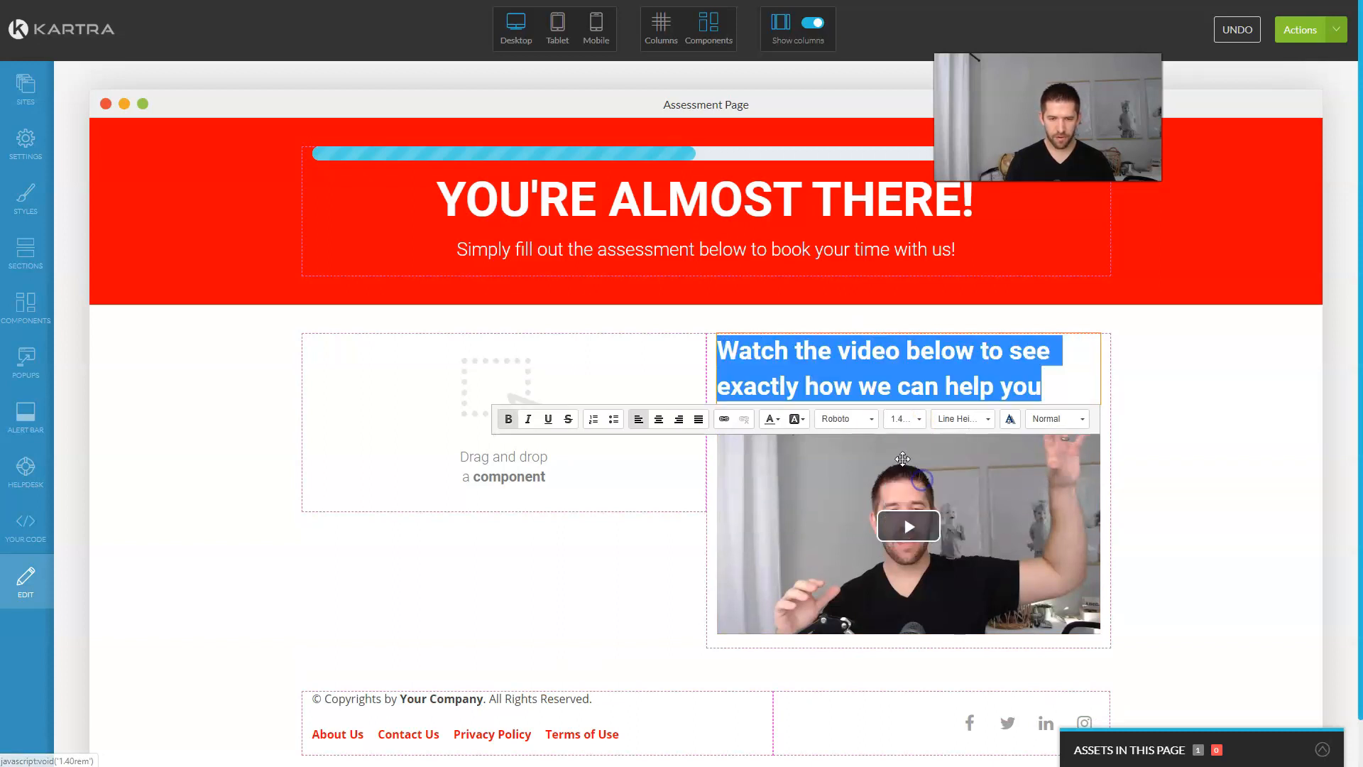
left_click(659, 419)
left_click(1206, 484)
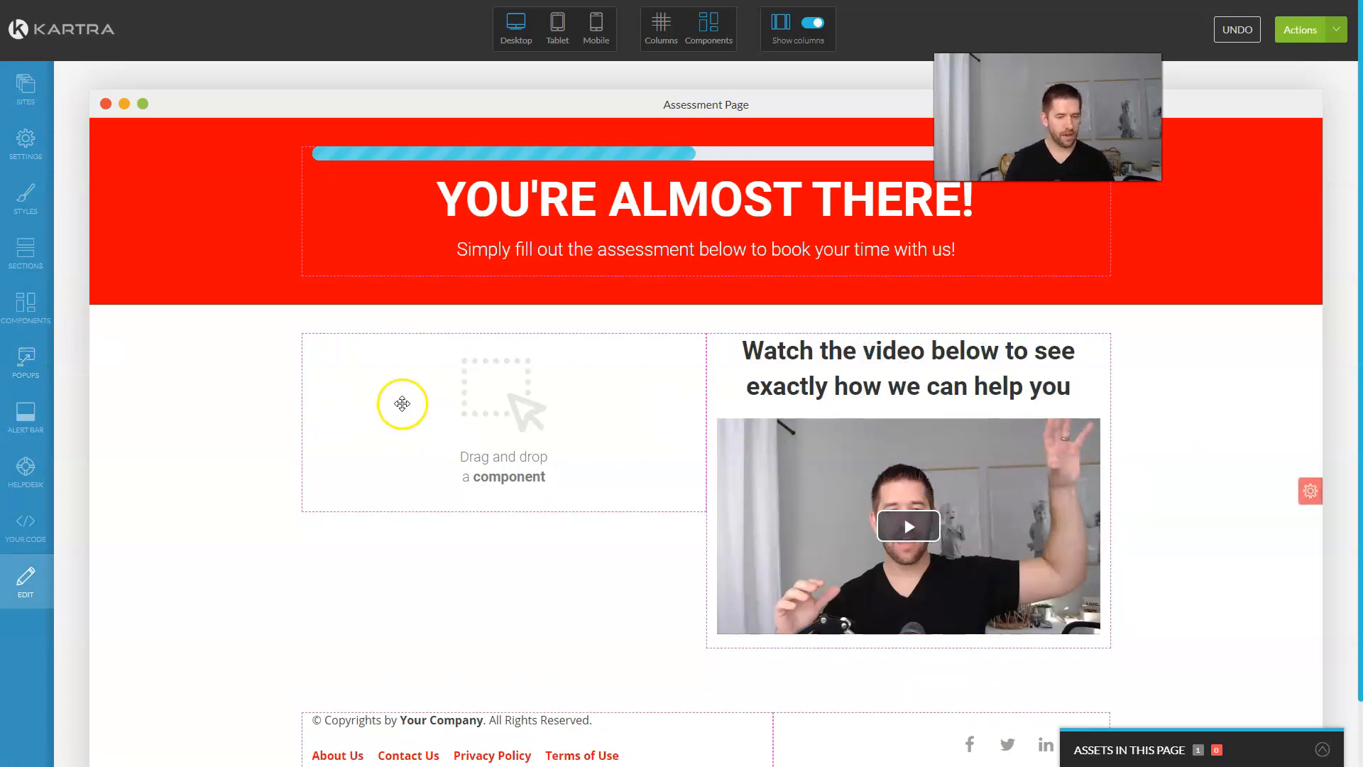
Step: Drop the Small Light Fields opt-in form template from Opt-in Fields into the empty left column
left_click(15, 319)
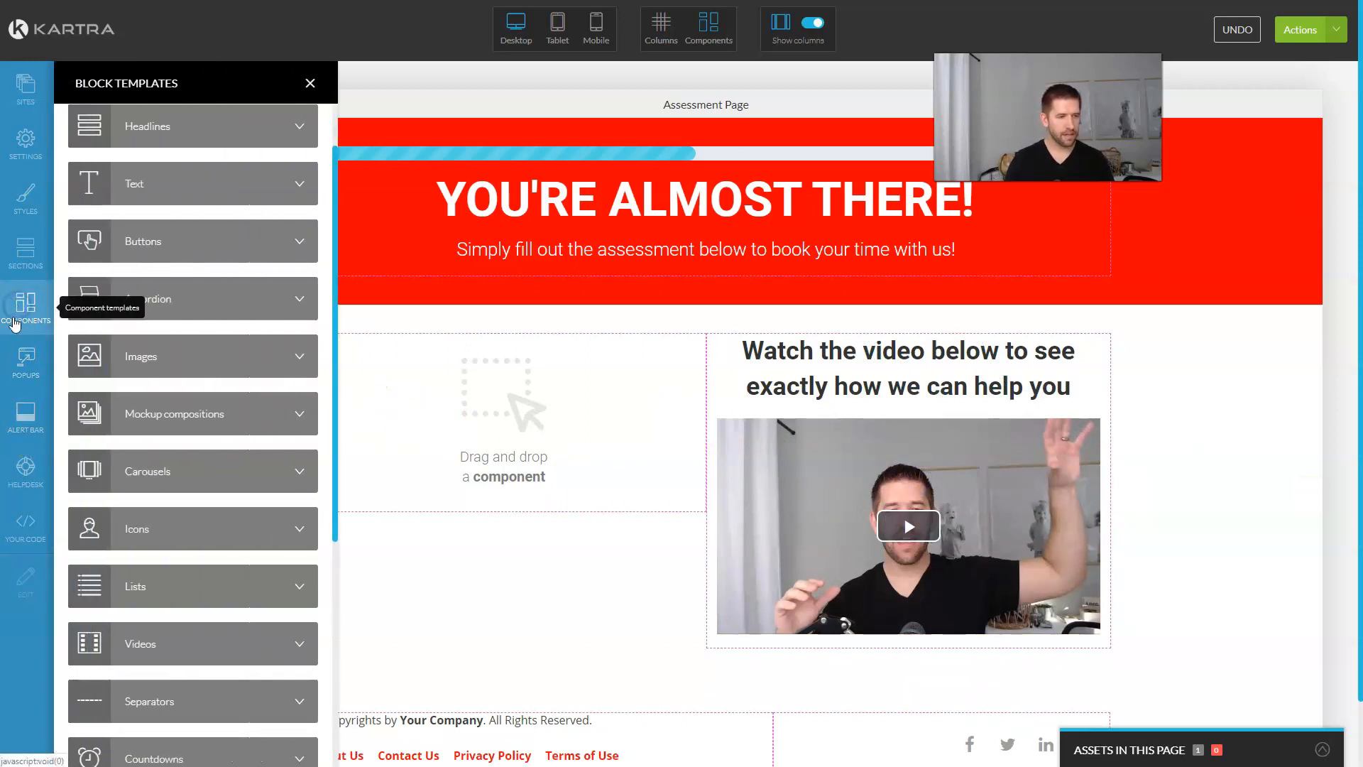
scroll(189, 556, "down", 5)
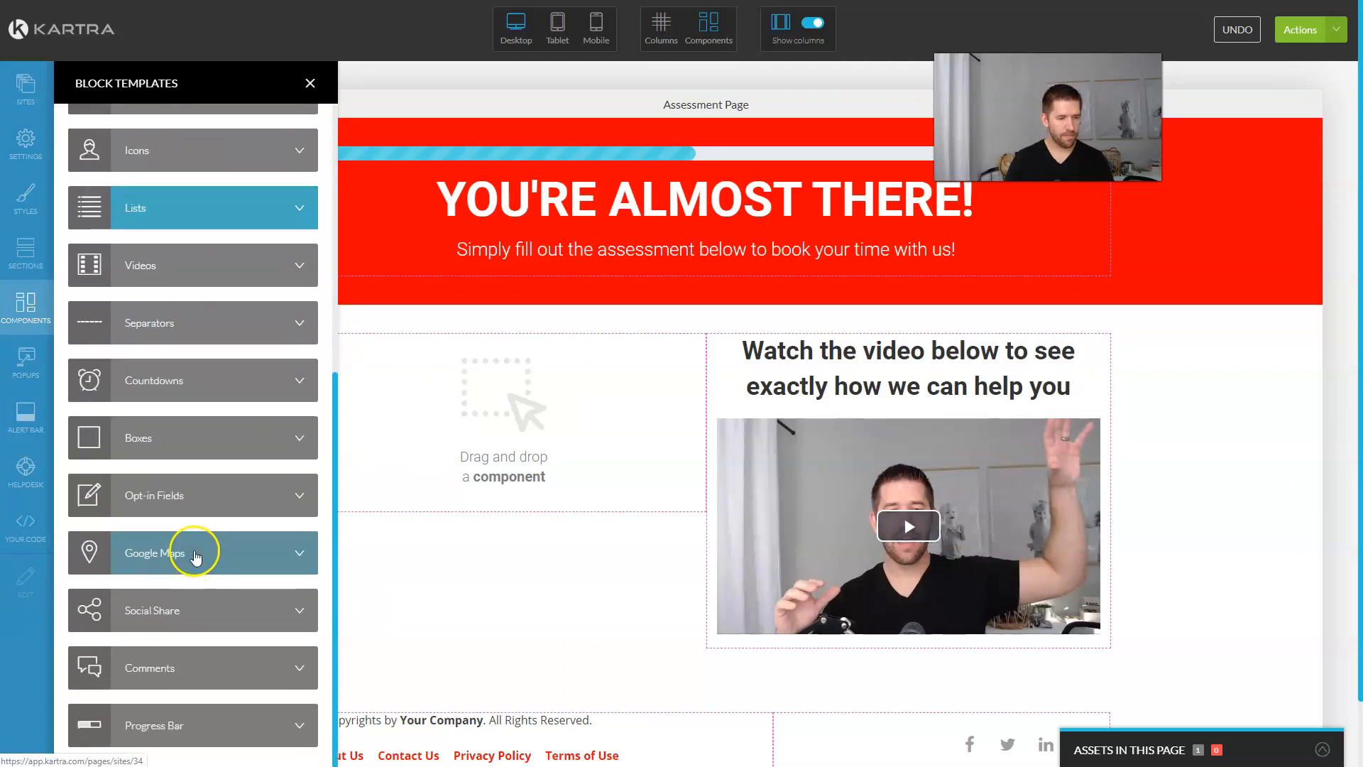
scroll(195, 553, "down", 2)
left_click(189, 501)
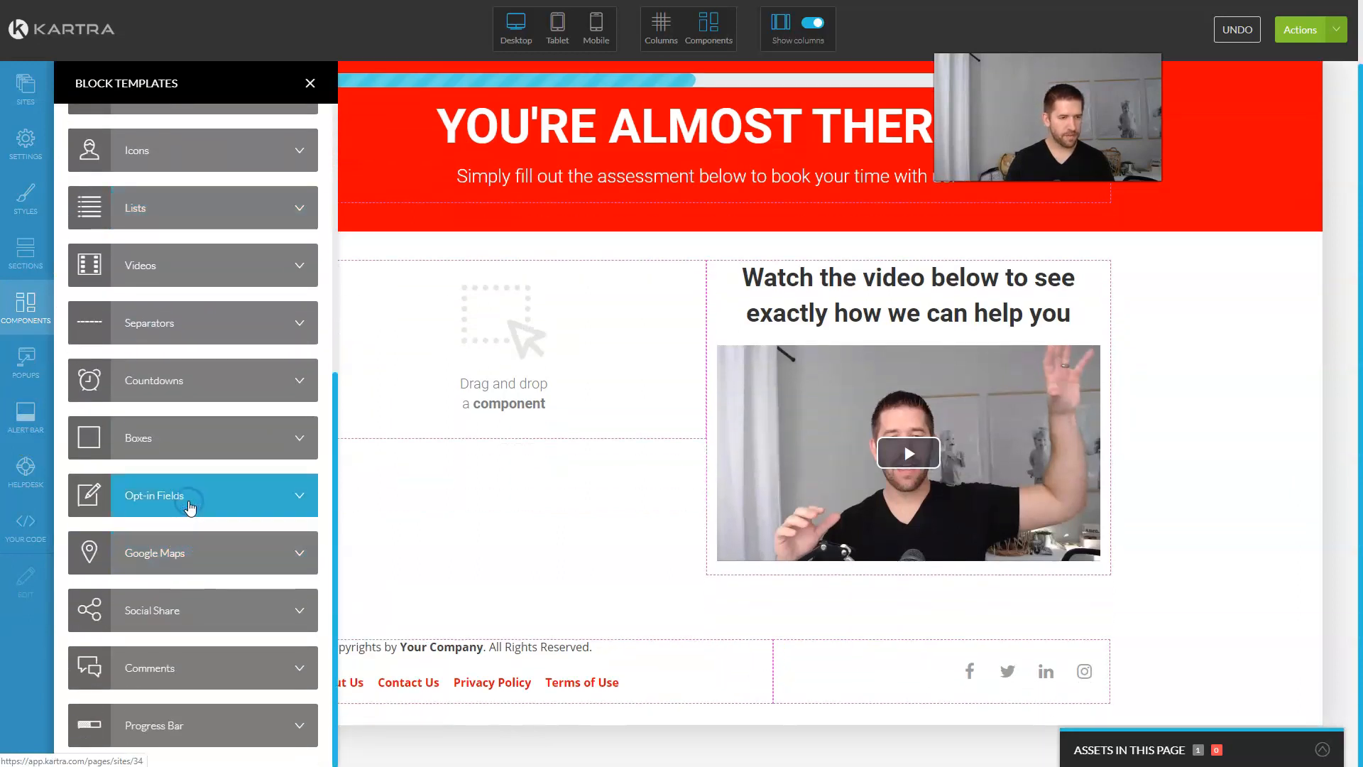
left_click(190, 505)
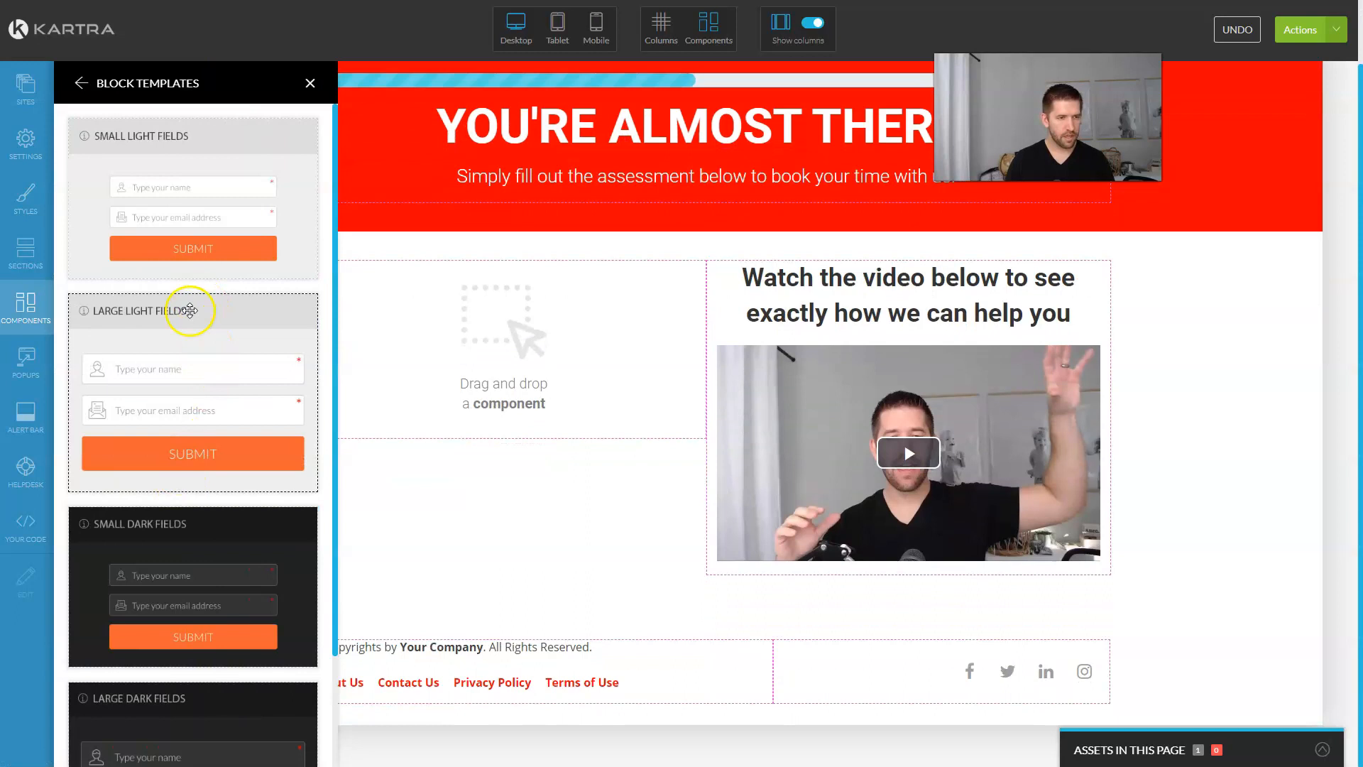
scroll(219, 429, "down", 2)
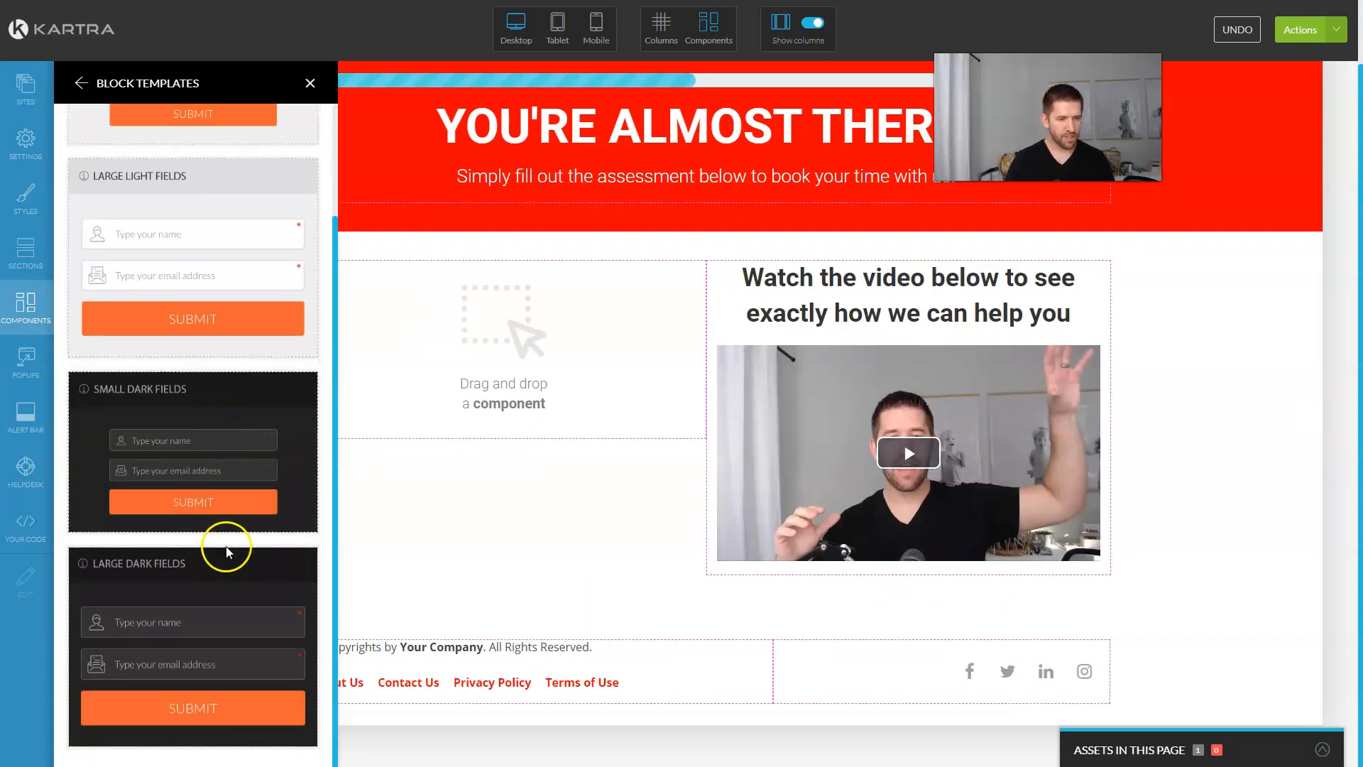
scroll(215, 461, "up", 3)
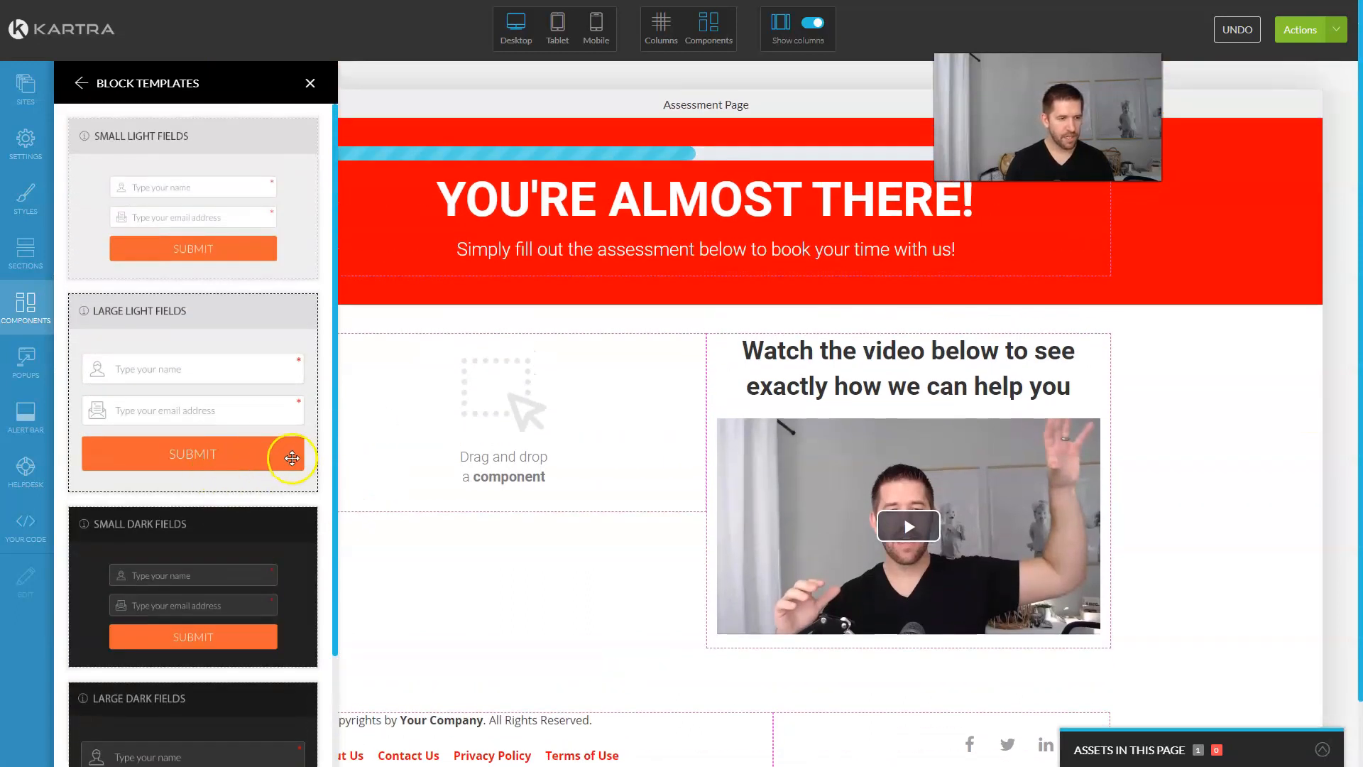
left_click_drag(137, 173, 462, 338)
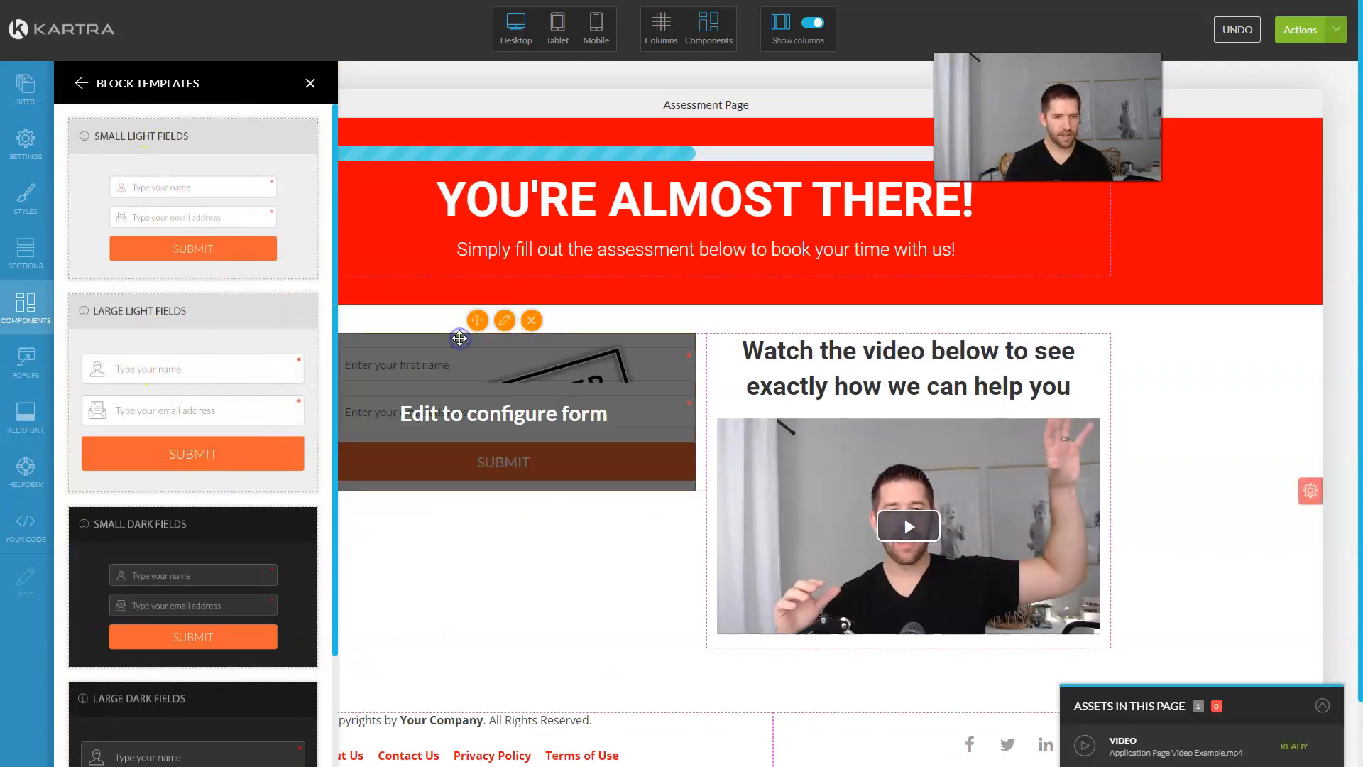
Step: Switch the left-column form to the existing High Ticket Assessment Form and apply it
left_click(505, 321)
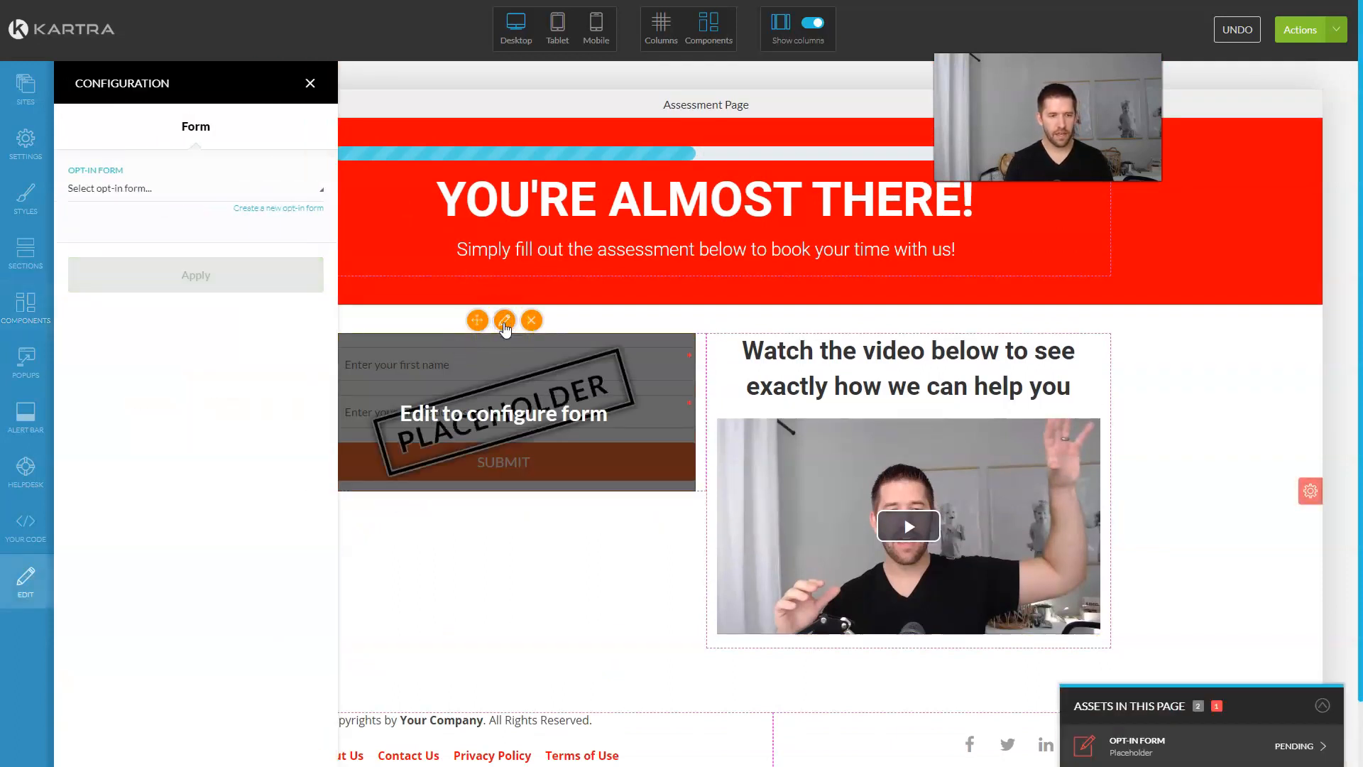
left_click(168, 192)
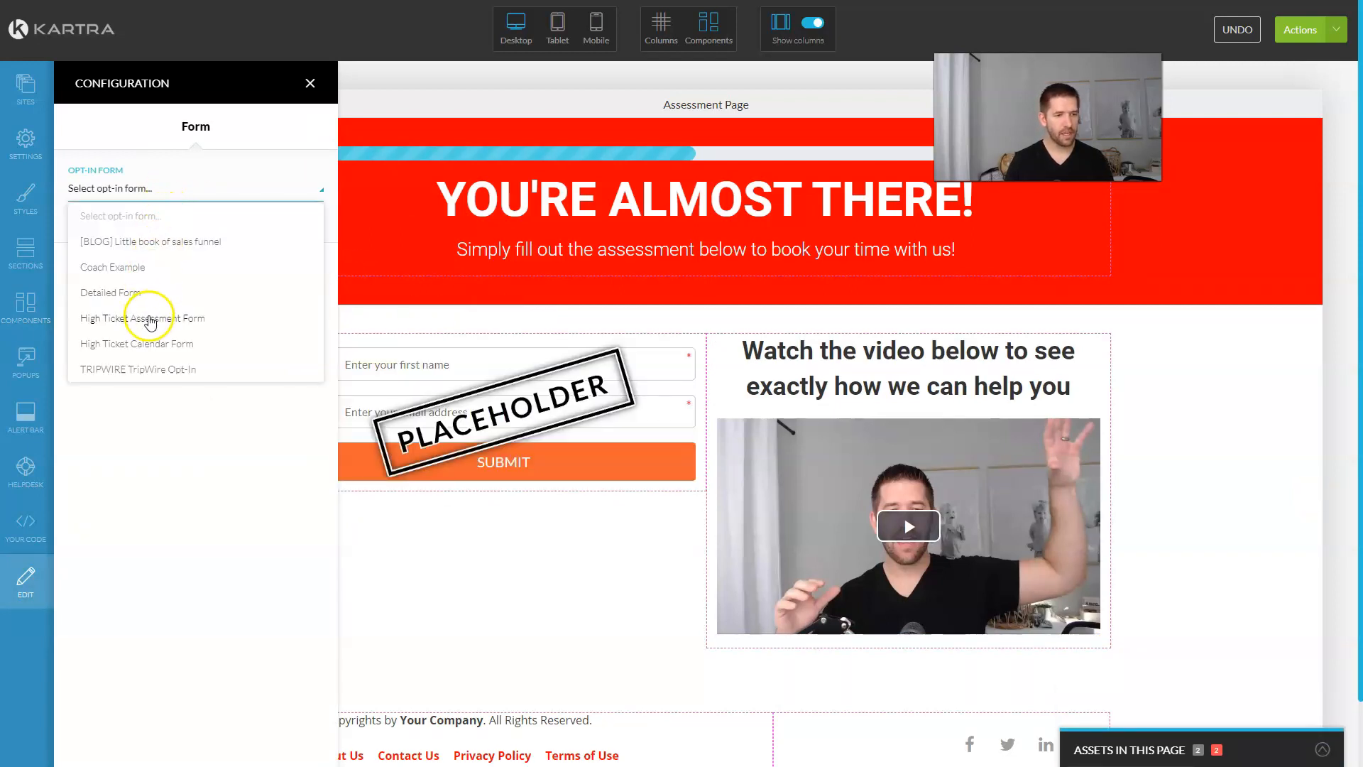
left_click(149, 321)
left_click(213, 281)
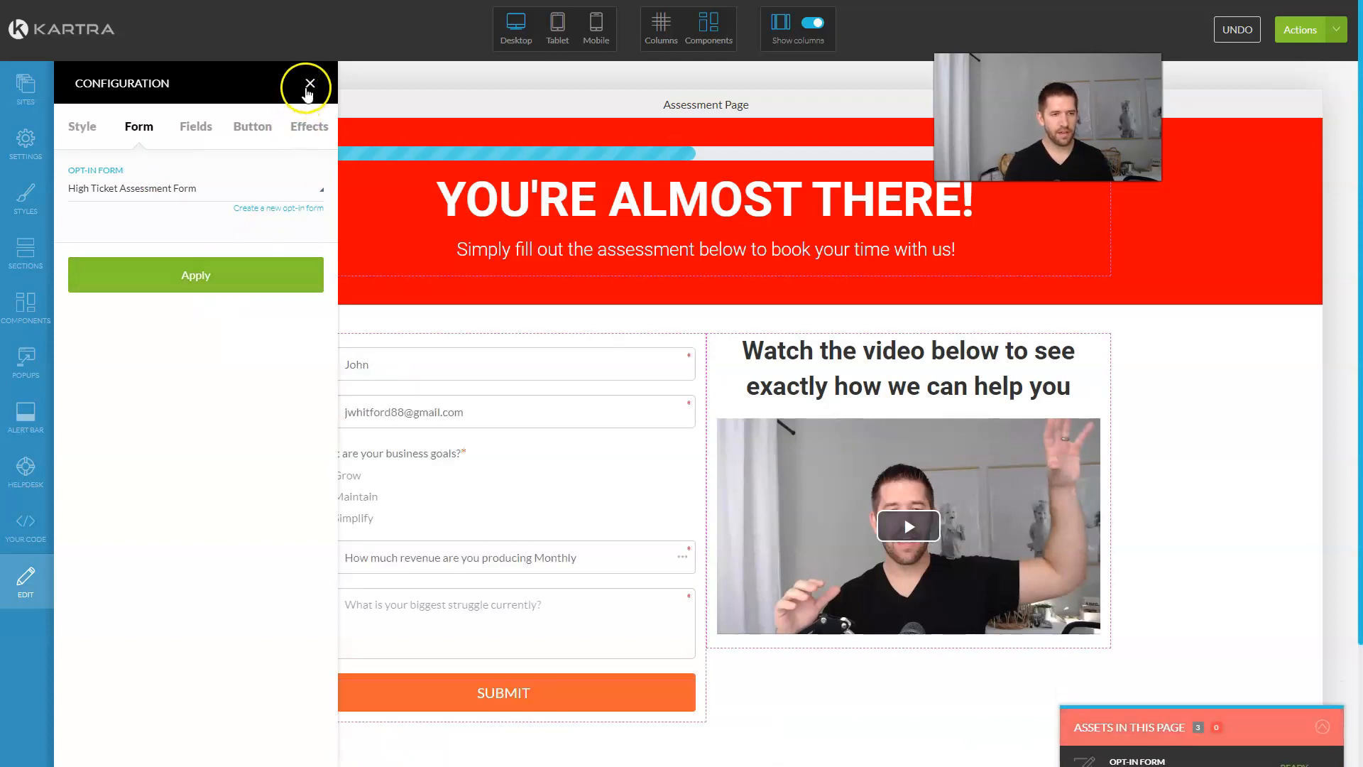
left_click(309, 86)
scroll(724, 255, "down", 2)
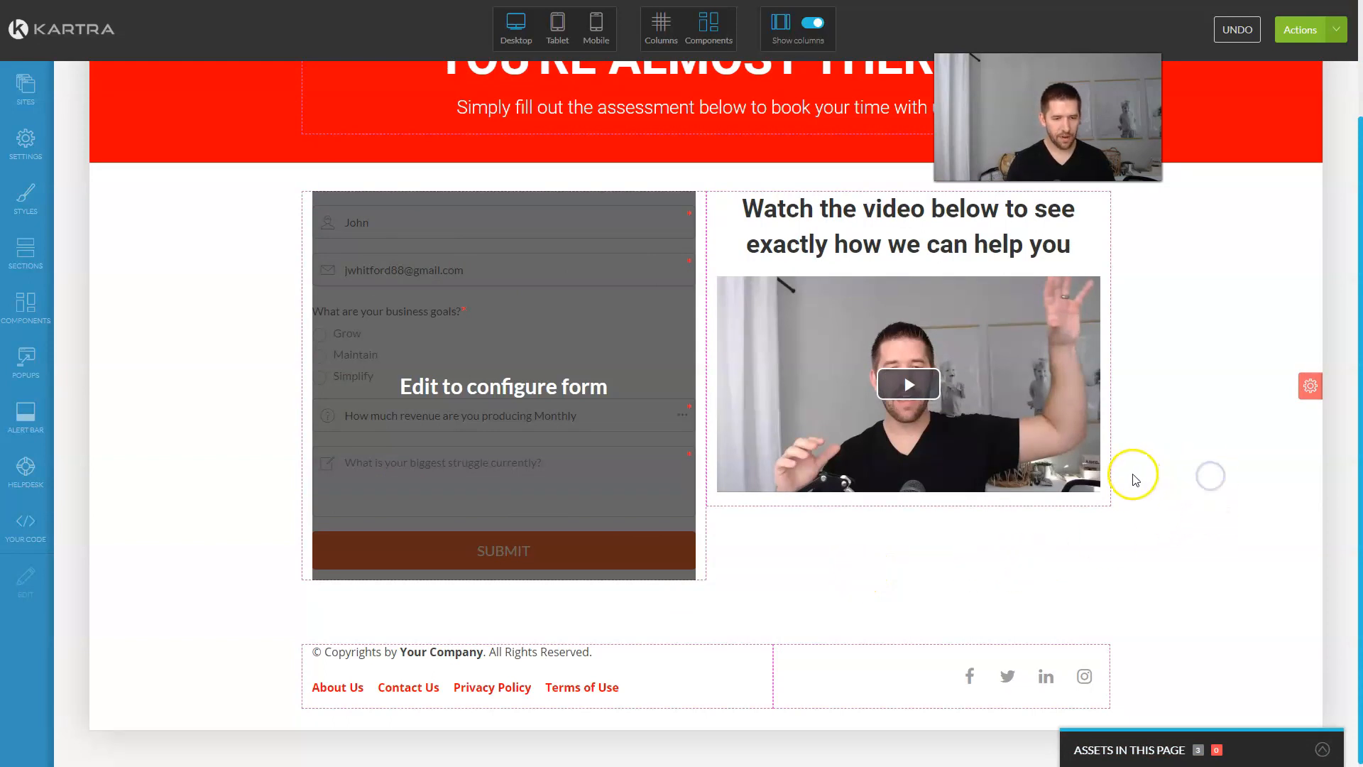
scroll(1131, 465, "up", 2)
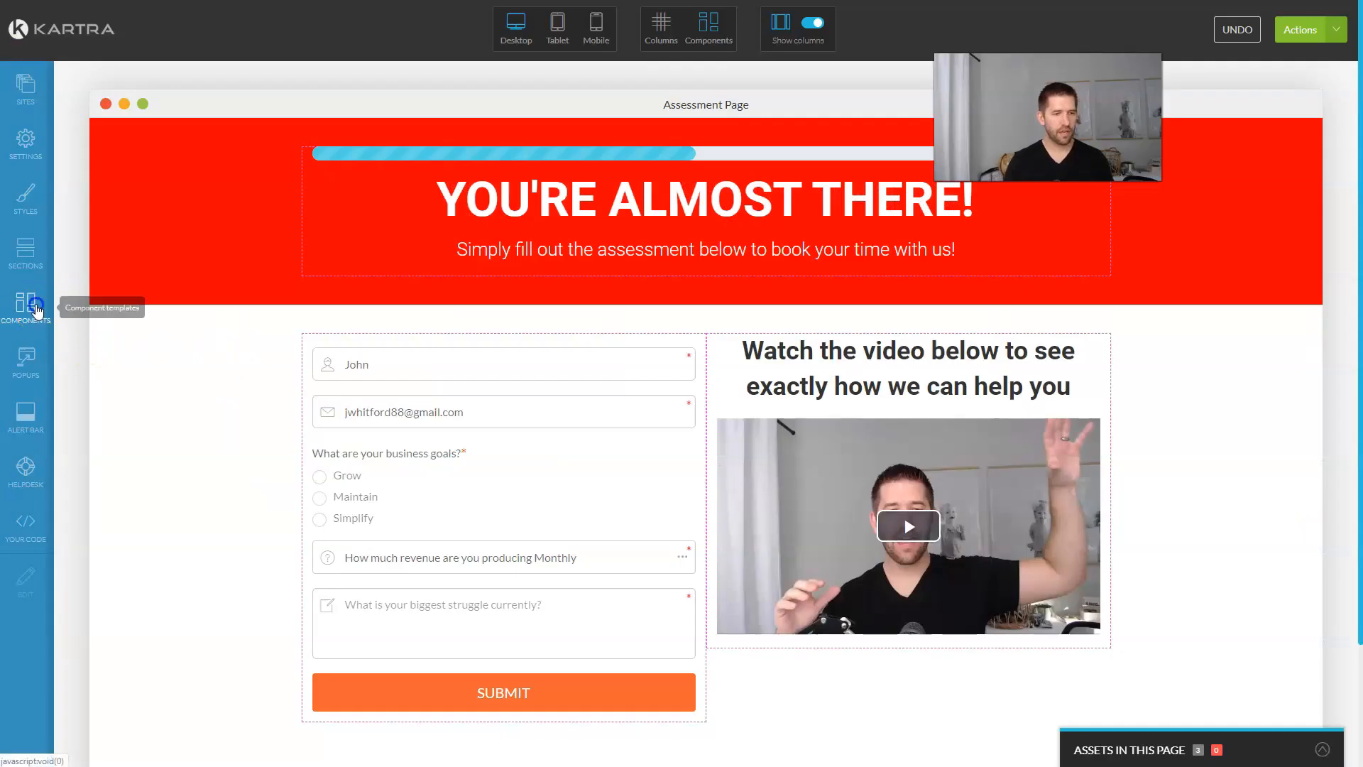
Step: Insert an empty text block above the form, clearing its placeholder paragraph
left_click(41, 316)
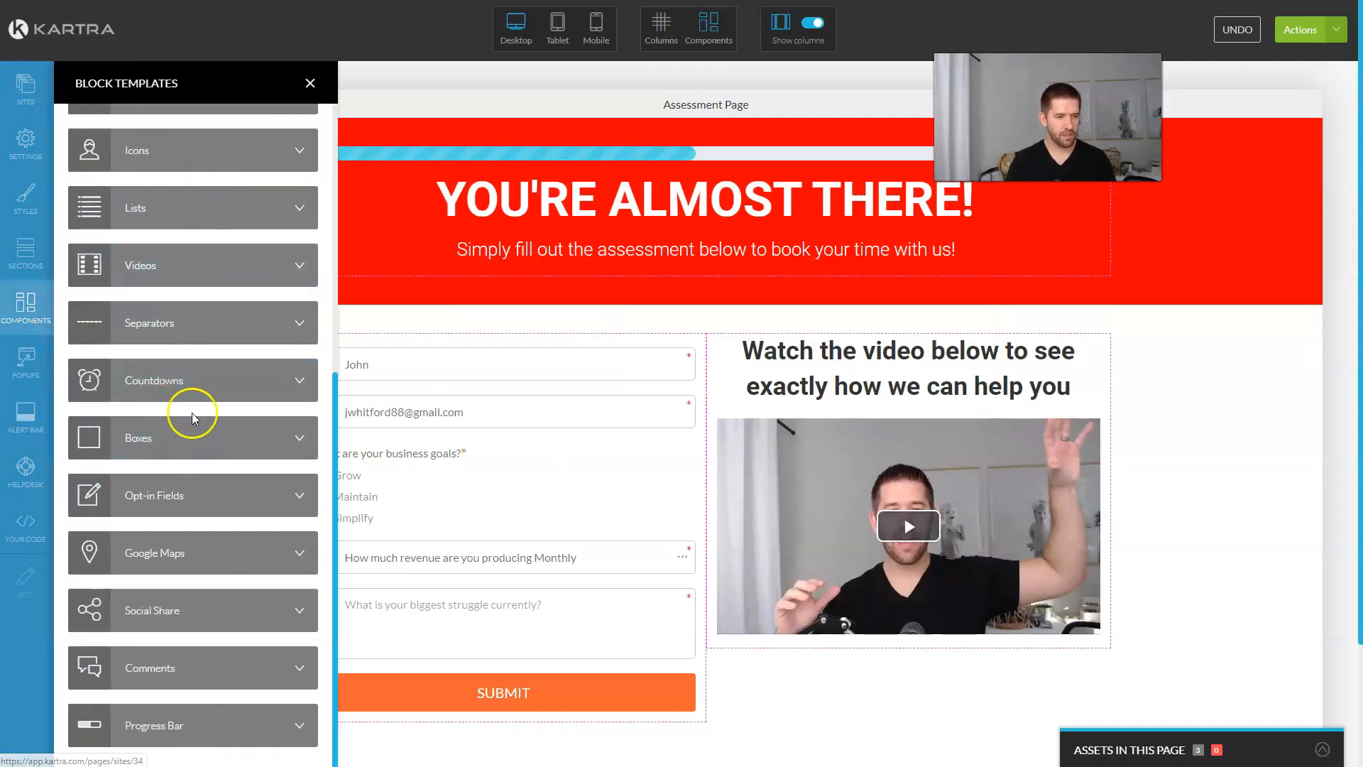
scroll(196, 369, "up", 5)
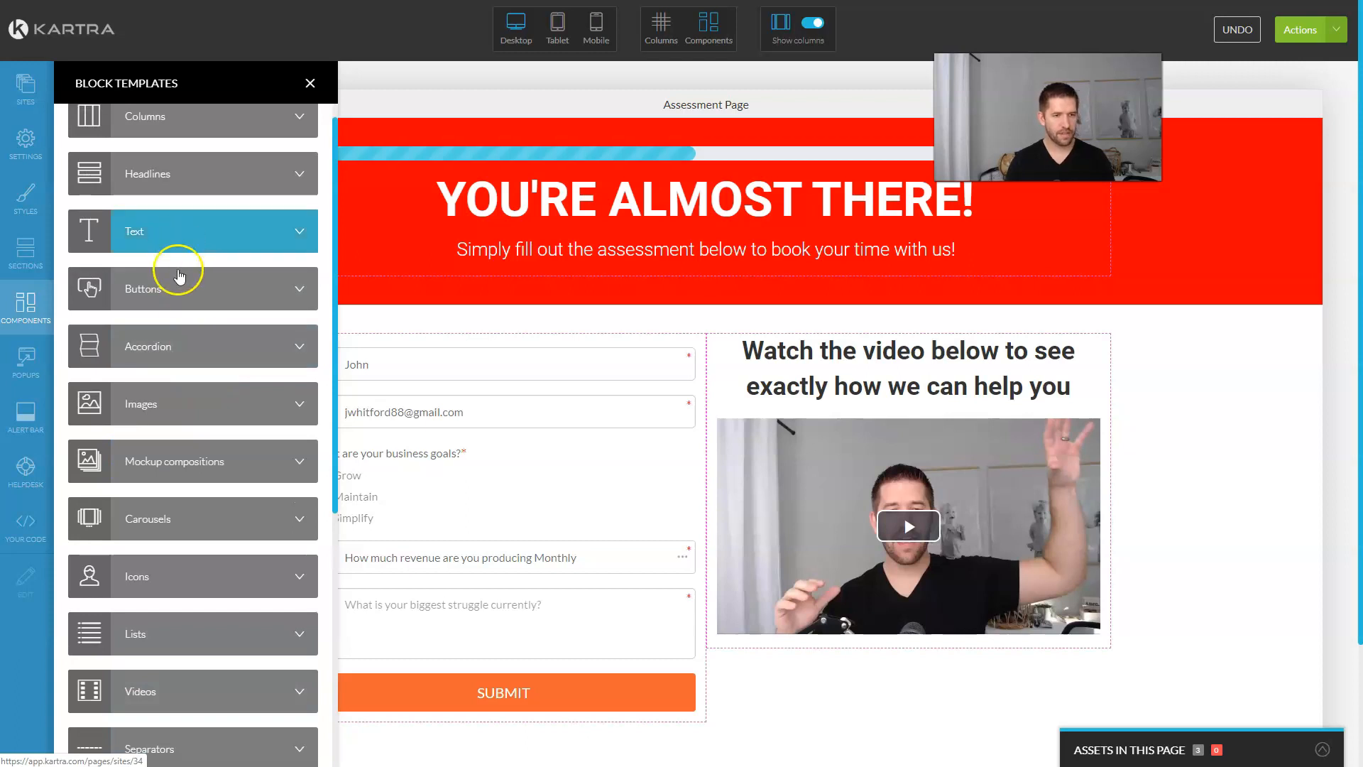
left_click(176, 247)
left_click_drag(195, 158, 460, 337)
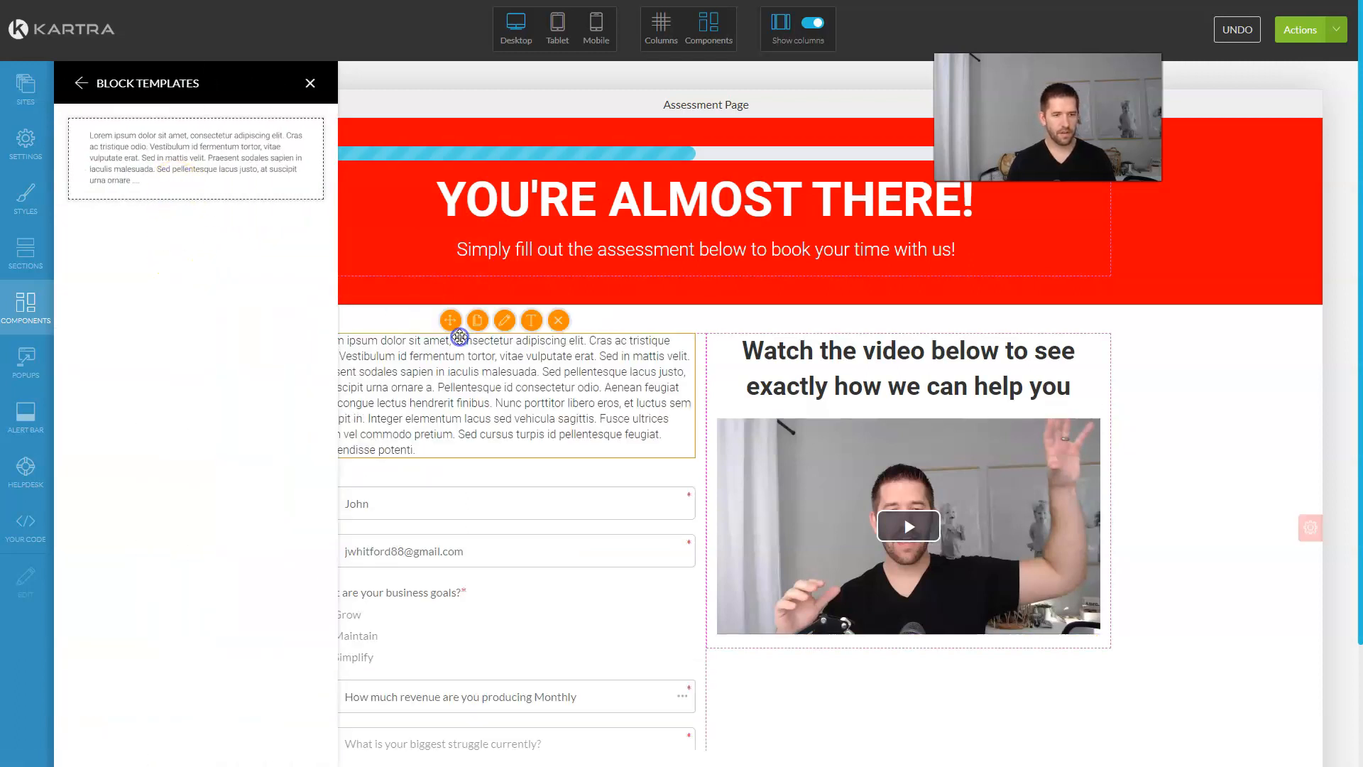
left_click(504, 389)
key("ctrl+a")
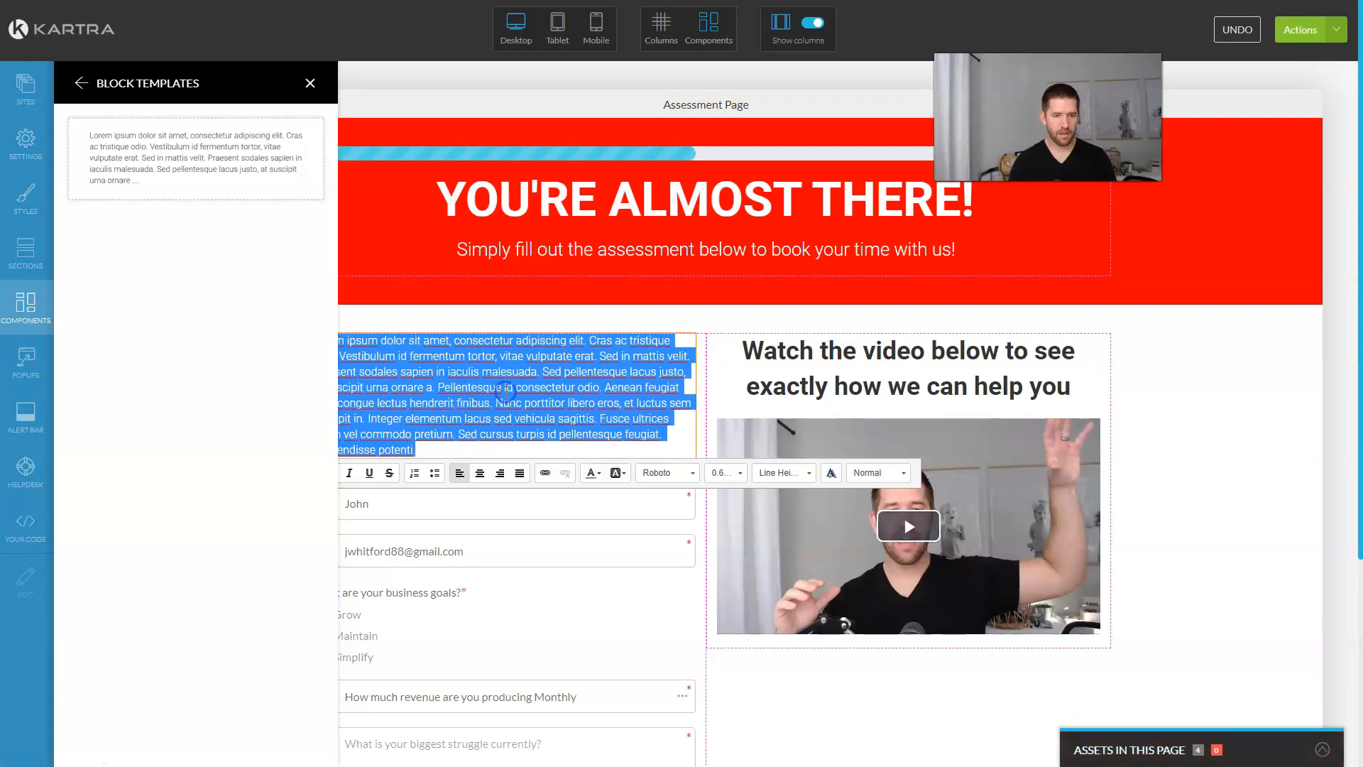
key("BackSpace")
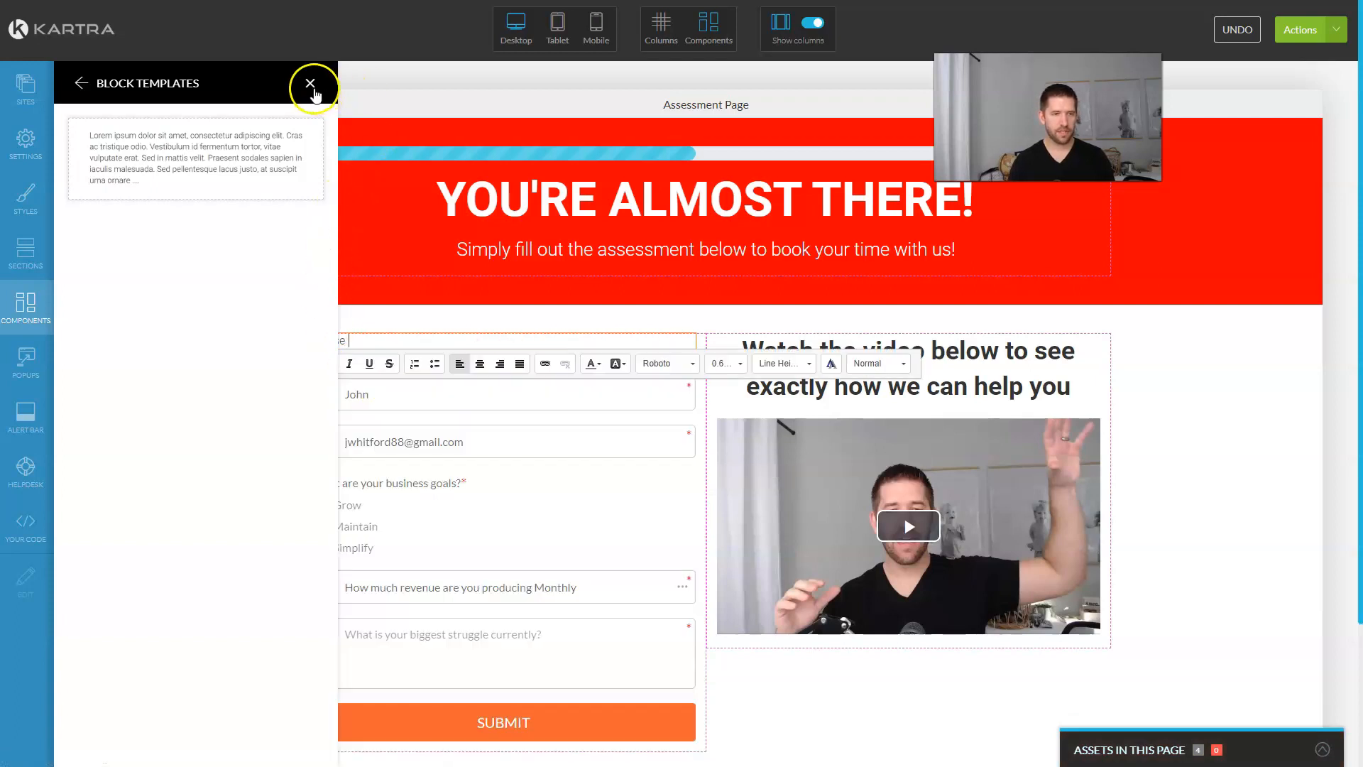
left_click(310, 84)
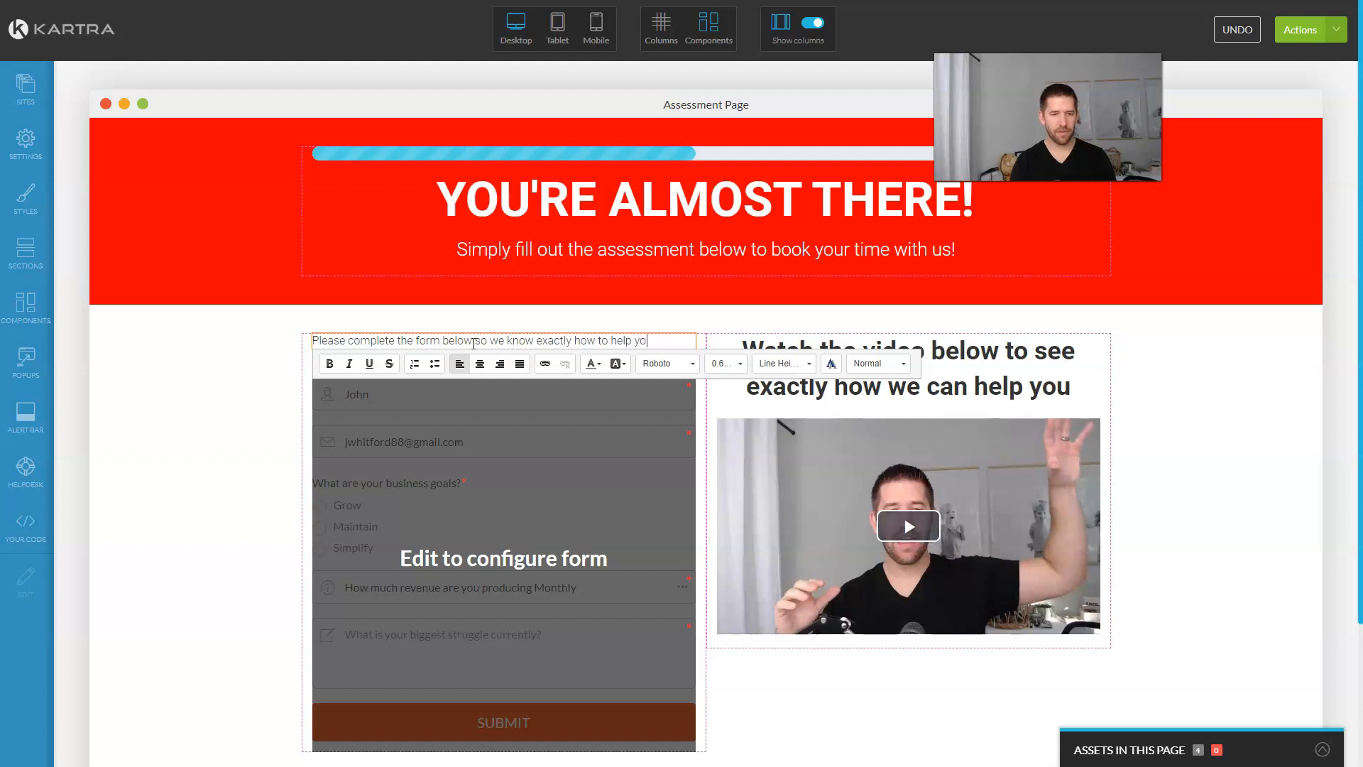
Step: Make the form heading sentence bold, red, larger and centred
triple_click(474, 341)
key("ctrl+c")
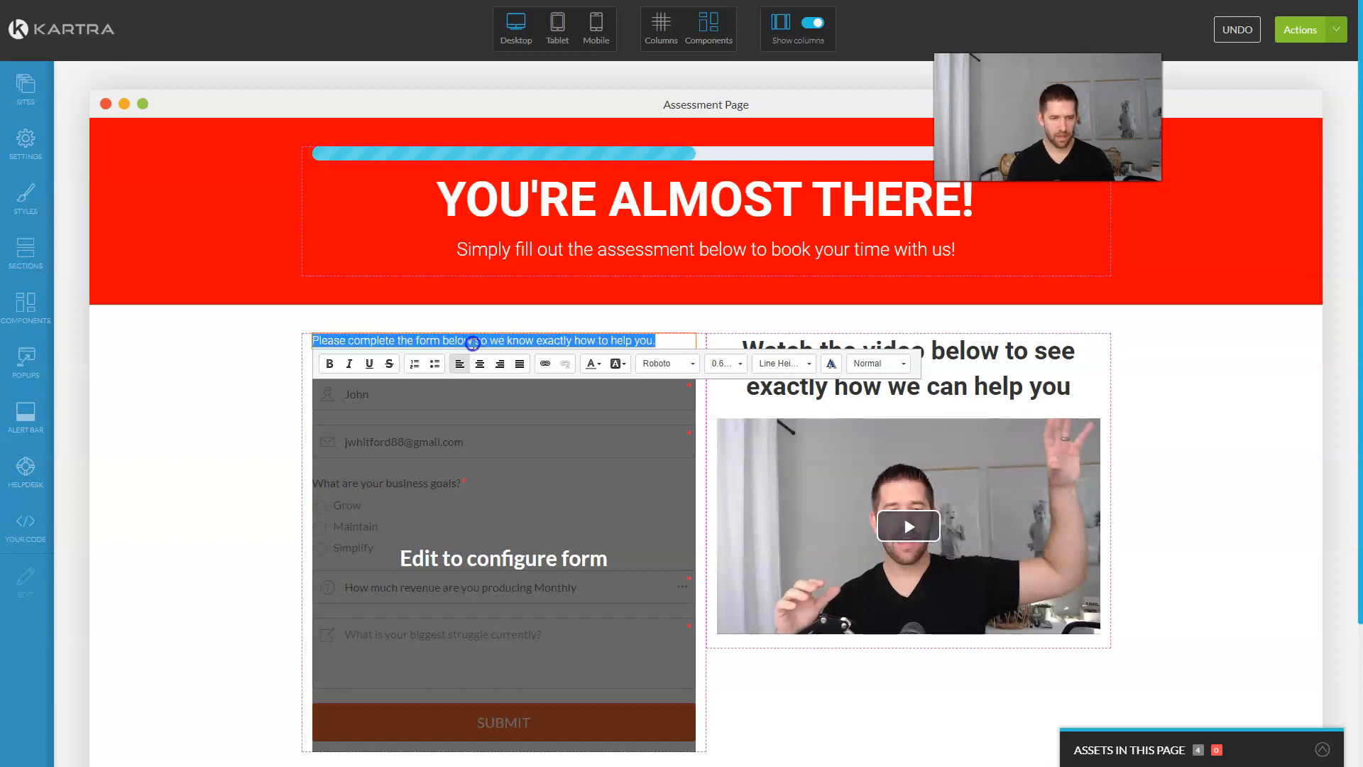
key("ctrl+b")
left_click(593, 363)
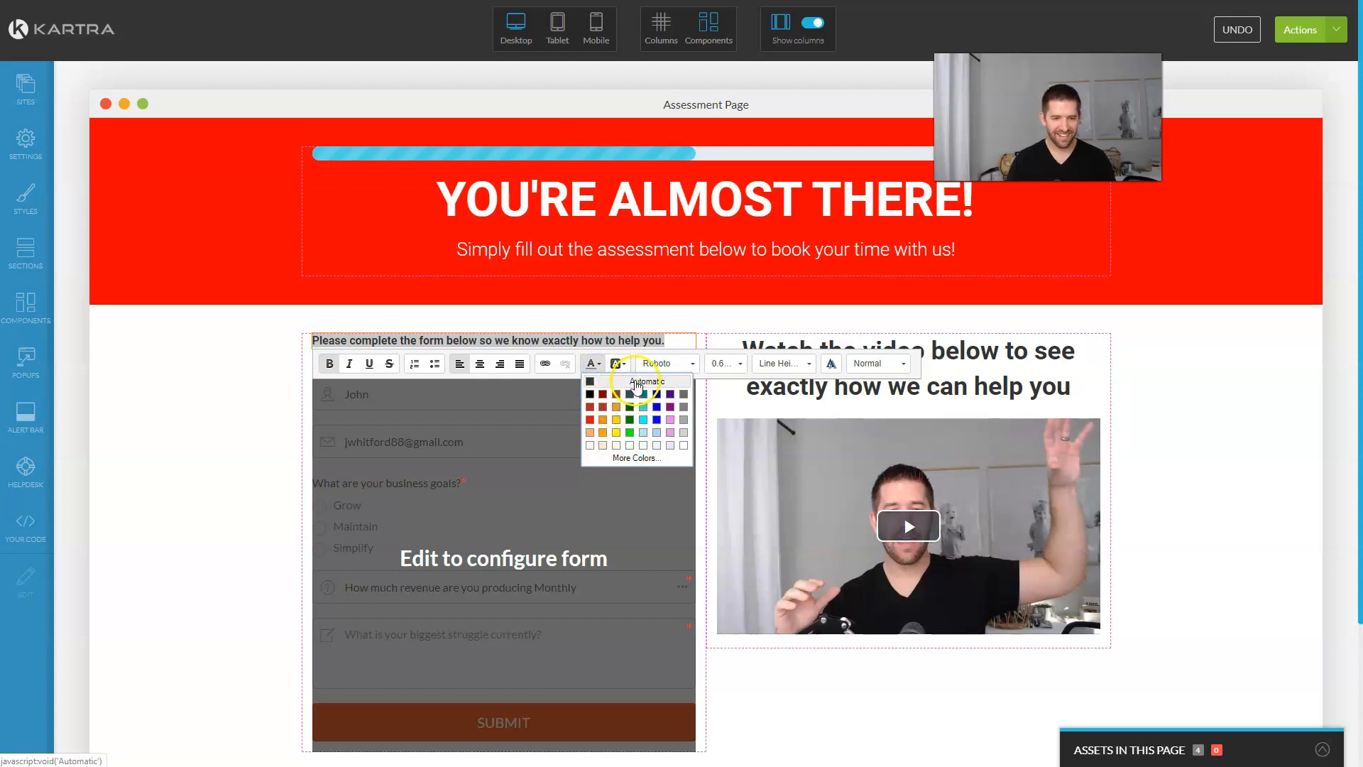
left_click(624, 456)
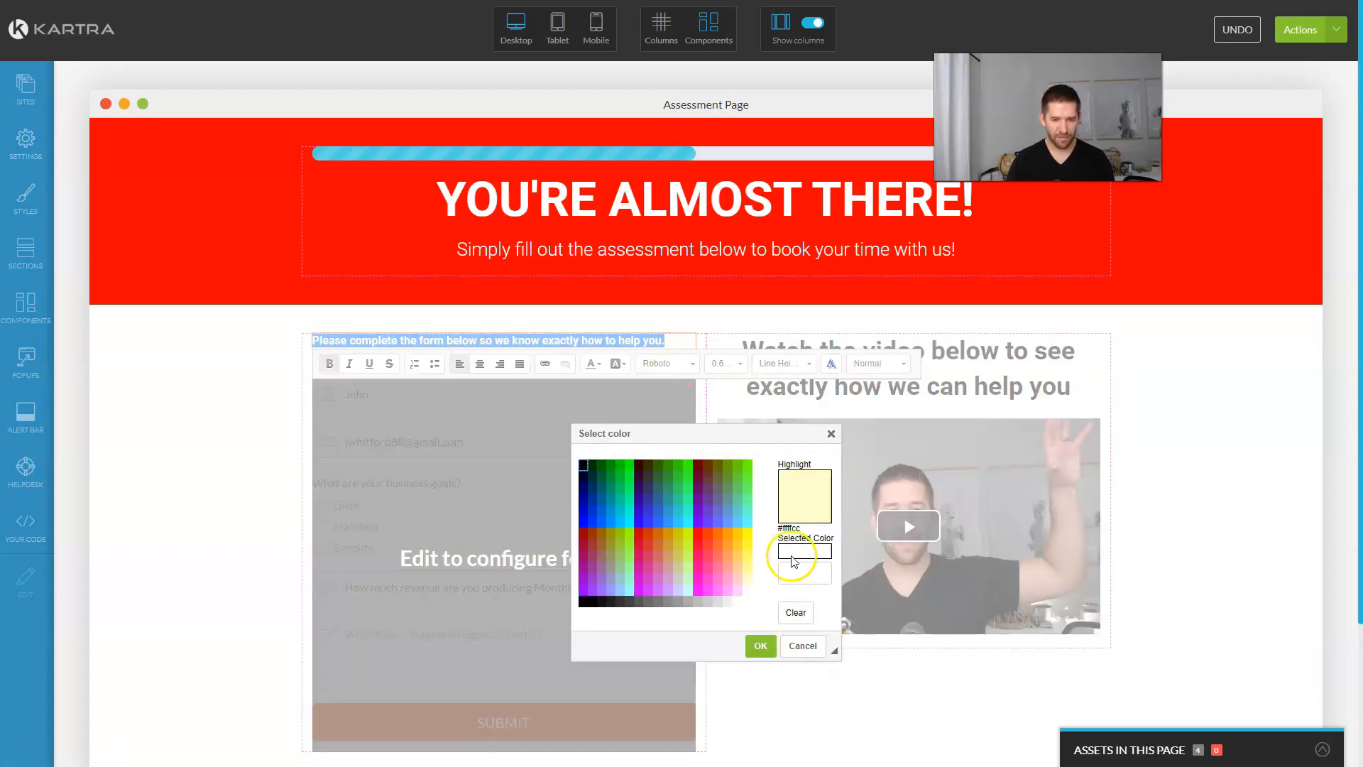
left_click(796, 571)
type("red")
key("Return")
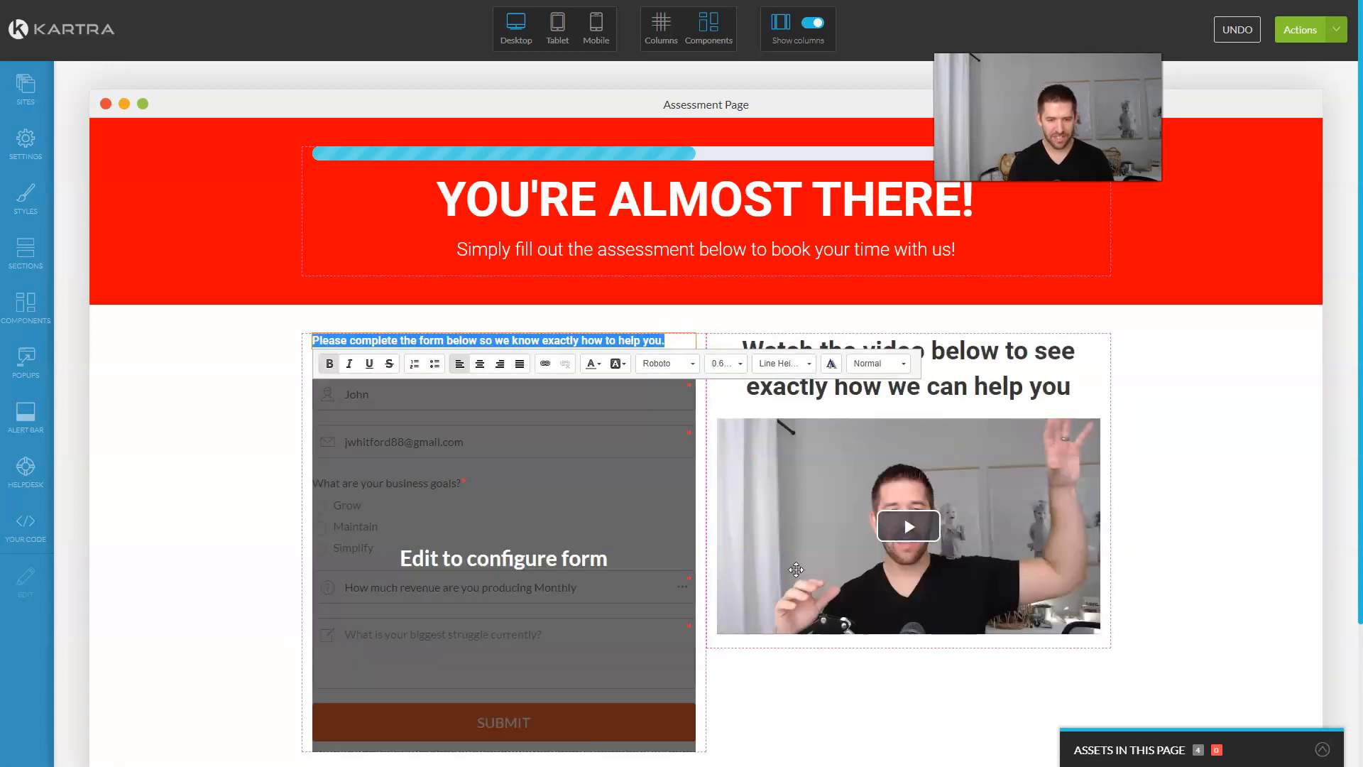
left_click(429, 346)
left_click(422, 344)
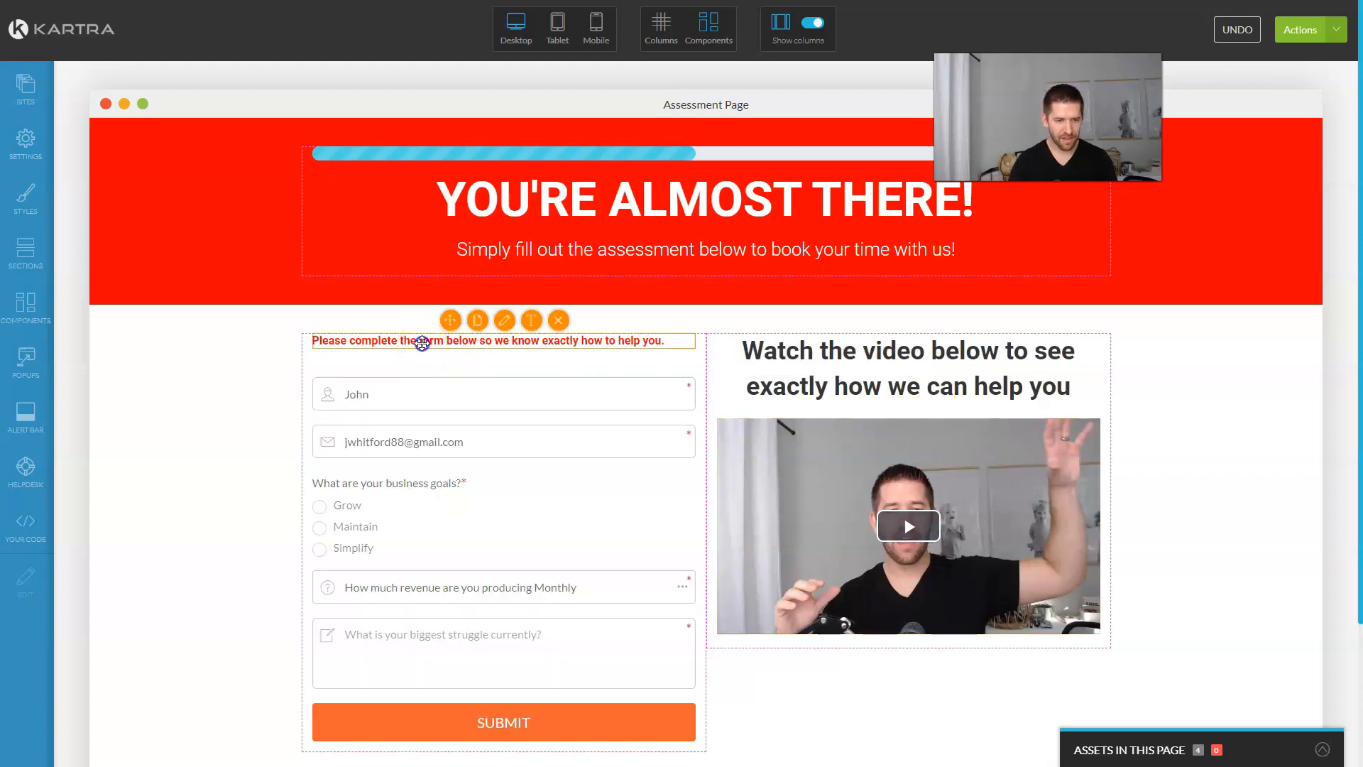
left_click(531, 321)
triple_click(524, 343)
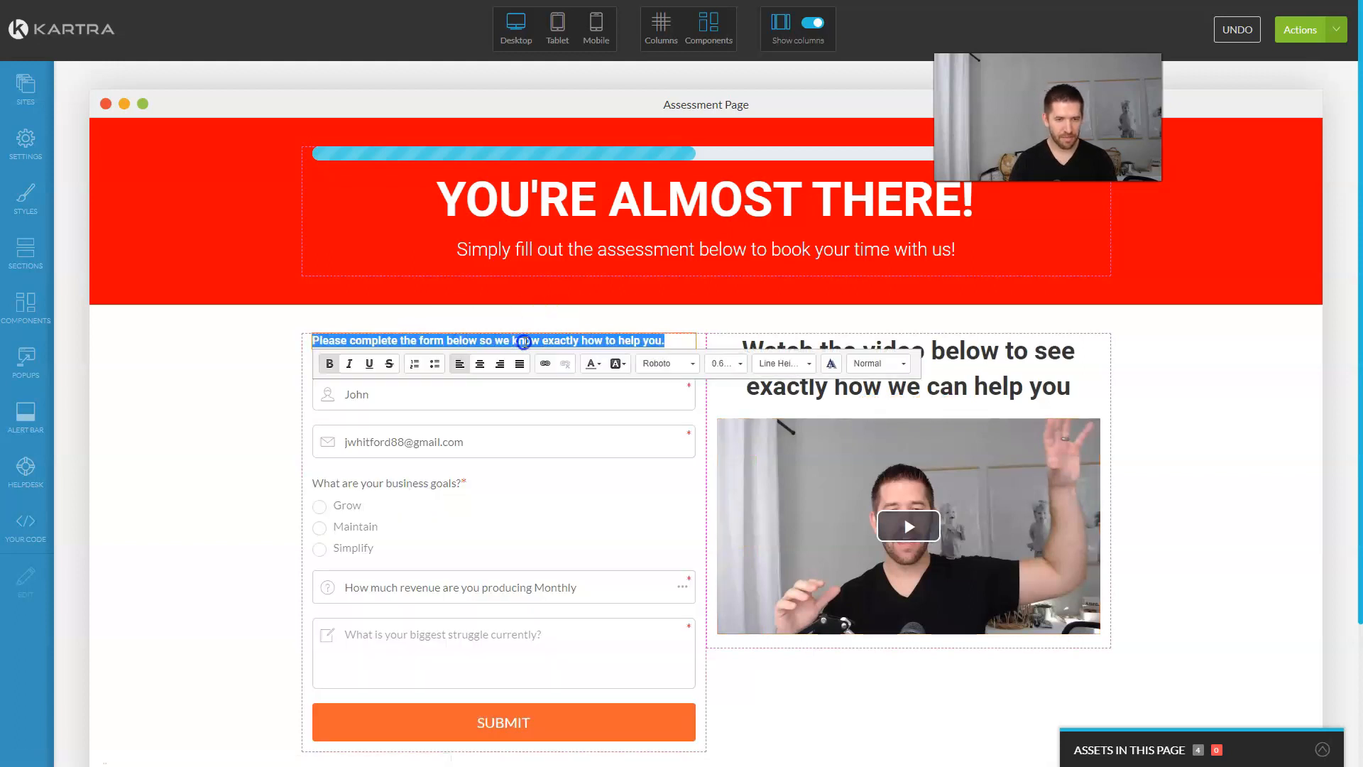
key("ctrl+v")
Step: Add the subtitle 'This should only take a few minutes' under the heading
left_click(26, 306)
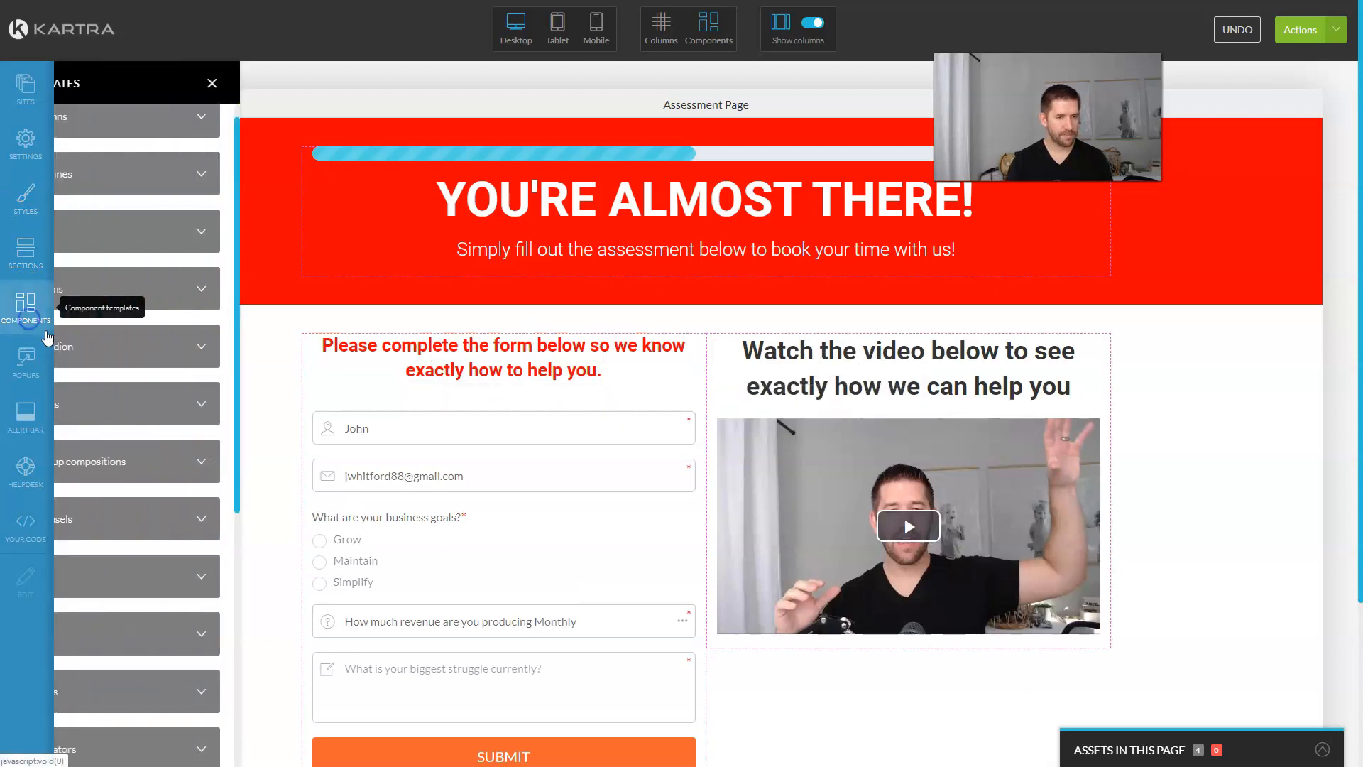
left_click(205, 234)
type("ld only take a few minutes")
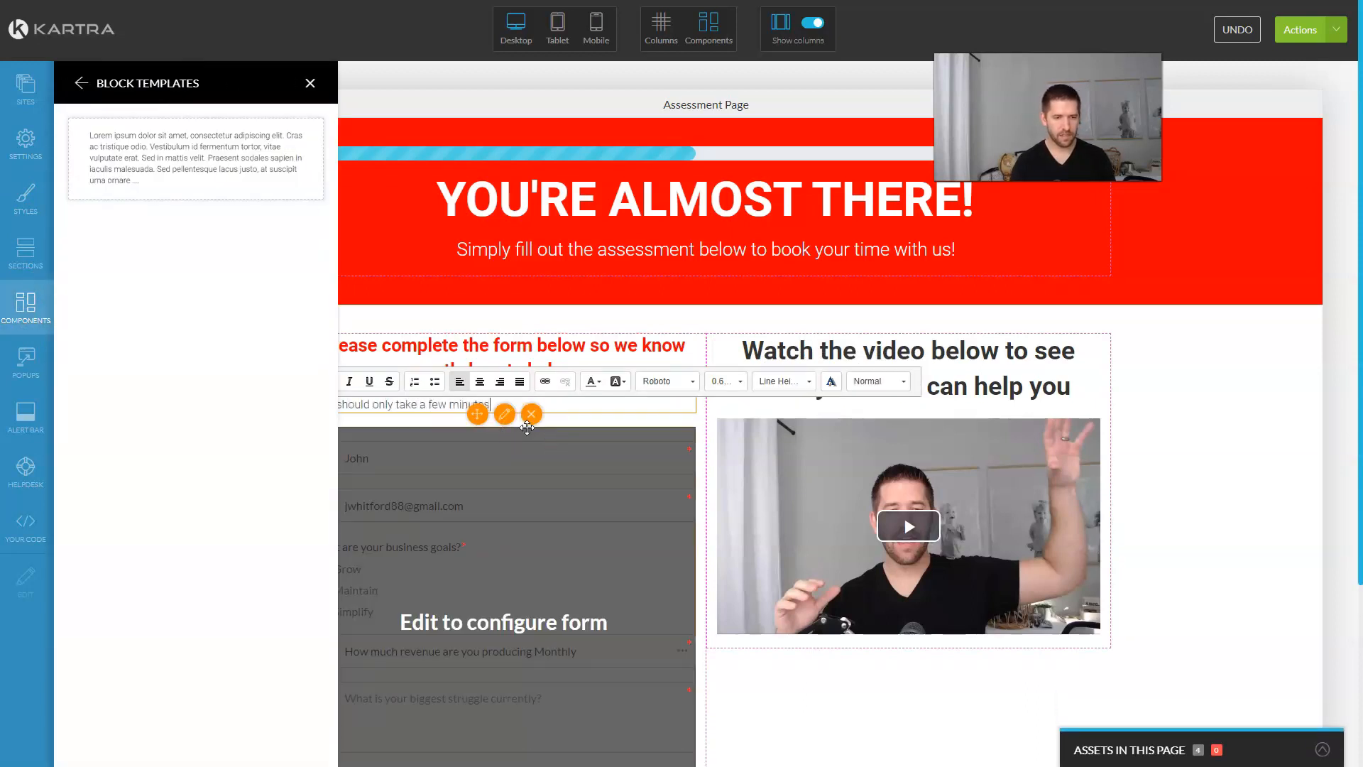
left_click(209, 516)
scroll(208, 516, "down", 4)
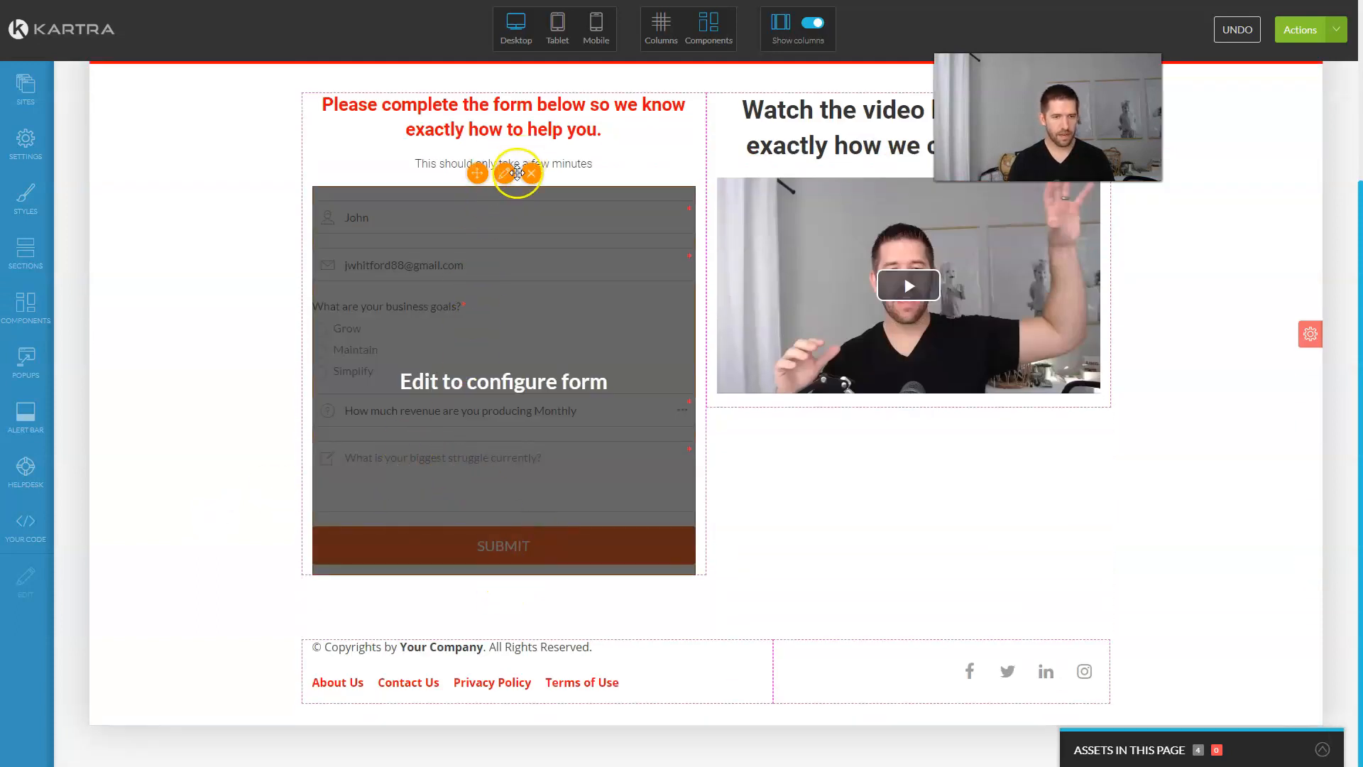
Step: Change the submit button text to Apply Now with an rgb(255,0,0) red background
left_click(504, 173)
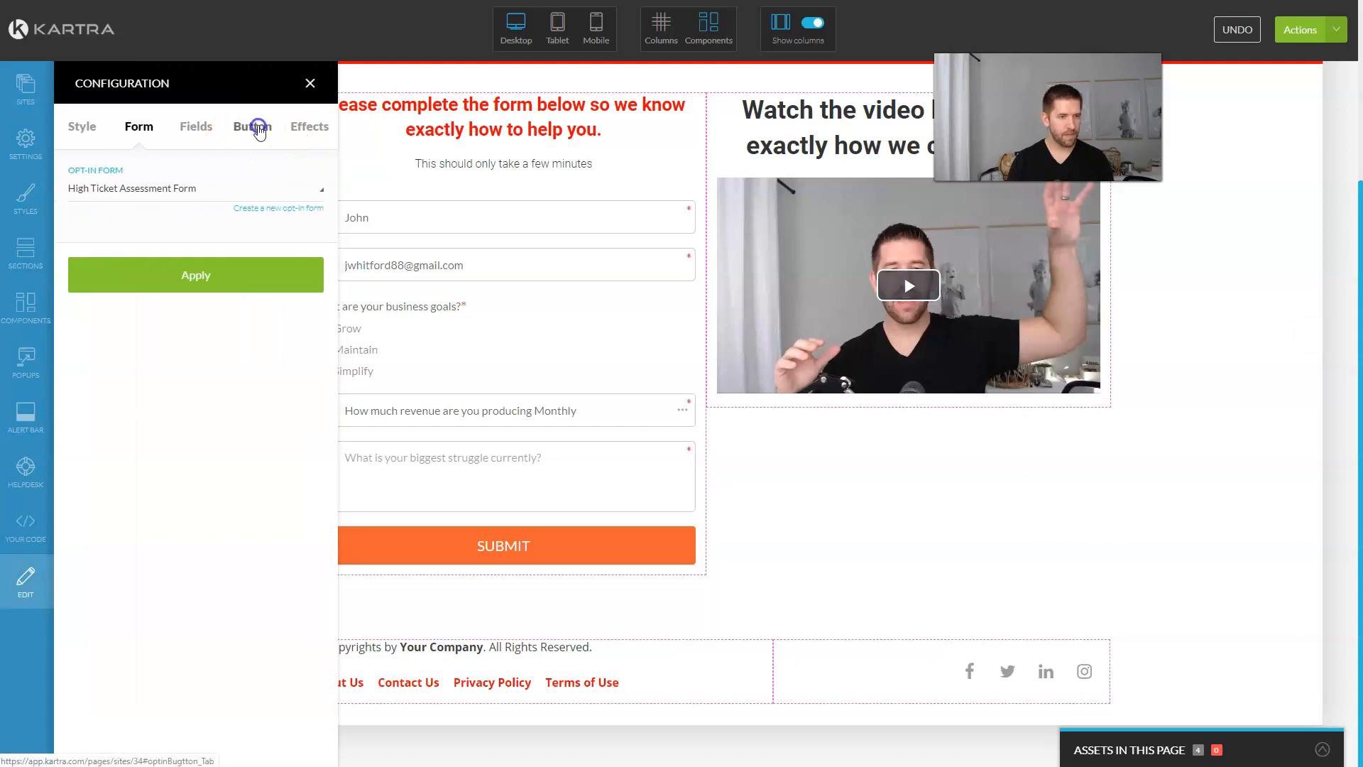
left_click(259, 128)
double_click(112, 195)
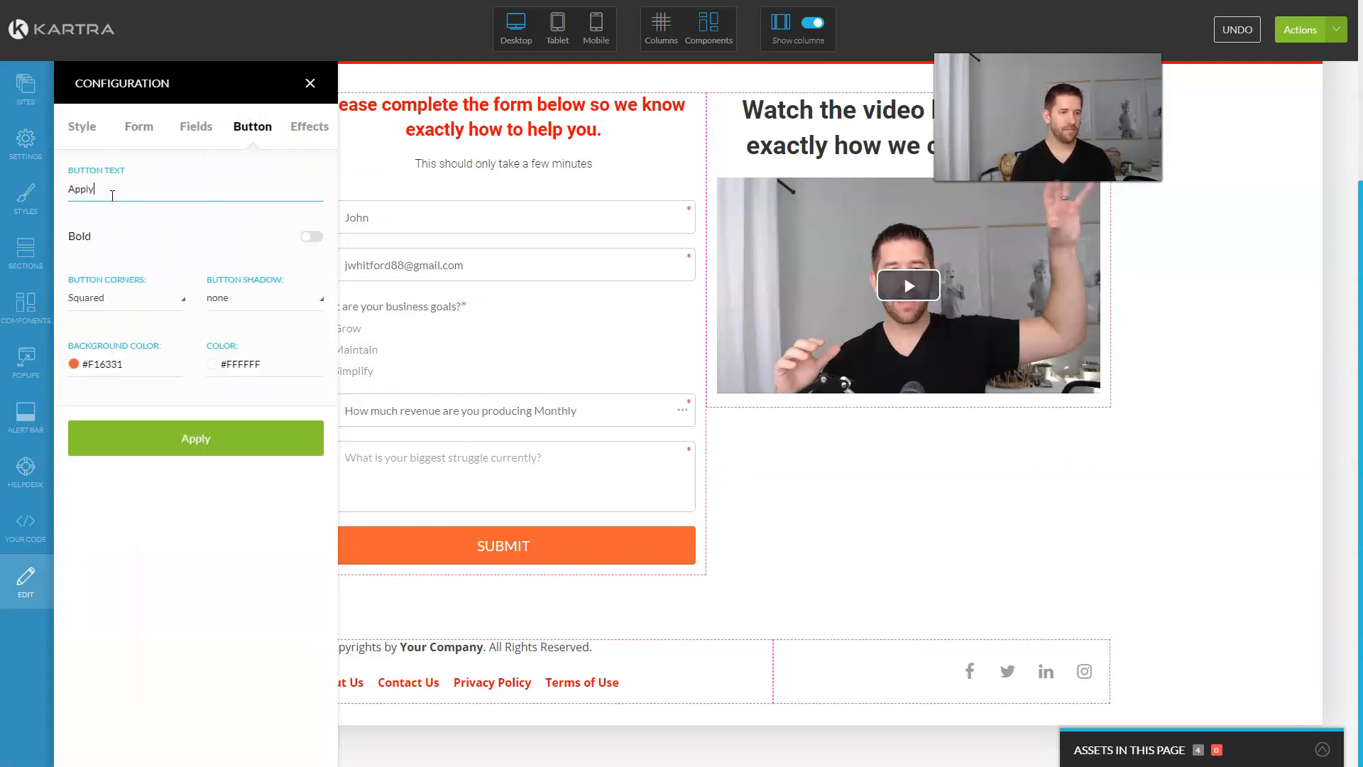
left_click(101, 364)
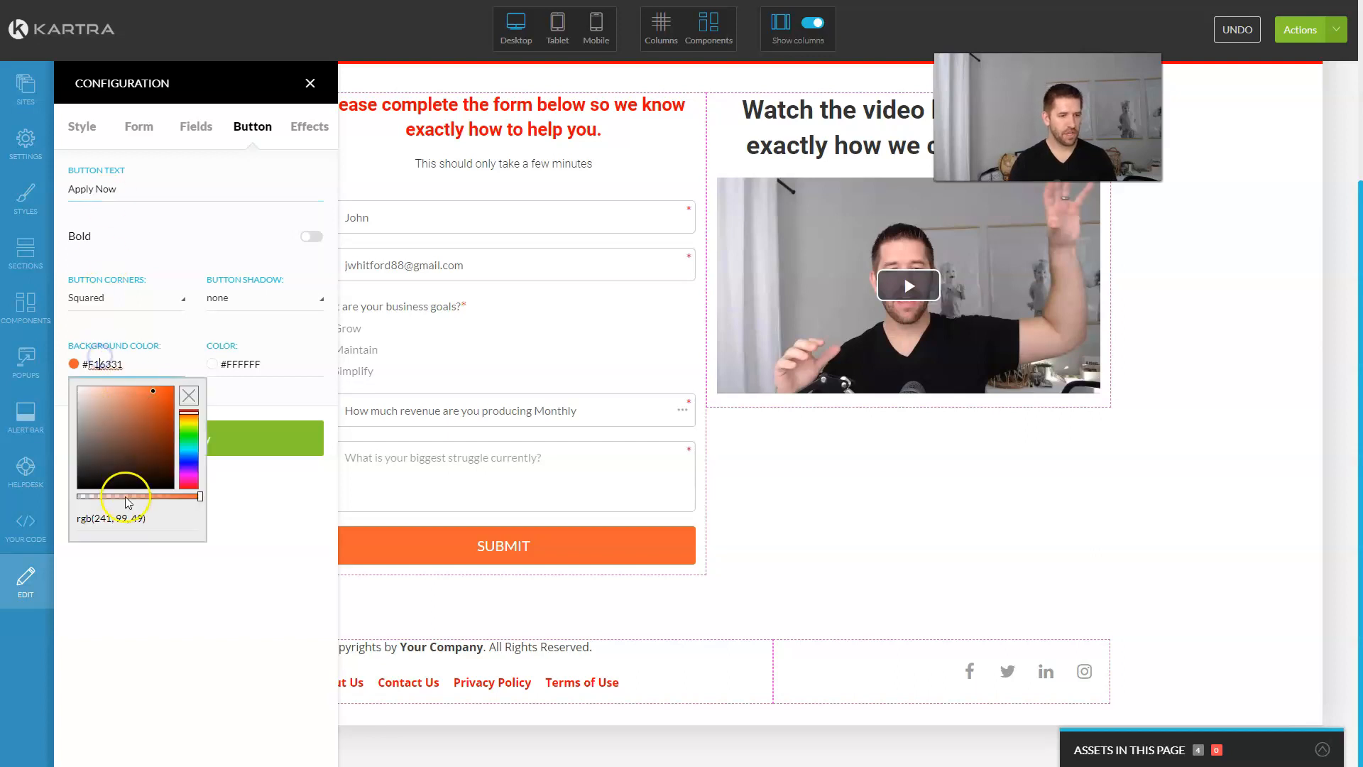
type("rgb(255, 0, 0)")
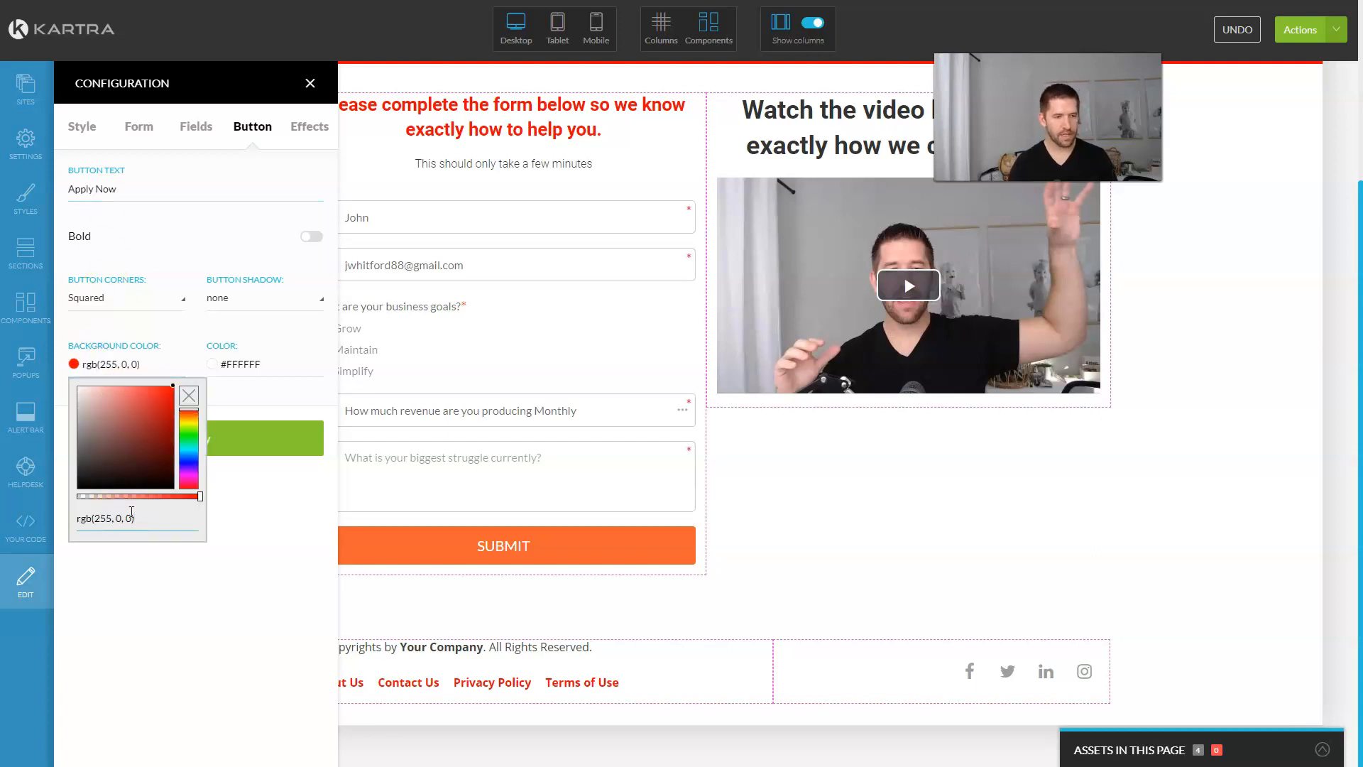
left_click(309, 493)
scroll(552, 376, "up", 4)
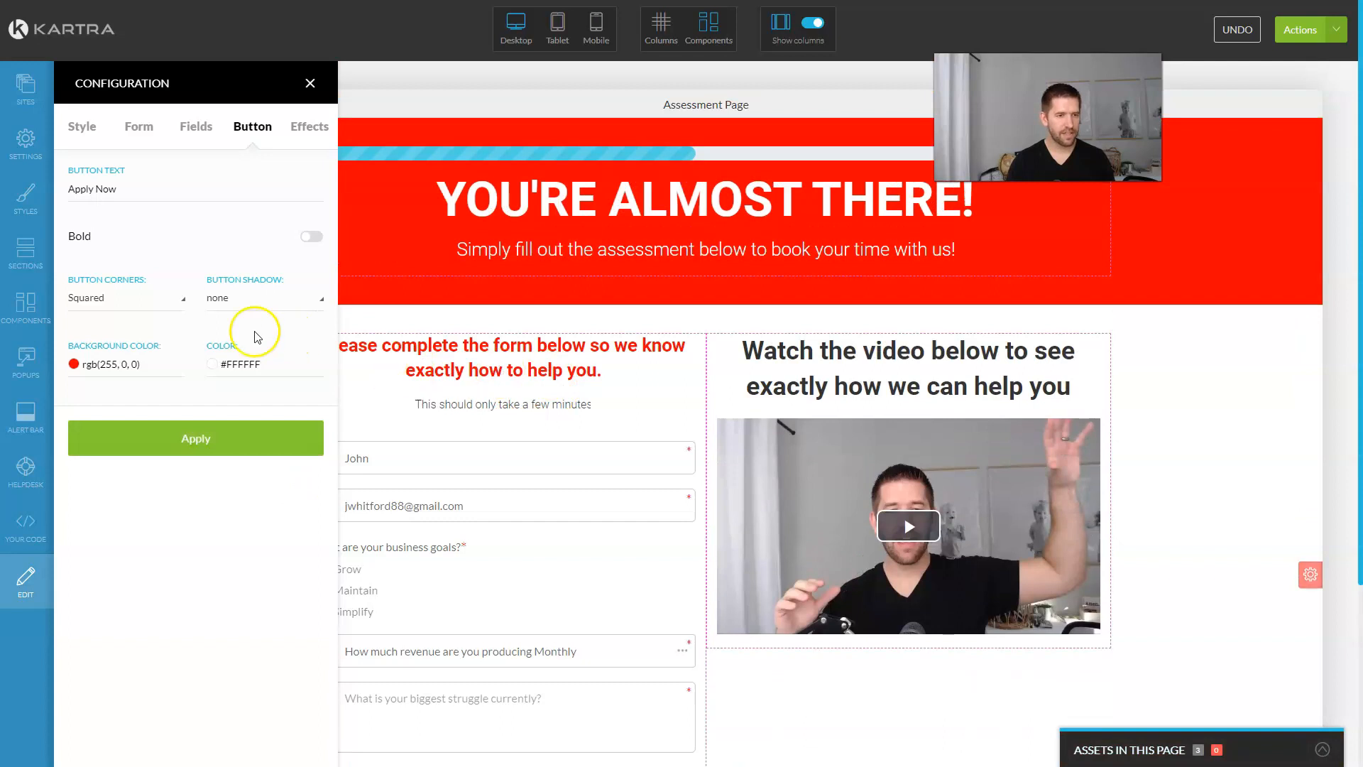
scroll(529, 340, "down", 3)
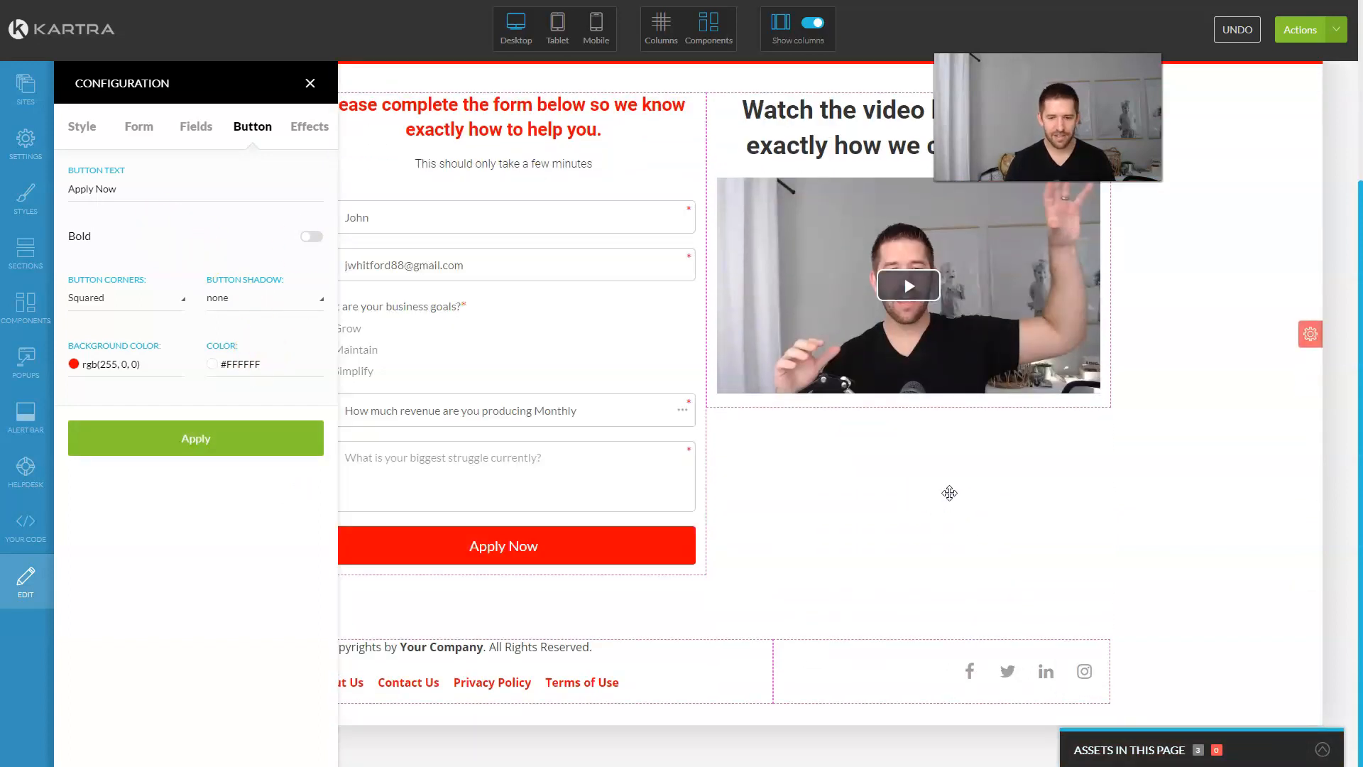
scroll(950, 493, "up", 3)
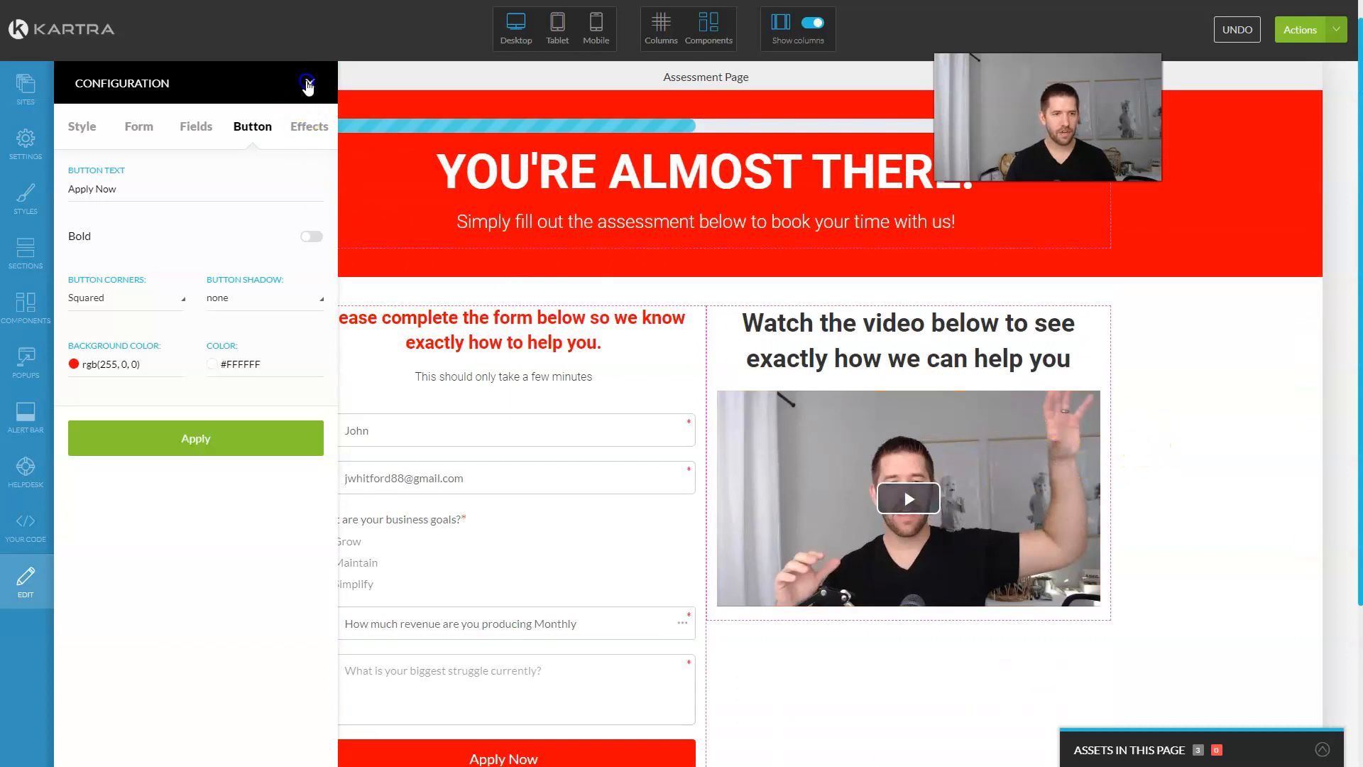
left_click(308, 85)
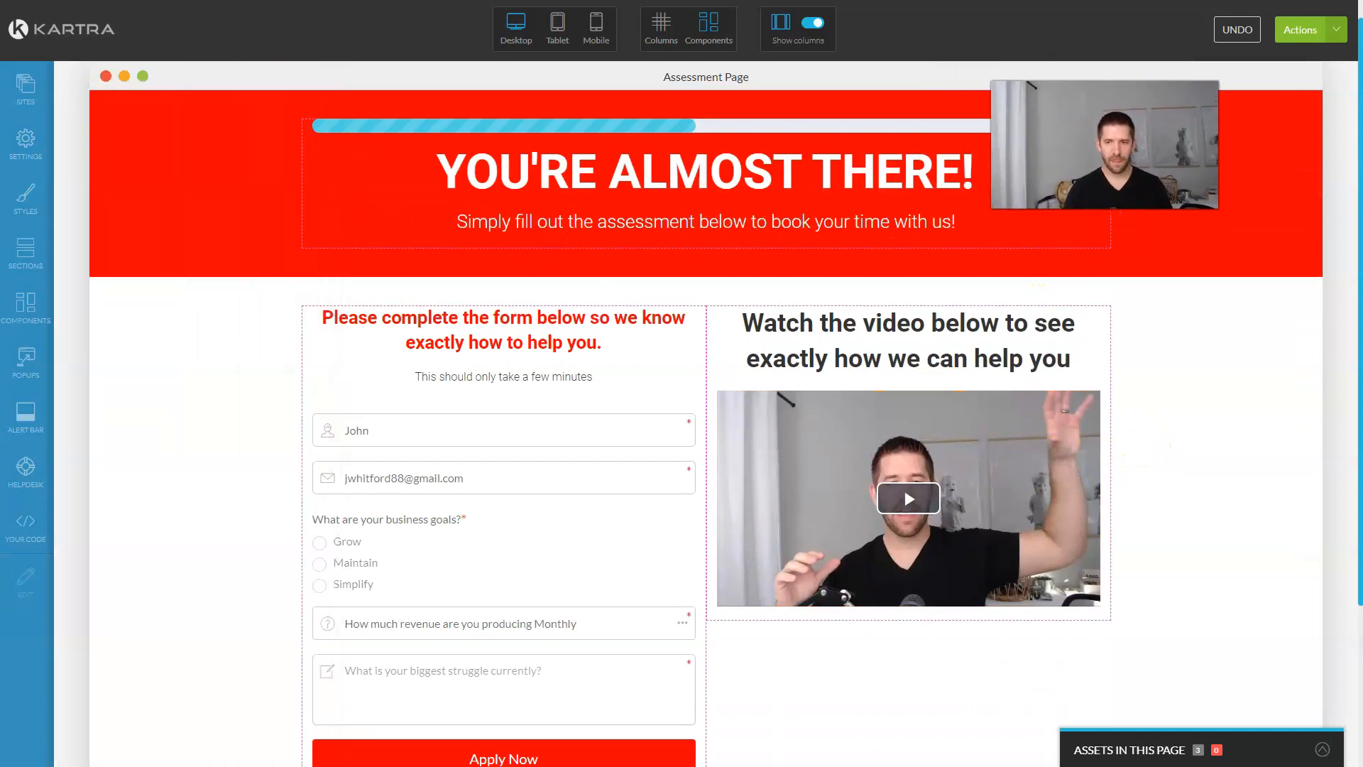
scroll(1184, 303, "down", 3)
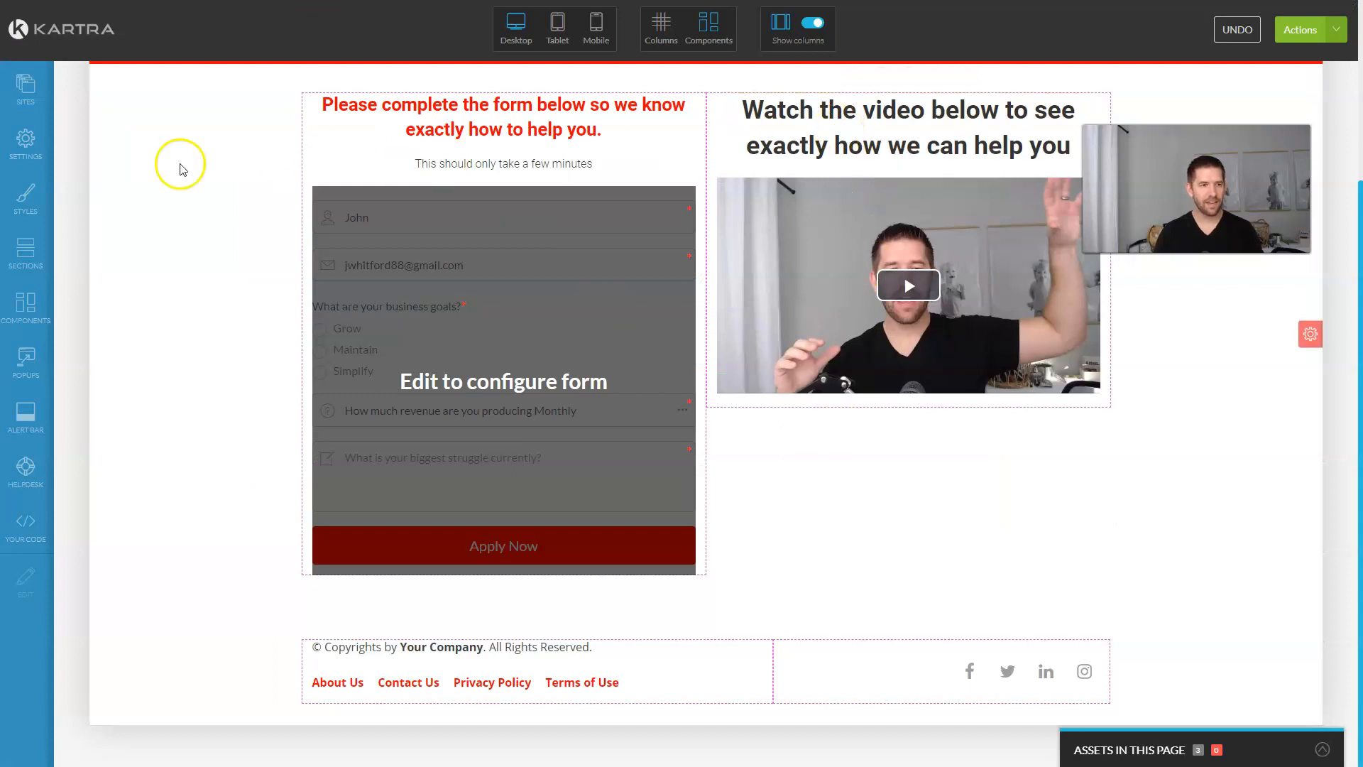
Step: Add a bold text caption 'Make sure your sound is turned on!' below the video
left_click(21, 313)
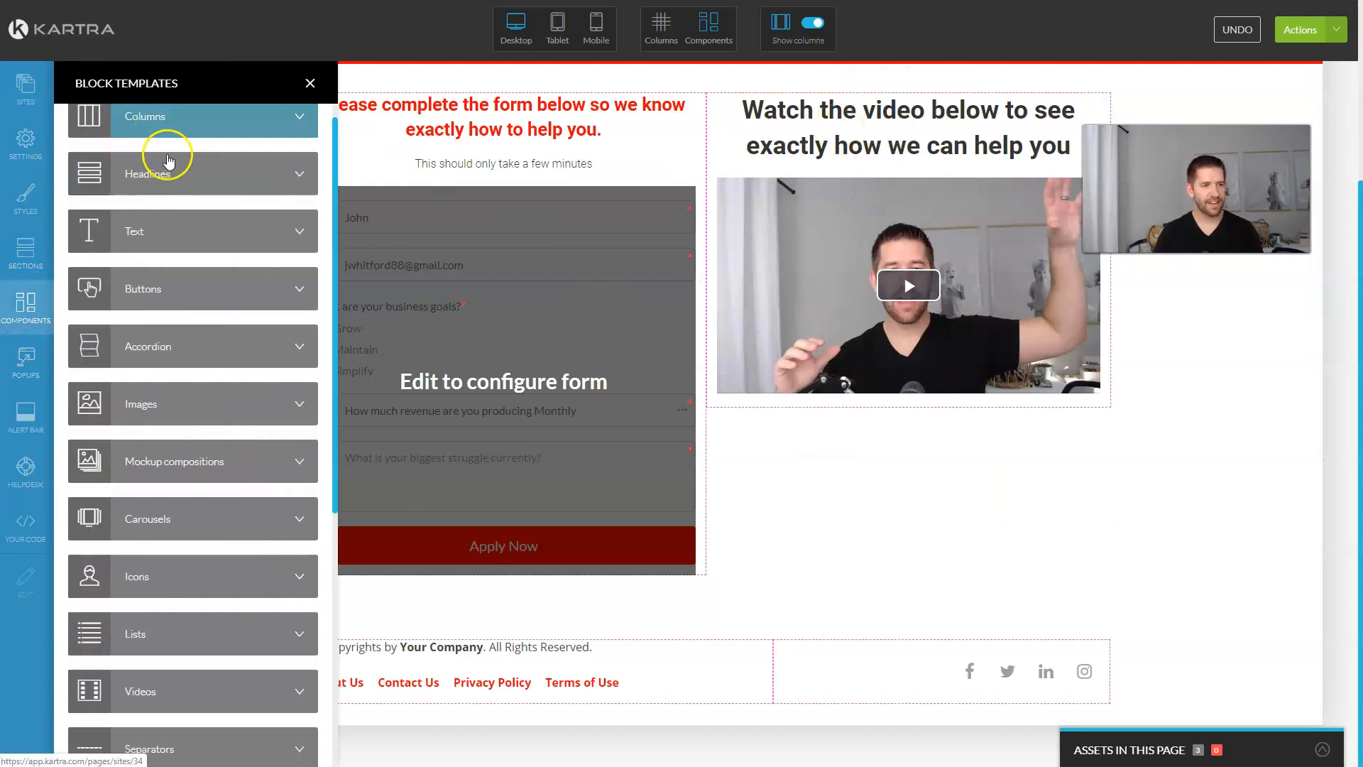
left_click(172, 232)
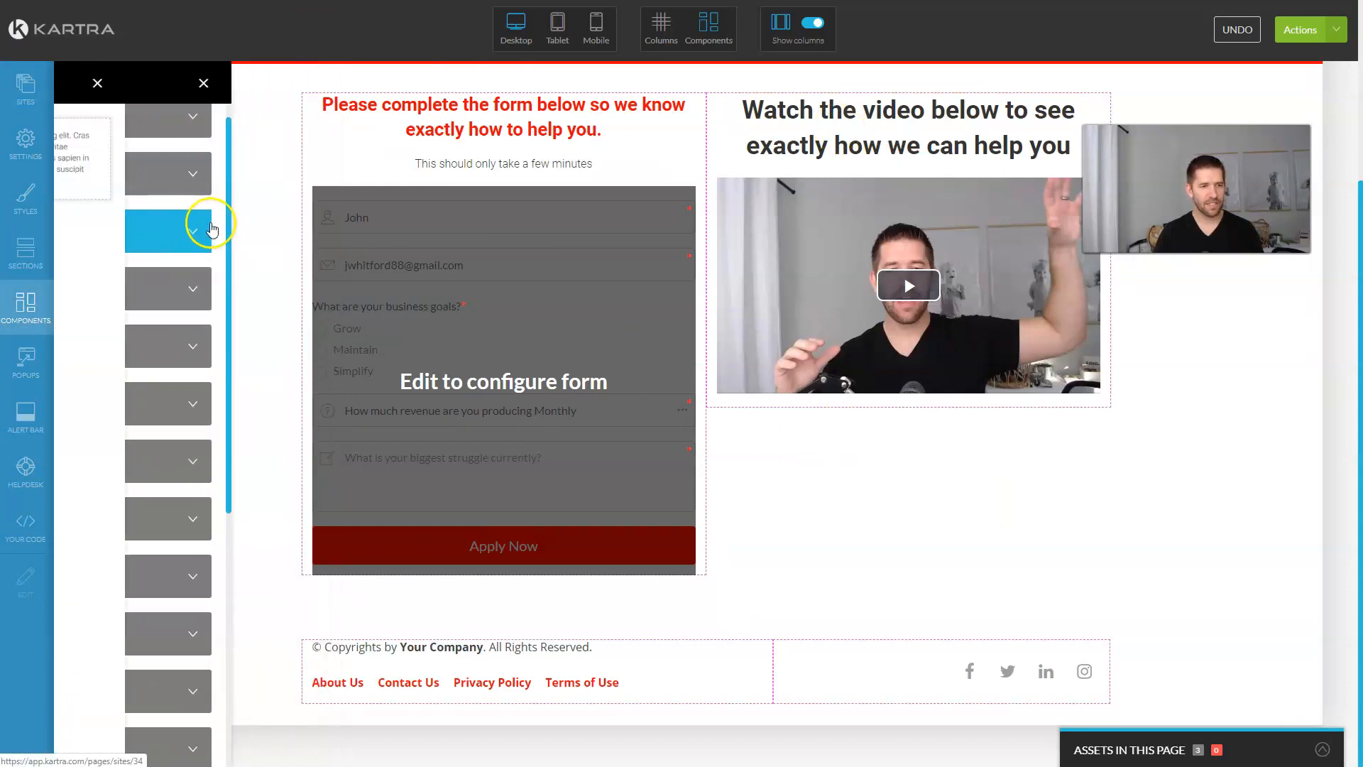
left_click_drag(194, 189, 867, 472)
triple_click(917, 513)
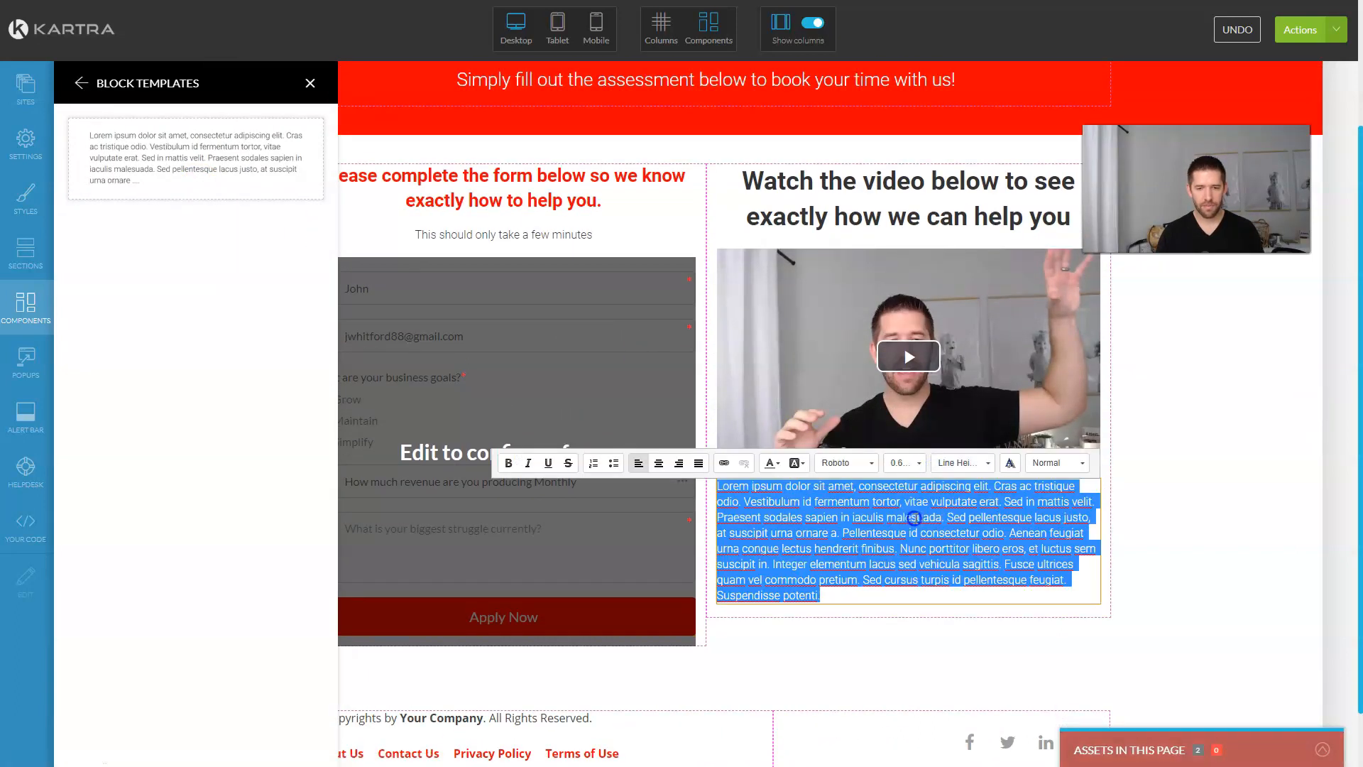
type("Make sure your sound is turned on!")
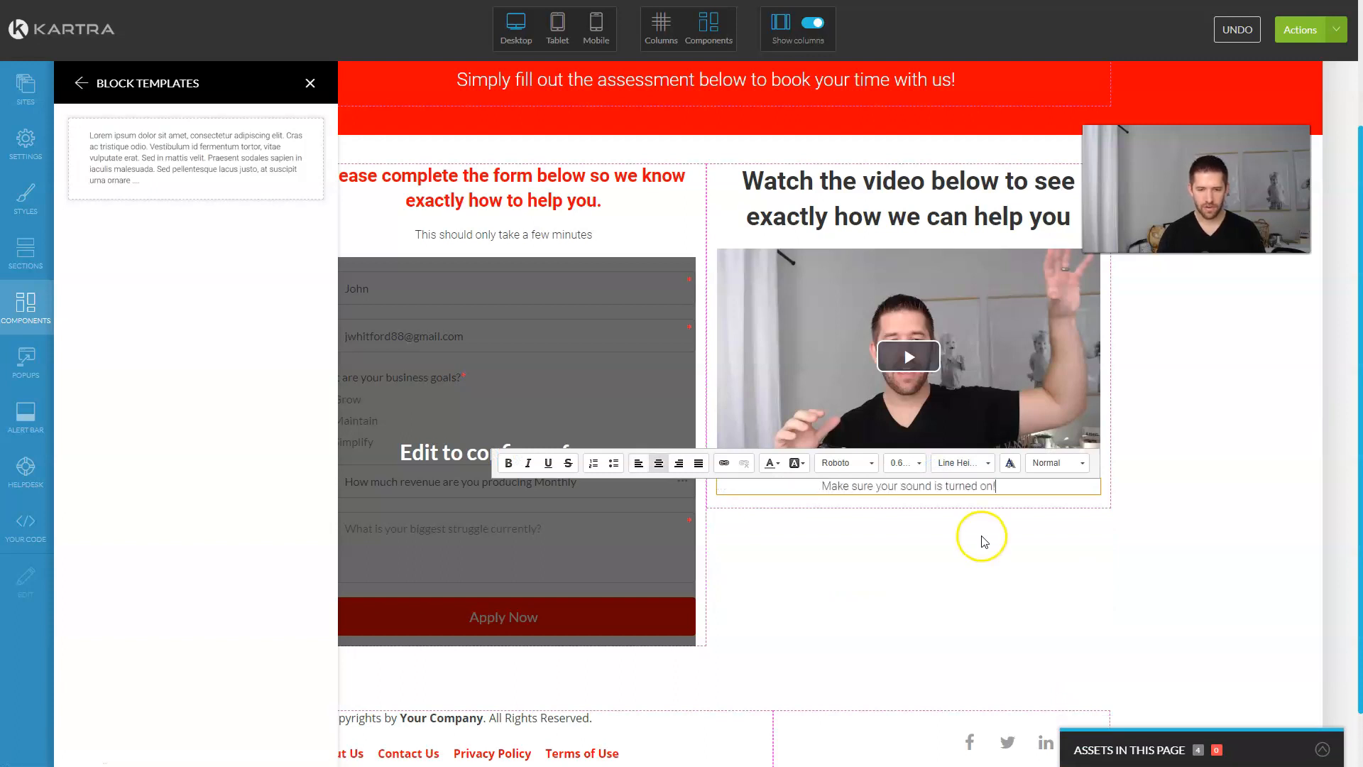
triple_click(954, 486)
key("ctrl+b")
left_click(962, 557)
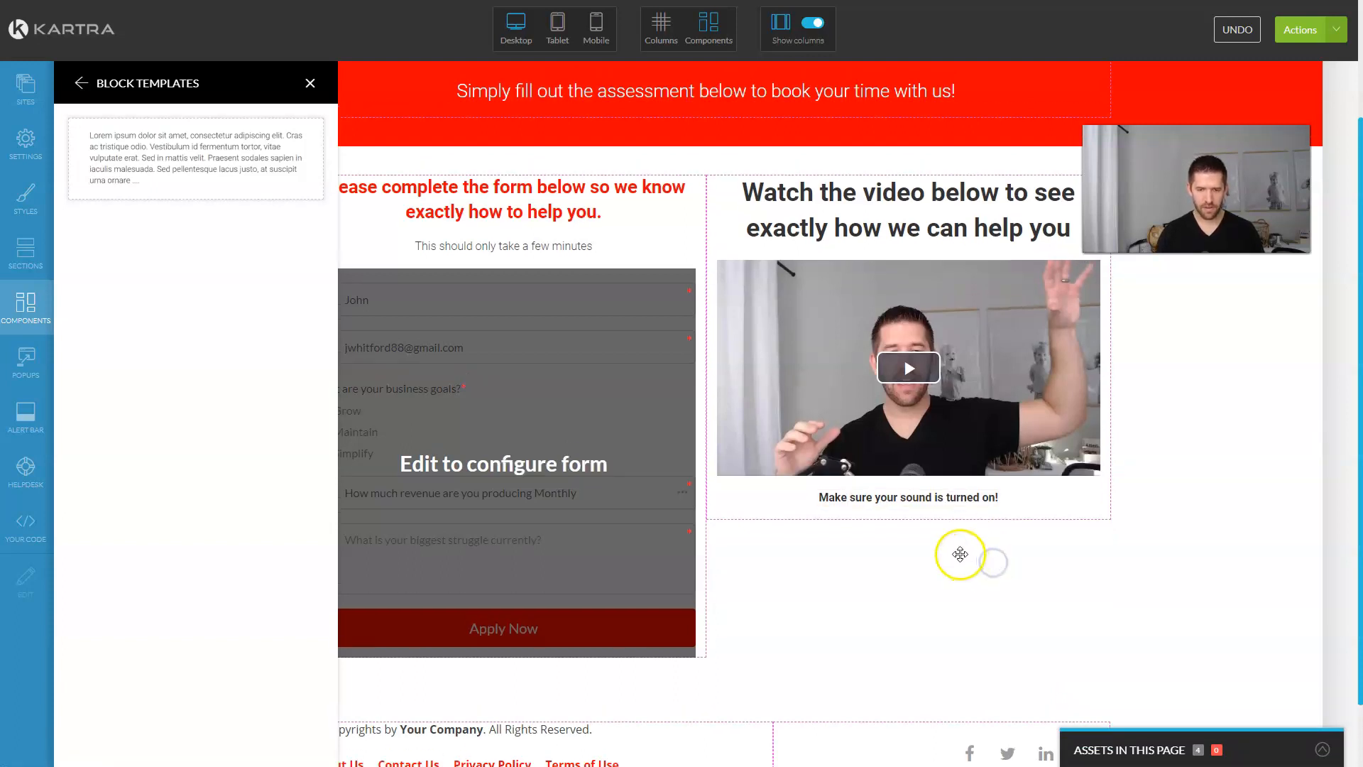
scroll(931, 538, "down", 5)
scroll(931, 538, "up", 5)
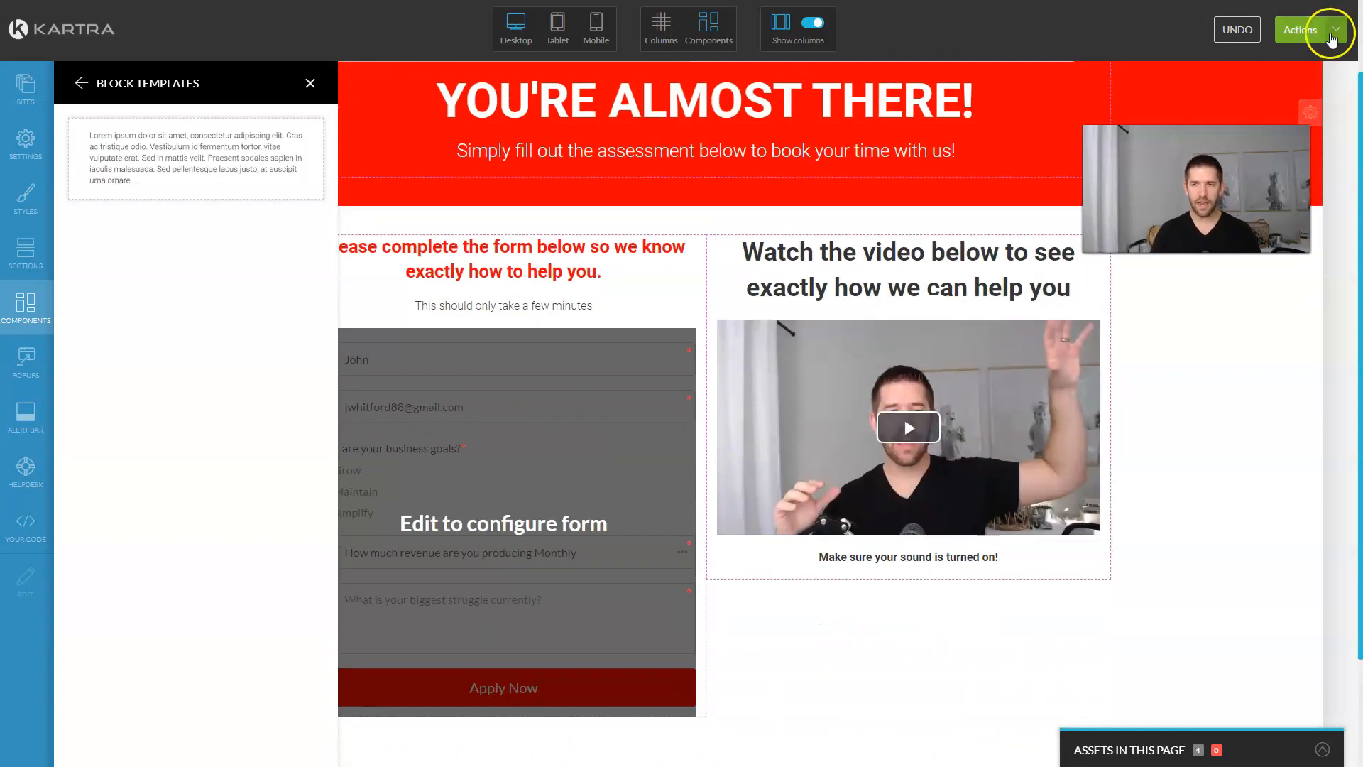
Step: Publish the Assessment Page and open its live link in the browser
left_click(1336, 29)
left_click(1331, 168)
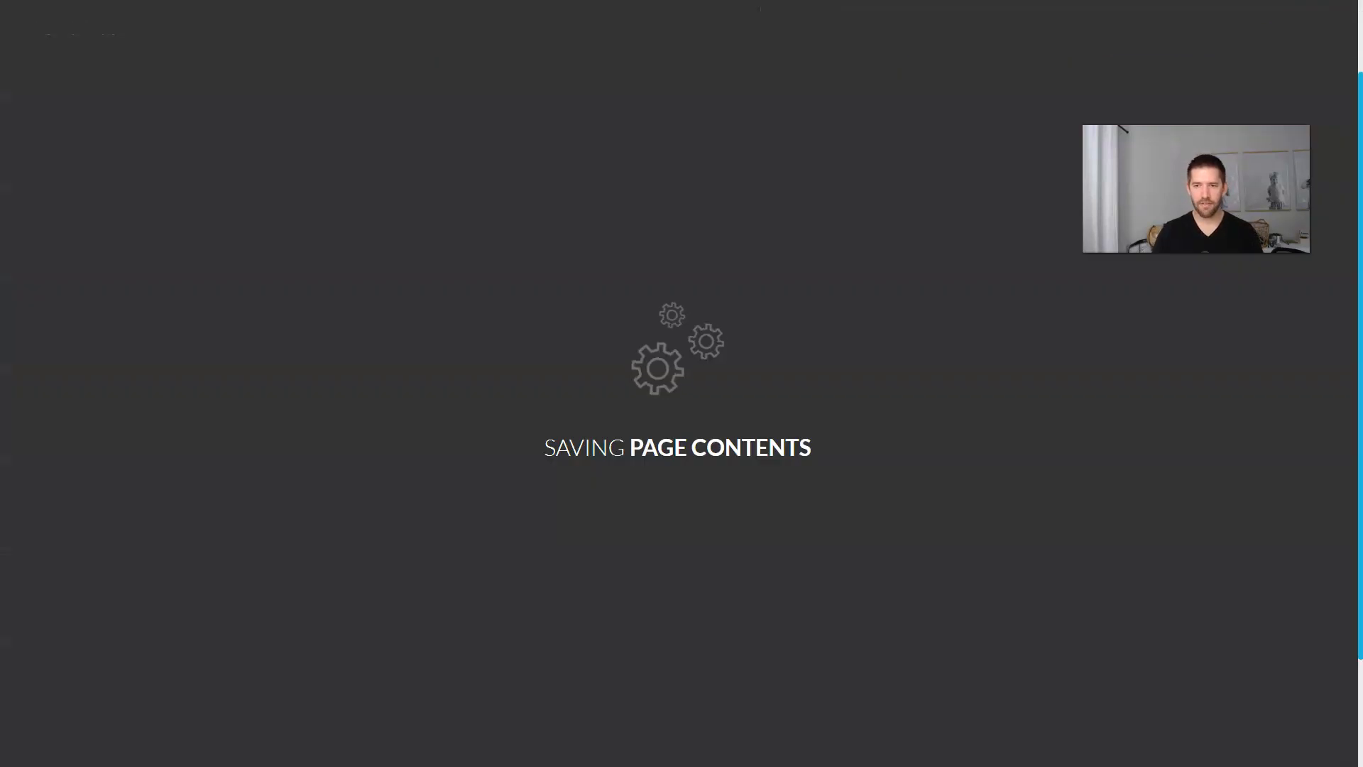
left_click(589, 188)
triple_click(522, 381)
right_click(522, 382)
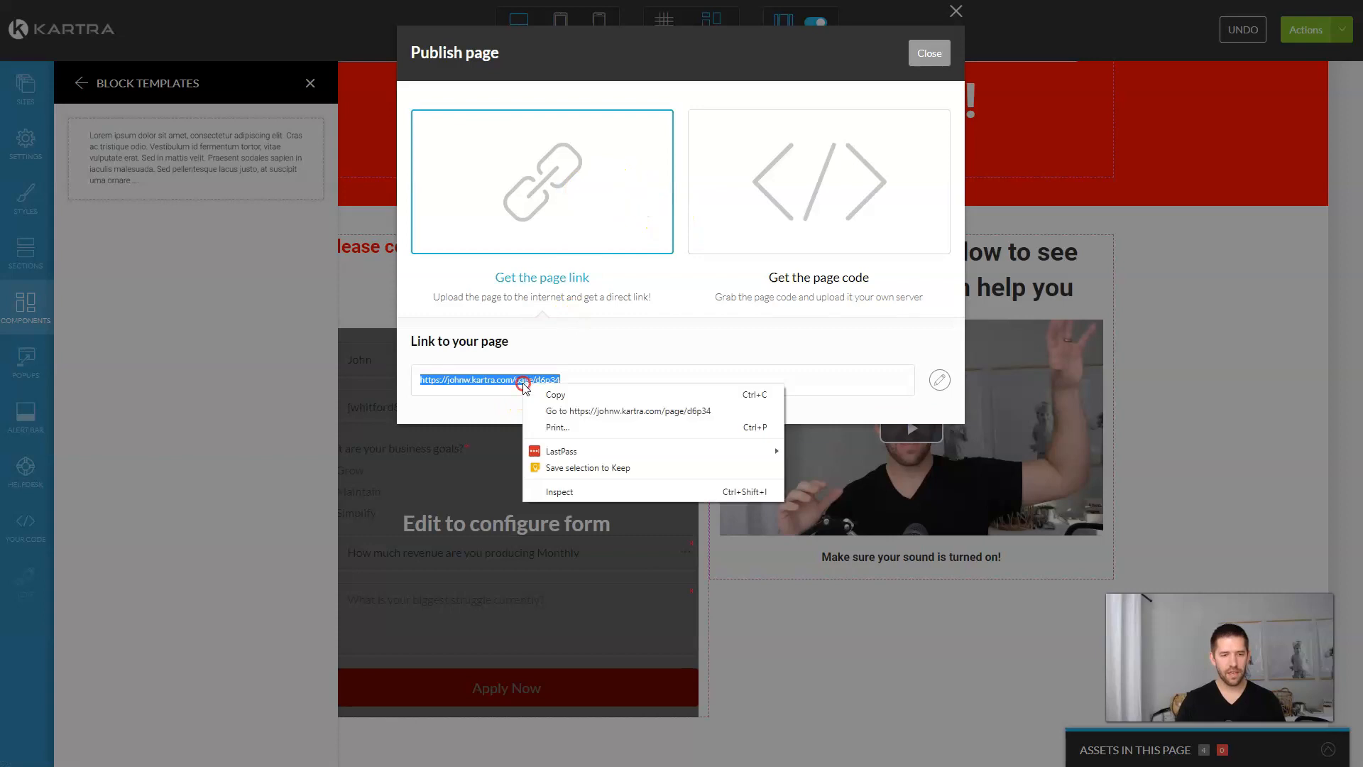
left_click(555, 404)
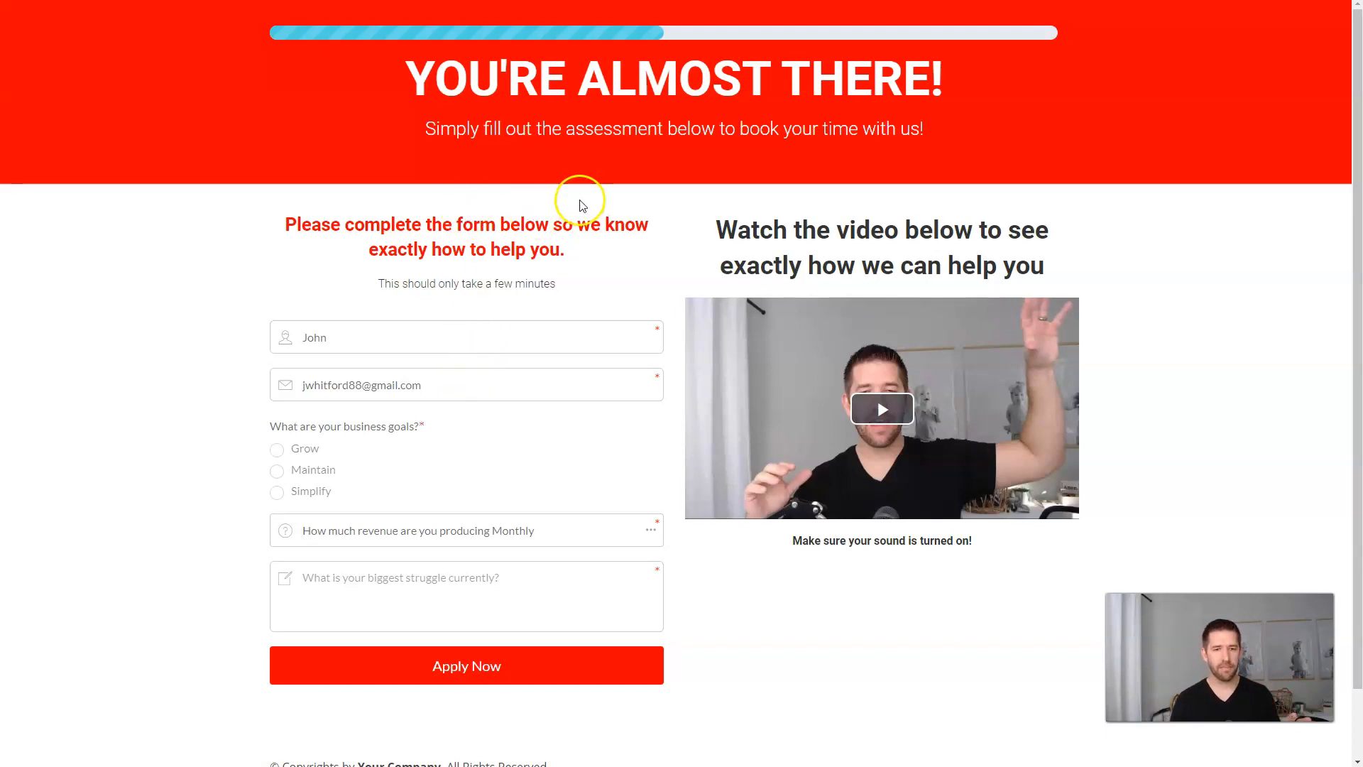
Step: Submit a test assessment with goal Grow, revenue <1000 and dummy struggle text
scroll(580, 205, "down", 2)
left_click(560, 454)
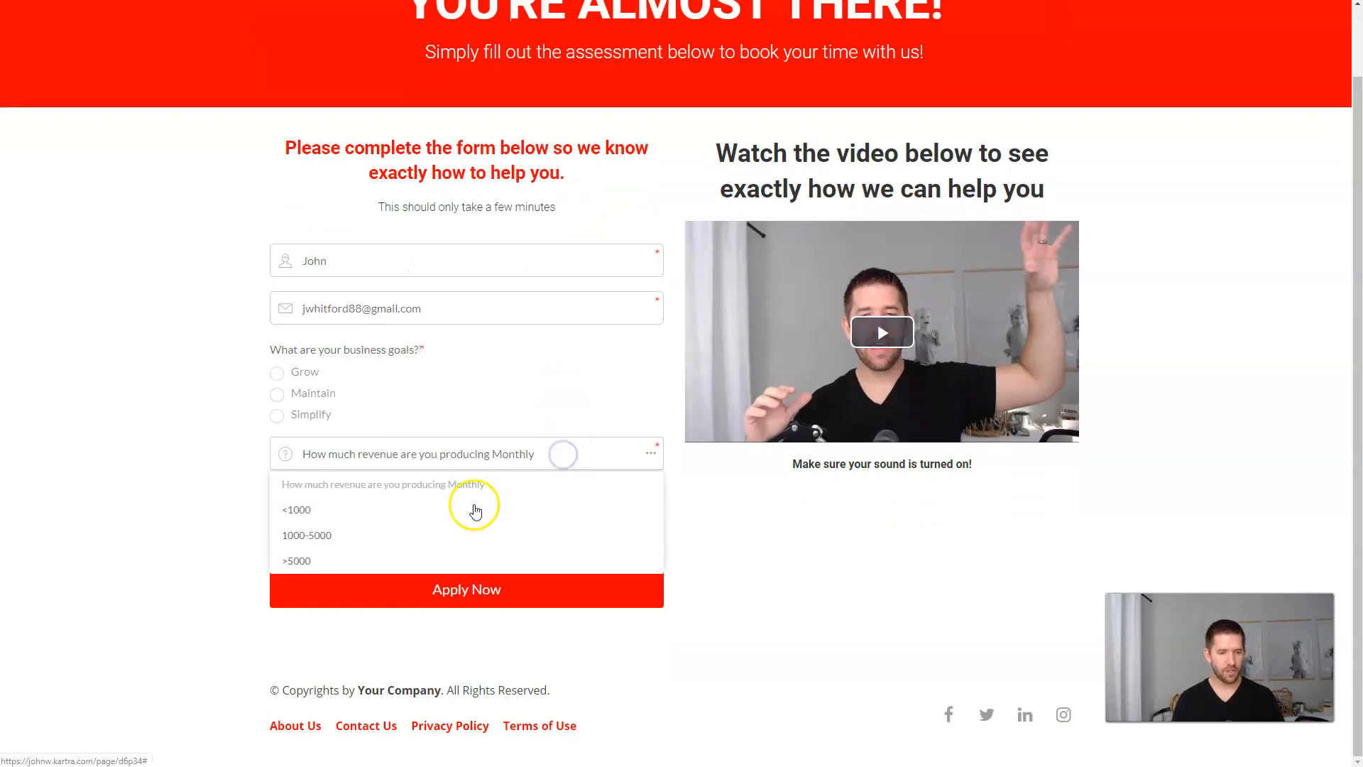
left_click(392, 533)
left_click(526, 513)
left_click(433, 417)
left_click(278, 374)
left_click(423, 455)
left_click(341, 508)
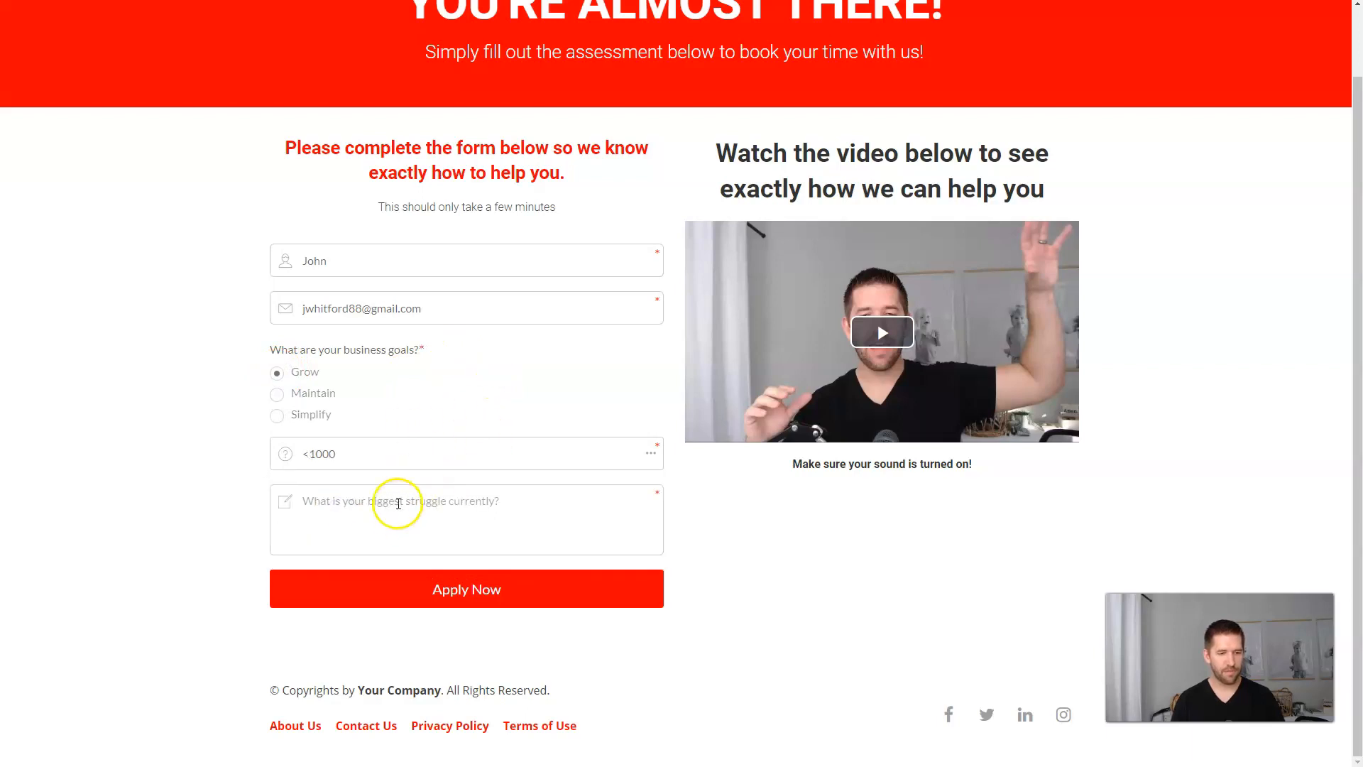
left_click(597, 524)
type("asdfasdfasdf")
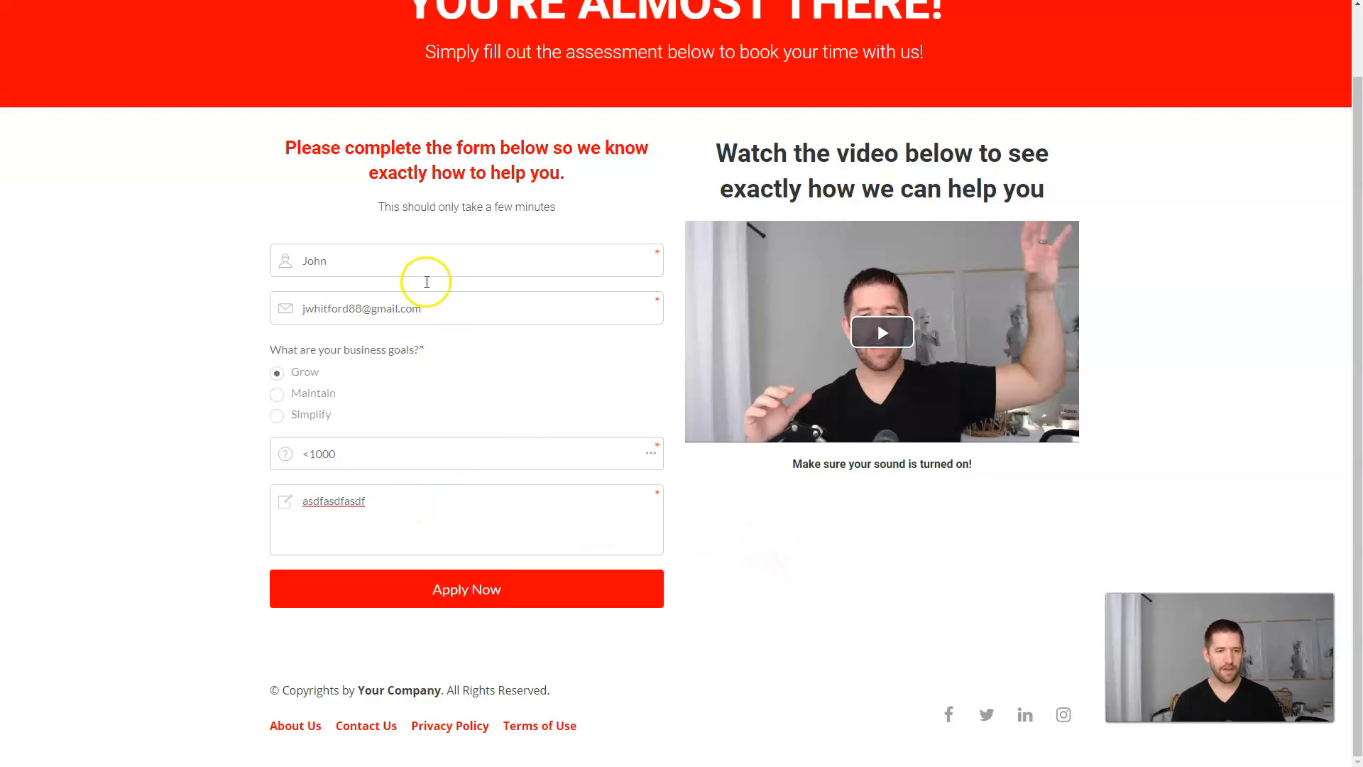
left_click(438, 592)
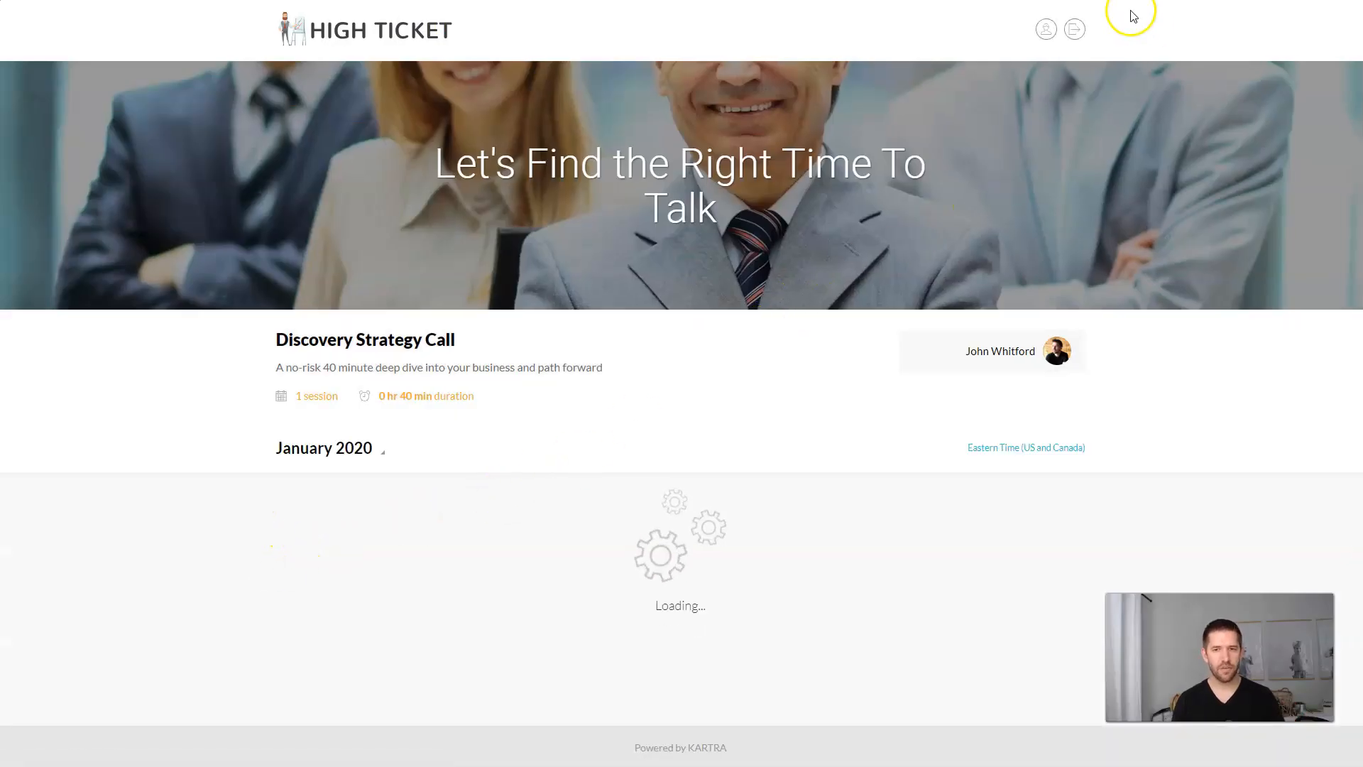
scroll(825, 292, "down", 3)
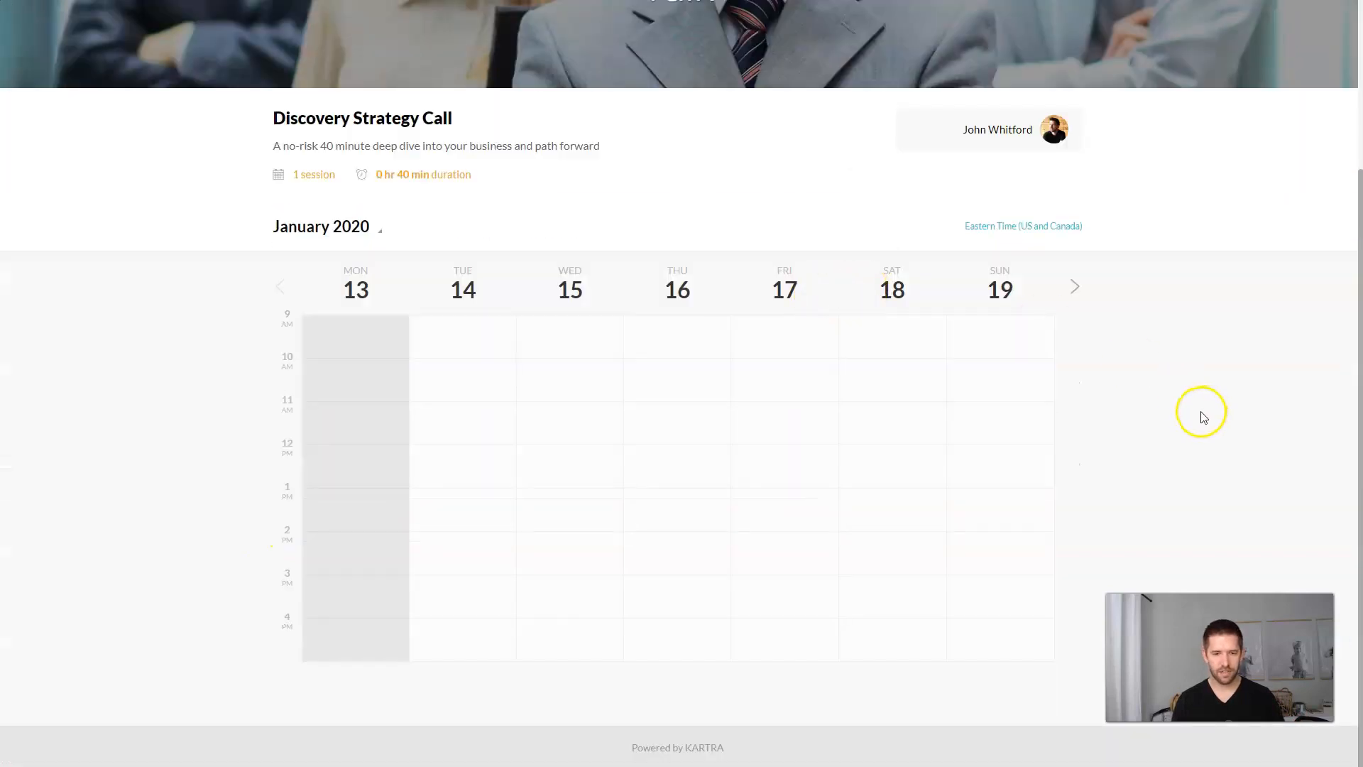
scroll(1203, 416, "up", 3)
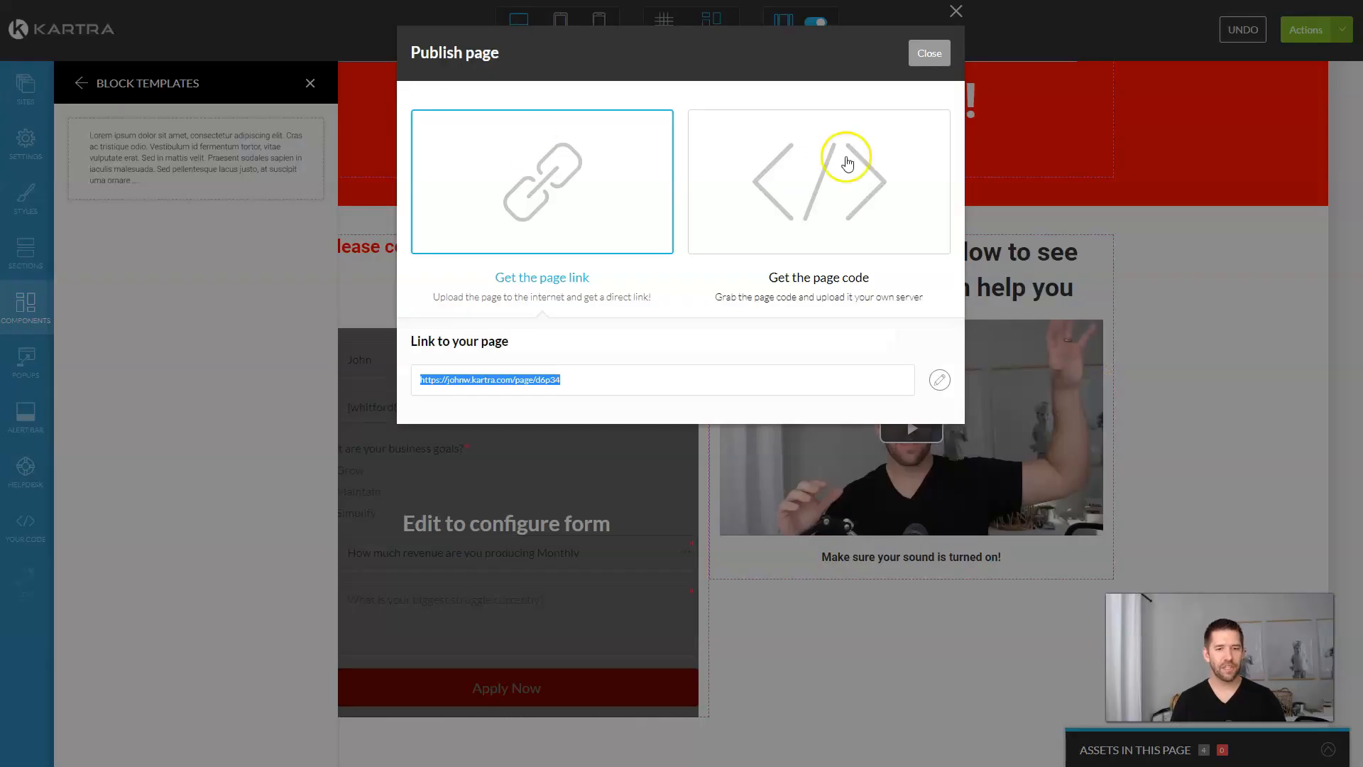
Step: Close the Publish dialog and exit the page editor to the dashboard
left_click(926, 53)
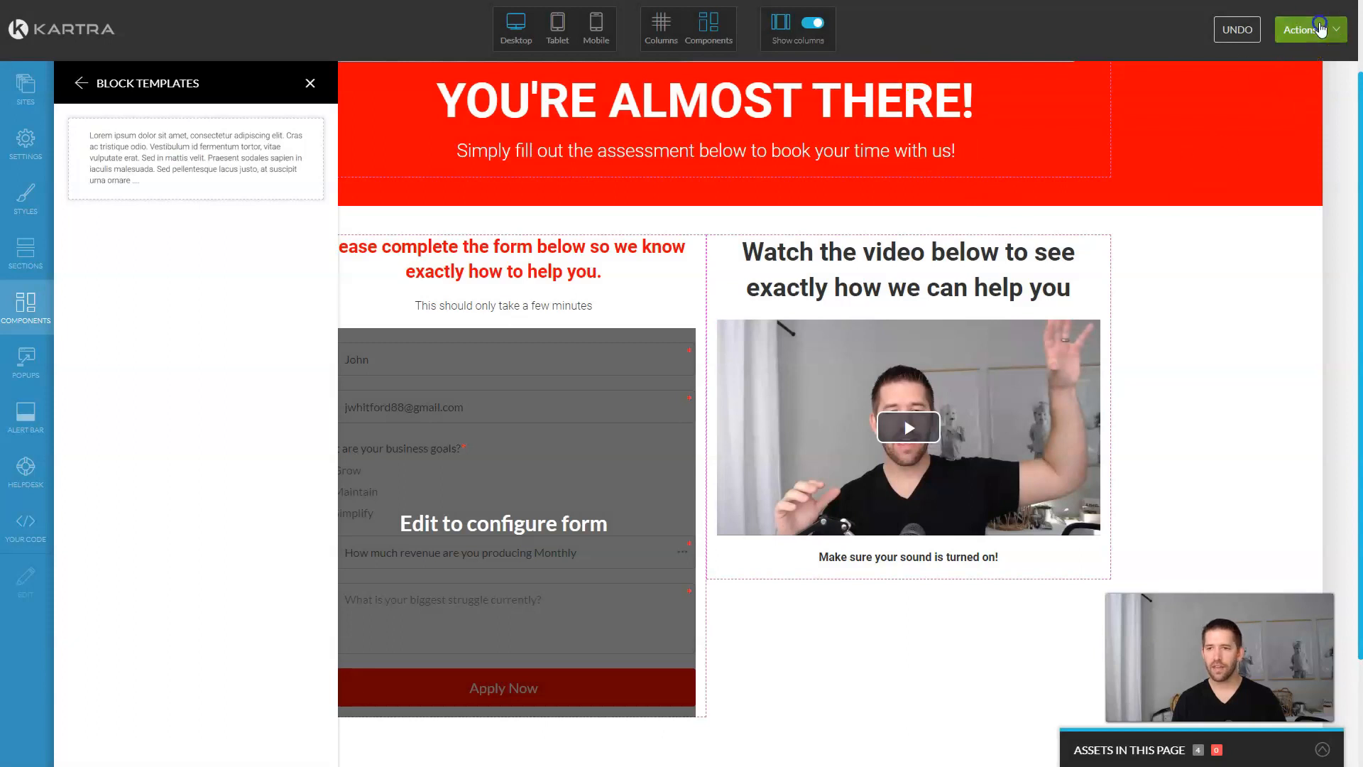
left_click(1319, 28)
left_click(1245, 181)
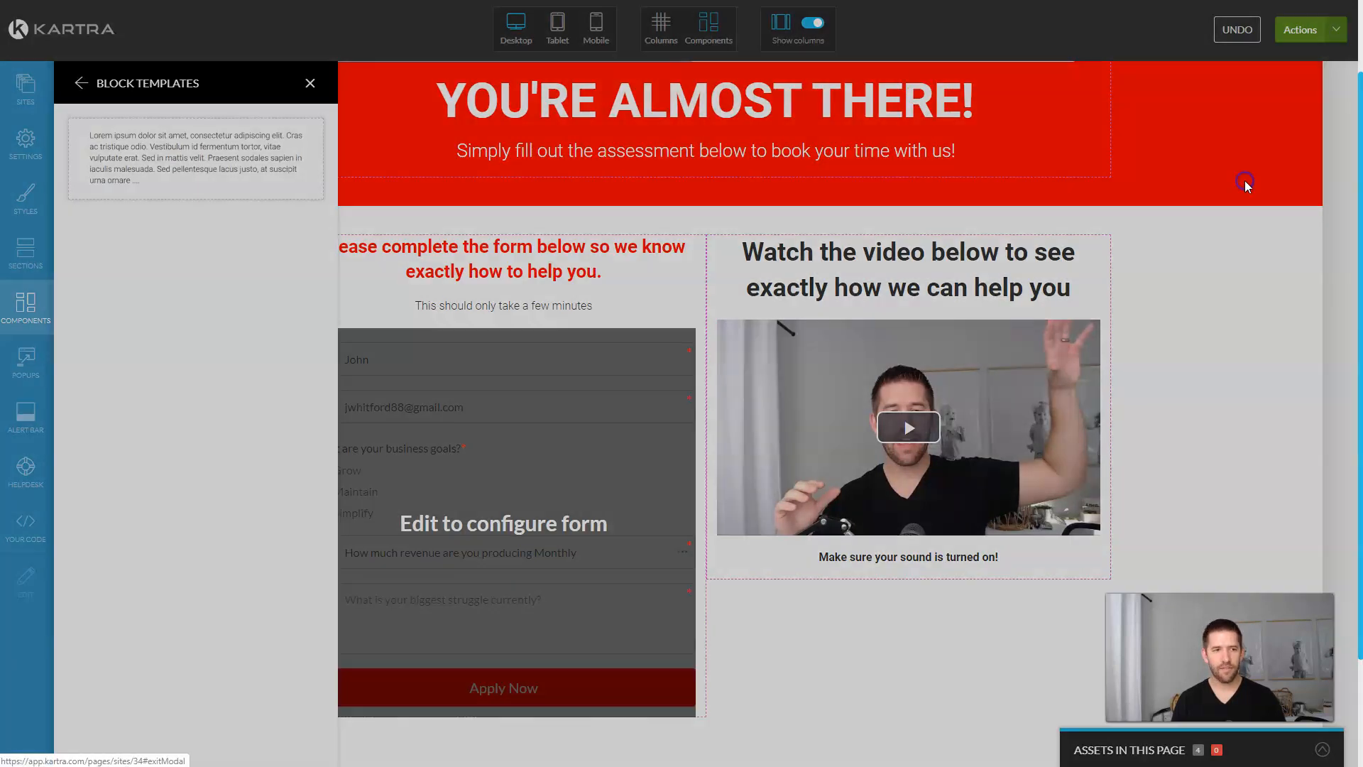
left_click(813, 62)
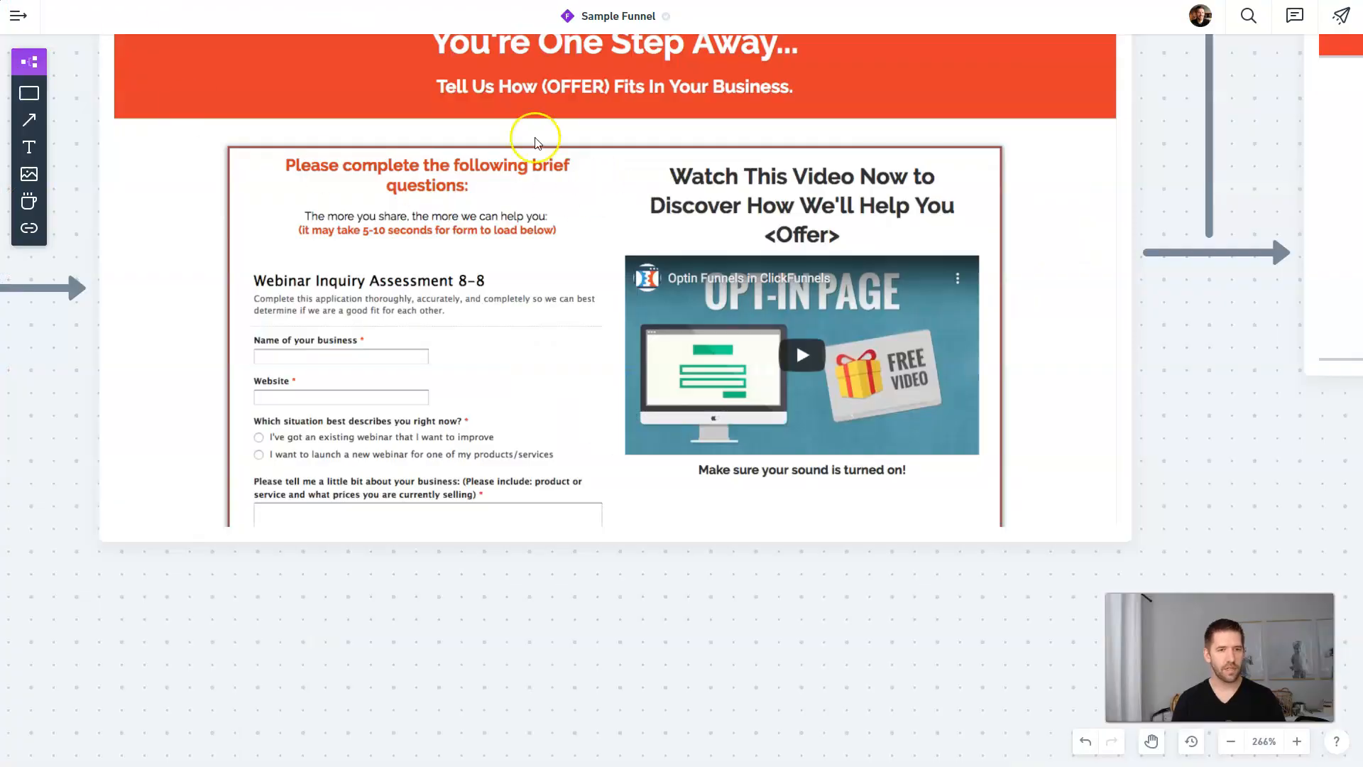
Step: Copy the green checkmark beside Tag: Applied onto the assessment page box in Whimsical
scroll(535, 142, "down", 5)
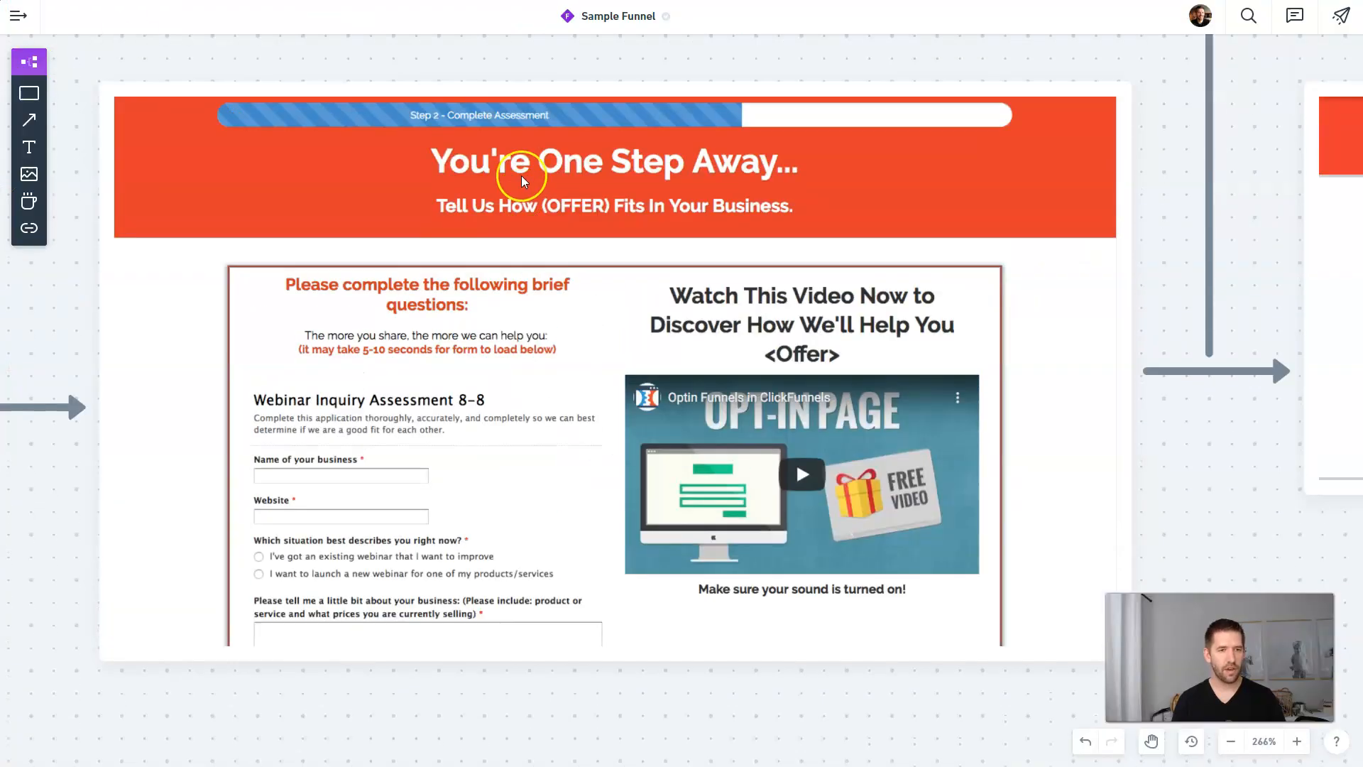
scroll(878, 210, "up", 1)
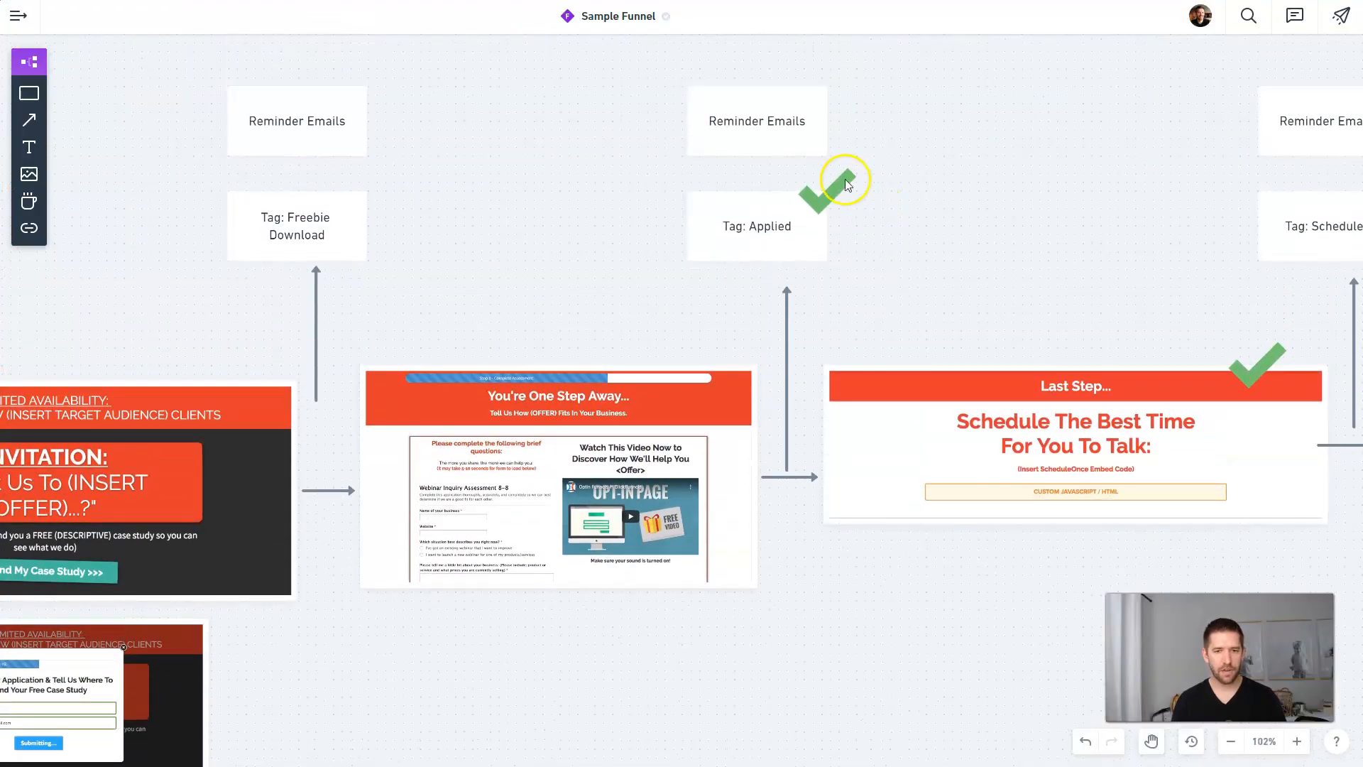
left_click(843, 179)
key("ctrl+v")
left_click_drag(424, 119, 756, 472)
left_click(457, 403)
Step: Move the Whimsical canvas over to the Tag: Freebie Download step
left_click_drag(451, 410, 785, 277)
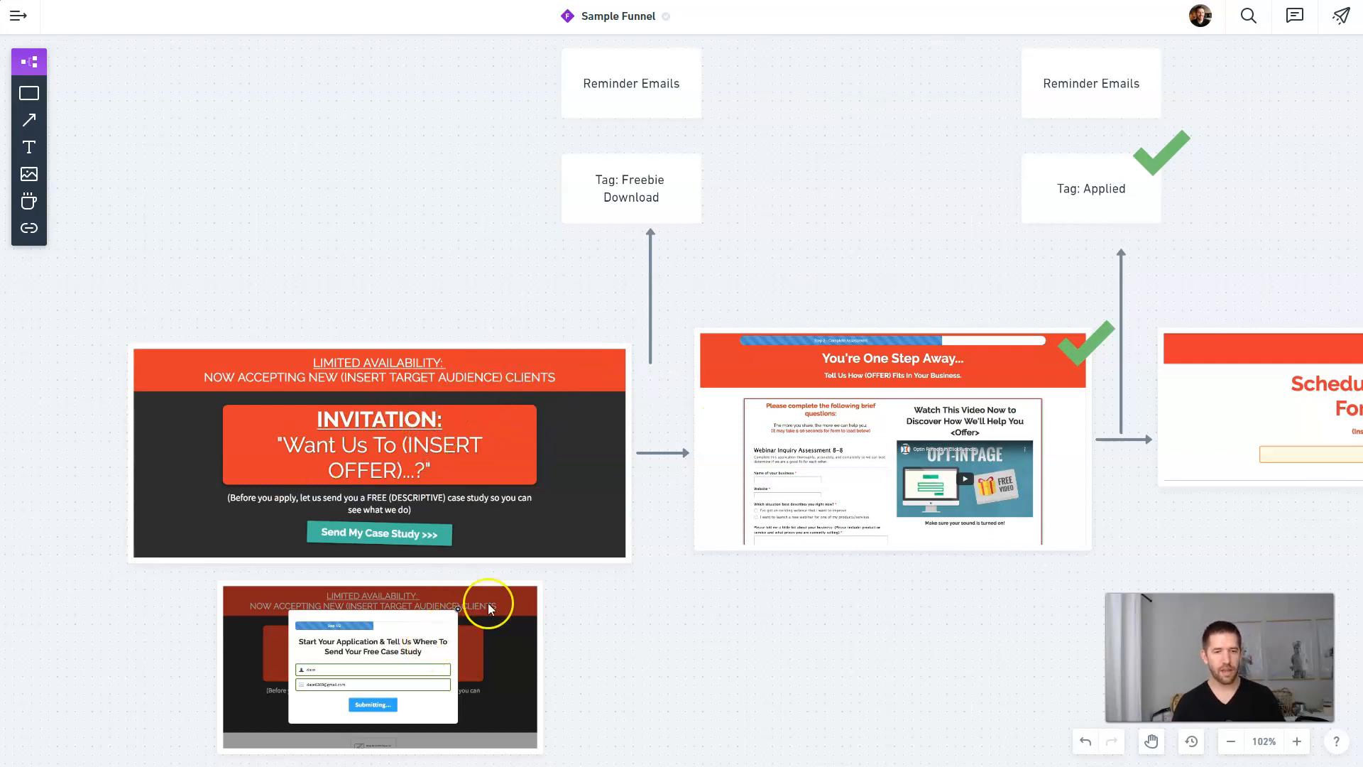
left_click(625, 188)
left_click(814, 200)
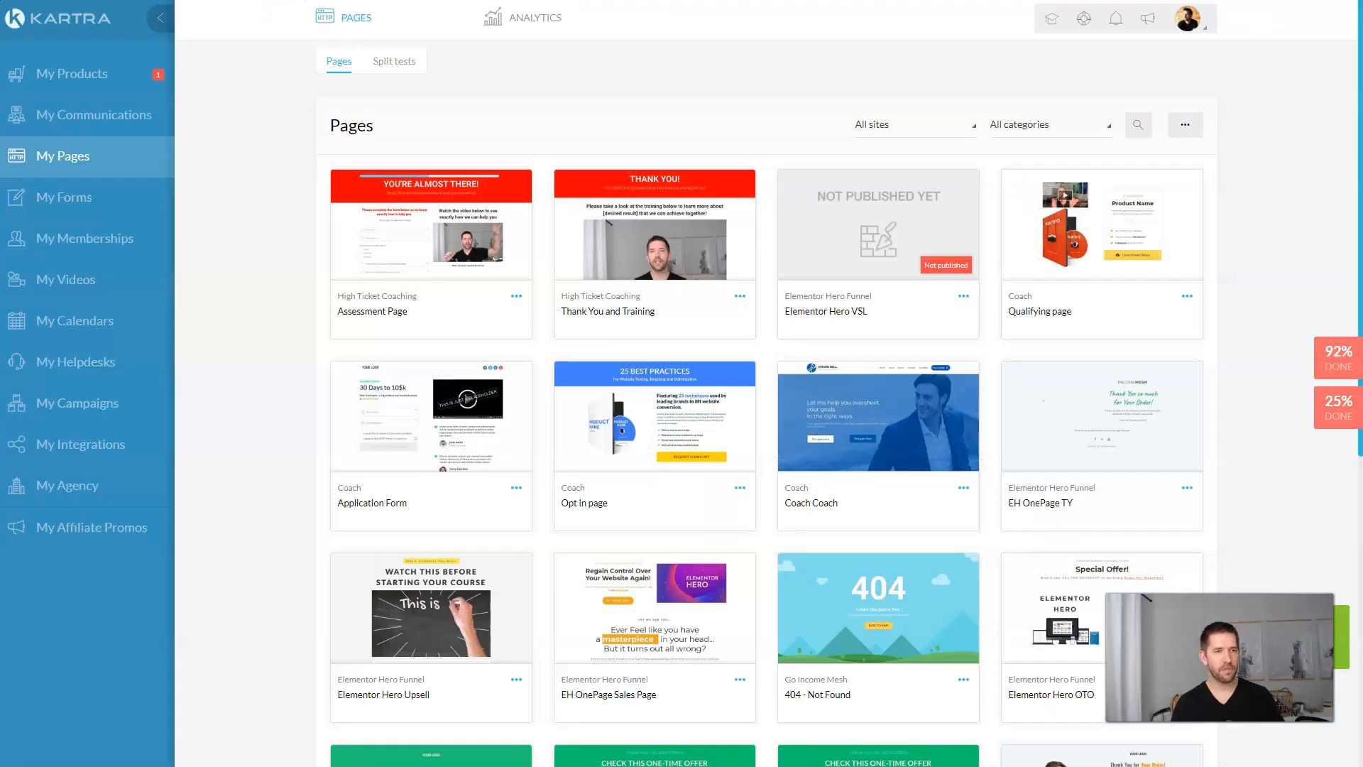
Step: From My Forms, create a new named opt-in form with default First name, Email and Submit fields
left_click(77, 200)
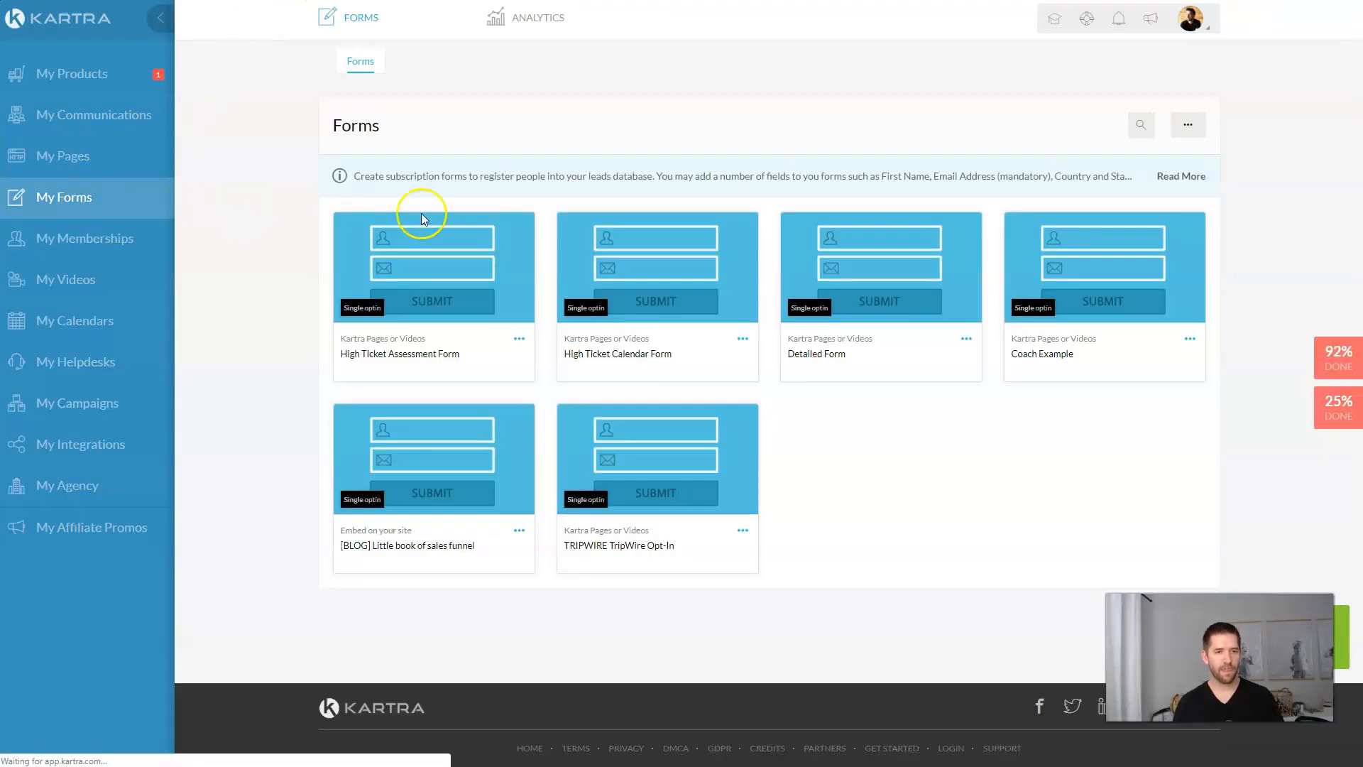
left_click(1291, 654)
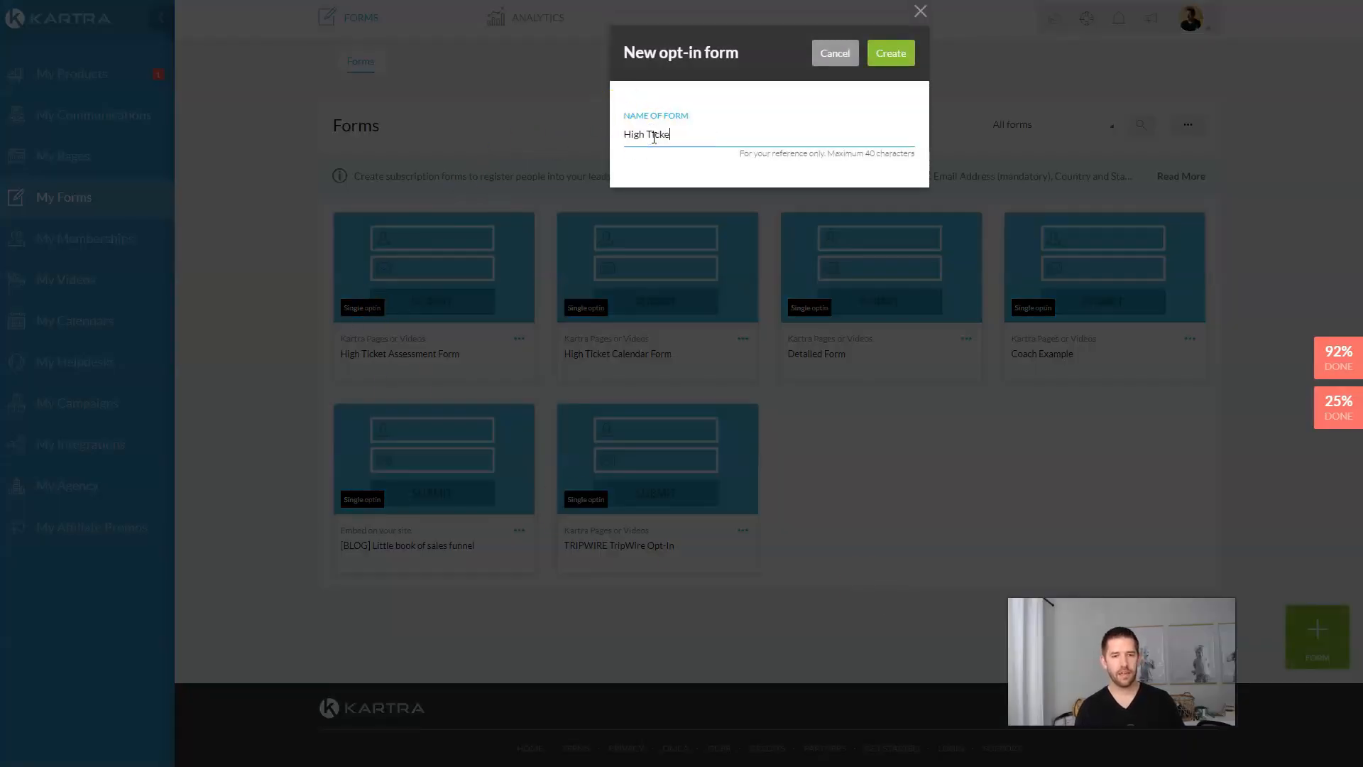
key("Return")
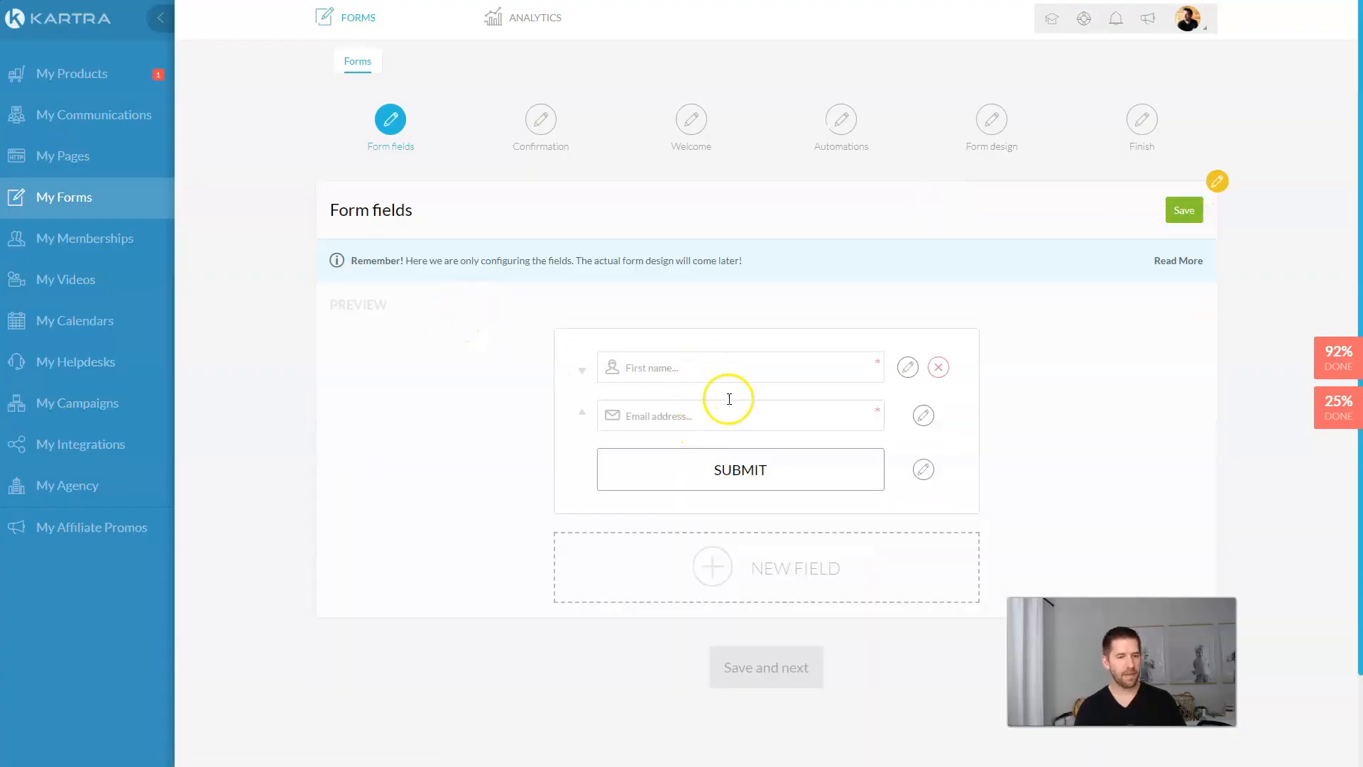
Step: Keep the default form fields and set the form to single opt-in
left_click(1179, 209)
left_click(790, 352)
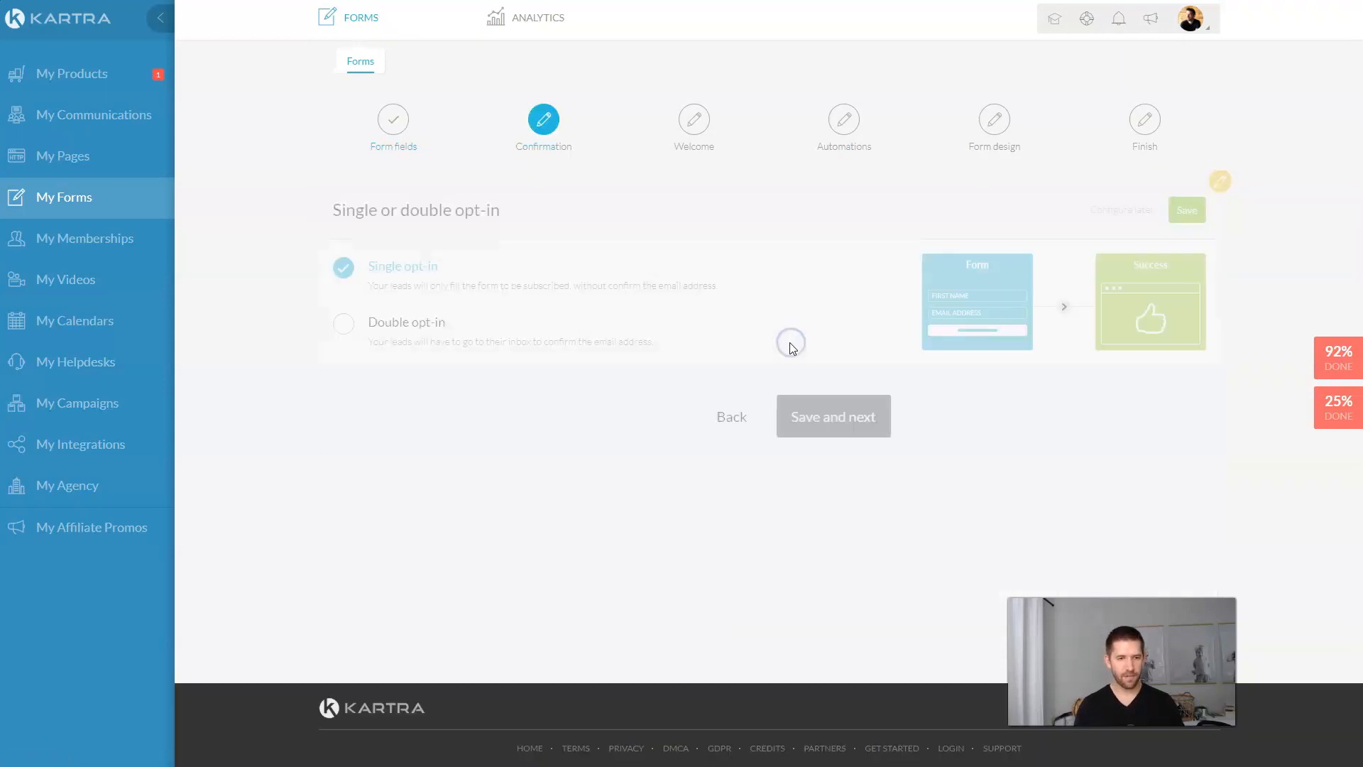
left_click(1181, 210)
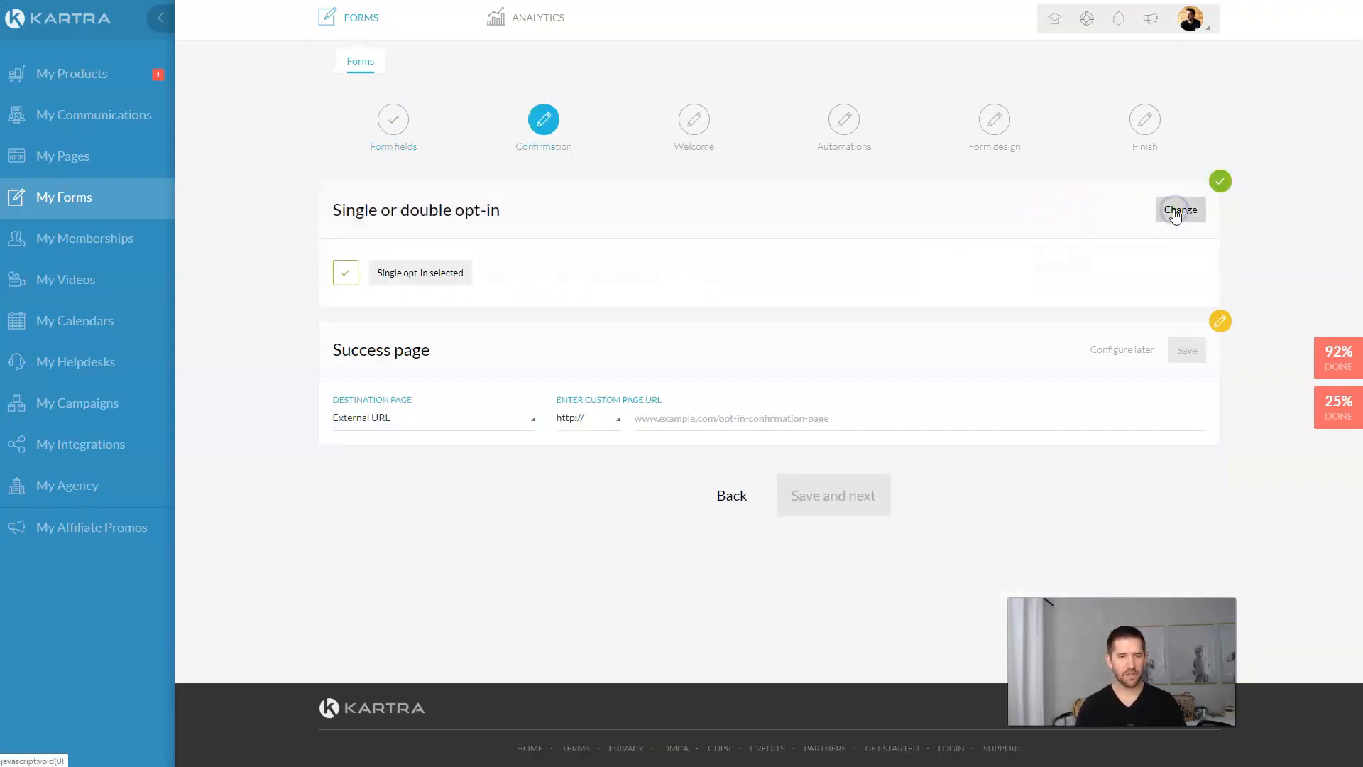
Step: Redirect sign-ups to the High Ticket Coaching site's Assessment Page and skip the welcome message
left_click(465, 420)
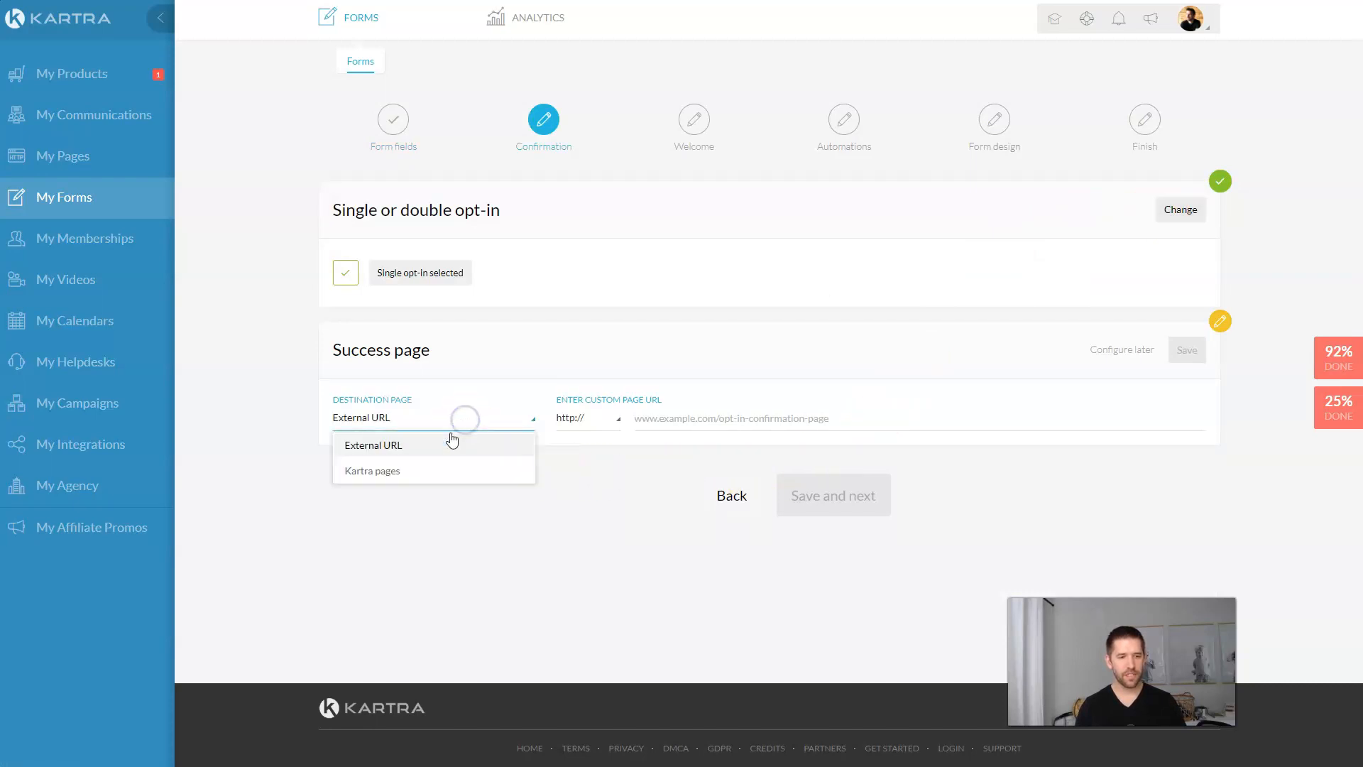
left_click(396, 472)
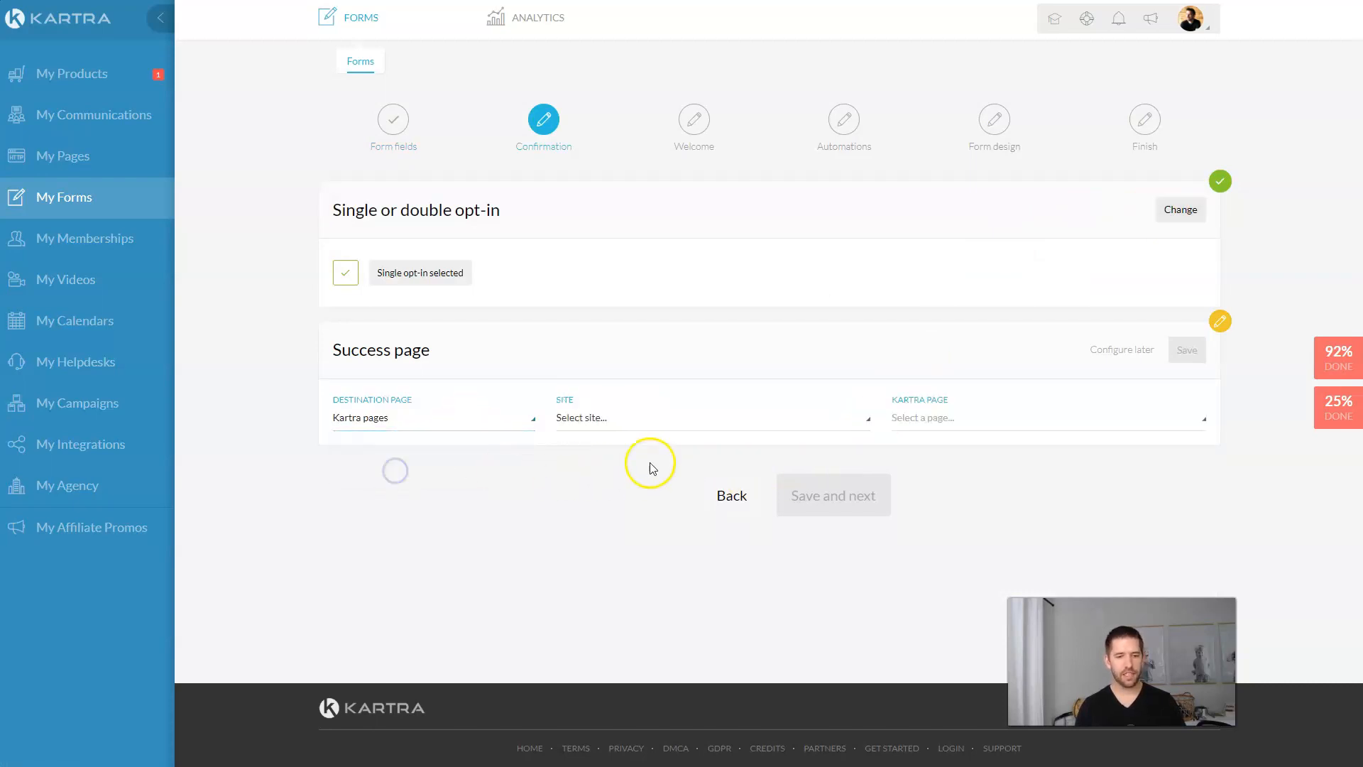
left_click(638, 419)
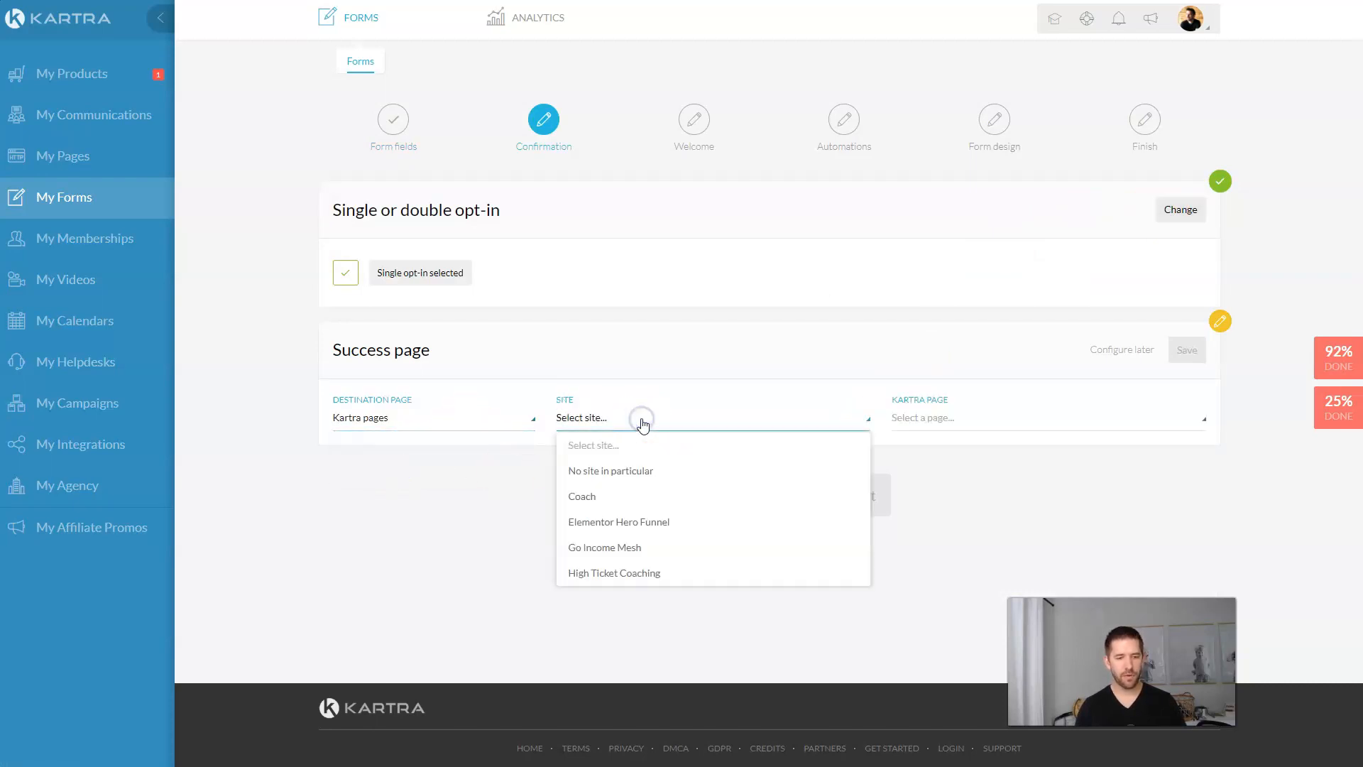
left_click(618, 572)
left_click(984, 419)
left_click(969, 472)
left_click(1186, 350)
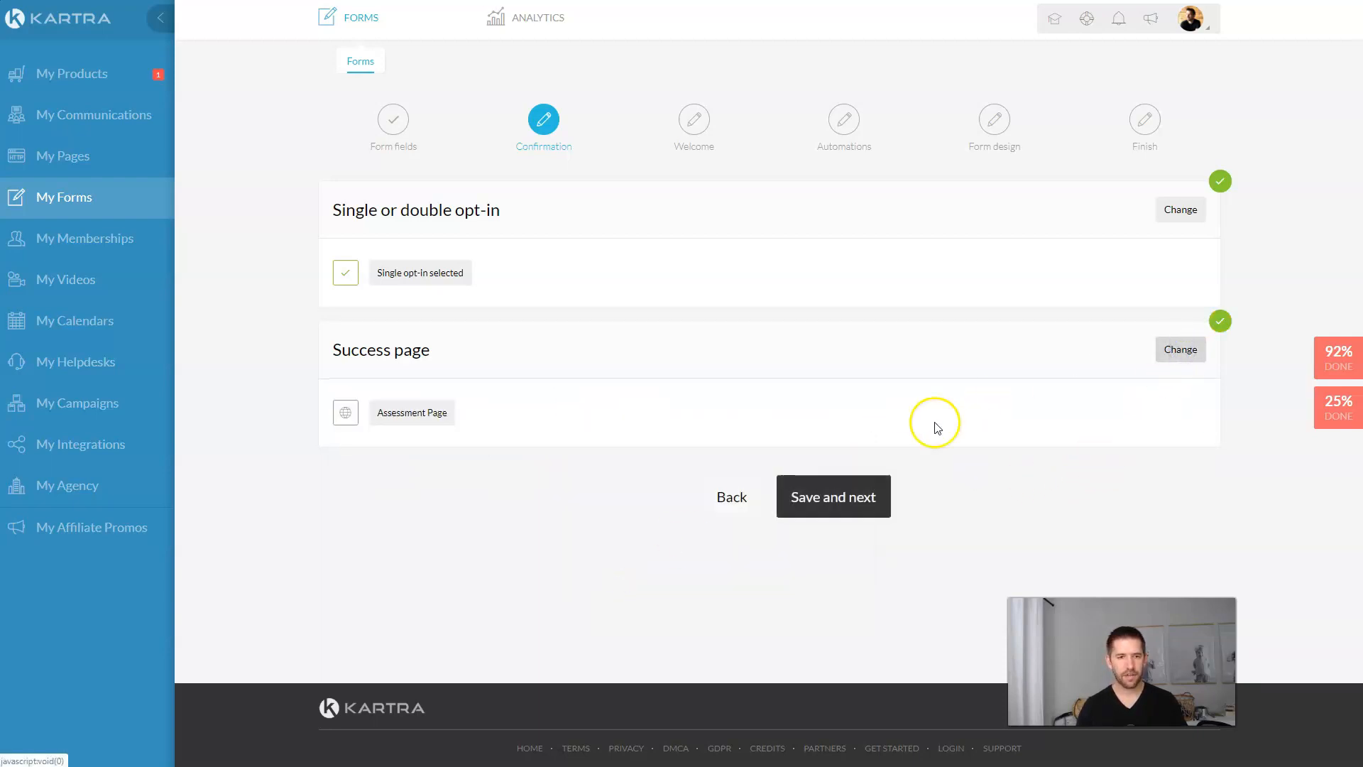
left_click(834, 501)
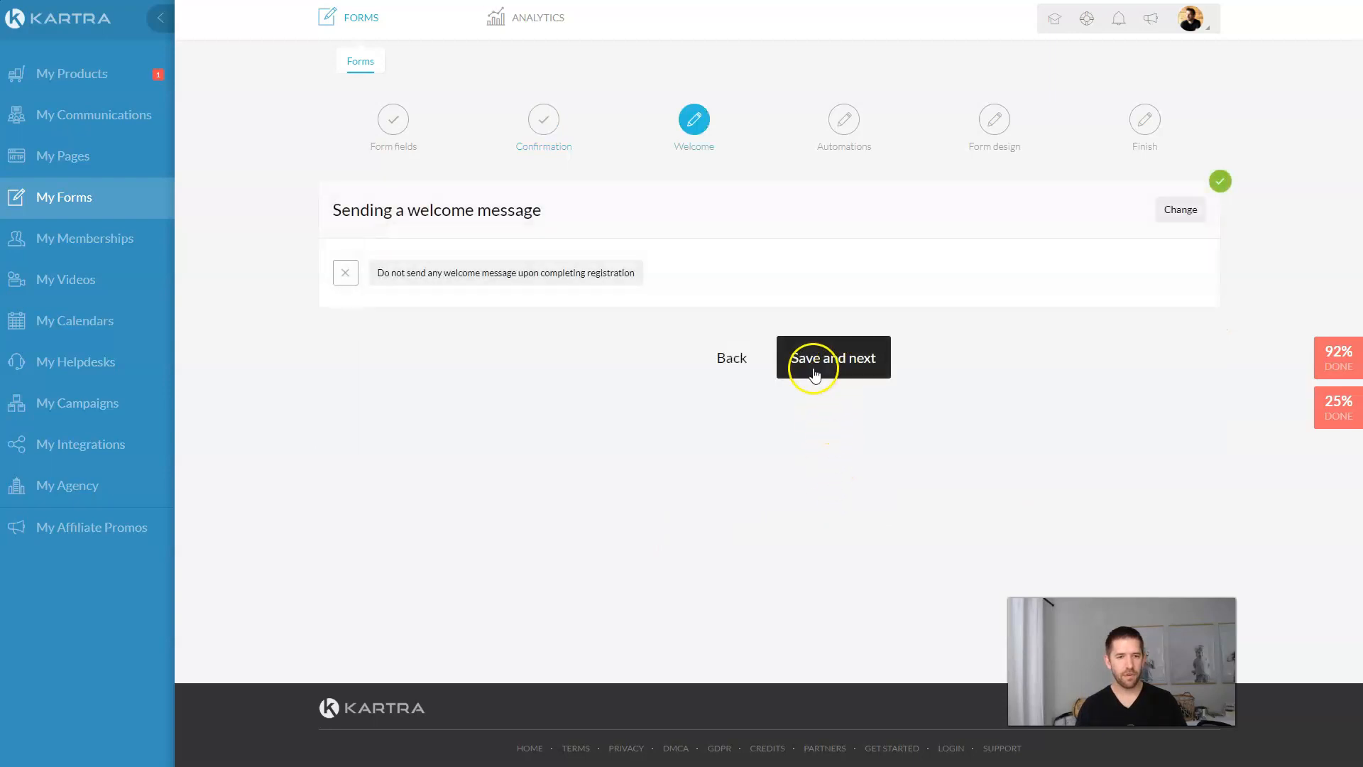
left_click(832, 362)
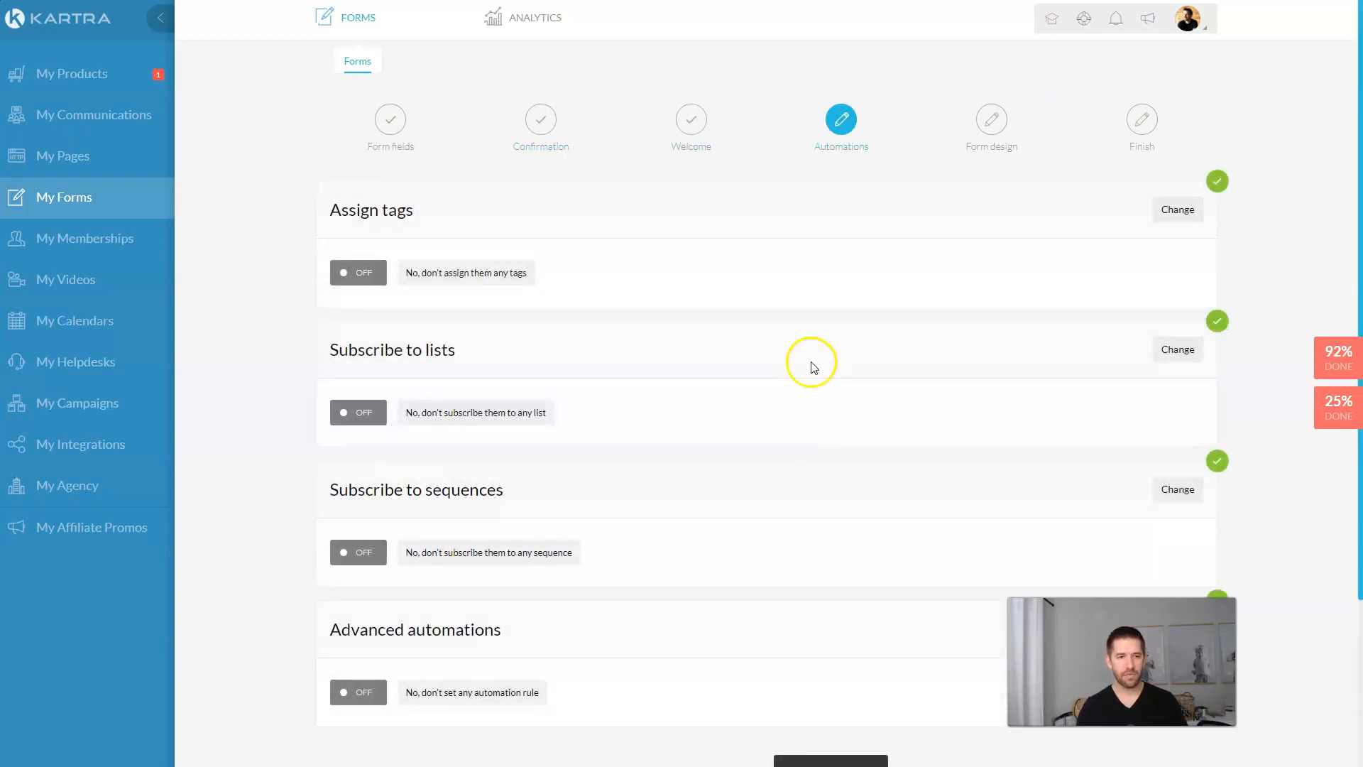
Step: Create a Case Study Download tag under High Ticket Application Funnel and assign it to all submitters
left_click(1180, 209)
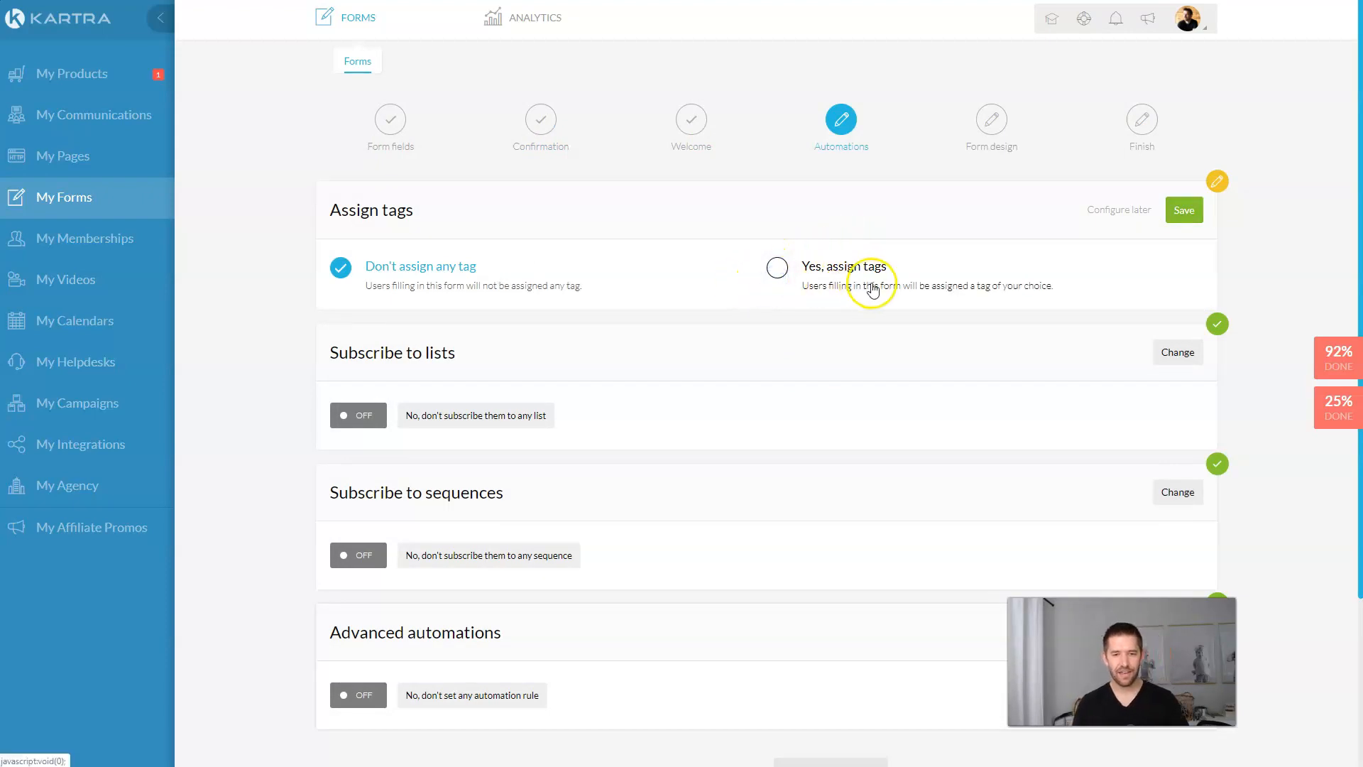
left_click(778, 268)
left_click(1127, 357)
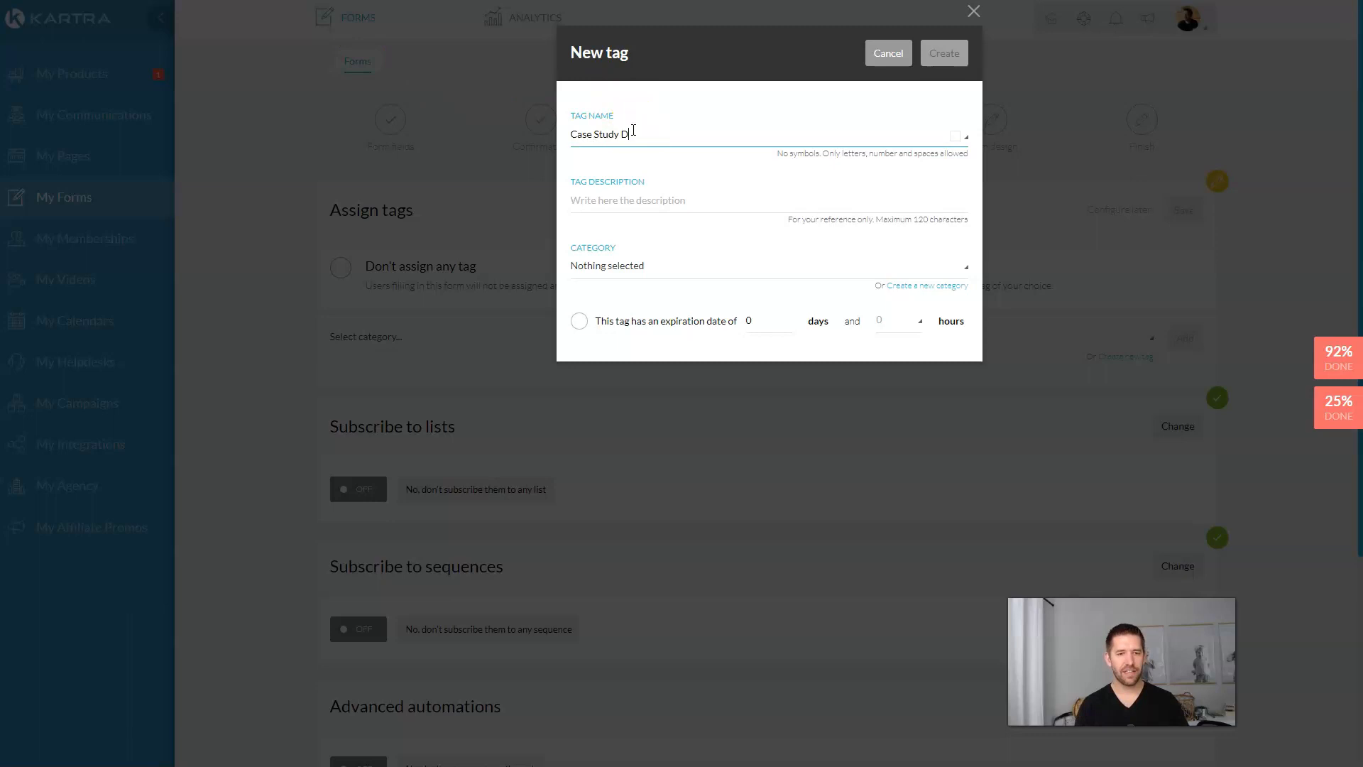
left_click(633, 206)
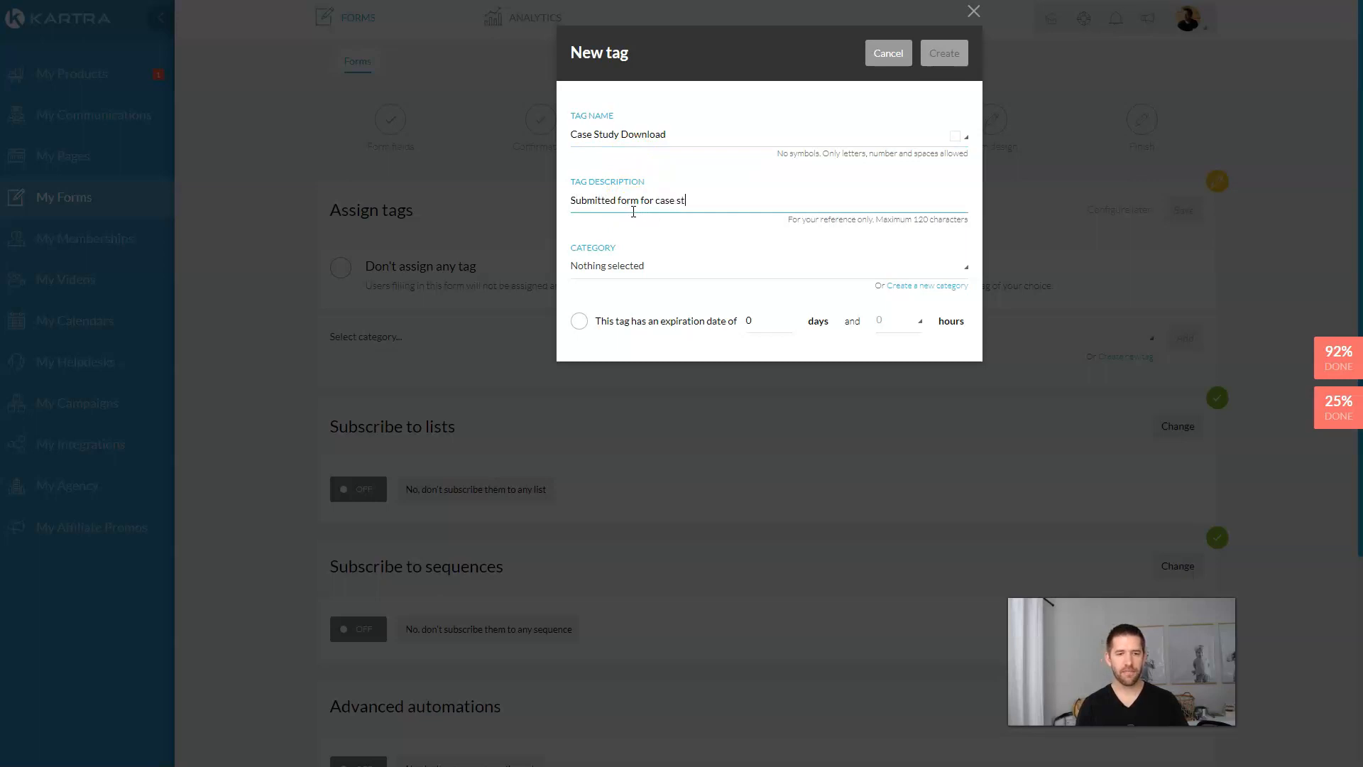
left_click(653, 265)
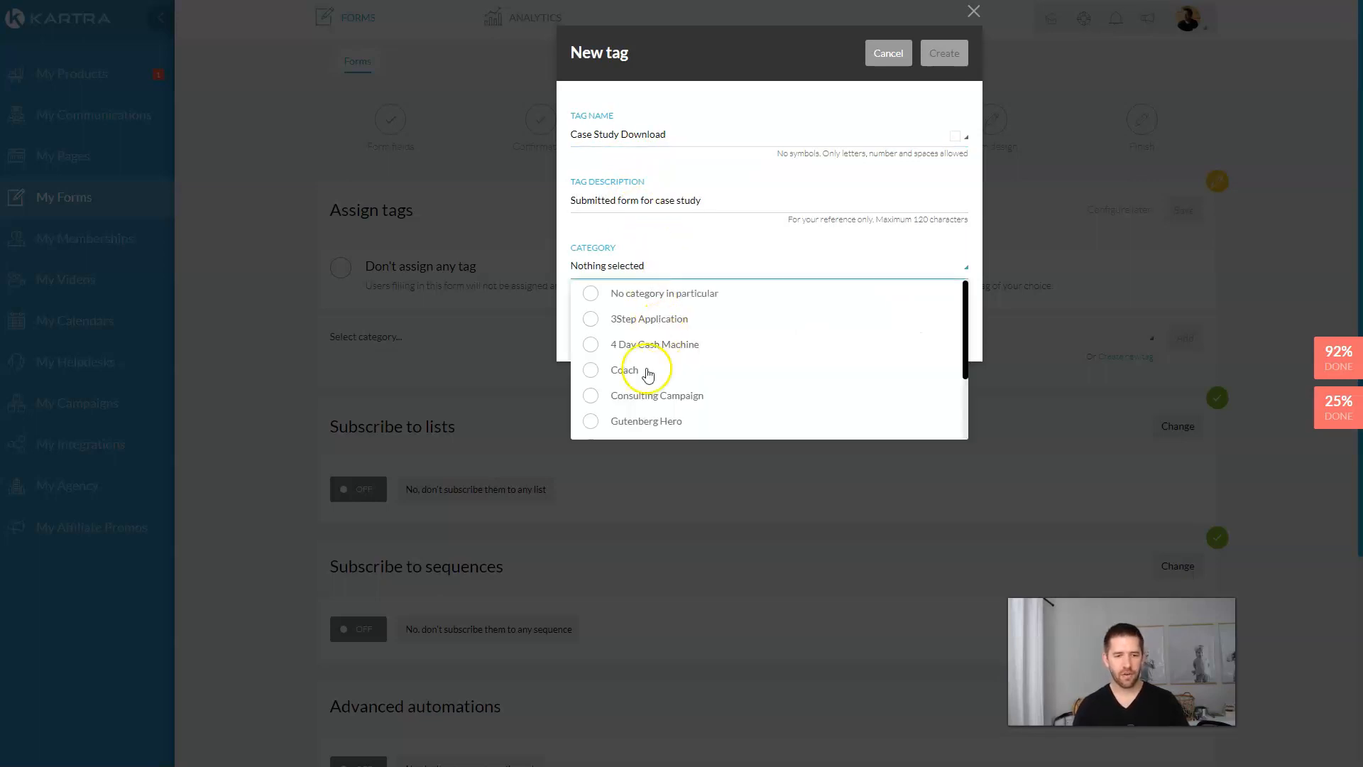
scroll(627, 368, "down", 1)
left_click(592, 375)
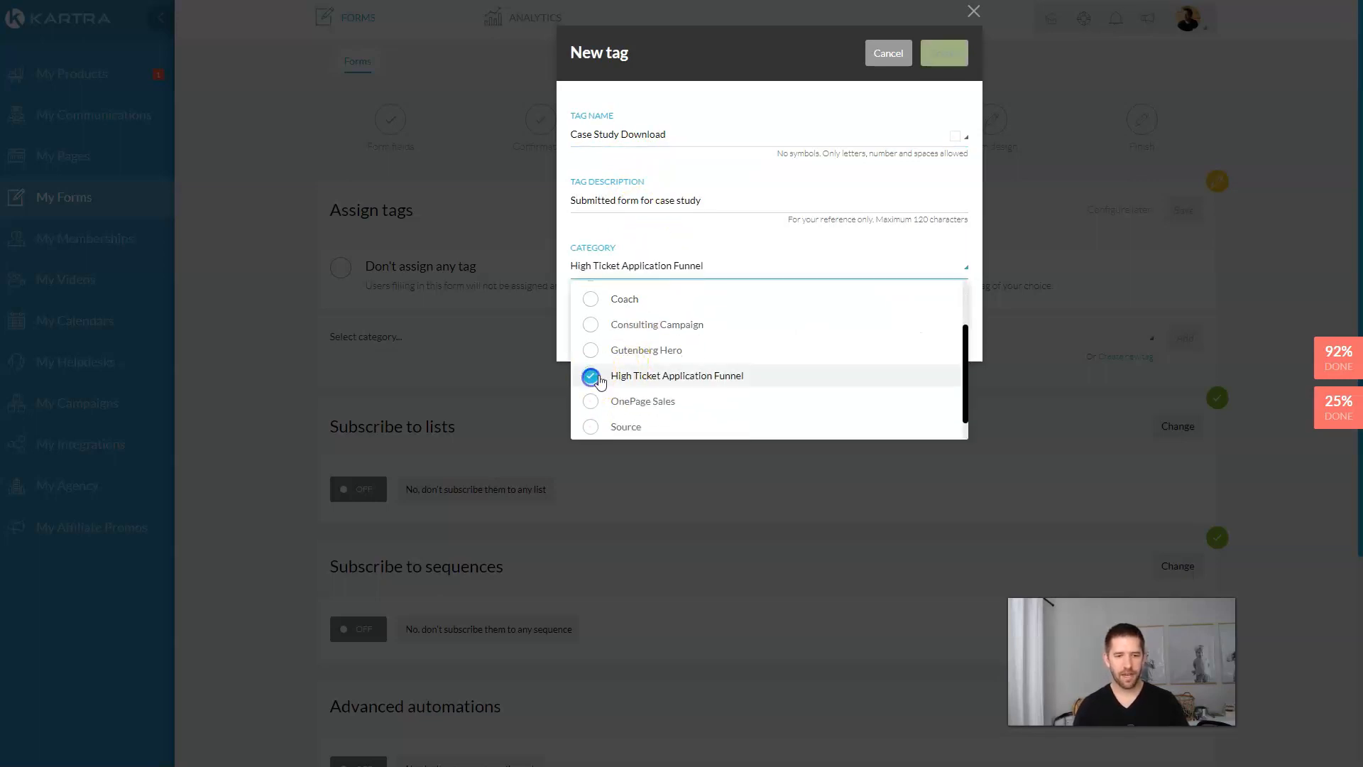
left_click(762, 235)
left_click(945, 56)
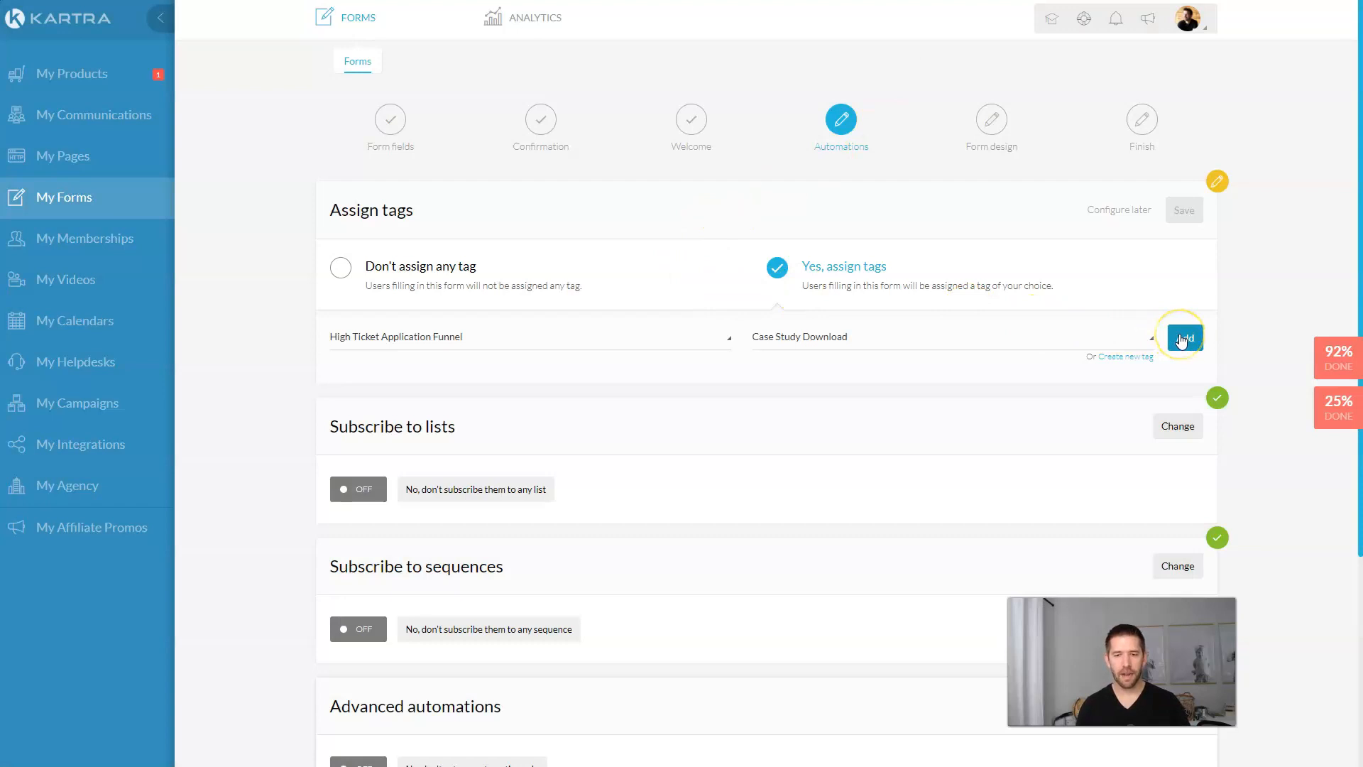
left_click(1187, 341)
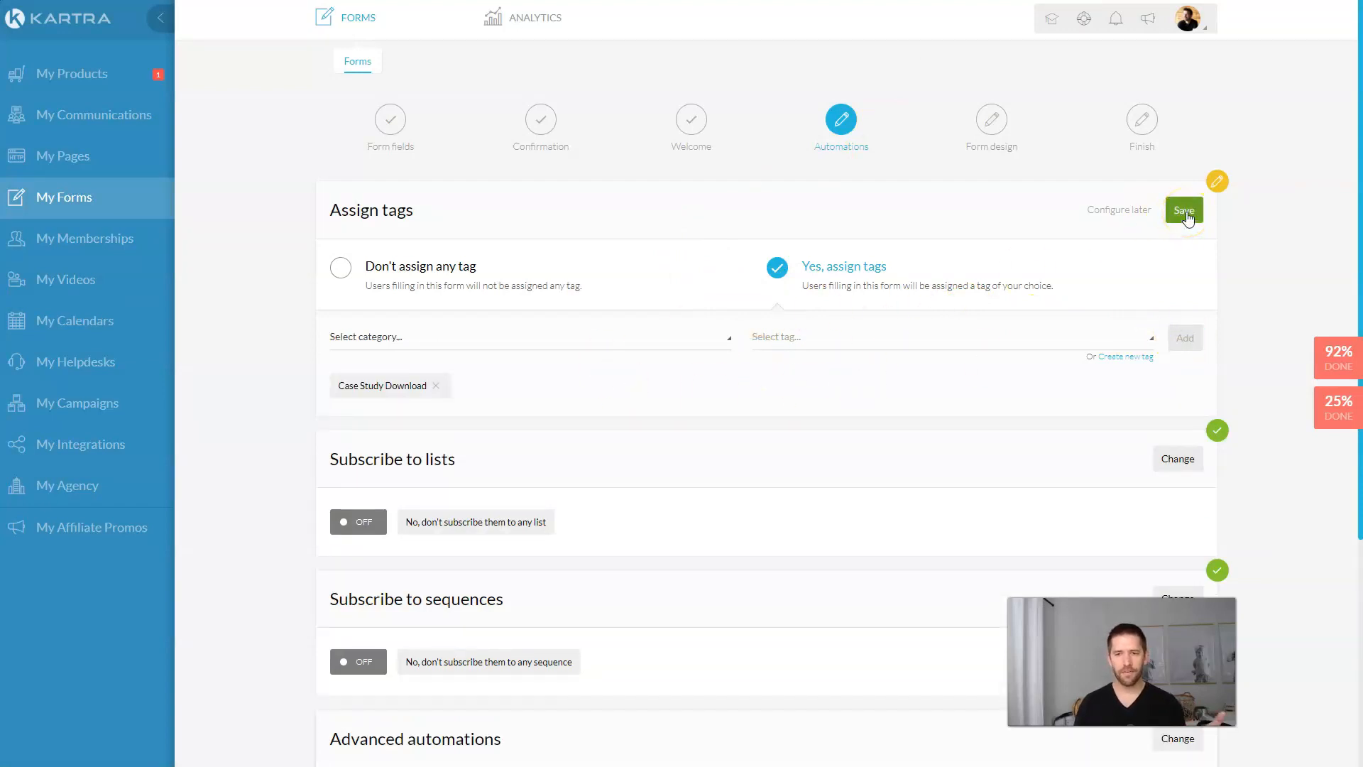
left_click(1184, 212)
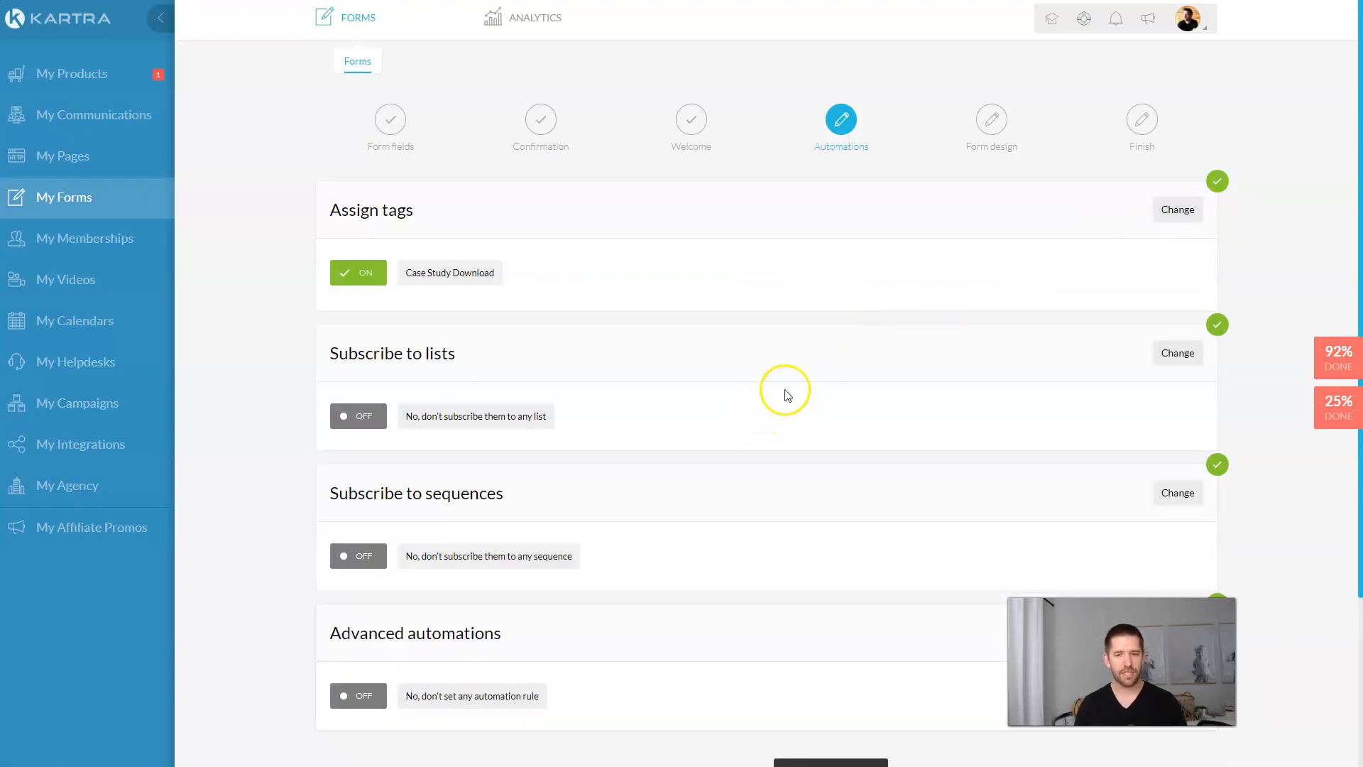
Step: Create a Prospects list with a description and subscribe every form submitter to it
left_click(1175, 353)
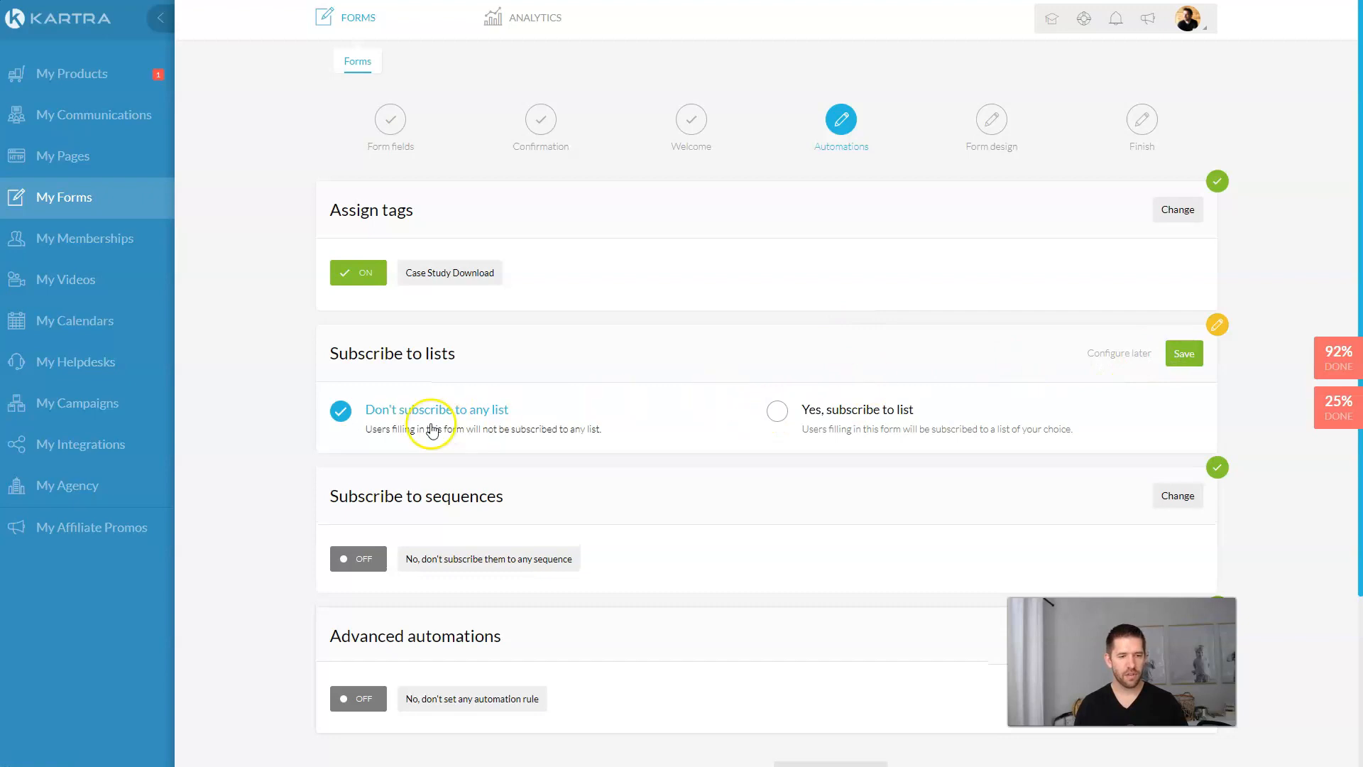
left_click(775, 408)
left_click(451, 499)
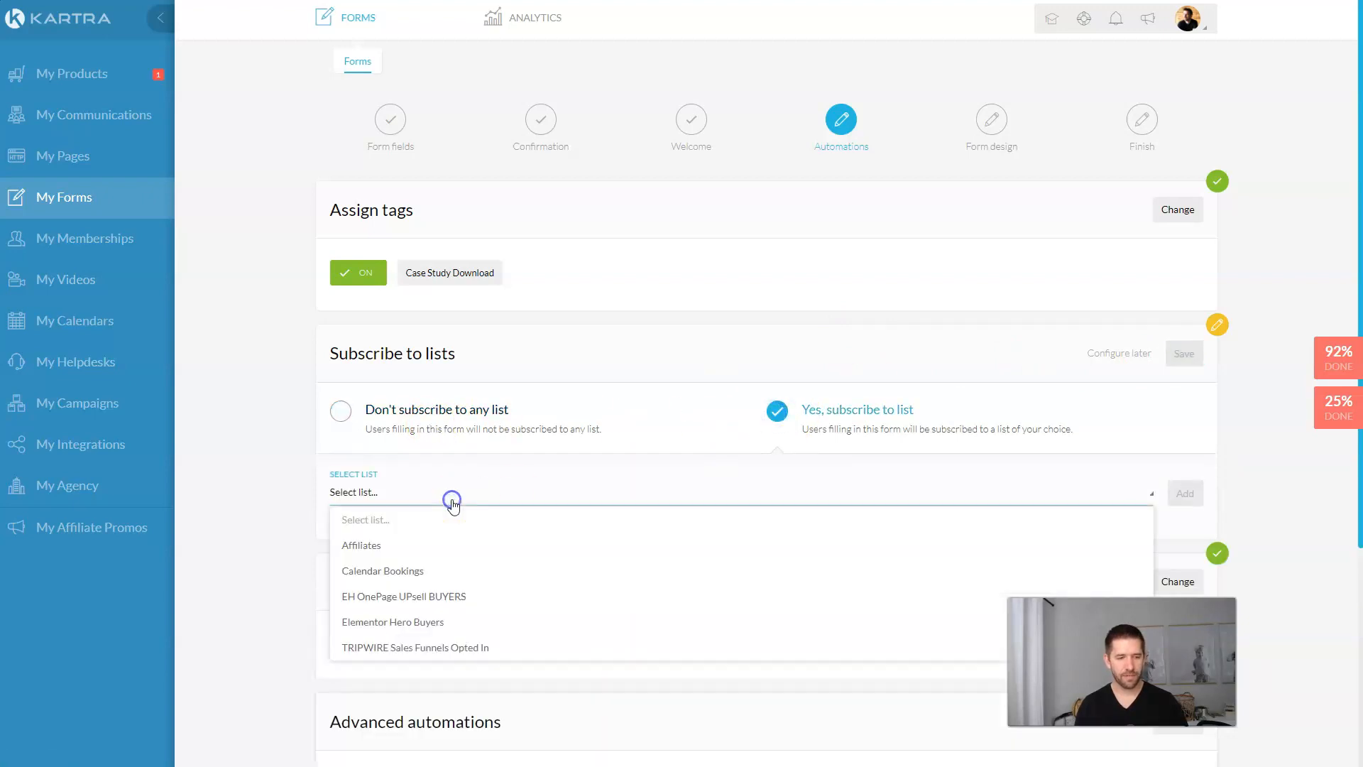
left_click(599, 465)
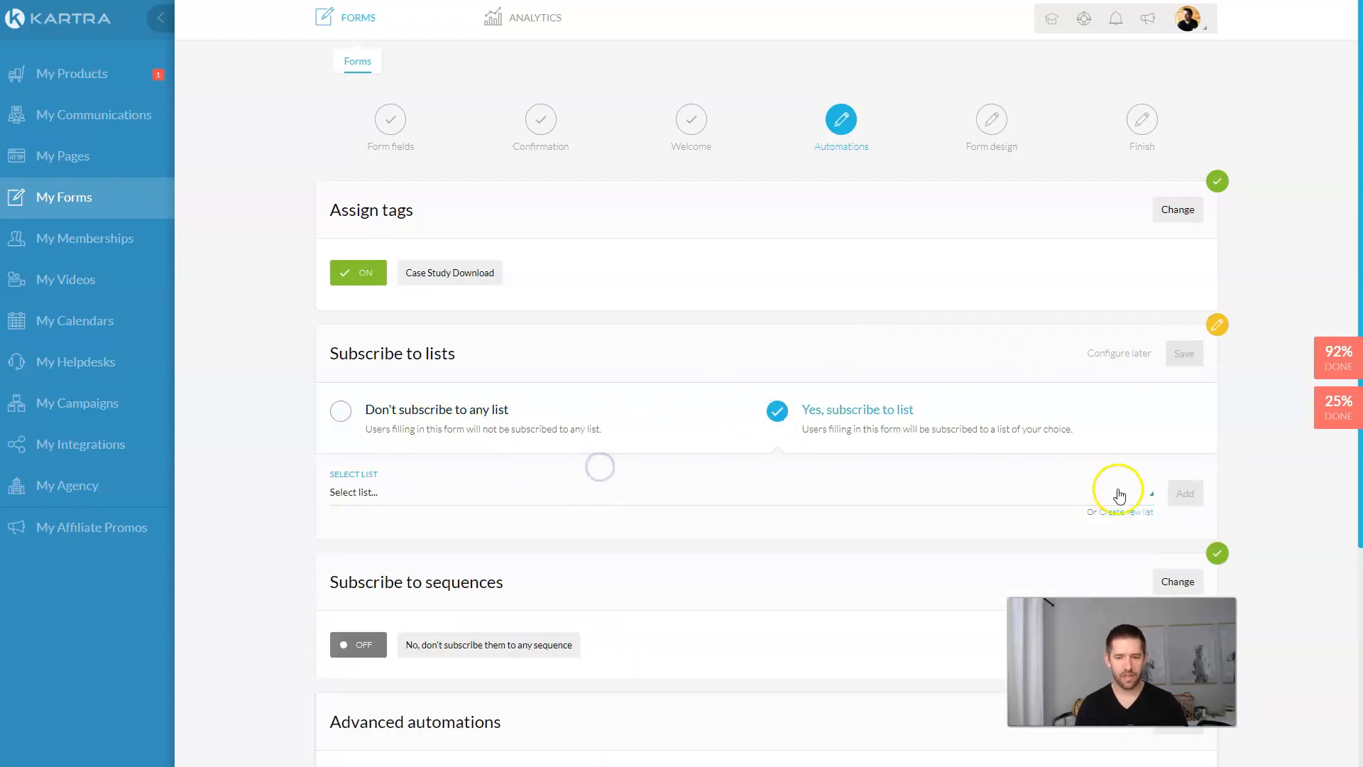
left_click(1126, 511)
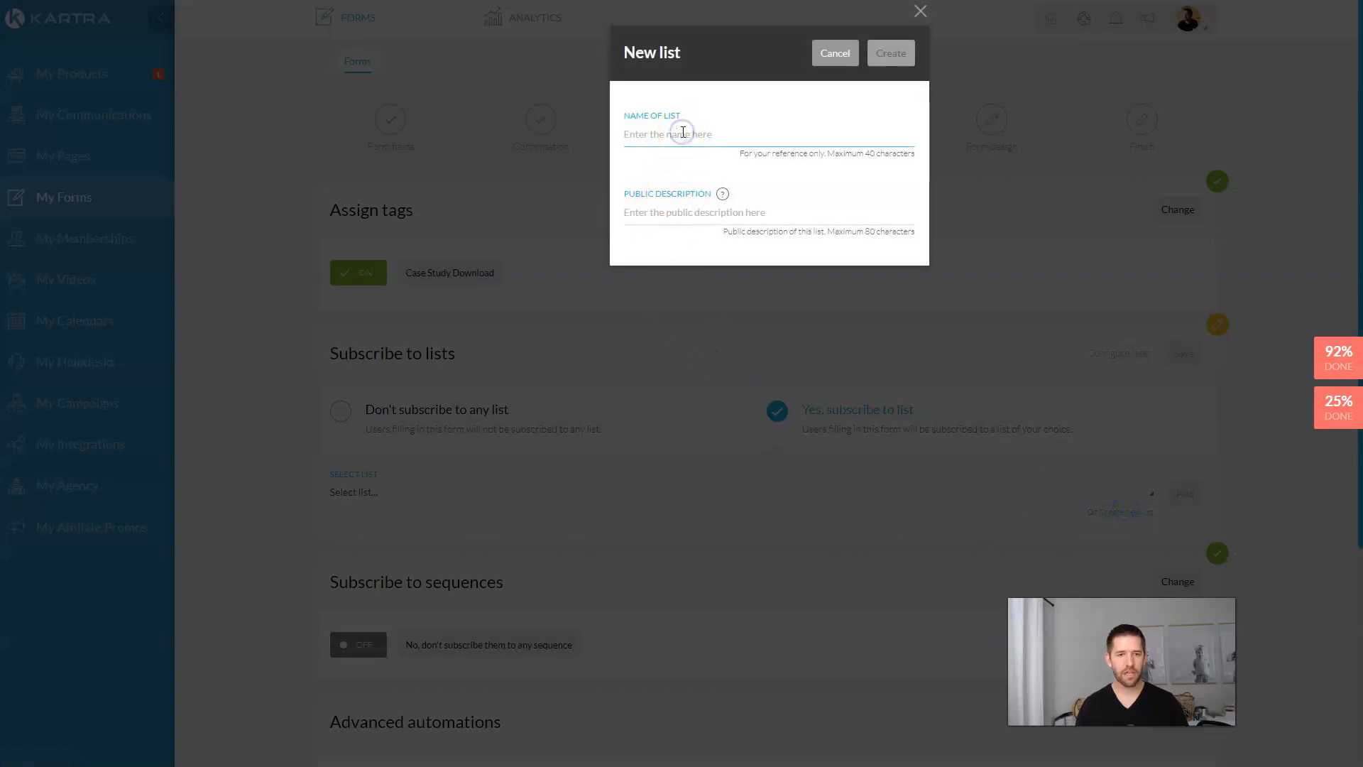
left_click(656, 210)
type("Downloaded freebie")
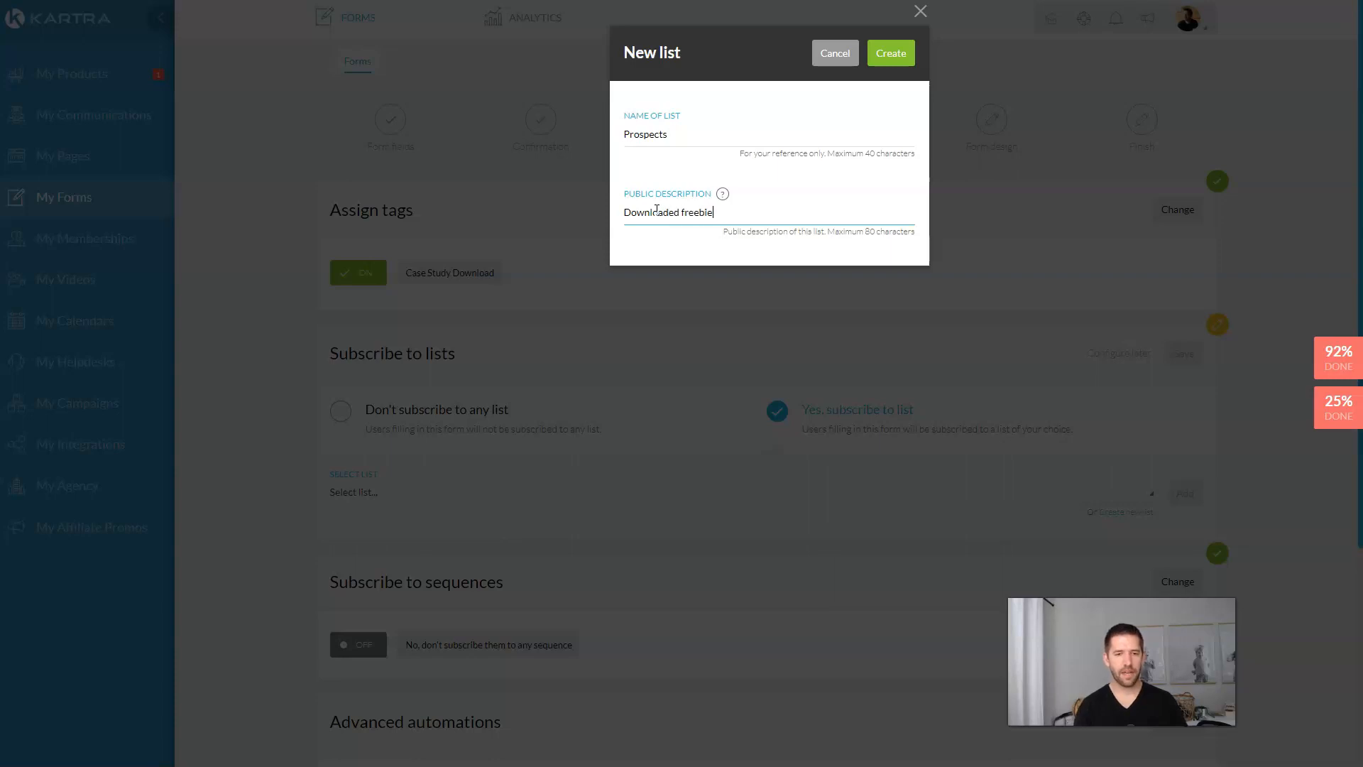
left_click(892, 54)
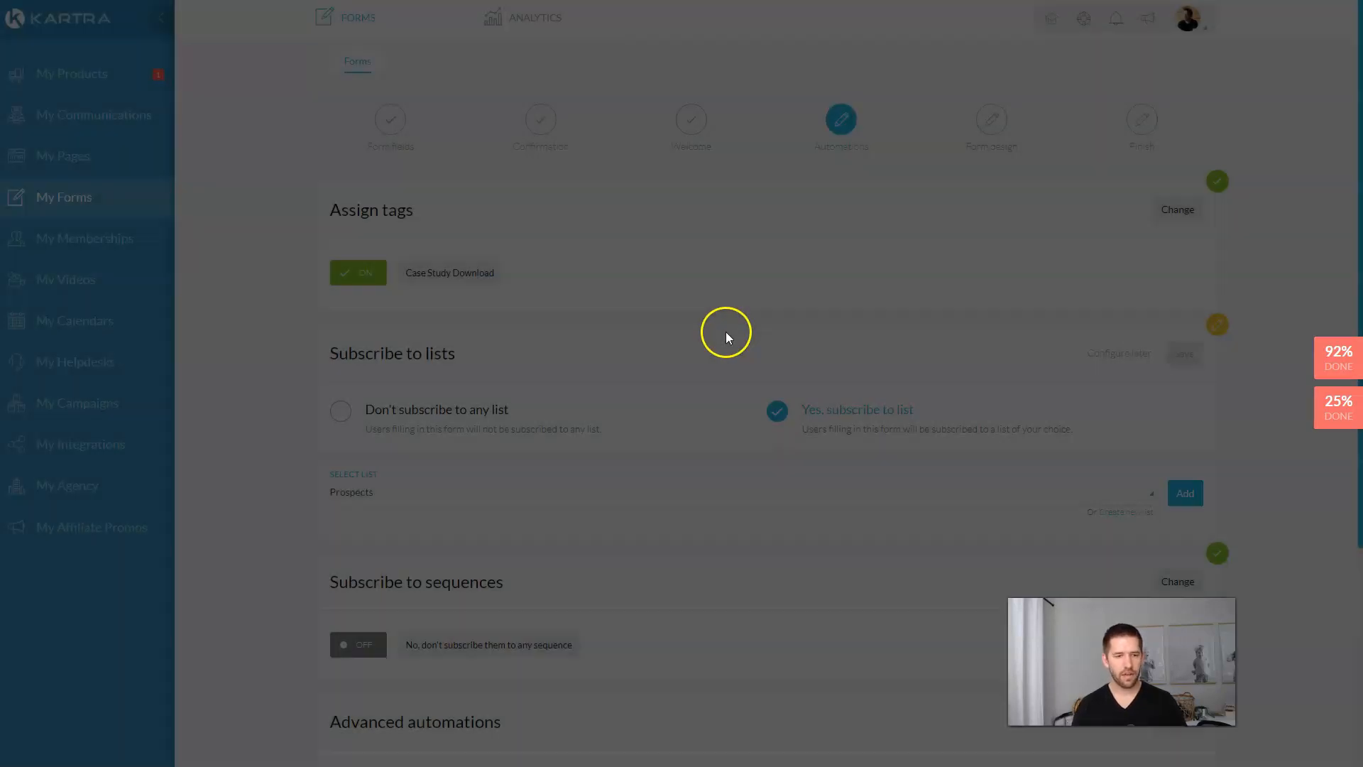
left_click(1186, 494)
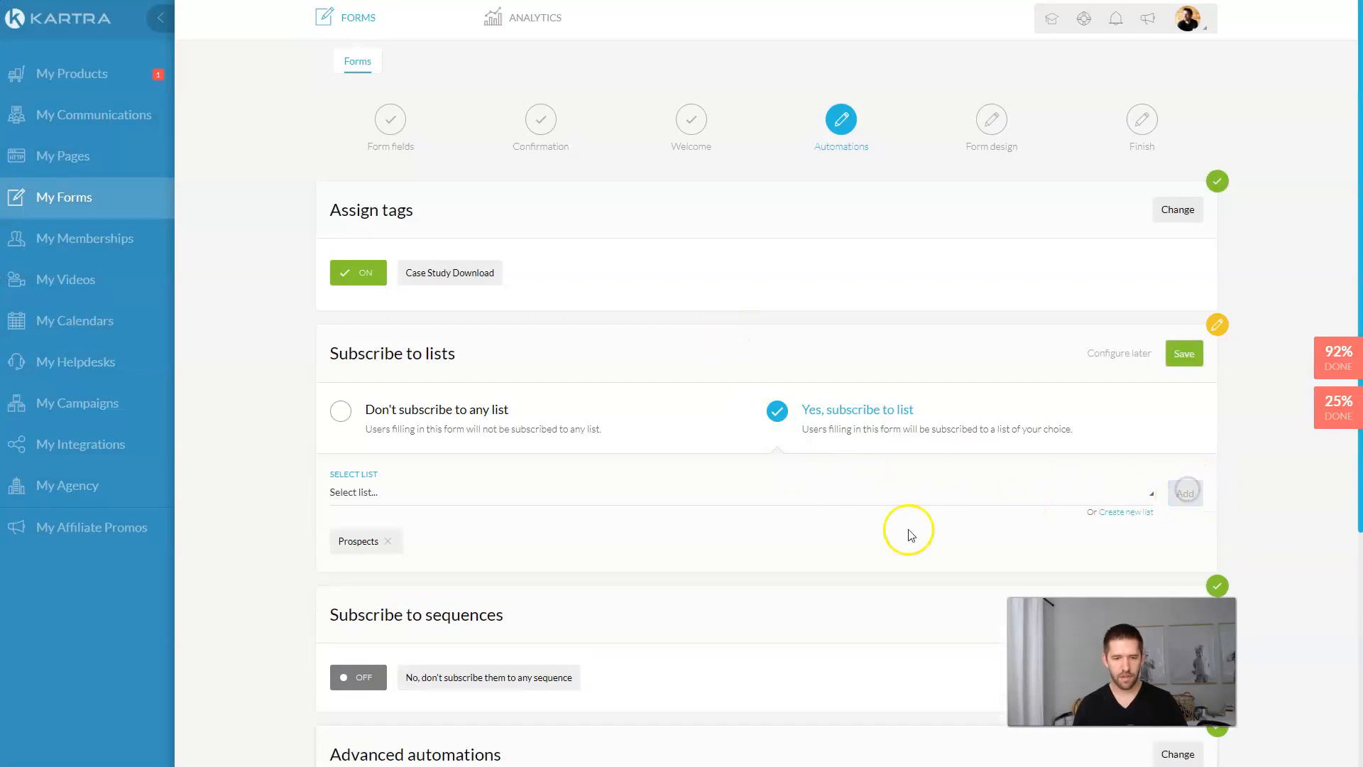
Step: Save the list subscription and continue to the Form design step
left_click(1183, 353)
scroll(1013, 380, "down", 3)
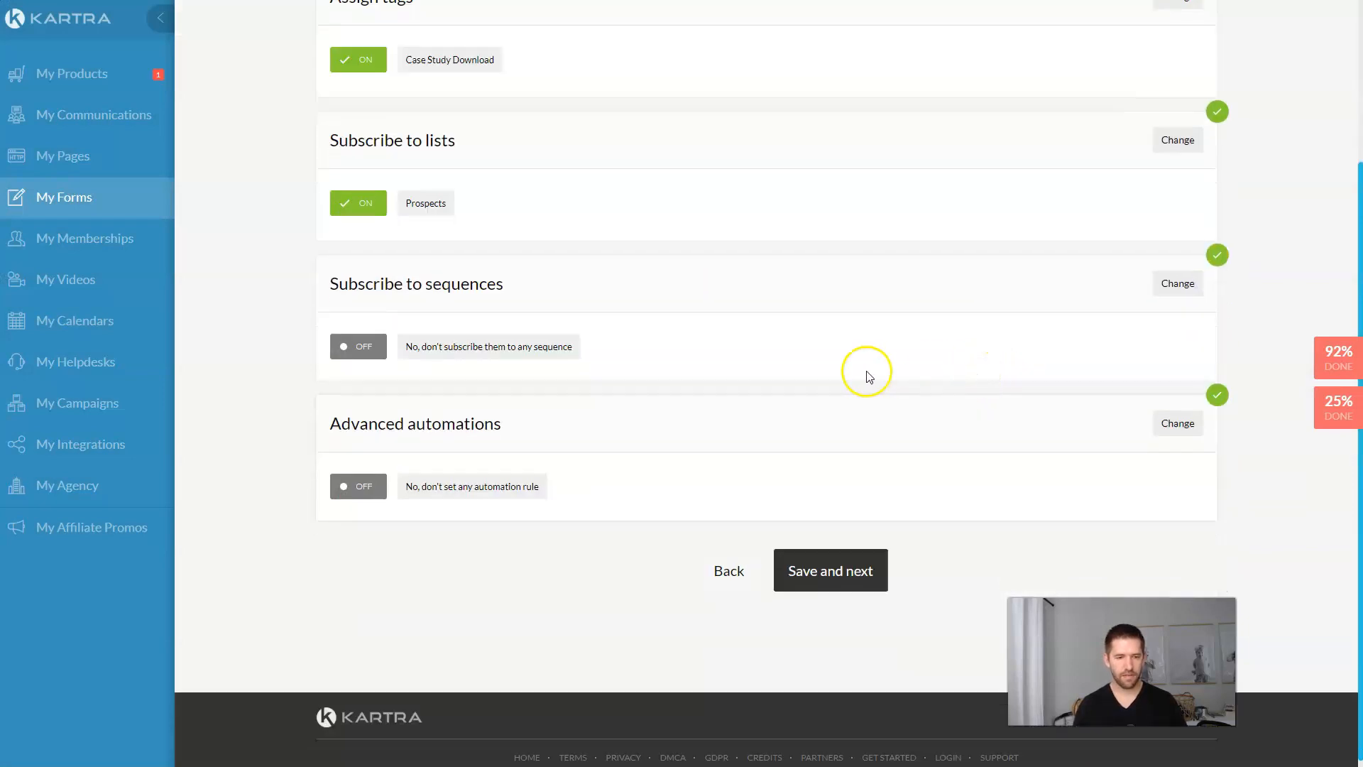
left_click(818, 568)
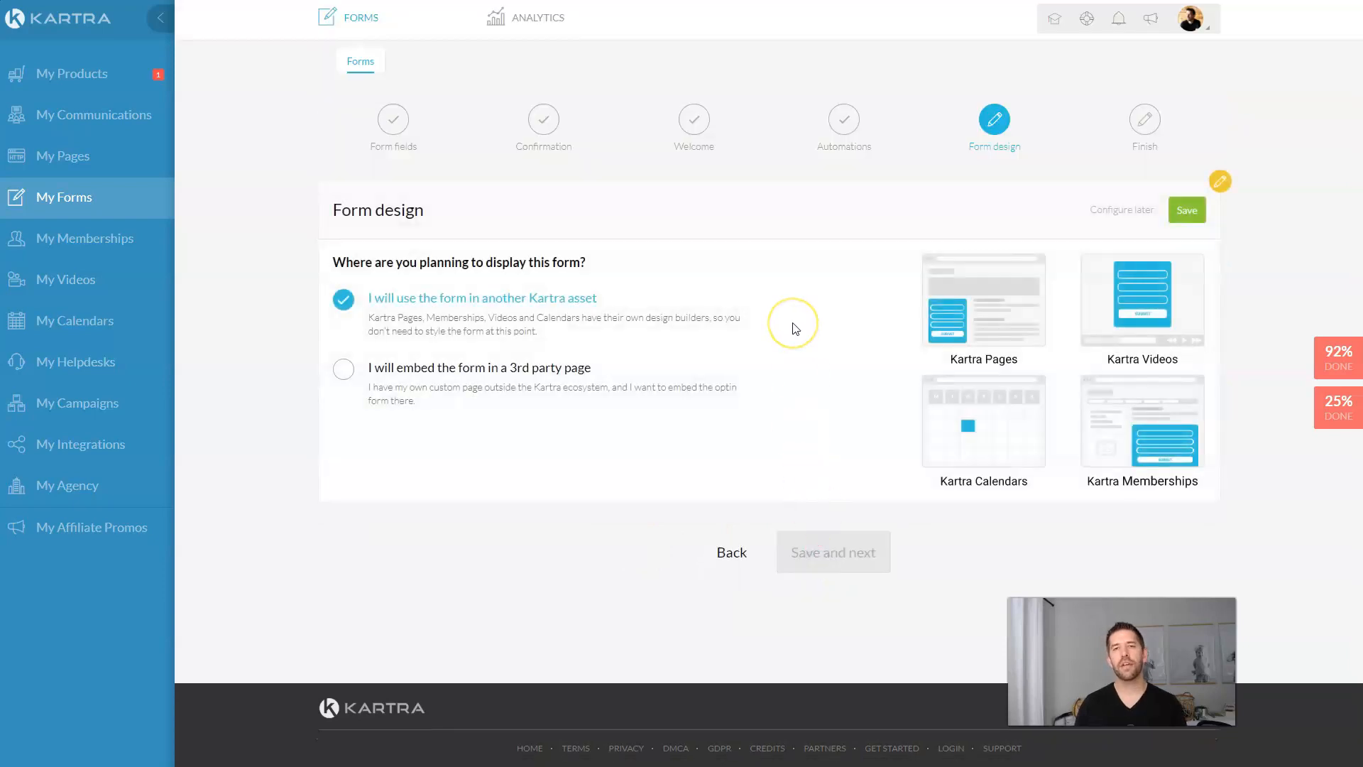
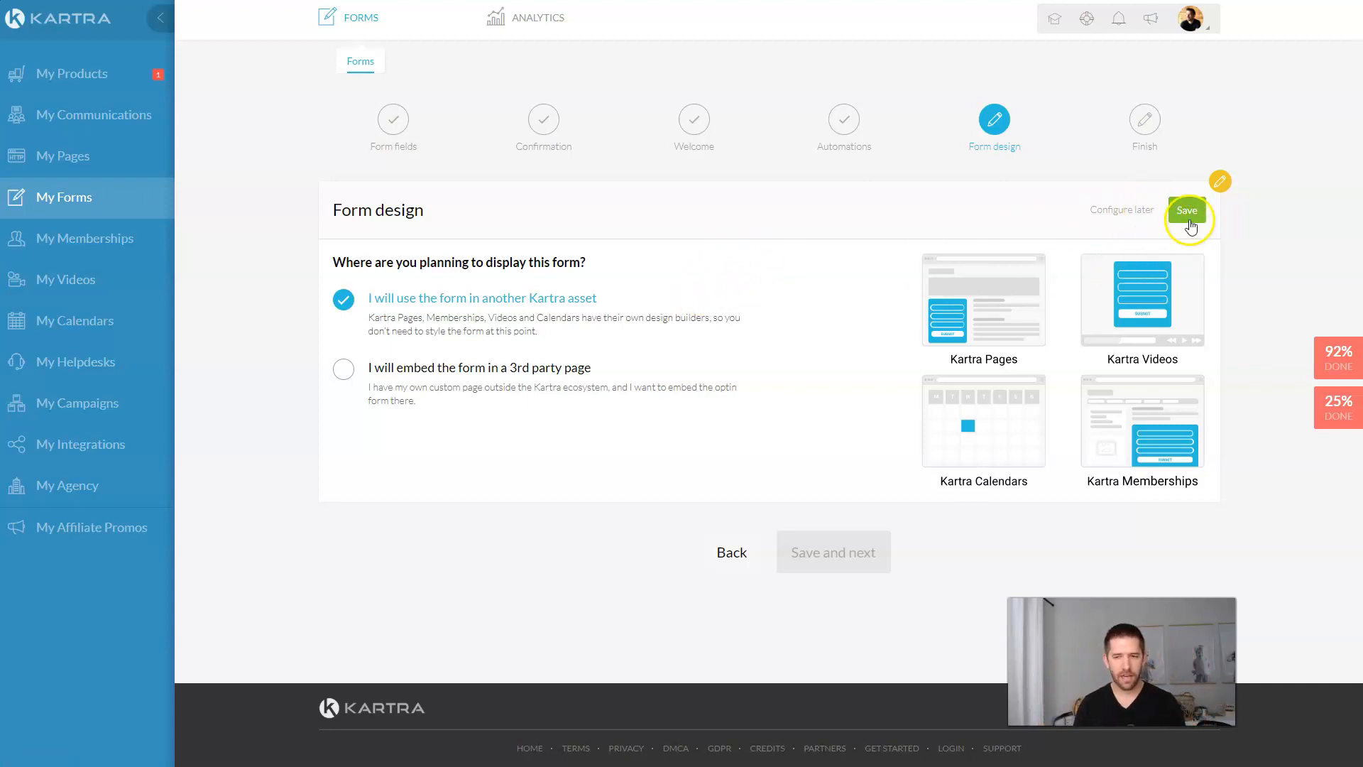
Step: Save the form design and advance the form wizard to its Finish step
left_click(1191, 212)
left_click(810, 363)
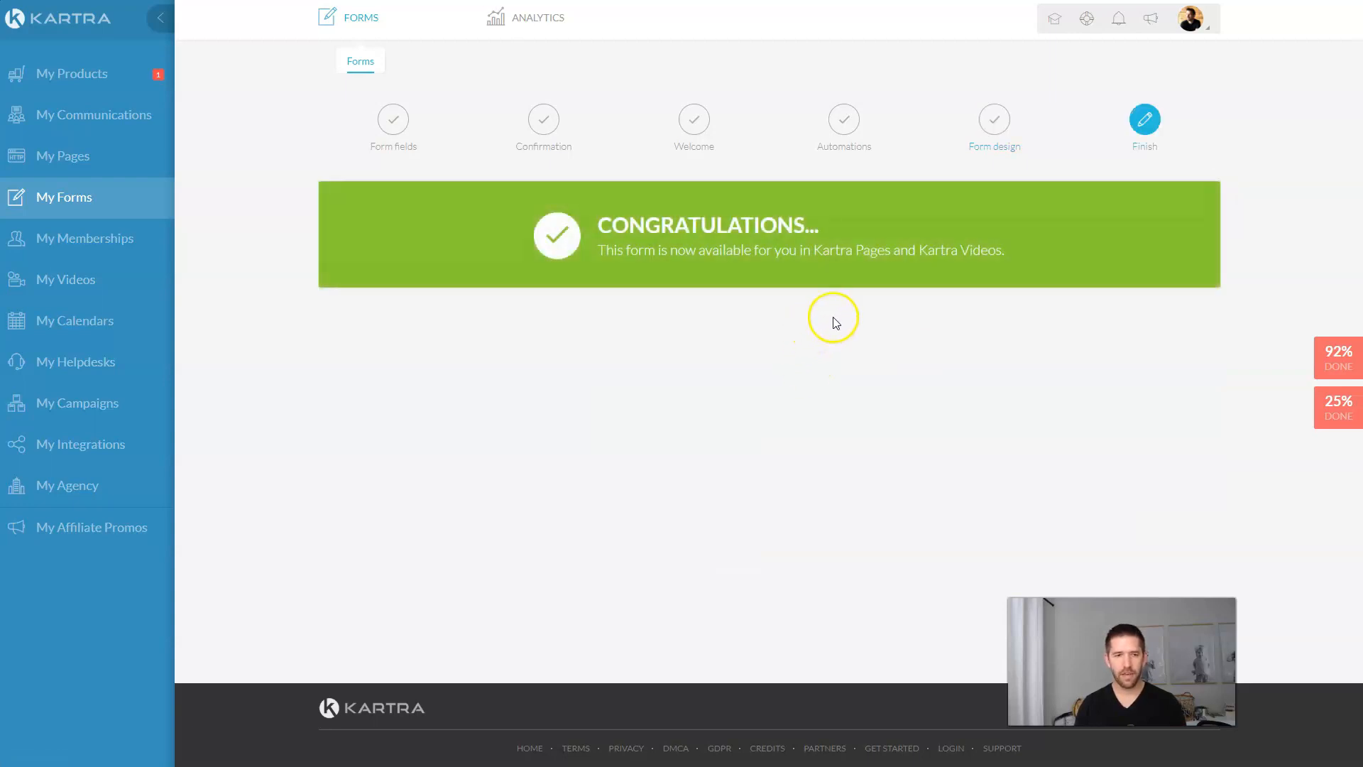
Step: Clone the Thank You and Training page as 'Case Study Opt In' and open it in the builder
left_click(104, 158)
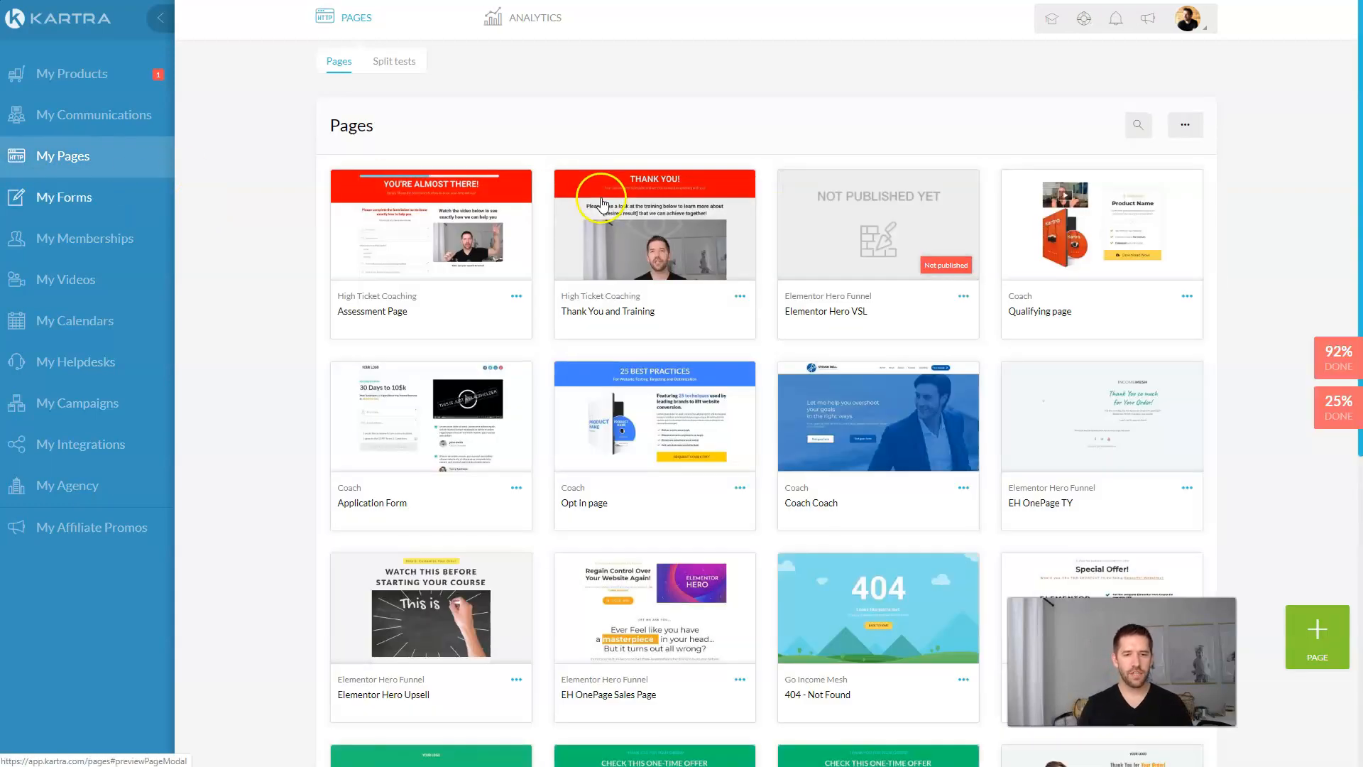
left_click(740, 296)
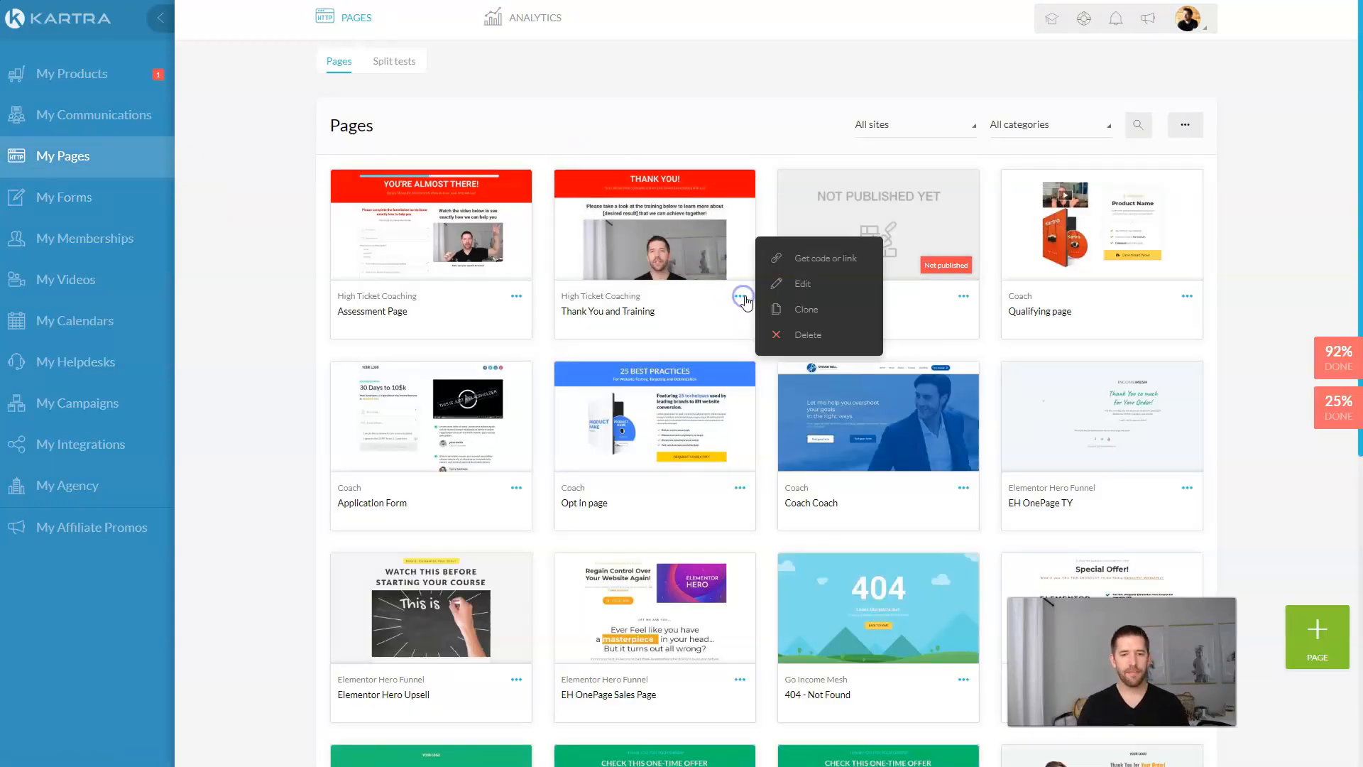
left_click(801, 312)
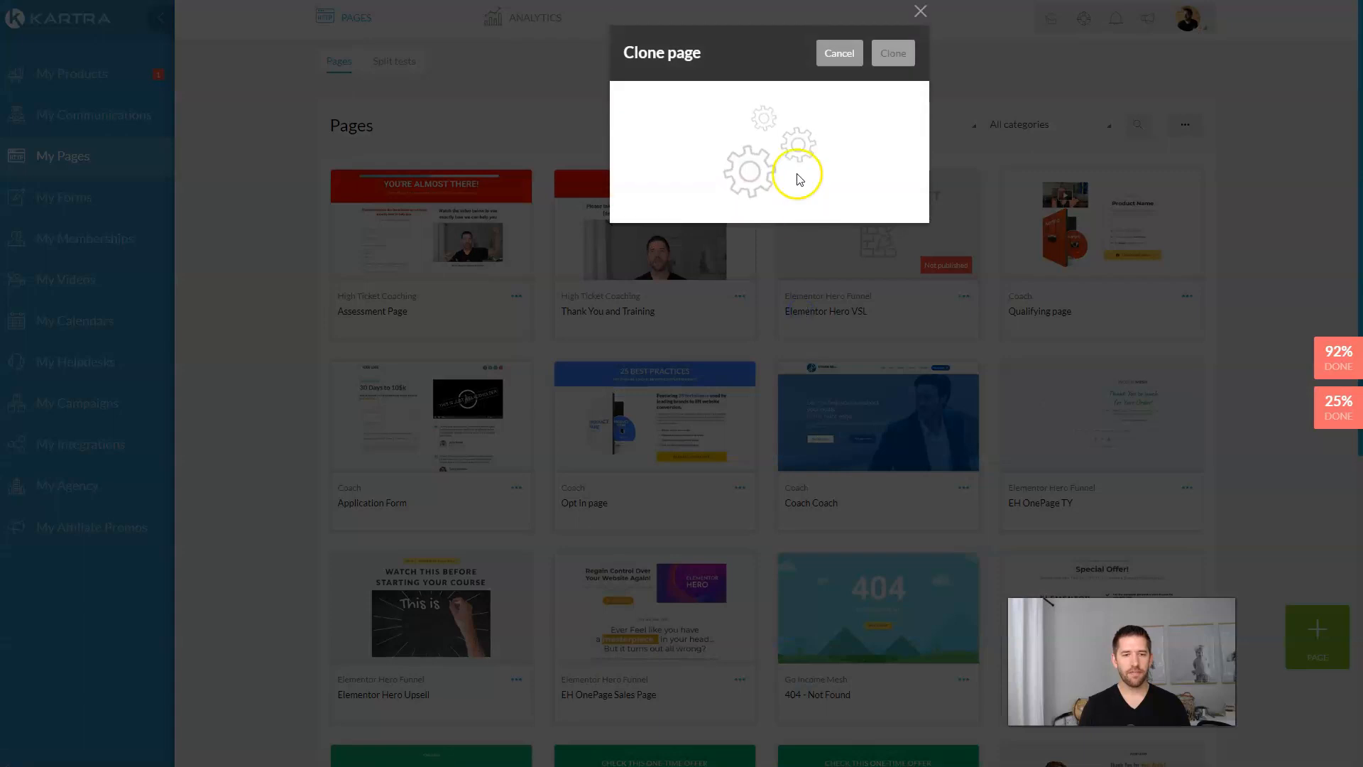
triple_click(716, 134)
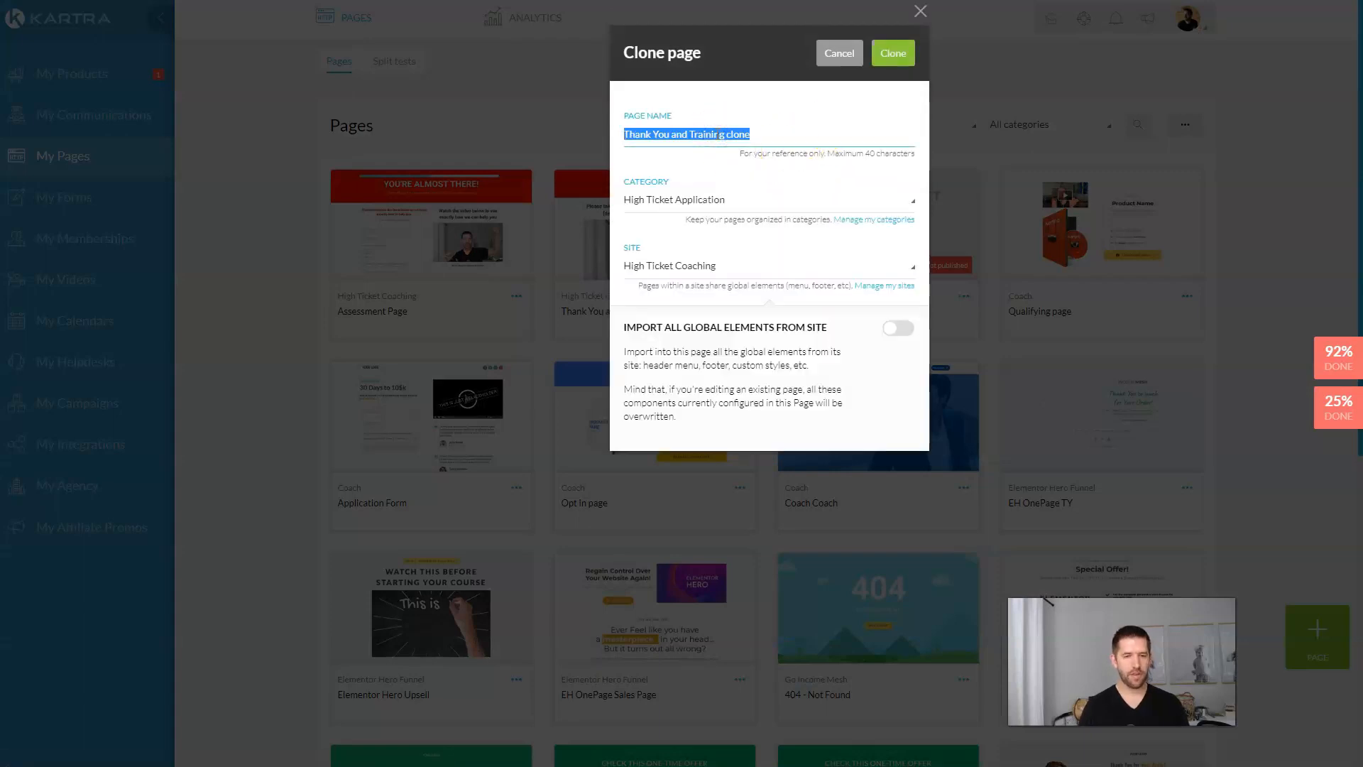
type("Case Study Opt In")
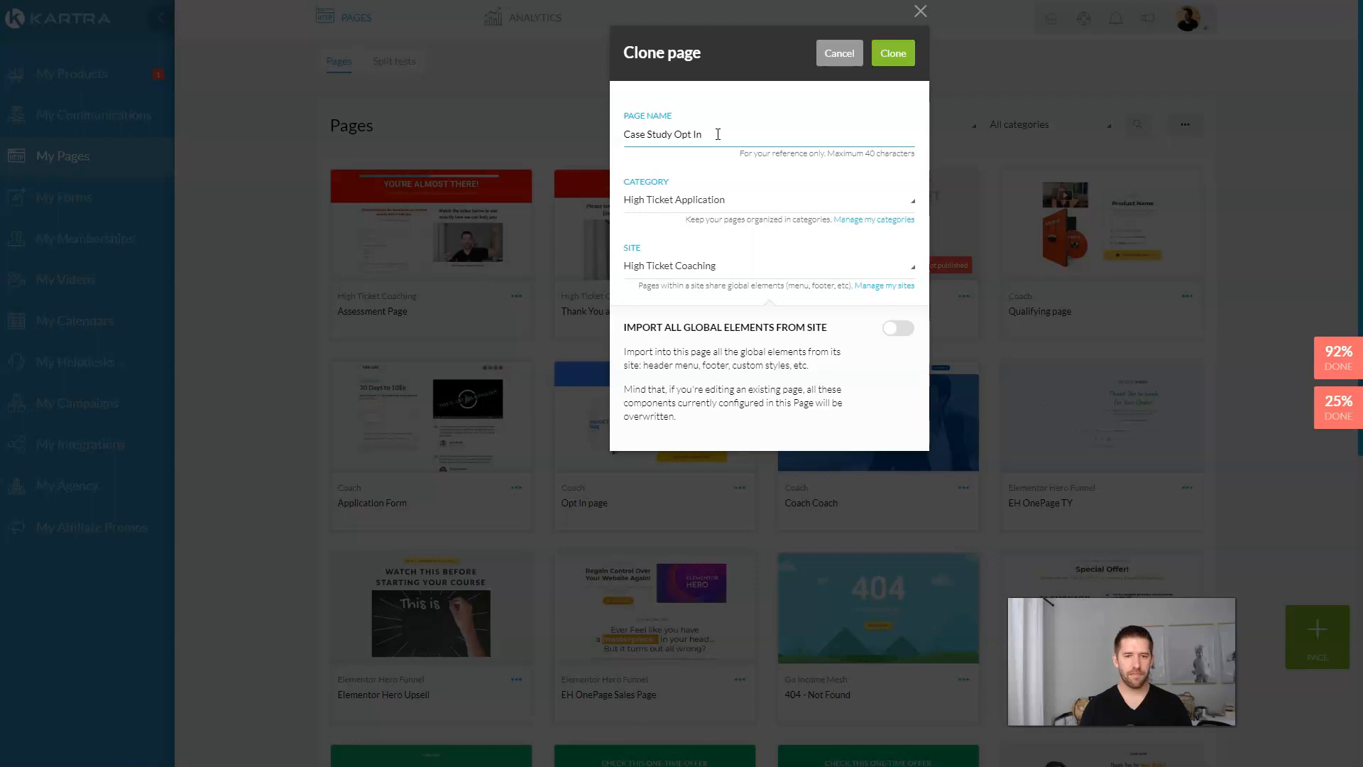
left_click(880, 57)
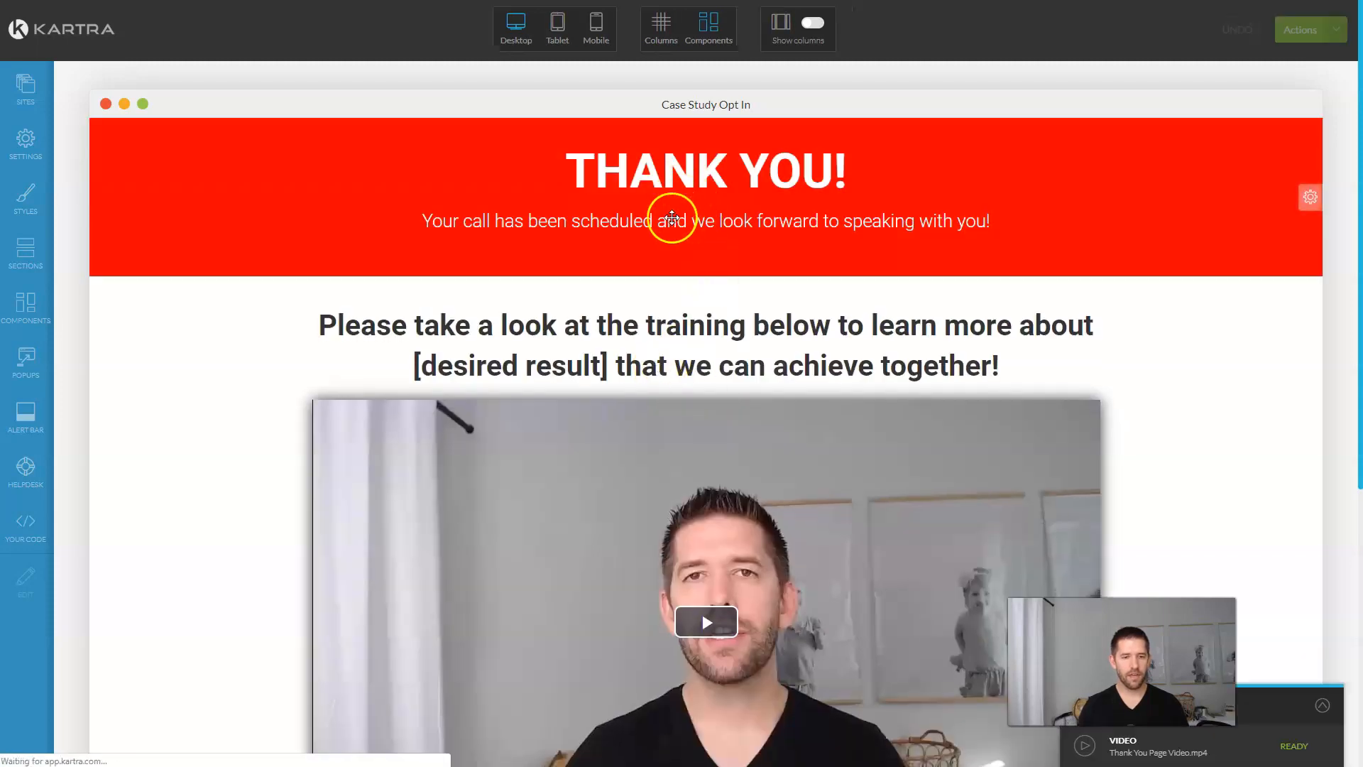
scroll(731, 365, "down", 5)
scroll(380, 170, "up", 6)
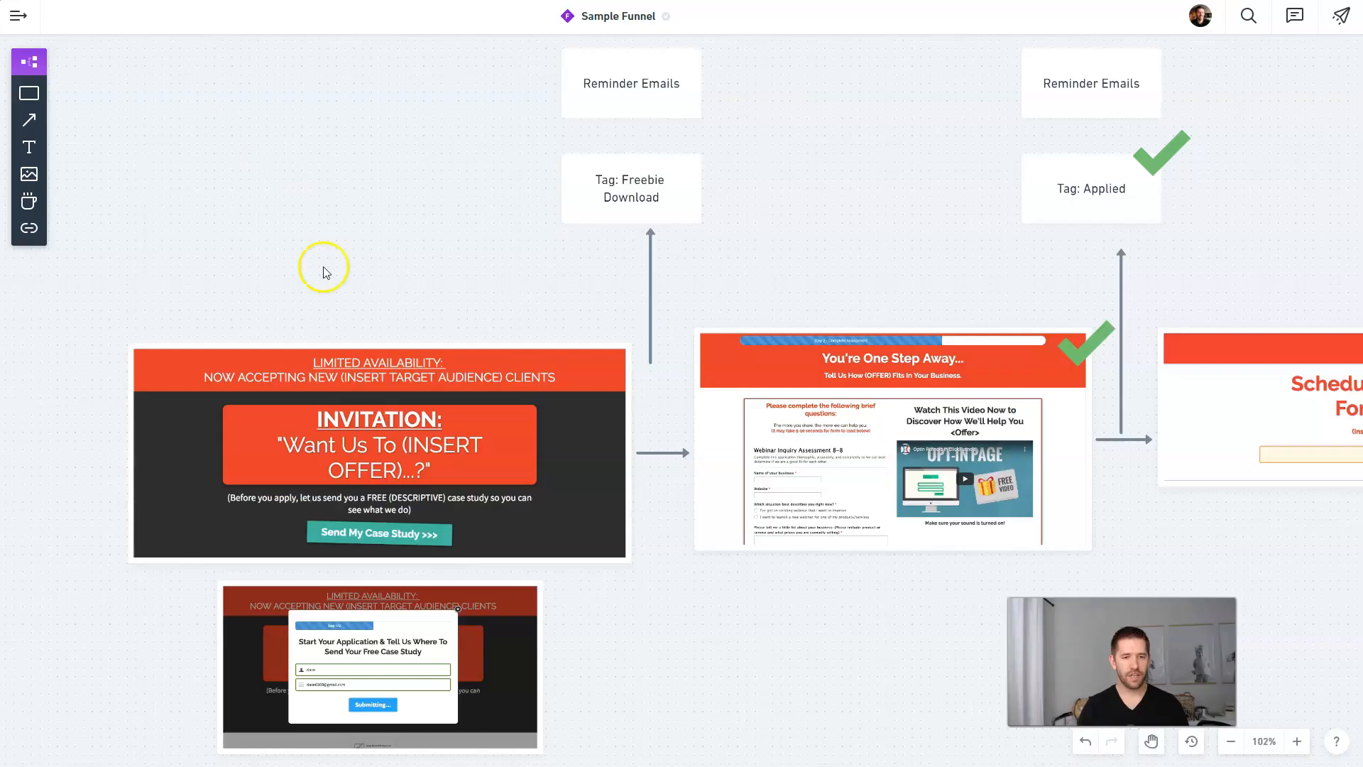
left_click(425, 399)
scroll(424, 399, "up", 3)
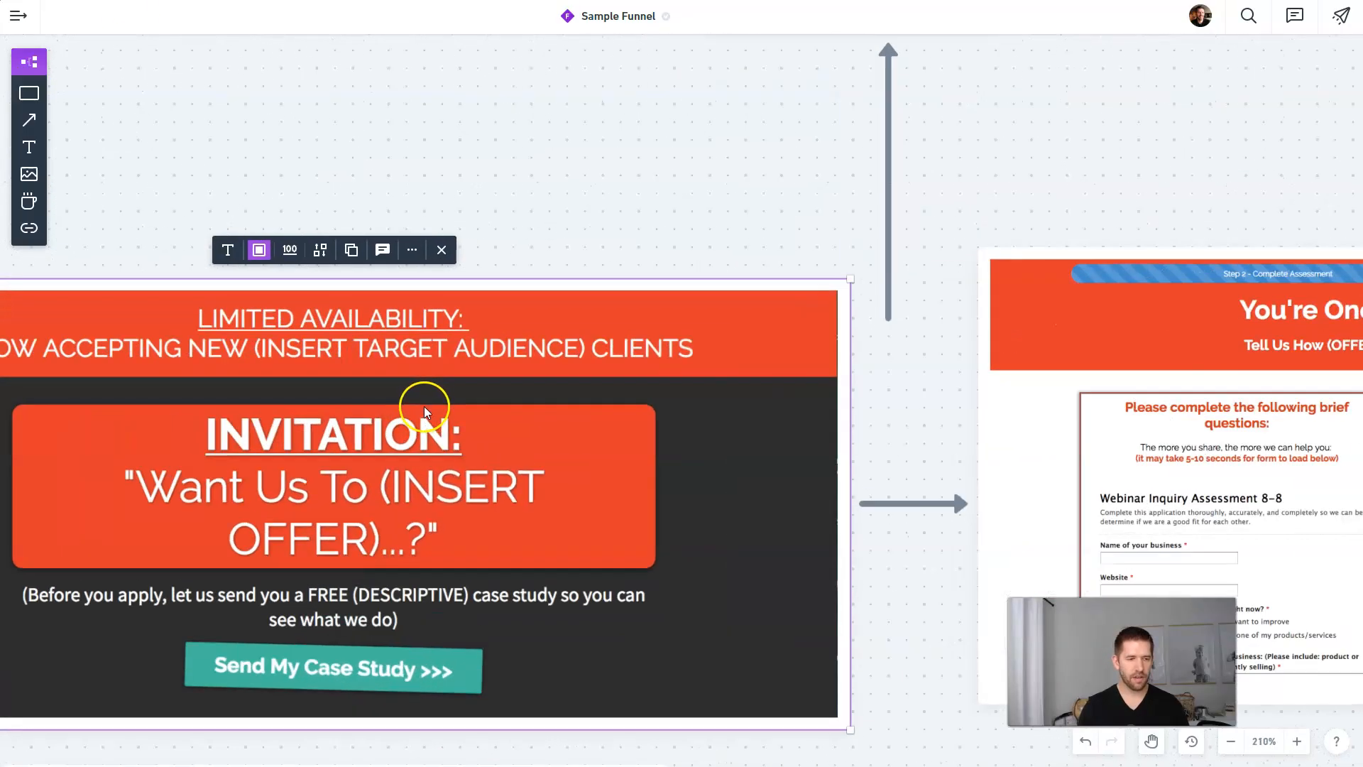
scroll(423, 406, "down", 1)
scroll(15, 454, "up", 5)
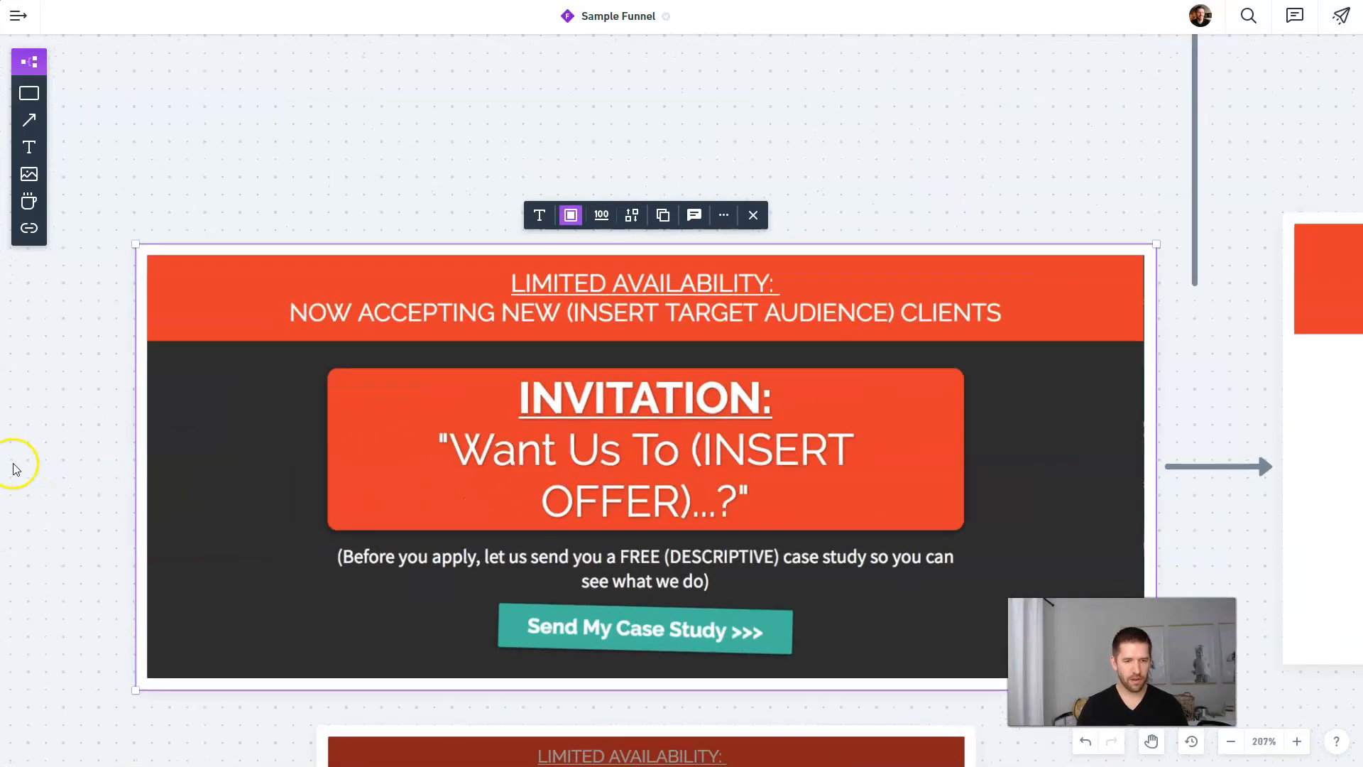
scroll(171, 452, "down", 1)
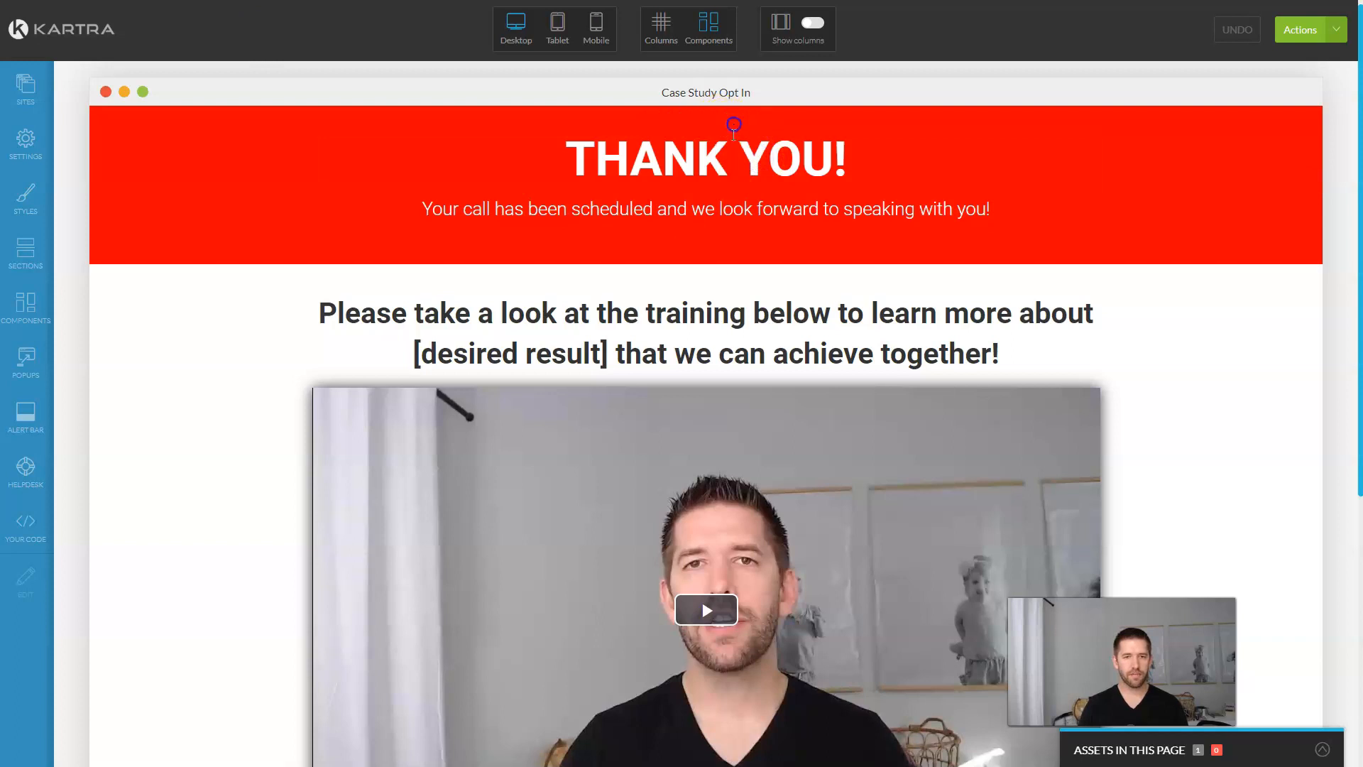
Step: Change the red header's headline to LIMITED AVAILABILITY
triple_click(732, 158)
type("LIMITED AVAILABILITY")
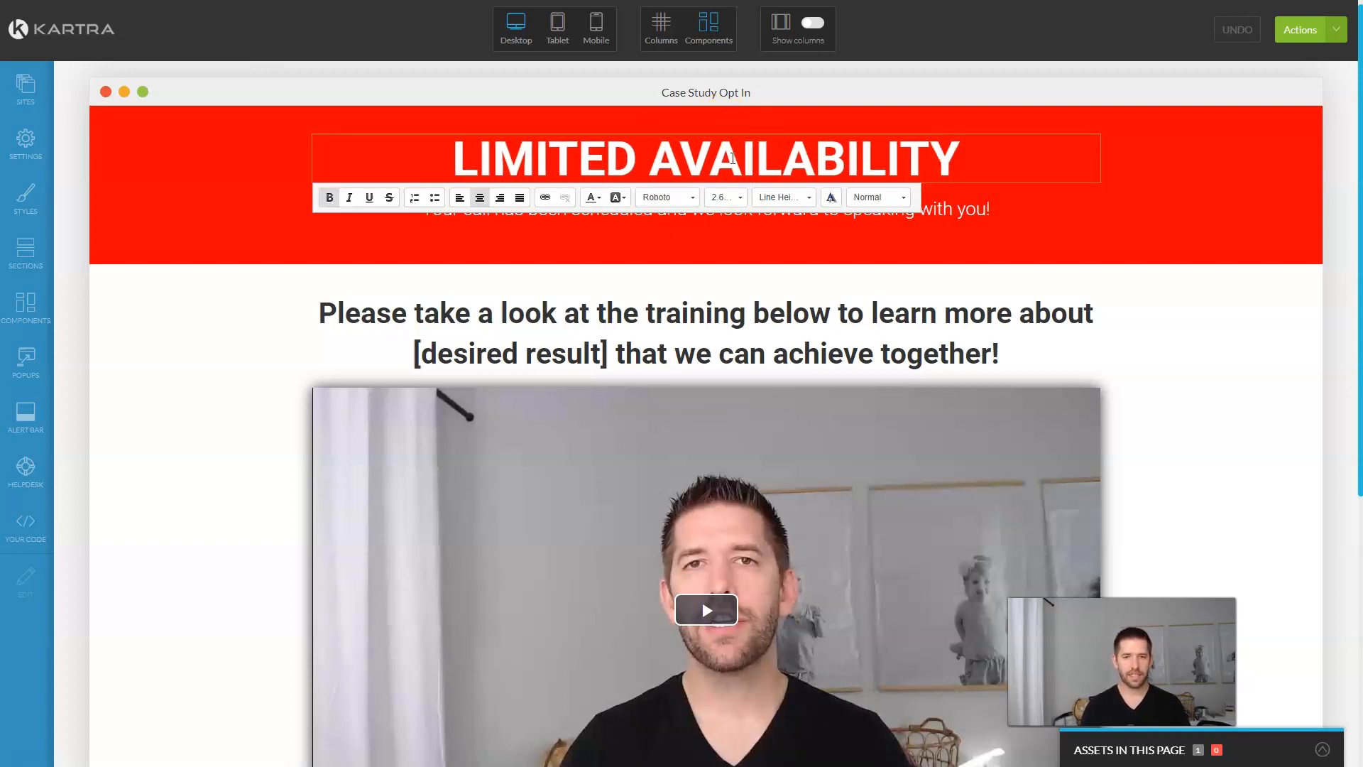
left_click(978, 221)
Step: Replace the subtitle with 'We are now accepting more {Industry type} Clients' at 1.20rem
triple_click(727, 215)
type("We are now a")
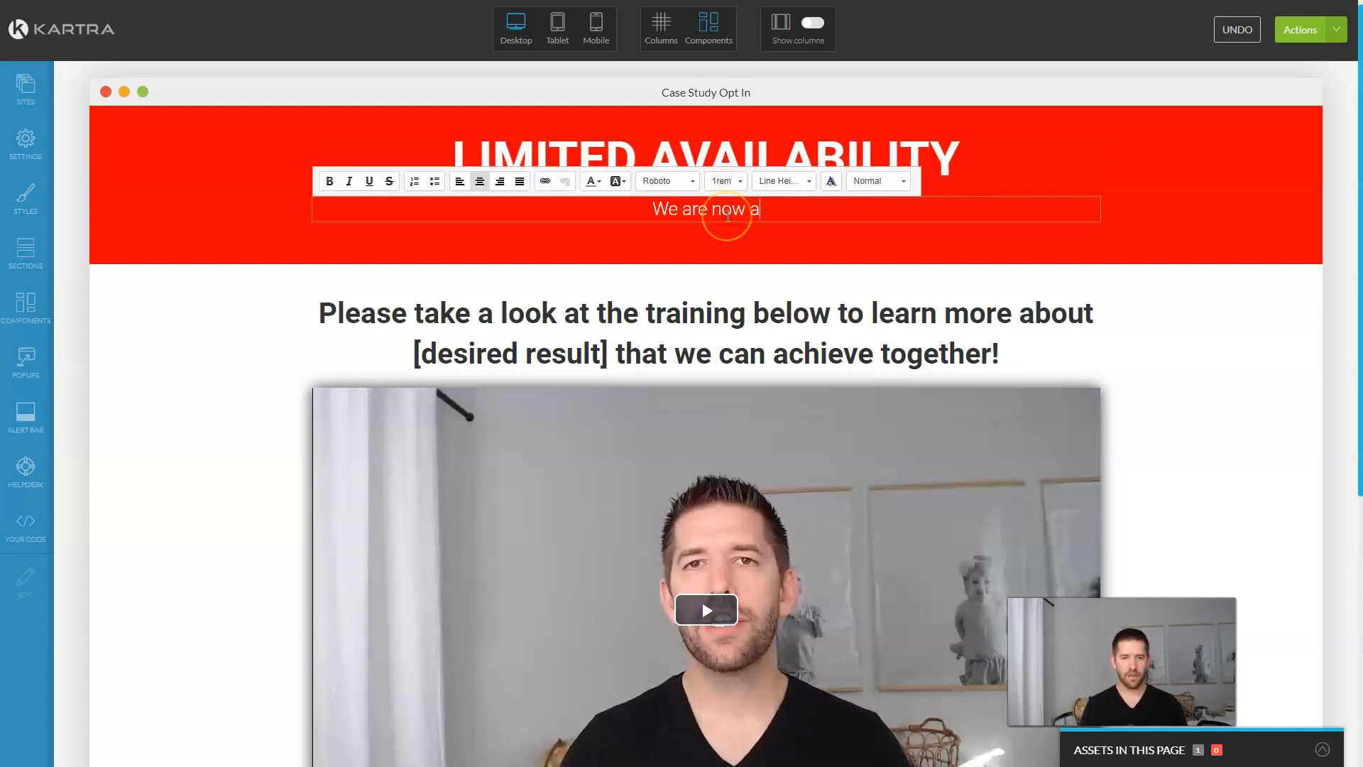
type("ccepting more ")
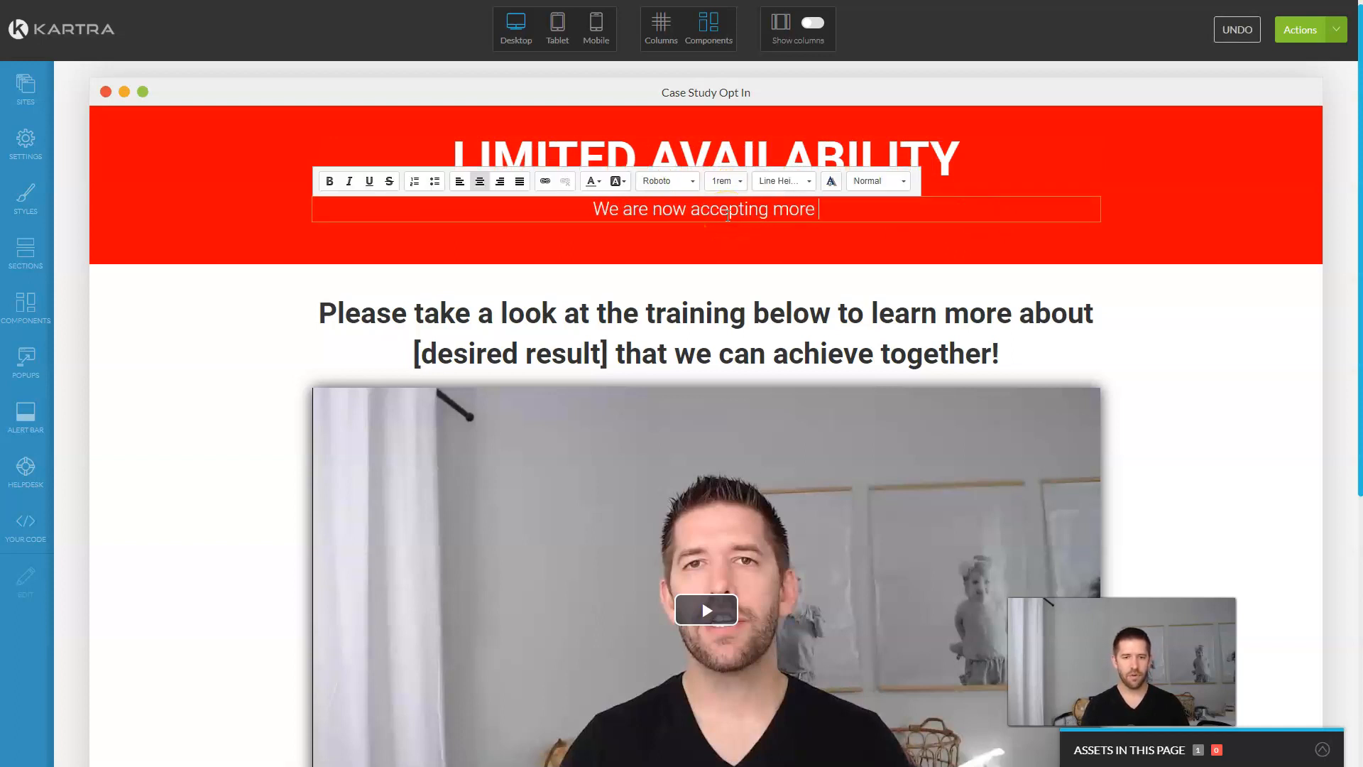
type("{Industry type{")
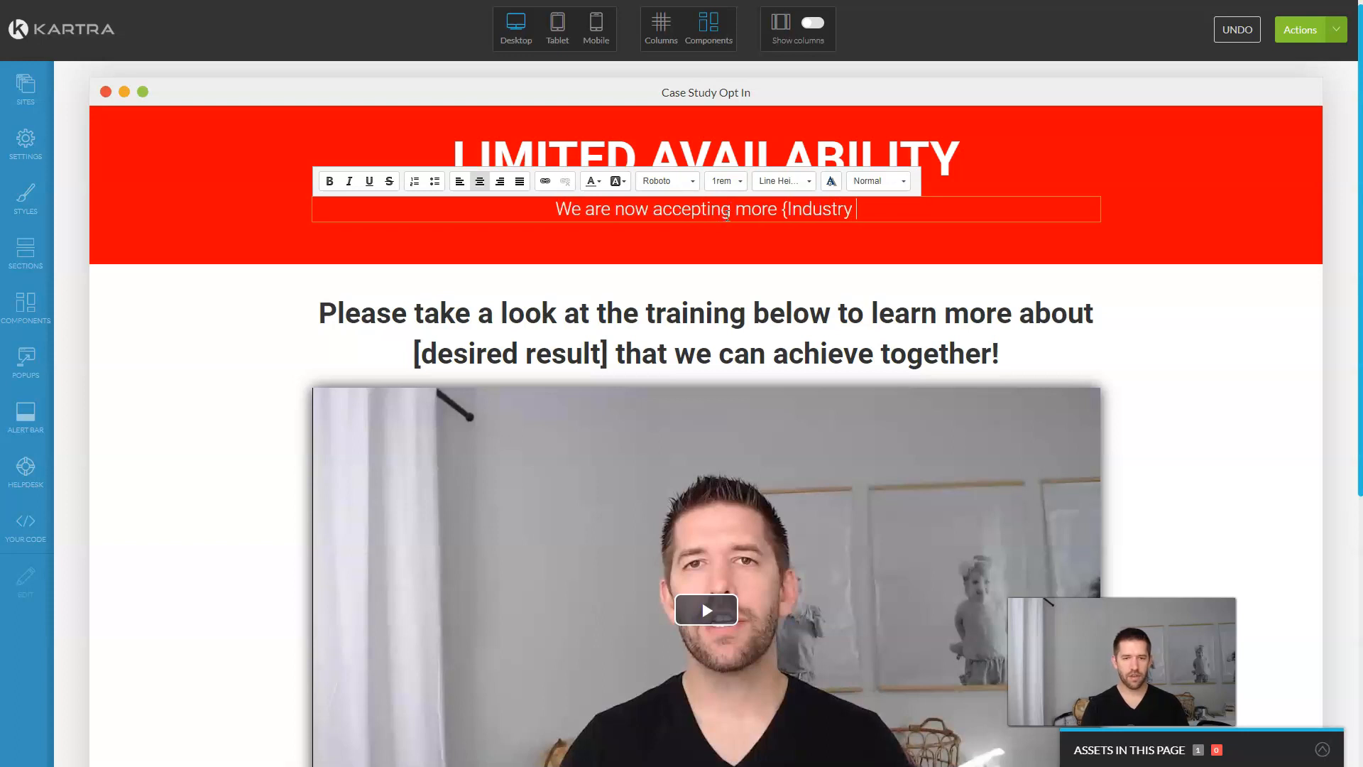
key("BackSpace")
key("BackSpace")
type("} Clients")
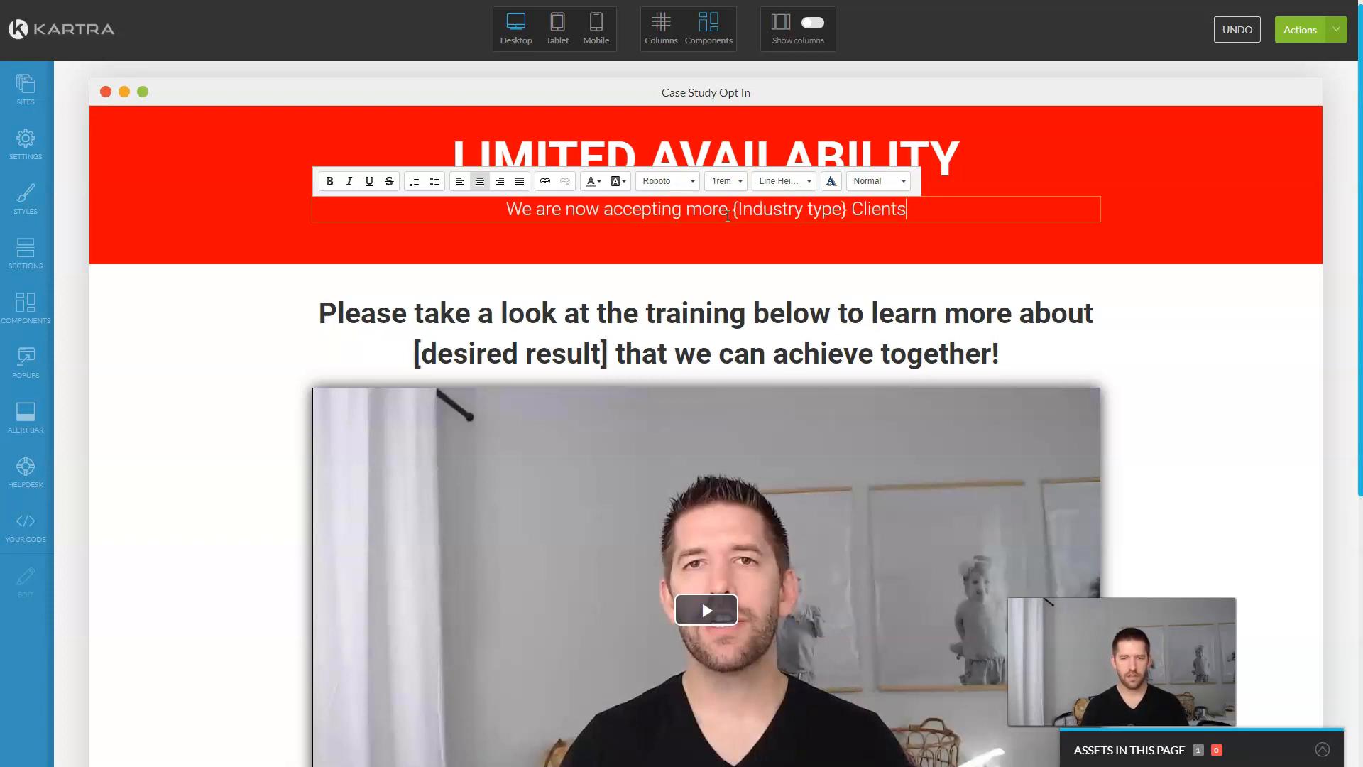
triple_click(751, 212)
left_click(738, 208)
triple_click(735, 209)
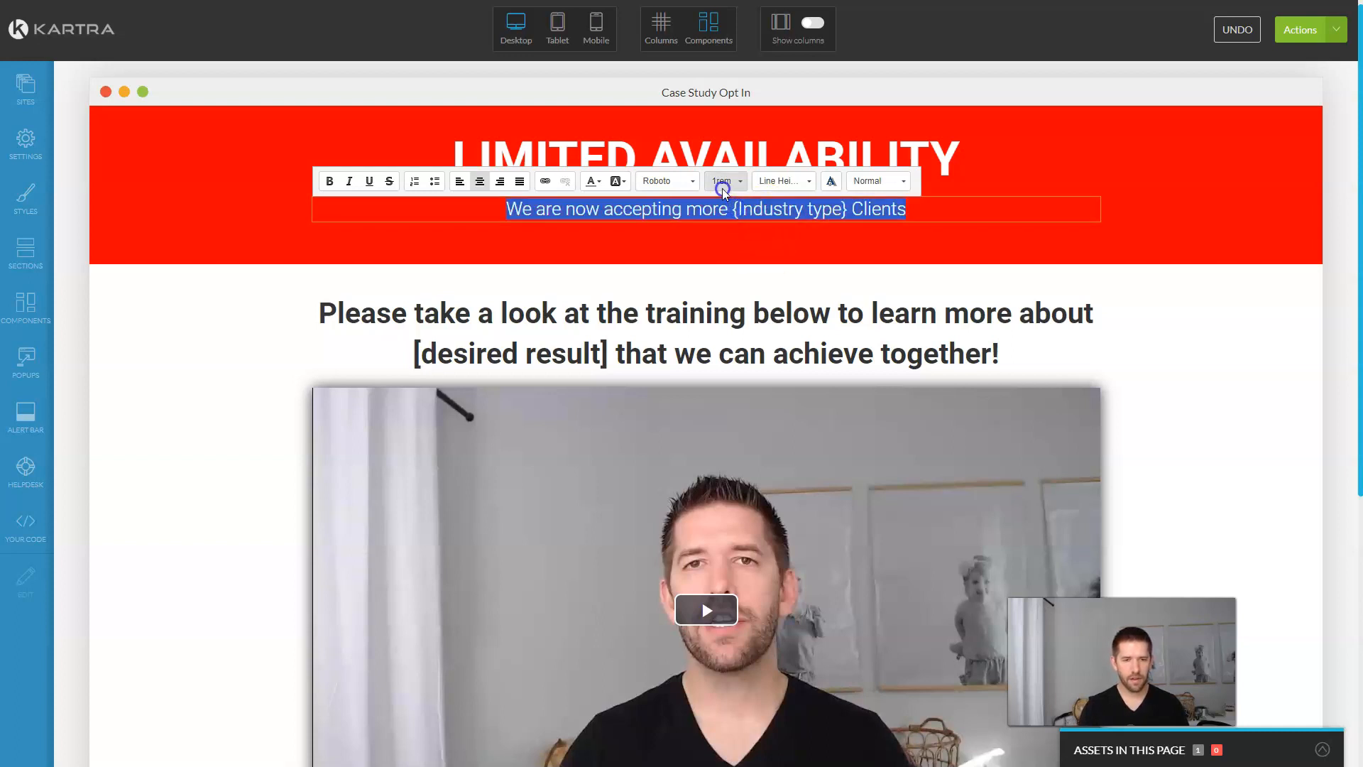
left_click(724, 181)
left_click(731, 197)
left_click(816, 286)
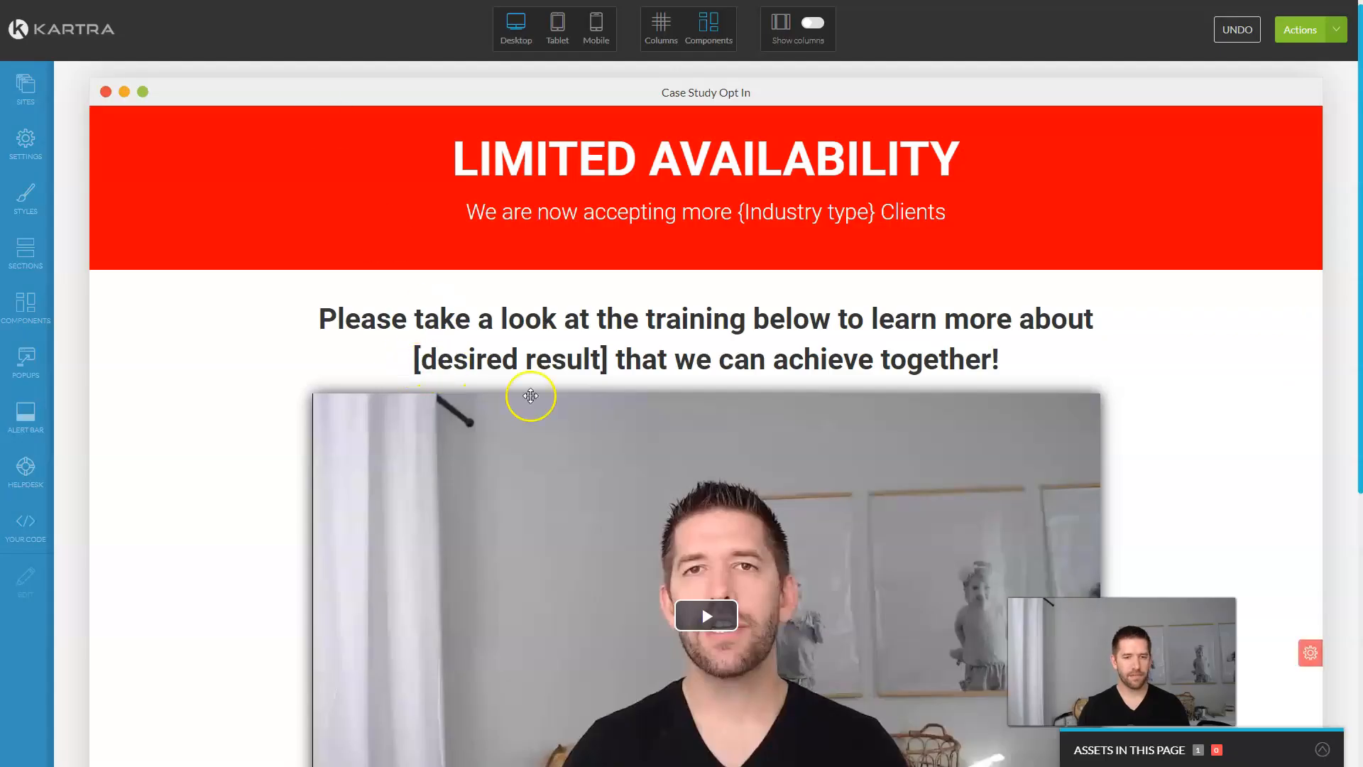
left_click(1315, 646)
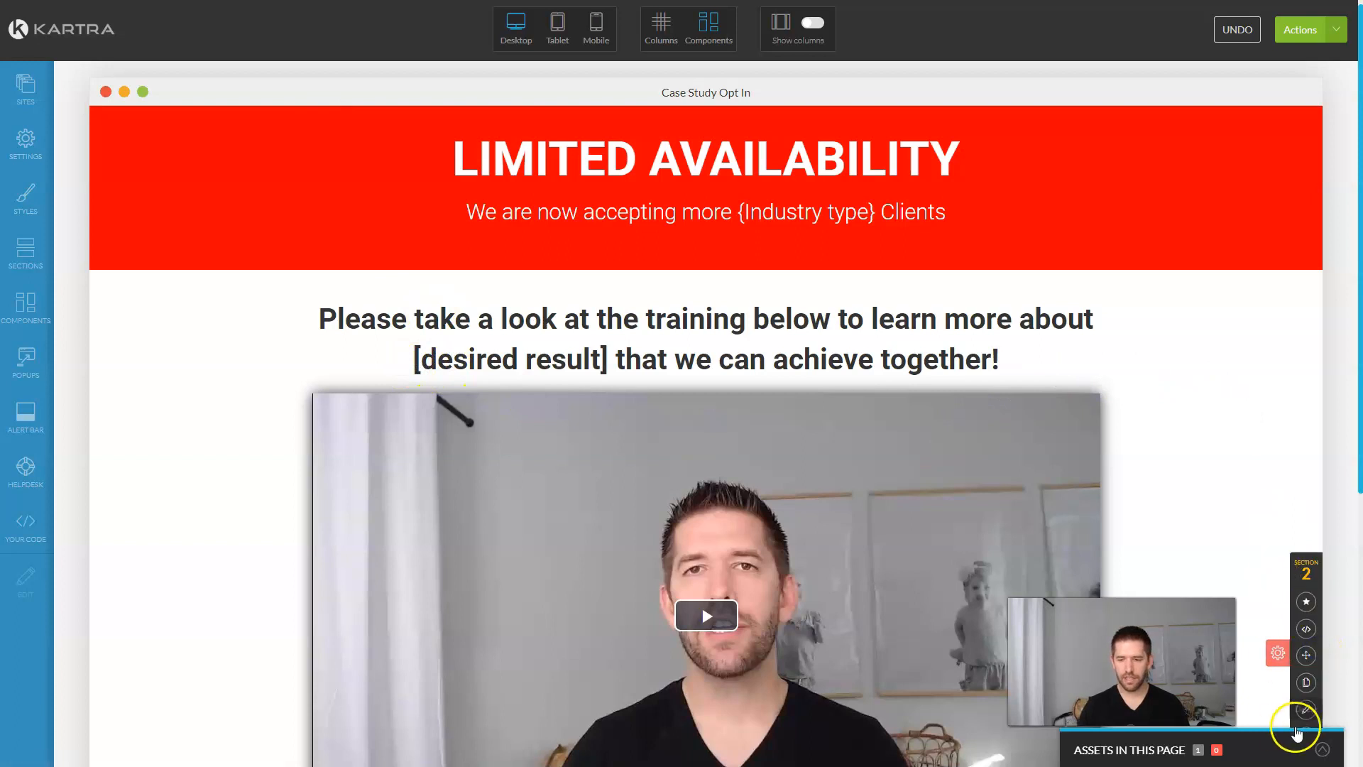
Step: Replace the video section below the banner with an empty section
scroll(1291, 670, "down", 1)
left_click(1306, 665)
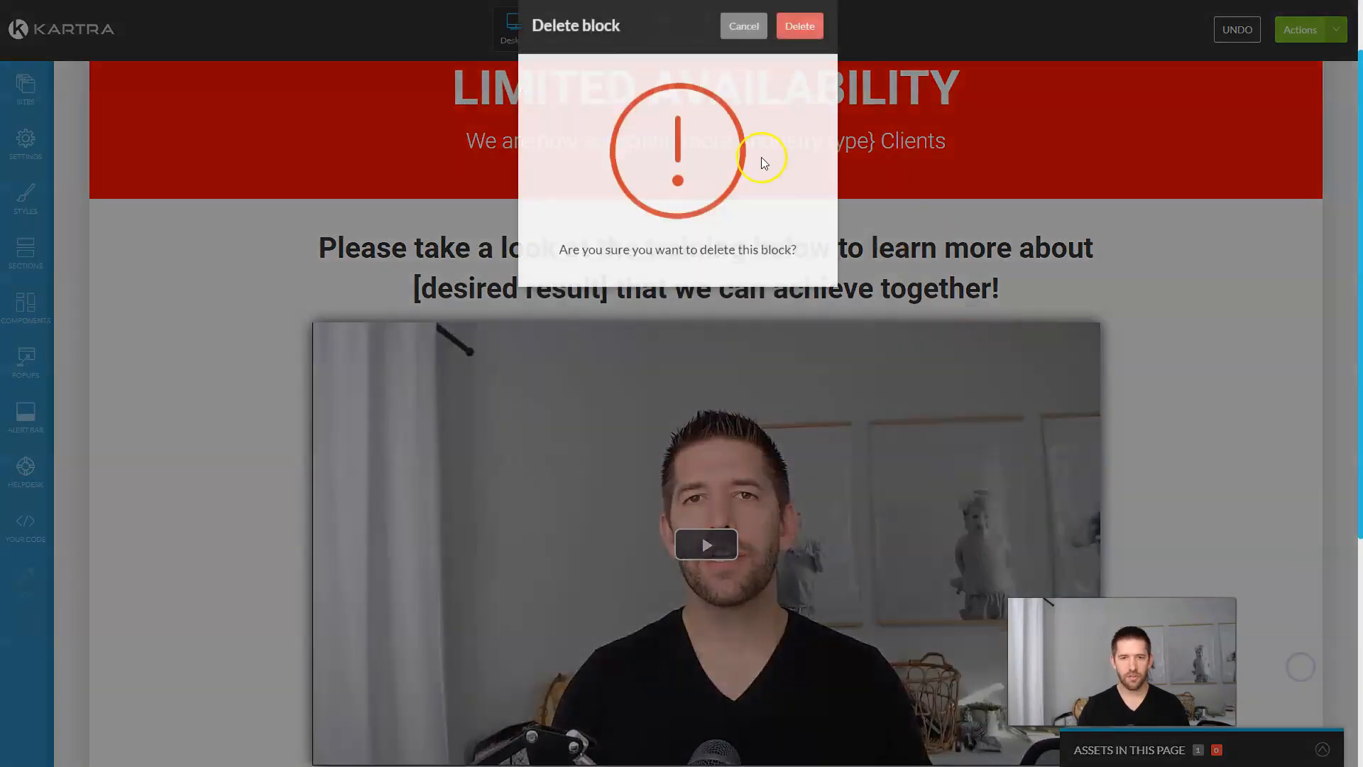
left_click(803, 54)
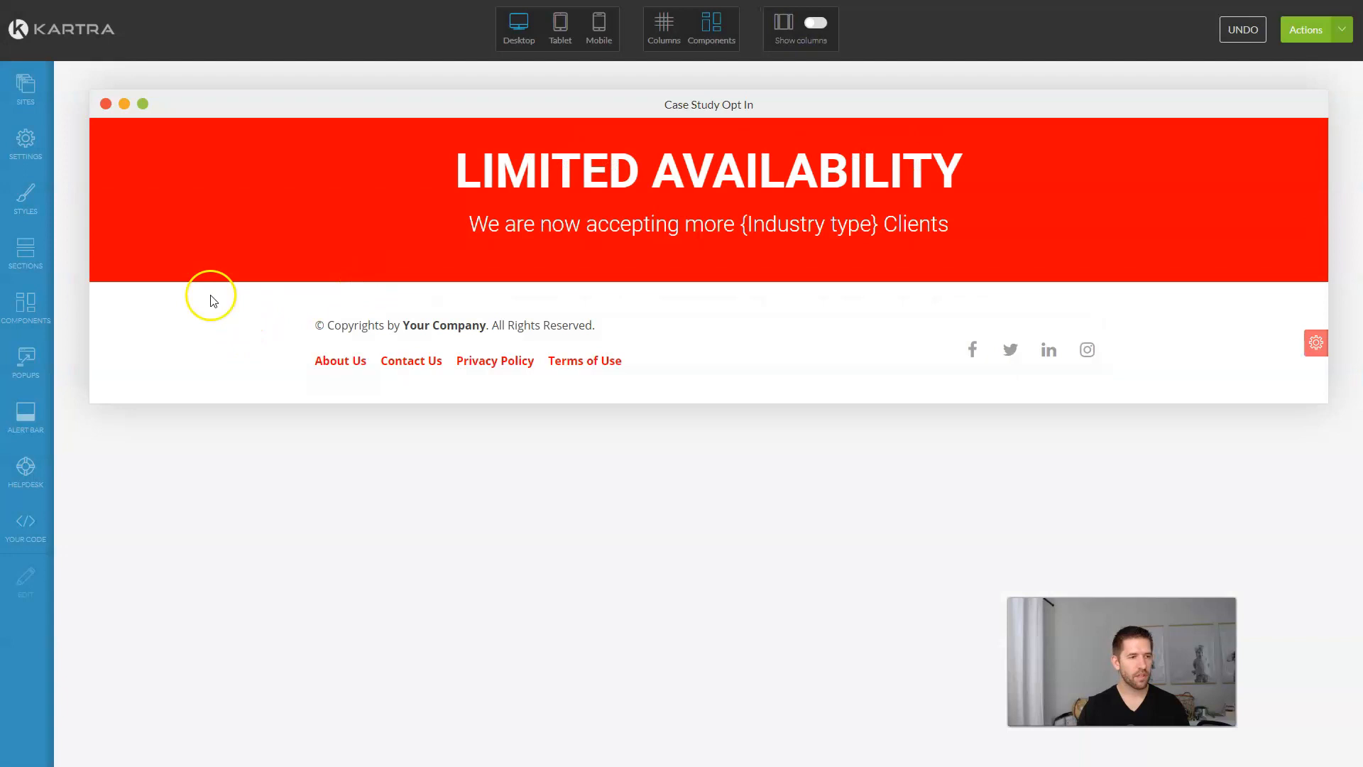
left_click(26, 252)
left_click(133, 137)
left_click(149, 202)
left_click_drag(167, 206, 662, 348)
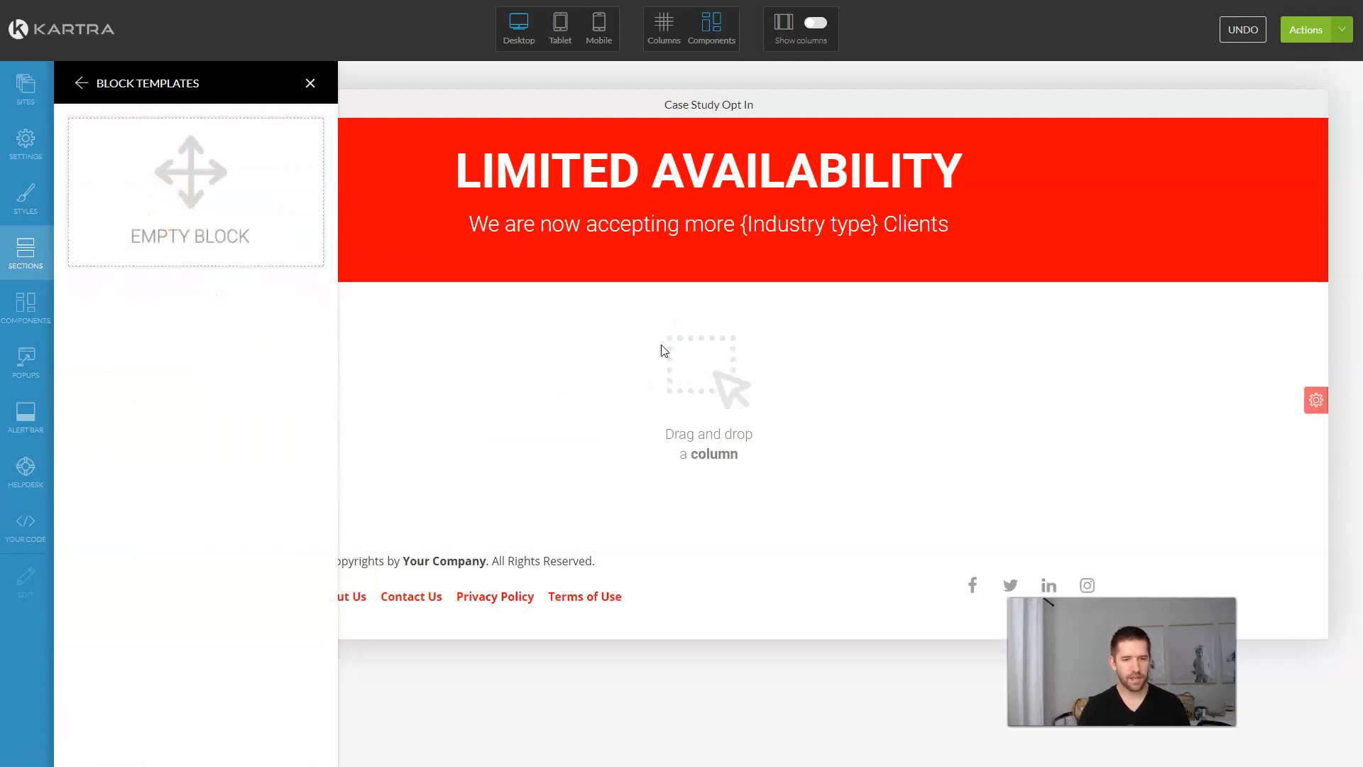
Step: Add a box component into the new empty section
left_click(32, 310)
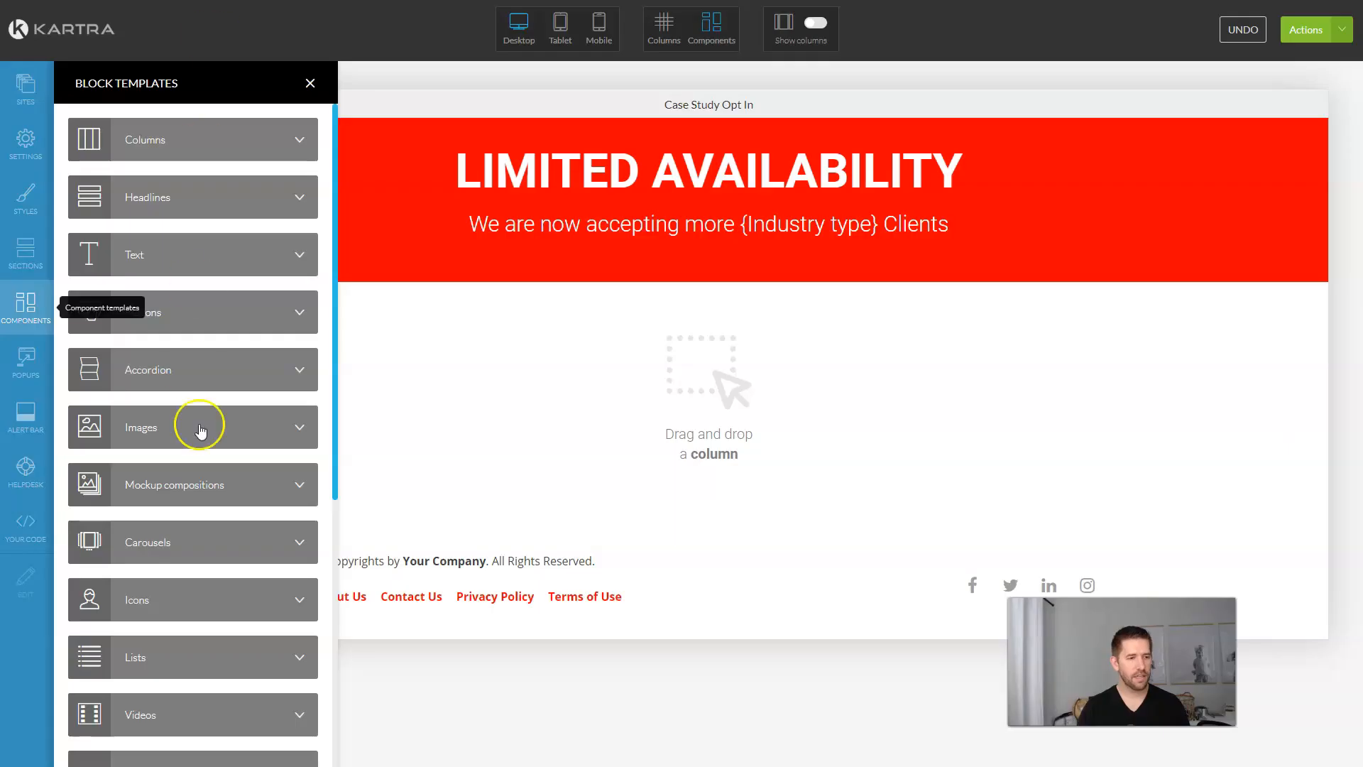
scroll(199, 440, "down", 5)
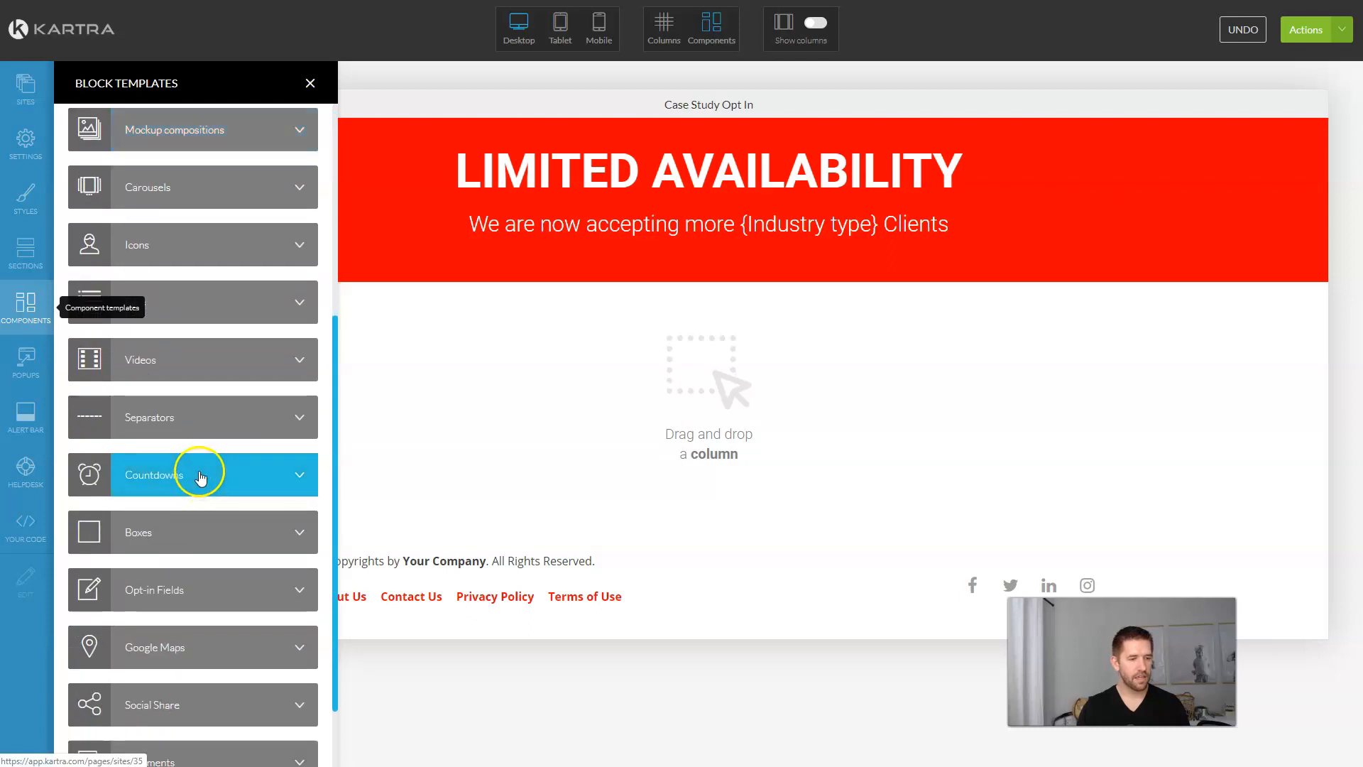
left_click(200, 538)
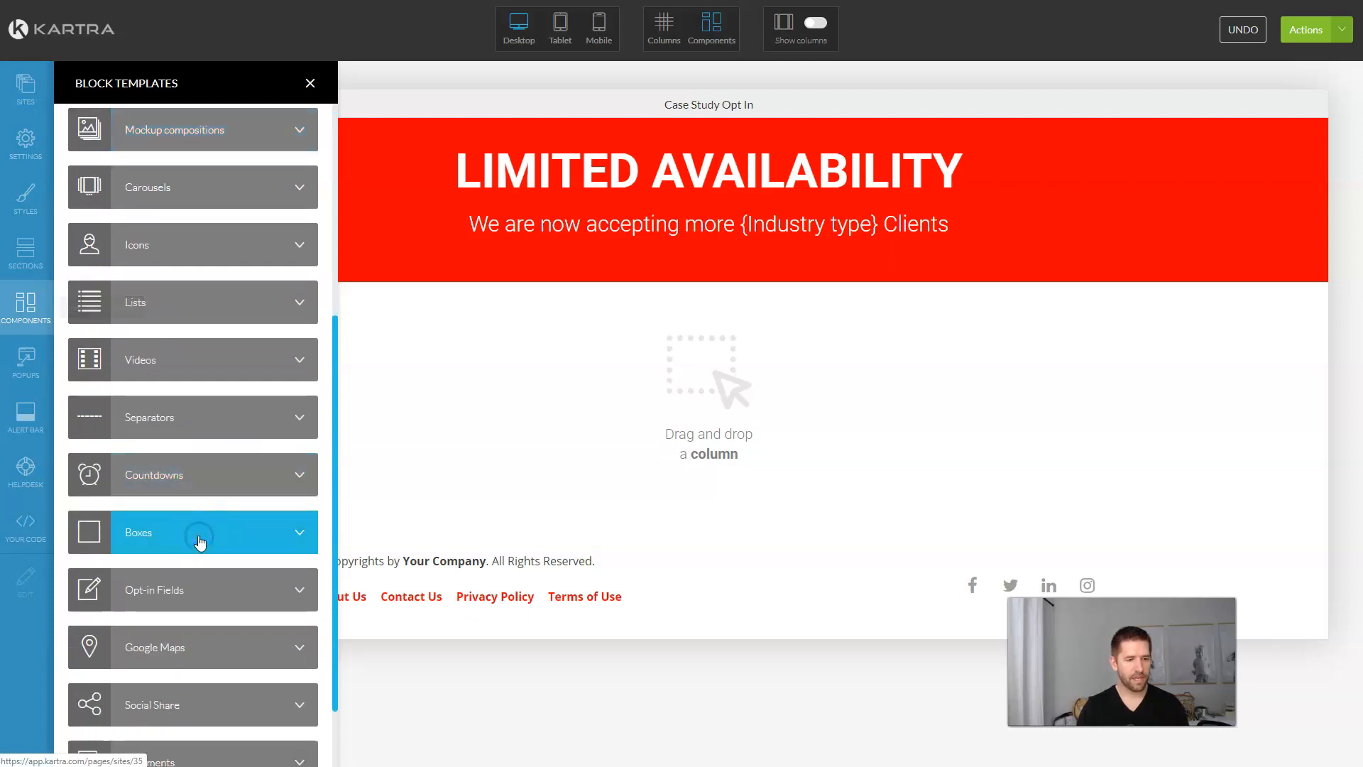
left_click_drag(198, 237, 158, 210)
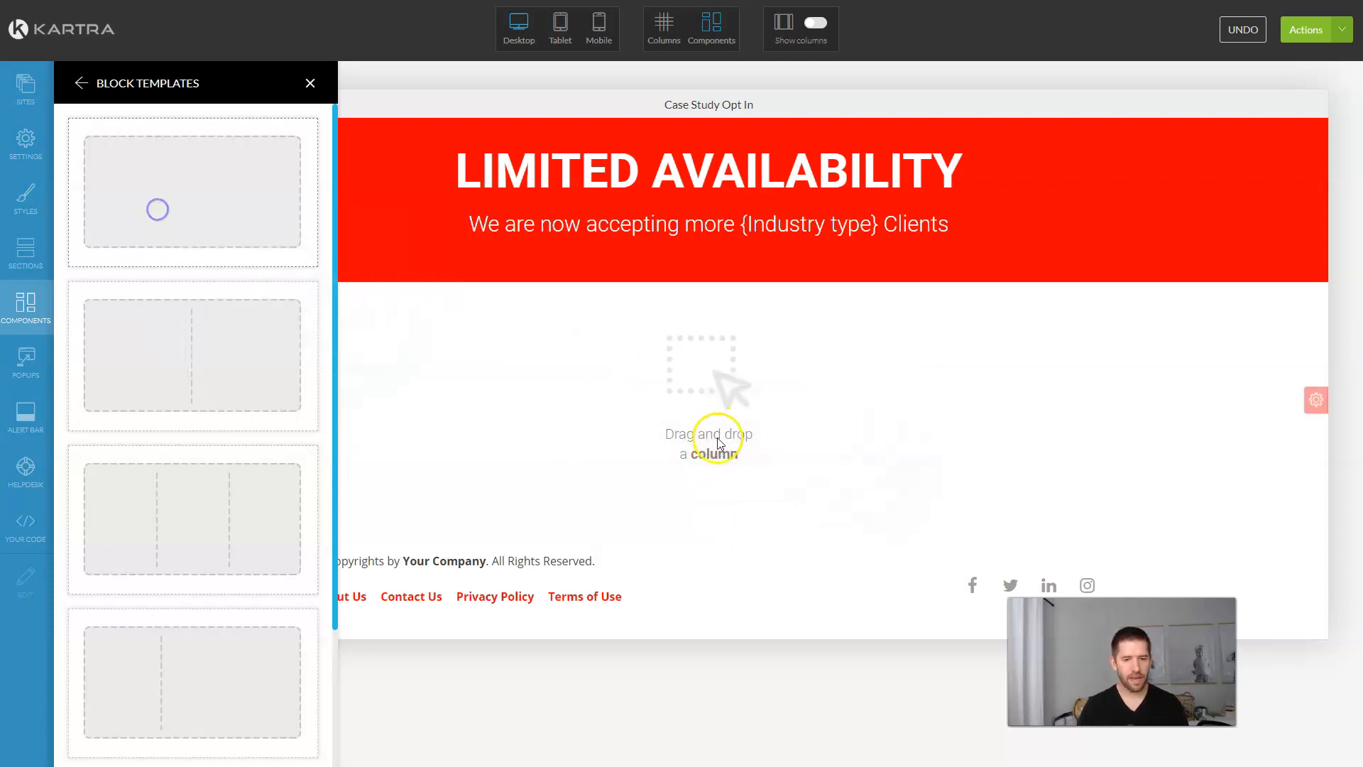
Step: Place a full-width 100% column in the section below the red banner
left_click(21, 312)
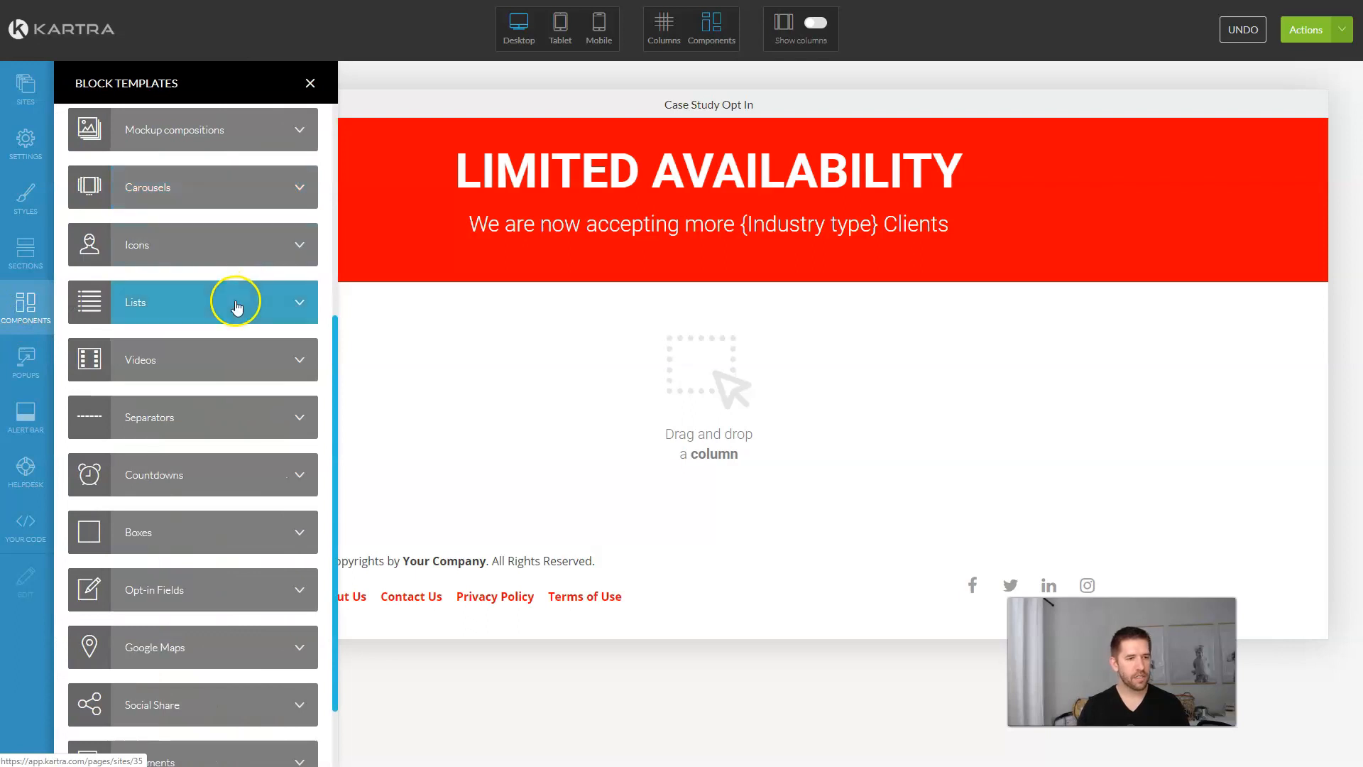
scroll(213, 234, "up", 5)
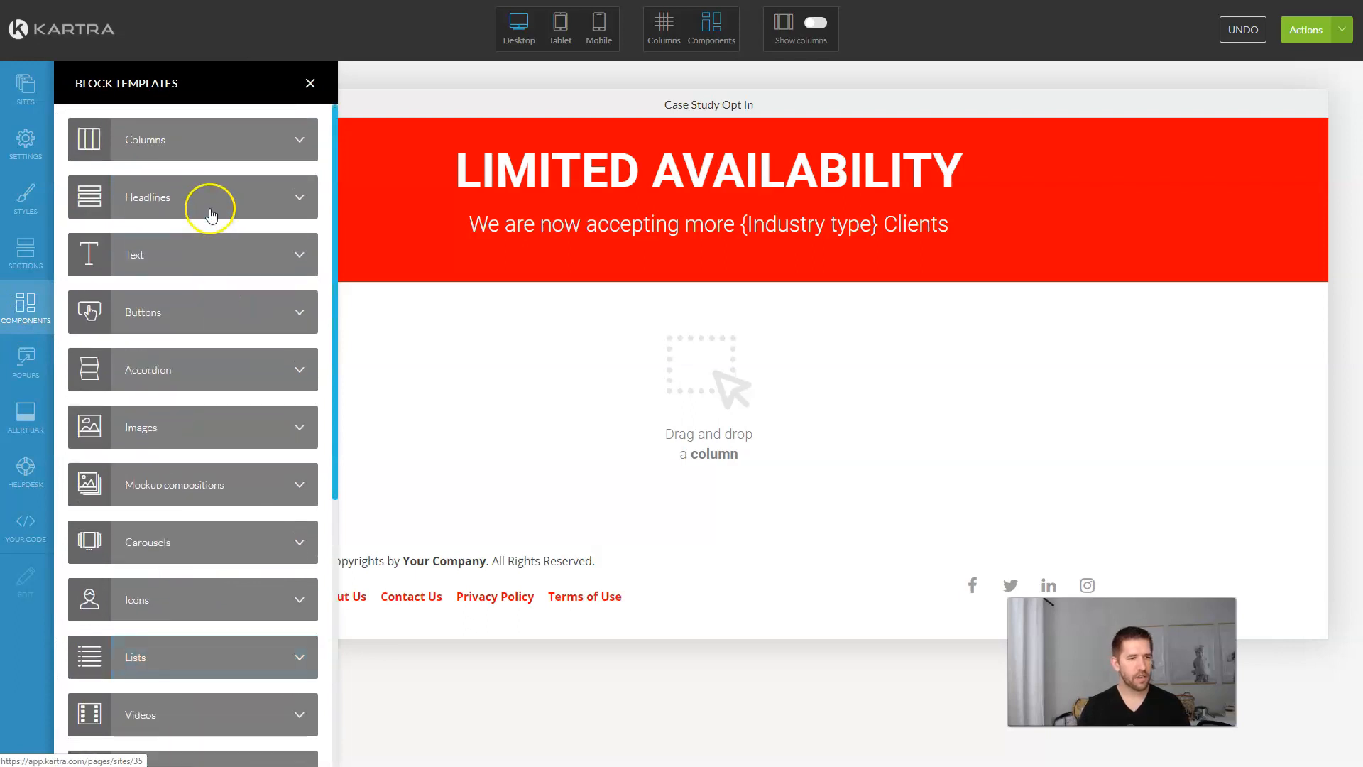
left_click(263, 148)
left_click_drag(196, 152, 728, 377)
left_click(1318, 399)
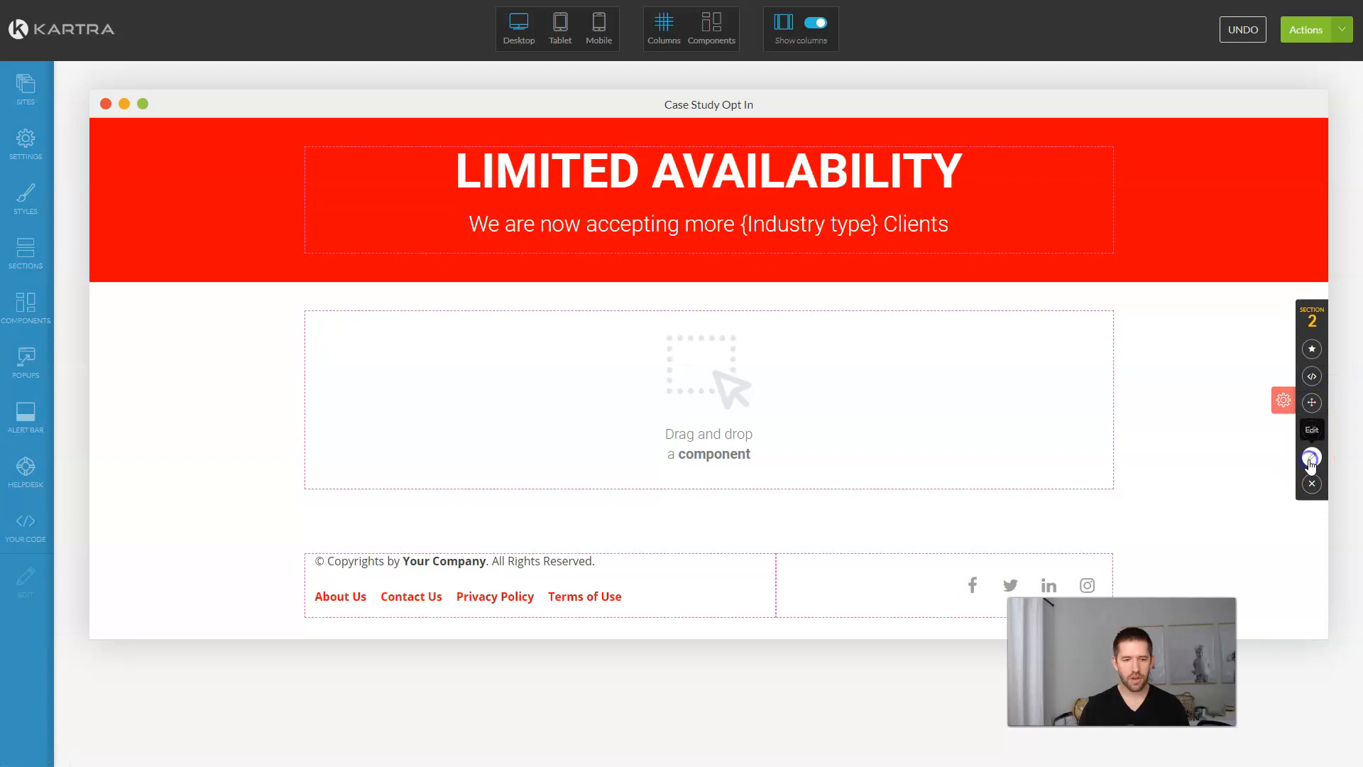
Step: Give the section a dark, fully opaque background colour in its Style settings
left_click(1310, 460)
left_click(138, 128)
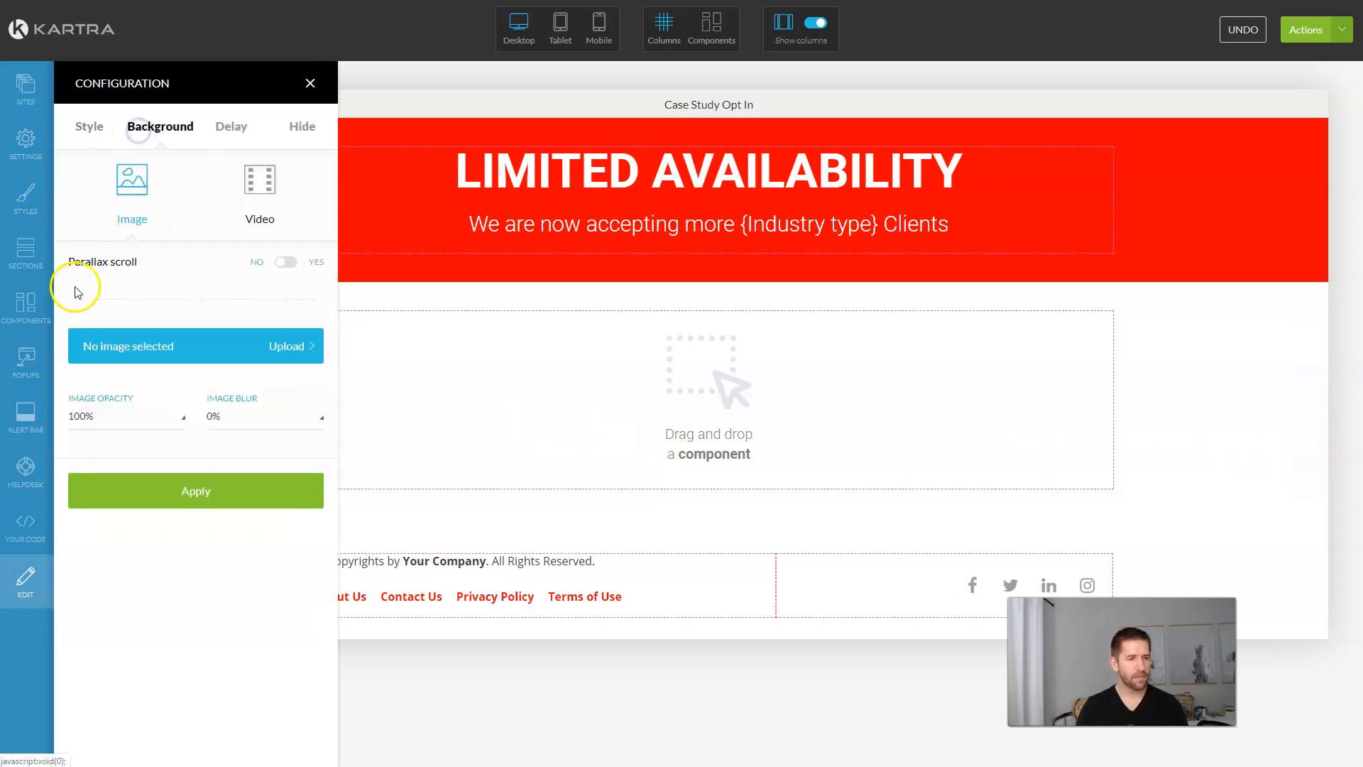
left_click(90, 127)
left_click(76, 256)
left_click_drag(117, 314, 64, 350)
left_click(50, 371)
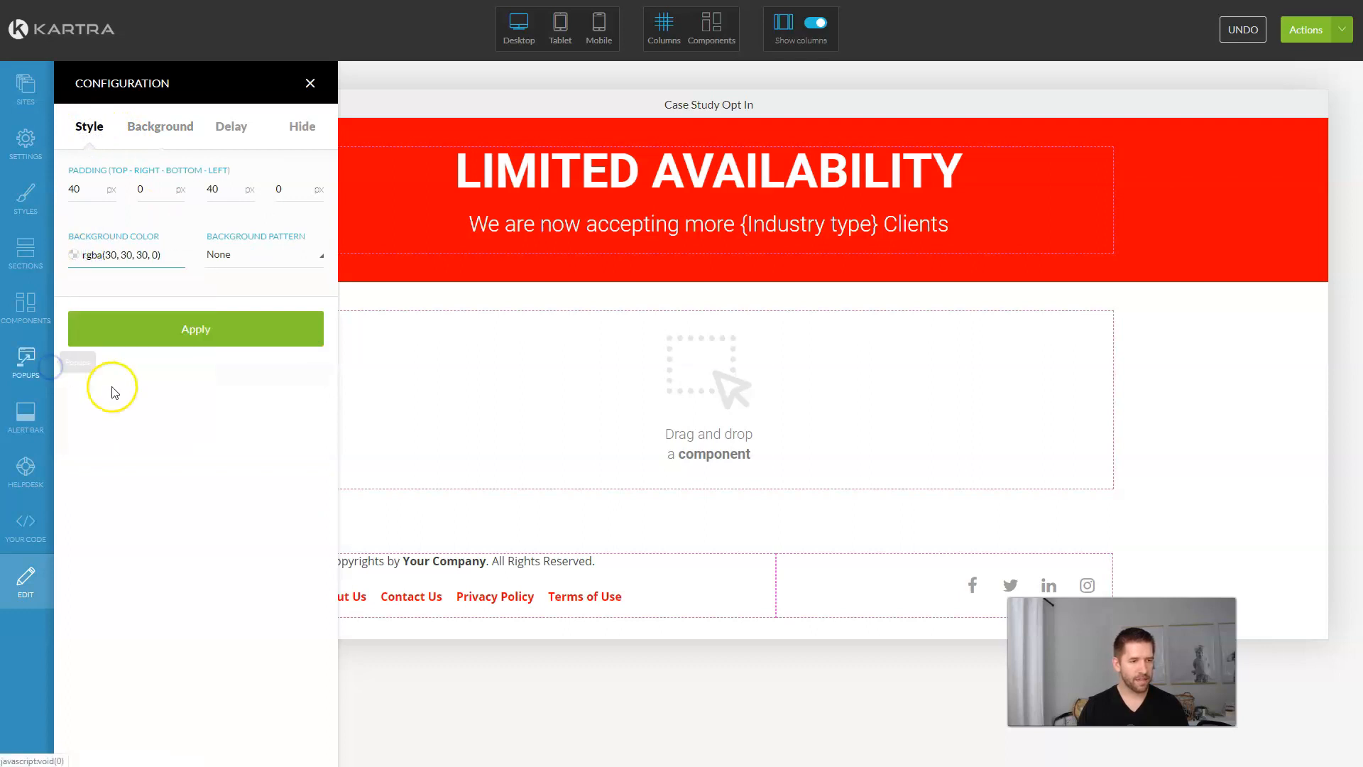
left_click(114, 257)
left_click_drag(199, 394, 213, 392)
left_click(222, 390)
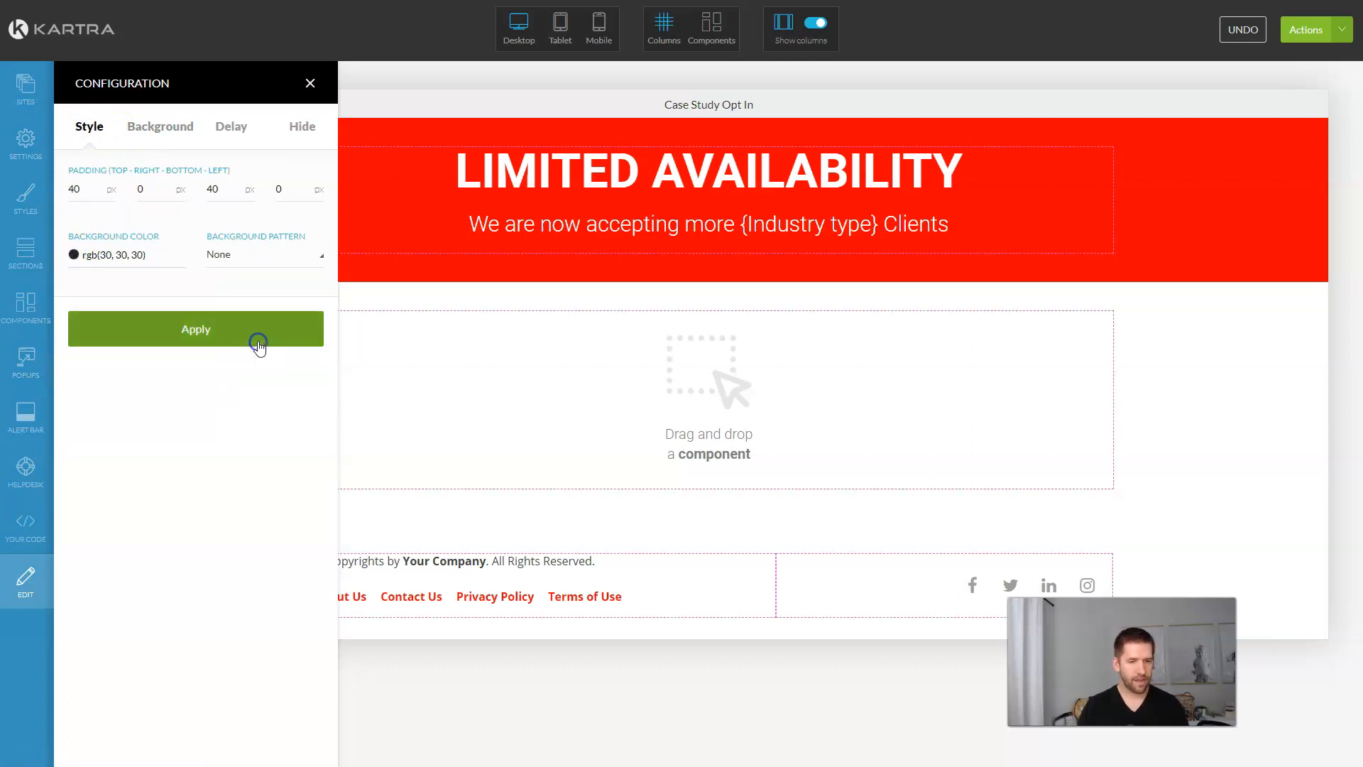
left_click(258, 342)
Step: Adjust the section background to grey rgb(89, 89, 89) and apply it
left_click(73, 254)
left_click_drag(85, 323, 61, 326)
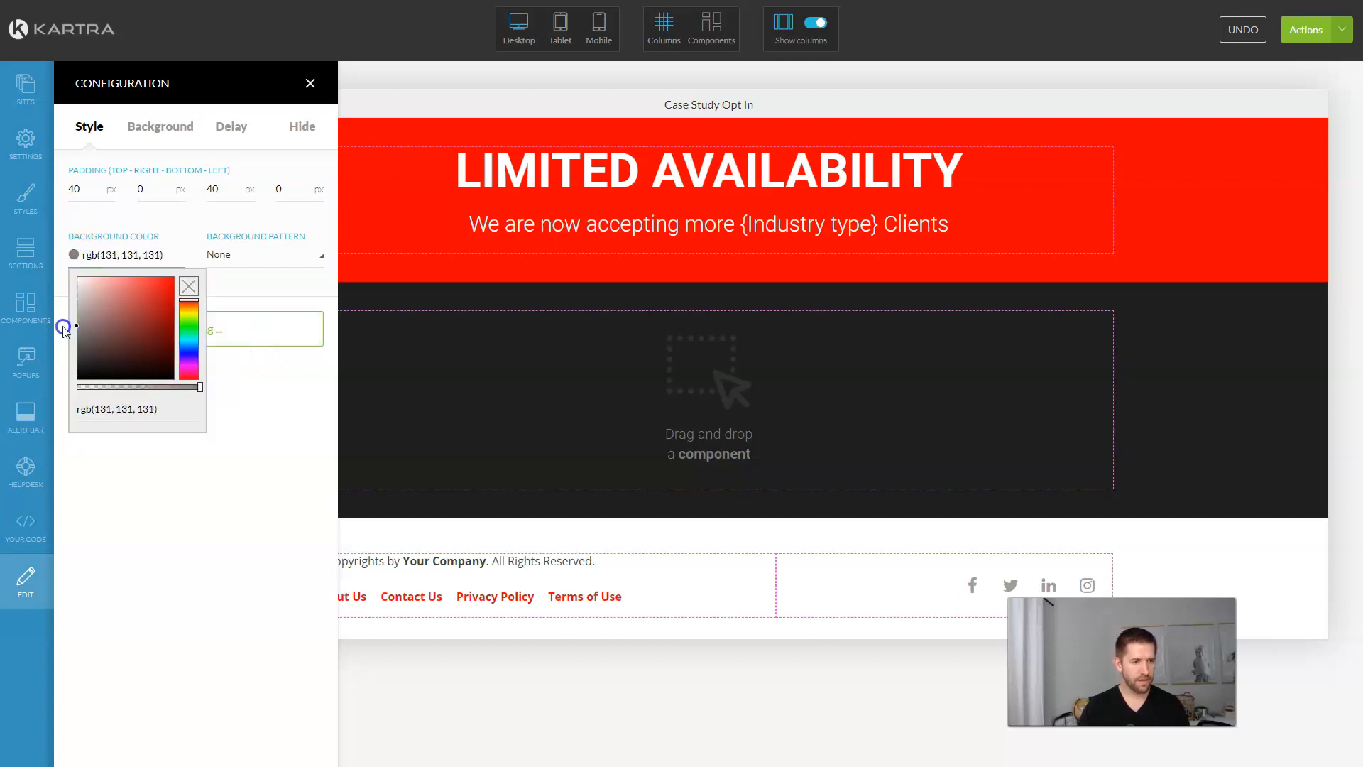
left_click(50, 326)
left_click(108, 256)
left_click(80, 332)
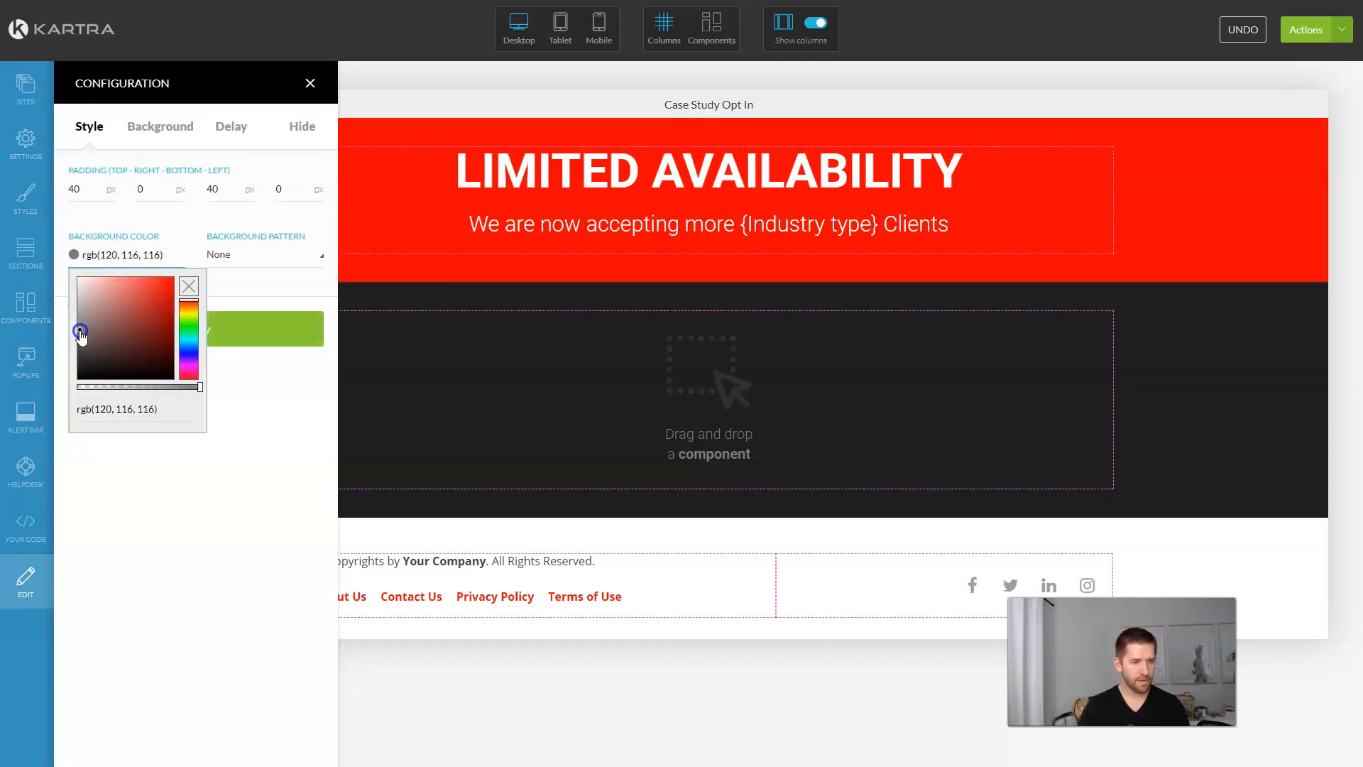
left_click(305, 328)
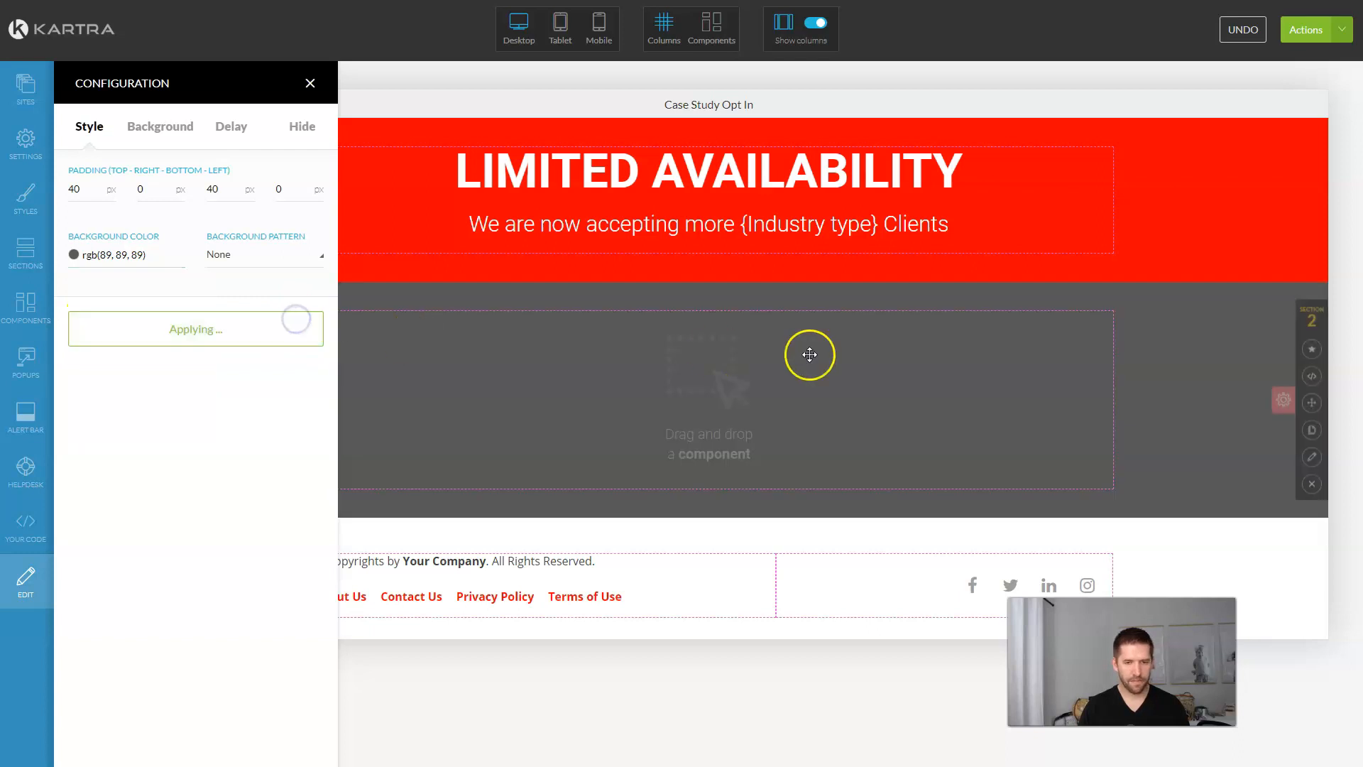
left_click(312, 84)
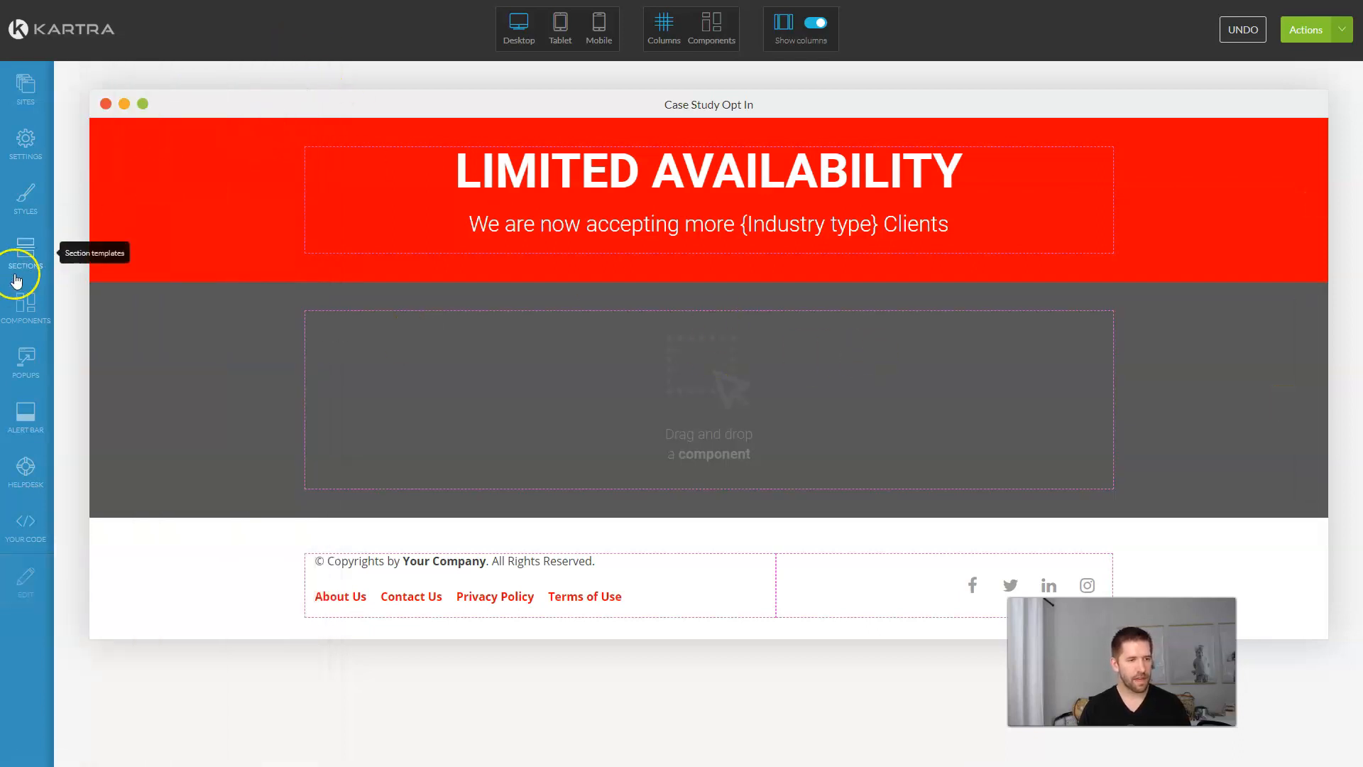
Step: Add a full-width row in the grey section with red rgb(255, 0, 0) background and 10 px corner radius
left_click(22, 306)
scroll(162, 369, "down", 5)
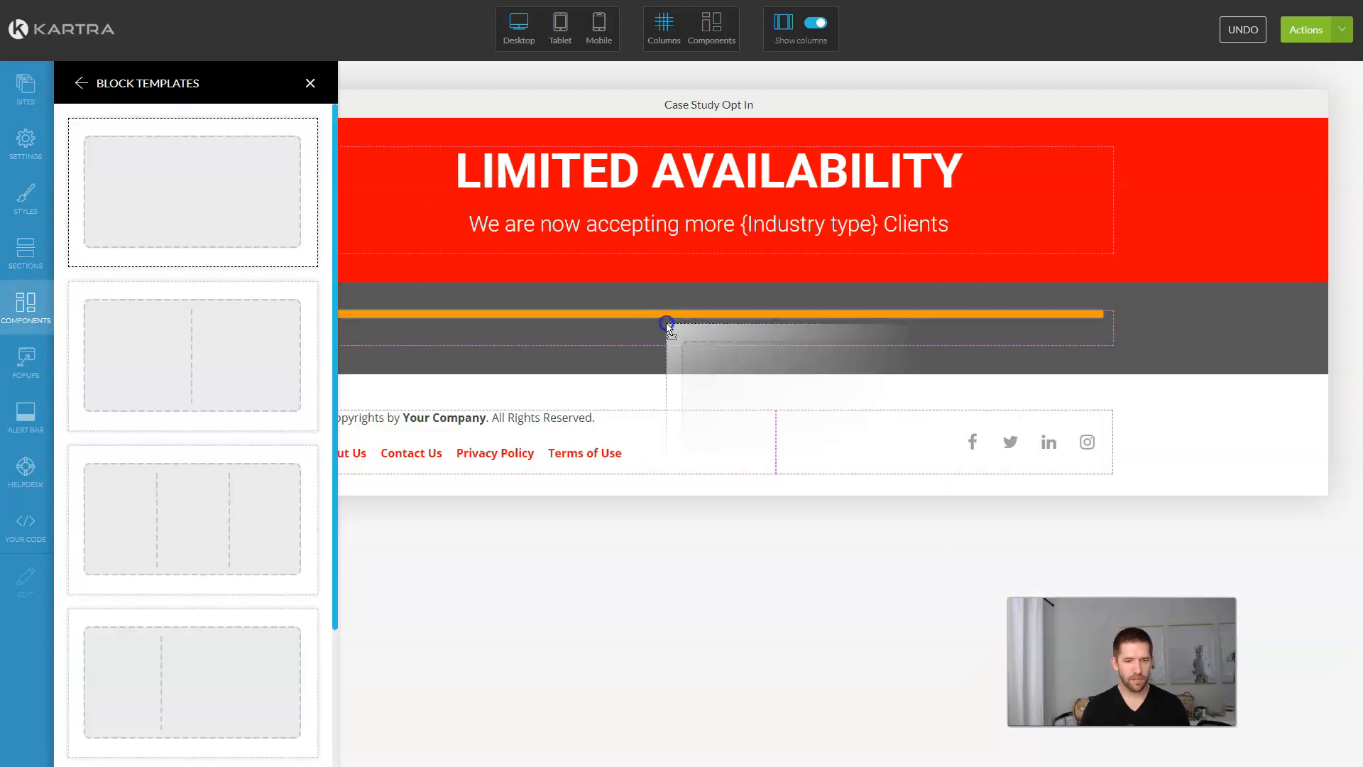
left_click_drag(667, 324, 664, 314)
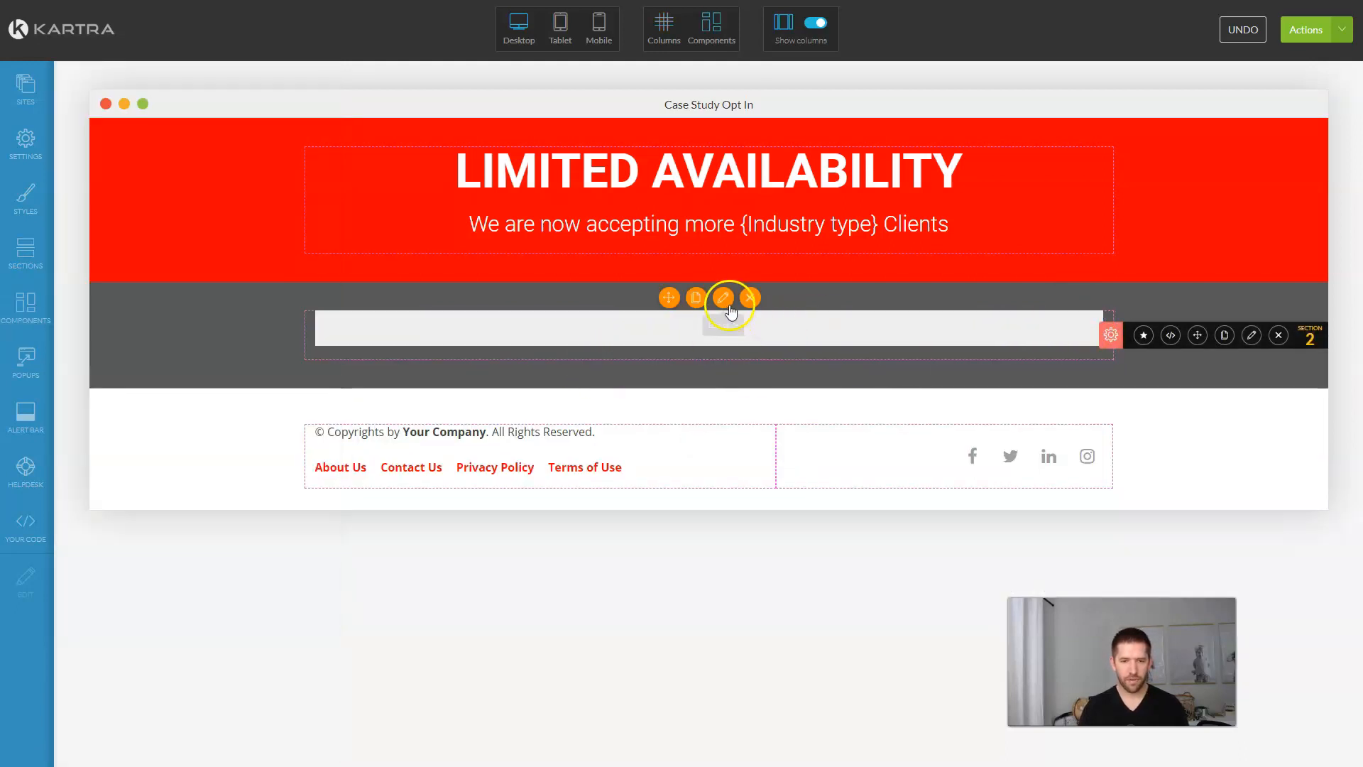
left_click(724, 302)
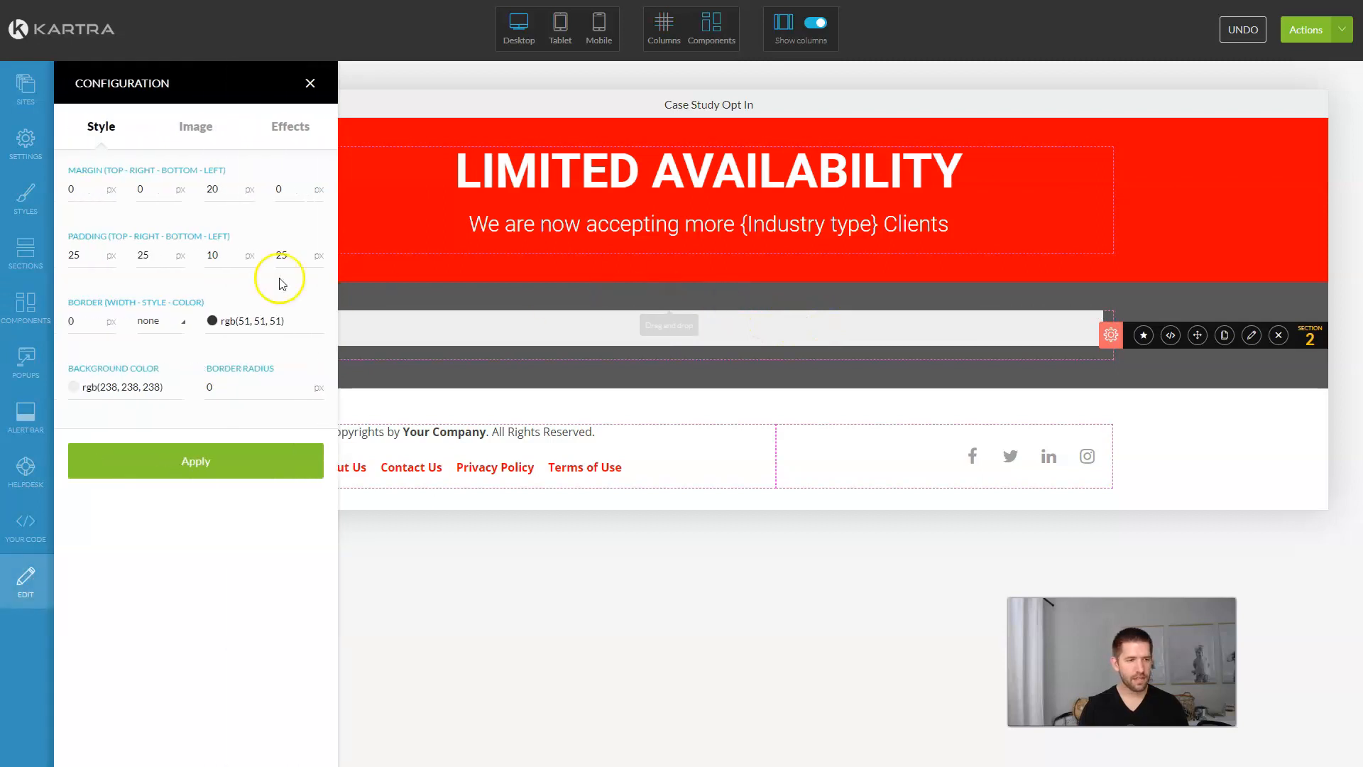
left_click(130, 386)
left_click(173, 409)
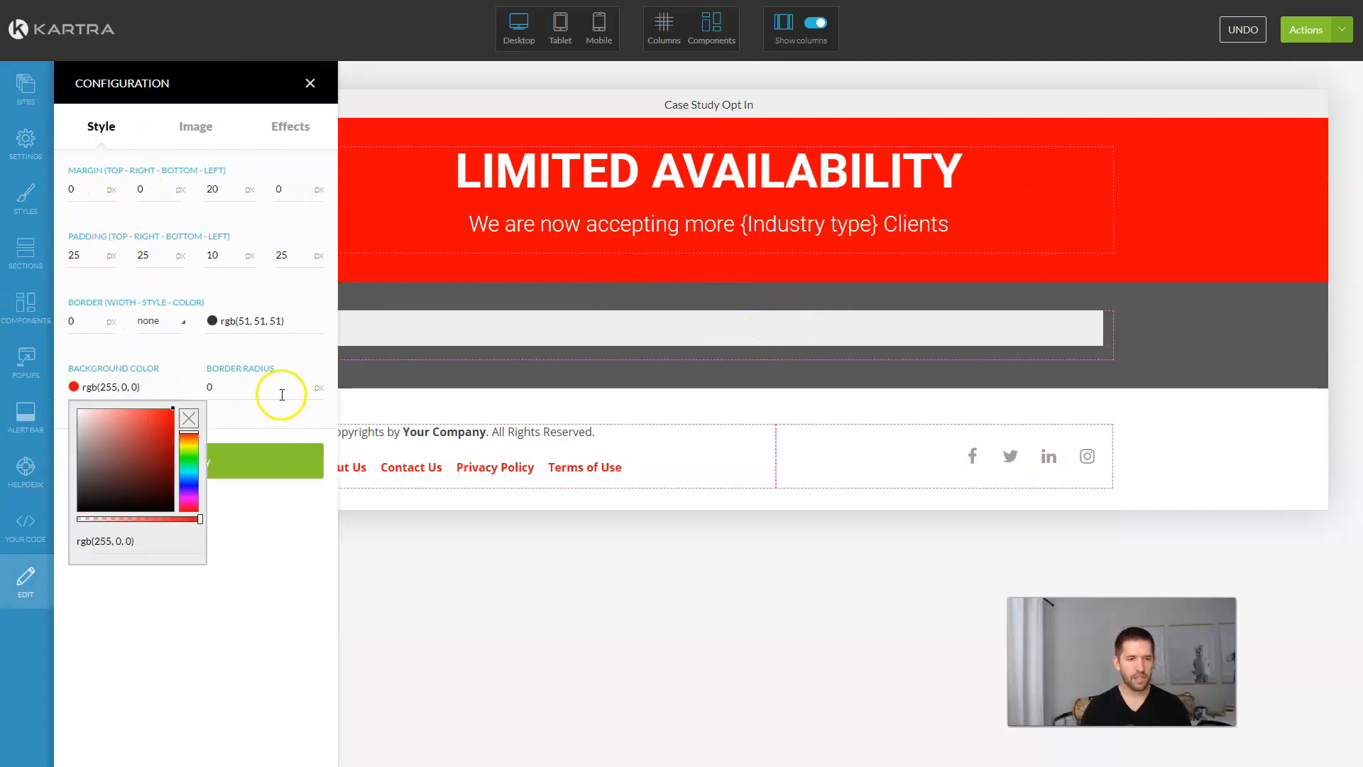
double_click(282, 394)
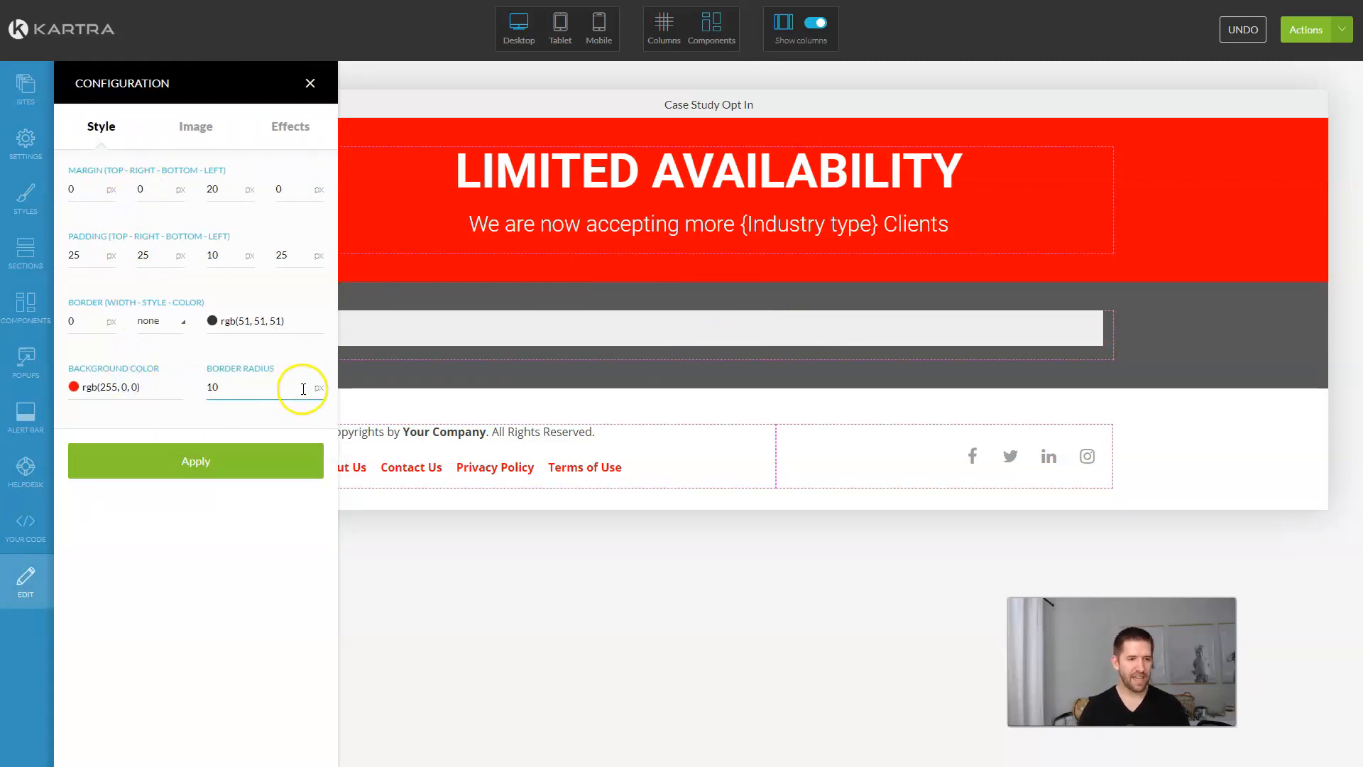
left_click(226, 470)
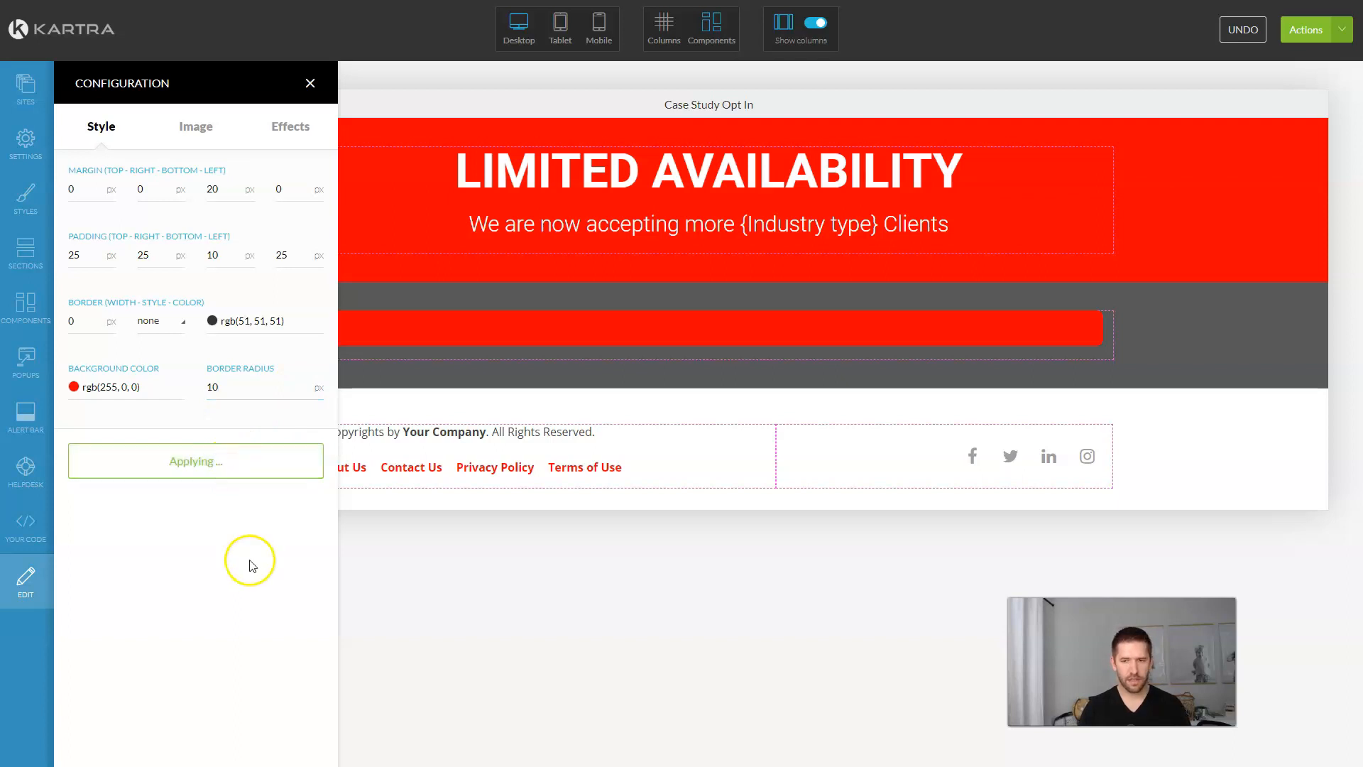
Step: Add a white text block in the red bar reading 'INVITATION:' and 'Want us to (Make a big promise here)?'
left_click(27, 301)
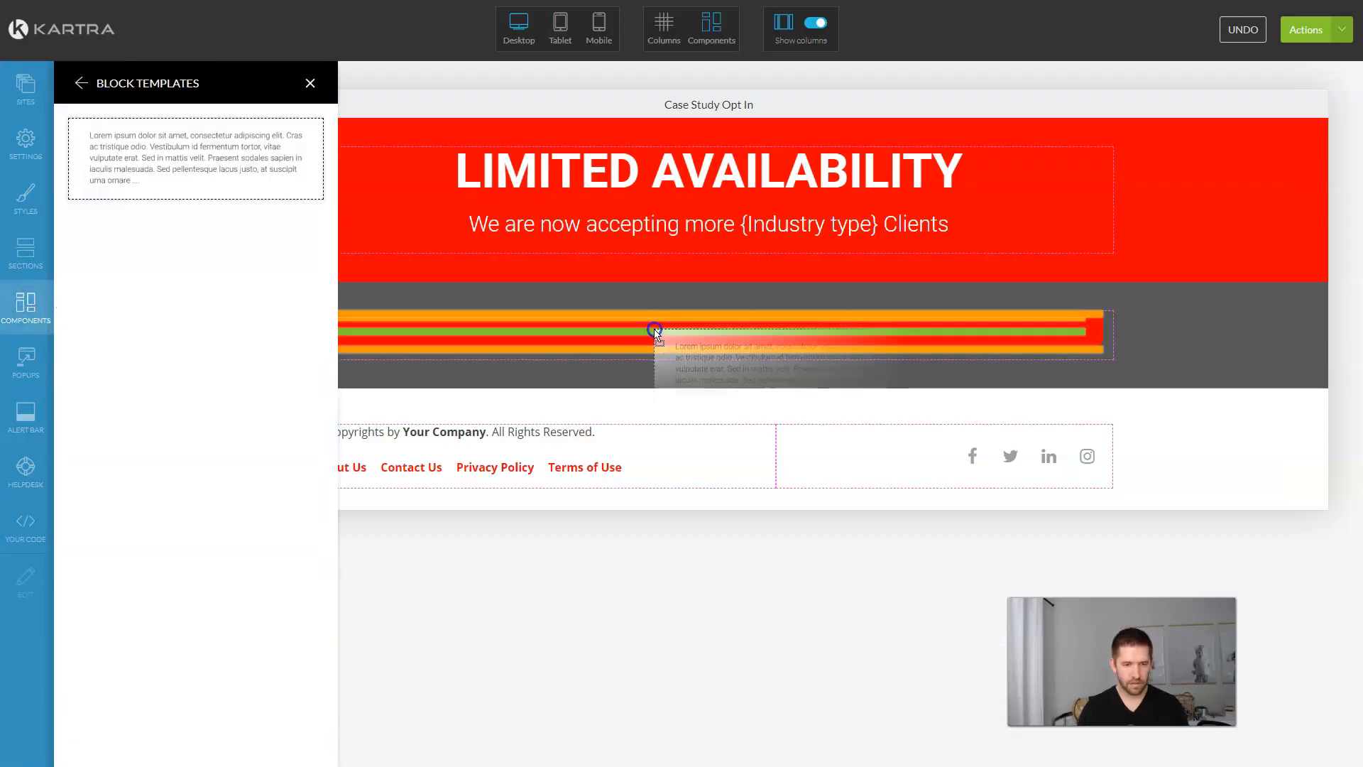
left_click_drag(196, 159, 654, 331)
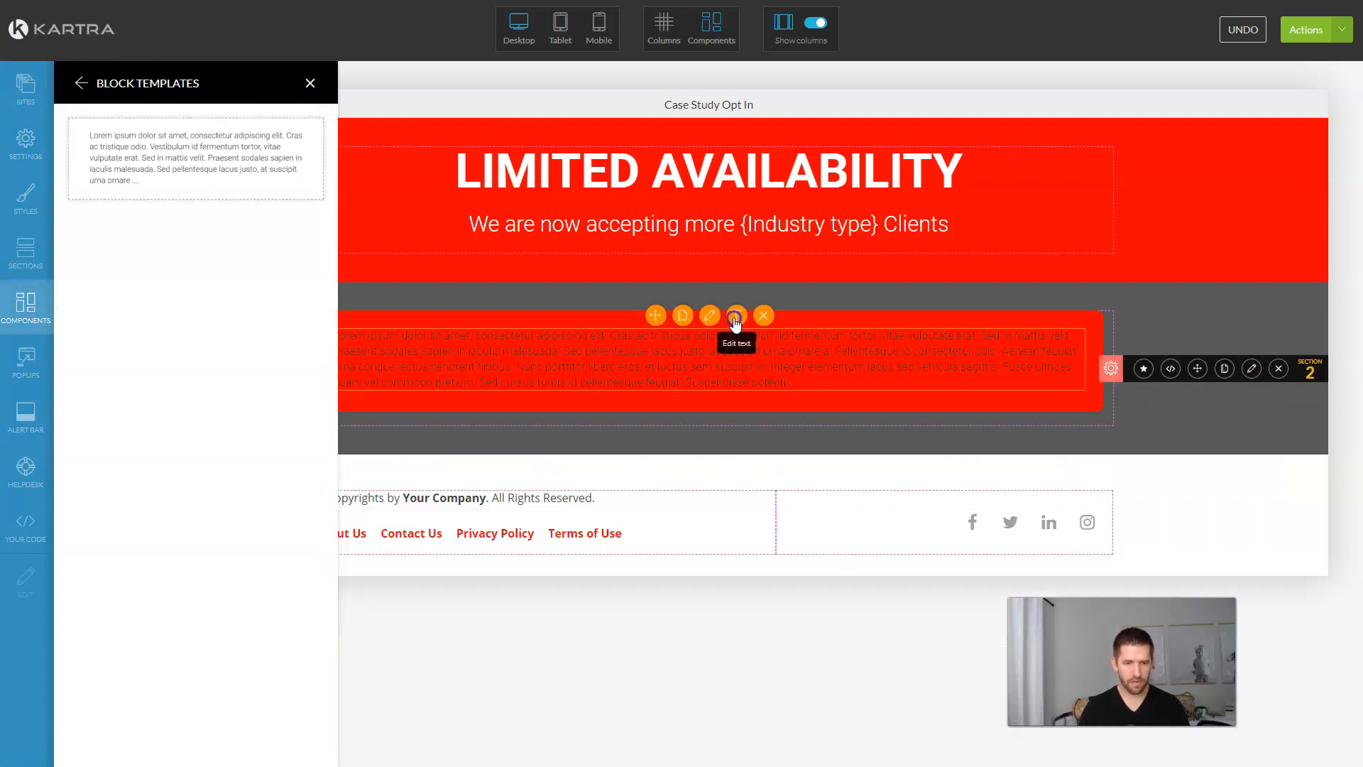
left_click(735, 320)
left_click(701, 371)
triple_click(701, 364)
left_click(615, 313)
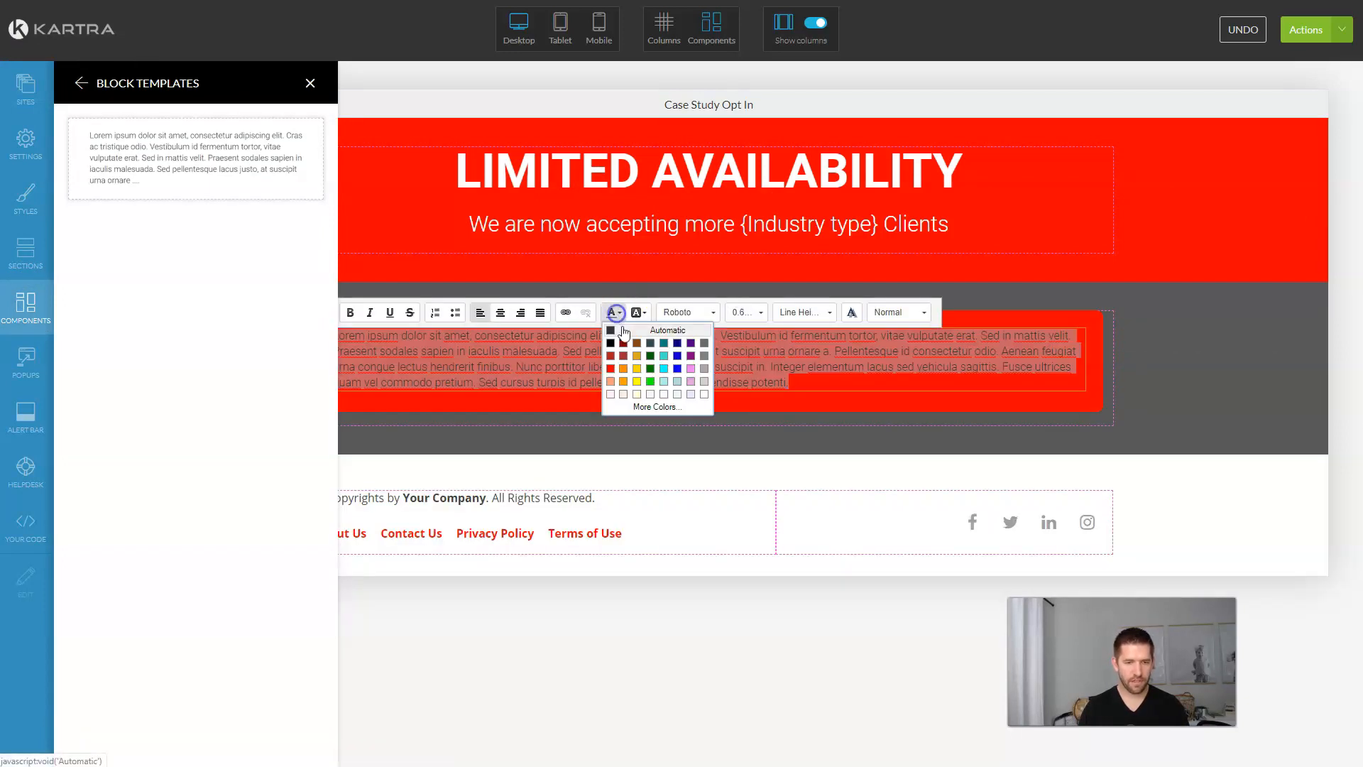
left_click(703, 396)
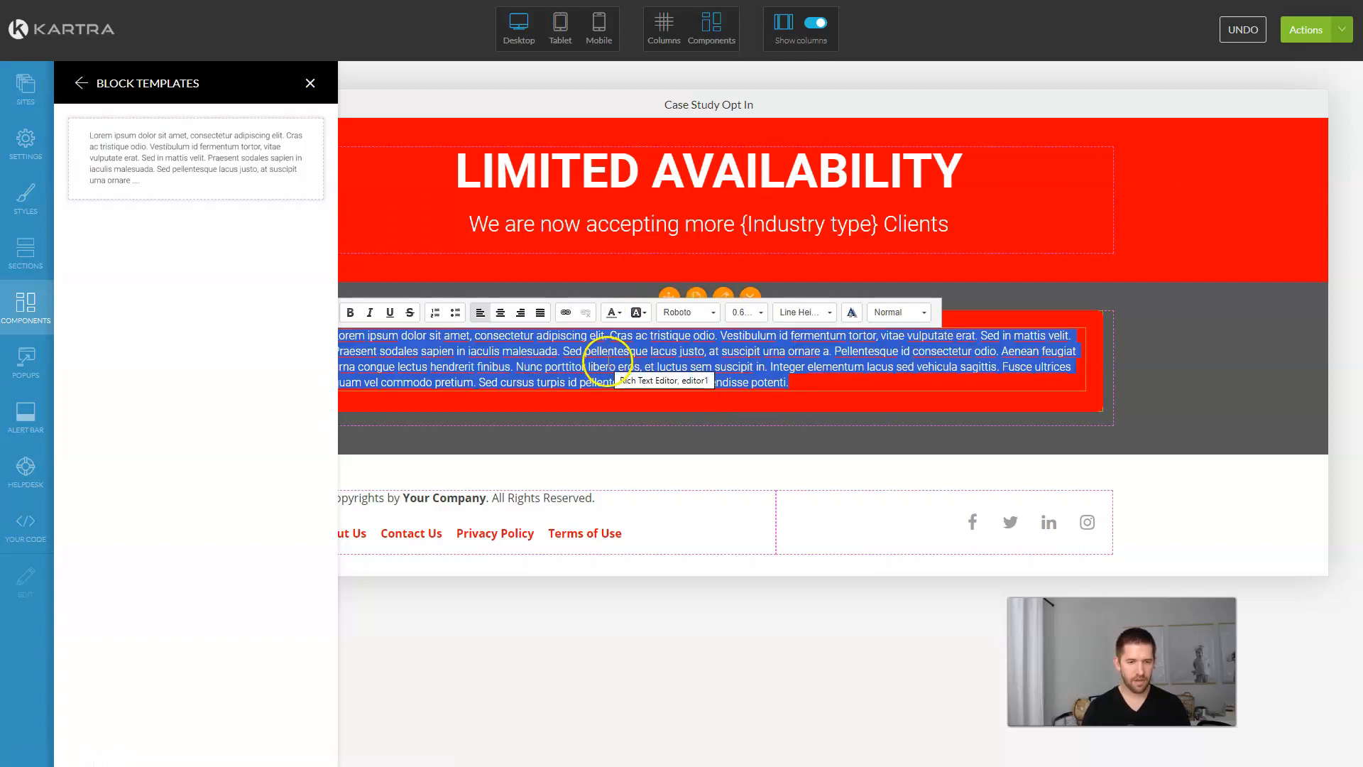
type("NVITATION:")
key("Return")
type("Want us to (Make a big promise here)?")
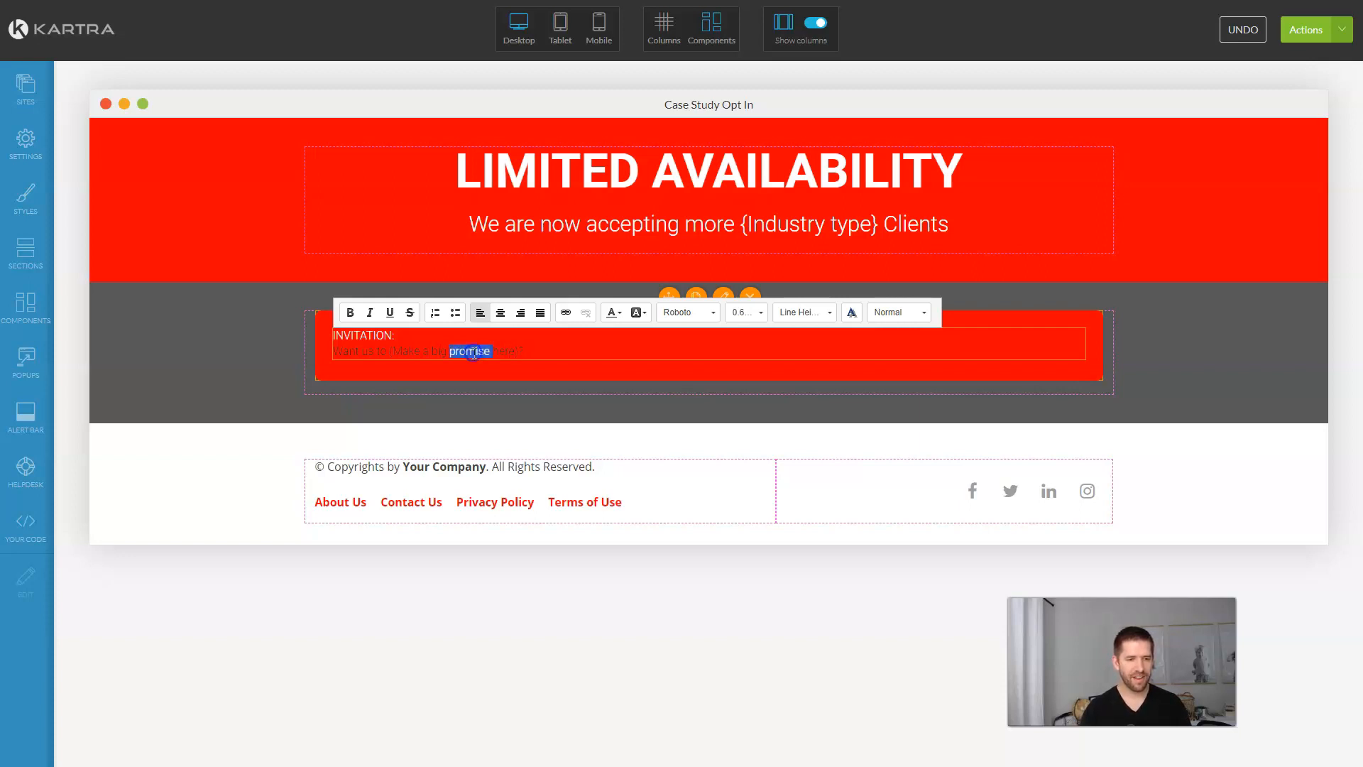
Step: Keep both invitation lines white and centre them
left_click(474, 352)
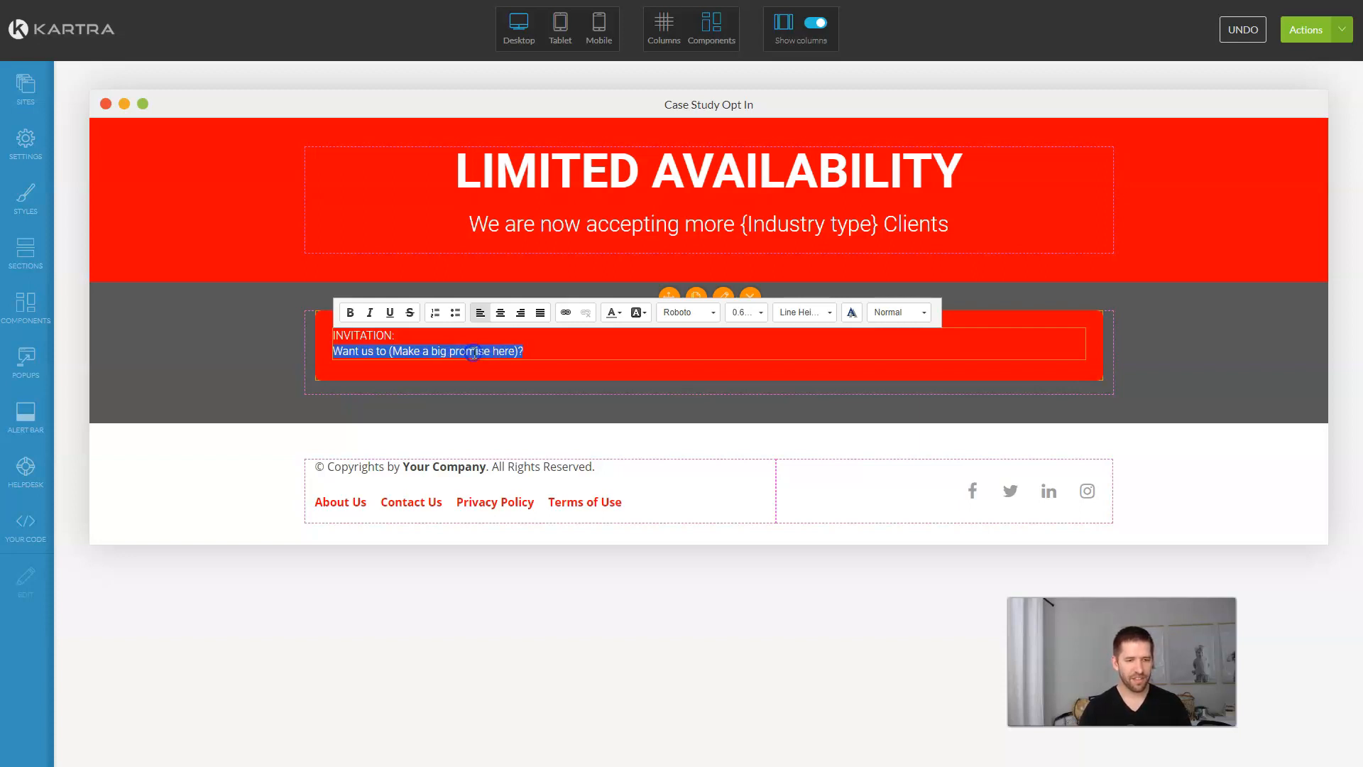
triple_click(487, 352)
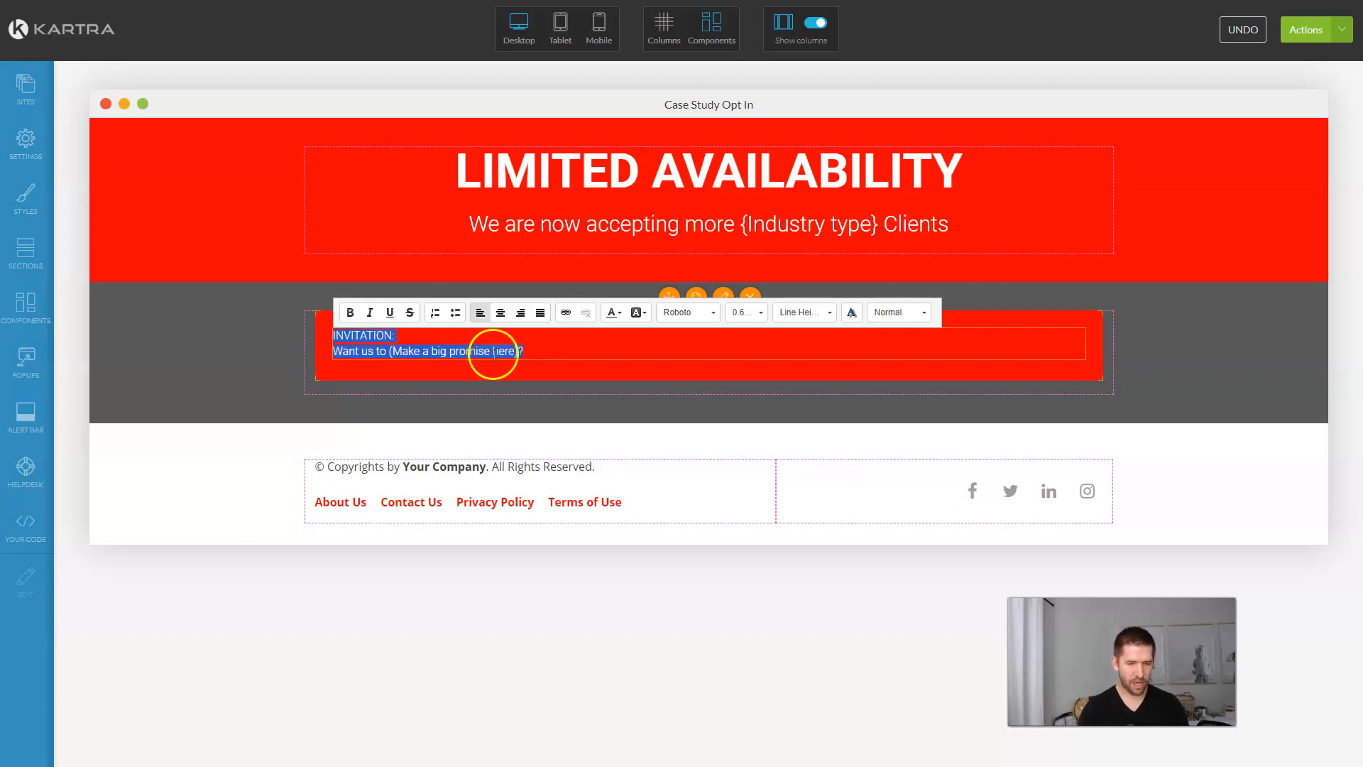
left_click(612, 313)
left_click(707, 395)
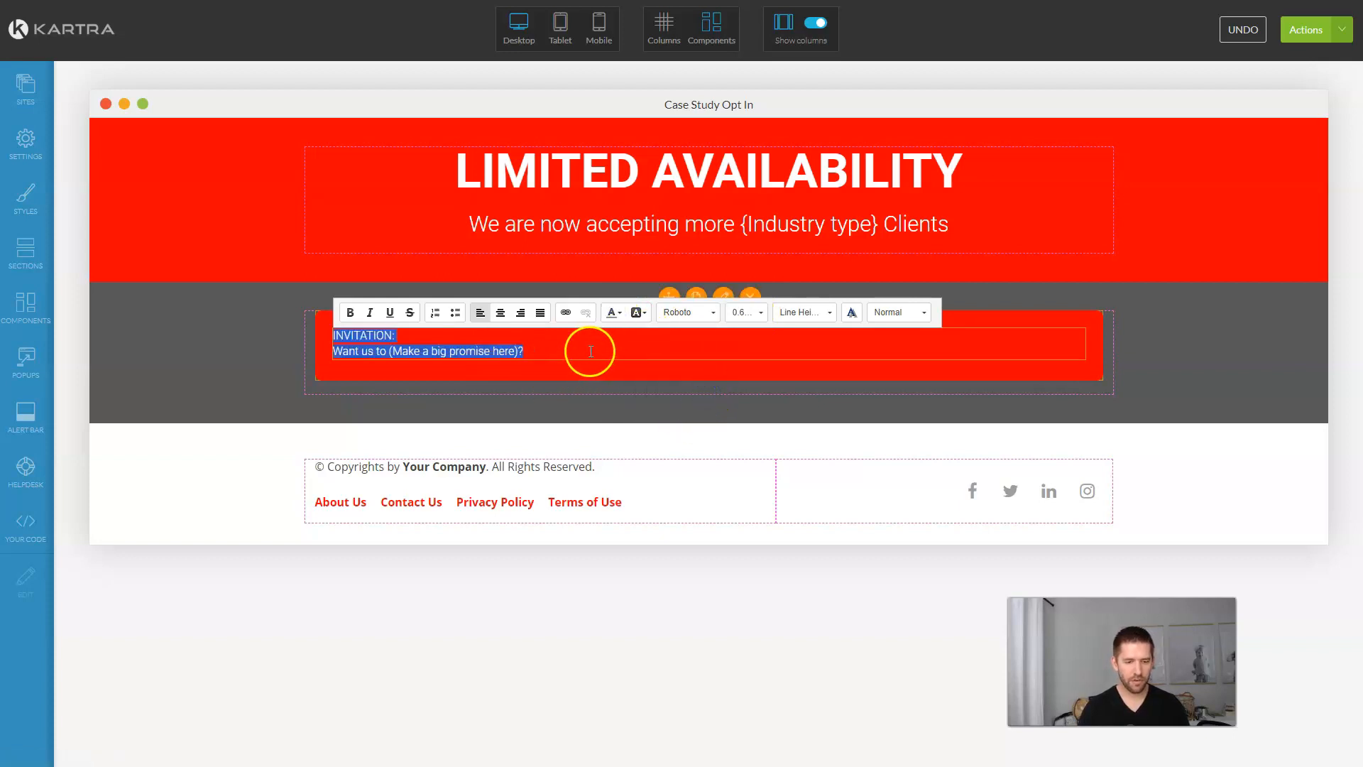
left_click(352, 336)
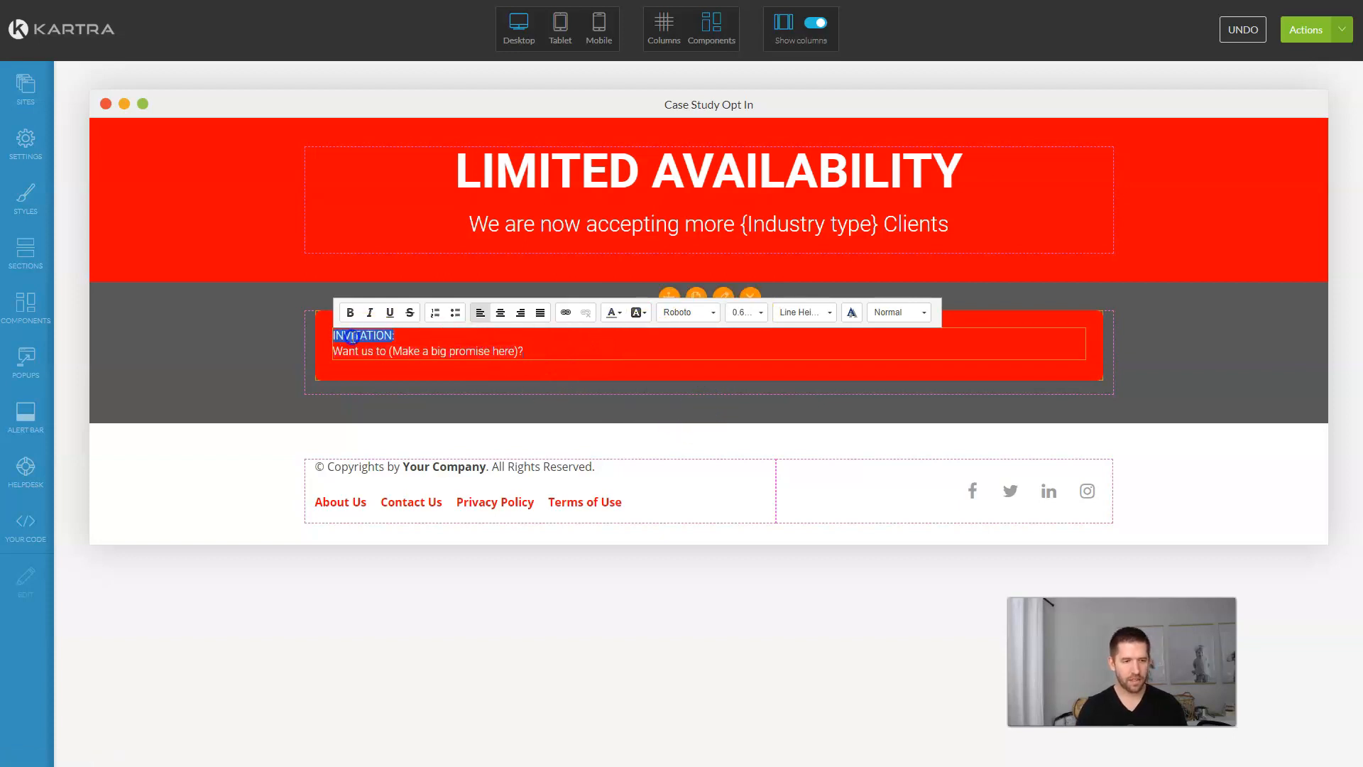
left_click(402, 353)
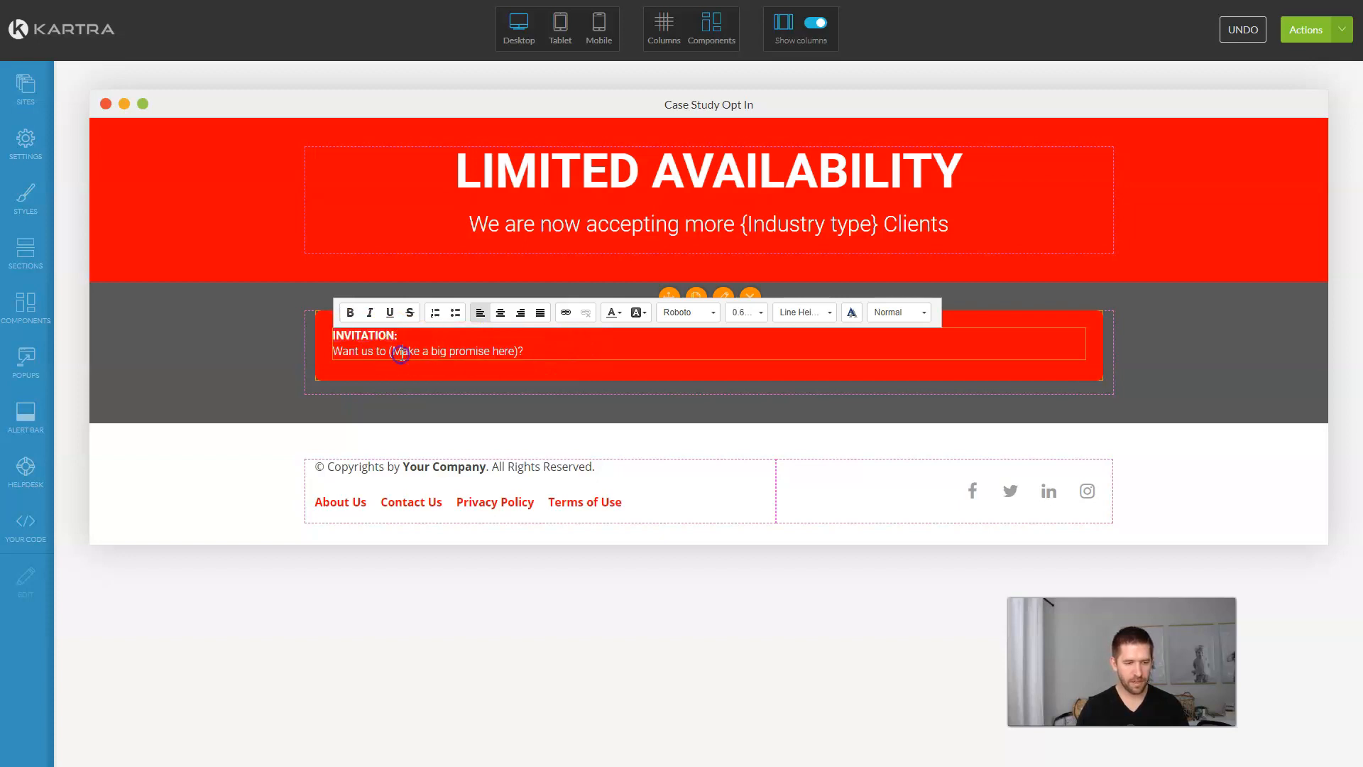
key("ctrl+a")
left_click(499, 313)
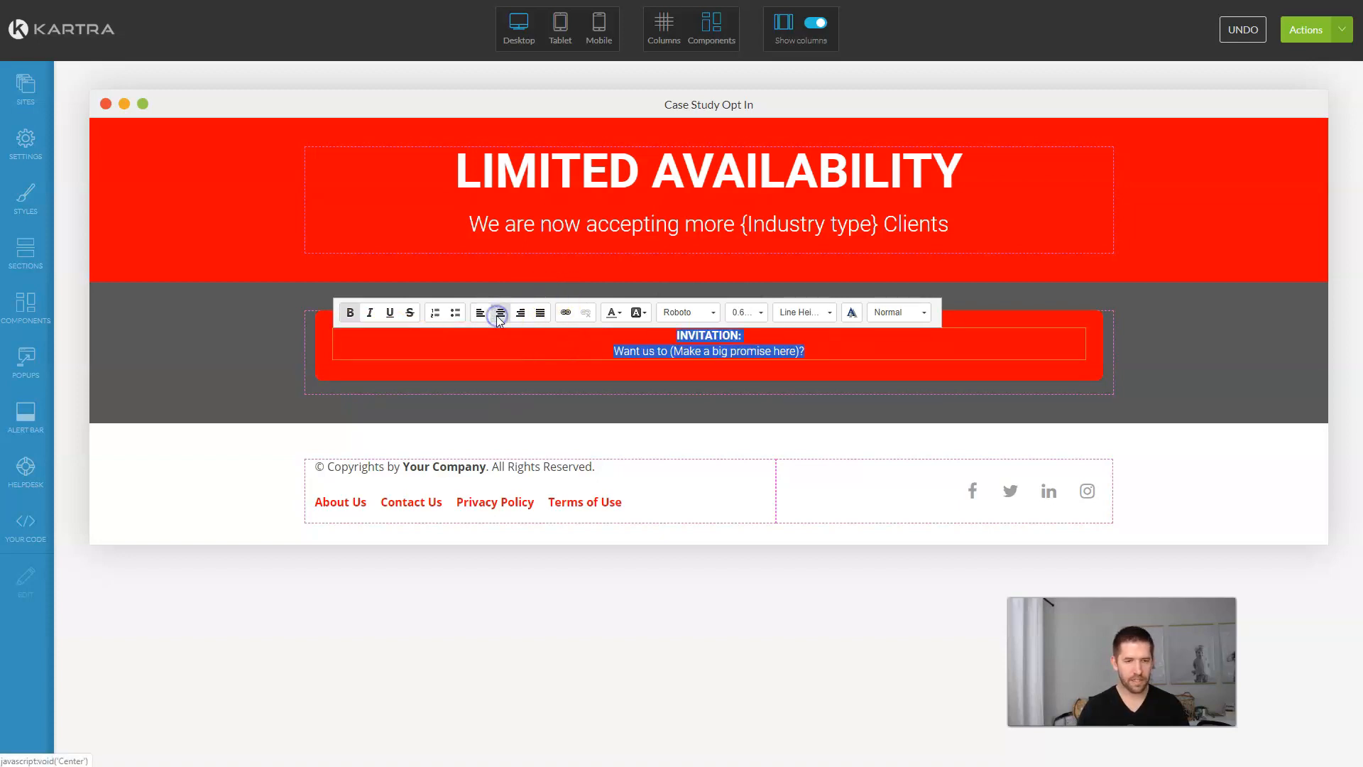
Step: Enlarge the INVITATION: heading to 2.33rem
left_click(710, 338)
left_click(746, 313)
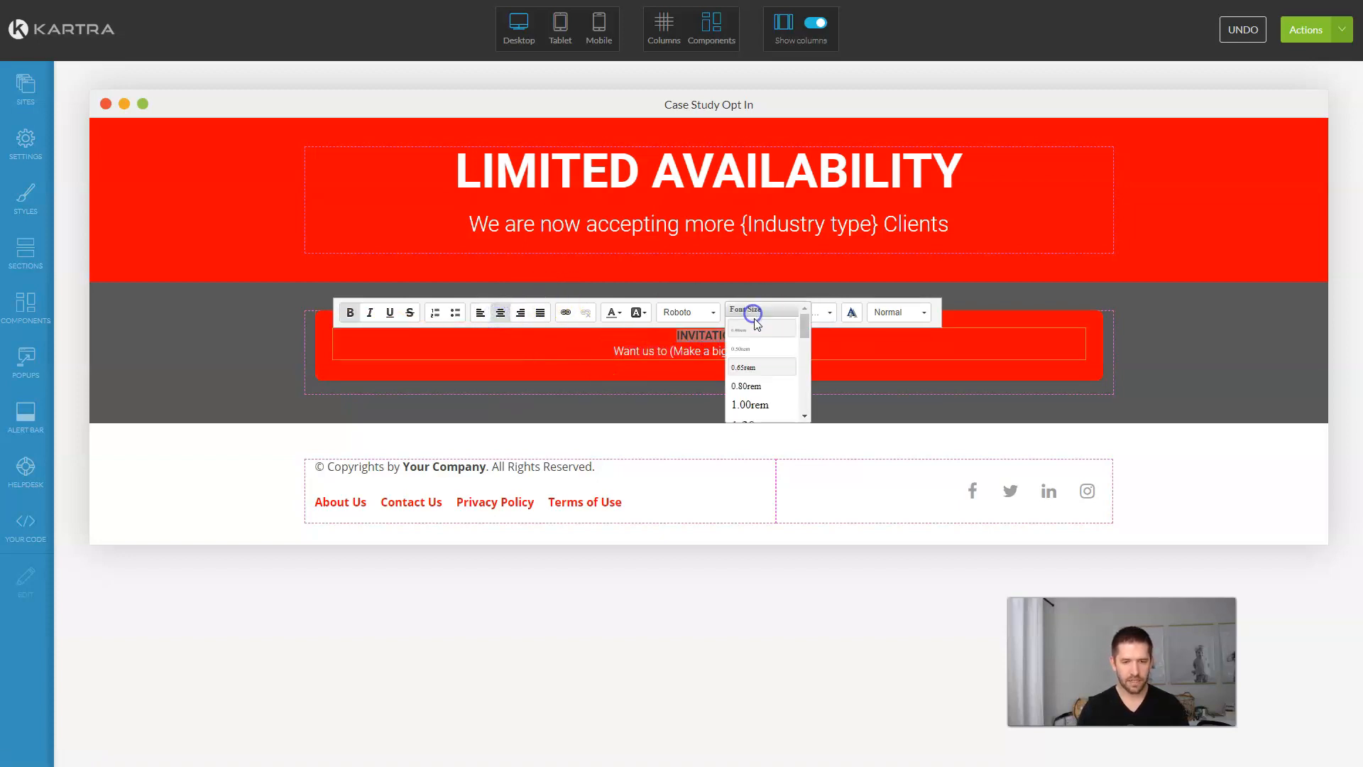
scroll(754, 389, "down", 1)
left_click(757, 389)
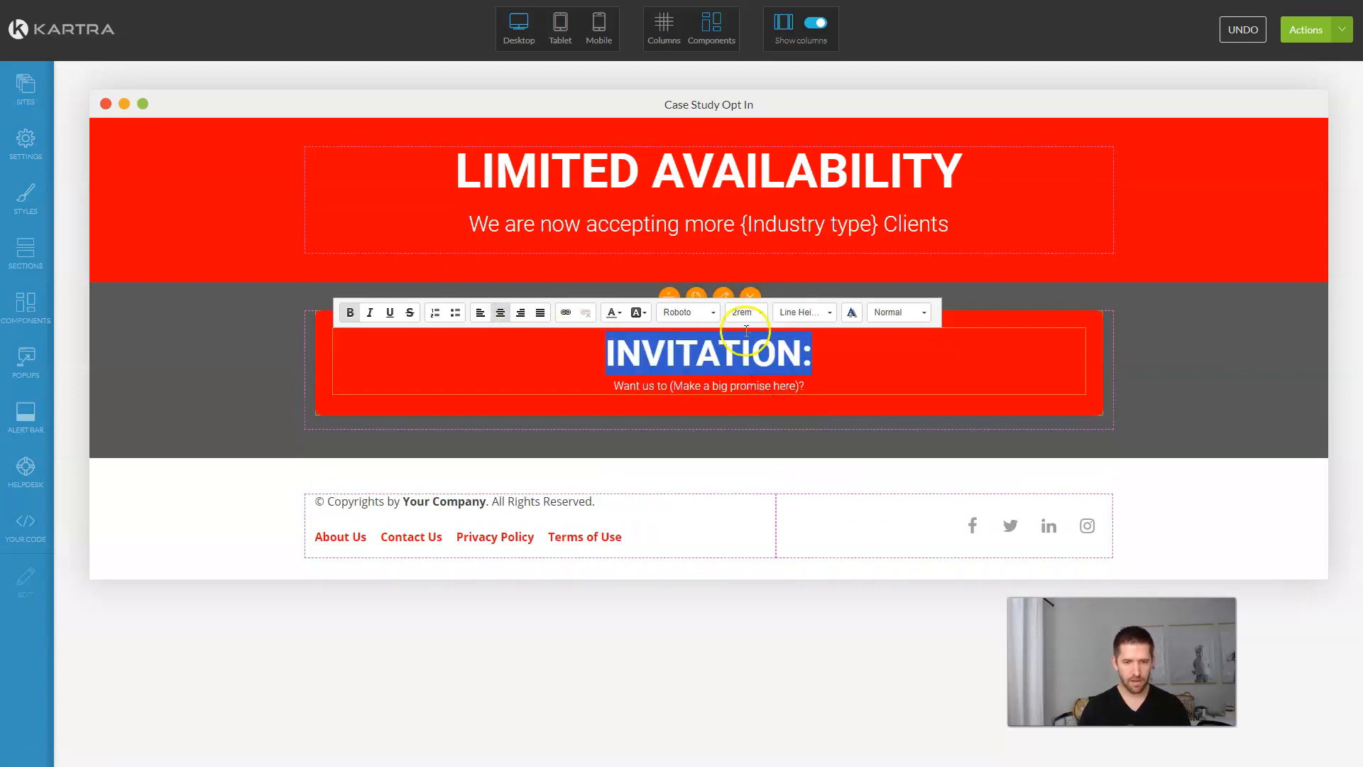
left_click(743, 312)
scroll(754, 420, "down", 3)
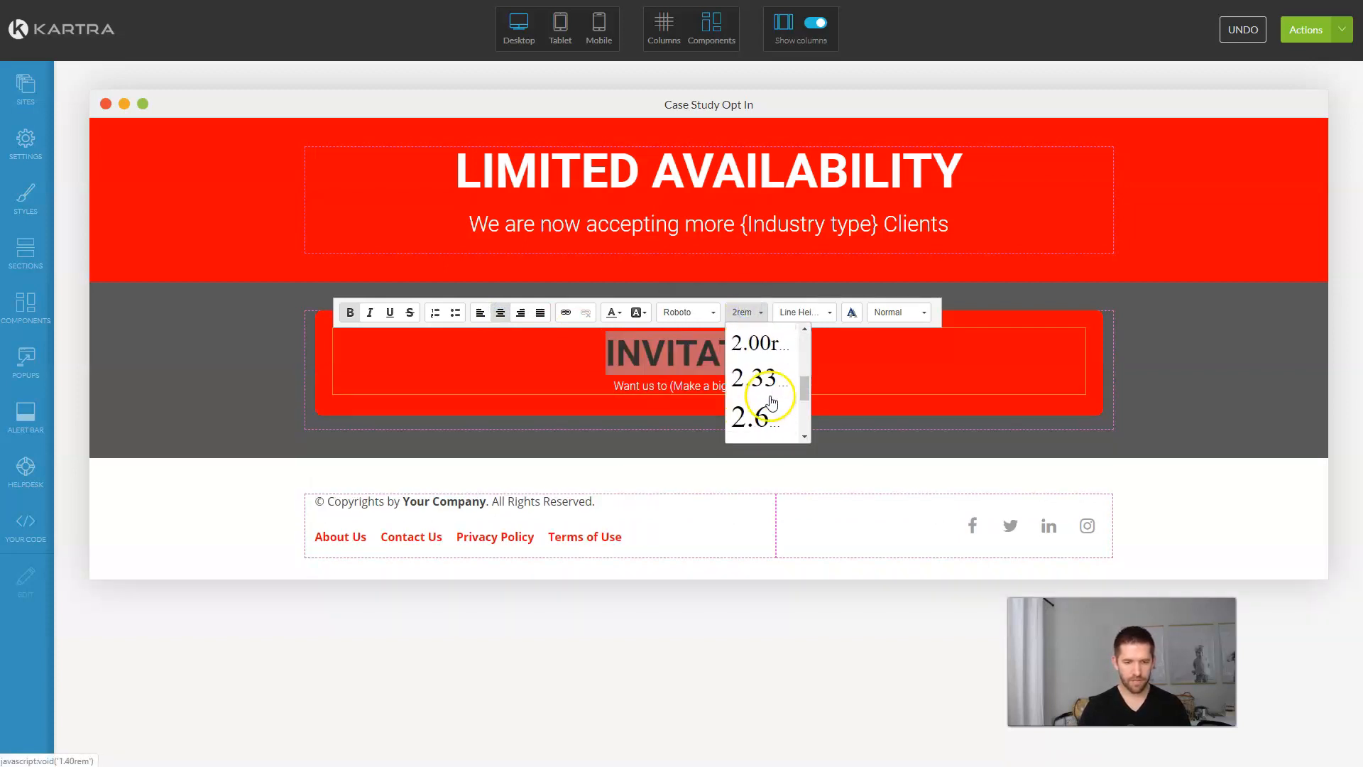
left_click(754, 377)
Step: Set the 'Want us to…' subtitle line to 1.80rem
triple_click(726, 395)
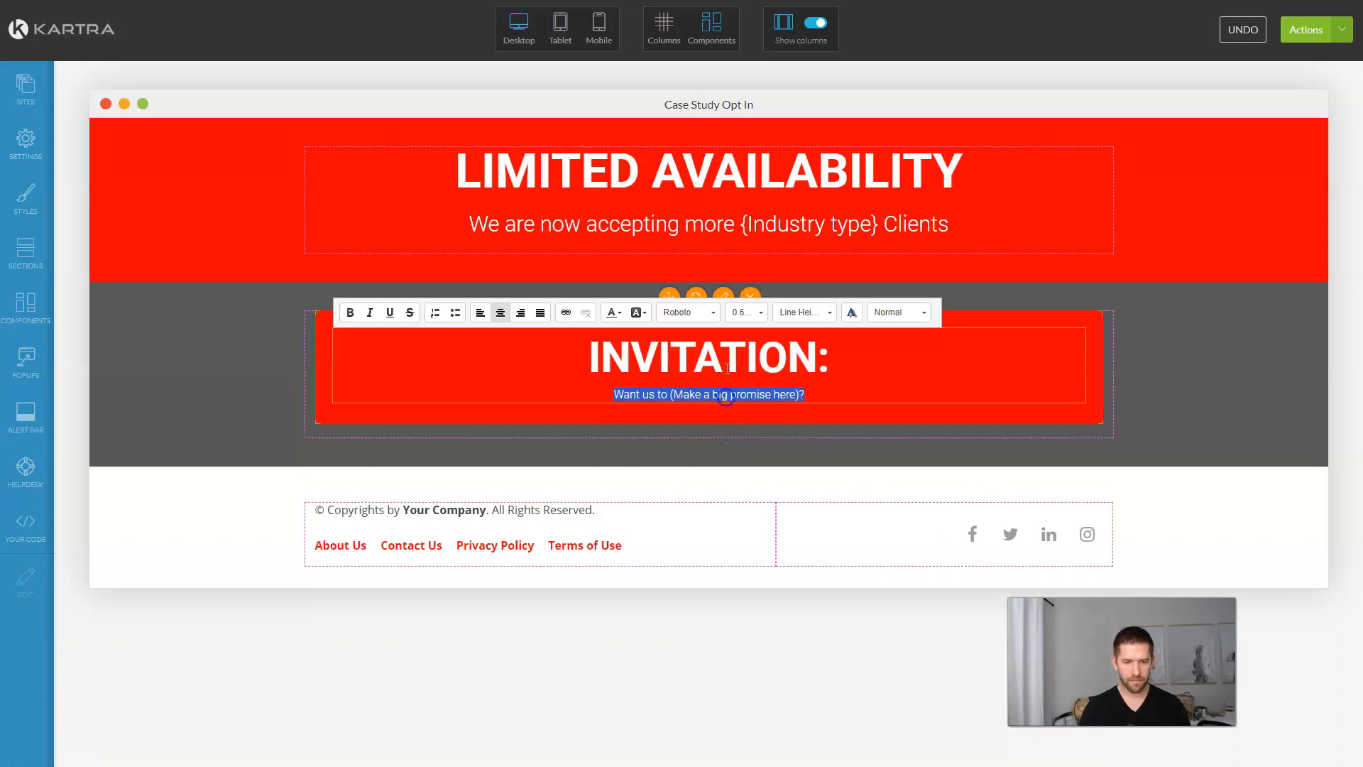
left_click(746, 312)
scroll(752, 401, "down", 3)
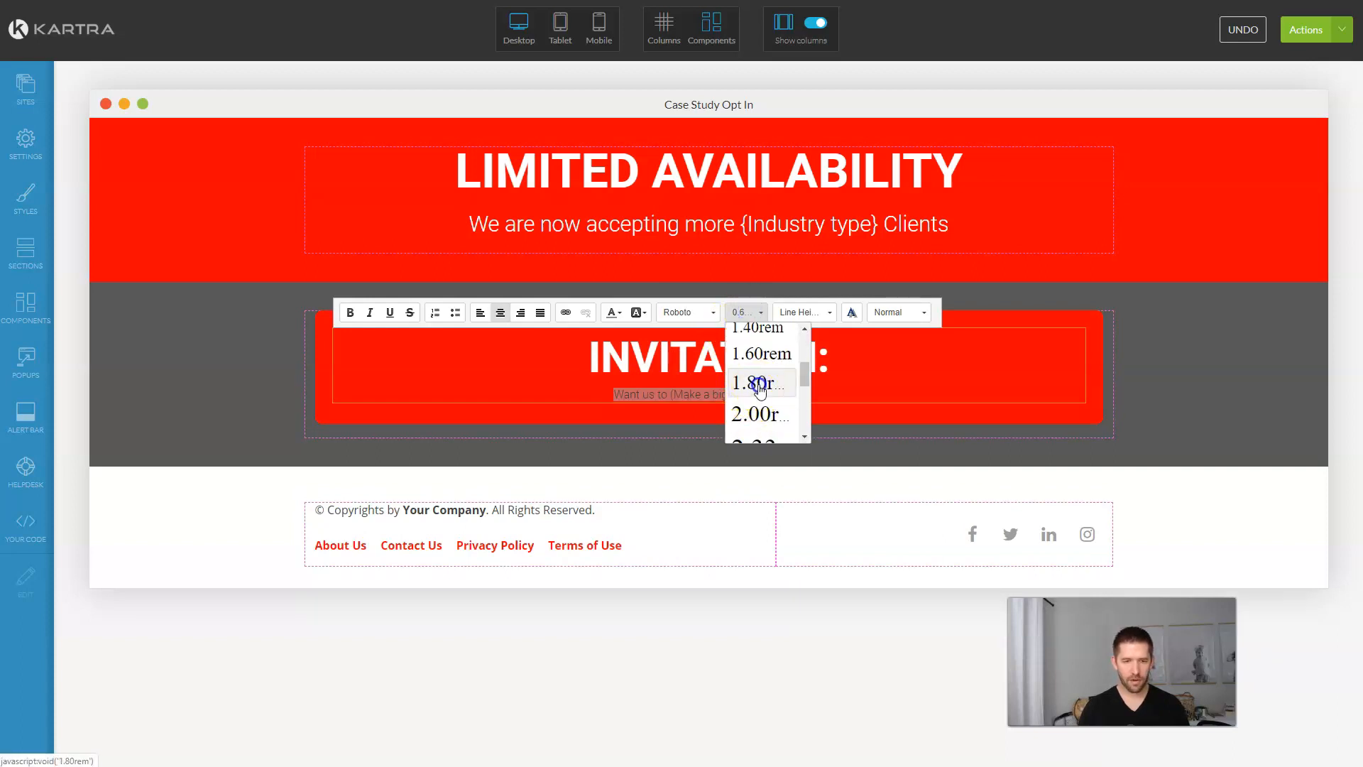
left_click(758, 384)
left_click(1170, 410)
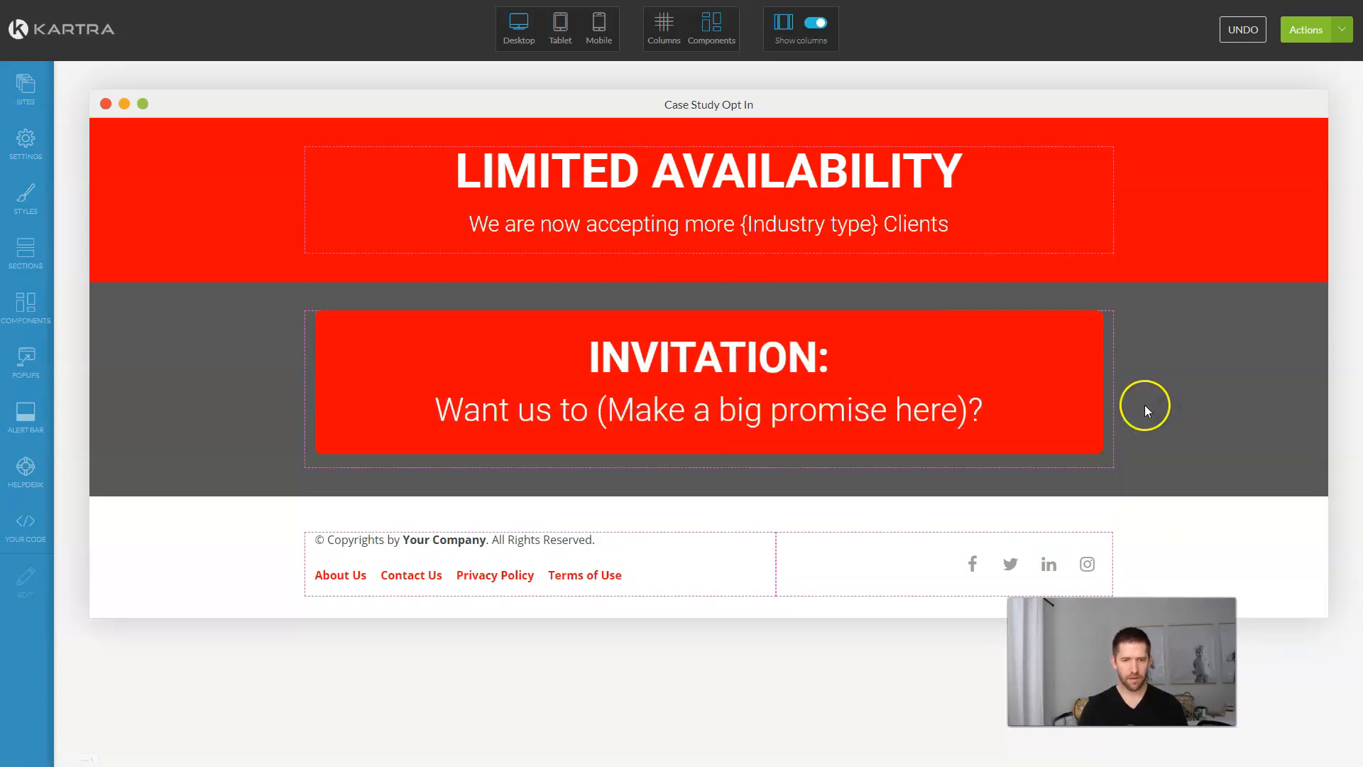
mouse_move(1090, 391)
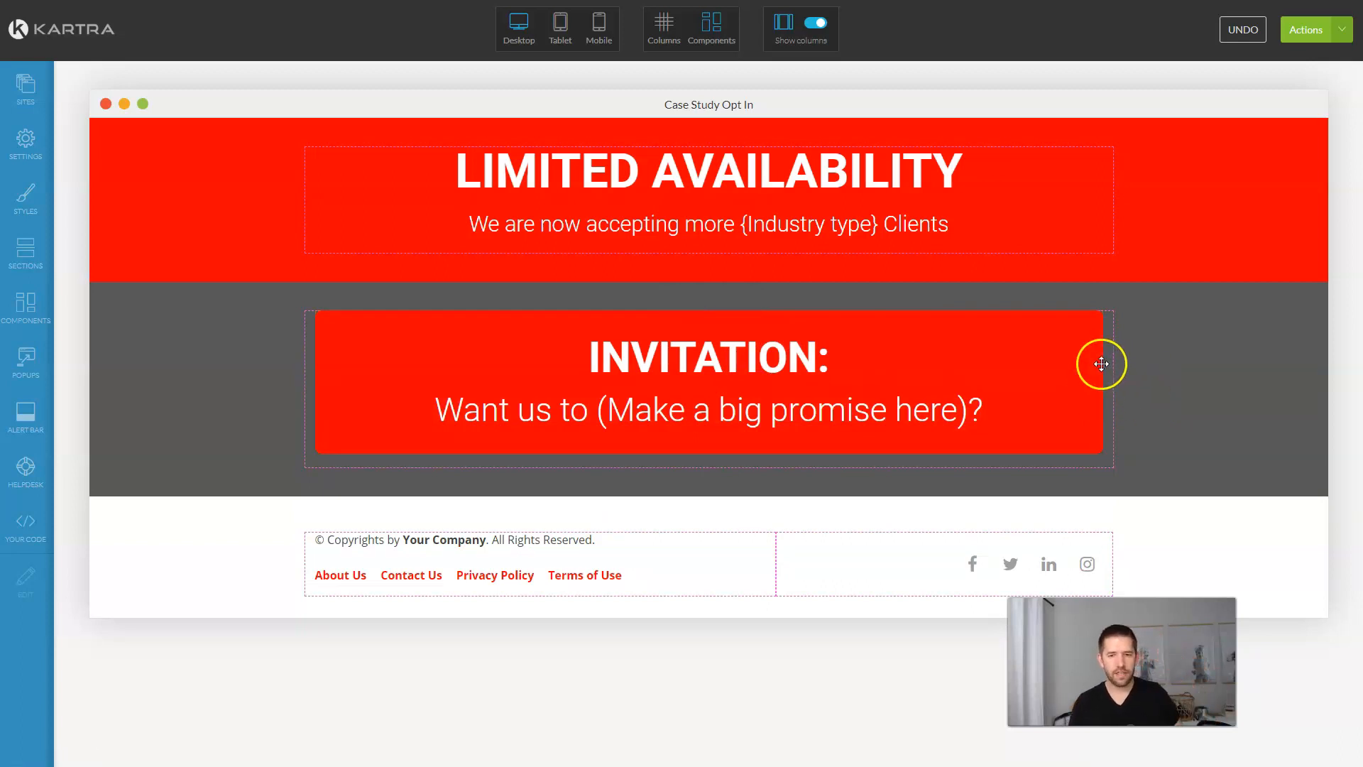
Step: Narrow the invitation column to 83.33% width with the column width slider
left_click(663, 27)
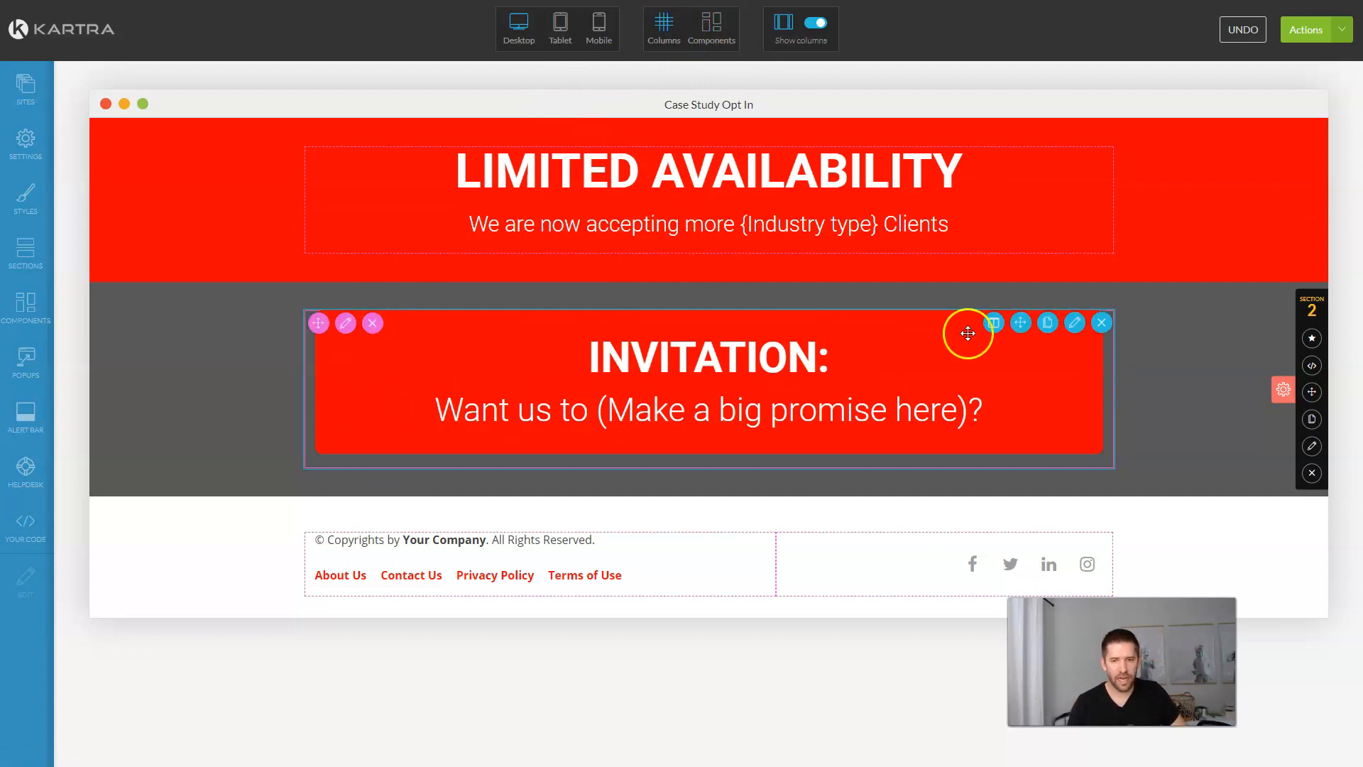
left_click(993, 324)
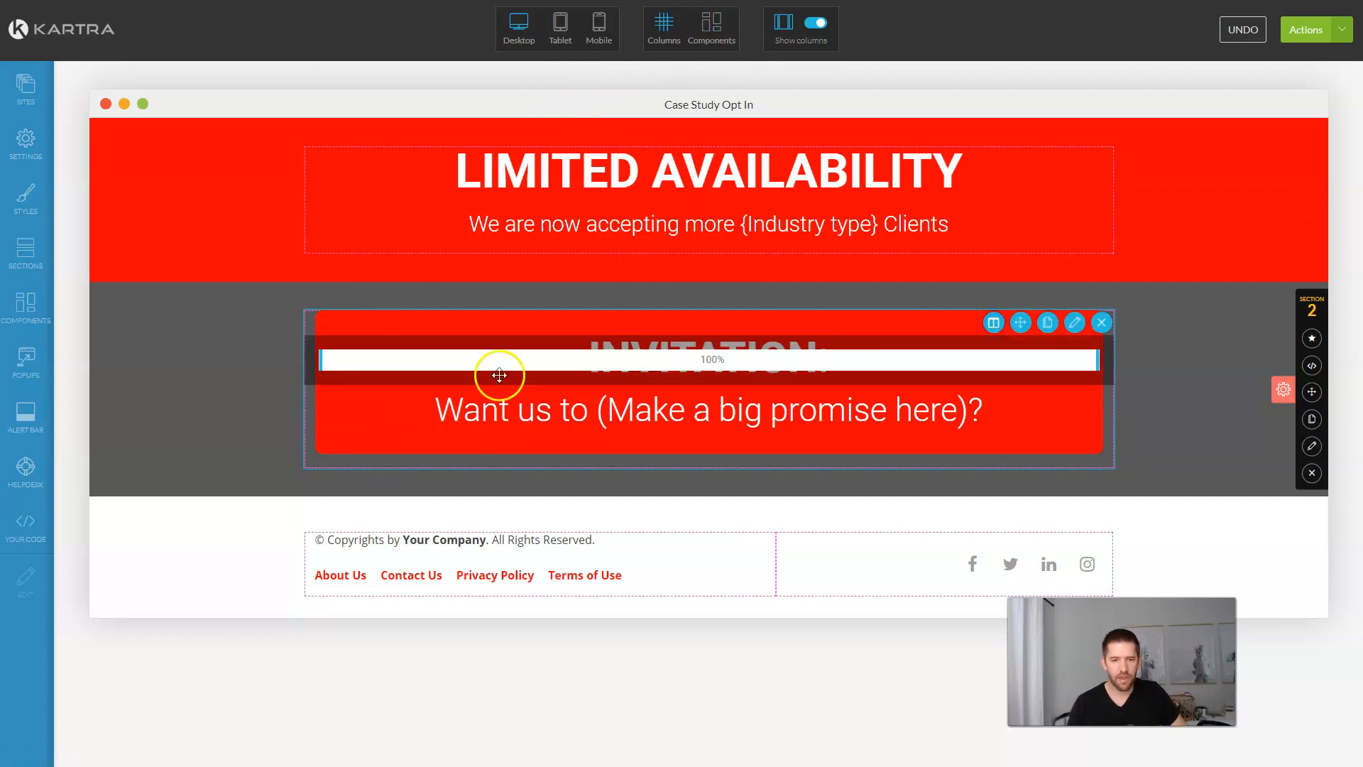
left_click_drag(352, 361, 382, 359)
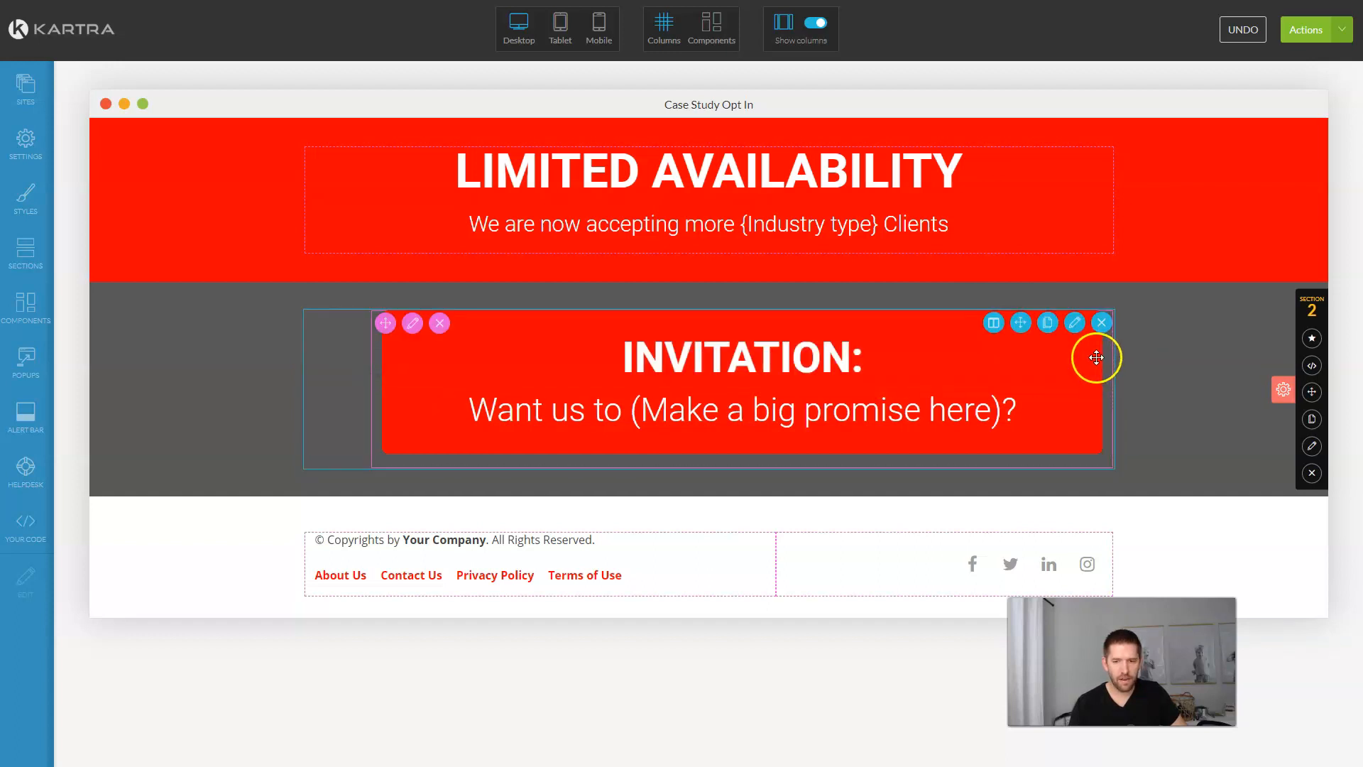
left_click(993, 323)
left_click_drag(1094, 360, 1043, 363)
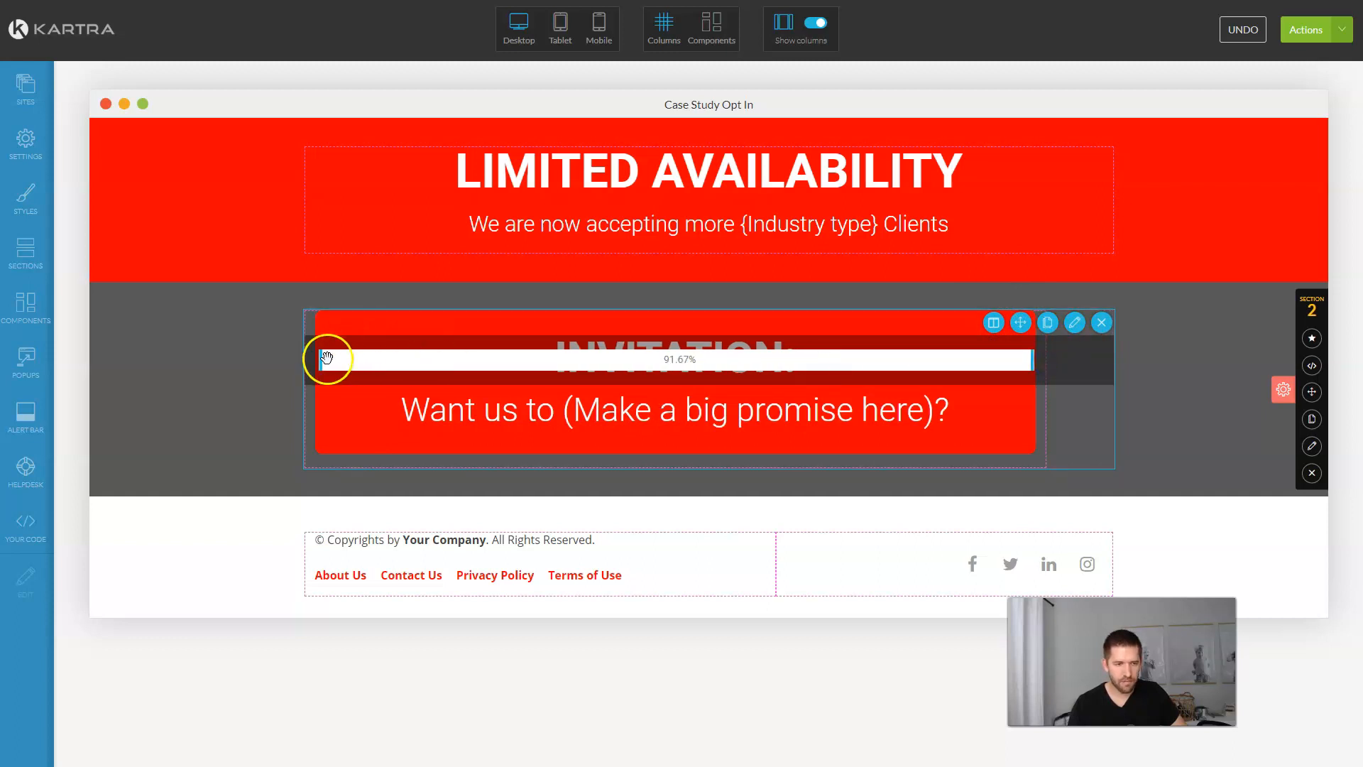
left_click_drag(342, 360, 360, 360)
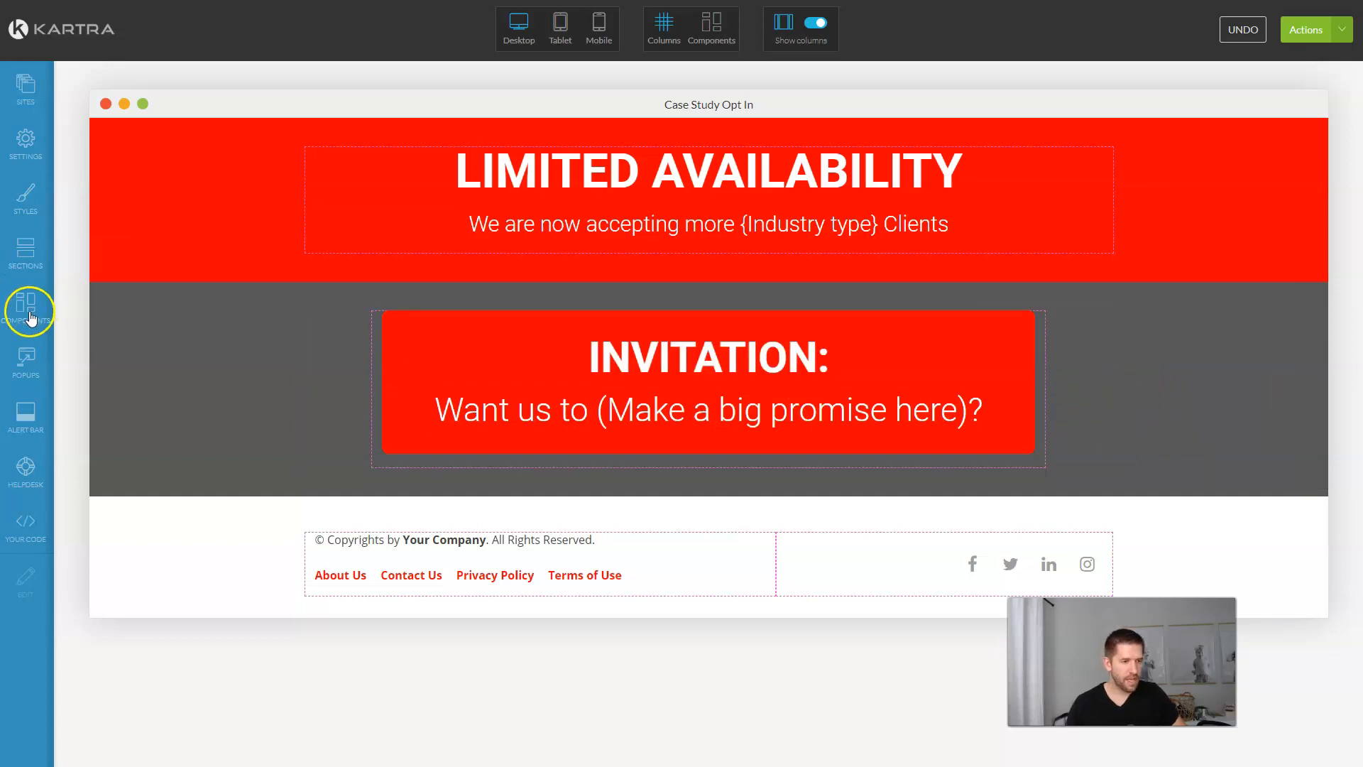
Step: Add a text block below the invitation box reading 'Before you apply, click below to see a free case study'
left_click(29, 312)
scroll(220, 184, "up", 1)
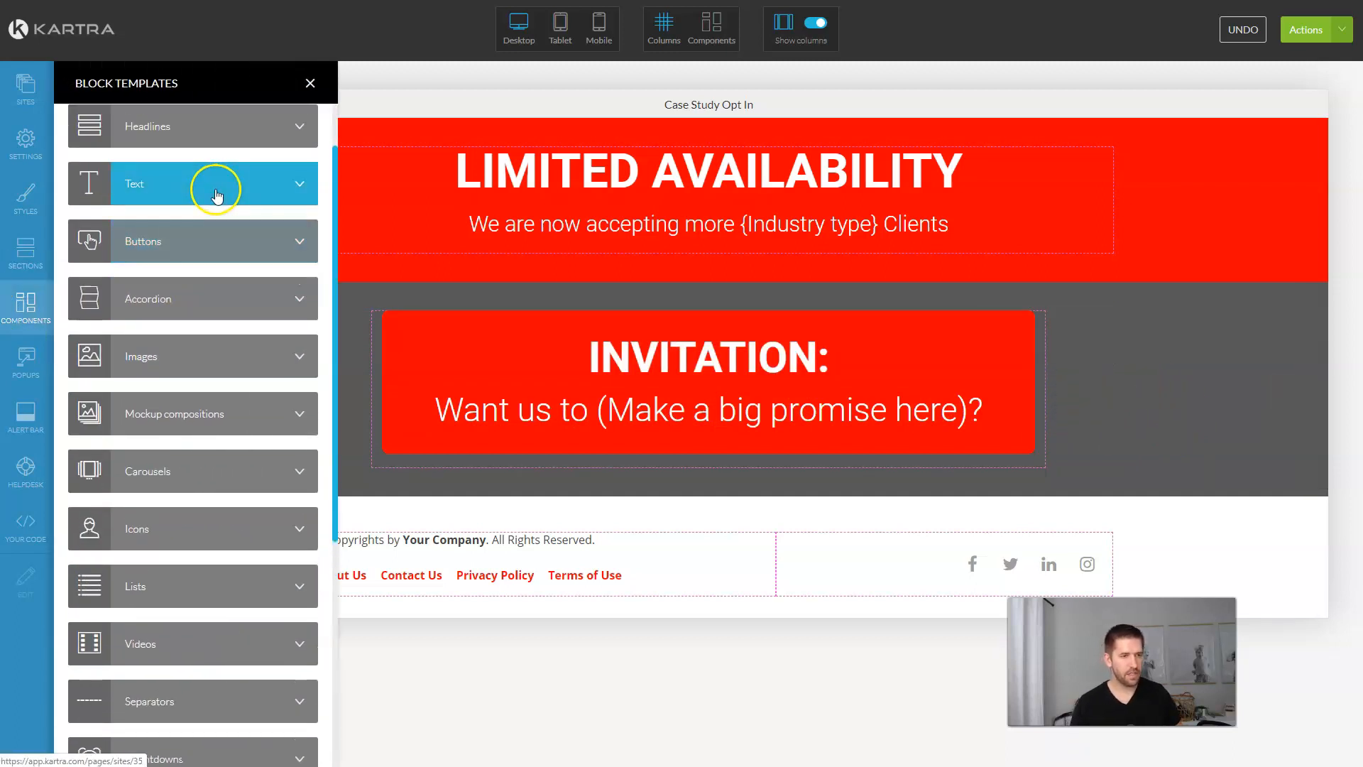
left_click(214, 202)
left_click_drag(197, 167, 754, 462)
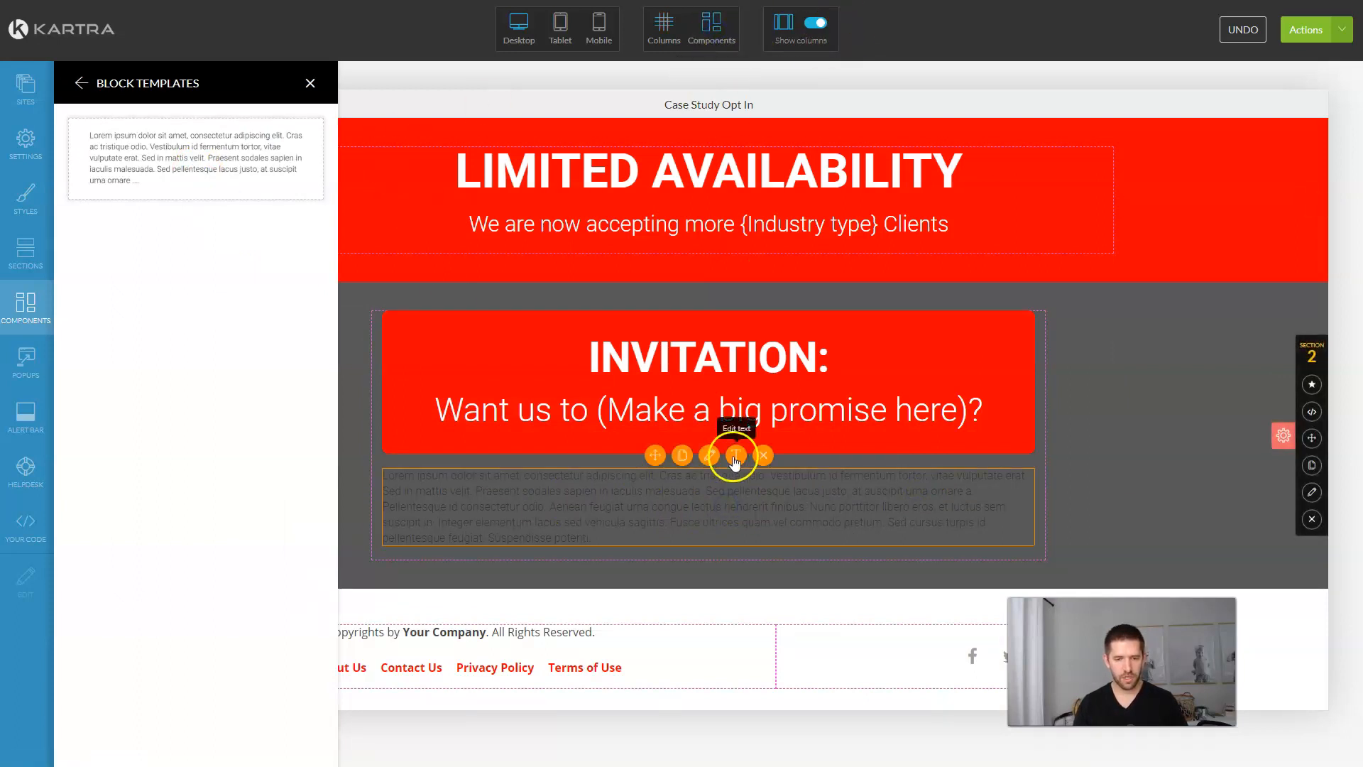
left_click(731, 474)
key("alt+Tab")
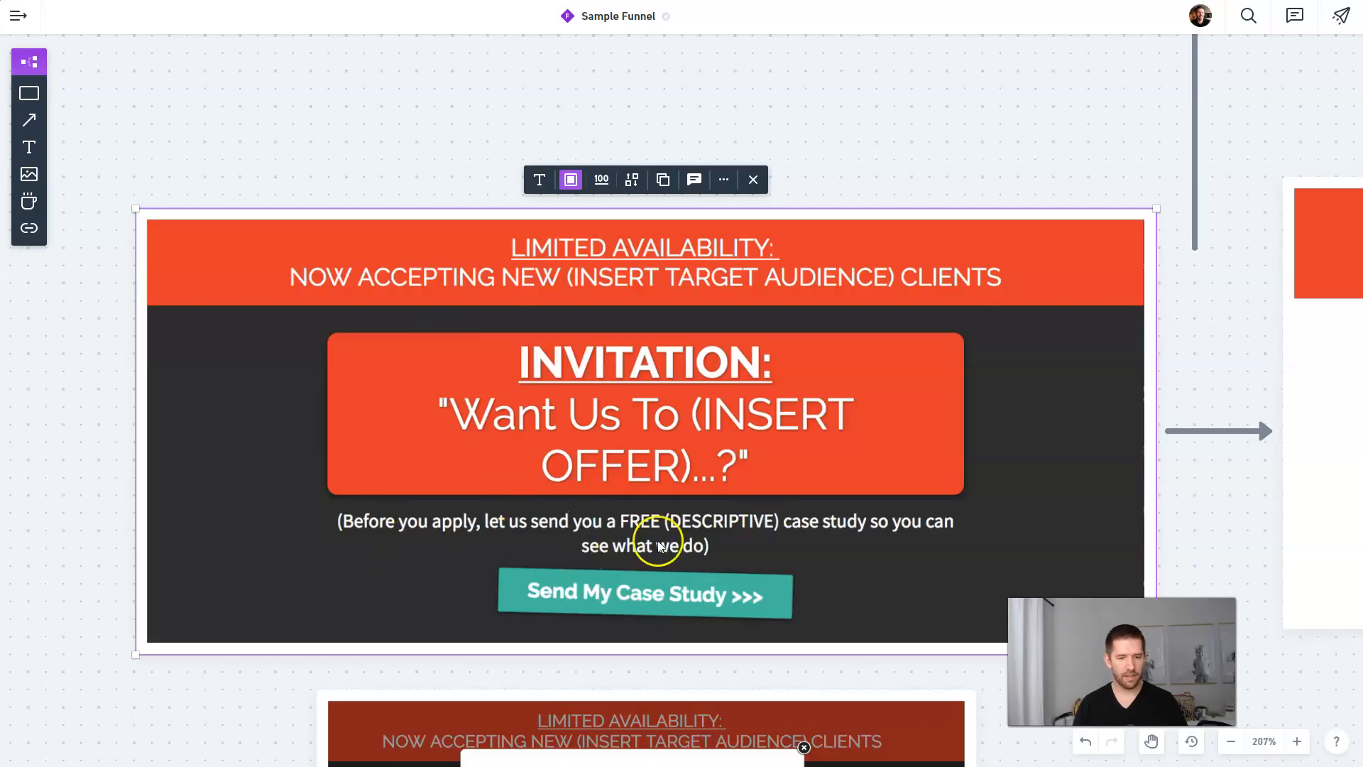
key("alt+Tab")
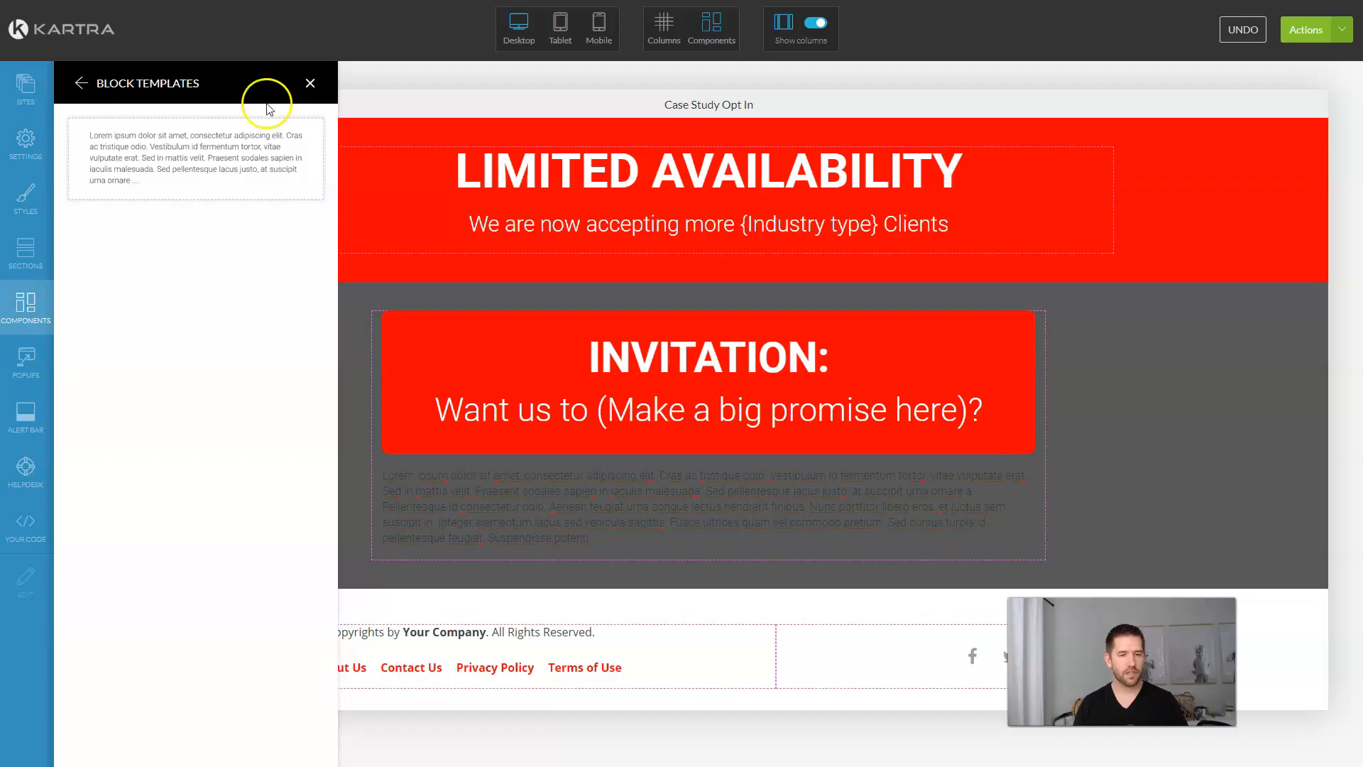
left_click(311, 83)
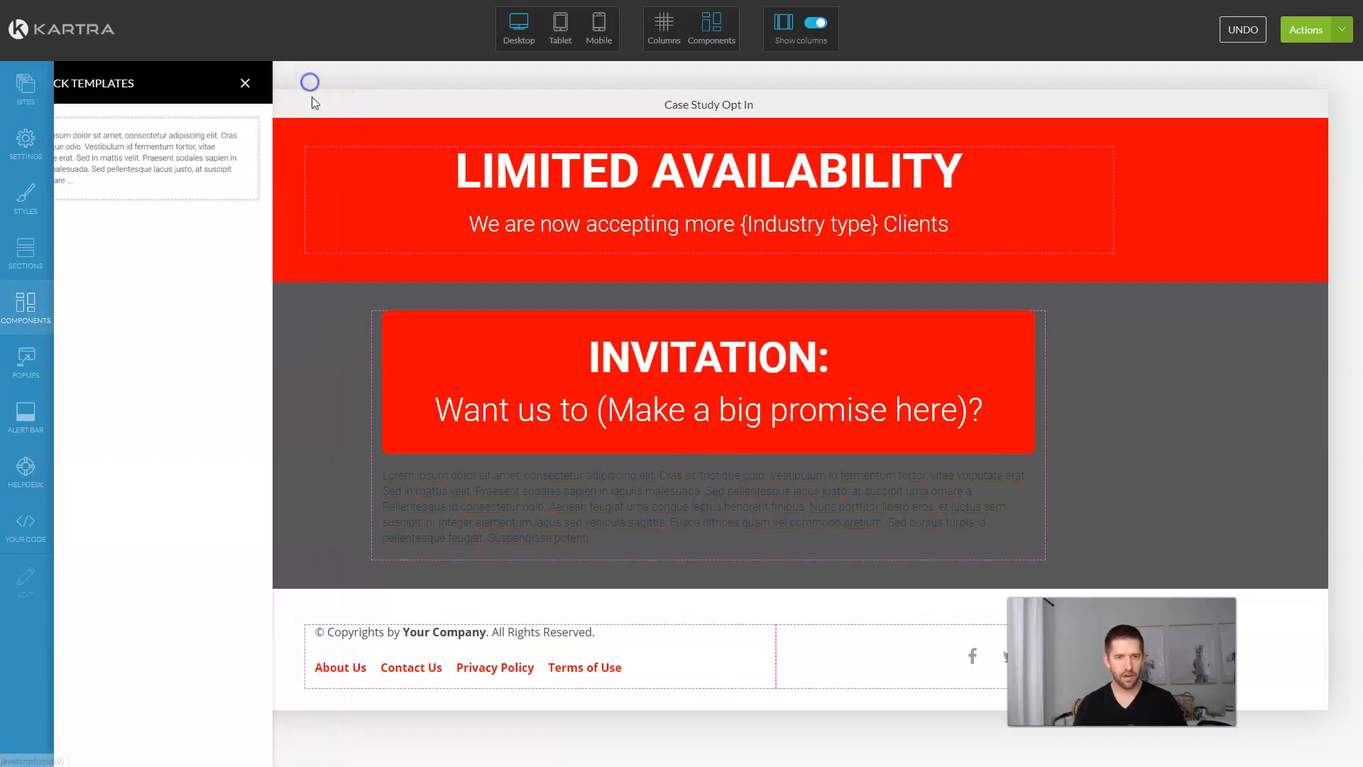
left_click(735, 463)
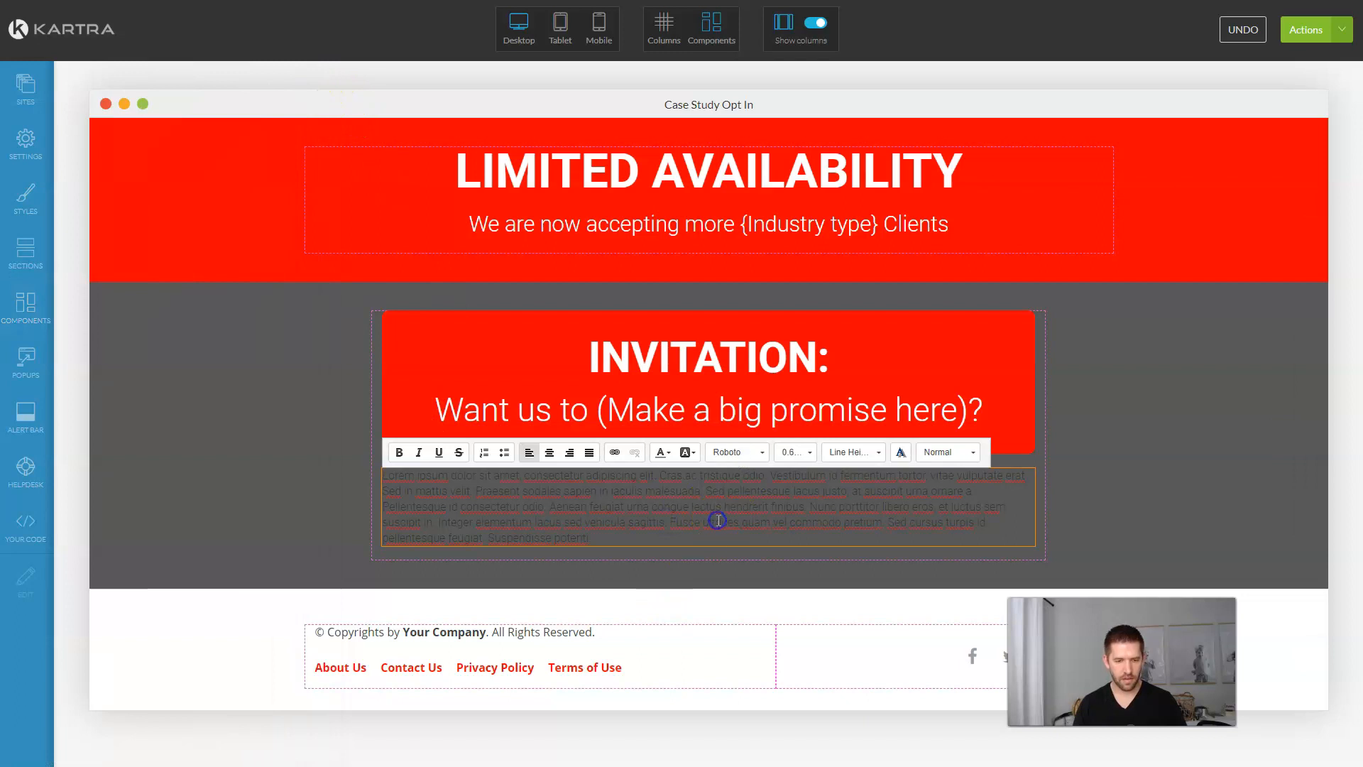
key("ctrl+a")
key("BackSpace")
type("Before")
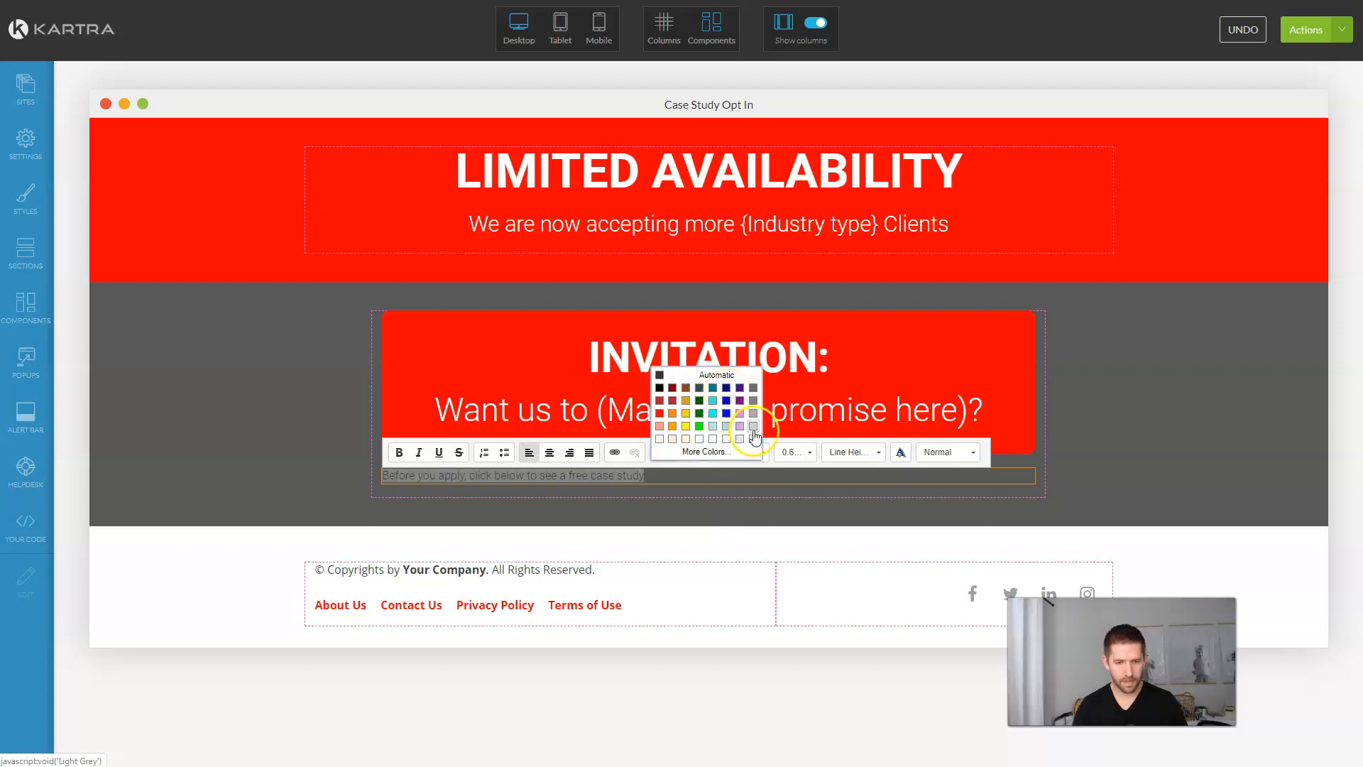
Step: Make the case study line white, 1.40rem and centred
left_click(751, 435)
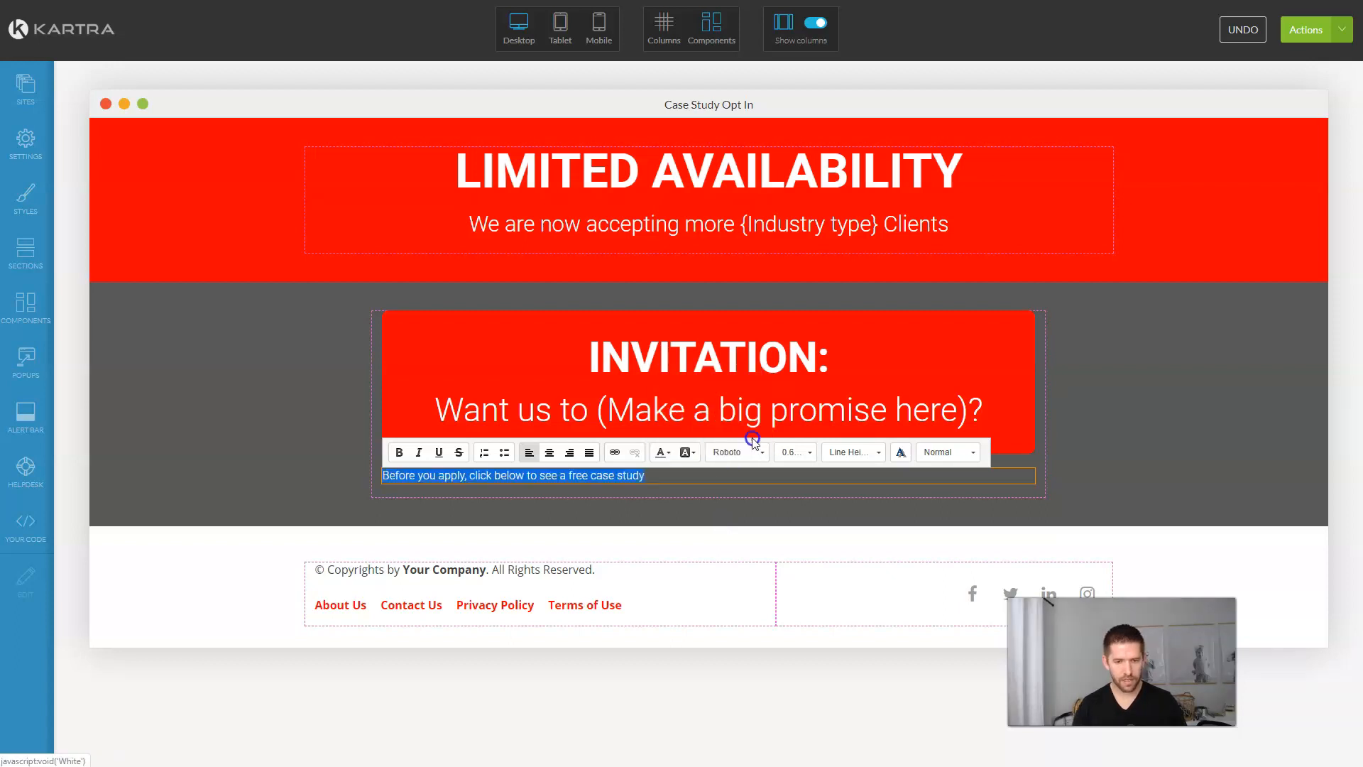
left_click(794, 452)
scroll(800, 426, "down", 3)
scroll(809, 433, "up", 2)
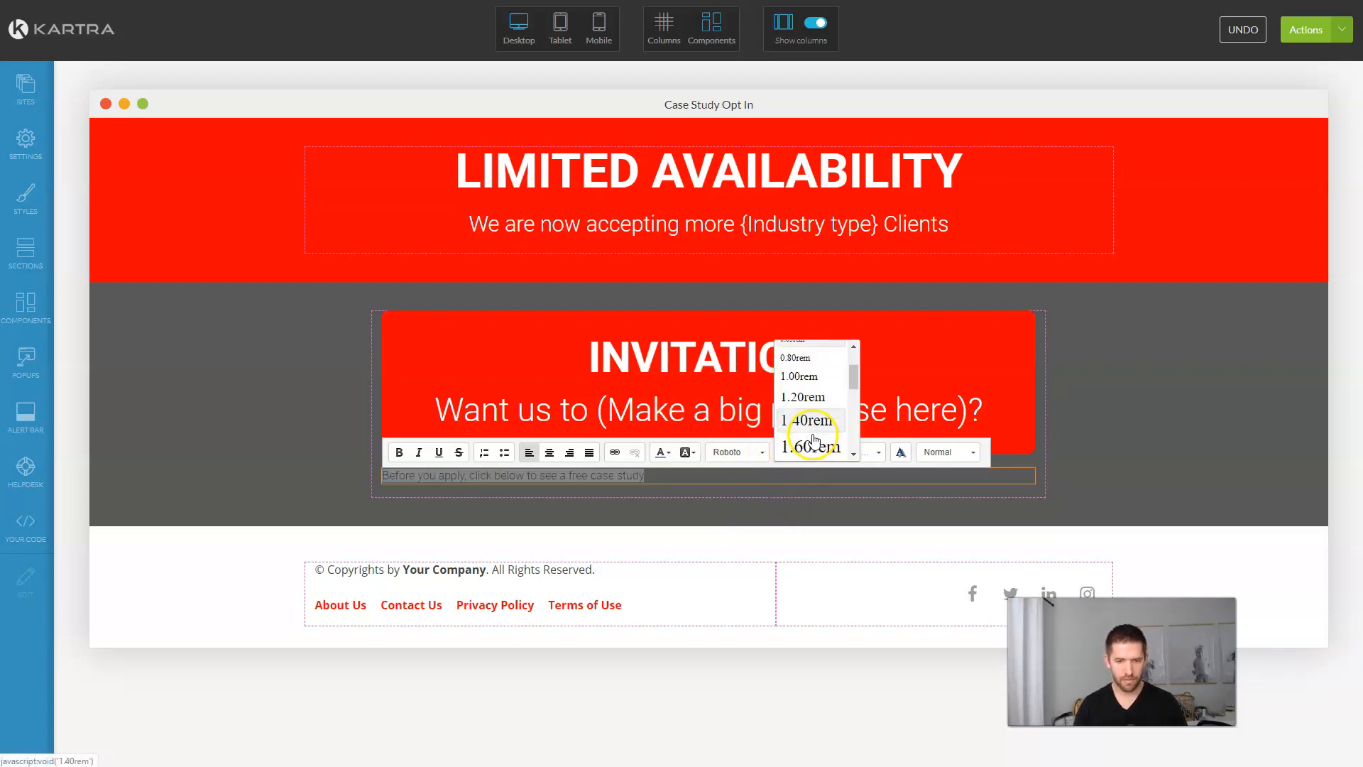
left_click(808, 420)
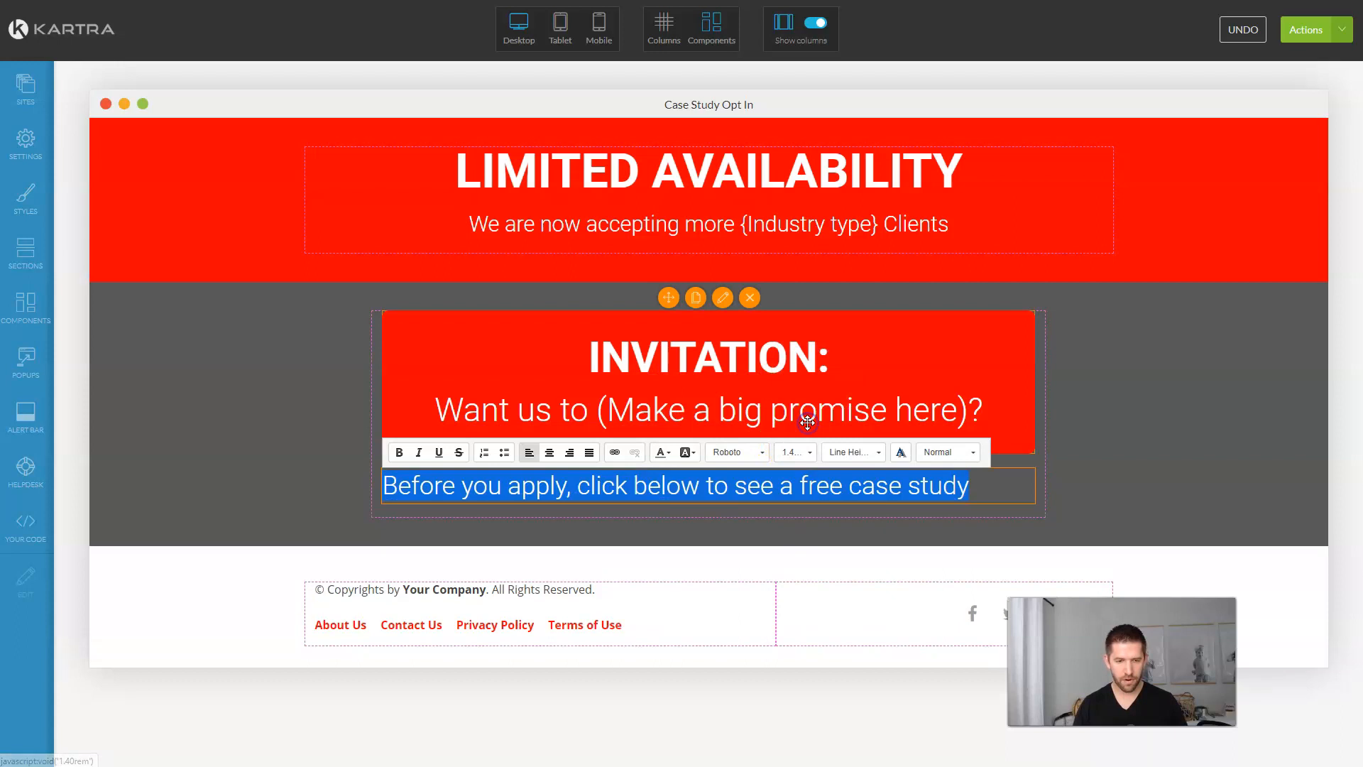
left_click(544, 456)
left_click(1076, 495)
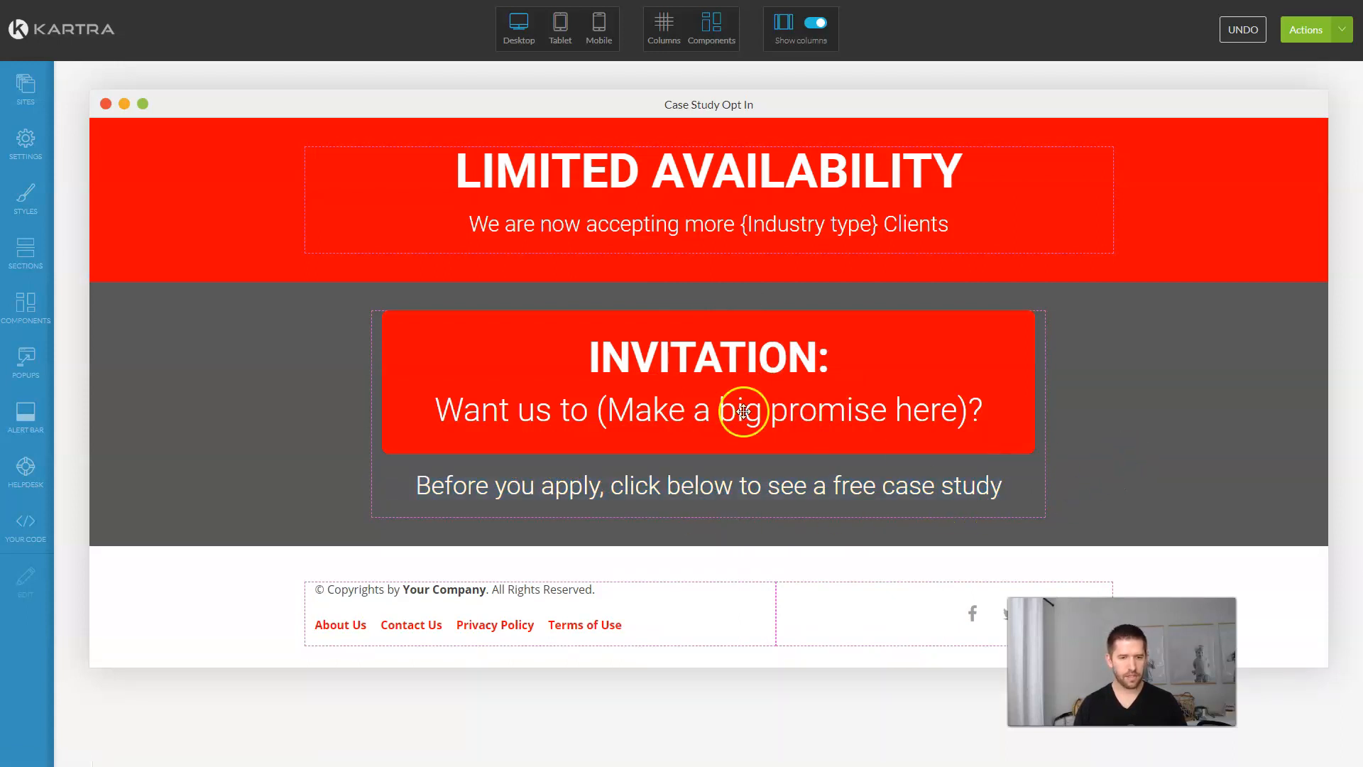
Step: Drag the third button template, reading 'Text goes here', below the case study line
left_click(27, 305)
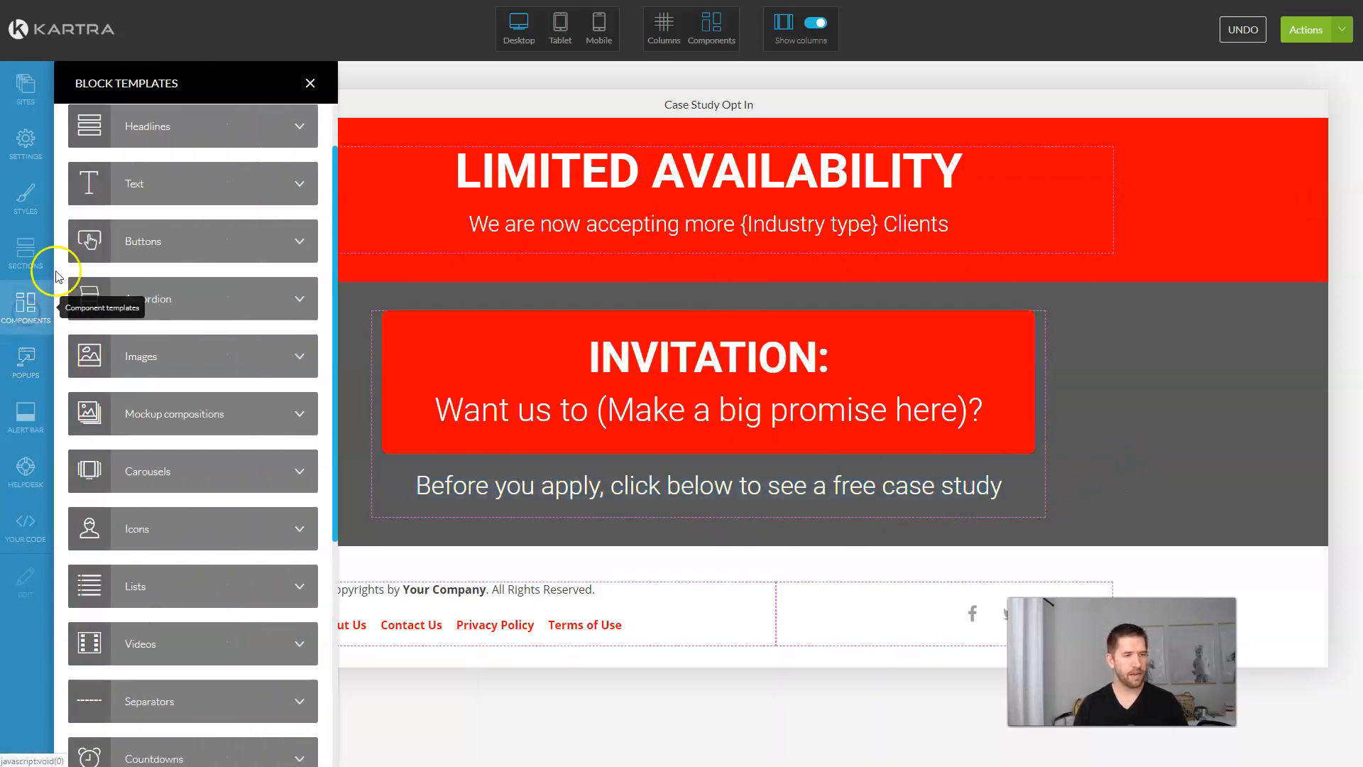
scroll(228, 306, "up", 1)
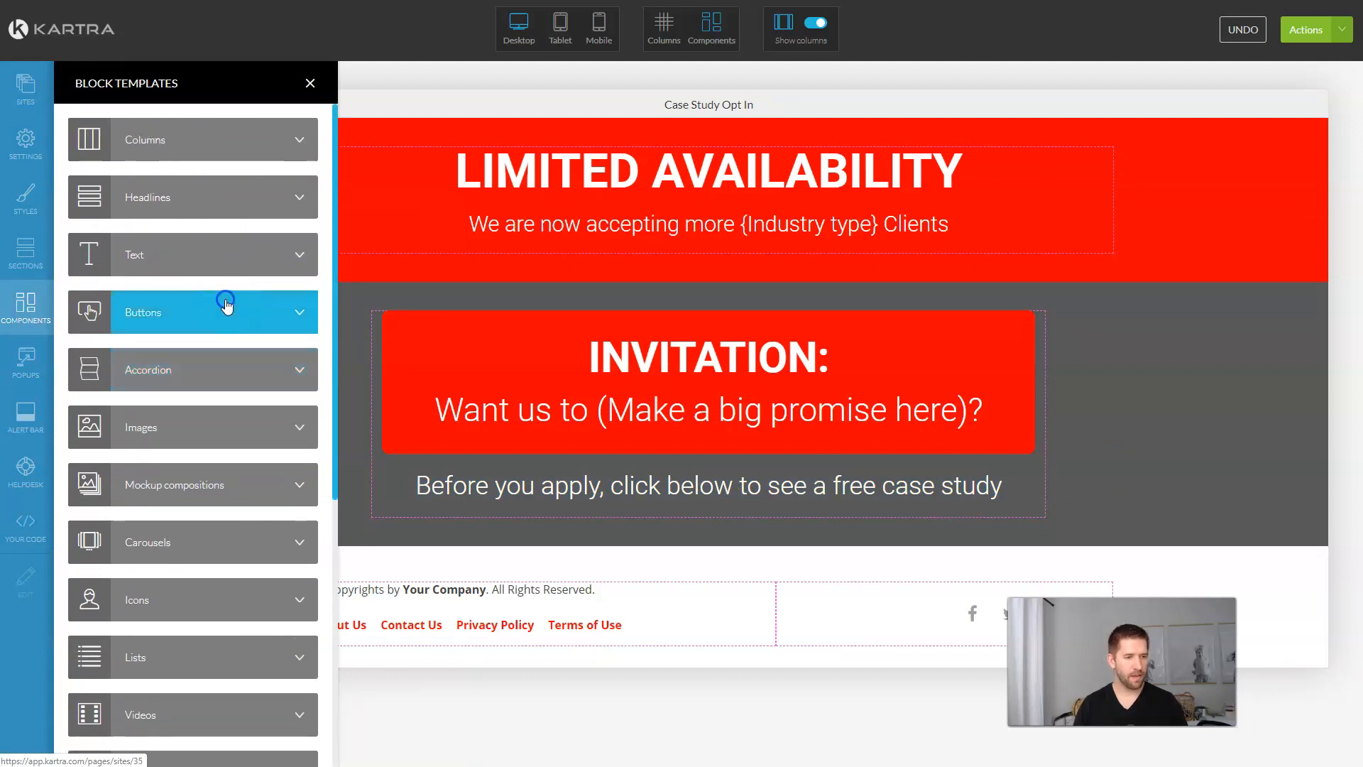
left_click(224, 306)
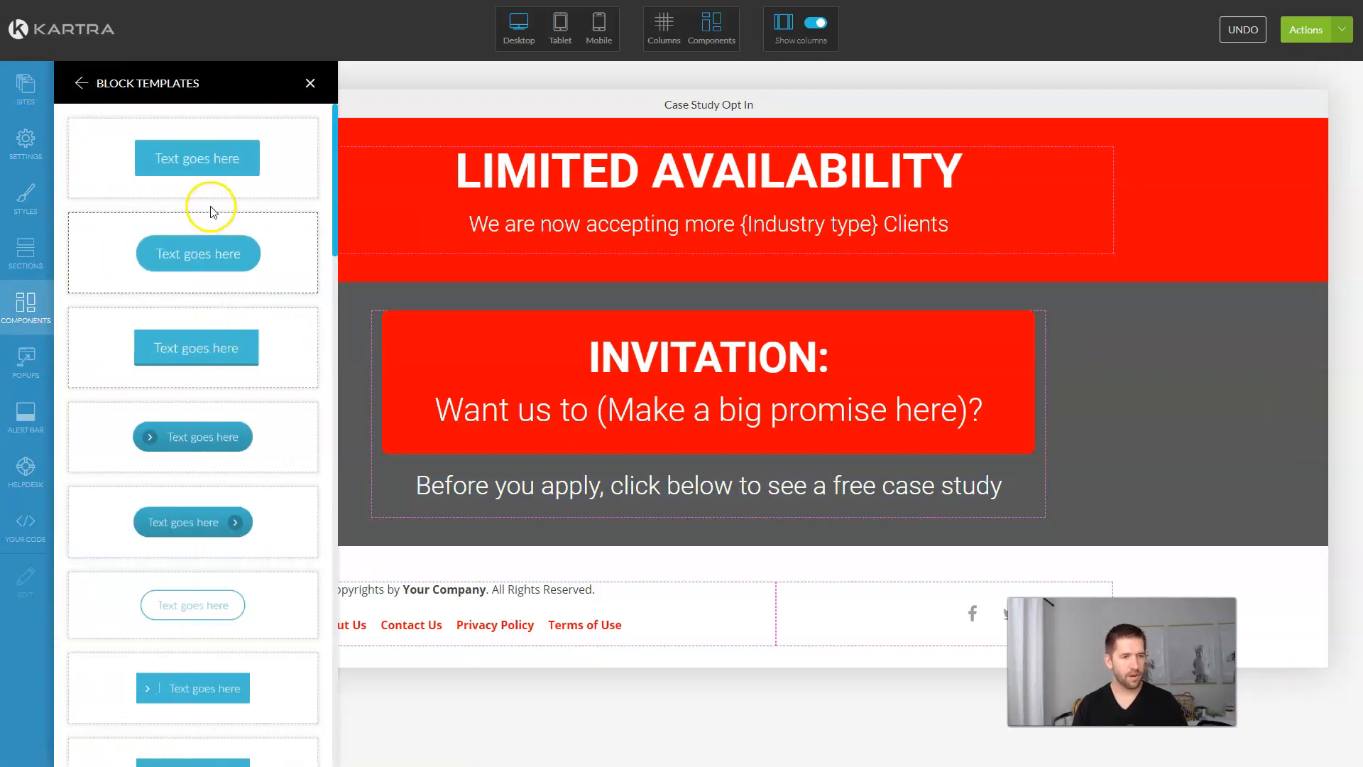
left_click_drag(194, 347, 684, 504)
Step: Make the button full width with a green rgb(35,209,92) background
mouse_move(496, 547)
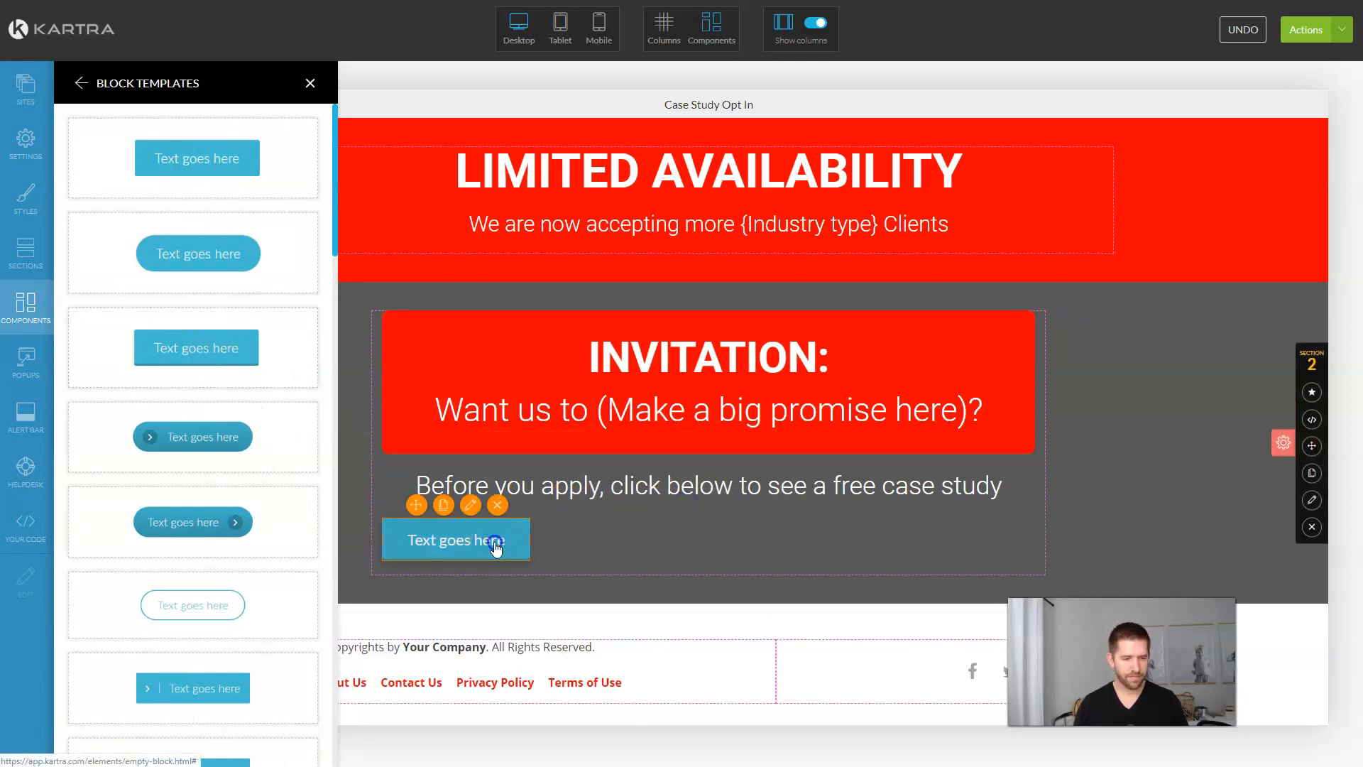
left_click(471, 504)
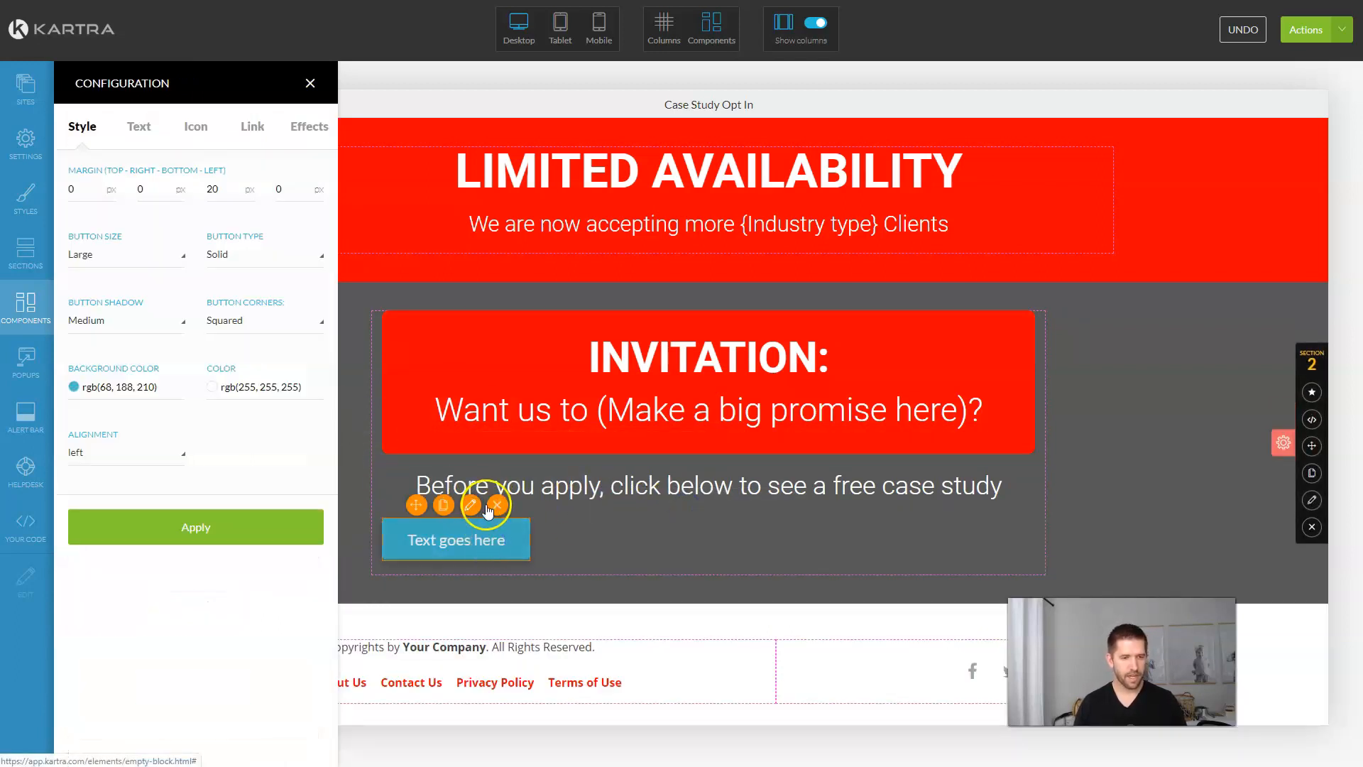
left_click(113, 265)
left_click(95, 412)
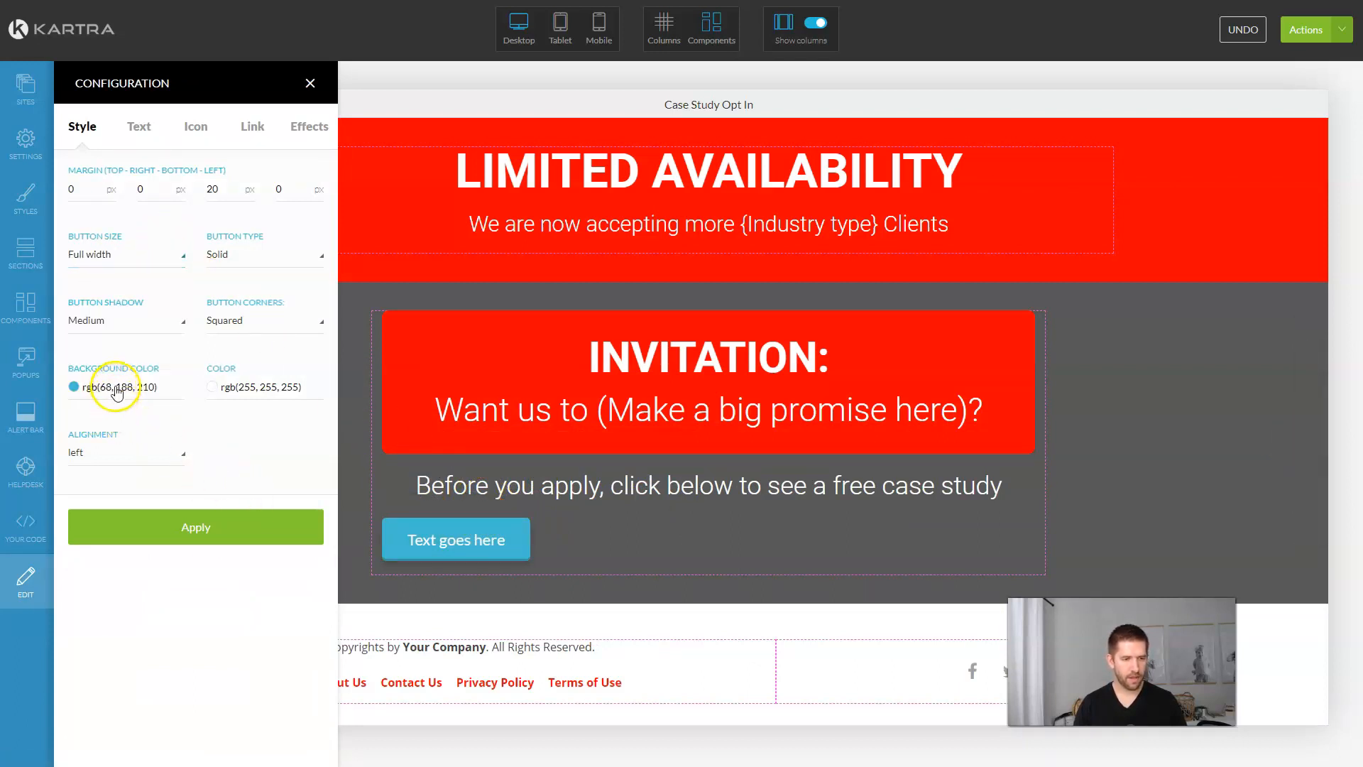
left_click(117, 390)
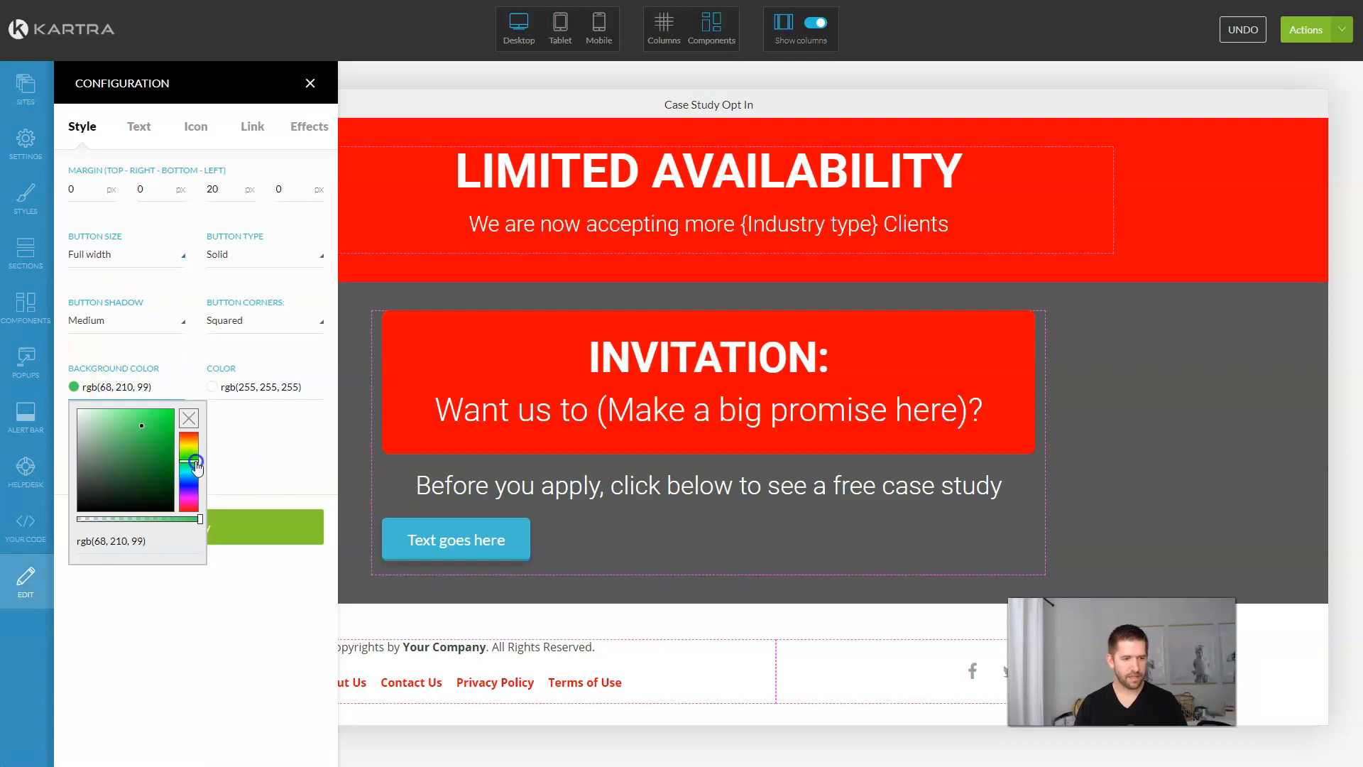
left_click(157, 430)
left_click(272, 475)
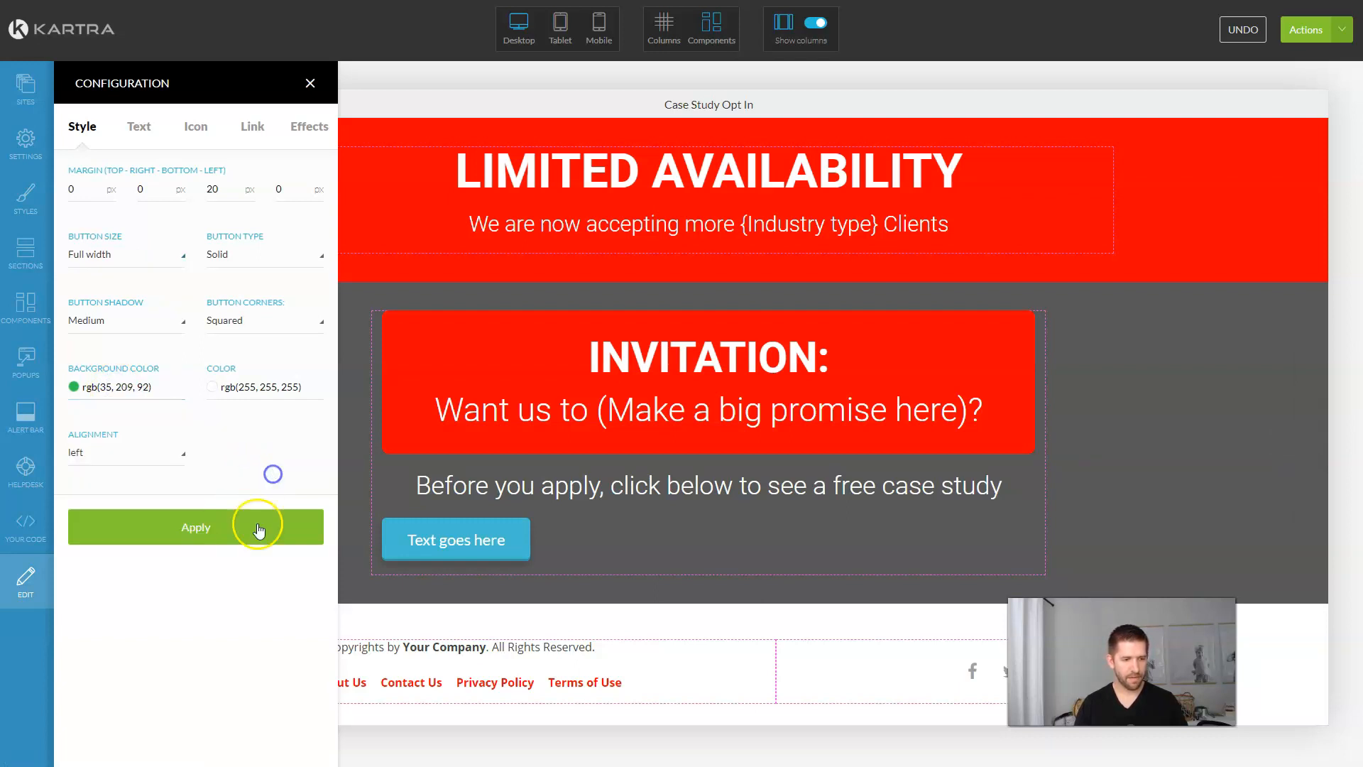
left_click(258, 526)
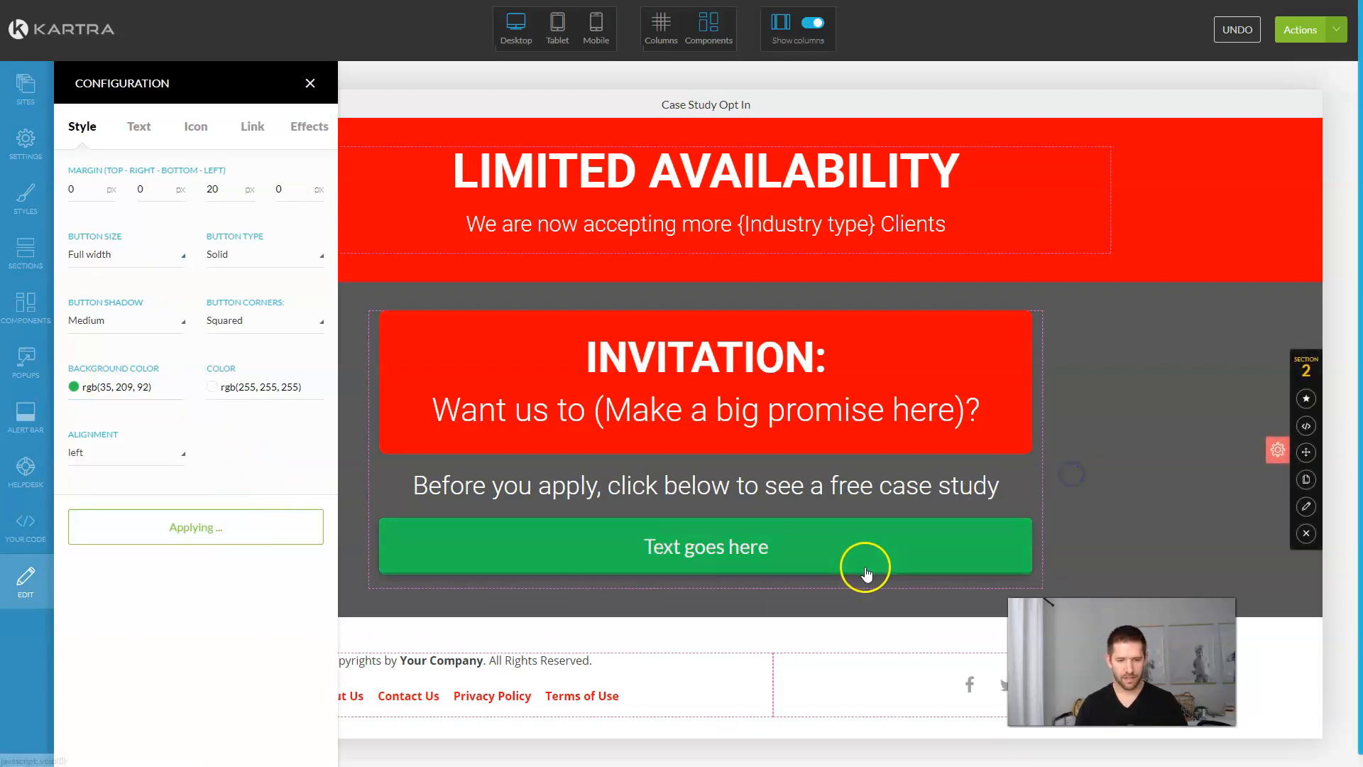
Step: Change the button label to 'Get my Case Study' and apply it
left_click(151, 133)
triple_click(143, 188)
type("Ge")
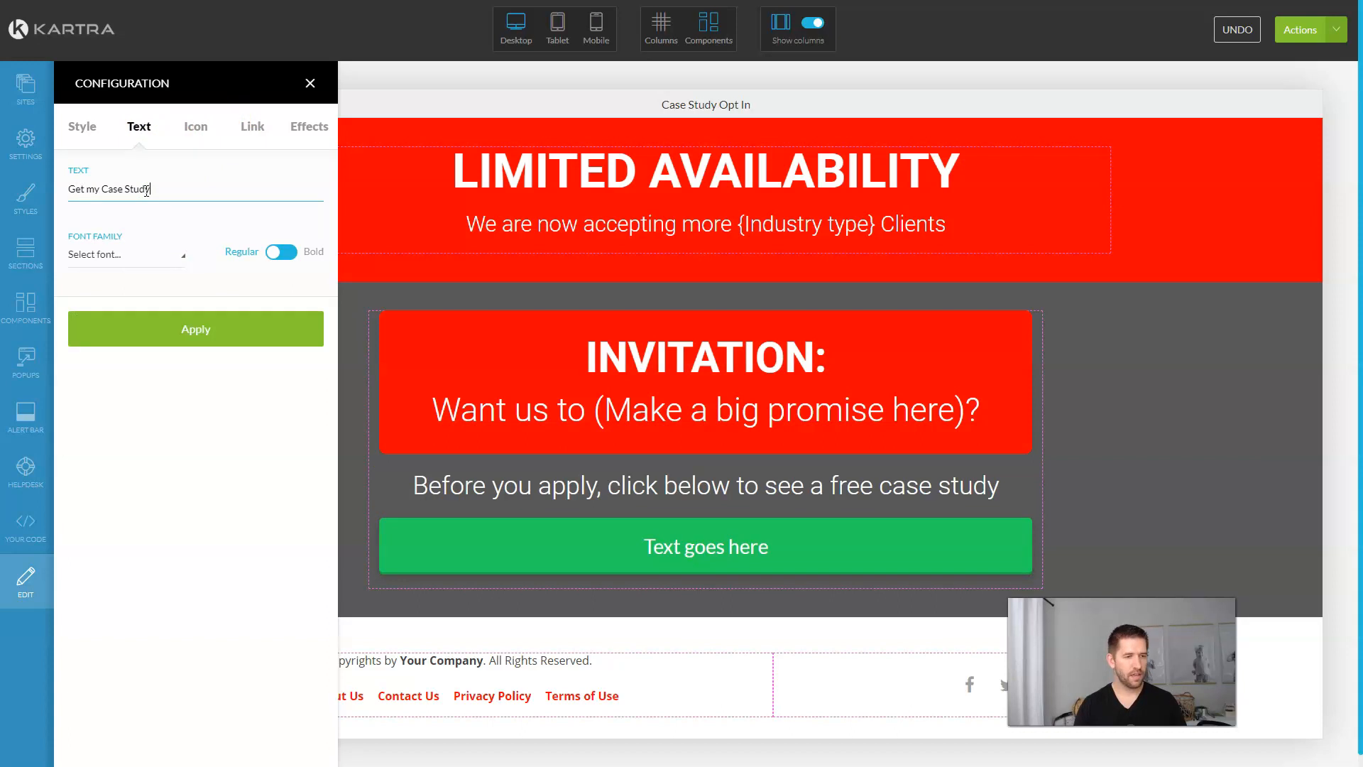
type("t my Case Study")
left_click(204, 312)
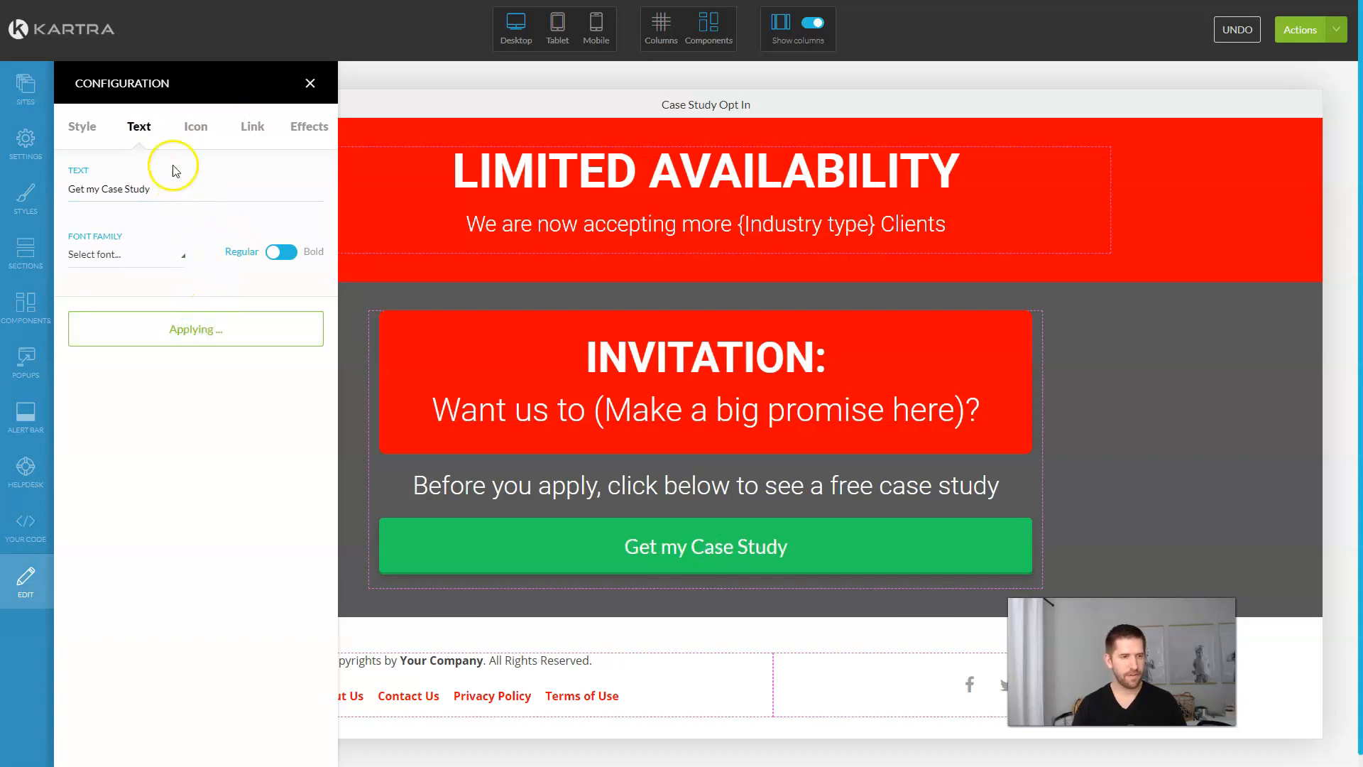
left_click(245, 130)
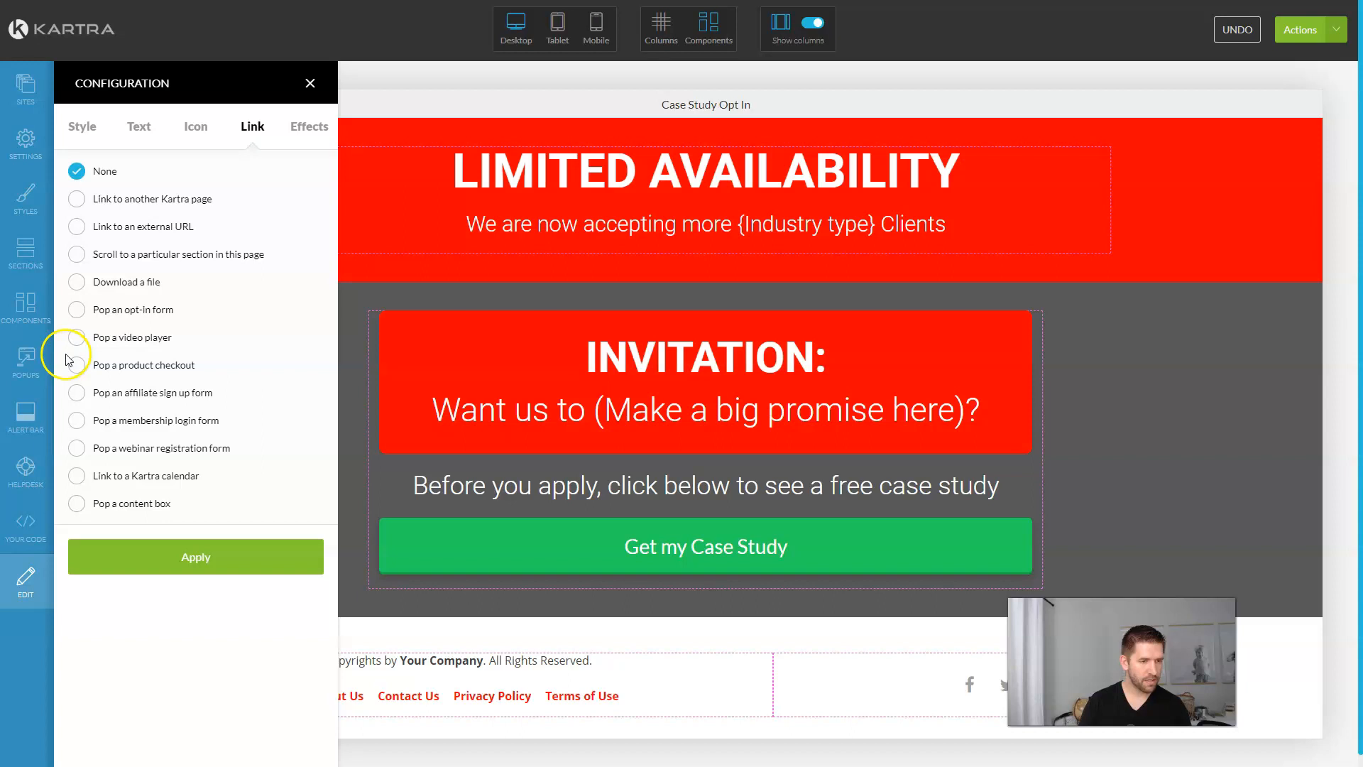
Step: Set the button to pop an opt-in form, dropping in the Organize Your Career template
left_click(76, 310)
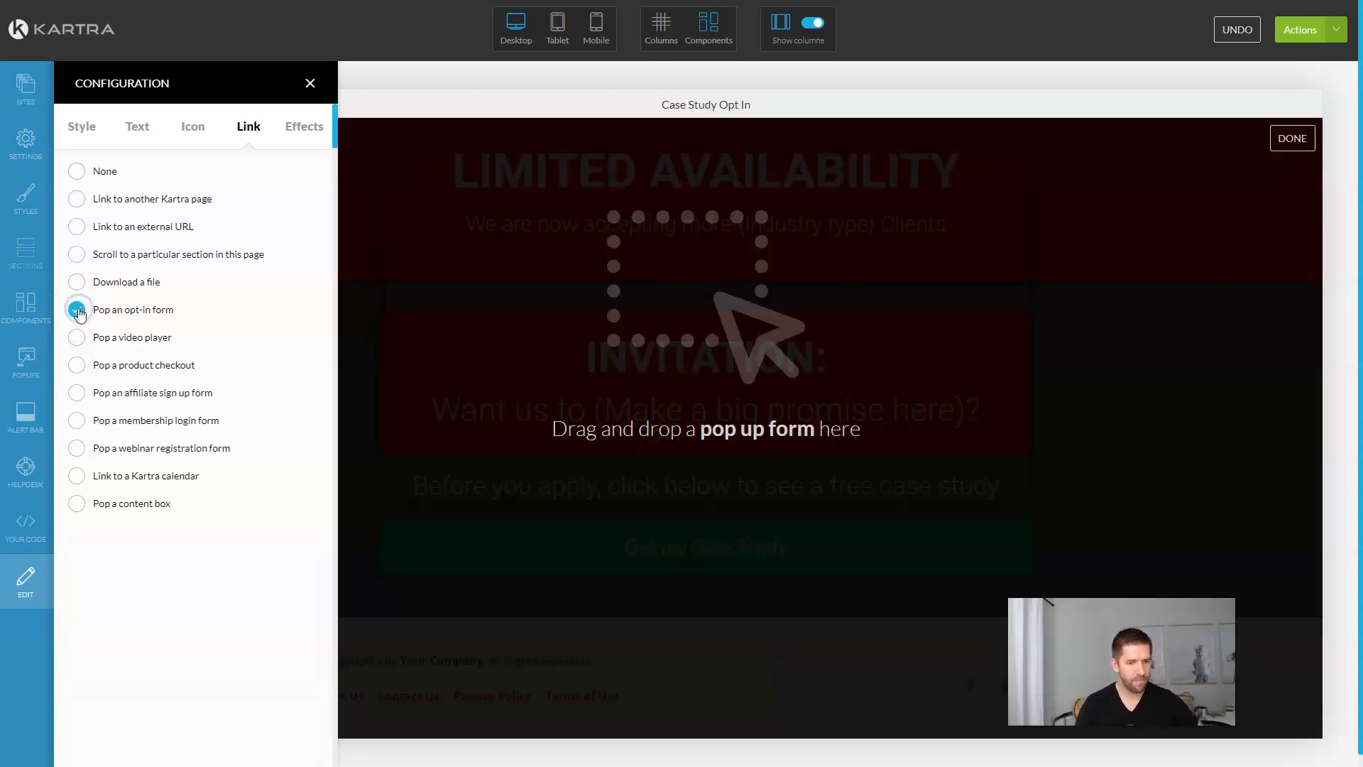
scroll(252, 563, "down", 6)
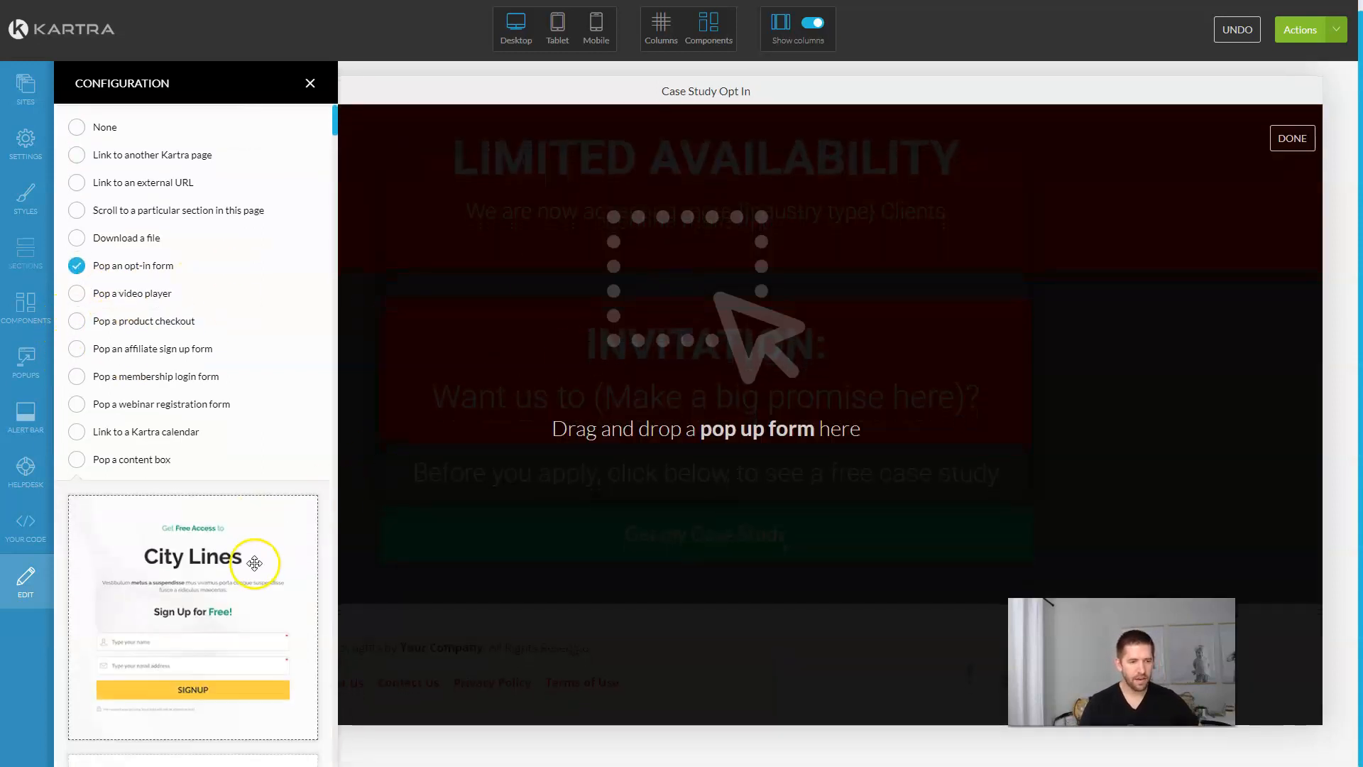
scroll(231, 434, "down", 15)
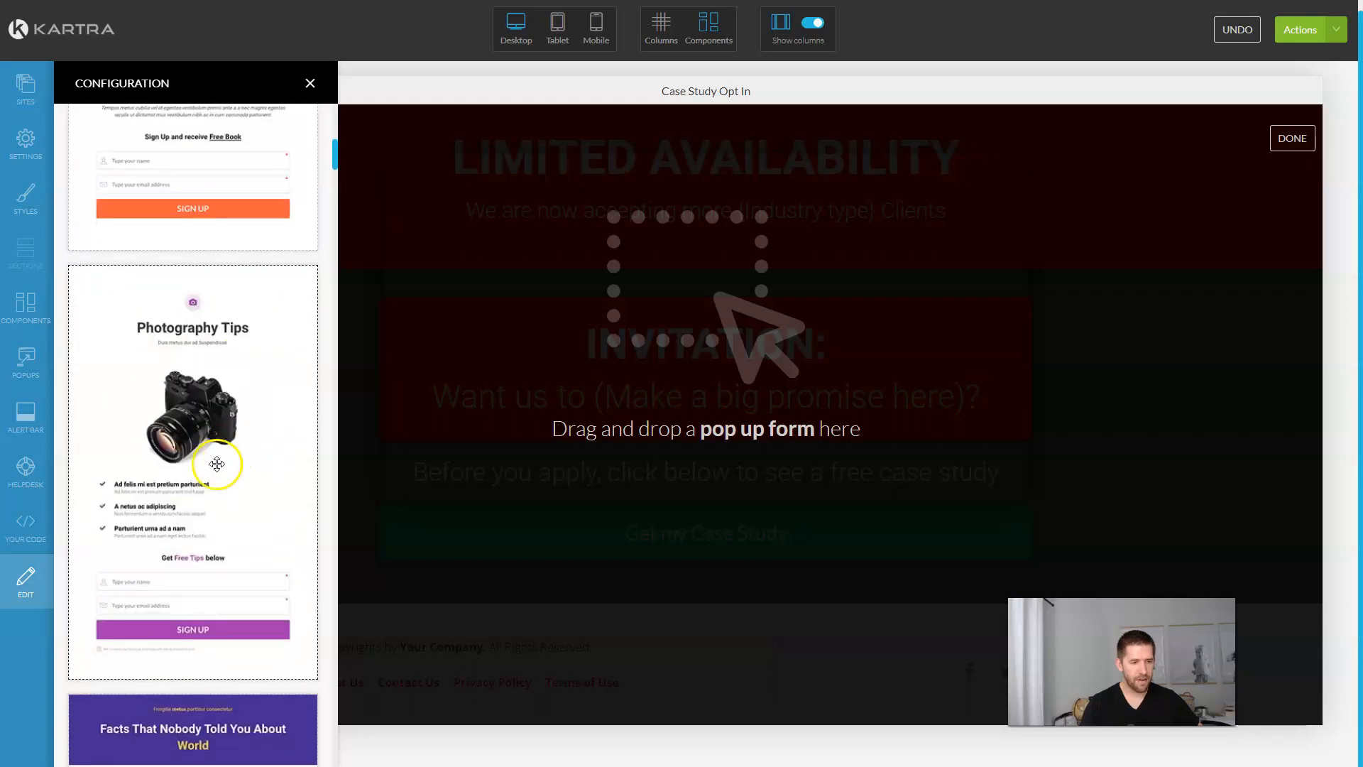
scroll(217, 460, "down", 15)
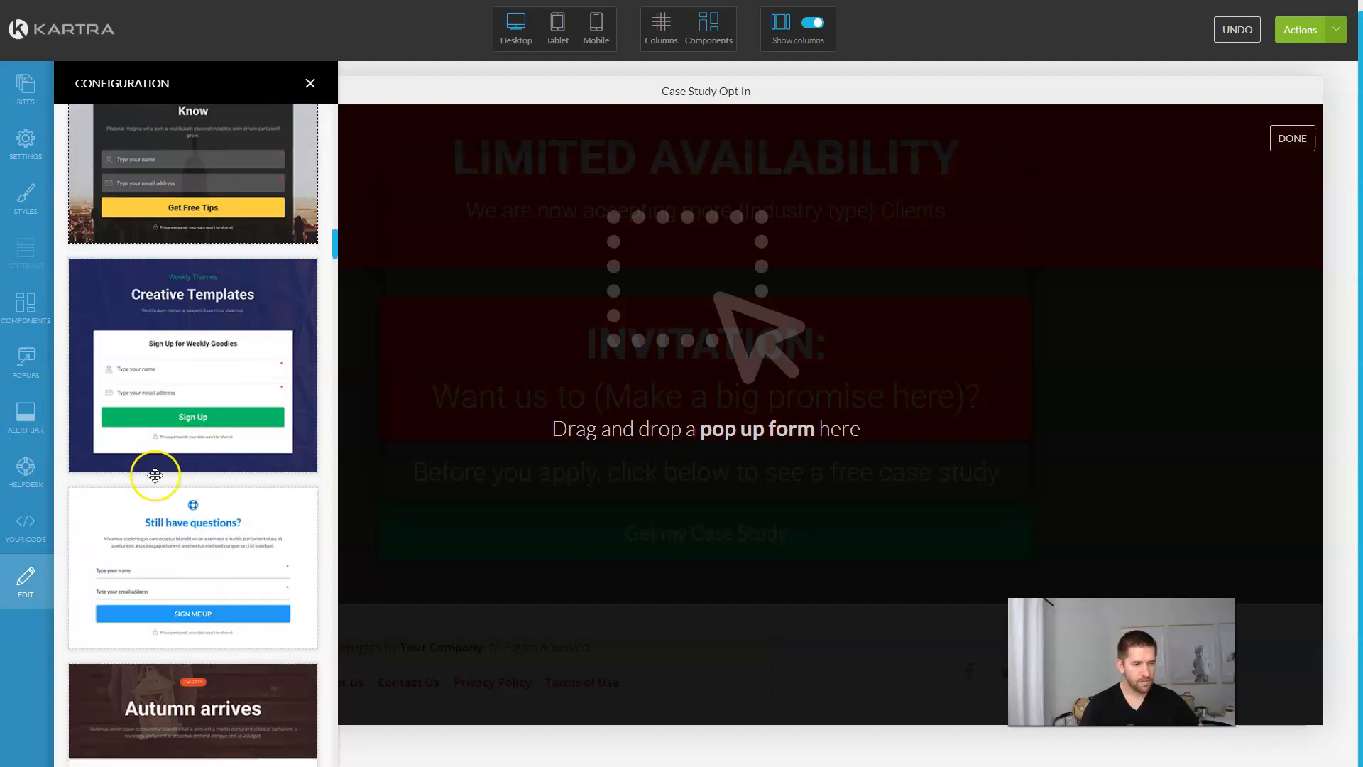
scroll(157, 473, "up", 2)
scroll(156, 475, "down", 5)
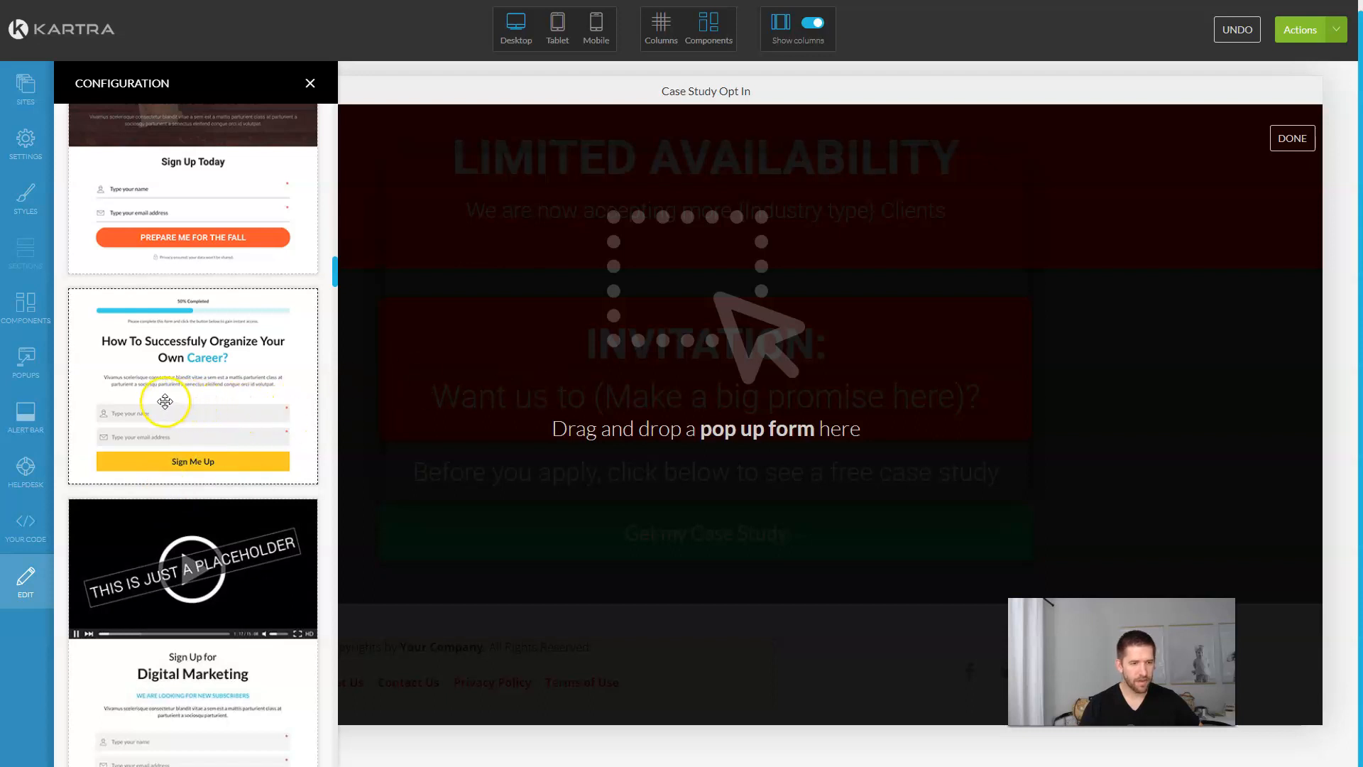
left_click_drag(151, 409, 719, 236)
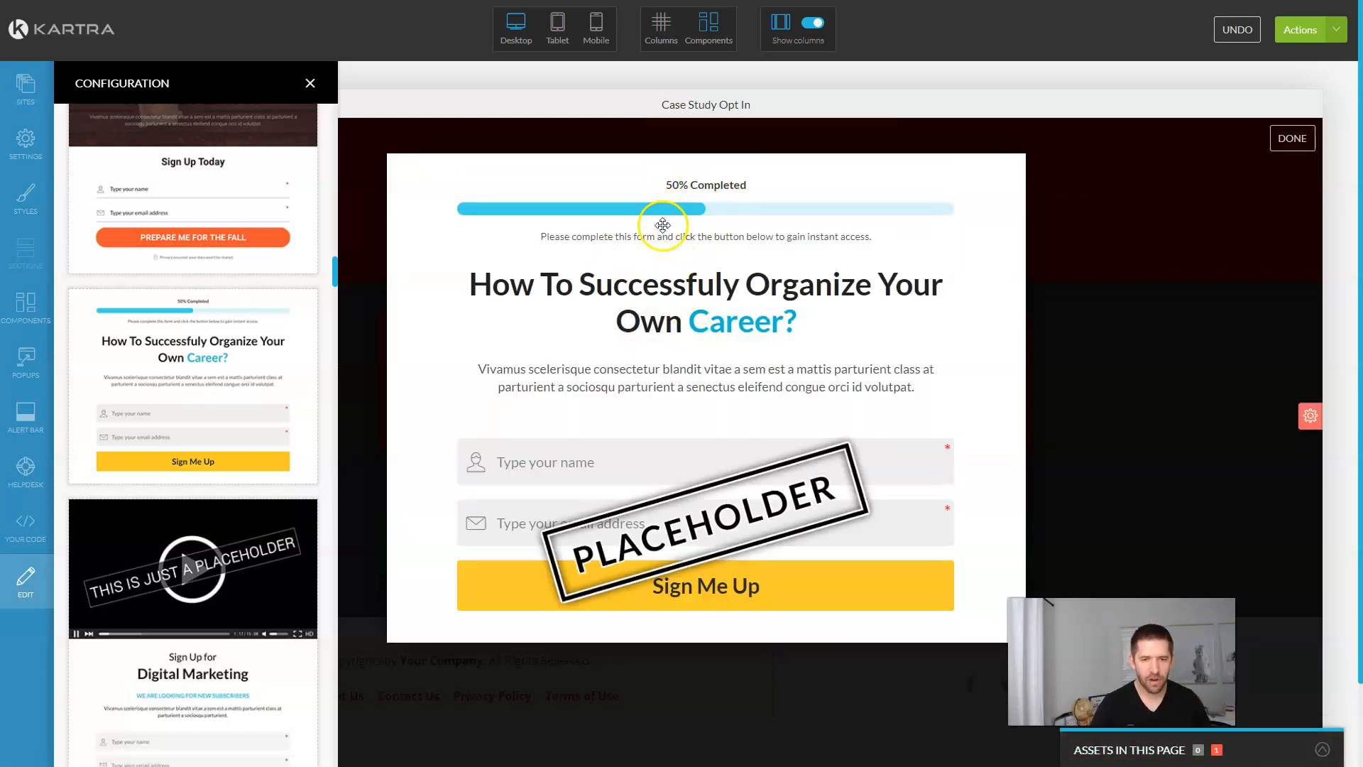
Step: Rewrite the popup heading as 'Start Your Application & Tell Us Where To Send Your Case Study'
left_click(718, 165)
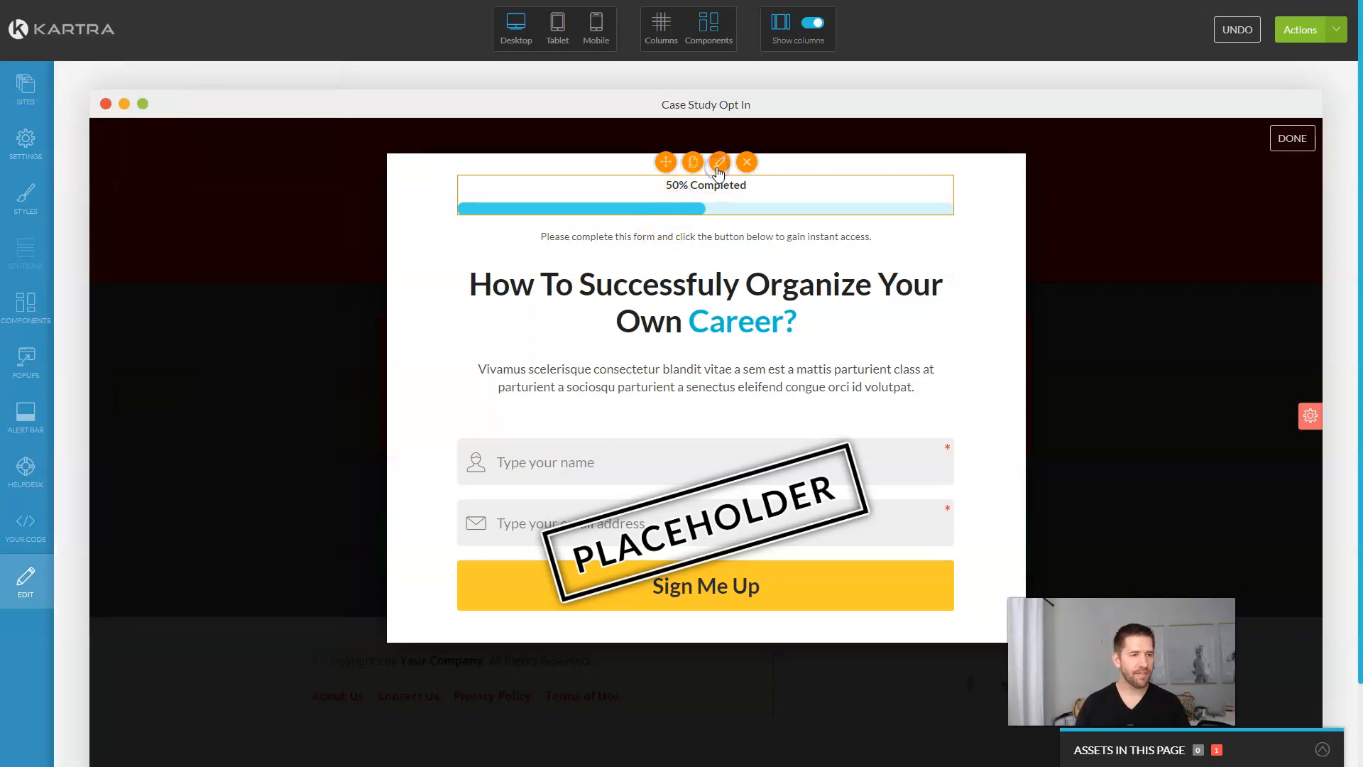
left_click(716, 300)
key("ctrl+a")
type("Start Your Application ")
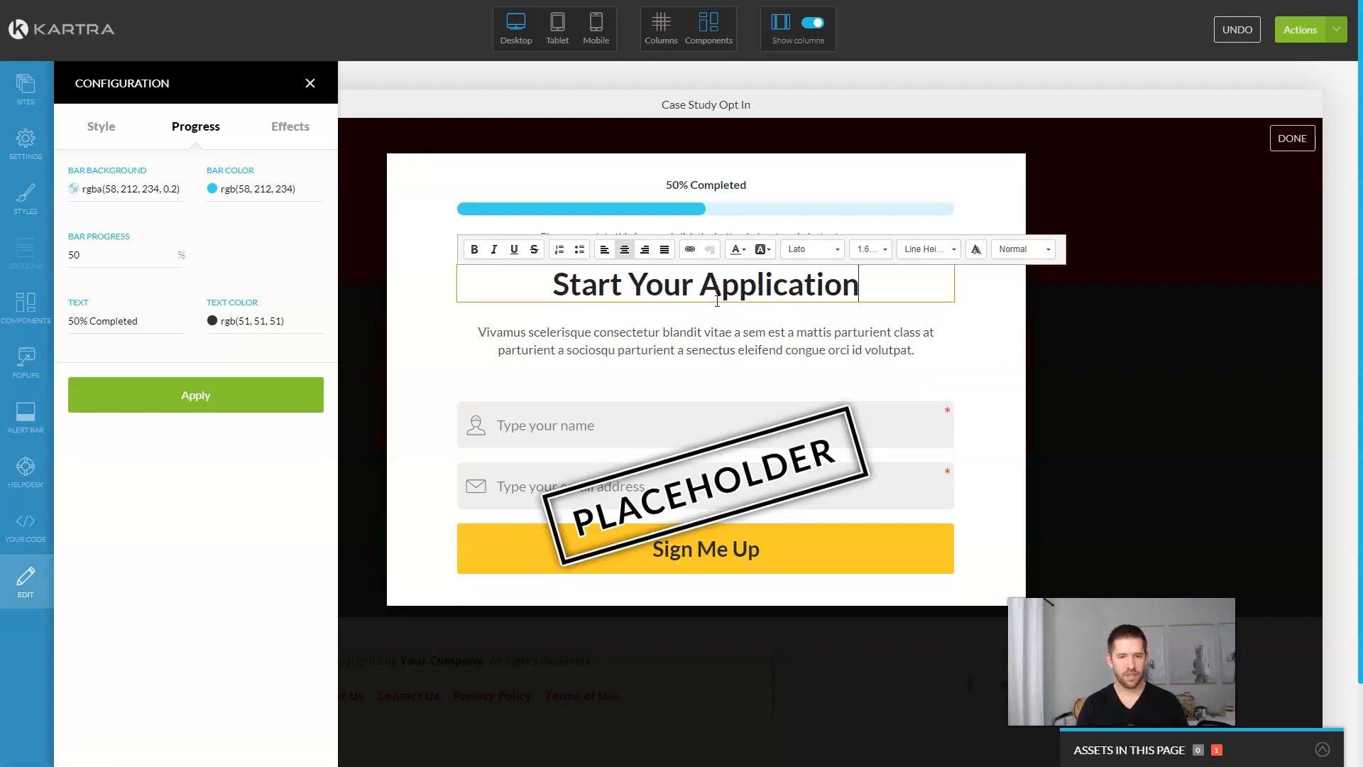
type("& Tell Us Wheer")
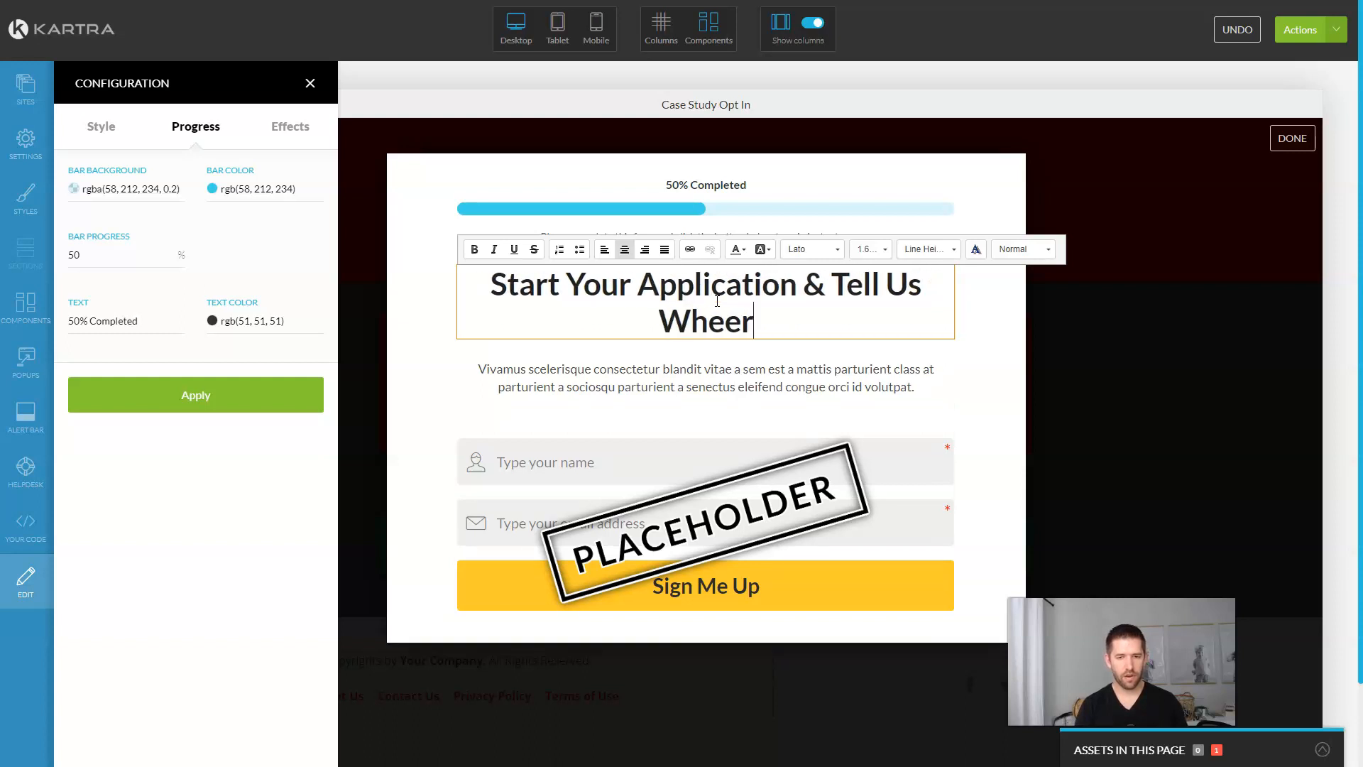
key("BackSpace")
key("BackSpace")
type("re To Se")
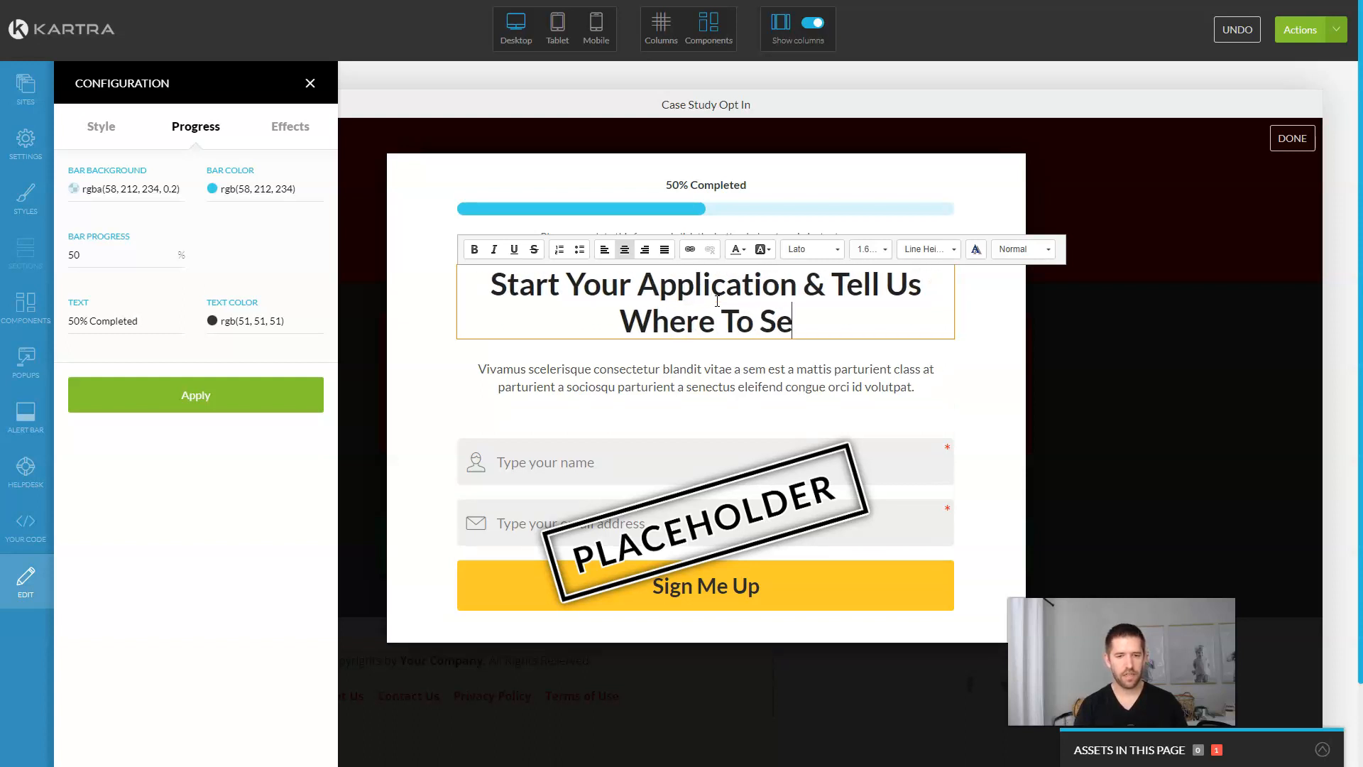
type("nd Your Case Study")
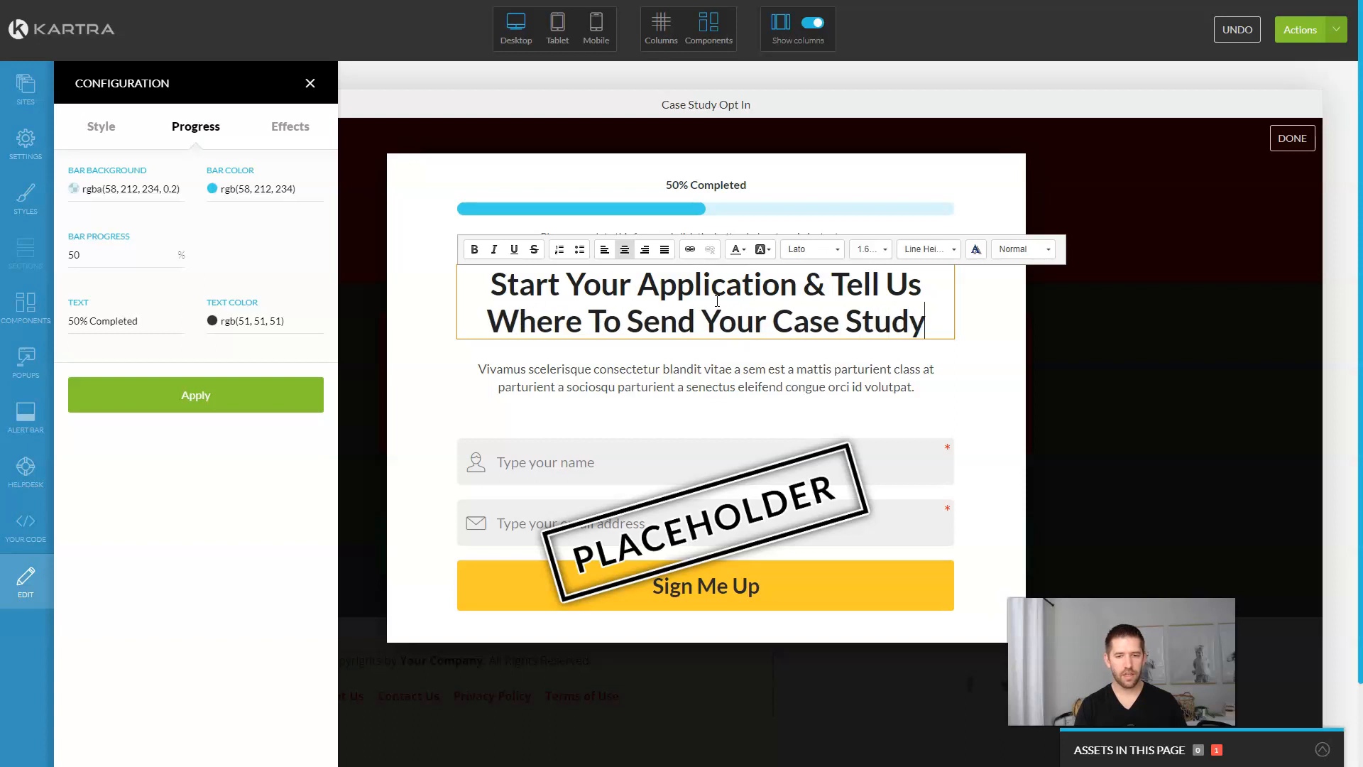
Step: Colour the words 'Case Study' in the heading red
key("ctrl+shift+Left")
key("ctrl+shift+Left")
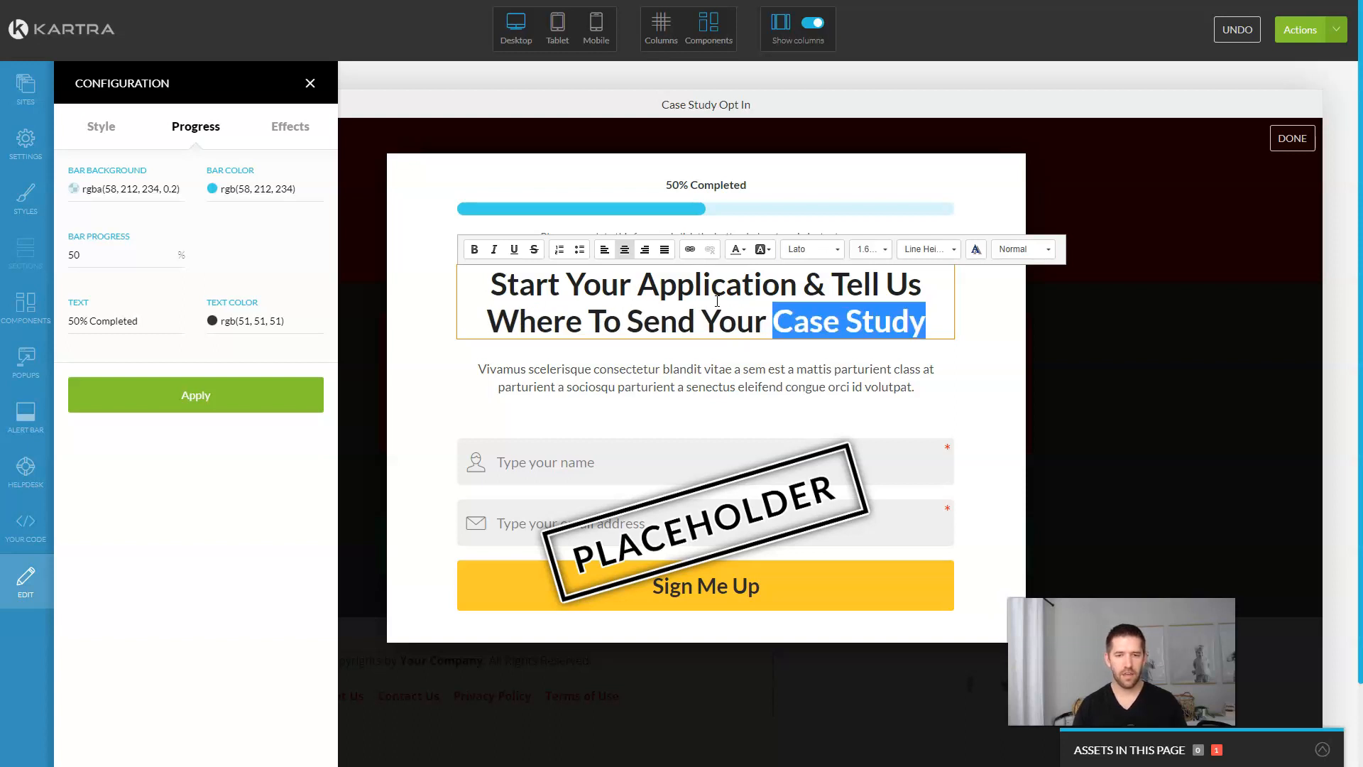
left_click(742, 253)
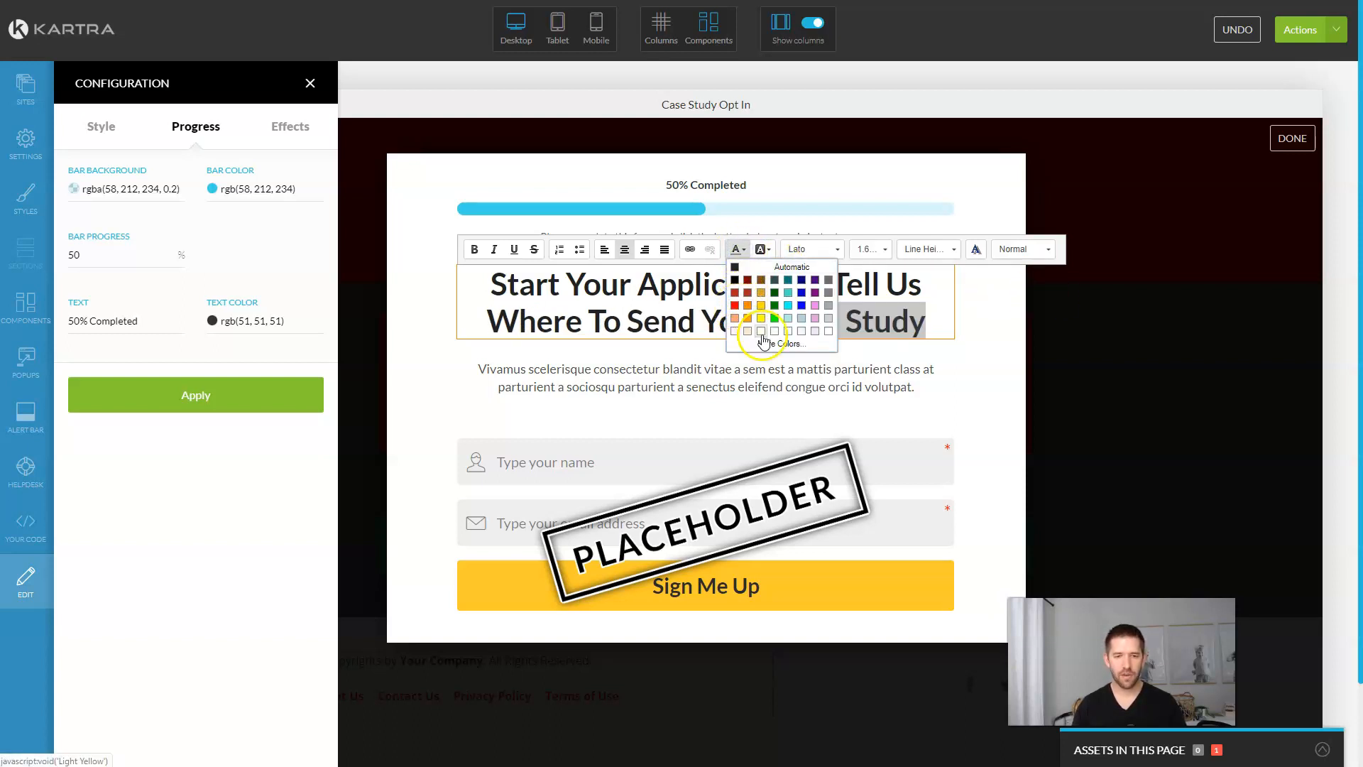
left_click(735, 307)
left_click(873, 379)
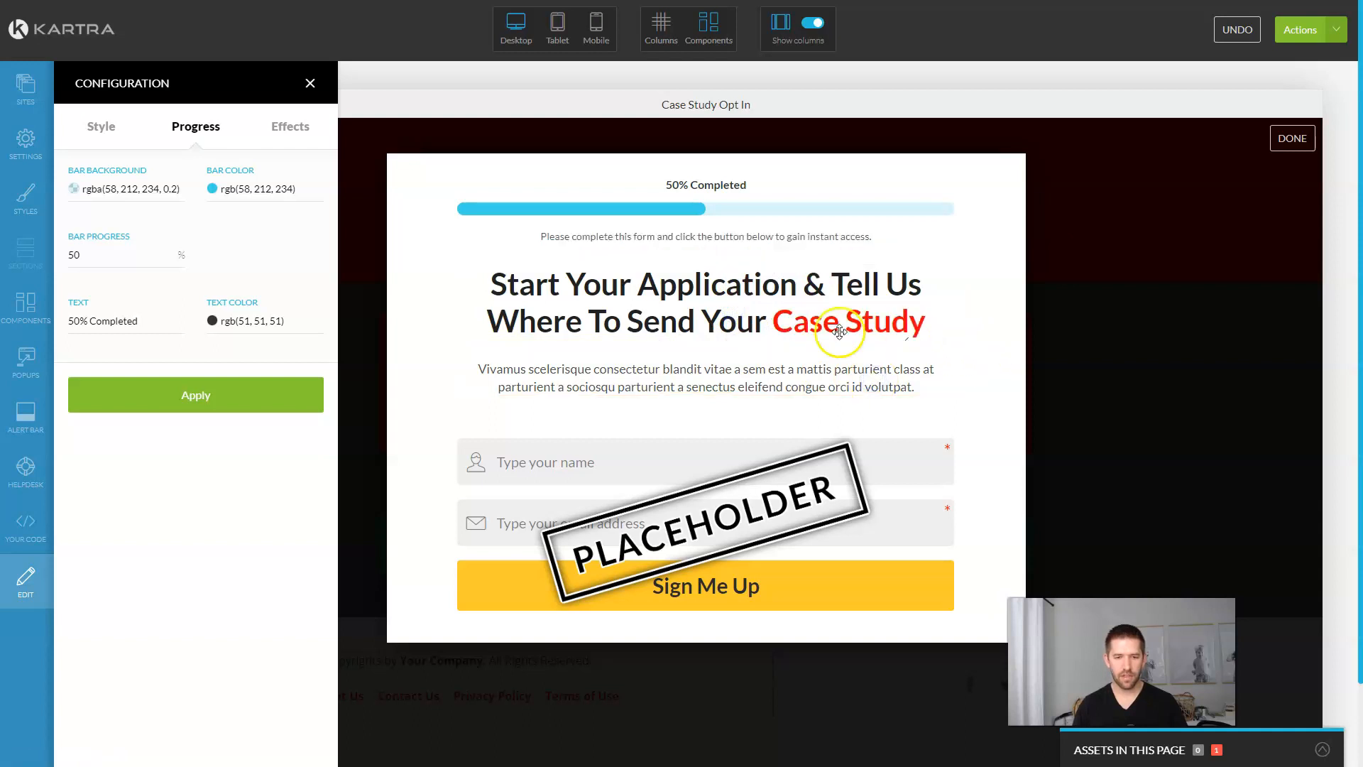
Step: Delete the instruction line and description paragraph, and set the progress text to 'Step 1 of 2'
left_click(760, 216)
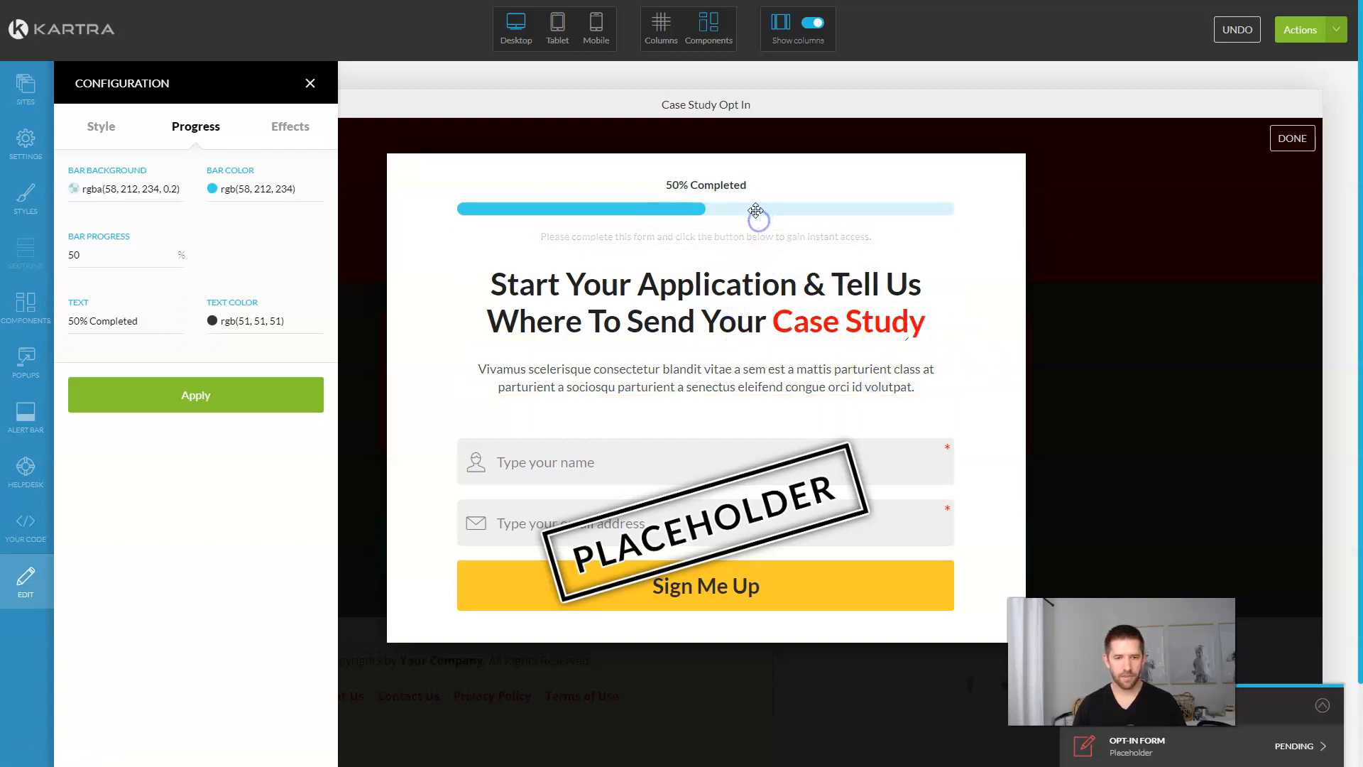
mouse_move(656, 191)
left_click(719, 160)
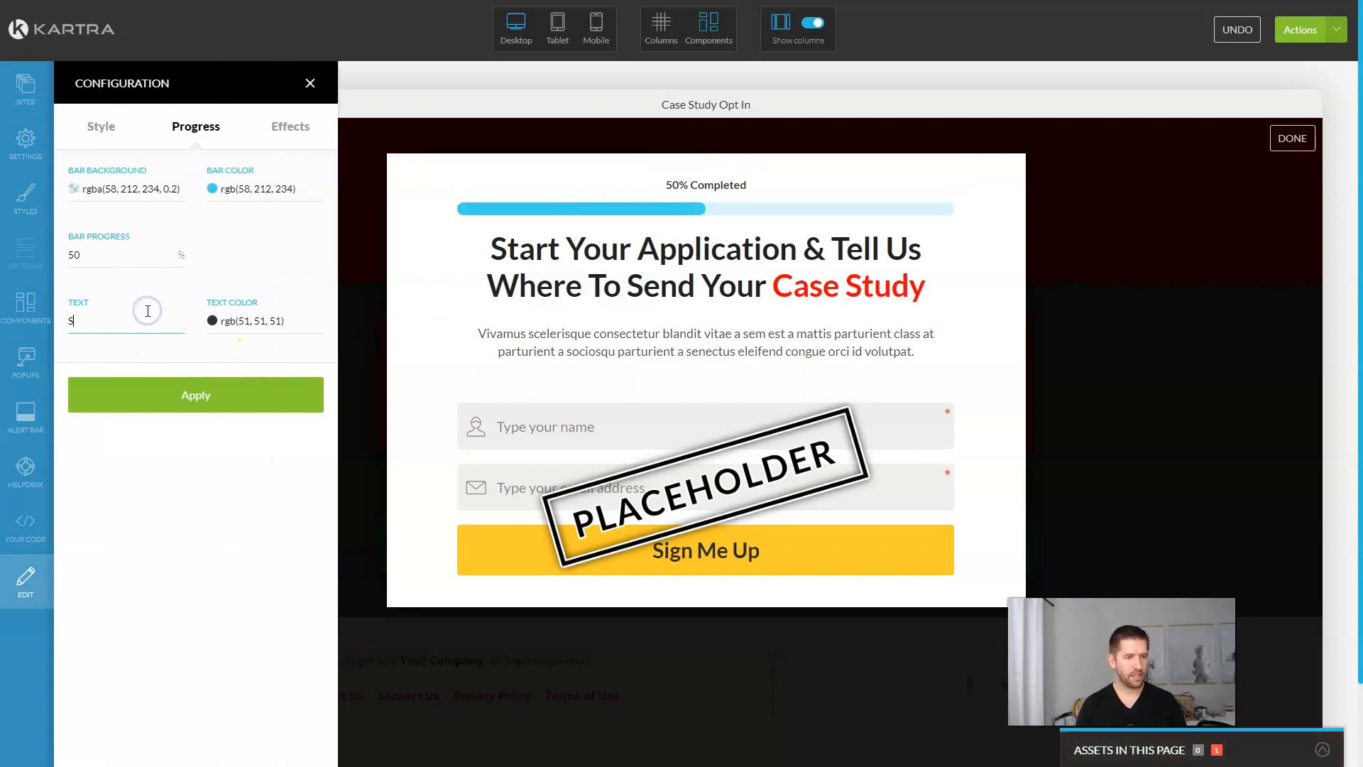
left_click(250, 395)
mouse_move(765, 354)
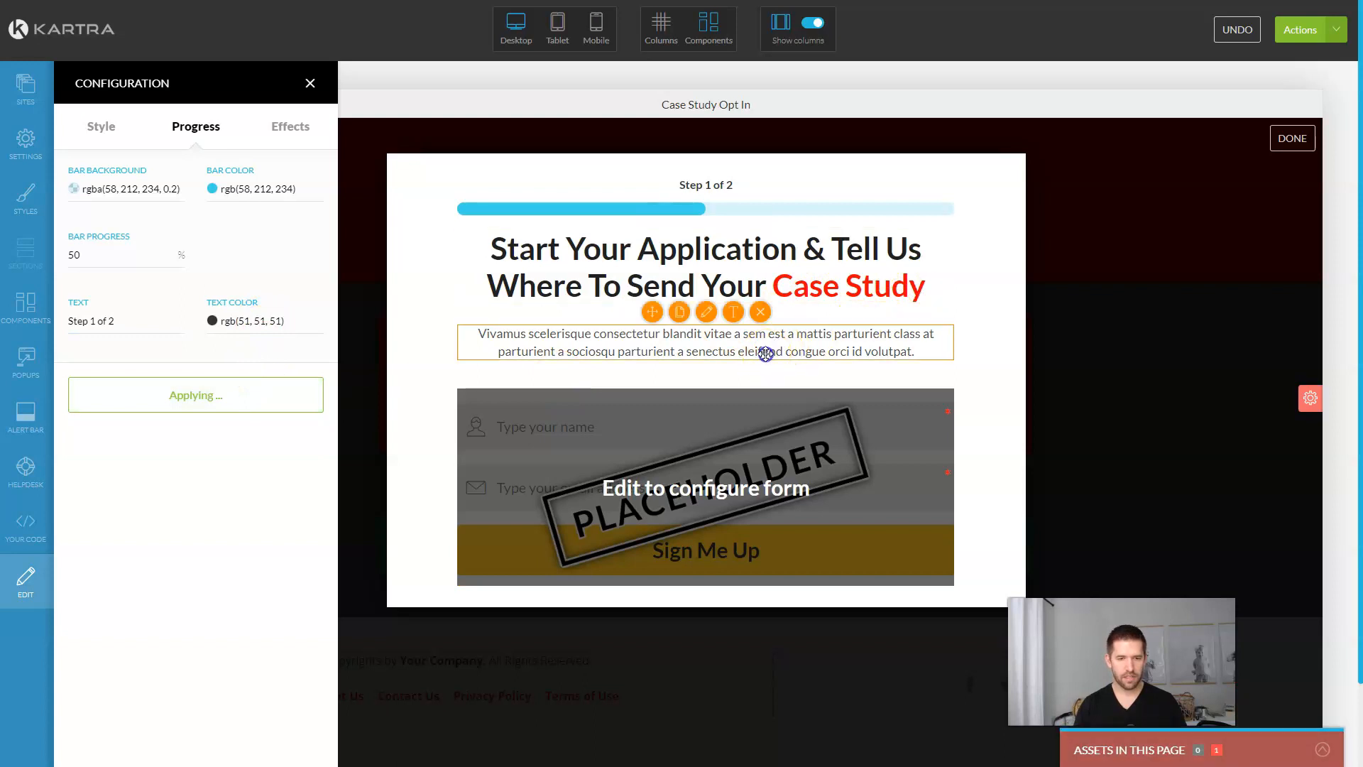
left_click(760, 312)
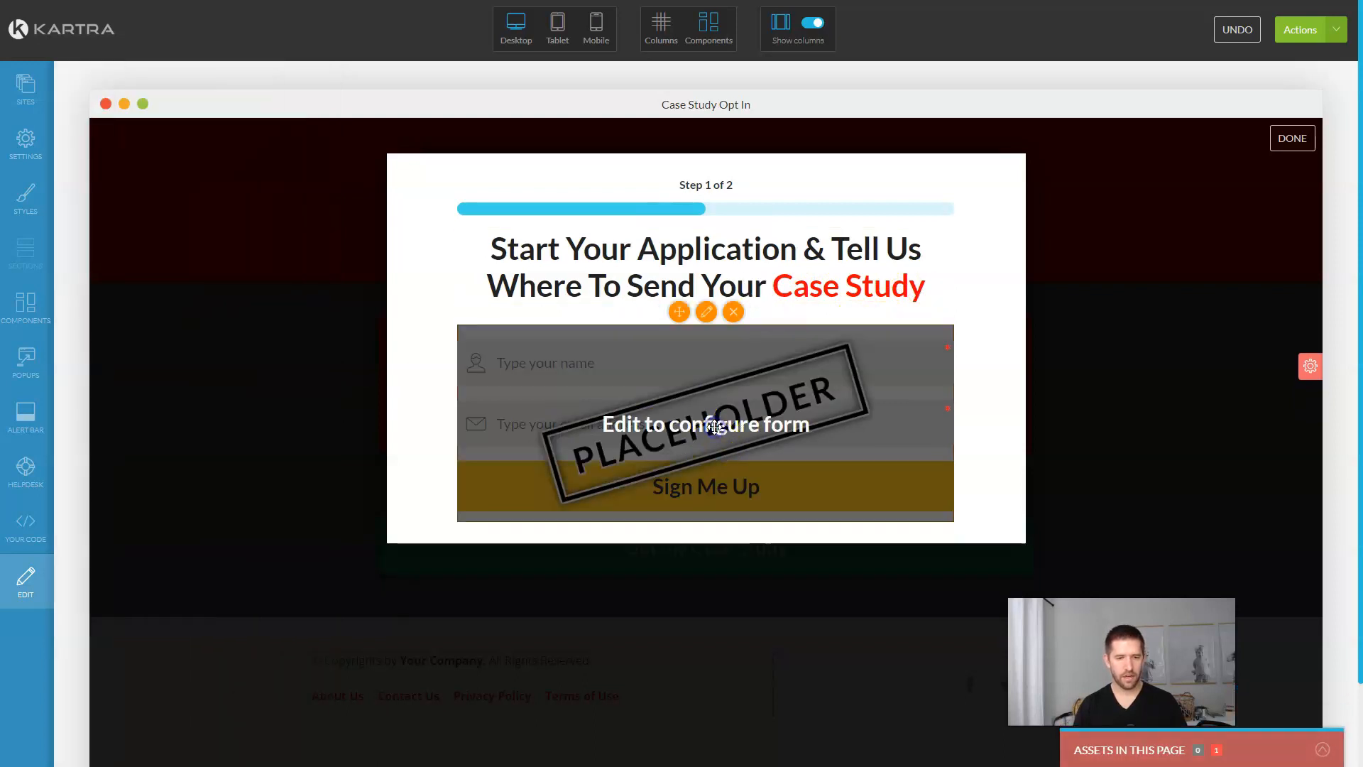
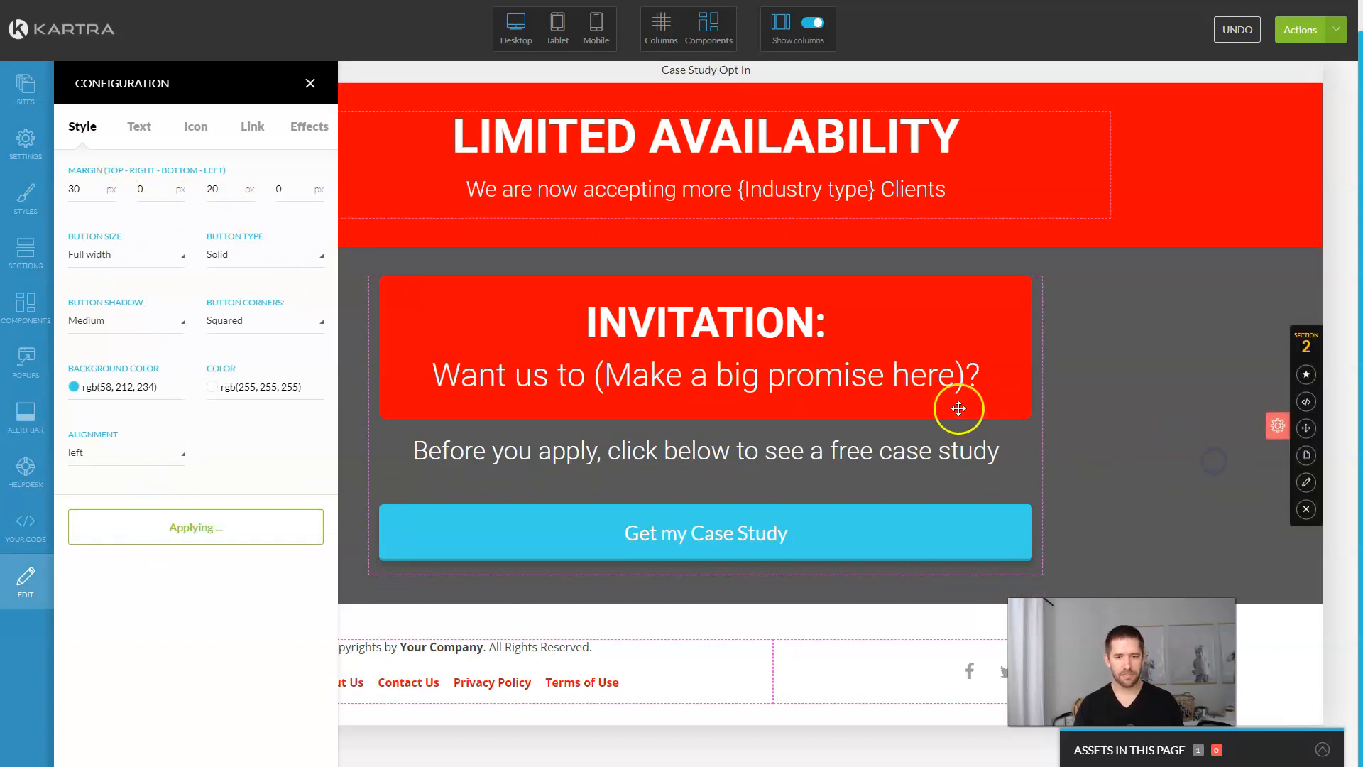
Step: Close the finished Get my Case Study button settings and bring up the page Actions list
left_click(308, 87)
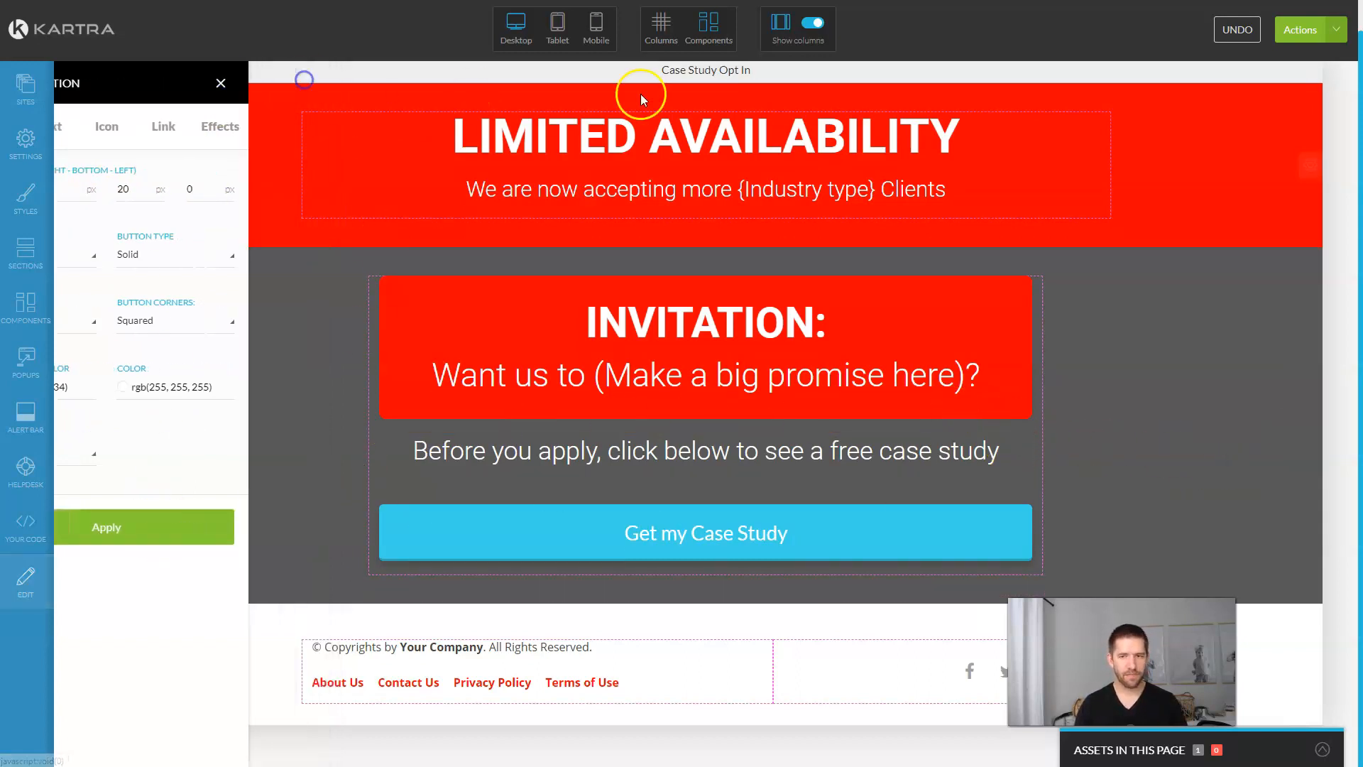
left_click(1336, 29)
Step: Publish the Case Study Opt In page live and check its button opens the application popup
left_click(1256, 154)
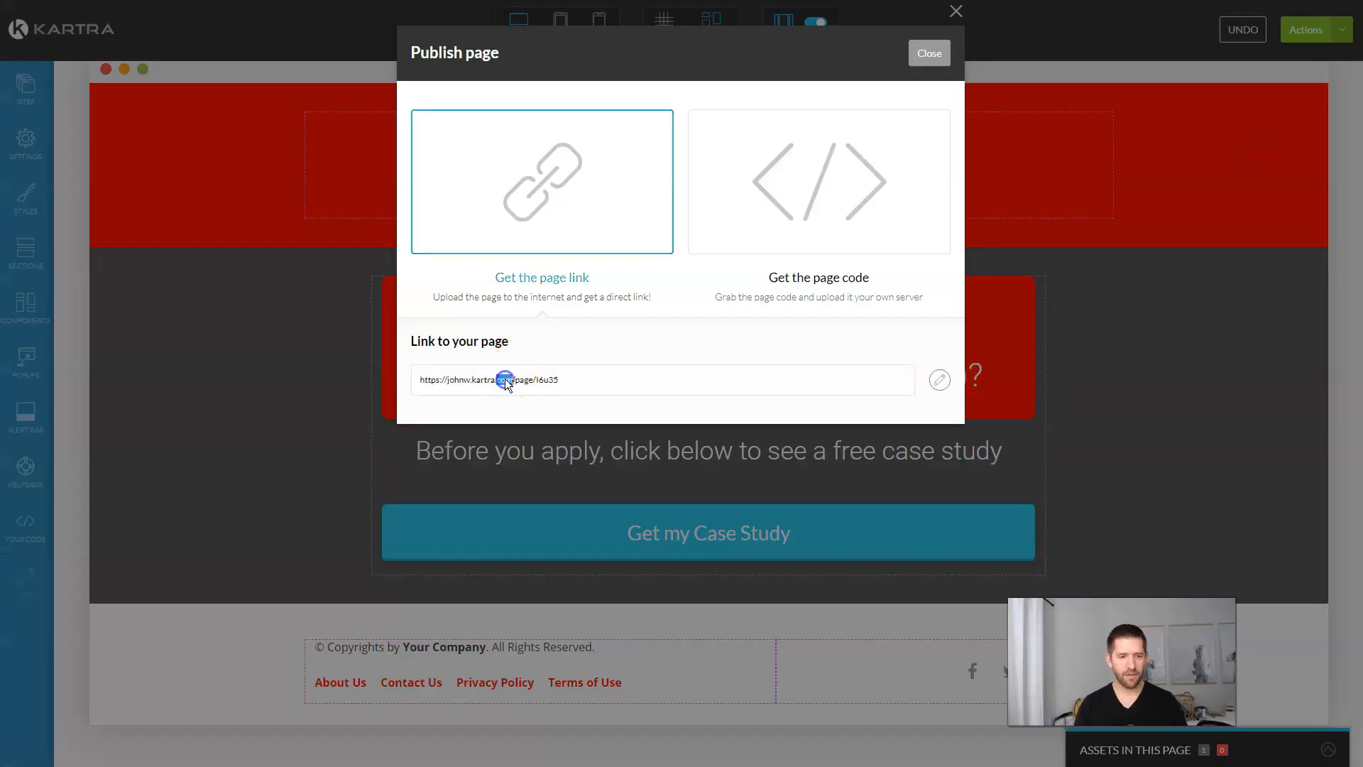
left_click(505, 378)
right_click(505, 378)
left_click(547, 409)
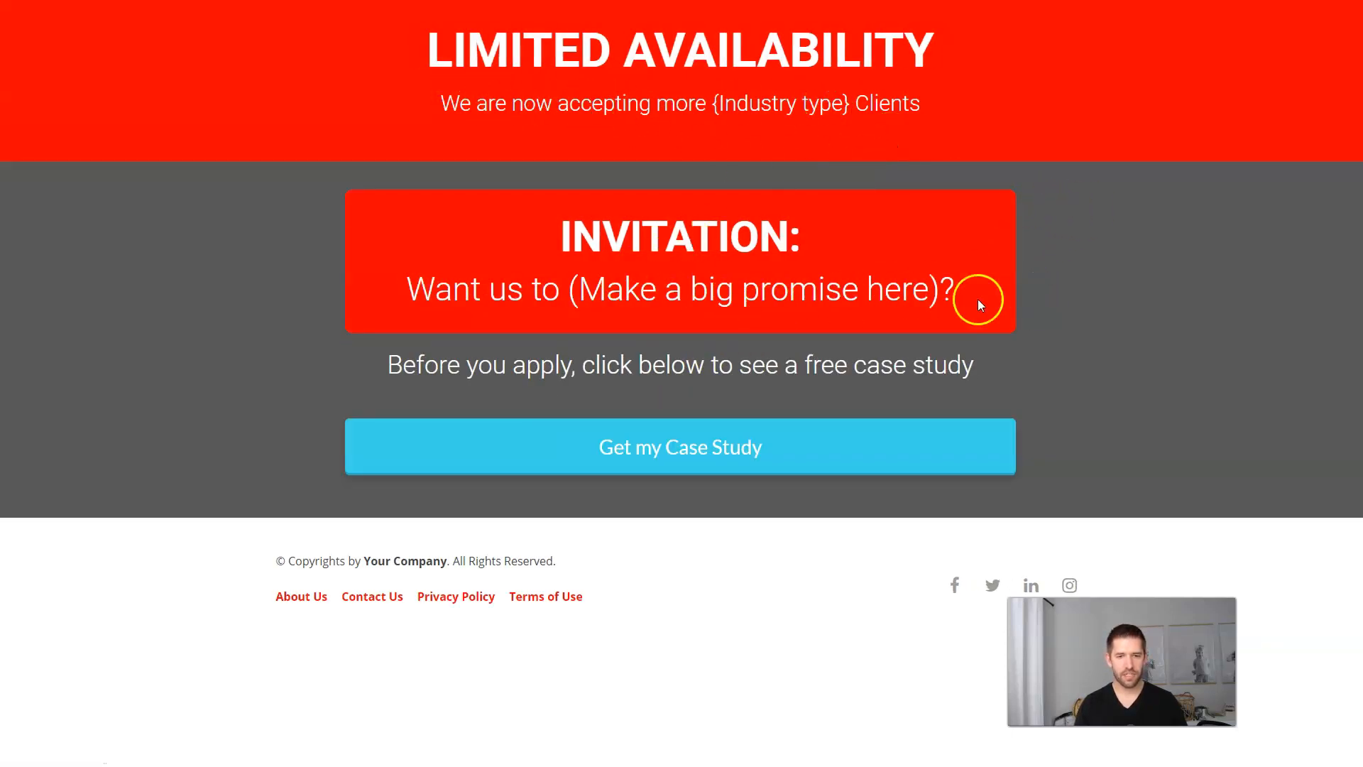
left_click(708, 447)
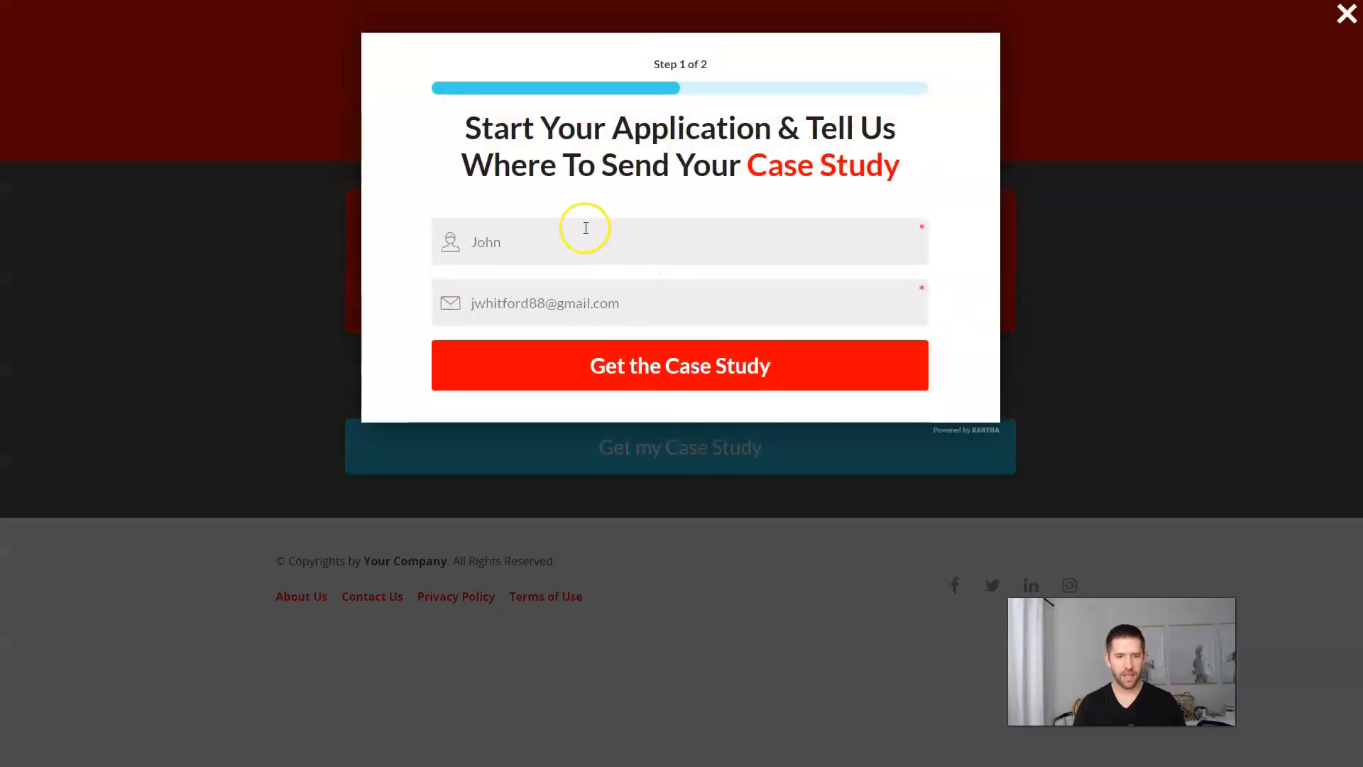
left_click(1069, 220)
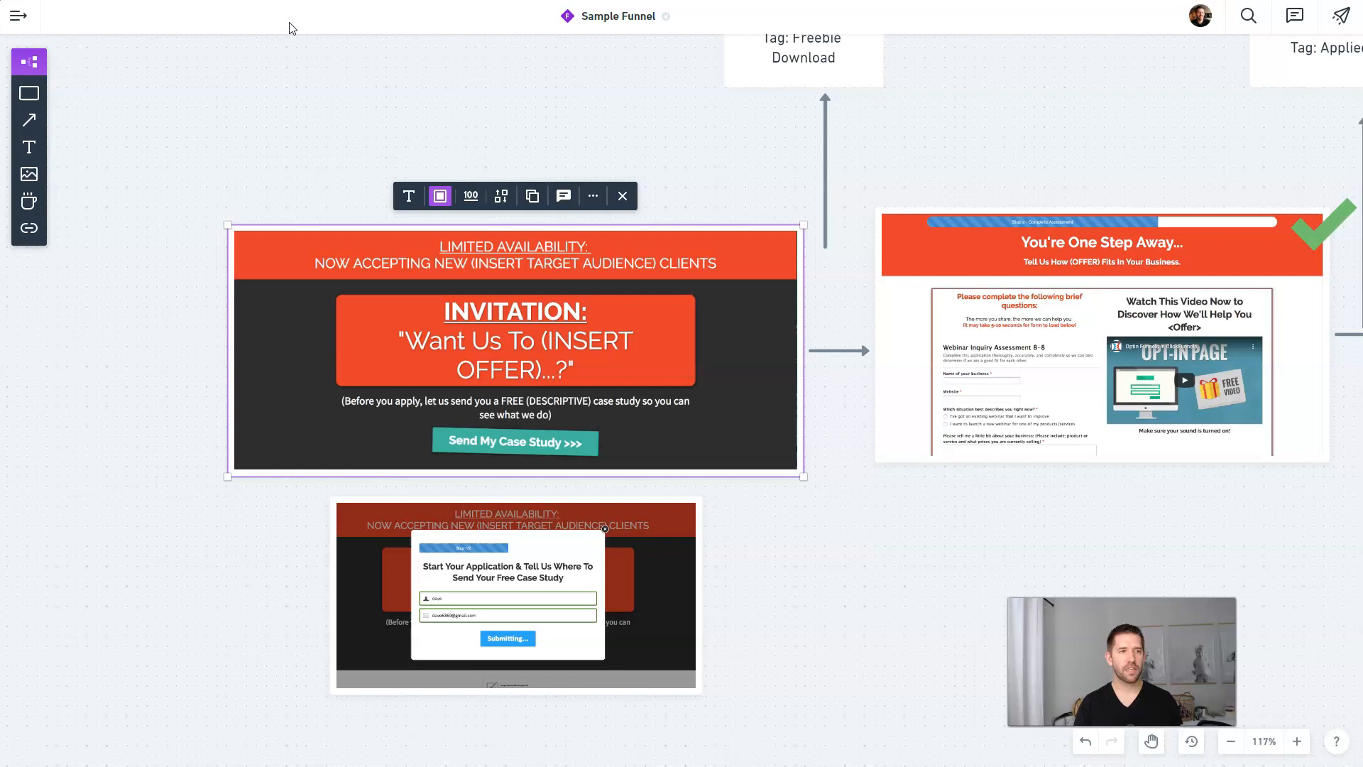
Step: Place duplicated green checkmarks on the opt-in page card and the popup card
scroll(628, 142, "down", 4)
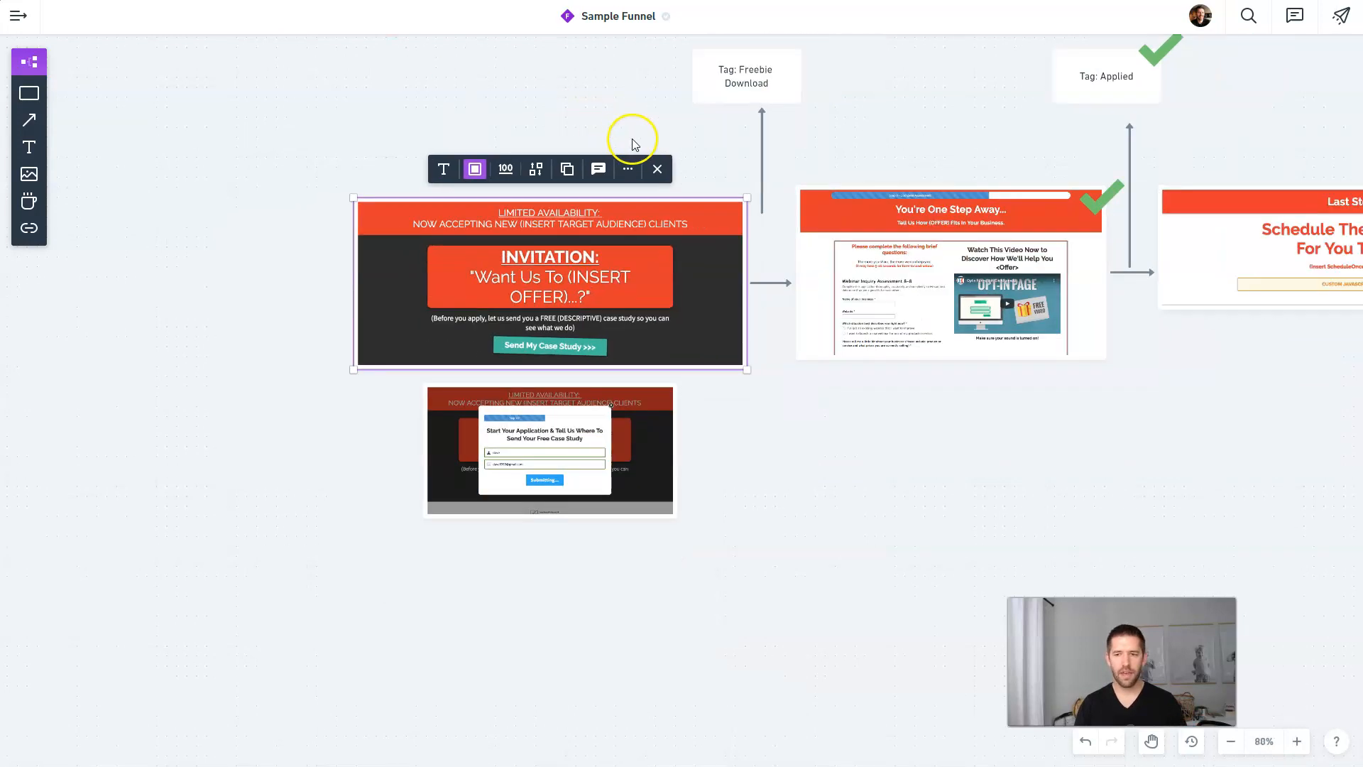
left_click(1098, 198)
key("ctrl+d")
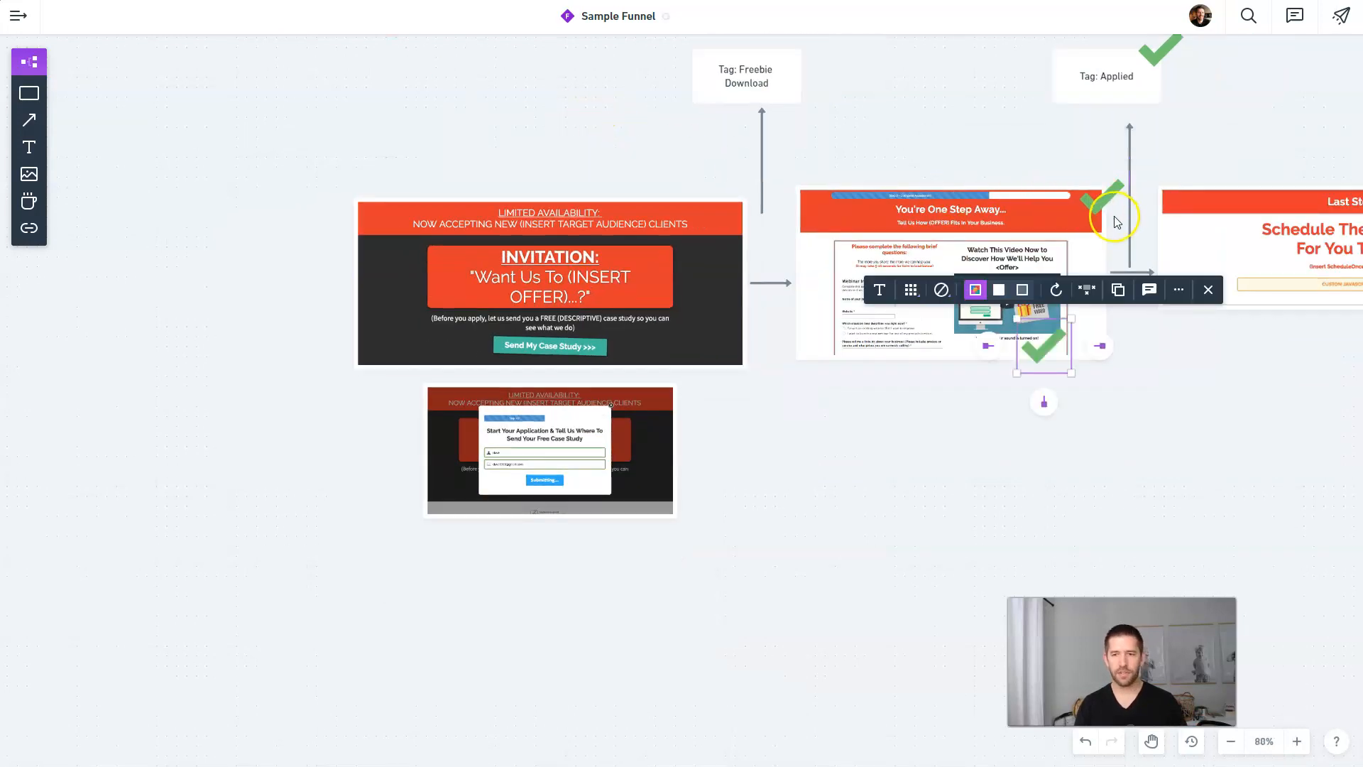
left_click_drag(1036, 354, 707, 208)
left_click(1101, 199)
key("ctrl+d")
left_click_drag(1036, 355, 670, 415)
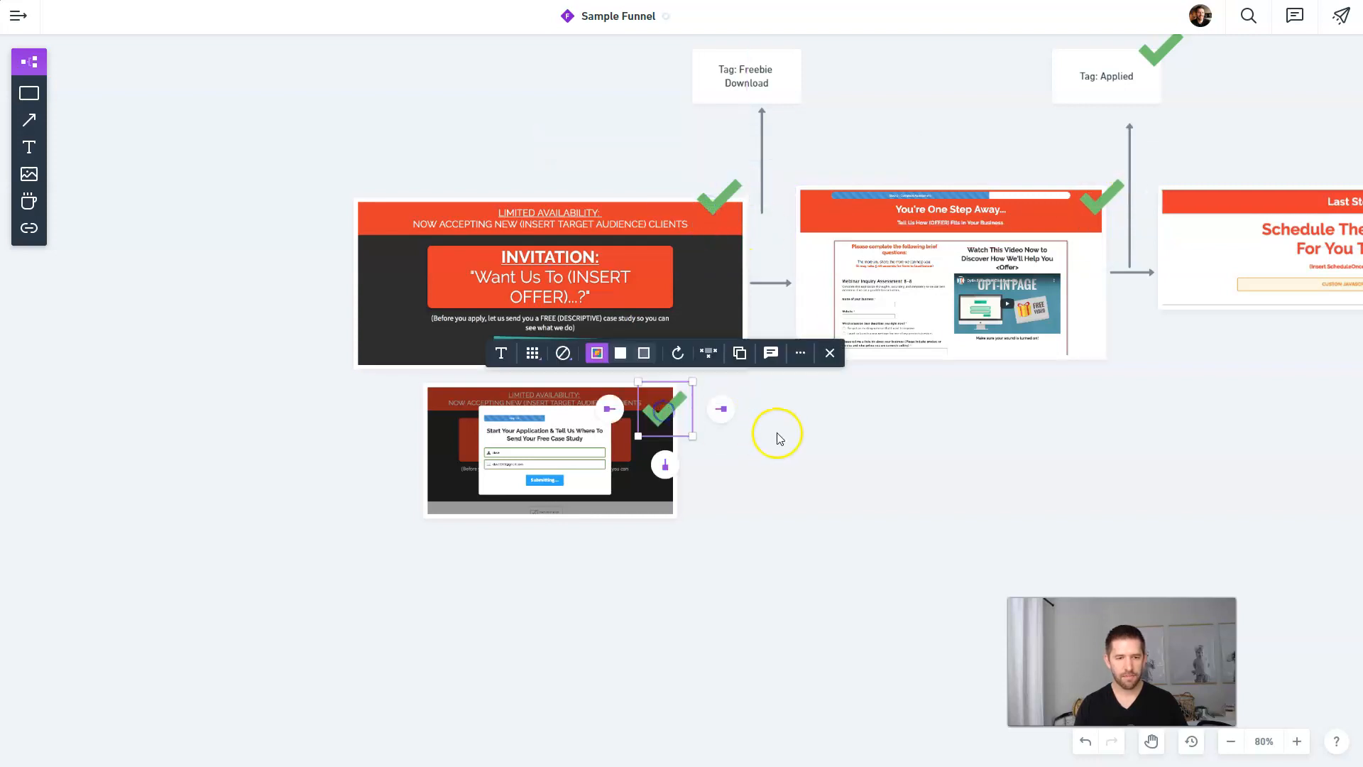
Step: Add a green checkmark copy beside the Tag: Freebie Download box
scroll(808, 352, "up", 4)
left_click(844, 277)
left_click(1016, 353)
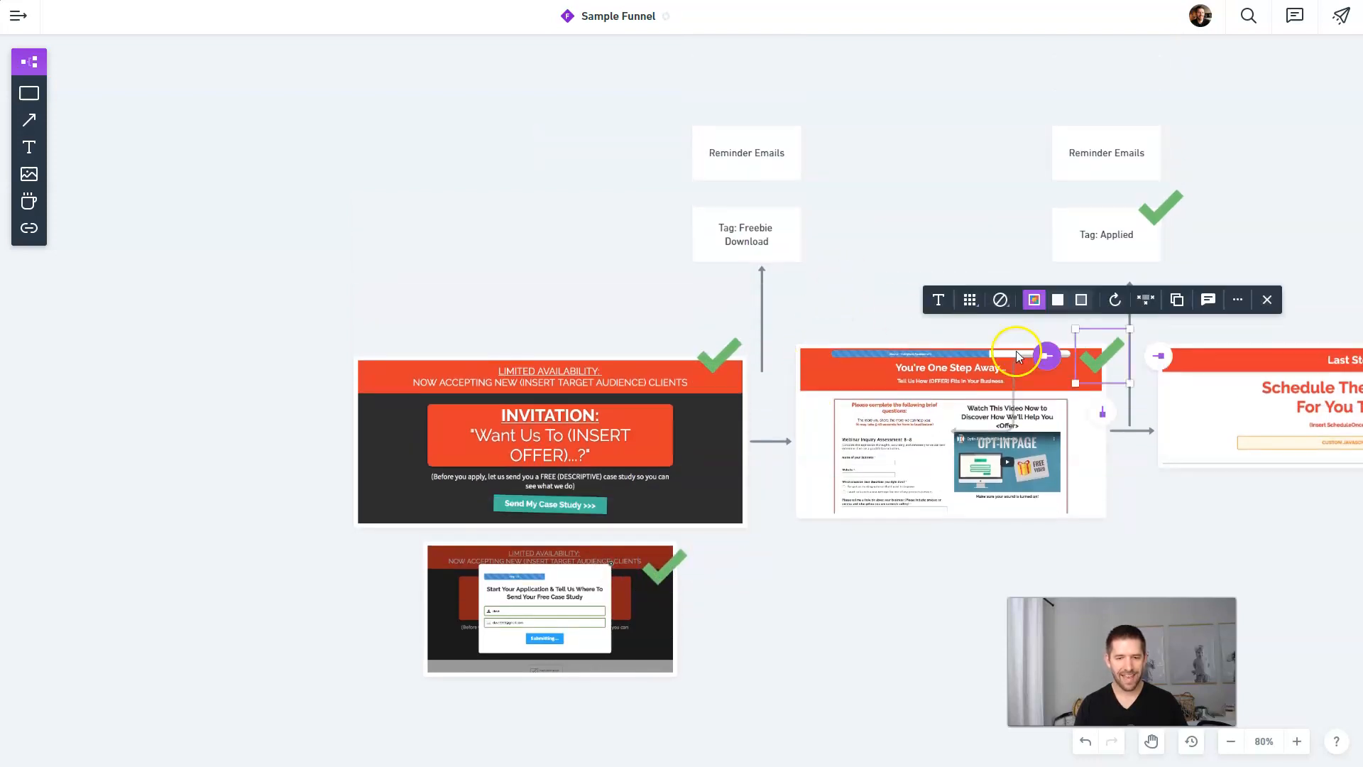
key("ctrl+d")
left_click_drag(1106, 358, 806, 216)
left_click(907, 252)
Step: Pan across the later funnel stages and back, then bring up the Kartra page link's options
scroll(882, 274, "right", 6)
left_click_drag(970, 240, 812, 220)
left_click_drag(895, 224, 1004, 231)
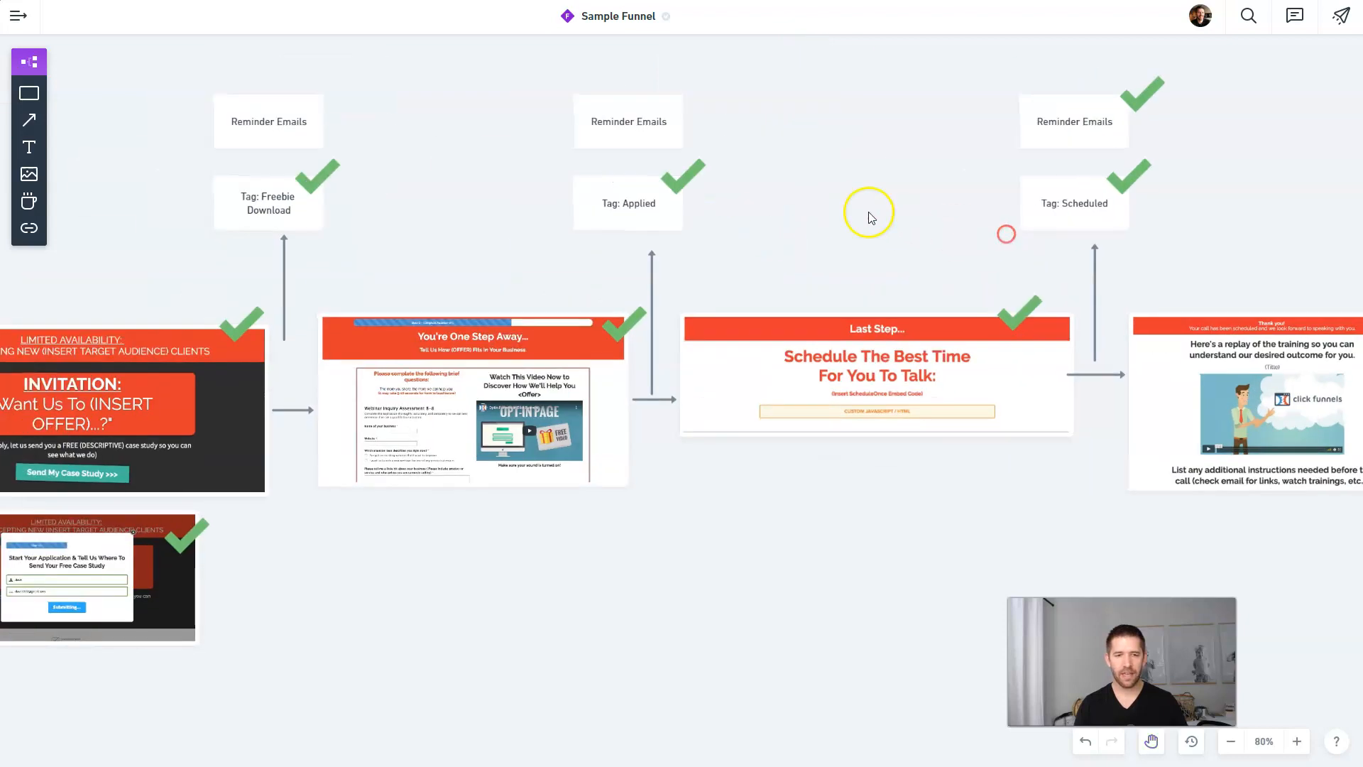
left_click_drag(821, 204, 937, 219)
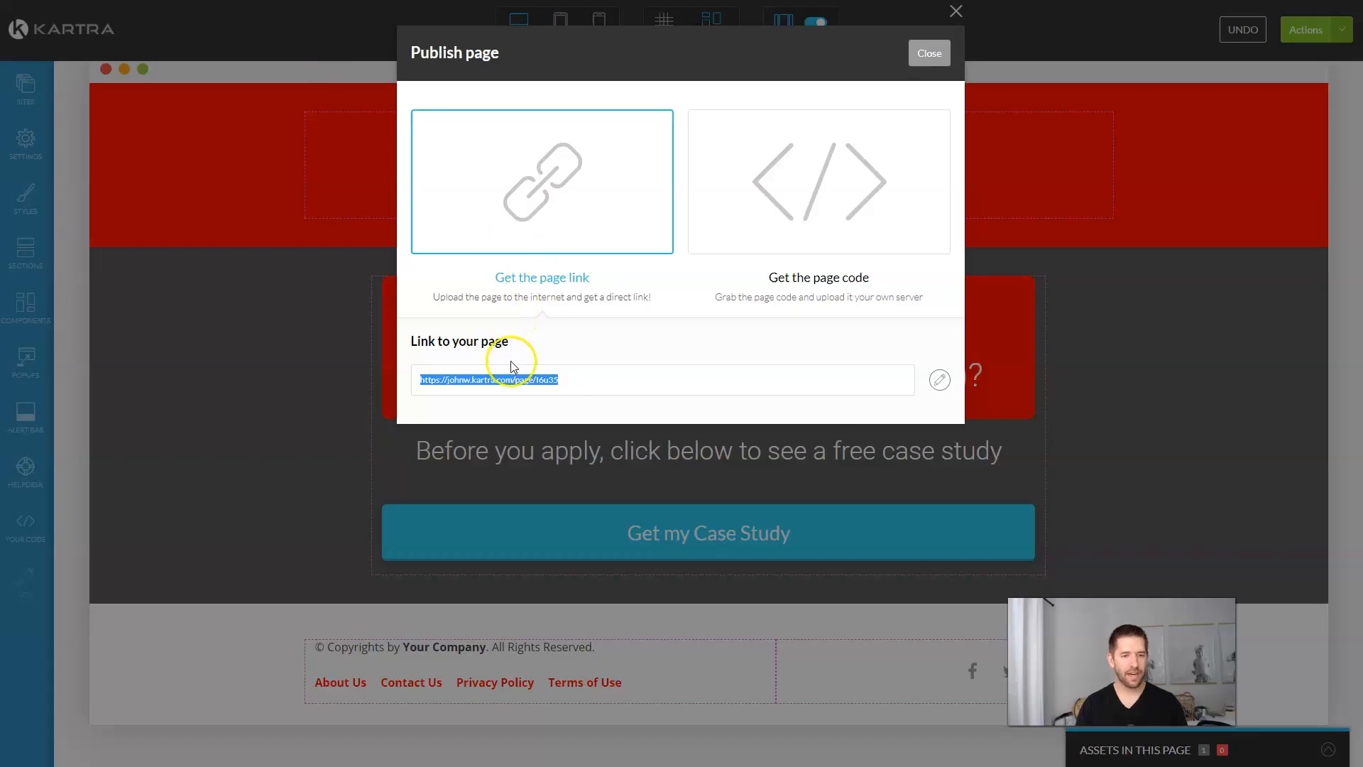
right_click(507, 378)
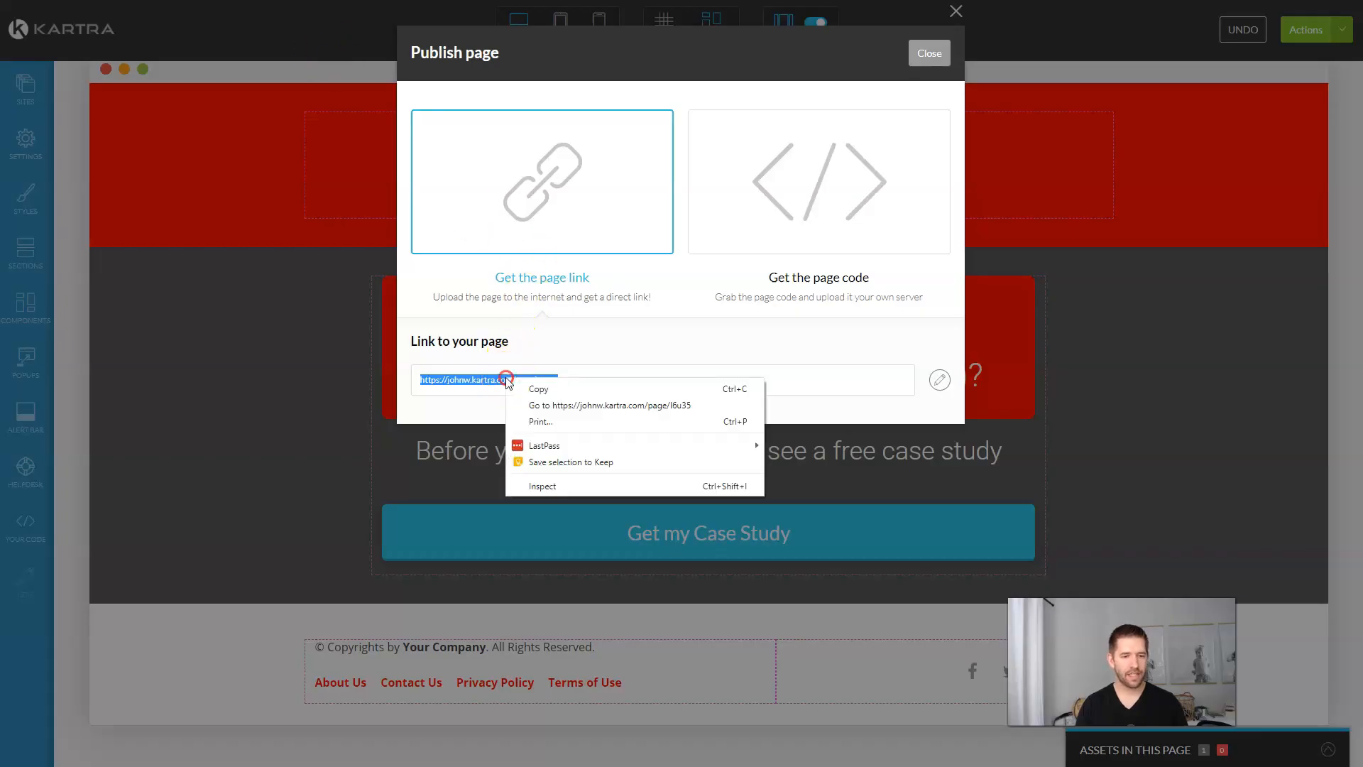
Step: Copy the published opt-in page link and load it in a Chrome incognito window
left_click(547, 392)
key("ctrl+shift+n")
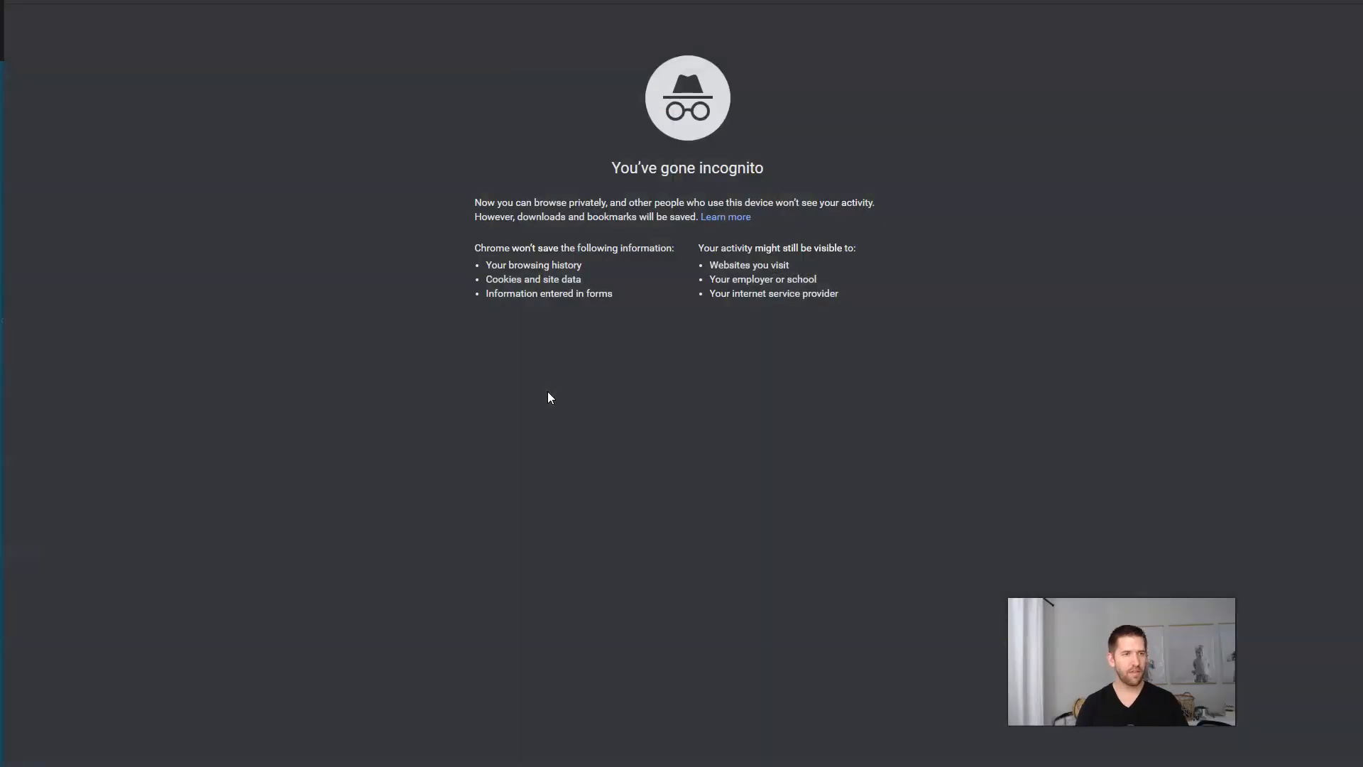
key("ctrl+v")
key("Return")
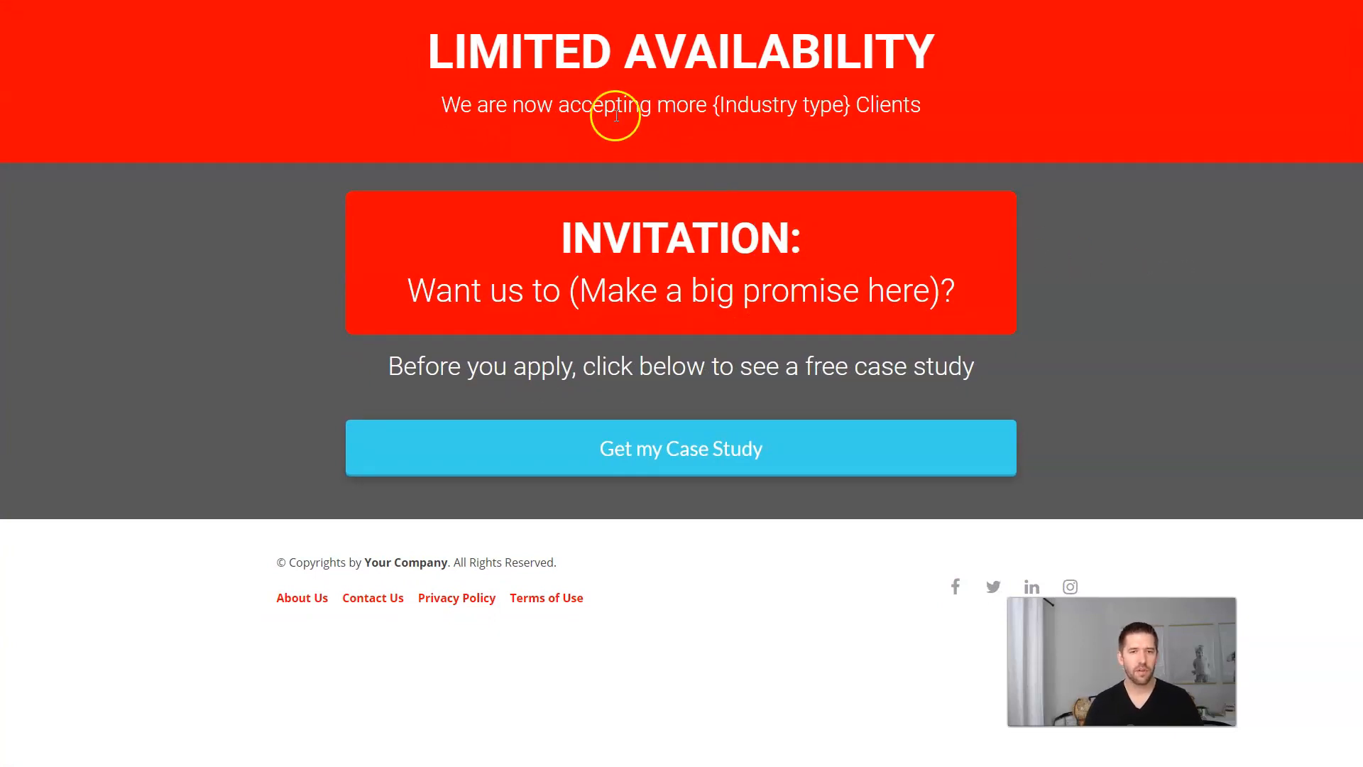
Step: Open the Get my Case Study popup, enter a test first name and e-mail, and submit
left_click(680, 450)
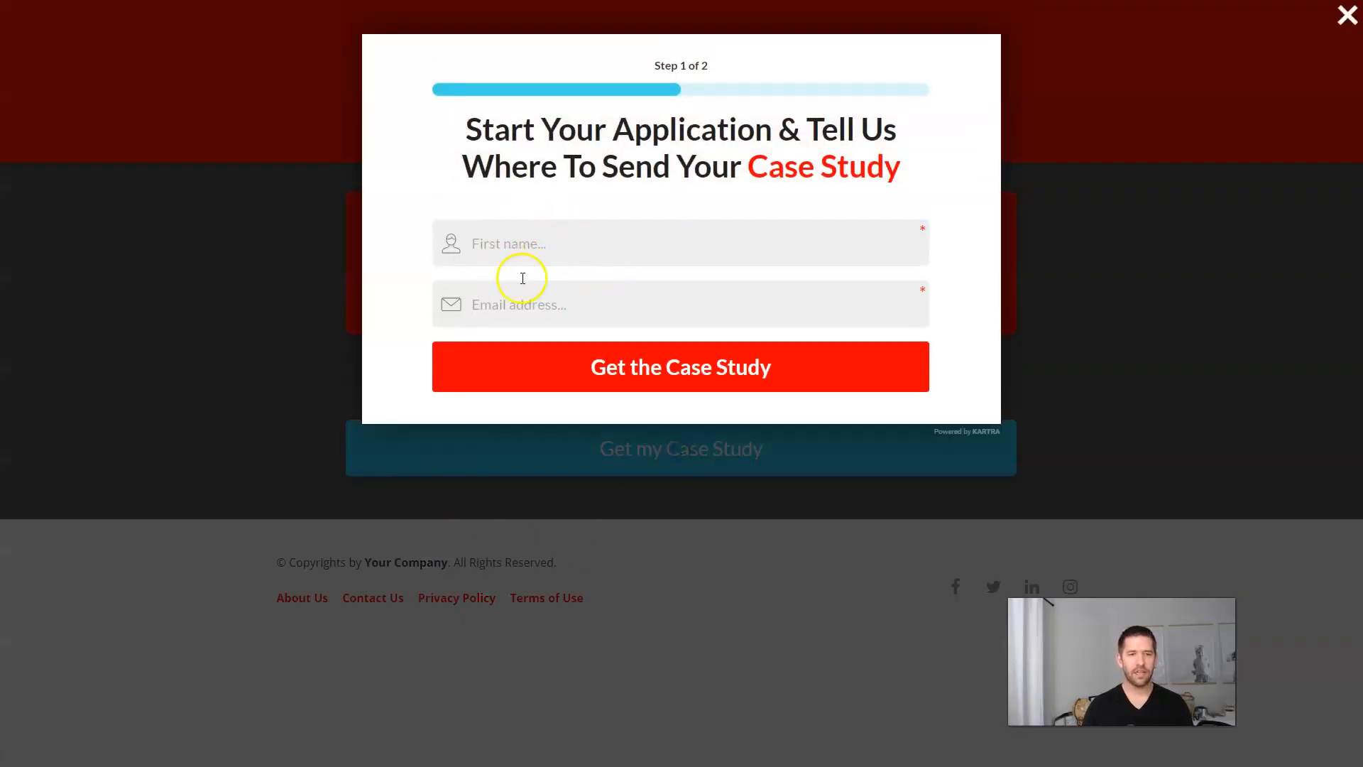
left_click(508, 244)
left_click(693, 207)
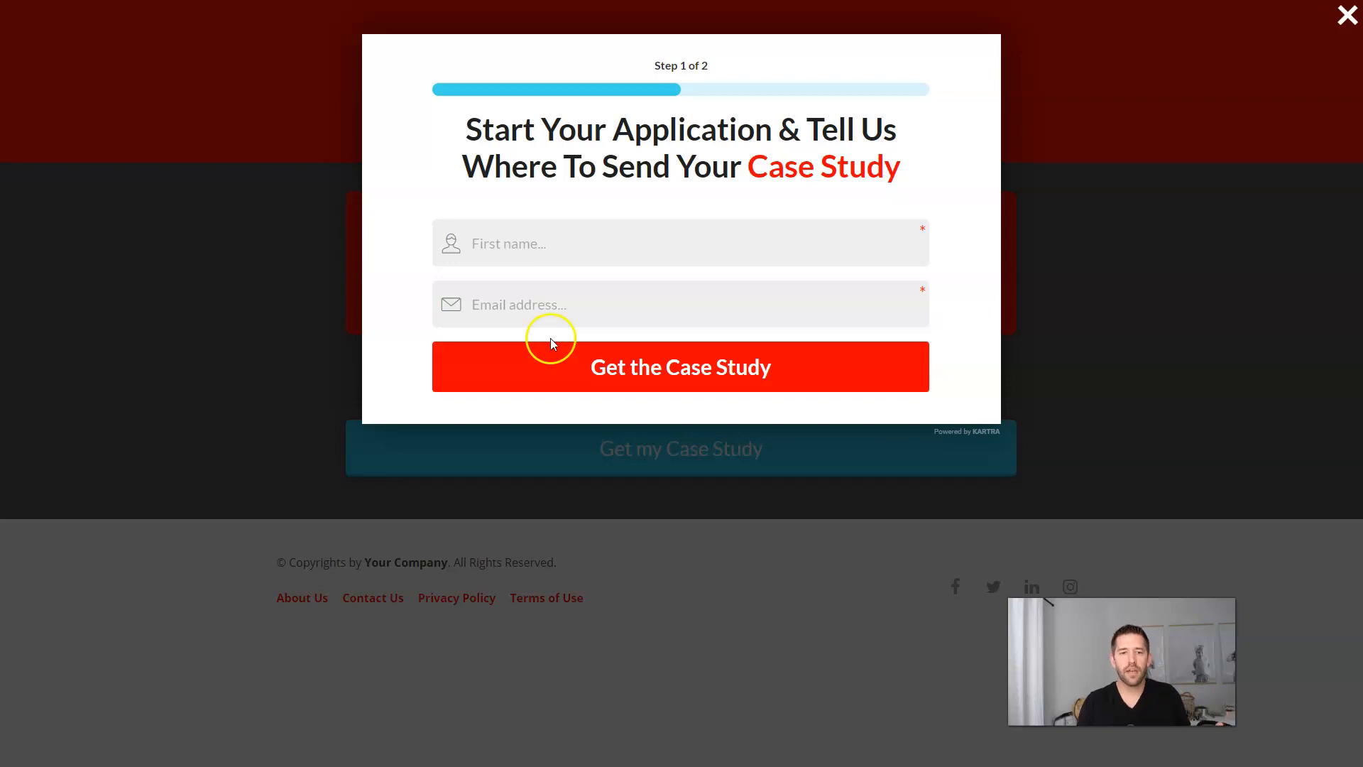
left_click(536, 245)
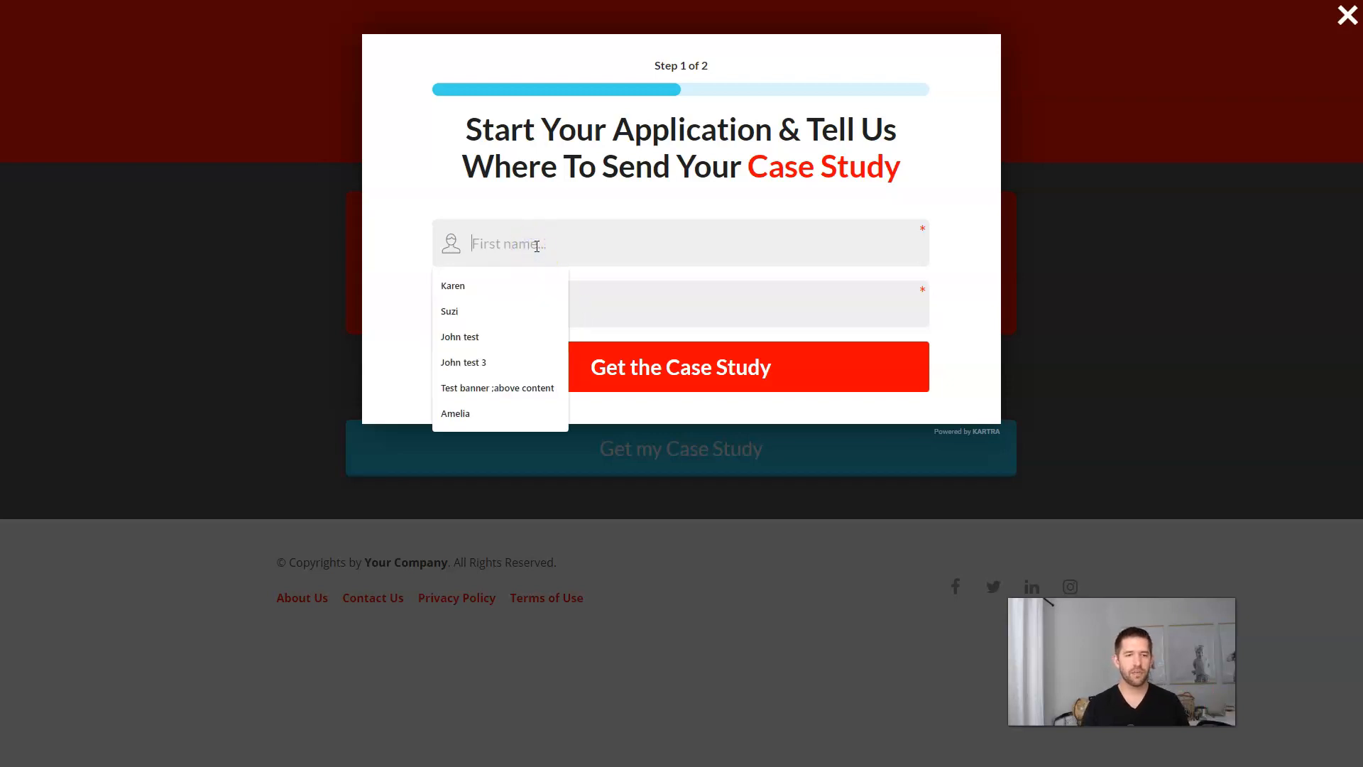
type("High Tic")
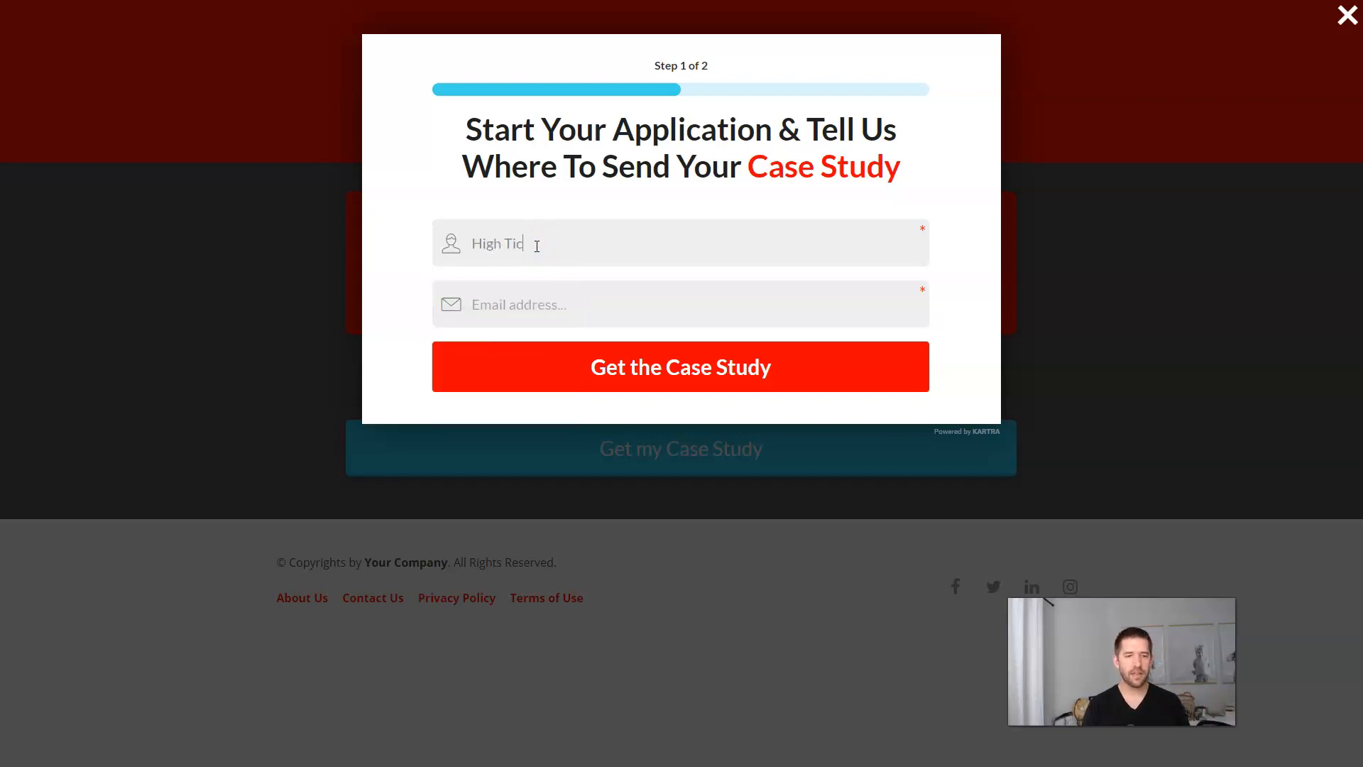
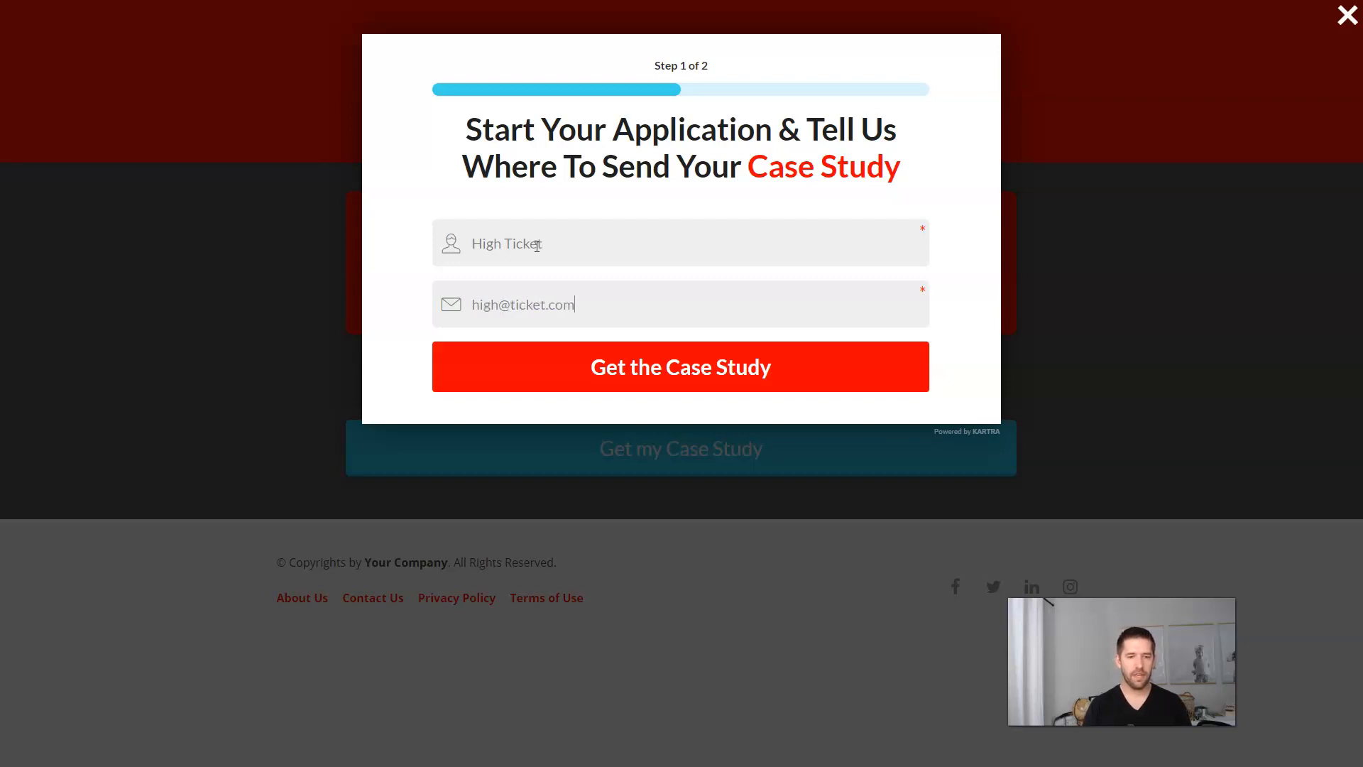
left_click(681, 371)
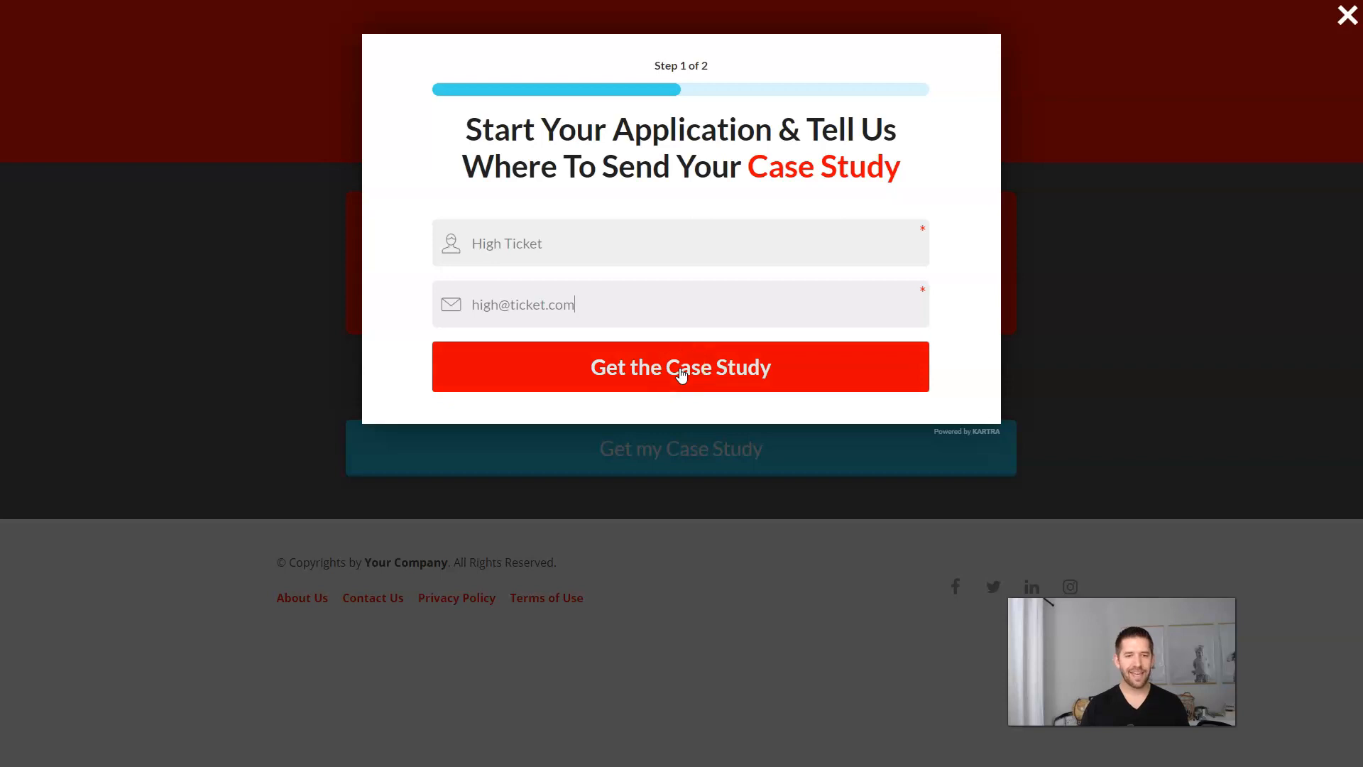
left_click(681, 372)
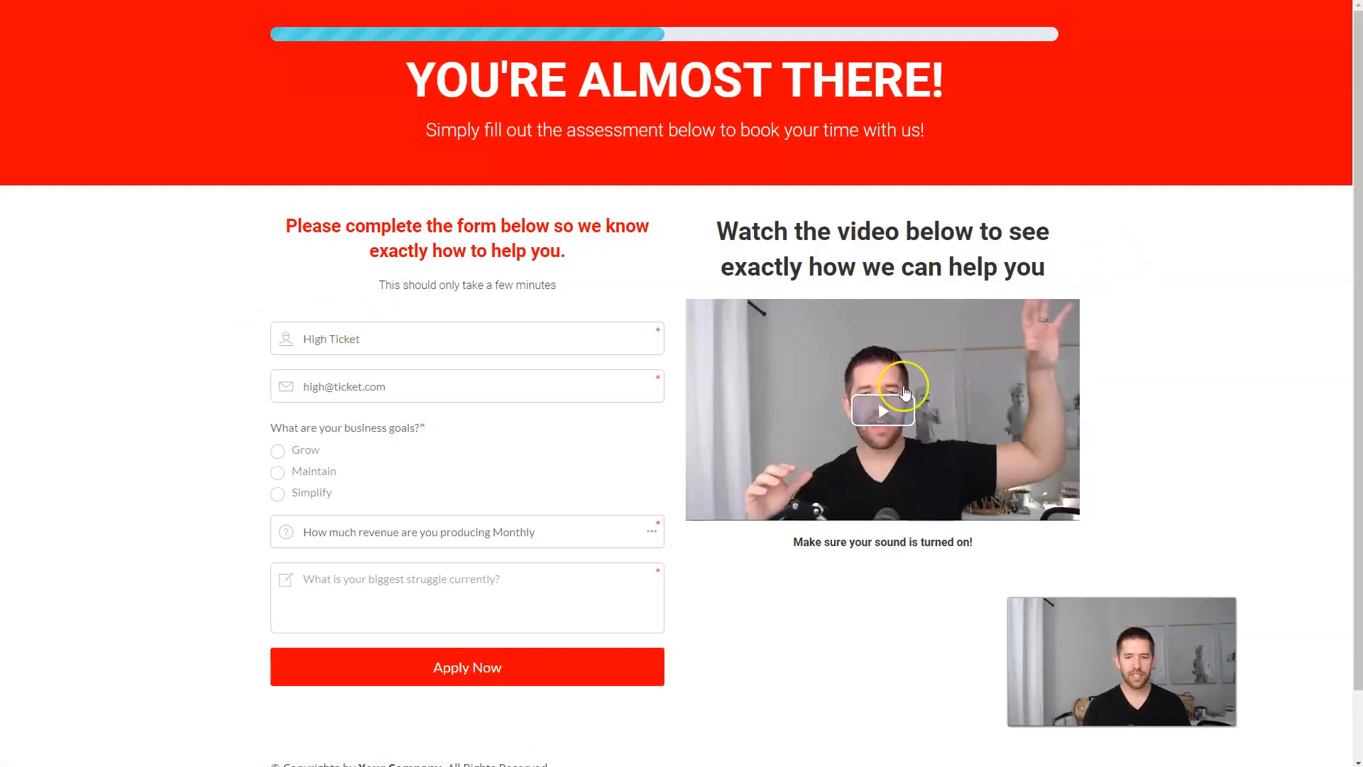
Step: Start and pause the assessment page video, then scroll through the application form
left_click(883, 410)
left_click(859, 413)
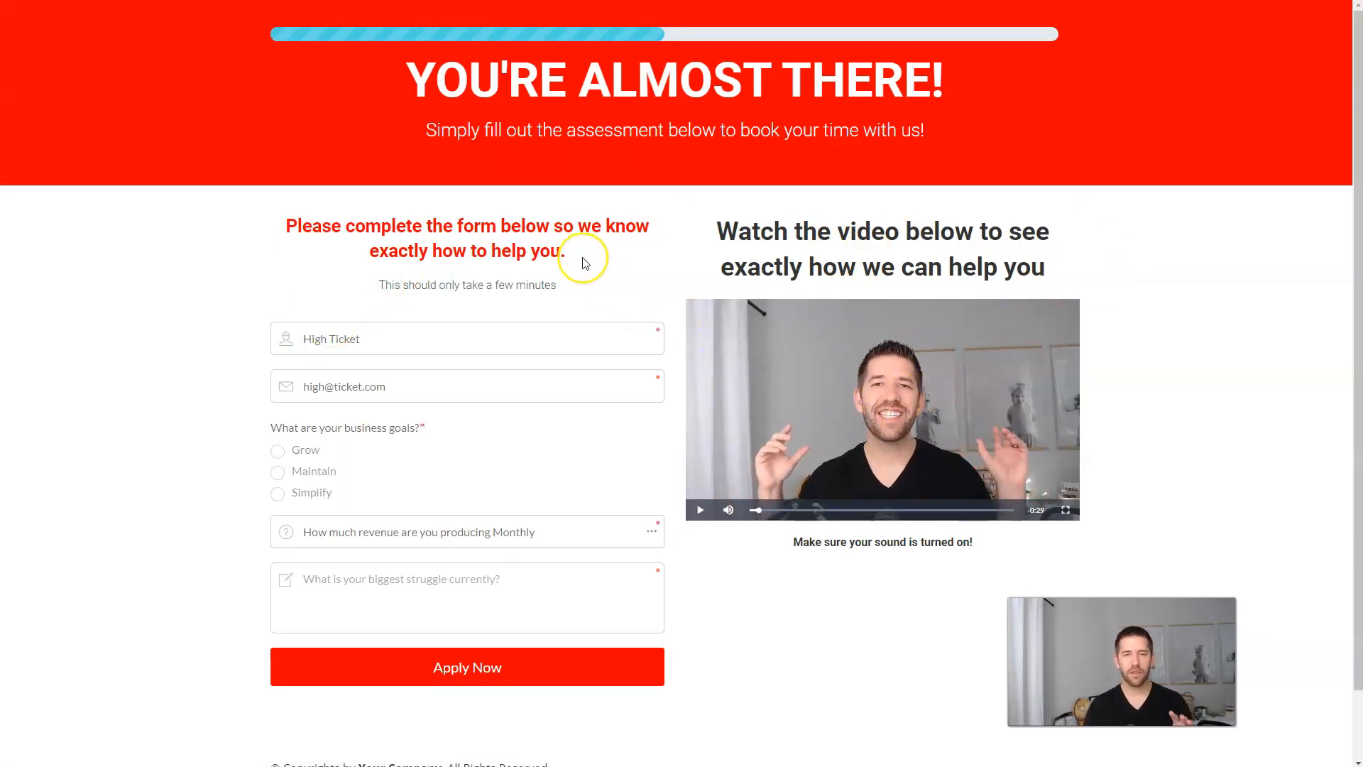
scroll(596, 216, "down", 1)
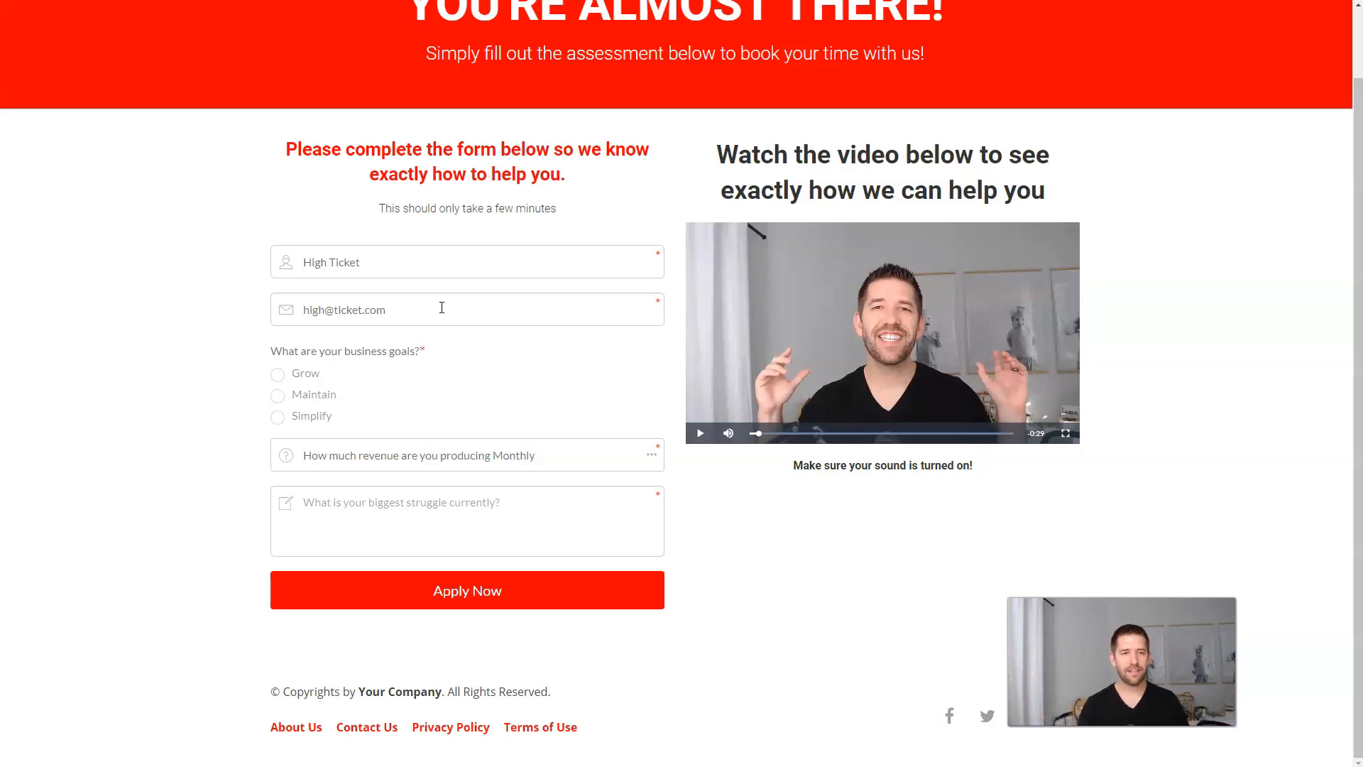
scroll(441, 307, "up", 1)
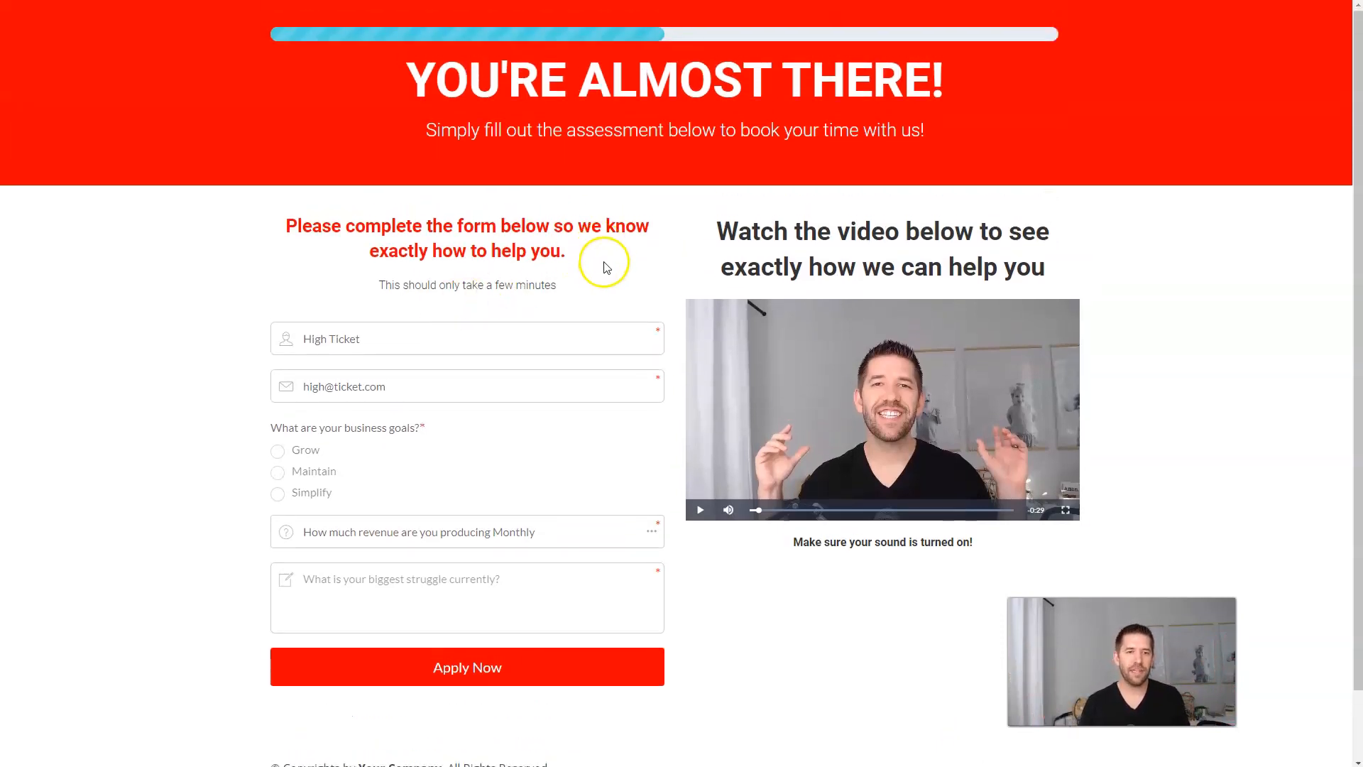
scroll(551, 276, "down", 1)
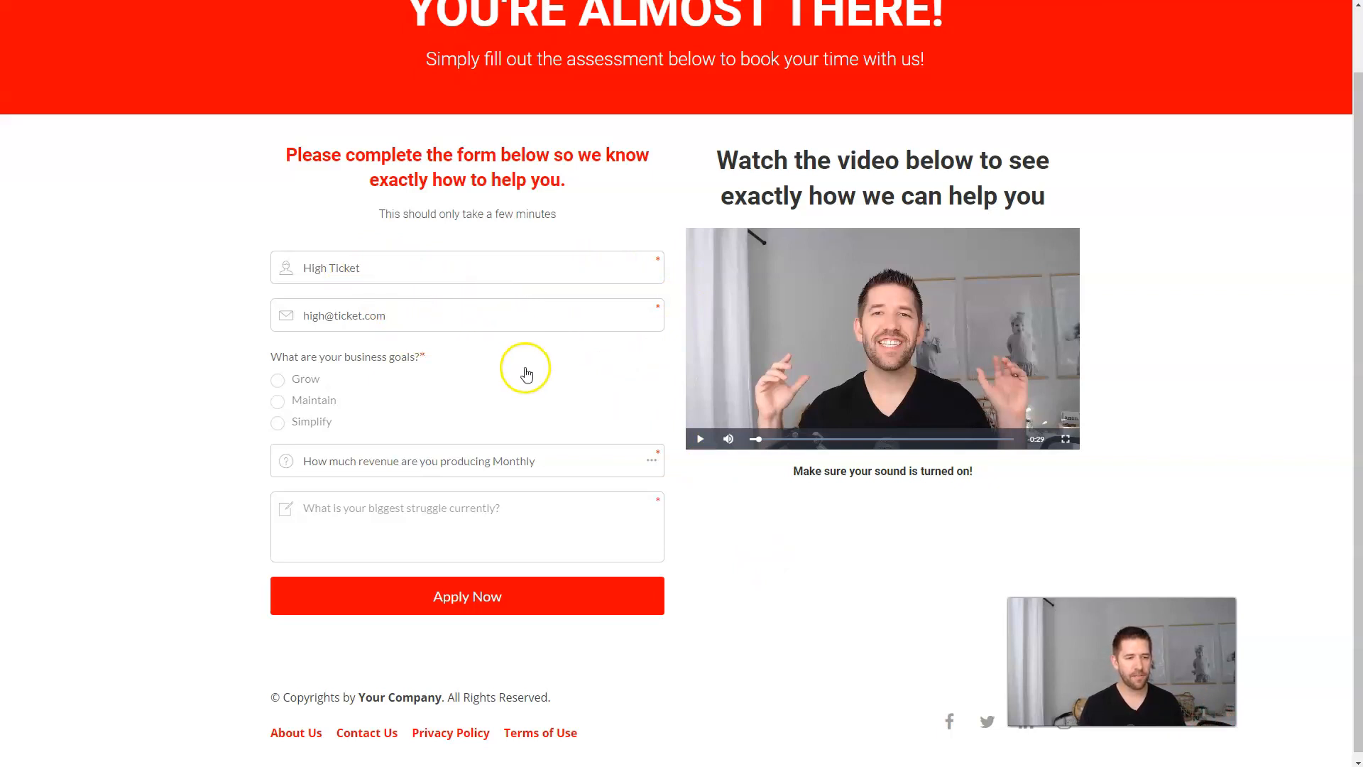
Step: Answer Grow, 1000-5000 monthly revenue and the biggest-struggle question, then submit the assessment
left_click(277, 380)
left_click(422, 460)
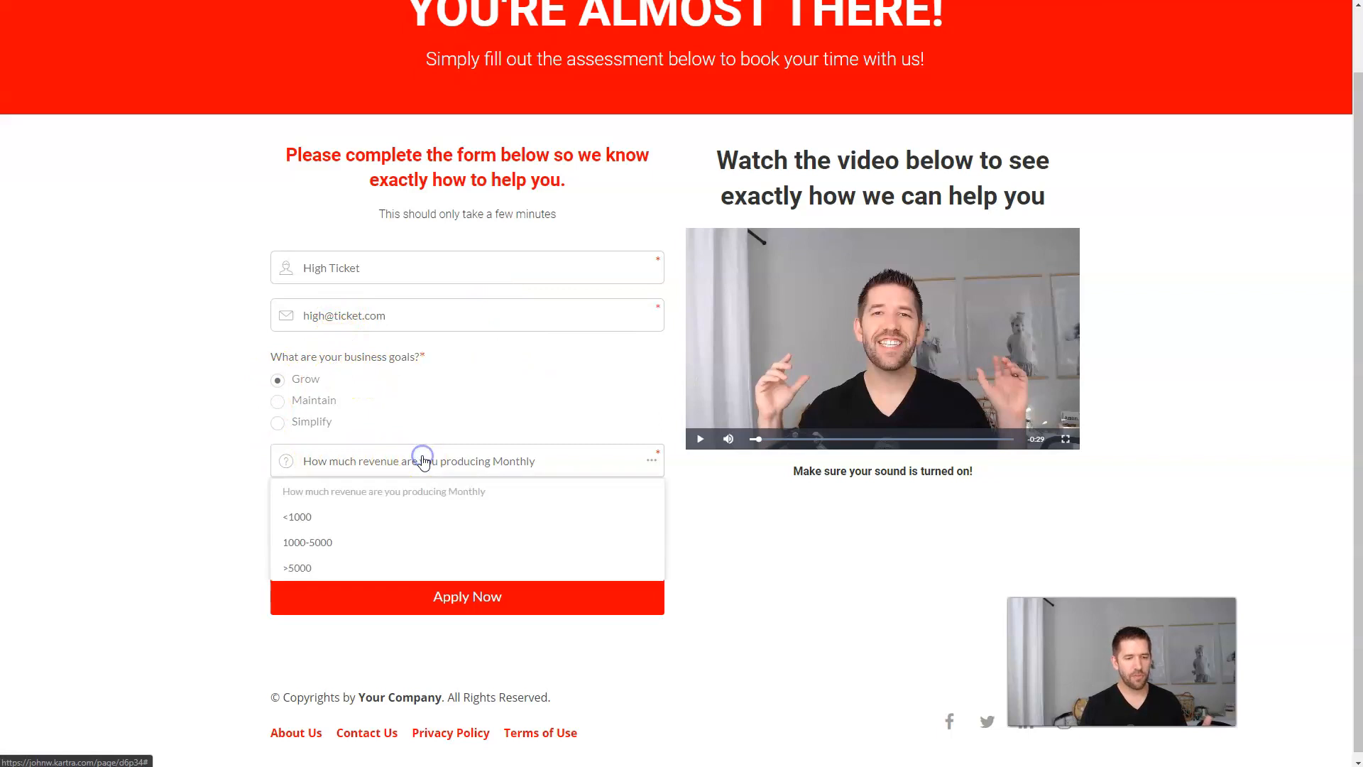
left_click(316, 542)
left_click(448, 505)
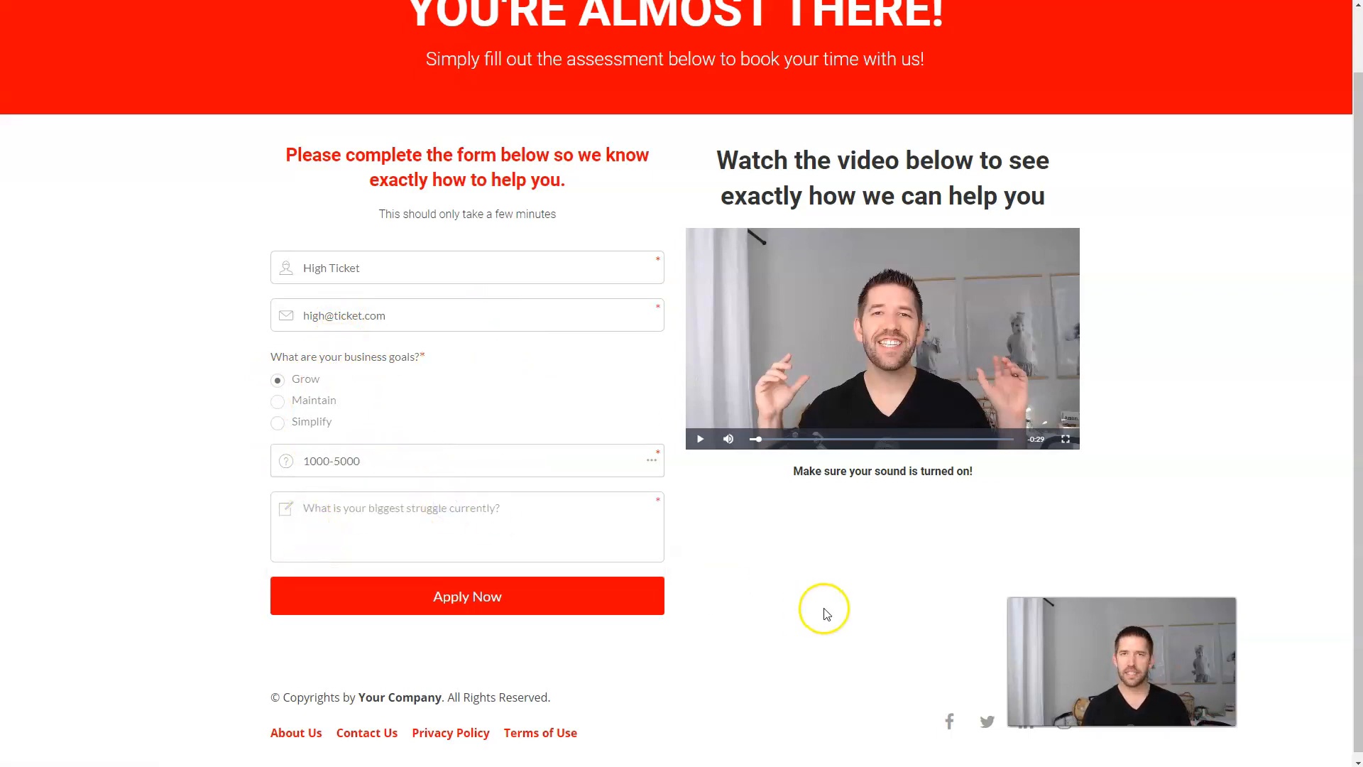
left_click(507, 607)
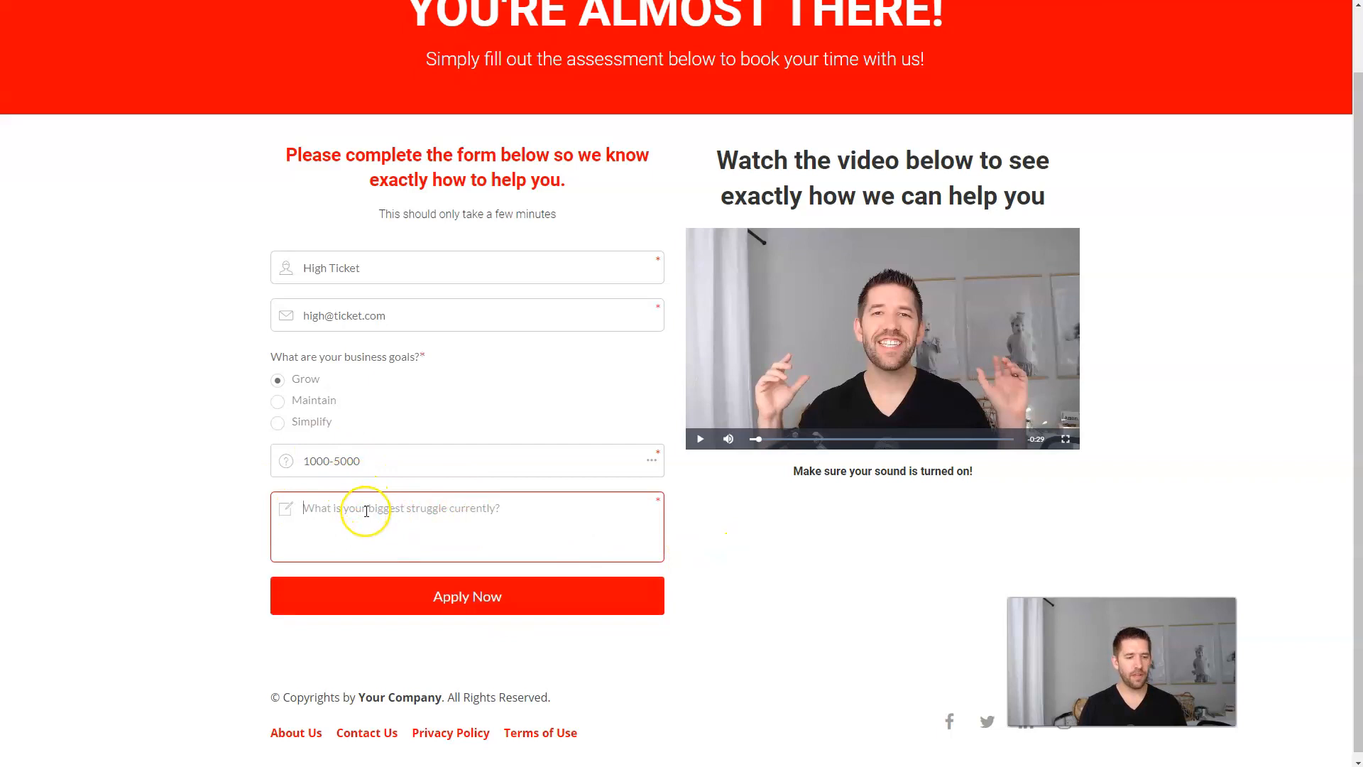
type("I")
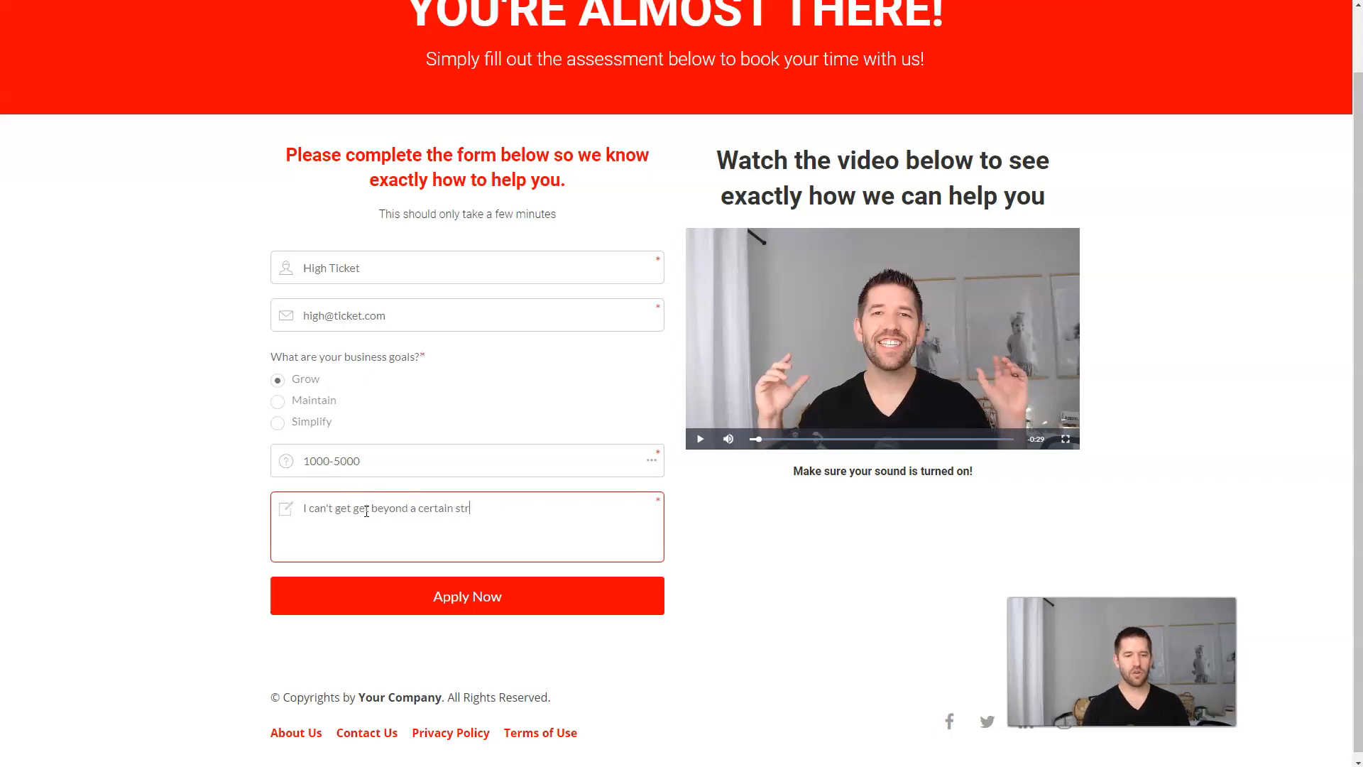
left_click(406, 598)
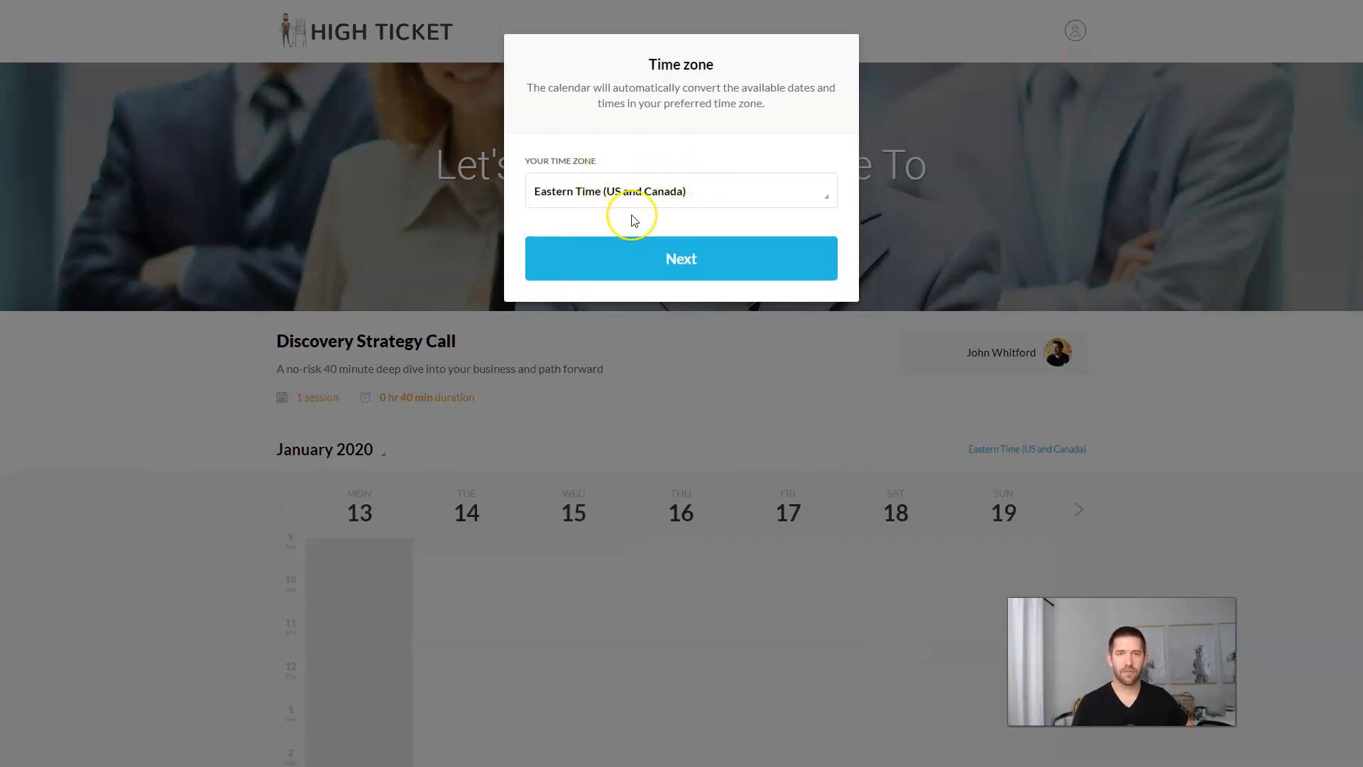
Step: Set the booking calendar's time zone to Eastern Time (US and Canada)
left_click(653, 200)
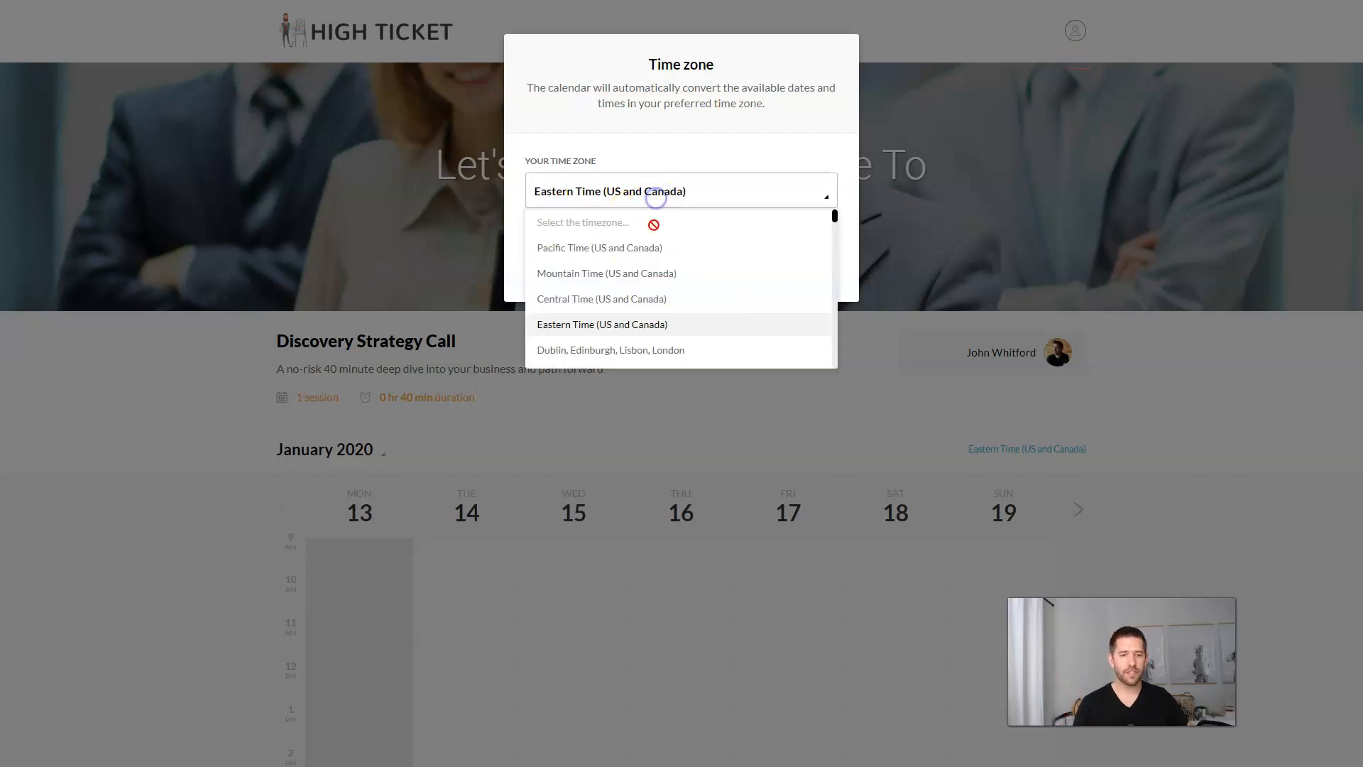
left_click(602, 324)
left_click(647, 252)
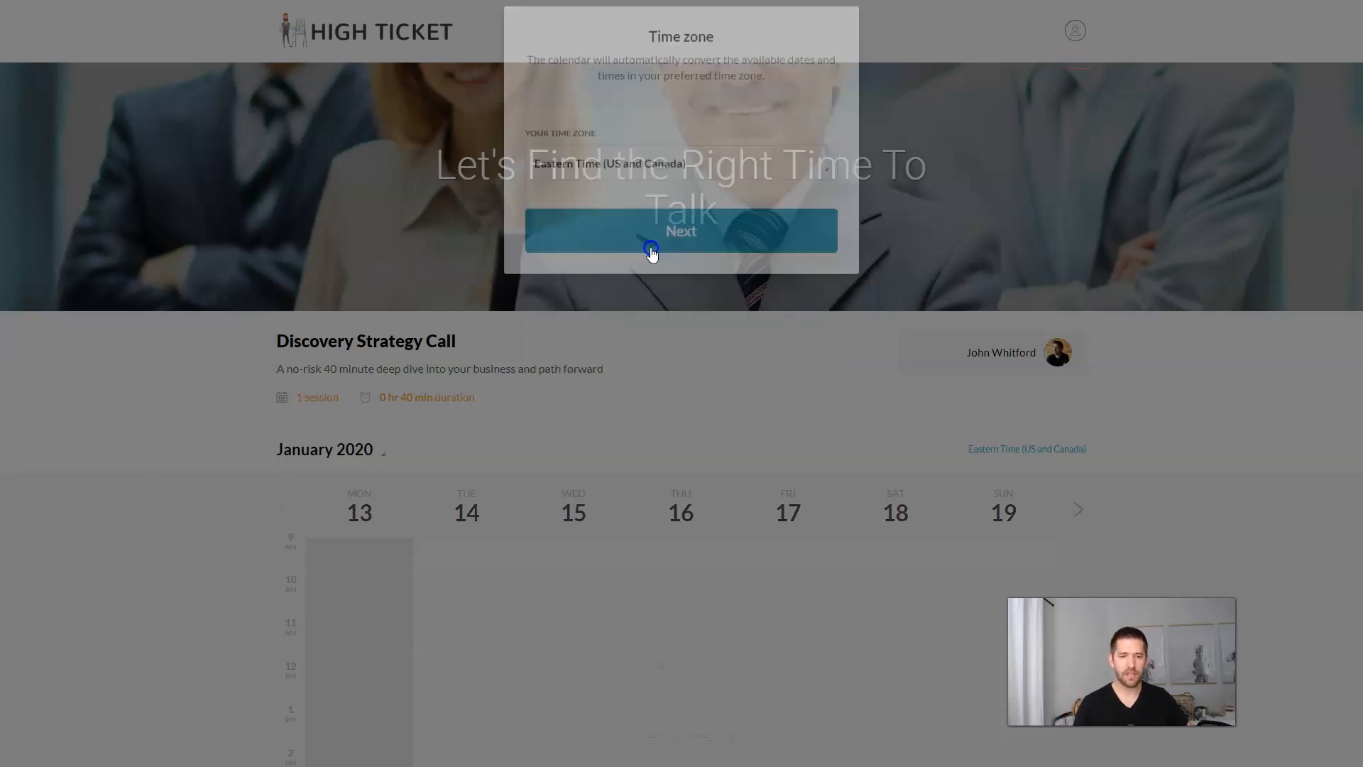
scroll(656, 254, "down", 3)
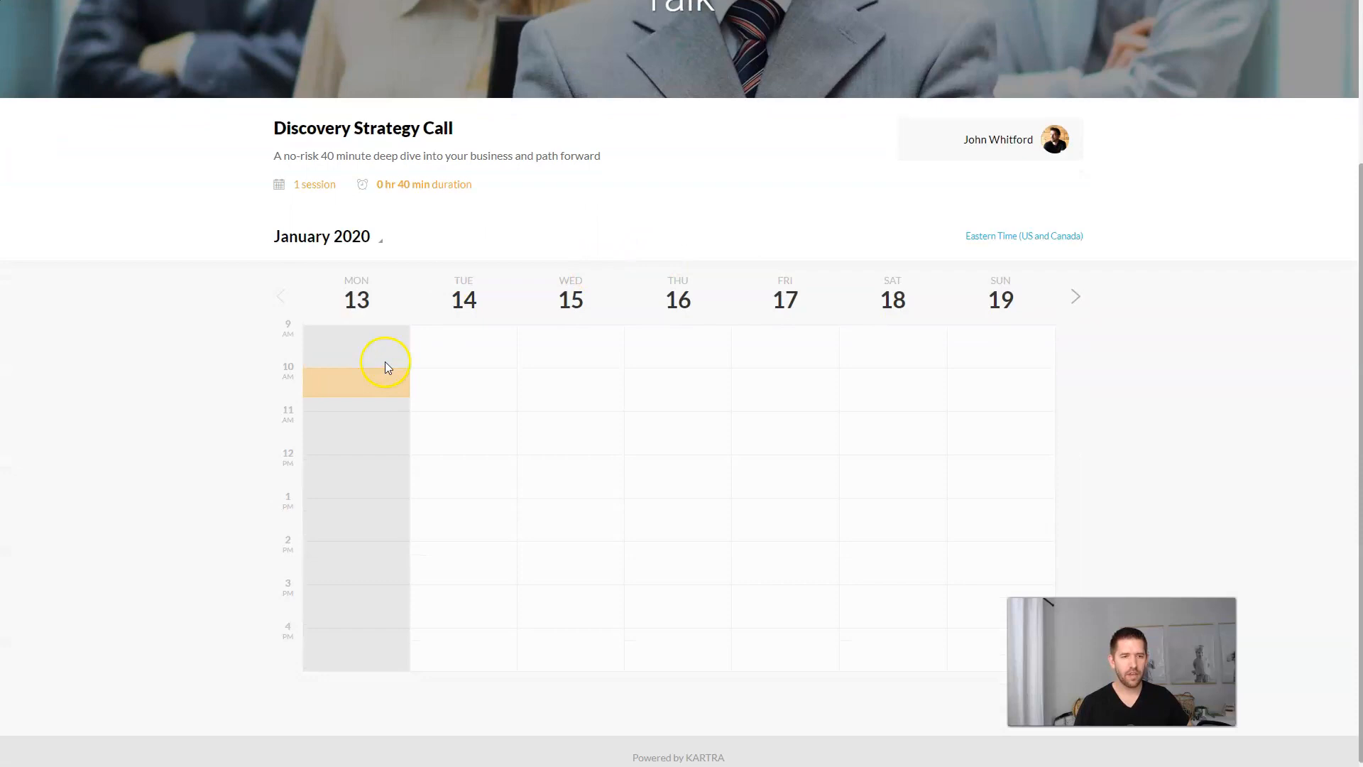
scroll(462, 393, "down", 1)
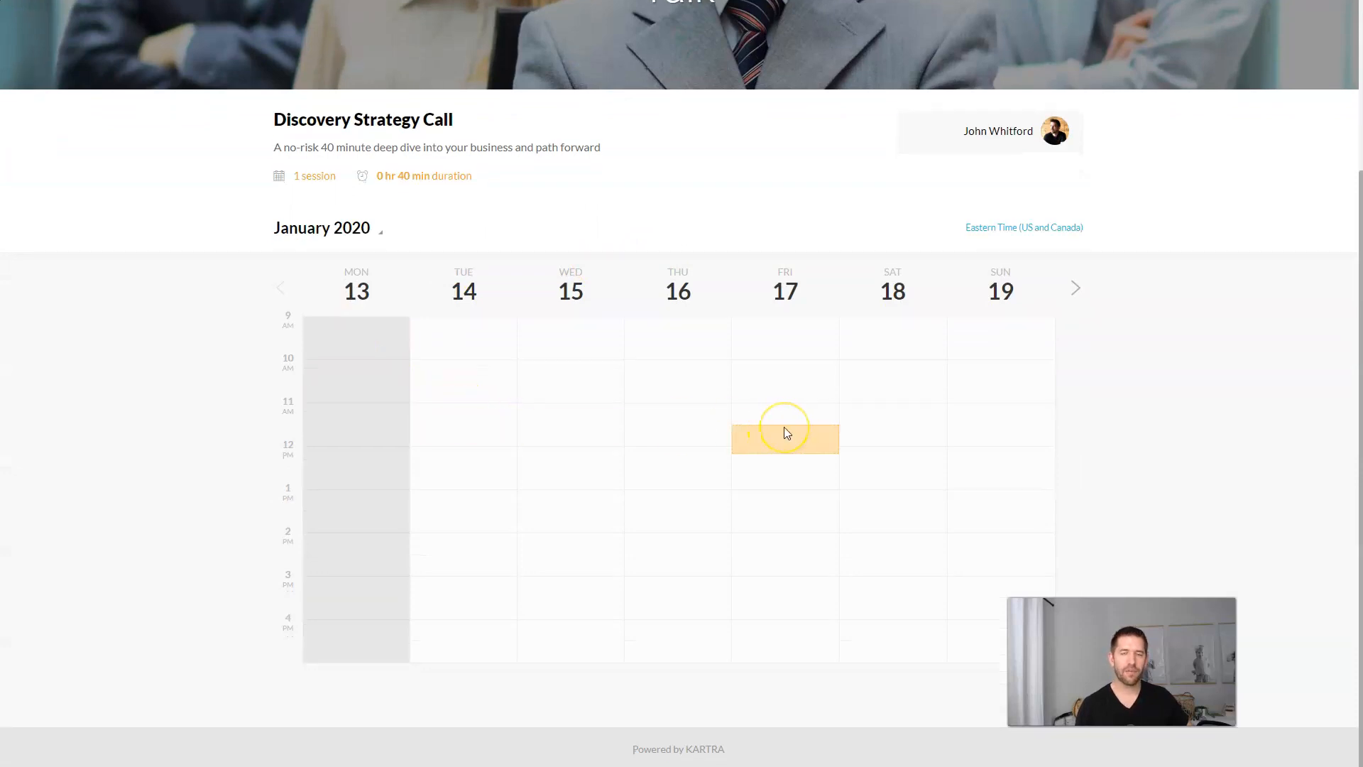
scroll(638, 435, "up", 4)
scroll(560, 468, "down", 3)
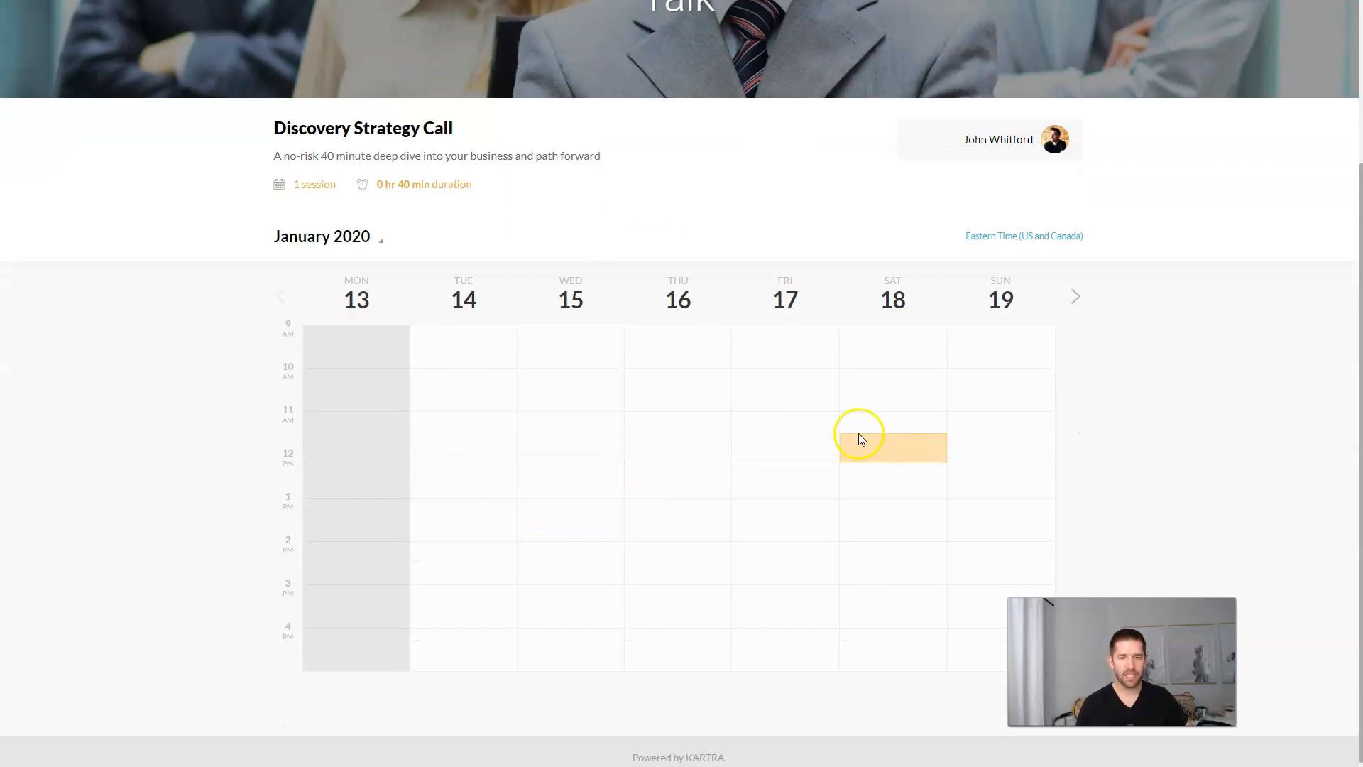
Step: Move to the week of Jan 27 – Feb 2 and pick the Tue 28, 12:00–12:40 pm slot
left_click(1075, 297)
left_click(1077, 299)
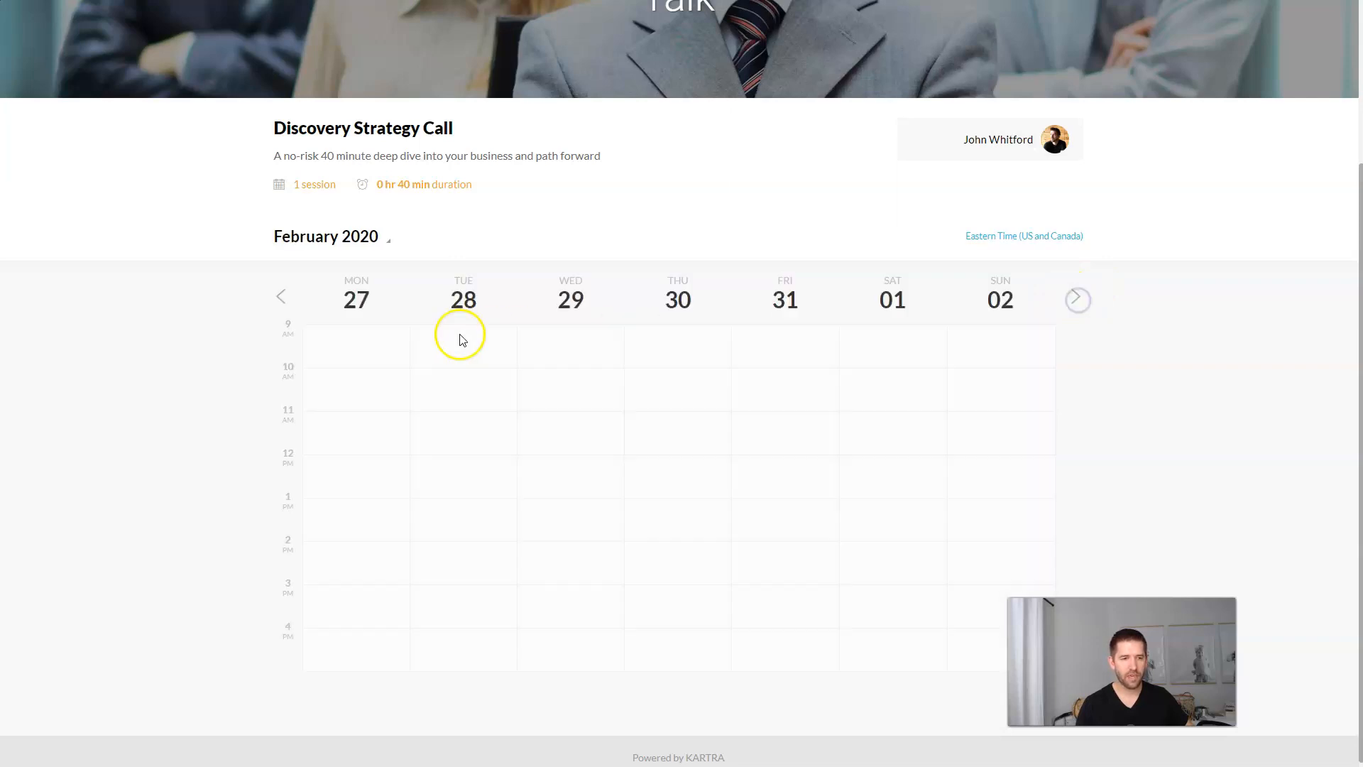
left_click(472, 466)
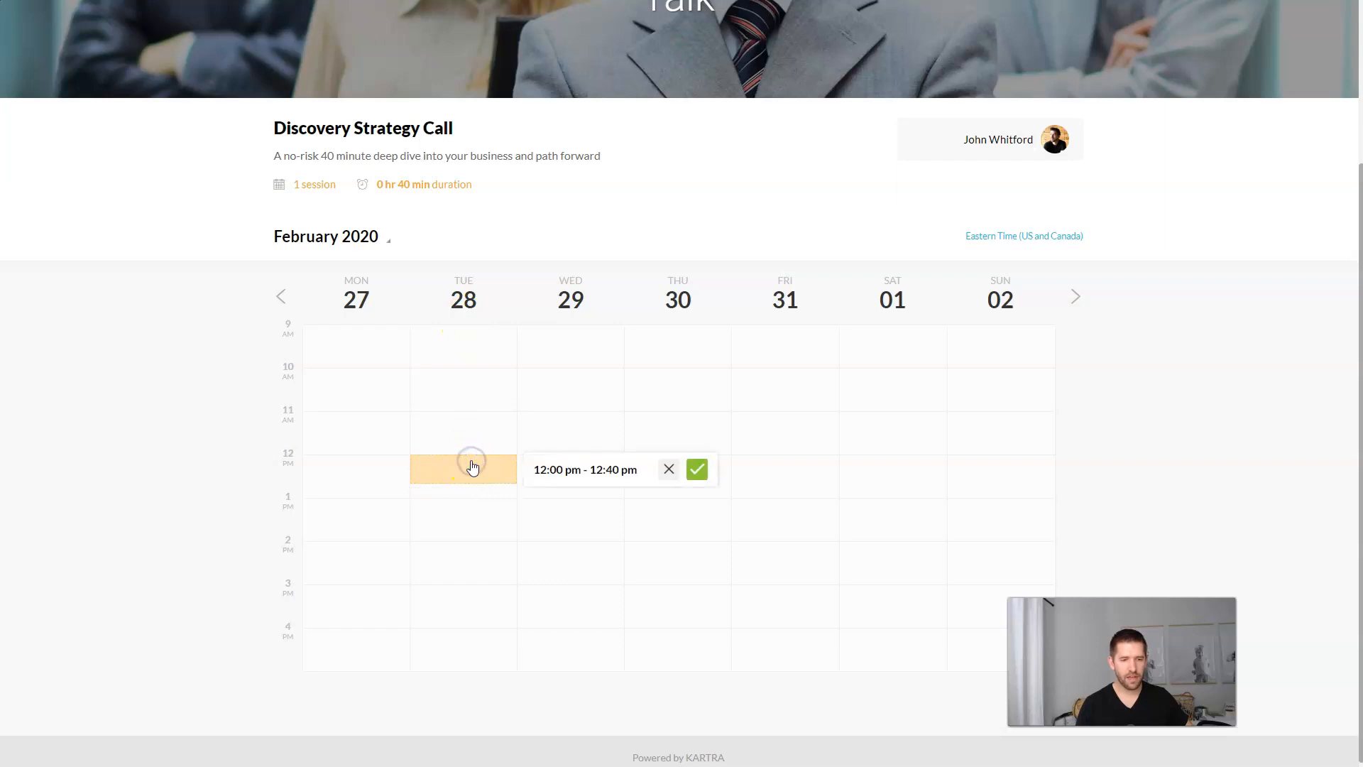
left_click(698, 472)
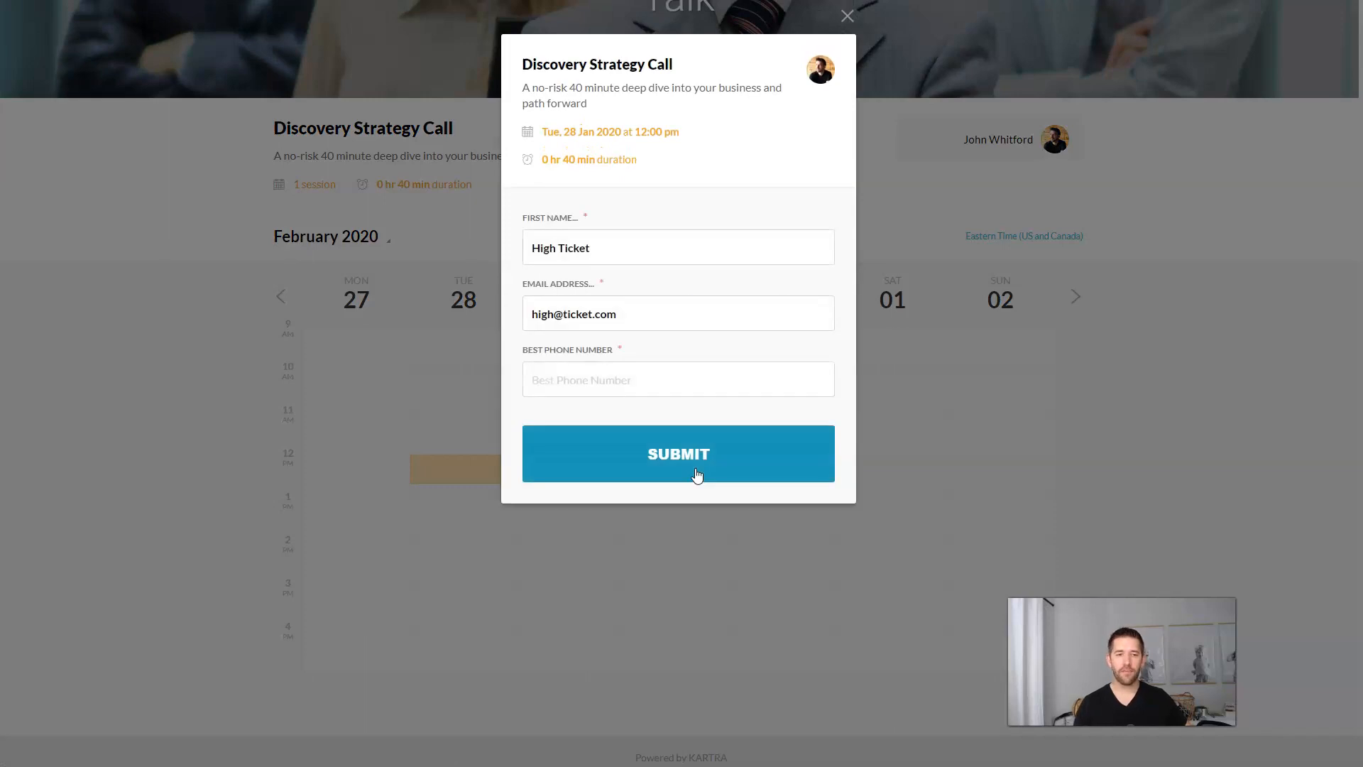
Step: Fill in the lead's phone number in the booking details and submit the booking
left_click(693, 225)
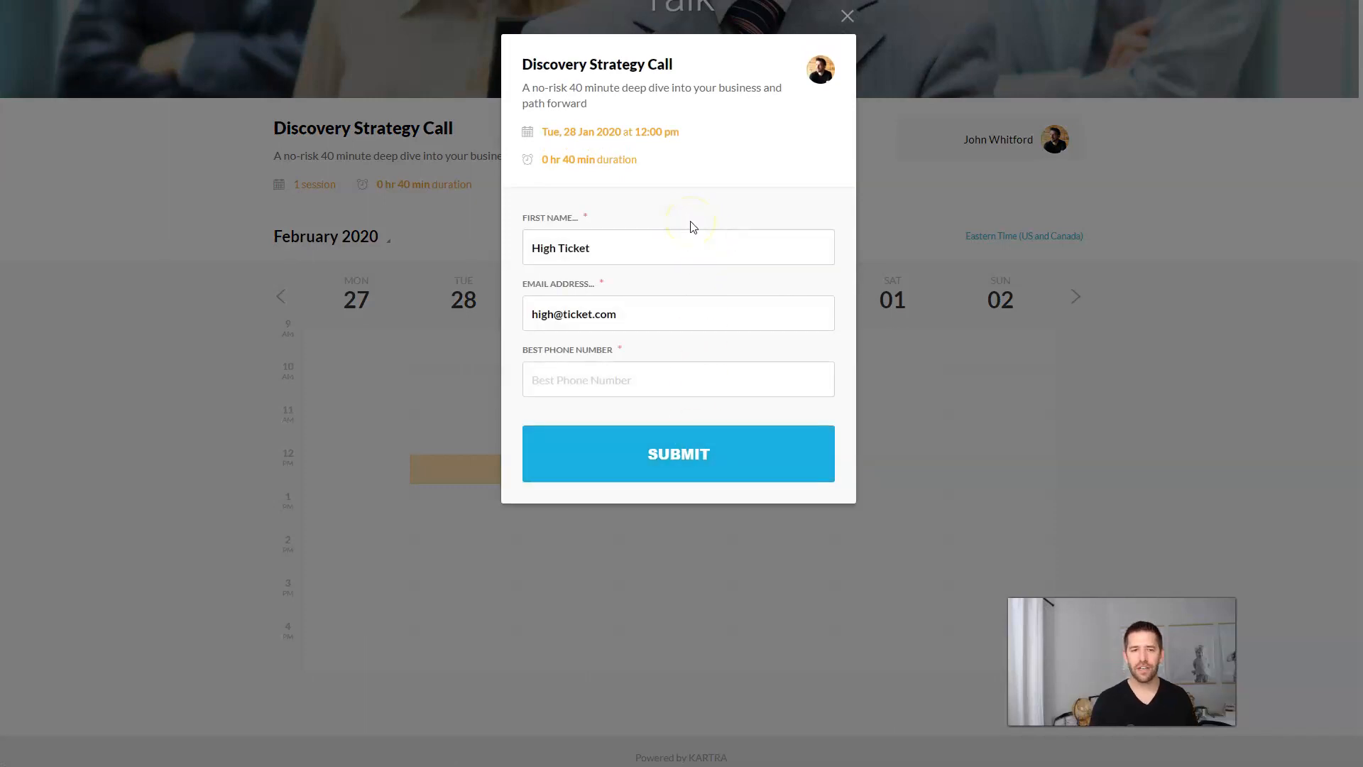
left_click(616, 249)
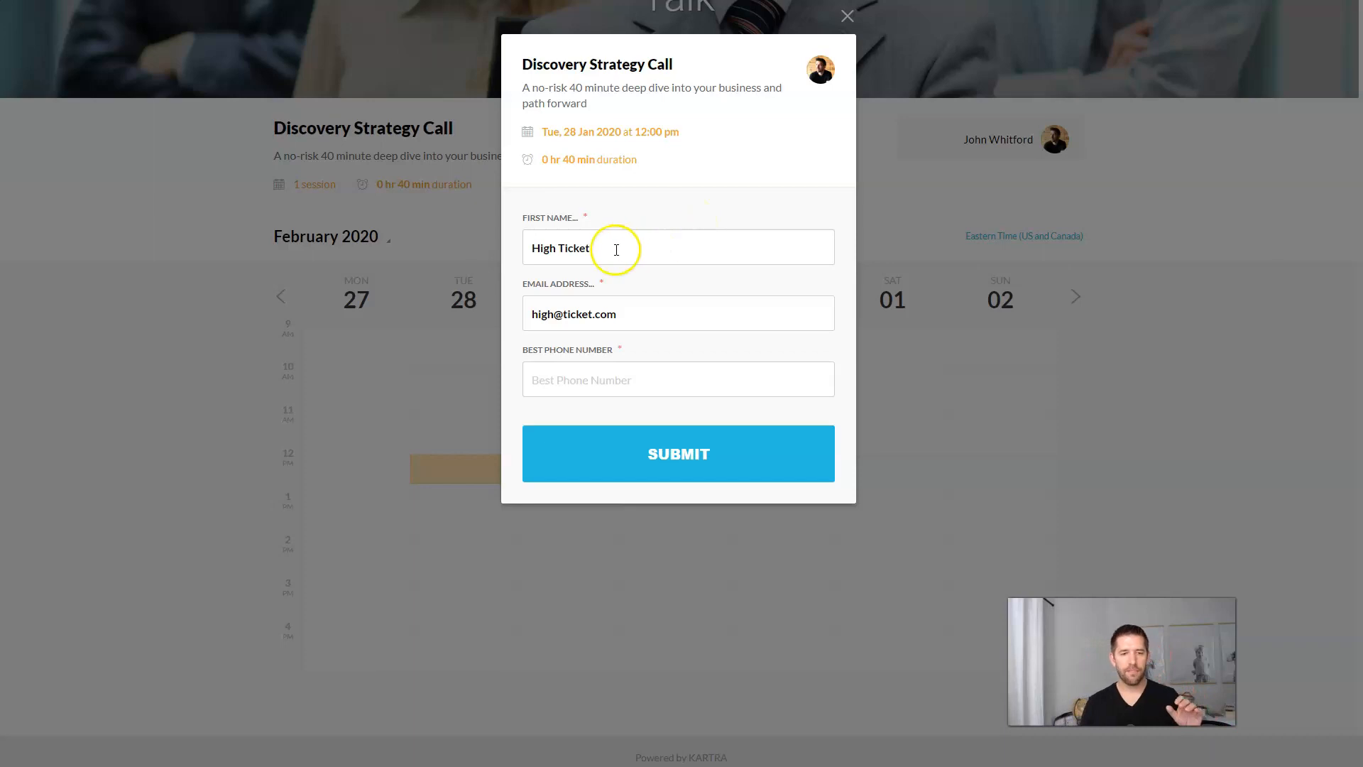
left_click(628, 308)
left_click(646, 390)
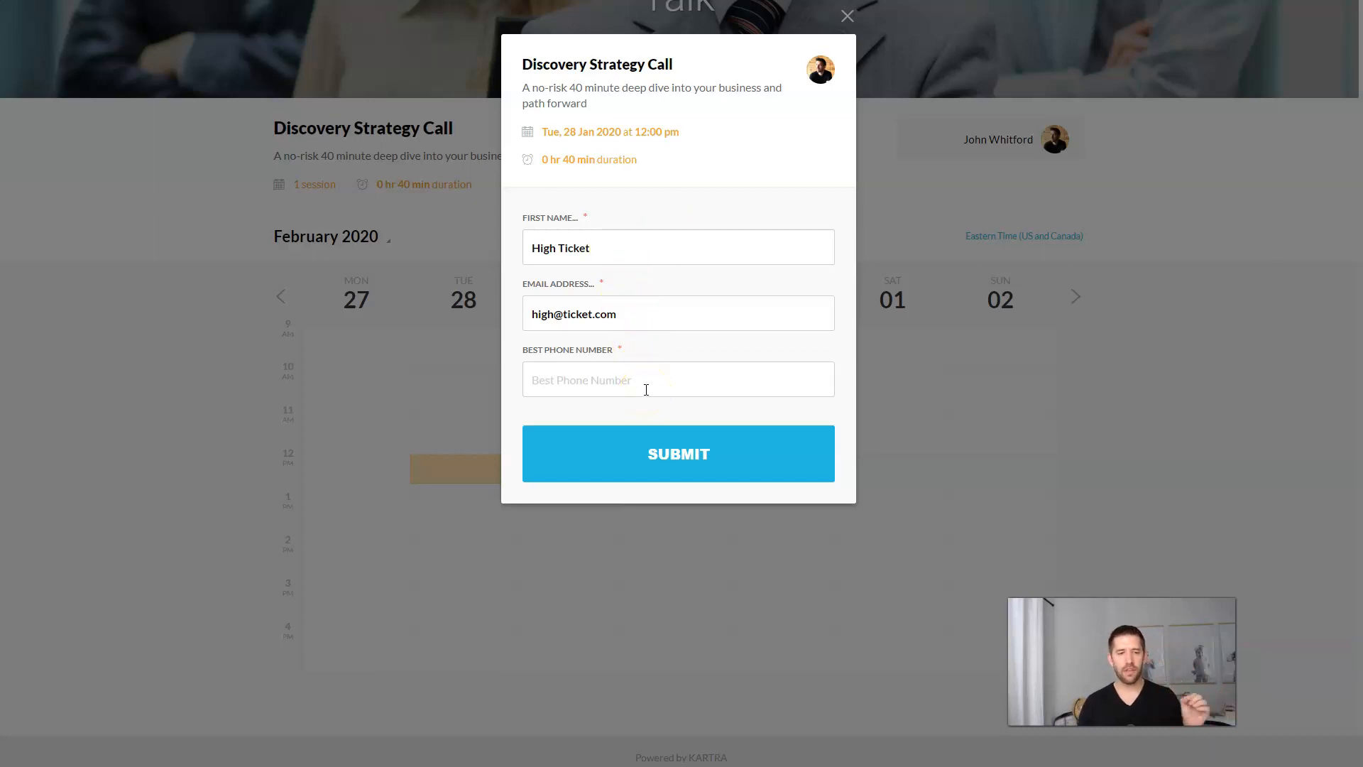
left_click(648, 384)
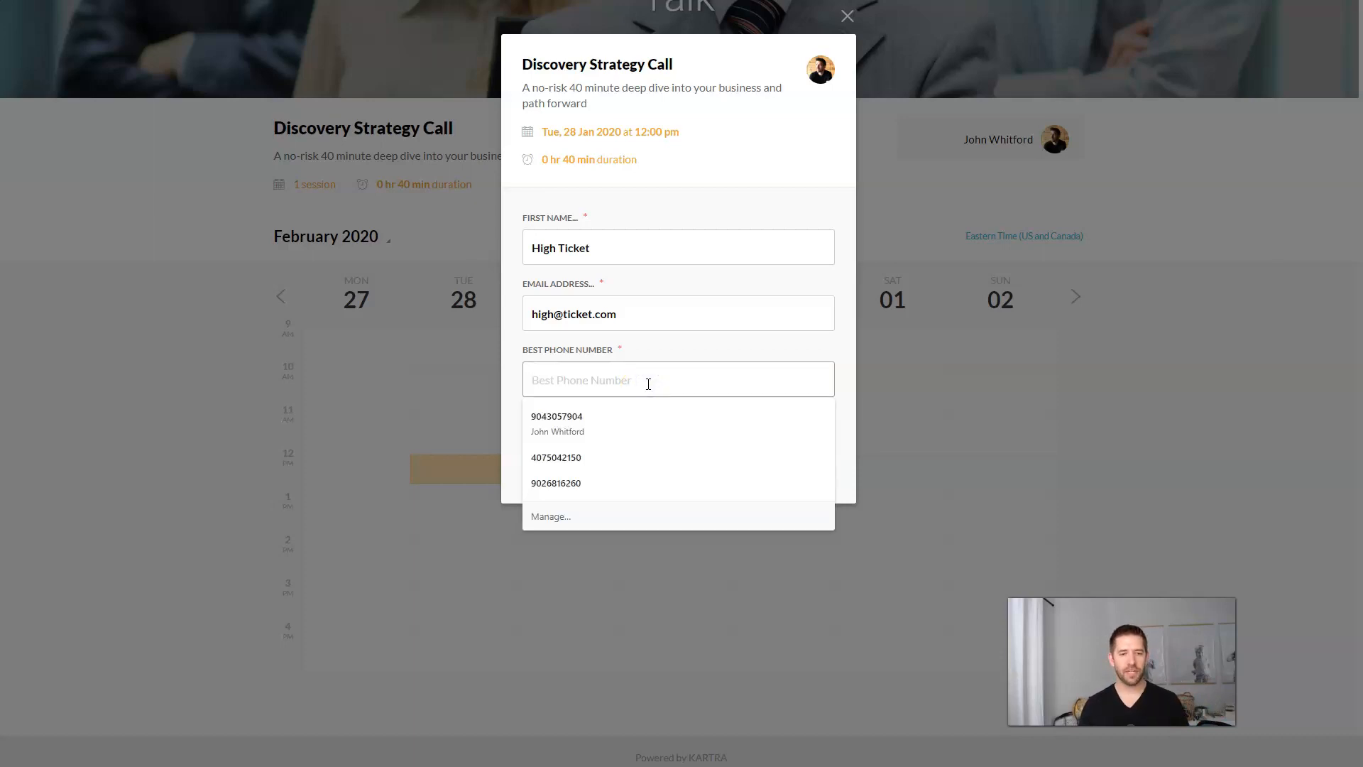
left_click(661, 345)
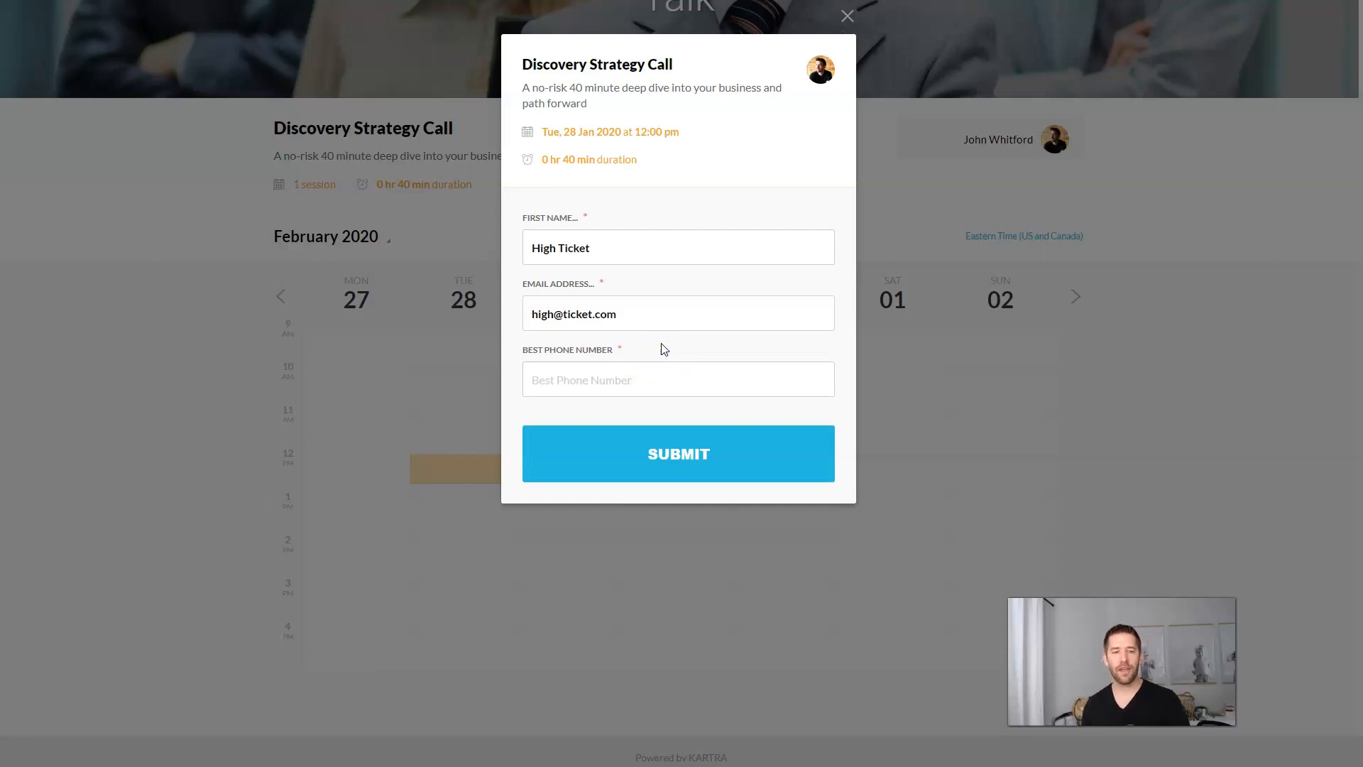
left_click(645, 379)
type("111")
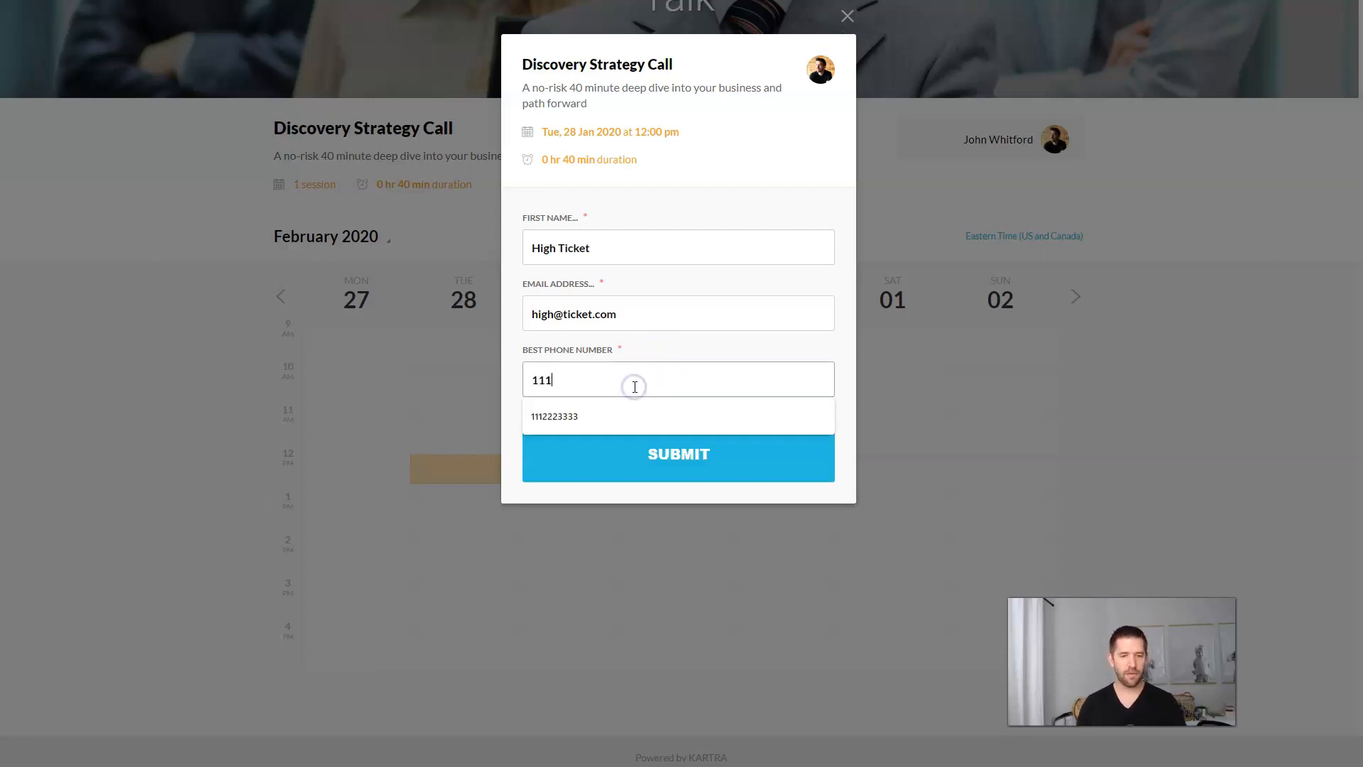
type("2223333")
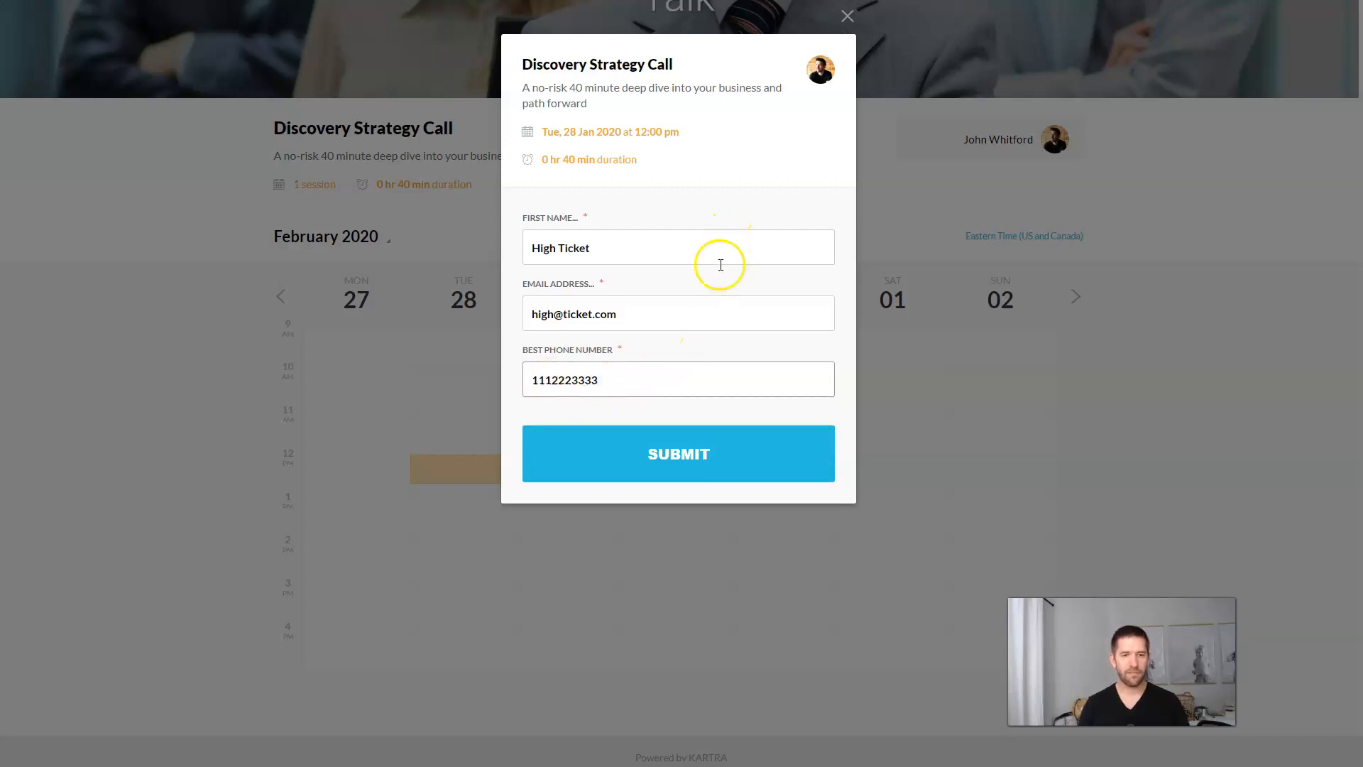
left_click(695, 456)
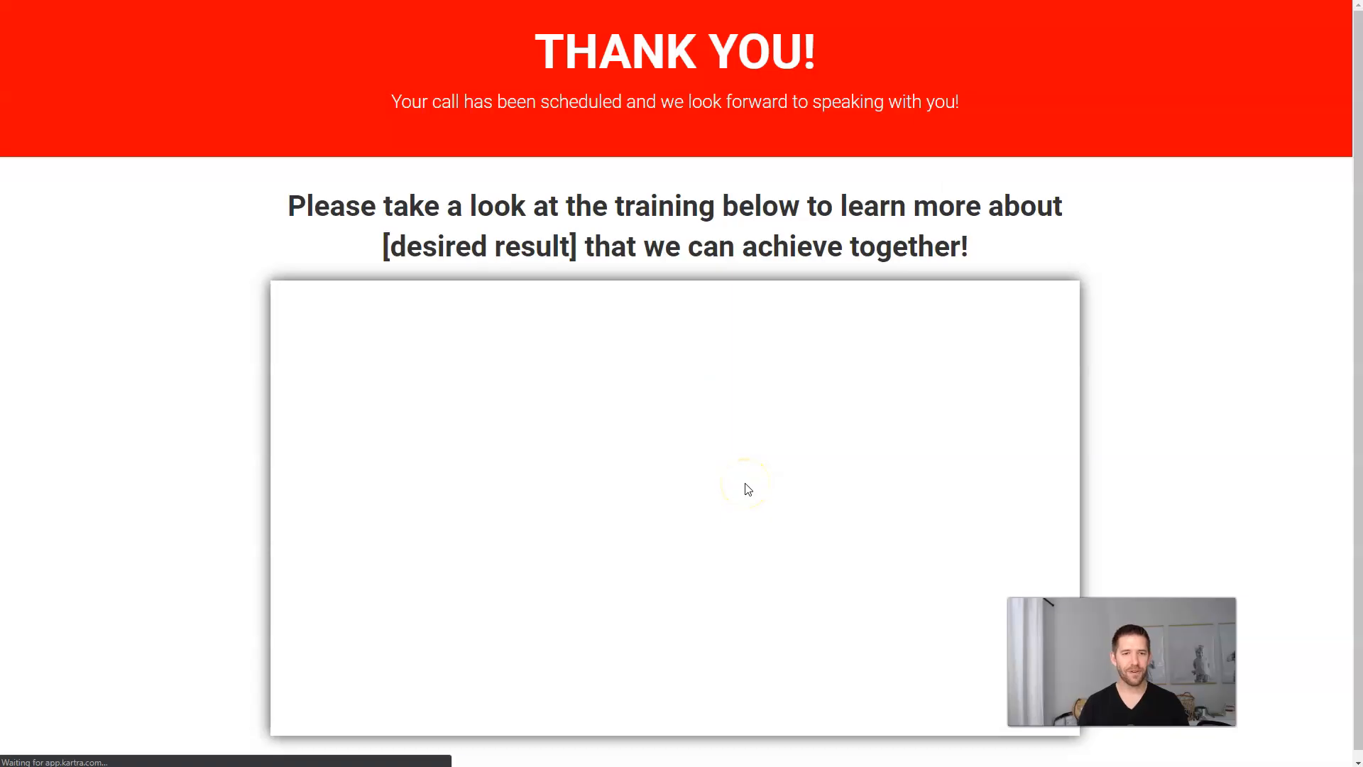
left_click(1112, 202)
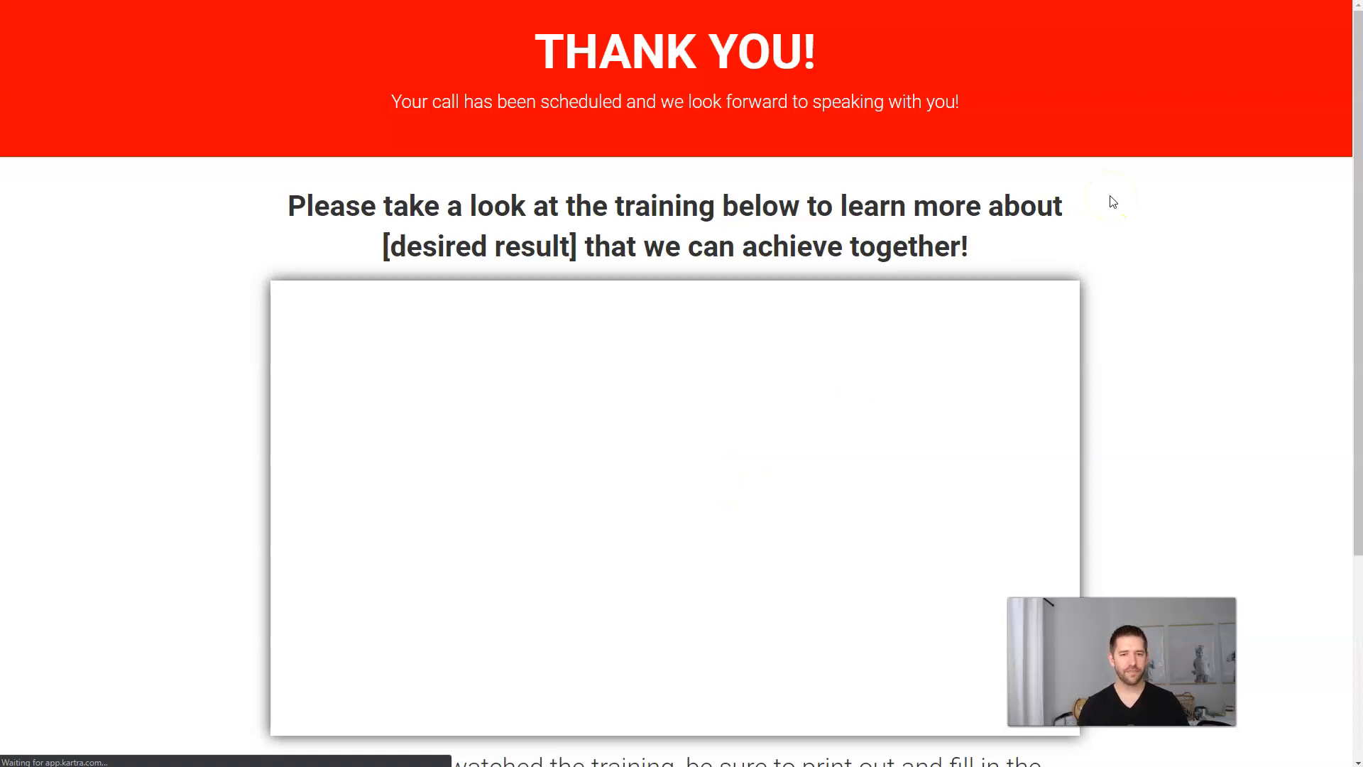
Step: Unmute and pause the Thank You page training video, then open the Download Your Prep Sheet PDF
scroll(1180, 238, "down", 2)
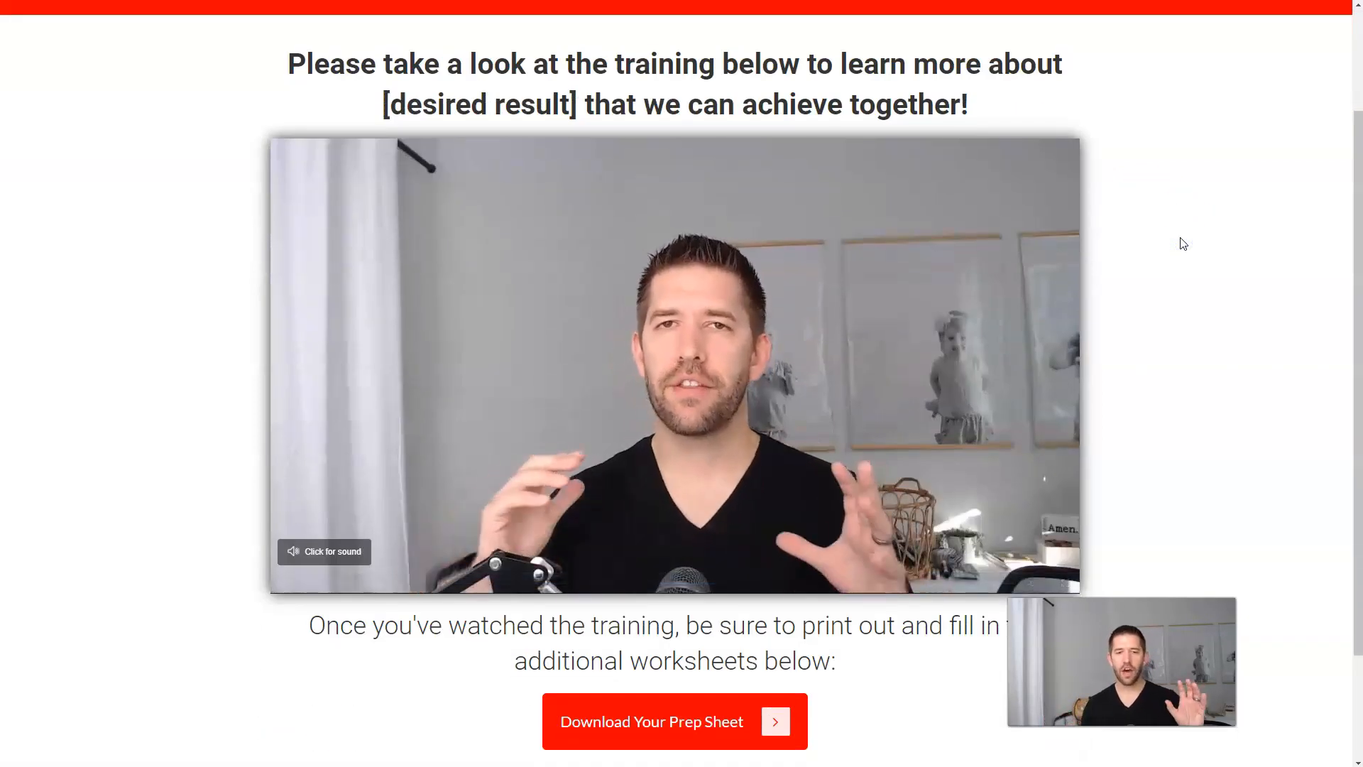
left_click(337, 566)
left_click(408, 519)
scroll(1174, 324, "down", 2)
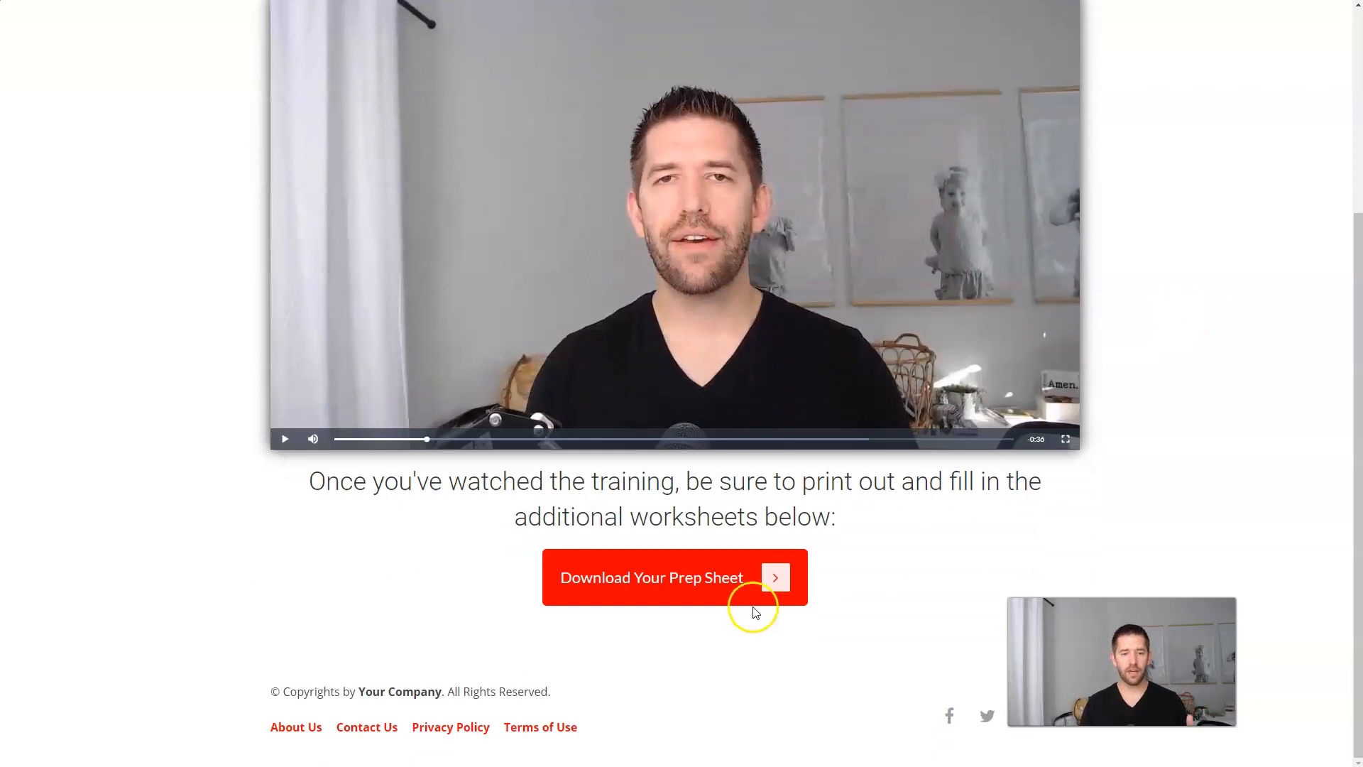
left_click(658, 584)
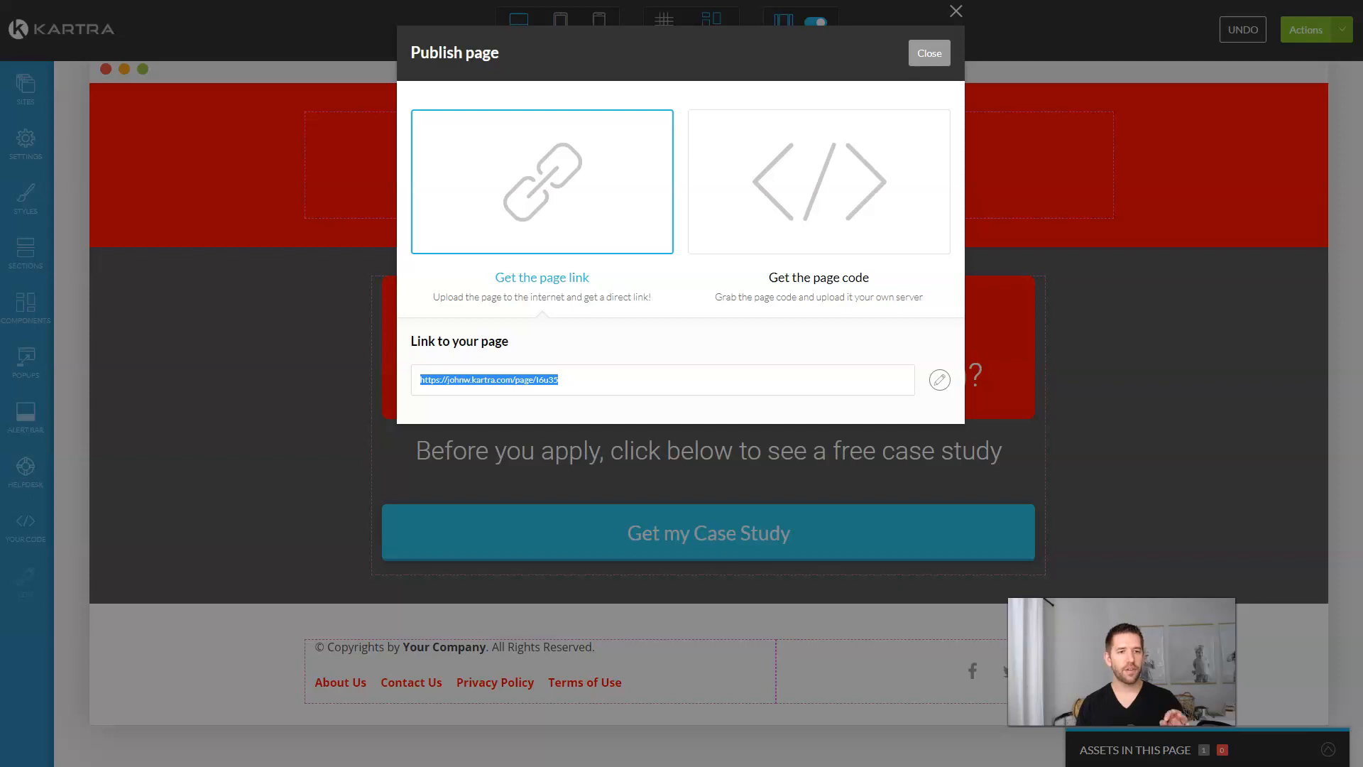
Step: Close the page link dialog, publish the opt-in page live, and exit to My Pages
left_click(928, 54)
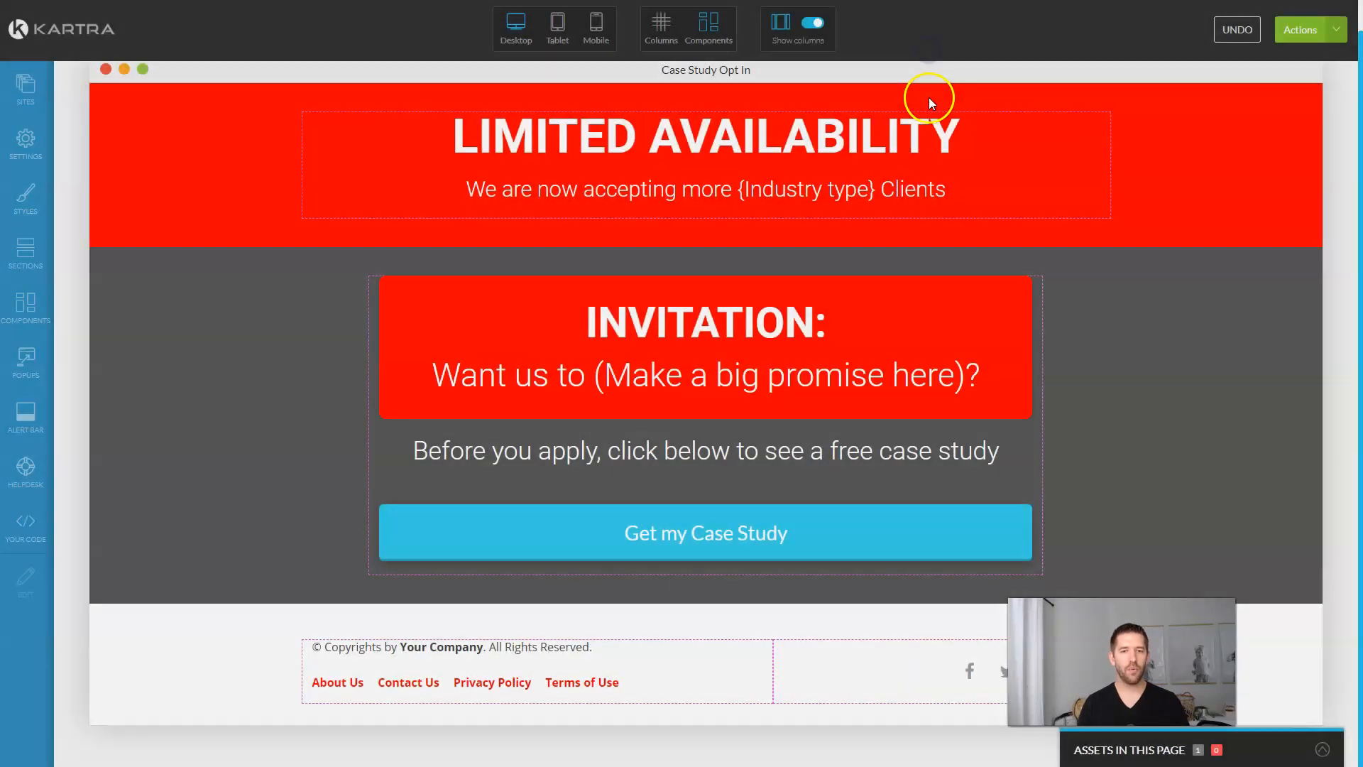
left_click(1334, 29)
left_click(1235, 150)
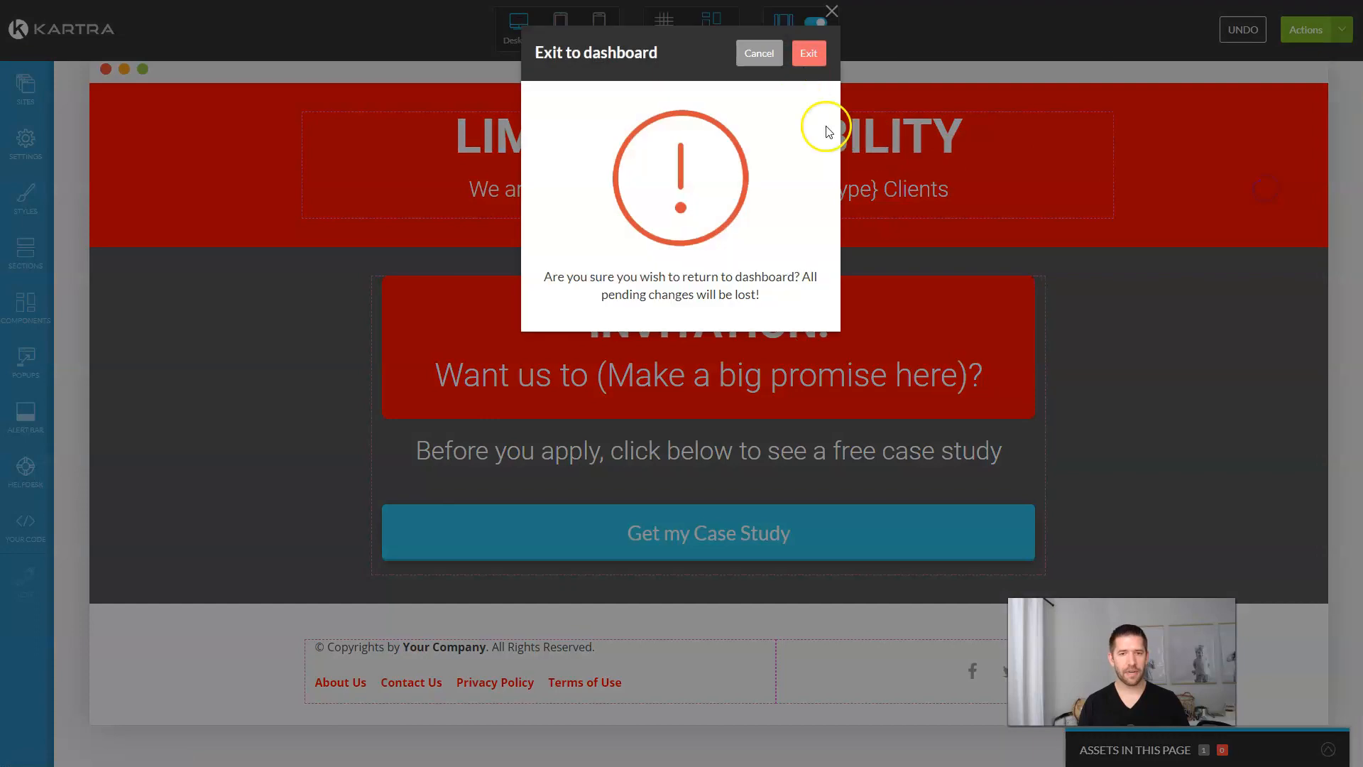
left_click(805, 54)
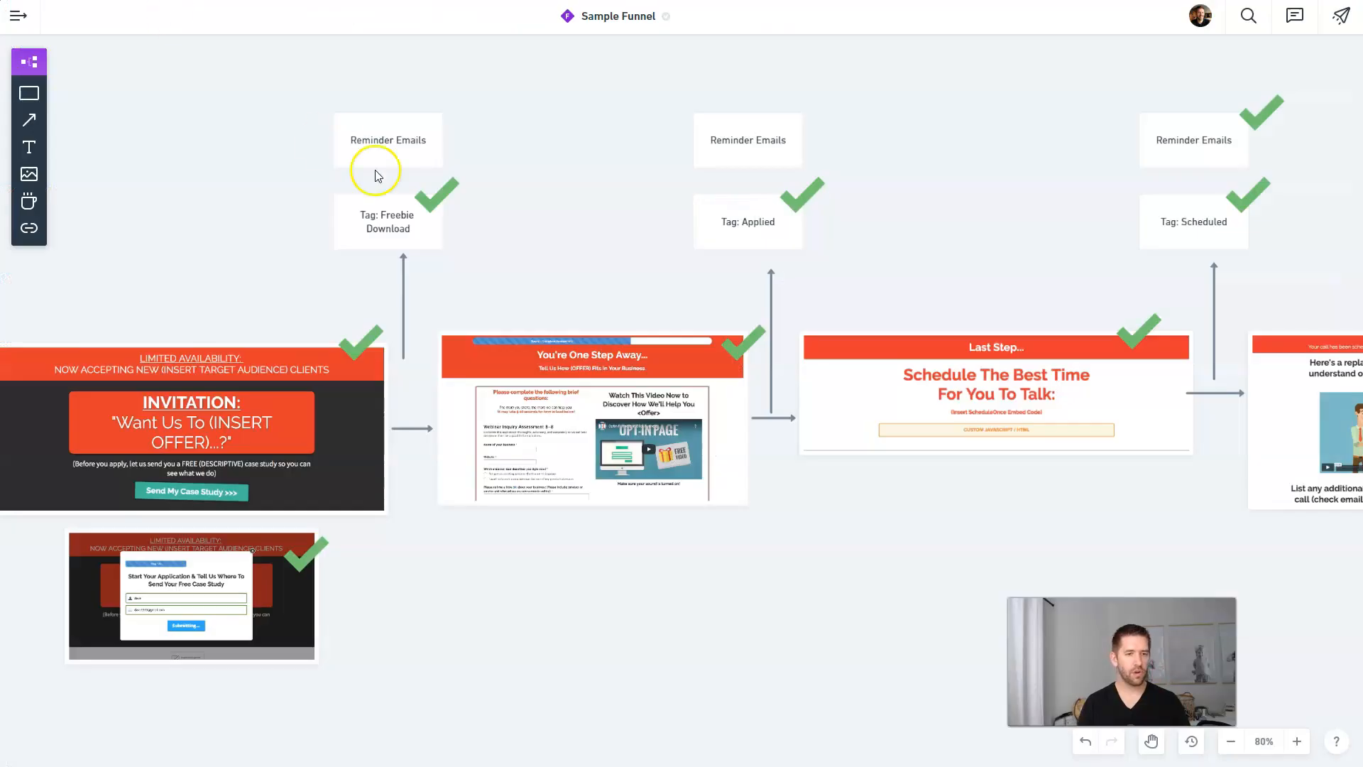
scroll(603, 243, "up", 1)
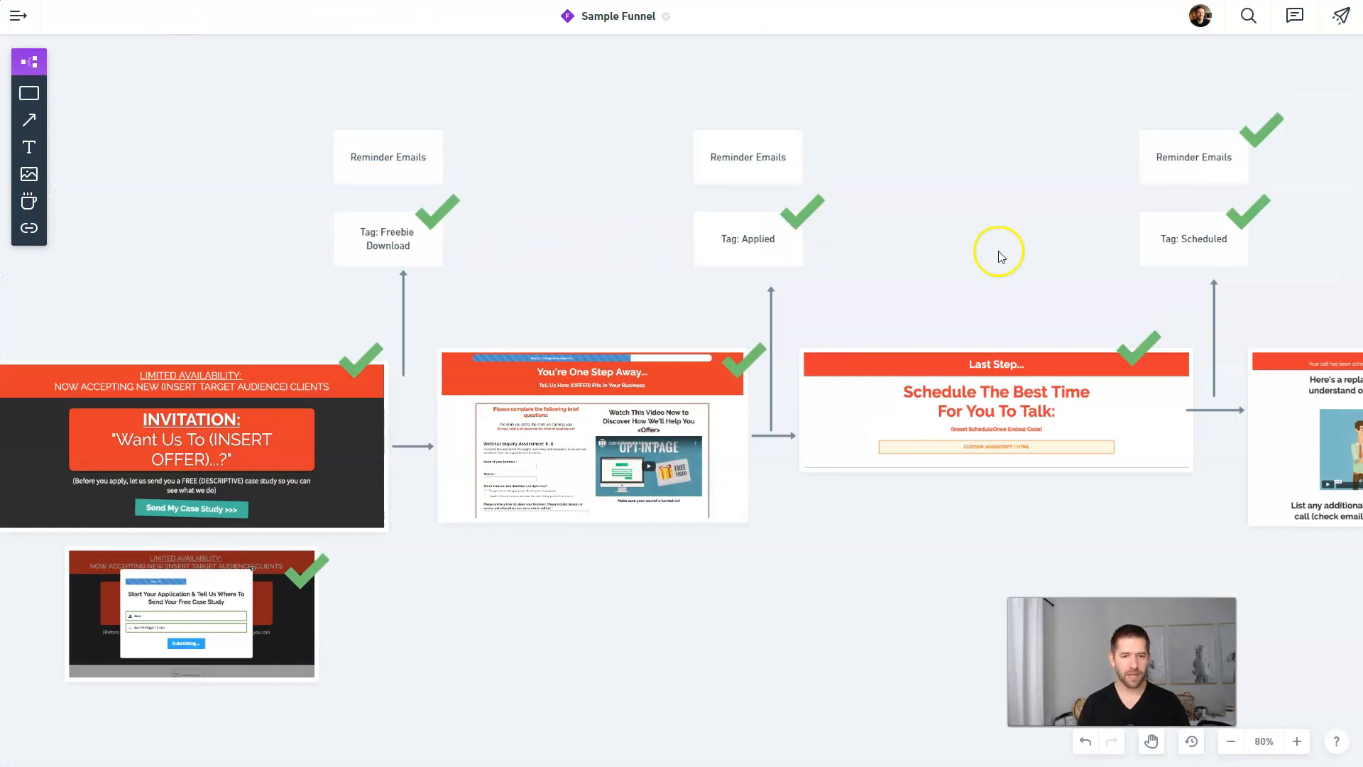
Step: Highlight the Reminder Emails, Tag: Freebie Download, opt-in and application page boxes on the funnel map
left_click(382, 171)
left_click(727, 171)
left_click(395, 170)
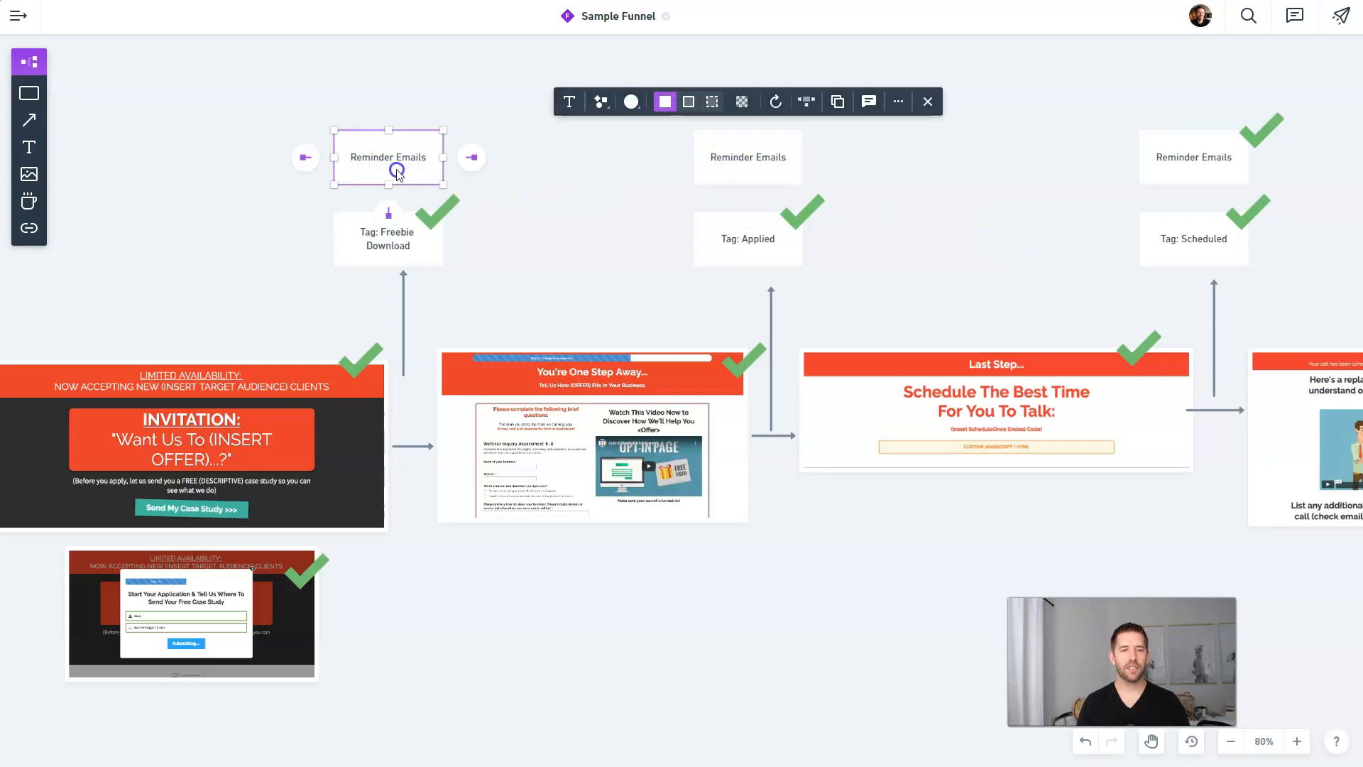
left_click(369, 241)
left_click(756, 169)
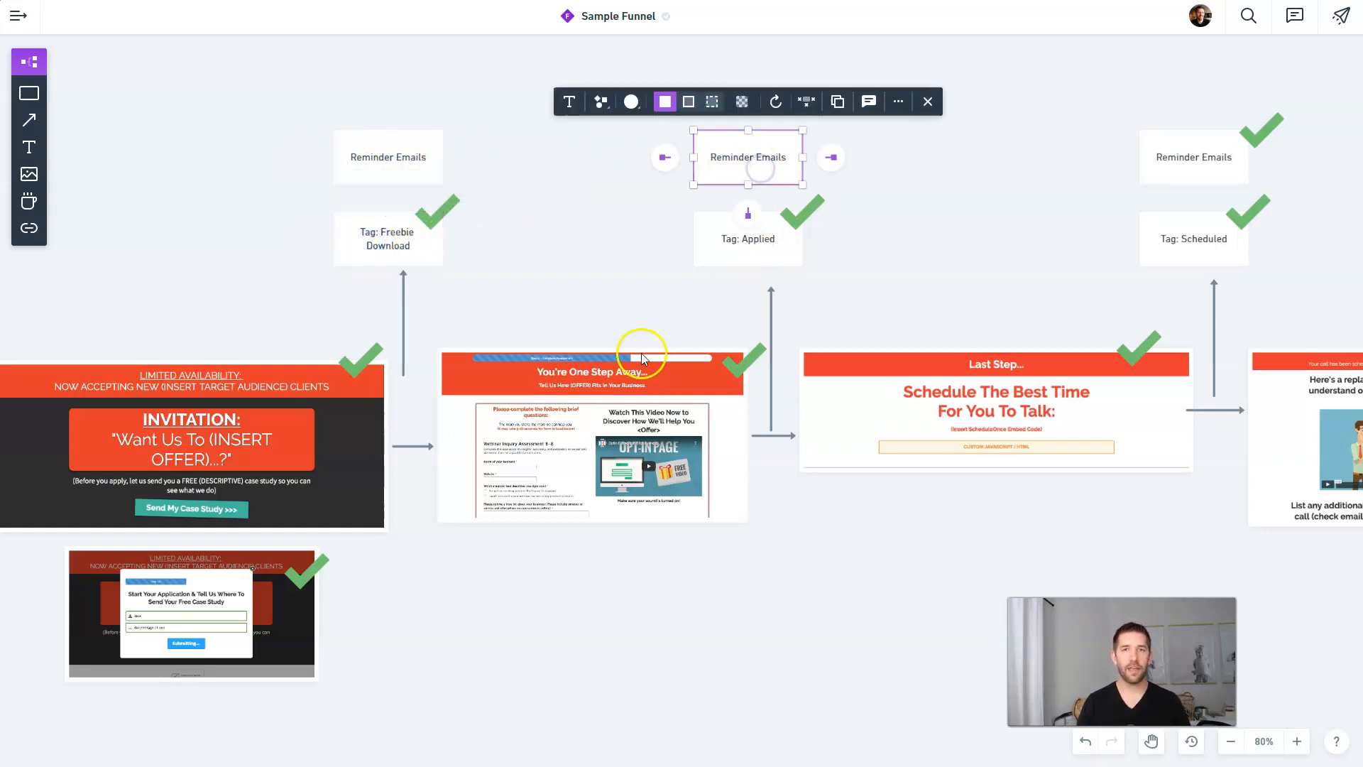
left_click(896, 206)
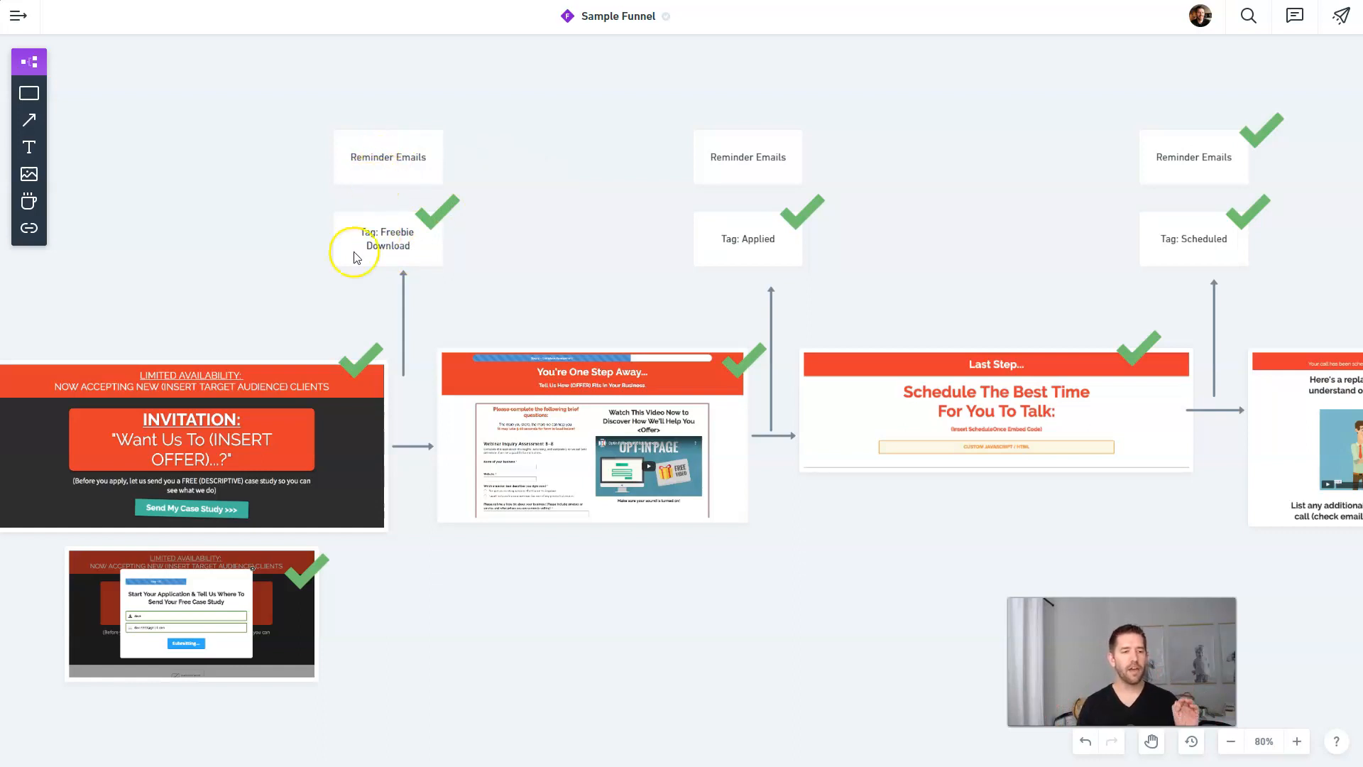
left_click(309, 412)
left_click(543, 411)
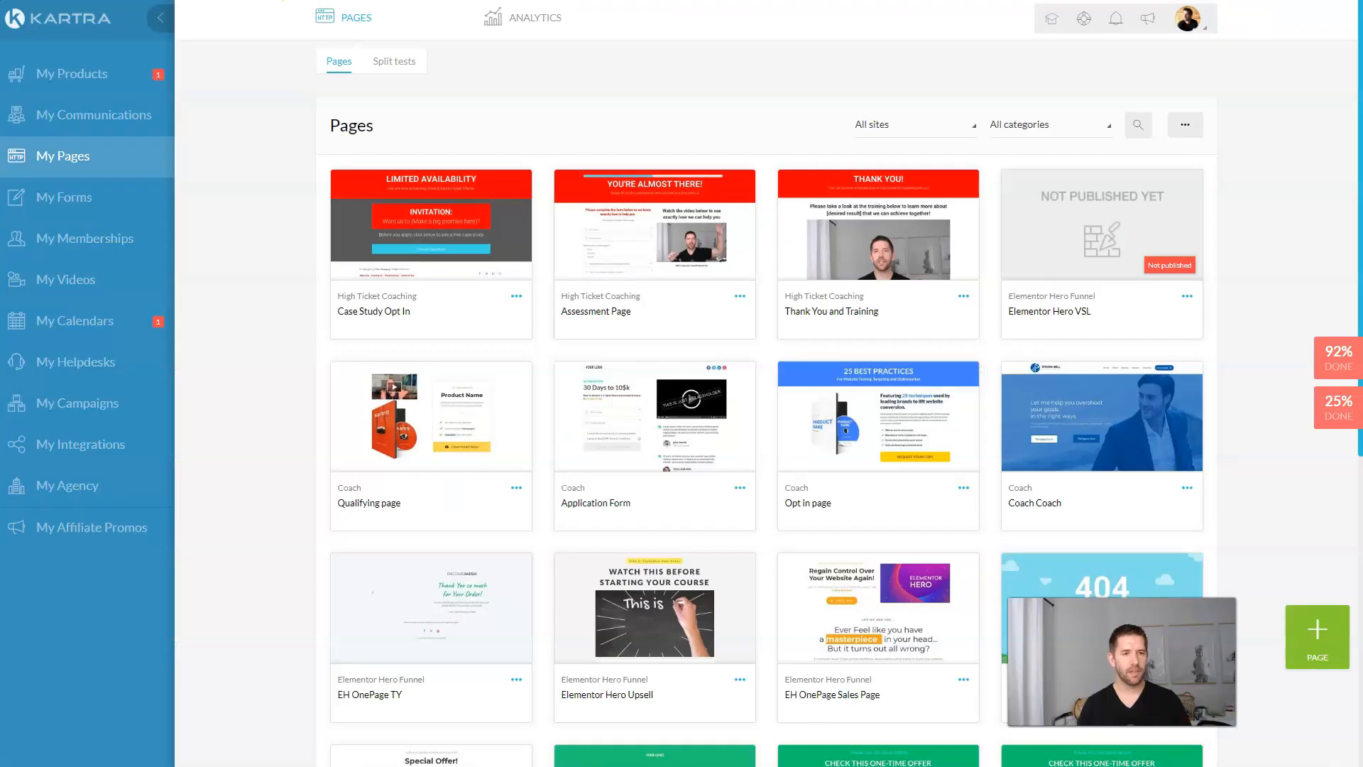
Step: Go to My Communications and show the list of email Sequences
left_click(99, 117)
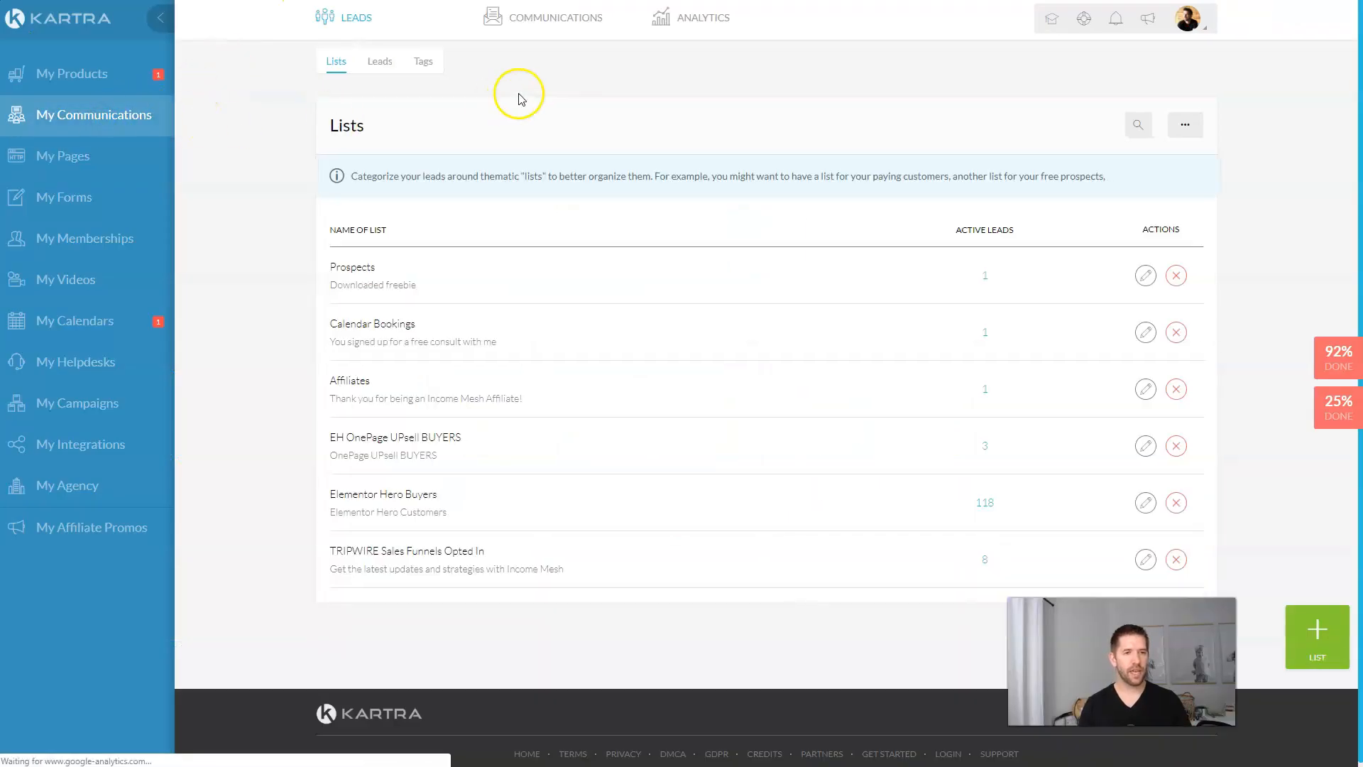
left_click(554, 19)
left_click(541, 71)
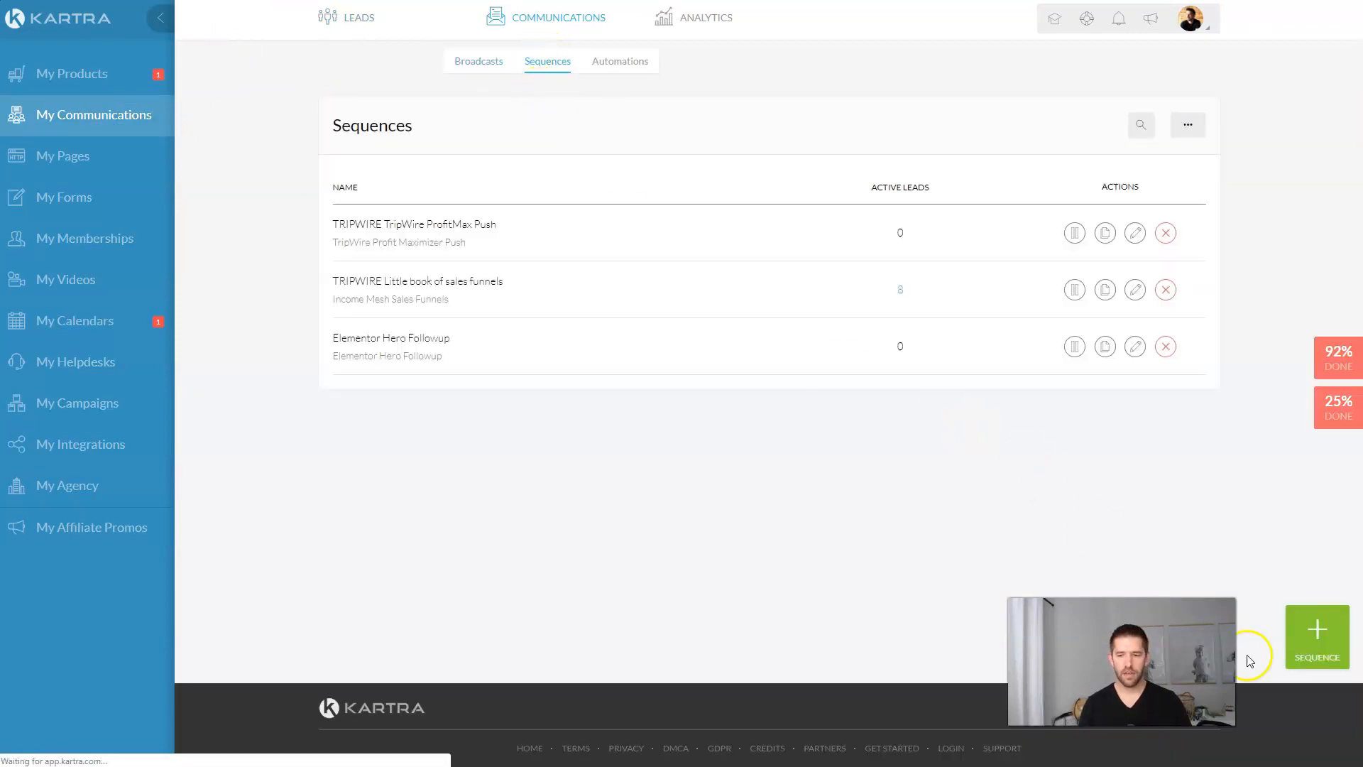
Step: Create a sequence named 'Reminder to Book Sequence' with a 'Be sure…' public description
left_click(1315, 631)
left_click(672, 135)
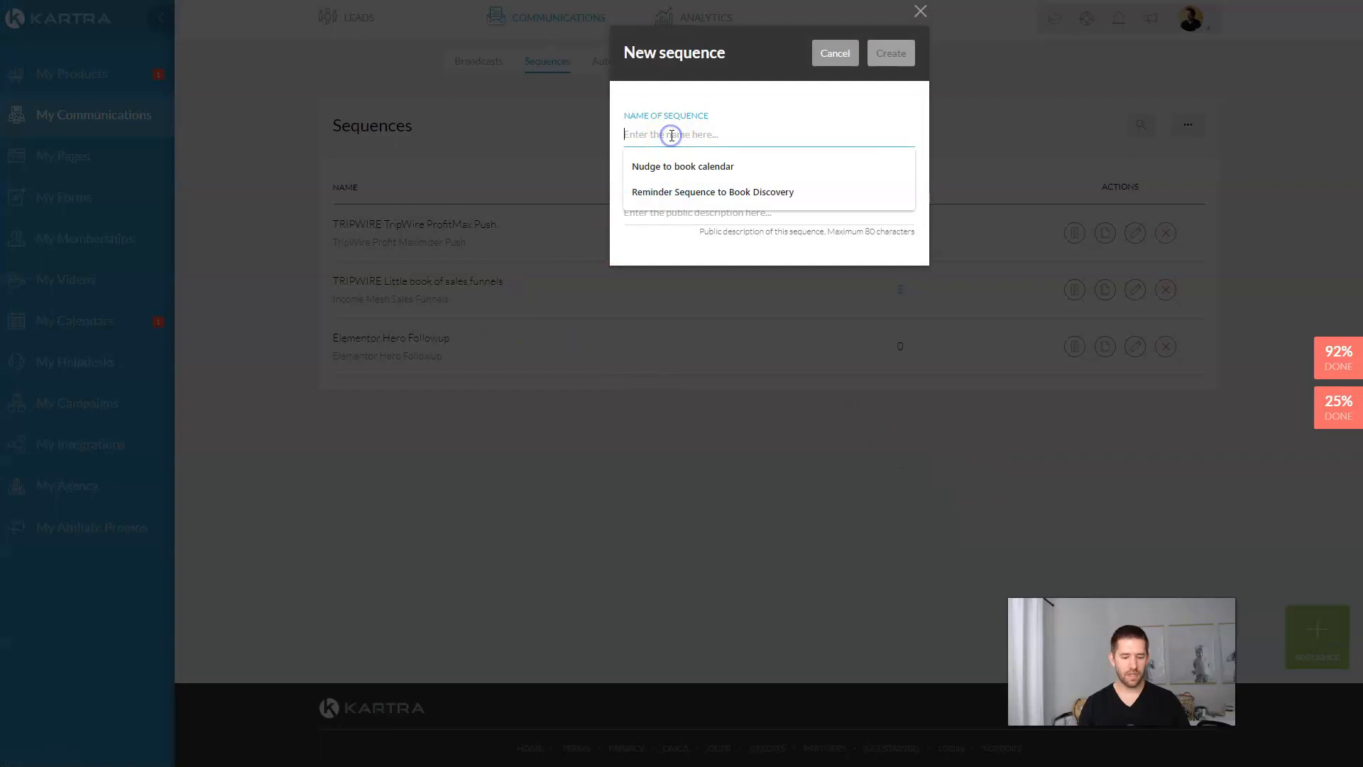
type("Reminder to Book Sequence")
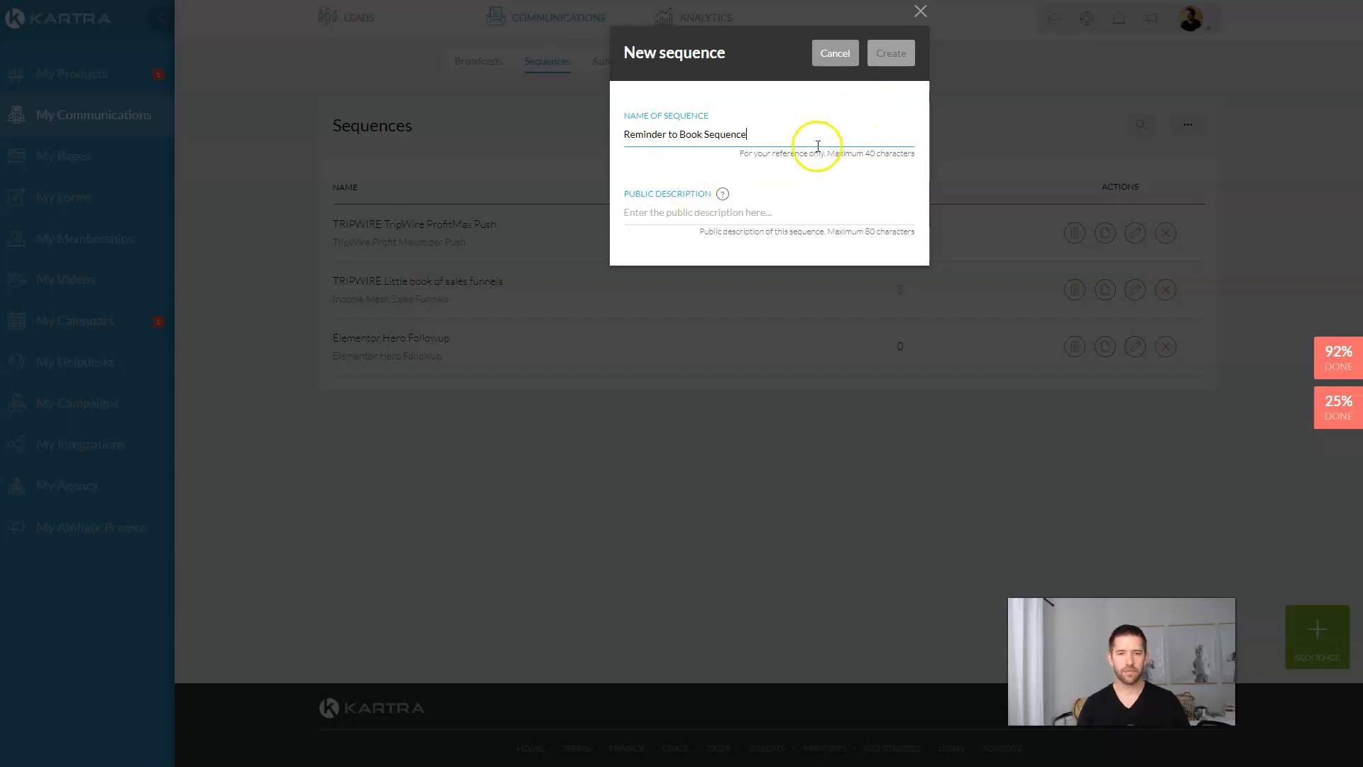
left_click(783, 210)
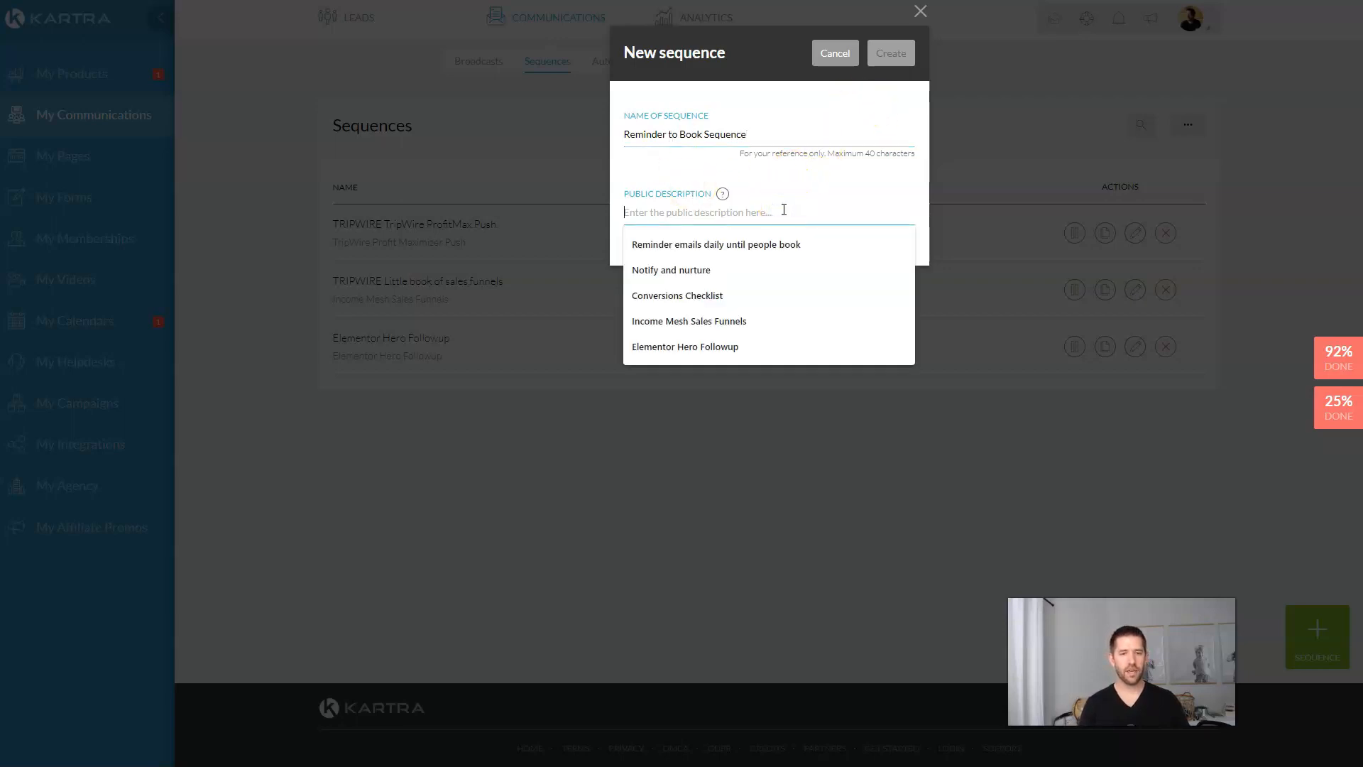
type("Be sure to set up your strate")
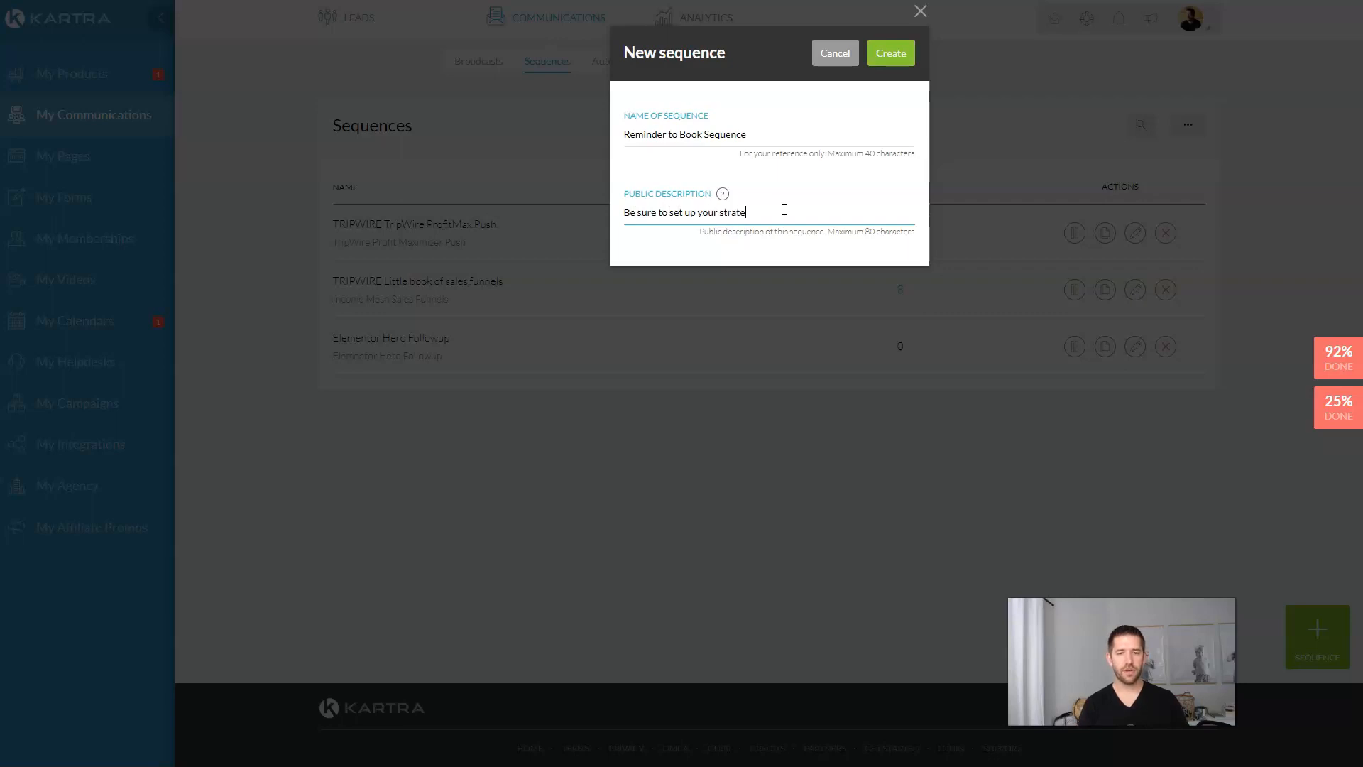
left_click(888, 54)
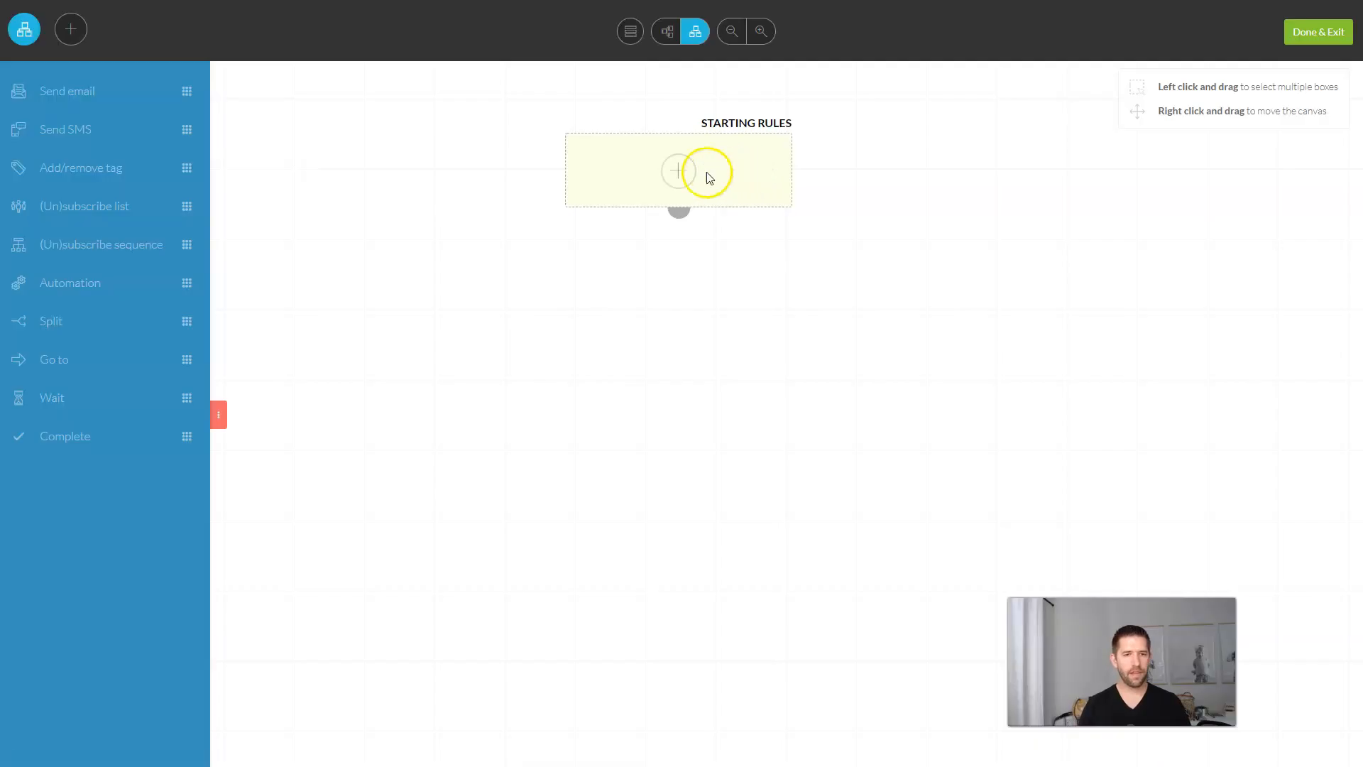
Step: Add a starting rule for the Case Study Download tag (High Ticket Application Funnel category) and save
left_click(676, 174)
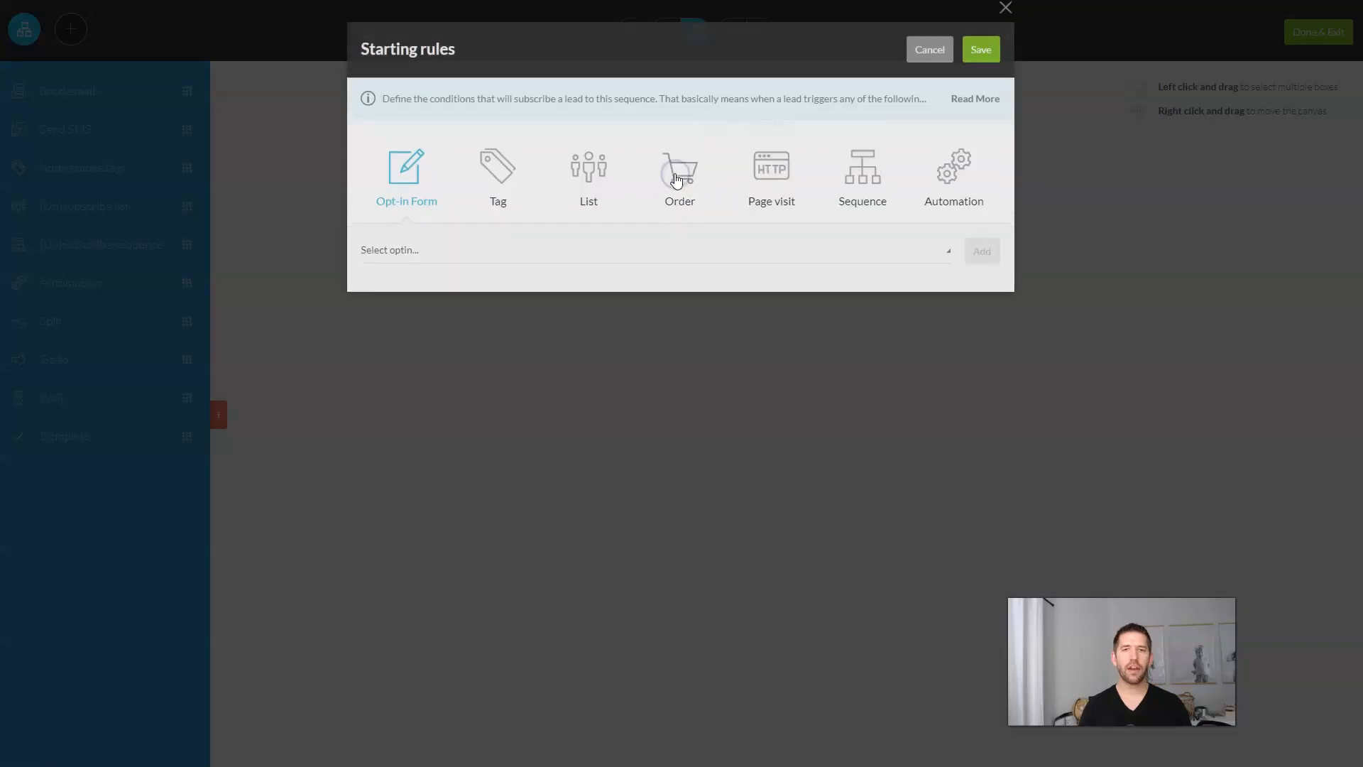
left_click(496, 189)
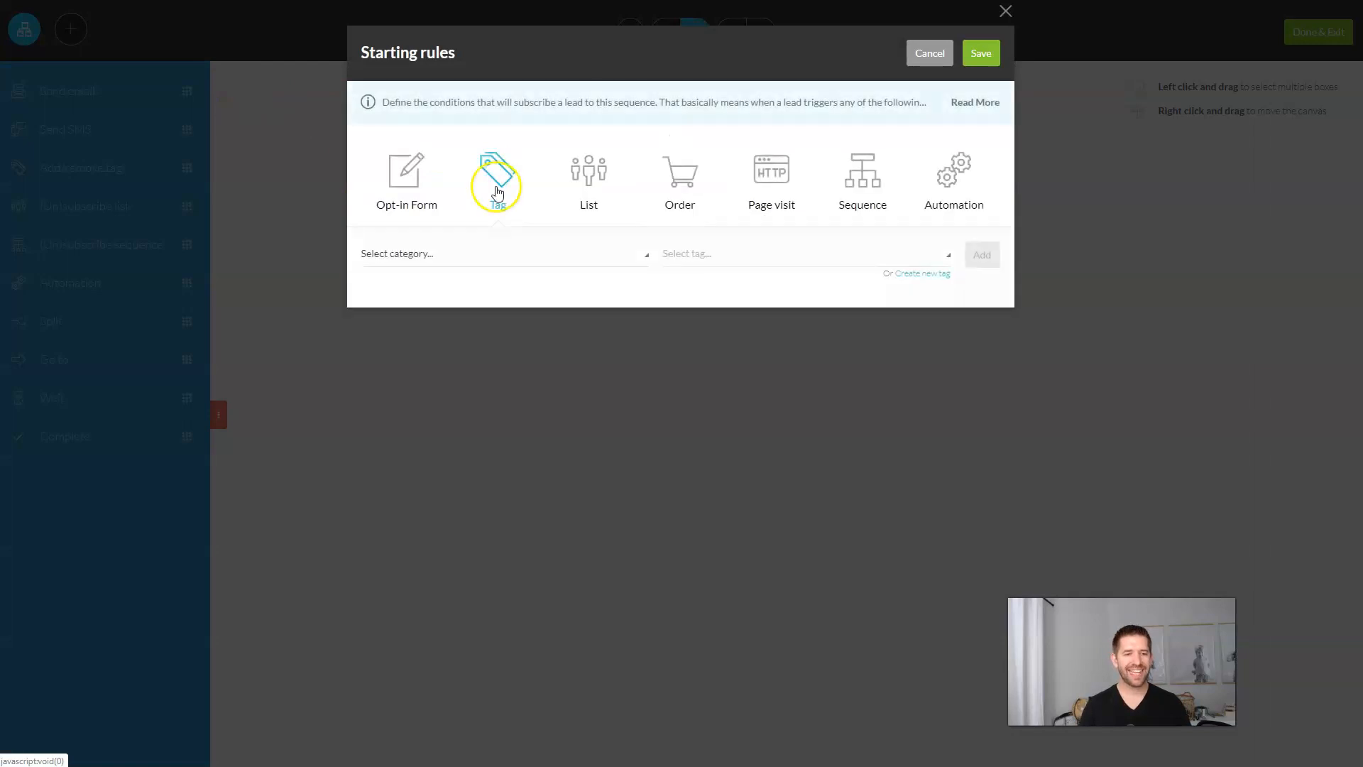
left_click(495, 257)
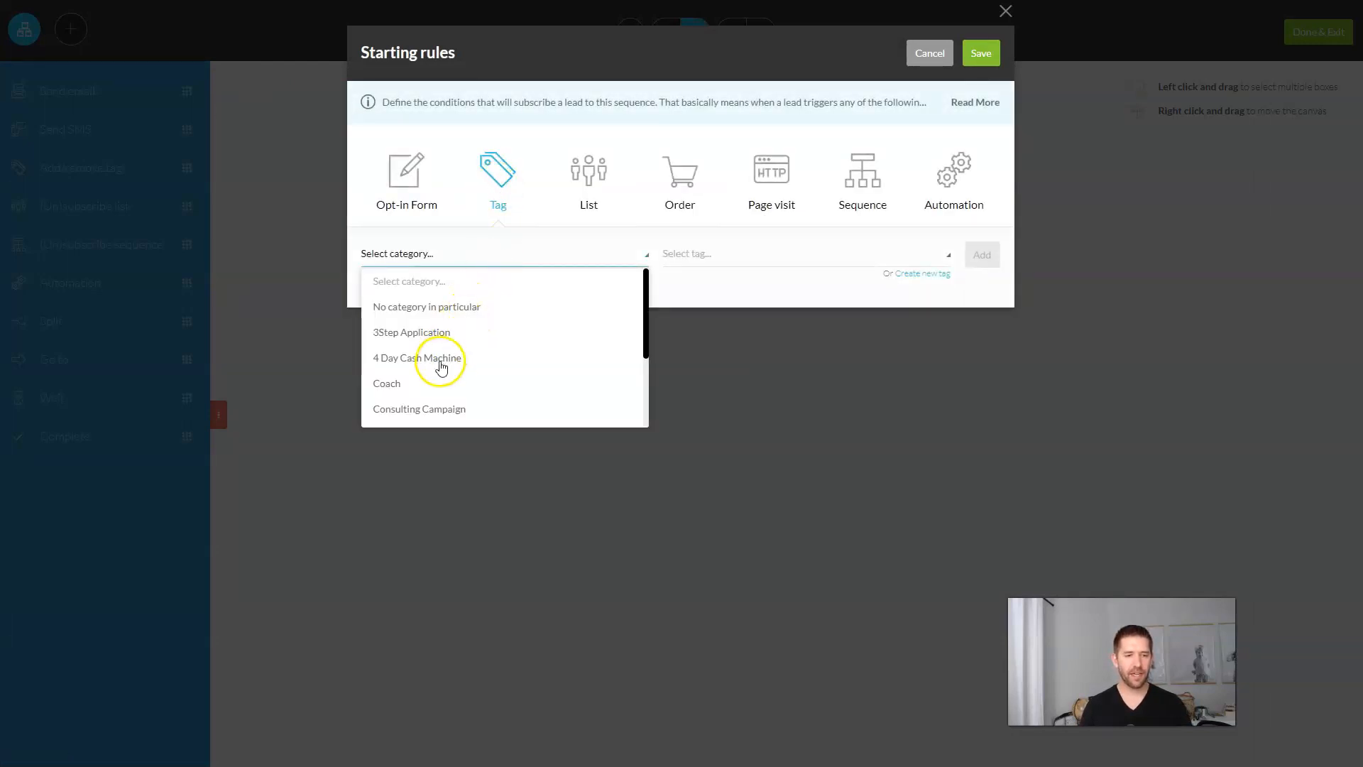
scroll(447, 359, "down", 1)
left_click(437, 389)
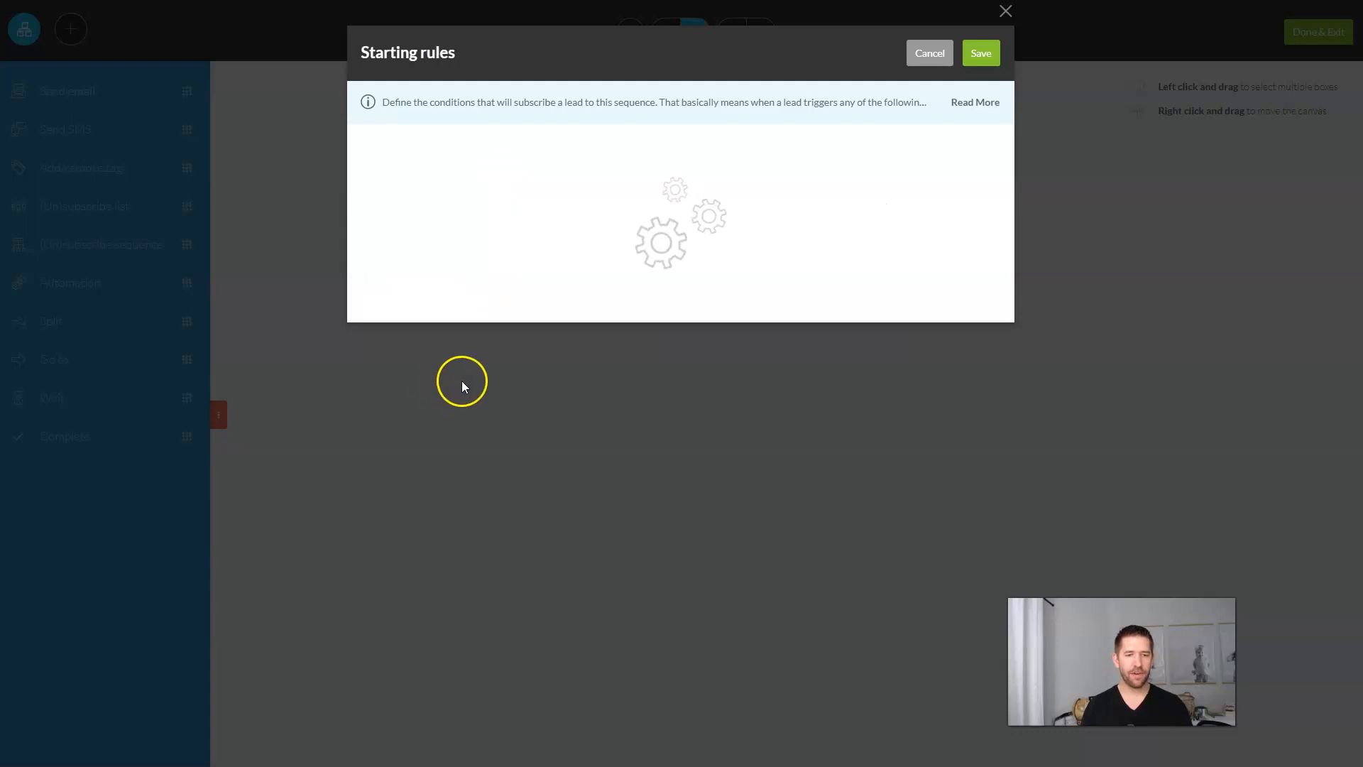
left_click(724, 257)
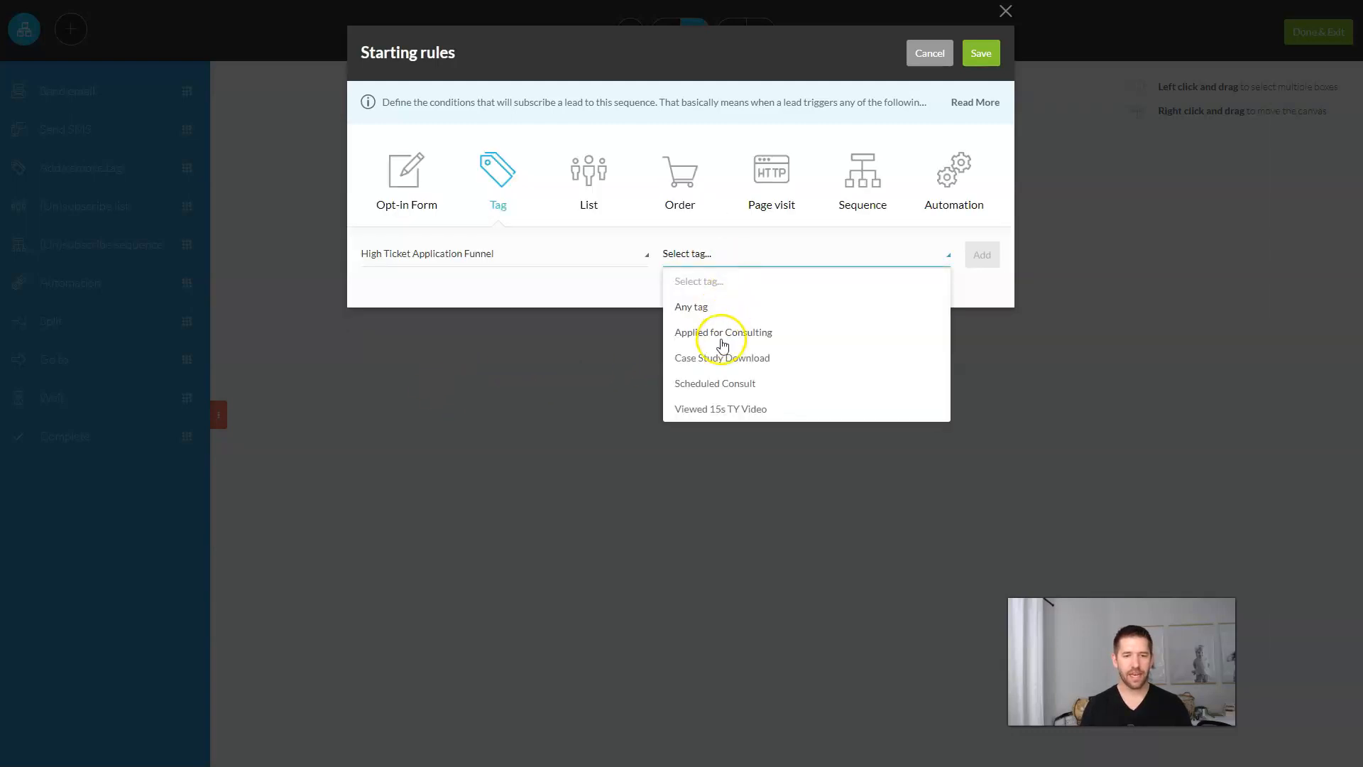
left_click(704, 360)
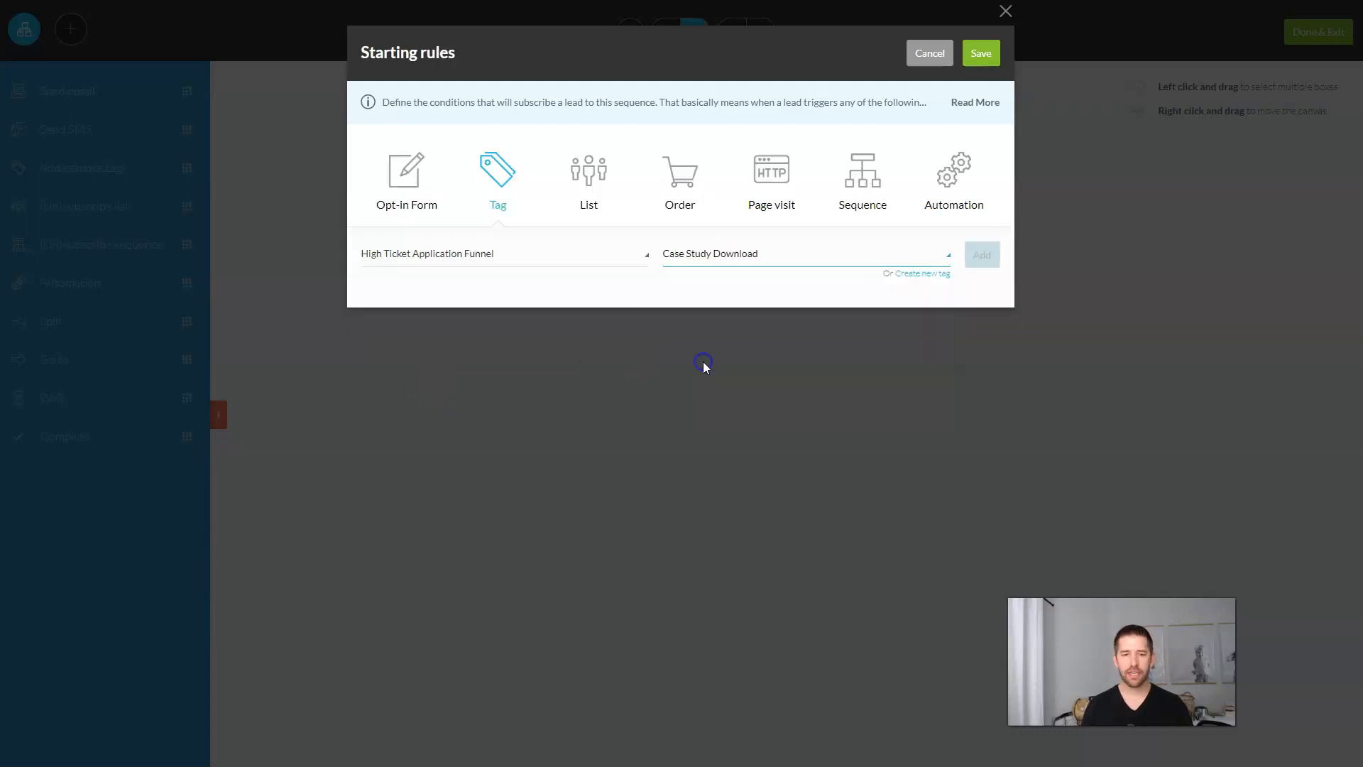
left_click(986, 266)
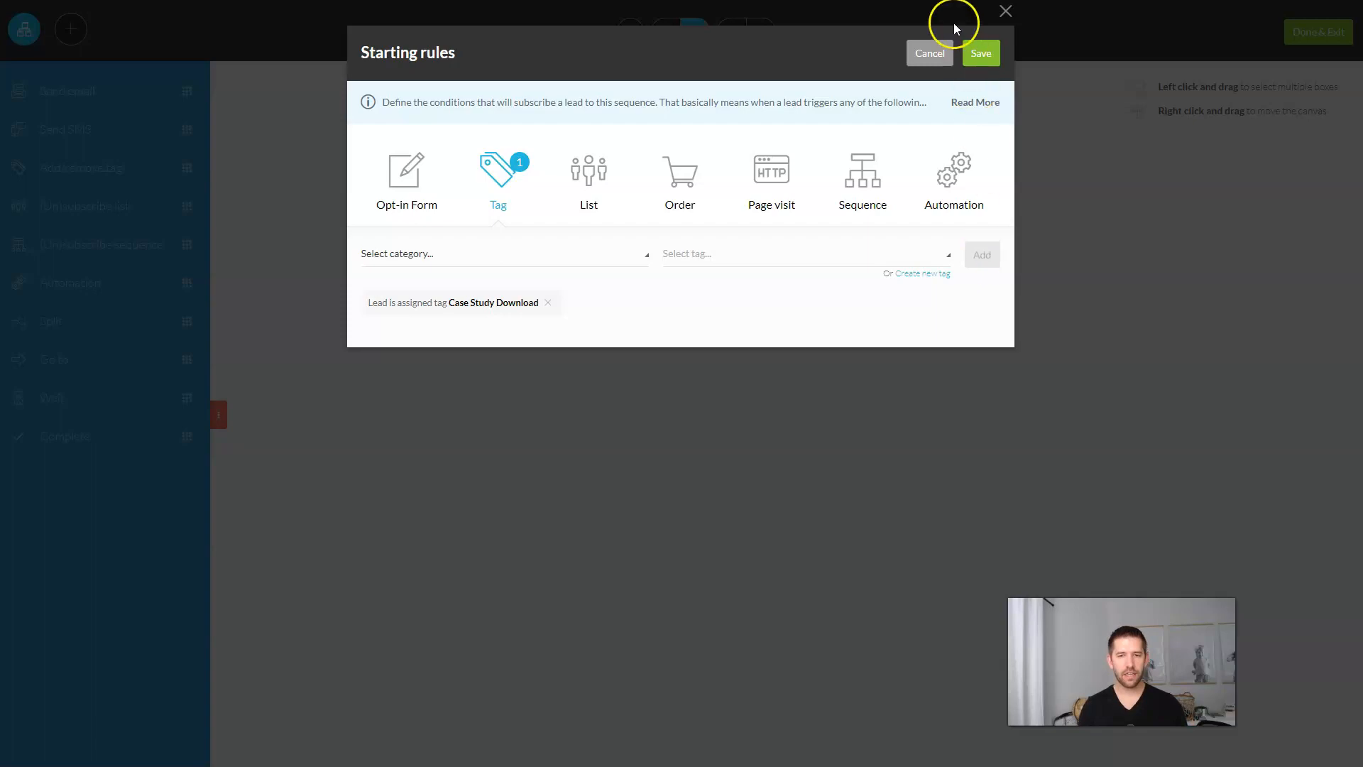
left_click(980, 57)
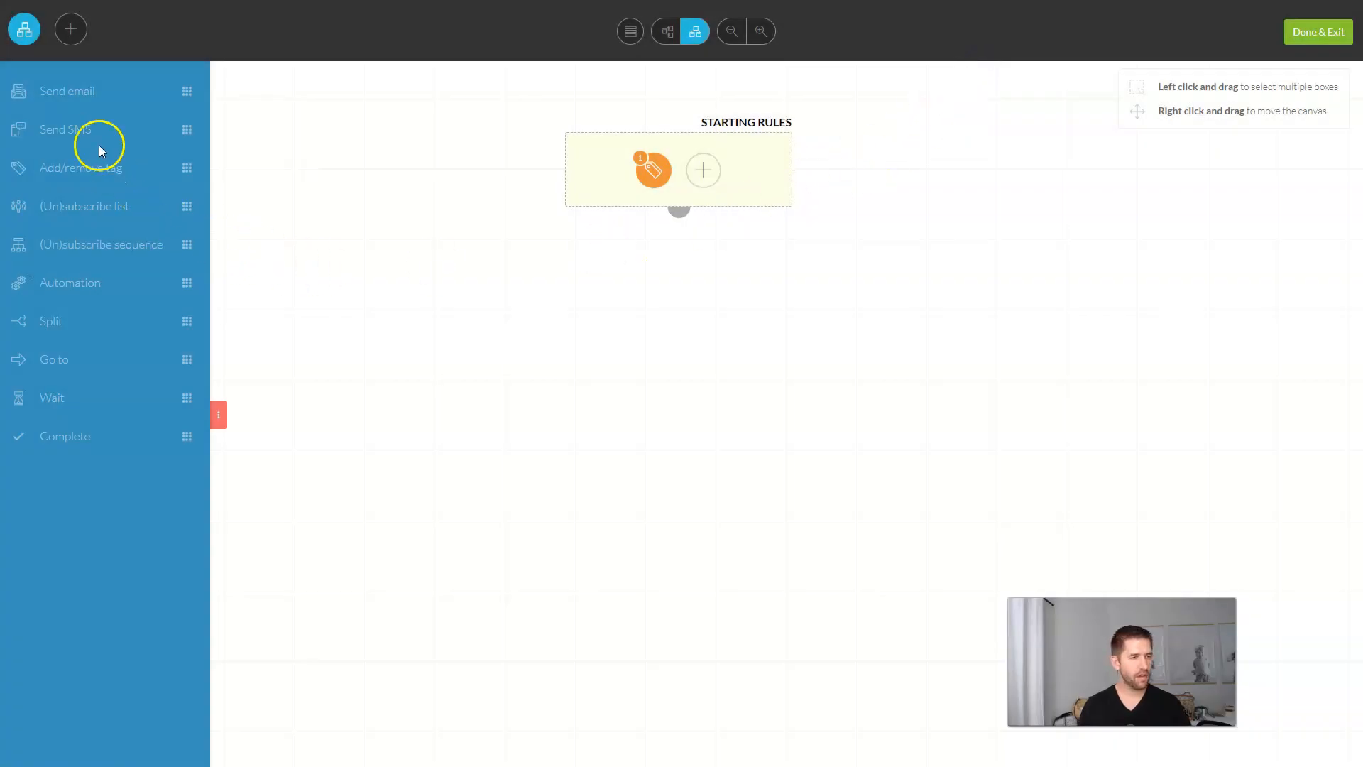
Step: Add an immediate, any-day send-email step named 'Here is your case study'
left_click_drag(88, 92, 701, 324)
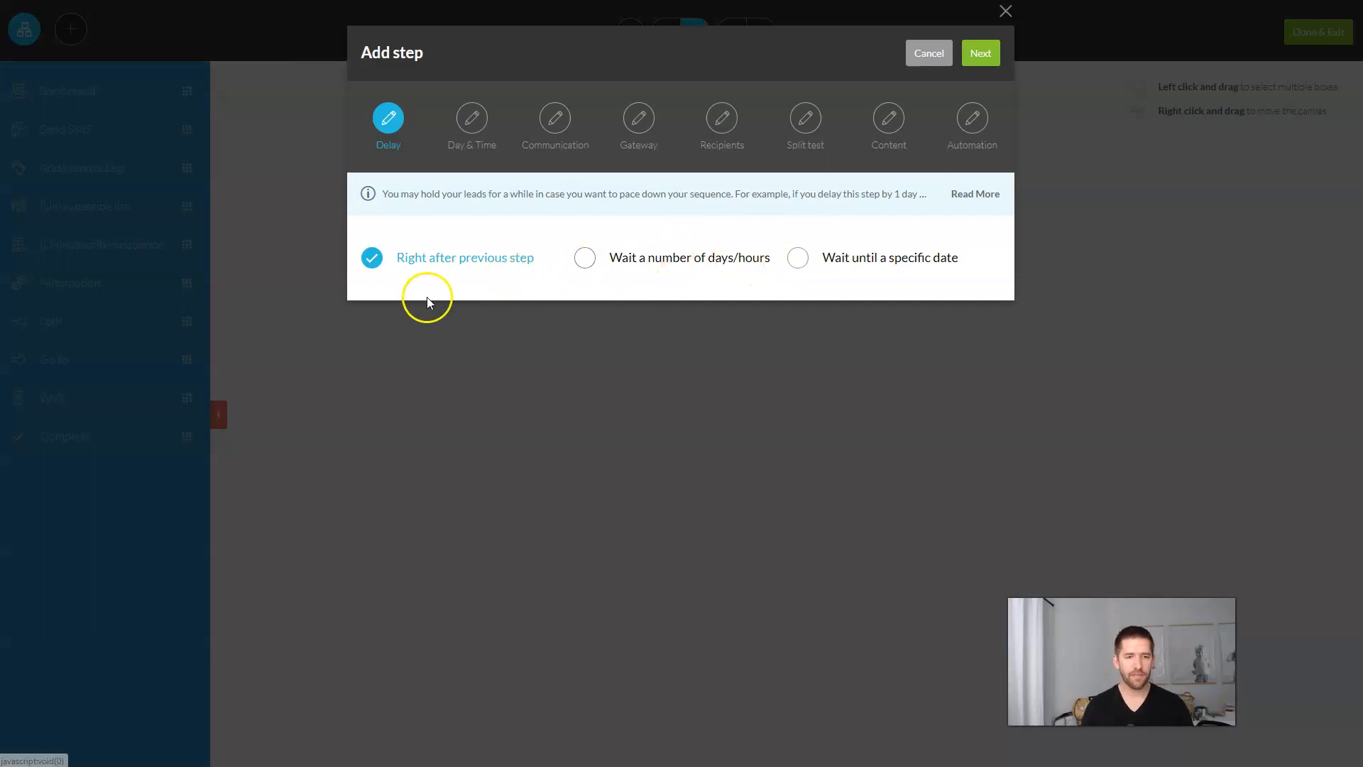
left_click(973, 64)
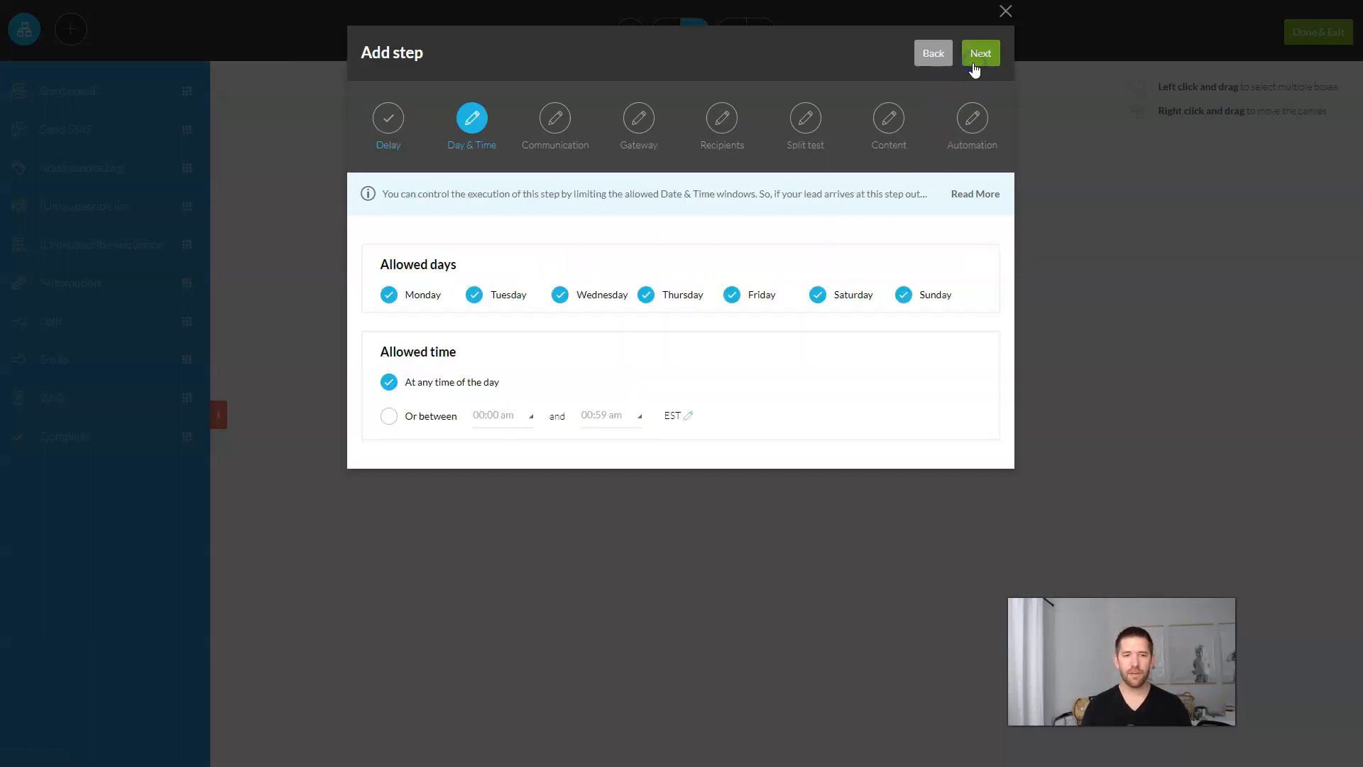
left_click(979, 63)
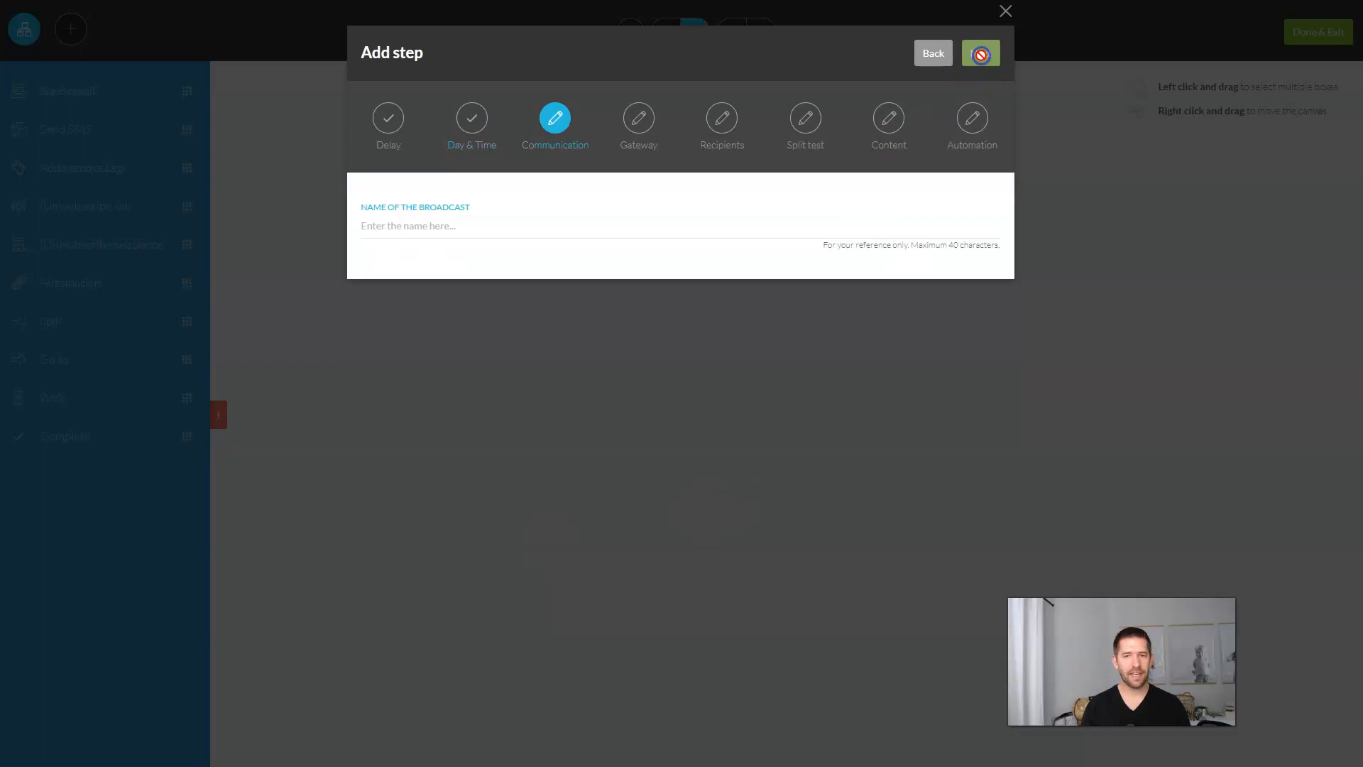
left_click(477, 229)
type("Her")
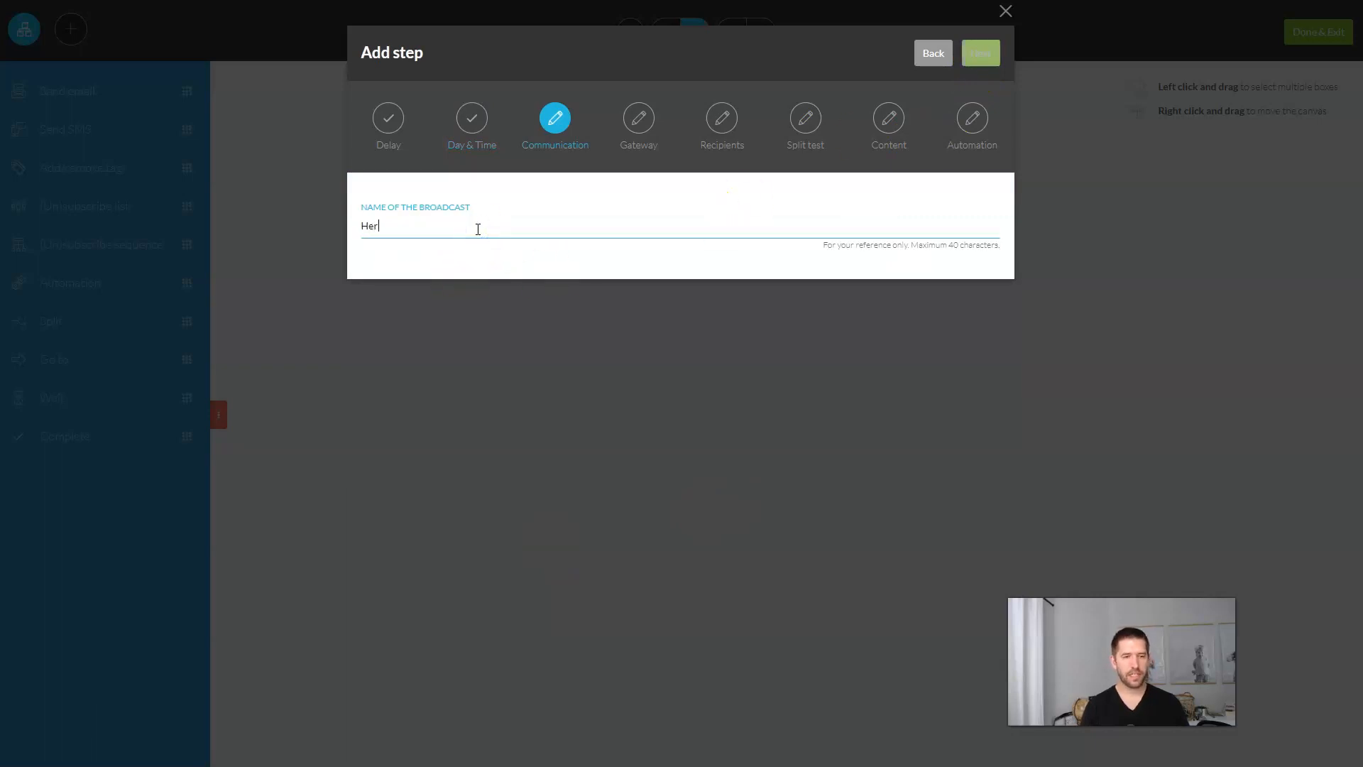
type("e is your case study")
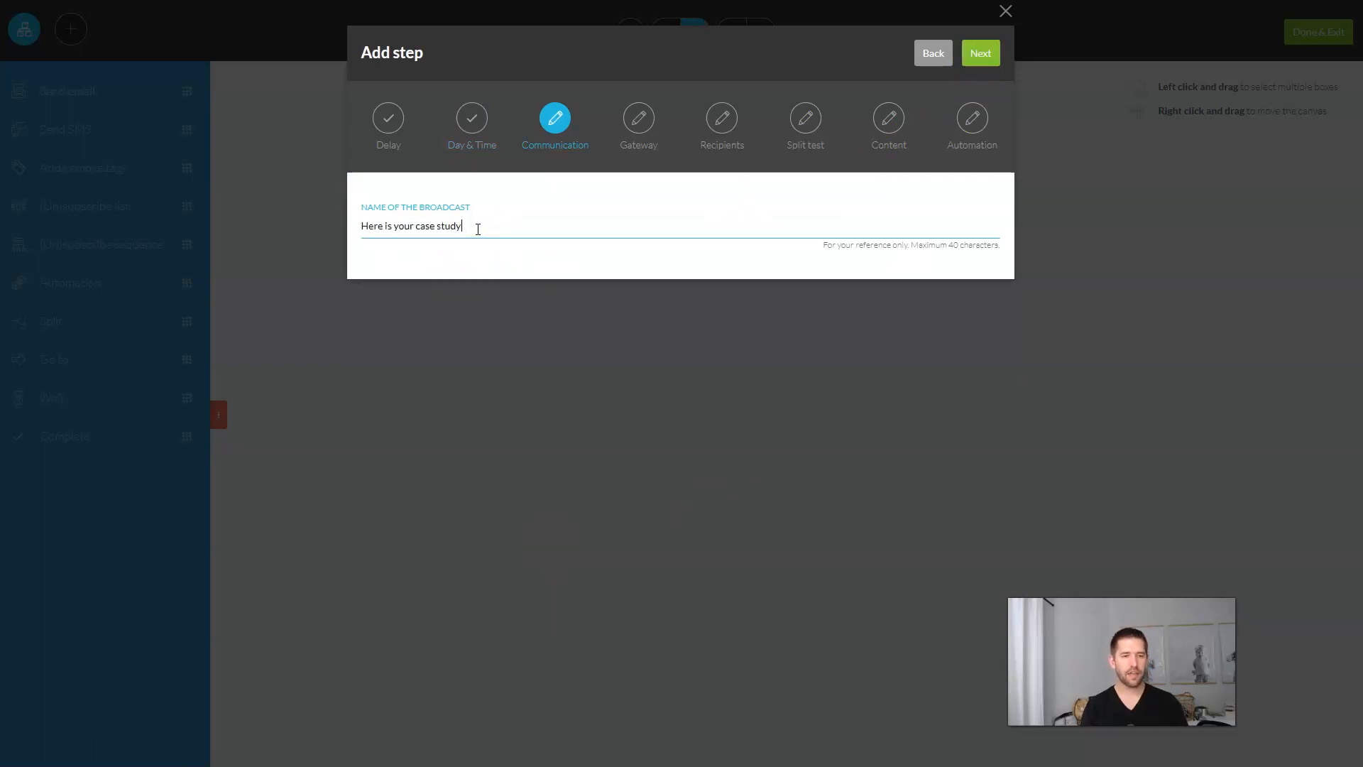
left_click(980, 53)
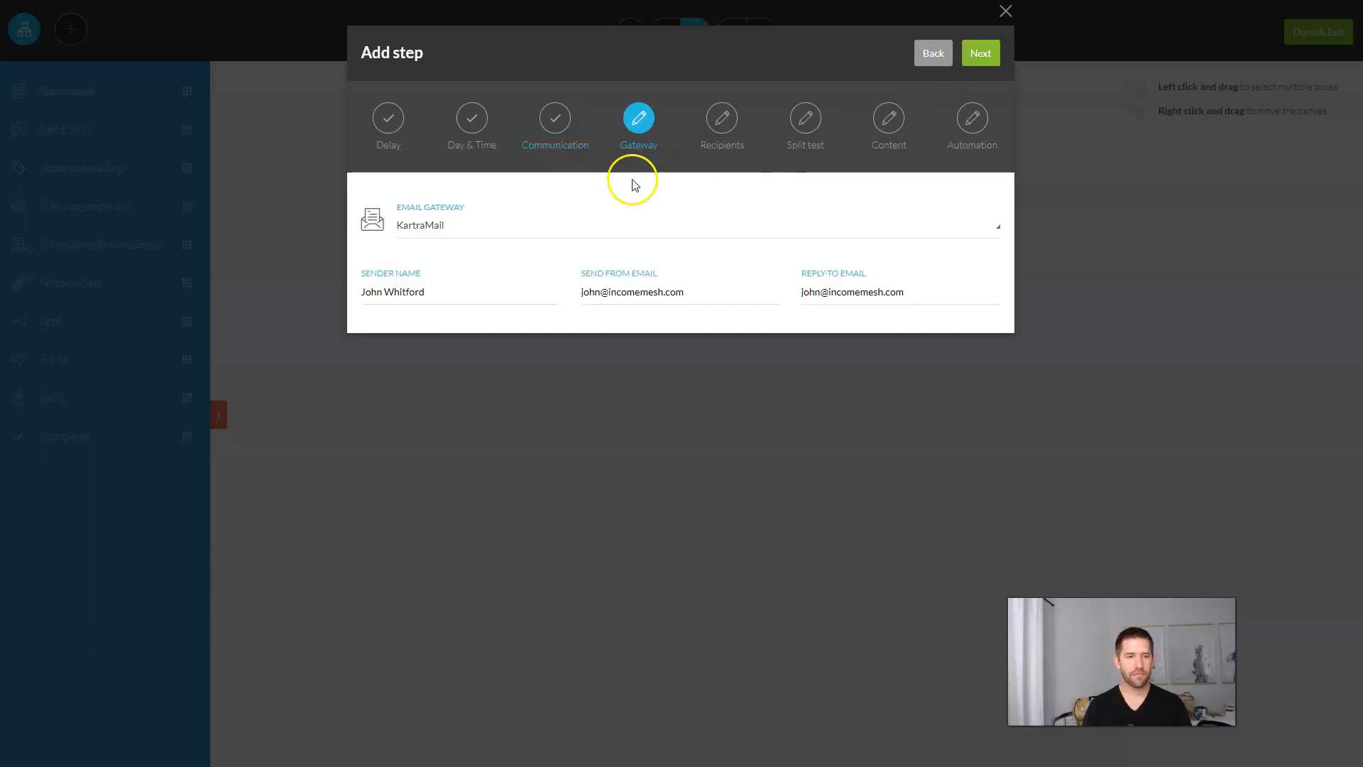
Step: Keep default sender details, send to anyone reaching this step, as a single email
left_click(984, 51)
left_click(457, 257)
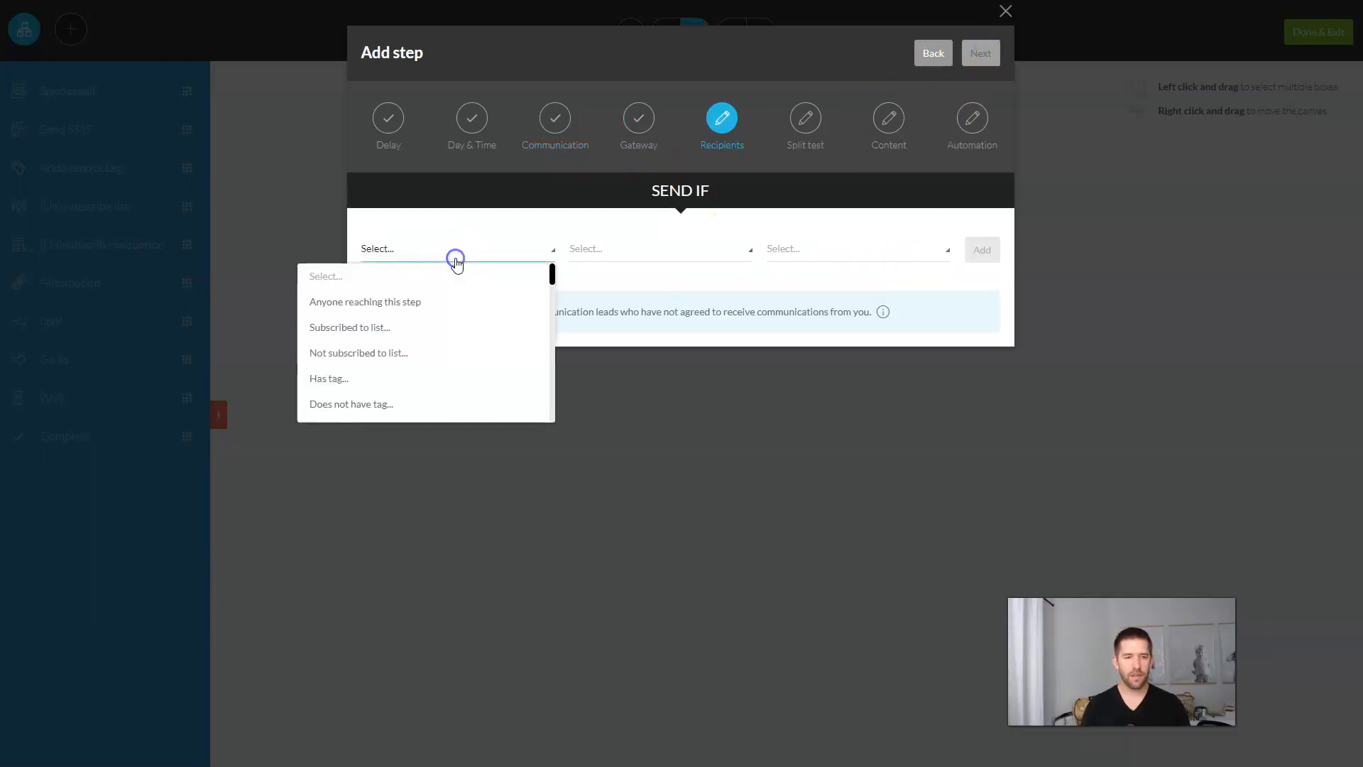
left_click(377, 301)
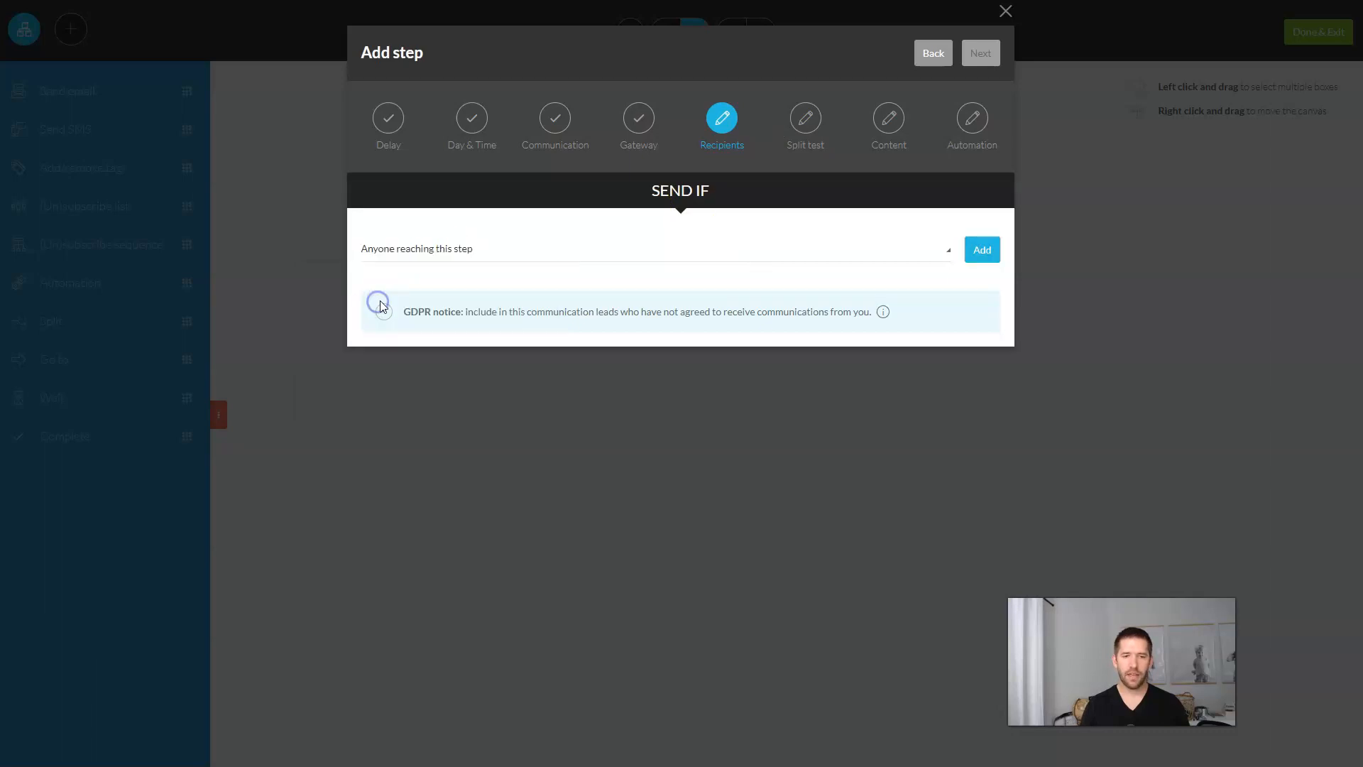
left_click(982, 250)
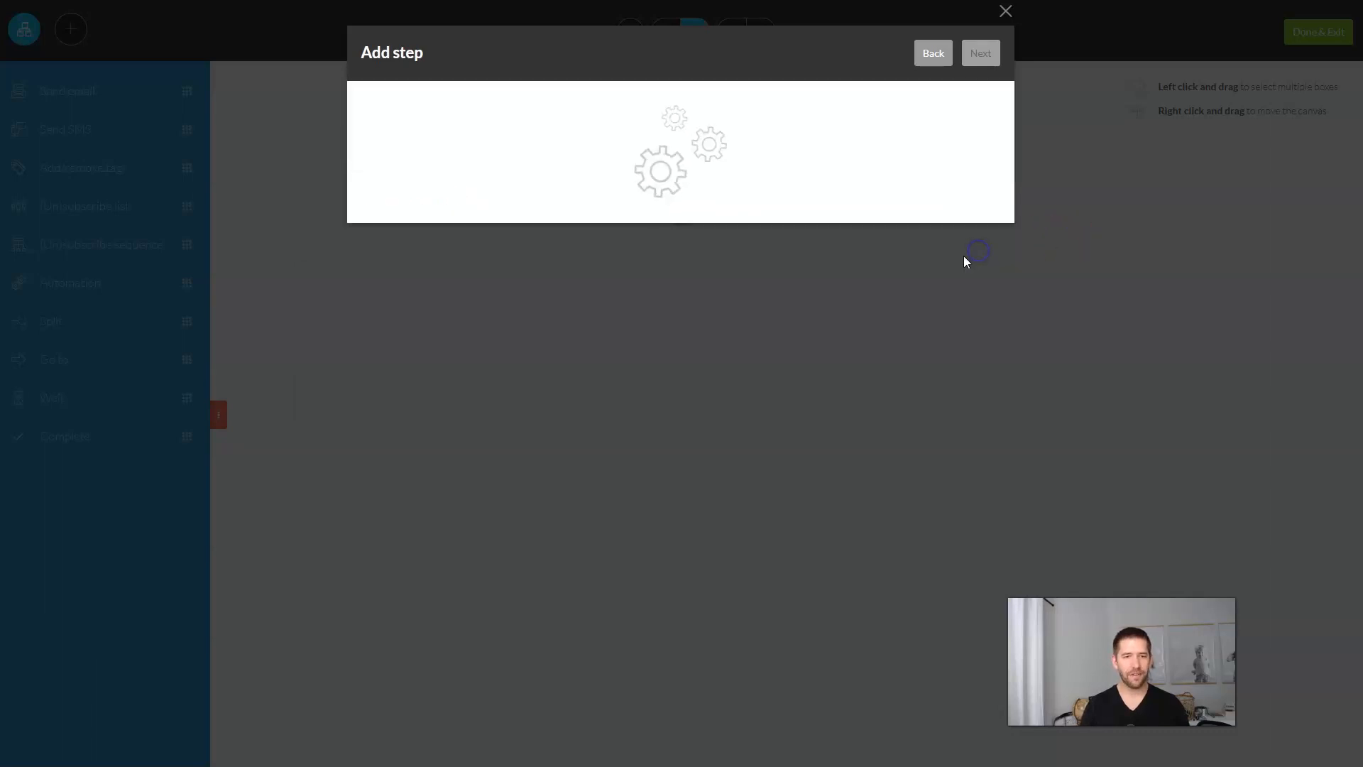
left_click(991, 227)
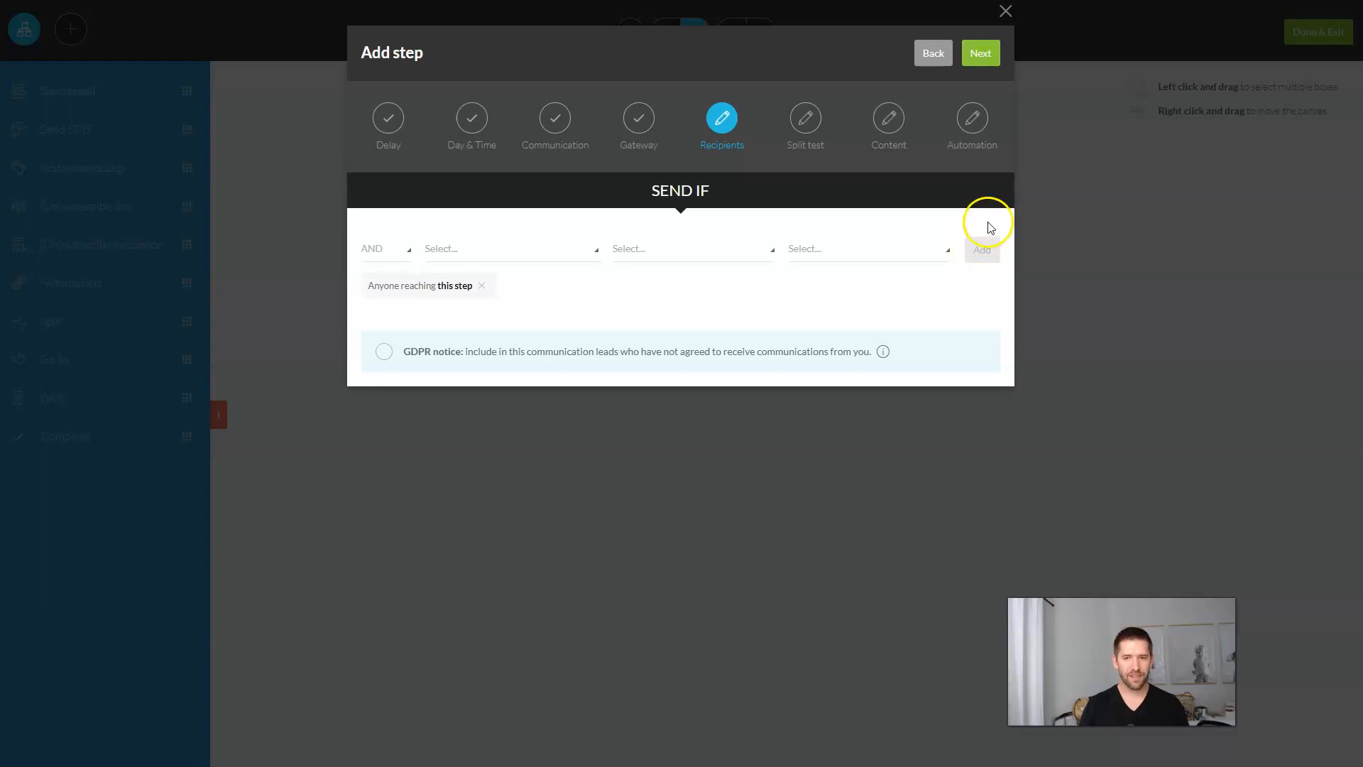
left_click(982, 63)
left_click(372, 215)
left_click(978, 61)
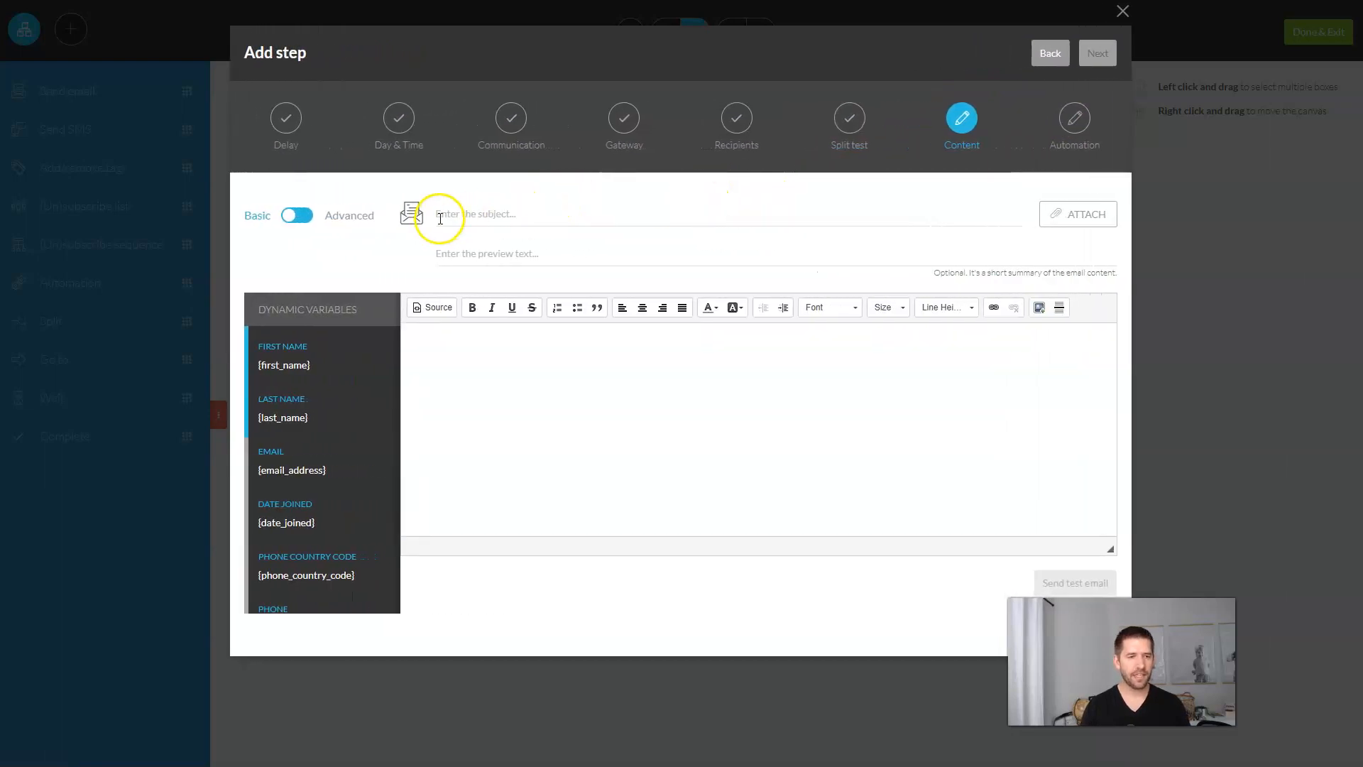
Step: Enter the case-study email's subject line
left_click(532, 208)
type("[FREE")
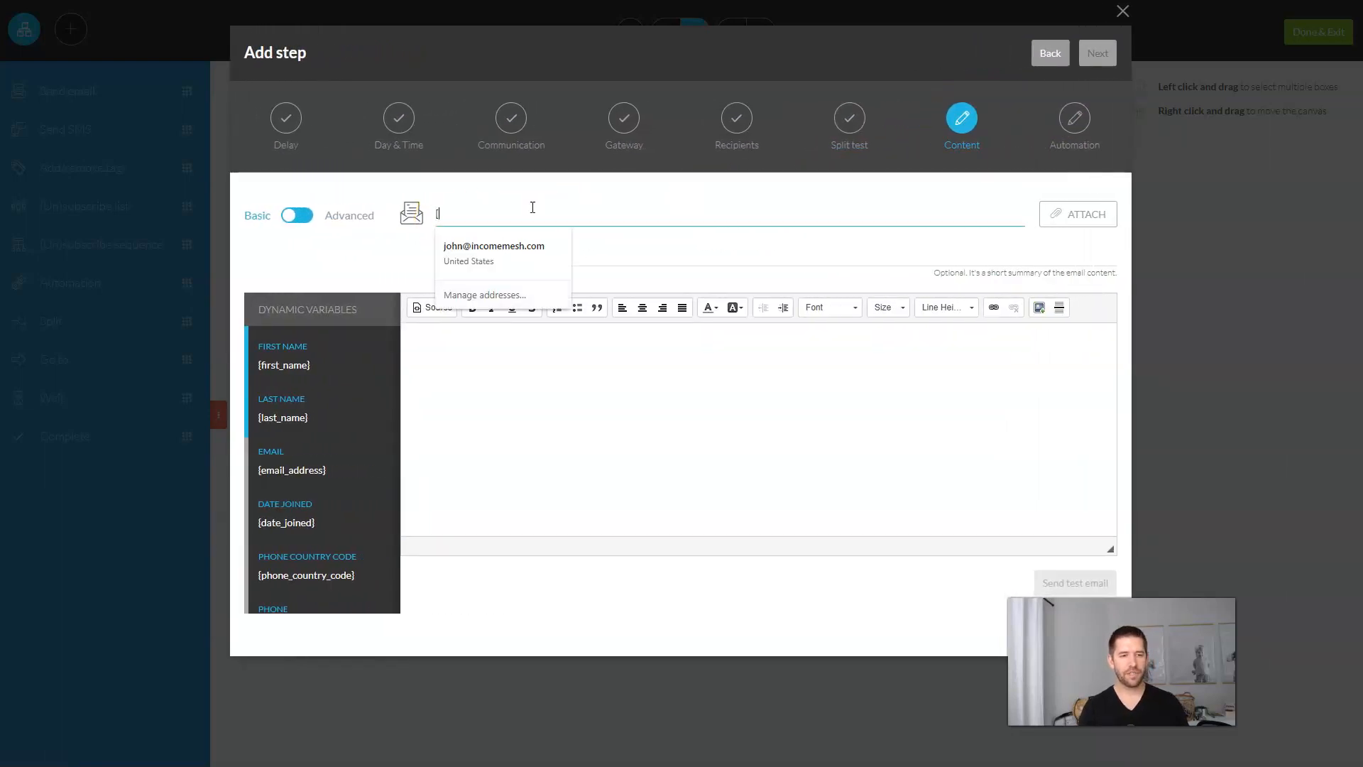
key("BackSpace")
type("YO")
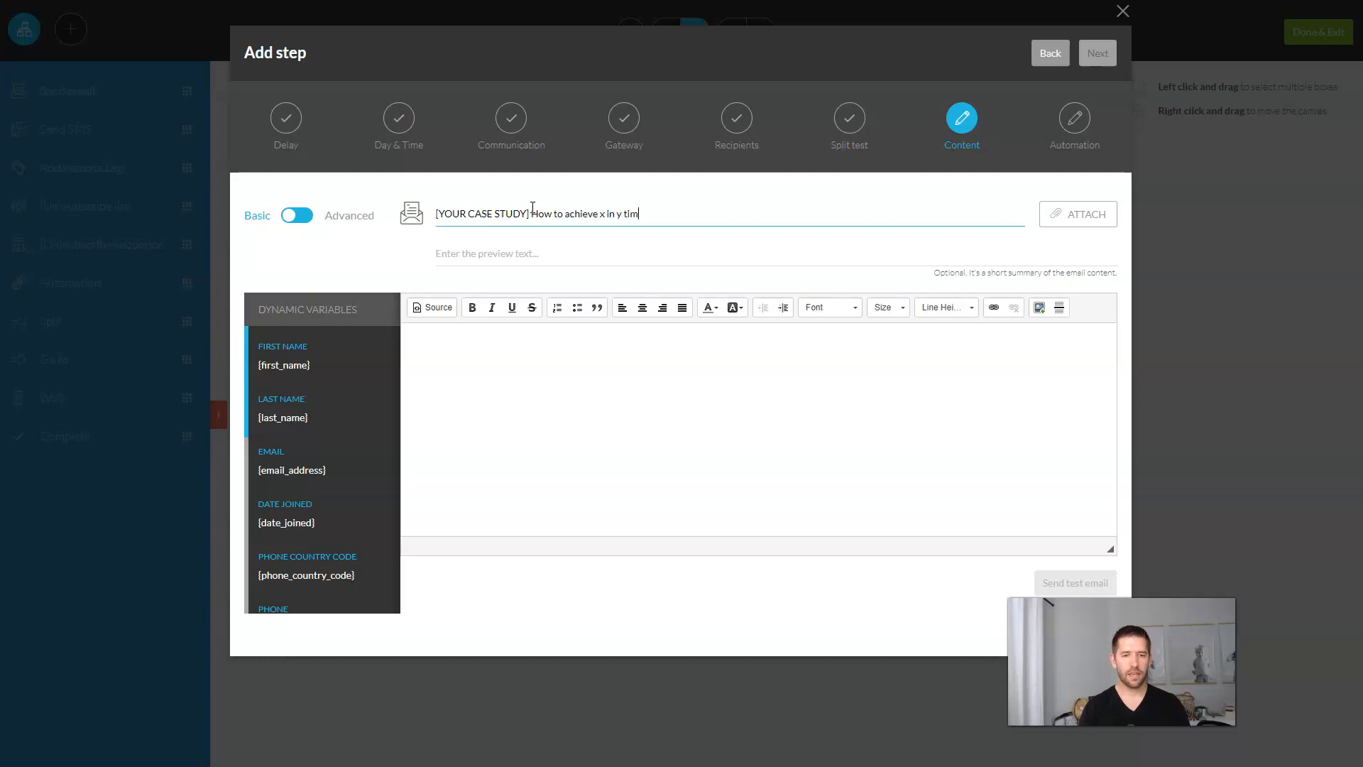
left_click(540, 230)
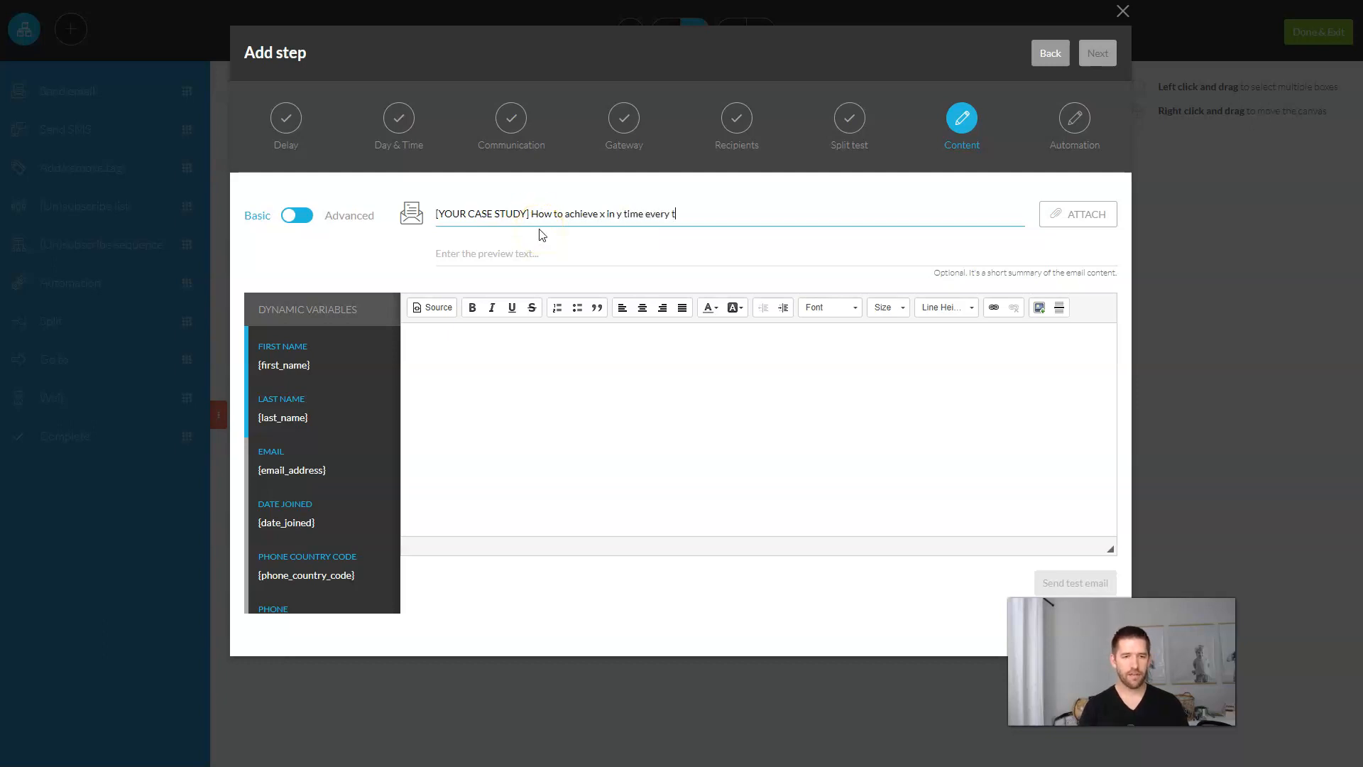
Step: Write a greeting with the {first_name} variable and a thank-you body line
left_click(471, 401)
left_click(675, 384)
left_click(317, 365)
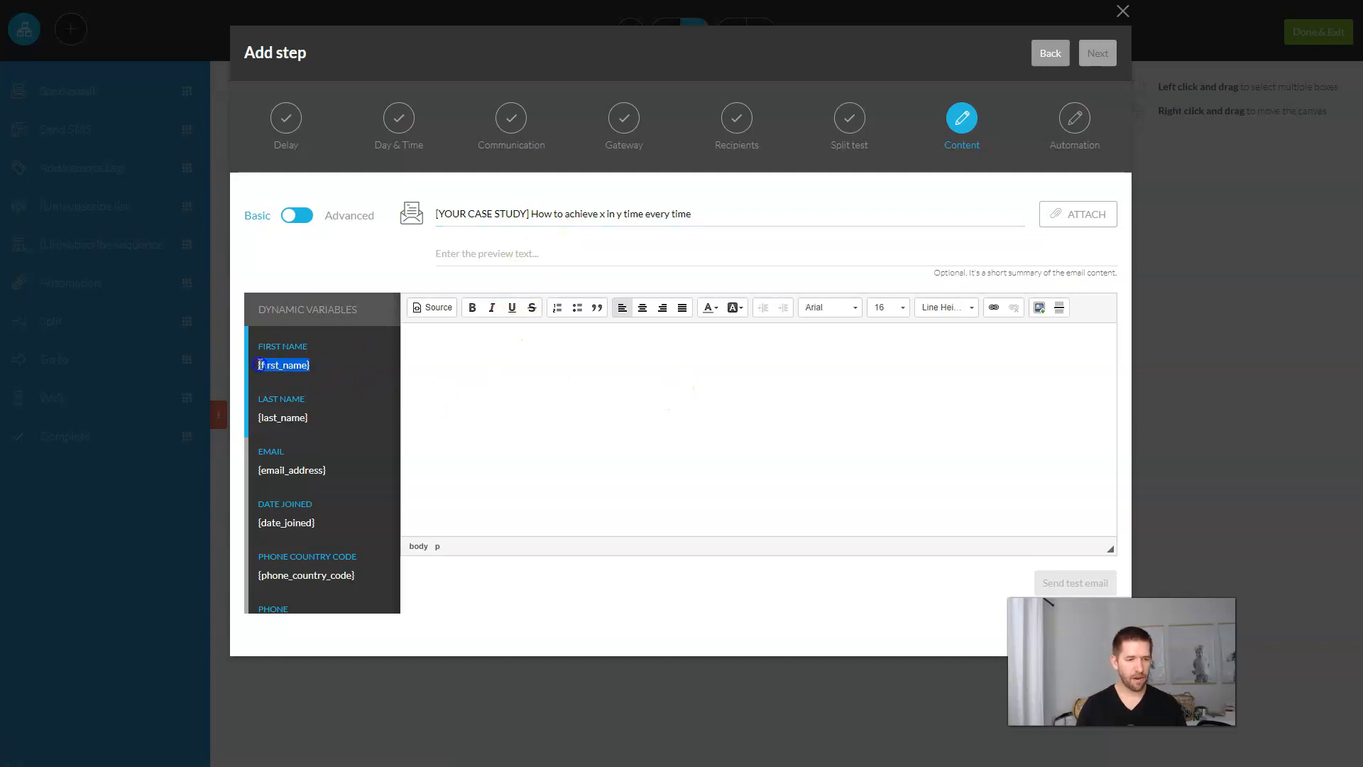
left_click(501, 374)
type("Hello")
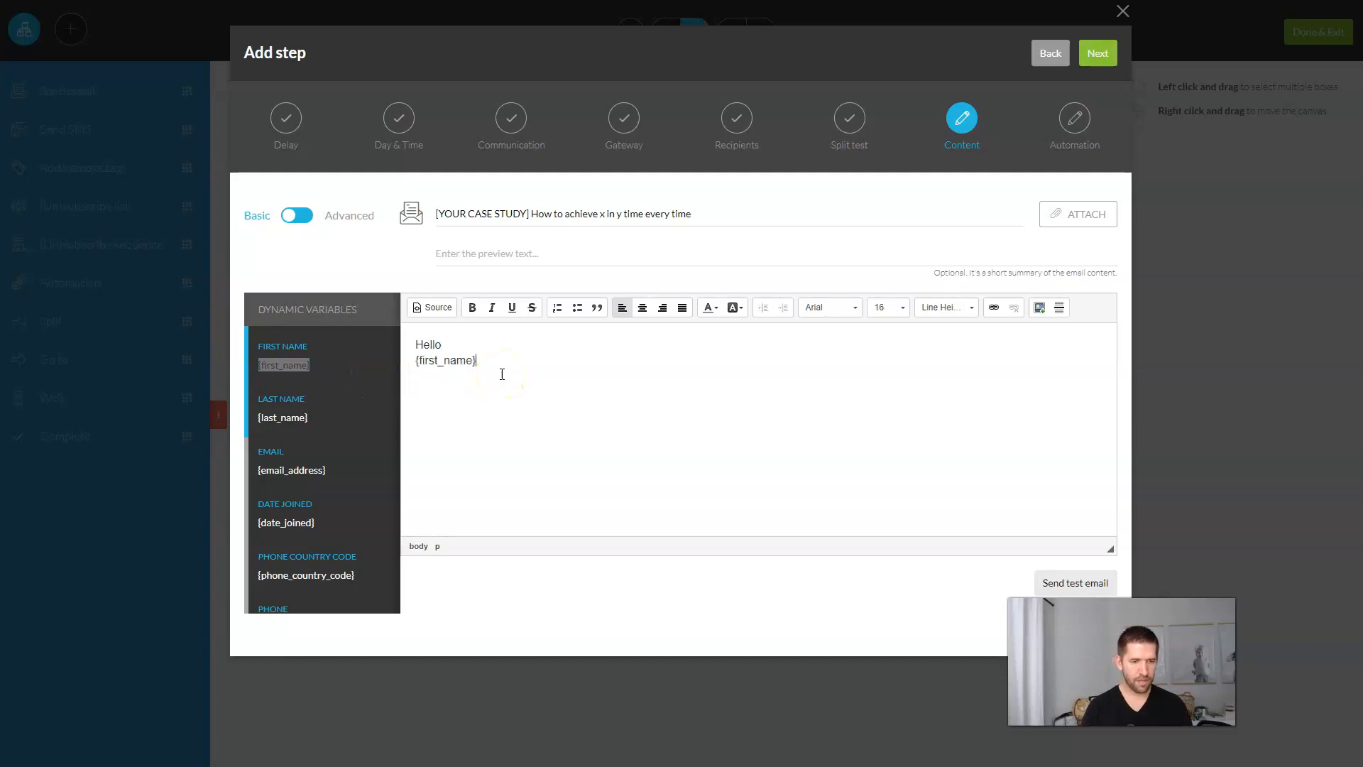
key("BackSpace")
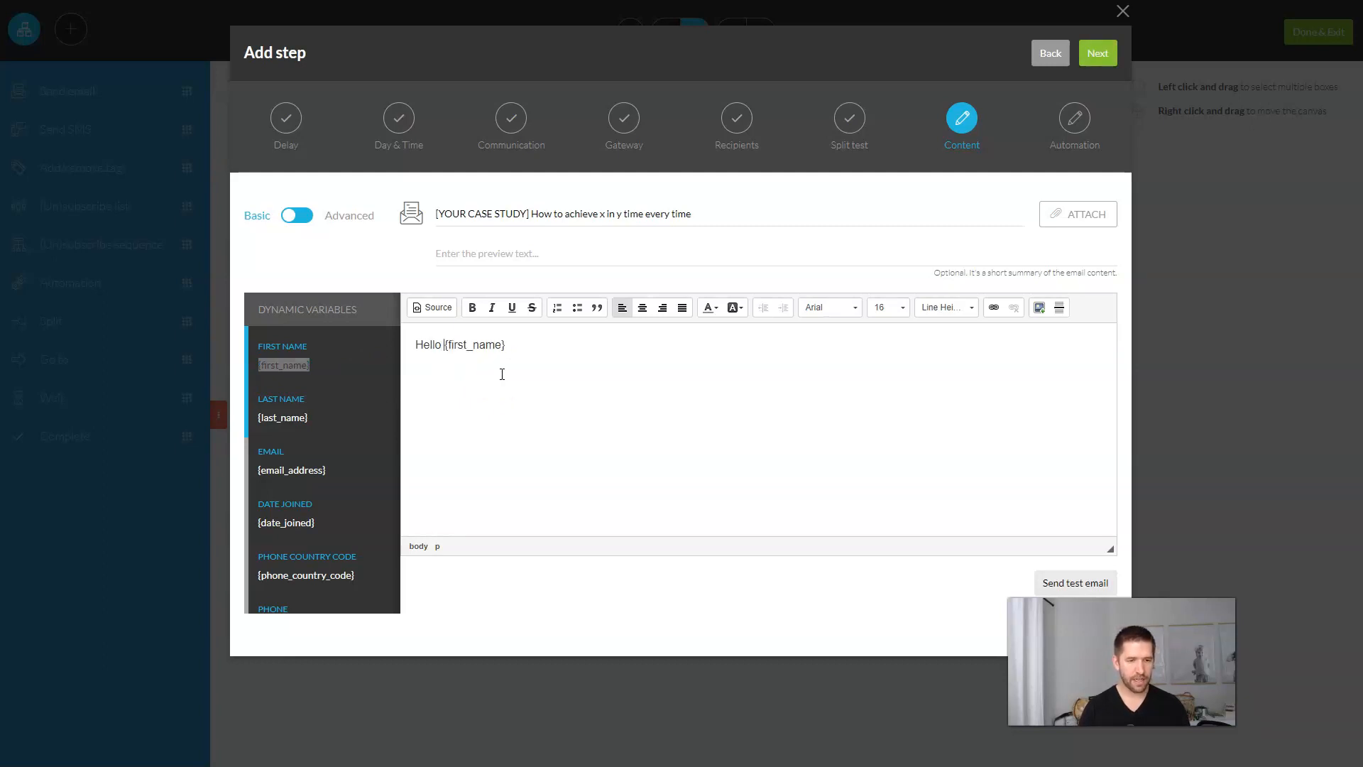
left_click(547, 348)
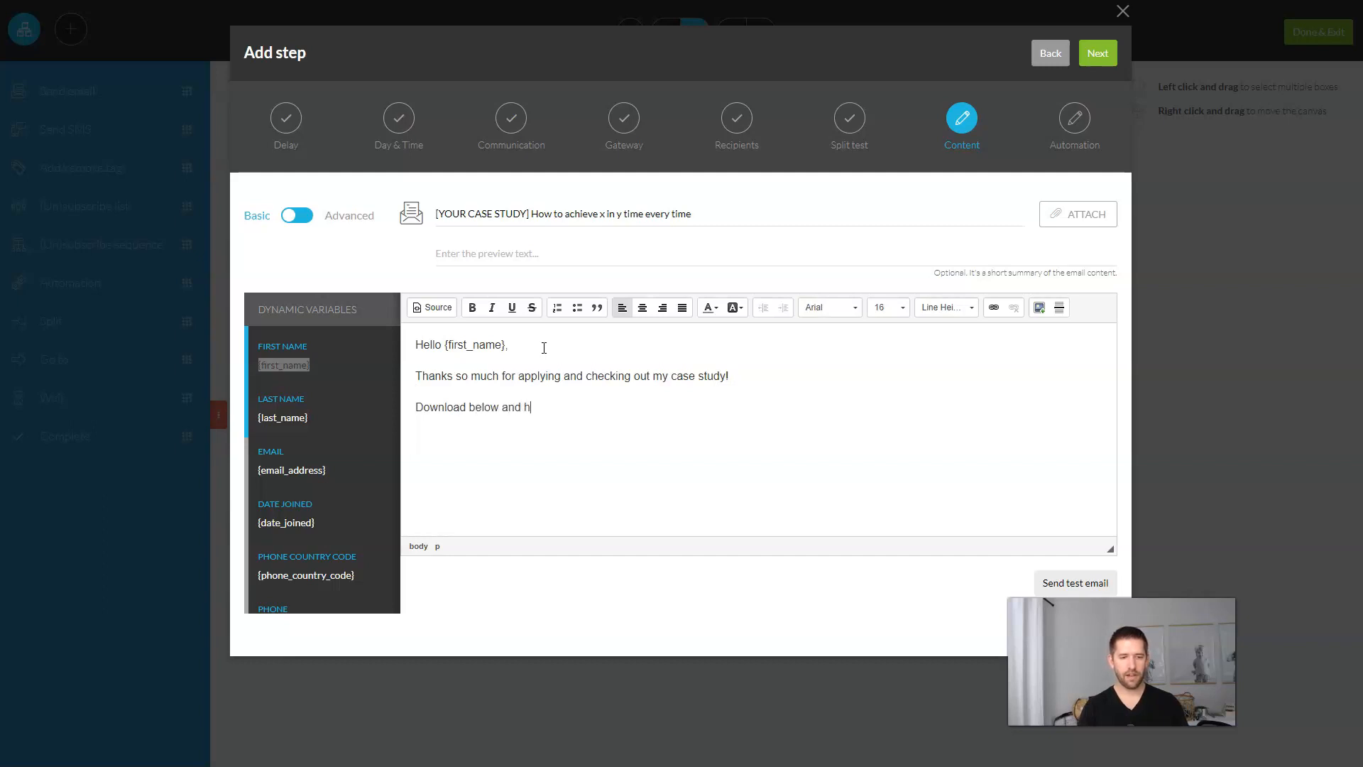
type("think!")
Step: Change 'Download below' to 'Download Now' and make it bold
left_click_drag(415, 406, 503, 406)
left_click(547, 479)
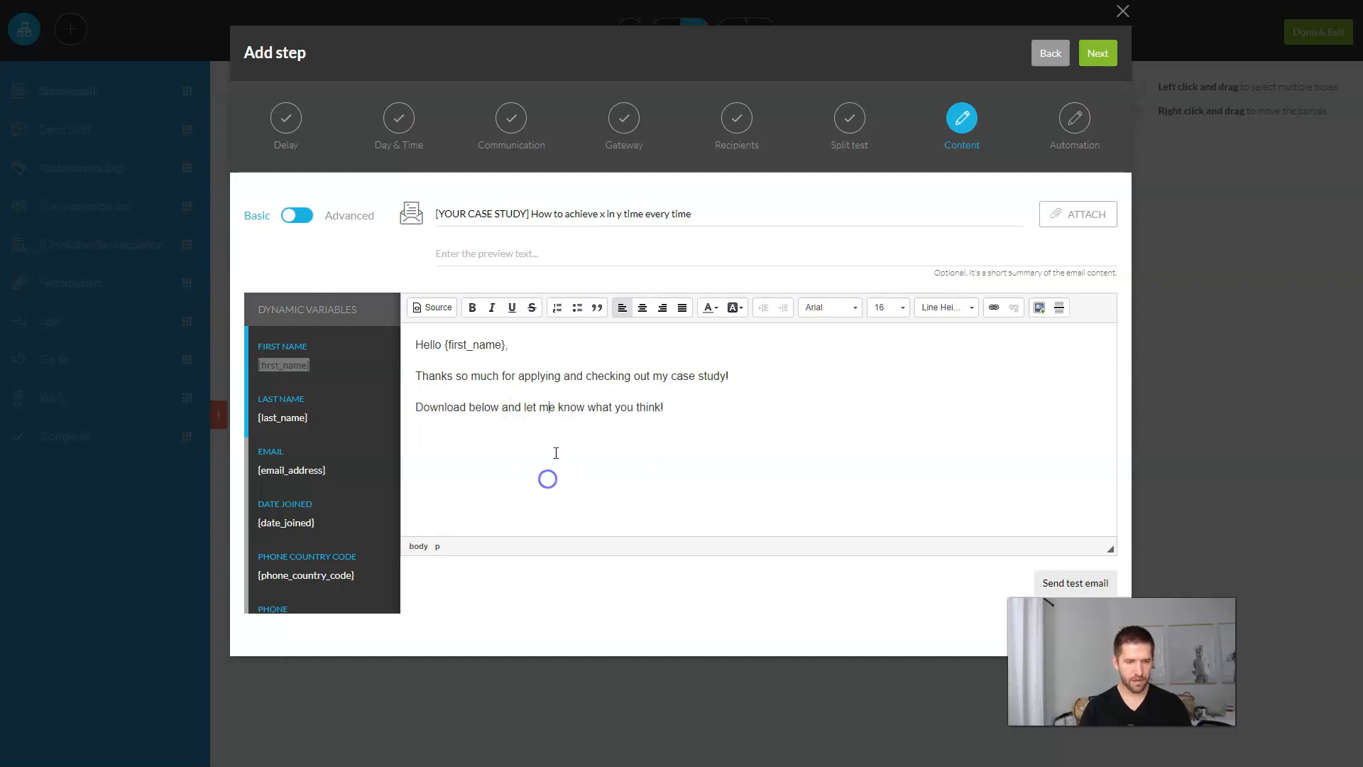
double_click(489, 406)
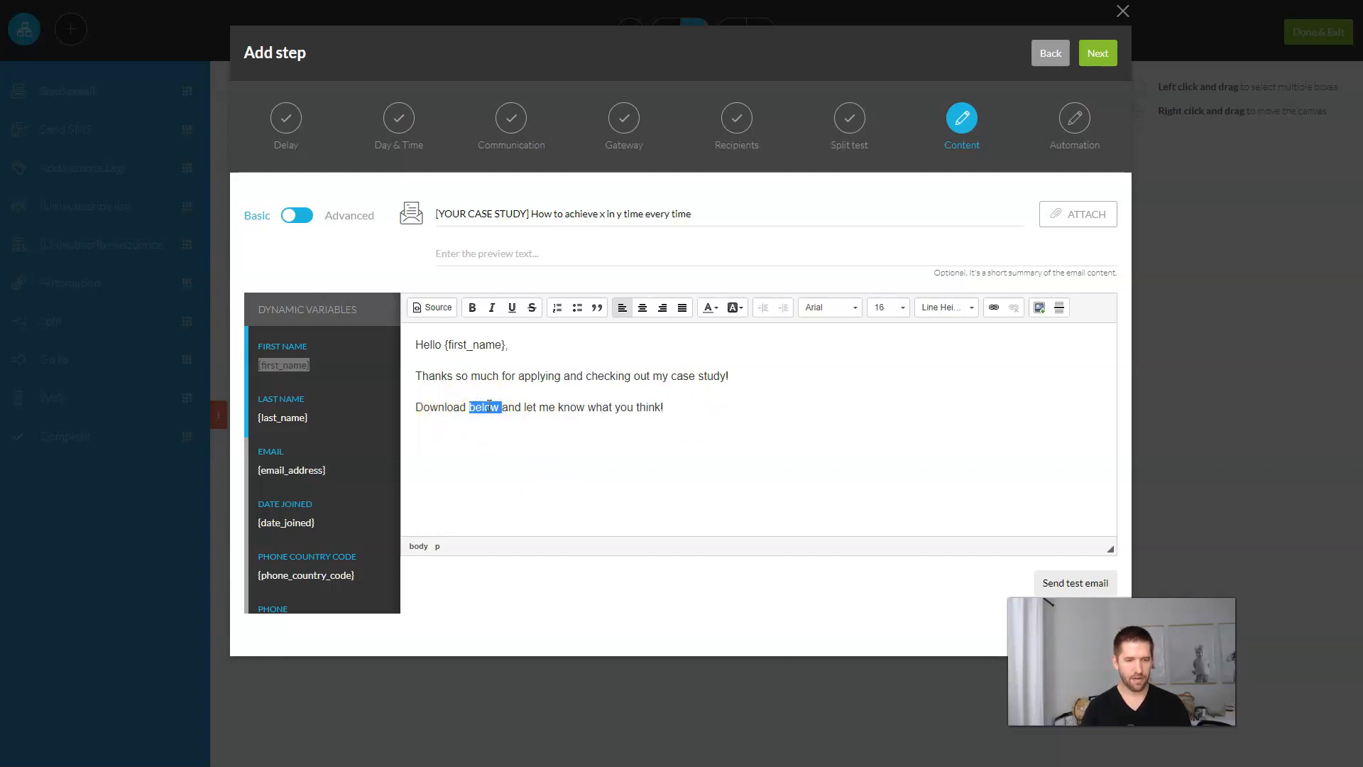
type("Now")
key("shift+Home")
key("ctrl+b")
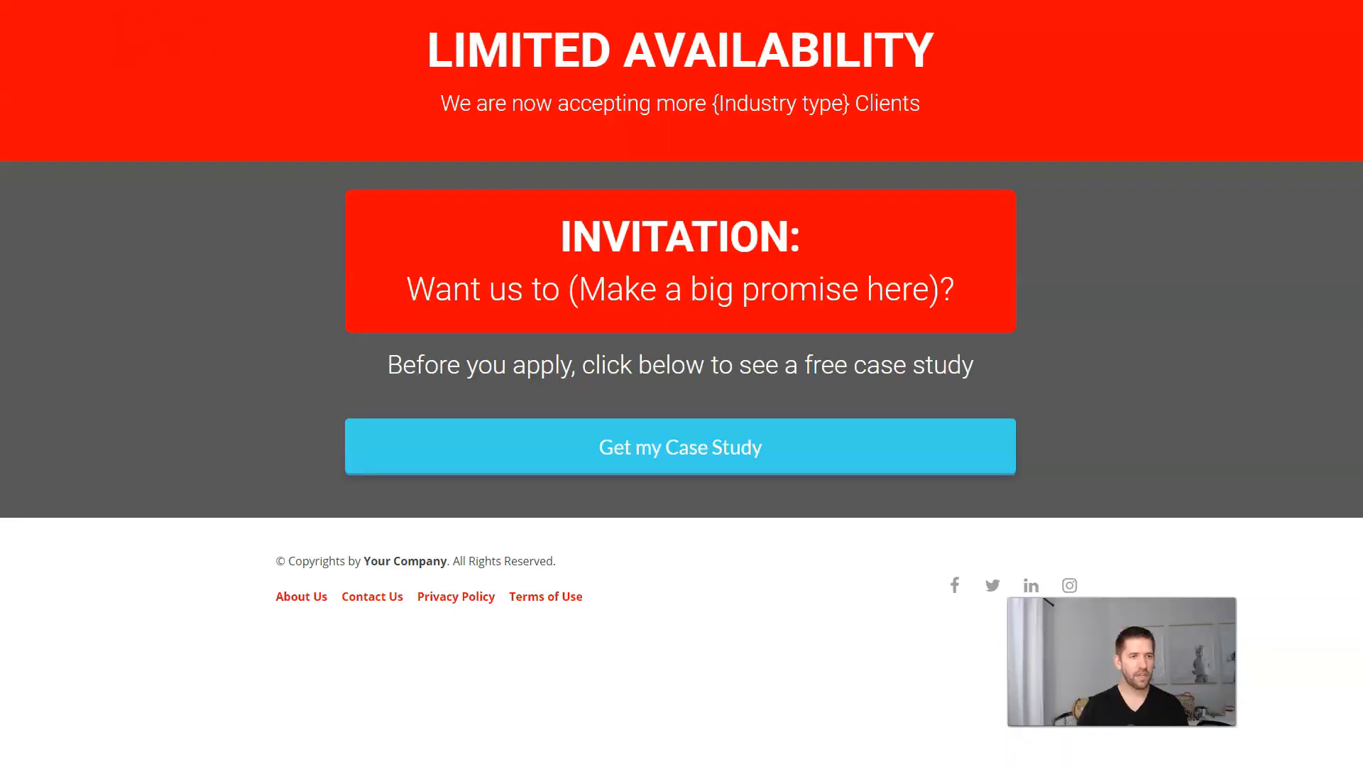
Step: Go to app.kartra.com and show the hosted files under My Memberships
key("ctrl+l")
type("app.kart")
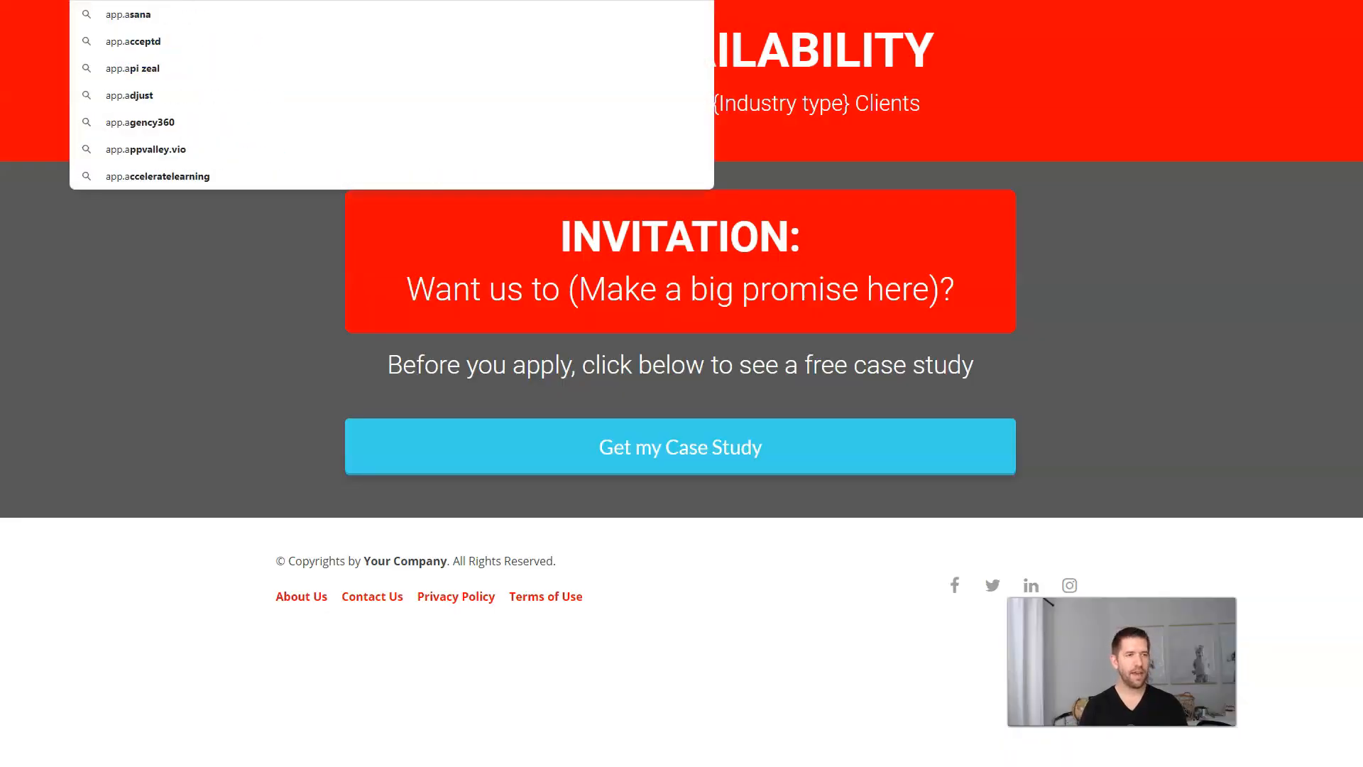
key("Return")
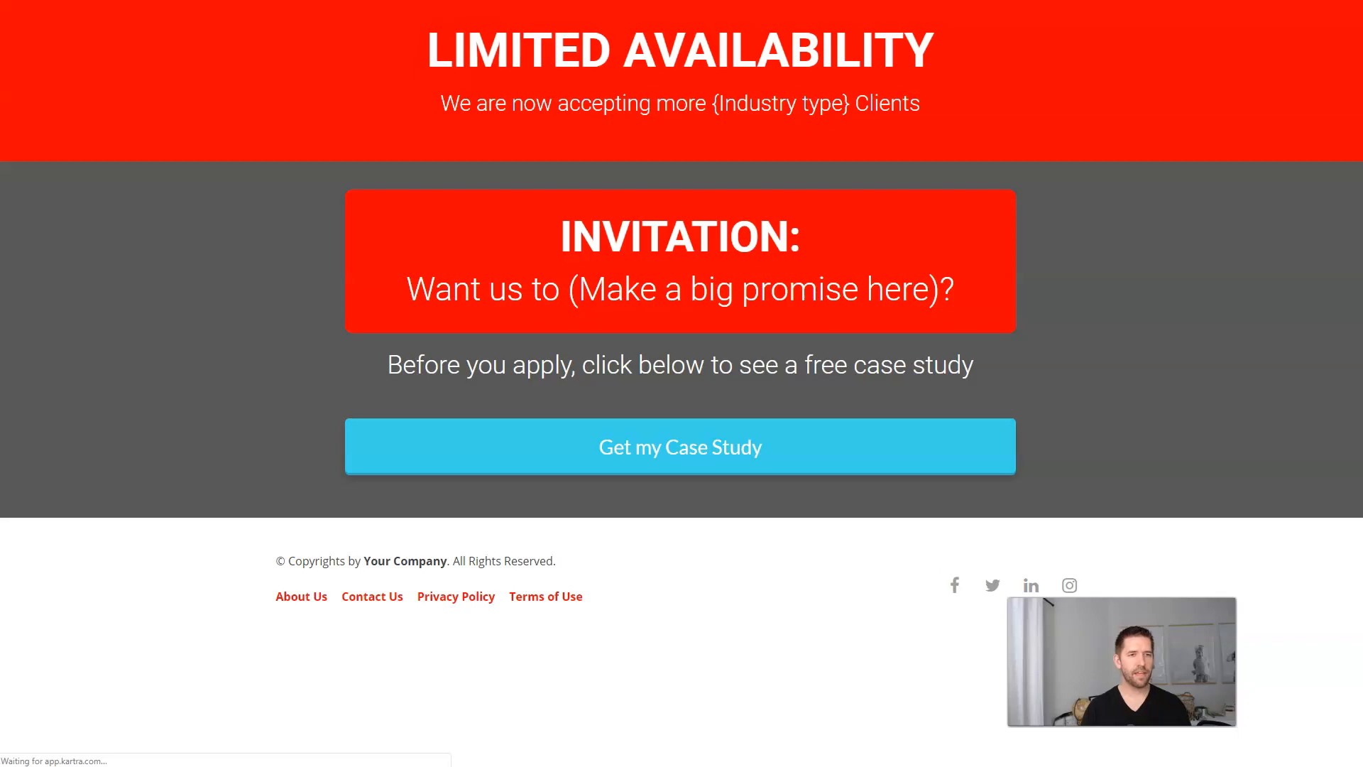
left_click(93, 236)
left_click(479, 66)
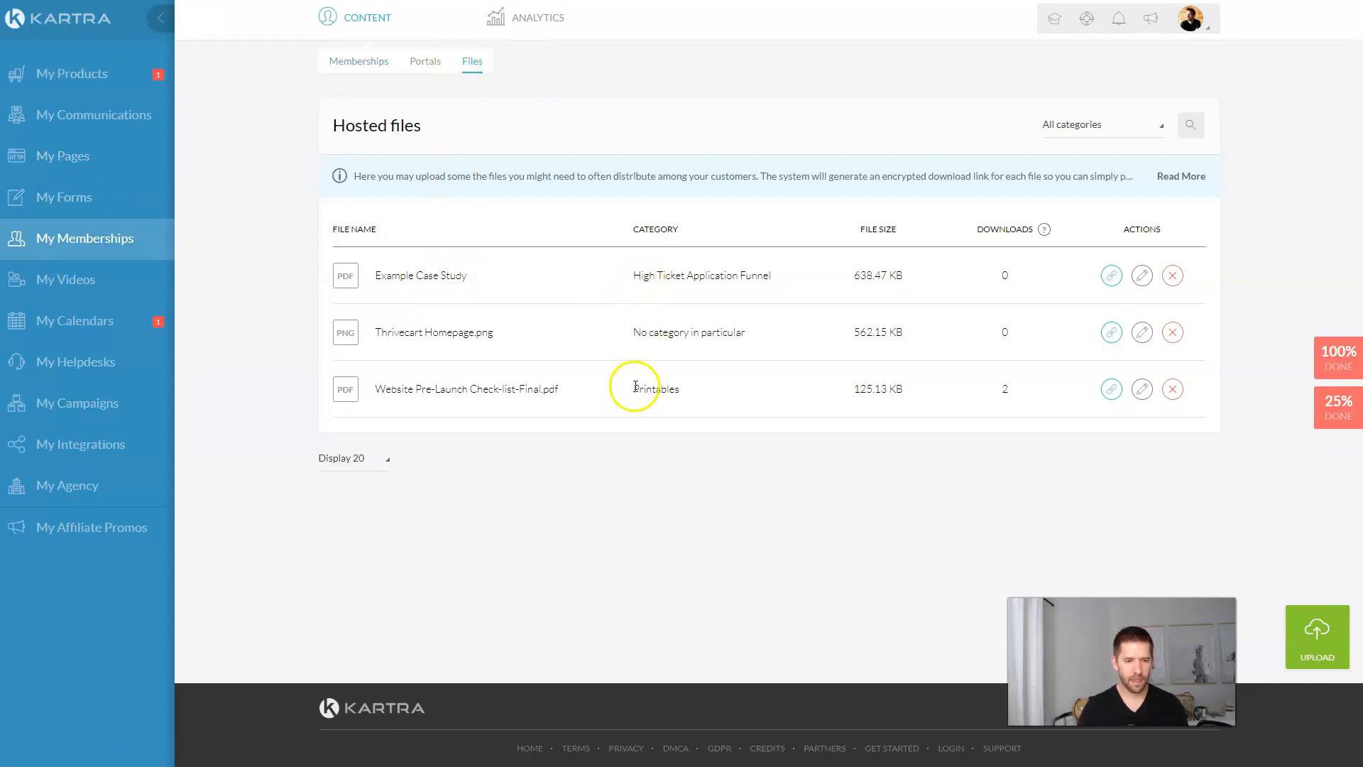
Step: Rename Thrivecart Homepage.png to Step 1 Download in the High Ticket Application Funnel category
left_click(1140, 333)
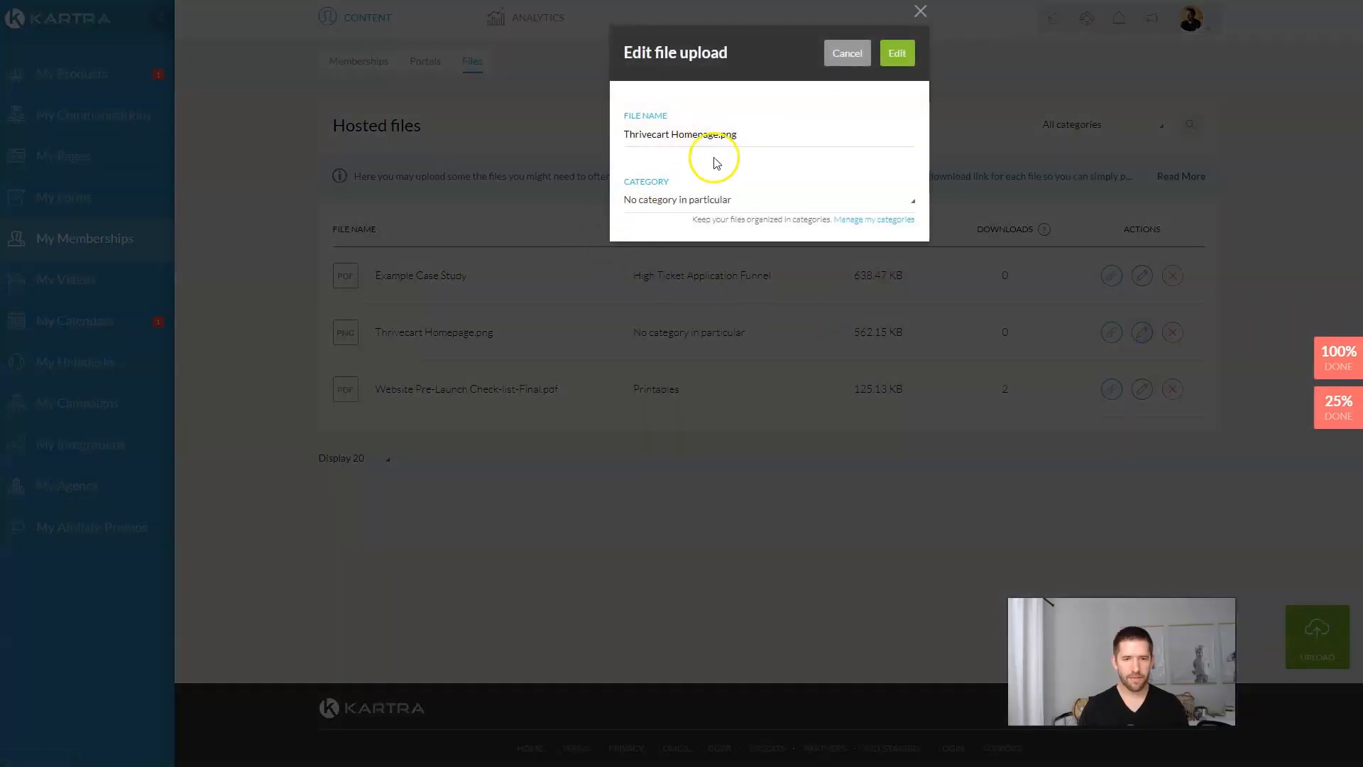
left_click(738, 209)
left_click(720, 275)
left_click(736, 136)
triple_click(736, 136)
type("Step 1 Download")
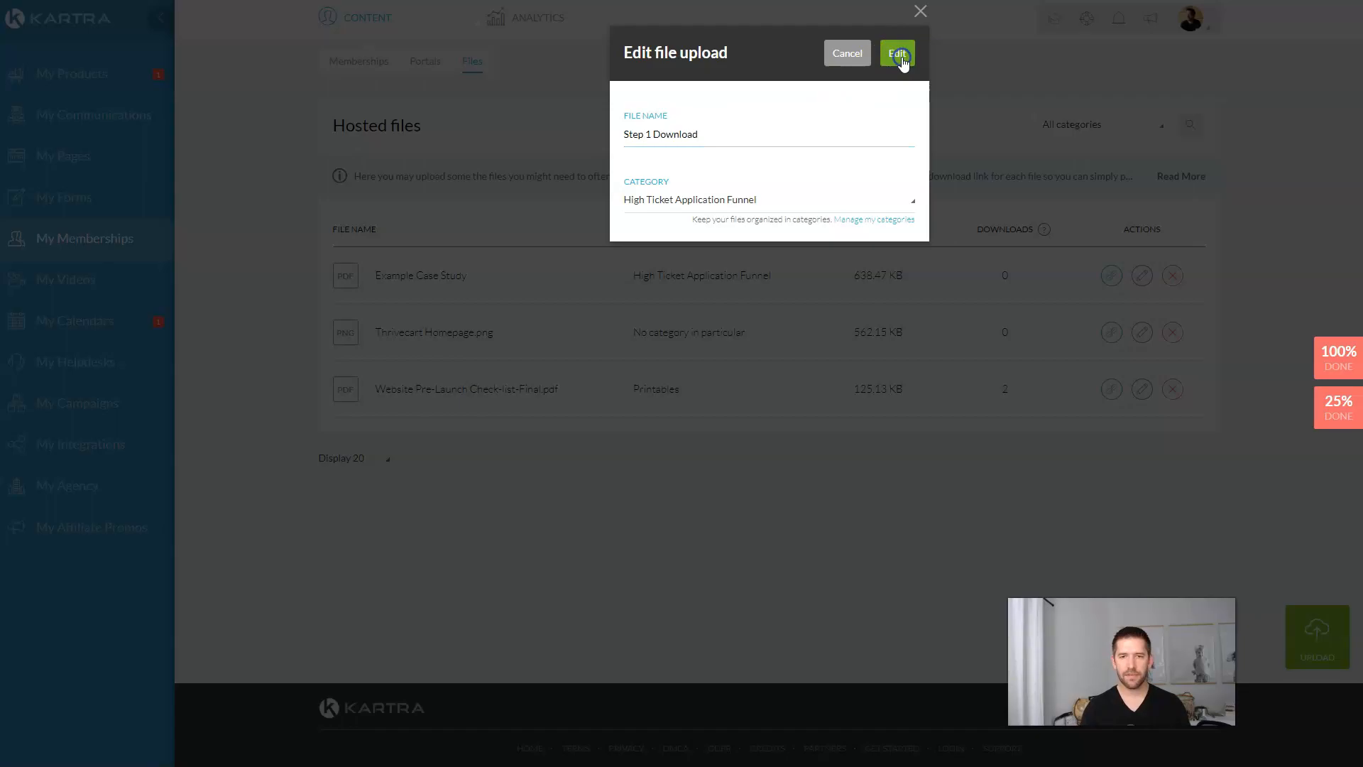
left_click(900, 55)
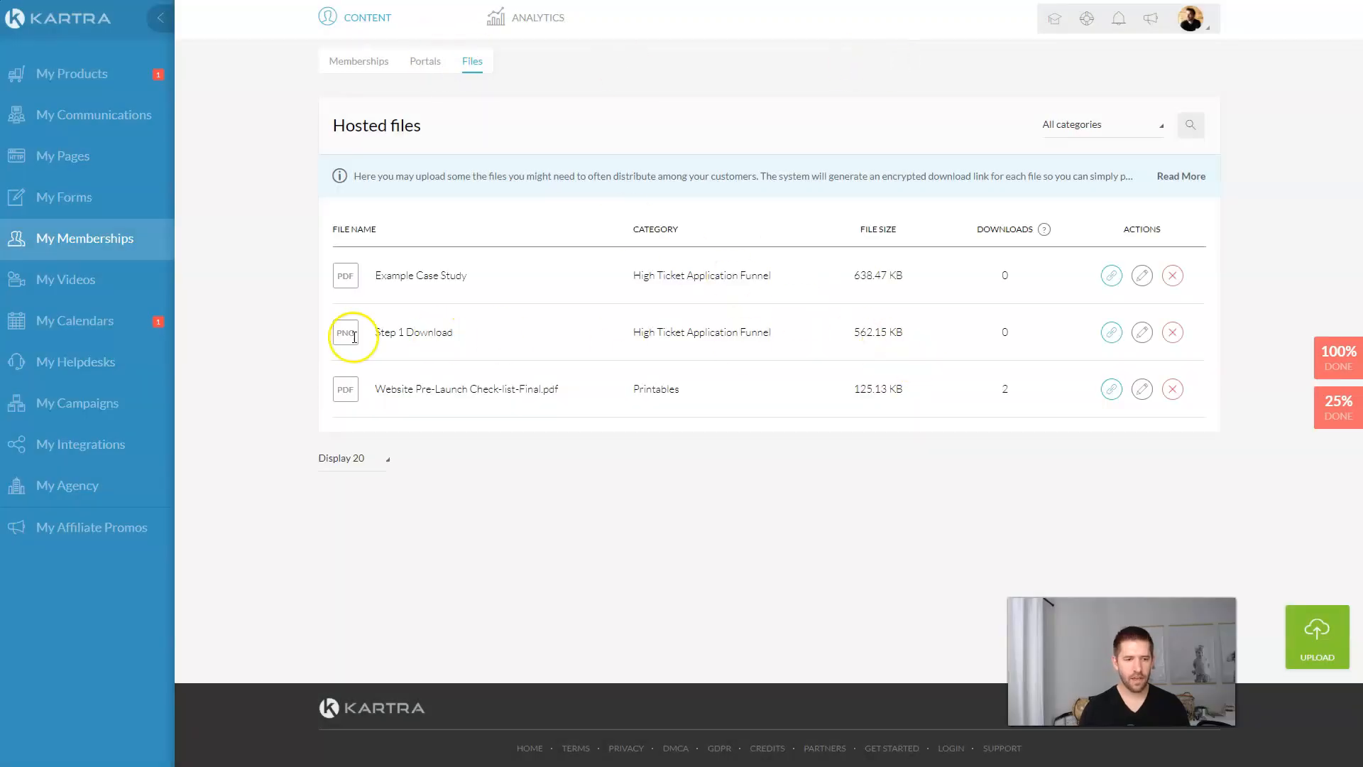
Step: Copy Step 1 Download's direct URL and return to the email tab
left_click(1109, 332)
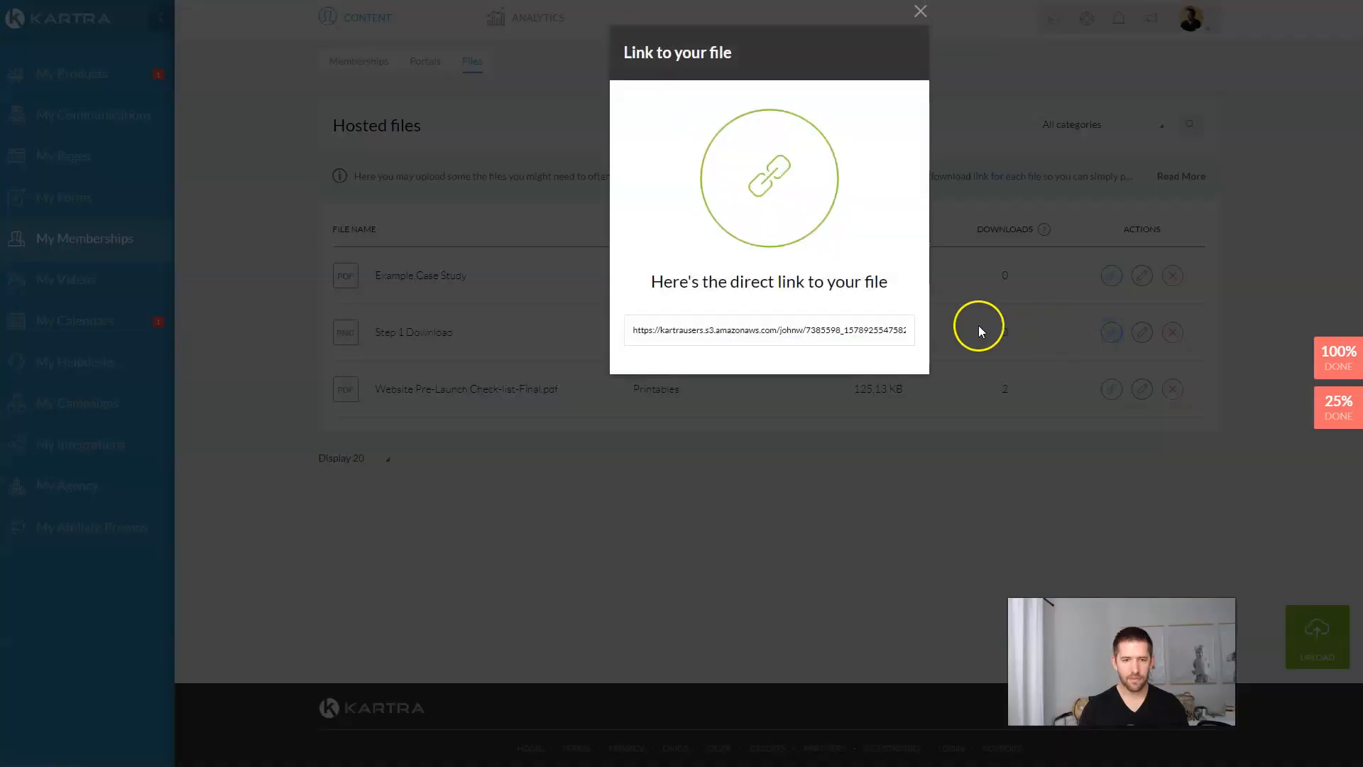
left_click(838, 333)
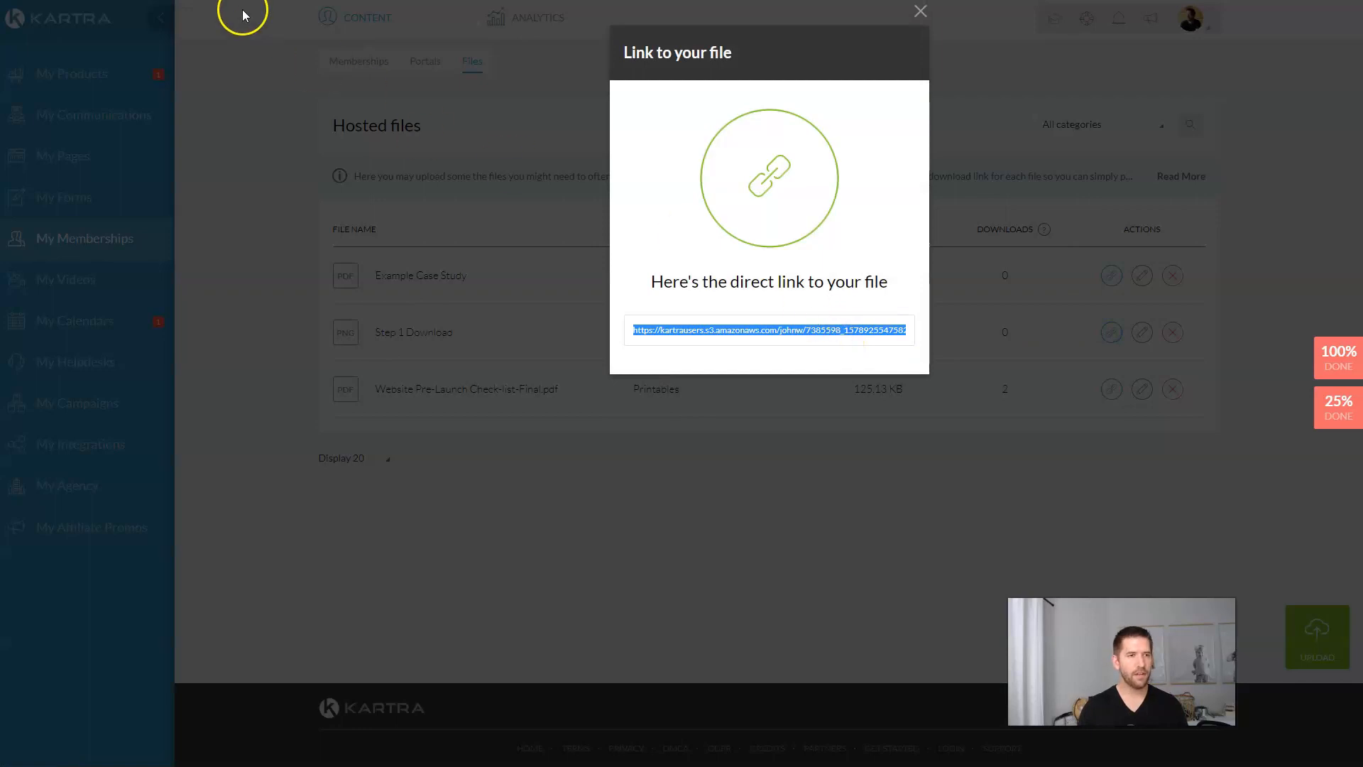
key("ctrl+shift+Tab")
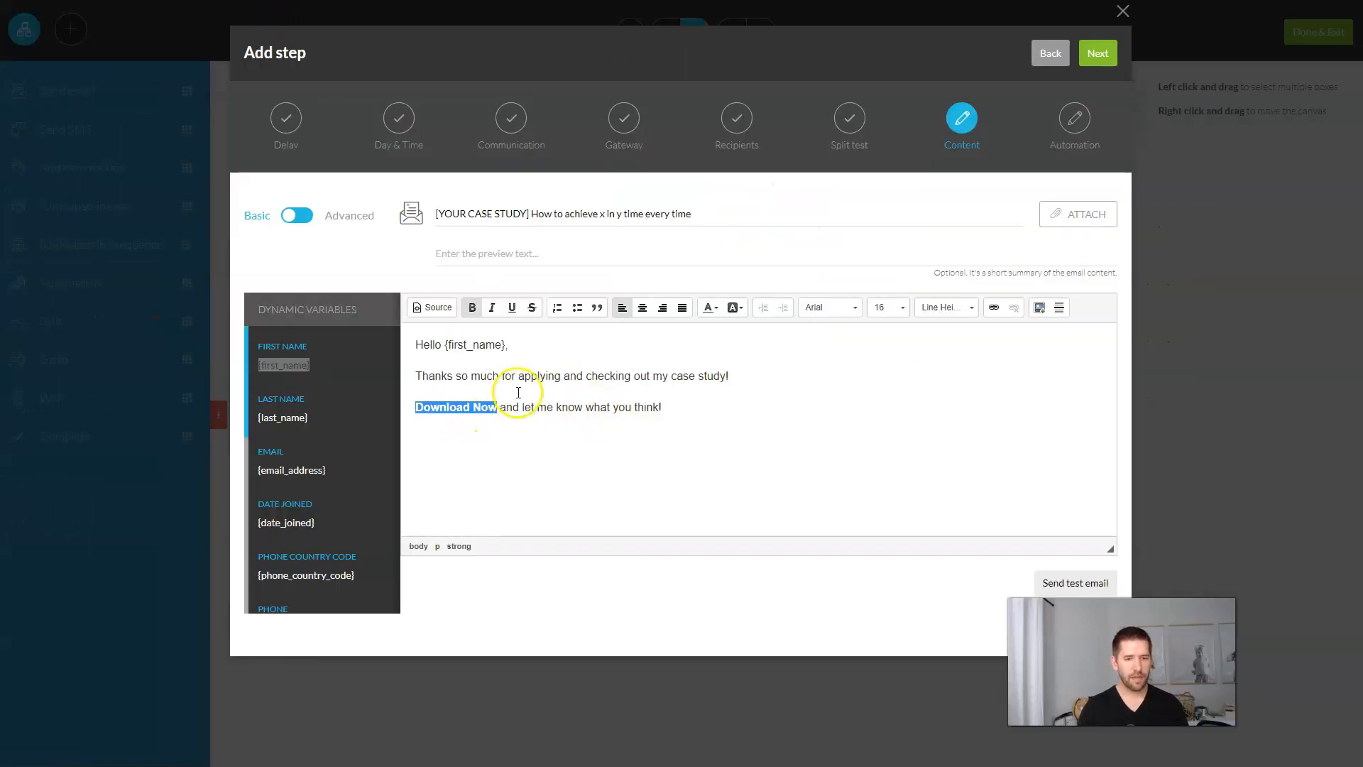
Step: Link 'Download Now' to the copied file URL
left_click(993, 307)
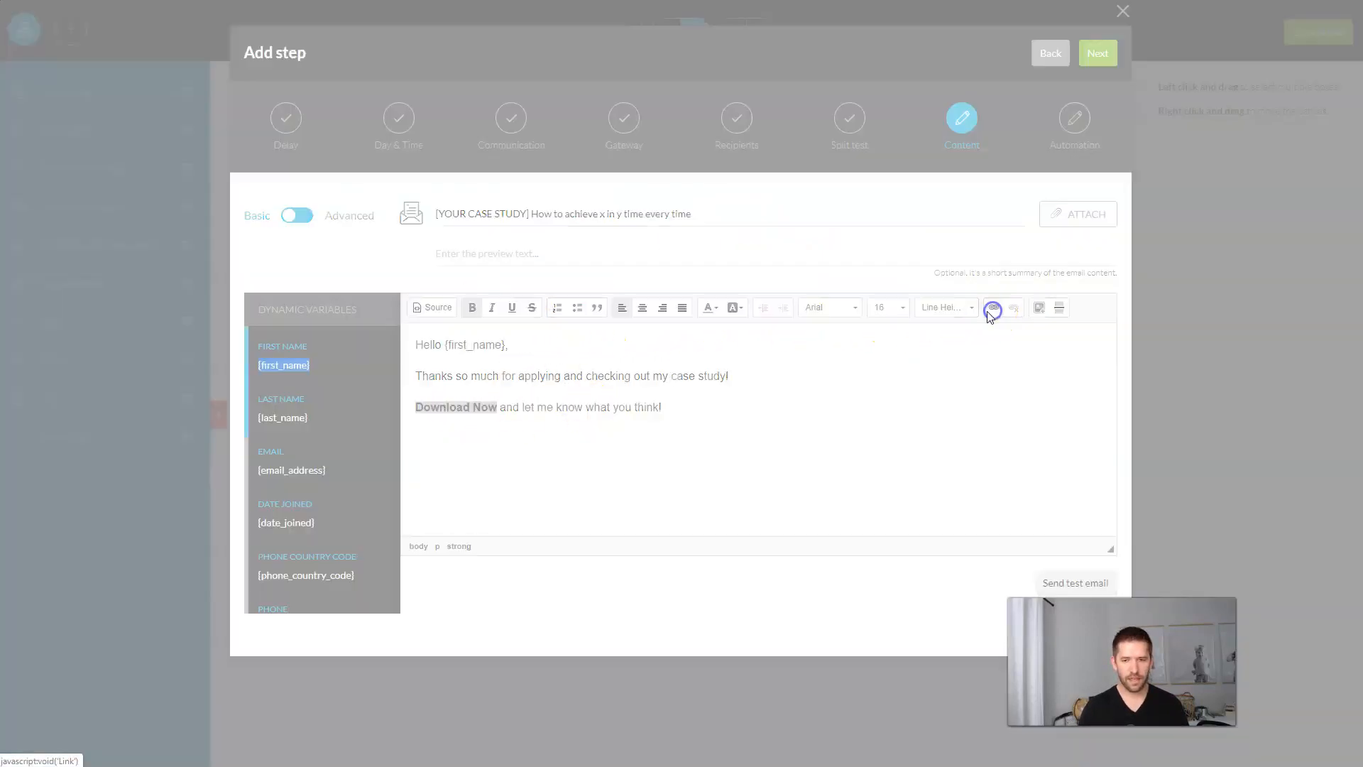
key("ctrl+v")
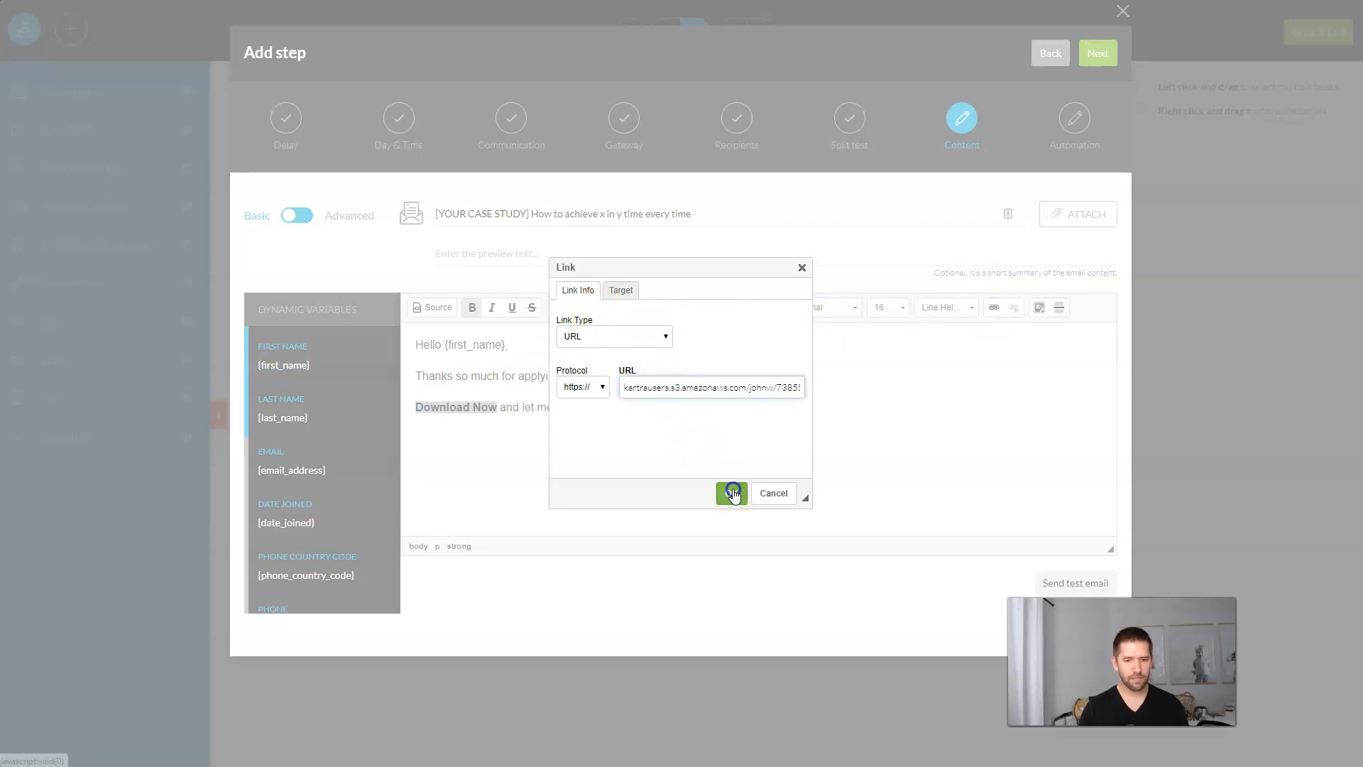
left_click(730, 492)
left_click(770, 440)
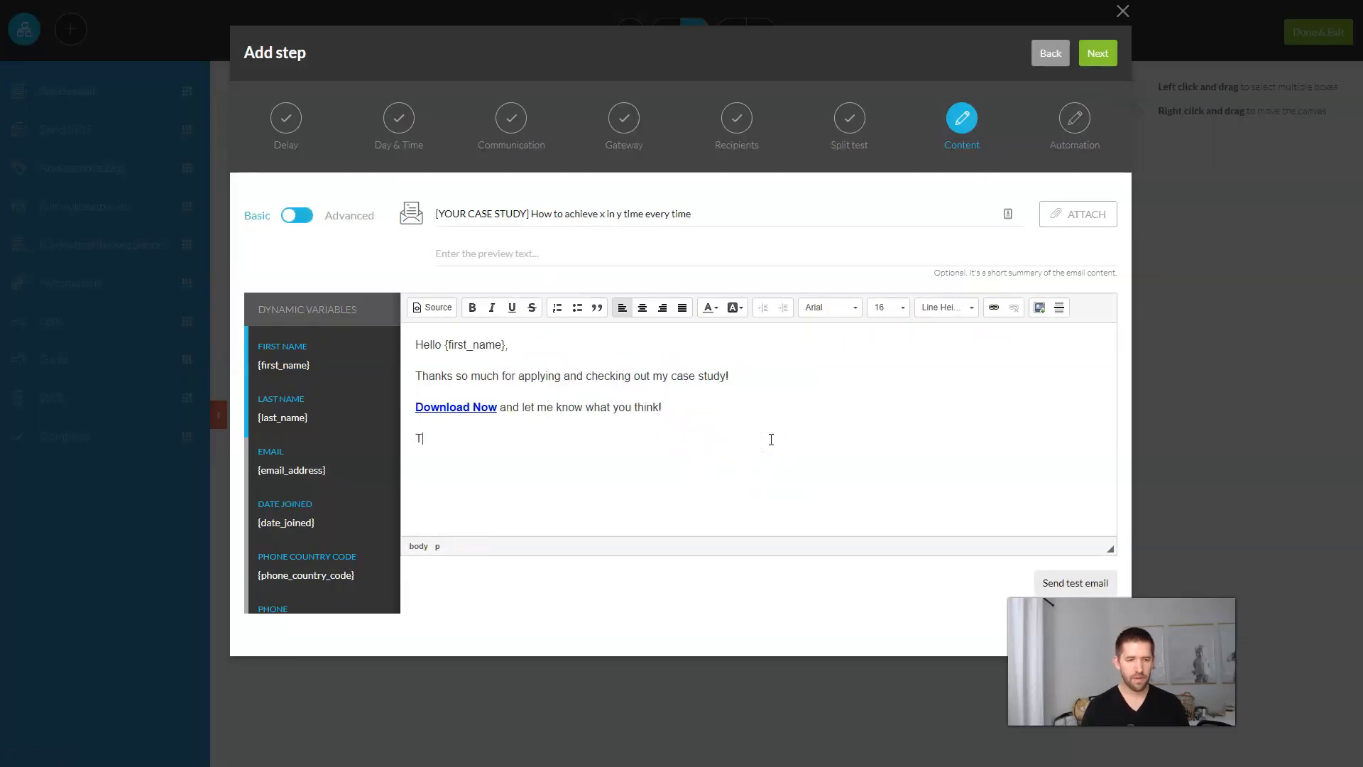
Step: Move to the Automation stage, leaving the new automation unsaved
left_click(1105, 55)
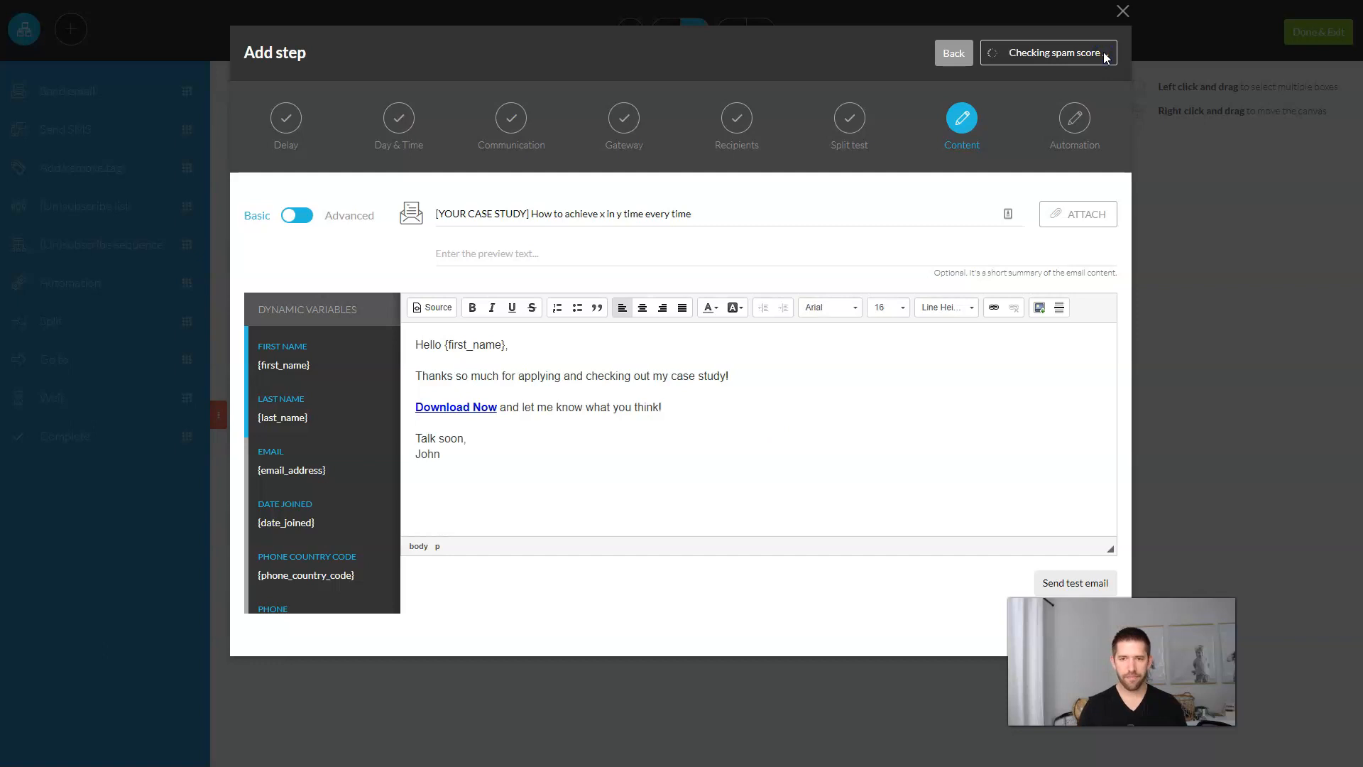
left_click(757, 230)
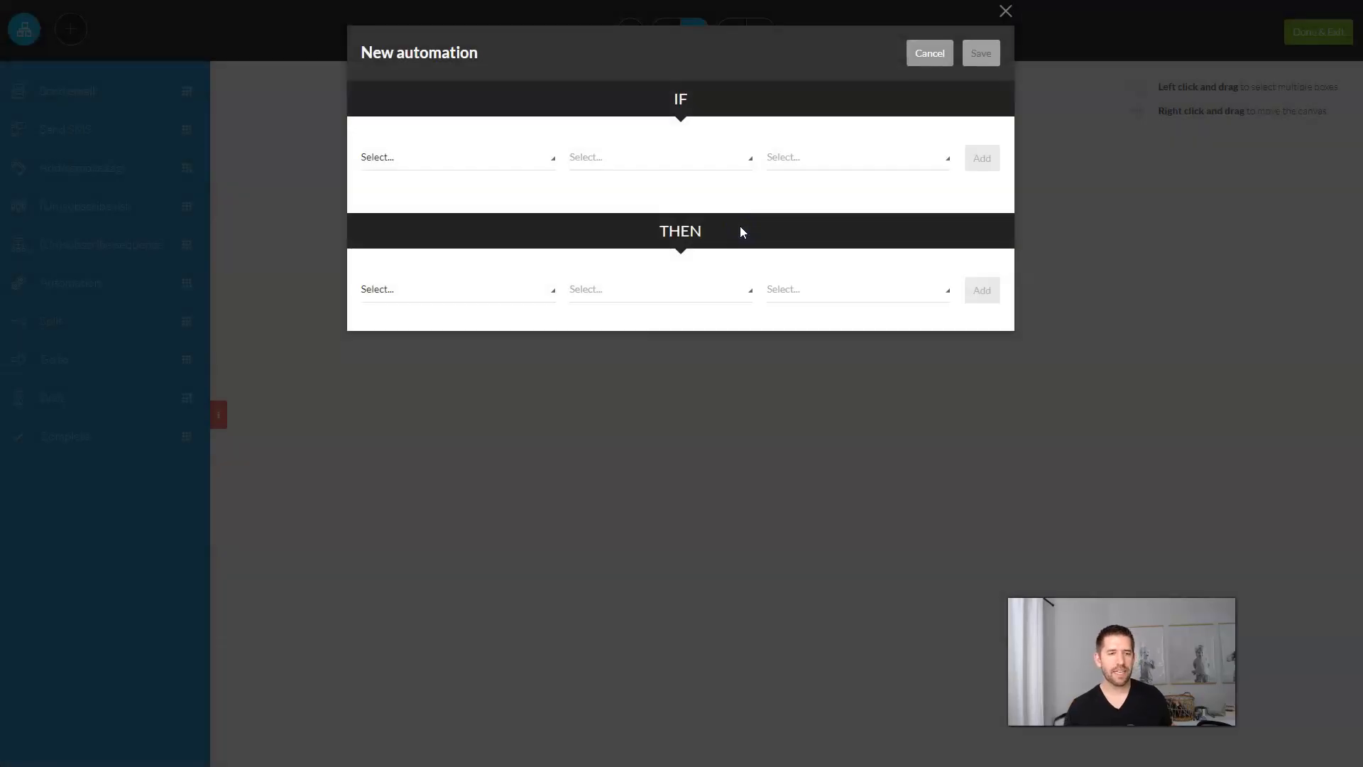
left_click(1004, 21)
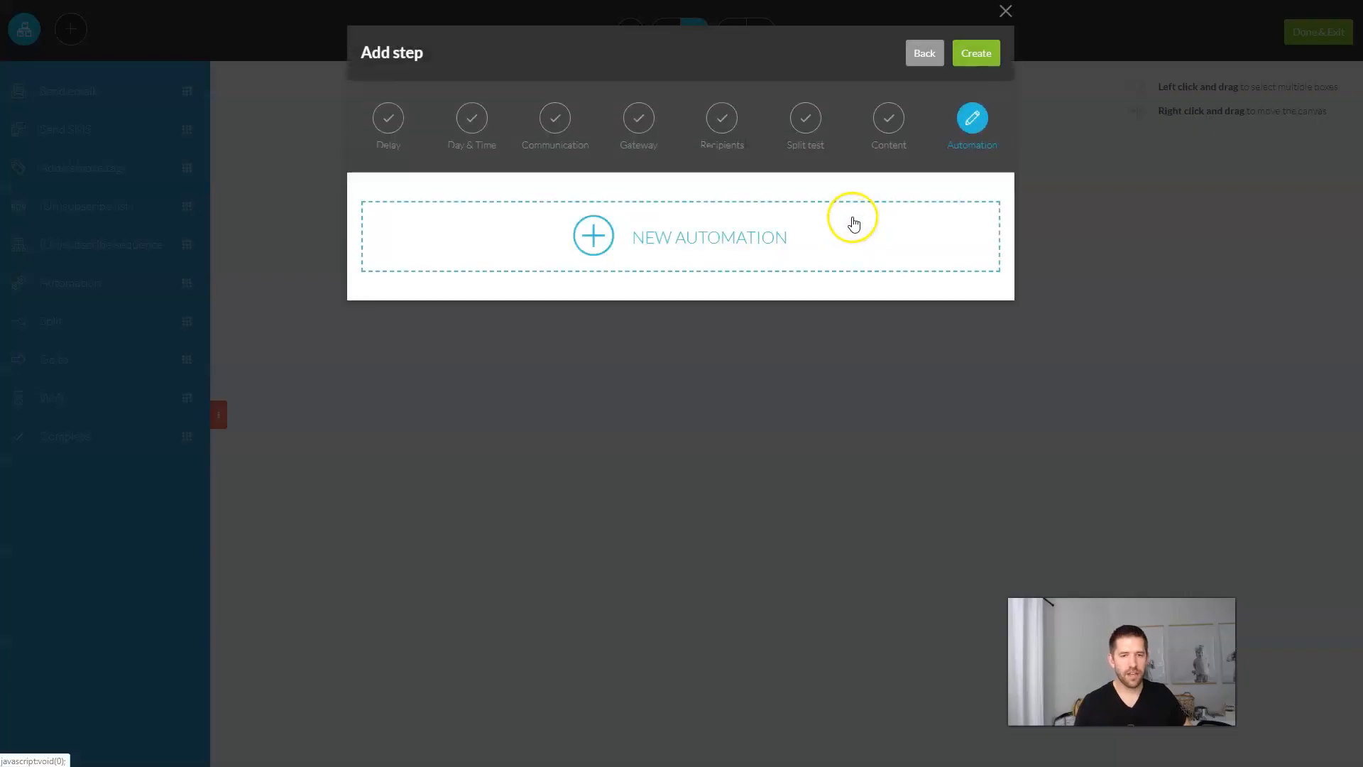
Step: Create the email step, connect it under Starting Rules, and activate it
left_click(977, 63)
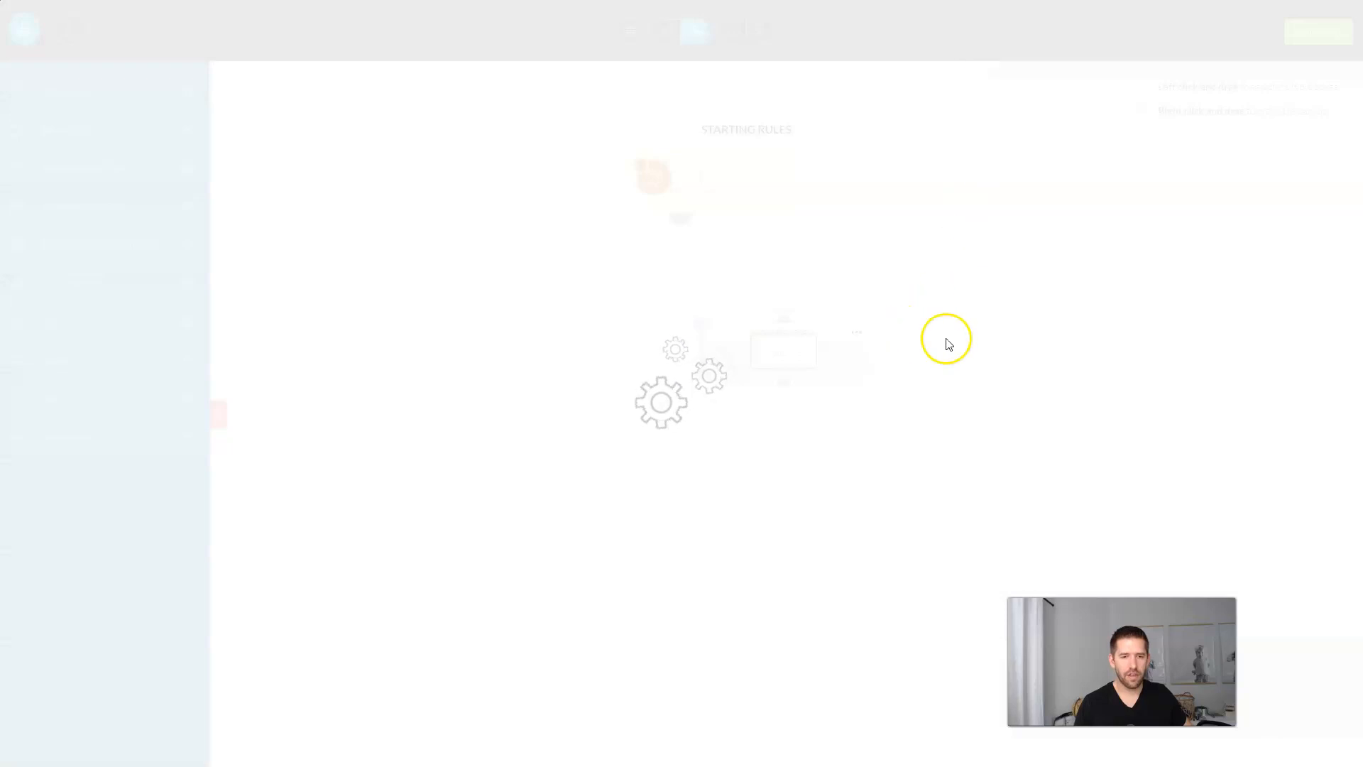
left_click_drag(678, 220, 783, 320)
left_click(751, 338)
left_click(821, 303)
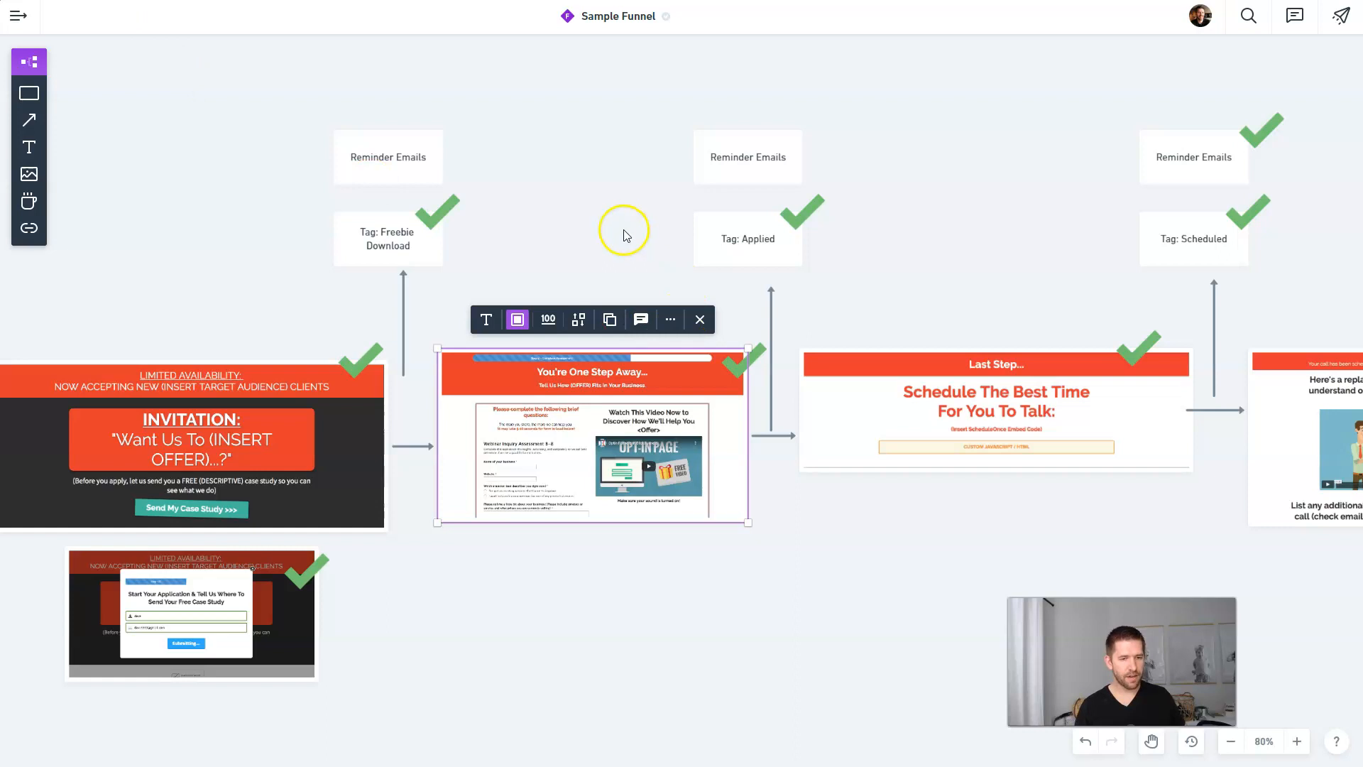
Step: Pan the Sample Funnel map and clear the page image selection
left_click_drag(624, 228, 581, 223)
left_click(598, 437)
left_click(623, 616)
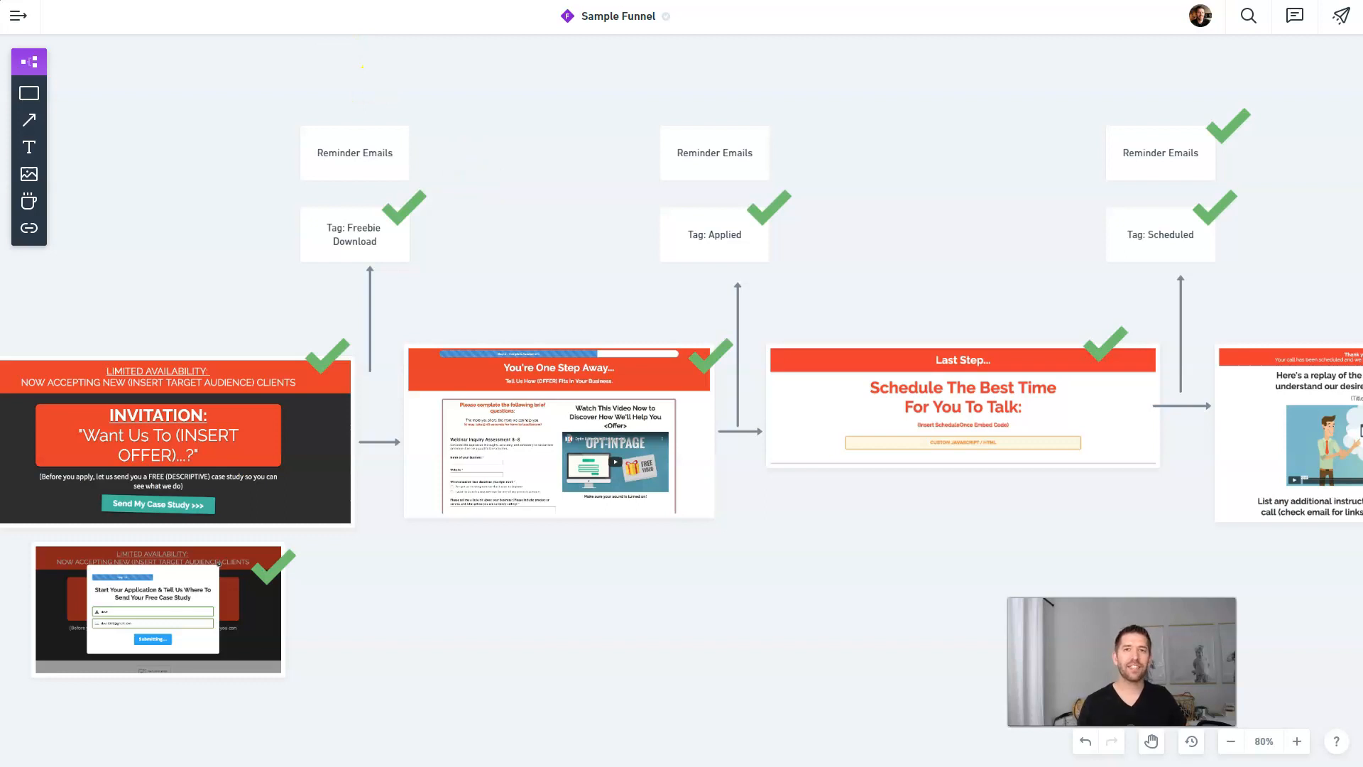
Step: Review the Reminder Emails and Tag: Scheduled boxes in Whimsical, then add a second Kartra email step
left_click(756, 153)
left_click(1148, 155)
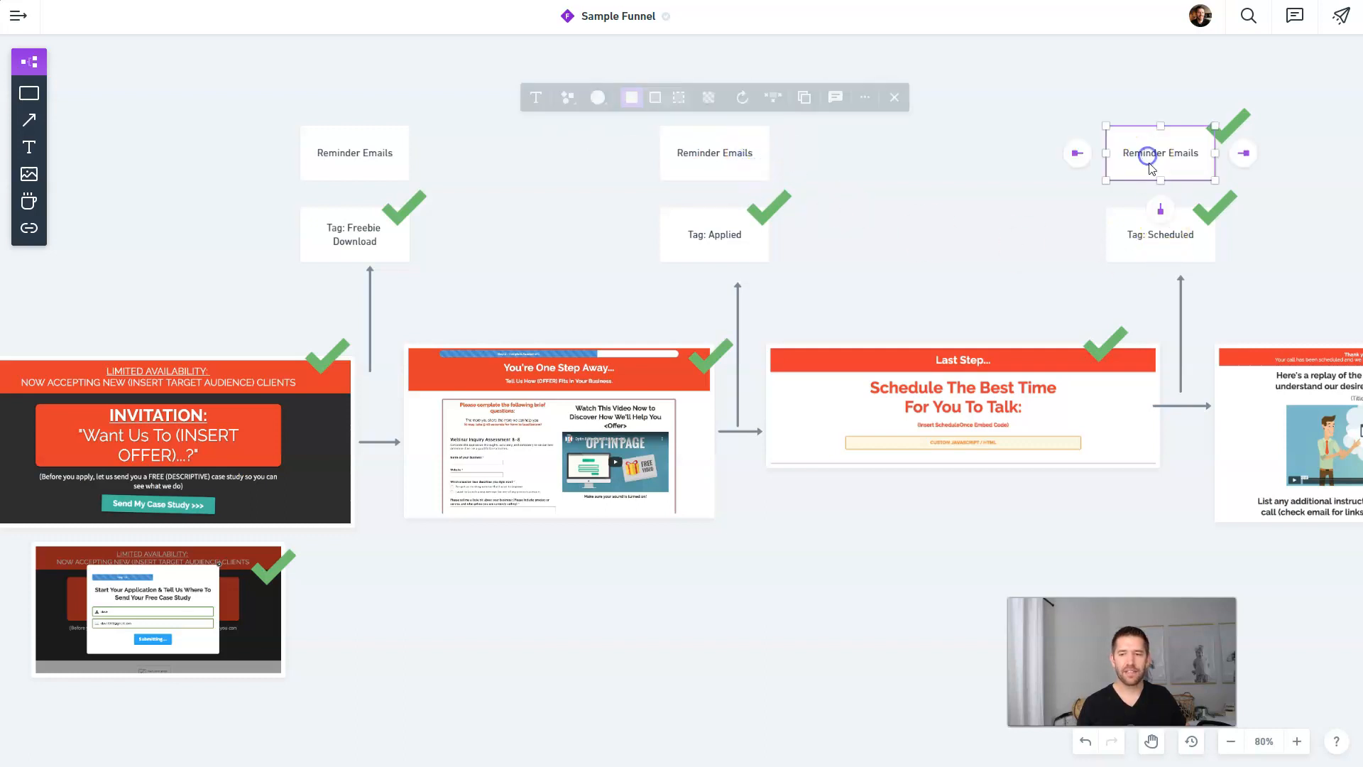
left_click(1149, 242)
left_click(526, 217)
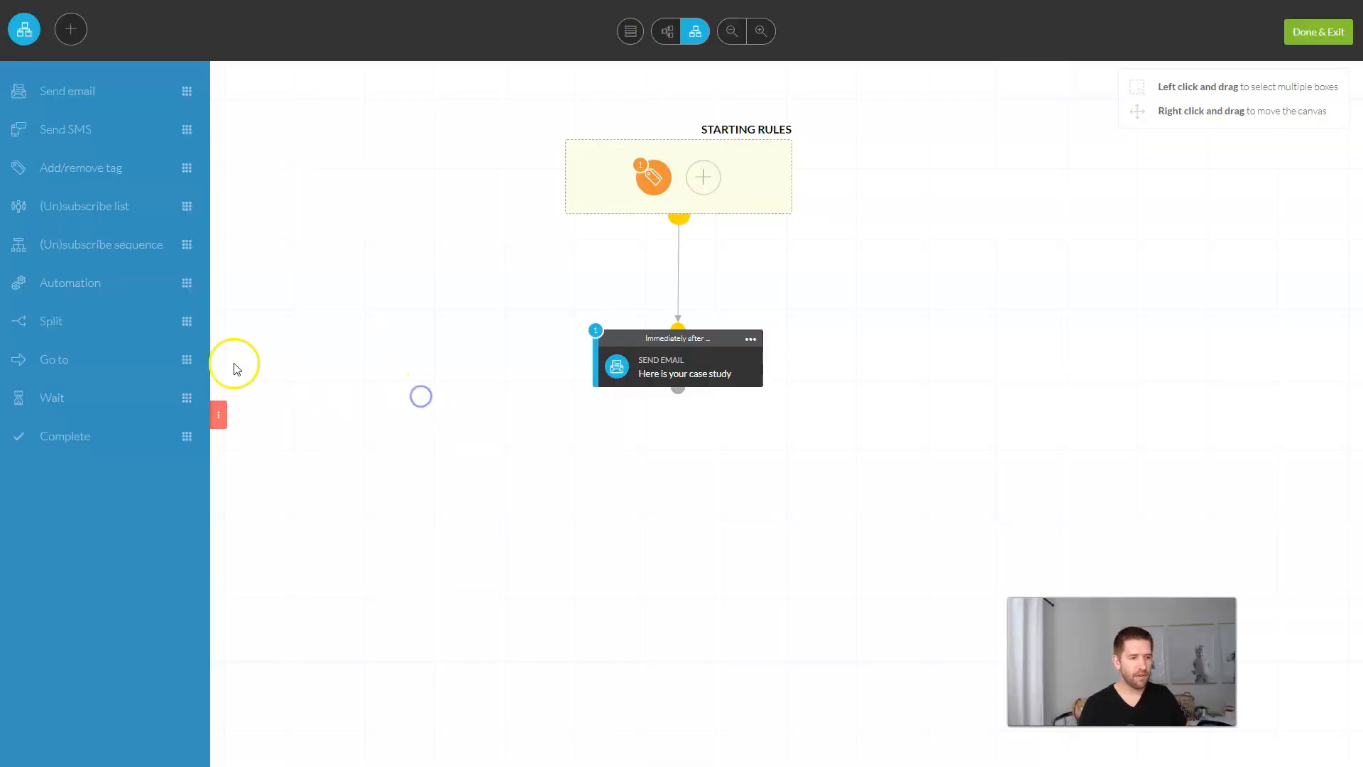
left_click_drag(237, 368, 696, 504)
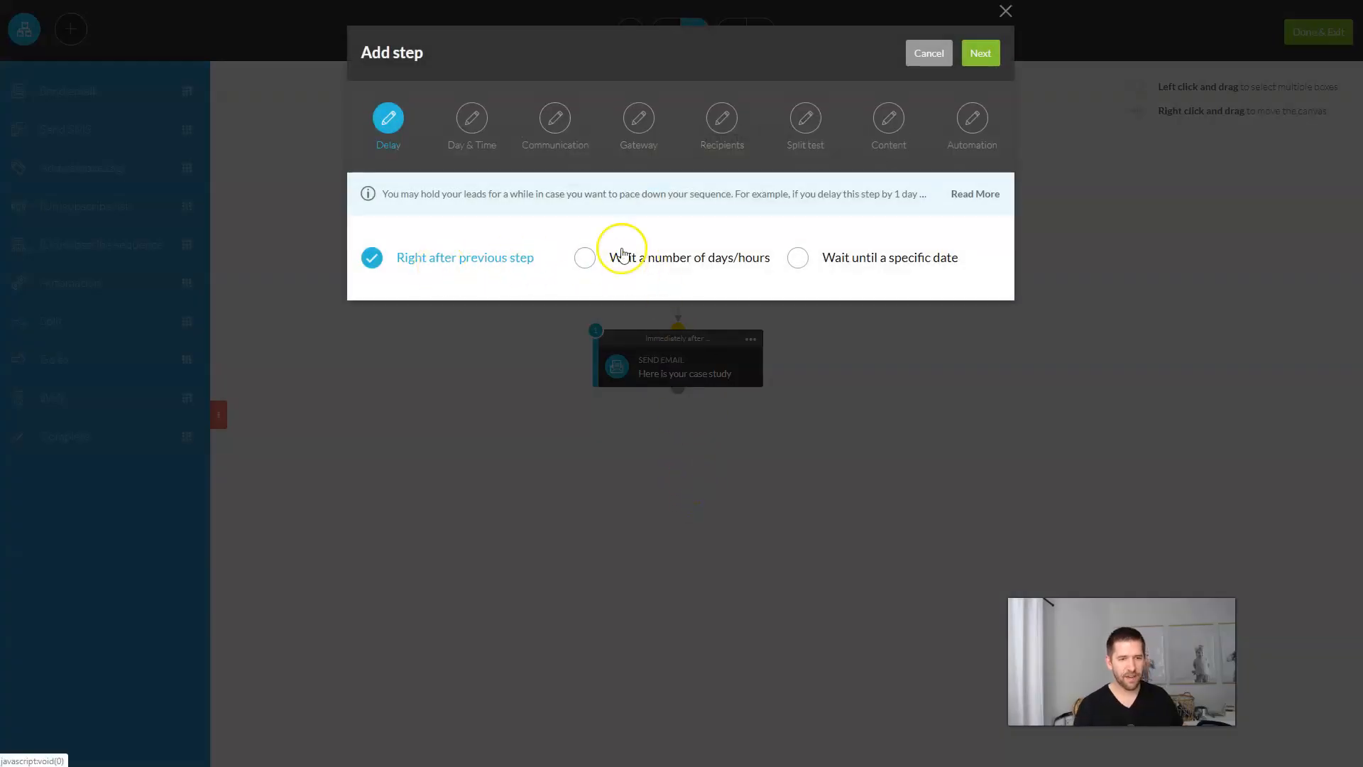
Step: Delay the second email by a number of days and enter its broadcast name
left_click(586, 258)
double_click(426, 312)
left_click(981, 54)
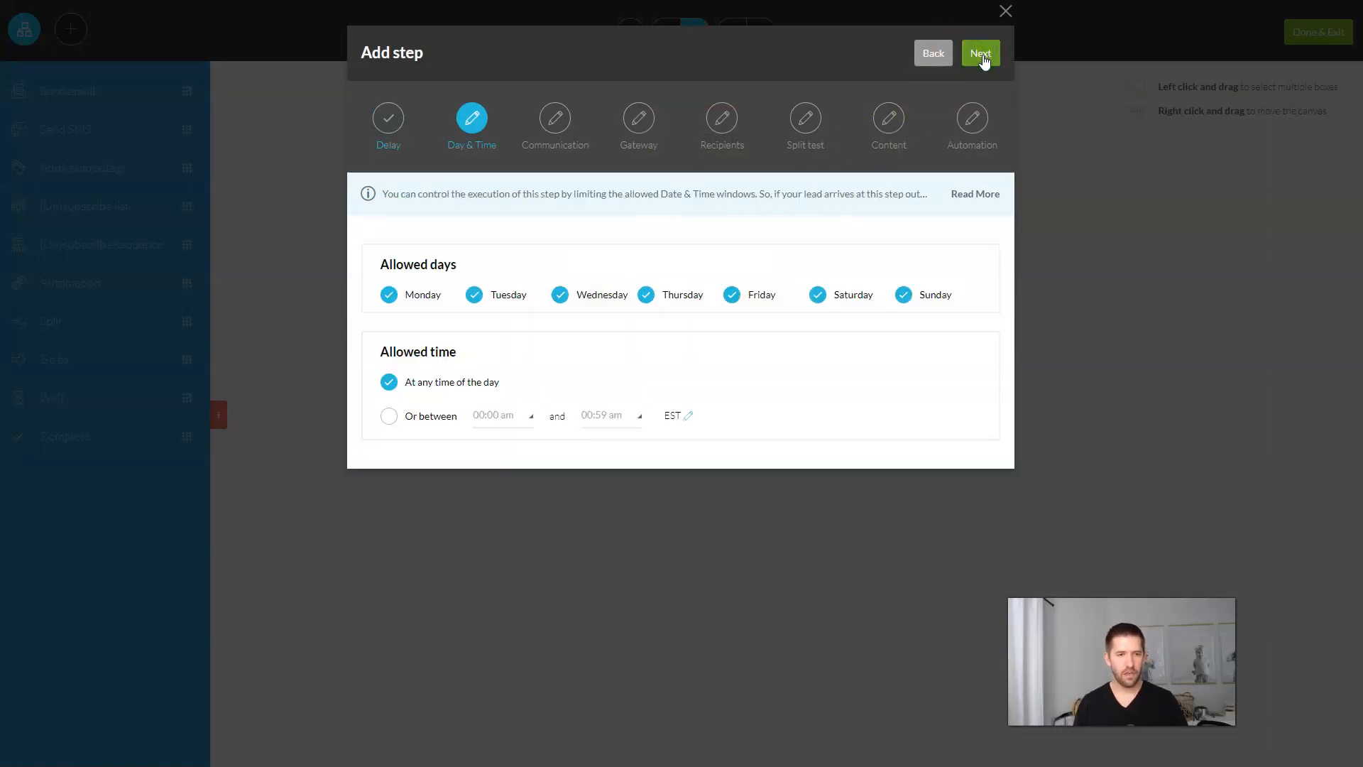
left_click(982, 58)
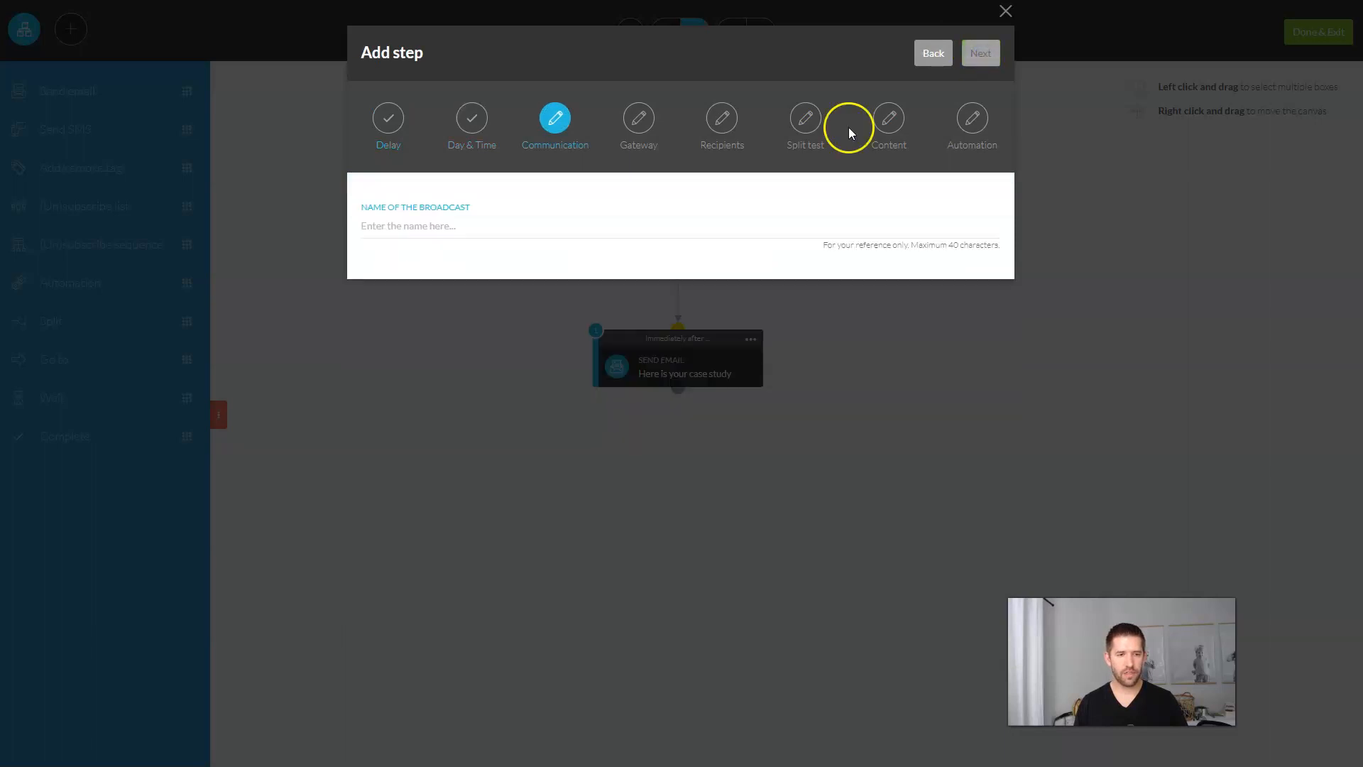
left_click(430, 228)
type("Re")
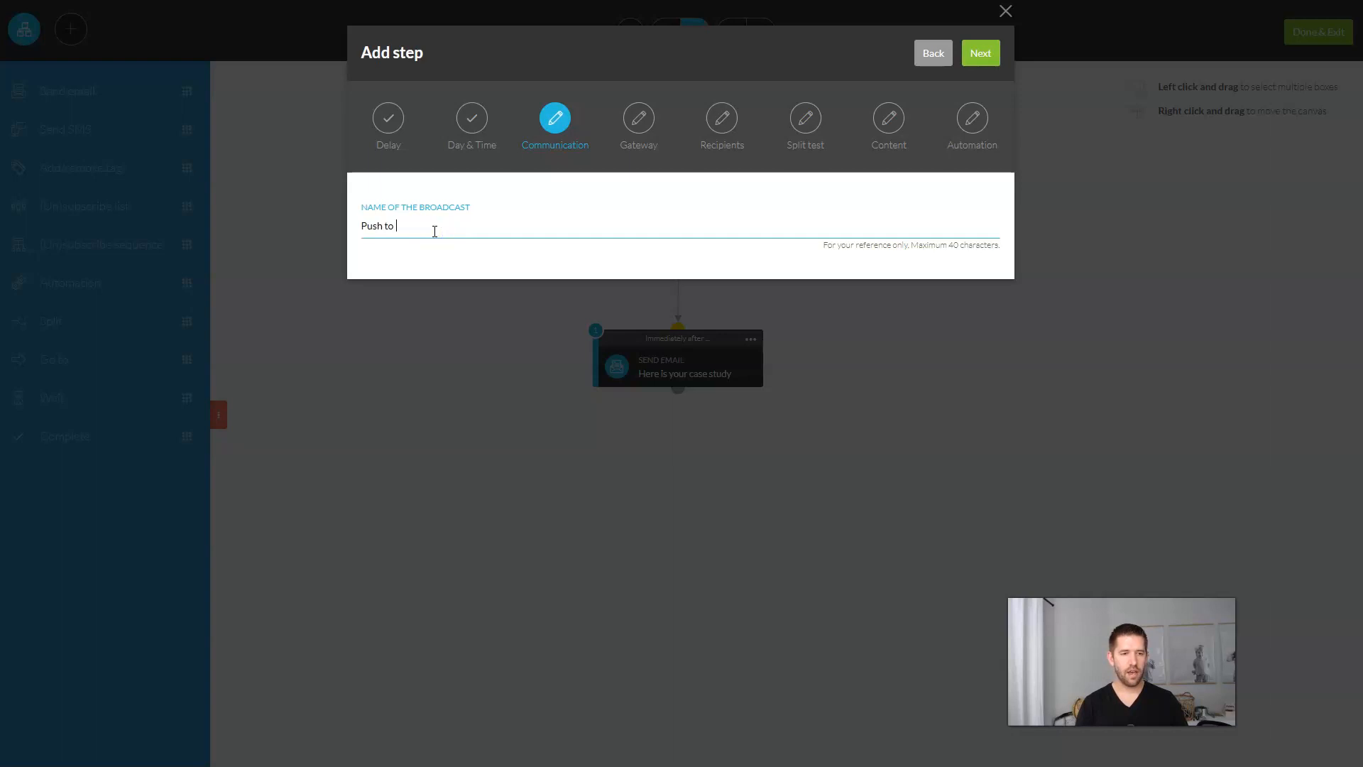
Step: Send it to anyone reaching this step as a single email
left_click(980, 53)
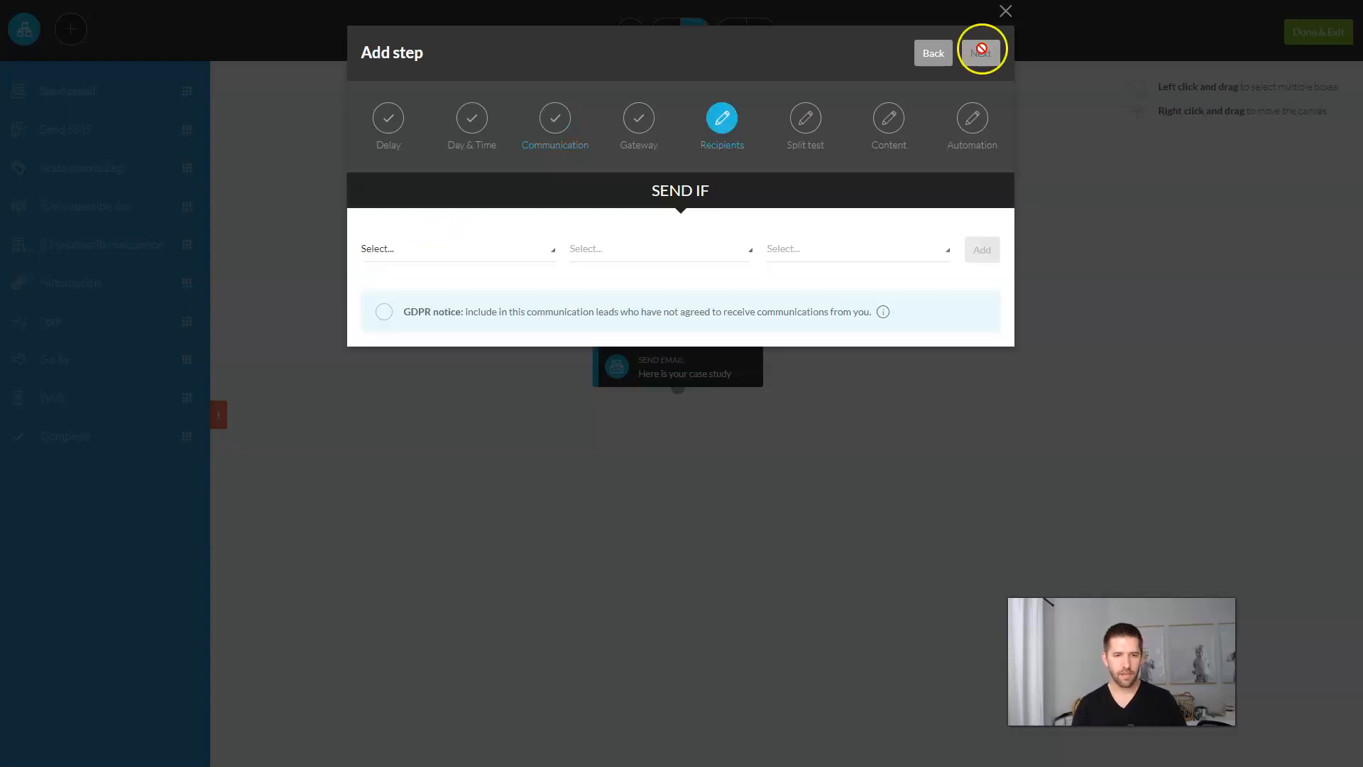
left_click(487, 245)
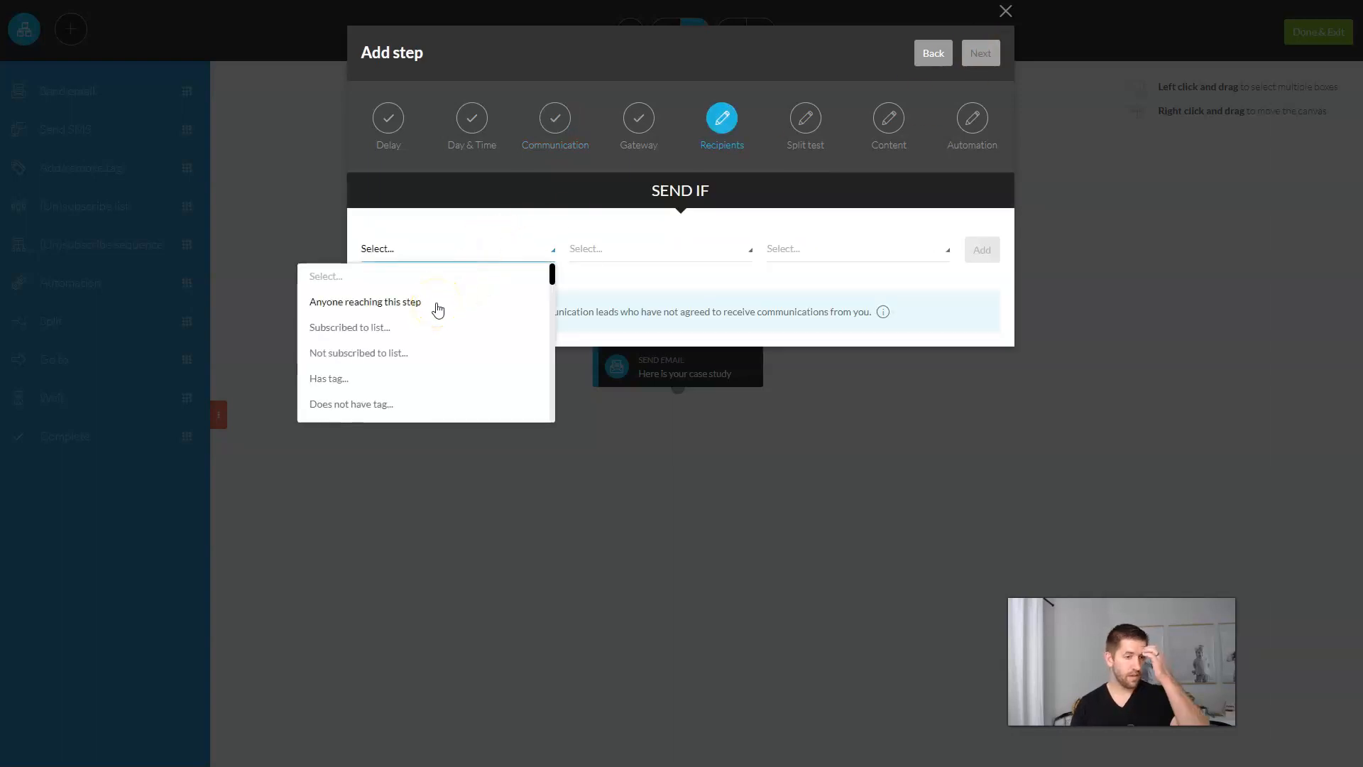
left_click(436, 306)
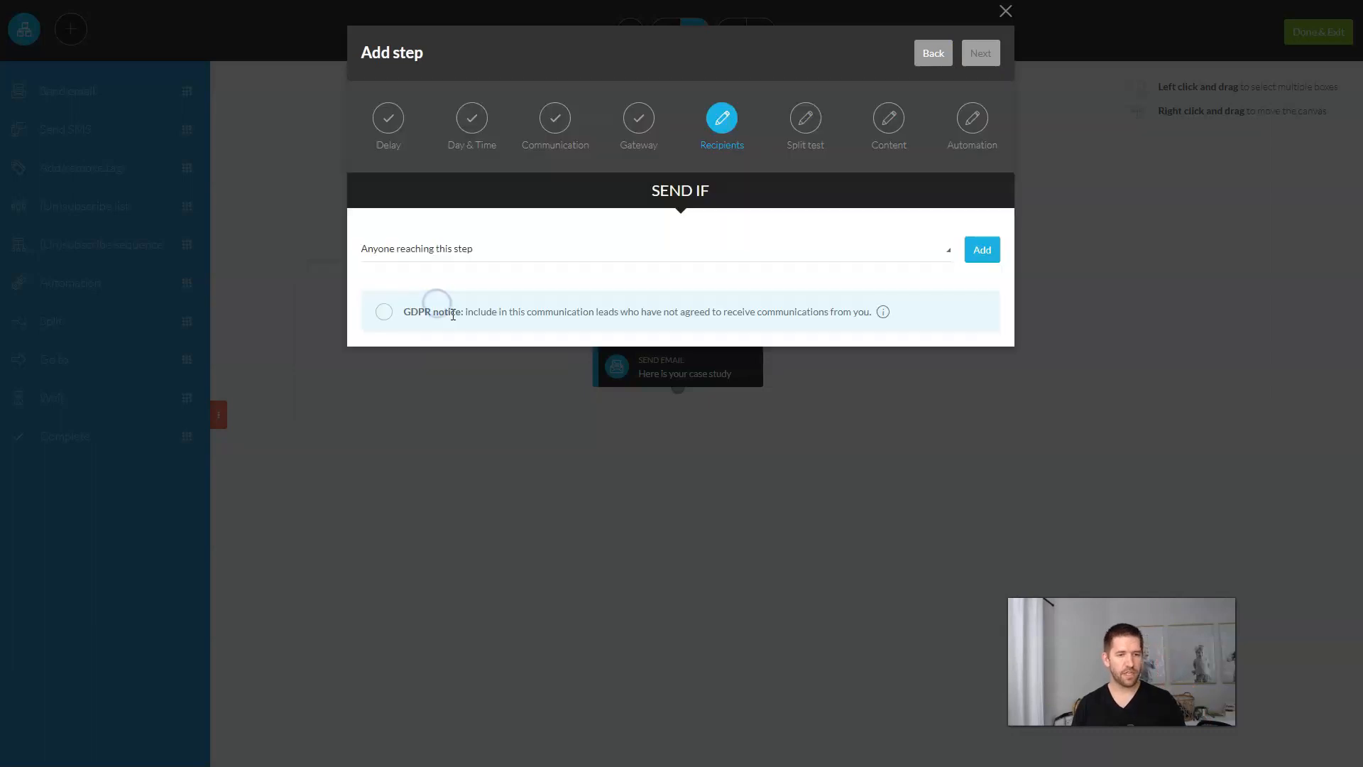
left_click(982, 250)
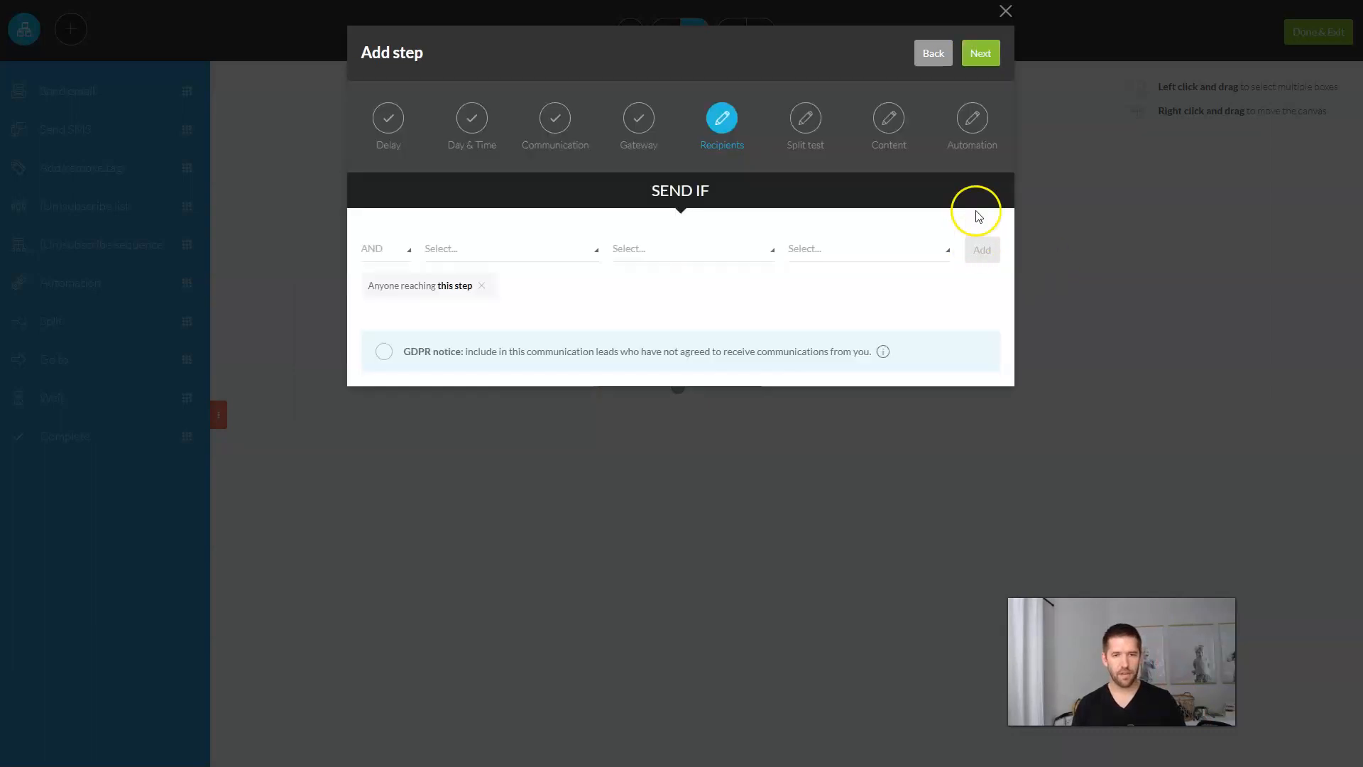
left_click(973, 51)
left_click(417, 216)
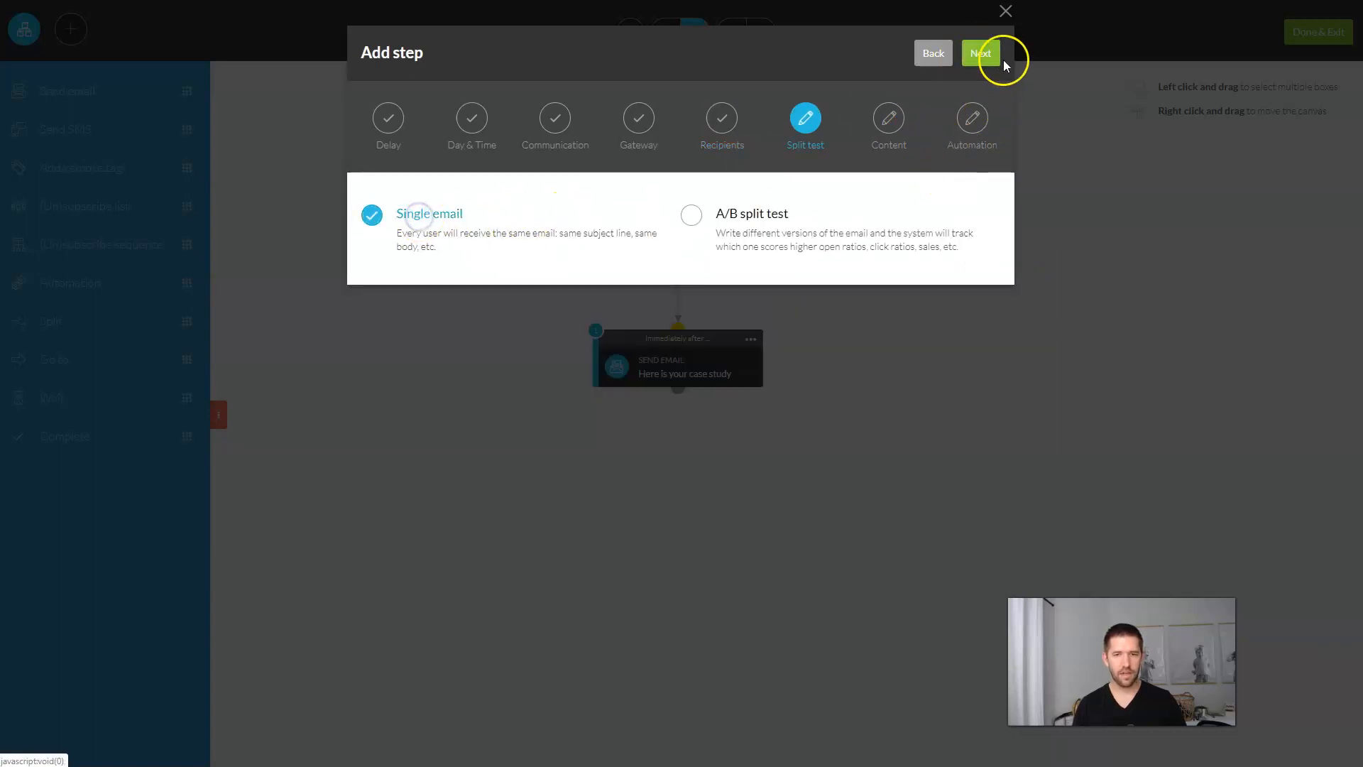
left_click(992, 54)
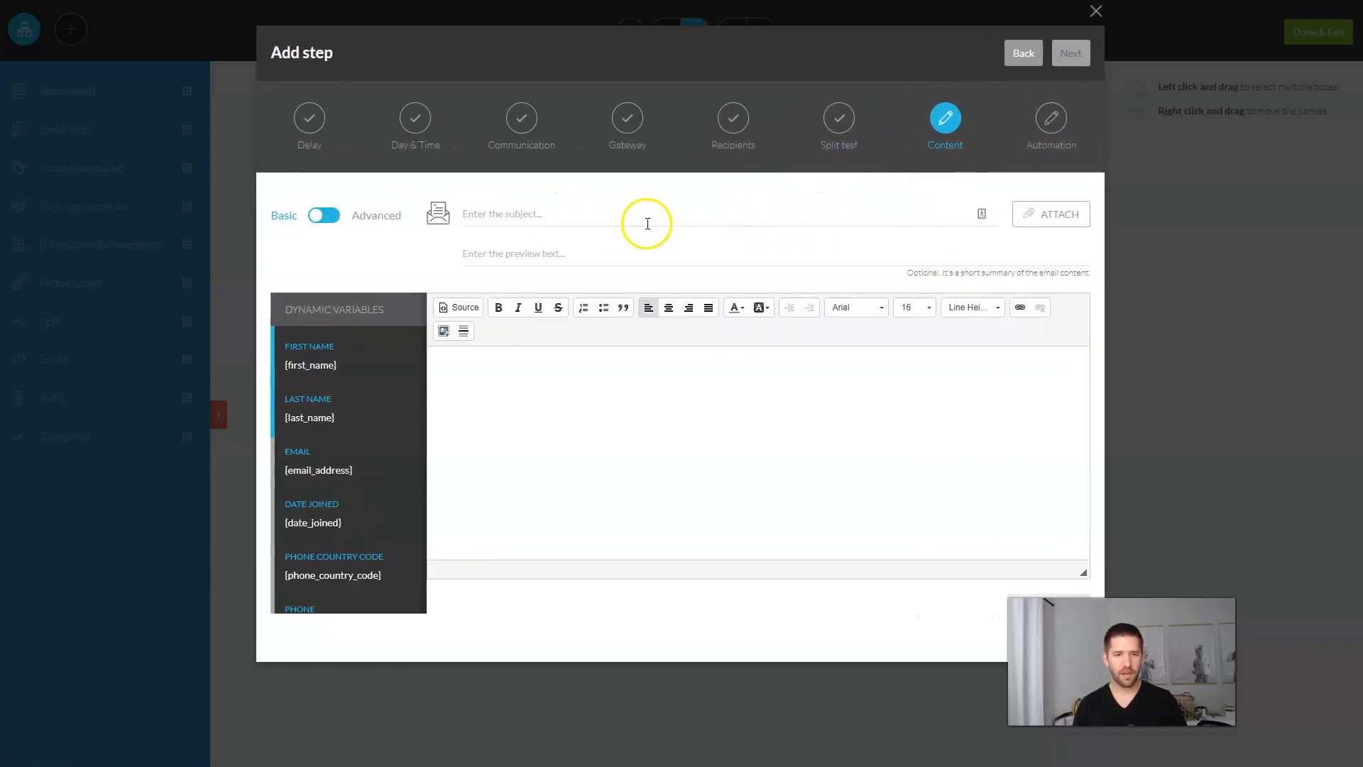
Step: Enter subject 'Remember to book your meeting! Space is limited!' and body 'Click here to book your time'
left_click(648, 221)
type("Remember to book your meeting! Space is limited!")
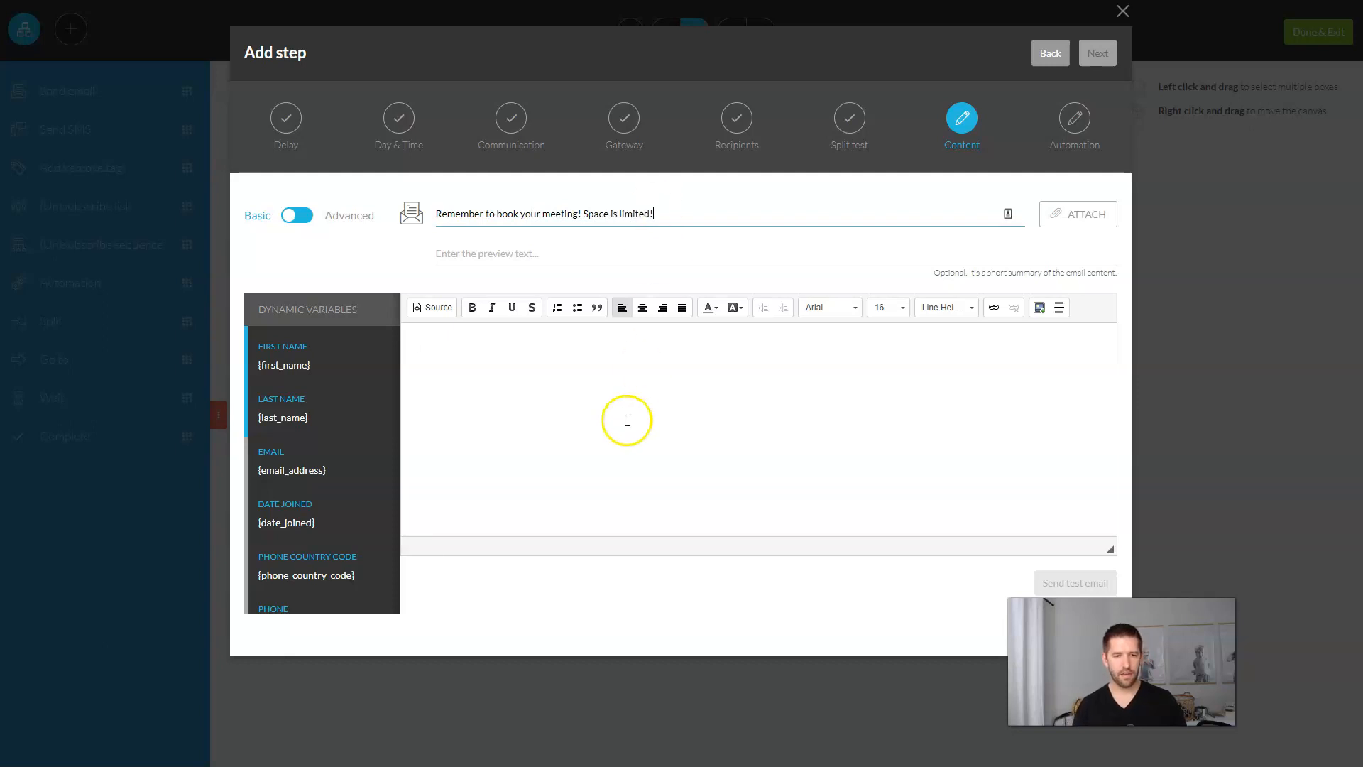
left_click(627, 420)
type("Click here to book your time.")
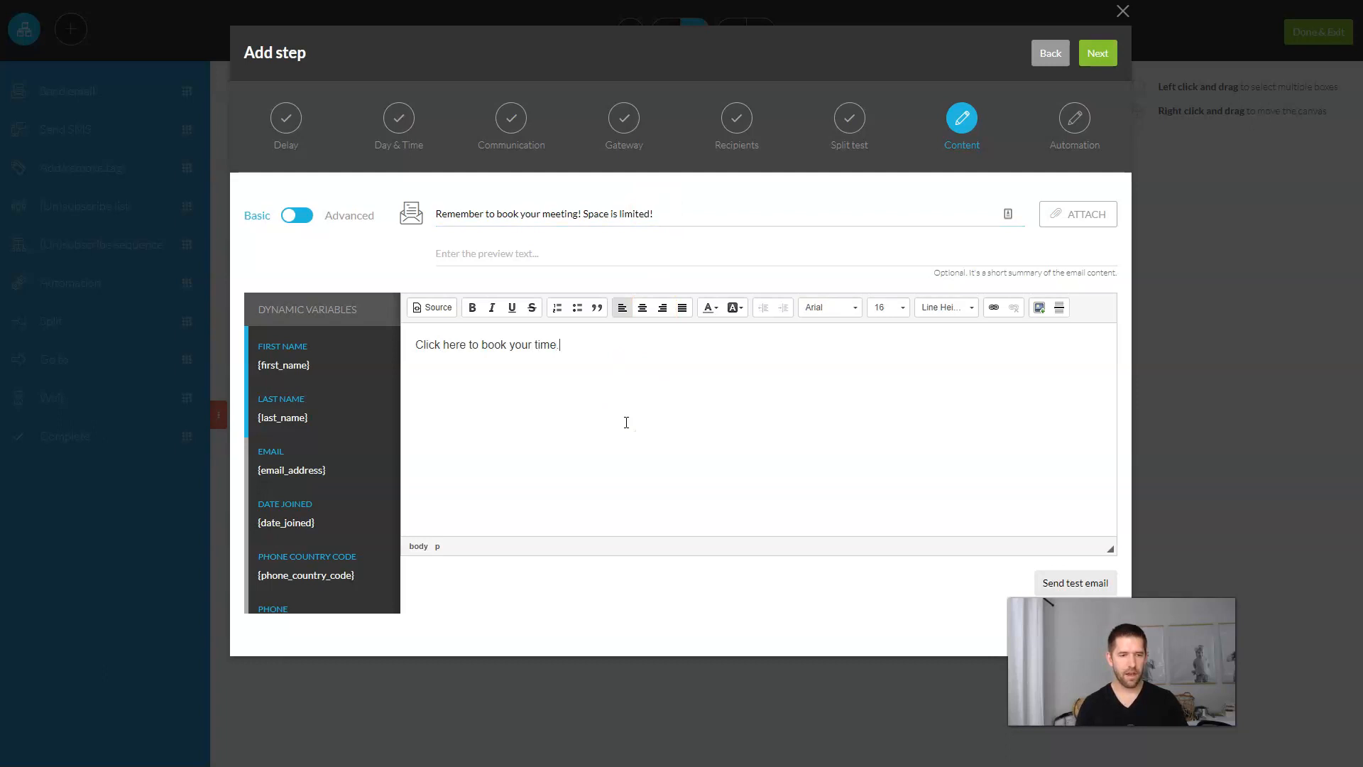
Step: Link the body text to the published Assessment Page URL and connect the step after the first email
left_click_drag(415, 344, 556, 344)
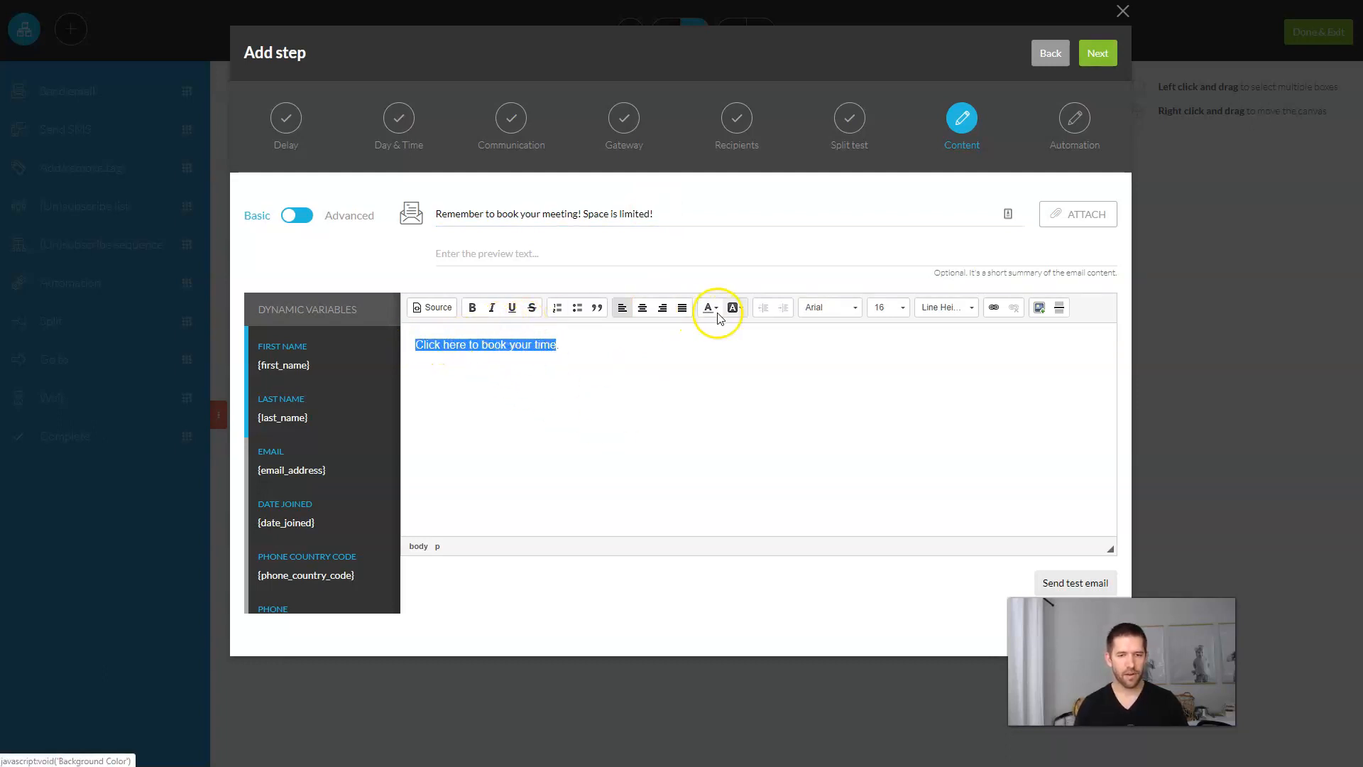
left_click(994, 307)
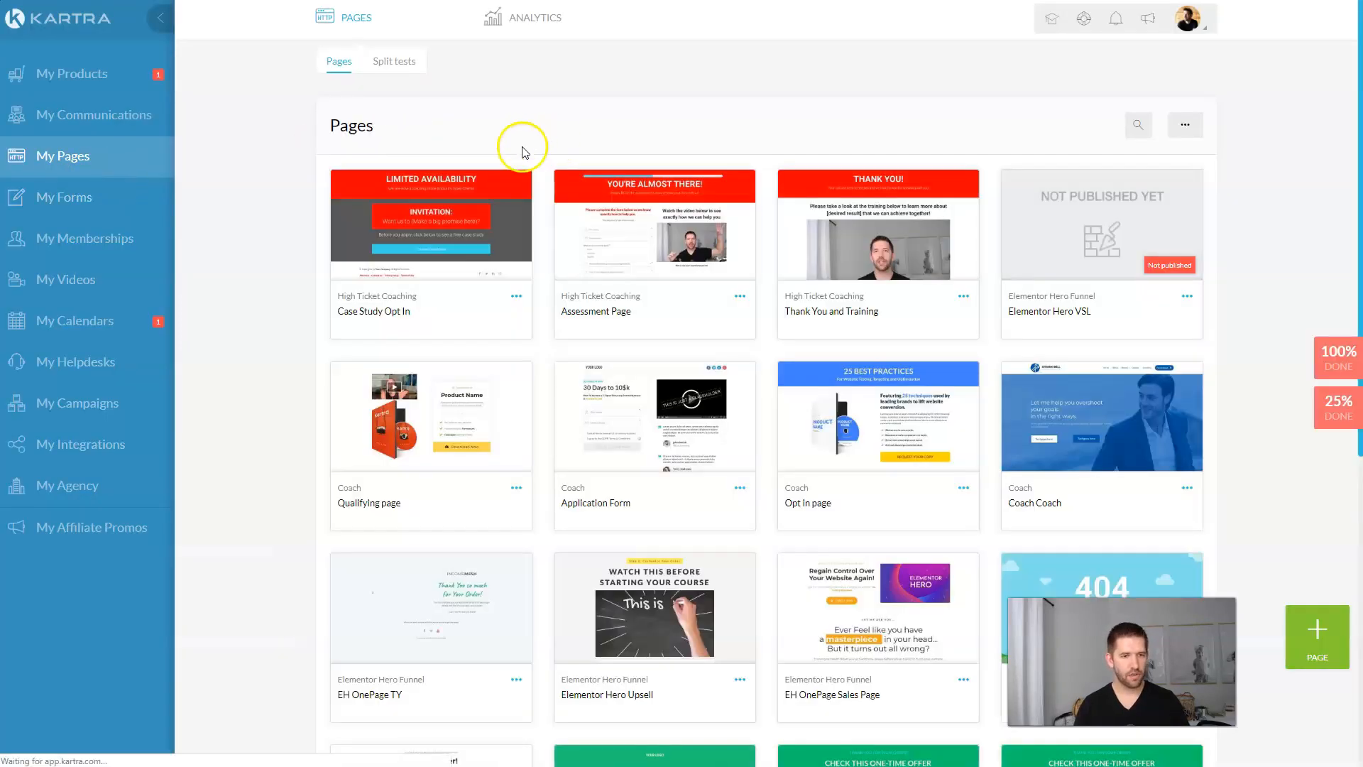
left_click(742, 297)
left_click(781, 261)
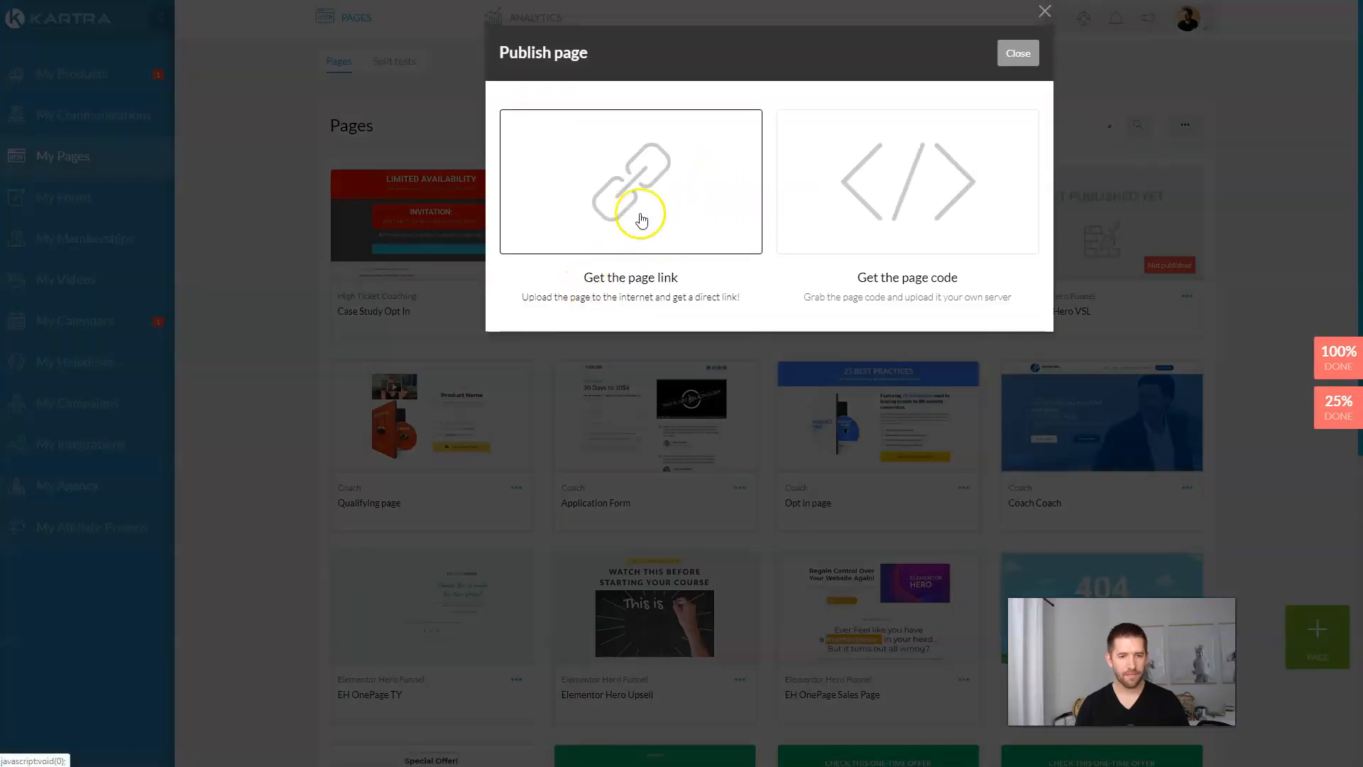
left_click(630, 207)
left_click(595, 383)
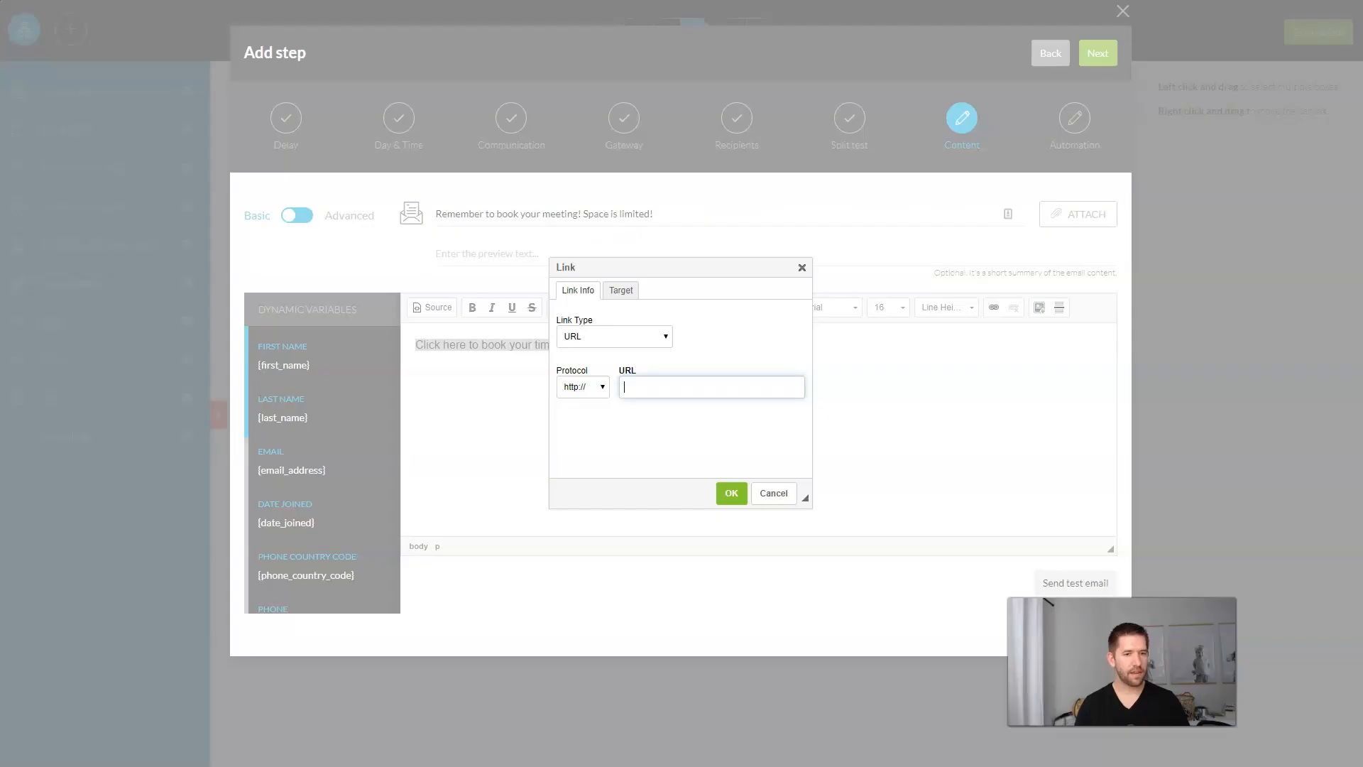
type("johnw.kartra.com/page/d6p34")
left_click(735, 495)
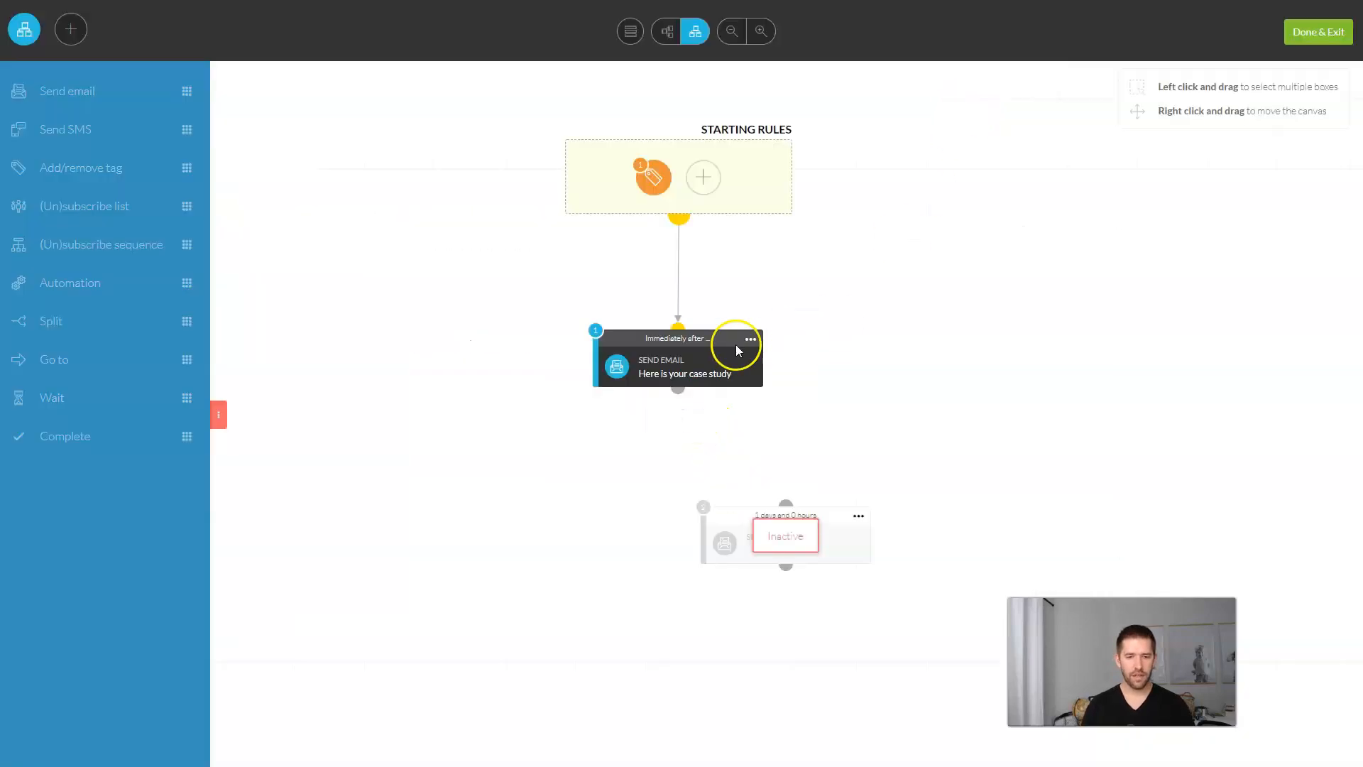
left_click_drag(680, 392, 781, 499)
left_click(858, 516)
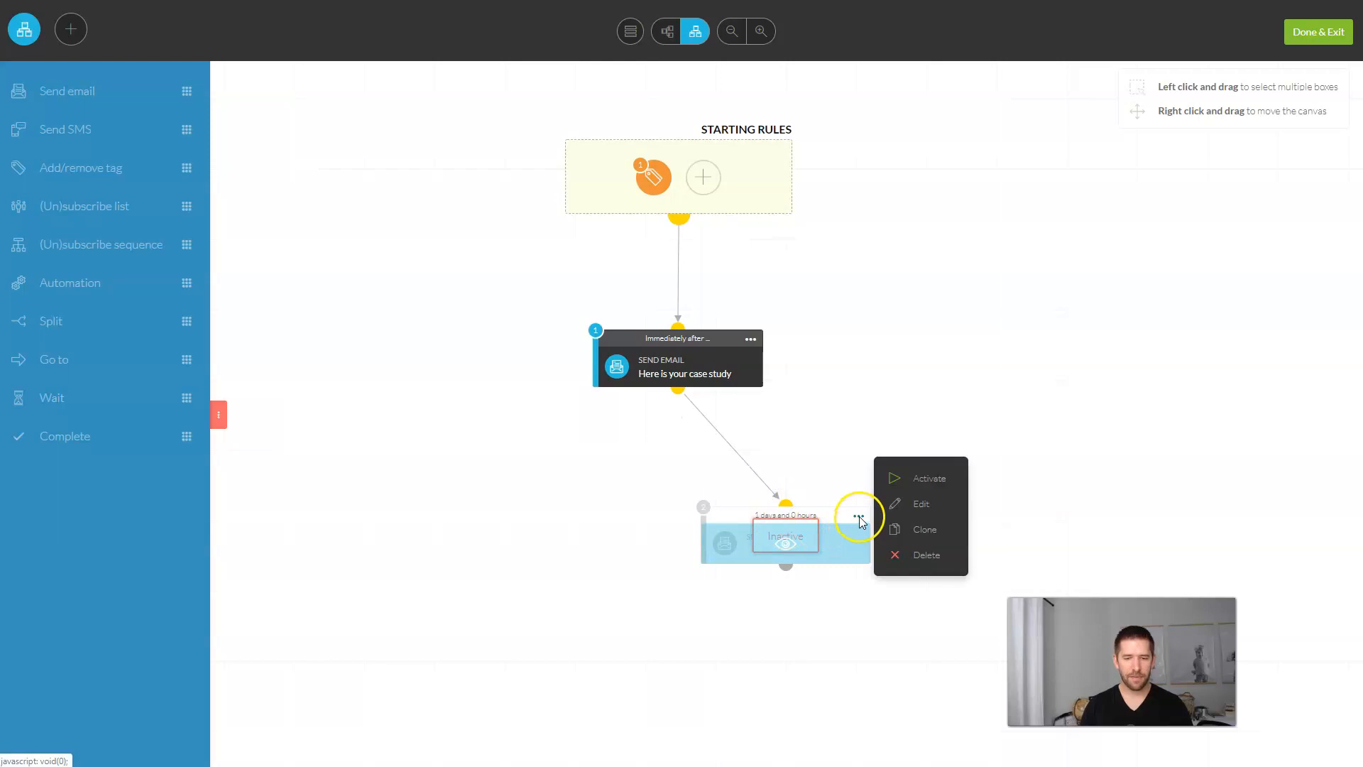
Step: Activate the second email, place it under the first, and save with Done & Exit
left_click(934, 477)
left_click_drag(806, 517, 691, 499)
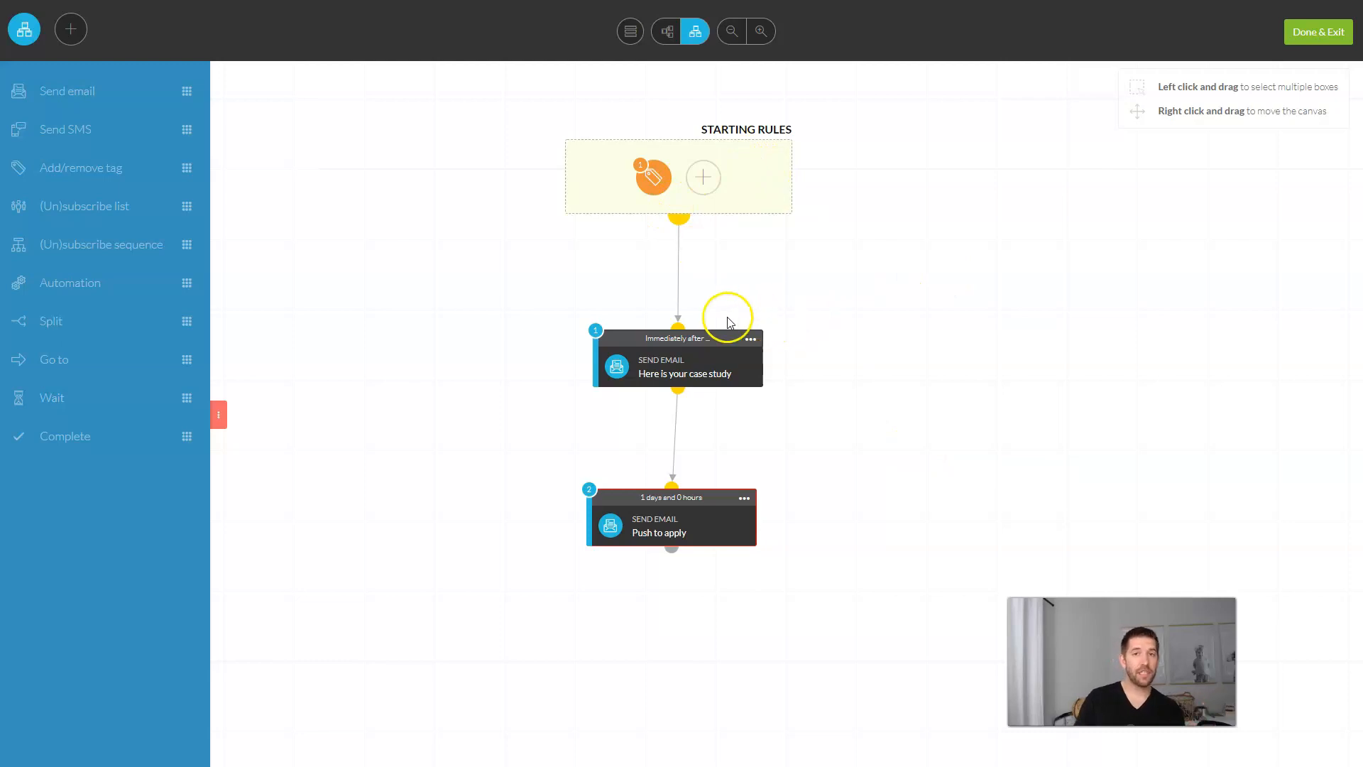
left_click(1336, 32)
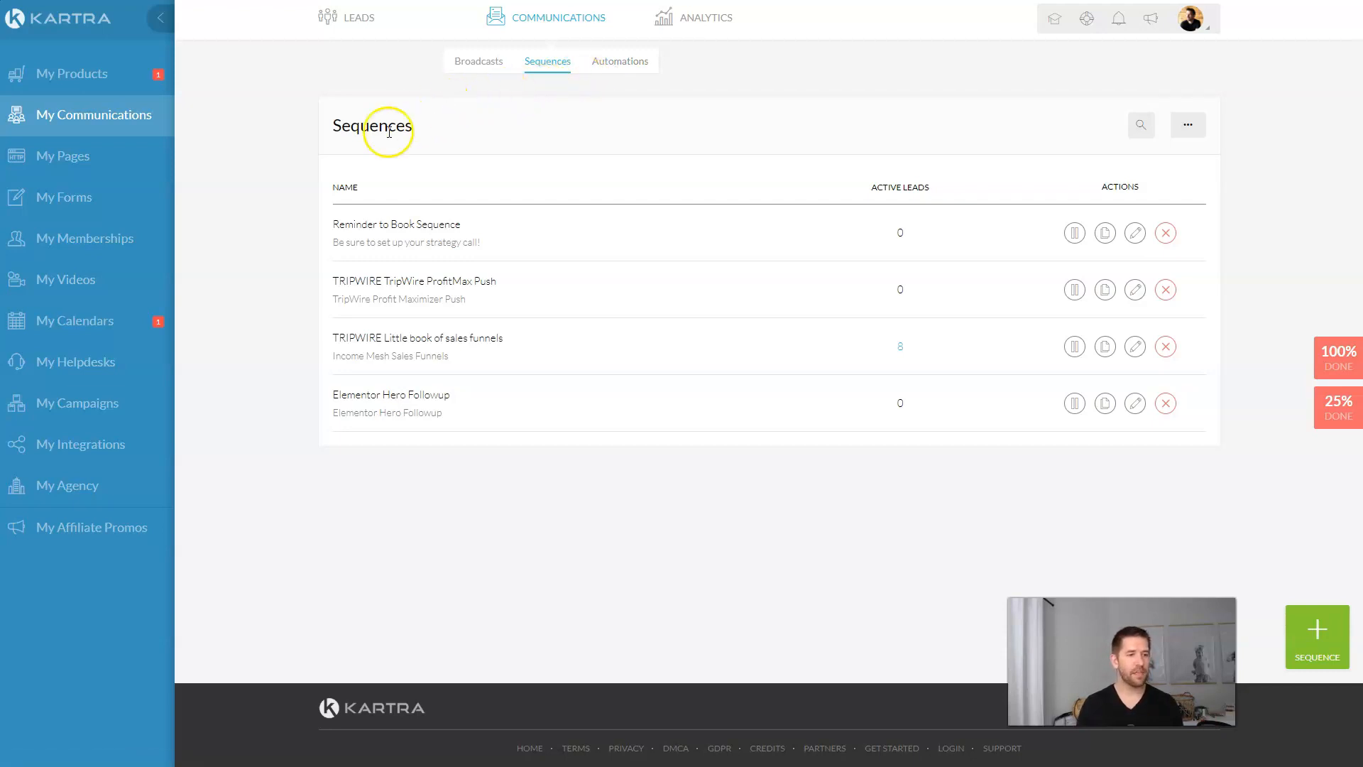
Step: Open the settings wizard of the High Ticket Consulting Strategy calendar
left_click(116, 323)
left_click(517, 297)
left_click(589, 323)
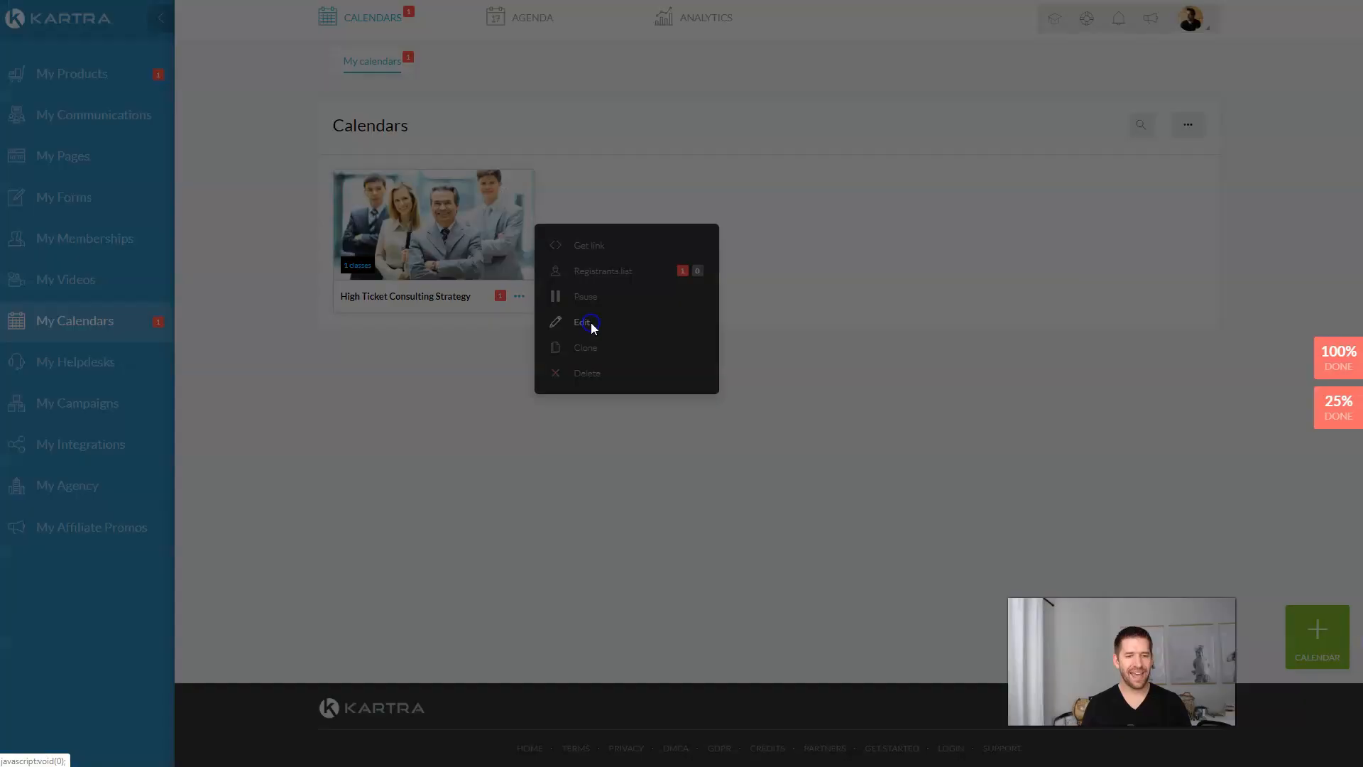
left_click(892, 52)
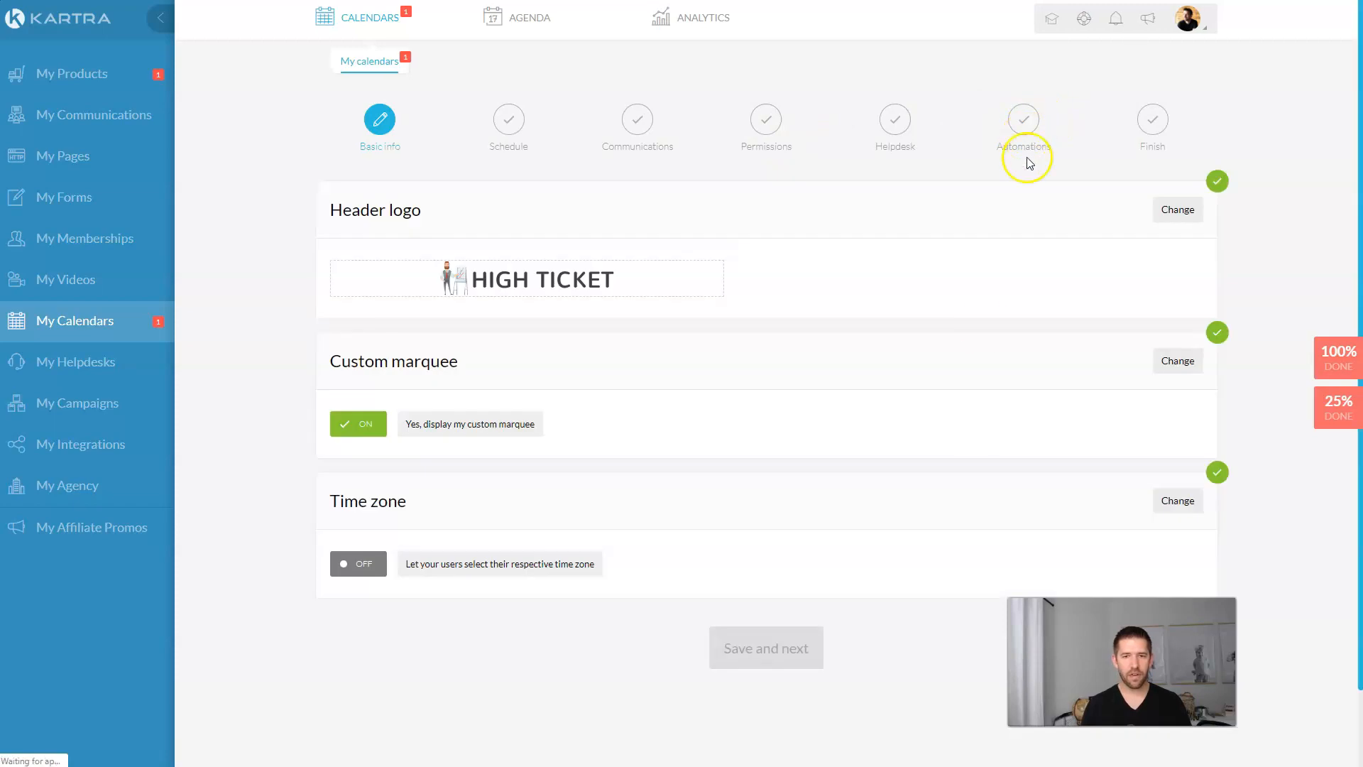
Step: Save each calendar setup step, from basic info through helpdesk, to reach Automations
left_click(793, 662)
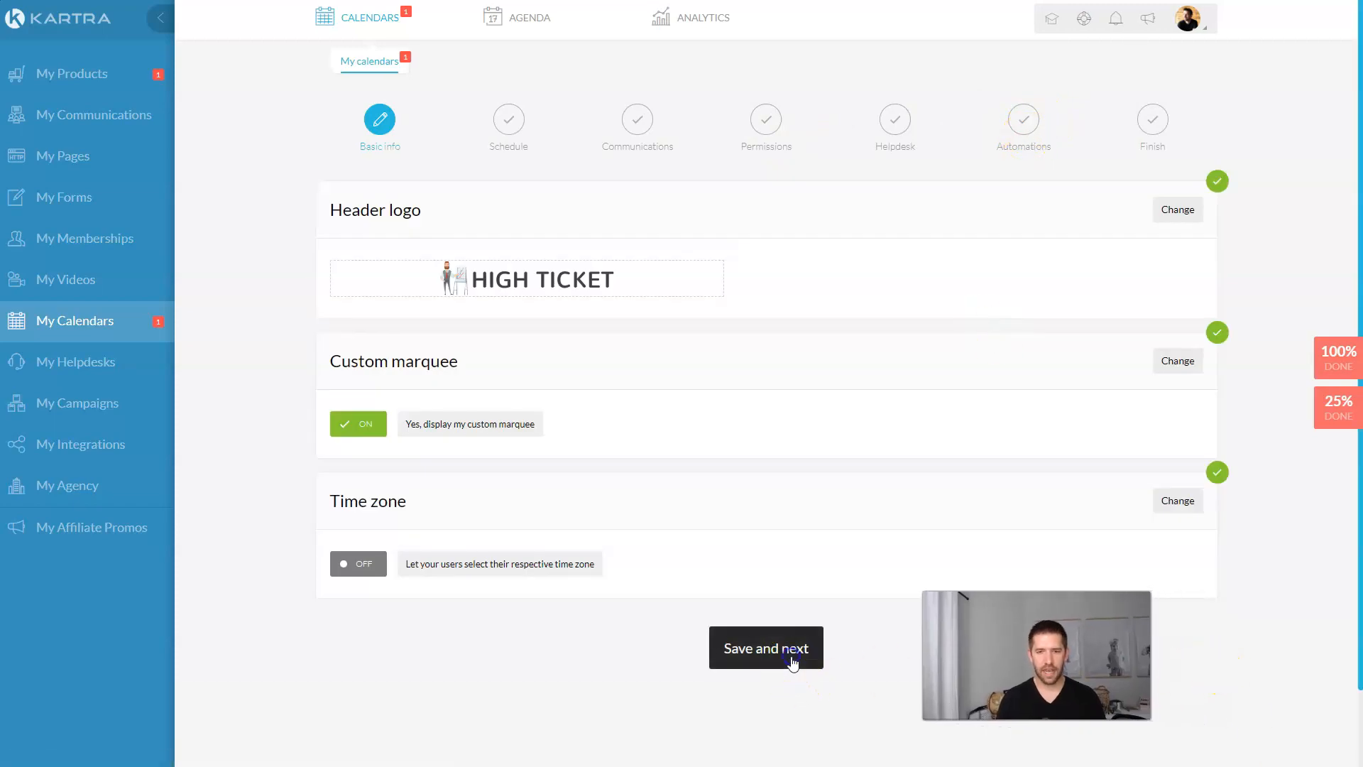
left_click(830, 361)
left_click(811, 637)
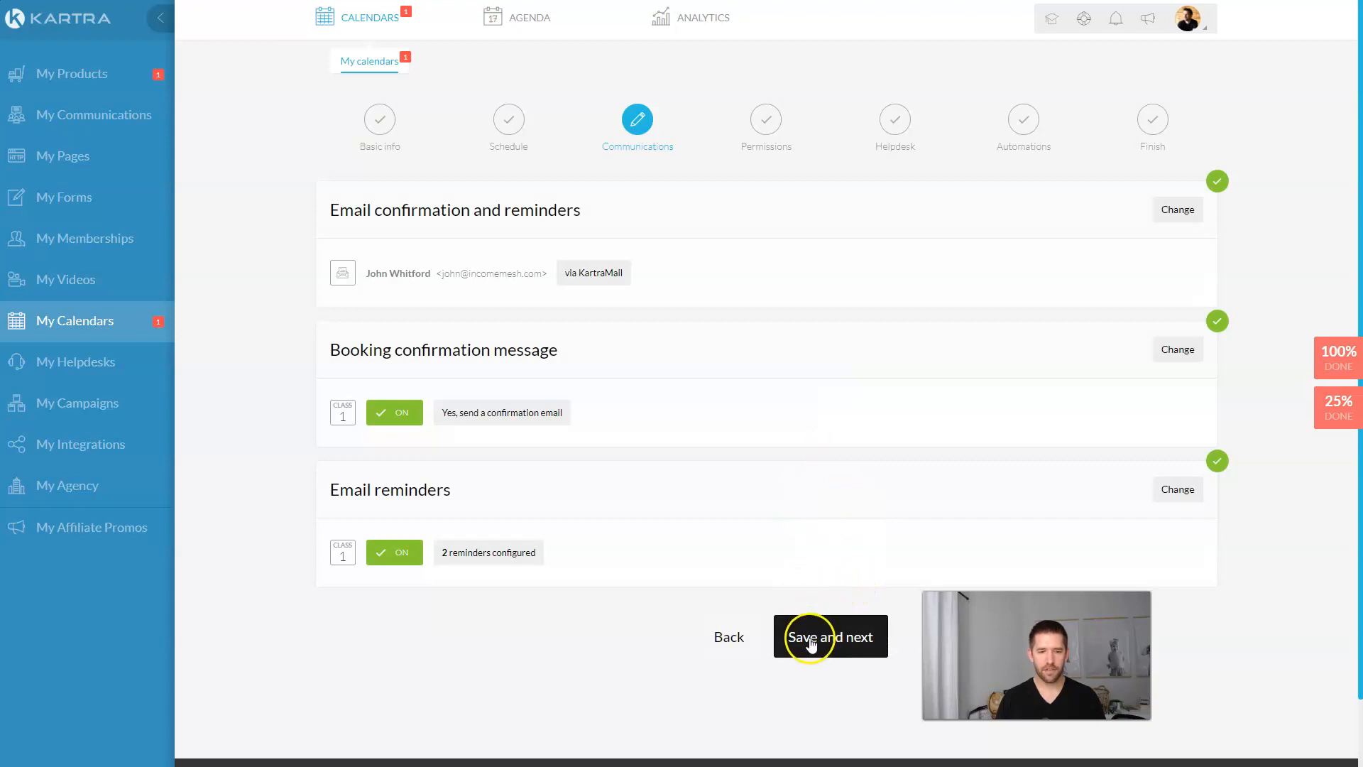
left_click(811, 643)
left_click(827, 504)
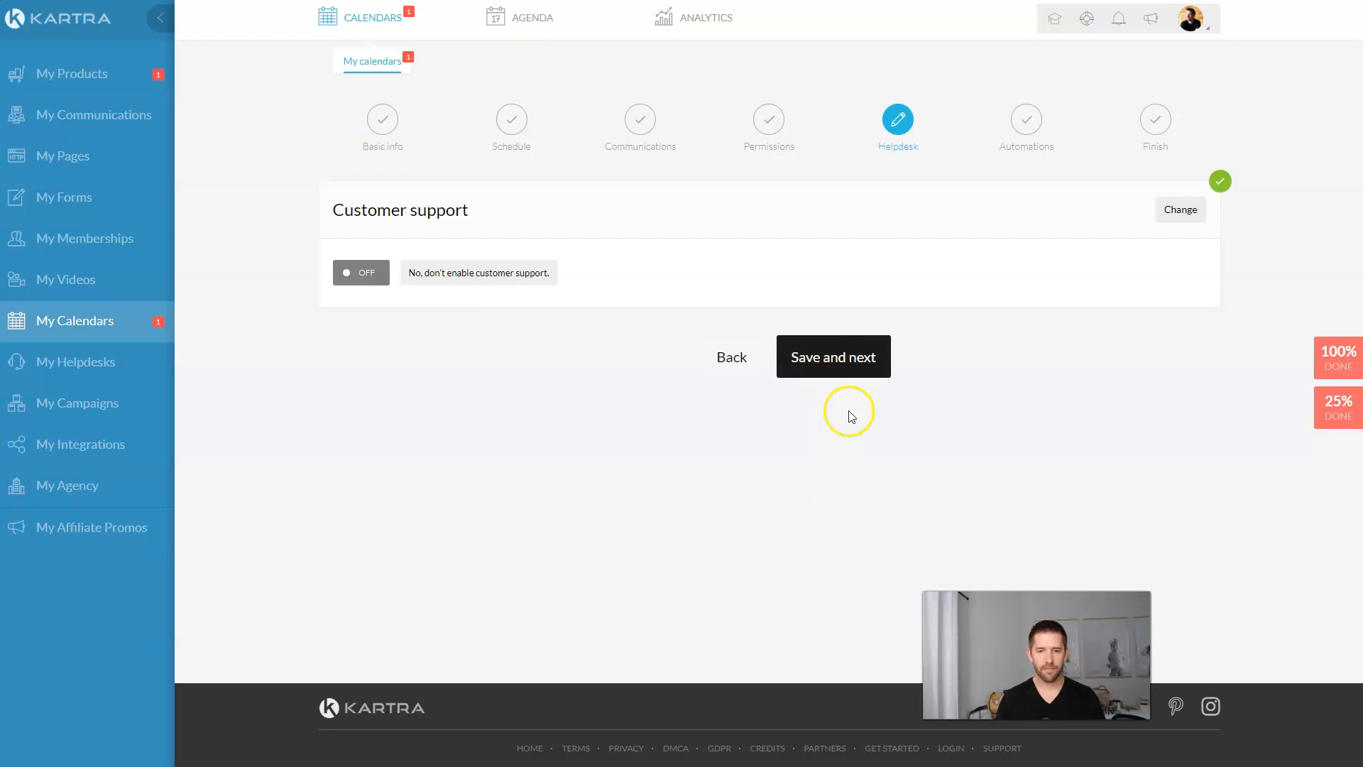
left_click(827, 357)
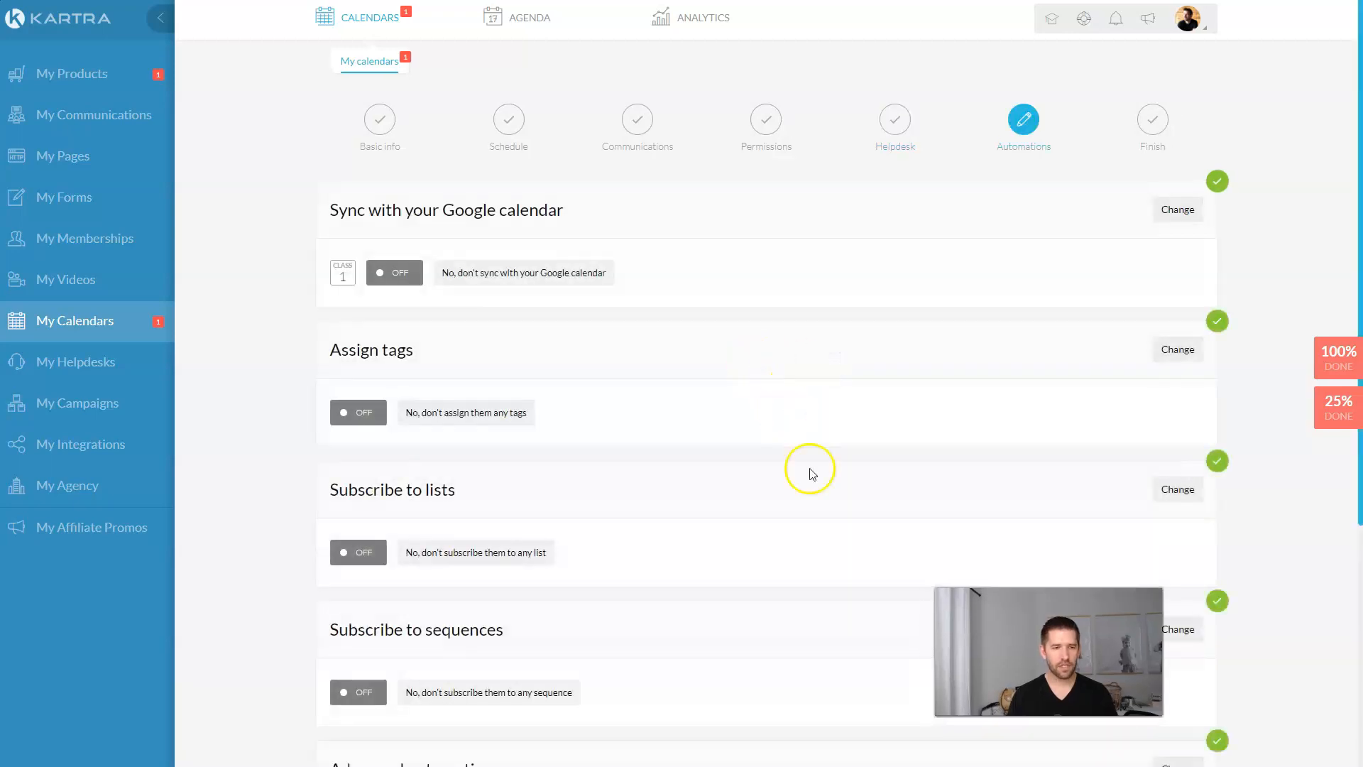
Step: Edit Advanced automations and start a new automation rule
left_click(808, 541)
scroll(807, 541, "down", 4)
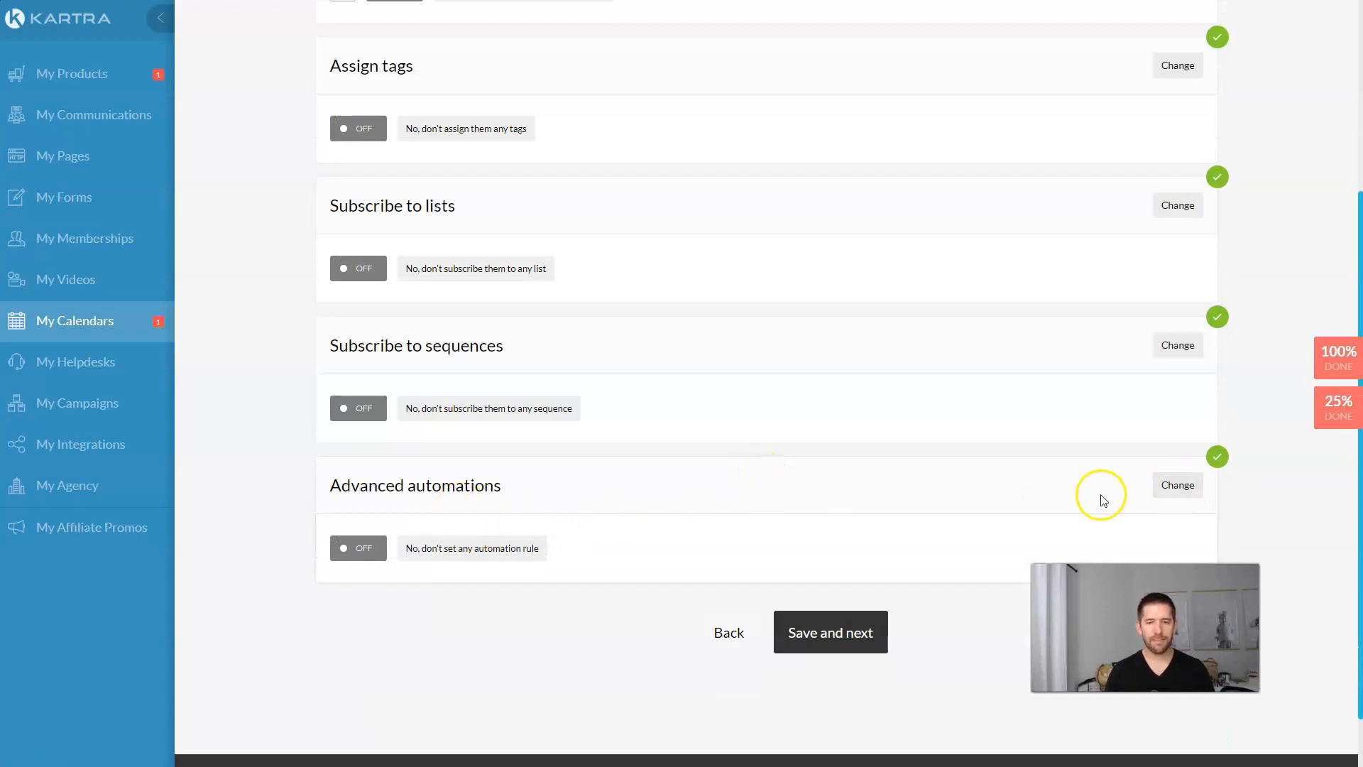
left_click(1176, 486)
left_click(734, 560)
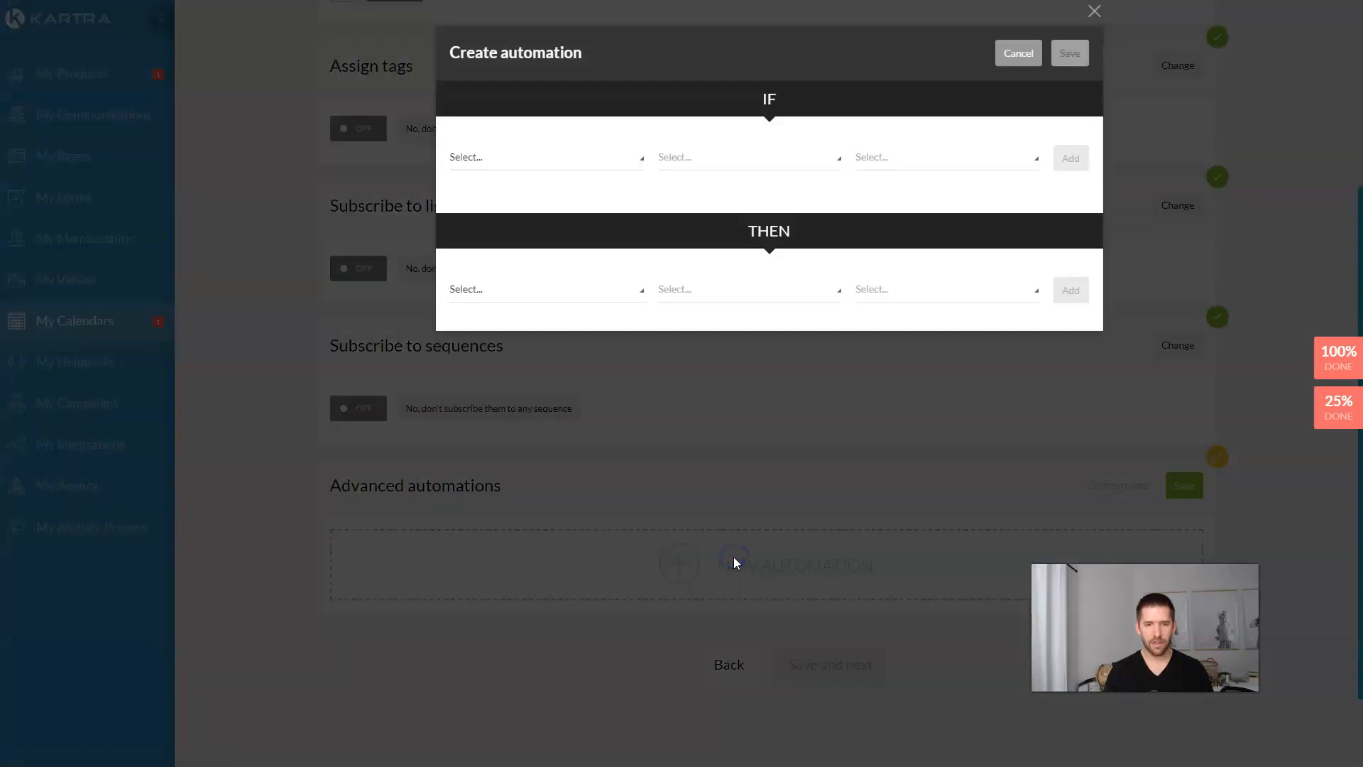
Step: Add the trigger: lead registers to High Ticket Consulting Strategy calendar, any class
left_click(553, 157)
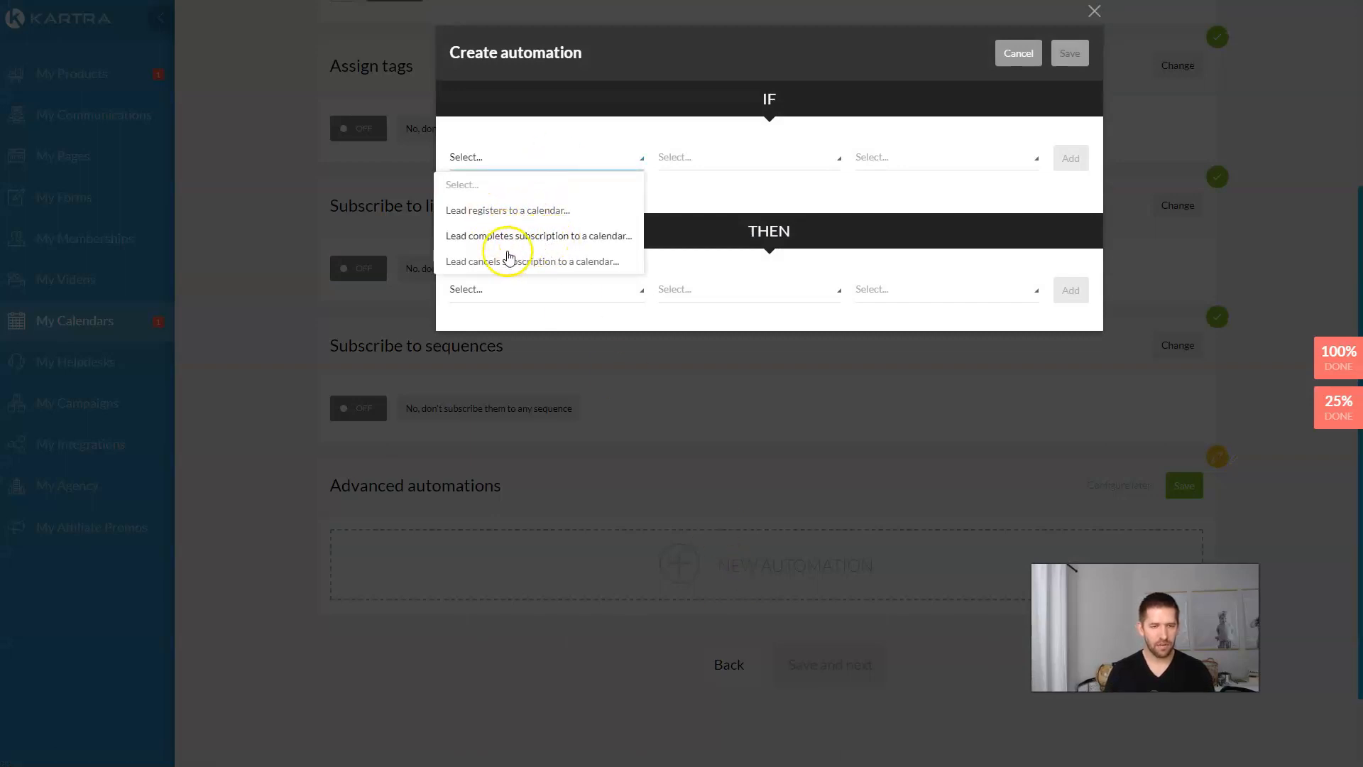
left_click(528, 213)
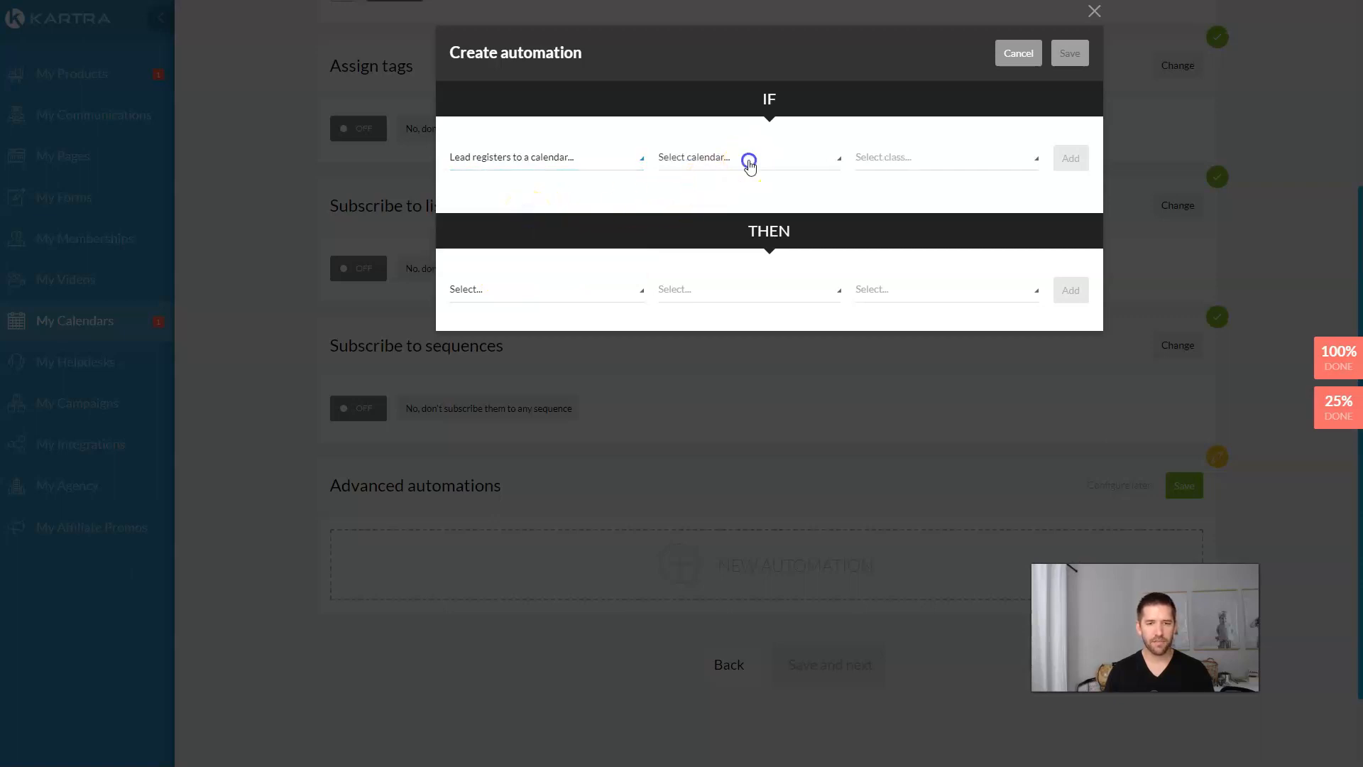
left_click(745, 158)
left_click(718, 212)
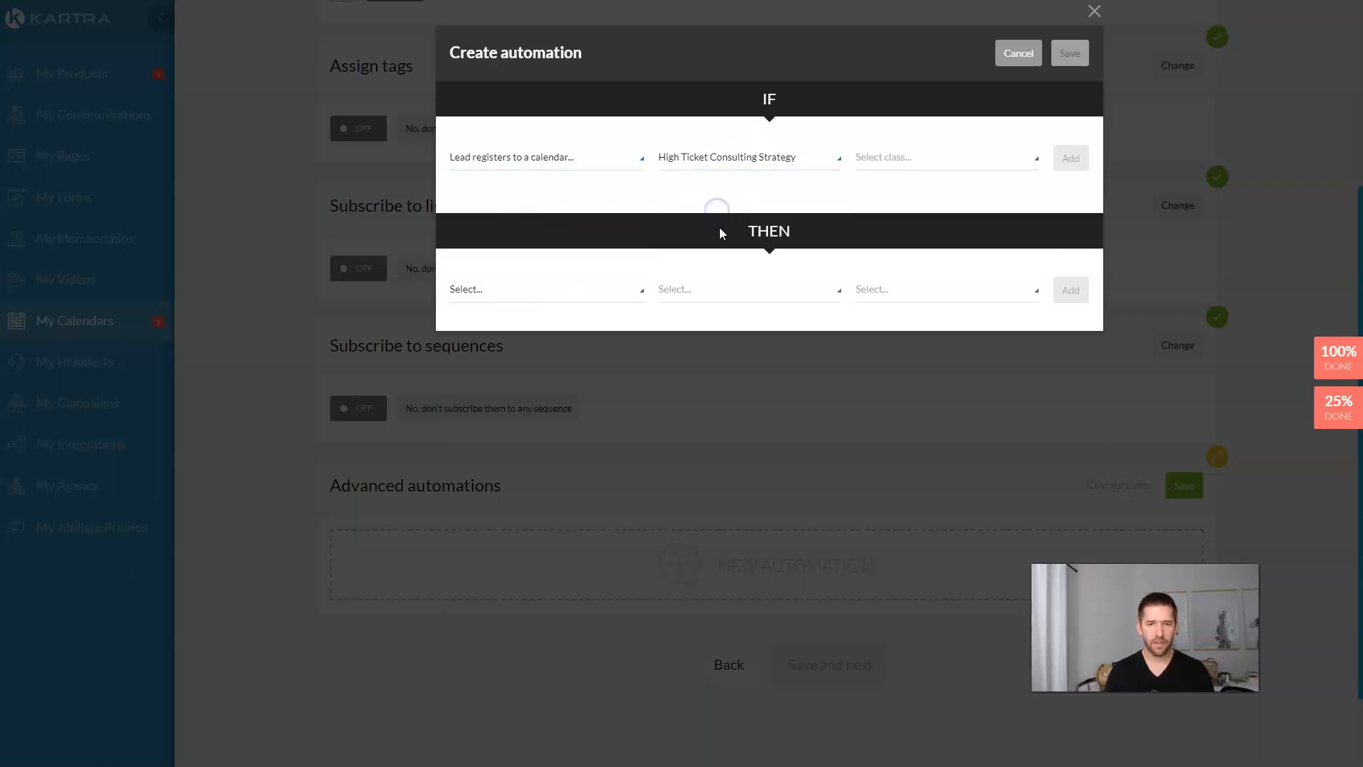
left_click(931, 158)
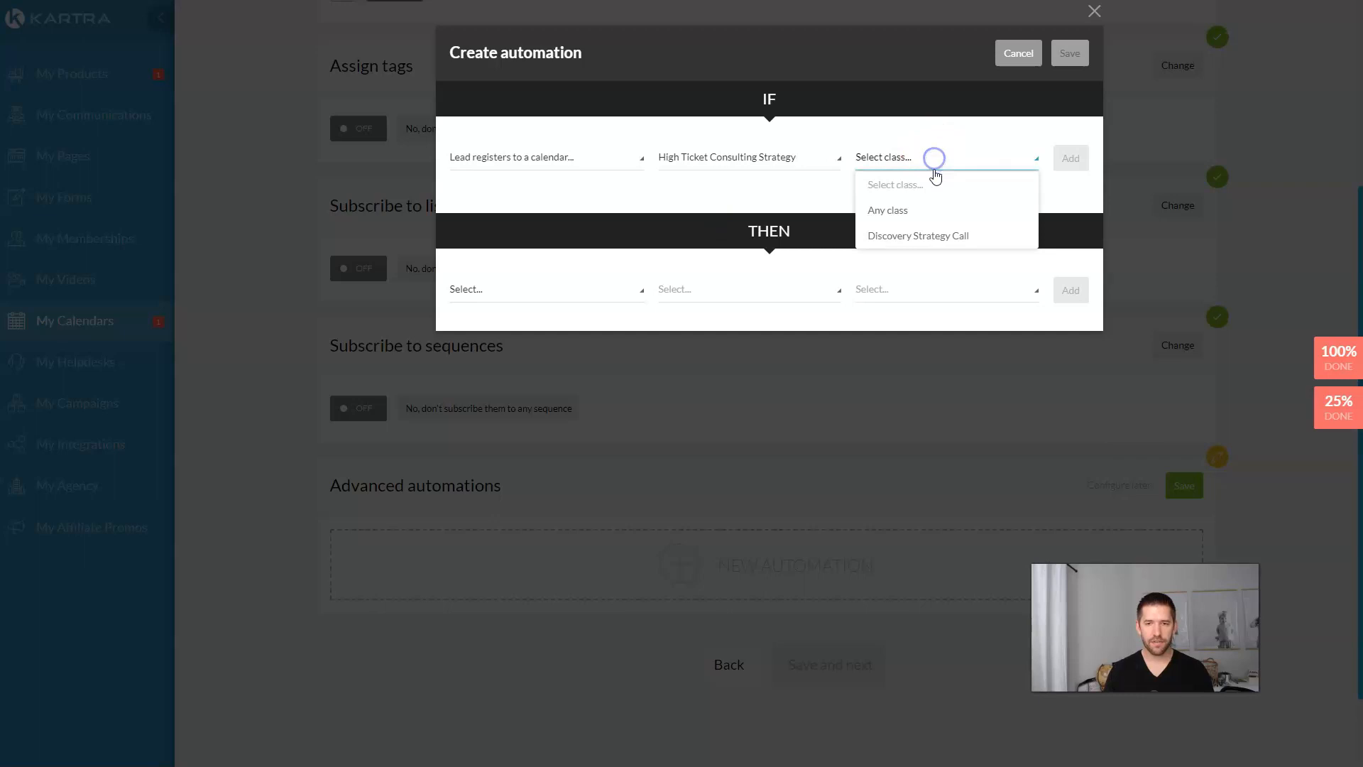
left_click(887, 210)
left_click(1070, 158)
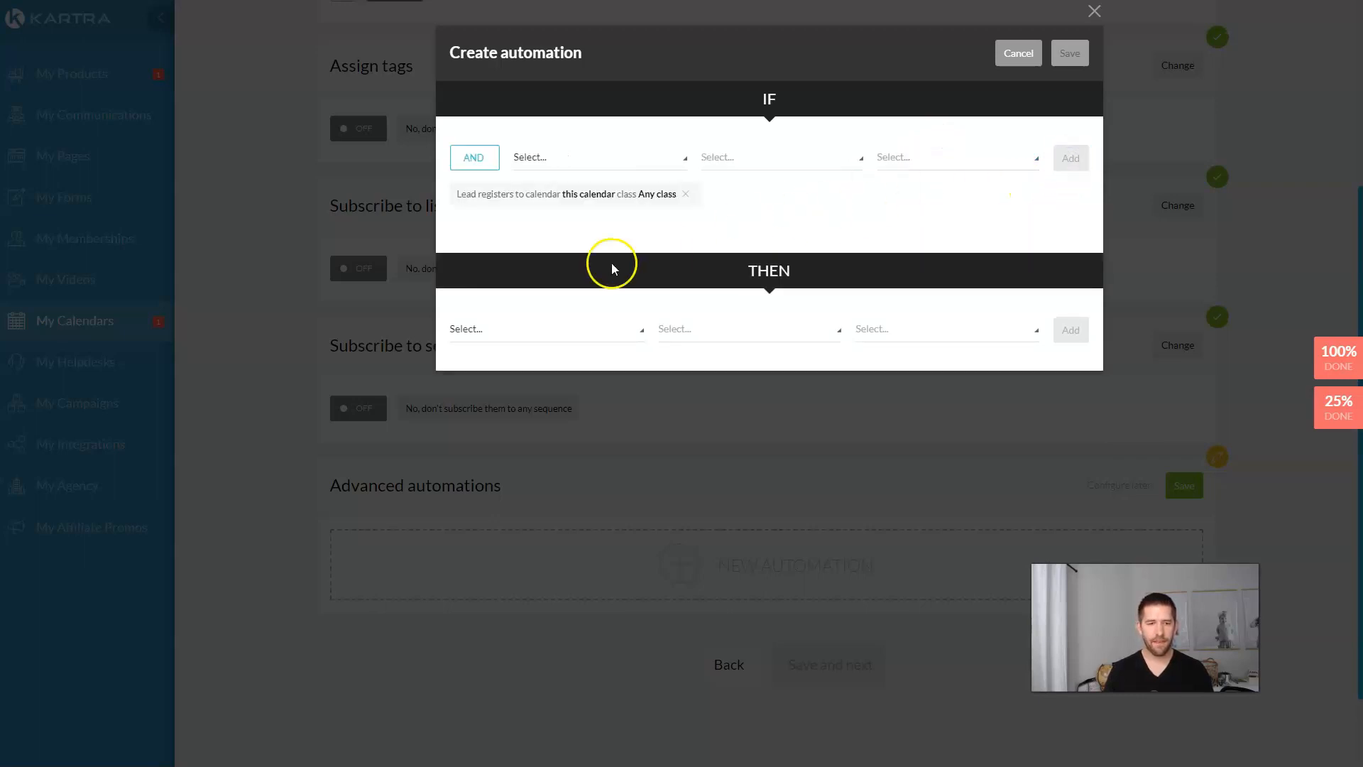
Step: Add the action unsubscribing from Reminder to Book Sequence, then save the rule and automations
left_click(525, 333)
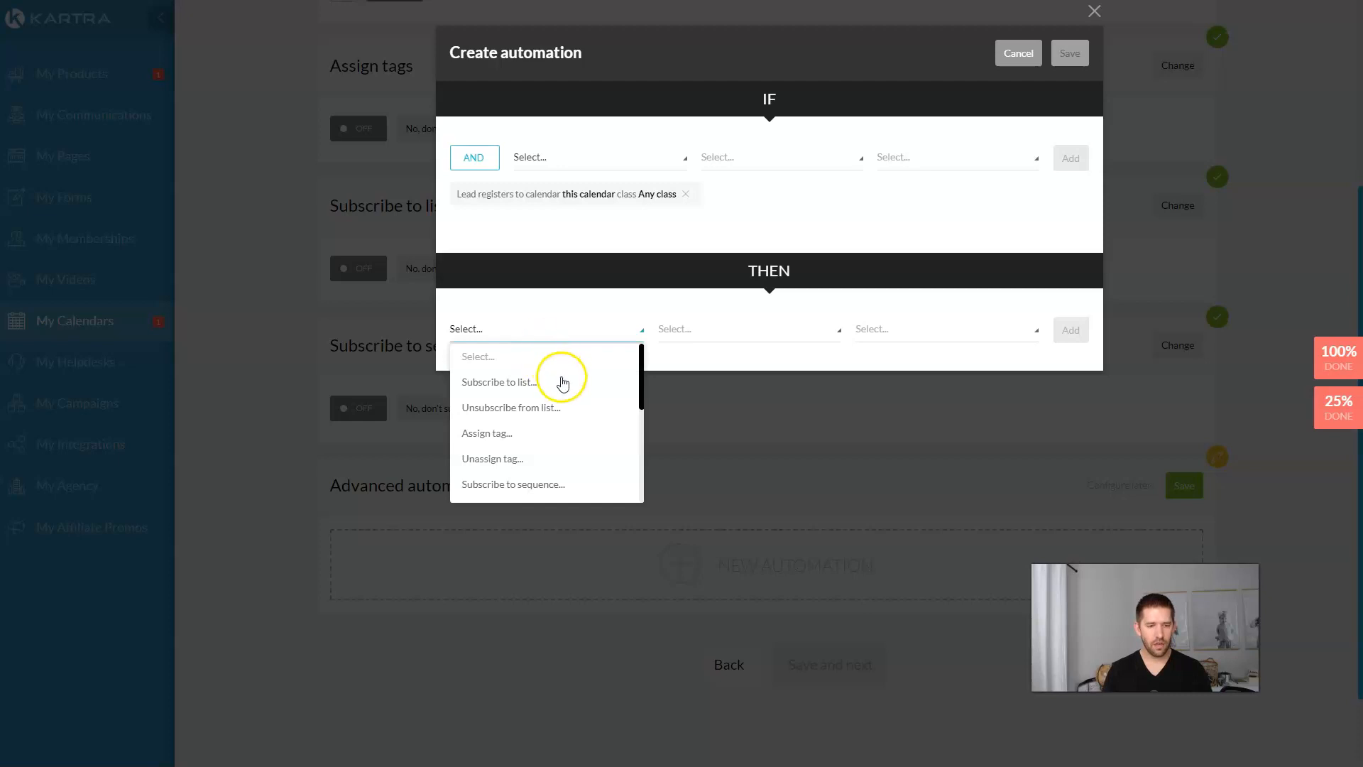
scroll(562, 383, "down", 2)
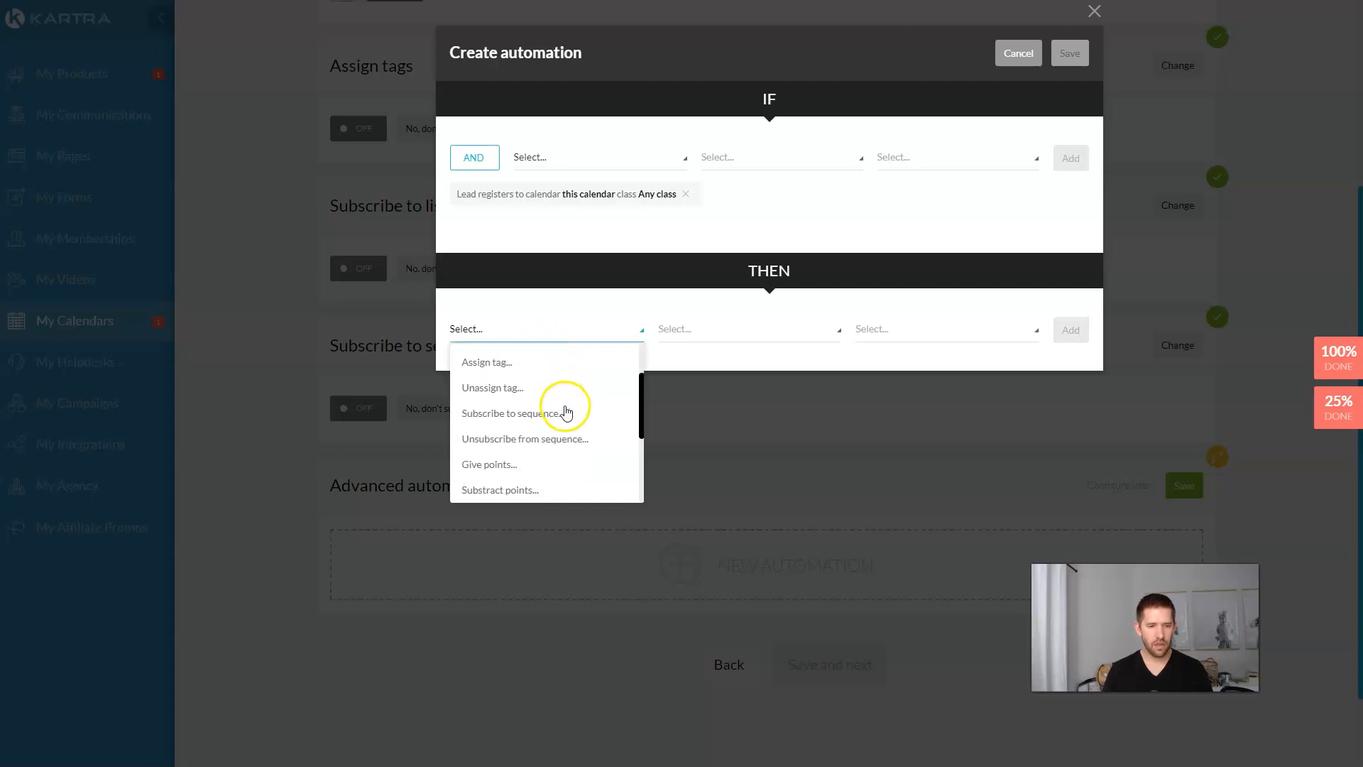
left_click(537, 442)
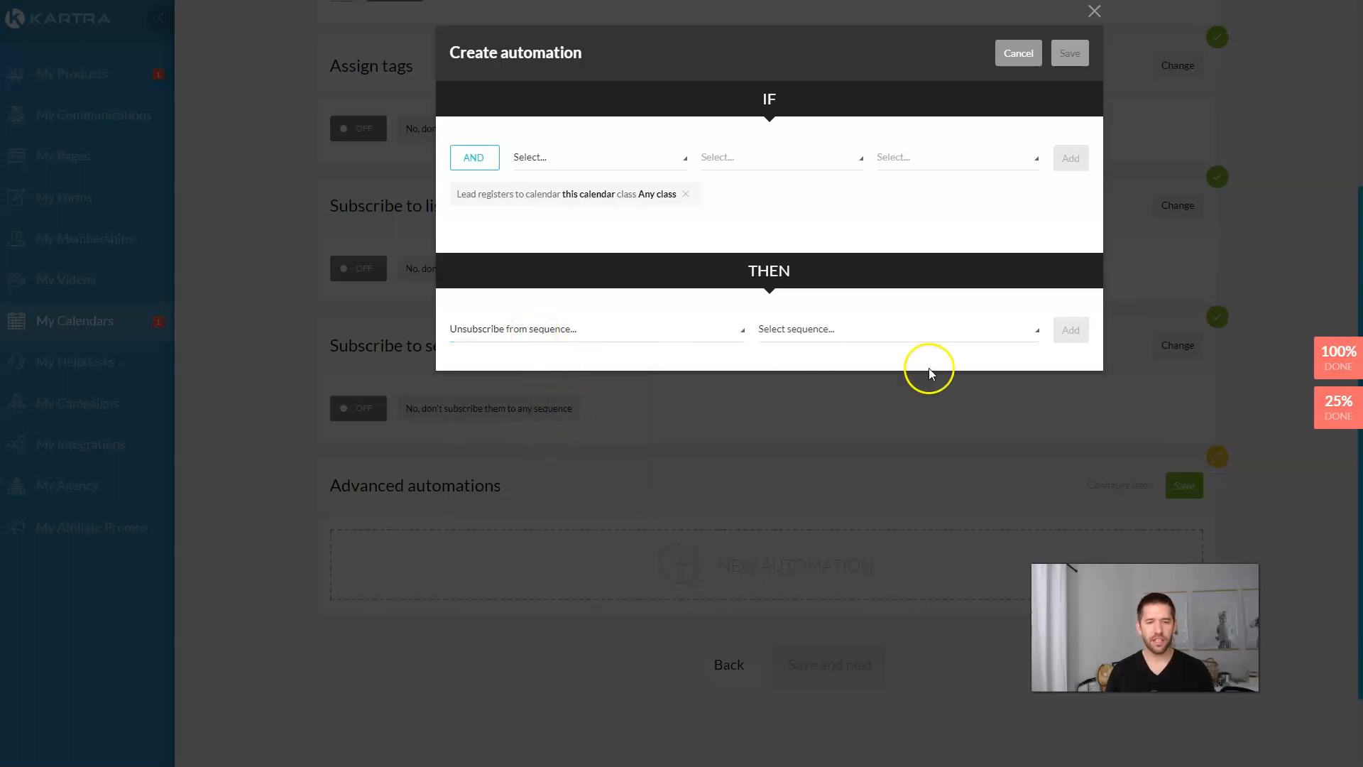
left_click(900, 334)
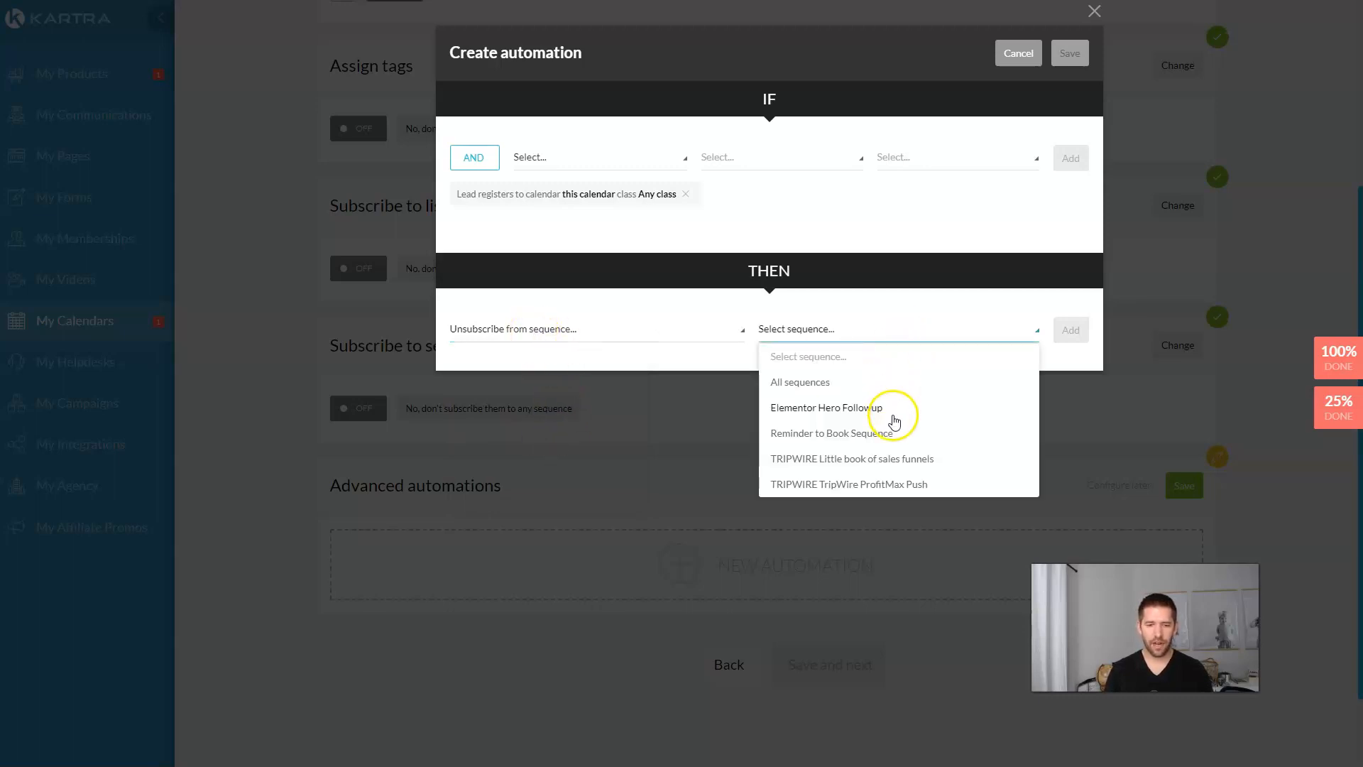
left_click(817, 434)
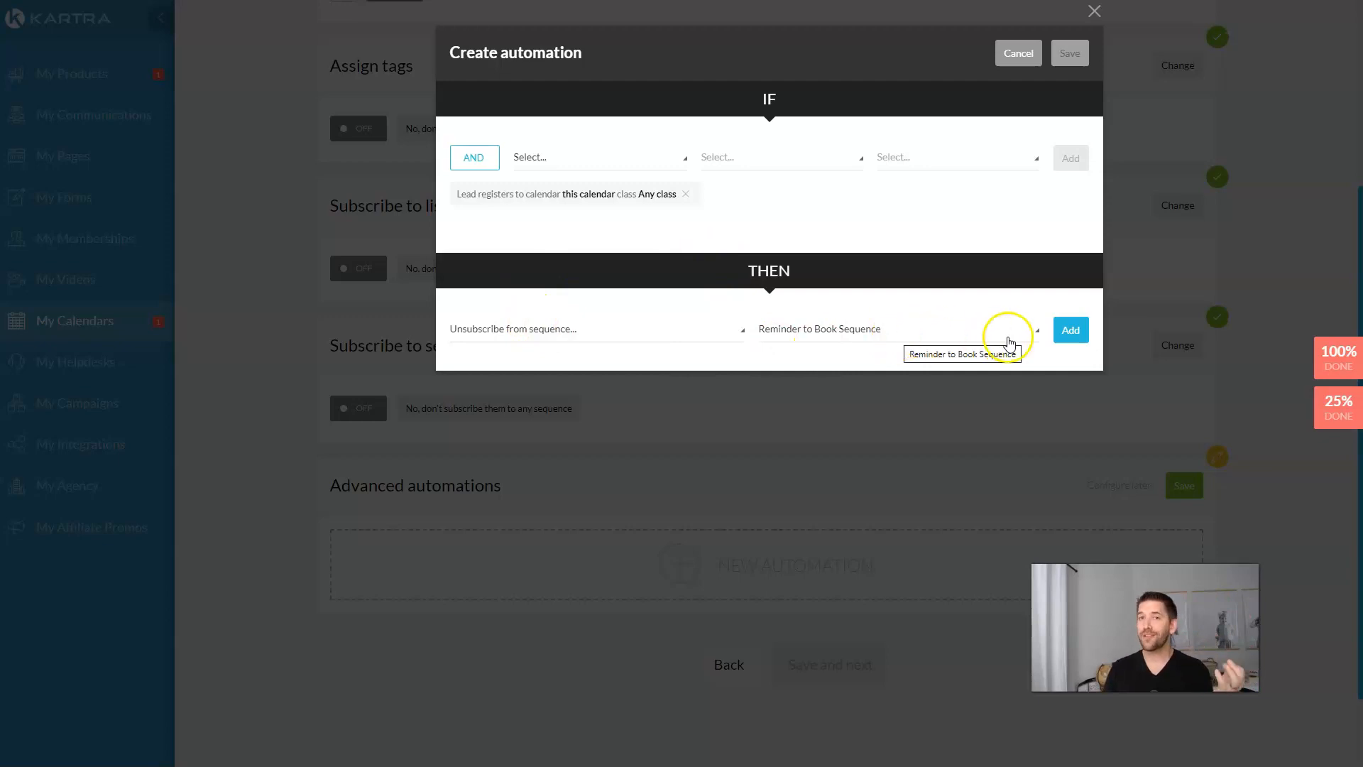
left_click(1076, 341)
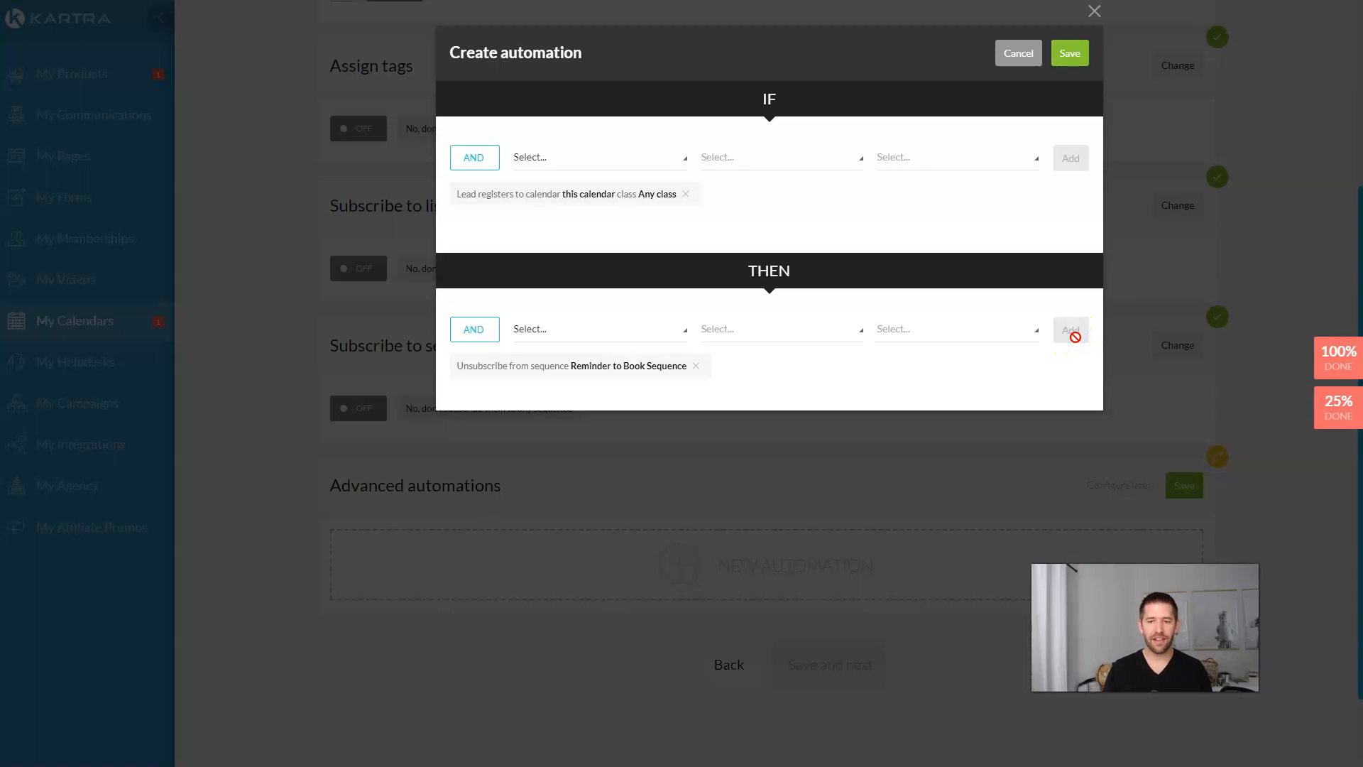
left_click(1065, 64)
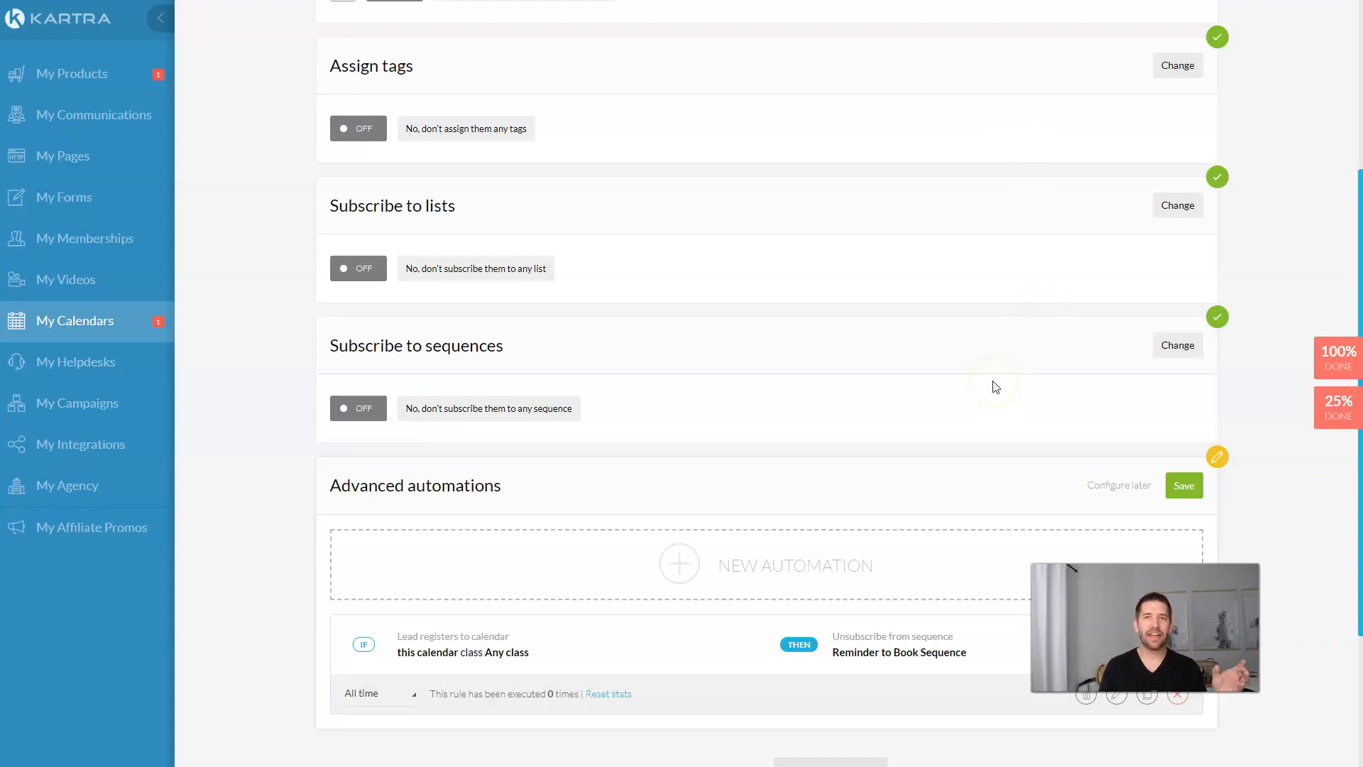
left_click(1184, 485)
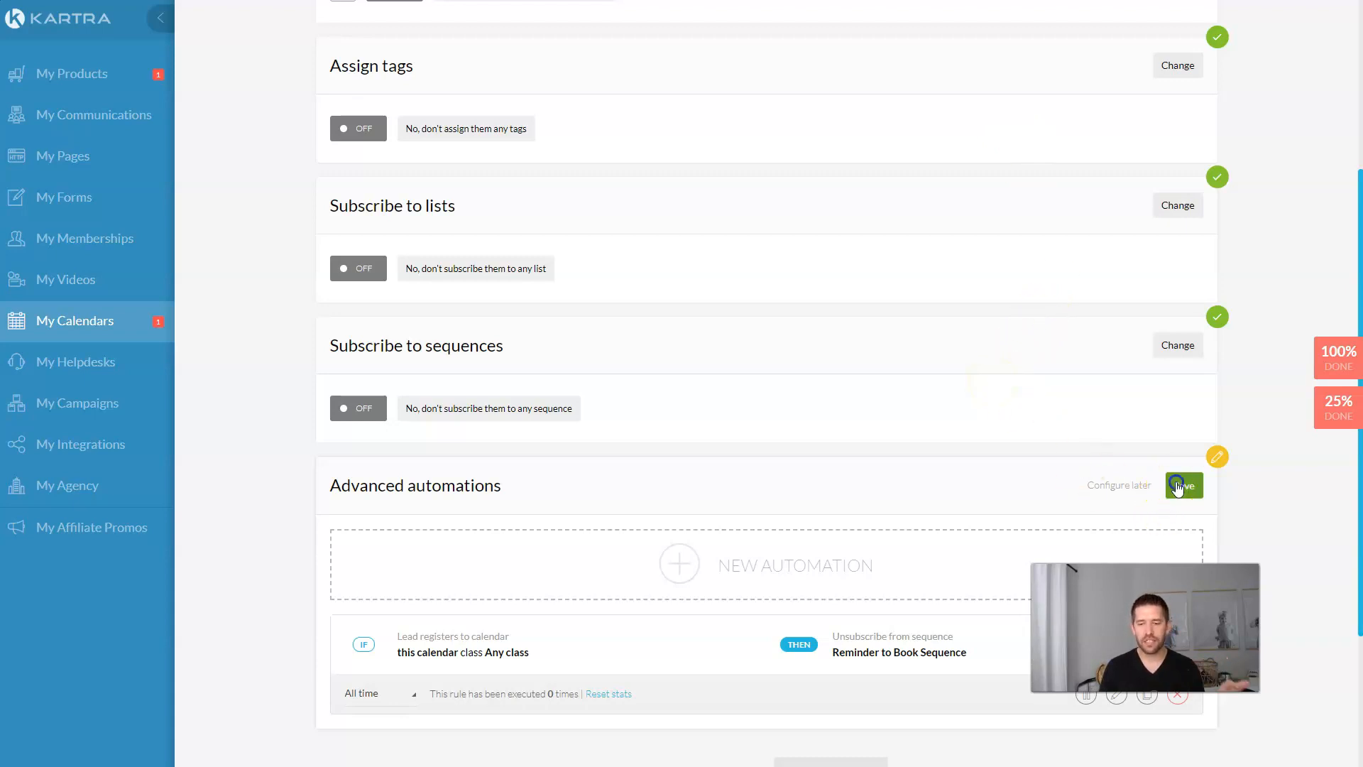
Step: Save and finish the High Ticket Consulting Strategy calendar, then return to My calendars
scroll(973, 448, "down", 2)
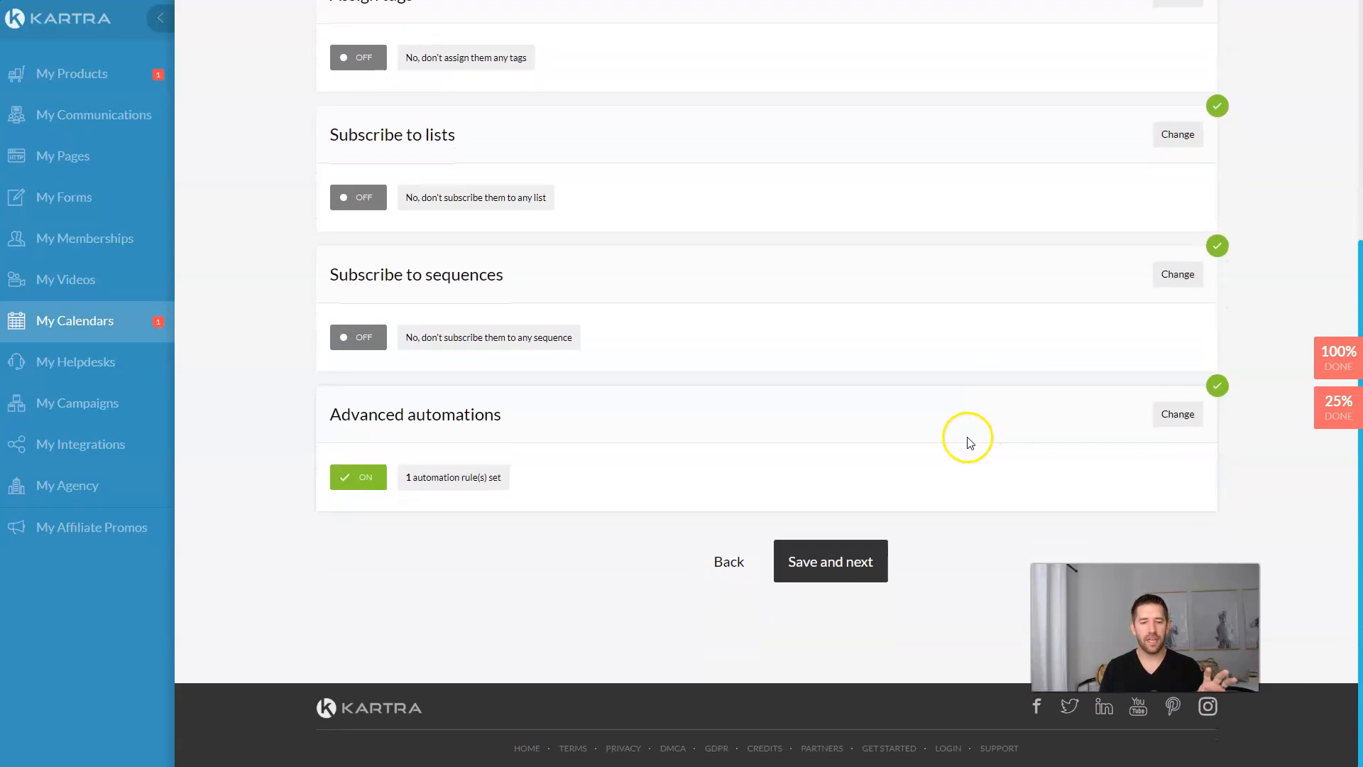
left_click(844, 553)
left_click(930, 579)
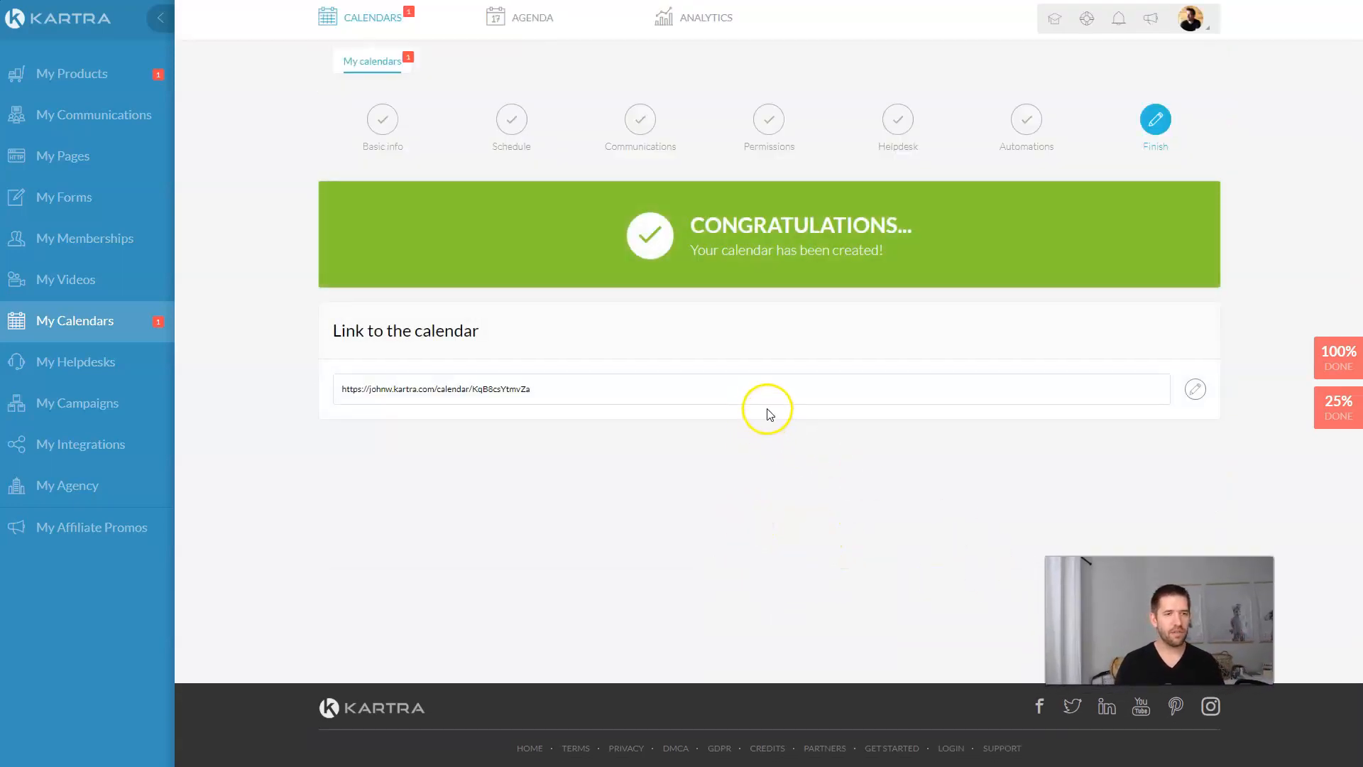
left_click(386, 69)
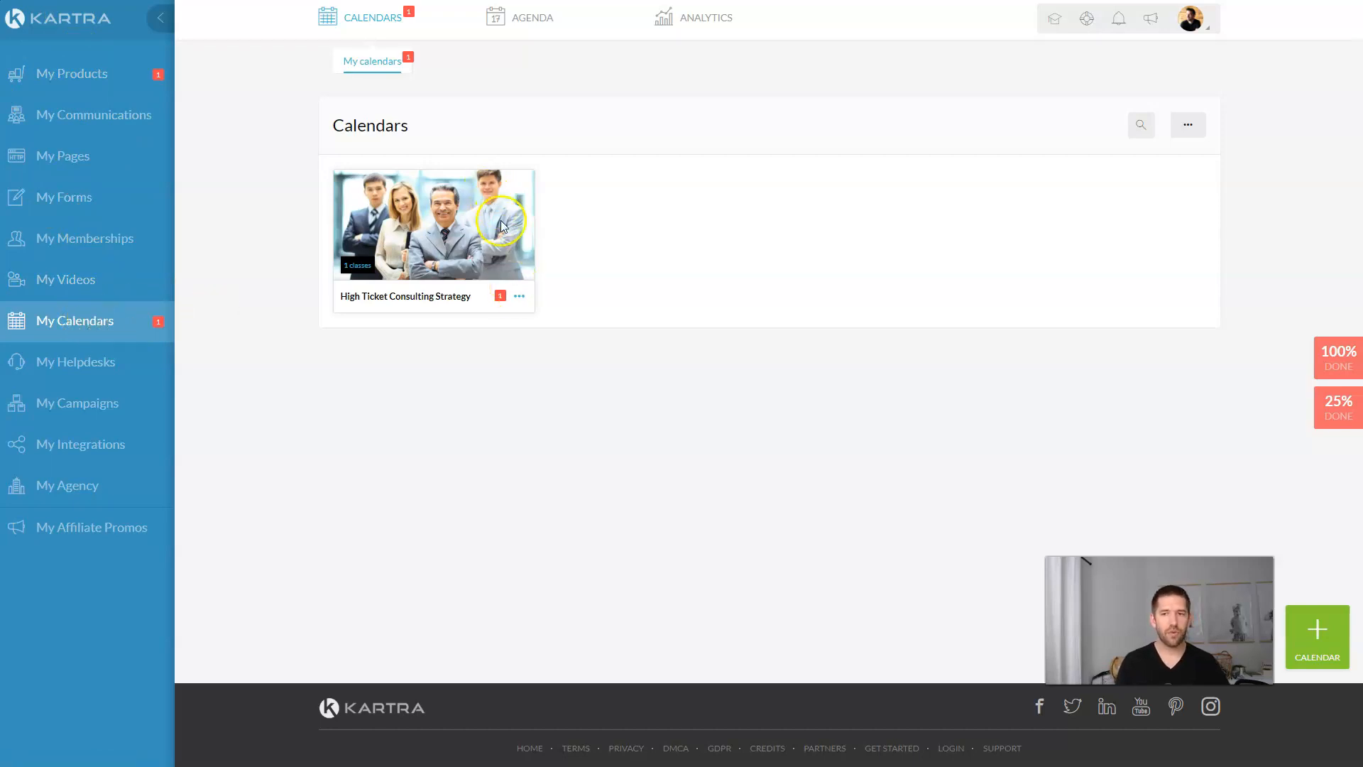
Step: From the consulting calendar's registrants list, open the booked test lead's contact profile
left_click(521, 298)
left_click(606, 272)
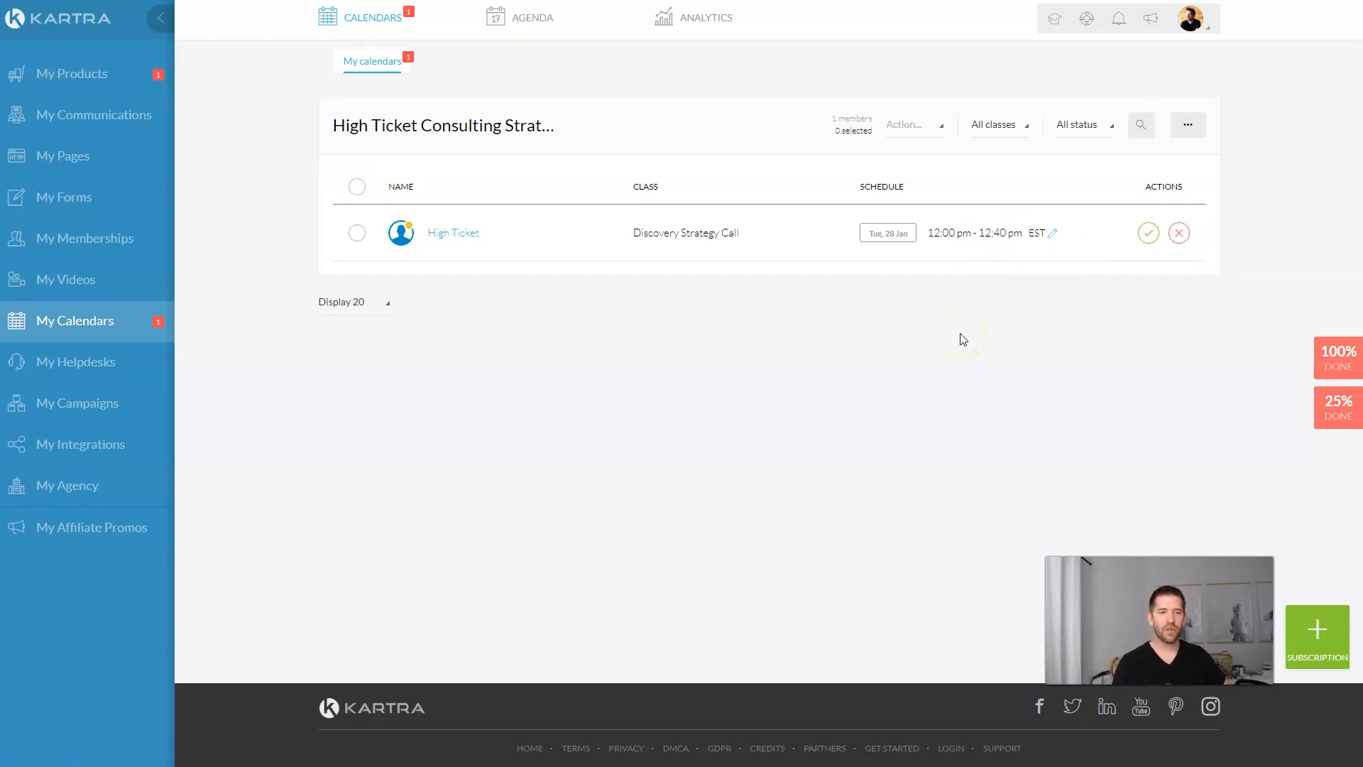
left_click(453, 234)
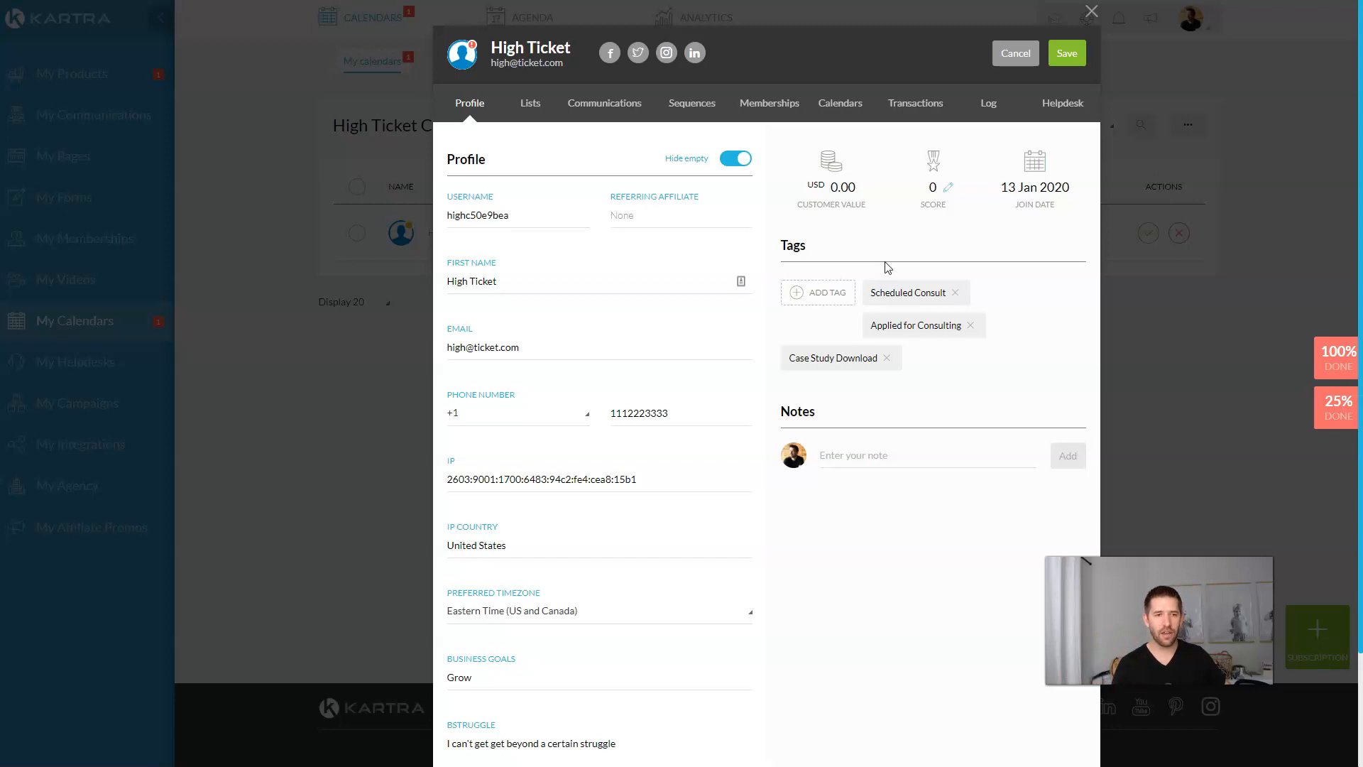
scroll(884, 268, "down", 2)
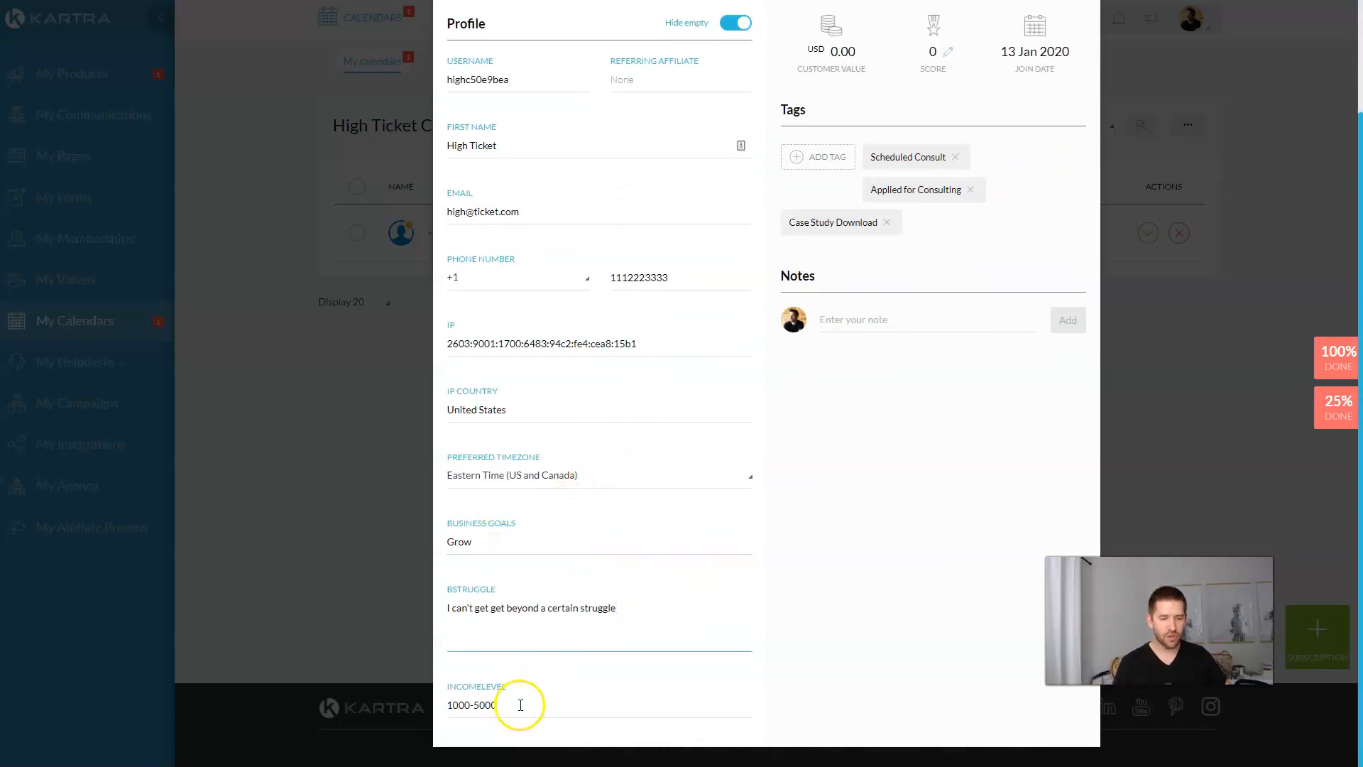
scroll(575, 675, "up", 2)
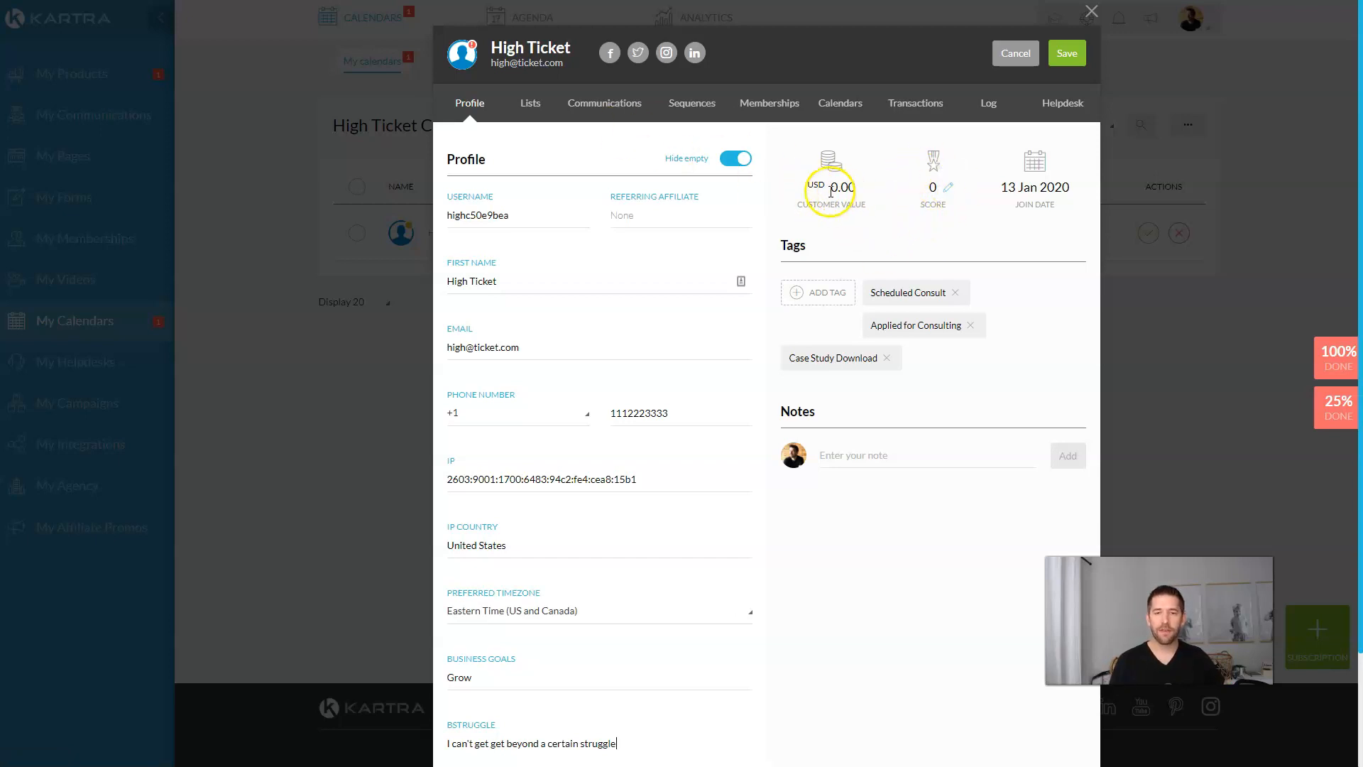
Step: Review the test lead's lists, received emails, calendar bookings and activity log
left_click(530, 104)
left_click(606, 104)
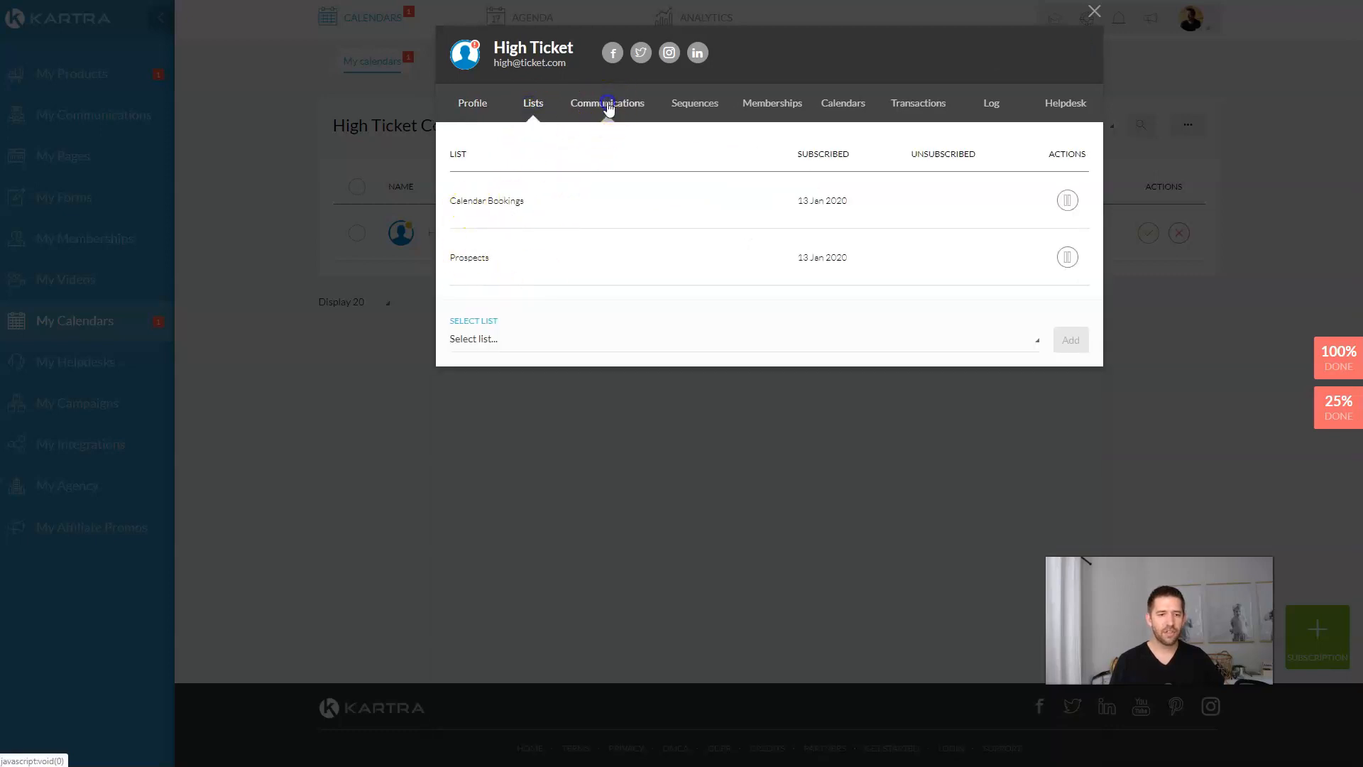
left_click(639, 106)
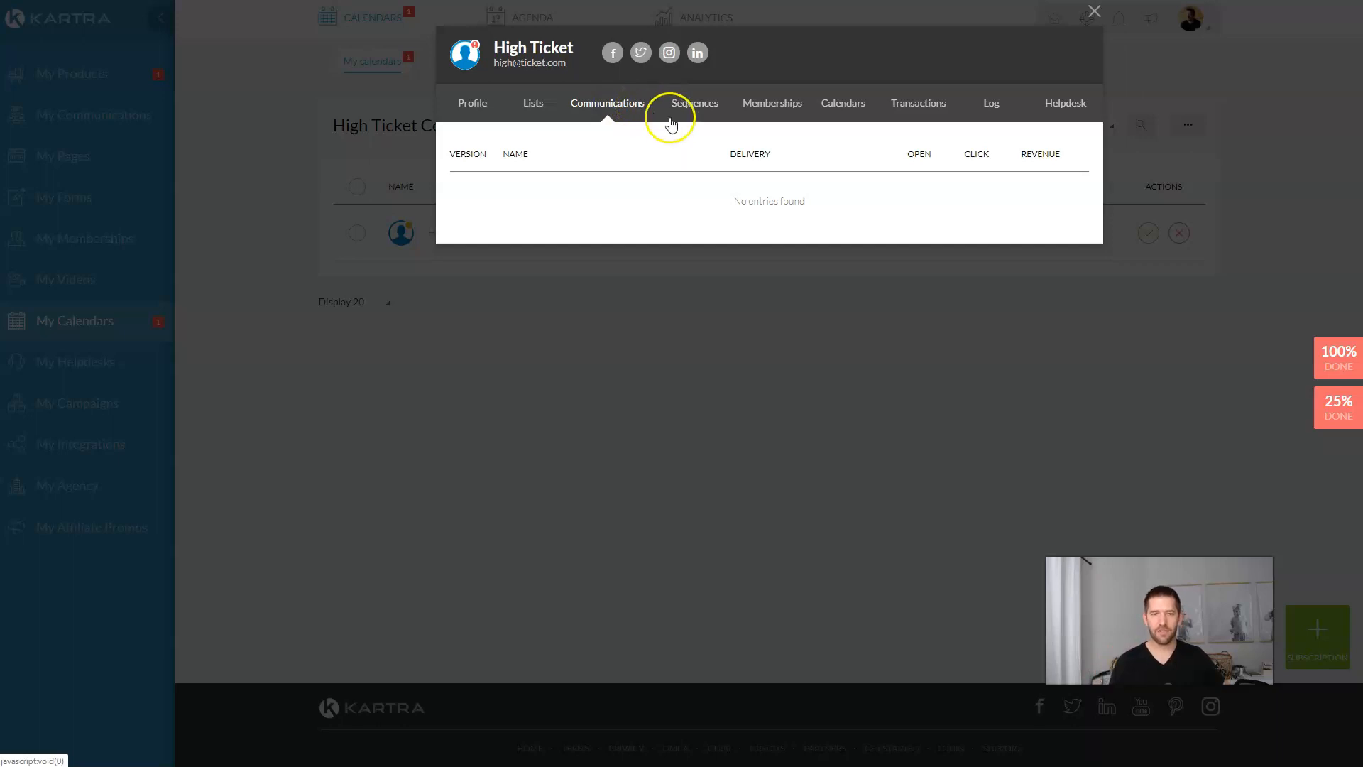
left_click(855, 105)
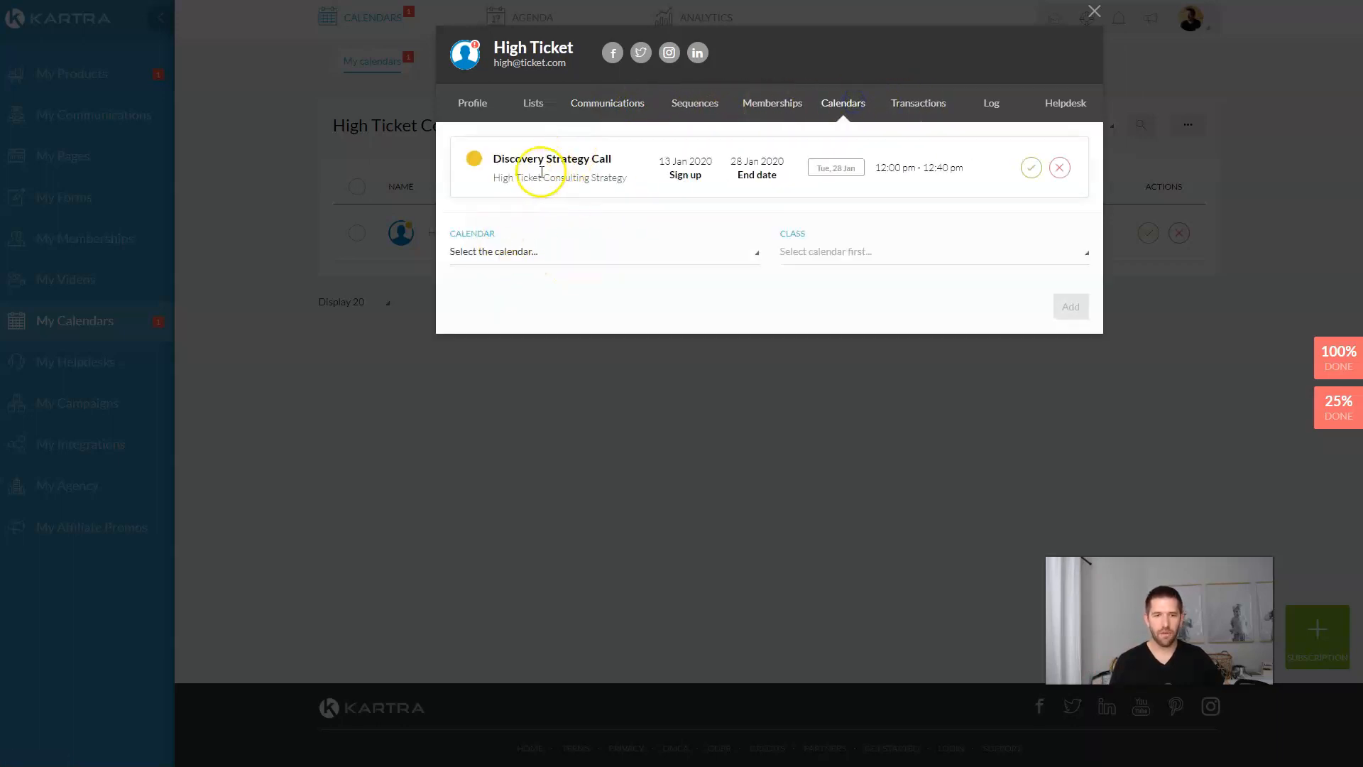
left_click(991, 108)
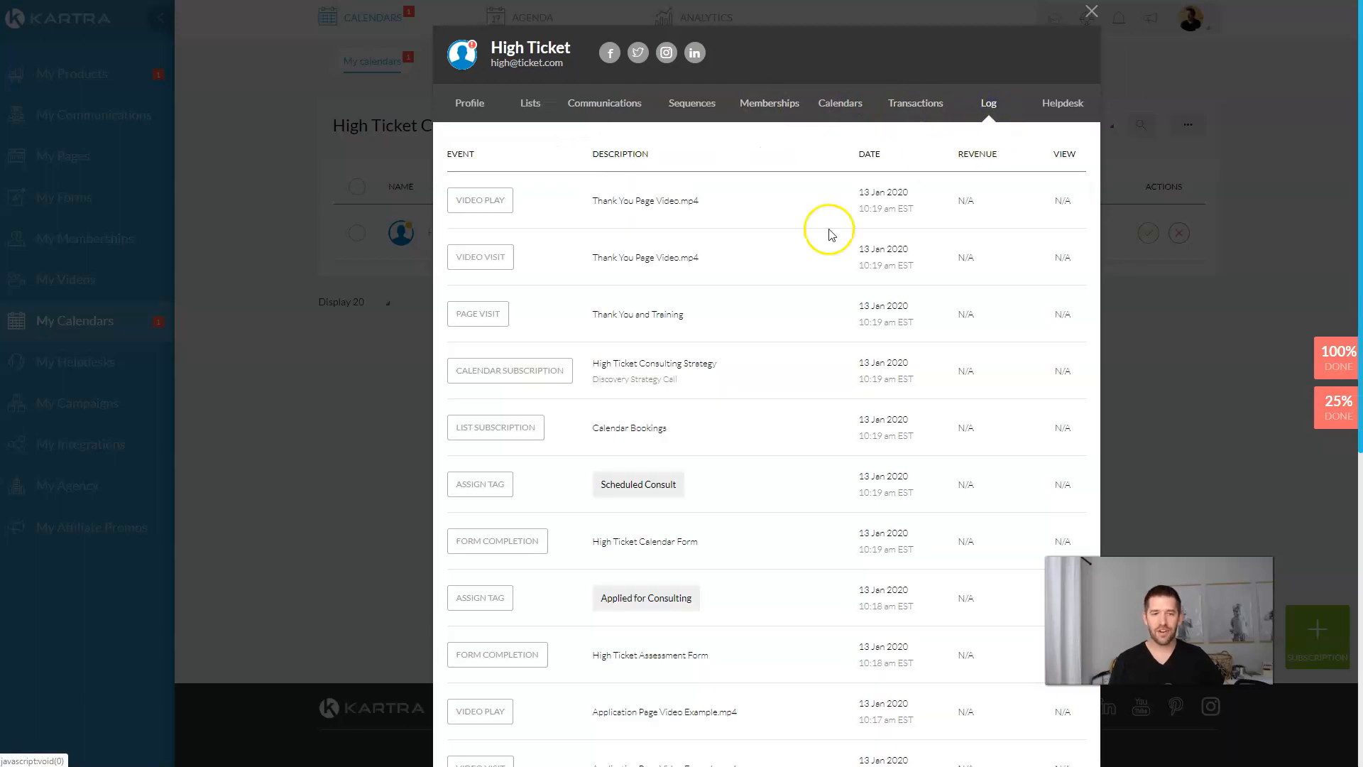
Step: Scroll through the activity log, then view the lead's helpdesk tickets, which are empty
scroll(795, 262, "down", 7)
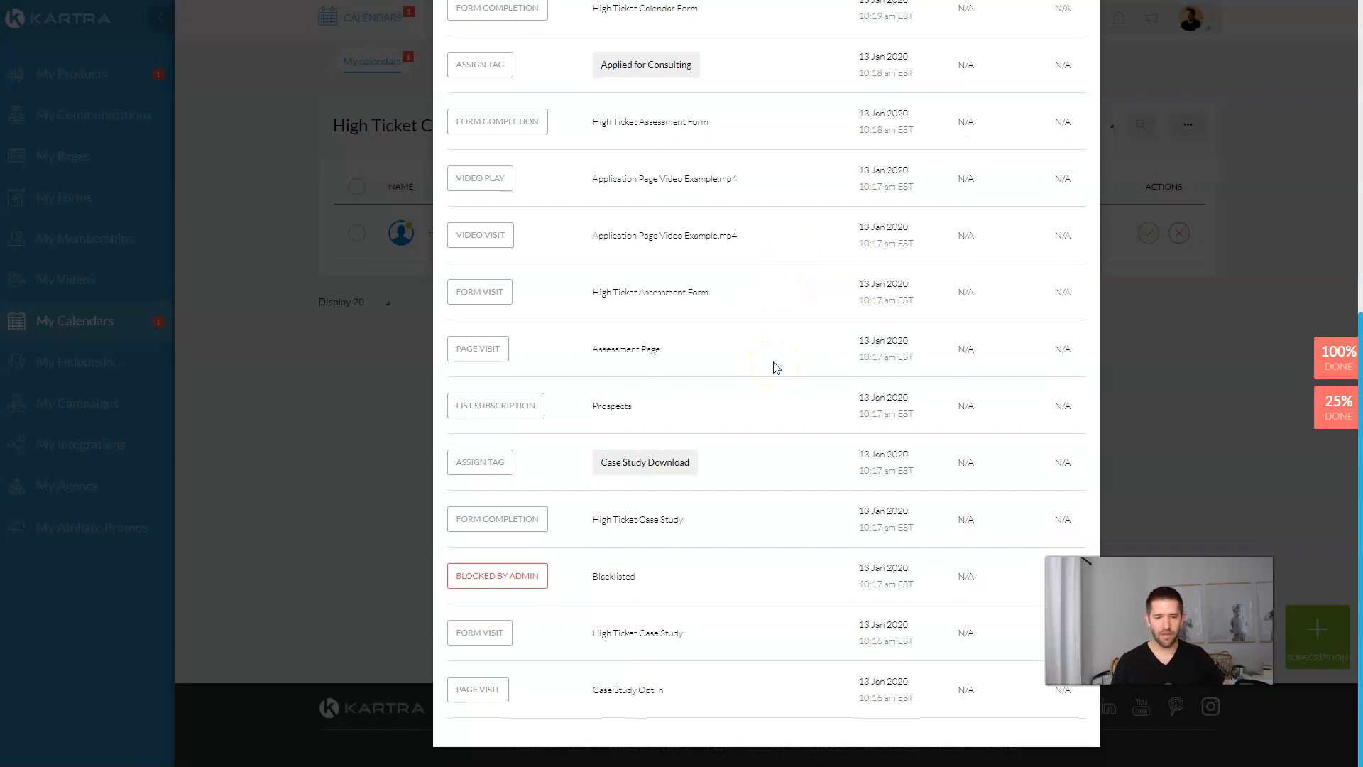
scroll(682, 681, "up", 1)
scroll(687, 680, "up", 5)
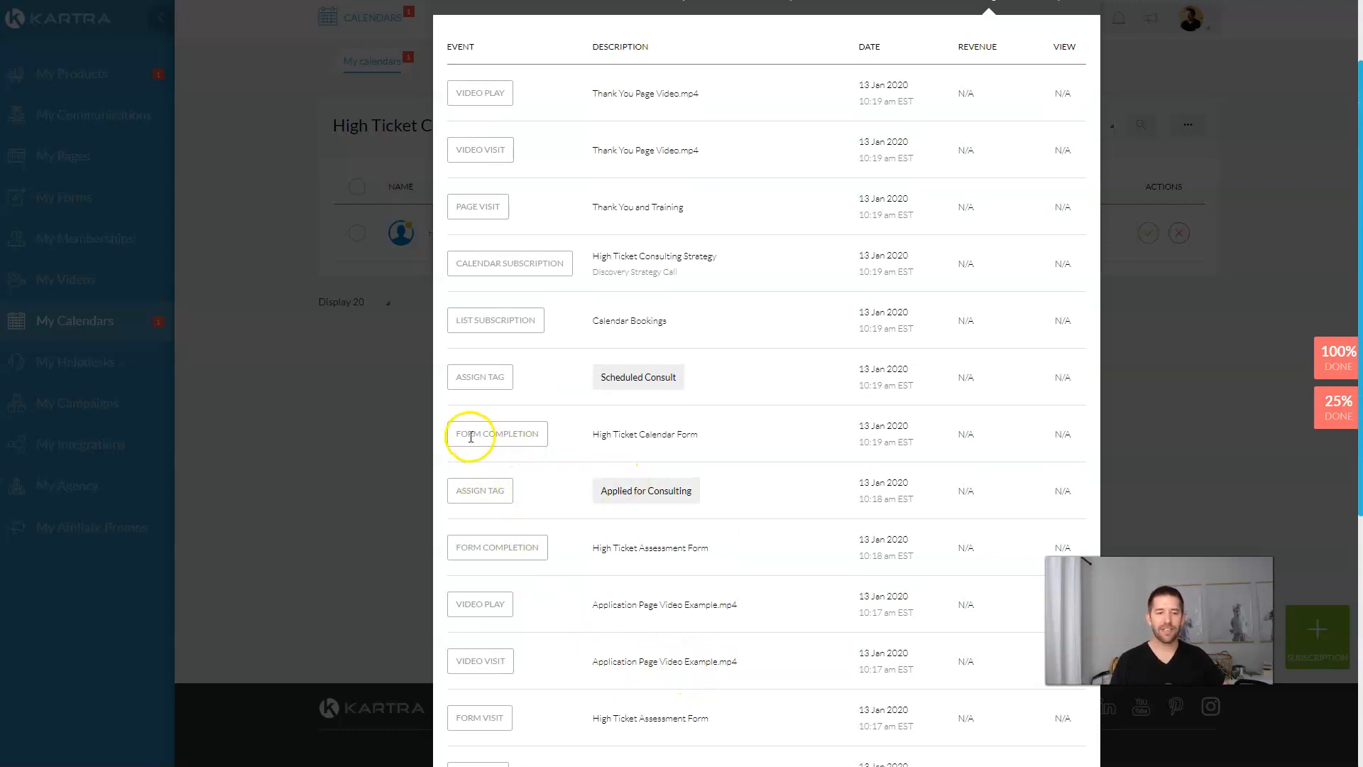
scroll(933, 463, "up", 2)
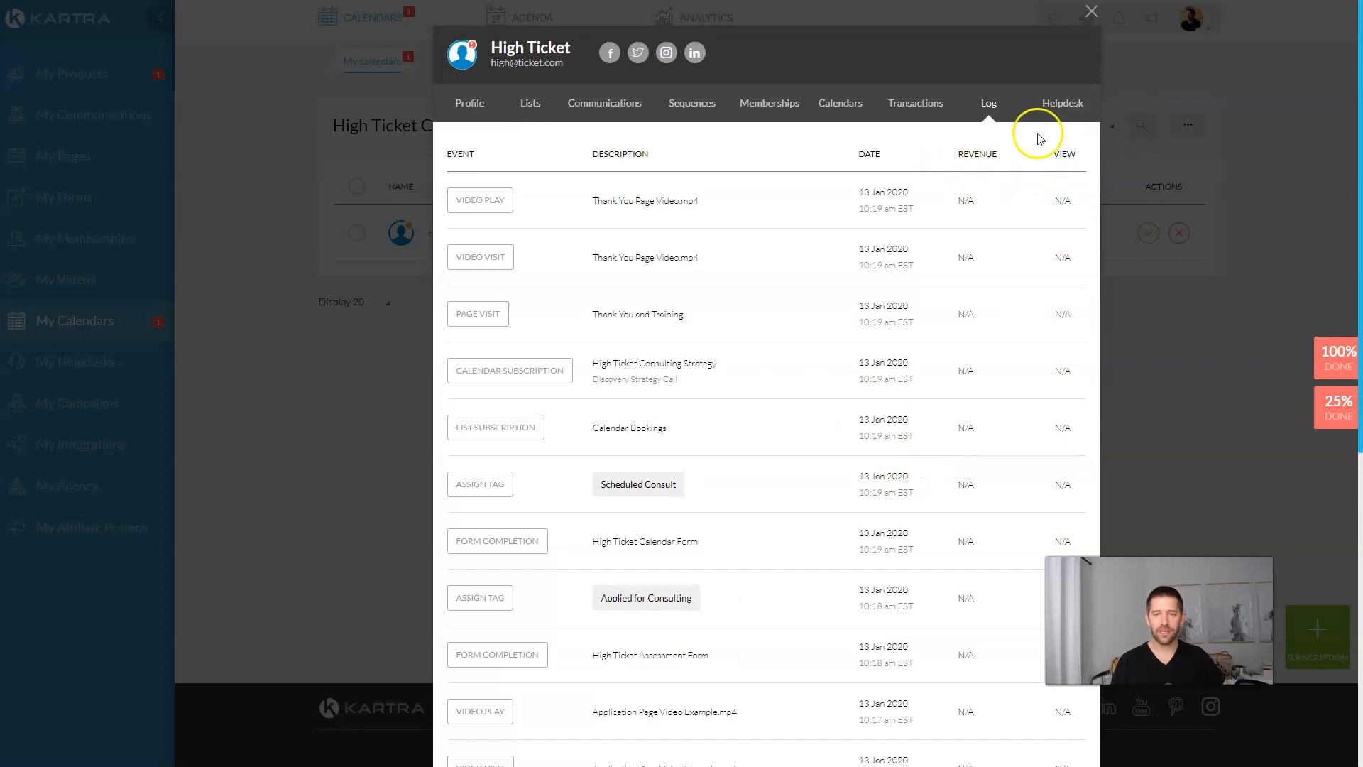
left_click(1065, 114)
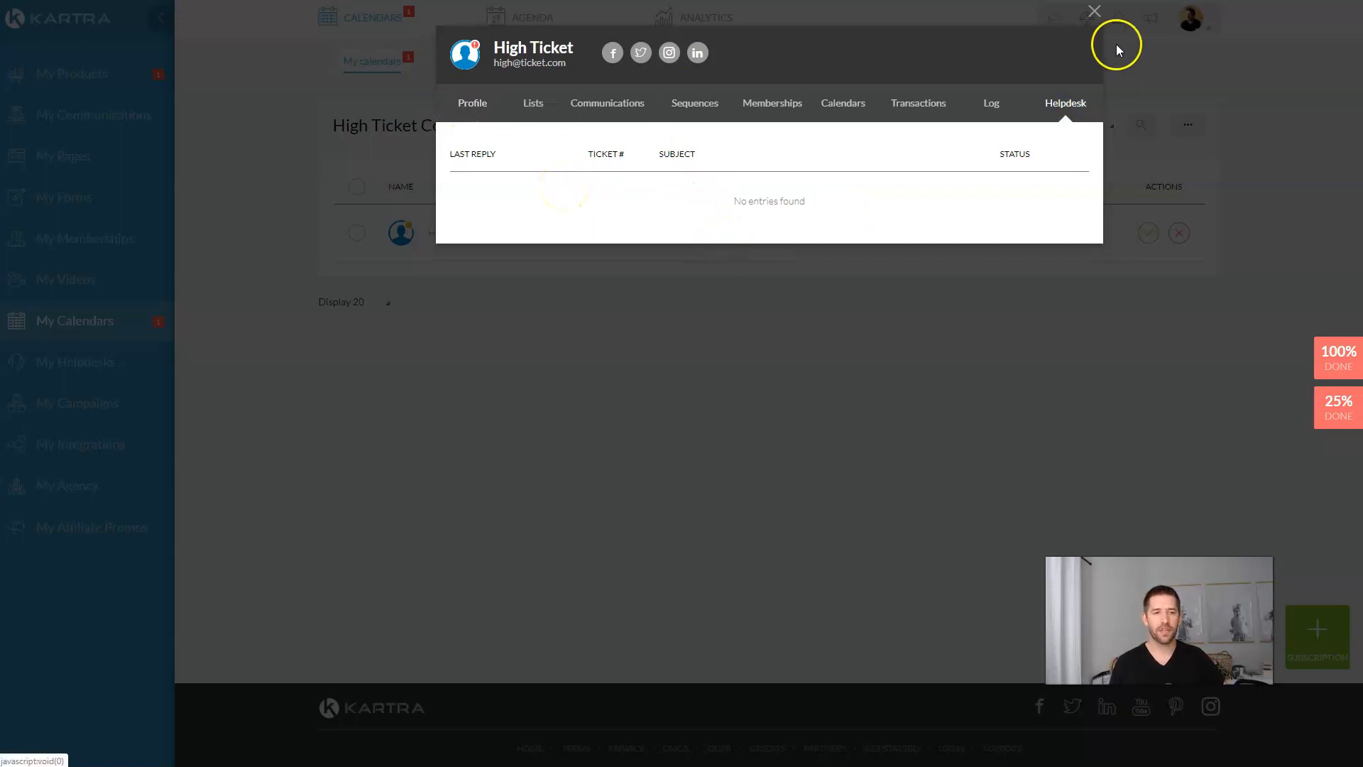
Step: Approve the lead's Tue 28 Jan 12:00 pm Discovery Strategy Call booking, then go to My Pages
left_click(1095, 13)
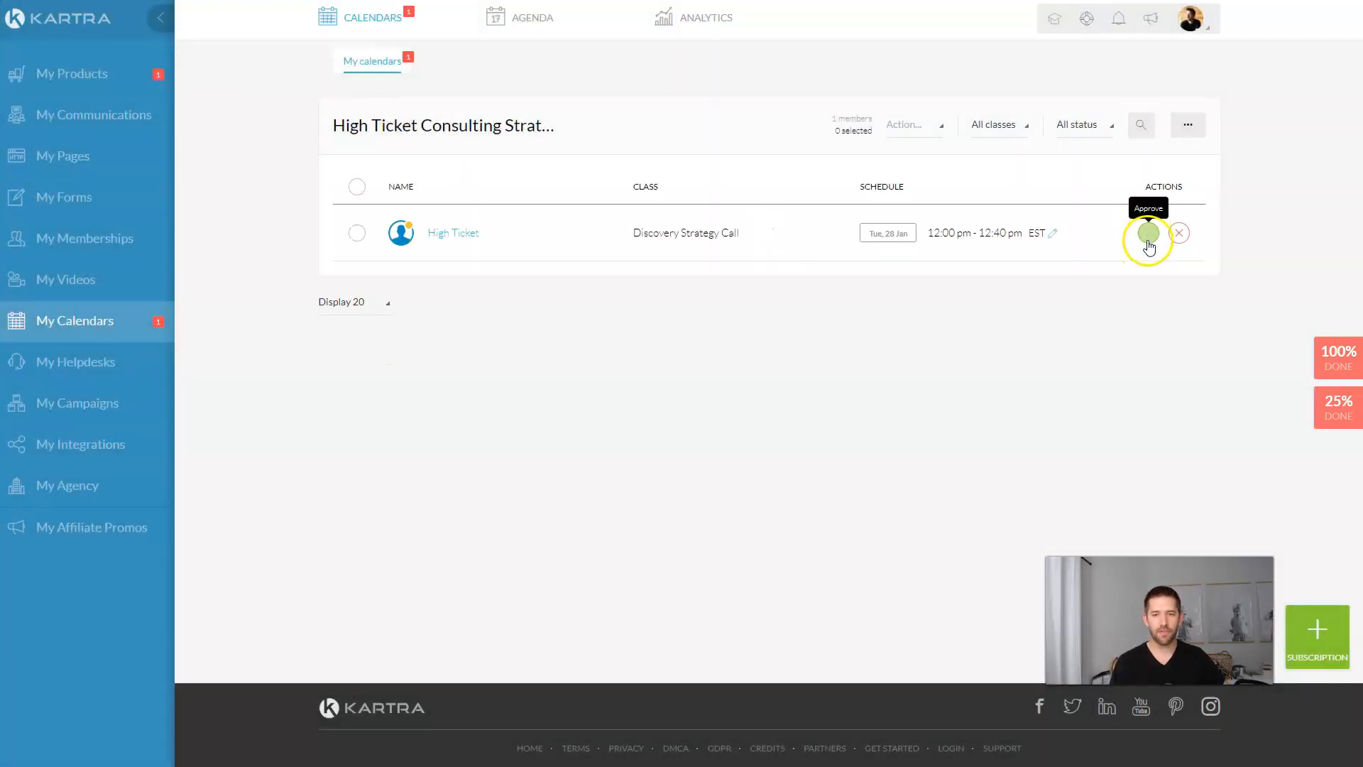
left_click(1148, 234)
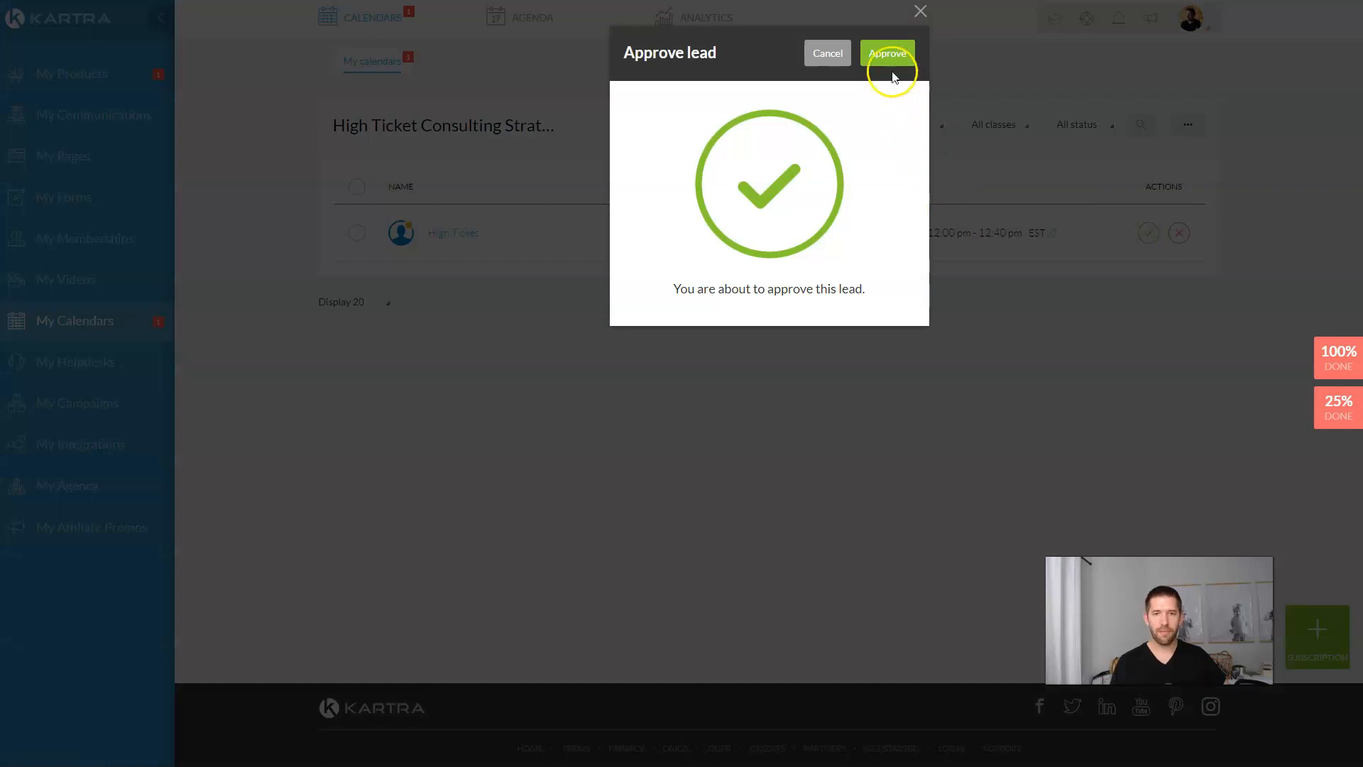
left_click(887, 57)
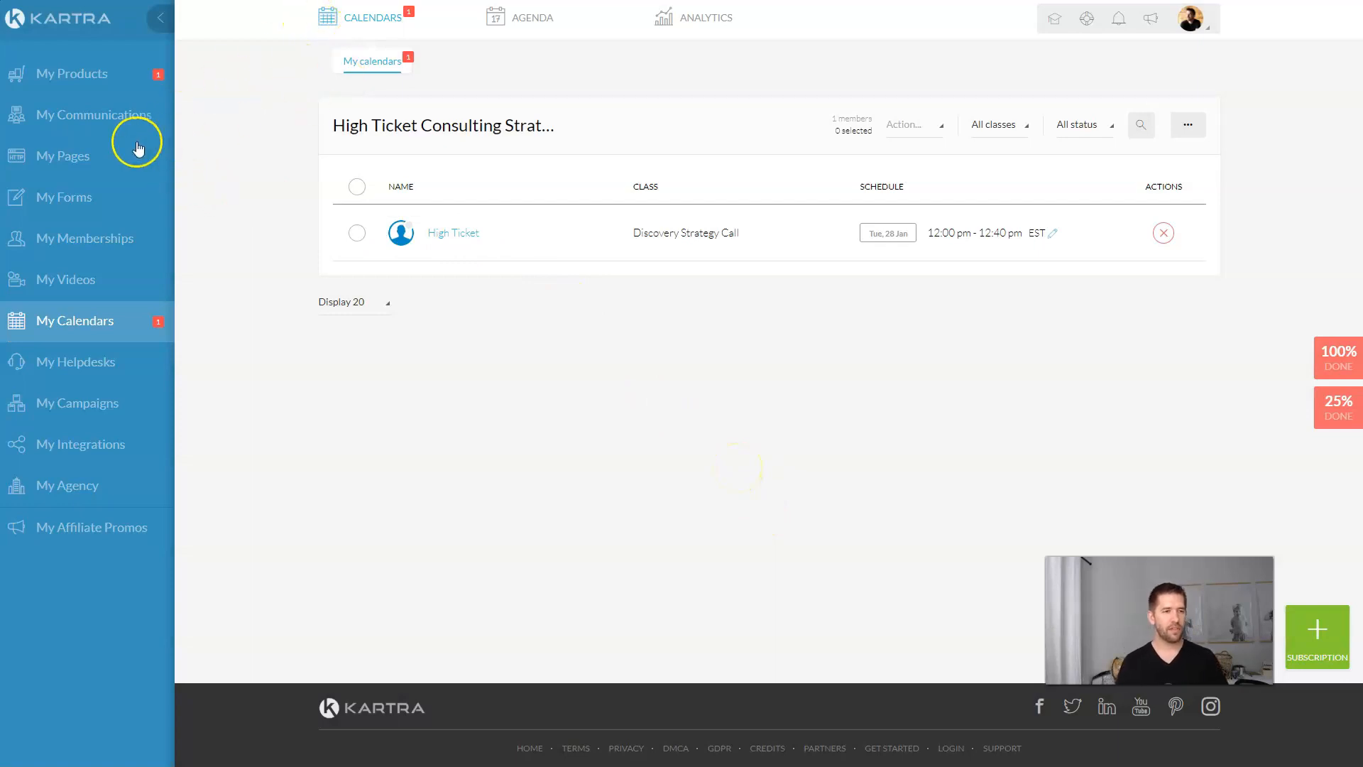
left_click(101, 156)
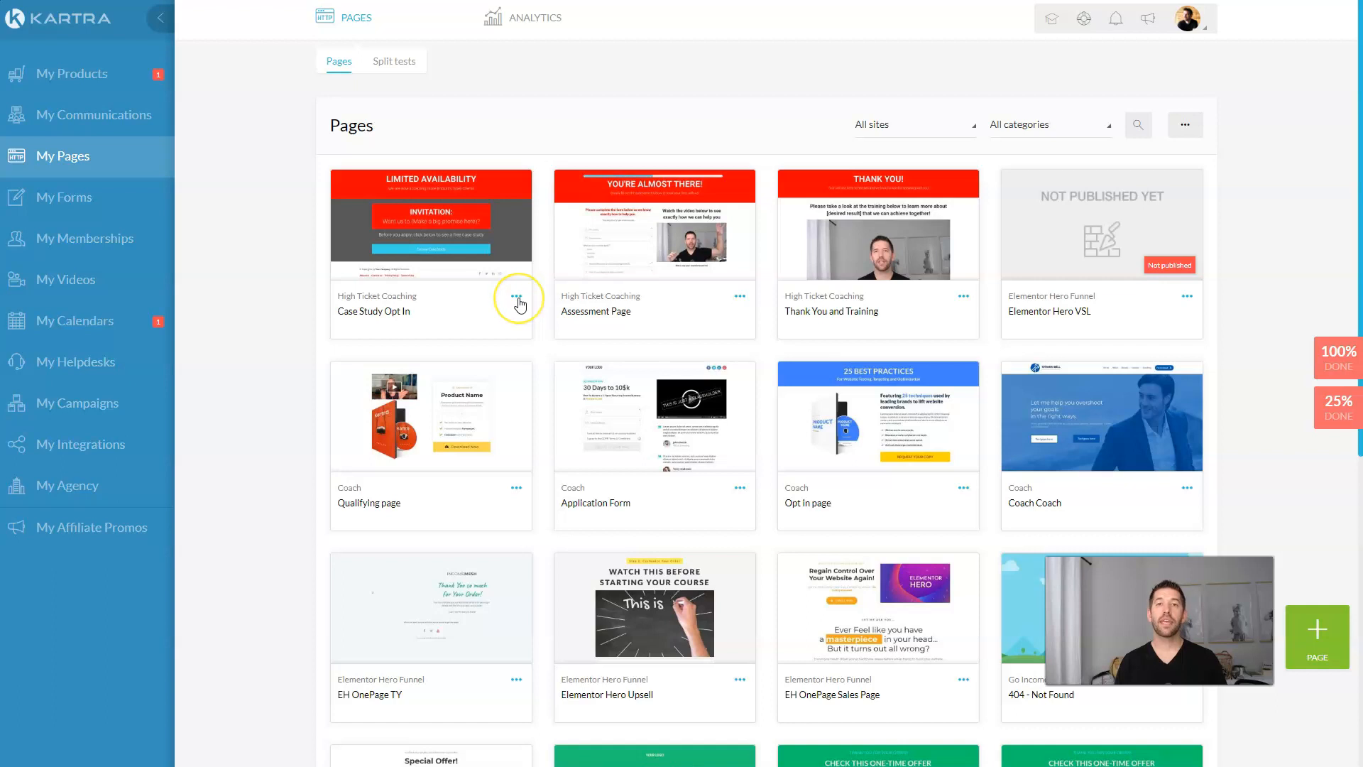
Step: Get the Case Study Opt In page's public link and open it live in a new tab
left_click(519, 299)
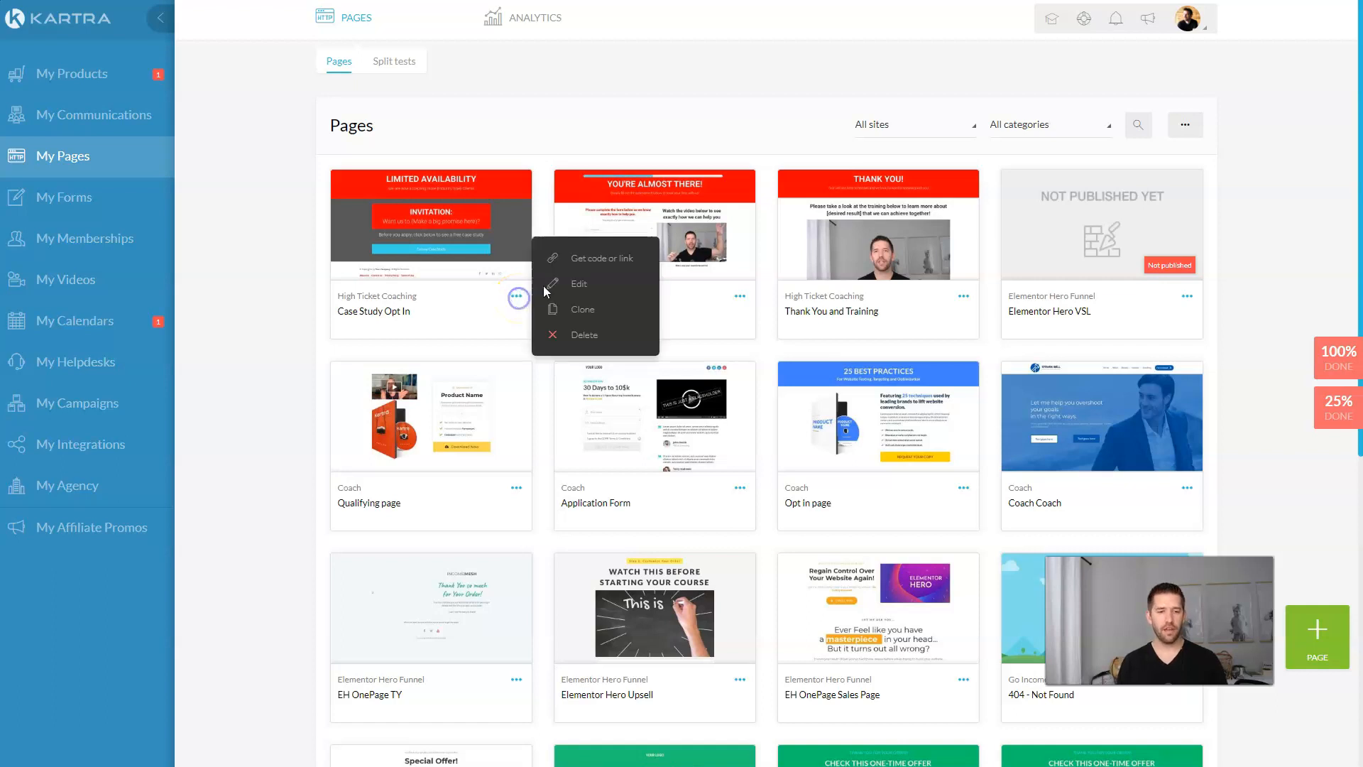
left_click(591, 260)
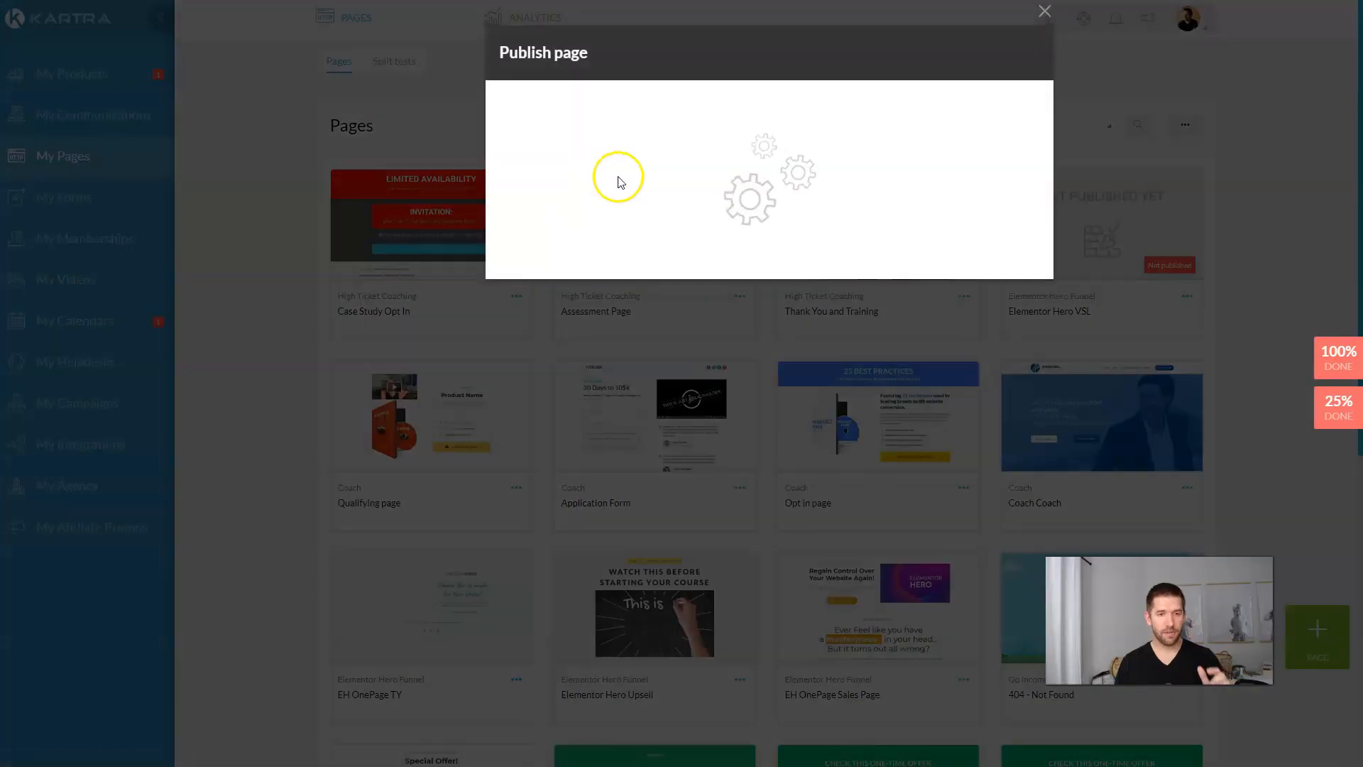
left_click(599, 219)
left_click(570, 382)
right_click(570, 381)
left_click(600, 407)
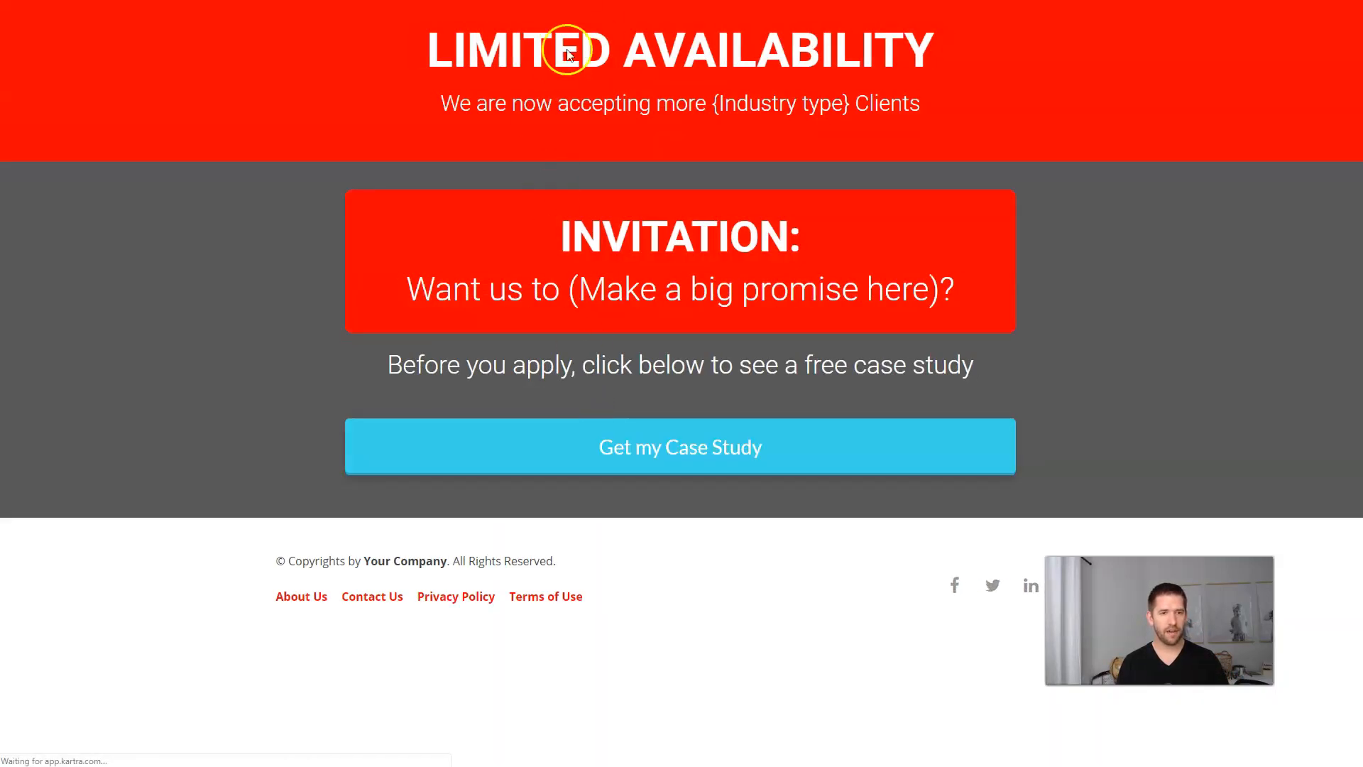
Step: Opt in for the case study and submit the assessment with Maintain, 1000-5000 and 'goal'
left_click(662, 453)
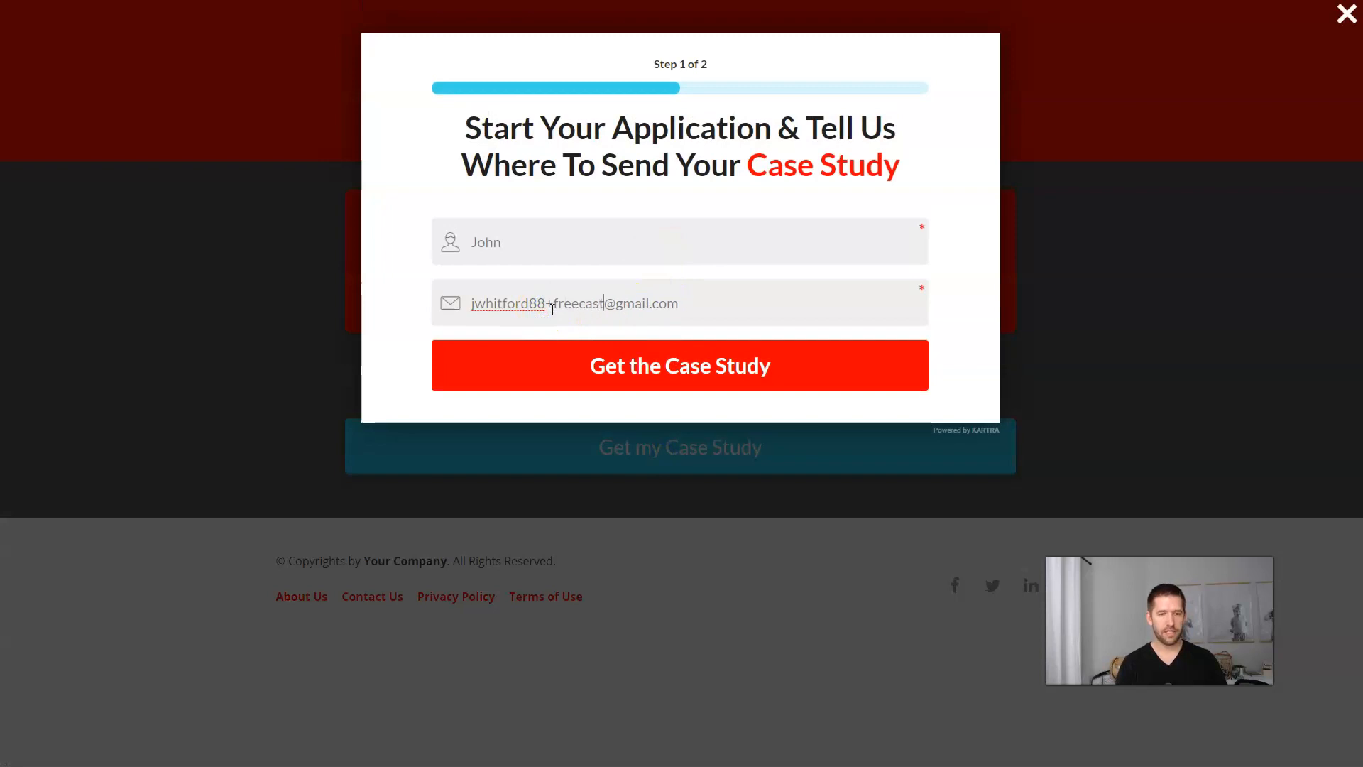
left_click(639, 364)
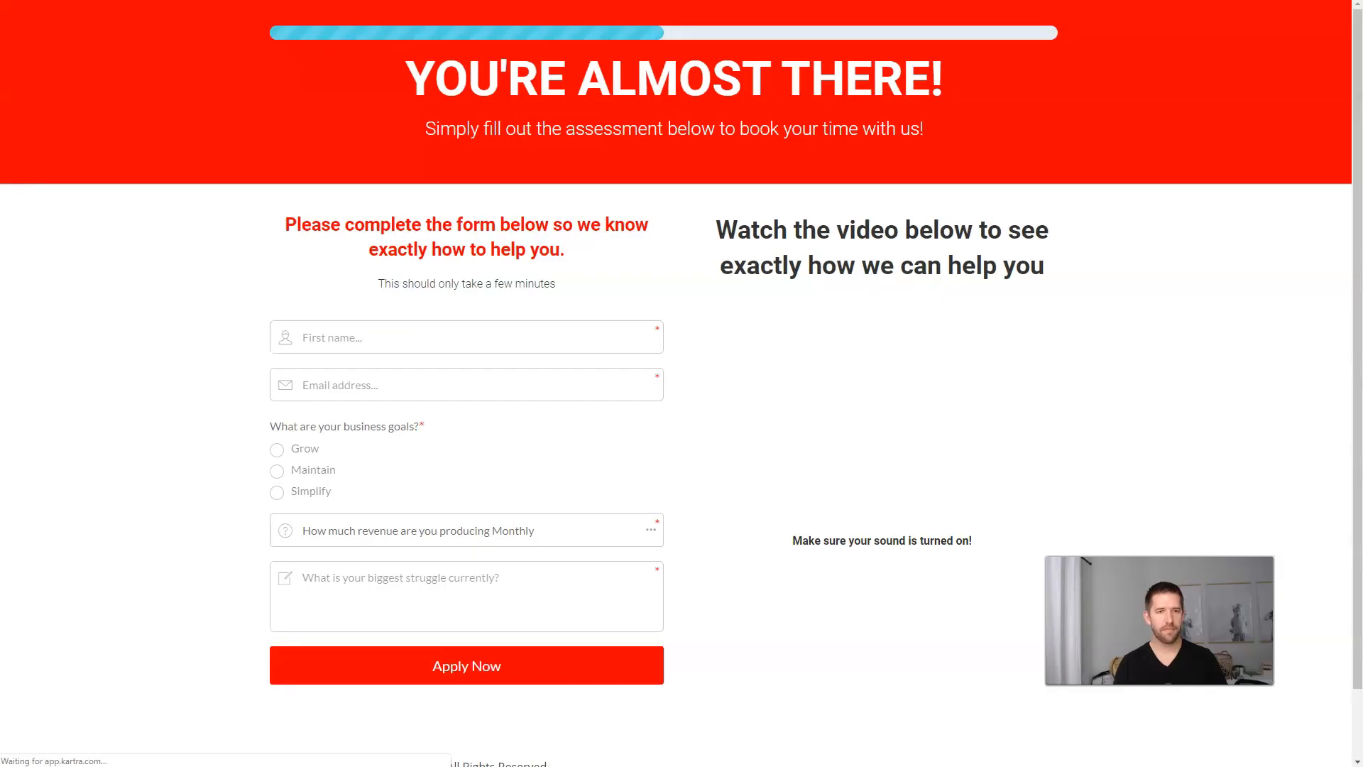
scroll(681, 223, "down", 2)
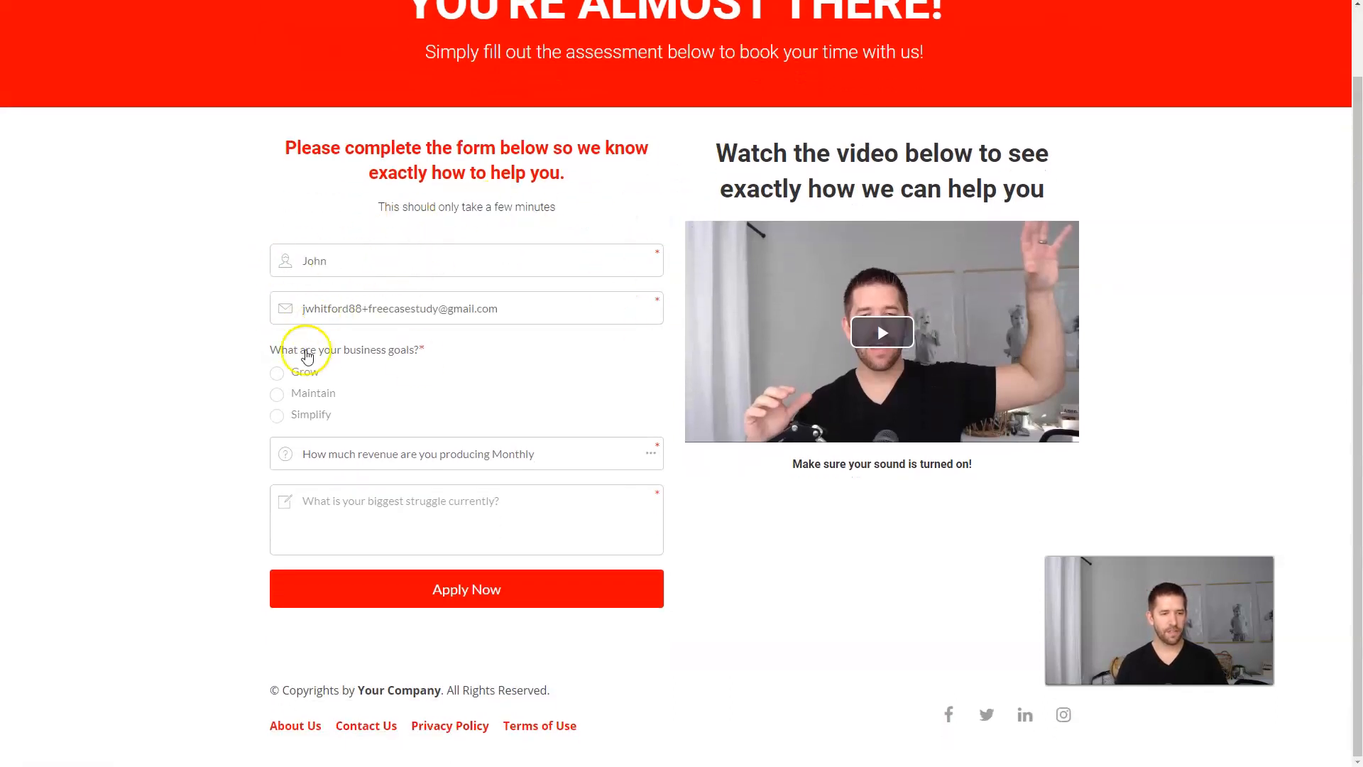
left_click(280, 395)
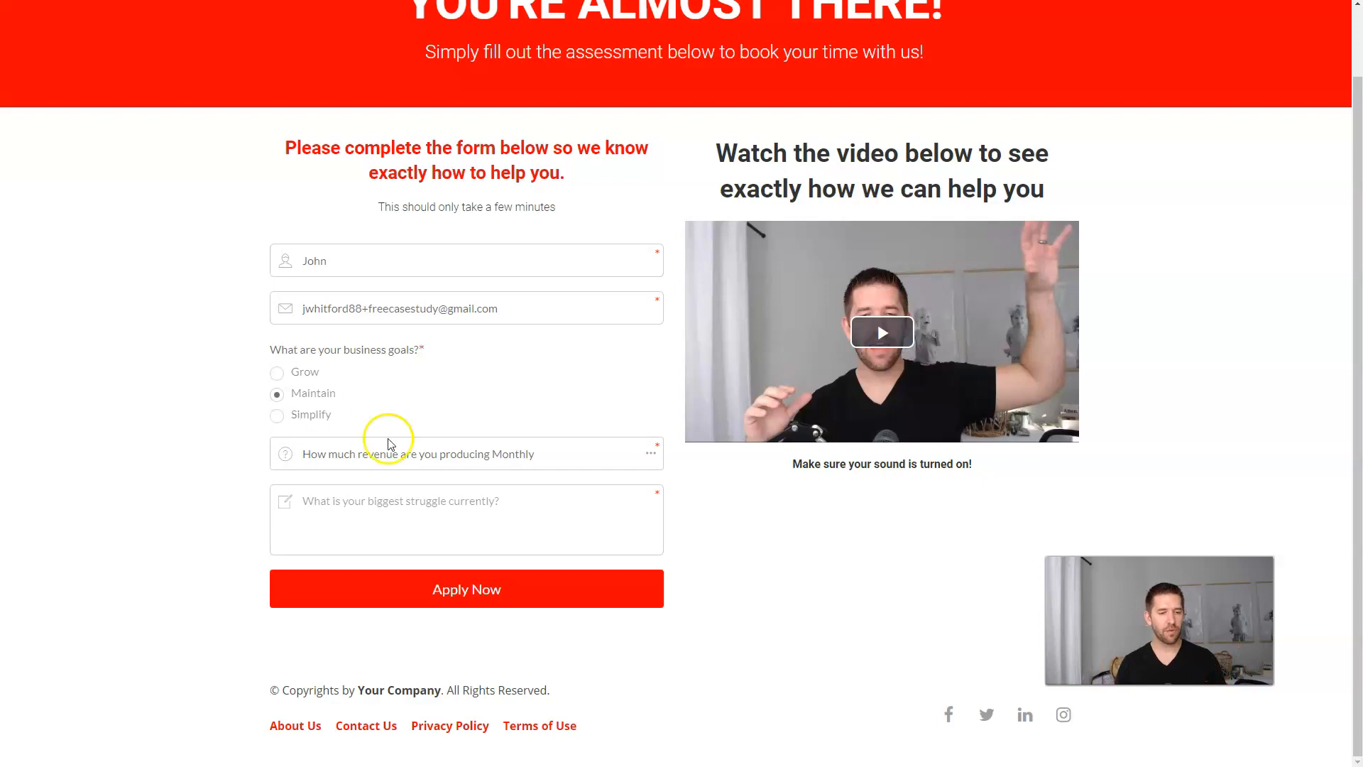
left_click(475, 458)
left_click(363, 534)
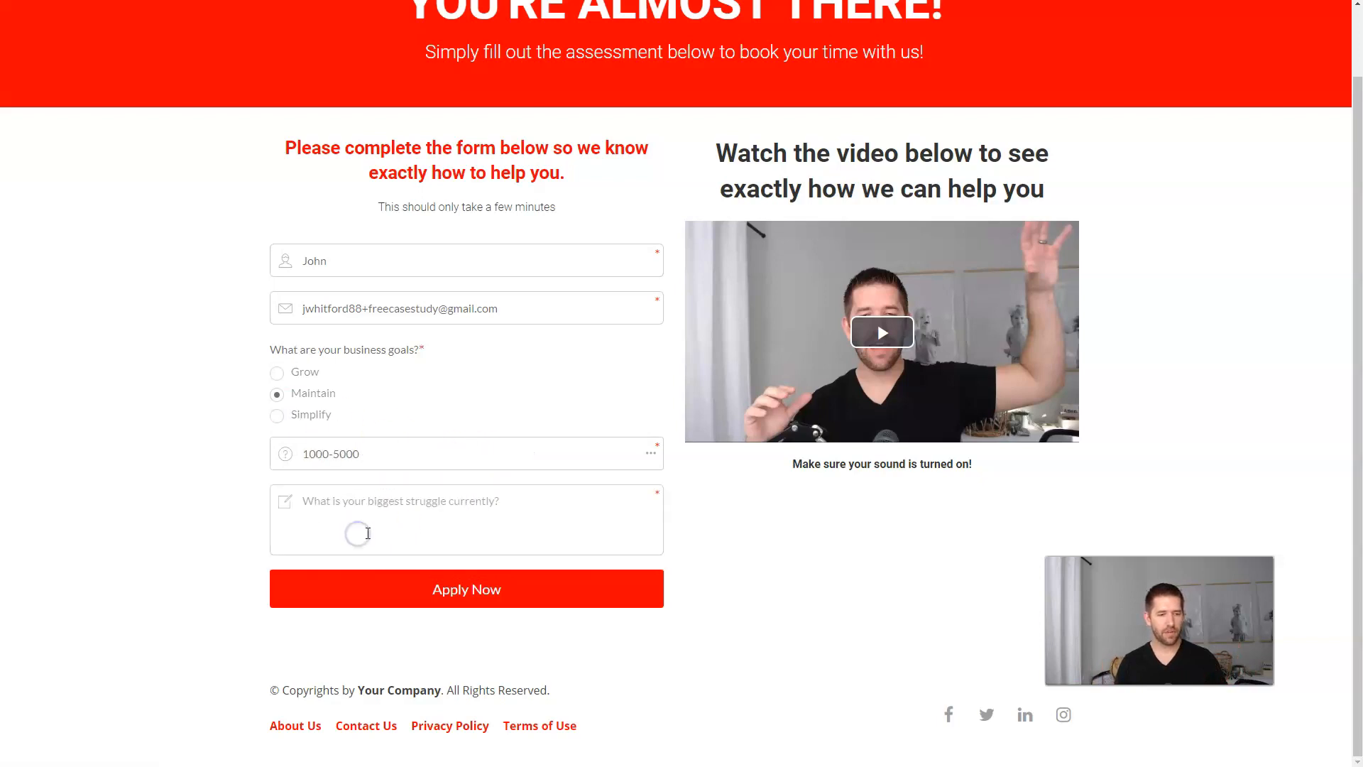
type("goa")
left_click(429, 583)
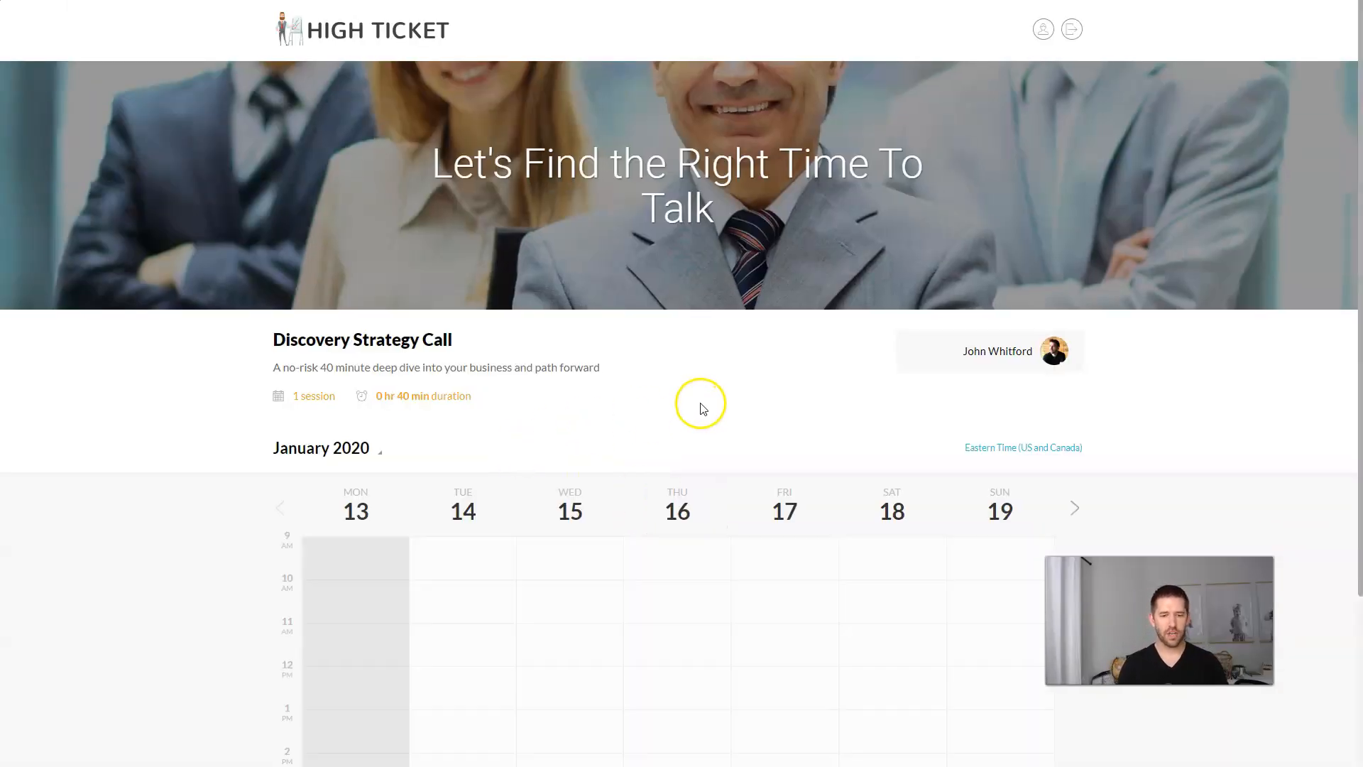
Step: Book the Fri 17 Jan 11:30 am–12:10 pm slot with an updated phone number and submit
scroll(700, 406, "down", 3)
left_click(814, 443)
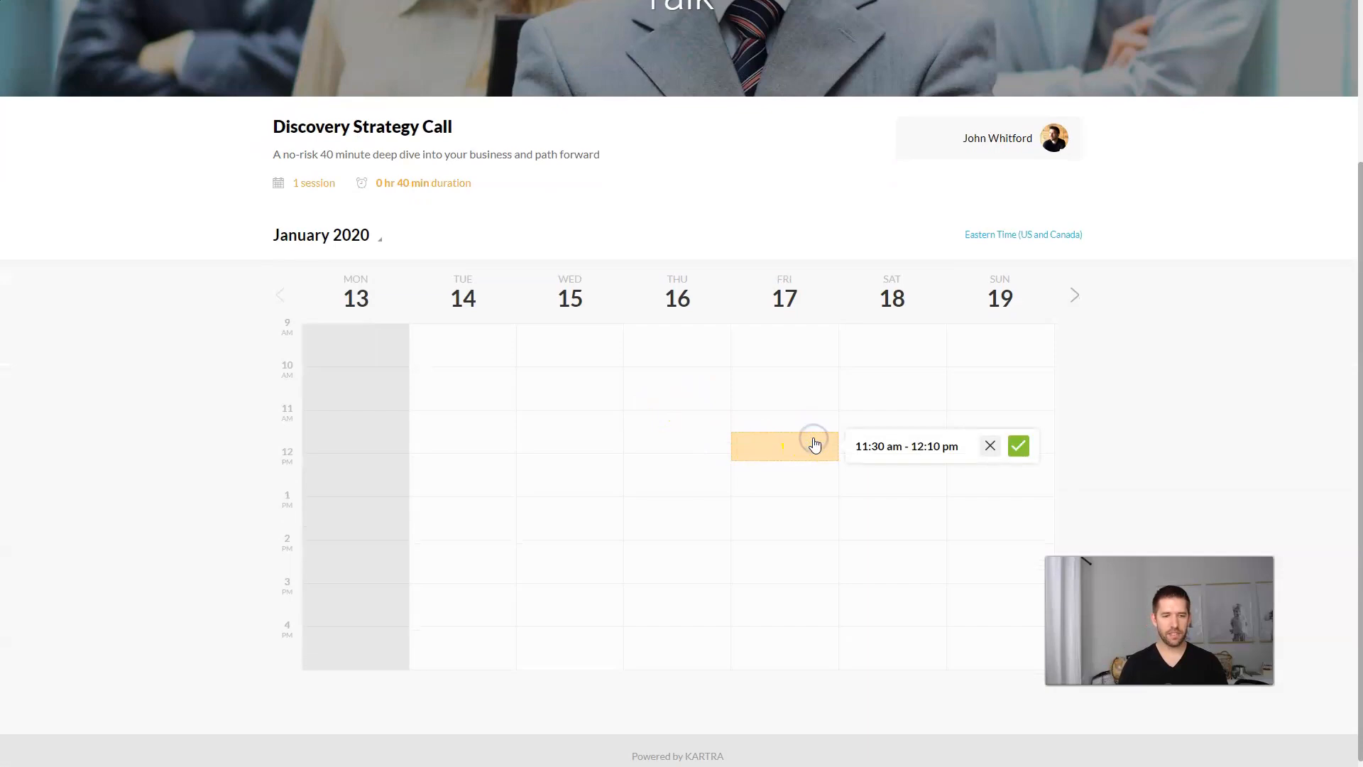
left_click(1017, 445)
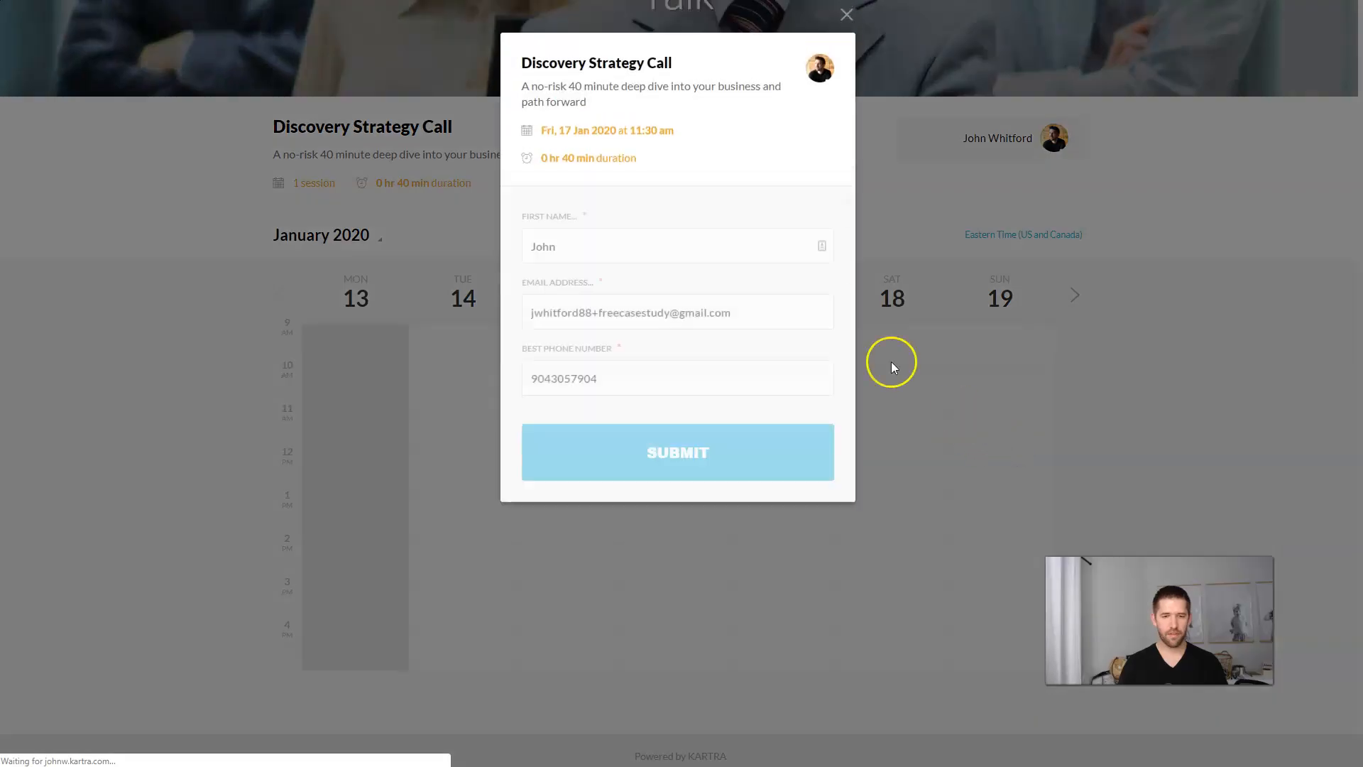
triple_click(618, 374)
type("22")
key("Return")
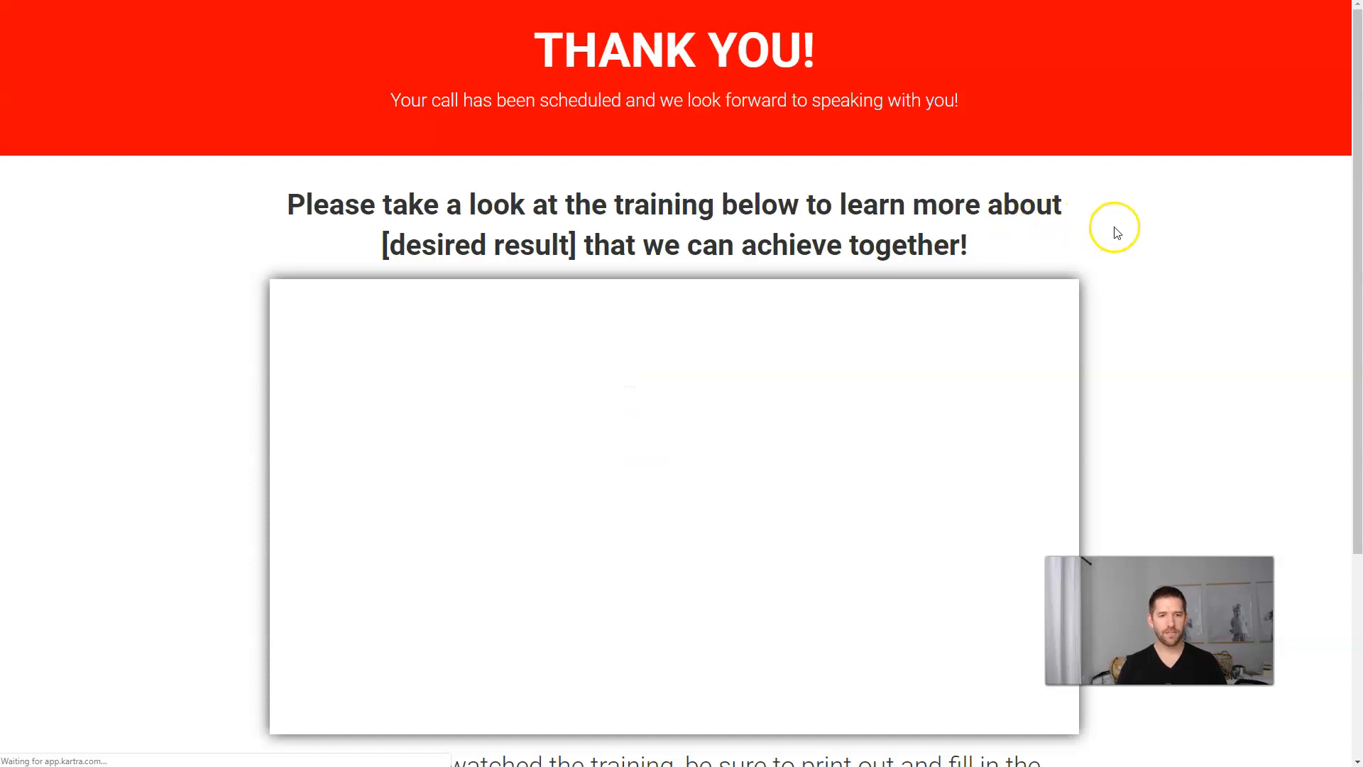
scroll(1117, 233, "down", 5)
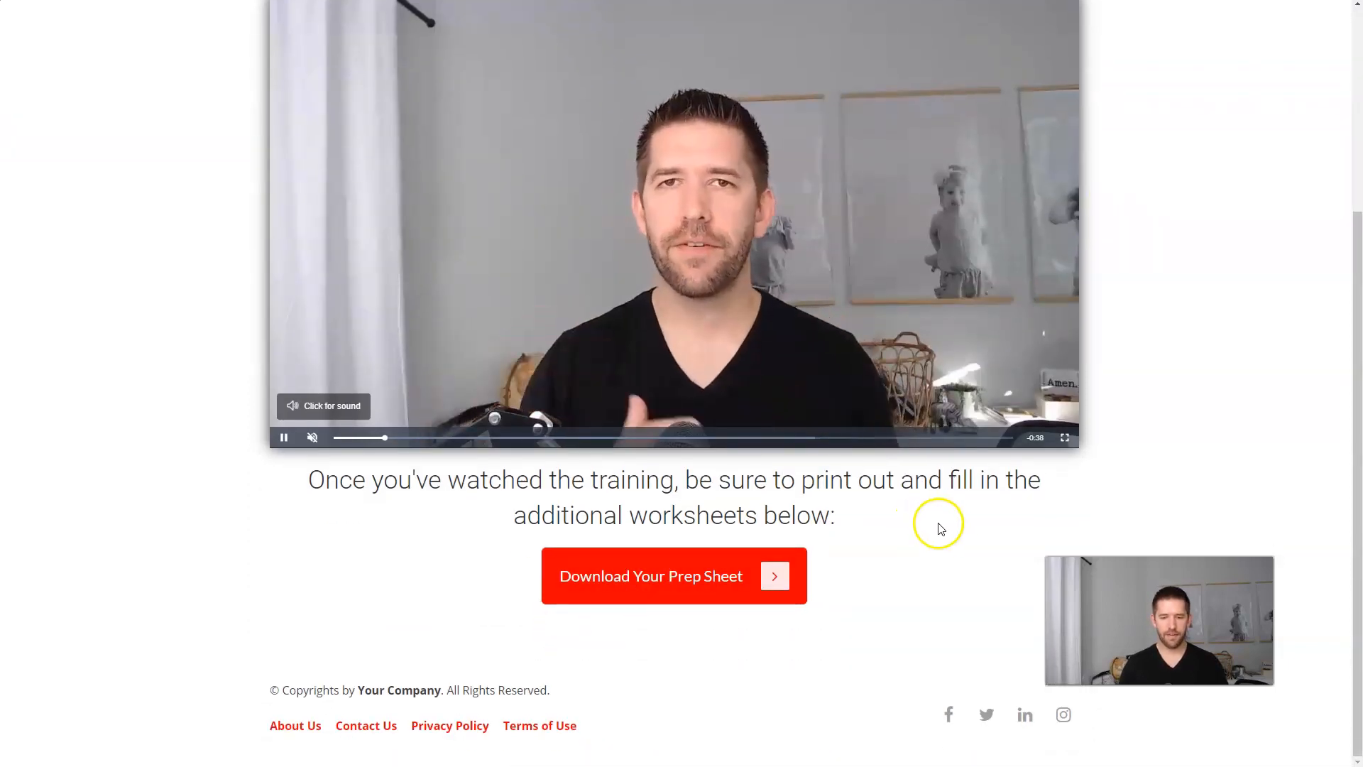
scroll(933, 529, "up", 4)
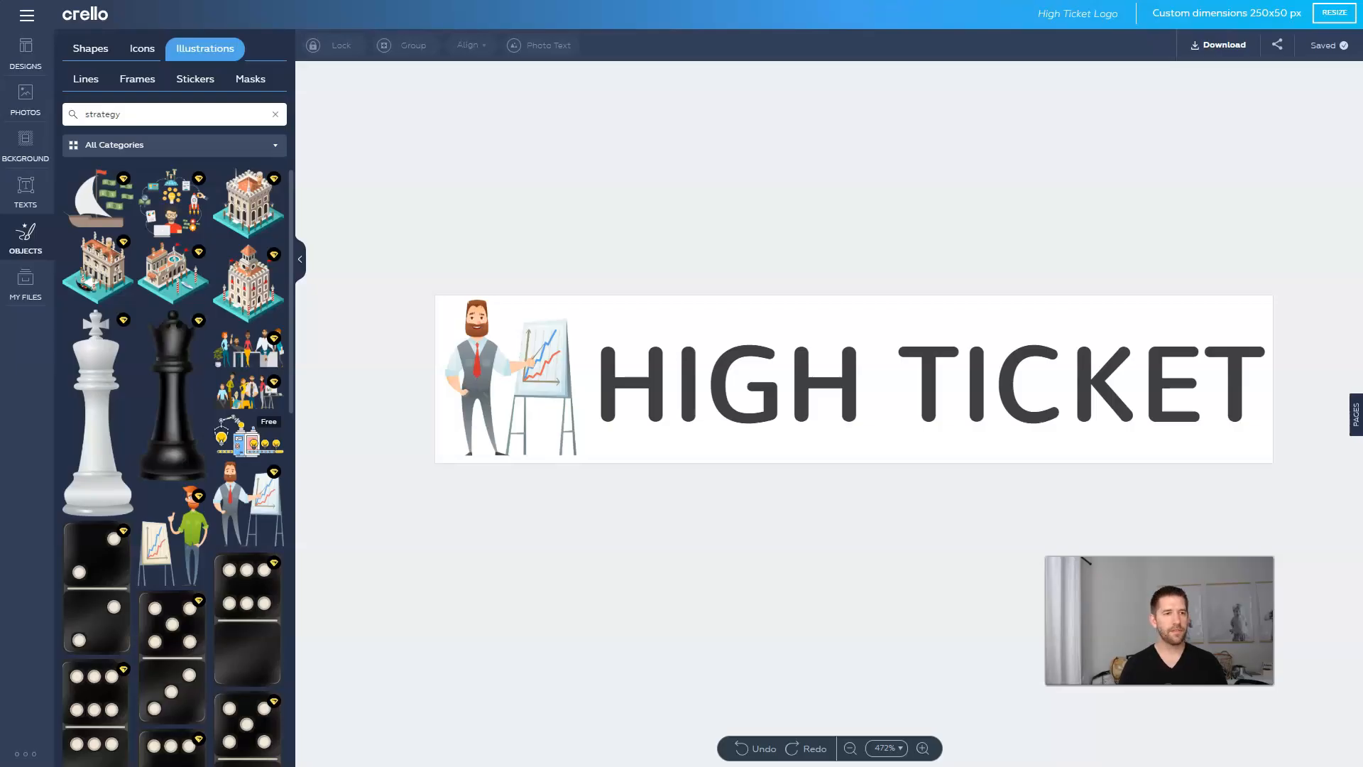
Step: Load gmail.com and open the Calendar booking pending notification email
key("ctrl+l")
type("gmail.com")
key("Return")
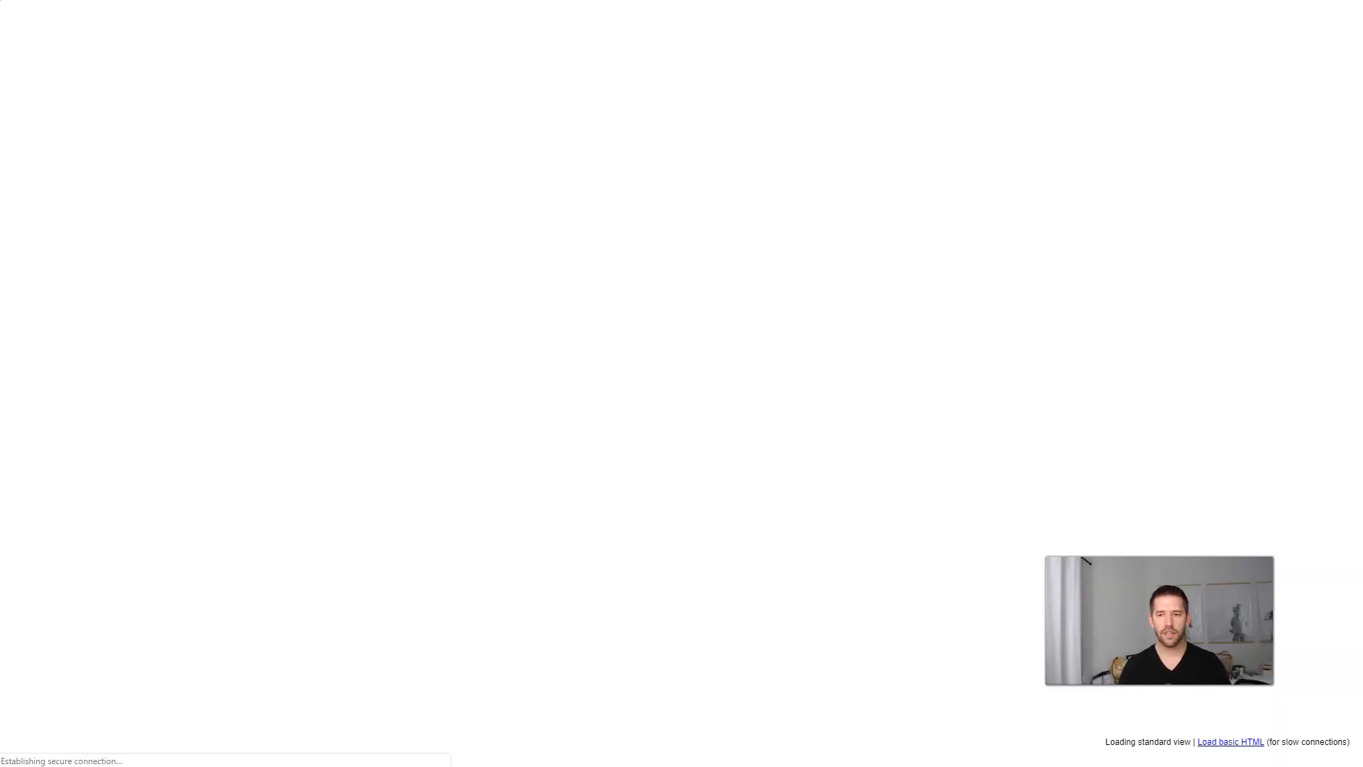
left_click(656, 135)
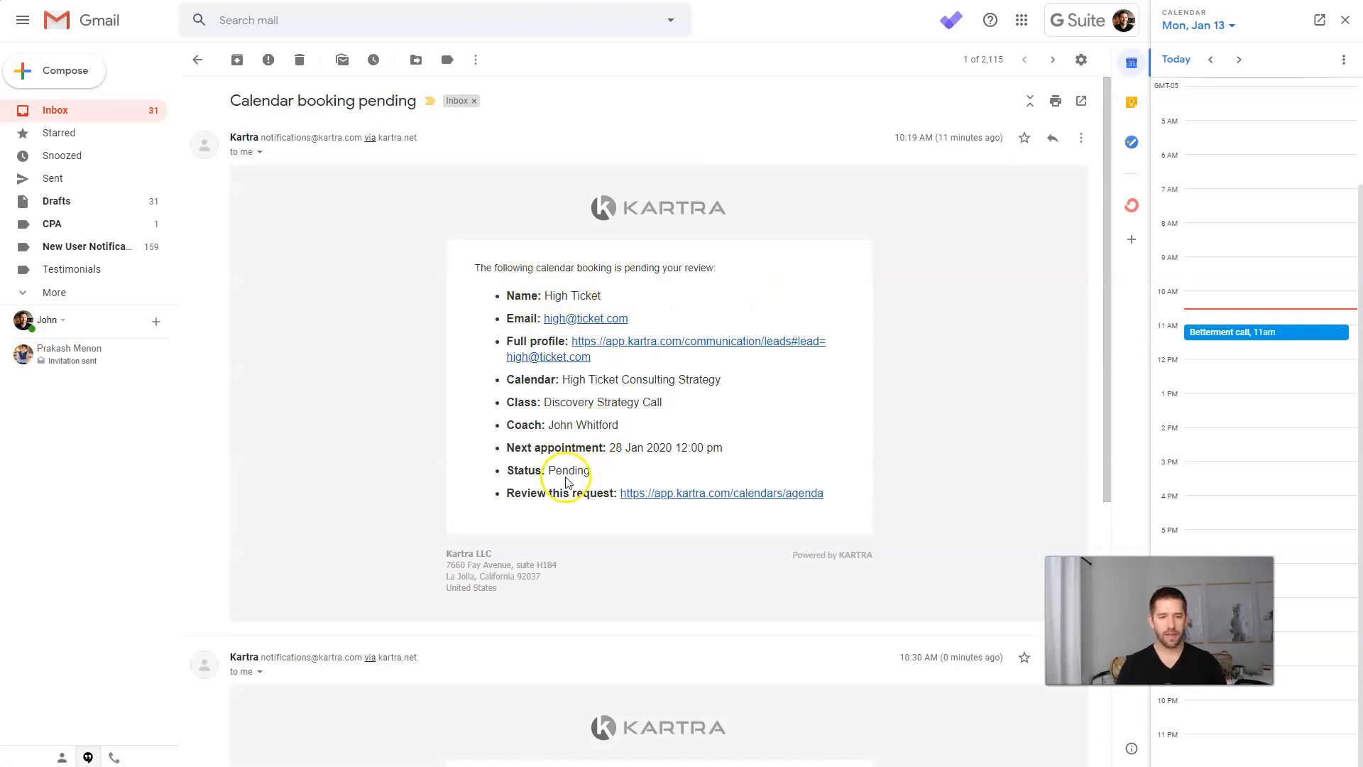
Step: In the test lead's account, read the booking-under-review and case study emails, then follow Download Now
left_click(1080, 29)
left_click(994, 305)
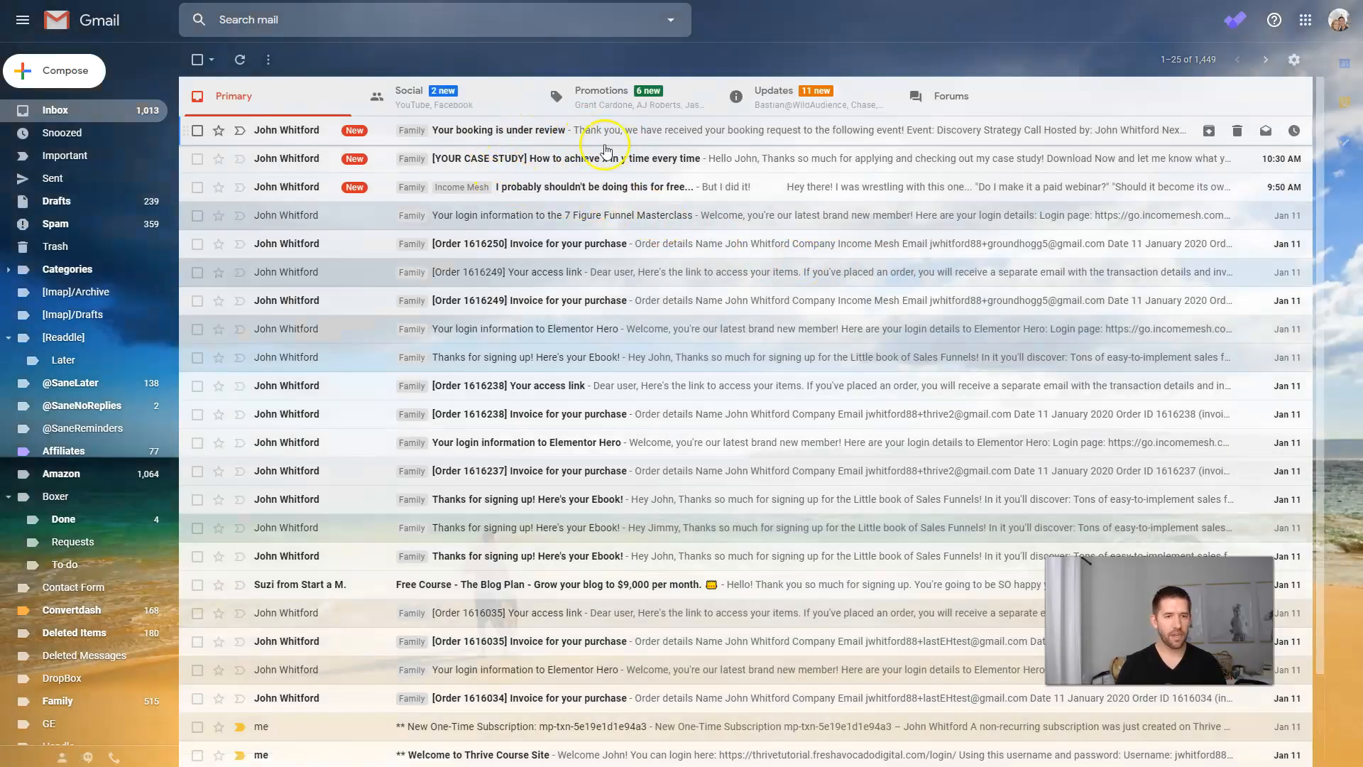
left_click(615, 140)
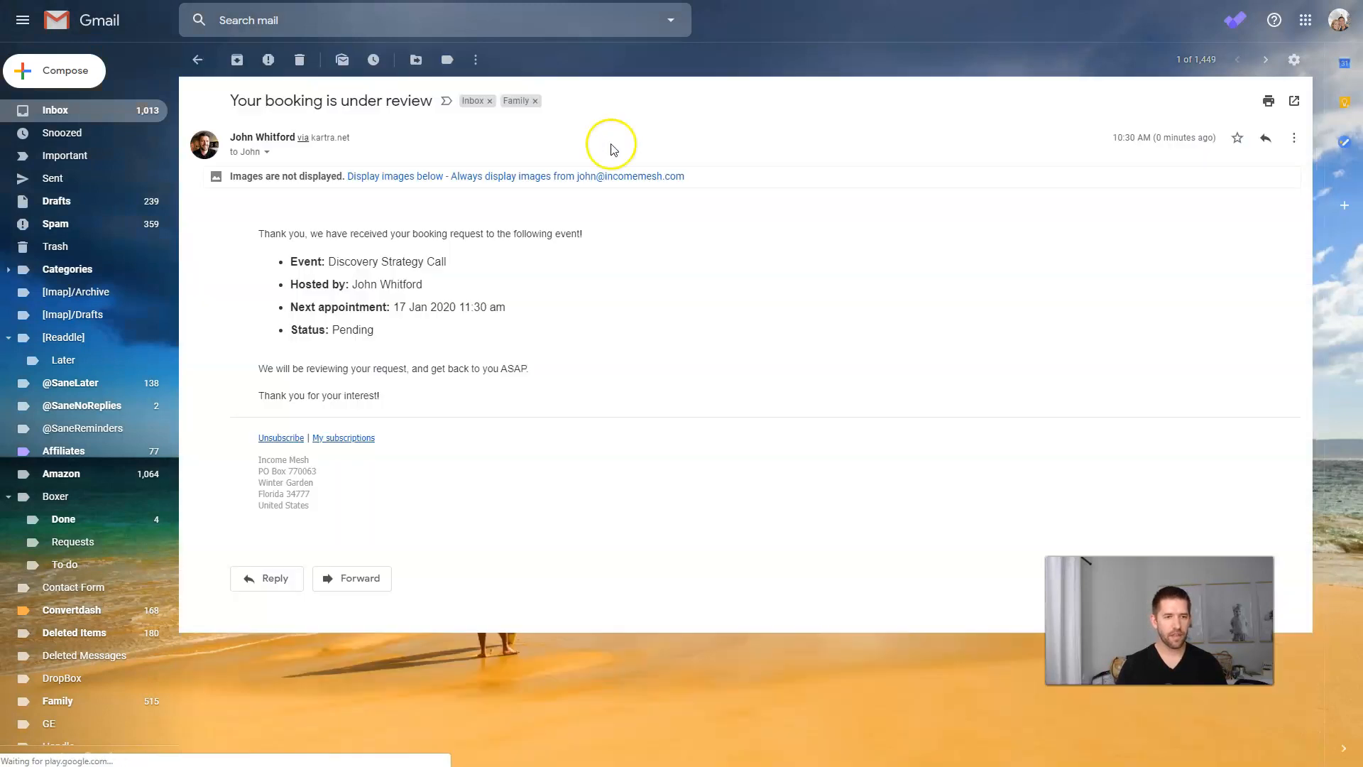
left_click(198, 60)
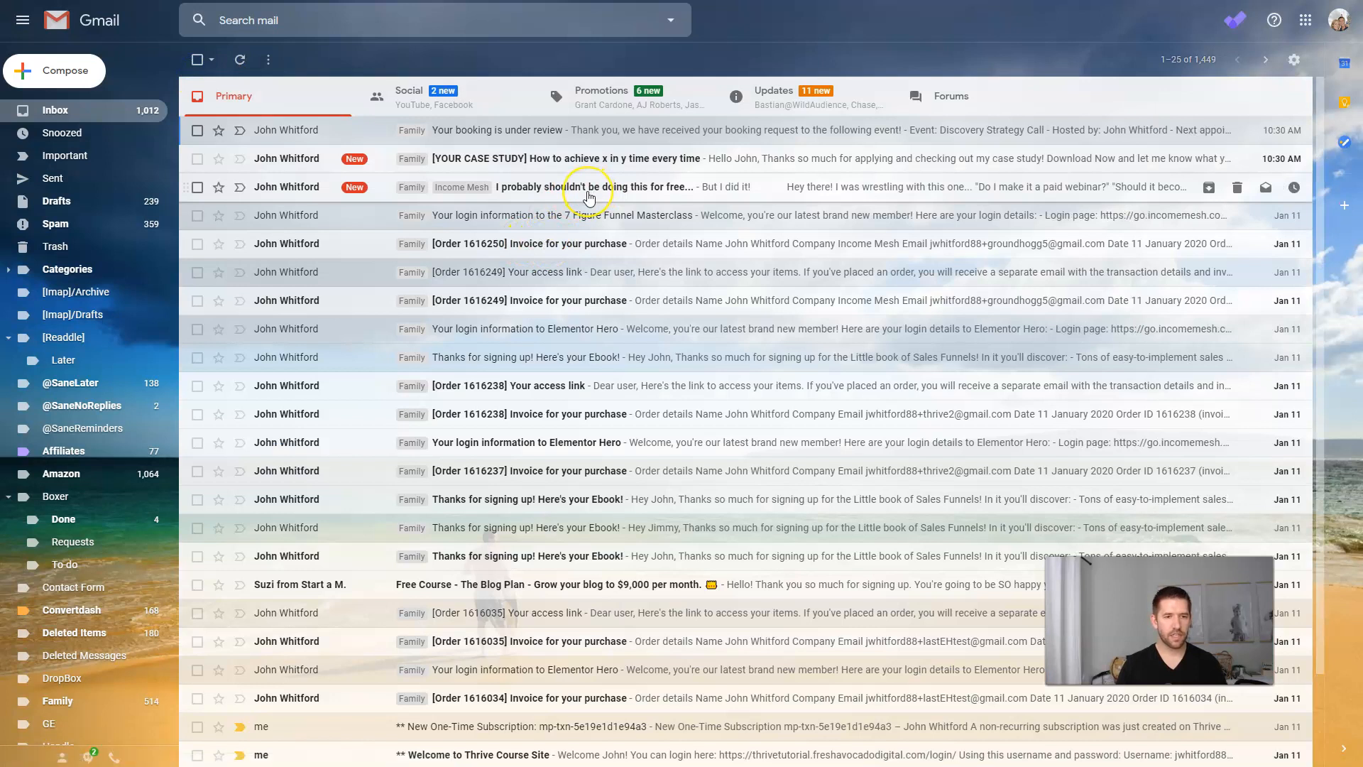
left_click(597, 160)
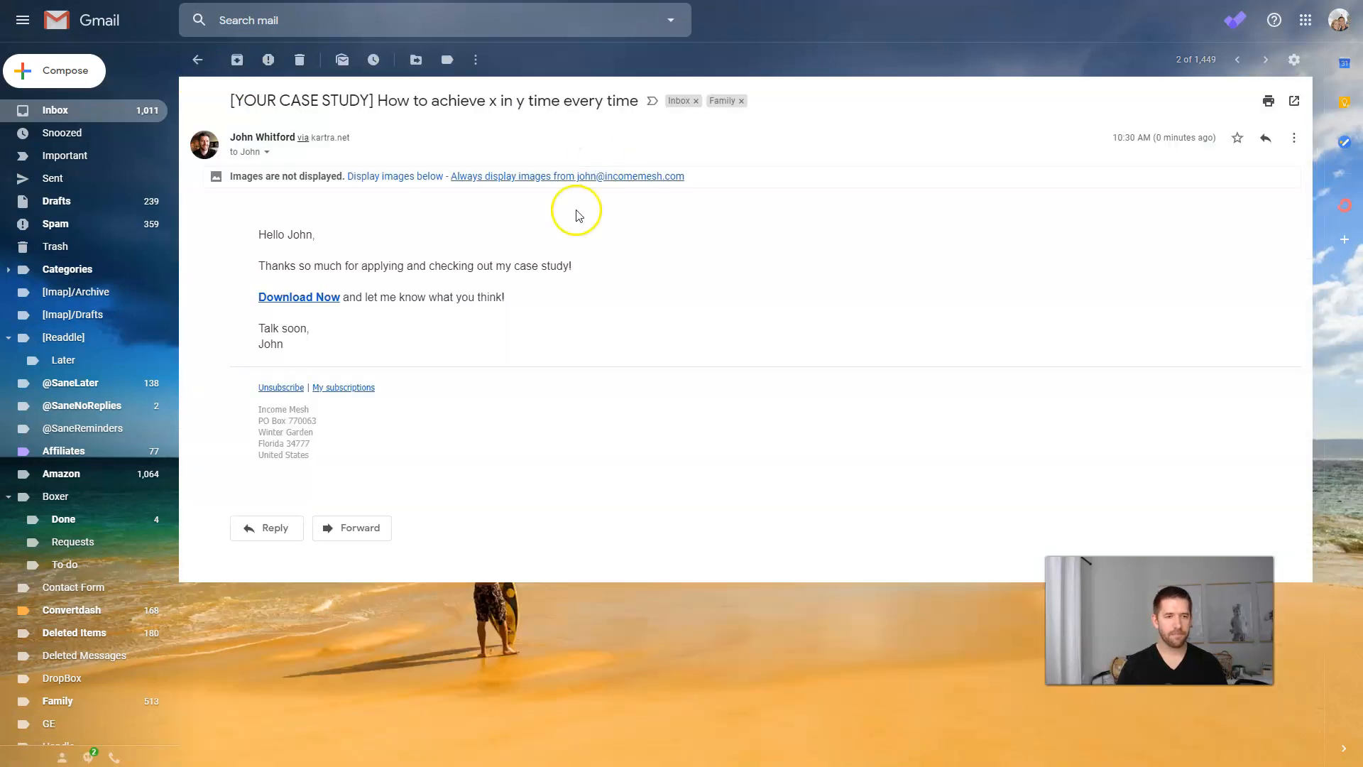
left_click(322, 298)
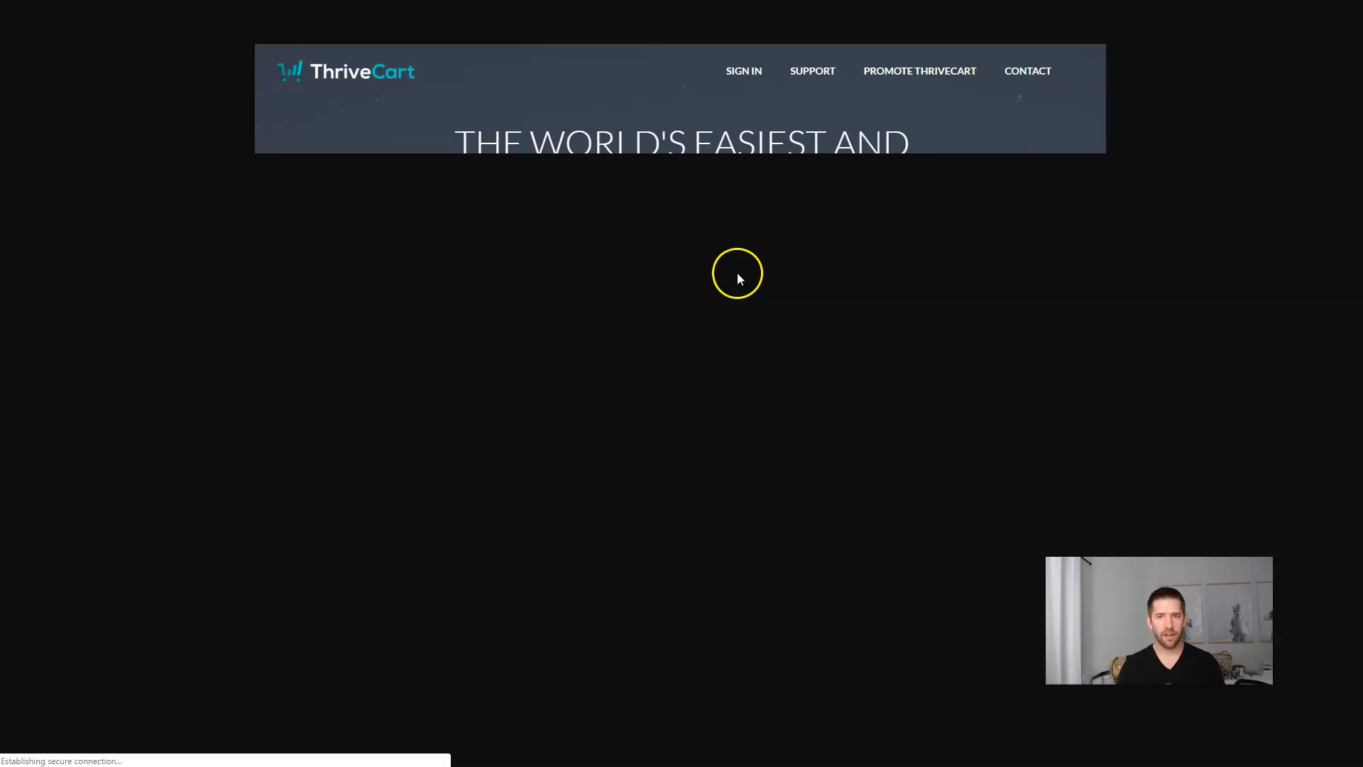